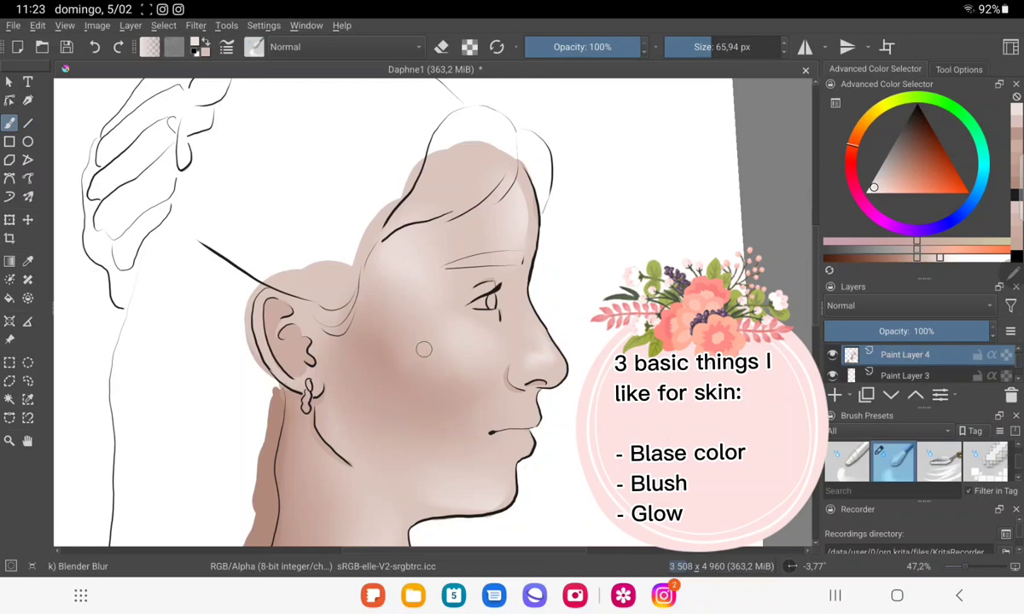
# Blend the left shoulder shading and smooth the light streak on the right shoulder.
pyautogui.scroll(-2, 424, 349)
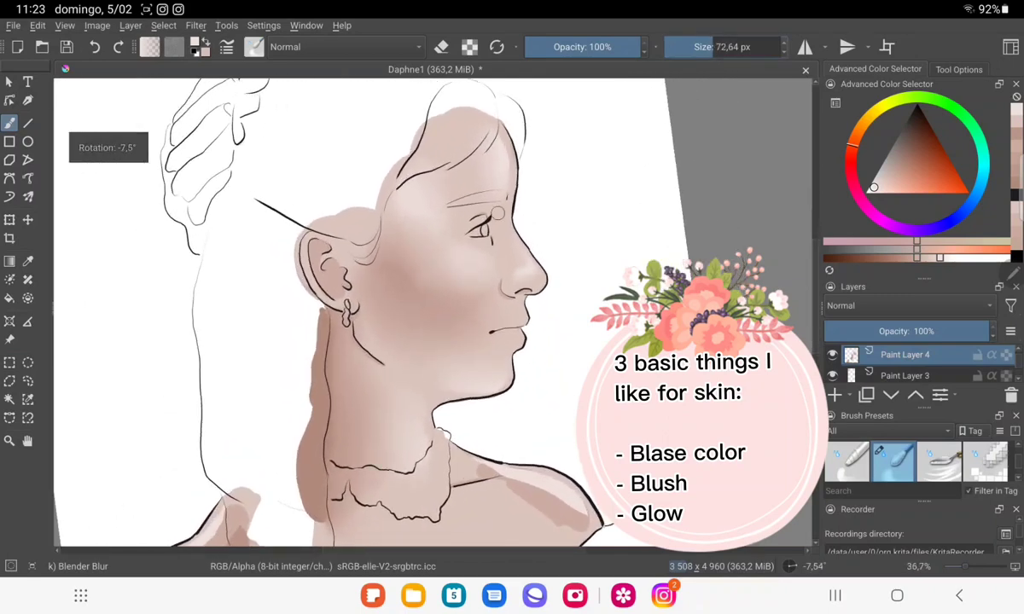
pyautogui.scroll(-2, 341, 307)
pyautogui.moveTo(268, 360)
pyautogui.mouseDown()
pyautogui.moveTo(252, 362)
pyautogui.moveTo(256, 414)
pyautogui.moveTo(243, 422)
pyautogui.moveTo(232, 337)
pyautogui.moveTo(188, 393)
pyautogui.moveTo(183, 429)
pyautogui.moveTo(204, 437)
pyautogui.mouseUp()
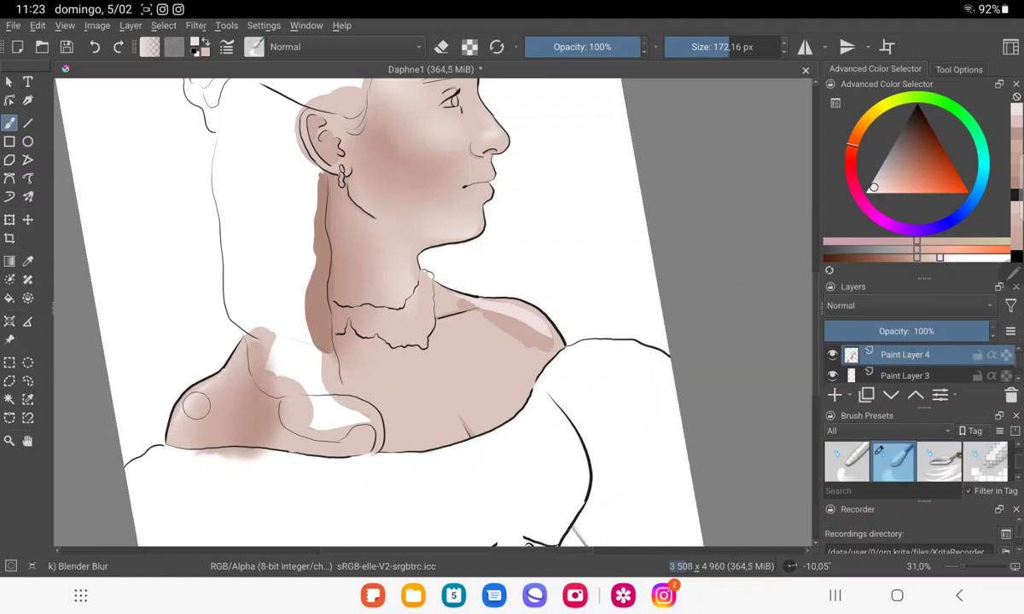
pyautogui.moveTo(196, 406); pyautogui.dragTo(182, 423)
pyautogui.moveTo(532, 312); pyautogui.dragTo(465, 303)
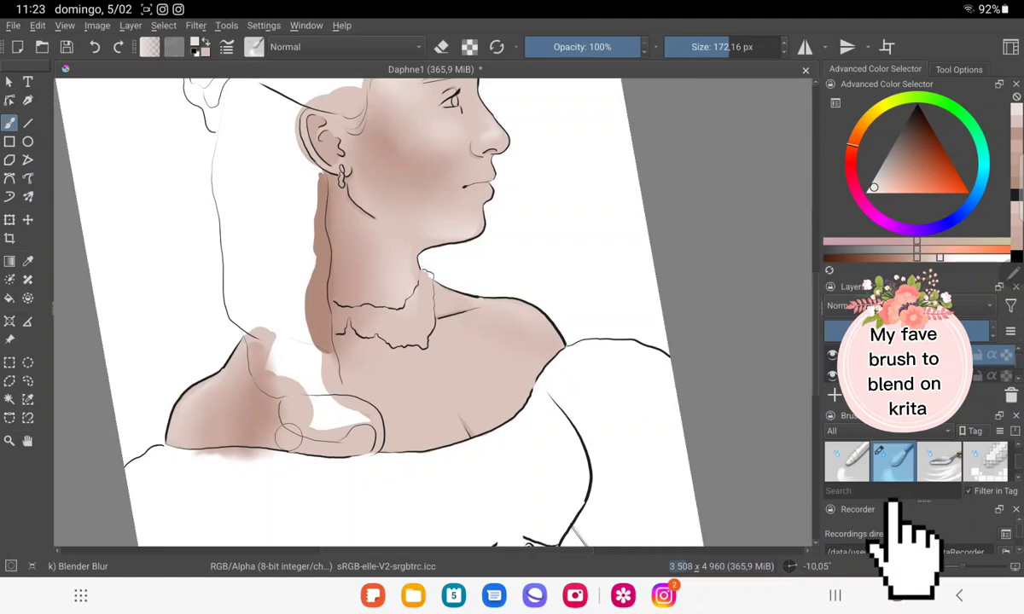
pyautogui.moveTo(288, 437)
pyautogui.mouseDown()
pyautogui.moveTo(308, 424)
pyautogui.moveTo(256, 467)
pyautogui.mouseUp()
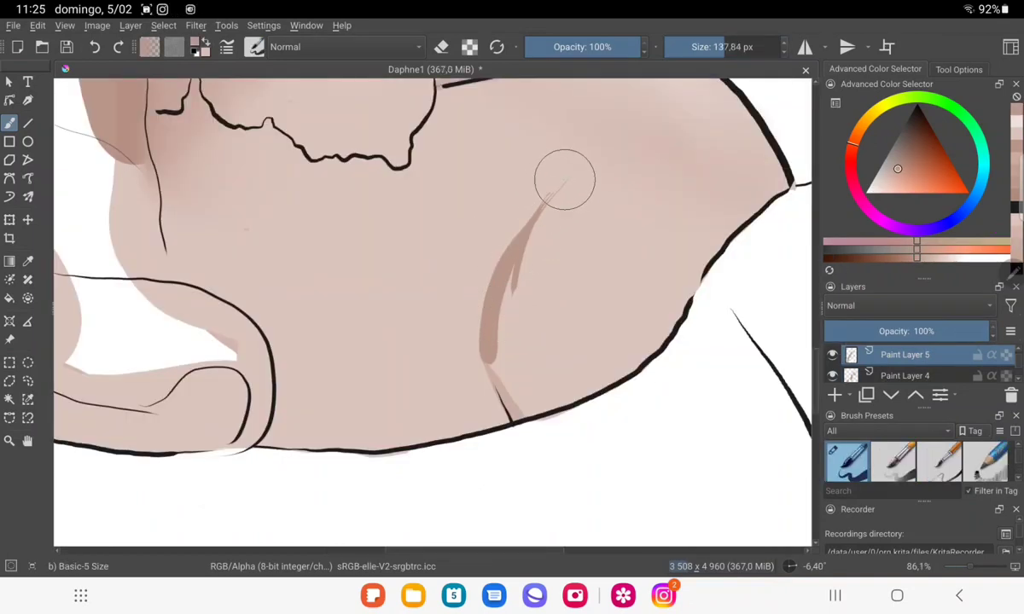
# Paint a vertical chest shadow stroke with a thicker branch extending to the left.
pyautogui.moveTo(551, 195)
pyautogui.mouseDown()
pyautogui.moveTo(573, 170)
pyautogui.moveTo(507, 299)
pyautogui.moveTo(505, 290)
pyautogui.mouseUp()
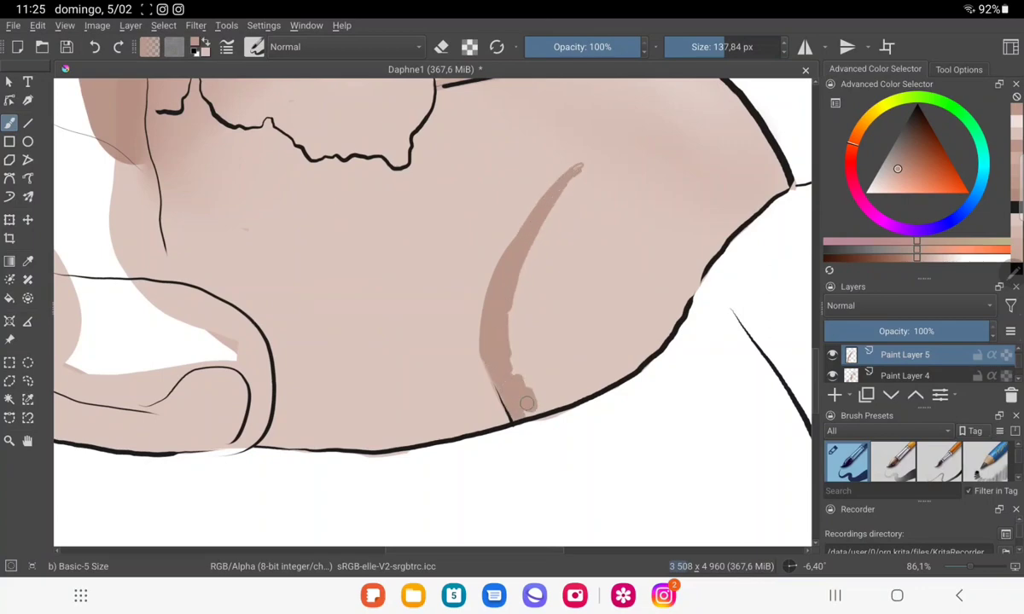
pyautogui.moveTo(514, 375)
pyautogui.mouseDown()
pyautogui.moveTo(482, 340)
pyautogui.moveTo(490, 256)
pyautogui.moveTo(573, 175)
pyautogui.mouseUp()
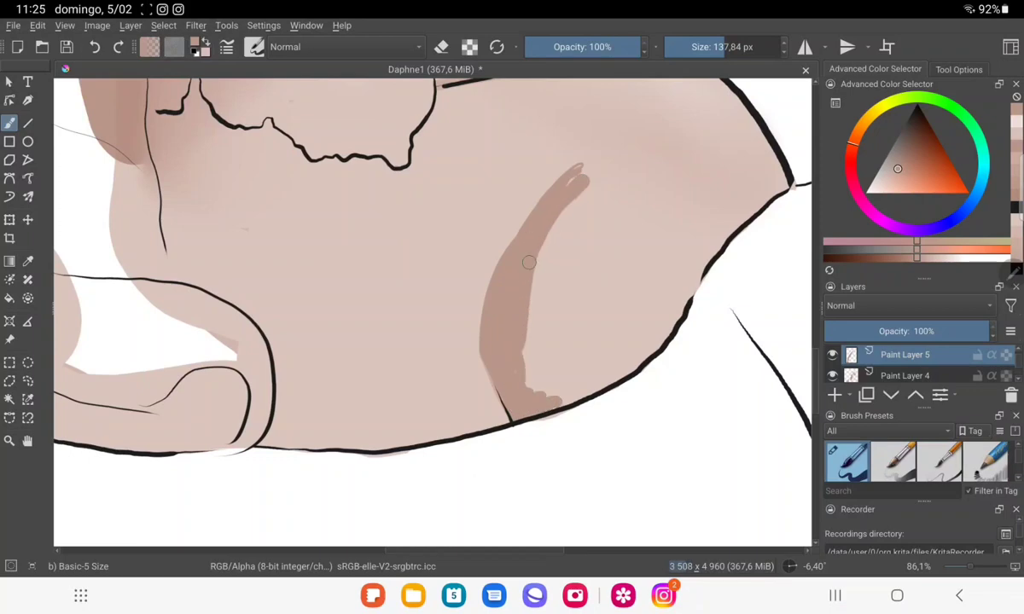
pyautogui.moveTo(482, 345); pyautogui.dragTo(318, 306)
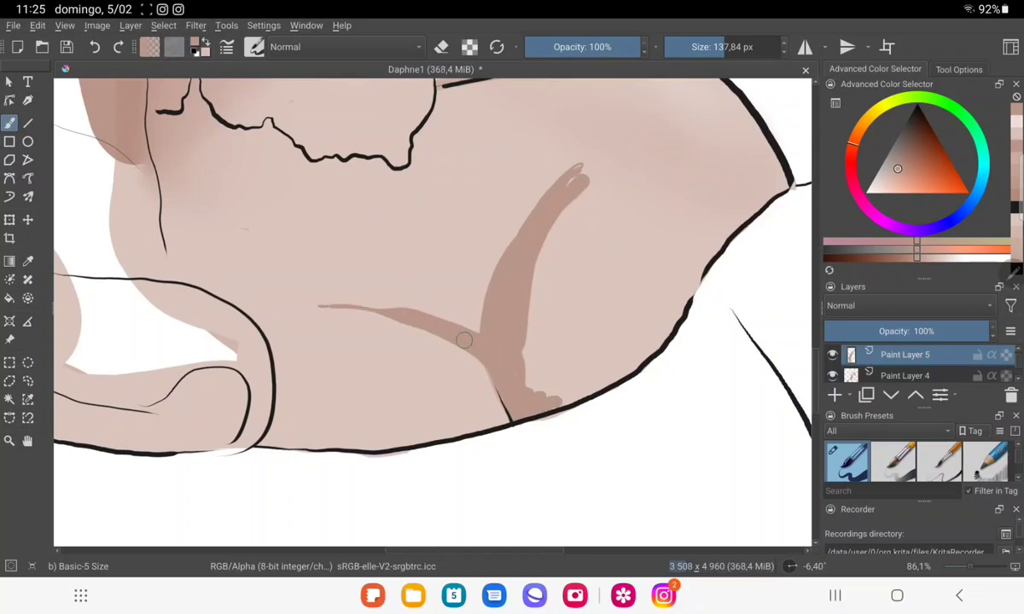
pyautogui.moveTo(463, 340); pyautogui.dragTo(299, 321)
pyautogui.moveTo(501, 349); pyautogui.dragTo(311, 311)
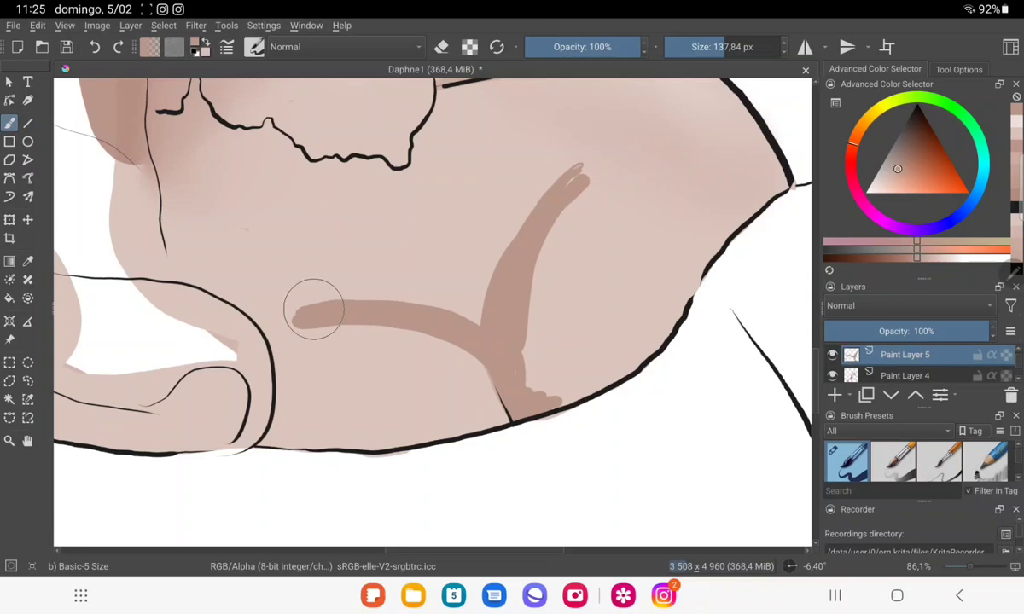
# Taper the horizontal stroke and trim the vertical stroke's top with the eraser, undoing a stray stroke.
pyautogui.press('e')
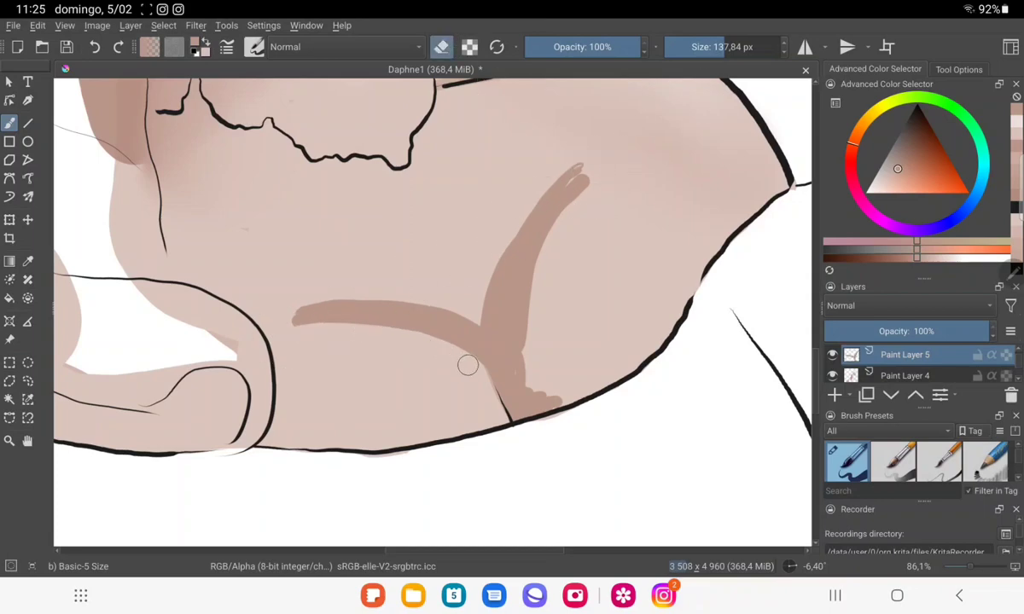
pyautogui.moveTo(468, 365); pyautogui.dragTo(286, 321)
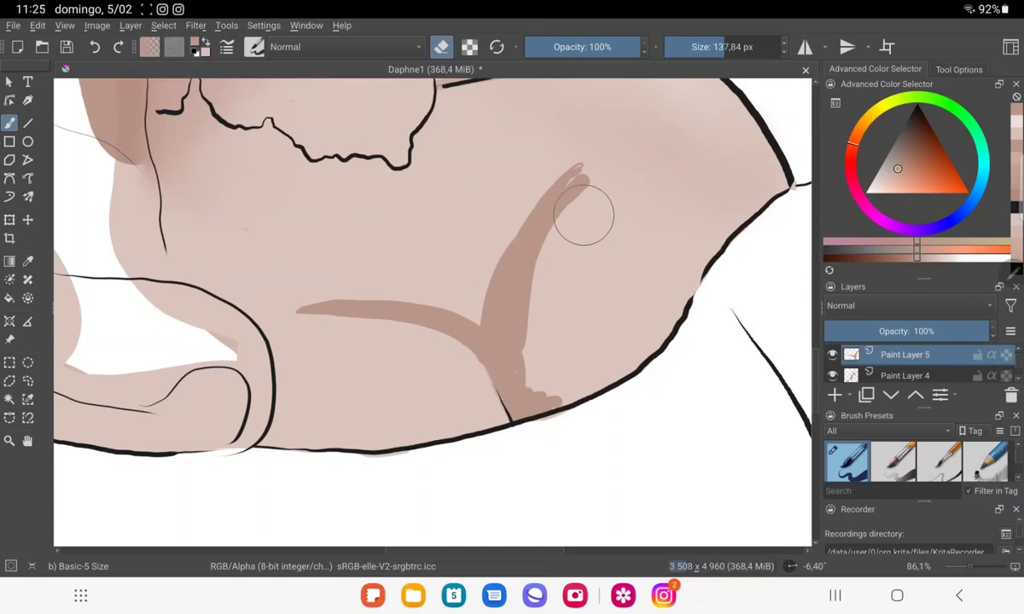
pyautogui.moveTo(584, 215)
pyautogui.mouseDown()
pyautogui.moveTo(601, 165)
pyautogui.moveTo(556, 224)
pyautogui.moveTo(567, 349)
pyautogui.moveTo(528, 354)
pyautogui.moveTo(551, 405)
pyautogui.moveTo(544, 343)
pyautogui.mouseUp()
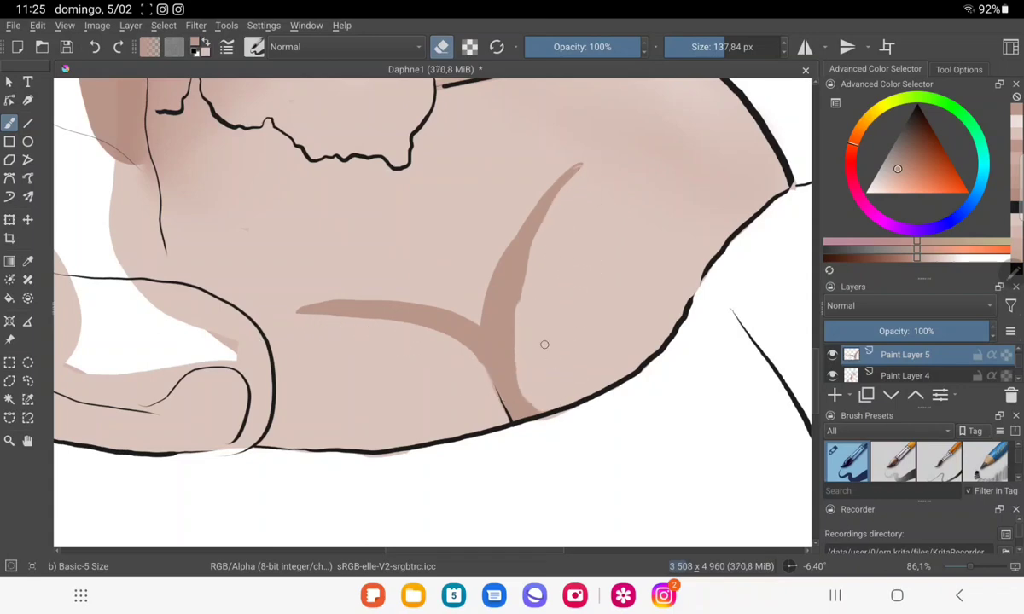
pyautogui.moveTo(526, 275)
pyautogui.mouseDown()
pyautogui.moveTo(514, 384)
pyautogui.moveTo(594, 383)
pyautogui.mouseUp()
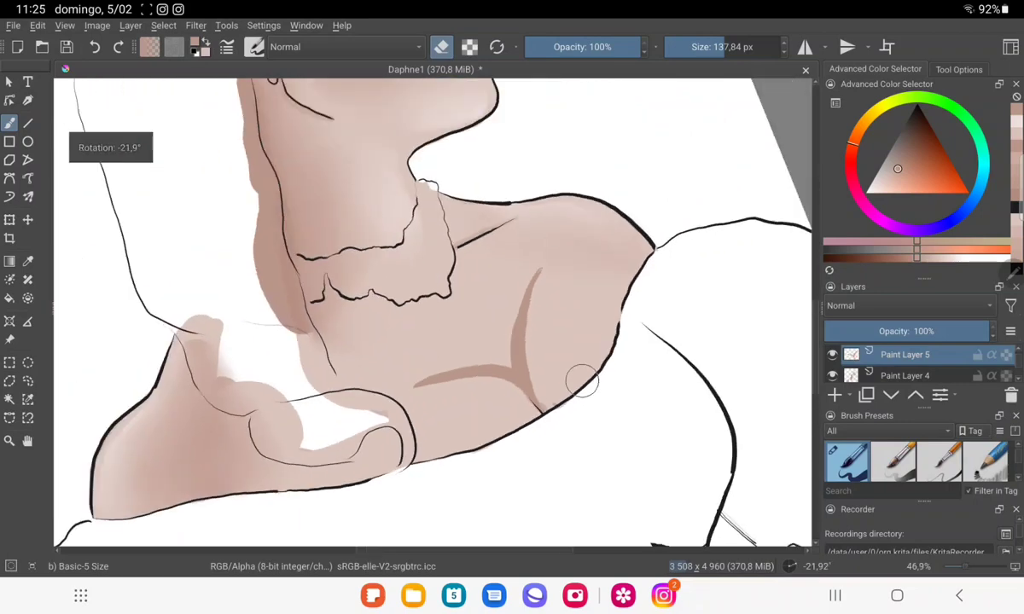
pyautogui.scroll(2, 572, 354)
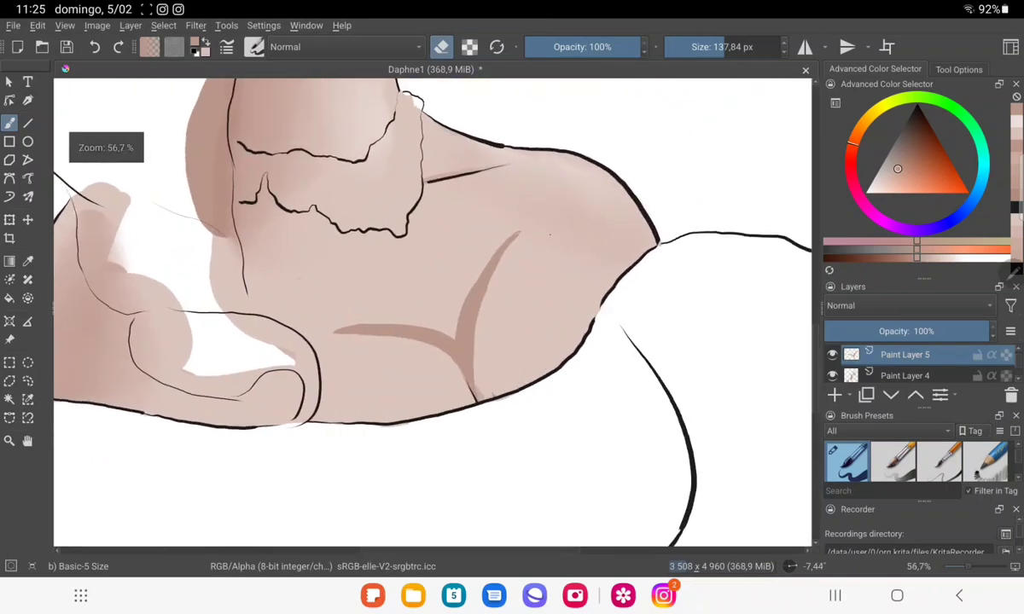
pyautogui.moveTo(470, 275)
pyautogui.mouseDown()
pyautogui.moveTo(457, 301)
pyautogui.moveTo(491, 288)
pyautogui.moveTo(520, 510)
pyautogui.mouseUp()
pyautogui.press('e')
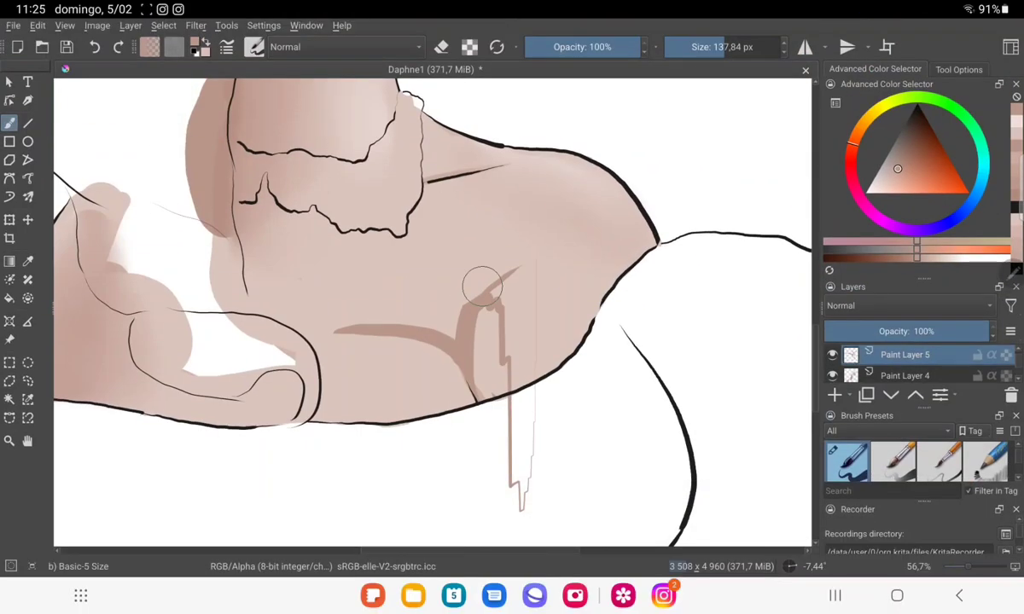
pyautogui.hotkey('ctrl', 'z')
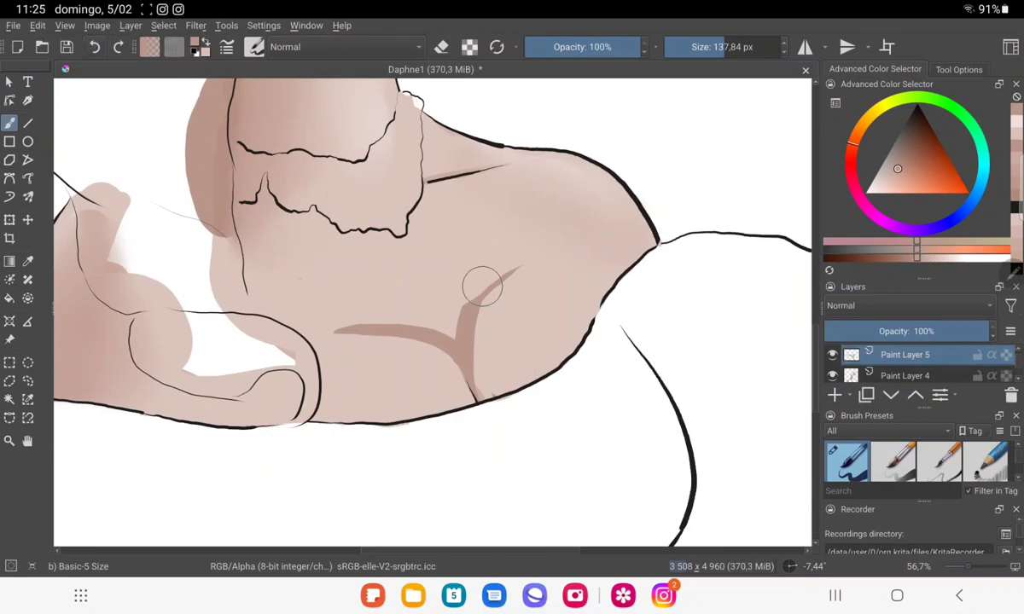
# Rework the vertical shadow's top into a thin tapered extension reaching upward.
pyautogui.press('e')
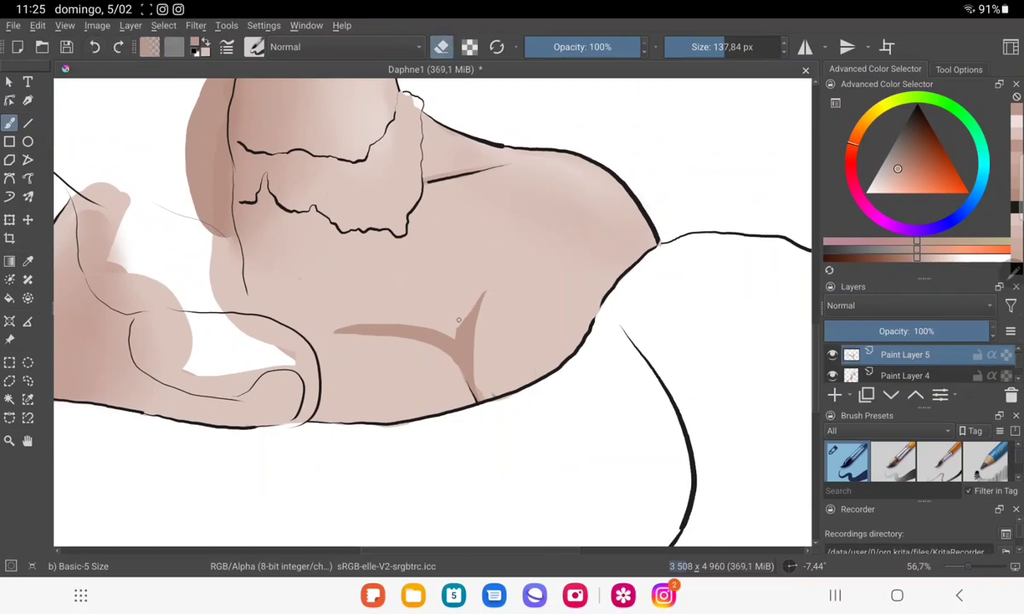
pyautogui.moveTo(484, 293); pyautogui.dragTo(461, 283)
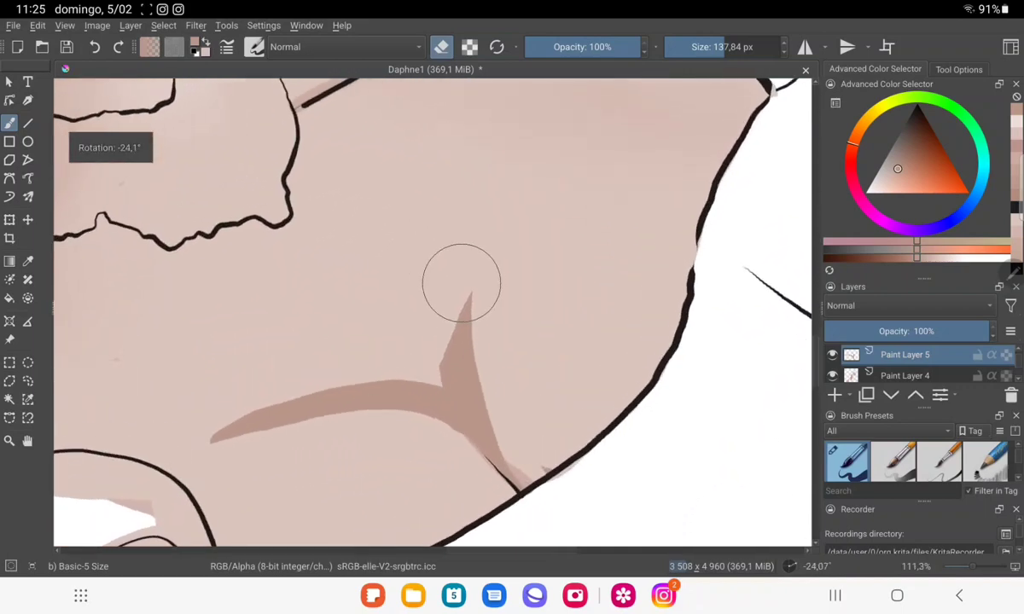
pyautogui.press('e')
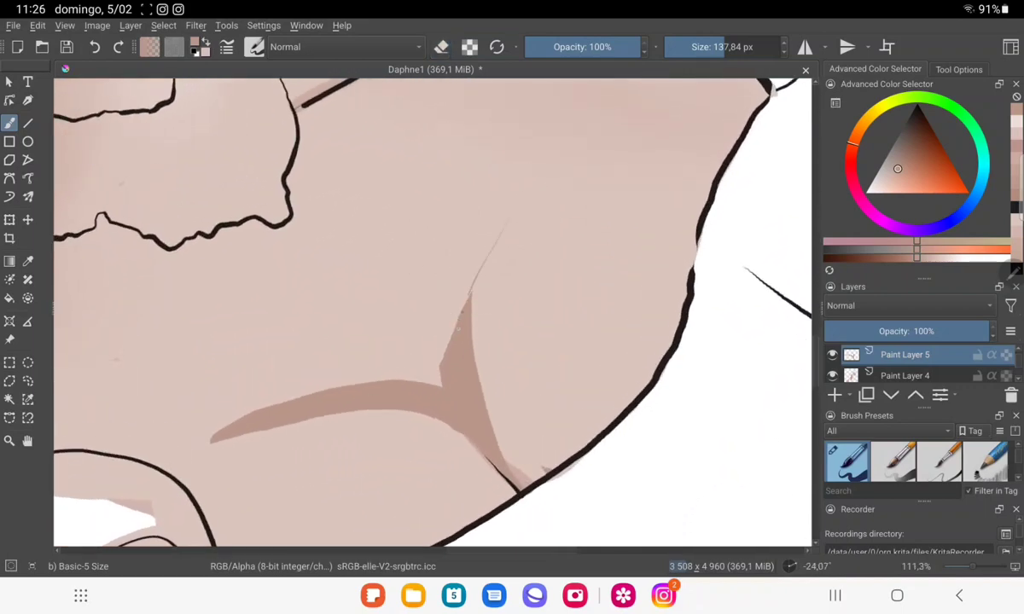
pyautogui.moveTo(528, 192); pyautogui.dragTo(465, 305)
pyautogui.moveTo(479, 256); pyautogui.dragTo(442, 367)
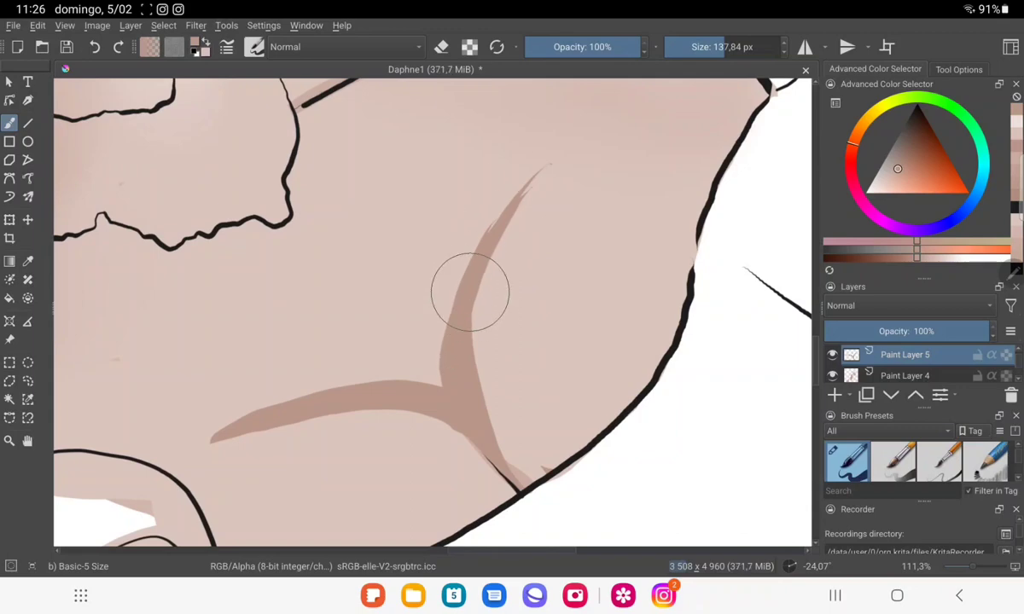
pyautogui.moveTo(469, 286)
pyautogui.mouseDown()
pyautogui.moveTo(510, 306)
pyautogui.moveTo(498, 304)
pyautogui.moveTo(418, 373)
pyautogui.moveTo(379, 347)
pyautogui.mouseUp()
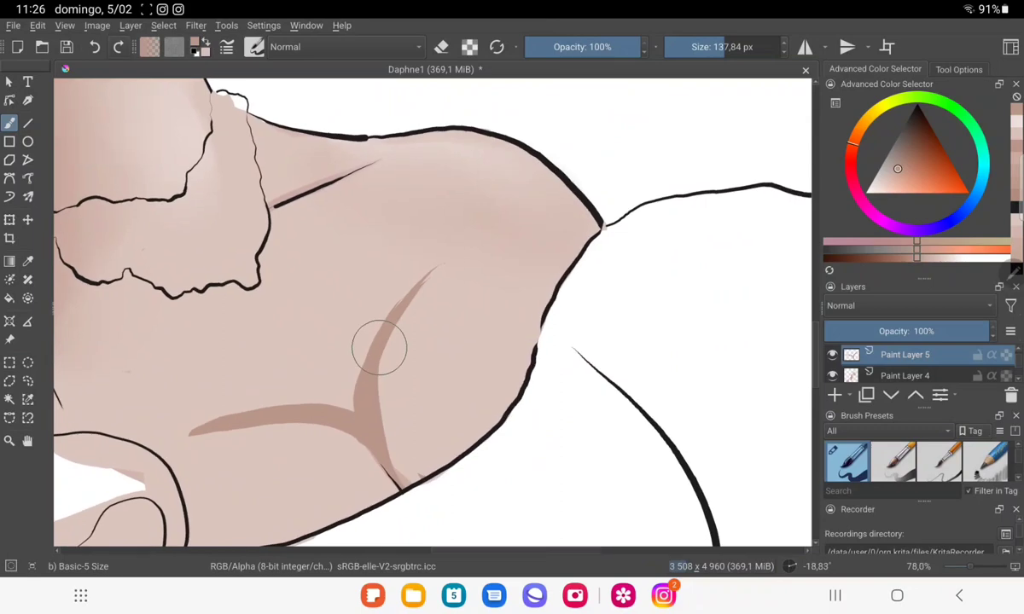
pyautogui.moveTo(433, 269); pyautogui.dragTo(379, 348)
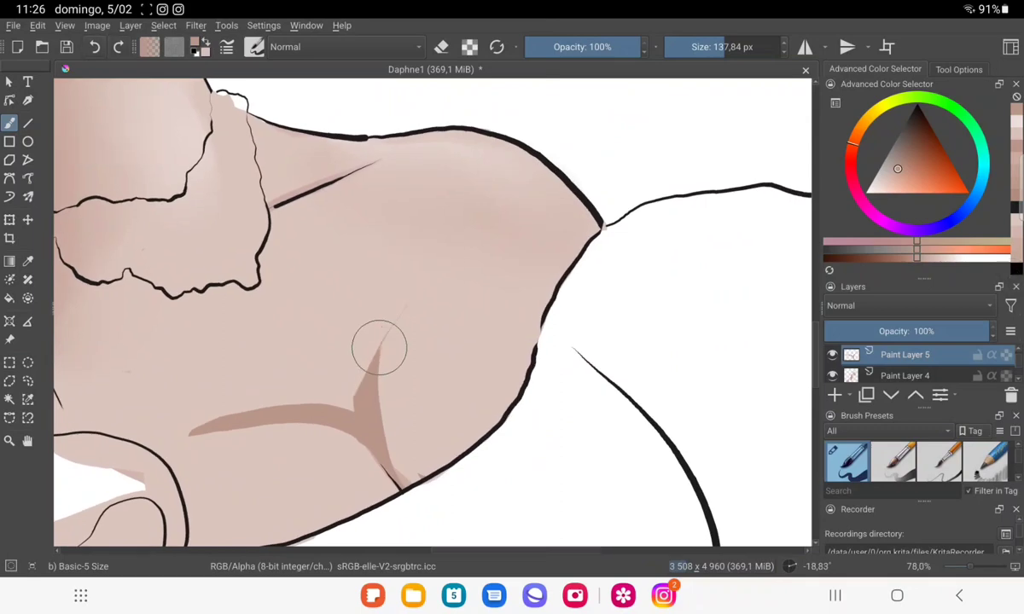
pyautogui.press('e')
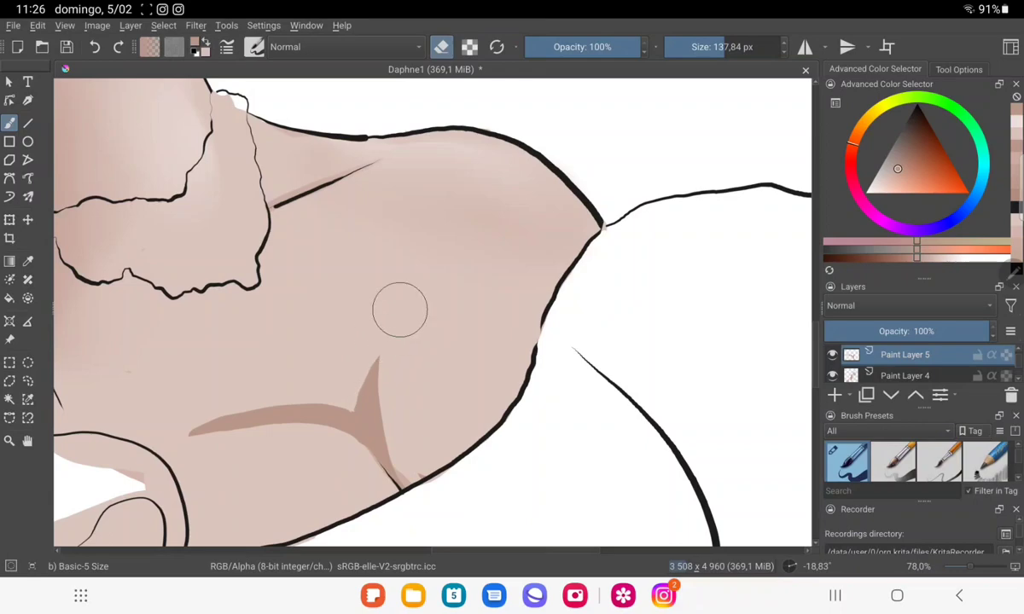
pyautogui.press('e')
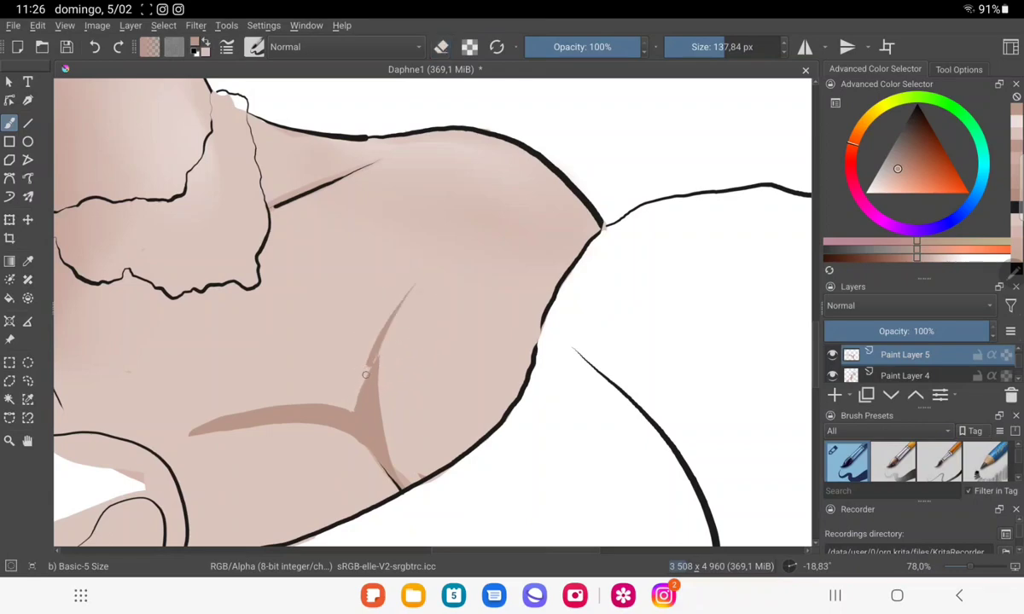
pyautogui.moveTo(416, 290); pyautogui.dragTo(363, 401)
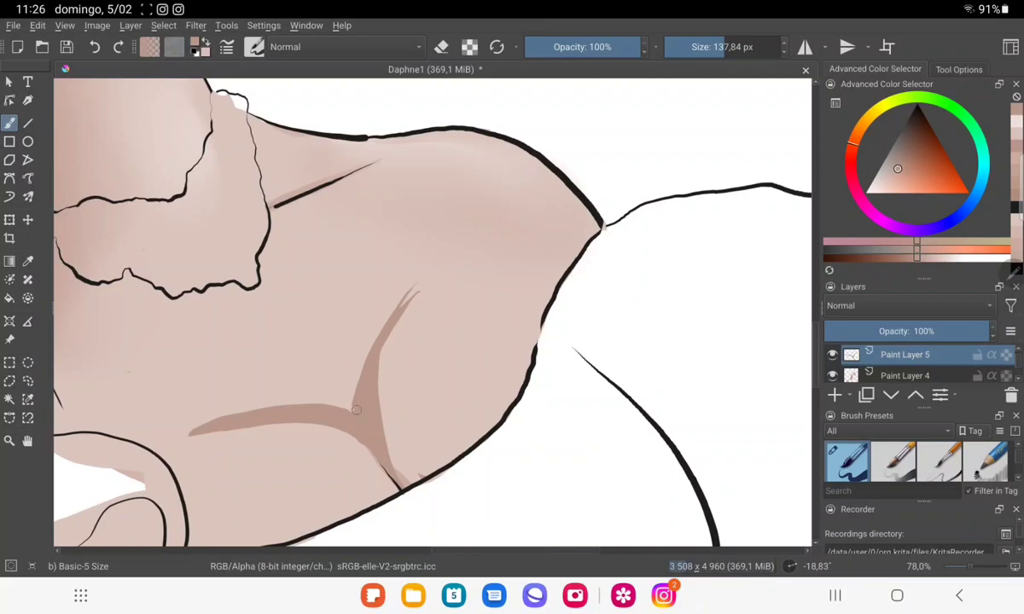
pyautogui.scroll(-5, 356, 409)
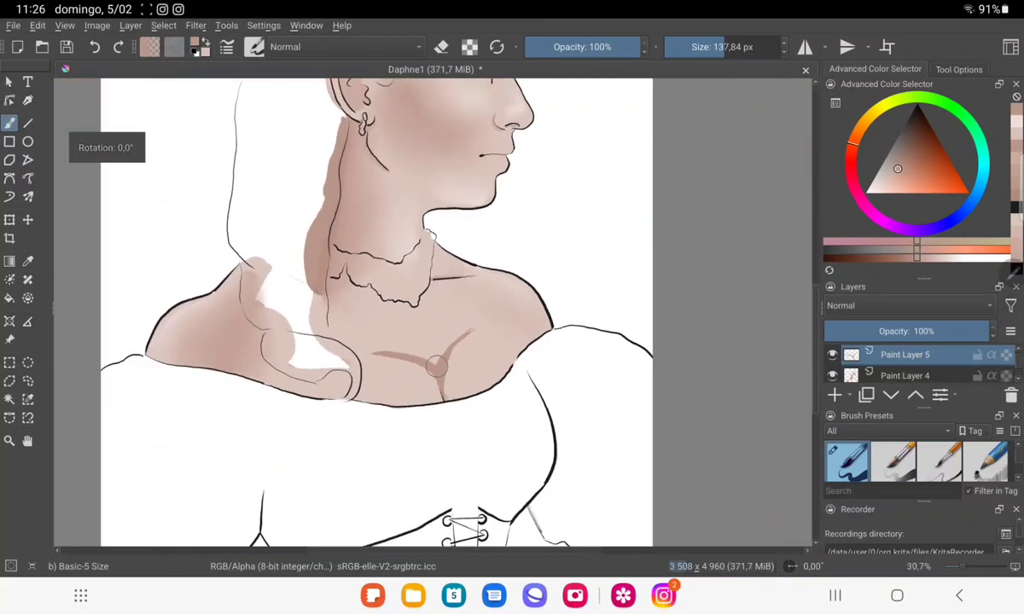
# Widen and darken the diagonal and horizontal shadow bands on the chest.
pyautogui.moveTo(436, 365); pyautogui.dragTo(472, 365)
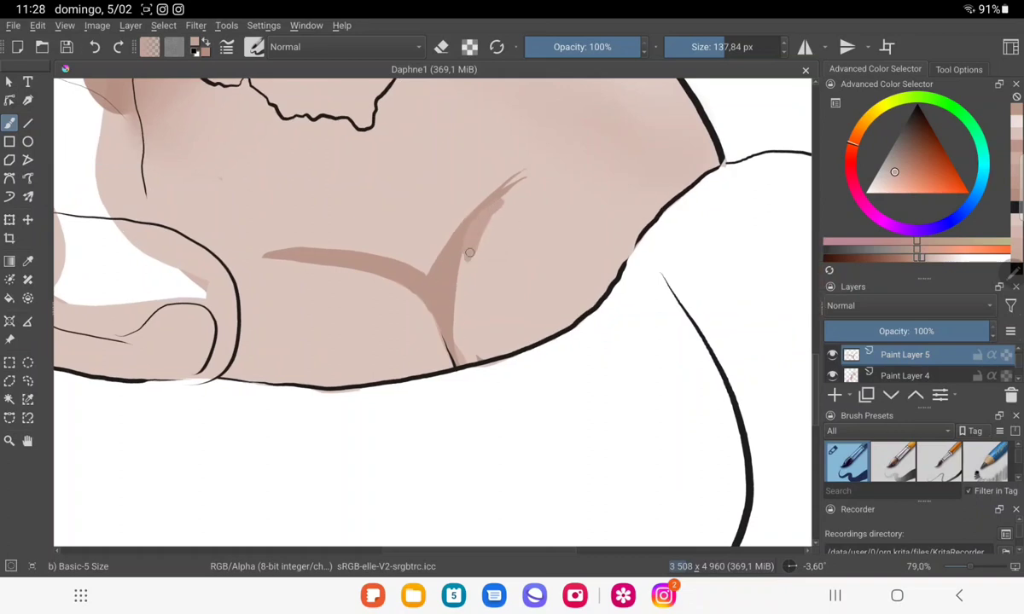
pyautogui.moveTo(448, 239)
pyautogui.mouseDown()
pyautogui.moveTo(435, 311)
pyautogui.moveTo(456, 247)
pyautogui.moveTo(491, 196)
pyautogui.mouseUp()
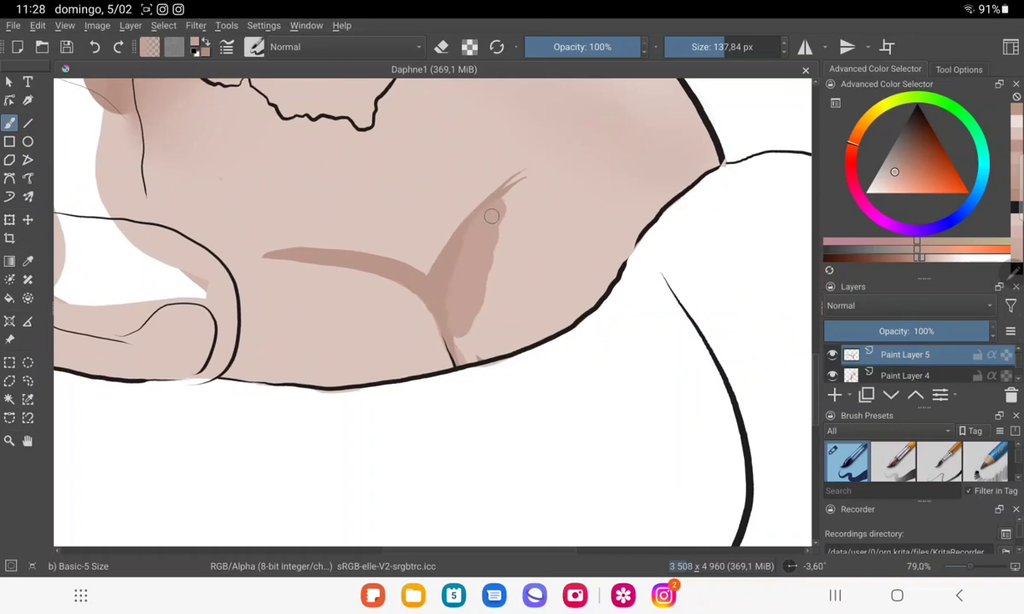
pyautogui.moveTo(425, 283)
pyautogui.mouseDown()
pyautogui.moveTo(411, 296)
pyautogui.moveTo(304, 273)
pyautogui.mouseUp()
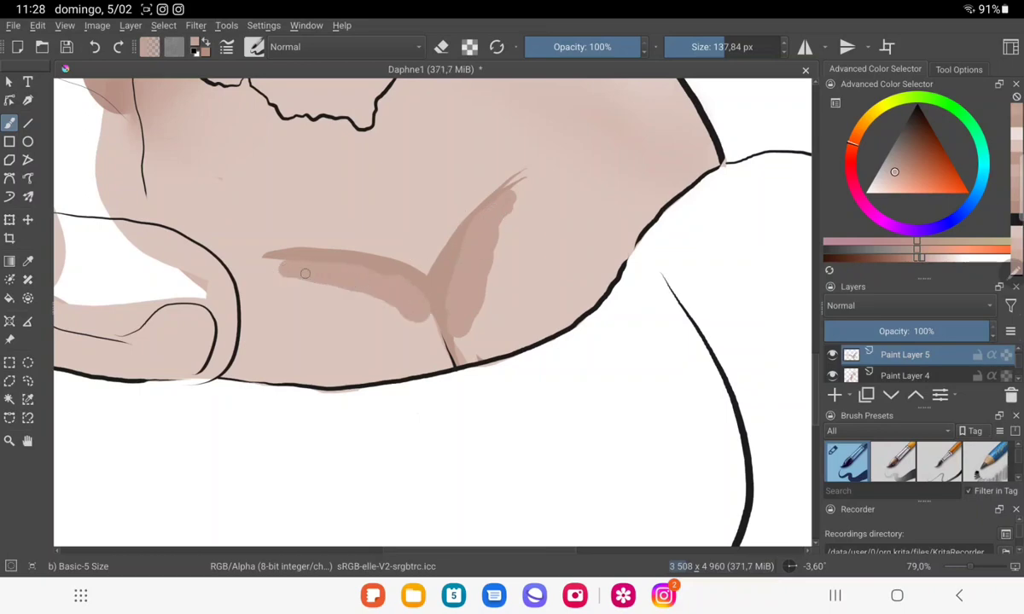
pyautogui.press('e')
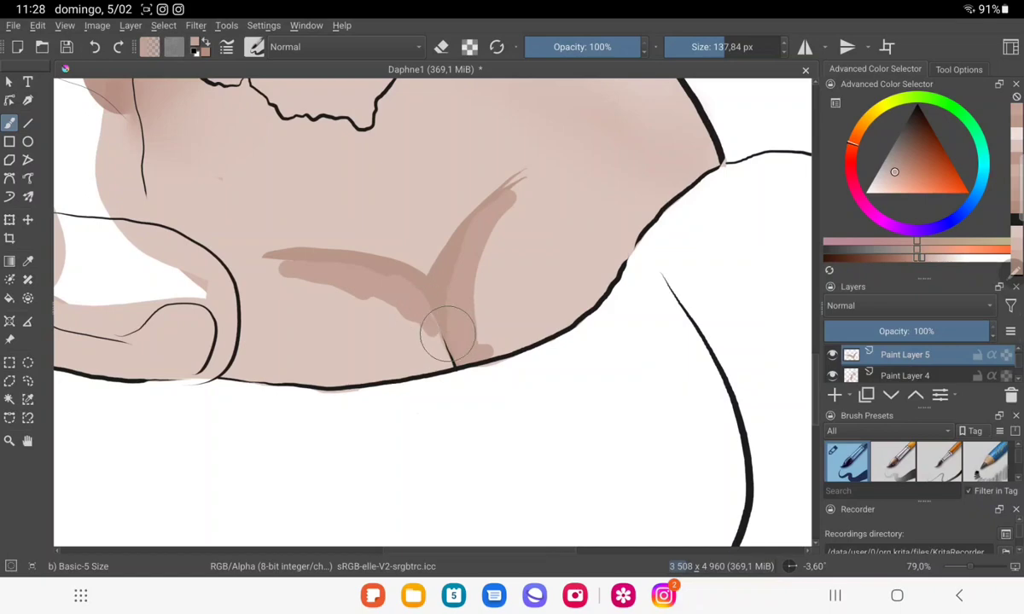
# Paint white highlights along the right and lower shadow arms, replacing undone pale test strokes.
pyautogui.keyDown('ctrl'); pyautogui.click(447, 332); pyautogui.keyUp('ctrl')
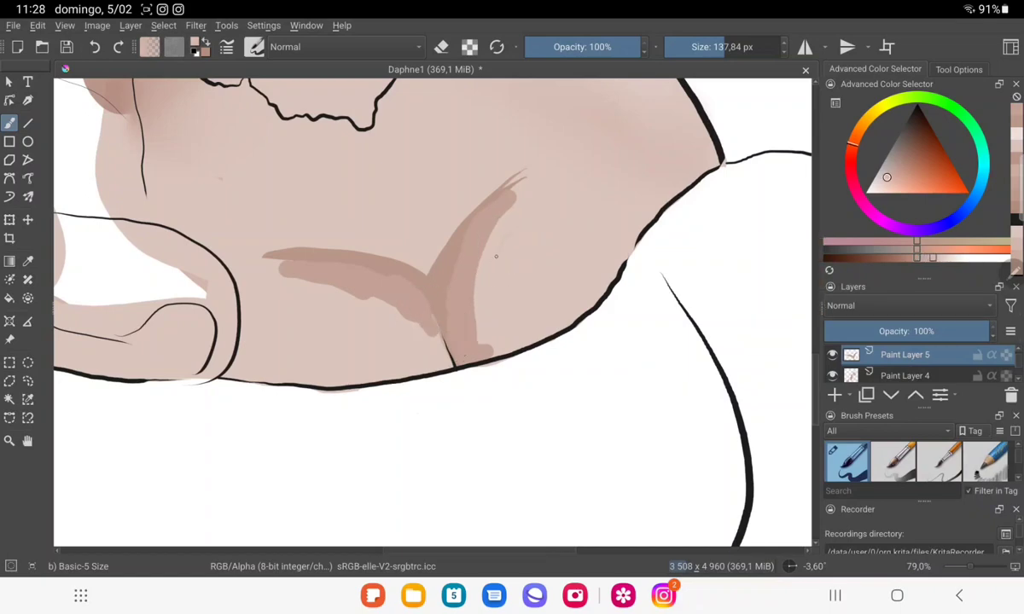
pyautogui.moveTo(466, 242)
pyautogui.mouseDown()
pyautogui.moveTo(496, 273)
pyautogui.moveTo(484, 270)
pyautogui.moveTo(509, 233)
pyautogui.mouseUp()
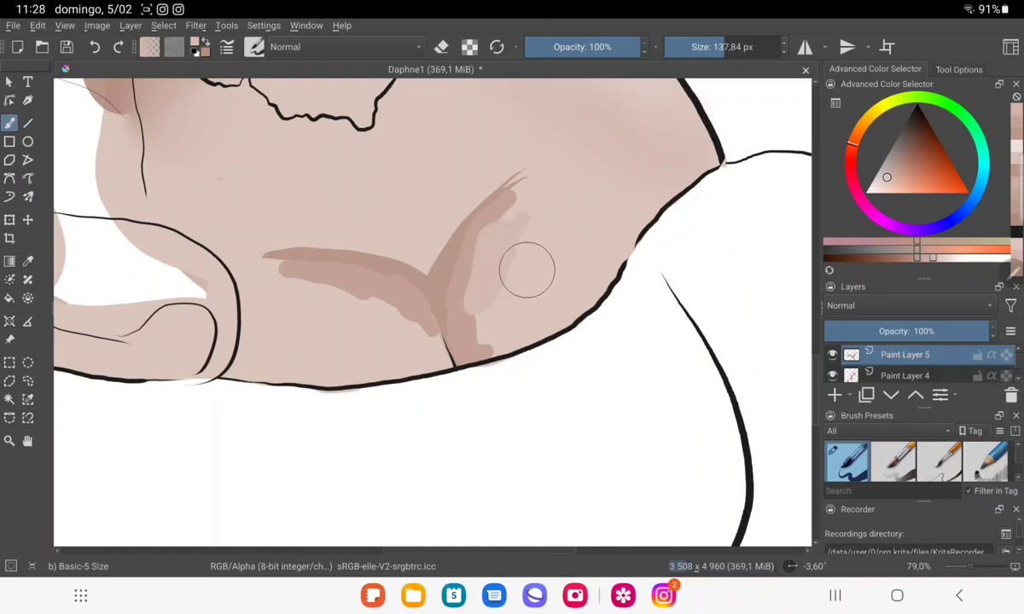
pyautogui.moveTo(367, 307)
pyautogui.mouseDown()
pyautogui.moveTo(350, 298)
pyautogui.moveTo(380, 304)
pyautogui.mouseUp()
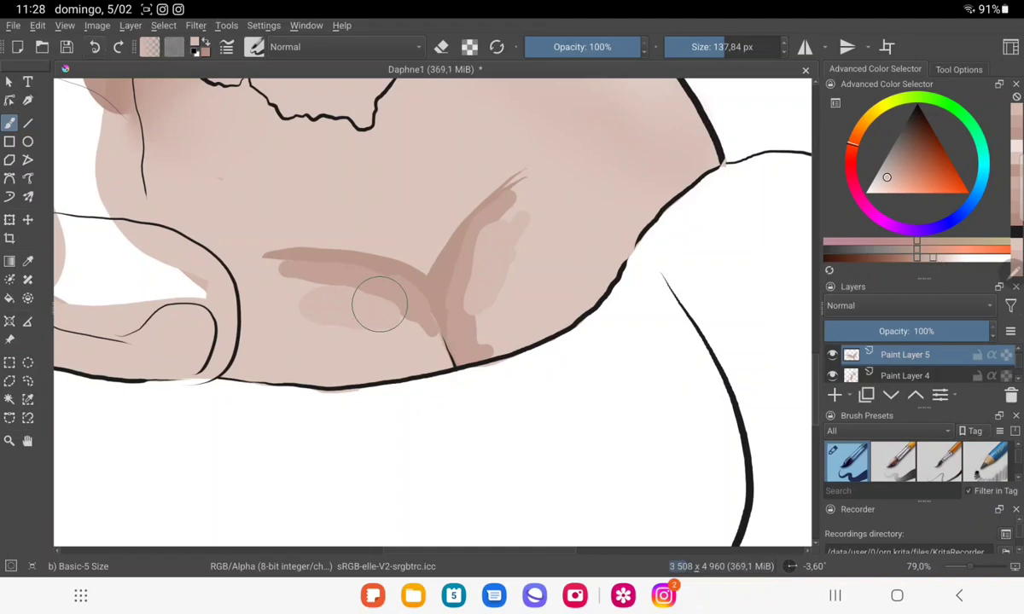
pyautogui.hotkey('ctrl', 'z')
pyautogui.hotkey('ctrl', 'z')
pyautogui.keyDown('ctrl'); pyautogui.click(379, 305); pyautogui.keyUp('ctrl')
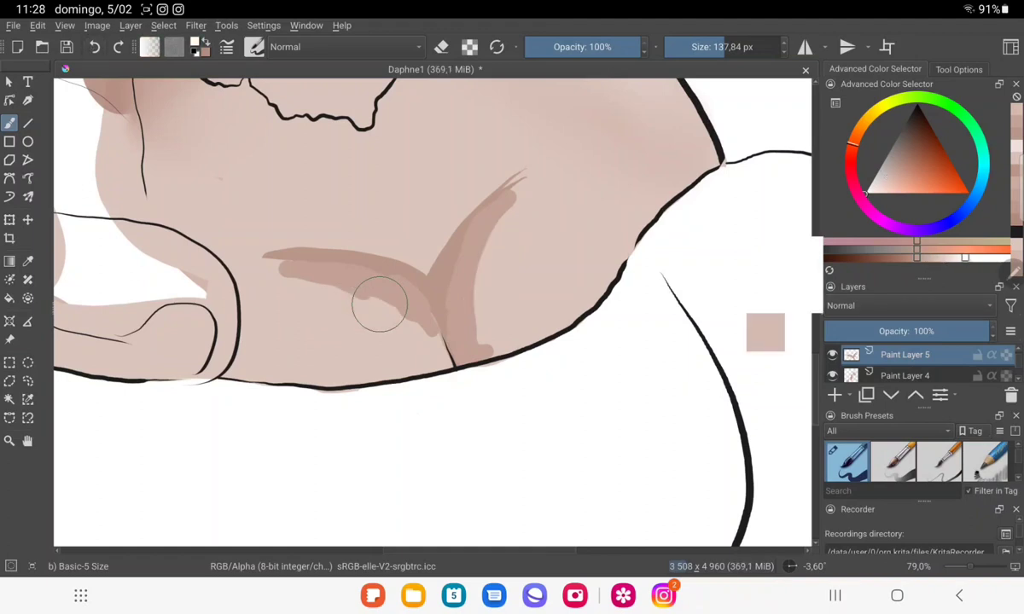
pyautogui.moveTo(476, 298); pyautogui.dragTo(522, 209)
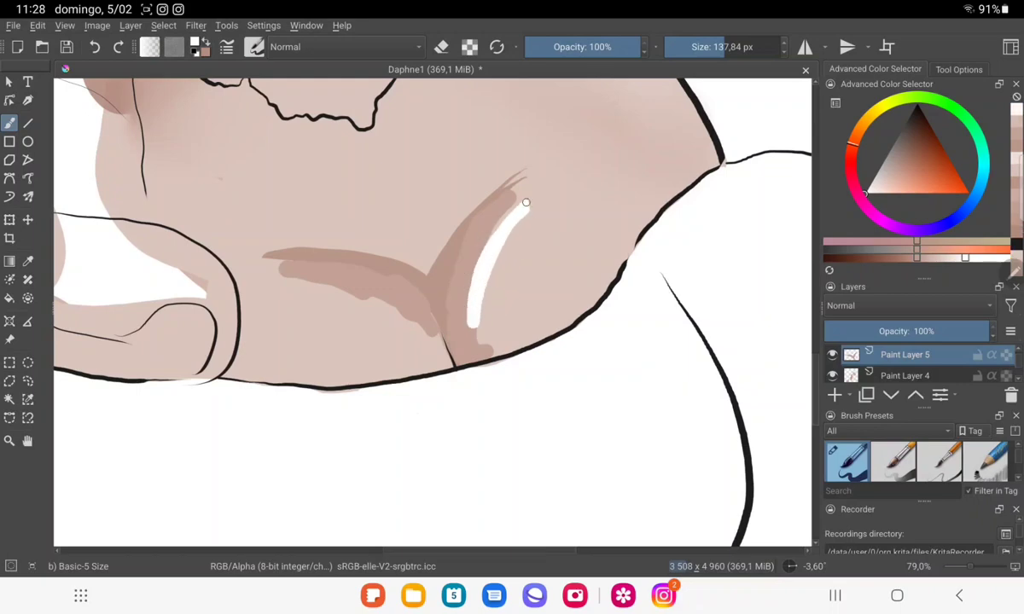
pyautogui.moveTo(384, 309)
pyautogui.mouseDown()
pyautogui.moveTo(313, 288)
pyautogui.moveTo(336, 286)
pyautogui.mouseUp()
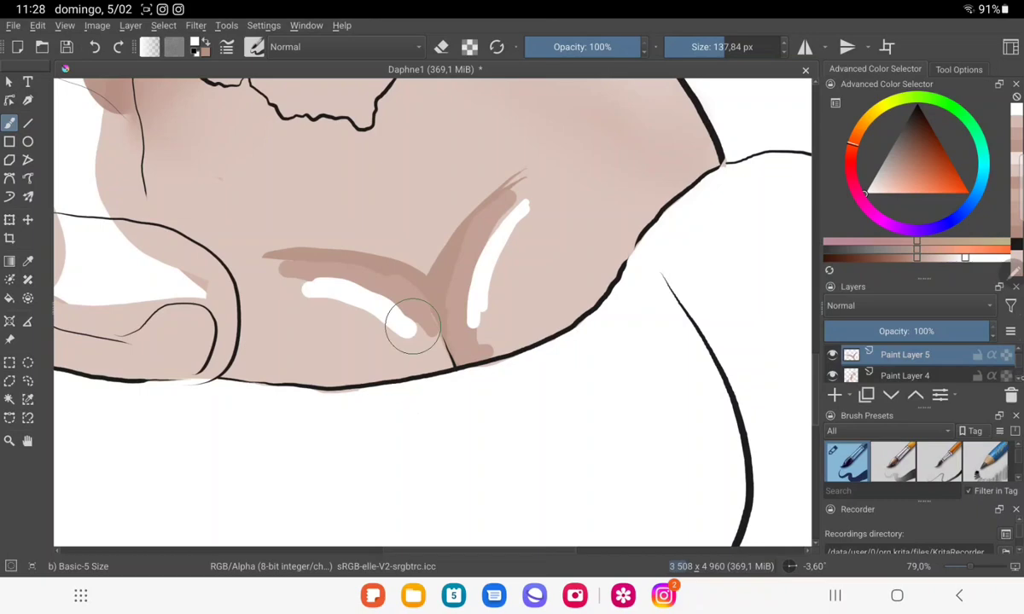
# Choose the 'k) Blender Blur' preset from the Brush Presets docker.
pyautogui.scroll(-3, 904, 365)
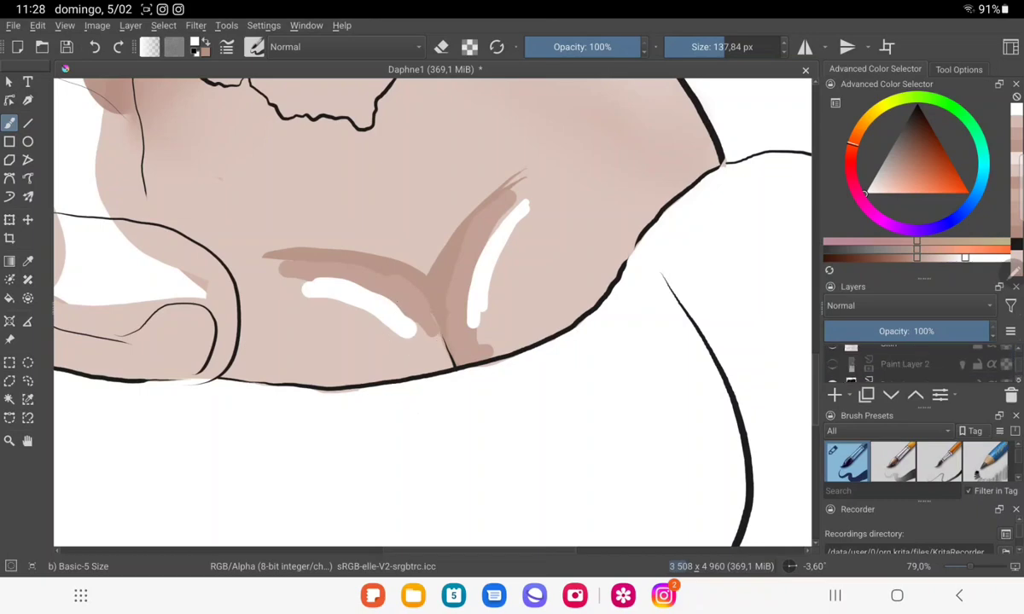
pyautogui.scroll(3, 904, 365)
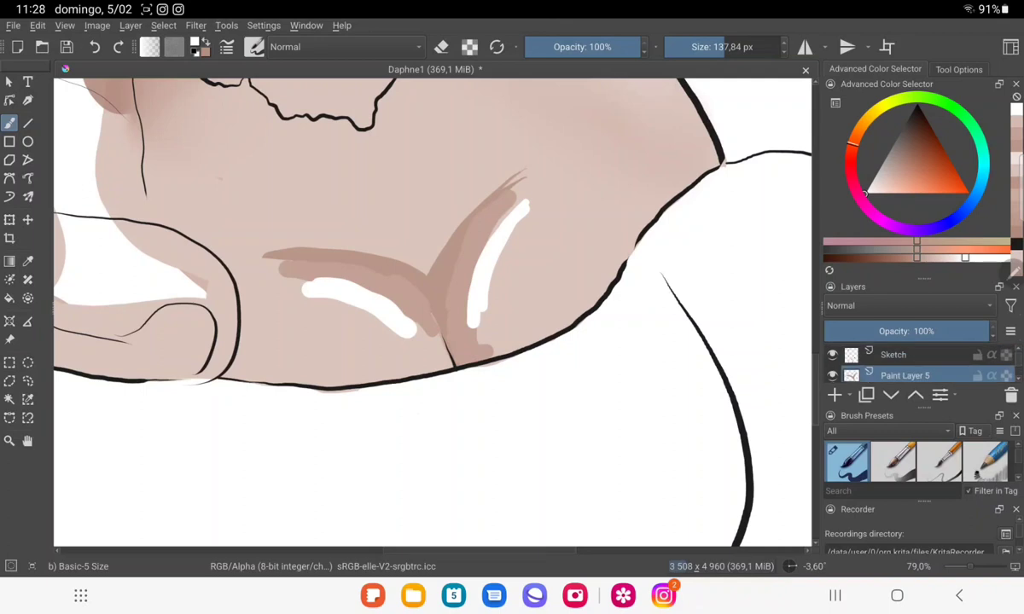
pyautogui.scroll(-3, 917, 461)
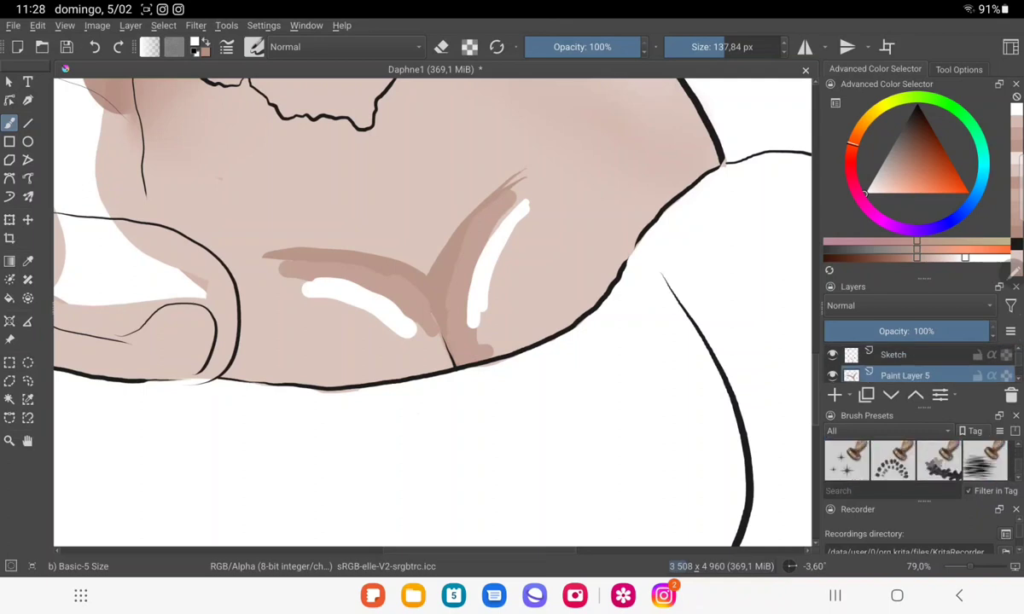
pyautogui.scroll(-2, 917, 460)
pyautogui.scroll(-2, 917, 461)
pyautogui.scroll(-2, 917, 460)
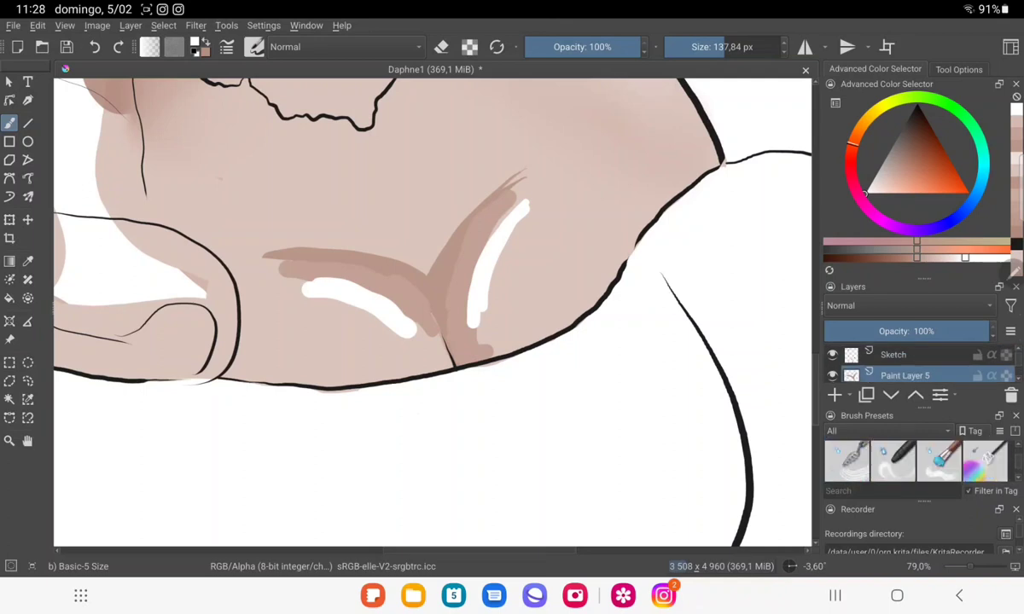
pyautogui.scroll(-2, 917, 461)
pyautogui.scroll(-2, 916, 460)
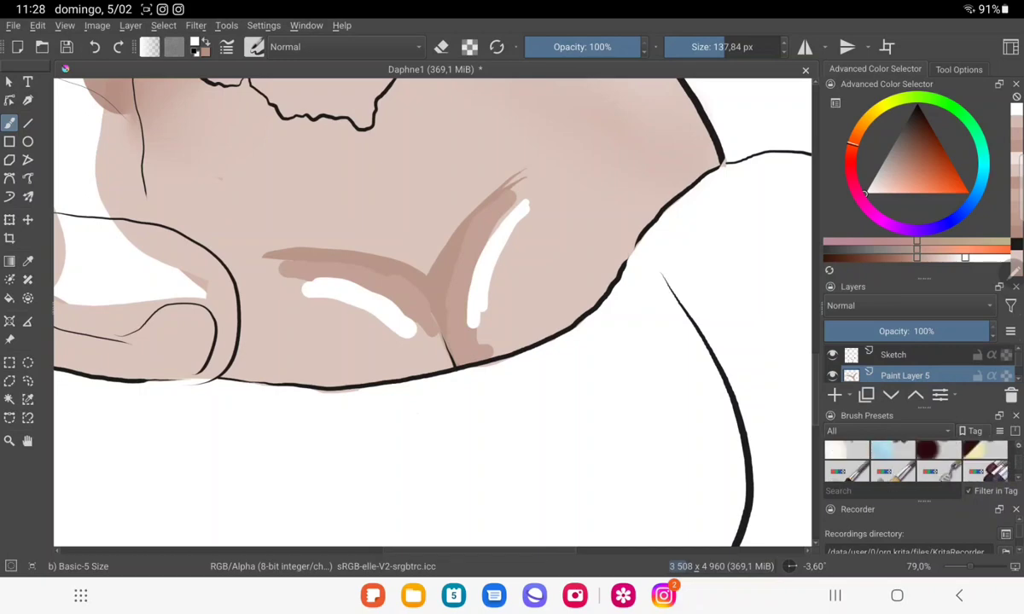
pyautogui.scroll(-2, 917, 460)
pyautogui.scroll(-2, 917, 460)
pyautogui.scroll(-2, 917, 461)
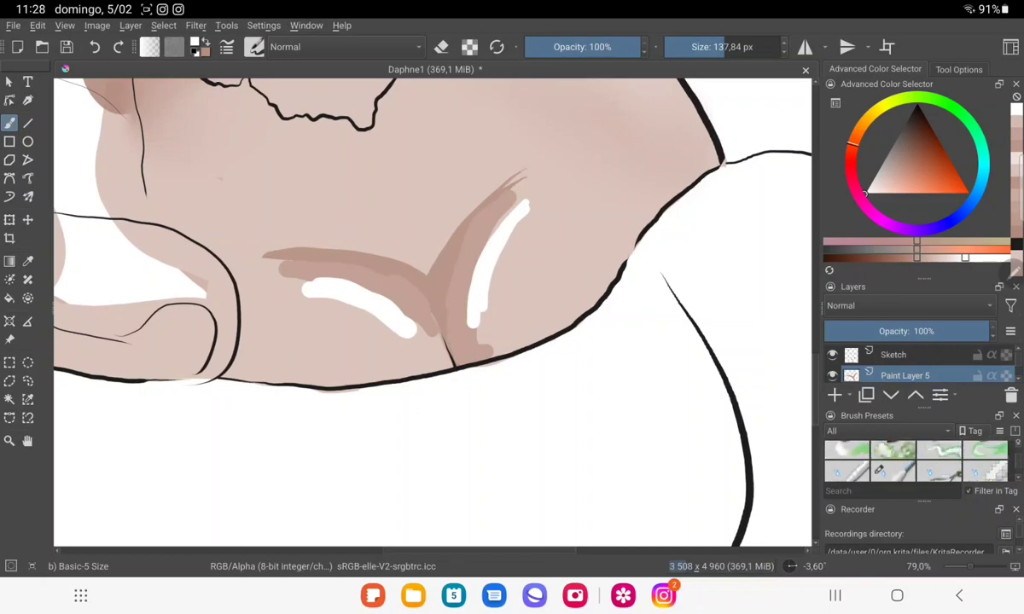
pyautogui.click(892, 462)
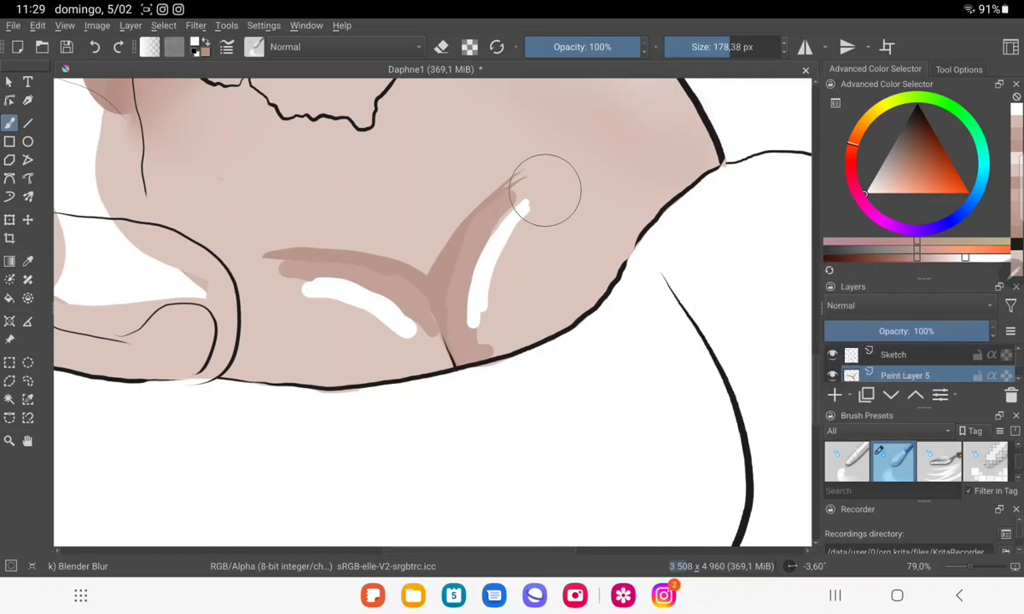
# Blur the white highlight and crease shading, resizing the brush as needed.
pyautogui.moveTo(542, 187)
pyautogui.mouseDown()
pyautogui.moveTo(480, 327)
pyautogui.moveTo(508, 327)
pyautogui.moveTo(478, 322)
pyautogui.moveTo(511, 220)
pyautogui.moveTo(478, 297)
pyautogui.moveTo(558, 176)
pyautogui.moveTo(407, 327)
pyautogui.moveTo(338, 283)
pyautogui.moveTo(444, 354)
pyautogui.moveTo(394, 320)
pyautogui.mouseUp()
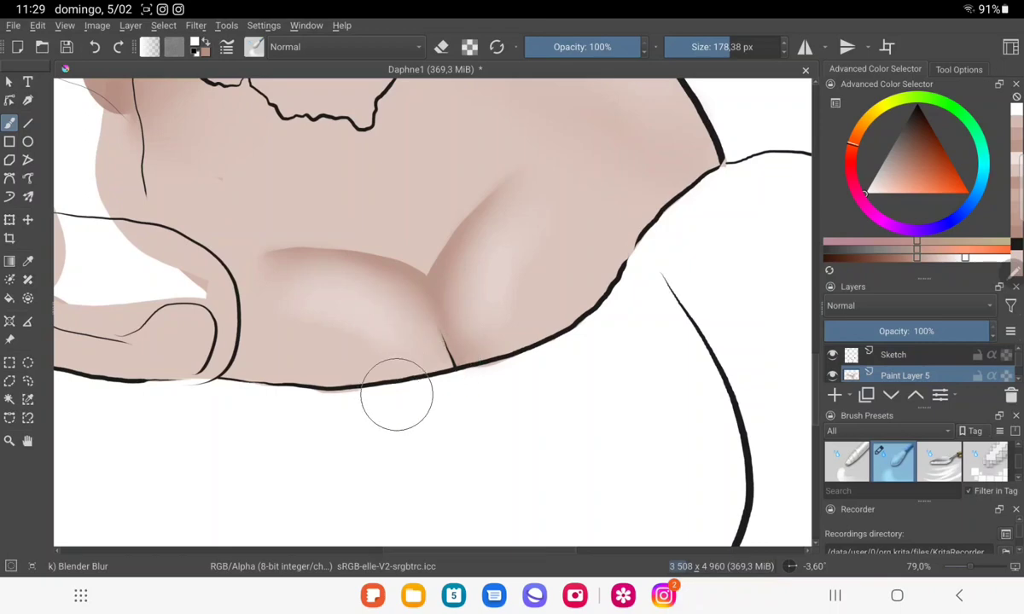
pyautogui.moveTo(692, 96); pyautogui.dragTo(608, 96)
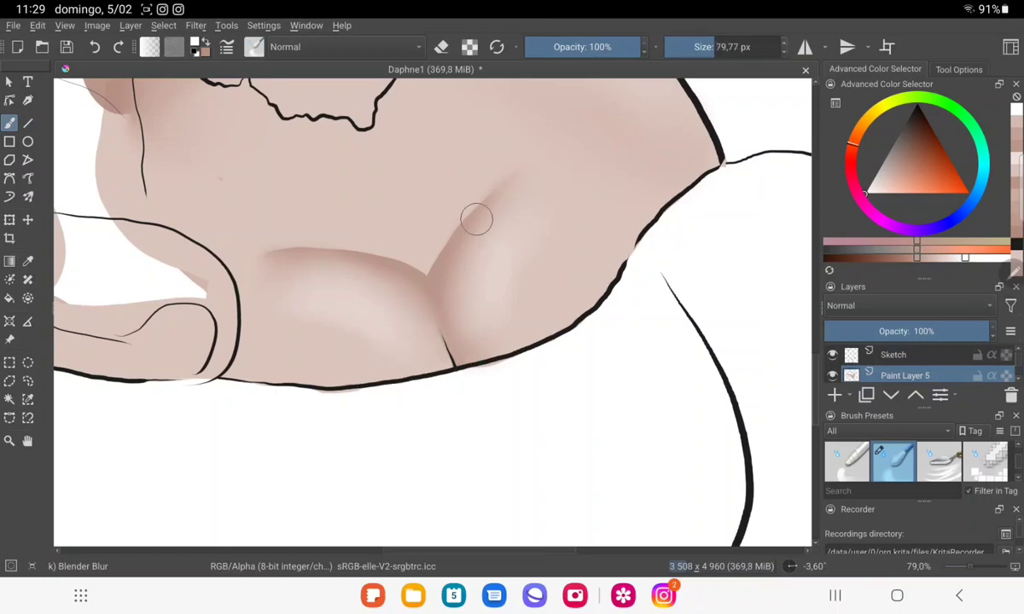
pyautogui.moveTo(462, 291)
pyautogui.mouseDown()
pyautogui.moveTo(528, 336)
pyautogui.moveTo(484, 281)
pyautogui.mouseUp()
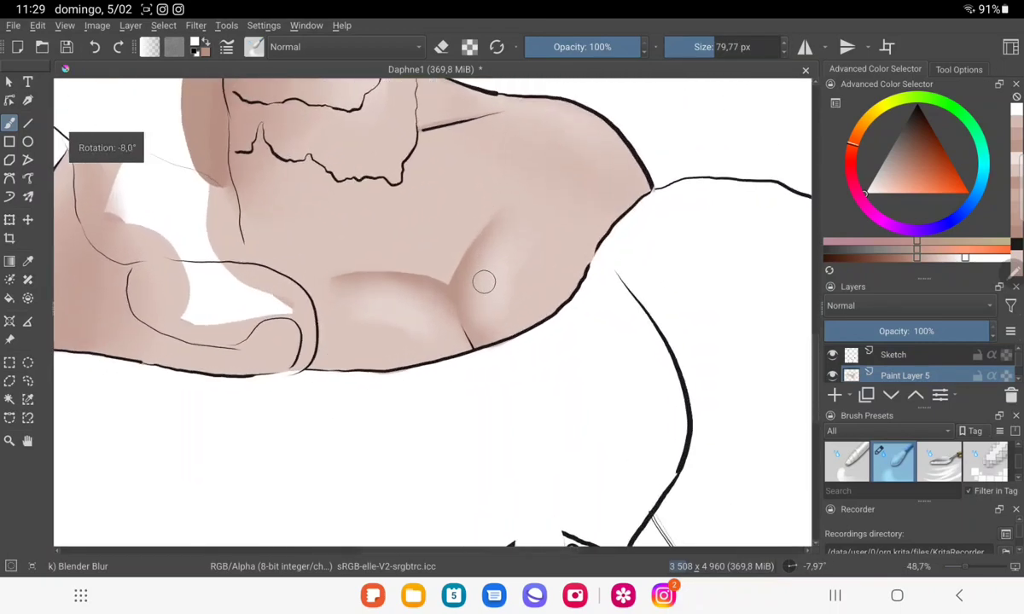
pyautogui.moveTo(692, 46); pyautogui.dragTo(733, 46)
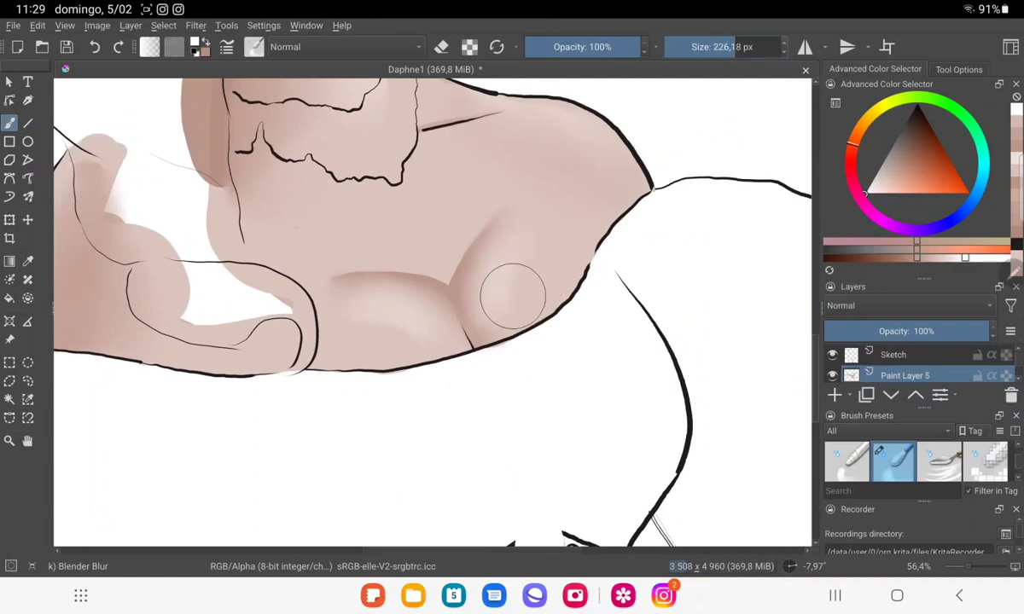
pyautogui.moveTo(521, 262); pyautogui.dragTo(549, 221)
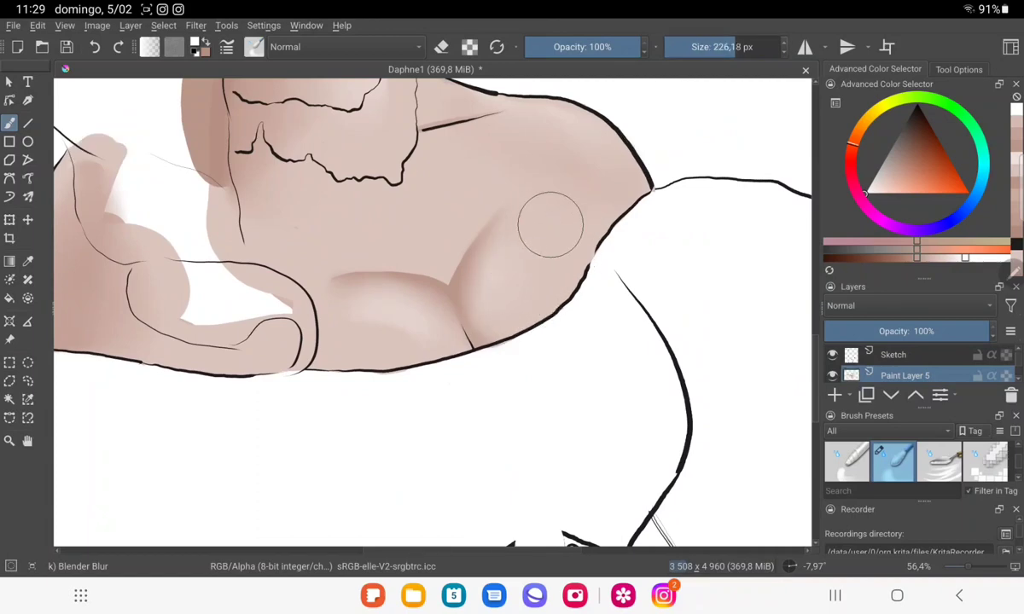
pyautogui.moveTo(433, 354)
pyautogui.mouseDown()
pyautogui.moveTo(393, 324)
pyautogui.moveTo(313, 324)
pyautogui.mouseUp()
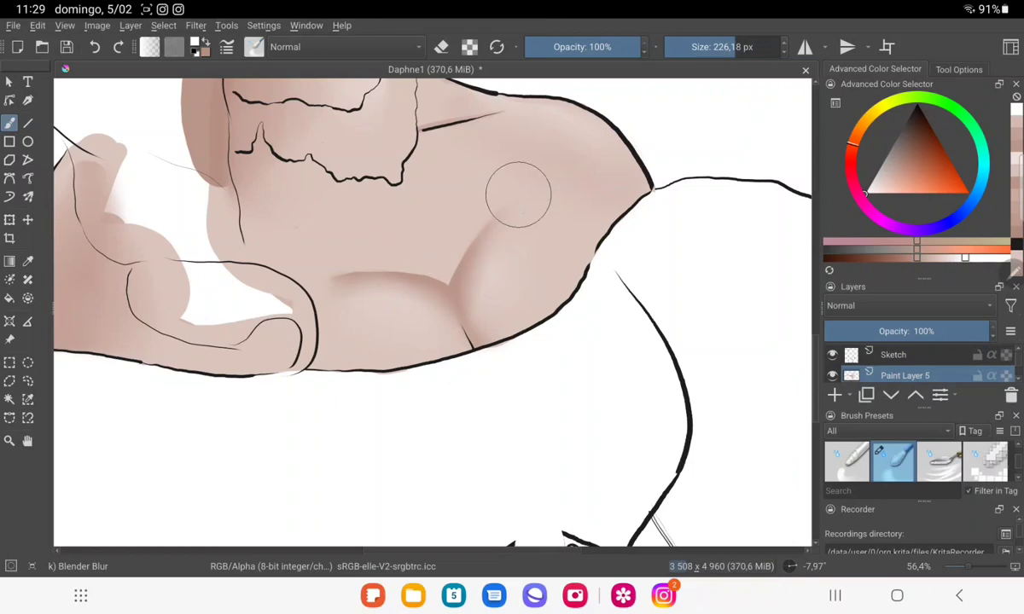
pyautogui.moveTo(472, 253); pyautogui.dragTo(464, 240)
pyautogui.moveTo(716, 46); pyautogui.dragTo(686, 47)
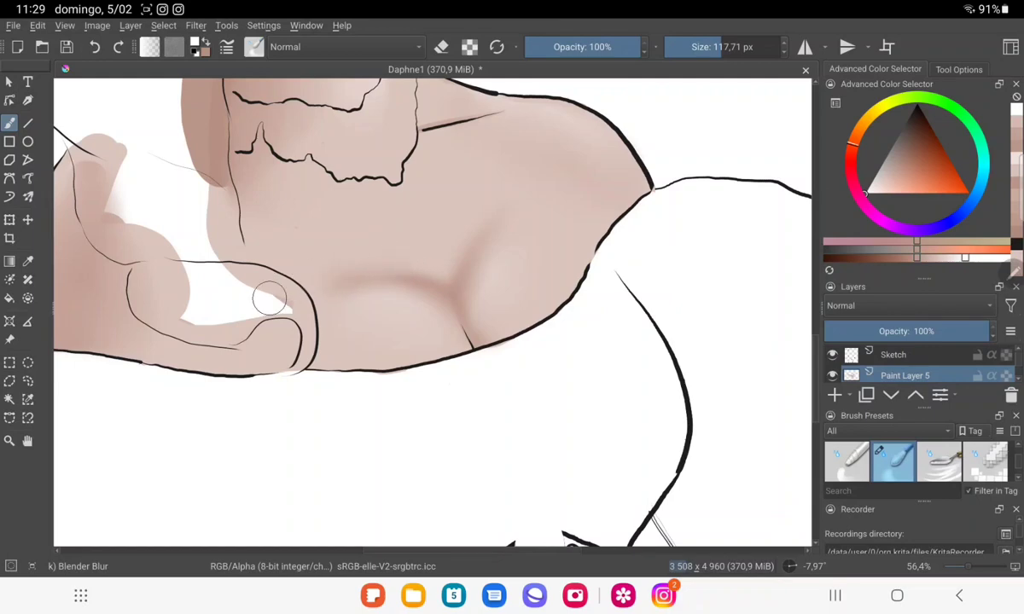
pyautogui.moveTo(270, 297); pyautogui.dragTo(304, 314)
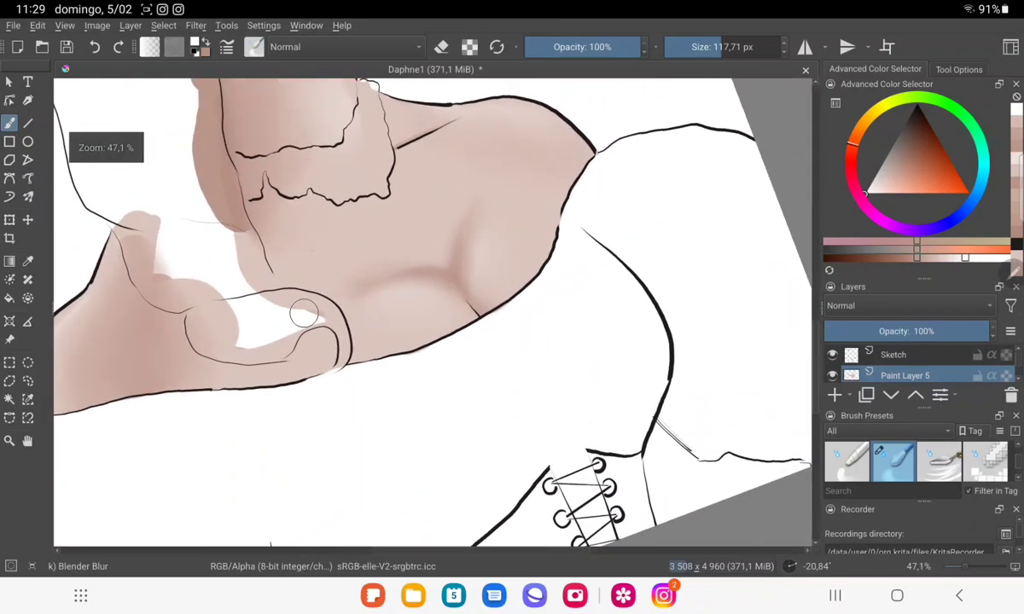
# Lower Paint Layer 5 opacity to 79% and set the blending brush to about 100 px.
pyautogui.click(955, 331)
pyautogui.moveTo(285, 294); pyautogui.dragTo(262, 258)
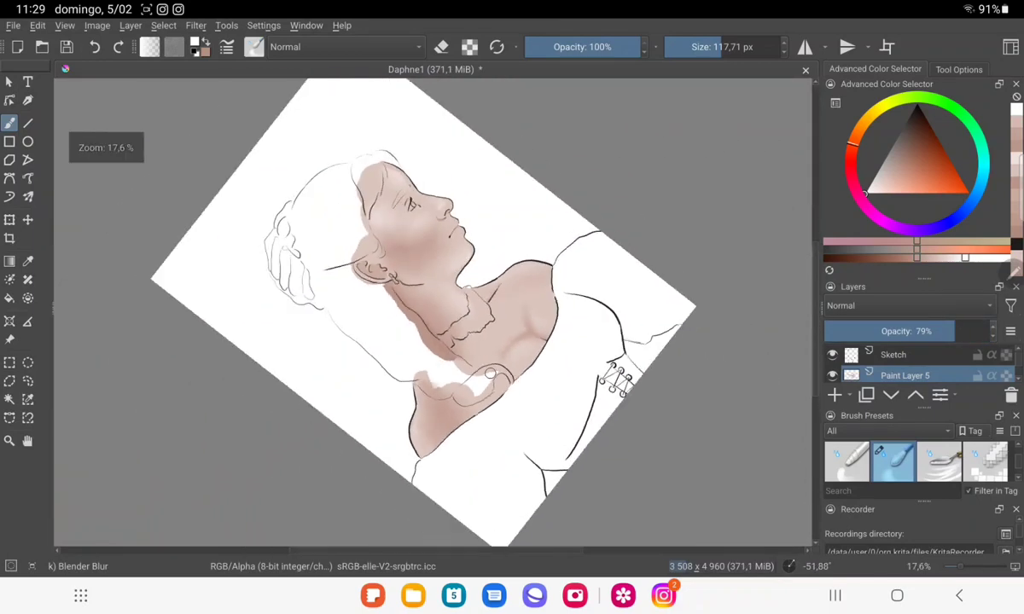
pyautogui.press(']')
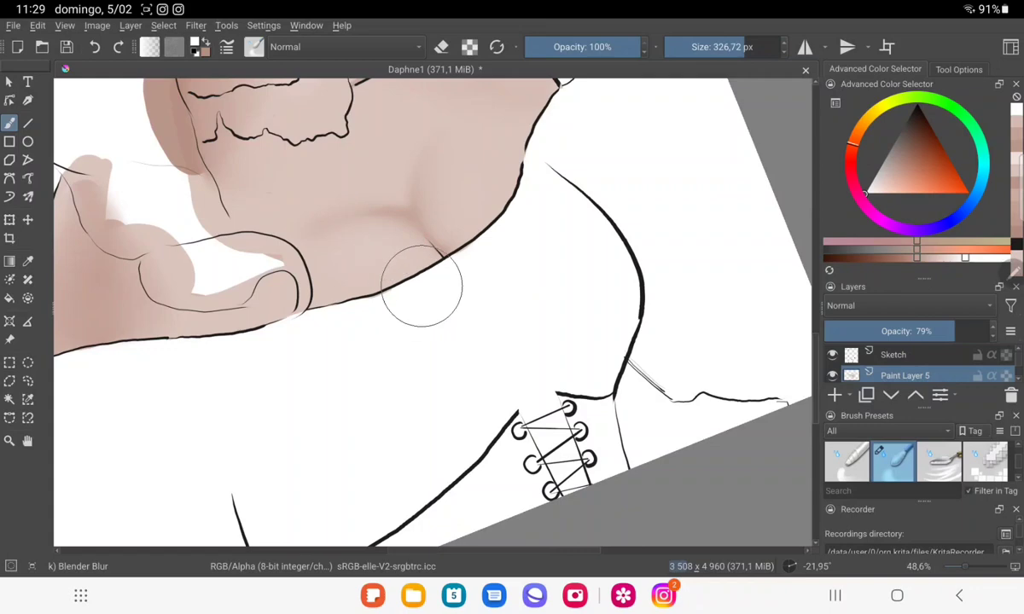
pyautogui.moveTo(423, 292)
pyautogui.mouseDown()
pyautogui.moveTo(420, 430)
pyautogui.moveTo(389, 418)
pyautogui.mouseUp()
pyautogui.press('[')
pyautogui.press('[')
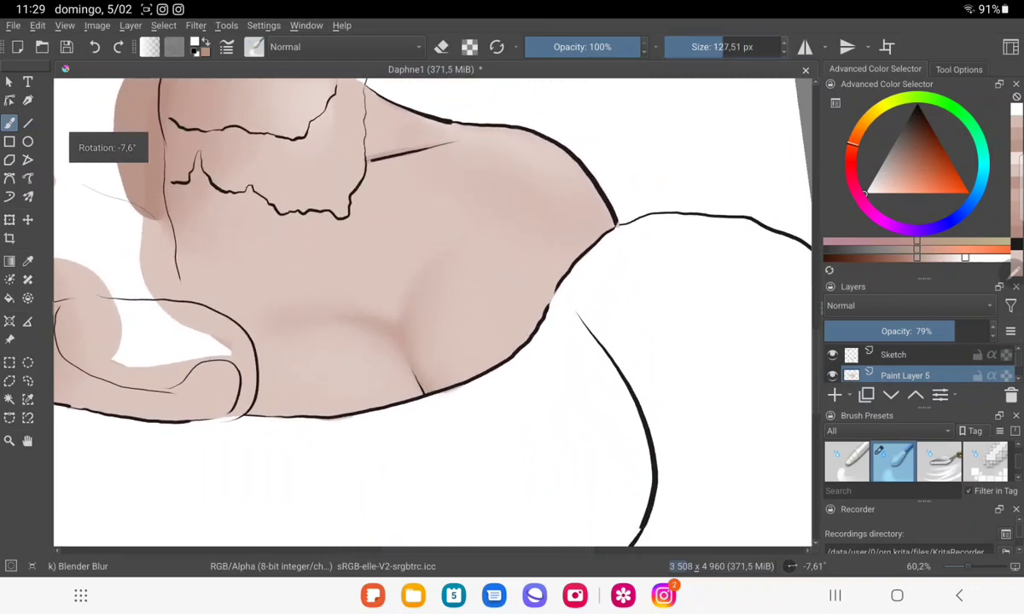
pyautogui.press('[')
pyautogui.press('[')
pyautogui.press('[')
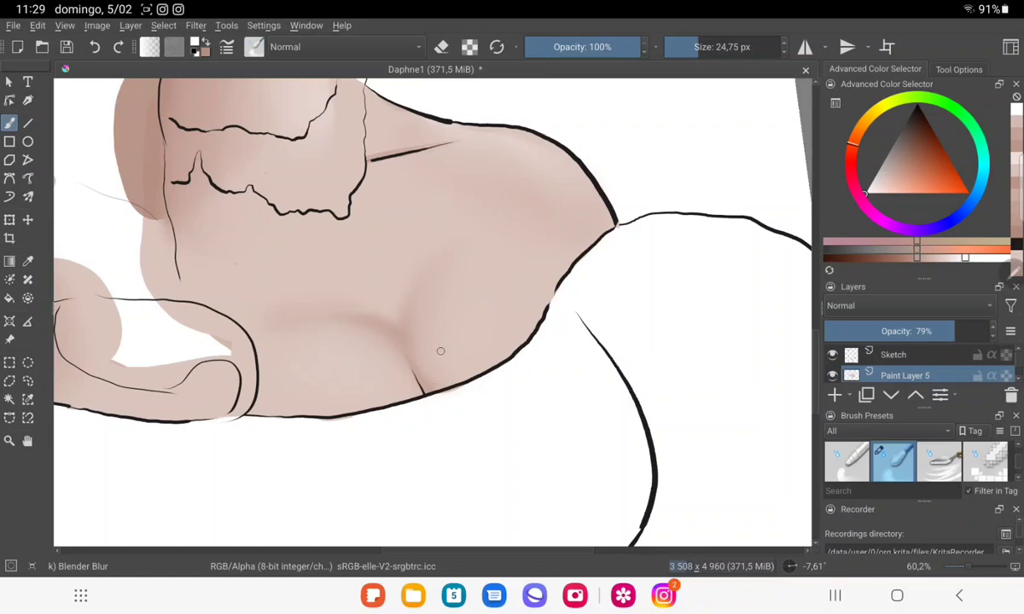
pyautogui.press(']')
pyautogui.click(722, 46)
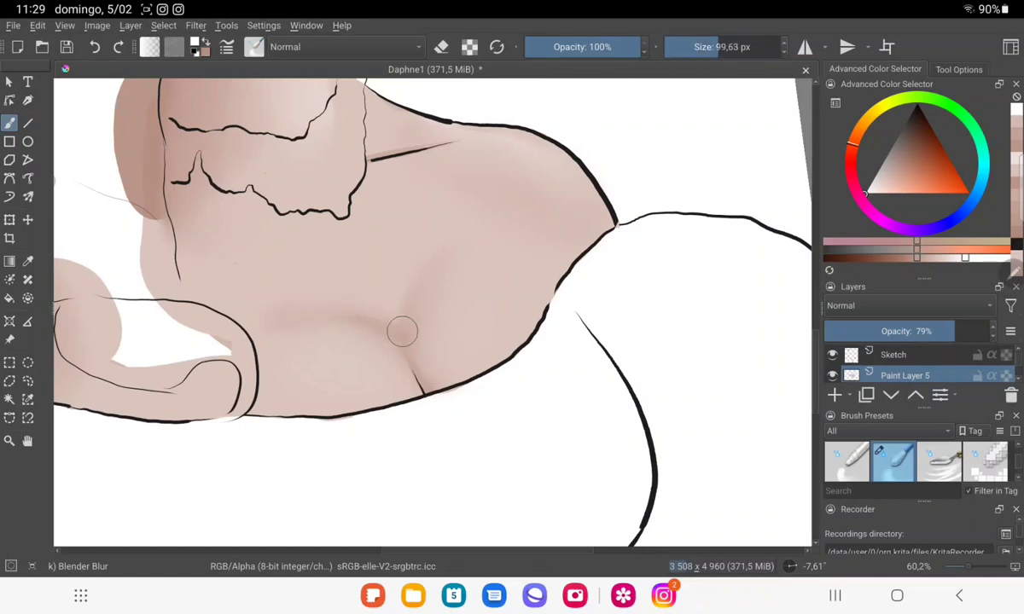
pyautogui.scroll(-5, 471, 358)
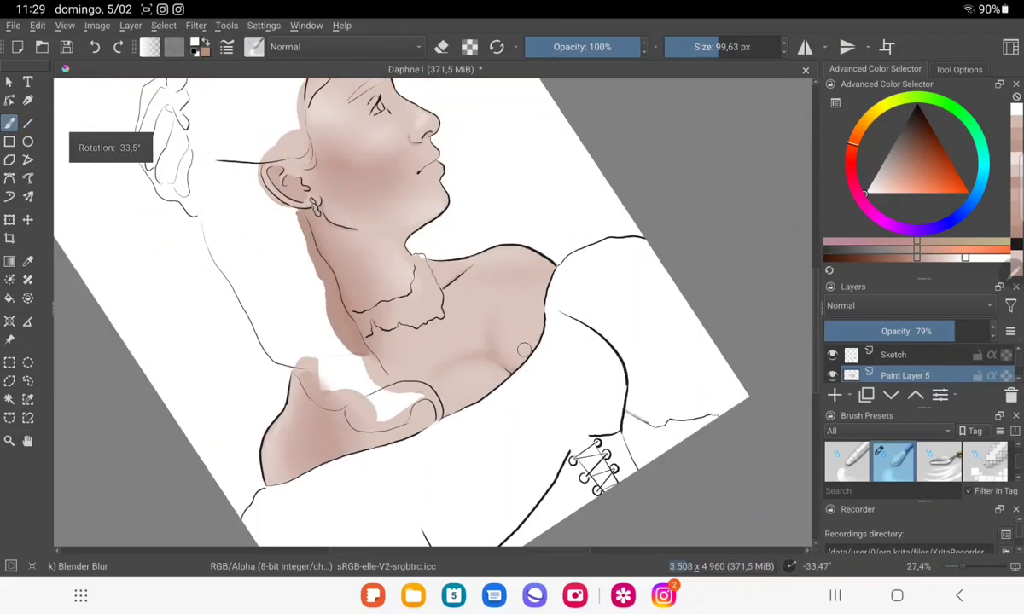
pyautogui.scroll(2, 565, 325)
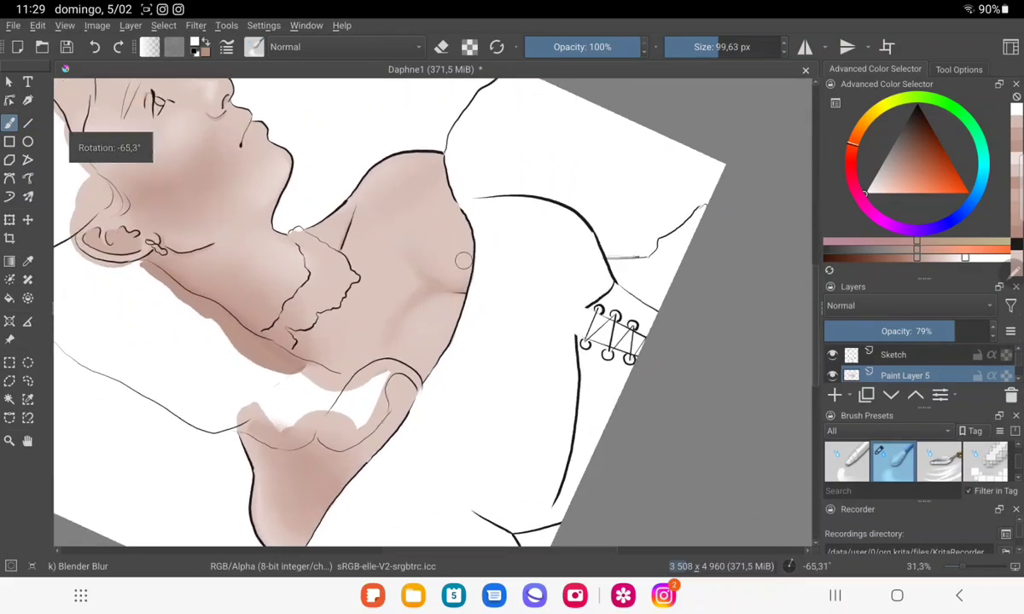
pyautogui.scroll(1, 529, 281)
pyautogui.scroll(1, 521, 256)
pyautogui.scroll(1, 509, 232)
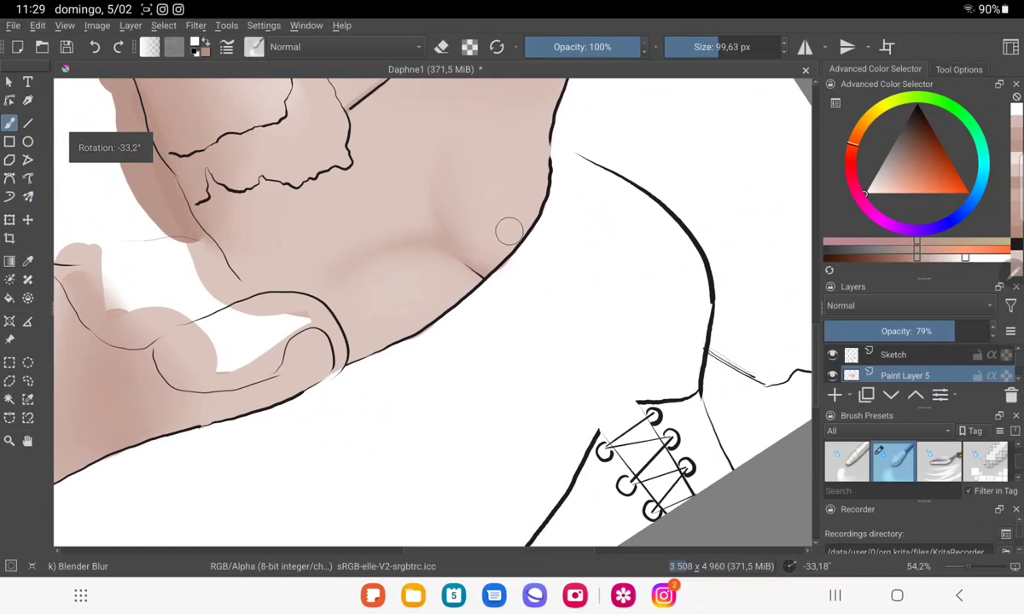
# Sample the light skin tone from the chest as the paint colour.
pyautogui.press('p')
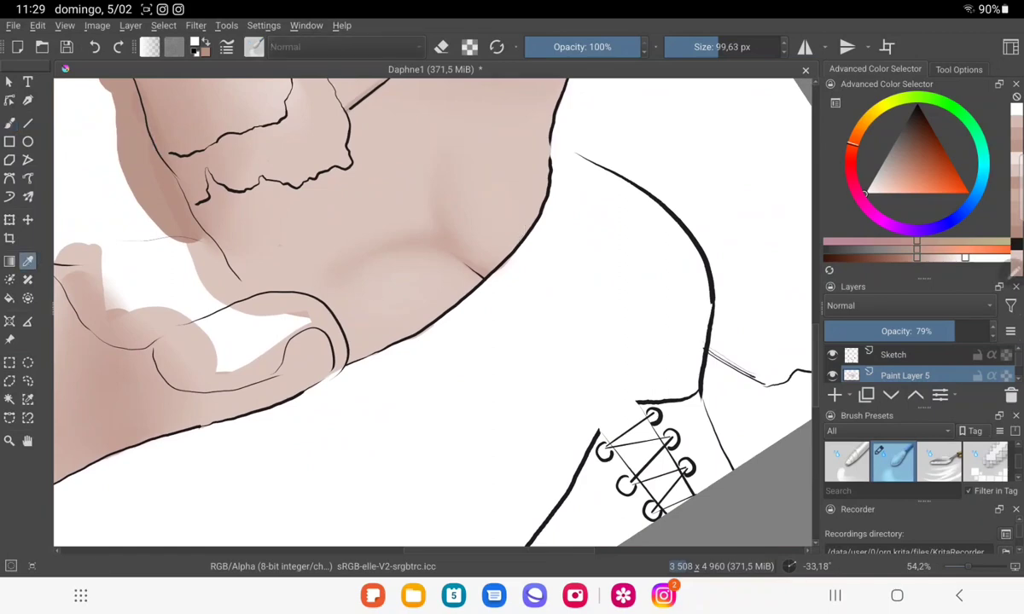
pyautogui.click(409, 205)
pyautogui.click(10, 123)
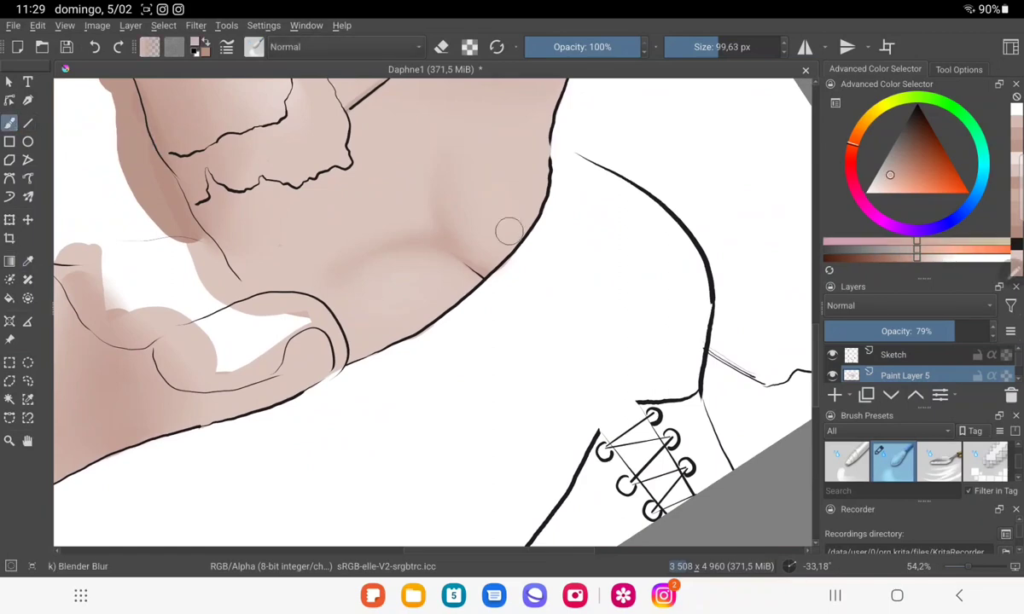
pyautogui.keyDown('ctrl'); pyautogui.click(508, 231); pyautogui.keyUp('ctrl')
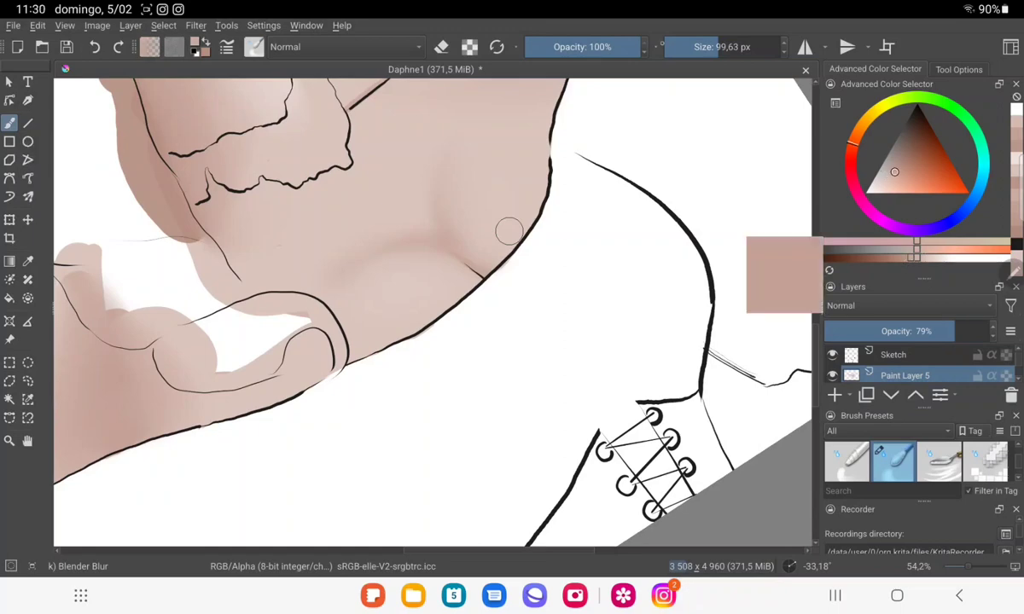
pyautogui.press(']')
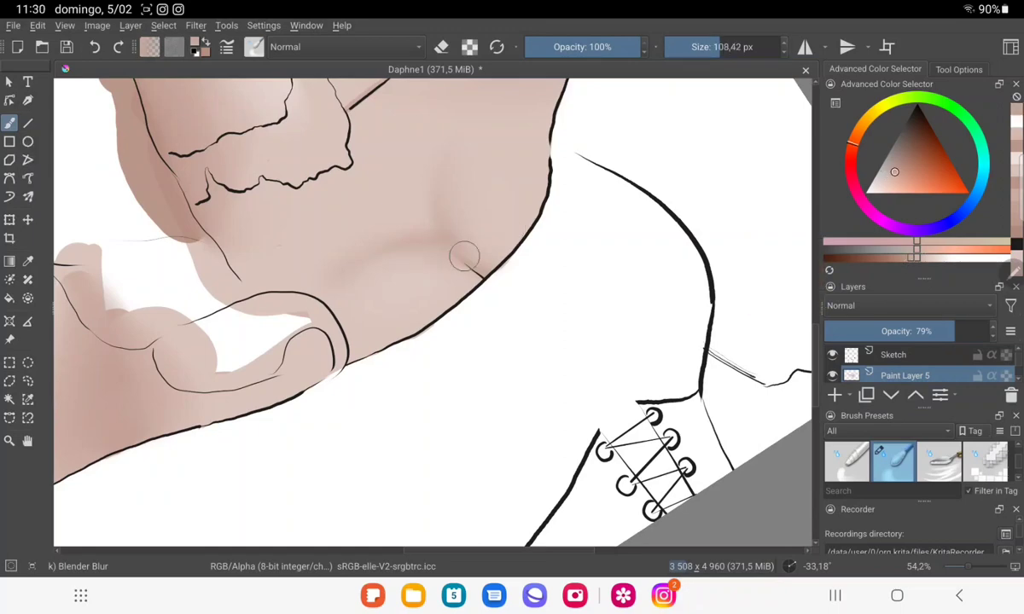
# Select the 'b) Basic-5 Size' brush preset at 137.84 px.
pyautogui.scroll(-2, 916, 460)
pyautogui.scroll(-2, 916, 461)
pyautogui.scroll(-2, 916, 461)
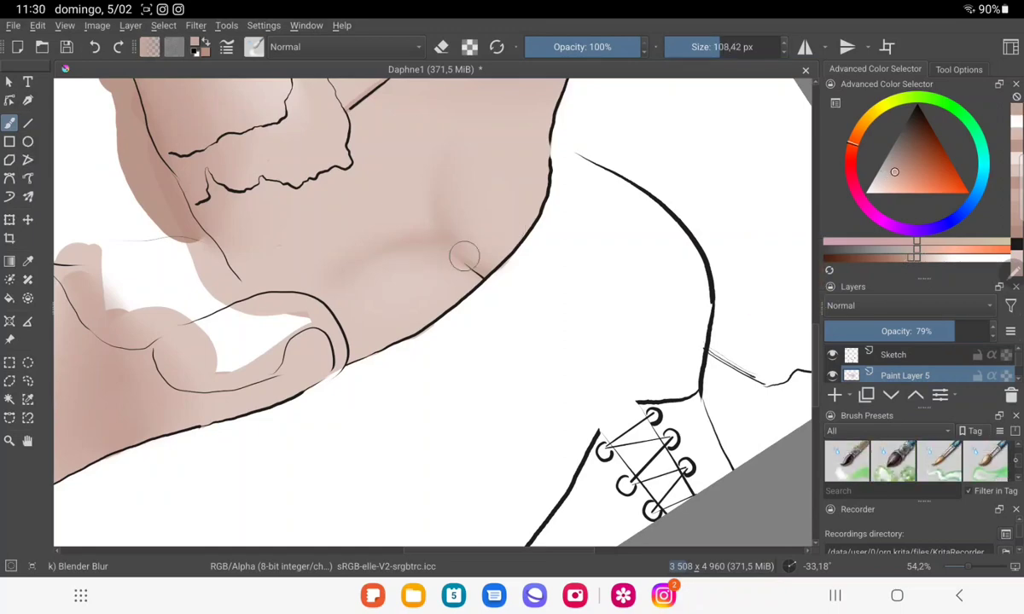
pyautogui.scroll(-2, 916, 461)
pyautogui.scroll(-2, 916, 460)
pyautogui.scroll(-2, 915, 461)
pyautogui.scroll(-2, 915, 461)
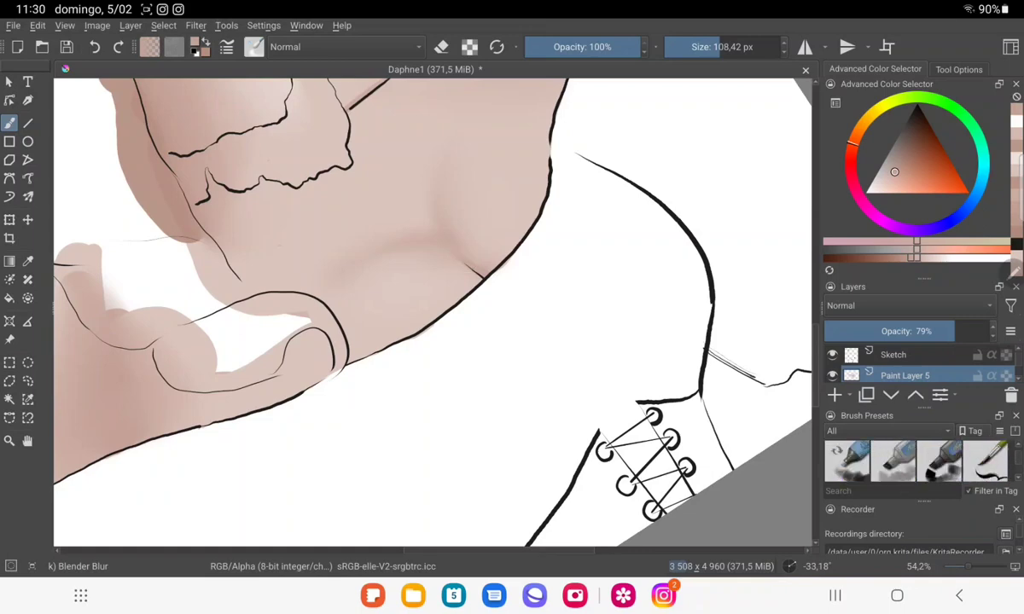
pyautogui.scroll(-1, 915, 461)
pyautogui.scroll(-1, 915, 461)
pyautogui.scroll(-1, 915, 461)
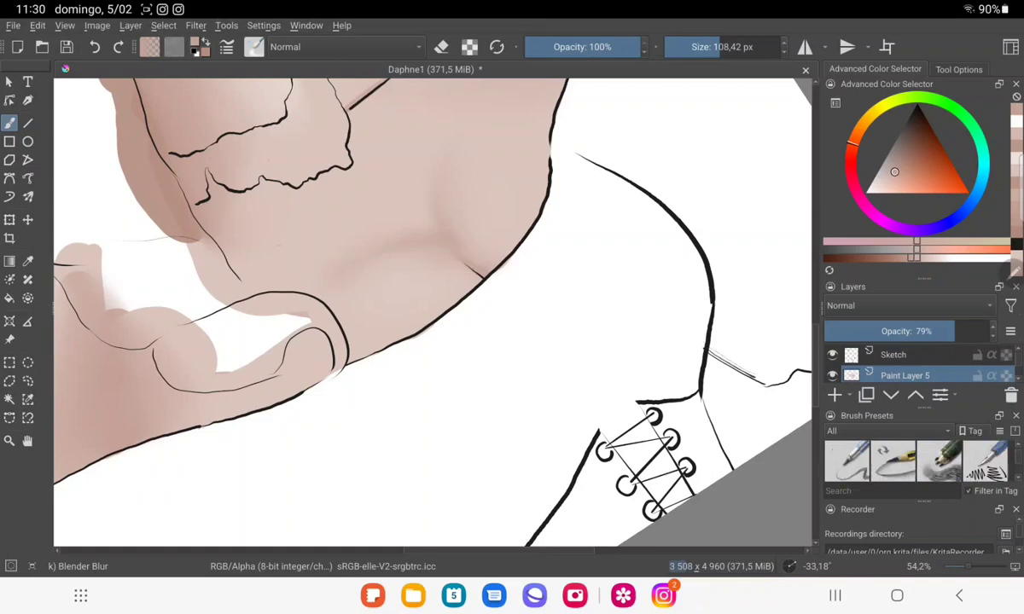
pyautogui.scroll(-1, 915, 460)
pyautogui.scroll(-1, 916, 460)
pyautogui.scroll(-1, 915, 461)
pyautogui.scroll(-1, 915, 460)
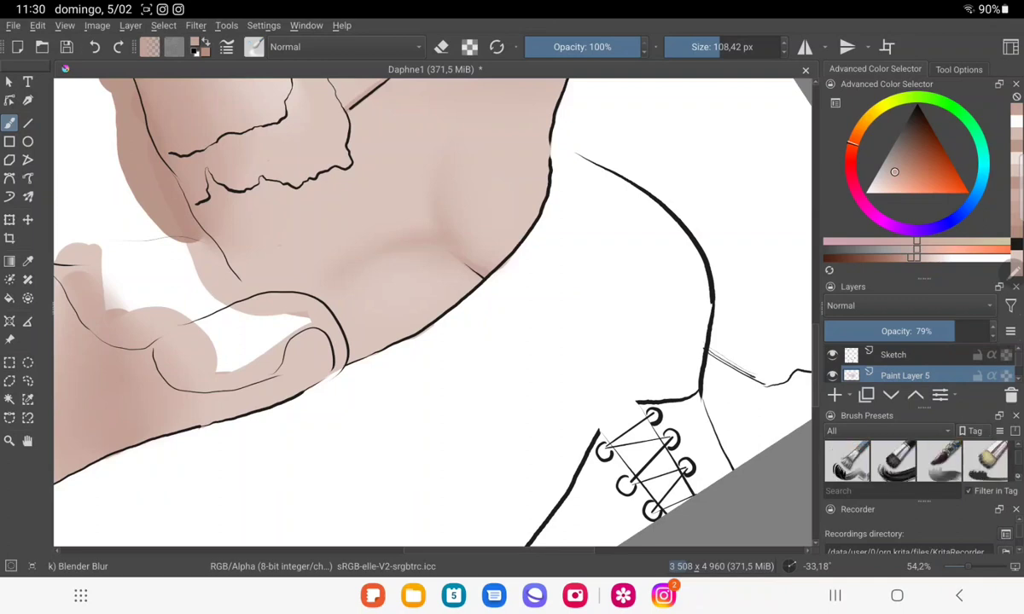
pyautogui.scroll(-1, 915, 461)
pyautogui.scroll(-1, 915, 460)
pyautogui.scroll(-1, 915, 461)
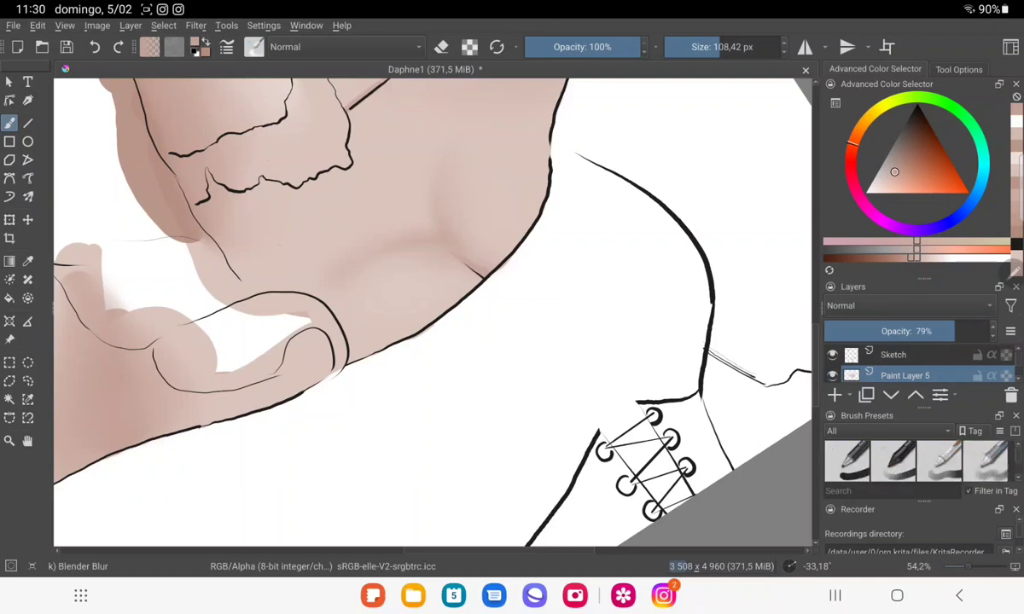
pyautogui.scroll(-1, 916, 461)
pyautogui.click(847, 460)
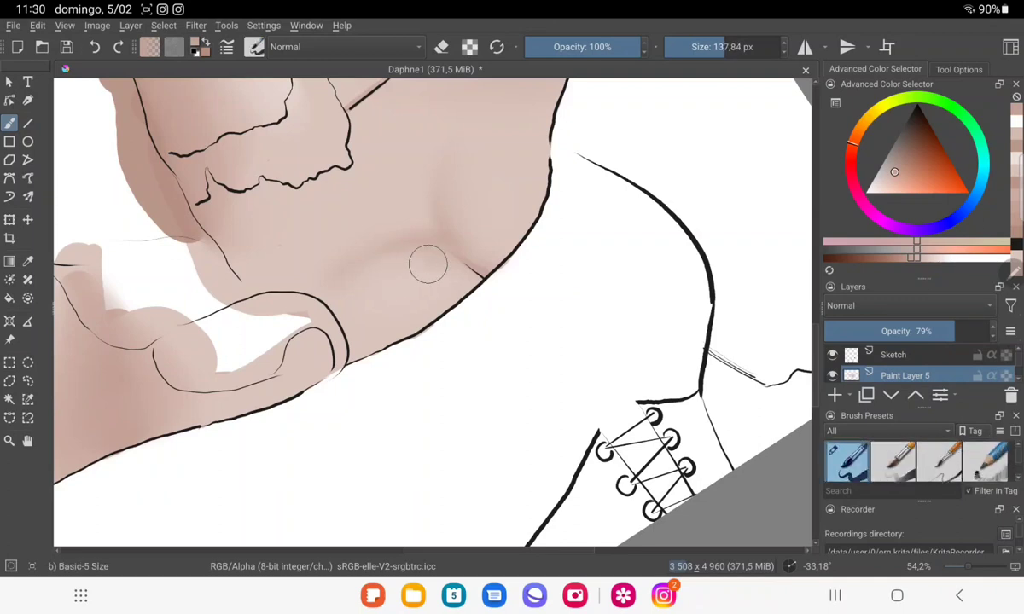
# Paint a darker shadow band and a thin stroke meeting it, then erase part of the diagonal.
pyautogui.moveTo(389, 241)
pyautogui.mouseDown()
pyautogui.moveTo(422, 232)
pyautogui.moveTo(349, 256)
pyautogui.moveTo(368, 271)
pyautogui.moveTo(359, 259)
pyautogui.mouseUp()
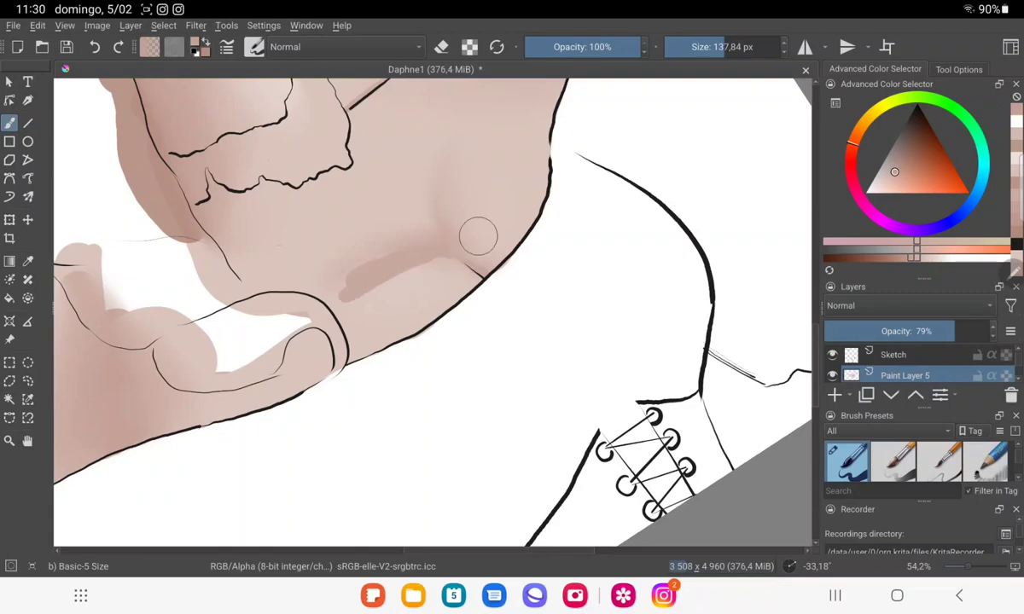
pyautogui.moveTo(453, 229)
pyautogui.mouseDown()
pyautogui.moveTo(473, 175)
pyautogui.moveTo(448, 339)
pyautogui.mouseUp()
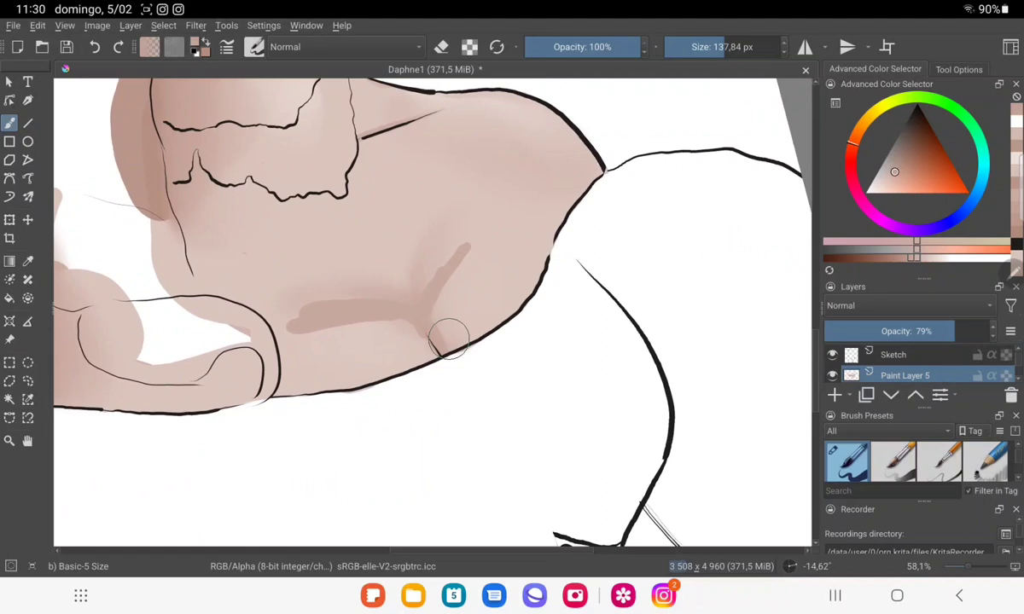
pyautogui.press('e')
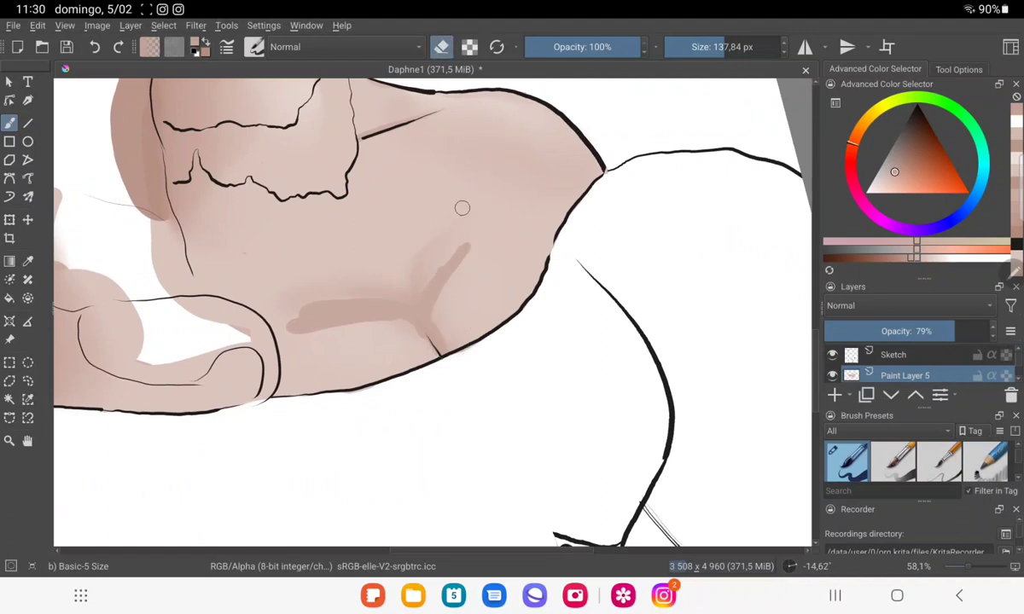
pyautogui.moveTo(423, 253)
pyautogui.mouseDown()
pyautogui.moveTo(418, 275)
pyautogui.moveTo(322, 289)
pyautogui.moveTo(373, 290)
pyautogui.moveTo(307, 278)
pyautogui.moveTo(252, 298)
pyautogui.mouseUp()
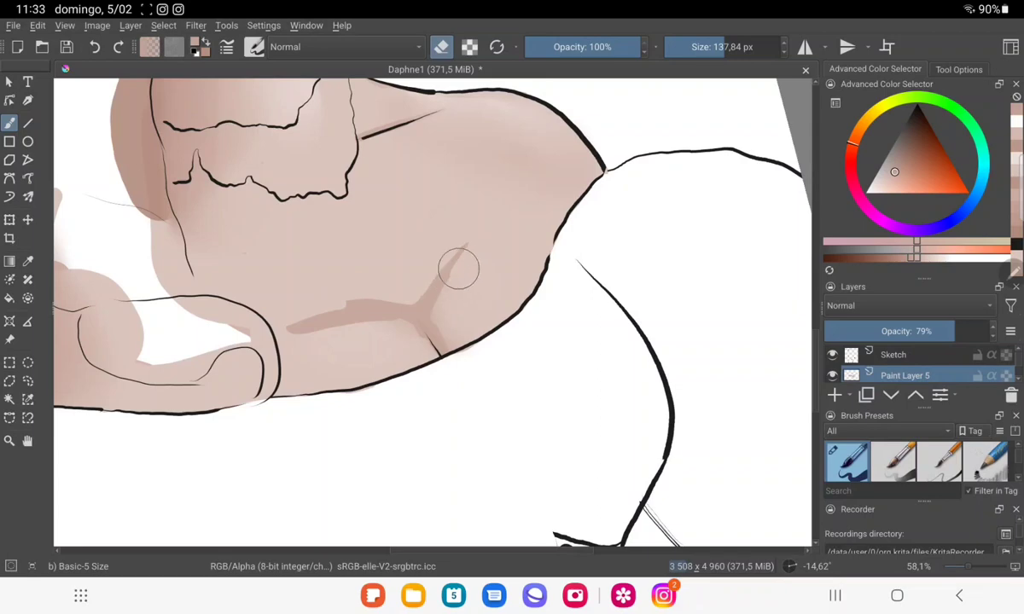
# Select the Blender Blur preset in the Brush Presets docker.
pyautogui.scroll(-2, 916, 461)
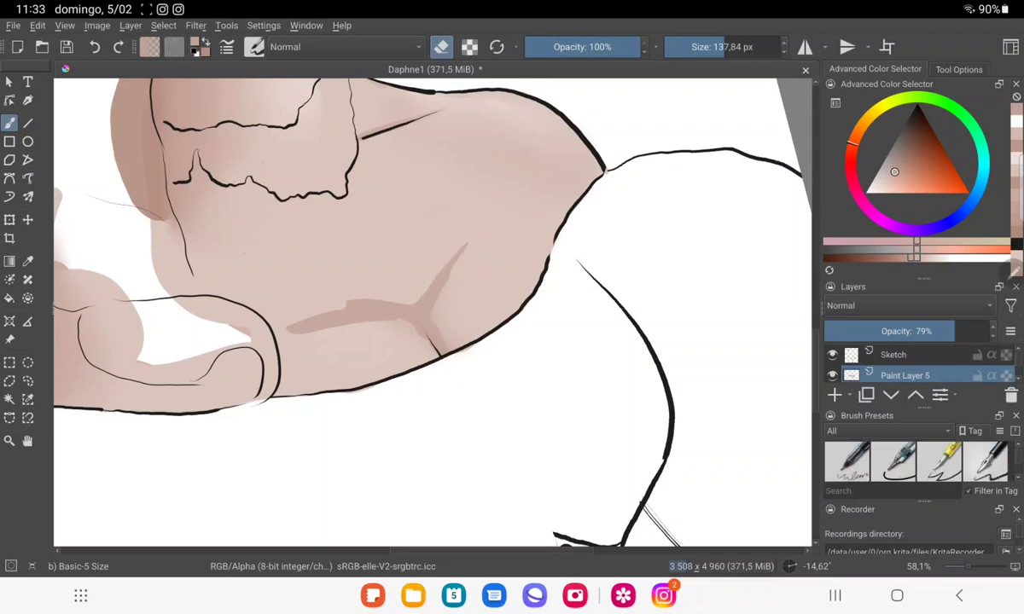
pyautogui.scroll(-2, 917, 460)
pyautogui.scroll(-1, 917, 461)
pyautogui.scroll(-1, 916, 461)
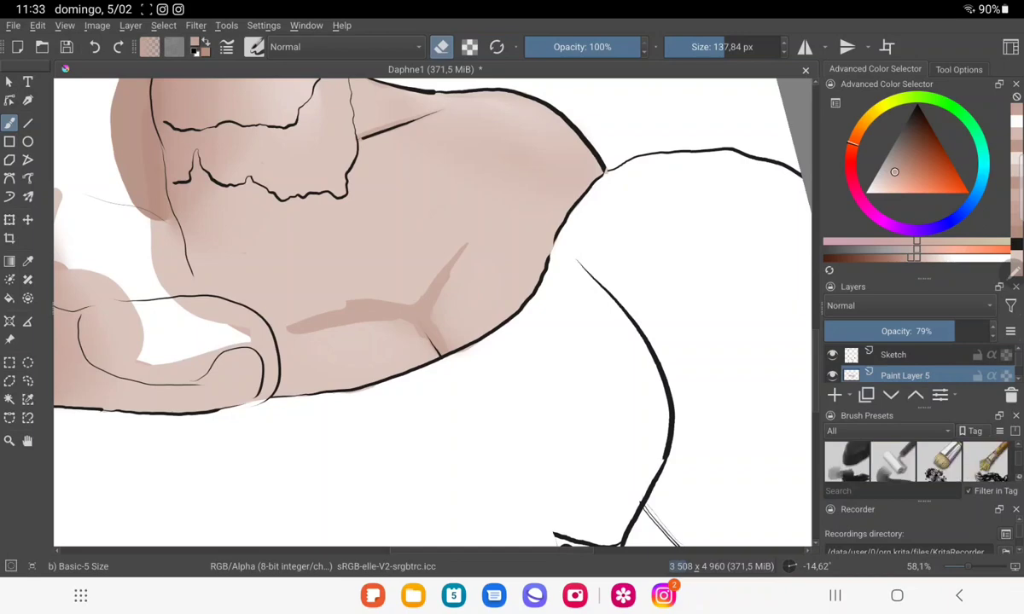
pyautogui.scroll(-1, 917, 461)
pyautogui.scroll(-1, 917, 461)
pyautogui.scroll(-1, 917, 461)
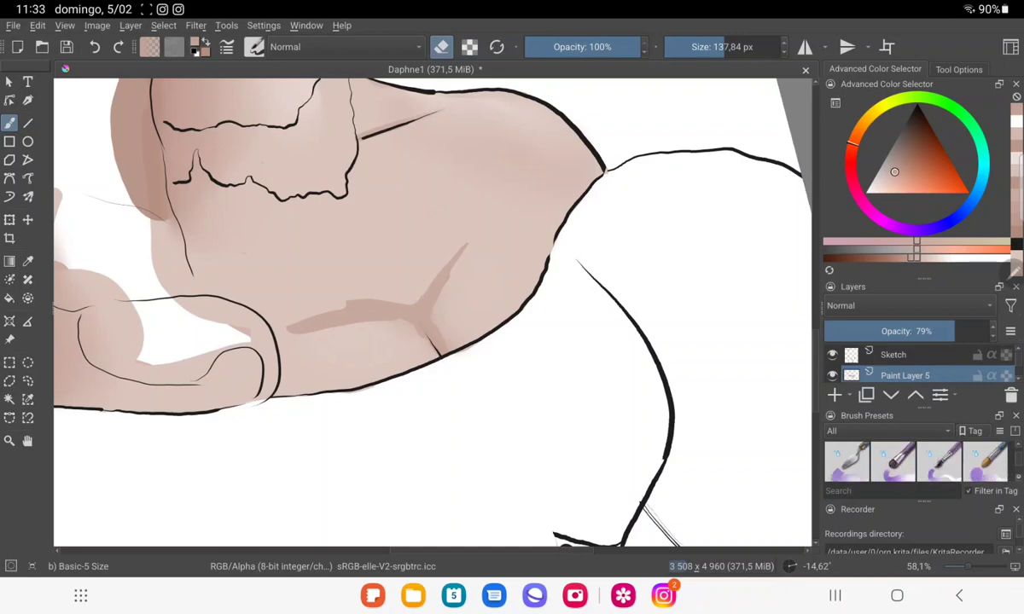
pyautogui.scroll(-1, 917, 460)
pyautogui.scroll(-1, 917, 461)
pyautogui.scroll(-2, 917, 461)
pyautogui.scroll(-1, 916, 461)
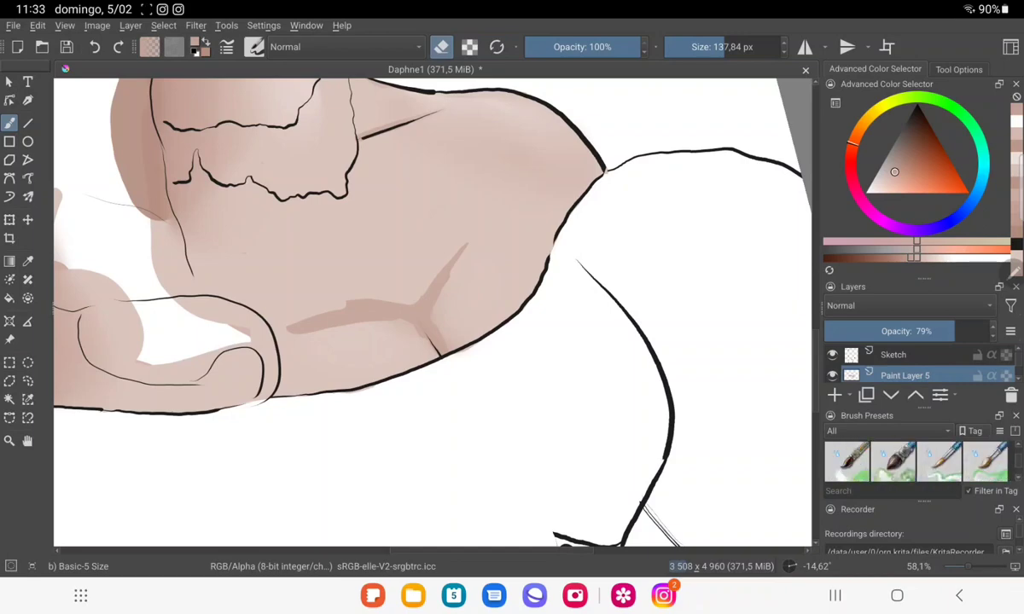
pyautogui.scroll(-1, 917, 461)
pyautogui.click(893, 461)
# Blur the Y-shaped chest crease and the shadow band across the shoulder.
pyautogui.moveTo(463, 279)
pyautogui.mouseDown()
pyautogui.moveTo(468, 257)
pyautogui.moveTo(434, 283)
pyautogui.moveTo(445, 293)
pyautogui.mouseUp()
pyautogui.moveTo(452, 343)
pyautogui.mouseDown()
pyautogui.moveTo(413, 350)
pyautogui.moveTo(393, 315)
pyautogui.moveTo(290, 335)
pyautogui.moveTo(361, 327)
pyautogui.moveTo(379, 338)
pyautogui.moveTo(354, 315)
pyautogui.moveTo(290, 327)
pyautogui.moveTo(434, 292)
pyautogui.moveTo(401, 303)
pyautogui.moveTo(421, 343)
pyautogui.moveTo(464, 270)
pyautogui.moveTo(452, 256)
pyautogui.moveTo(430, 315)
pyautogui.moveTo(480, 242)
pyautogui.moveTo(459, 258)
pyautogui.moveTo(430, 313)
pyautogui.moveTo(443, 330)
pyautogui.moveTo(354, 304)
pyautogui.moveTo(400, 320)
pyautogui.moveTo(393, 315)
pyautogui.mouseUp()
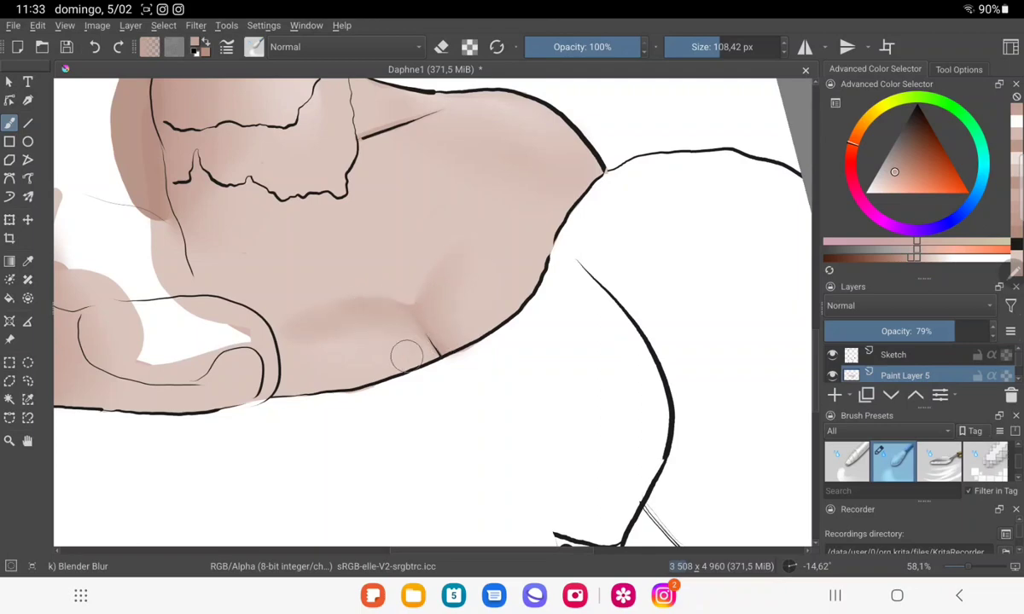
pyautogui.scroll(-5, 404, 354)
pyautogui.scroll(4, 496, 361)
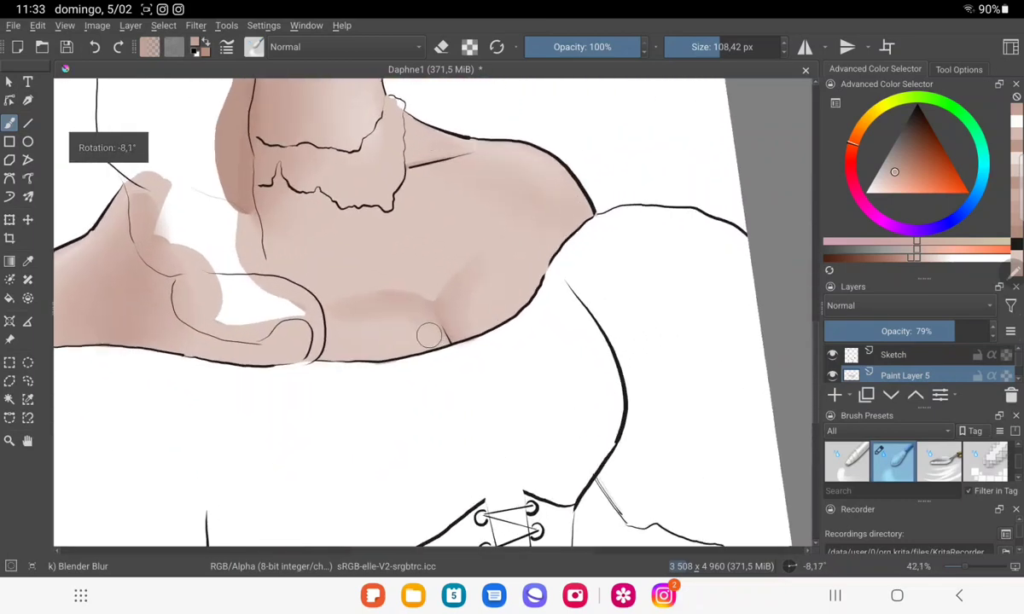
pyautogui.moveTo(404, 329)
pyautogui.mouseDown()
pyautogui.moveTo(358, 327)
pyautogui.moveTo(411, 325)
pyautogui.moveTo(363, 341)
pyautogui.moveTo(350, 321)
pyautogui.moveTo(393, 317)
pyautogui.moveTo(356, 340)
pyautogui.moveTo(386, 346)
pyautogui.moveTo(368, 319)
pyautogui.moveTo(290, 283)
pyautogui.mouseUp()
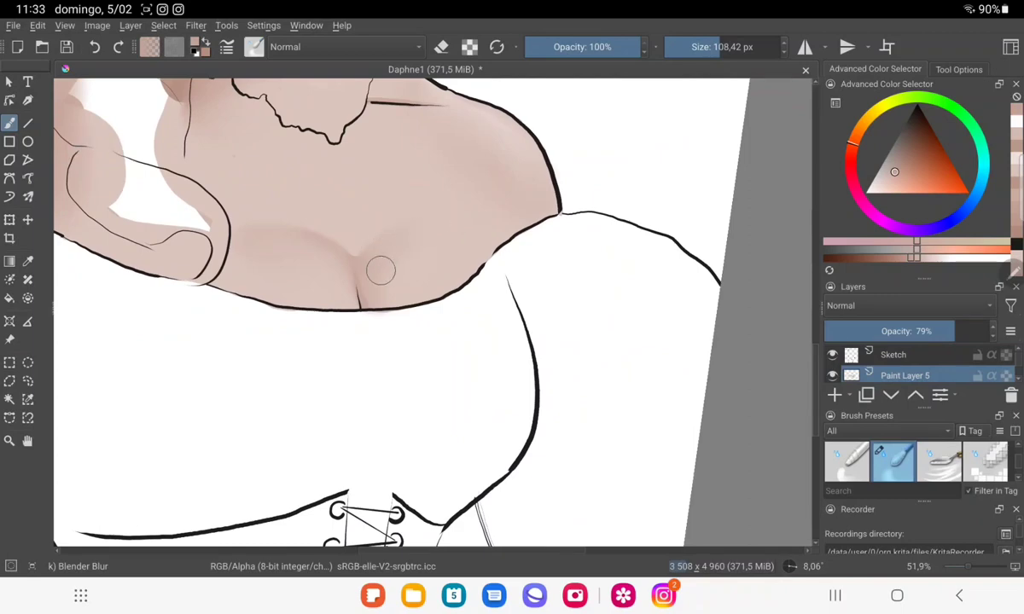
pyautogui.scroll(-1, 406, 252)
pyautogui.scroll(-5, 406, 252)
pyautogui.scroll(-3, 404, 301)
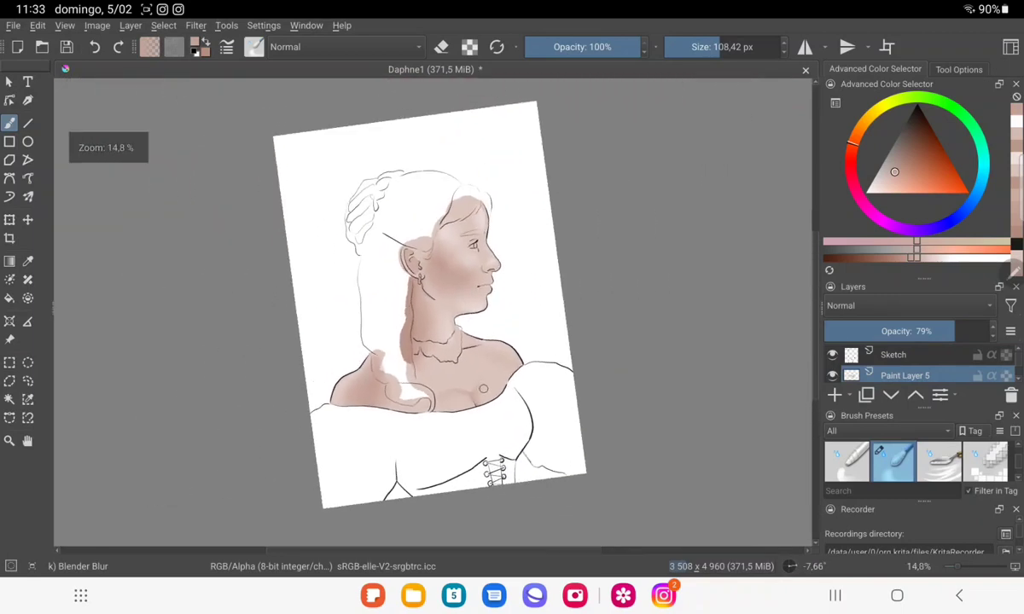
pyautogui.scroll(5, 483, 389)
pyautogui.scroll(3, 483, 389)
pyautogui.scroll(2, 483, 385)
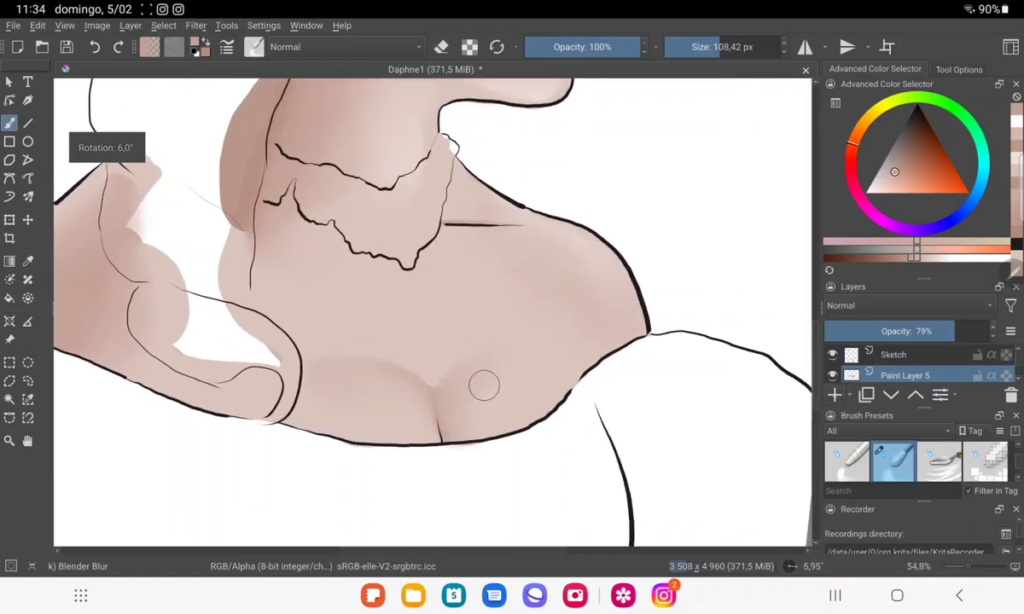
# Add a new paint layer with a pale pink colour and the Basic-5 Size brush in paint mode.
pyautogui.press('Insert')
pyautogui.keyDown('ctrl'); pyautogui.click(484, 386); pyautogui.keyUp('ctrl')
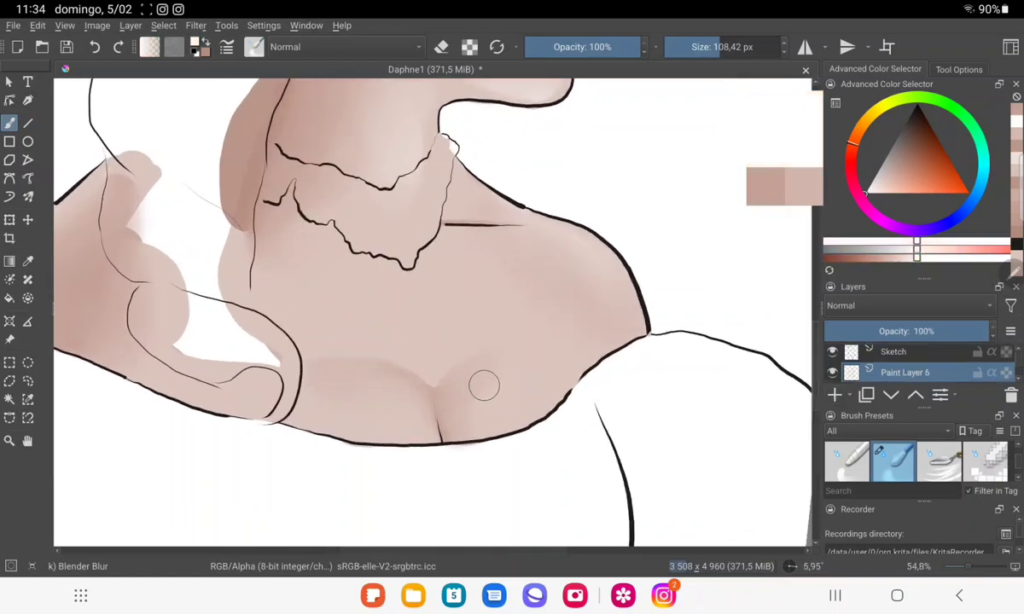
pyautogui.scroll(-3, 916, 461)
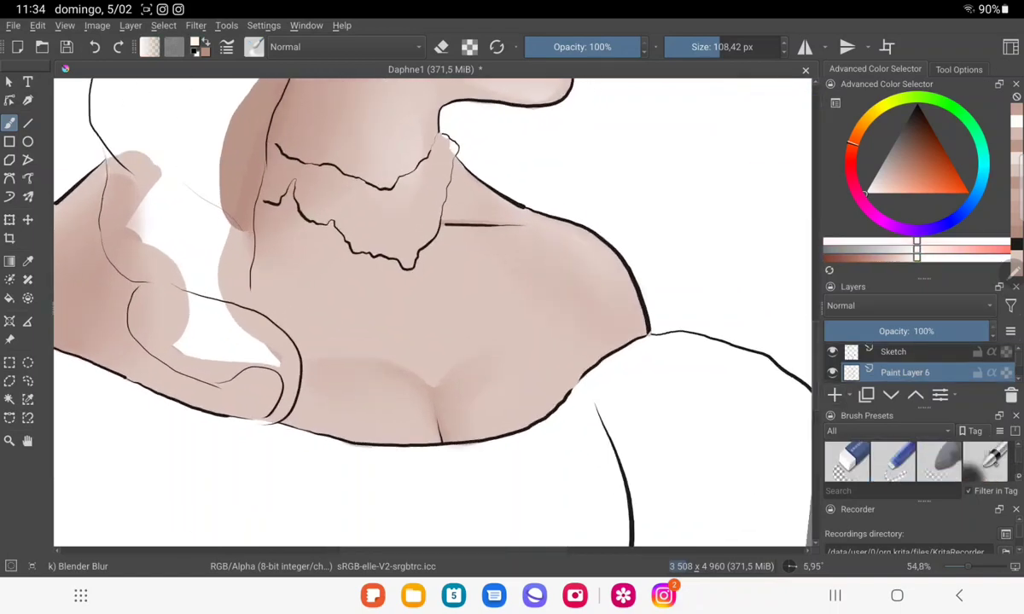
pyautogui.scroll(-3, 916, 461)
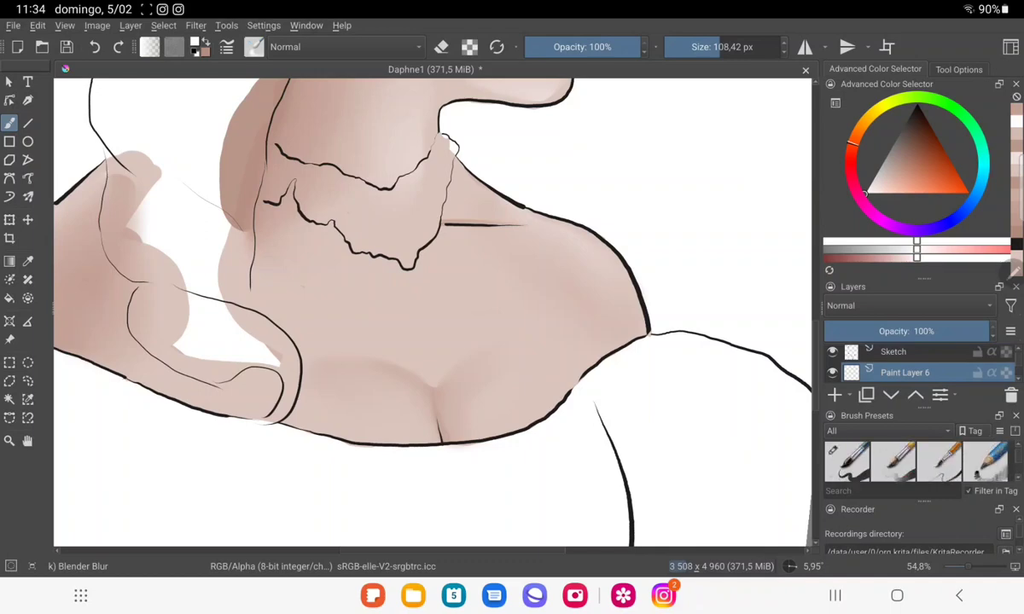
pyautogui.click(847, 461)
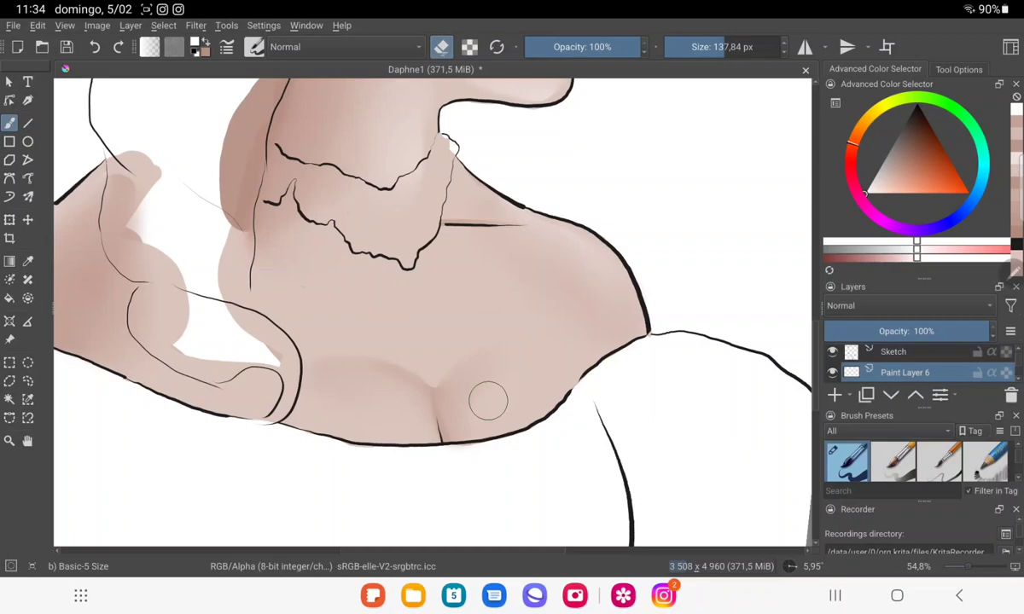
pyautogui.press('e')
pyautogui.hotkey('ctrl', 'z')
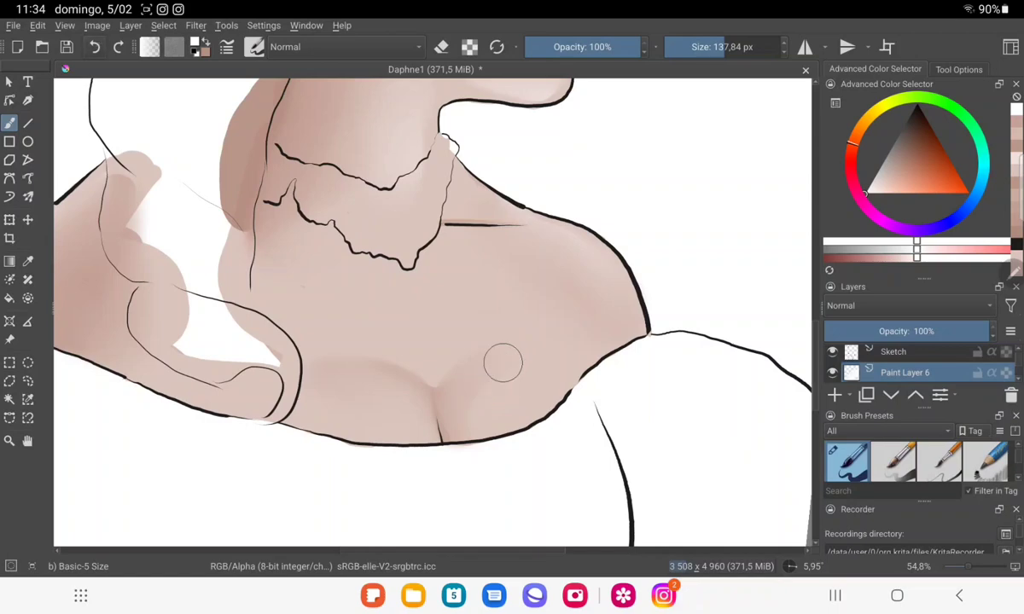
# Paint two pale highlight patches on the chest, one on each side of the crease.
pyautogui.moveTo(460, 422); pyautogui.dragTo(512, 411)
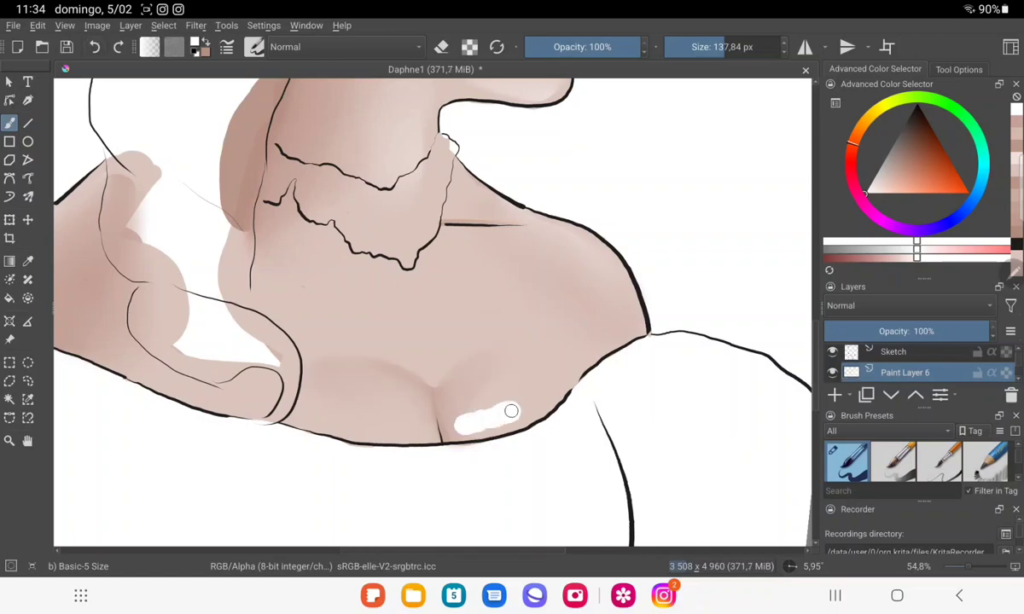
pyautogui.moveTo(422, 421)
pyautogui.mouseDown()
pyautogui.moveTo(389, 429)
pyautogui.moveTo(329, 415)
pyautogui.mouseUp()
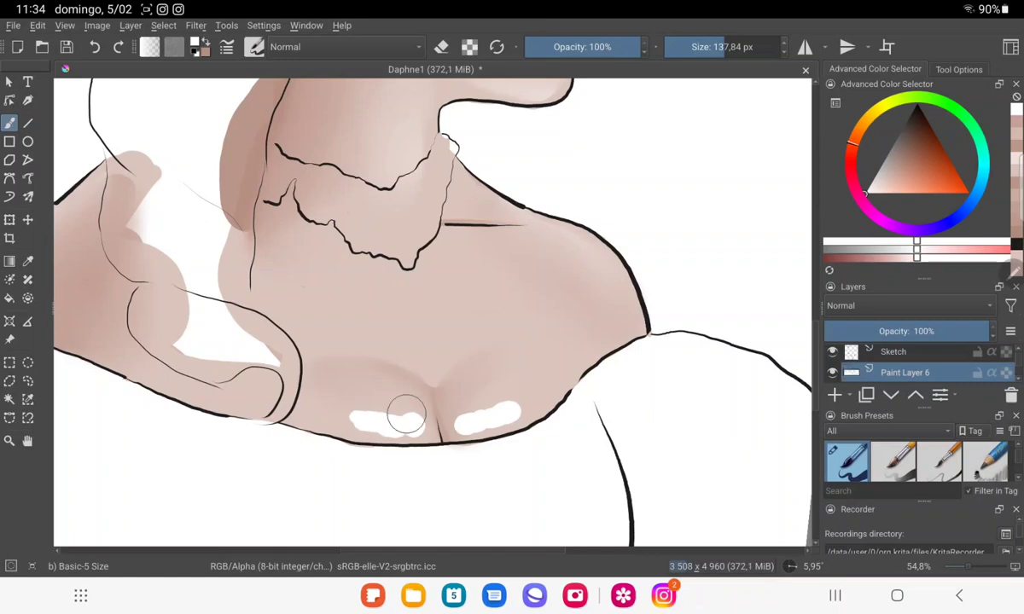
pyautogui.hscroll(3, 916, 461)
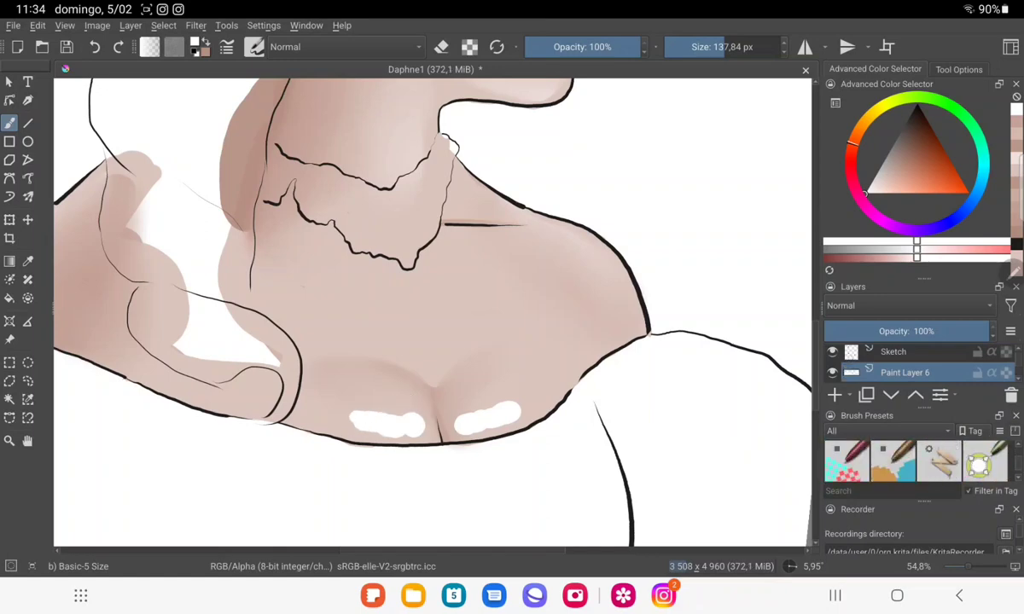
pyautogui.hscroll(3, 917, 460)
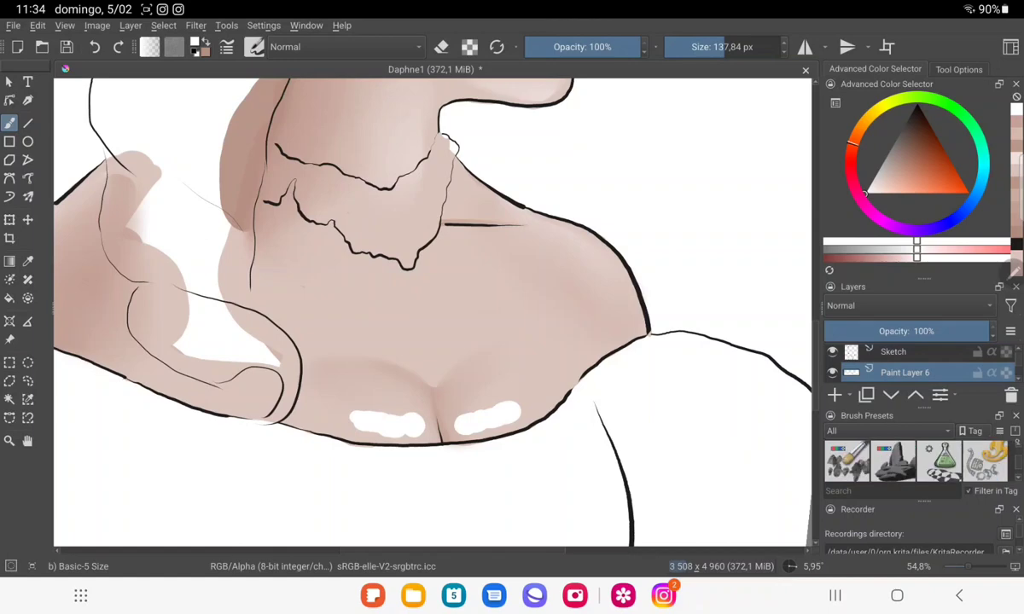
pyautogui.hscroll(3, 917, 460)
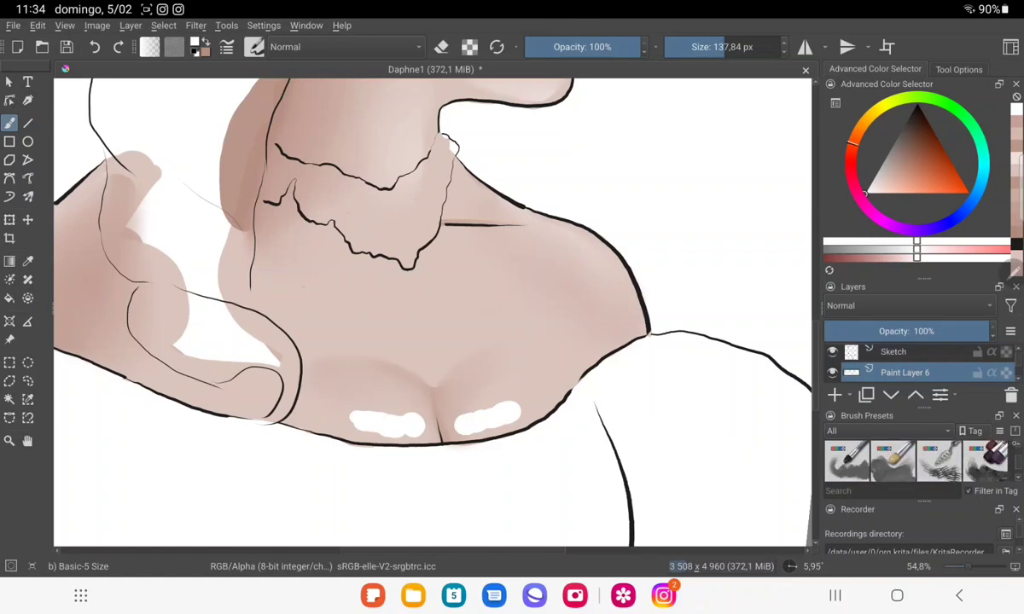
pyautogui.hscroll(3, 917, 461)
pyautogui.rightClick(938, 468)
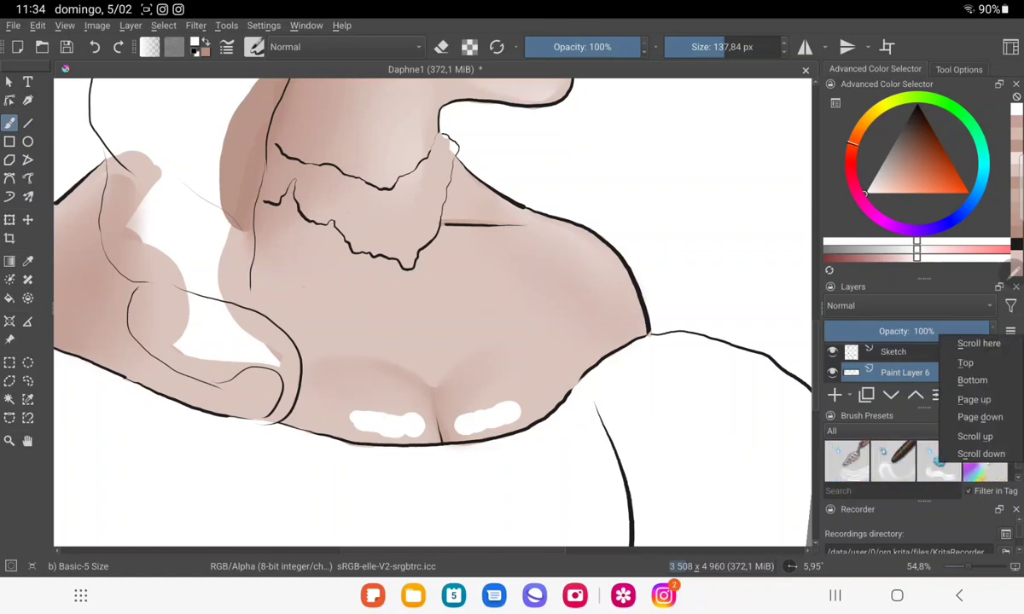
# Blend the white chest highlights into the skin with a slightly larger Blender Blur brush.
pyautogui.hscroll(2, 917, 460)
pyautogui.hscroll(2, 917, 460)
pyautogui.hscroll(2, 917, 461)
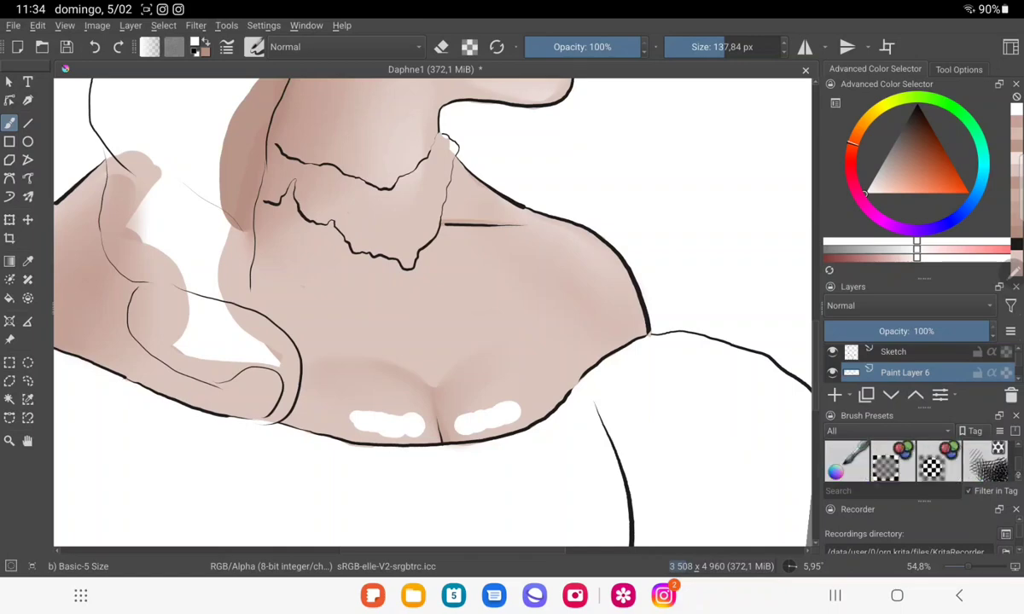
pyautogui.hscroll(2, 917, 461)
pyautogui.hscroll(2, 917, 461)
pyautogui.hscroll(2, 917, 461)
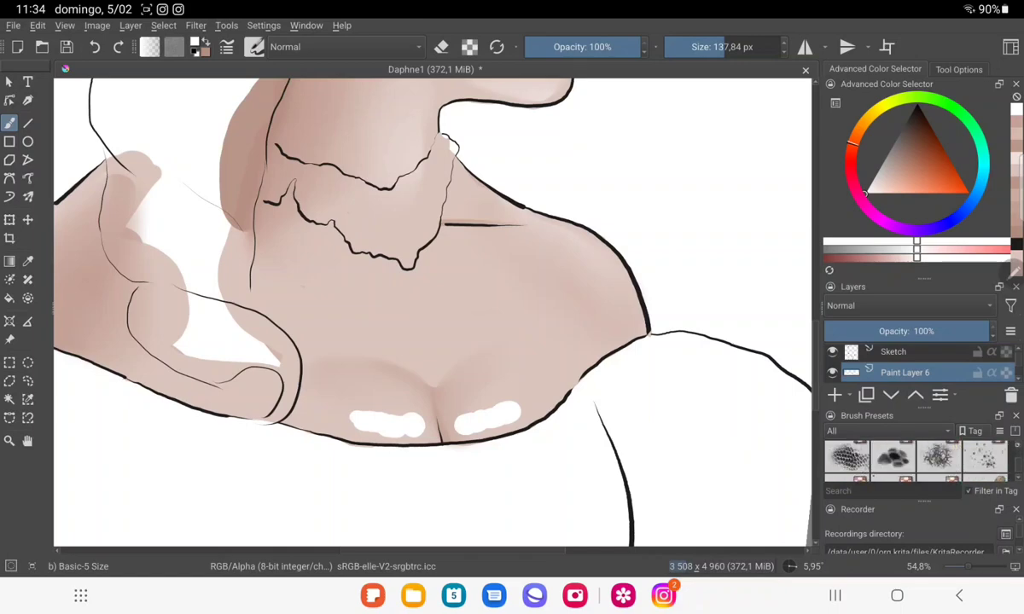
pyautogui.hscroll(2, 916, 461)
pyautogui.hscroll(2, 917, 461)
pyautogui.hscroll(2, 917, 456)
pyautogui.hscroll(2, 917, 457)
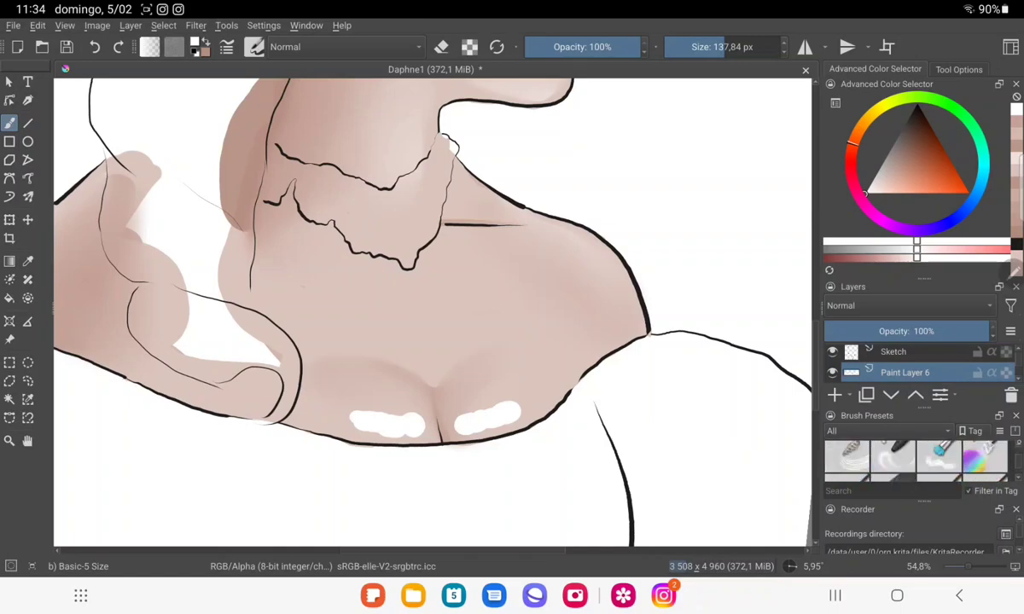
pyautogui.hscroll(2, 917, 456)
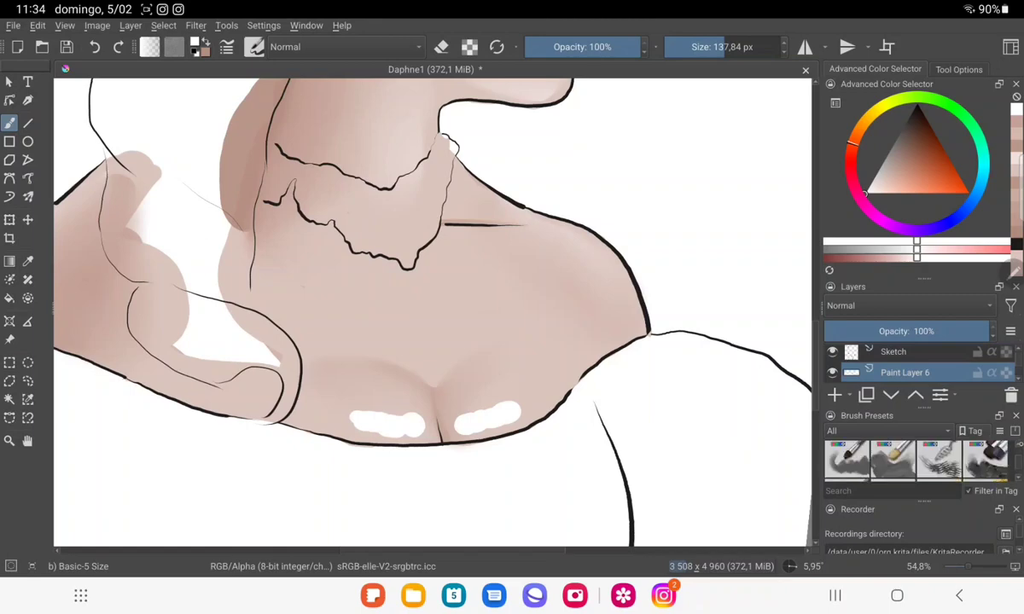
pyautogui.hscroll(2, 917, 460)
pyautogui.hscroll(2, 917, 461)
pyautogui.hscroll(2, 917, 461)
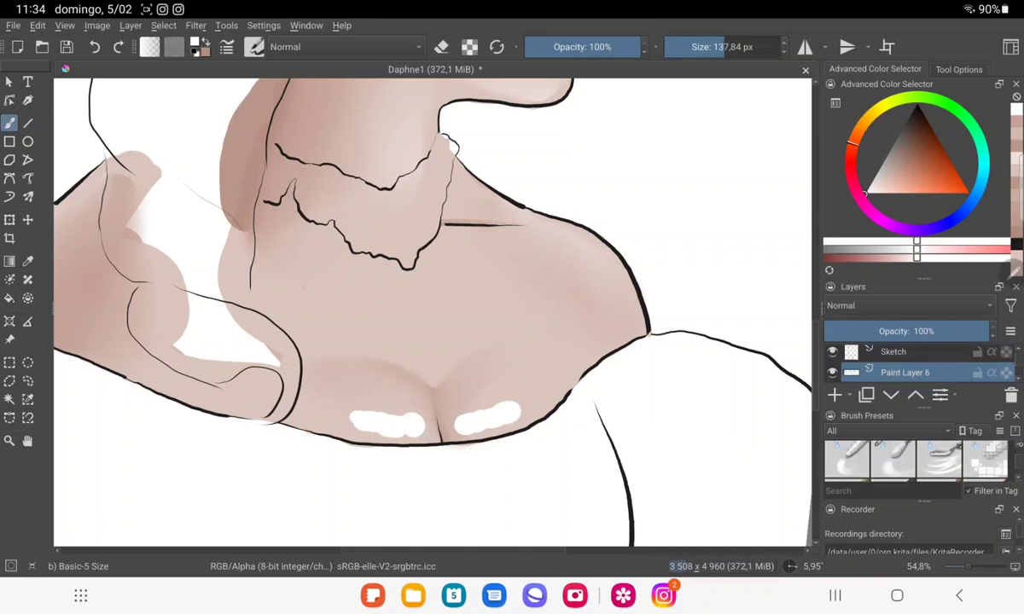
pyautogui.click(892, 461)
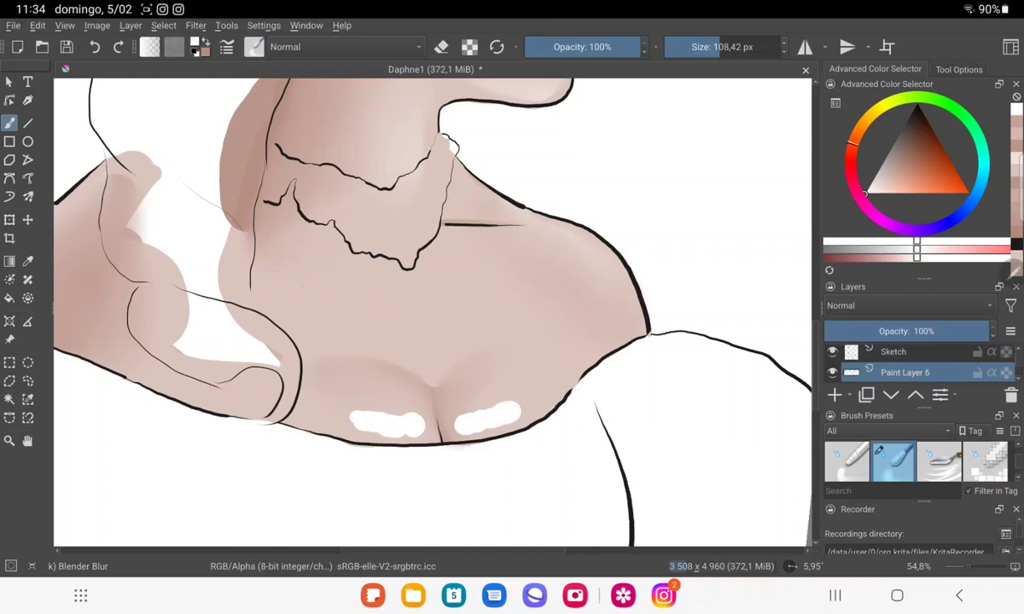
pyautogui.moveTo(725, 46); pyautogui.dragTo(729, 47)
pyautogui.moveTo(467, 426)
pyautogui.mouseDown()
pyautogui.moveTo(457, 414)
pyautogui.moveTo(530, 401)
pyautogui.moveTo(457, 427)
pyautogui.moveTo(450, 412)
pyautogui.moveTo(479, 402)
pyautogui.moveTo(413, 411)
pyautogui.moveTo(405, 425)
pyautogui.moveTo(354, 411)
pyautogui.moveTo(423, 435)
pyautogui.moveTo(379, 427)
pyautogui.moveTo(372, 436)
pyautogui.moveTo(418, 373)
pyautogui.moveTo(391, 409)
pyautogui.moveTo(414, 411)
pyautogui.moveTo(358, 425)
pyautogui.moveTo(358, 378)
pyautogui.moveTo(395, 397)
pyautogui.moveTo(329, 401)
pyautogui.moveTo(482, 425)
pyautogui.moveTo(511, 405)
pyautogui.mouseUp()
# Lower Paint Layer 6's opacity to 72% and rotate the view upright.
pyautogui.moveTo(980, 331); pyautogui.dragTo(941, 331)
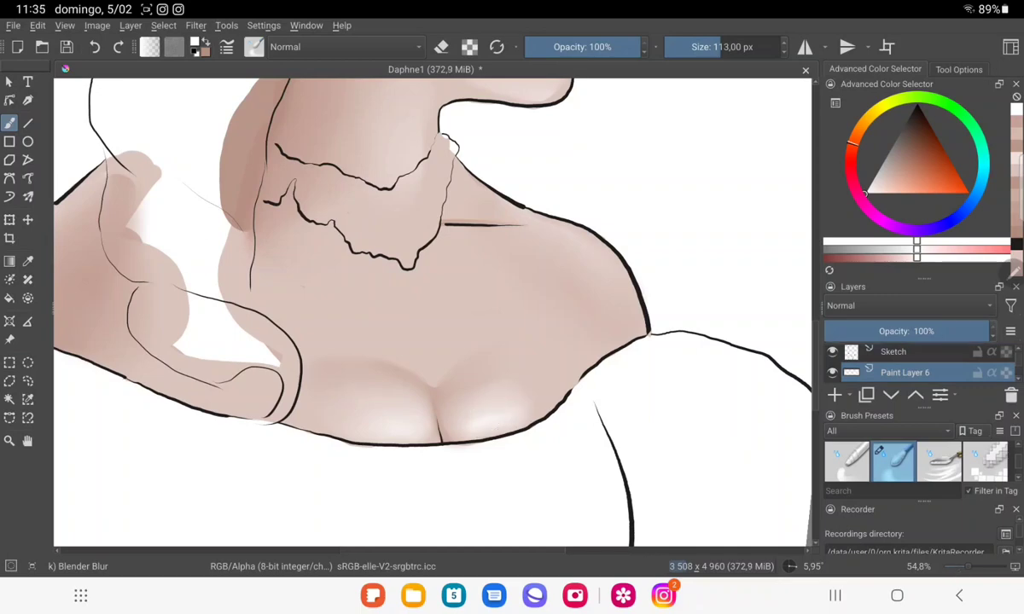
pyautogui.scroll(-3, 433, 311)
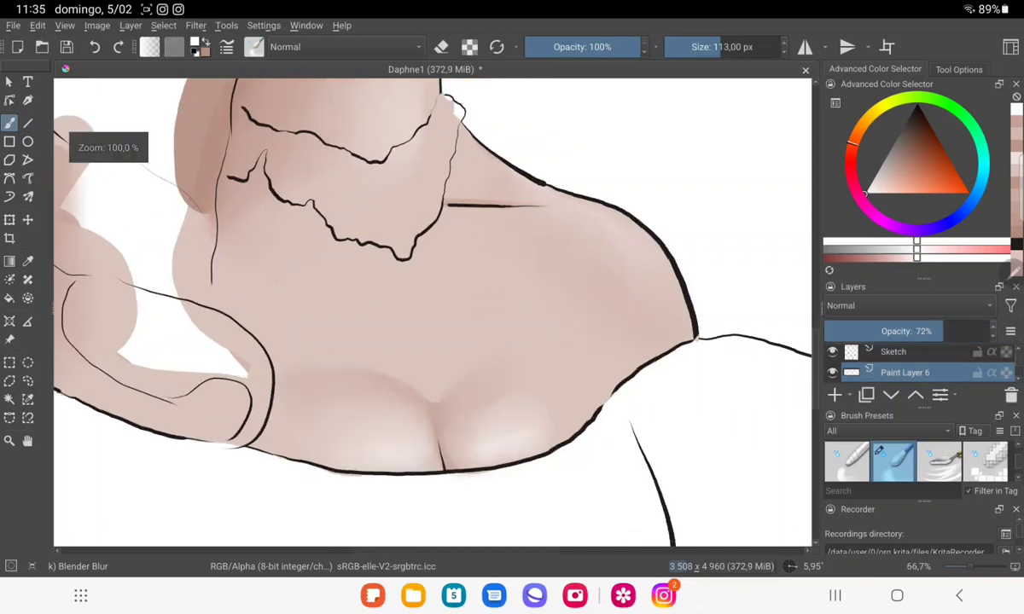
pyautogui.scroll(-5, 432, 311)
pyautogui.scroll(2, 433, 311)
pyautogui.scroll(5, 433, 312)
pyautogui.scroll(3, 432, 311)
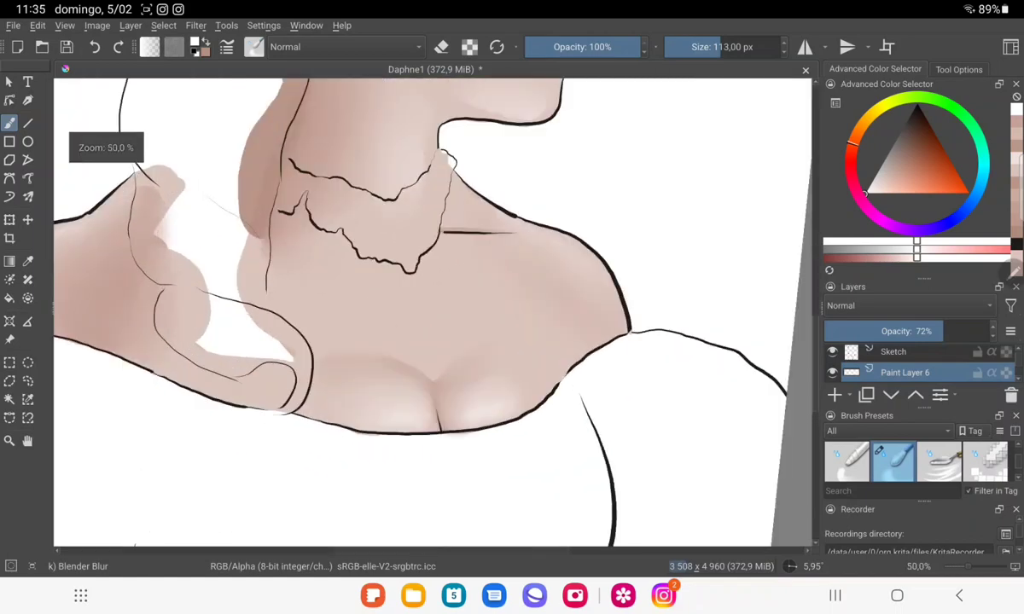
pyautogui.scroll(-3, 432, 311)
pyautogui.moveTo(517, 359)
pyautogui.mouseDown()
pyautogui.moveTo(495, 376)
pyautogui.moveTo(515, 412)
pyautogui.moveTo(530, 348)
pyautogui.moveTo(529, 367)
pyautogui.mouseUp()
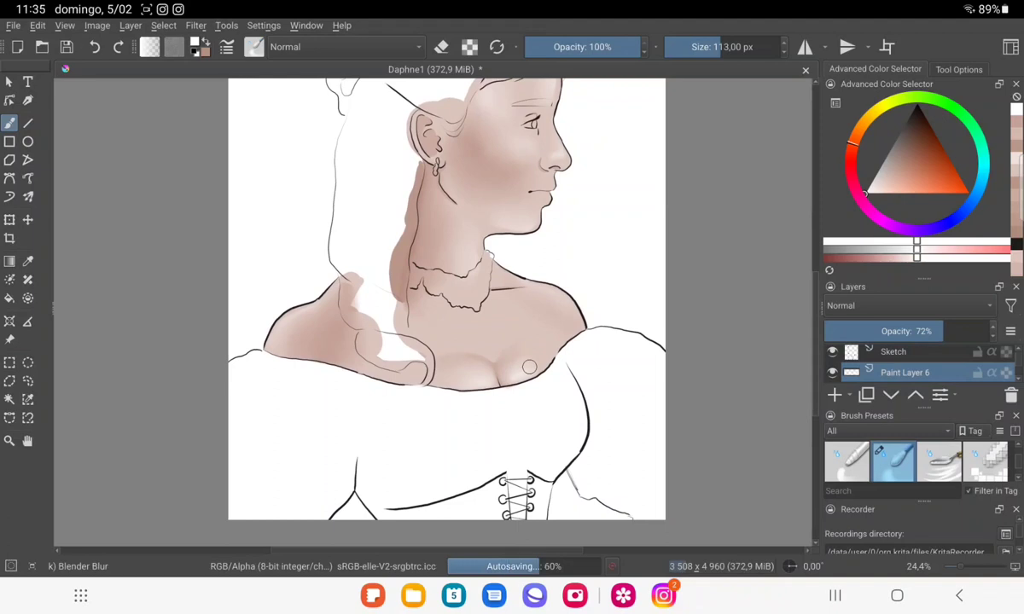
# On the Sketch layer, try erasing the right sleeve line with a much larger eraser, then undo it.
pyautogui.click(894, 352)
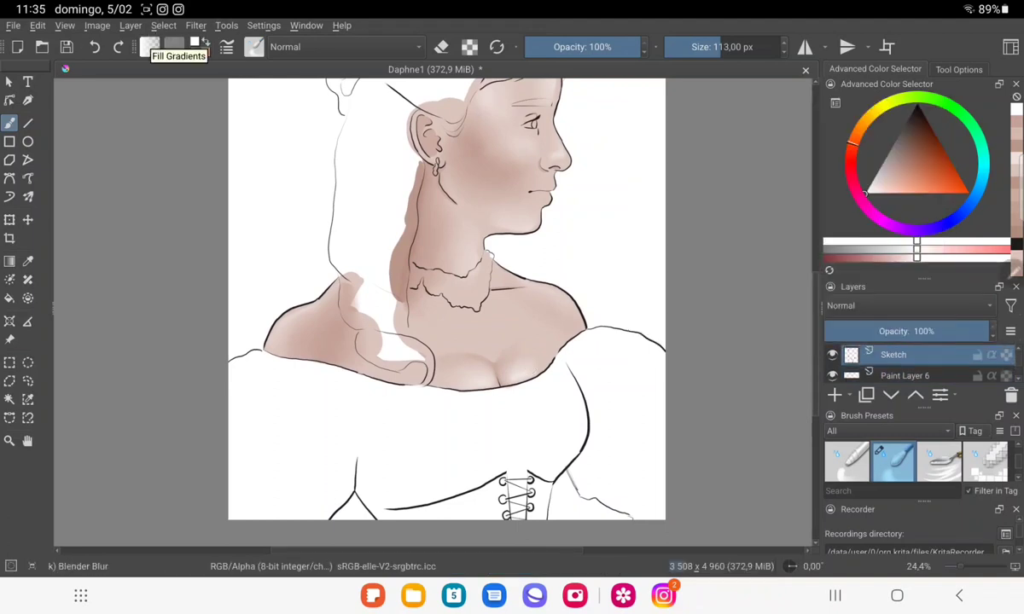
pyautogui.press('e')
pyautogui.moveTo(721, 47); pyautogui.dragTo(738, 47)
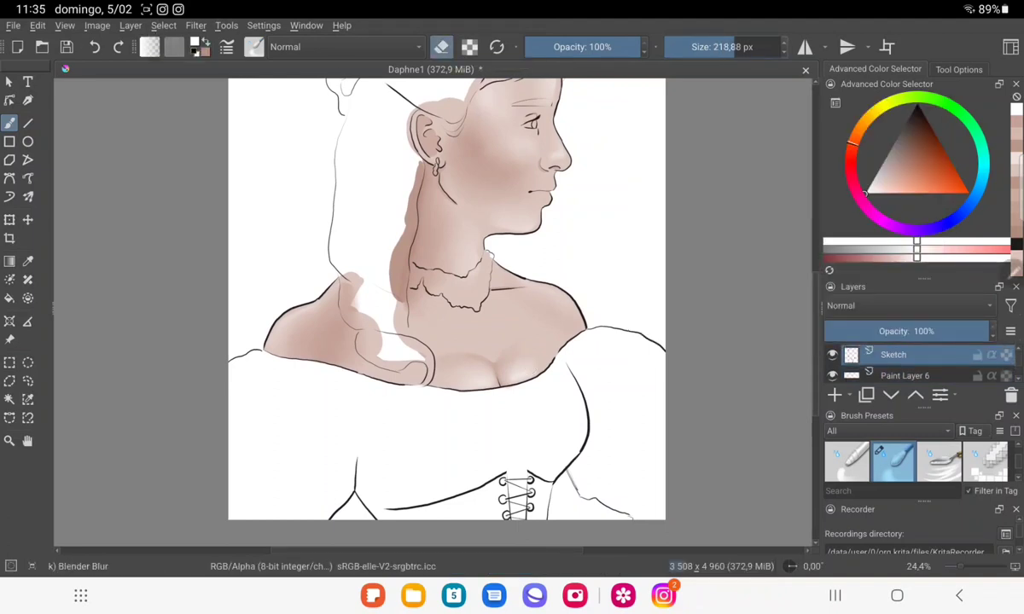
pyautogui.moveTo(580, 380); pyautogui.dragTo(583, 399)
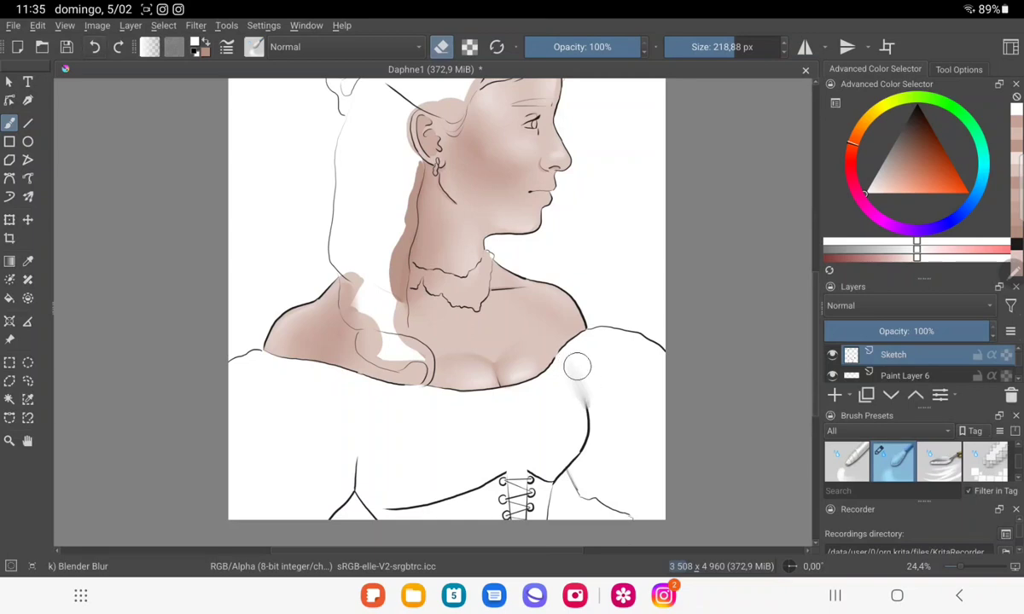
pyautogui.hotkey('ctrl', 'z')
# Return to the Basic-5 Size brush preset.
pyautogui.scroll(-2, 913, 462)
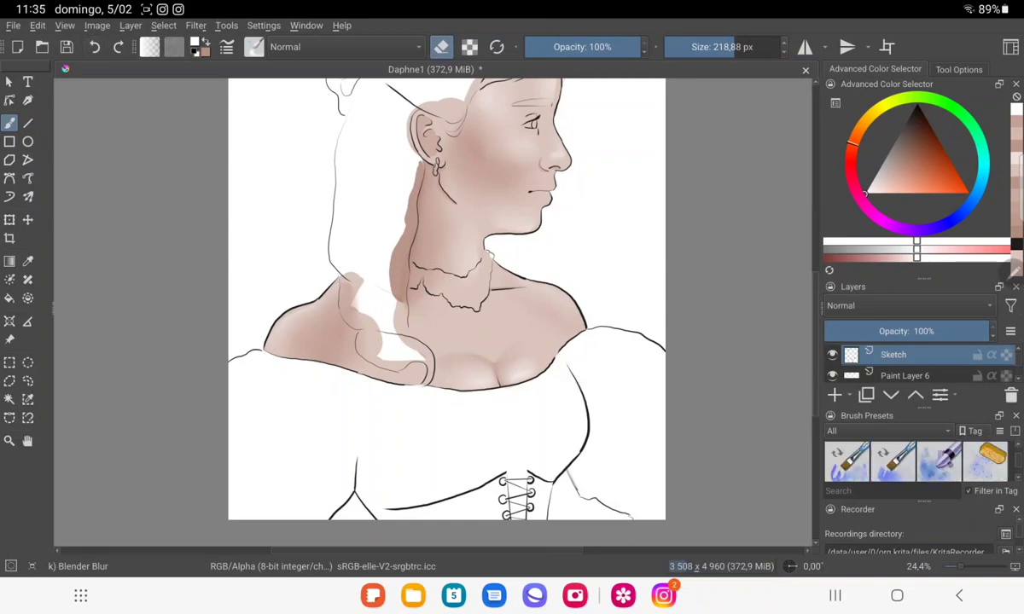
pyautogui.scroll(-2, 913, 462)
pyautogui.scroll(-2, 912, 462)
pyautogui.scroll(-2, 913, 461)
pyautogui.scroll(-2, 917, 462)
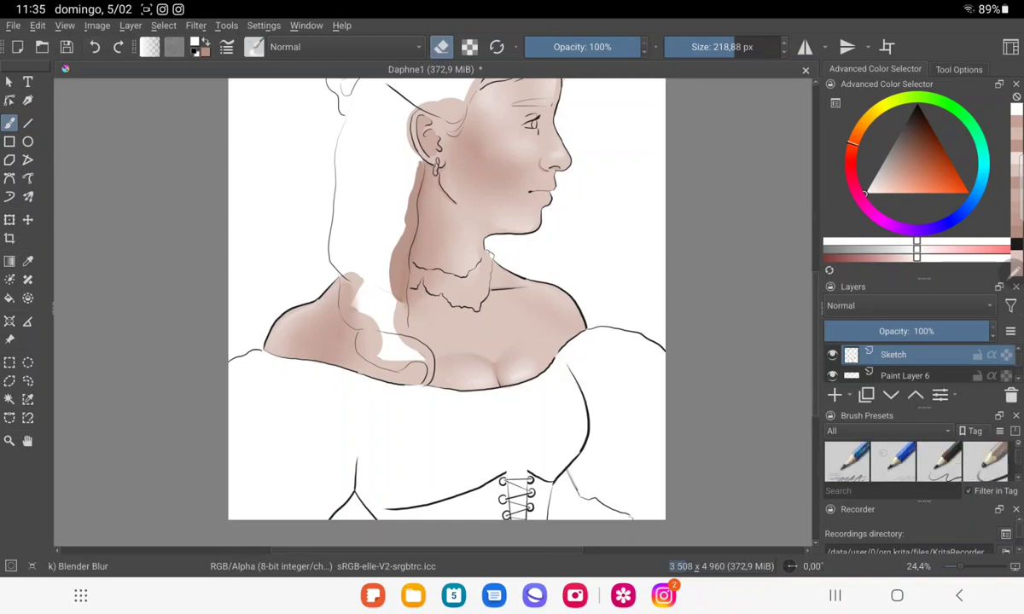
pyautogui.scroll(-1, 917, 462)
pyautogui.click(847, 462)
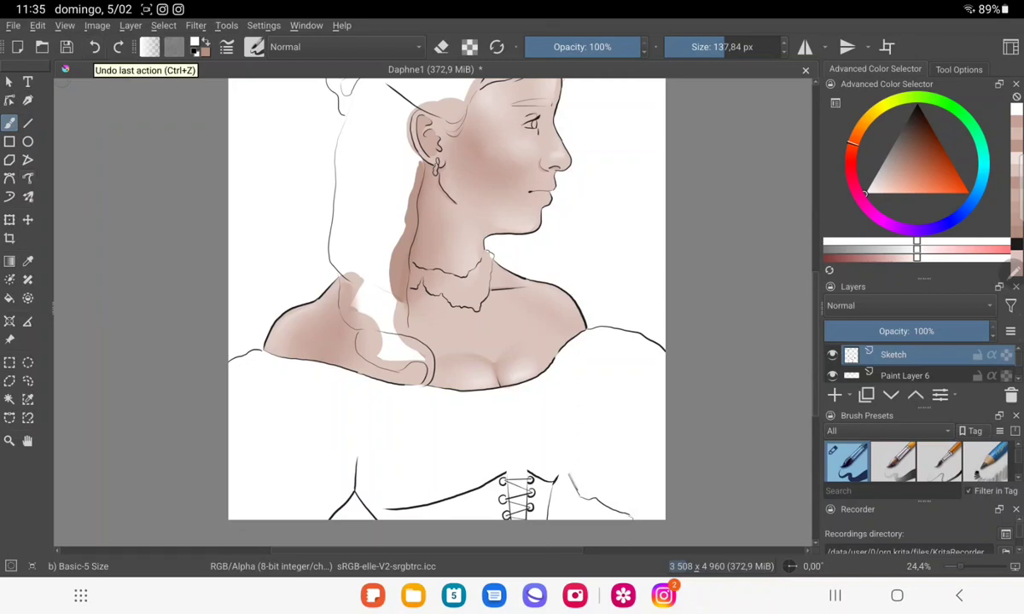
# Sample black from an existing line and go back to the brush.
pyautogui.click(27, 261)
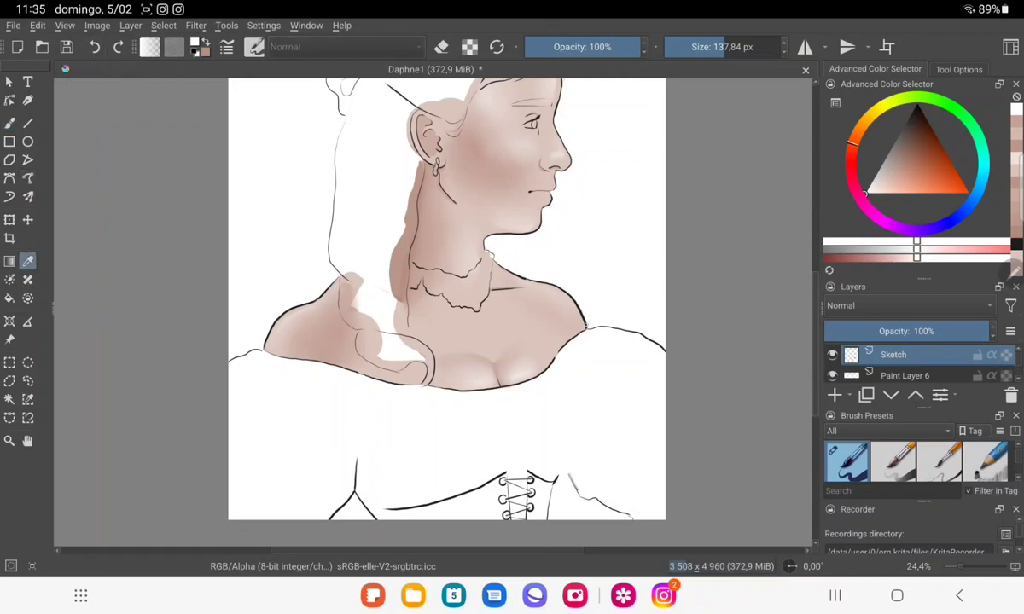
pyautogui.click(626, 331)
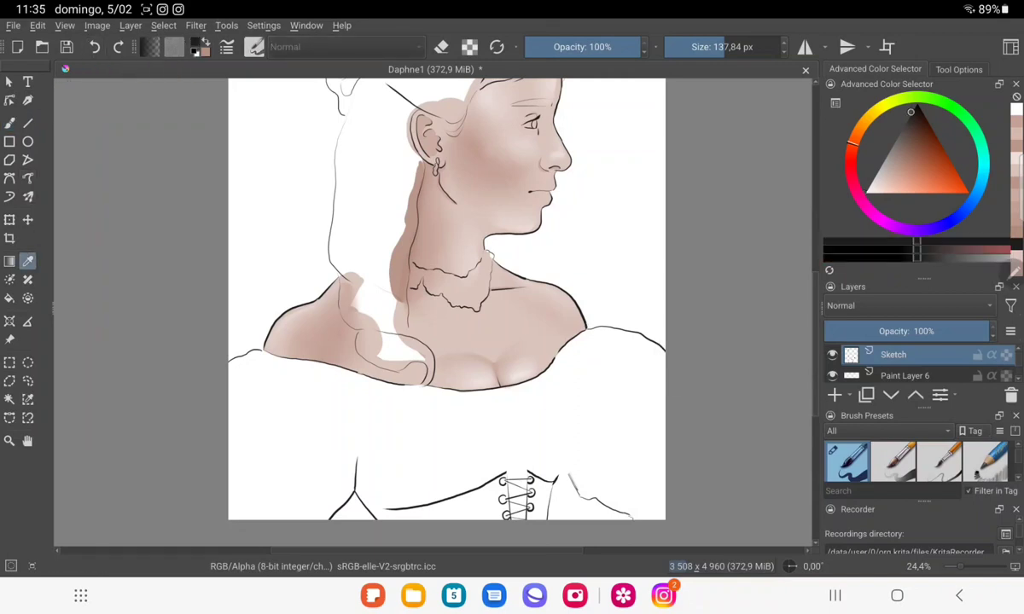
pyautogui.press('b')
# Save the Daphne1 document, cancelling the close prompt to keep it open.
pyautogui.hotkey('ctrl', 'w')
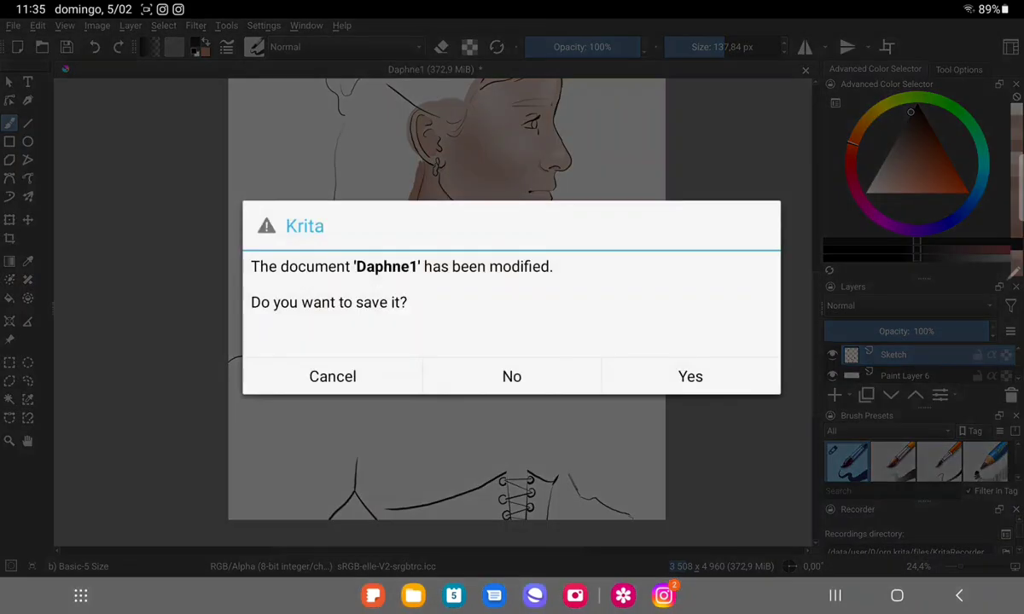
pyautogui.click(389, 376)
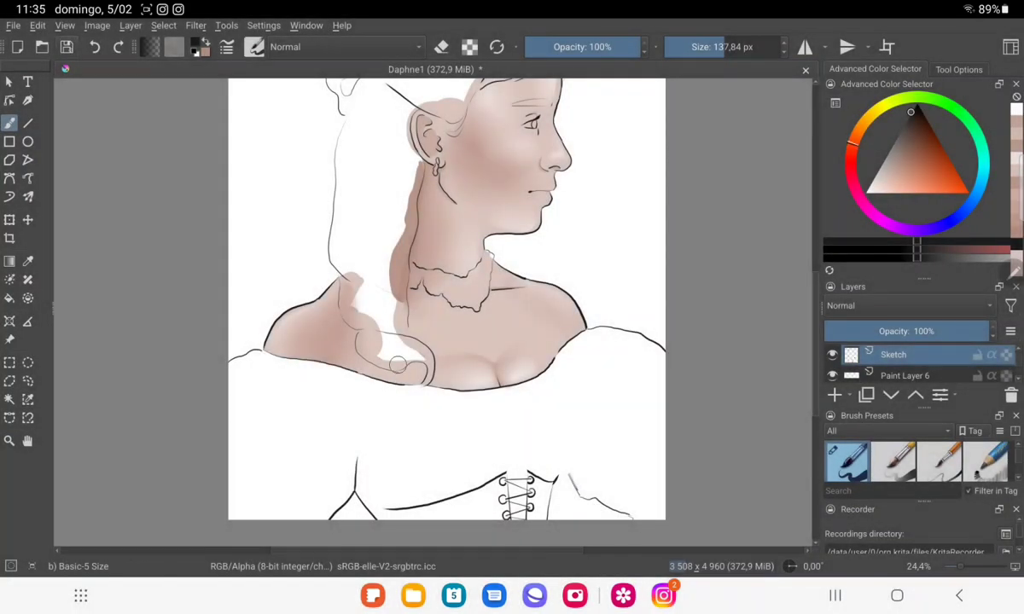
pyautogui.click(67, 47)
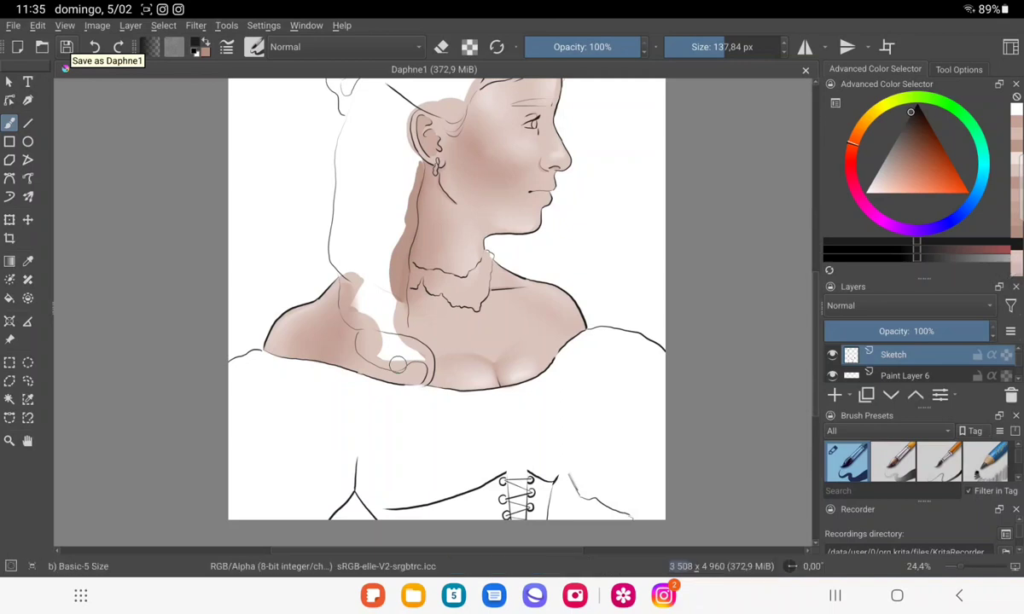
# Ink the right sleeve's inner contour from below the chest down to the bodice lacing.
pyautogui.scroll(3, 398, 364)
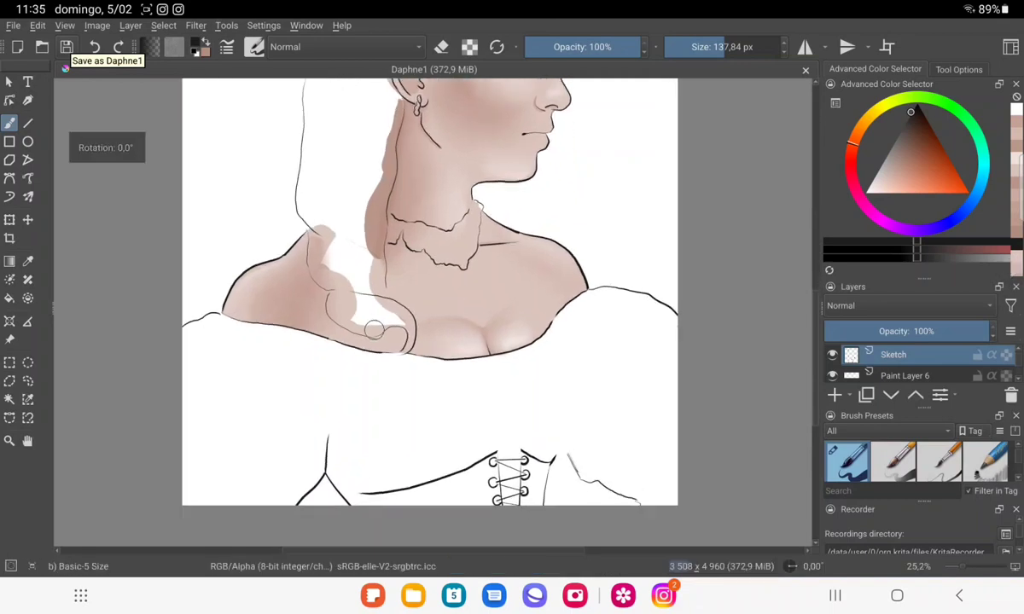
pyautogui.scroll(3, 397, 364)
pyautogui.scroll(2, 398, 364)
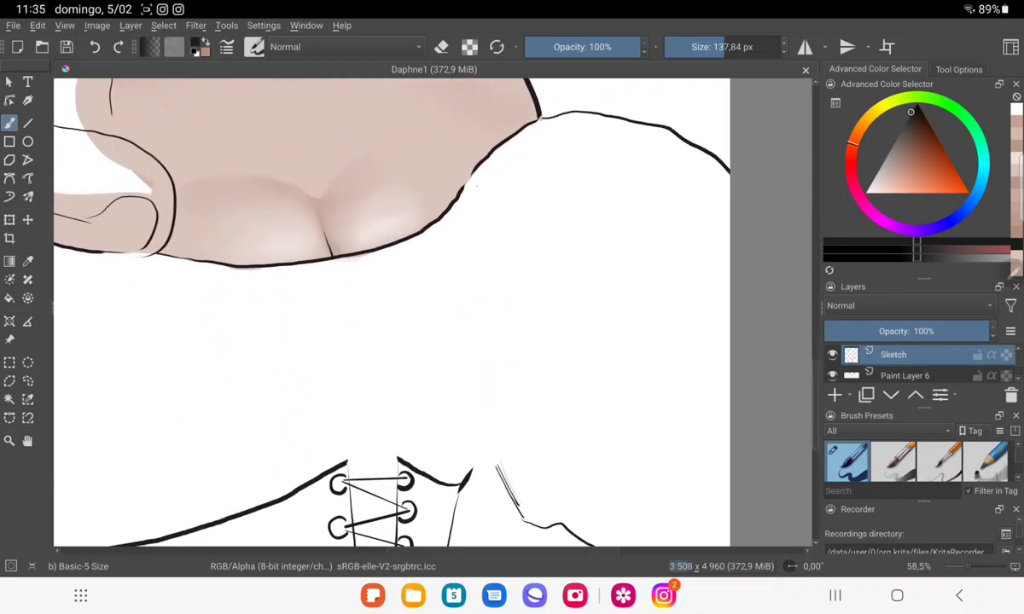
pyautogui.moveTo(501, 229)
pyautogui.mouseDown()
pyautogui.moveTo(517, 326)
pyautogui.moveTo(497, 418)
pyautogui.mouseUp()
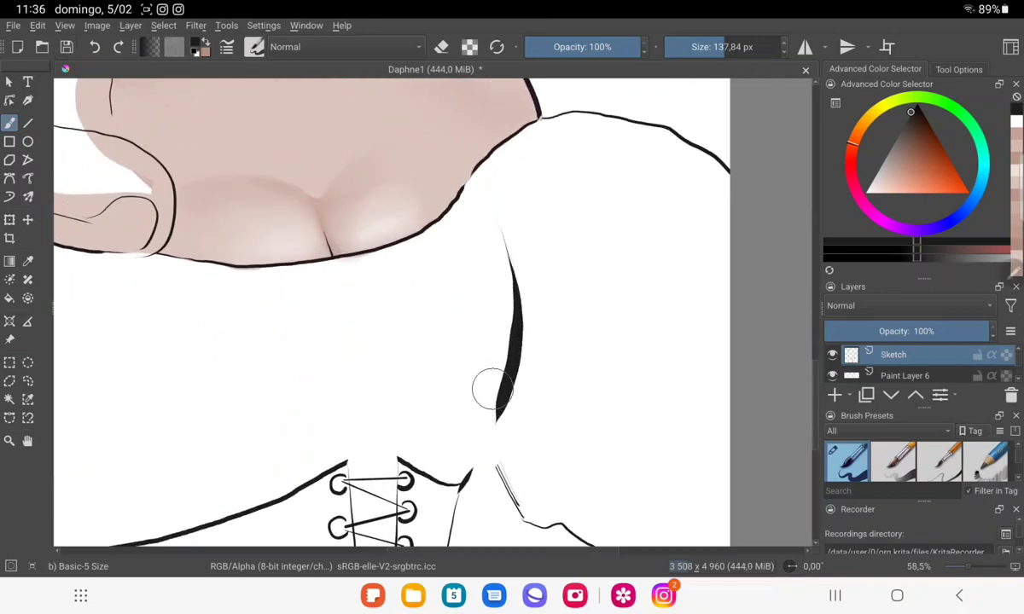
pyautogui.moveTo(507, 373); pyautogui.dragTo(468, 471)
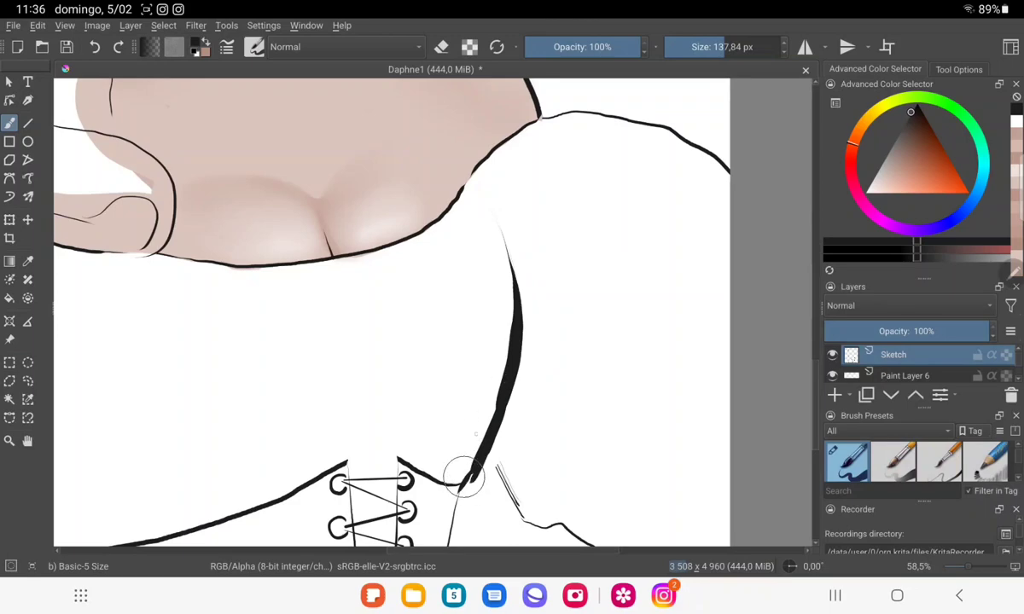
# Thin the new sleeve contour with the eraser and zoom out to see the whole drawing.
pyautogui.scroll(-3, 468, 472)
pyautogui.scroll(3, 535, 384)
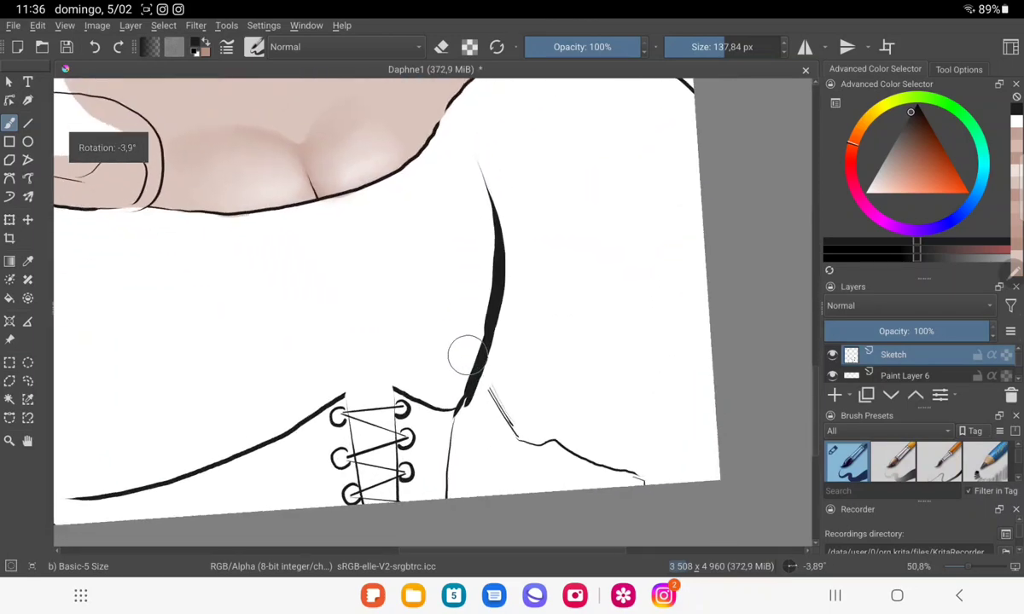
pyautogui.scroll(2, 468, 359)
pyautogui.press('e')
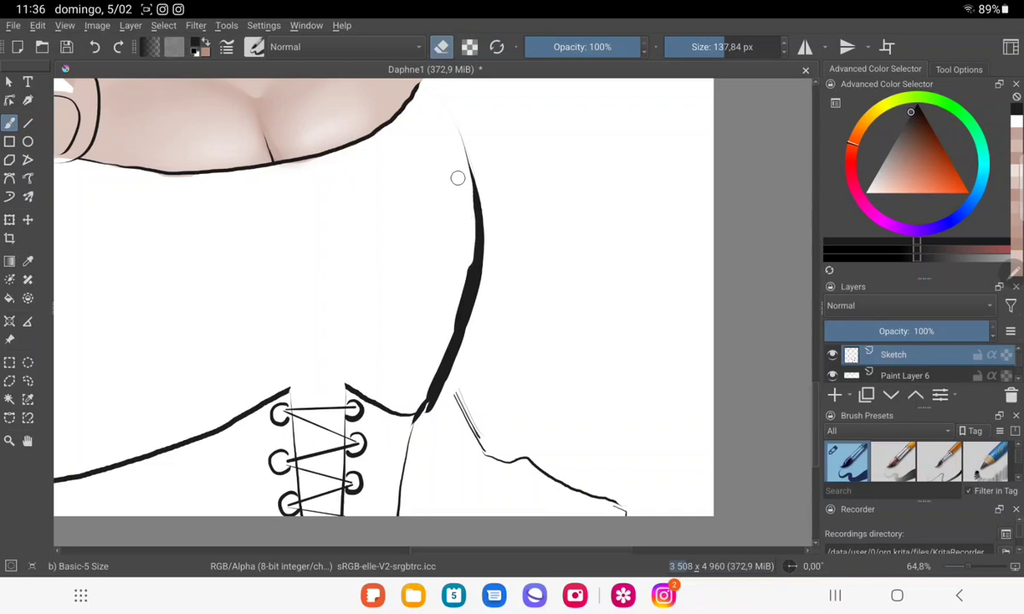
pyautogui.moveTo(457, 176)
pyautogui.mouseDown()
pyautogui.moveTo(462, 265)
pyautogui.moveTo(428, 371)
pyautogui.moveTo(425, 425)
pyautogui.mouseUp()
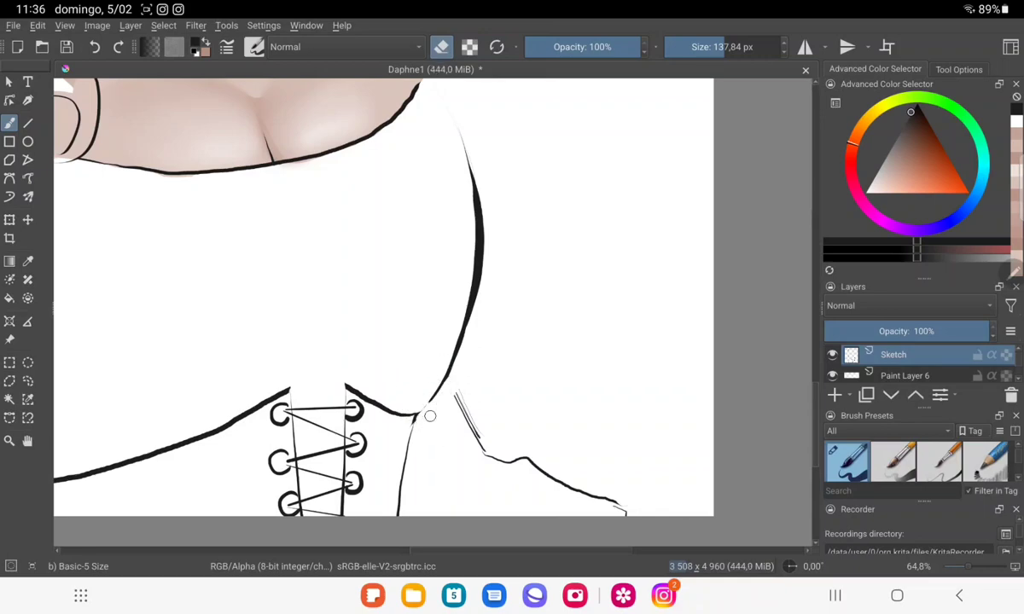
pyautogui.moveTo(430, 415)
pyautogui.mouseDown()
pyautogui.moveTo(566, 391)
pyautogui.moveTo(548, 427)
pyautogui.moveTo(544, 517)
pyautogui.moveTo(605, 461)
pyautogui.mouseUp()
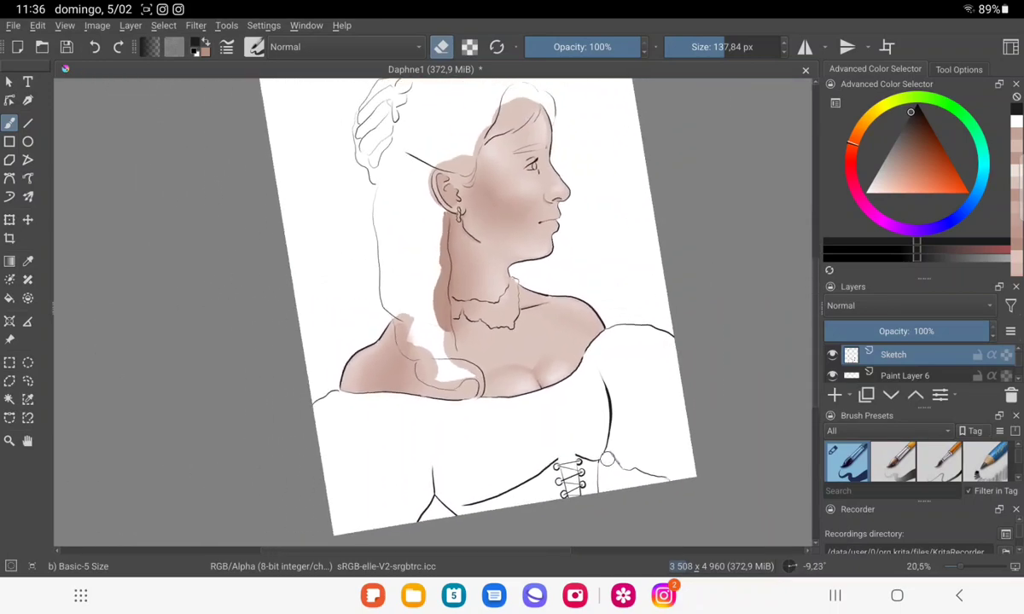
# Add Paint Layer 7 above Paint Layer 6 and rename it 'Hair'.
pyautogui.scroll(1, 478, 307)
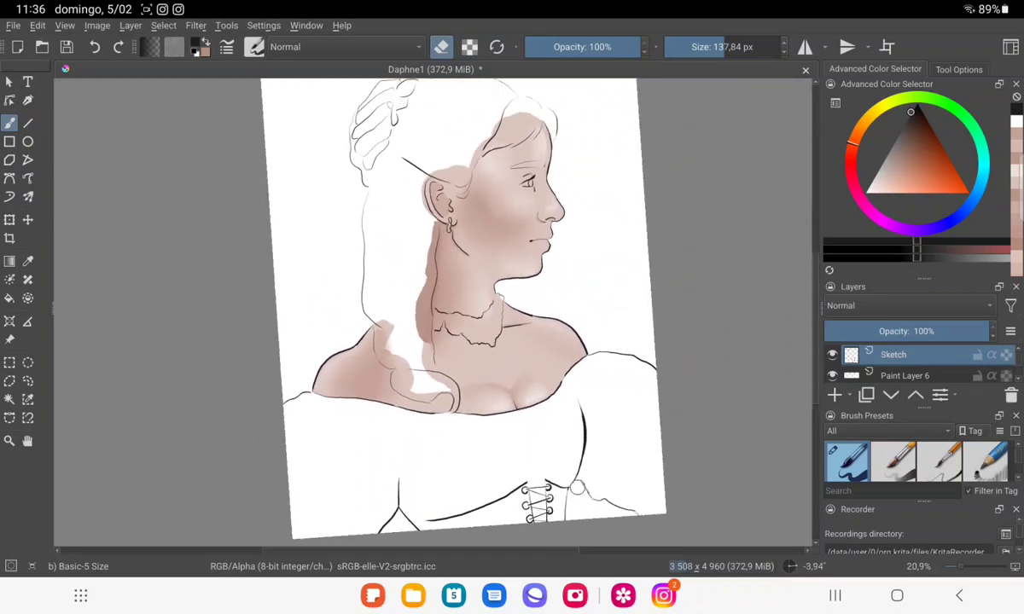
pyautogui.click(904, 376)
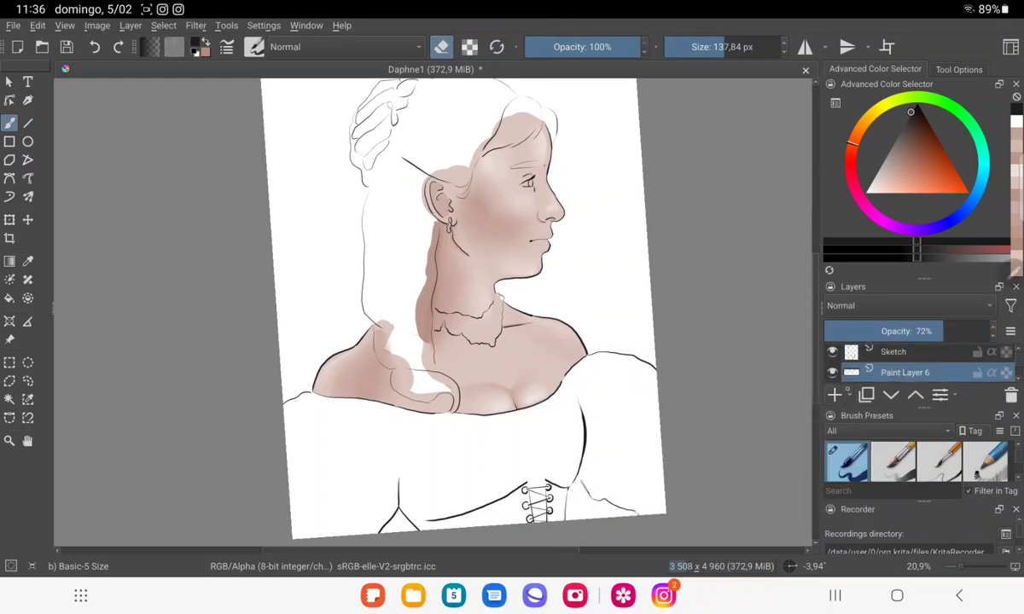
pyautogui.click(834, 394)
pyautogui.doubleClick(926, 373)
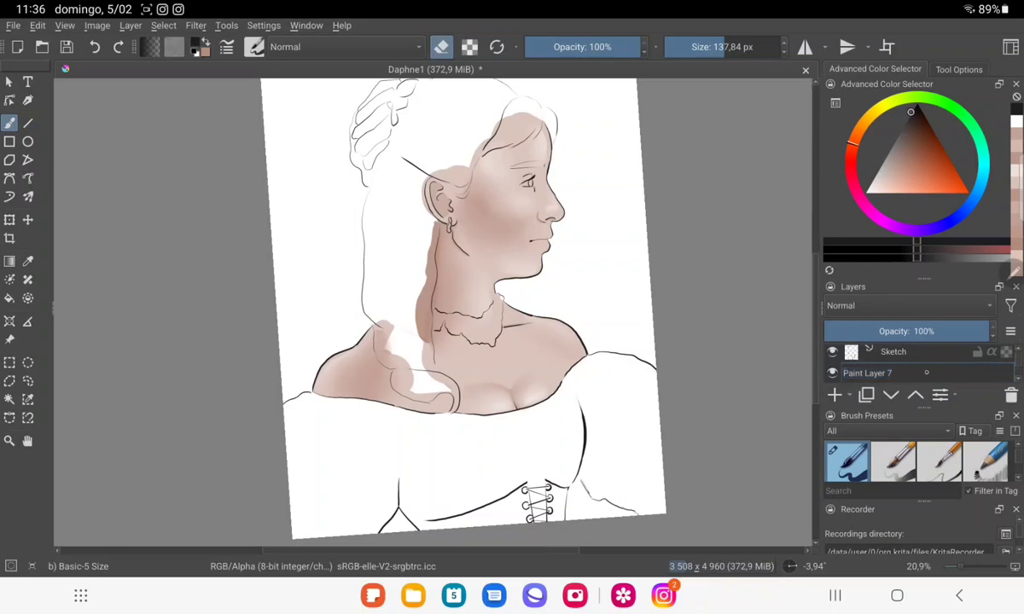
pyautogui.press('BackSpace')
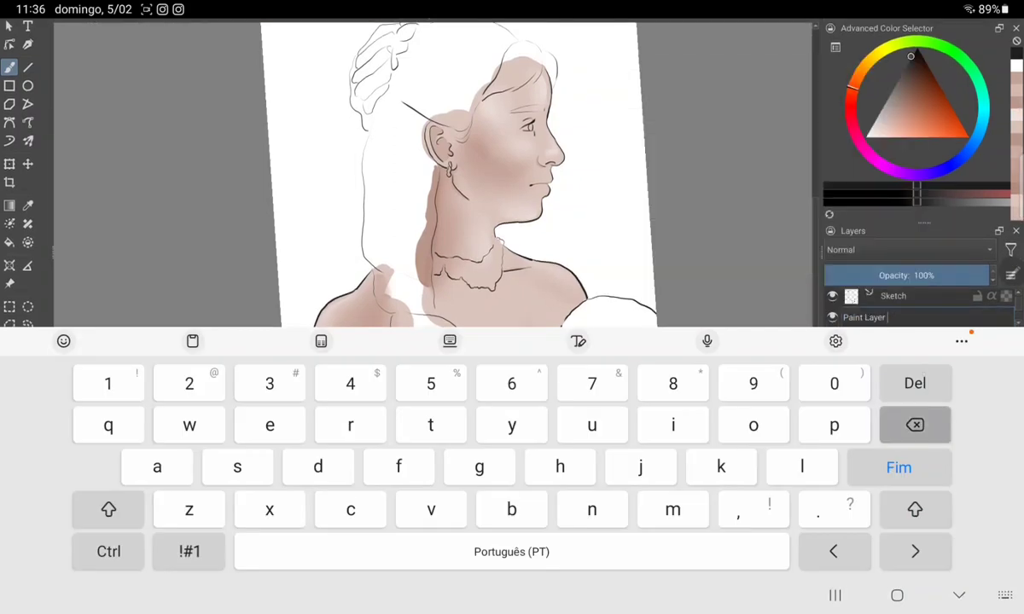
pyautogui.press('BackSpace')
pyautogui.press('BackSpace')
pyautogui.press('BackSpace')
pyautogui.press('BackSpace')
pyautogui.press('BackSpace')
pyautogui.press('BackSpace')
pyautogui.write('H')
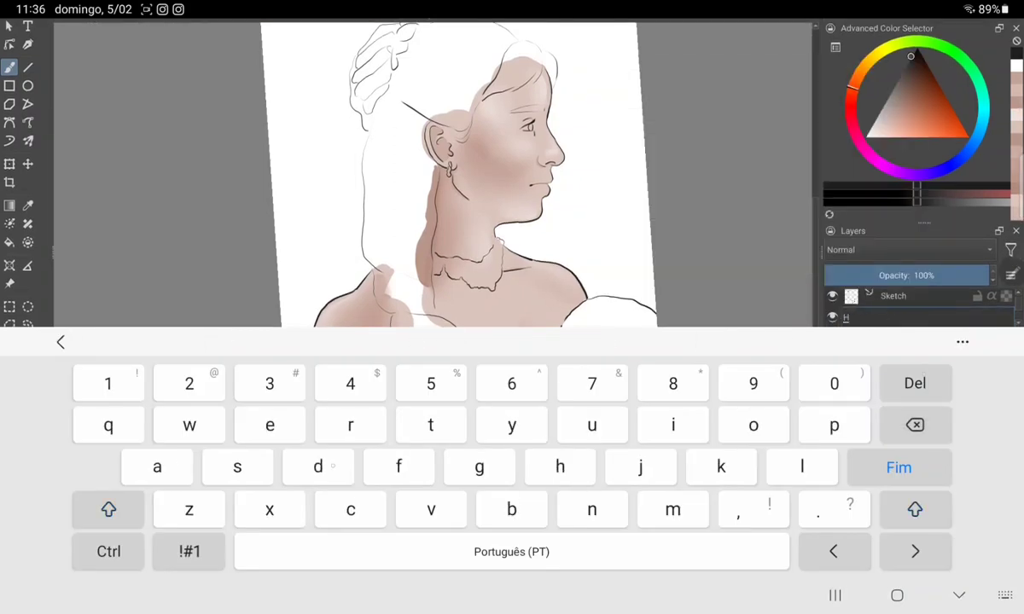
pyautogui.write('air')
pyautogui.press('Return')
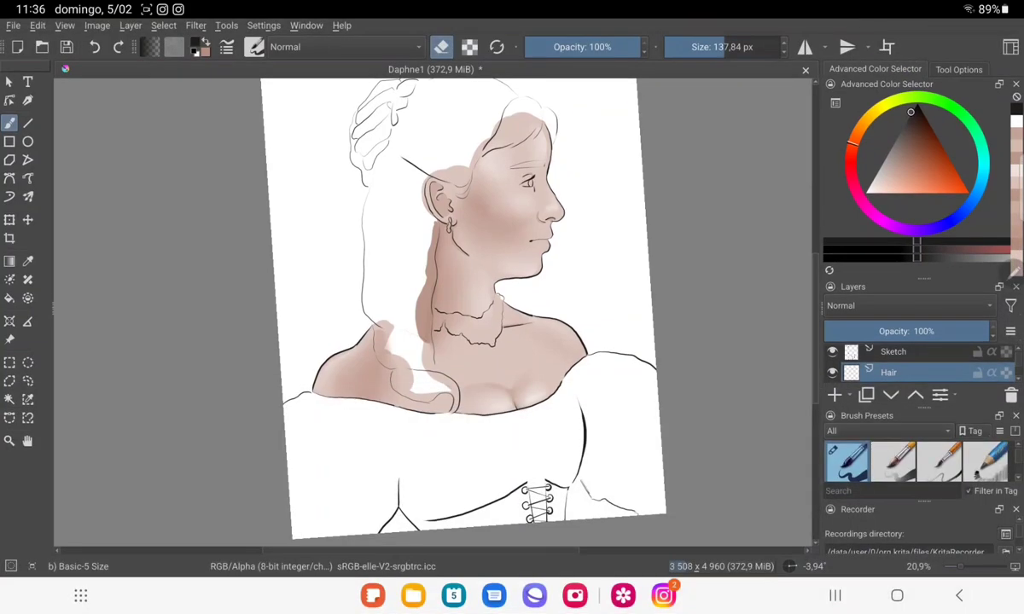
# Show the reference photo layer behind the drawing.
pyautogui.scroll(-3, 904, 361)
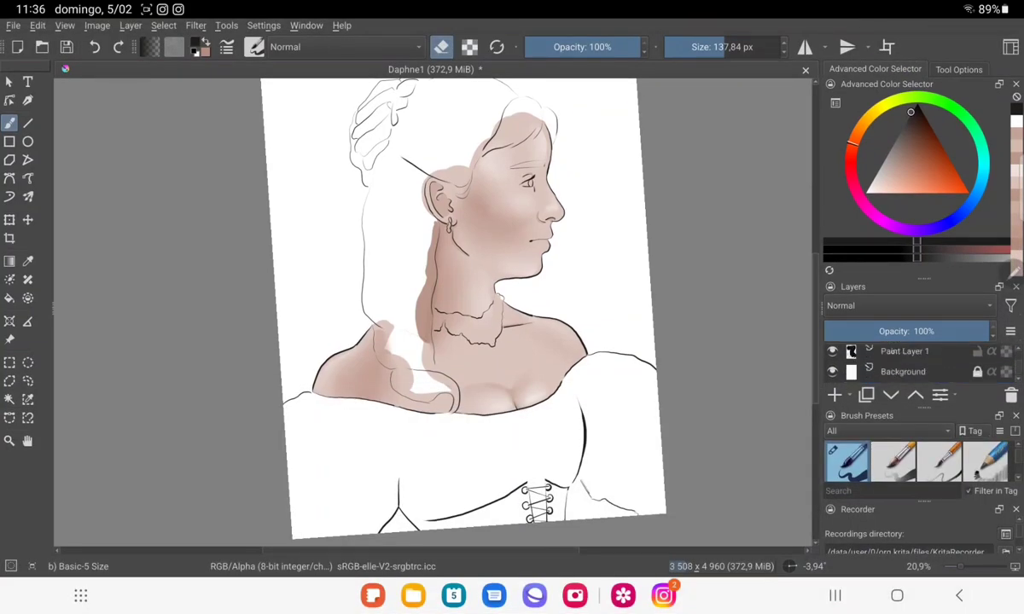
pyautogui.scroll(1, 904, 360)
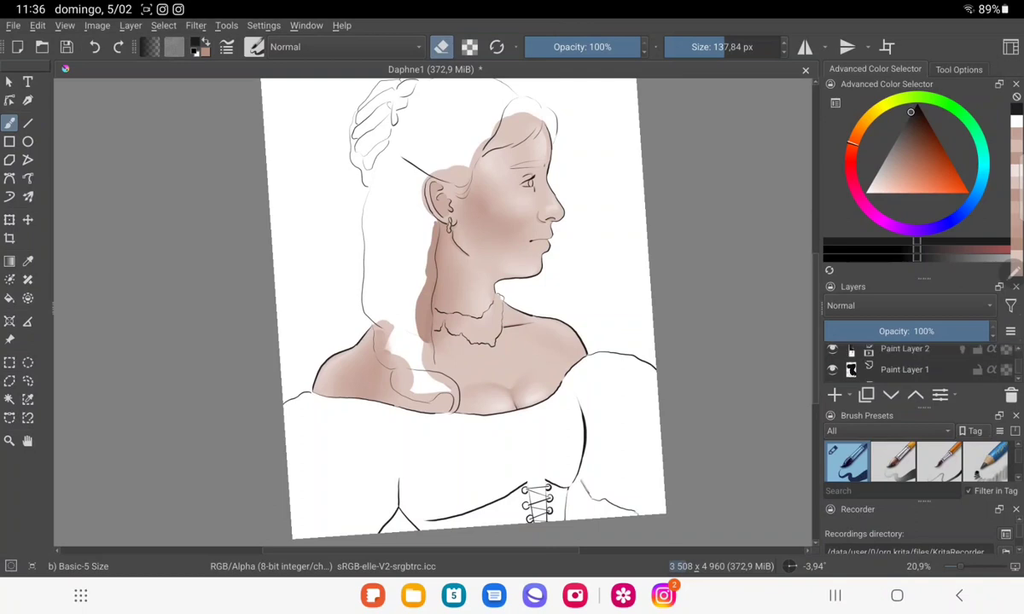
pyautogui.click(832, 349)
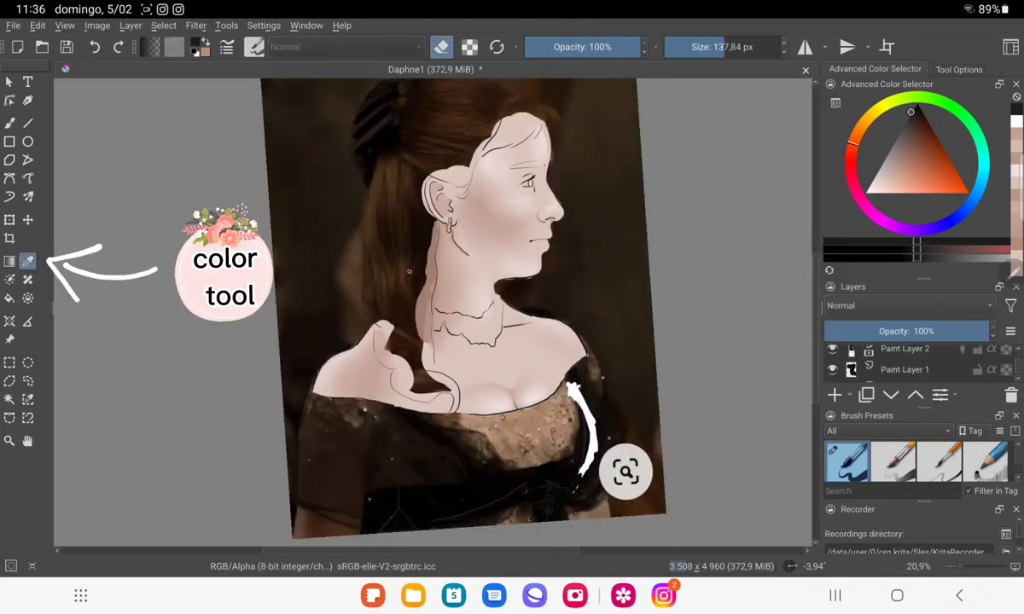
# Sample a dark brown from the reference photo's hair, then hide the photo layer.
pyautogui.moveTo(391, 254)
pyautogui.mouseDown()
pyautogui.moveTo(387, 242)
pyautogui.moveTo(450, 208)
pyautogui.moveTo(495, 154)
pyautogui.moveTo(542, 137)
pyautogui.moveTo(518, 141)
pyautogui.mouseUp()
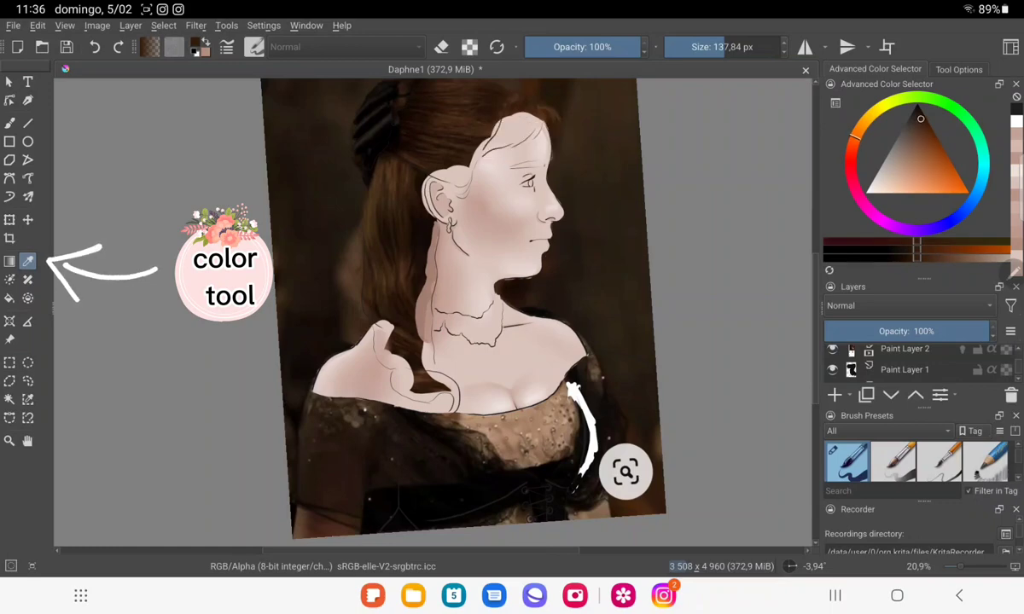
pyautogui.click(9, 123)
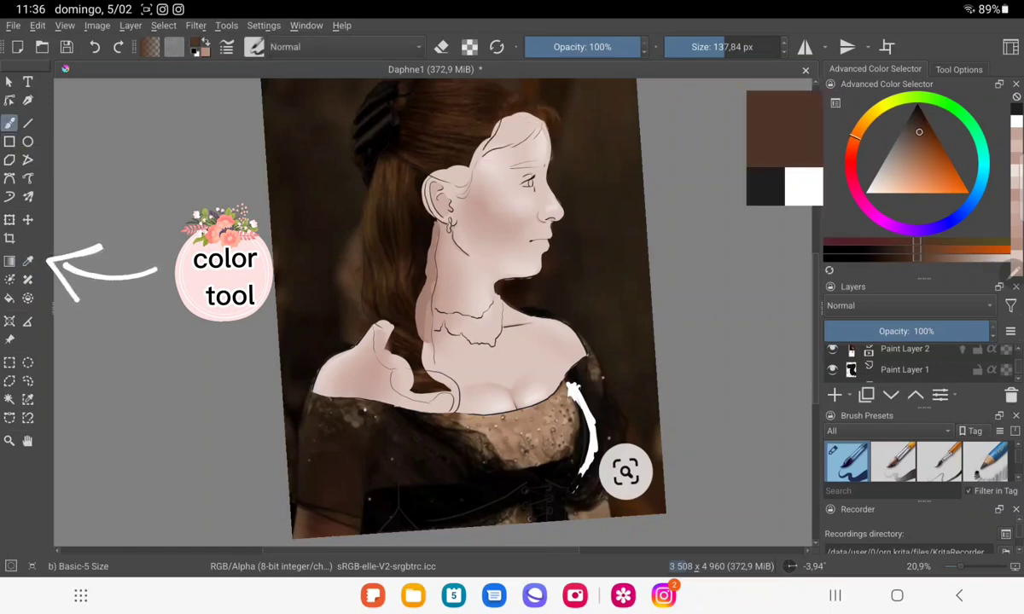
pyautogui.moveTo(735, 138); pyautogui.dragTo(784, 147)
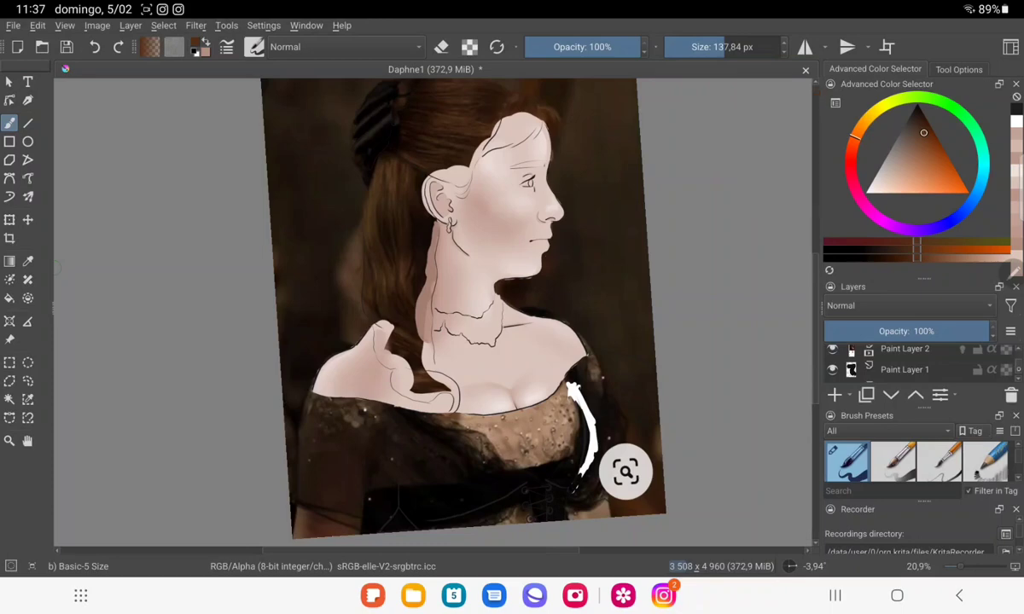
pyautogui.scroll(3, 904, 363)
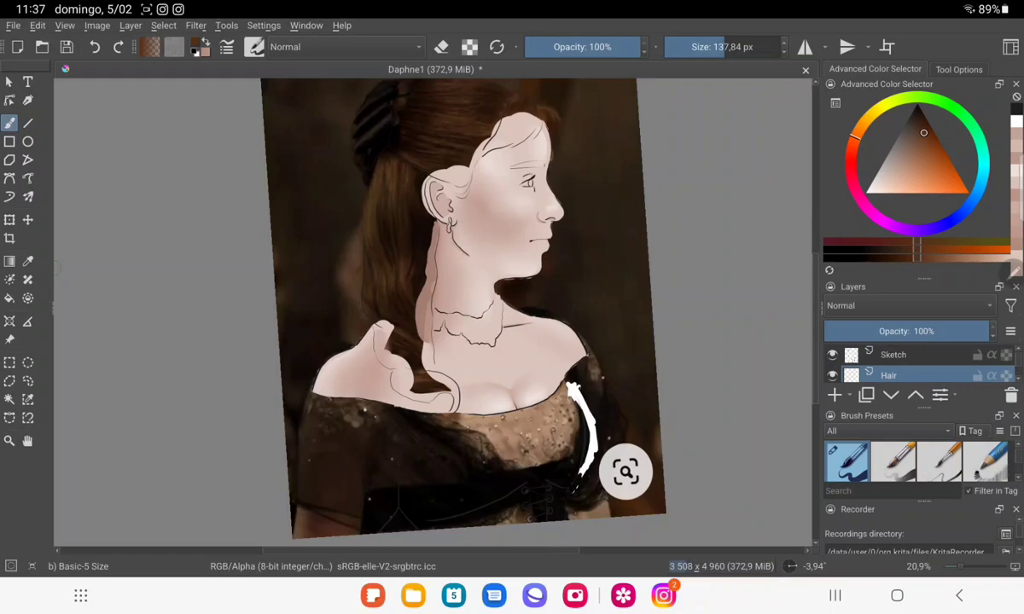
pyautogui.scroll(-5, 904, 365)
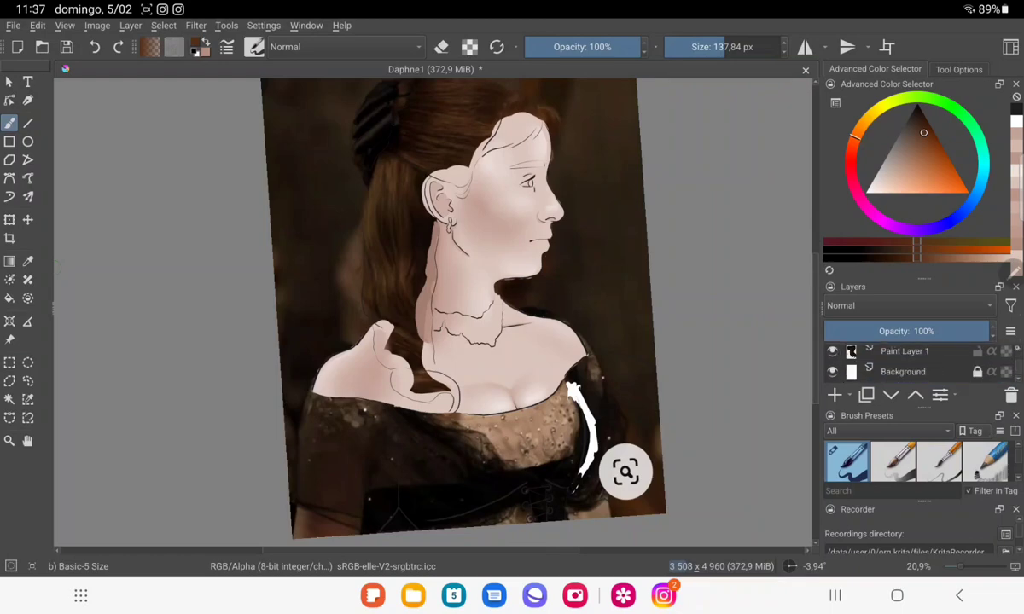
pyautogui.scroll(1, 904, 362)
pyautogui.click(831, 349)
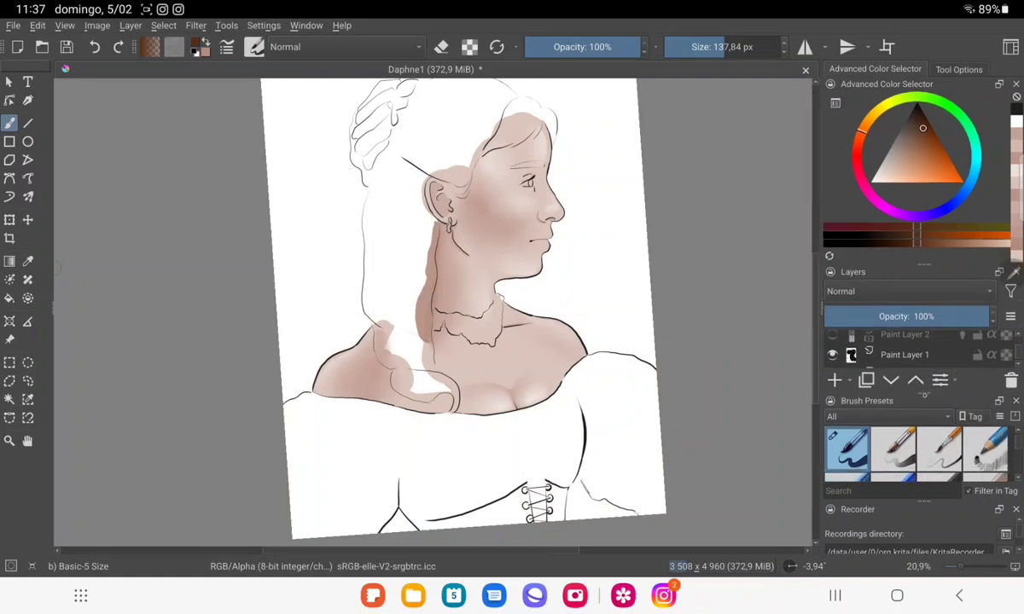
# Resize the Layers panel, show the photo again and pick a brown from it.
pyautogui.moveTo(919, 408)
pyautogui.mouseDown()
pyautogui.moveTo(918, 477)
pyautogui.moveTo(918, 389)
pyautogui.mouseUp()
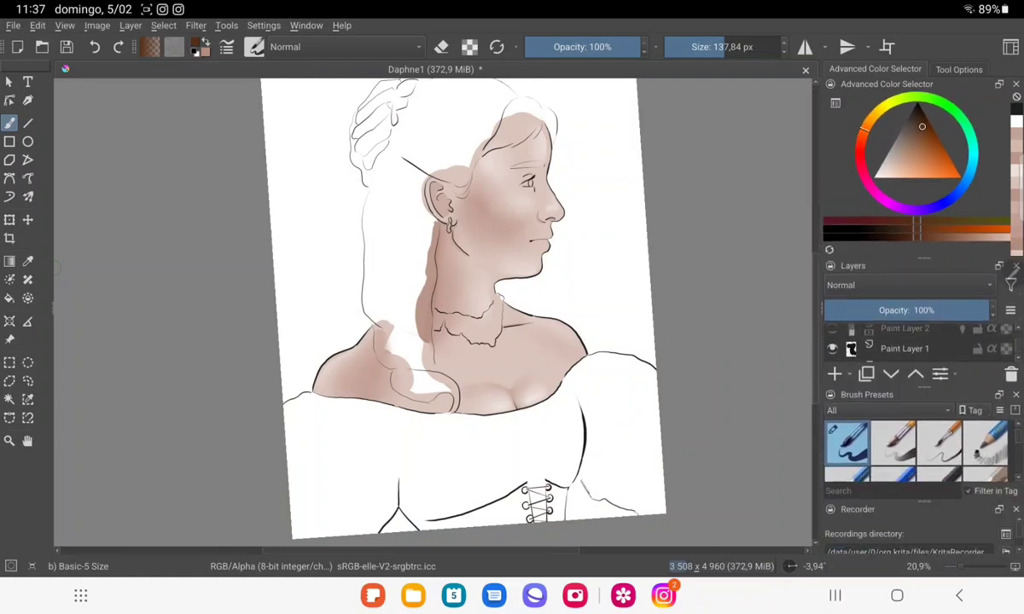
pyautogui.moveTo(924, 257)
pyautogui.mouseDown()
pyautogui.moveTo(949, 262)
pyautogui.moveTo(923, 249)
pyautogui.mouseUp()
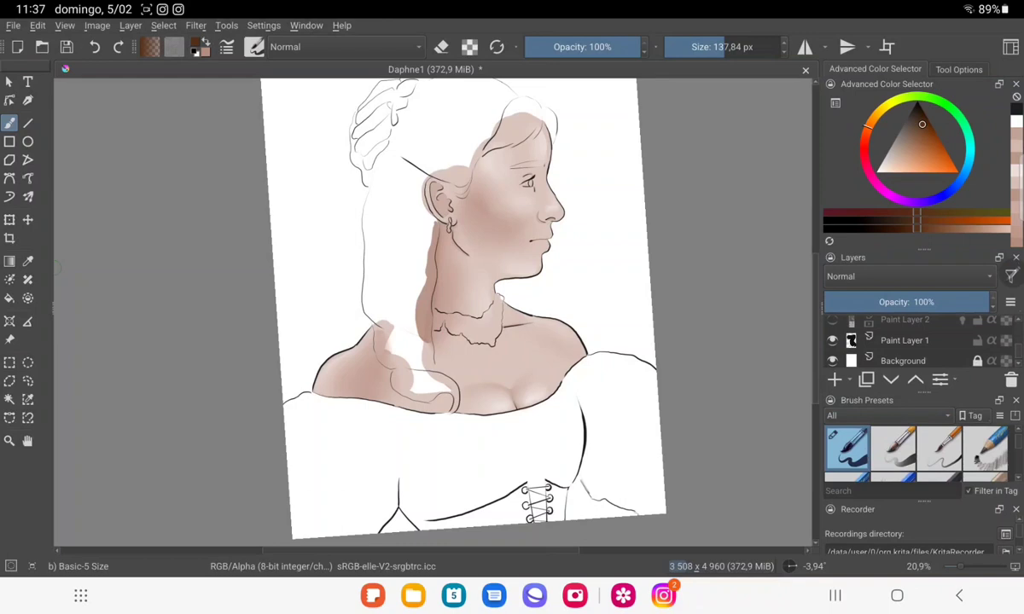
pyautogui.moveTo(866, 126); pyautogui.dragTo(962, 120)
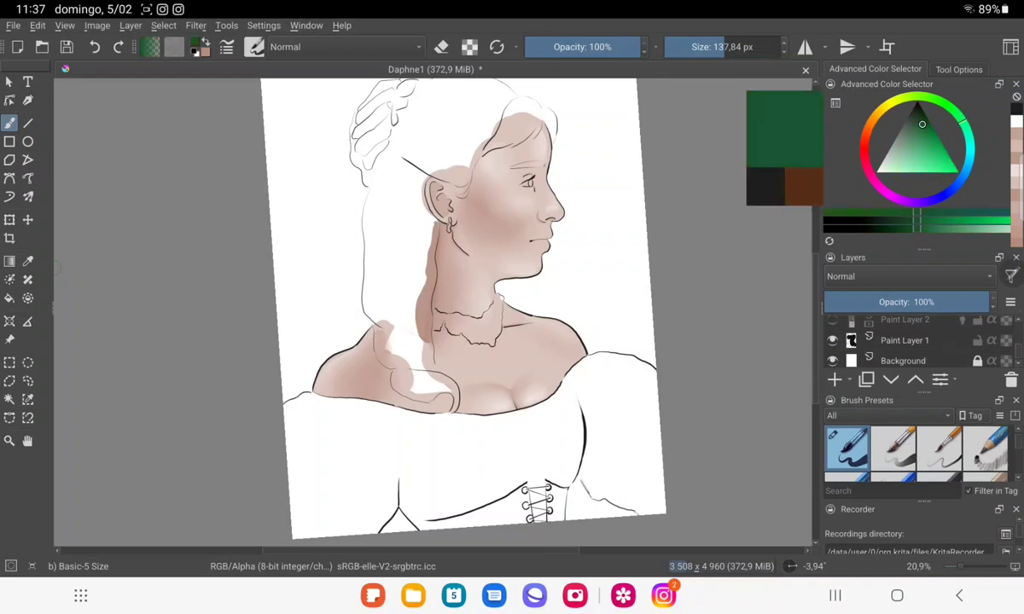
pyautogui.click(27, 261)
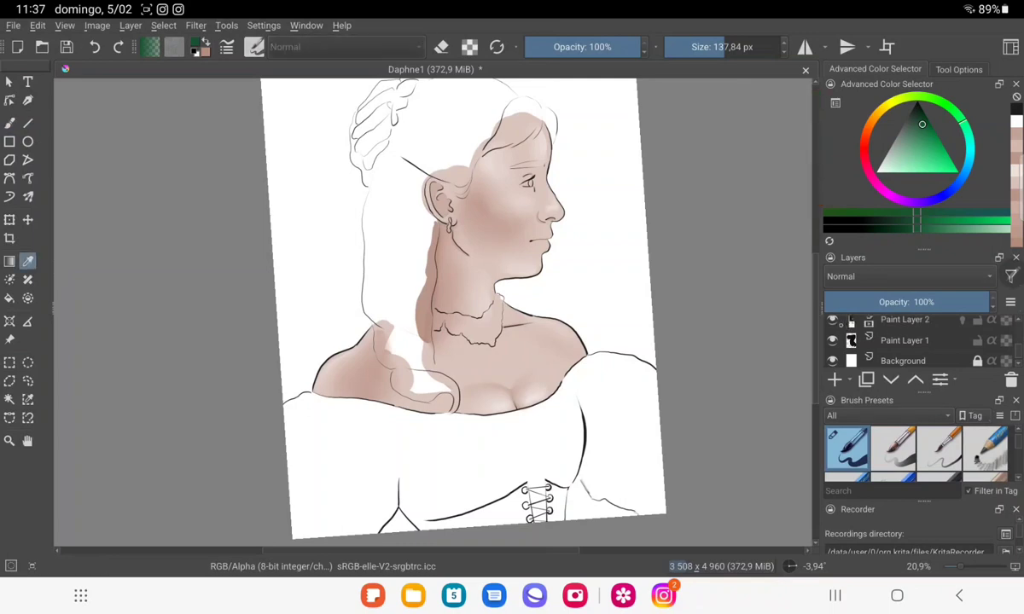
pyautogui.click(832, 320)
pyautogui.click(493, 172)
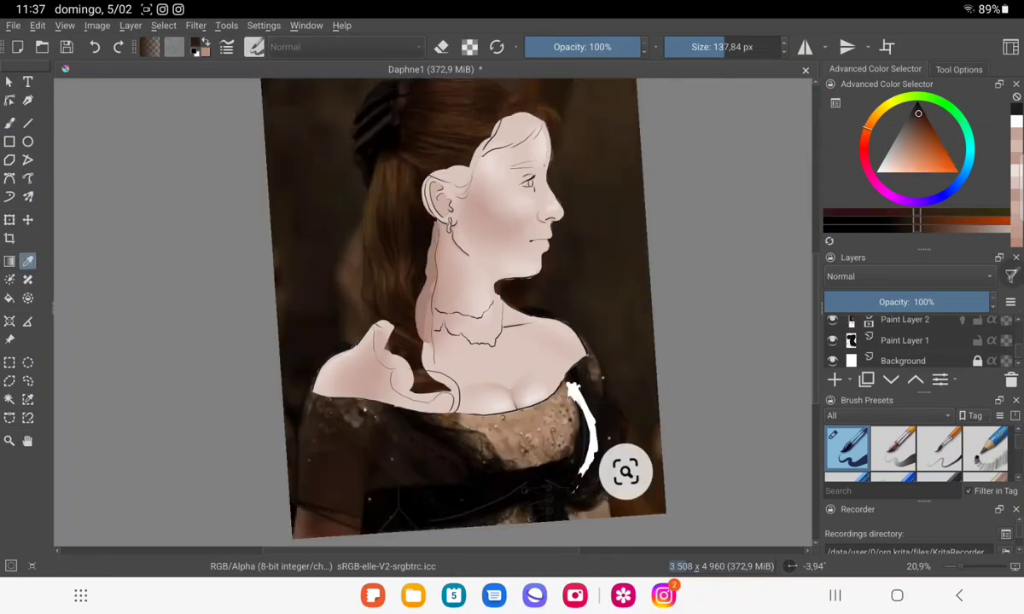
pyautogui.press('b')
# Sample a darker hair brown from the photo and hide the reference layer again.
pyautogui.click(920, 124)
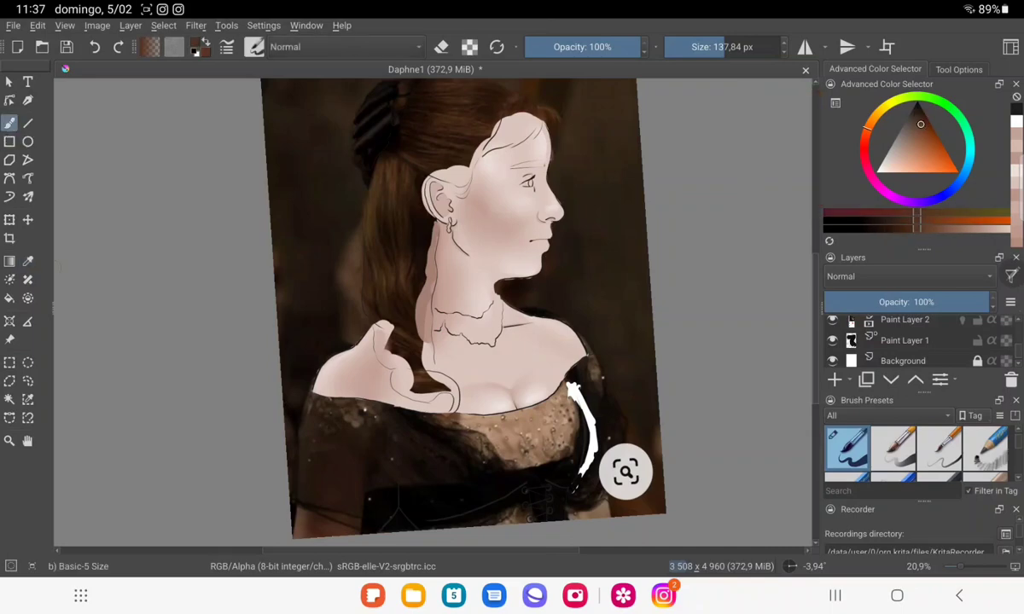
pyautogui.scroll(5, 904, 341)
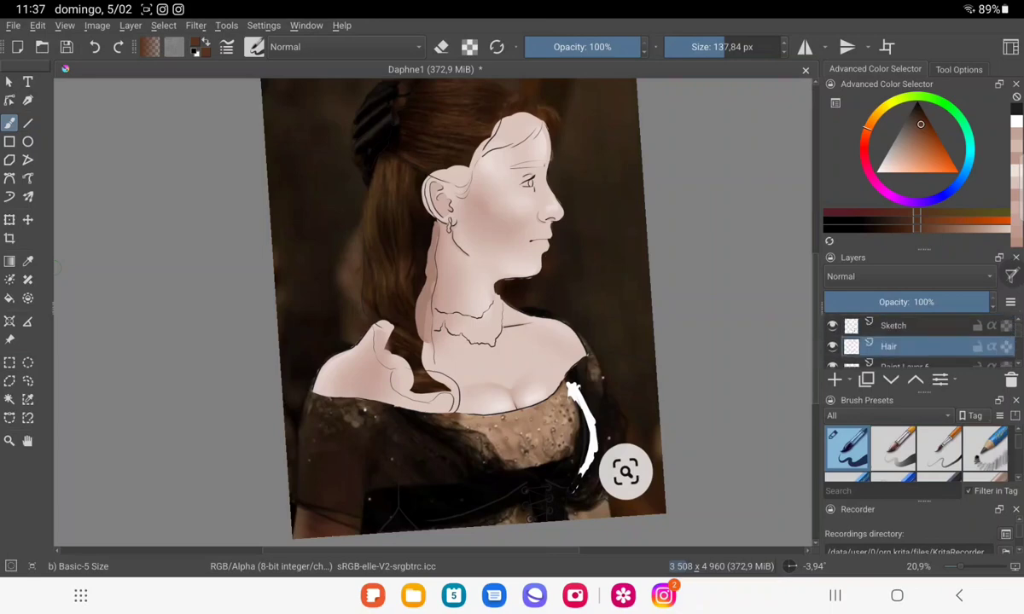
pyautogui.scroll(-5, 905, 341)
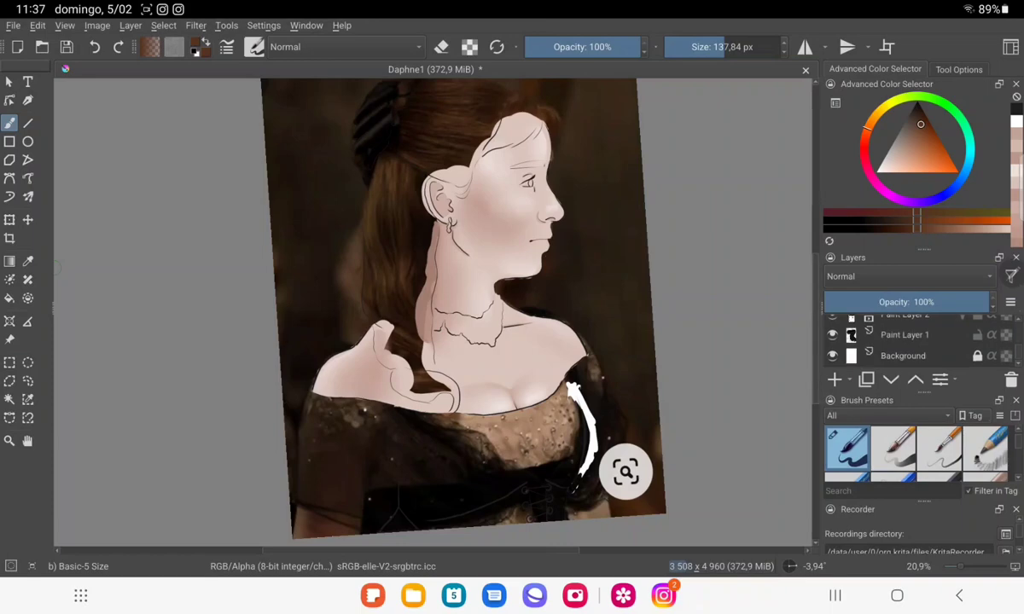
pyautogui.scroll(1, 904, 341)
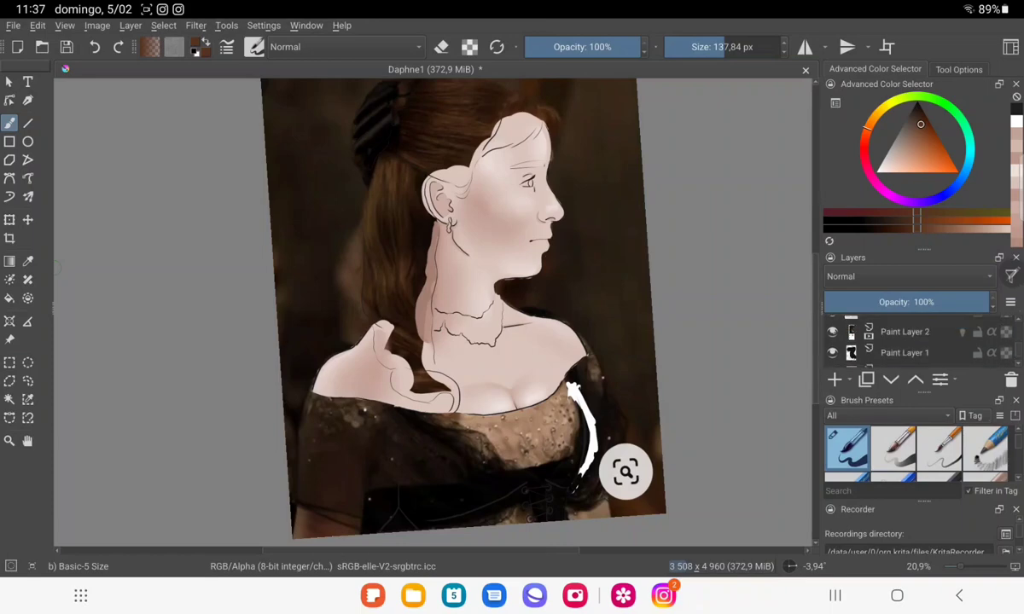
pyautogui.click(832, 352)
pyautogui.scroll(4, 904, 341)
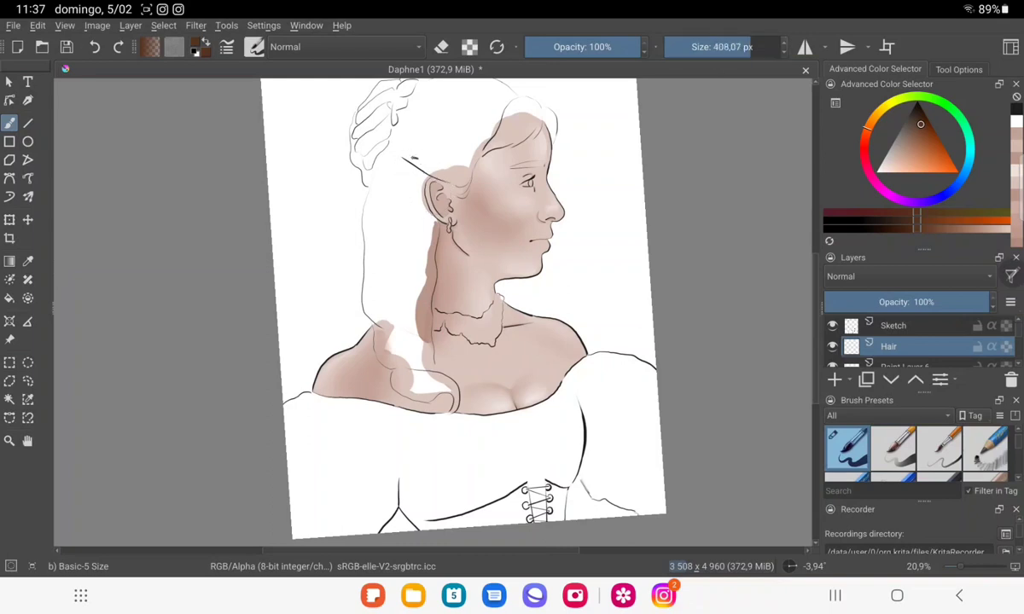
# Paint a rounded dark brown bun at the back of the head, resampling darker browns.
pyautogui.moveTo(411, 155)
pyautogui.mouseDown()
pyautogui.moveTo(426, 149)
pyautogui.moveTo(401, 175)
pyautogui.moveTo(418, 136)
pyautogui.moveTo(439, 143)
pyautogui.mouseUp()
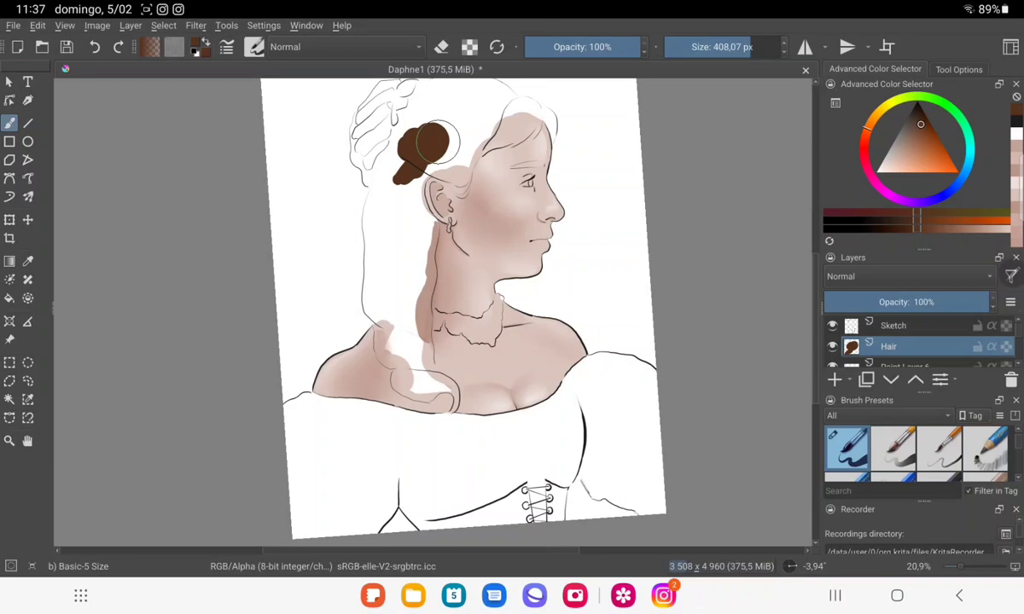
pyautogui.keyDown('ctrl'); pyautogui.click(429, 141); pyautogui.keyUp('ctrl')
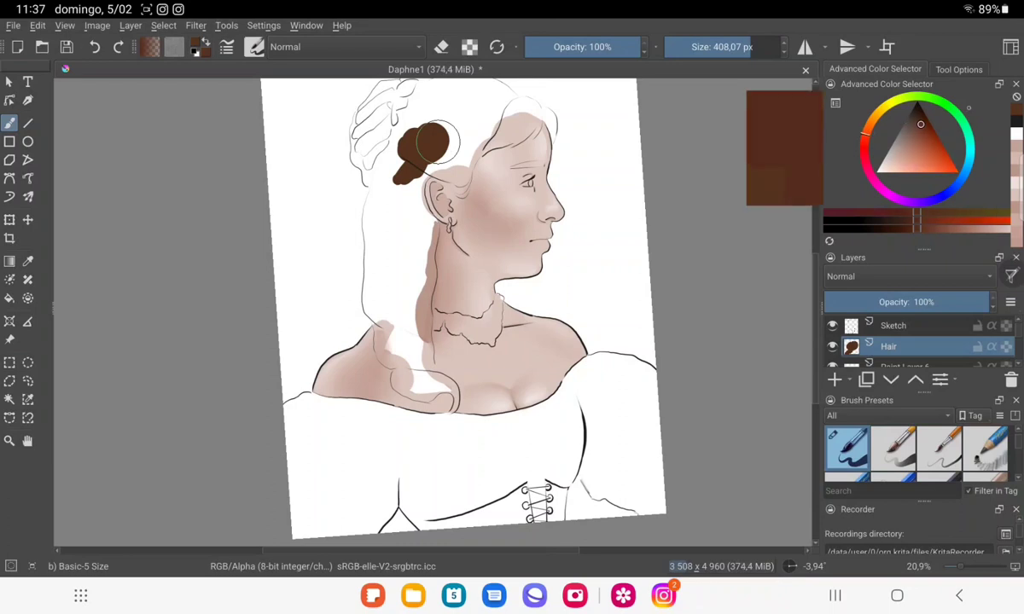
pyautogui.moveTo(435, 141)
pyautogui.mouseDown()
pyautogui.moveTo(409, 120)
pyautogui.moveTo(376, 158)
pyautogui.moveTo(431, 156)
pyautogui.mouseUp()
pyautogui.keyDown('ctrl'); pyautogui.click(431, 152); pyautogui.keyUp('ctrl')
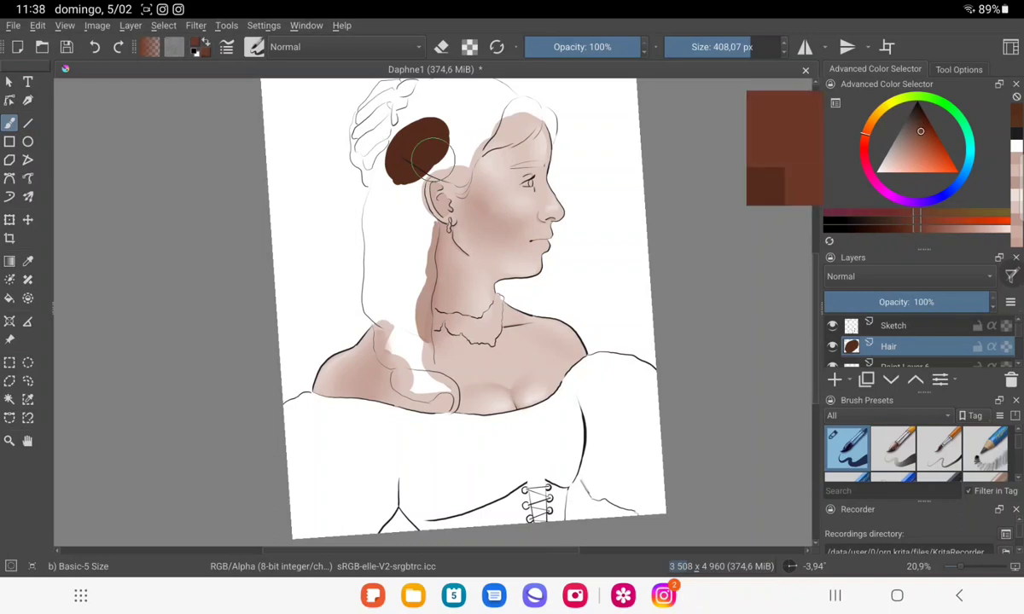
pyautogui.keyDown('ctrl'); pyautogui.click(429, 154); pyautogui.keyUp('ctrl')
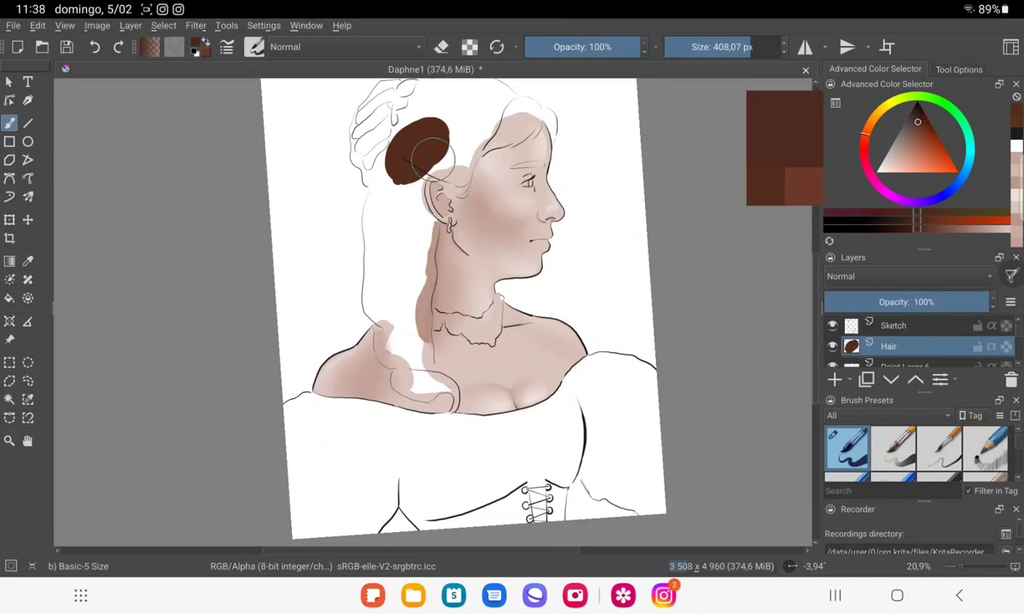
pyautogui.keyDown('ctrl'); pyautogui.click(431, 152); pyautogui.keyUp('ctrl')
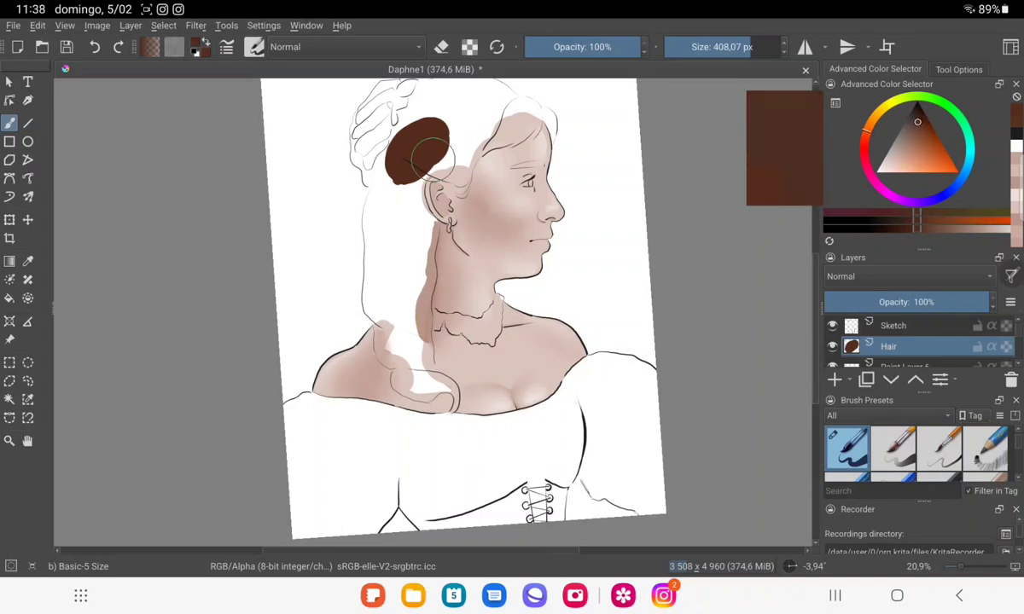
pyautogui.moveTo(409, 130); pyautogui.dragTo(409, 188)
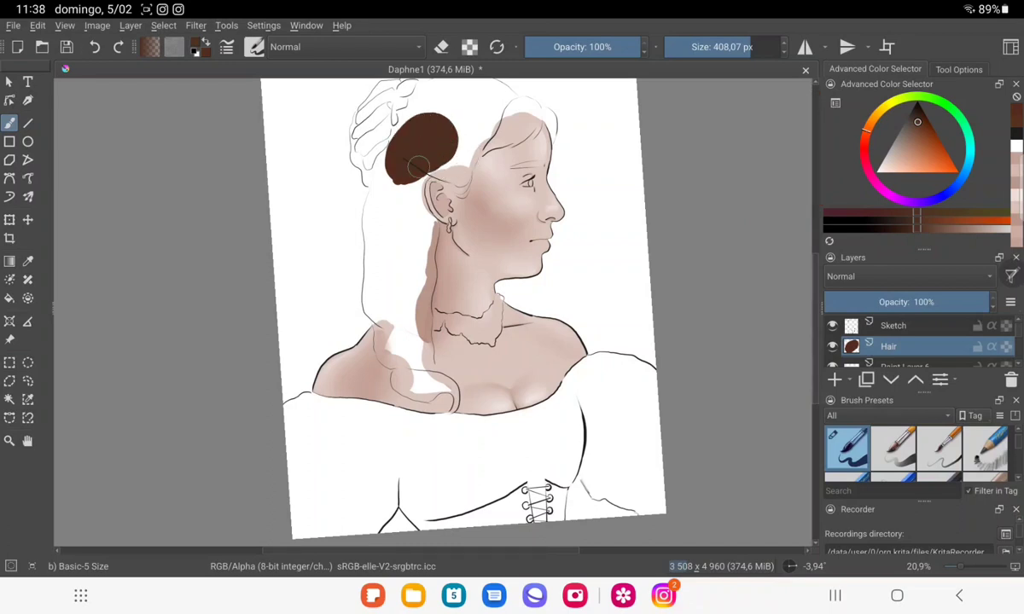
# Pick a redder brown and extend the hair fill up toward the top of the head.
pyautogui.scroll(1, 435, 166)
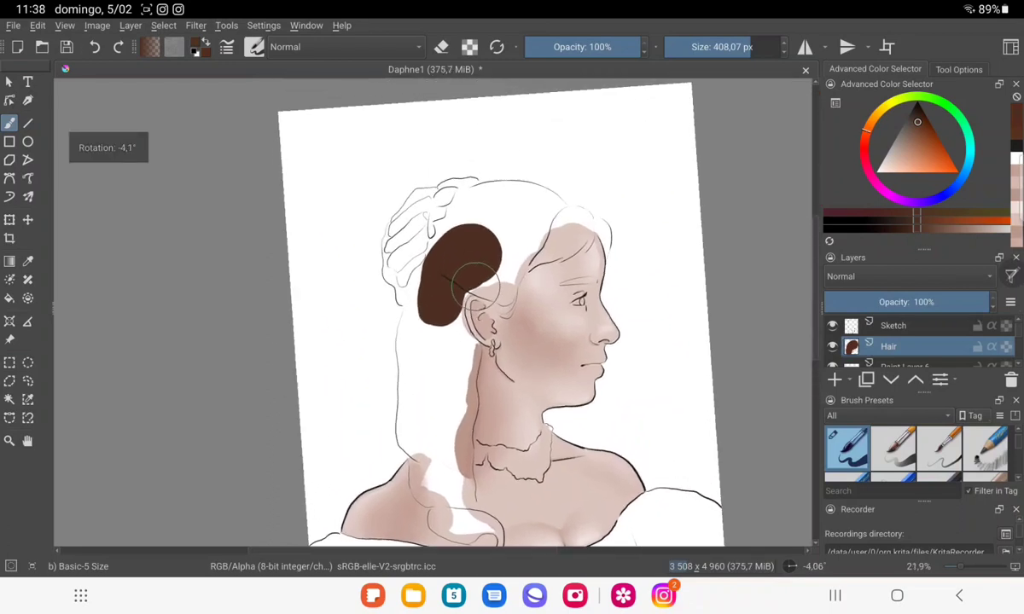
pyautogui.keyDown('ctrl'); pyautogui.click(449, 350); pyautogui.keyUp('ctrl')
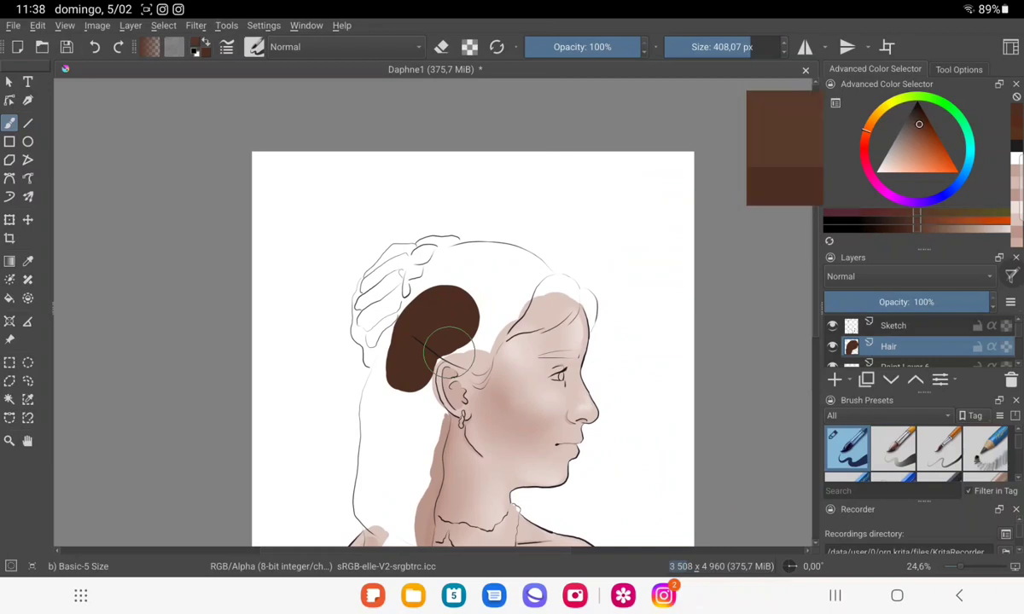
pyautogui.moveTo(915, 125); pyautogui.dragTo(923, 125)
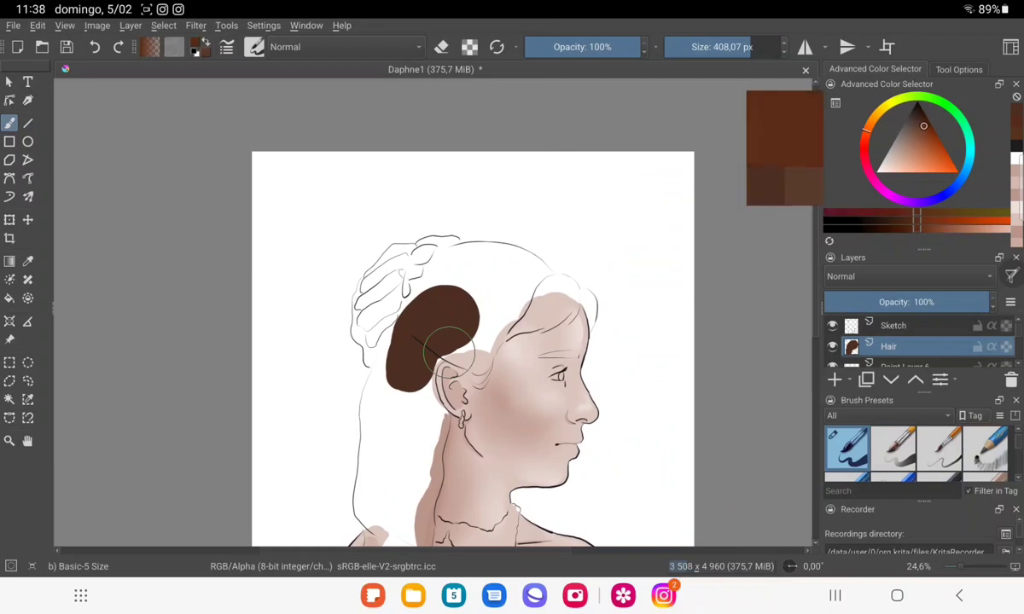
pyautogui.moveTo(446, 350)
pyautogui.mouseDown()
pyautogui.moveTo(443, 299)
pyautogui.moveTo(438, 333)
pyautogui.moveTo(401, 366)
pyautogui.moveTo(430, 379)
pyautogui.moveTo(400, 422)
pyautogui.moveTo(423, 459)
pyautogui.mouseUp()
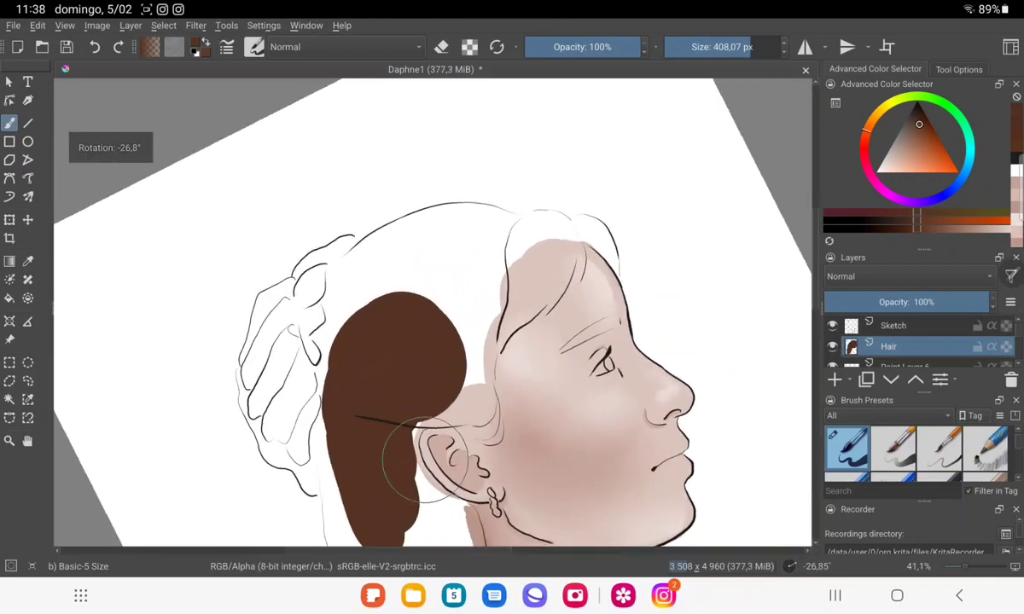
pyautogui.keyDown('ctrl'); pyautogui.click(424, 461); pyautogui.keyUp('ctrl')
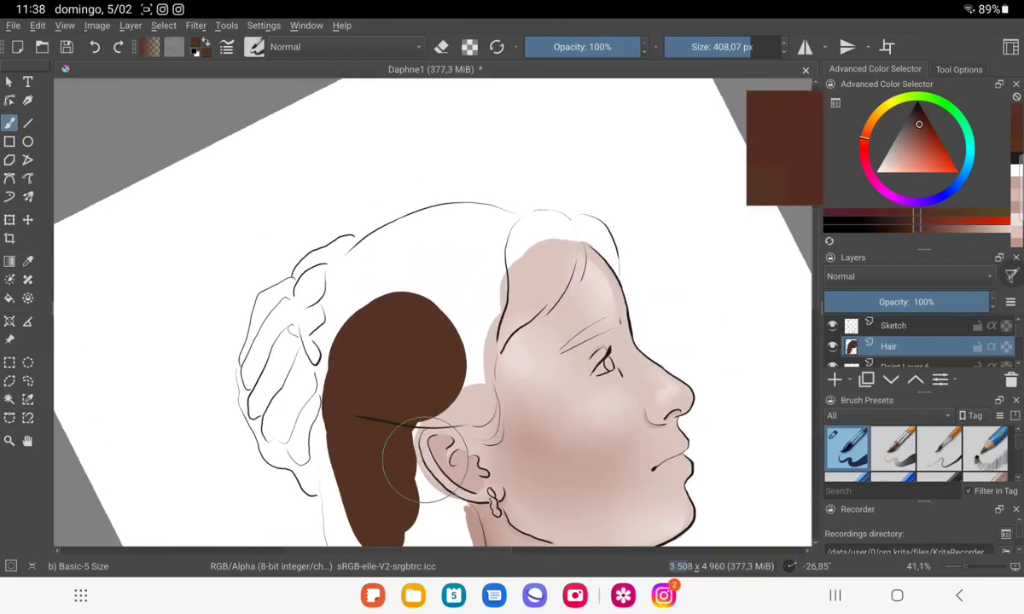
pyautogui.moveTo(441, 331)
pyautogui.mouseDown()
pyautogui.moveTo(407, 351)
pyautogui.moveTo(531, 271)
pyautogui.mouseUp()
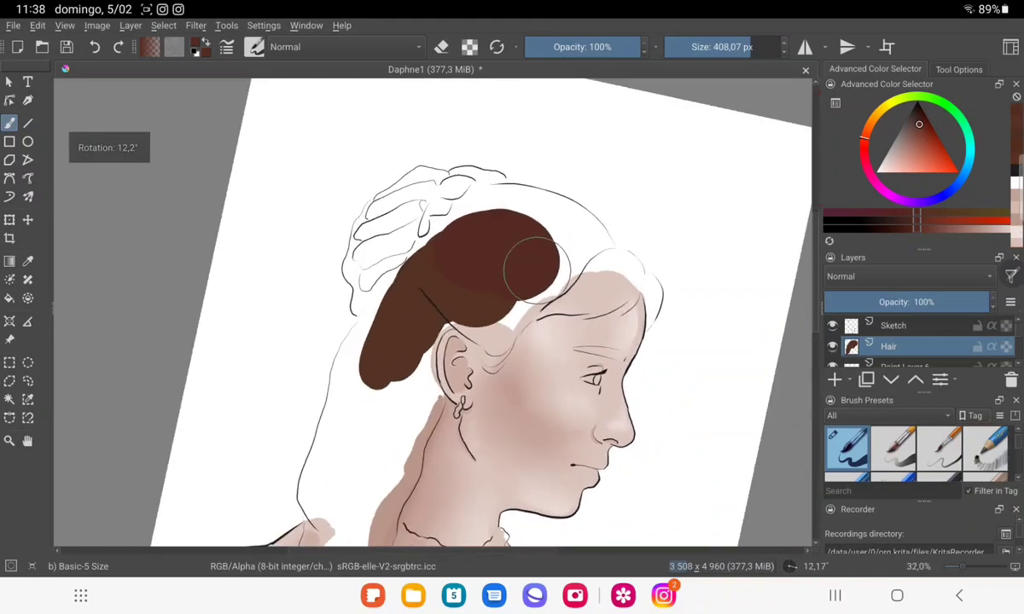
# Undo the last hair stroke and paint a brown bump at the hair's upper right.
pyautogui.hotkey('ctrl', 'z')
pyautogui.press('p')
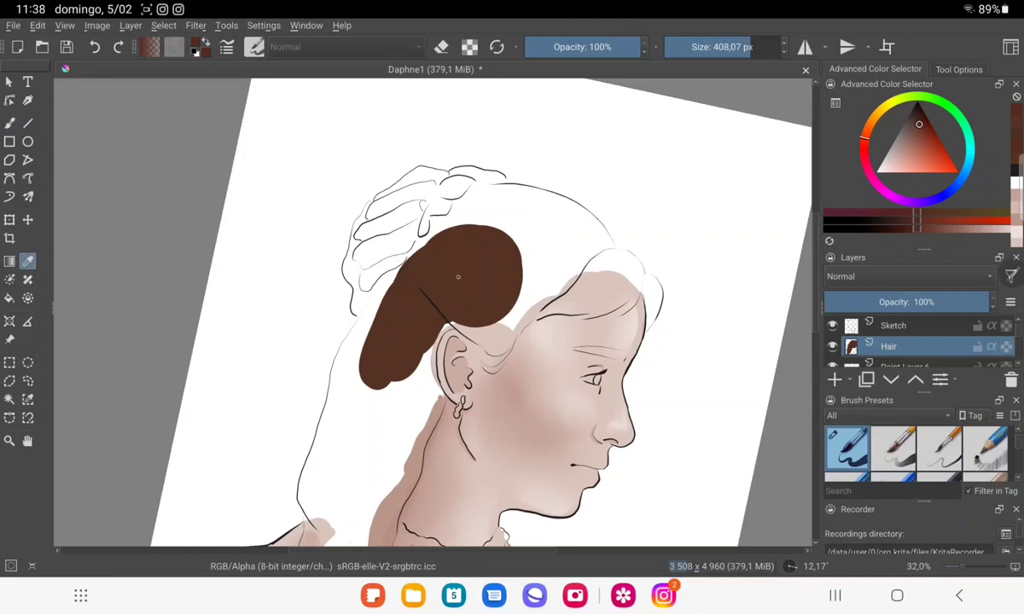
pyautogui.press('b')
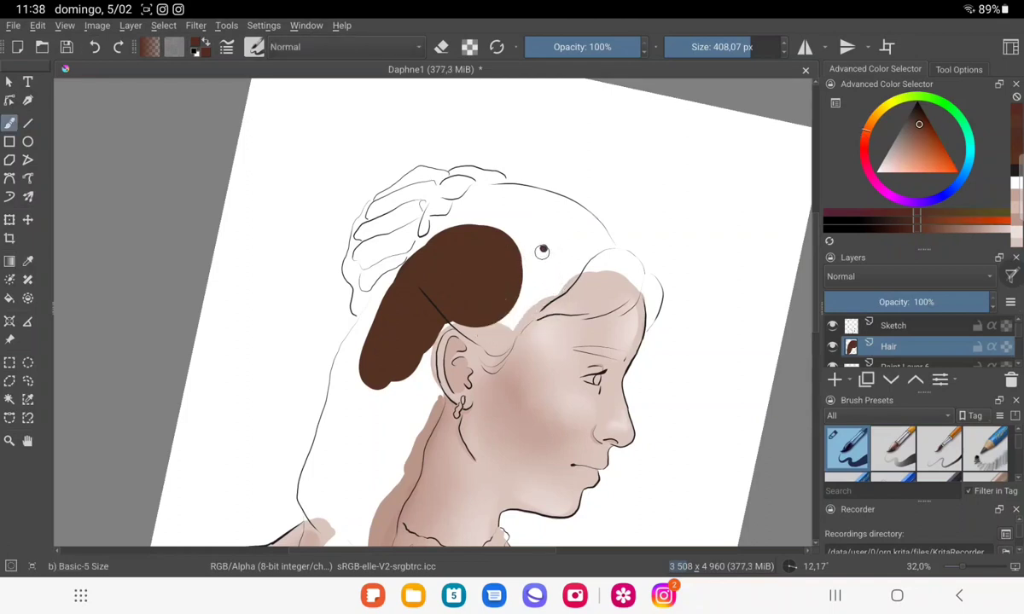
pyautogui.moveTo(541, 252)
pyautogui.mouseDown()
pyautogui.moveTo(512, 256)
pyautogui.moveTo(554, 262)
pyautogui.moveTo(457, 304)
pyautogui.moveTo(537, 303)
pyautogui.mouseUp()
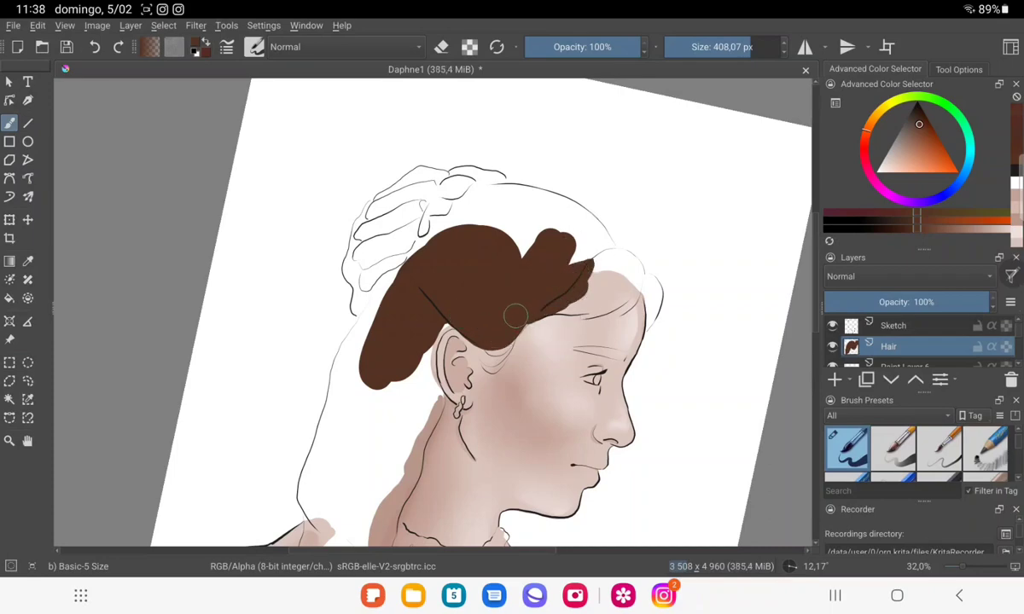
# Paint brown hair over the crown and down along the forehead outline to the hairline.
pyautogui.moveTo(529, 308)
pyautogui.mouseDown()
pyautogui.moveTo(431, 327)
pyautogui.moveTo(442, 416)
pyautogui.moveTo(434, 448)
pyautogui.mouseUp()
pyautogui.click(474, 224)
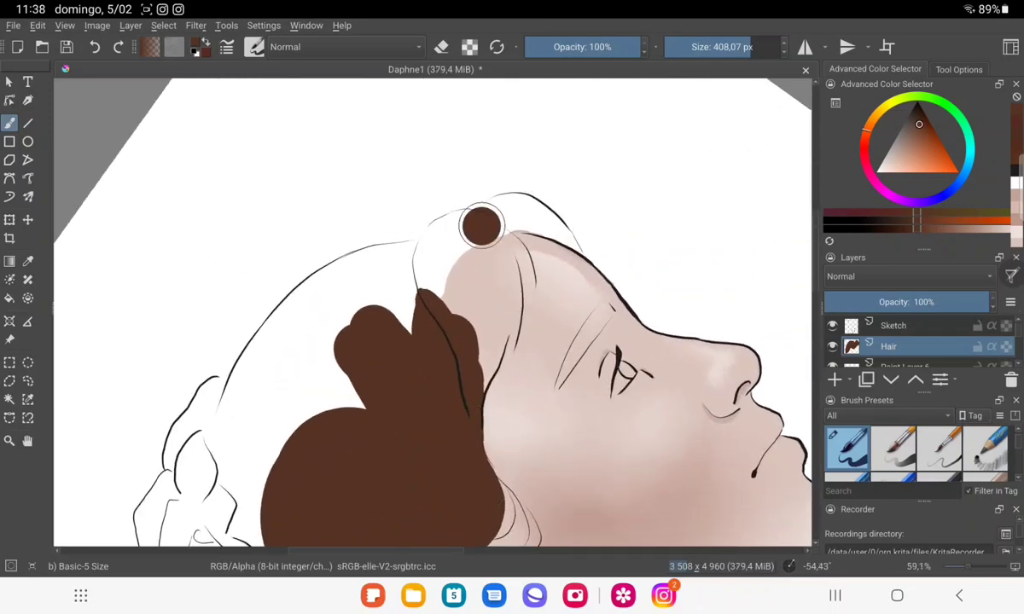
pyautogui.moveTo(465, 223)
pyautogui.mouseDown()
pyautogui.moveTo(430, 298)
pyautogui.moveTo(436, 256)
pyautogui.moveTo(493, 265)
pyautogui.moveTo(482, 290)
pyautogui.moveTo(464, 259)
pyautogui.mouseUp()
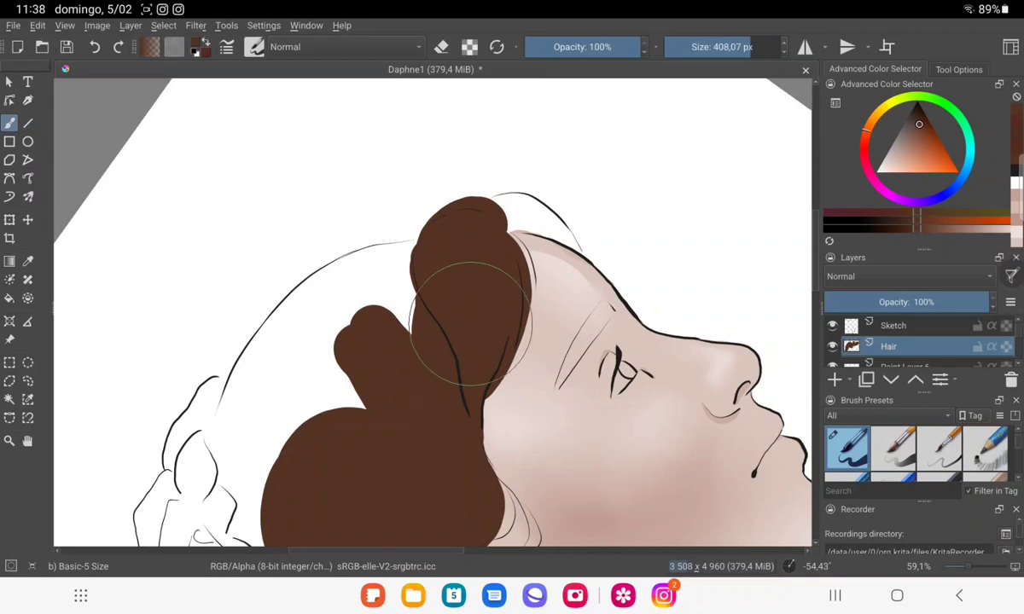
pyautogui.moveTo(478, 213)
pyautogui.mouseDown()
pyautogui.moveTo(502, 209)
pyautogui.moveTo(481, 189)
pyautogui.moveTo(523, 213)
pyautogui.mouseUp()
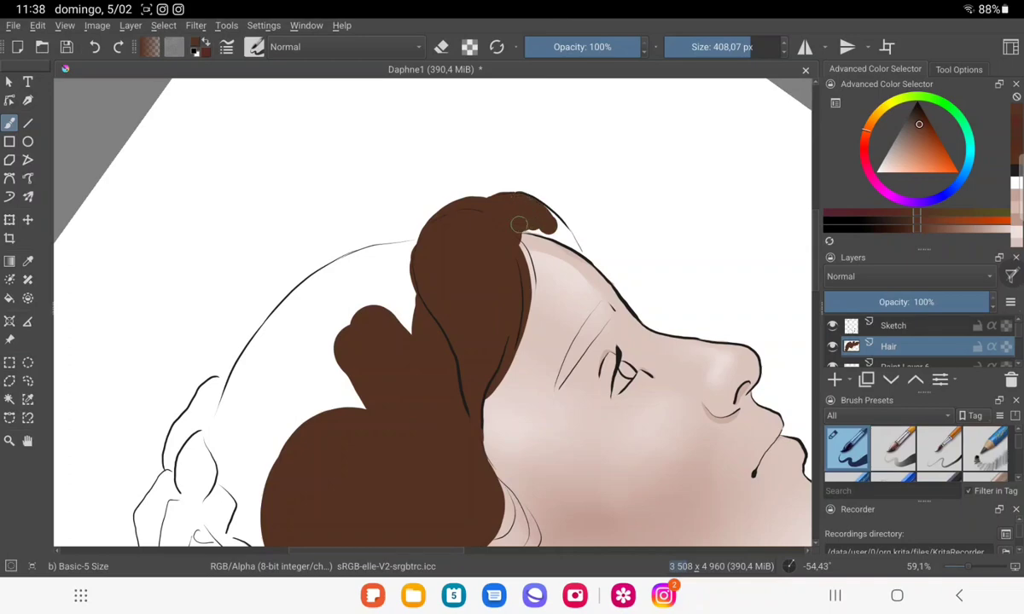
pyautogui.scroll(2, 529, 226)
pyautogui.scroll(2, 529, 226)
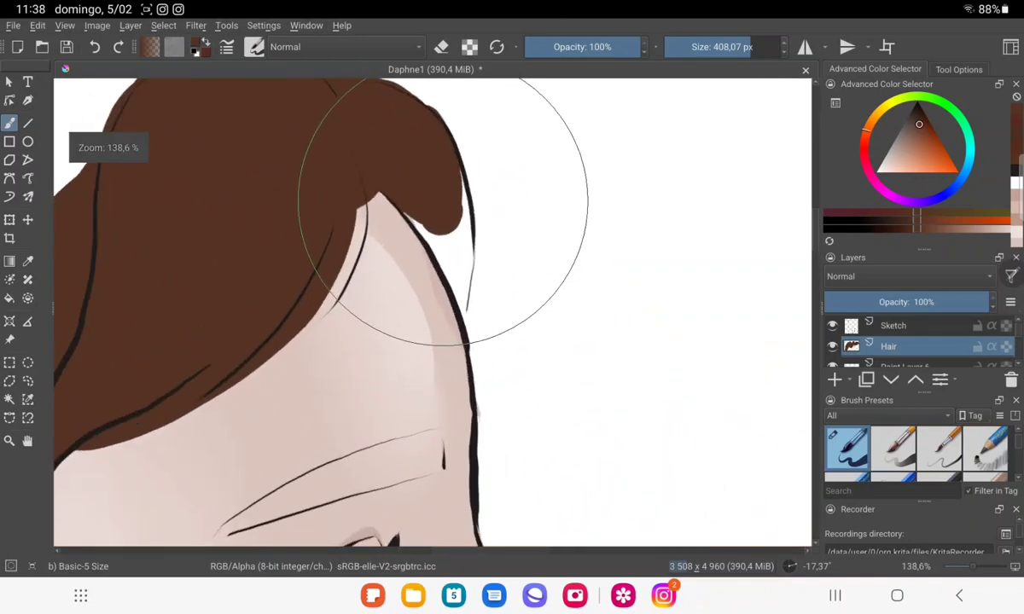
pyautogui.scroll(1, 529, 226)
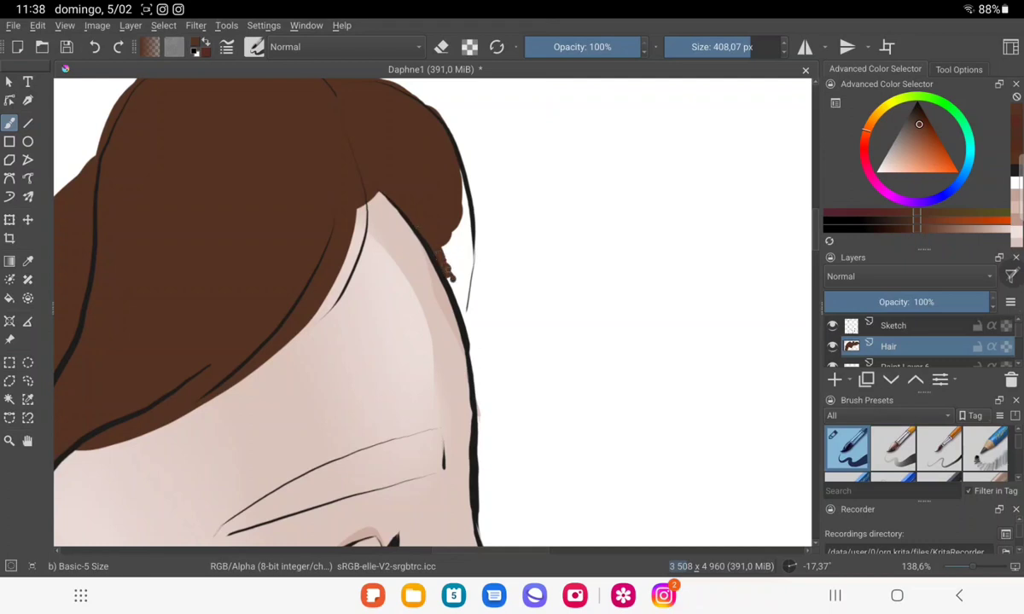
pyautogui.moveTo(448, 267)
pyautogui.mouseDown()
pyautogui.moveTo(456, 281)
pyautogui.moveTo(452, 256)
pyautogui.moveTo(460, 290)
pyautogui.mouseUp()
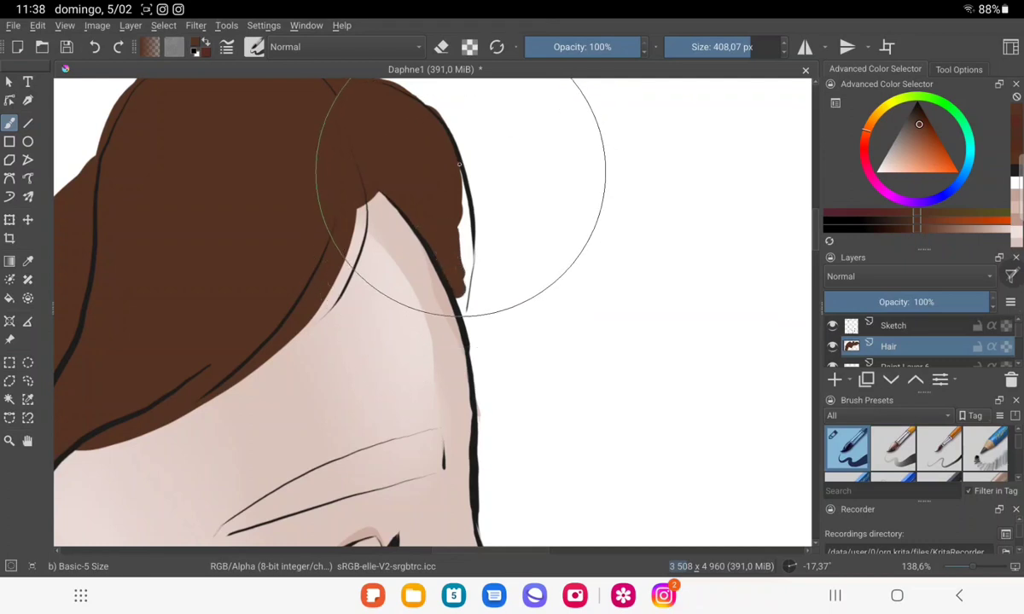
pyautogui.moveTo(456, 188); pyautogui.dragTo(461, 316)
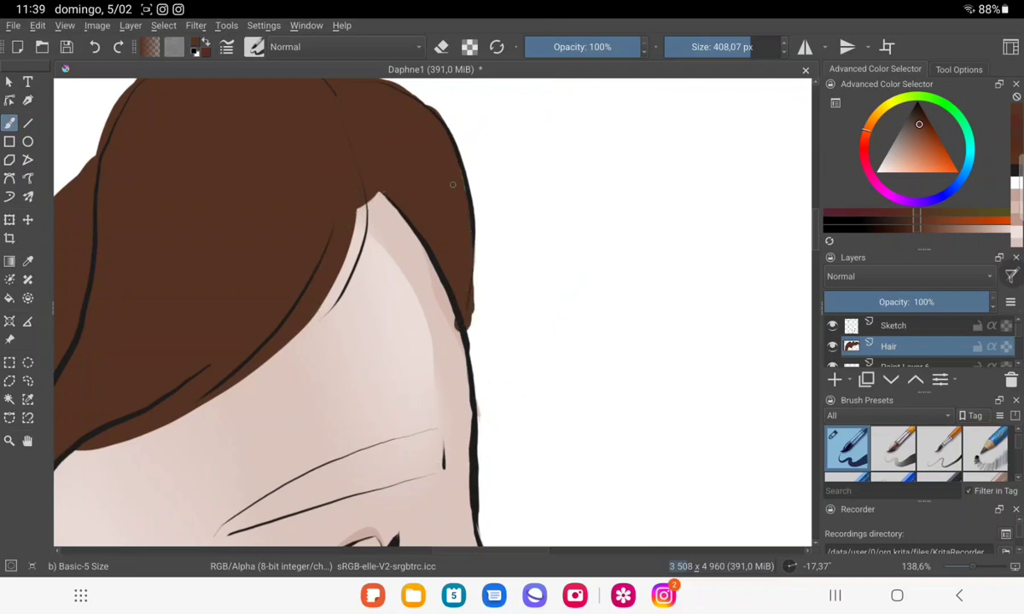
# Switch the brush to eraser mode and rotate the canvas upright to view the whole head.
pyautogui.press('e')
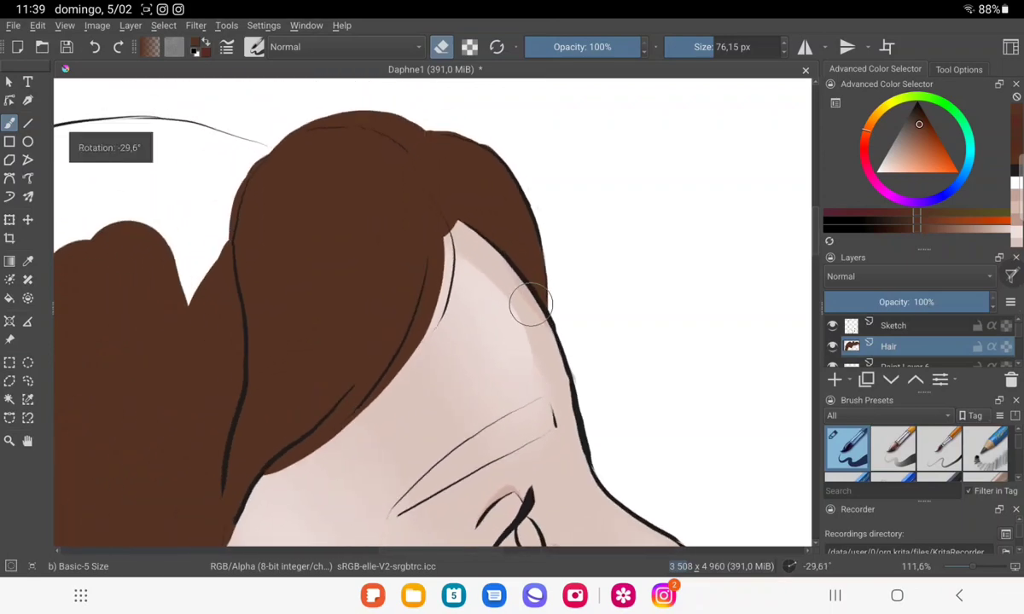
pyautogui.click(341, 46)
pyautogui.click(284, 152)
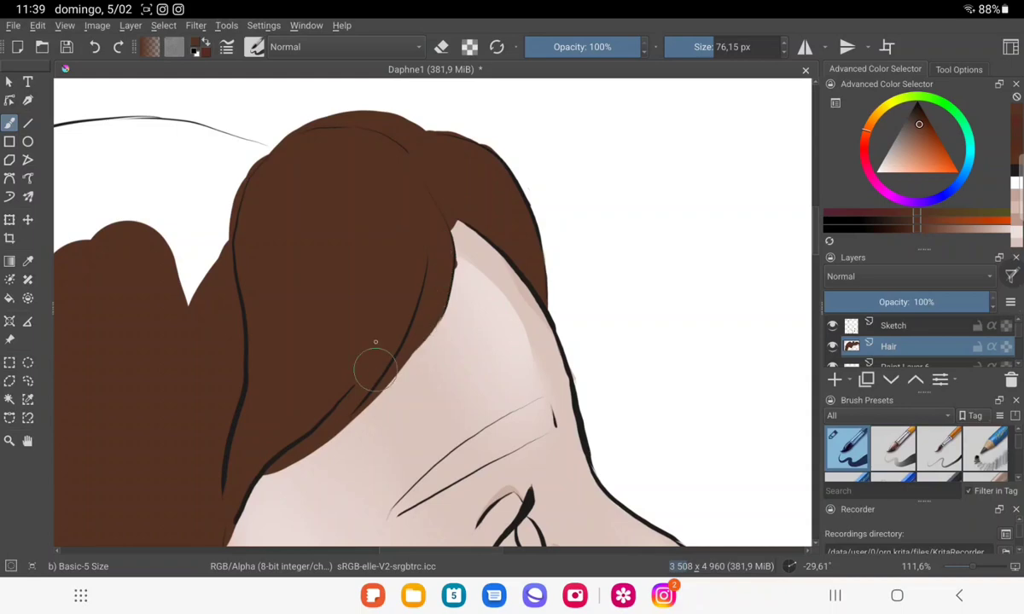
pyautogui.click(441, 46)
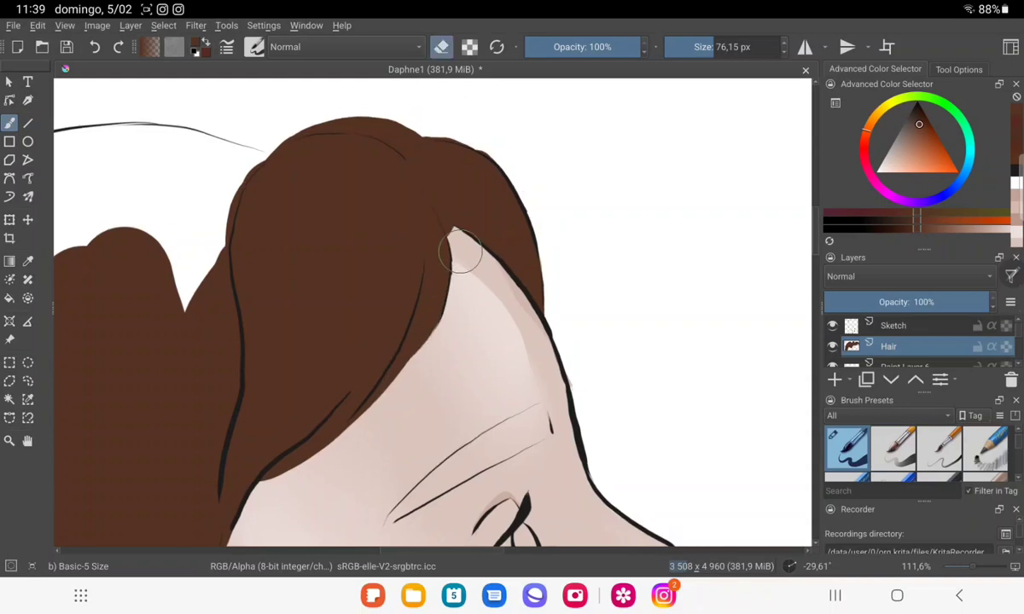
pyautogui.scroll(-5, 457, 265)
pyautogui.moveTo(550, 275)
pyautogui.mouseDown()
pyautogui.moveTo(532, 189)
pyautogui.moveTo(555, 178)
pyautogui.mouseUp()
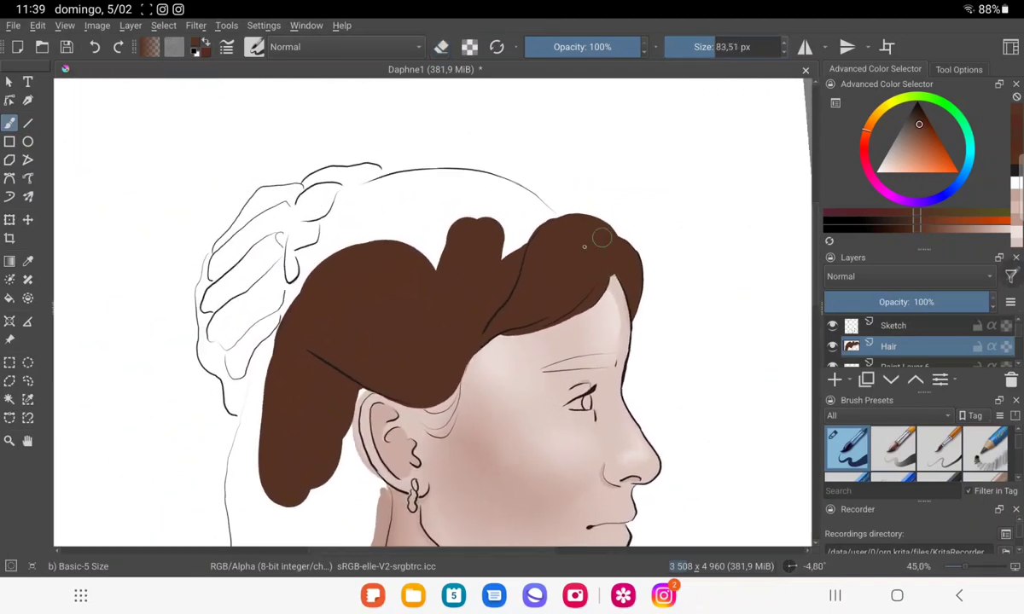
# Paint brown over the top strand, top-left bump and tuft of the updo with the 326 px brush.
pyautogui.moveTo(544, 219); pyautogui.dragTo(453, 183)
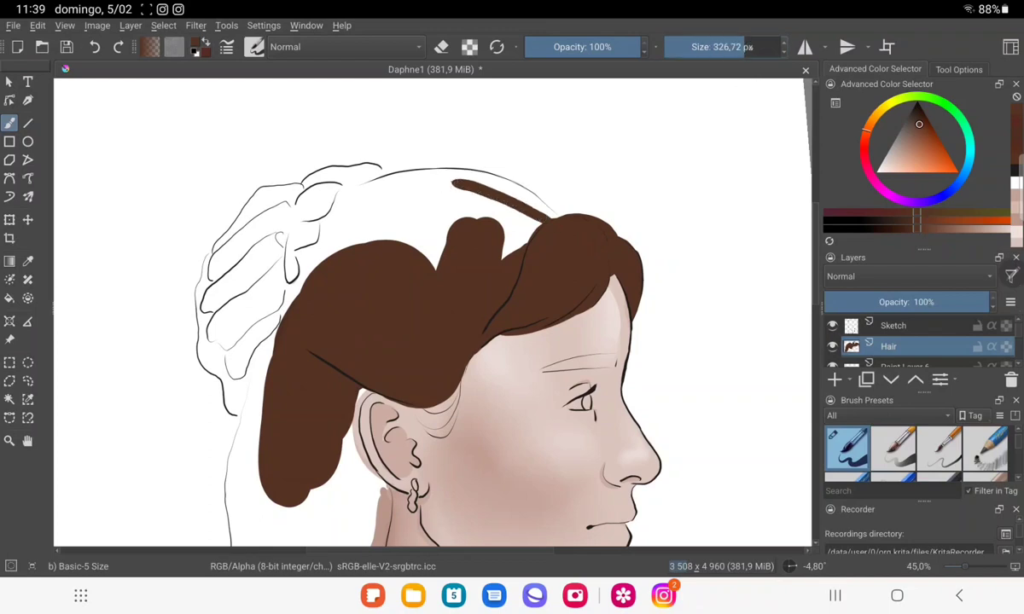
pyautogui.moveTo(539, 218)
pyautogui.mouseDown()
pyautogui.moveTo(461, 186)
pyautogui.moveTo(510, 229)
pyautogui.moveTo(414, 228)
pyautogui.moveTo(296, 326)
pyautogui.moveTo(350, 286)
pyautogui.moveTo(320, 200)
pyautogui.moveTo(287, 196)
pyautogui.moveTo(290, 181)
pyautogui.moveTo(334, 190)
pyautogui.moveTo(290, 198)
pyautogui.moveTo(307, 209)
pyautogui.moveTo(291, 250)
pyautogui.mouseUp()
pyautogui.moveTo(308, 207)
pyautogui.mouseDown()
pyautogui.moveTo(311, 187)
pyautogui.moveTo(332, 174)
pyautogui.mouseUp()
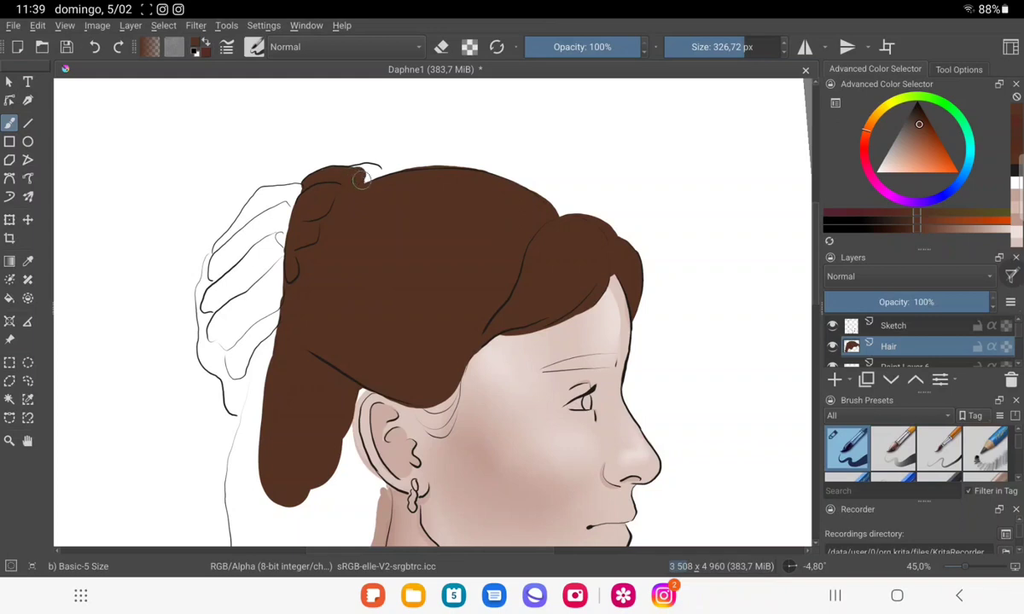
pyautogui.moveTo(361, 177); pyautogui.dragTo(353, 175)
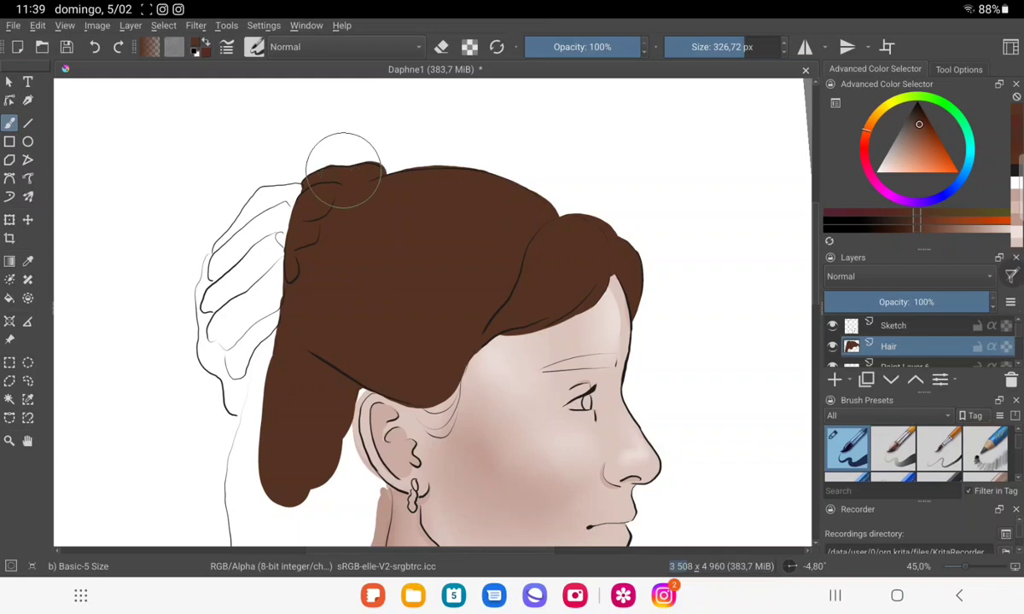
# Fill the sketched bun at the back with brown, erasing stray paint and repainting gaps on its left edge.
pyautogui.moveTo(221, 269); pyautogui.dragTo(220, 267)
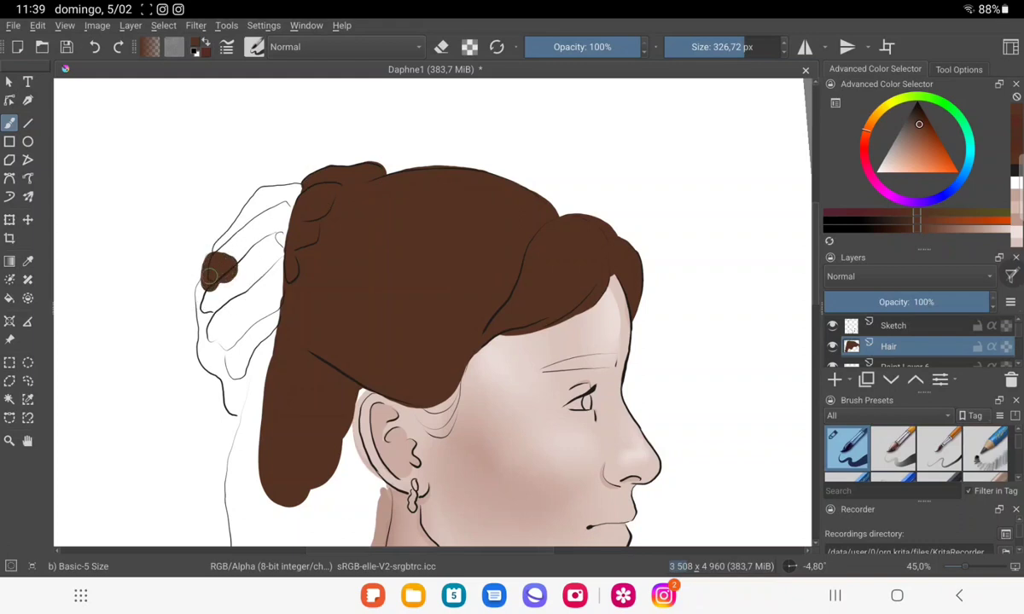
pyautogui.moveTo(210, 274)
pyautogui.mouseDown()
pyautogui.moveTo(197, 333)
pyautogui.moveTo(209, 350)
pyautogui.moveTo(229, 307)
pyautogui.moveTo(232, 326)
pyautogui.moveTo(282, 222)
pyautogui.moveTo(248, 247)
pyautogui.moveTo(247, 290)
pyautogui.moveTo(273, 338)
pyautogui.moveTo(235, 384)
pyautogui.moveTo(258, 406)
pyautogui.mouseUp()
pyautogui.press('e')
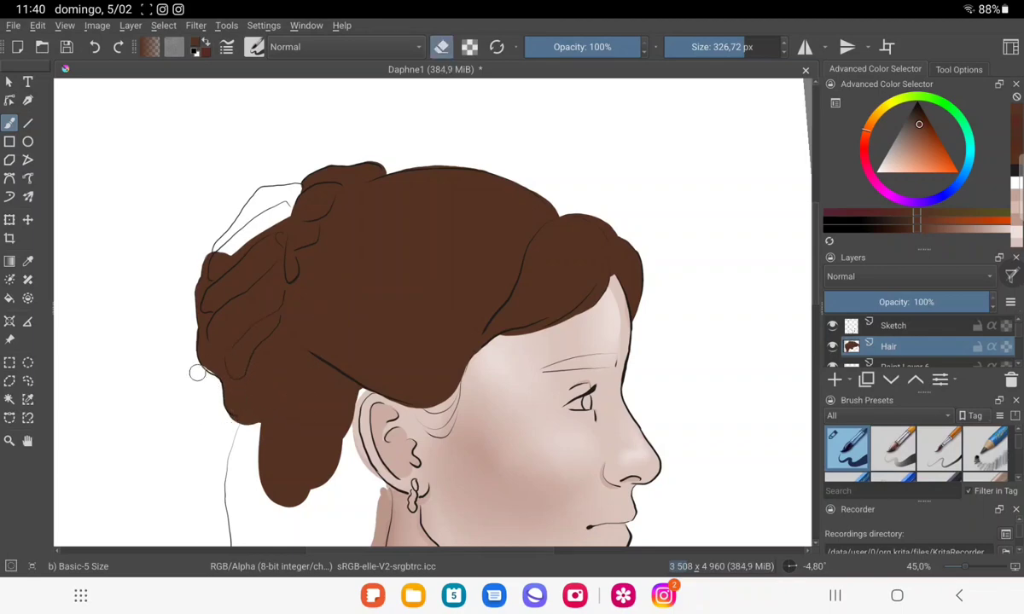
pyautogui.moveTo(197, 372); pyautogui.dragTo(202, 361)
pyautogui.press('e')
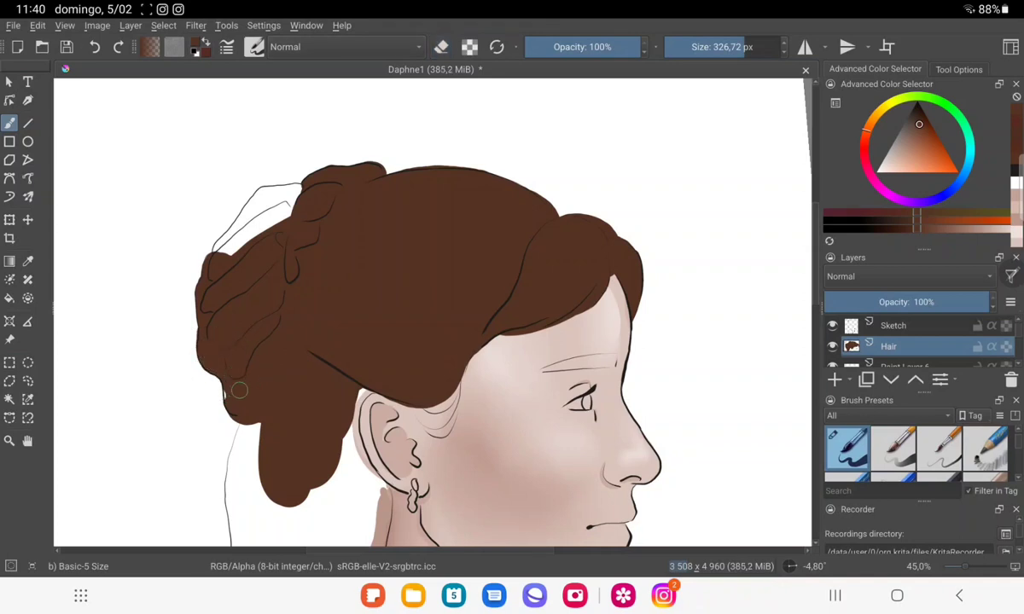
pyautogui.moveTo(233, 397); pyautogui.dragTo(240, 365)
# Paint over the light streaks and left-edge patch of the bun in solid brown.
pyautogui.scroll(-2, 259, 324)
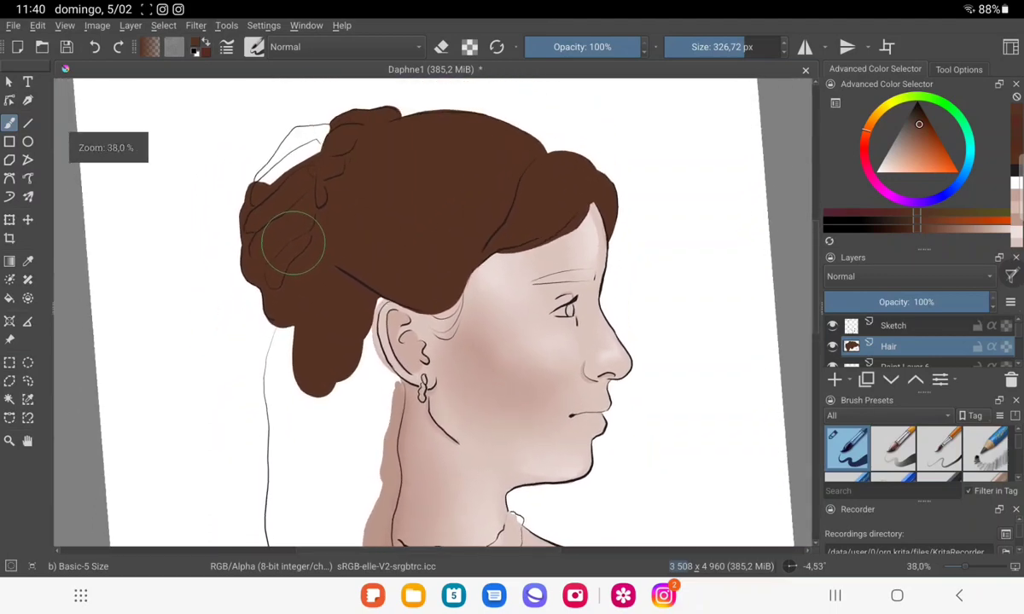
pyautogui.moveTo(293, 243); pyautogui.dragTo(270, 241)
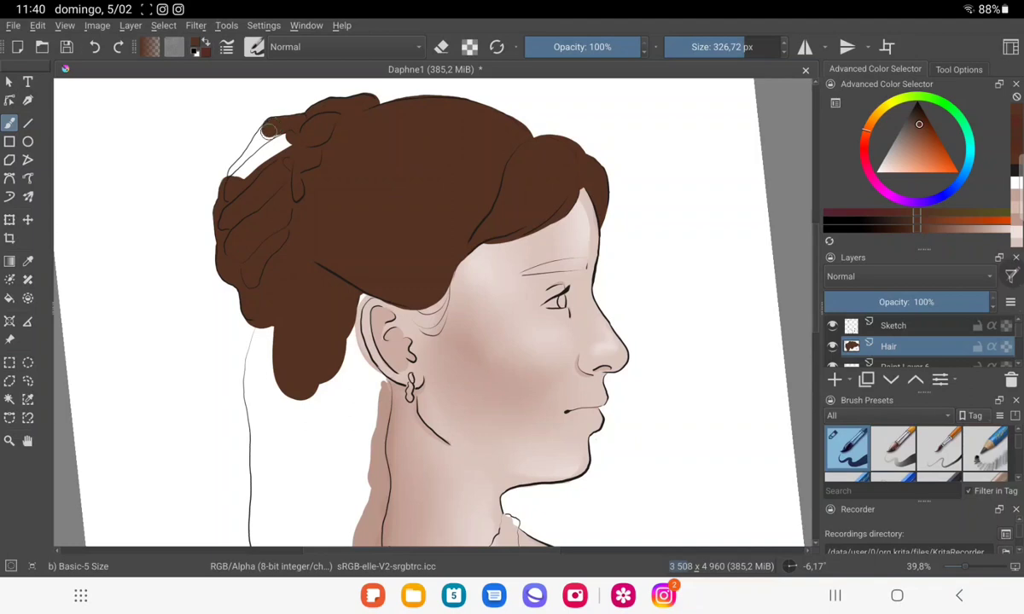
pyautogui.moveTo(274, 125)
pyautogui.mouseDown()
pyautogui.moveTo(248, 161)
pyautogui.moveTo(273, 140)
pyautogui.mouseUp()
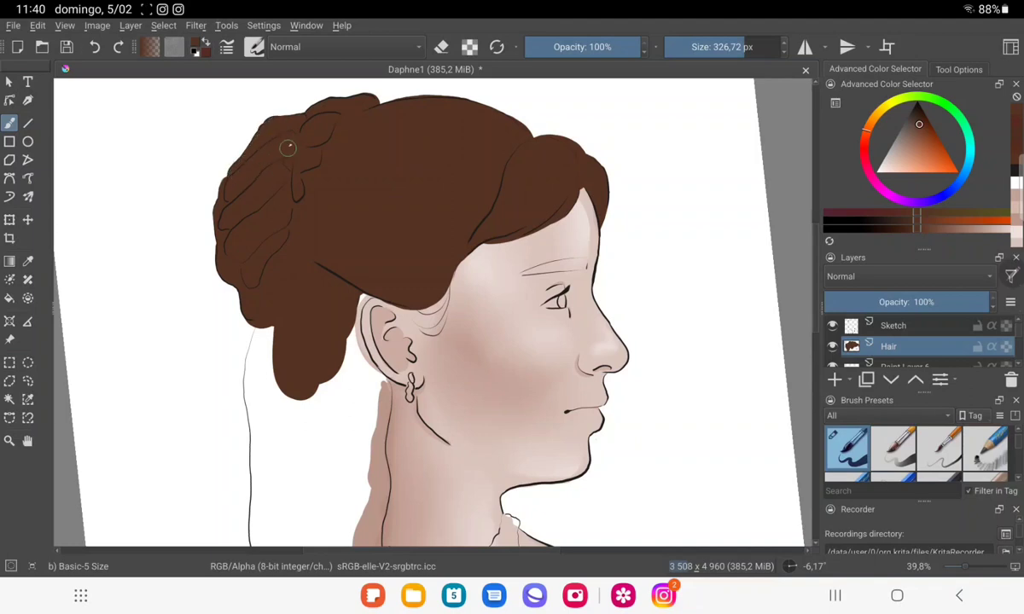
pyautogui.press('e')
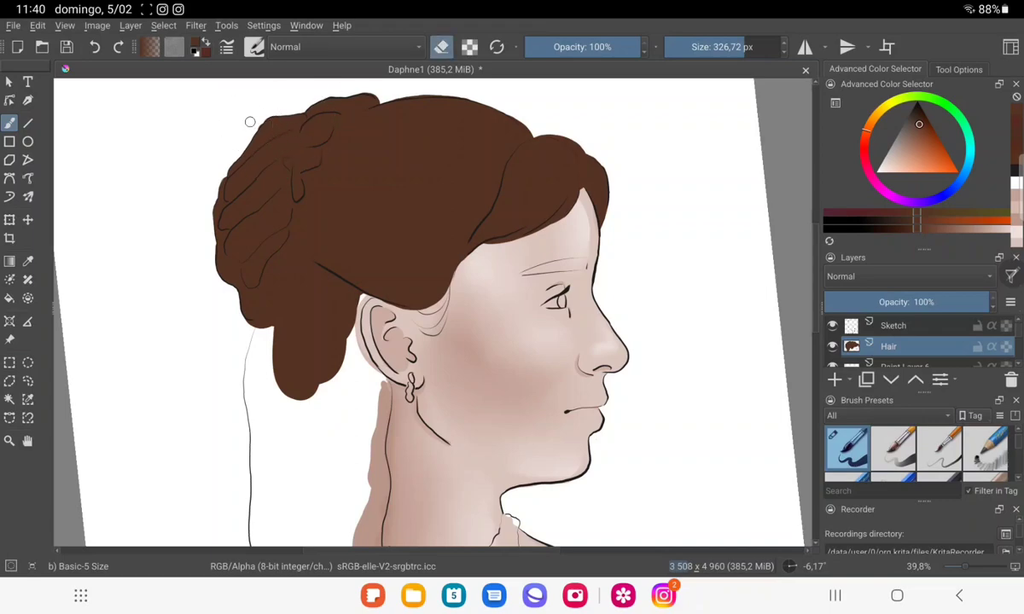
pyautogui.press('e')
pyautogui.moveTo(263, 115); pyautogui.dragTo(277, 123)
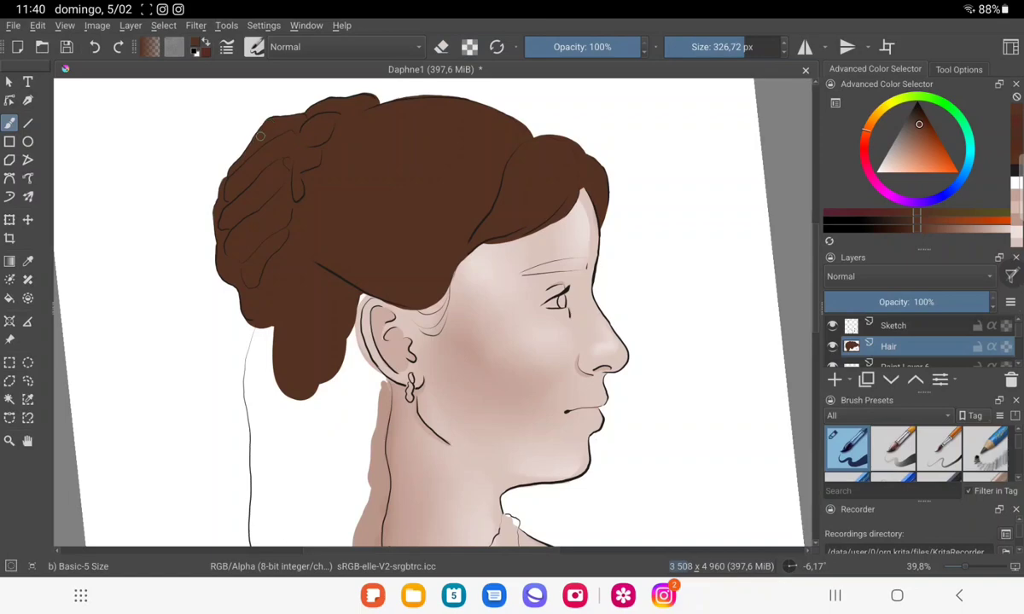
pyautogui.scroll(-3, 271, 128)
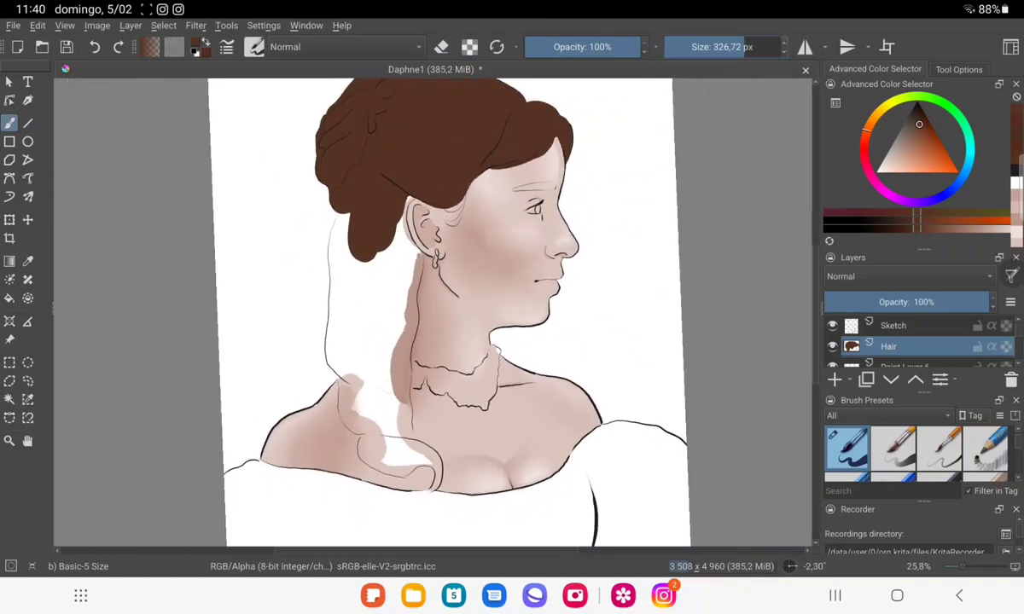
# Extend the brown hair down behind the ear, trimming its edge next to the ear.
pyautogui.moveTo(349, 239)
pyautogui.mouseDown()
pyautogui.moveTo(368, 276)
pyautogui.moveTo(340, 224)
pyautogui.moveTo(323, 271)
pyautogui.moveTo(337, 332)
pyautogui.moveTo(363, 195)
pyautogui.moveTo(394, 191)
pyautogui.mouseUp()
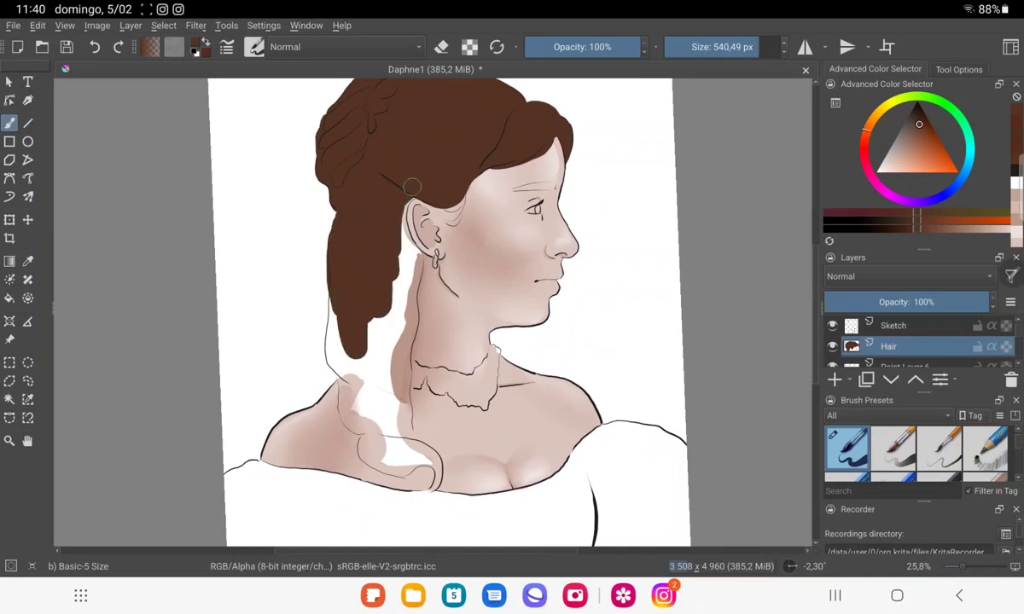
pyautogui.scroll(5, 412, 189)
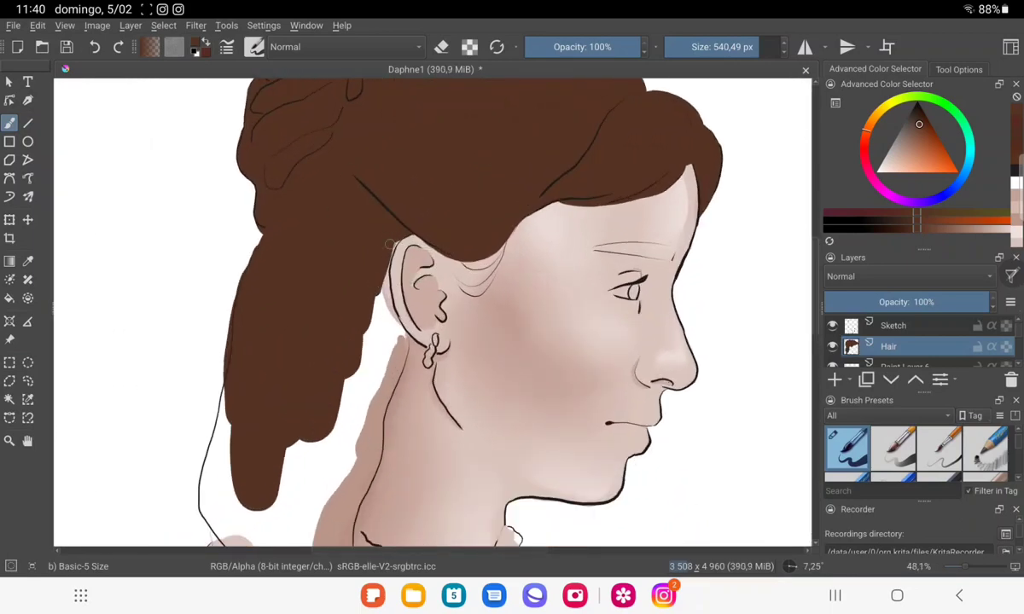
pyautogui.moveTo(380, 267); pyautogui.dragTo(375, 333)
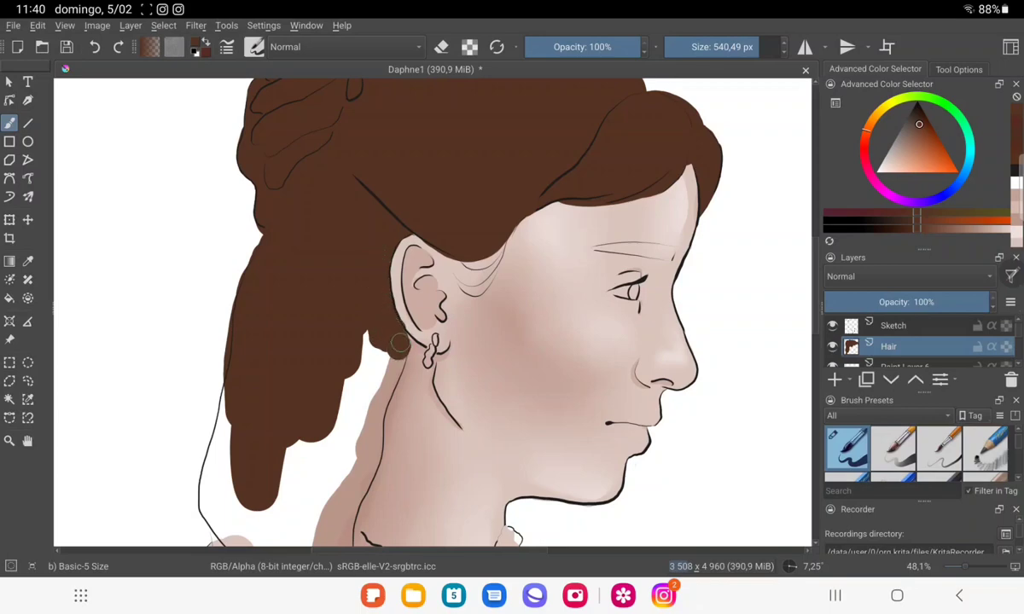
pyautogui.press('e')
pyautogui.moveTo(408, 290); pyautogui.dragTo(400, 320)
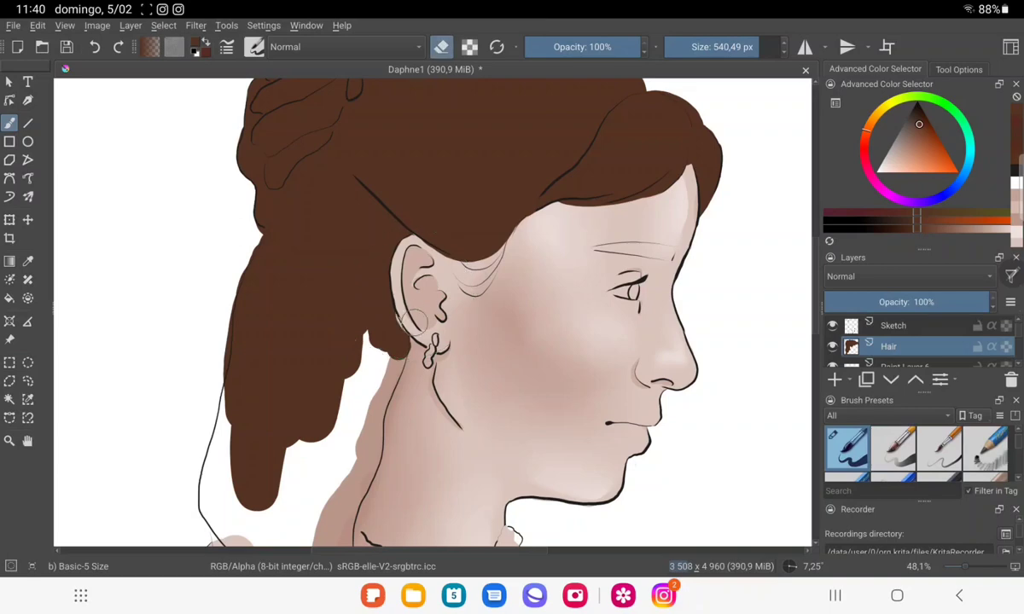
pyautogui.press('e')
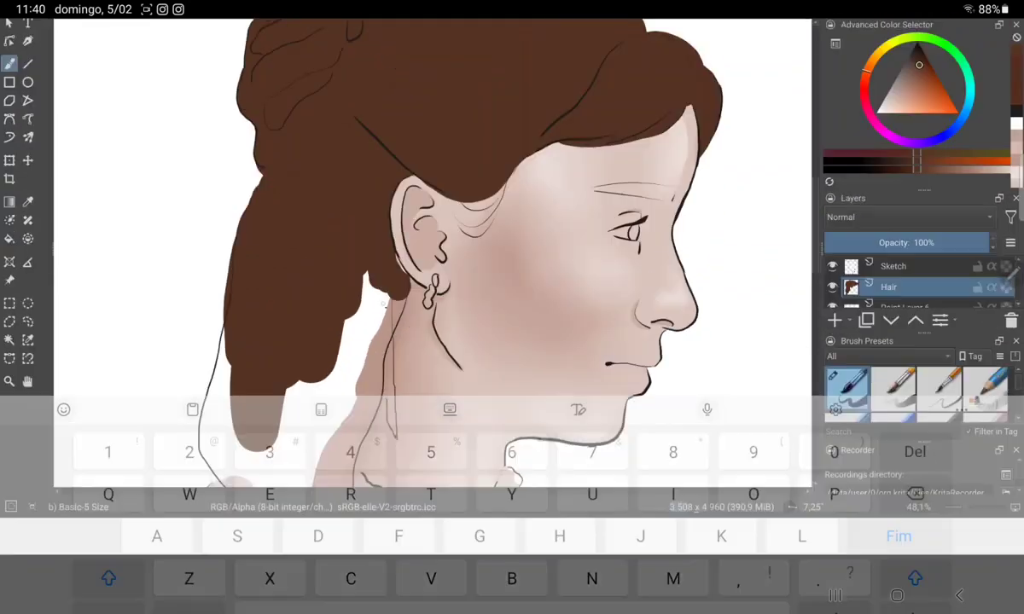
# Paint dark strands hanging below the ear with a 128 px brush, then return to about 356 px.
pyautogui.moveTo(386, 359); pyautogui.dragTo(395, 495)
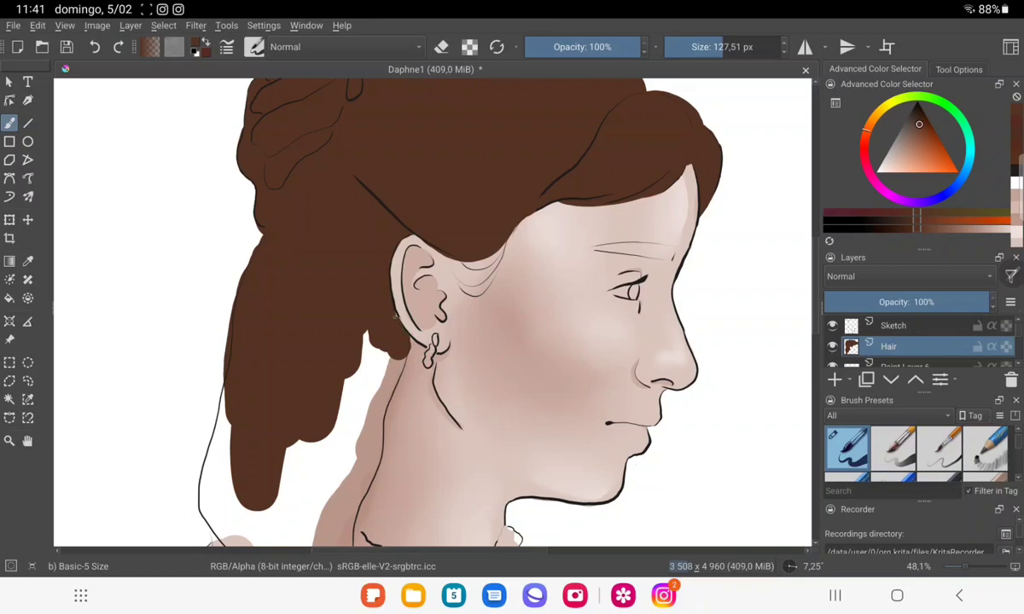
pyautogui.moveTo(367, 309); pyautogui.dragTo(341, 408)
pyautogui.moveTo(359, 329); pyautogui.dragTo(377, 392)
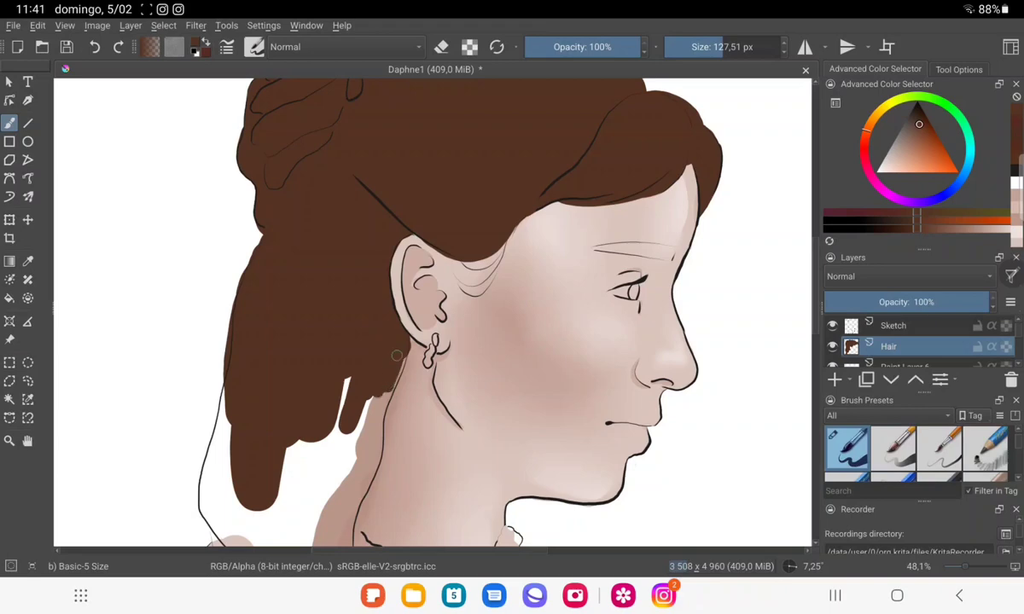
pyautogui.moveTo(372, 375); pyautogui.dragTo(351, 440)
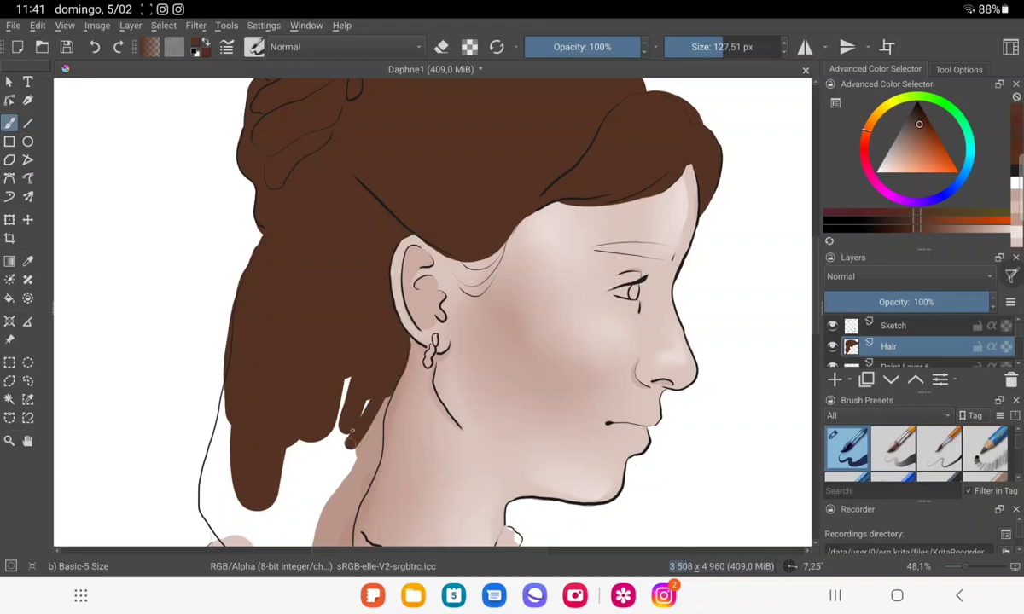
pyautogui.moveTo(720, 46); pyautogui.dragTo(742, 46)
# Paint the brown lock further down beside the neck toward the shoulder.
pyautogui.scroll(3, 409, 299)
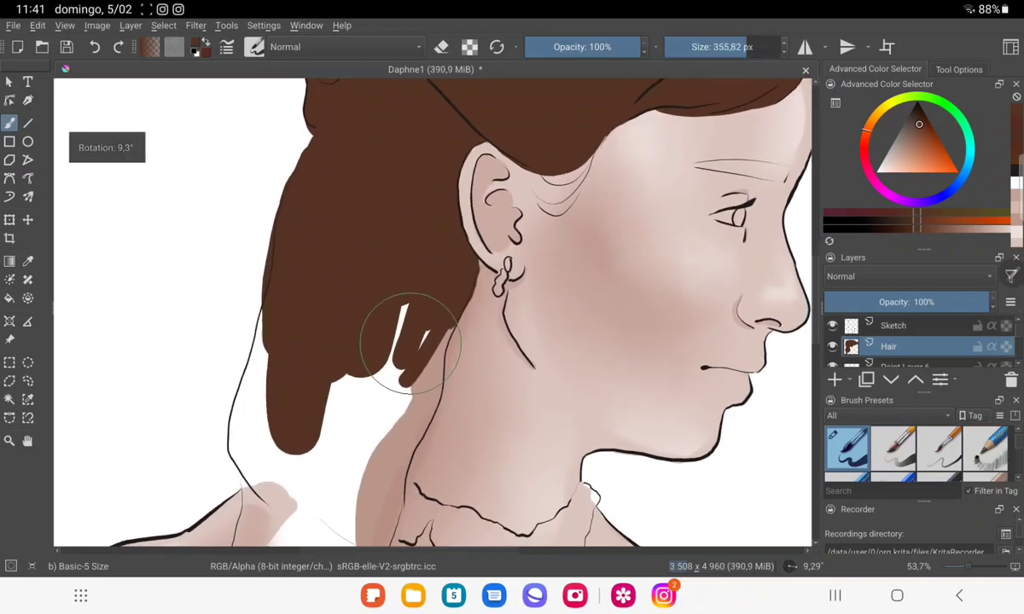
pyautogui.scroll(-1, 410, 272)
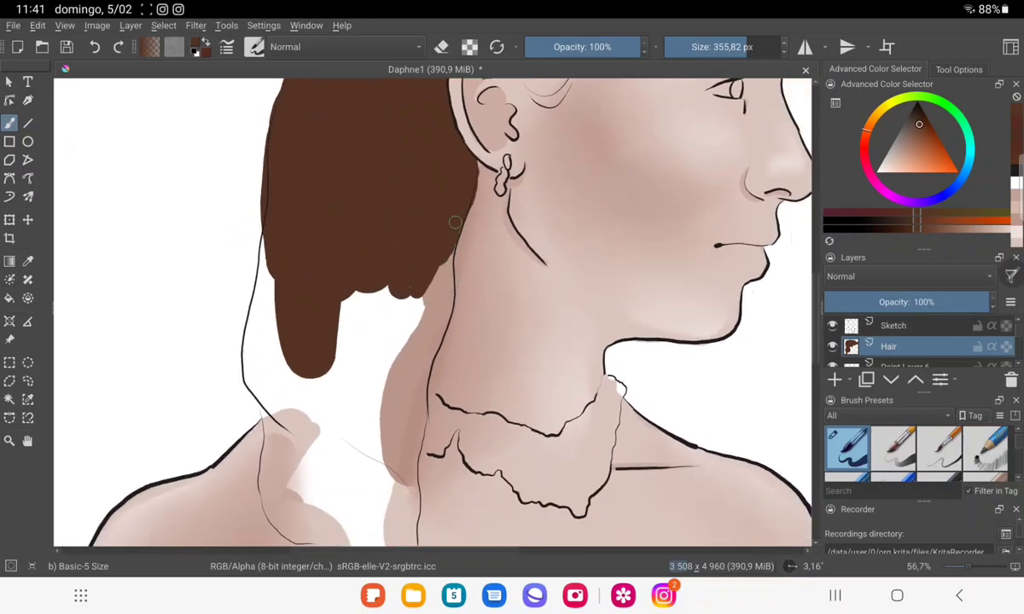
pyautogui.moveTo(455, 222)
pyautogui.mouseDown()
pyautogui.moveTo(422, 328)
pyautogui.moveTo(438, 265)
pyautogui.moveTo(401, 342)
pyautogui.moveTo(429, 324)
pyautogui.moveTo(406, 307)
pyautogui.moveTo(380, 453)
pyautogui.moveTo(376, 290)
pyautogui.moveTo(362, 344)
pyautogui.moveTo(366, 320)
pyautogui.moveTo(290, 373)
pyautogui.moveTo(268, 235)
pyautogui.moveTo(256, 256)
pyautogui.moveTo(271, 245)
pyautogui.moveTo(256, 331)
pyautogui.moveTo(315, 428)
pyautogui.moveTo(384, 434)
pyautogui.moveTo(395, 393)
pyautogui.moveTo(383, 343)
pyautogui.moveTo(410, 437)
pyautogui.mouseUp()
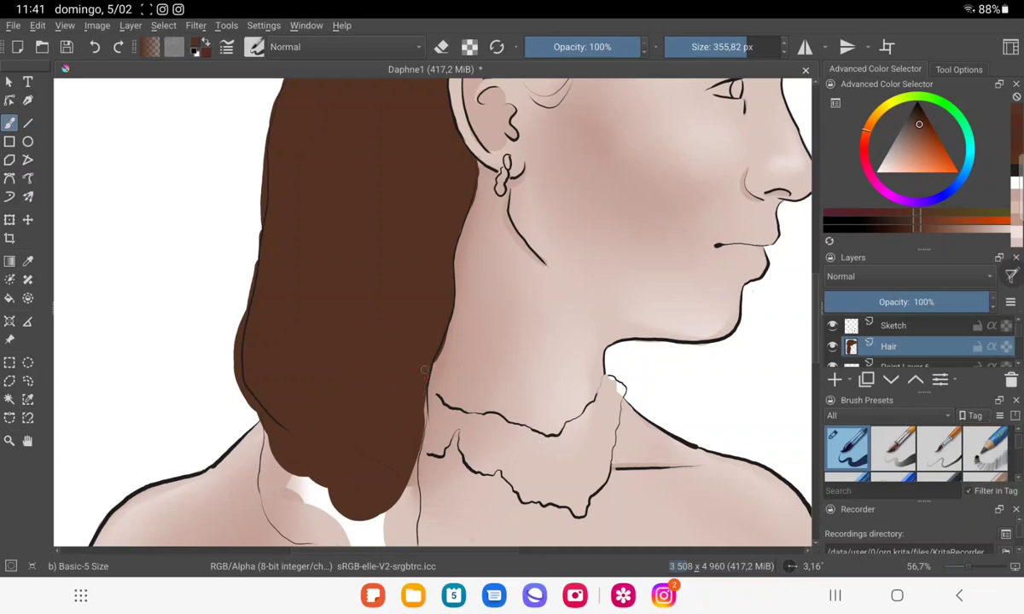
# Erase the lock's left edge back to the outline down toward the shoulder.
pyautogui.press('e')
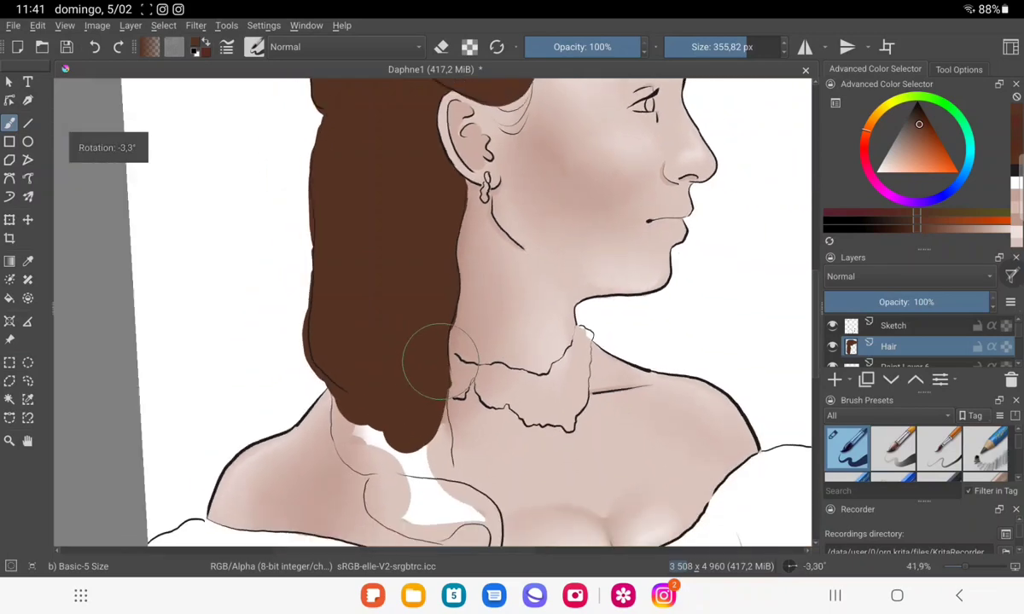
pyautogui.scroll(-3, 426, 384)
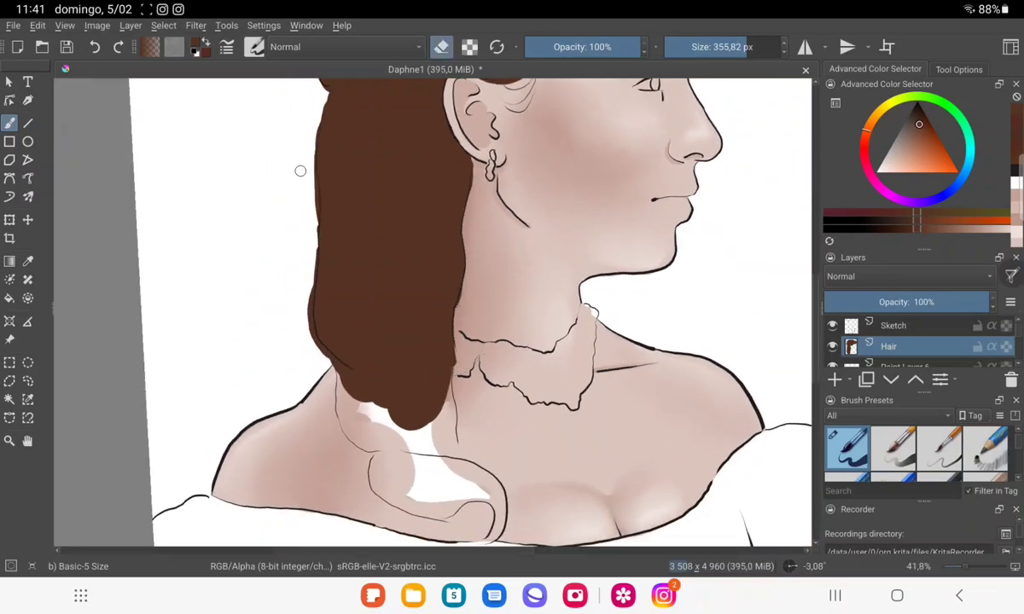
pyautogui.moveTo(301, 149); pyautogui.dragTo(310, 257)
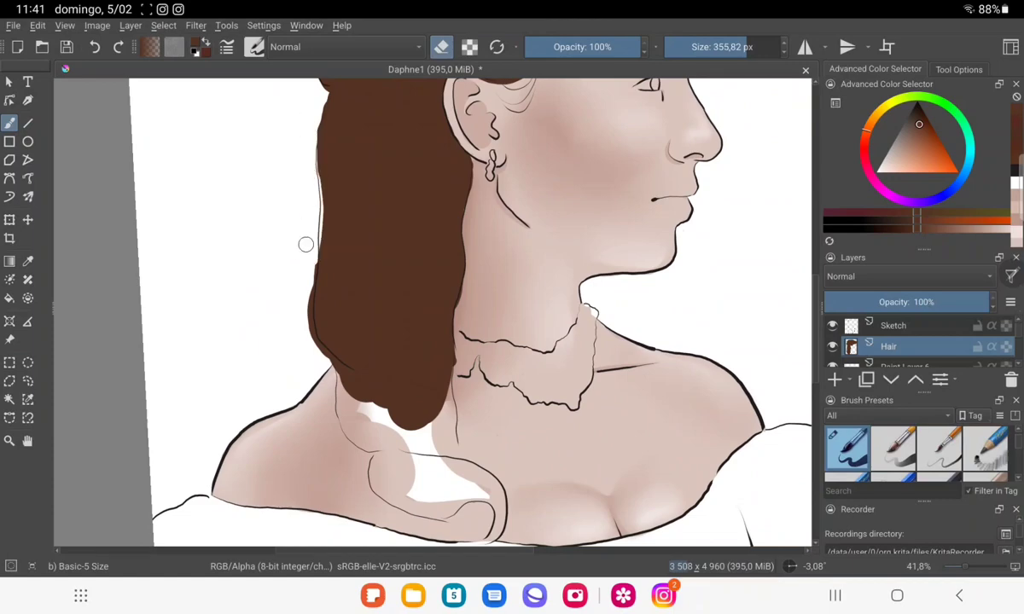
pyautogui.moveTo(310, 239)
pyautogui.mouseDown()
pyautogui.moveTo(303, 263)
pyautogui.moveTo(329, 390)
pyautogui.moveTo(339, 379)
pyautogui.mouseUp()
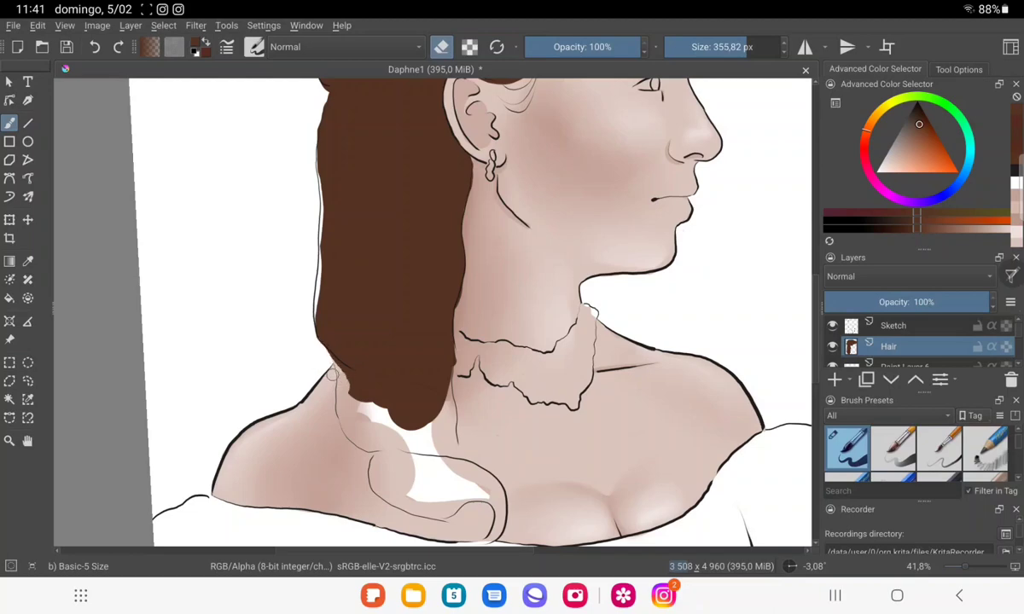
pyautogui.click(441, 46)
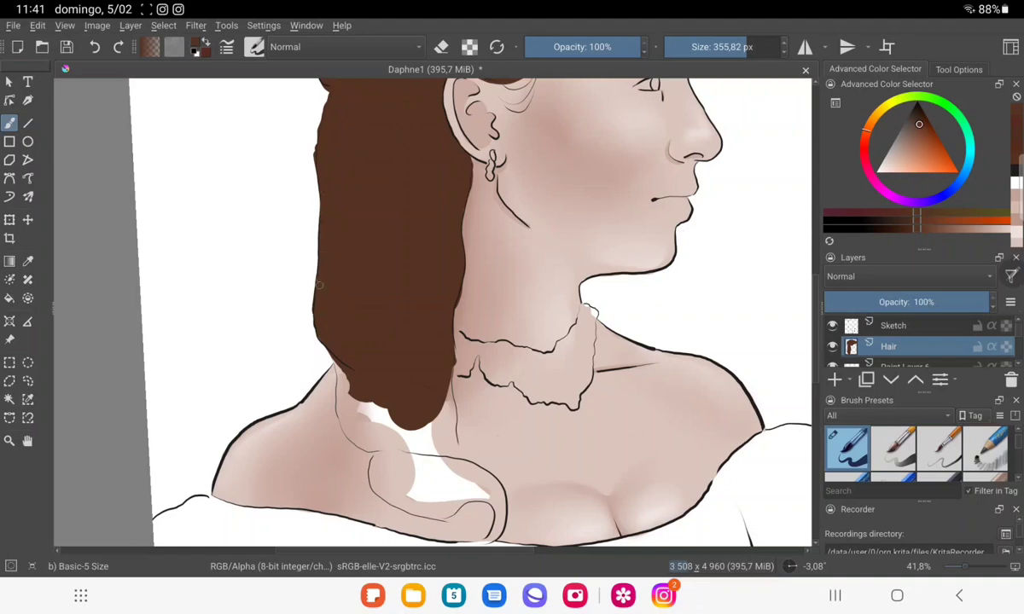
pyautogui.press('e')
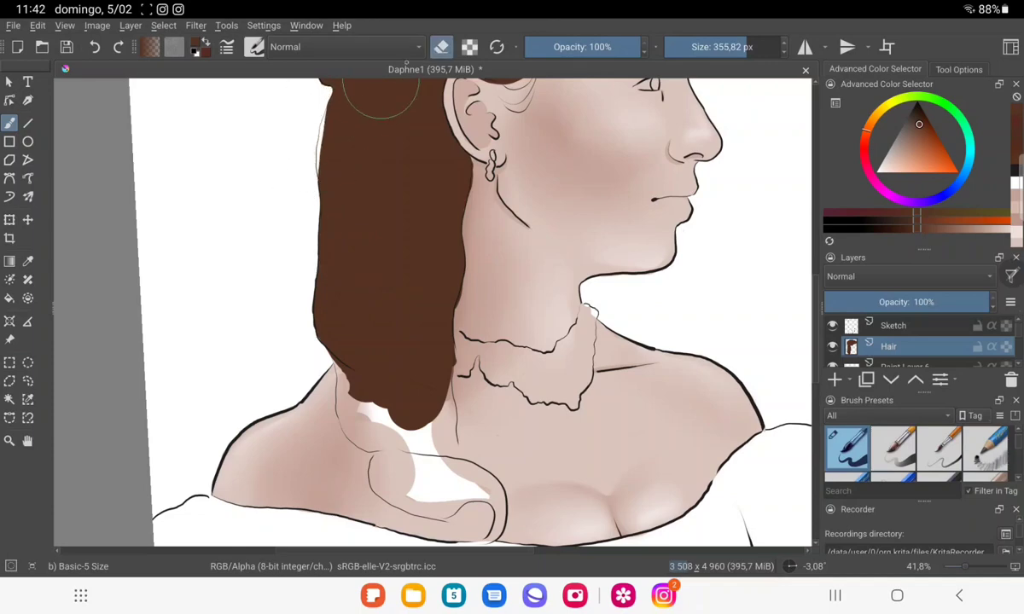
pyautogui.press('e')
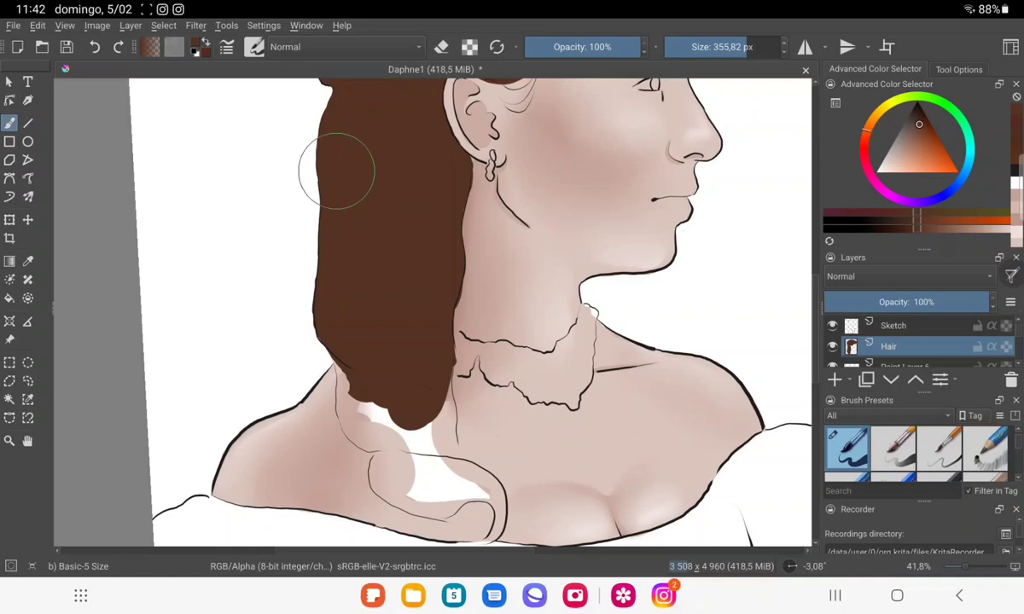
pyautogui.scroll(2, 331, 170)
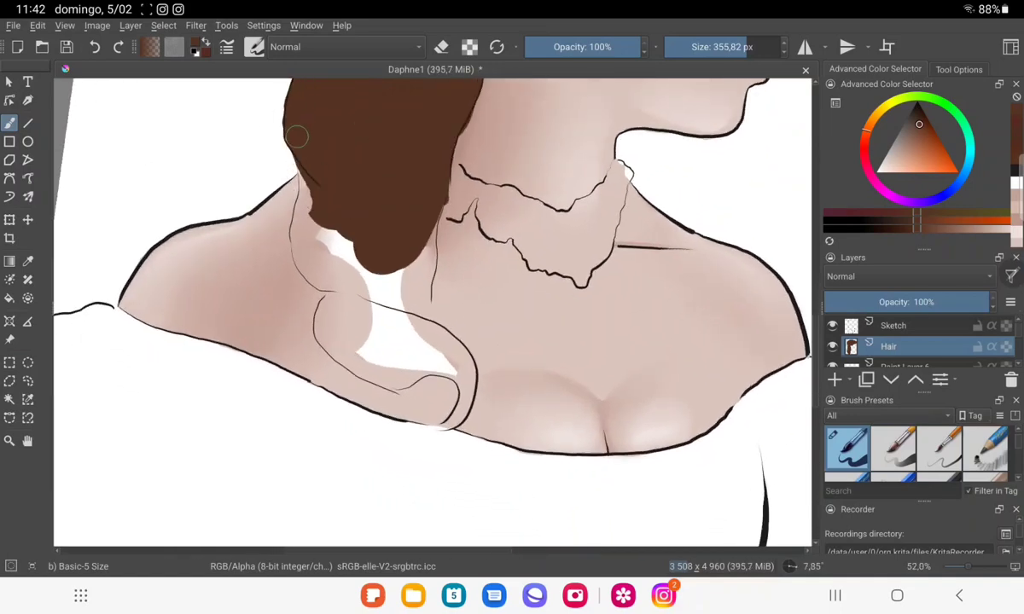
# Paint the lock down into a curl with lobes near the collar, cleaning its left edge.
pyautogui.moveTo(295, 141)
pyautogui.mouseDown()
pyautogui.moveTo(331, 237)
pyautogui.moveTo(377, 263)
pyautogui.moveTo(416, 185)
pyautogui.moveTo(421, 224)
pyautogui.mouseUp()
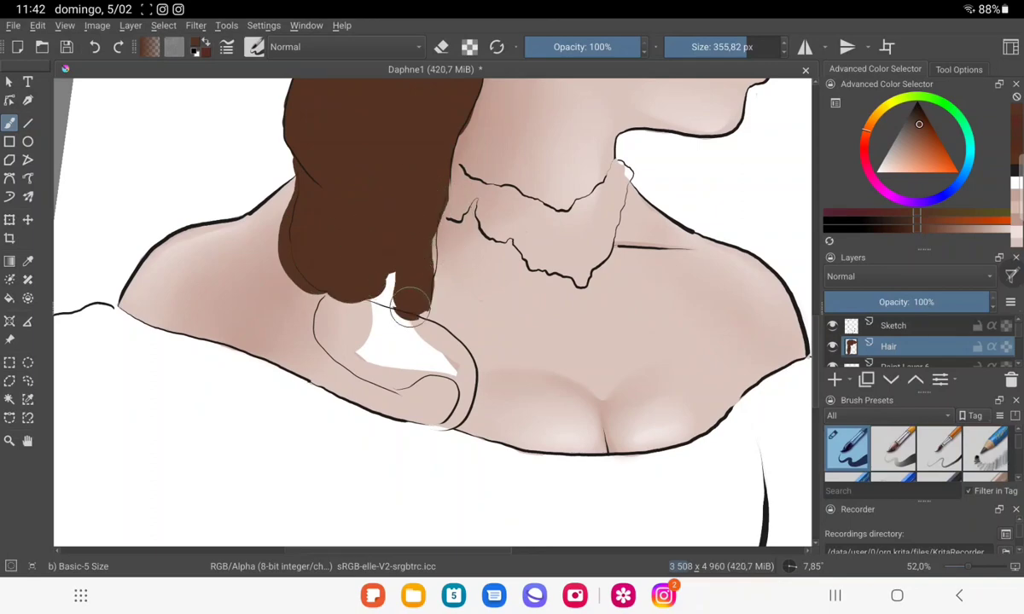
pyautogui.moveTo(414, 270)
pyautogui.mouseDown()
pyautogui.moveTo(379, 311)
pyautogui.moveTo(362, 294)
pyautogui.moveTo(341, 308)
pyautogui.mouseUp()
pyautogui.press('e')
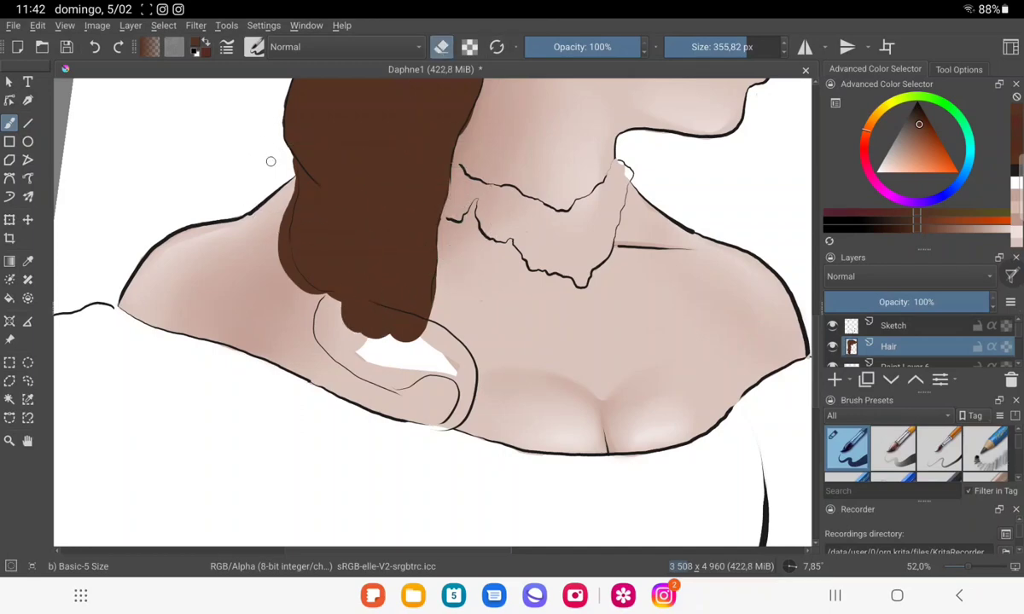
pyautogui.moveTo(283, 165)
pyautogui.mouseDown()
pyautogui.moveTo(267, 198)
pyautogui.moveTo(272, 273)
pyautogui.moveTo(317, 305)
pyautogui.moveTo(297, 217)
pyautogui.mouseUp()
pyautogui.press('e')
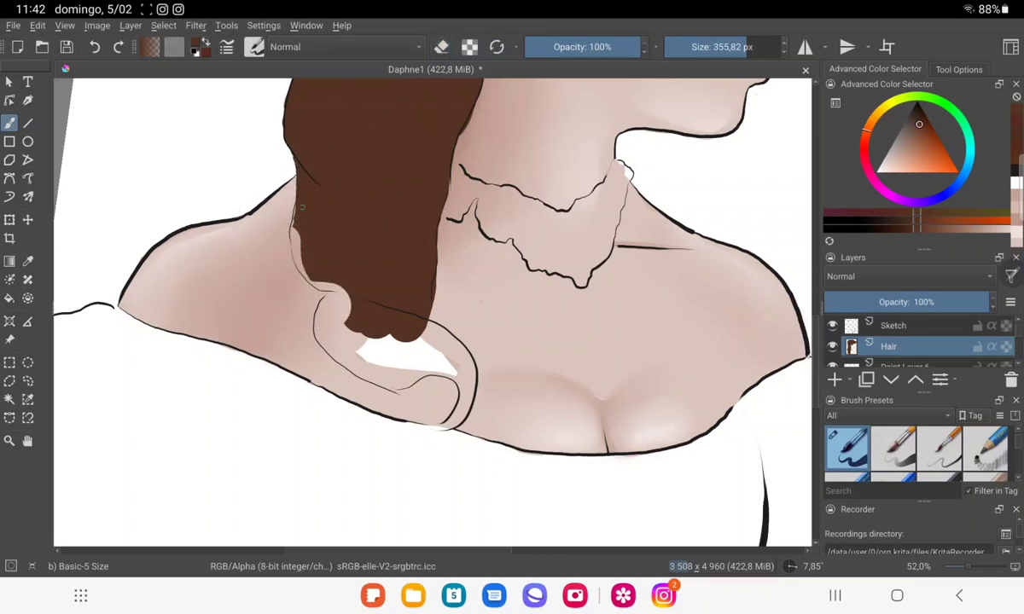
pyautogui.moveTo(302, 208)
pyautogui.mouseDown()
pyautogui.moveTo(277, 241)
pyautogui.moveTo(298, 218)
pyautogui.moveTo(342, 253)
pyautogui.mouseUp()
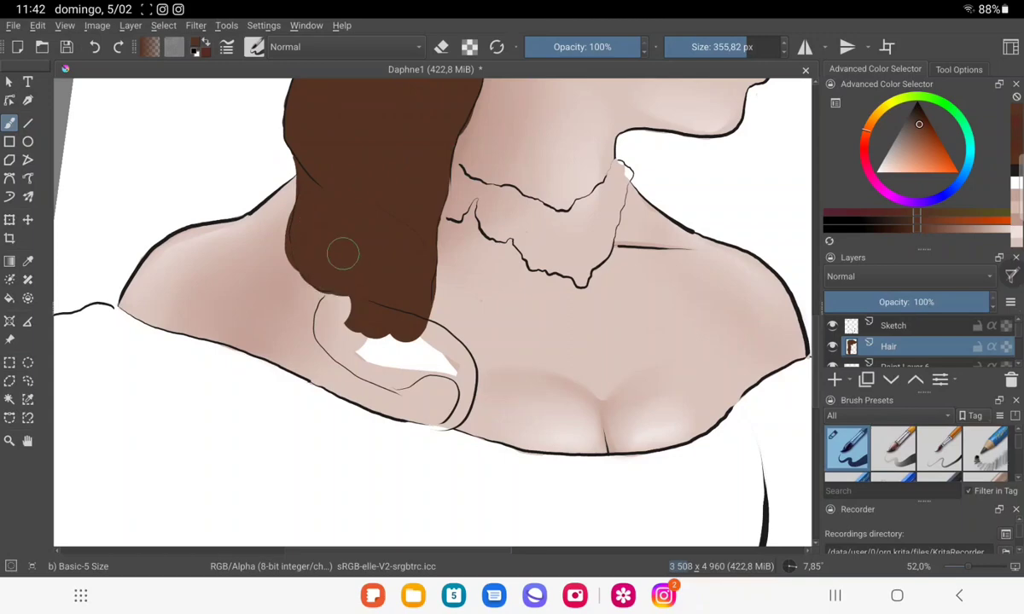
# Zoom in on the lock's tip, erasing its lower-left edge and filling its right edge to the outline.
pyautogui.moveTo(395, 229)
pyautogui.mouseDown()
pyautogui.moveTo(412, 114)
pyautogui.moveTo(441, 51)
pyautogui.moveTo(487, 137)
pyautogui.mouseUp()
pyautogui.moveTo(316, 154)
pyautogui.mouseDown()
pyautogui.moveTo(290, 196)
pyautogui.moveTo(313, 165)
pyautogui.moveTo(306, 178)
pyautogui.moveTo(334, 274)
pyautogui.moveTo(397, 274)
pyautogui.moveTo(353, 270)
pyautogui.moveTo(313, 240)
pyautogui.moveTo(331, 299)
pyautogui.moveTo(320, 283)
pyautogui.moveTo(412, 317)
pyautogui.mouseUp()
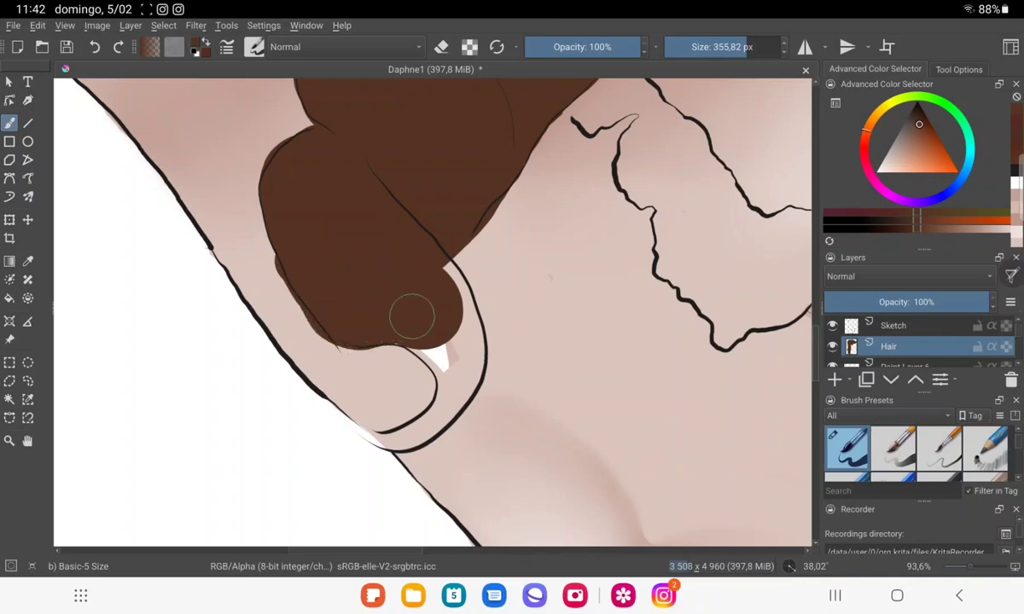
pyautogui.click(441, 46)
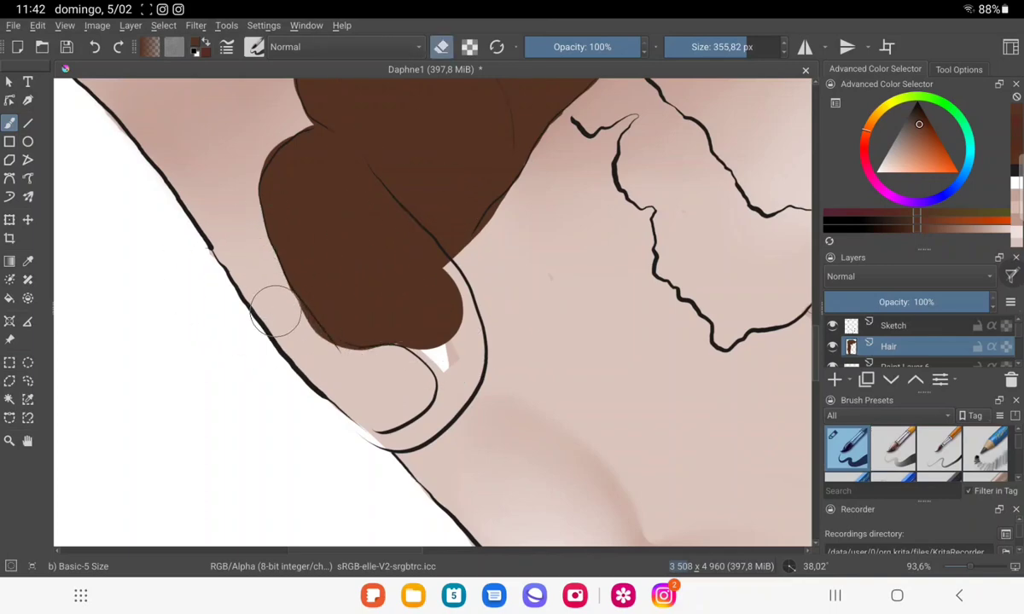
pyautogui.moveTo(275, 314)
pyautogui.mouseDown()
pyautogui.moveTo(324, 361)
pyautogui.moveTo(285, 326)
pyautogui.moveTo(273, 297)
pyautogui.moveTo(301, 325)
pyautogui.moveTo(294, 305)
pyautogui.mouseUp()
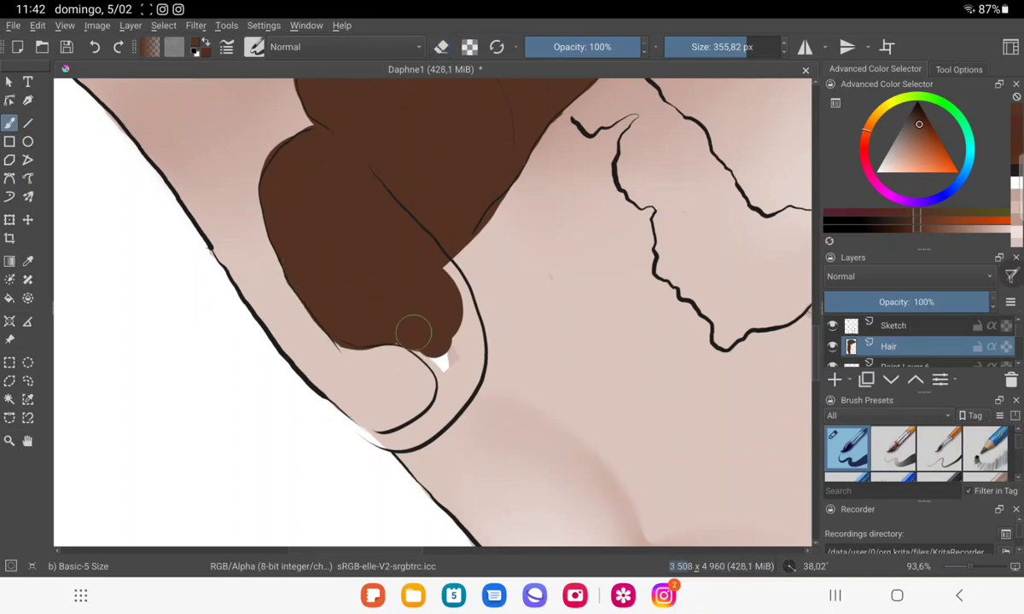
pyautogui.moveTo(441, 326)
pyautogui.mouseDown()
pyautogui.moveTo(435, 271)
pyautogui.moveTo(464, 324)
pyautogui.moveTo(452, 350)
pyautogui.moveTo(429, 336)
pyautogui.moveTo(441, 361)
pyautogui.mouseUp()
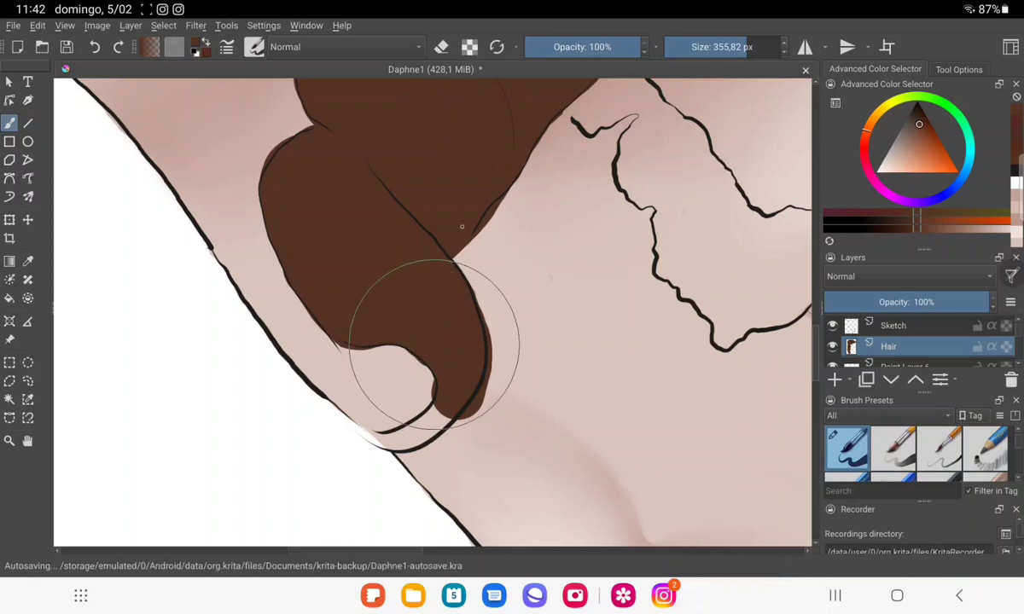
# Paint the curled tip along the outline with a smaller brush and erase paint bulging past it.
pyautogui.press('e')
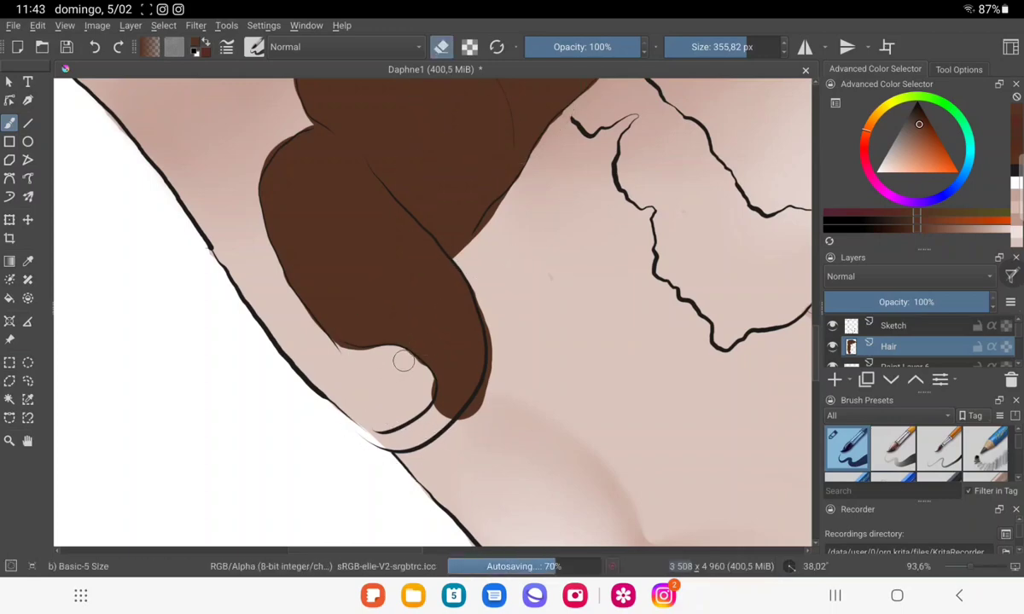
pyautogui.press('e')
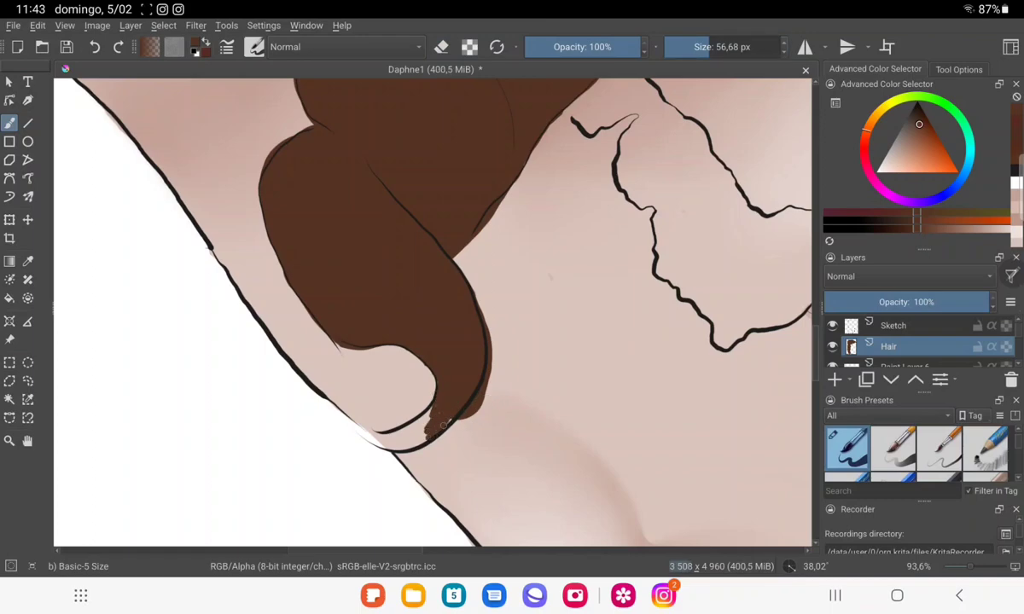
pyautogui.moveTo(443, 424)
pyautogui.mouseDown()
pyautogui.moveTo(371, 431)
pyautogui.moveTo(381, 437)
pyautogui.mouseUp()
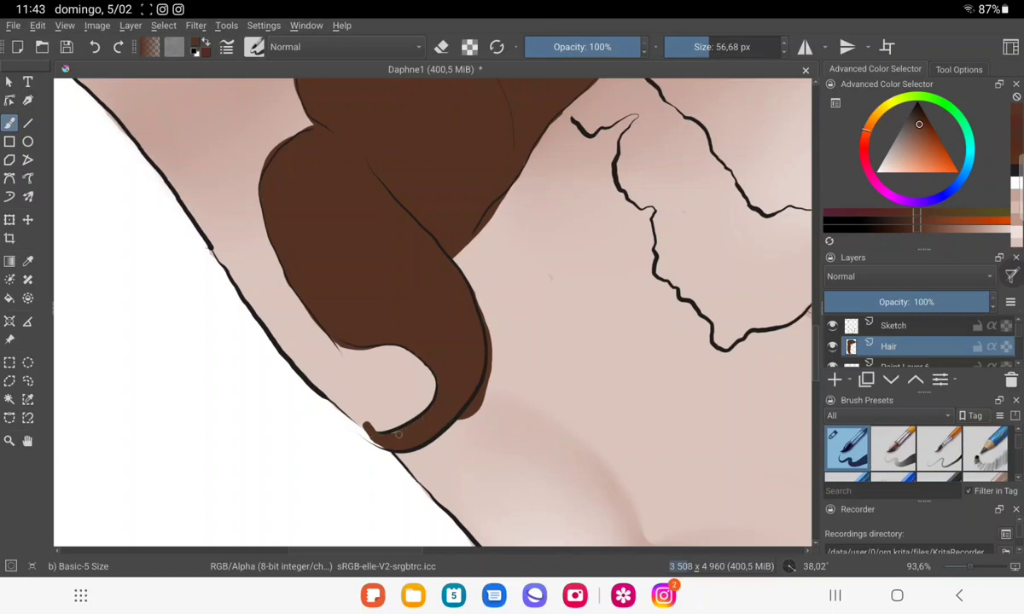
pyautogui.press('e')
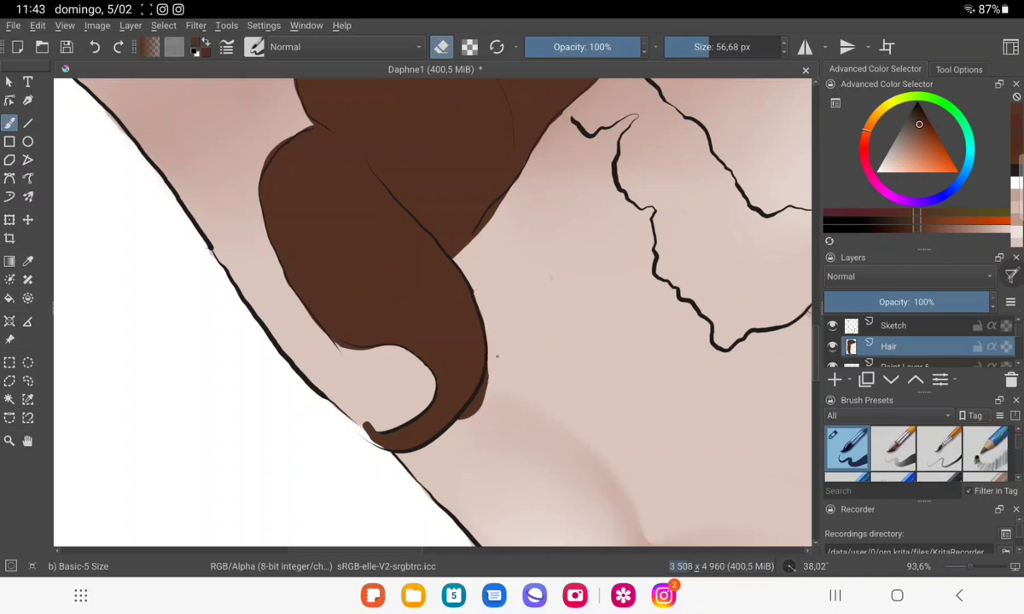
pyautogui.moveTo(487, 365); pyautogui.dragTo(480, 410)
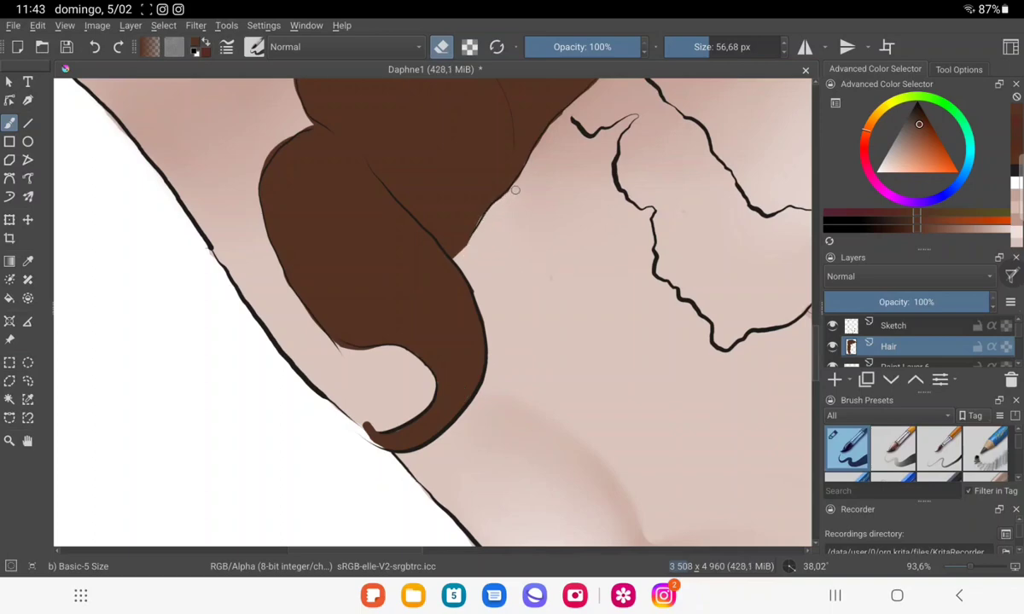
pyautogui.press('e')
# Add a new Paint Layer 7 above the Hair layer.
pyautogui.scroll(-3, 715, 198)
pyautogui.scroll(-3, 597, 324)
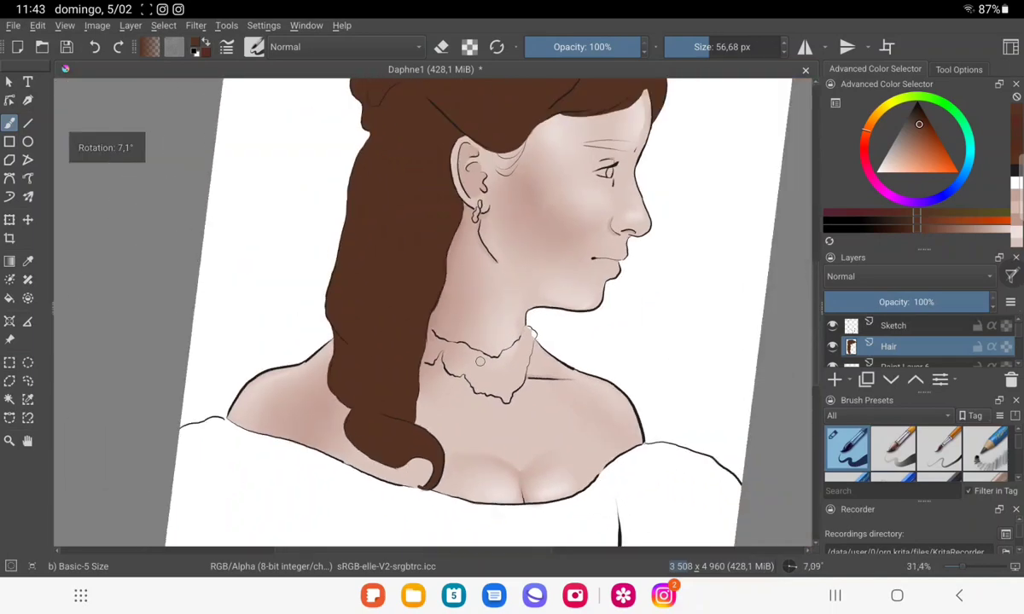
pyautogui.scroll(-2, 511, 384)
pyautogui.scroll(-1, 471, 444)
pyautogui.scroll(2, 471, 444)
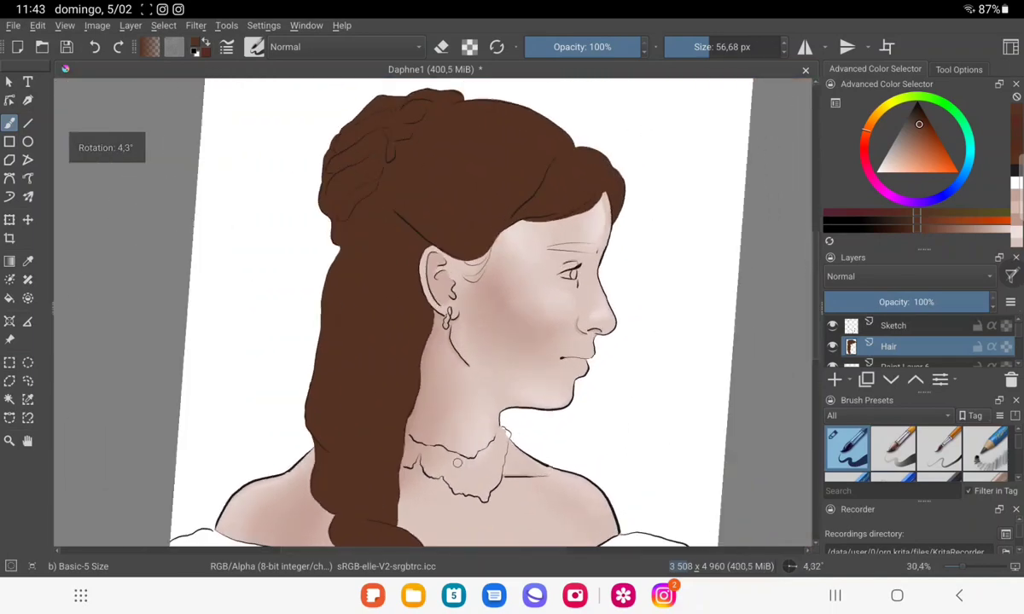
pyautogui.press('Insert')
# Sample the hair brown with the colour picker and choose a slightly darker shade for the brush.
pyautogui.keyDown('ctrl'); pyautogui.click(741, 171); pyautogui.keyUp('ctrl')
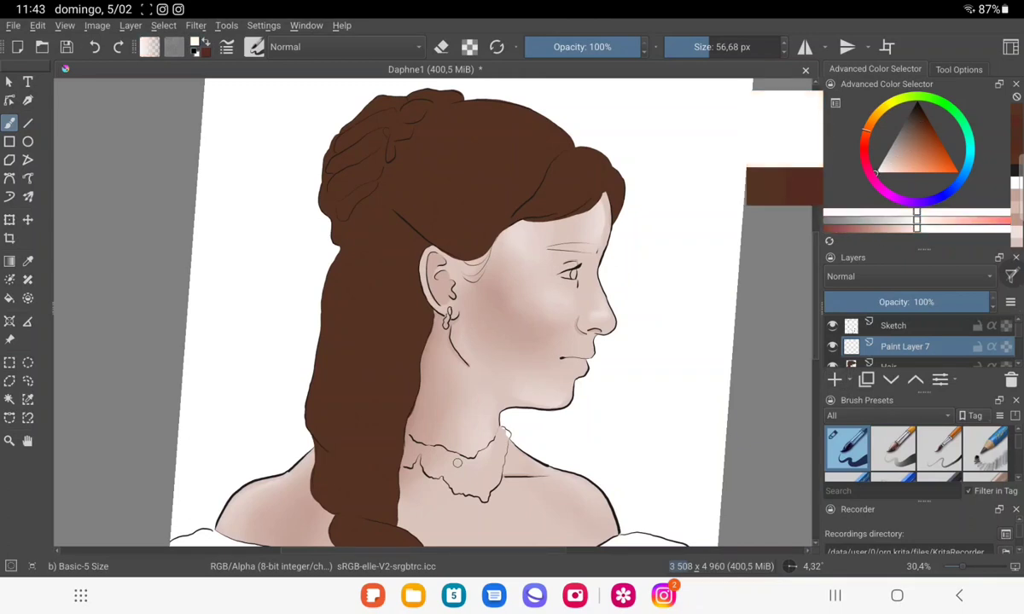
pyautogui.press('p')
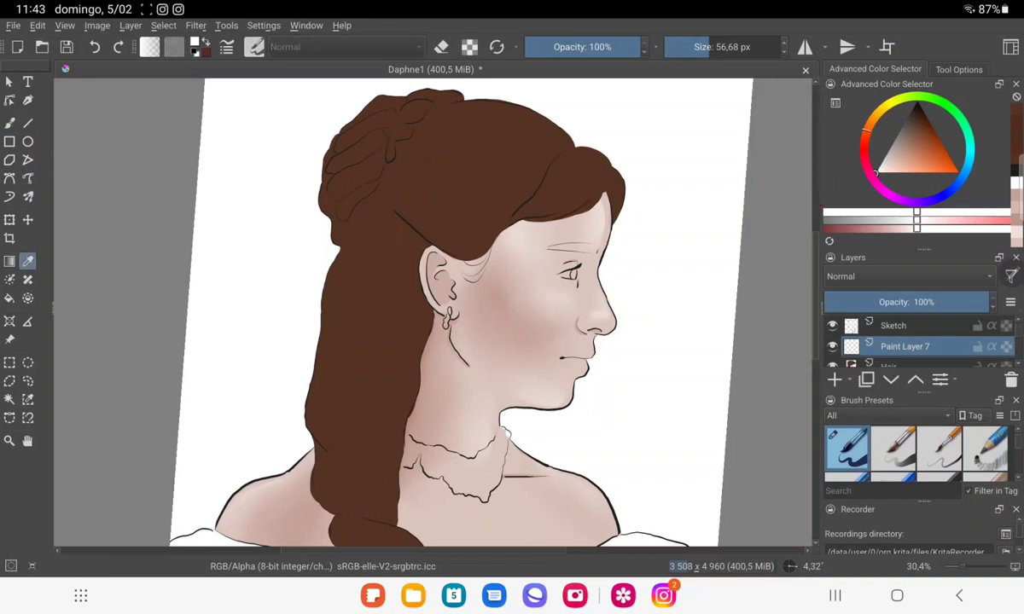
pyautogui.press('b')
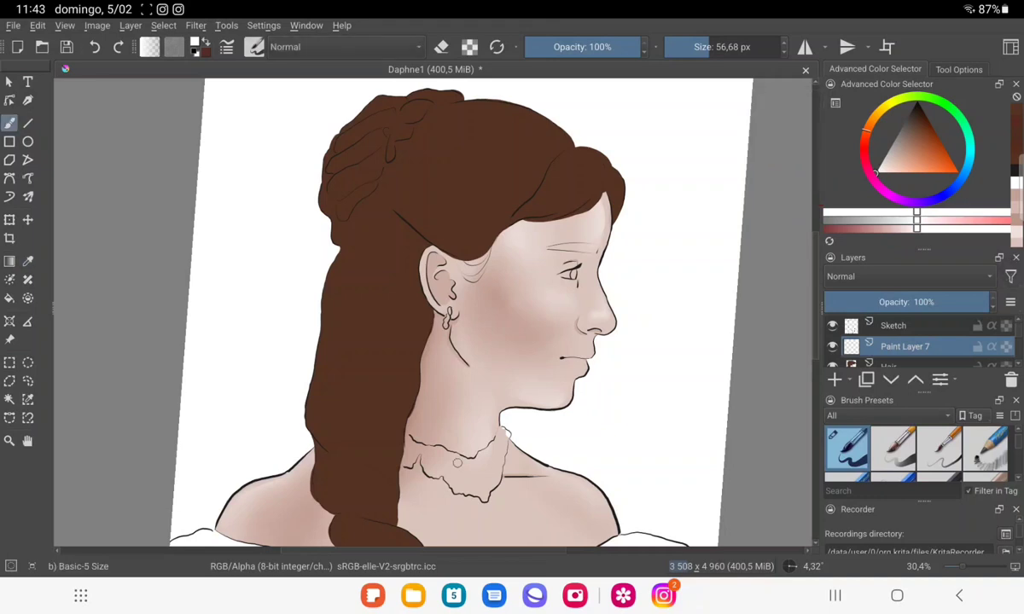
pyautogui.press('p')
pyautogui.click(385, 334)
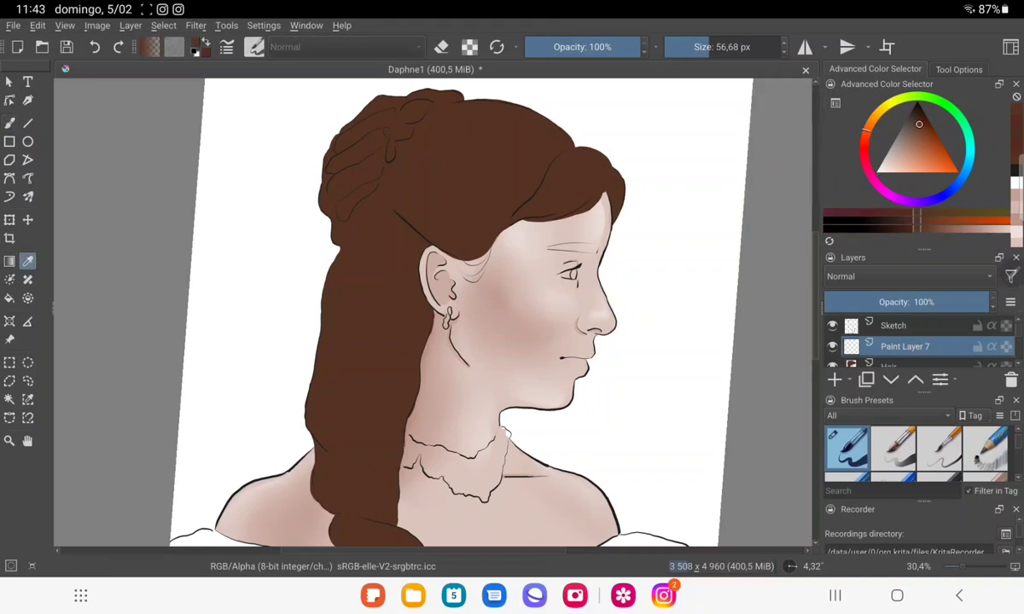
pyautogui.click(9, 123)
pyautogui.click(920, 118)
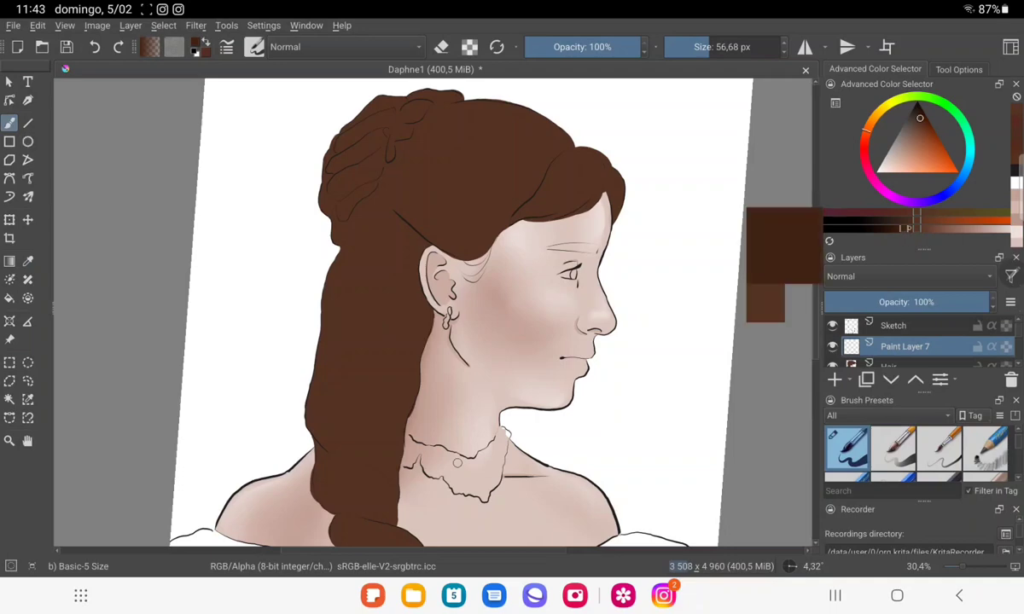
# Paint darker brown strands along the hair above the ear up toward the bun.
pyautogui.scroll(5, 457, 463)
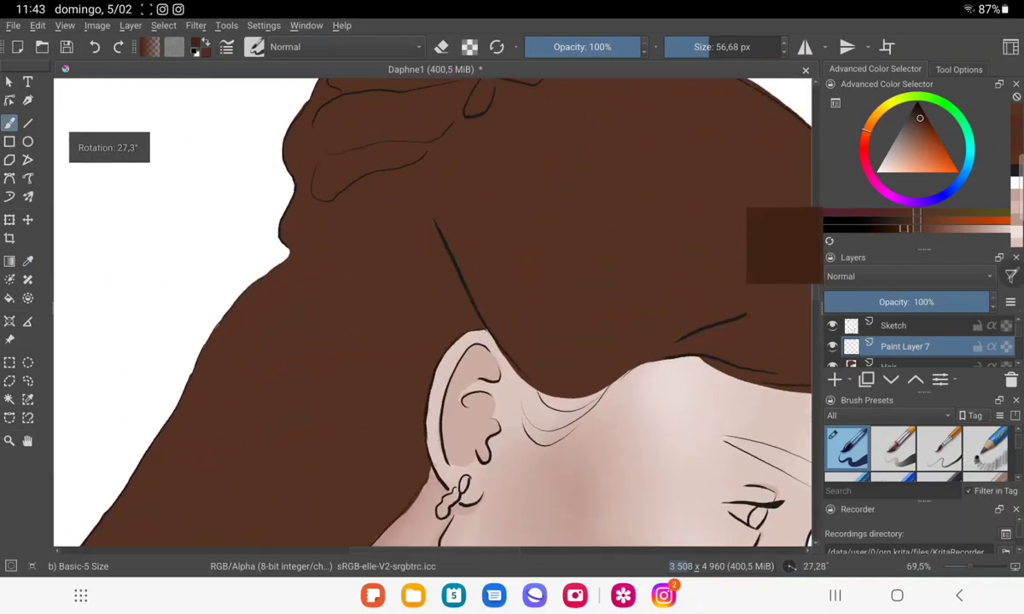
pyautogui.moveTo(420, 198); pyautogui.dragTo(459, 289)
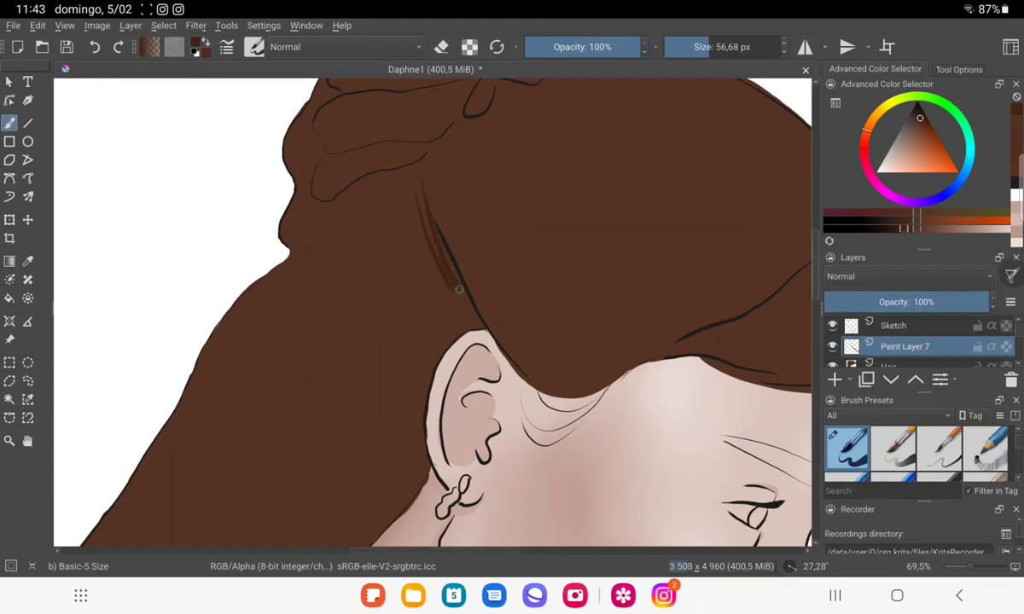
pyautogui.moveTo(407, 175); pyautogui.dragTo(459, 291)
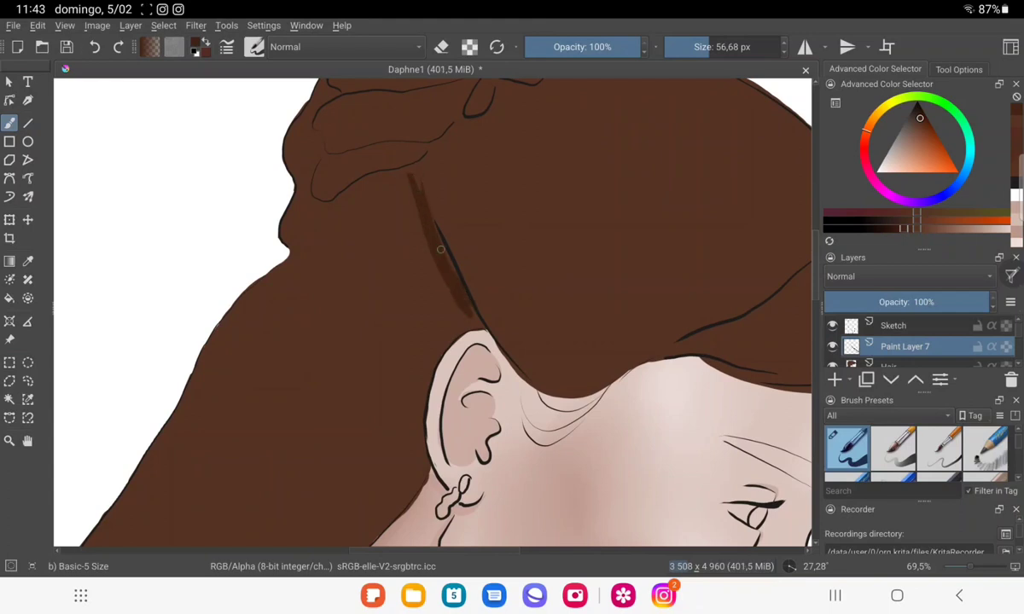
pyautogui.moveTo(477, 325); pyautogui.dragTo(413, 167)
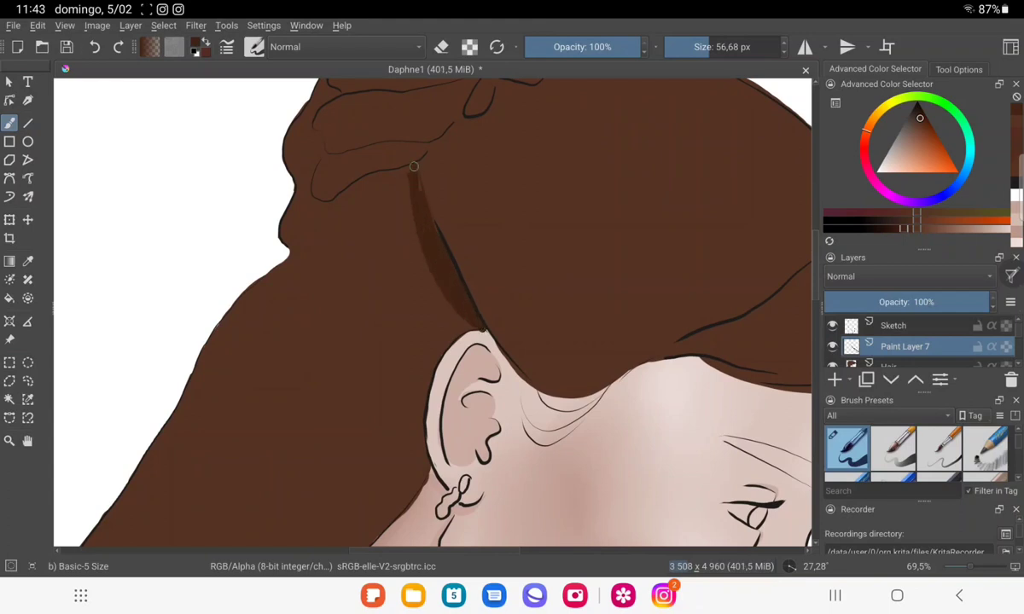
# Paint a dark strand along the front hairline, keeping the layer blend mode at Normal.
pyautogui.click(441, 46)
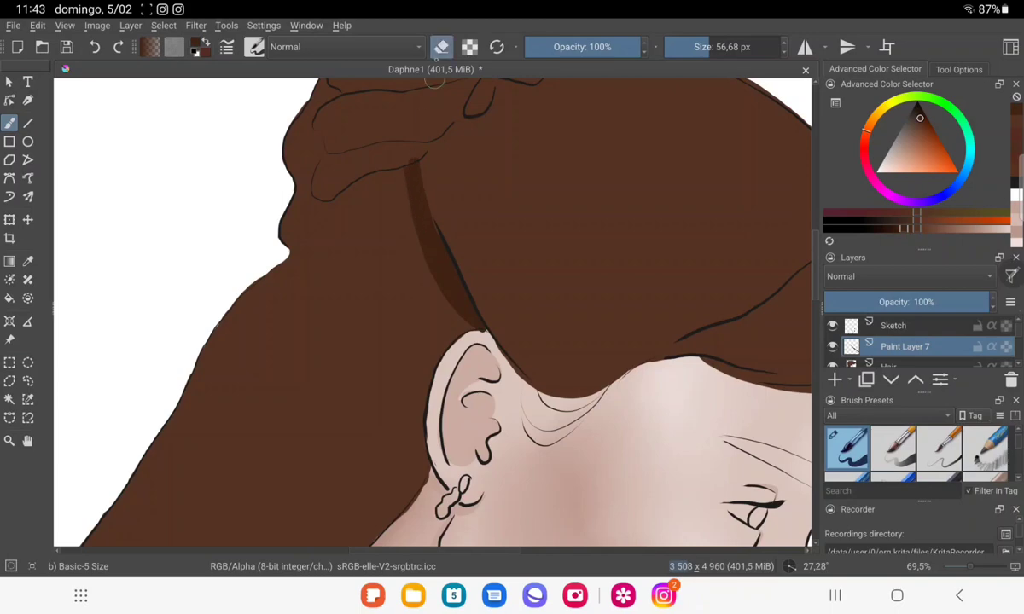
pyautogui.click(907, 275)
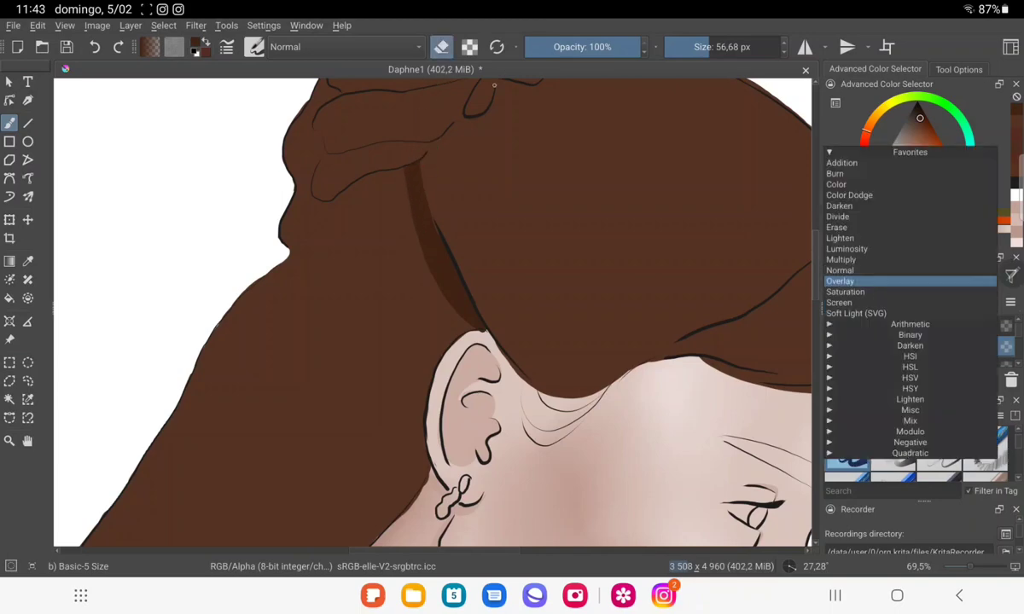
pyautogui.click(485, 340)
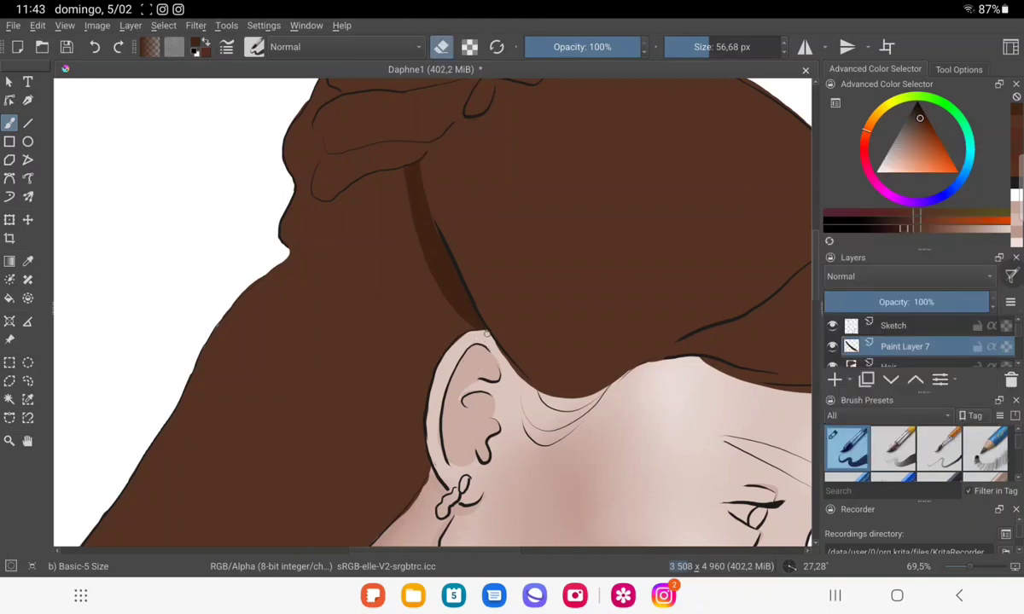
pyautogui.press('e')
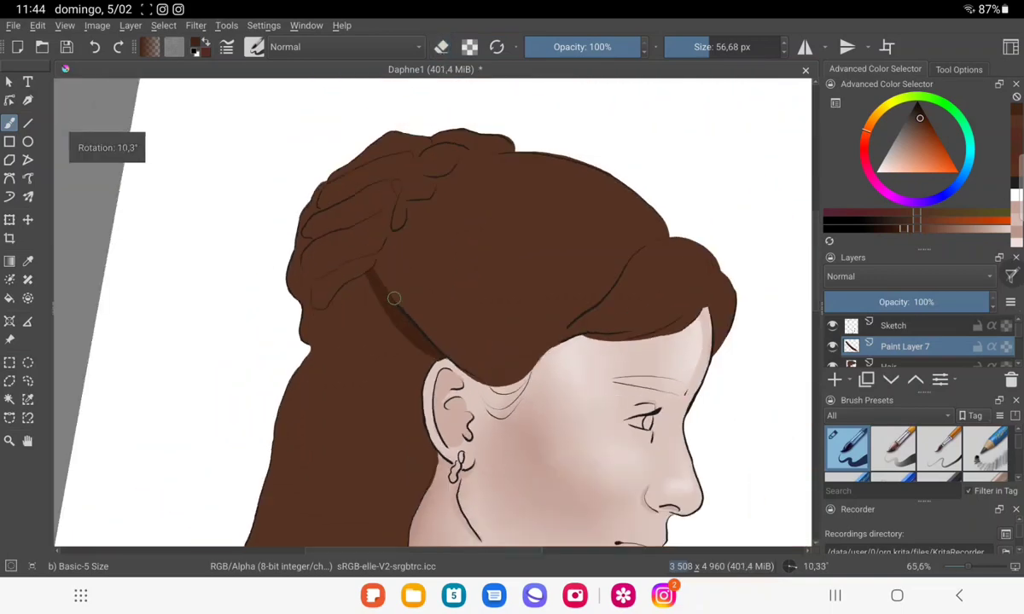
pyautogui.moveTo(501, 243)
pyautogui.mouseDown()
pyautogui.moveTo(554, 160)
pyautogui.moveTo(408, 392)
pyautogui.moveTo(378, 473)
pyautogui.moveTo(389, 461)
pyautogui.mouseUp()
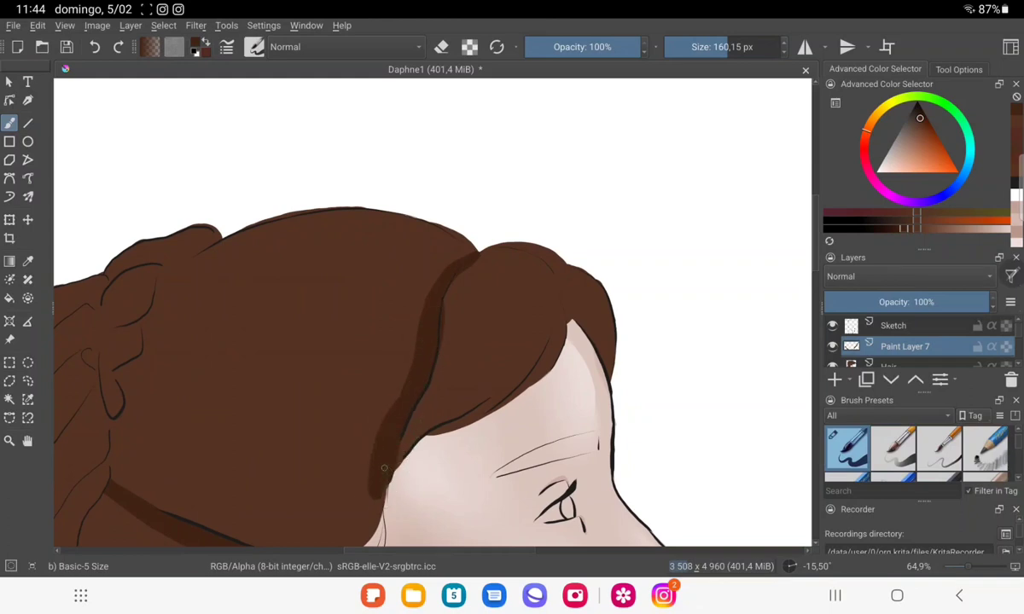
# Thin the dark strand near the face edge and lower the layer opacity to 71%.
pyautogui.press('e')
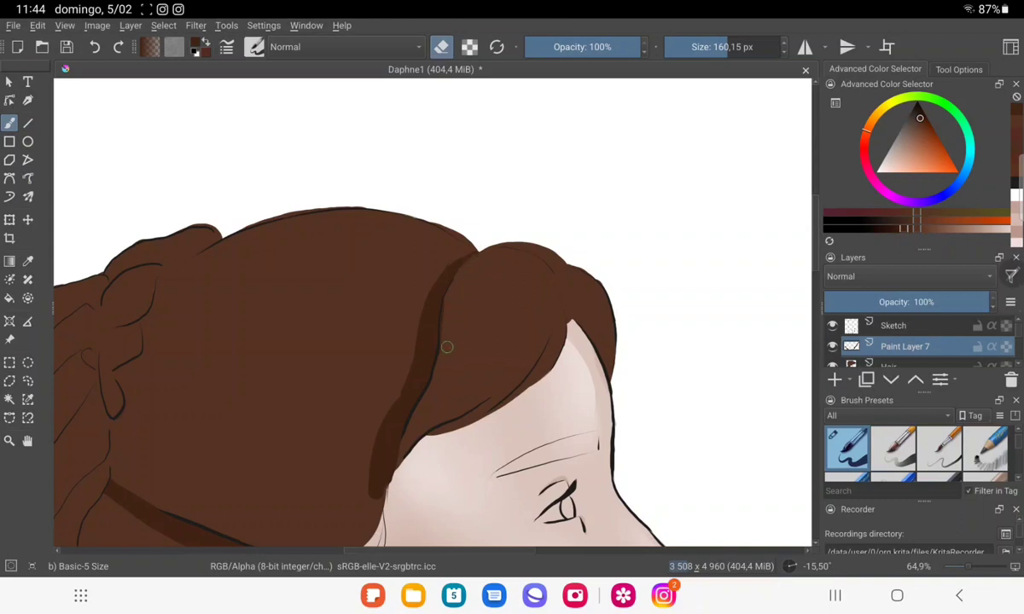
pyautogui.moveTo(375, 418); pyautogui.dragTo(363, 478)
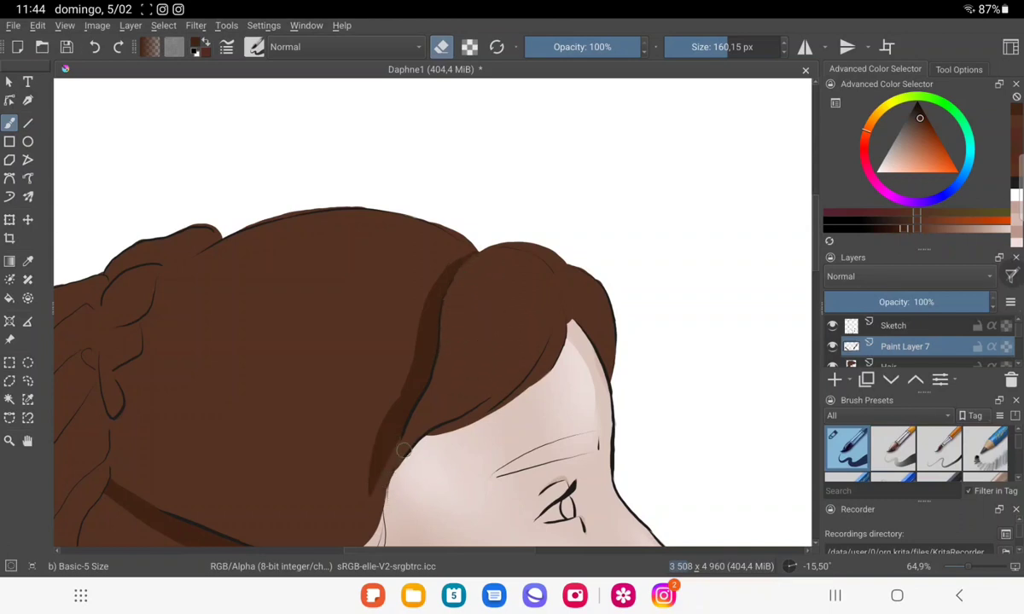
pyautogui.moveTo(362, 520); pyautogui.dragTo(391, 440)
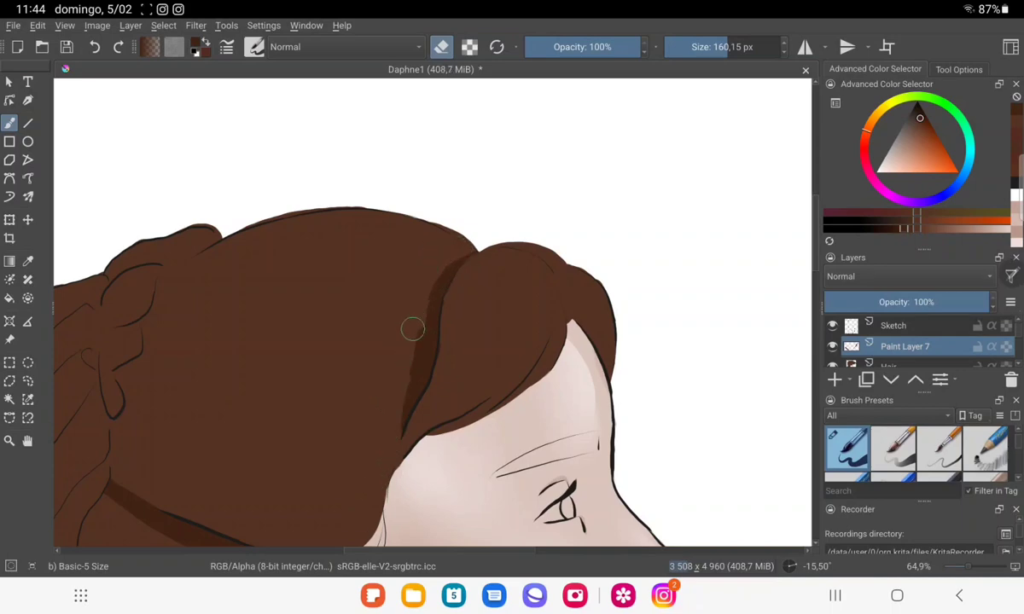
pyautogui.moveTo(442, 258); pyautogui.dragTo(399, 461)
pyautogui.scroll(-5, 400, 461)
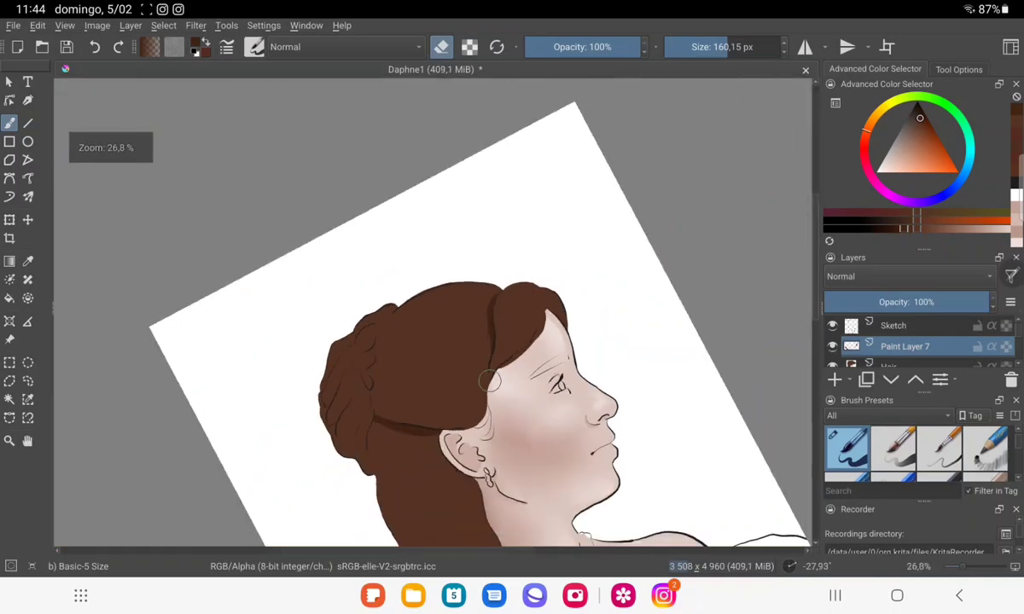
pyautogui.scroll(2, 557, 247)
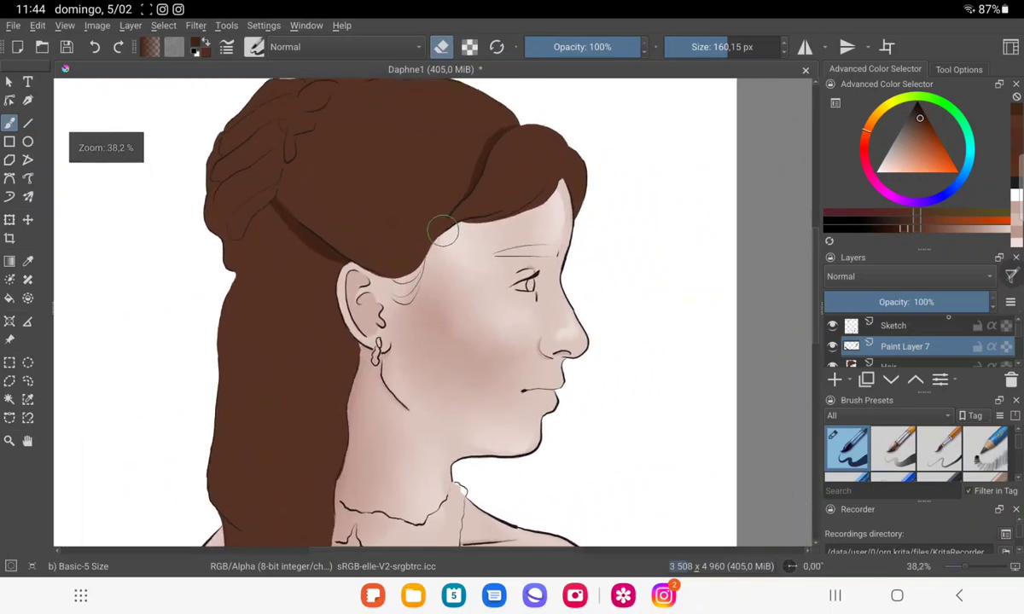
pyautogui.moveTo(988, 302); pyautogui.dragTo(944, 302)
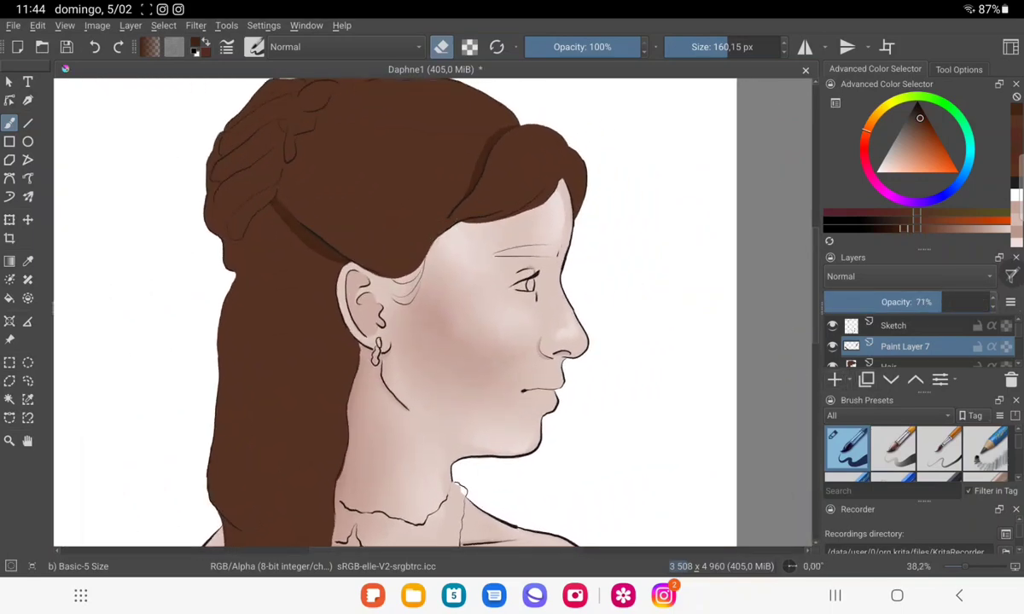
pyautogui.scroll(-5, 917, 452)
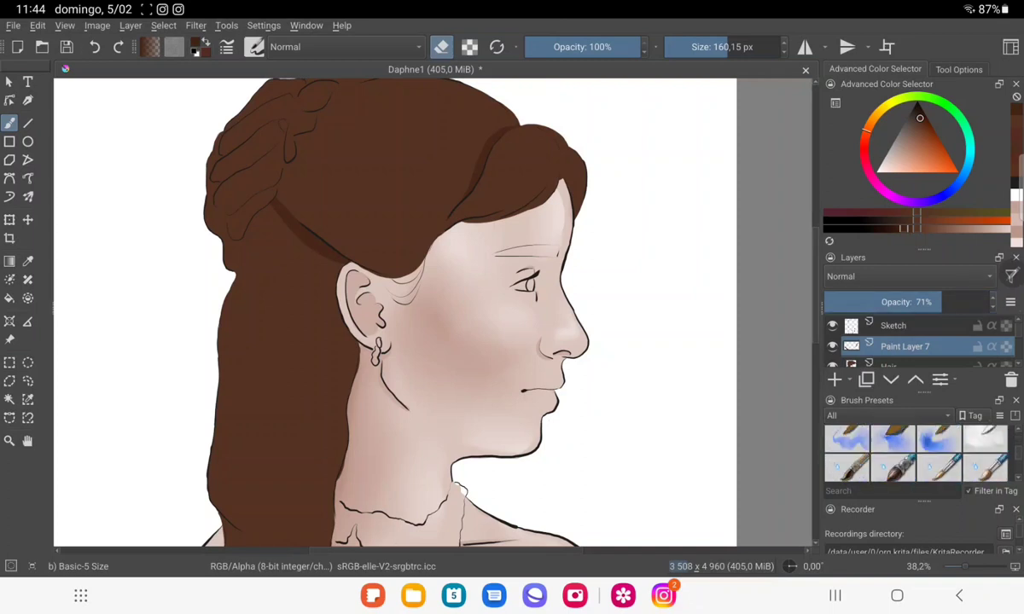
# Blend the dark strands softly into the hair with the Blender Blur brush.
pyautogui.click(893, 460)
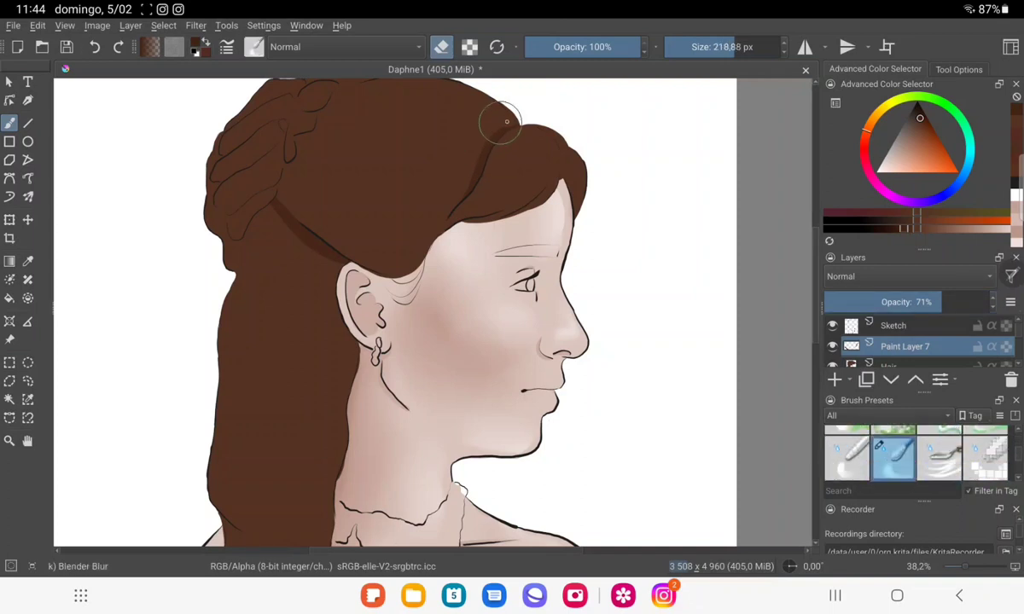
pyautogui.moveTo(465, 168)
pyautogui.mouseDown()
pyautogui.moveTo(453, 164)
pyautogui.moveTo(411, 203)
pyautogui.moveTo(269, 213)
pyautogui.moveTo(310, 253)
pyautogui.moveTo(264, 218)
pyautogui.moveTo(346, 275)
pyautogui.mouseUp()
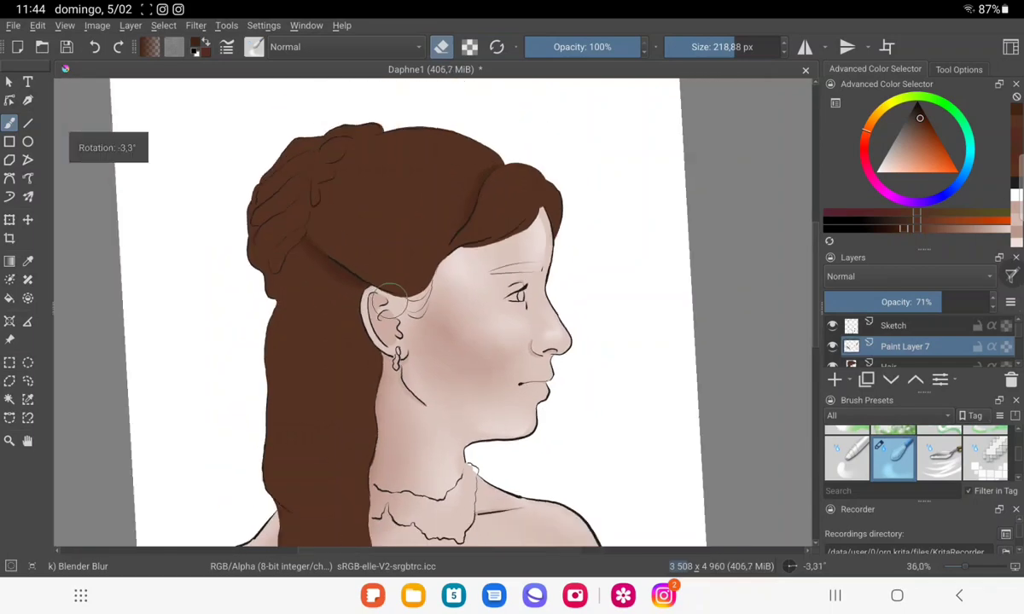
pyautogui.scroll(-5, 393, 312)
pyautogui.scroll(3, 437, 342)
pyautogui.scroll(2, 437, 341)
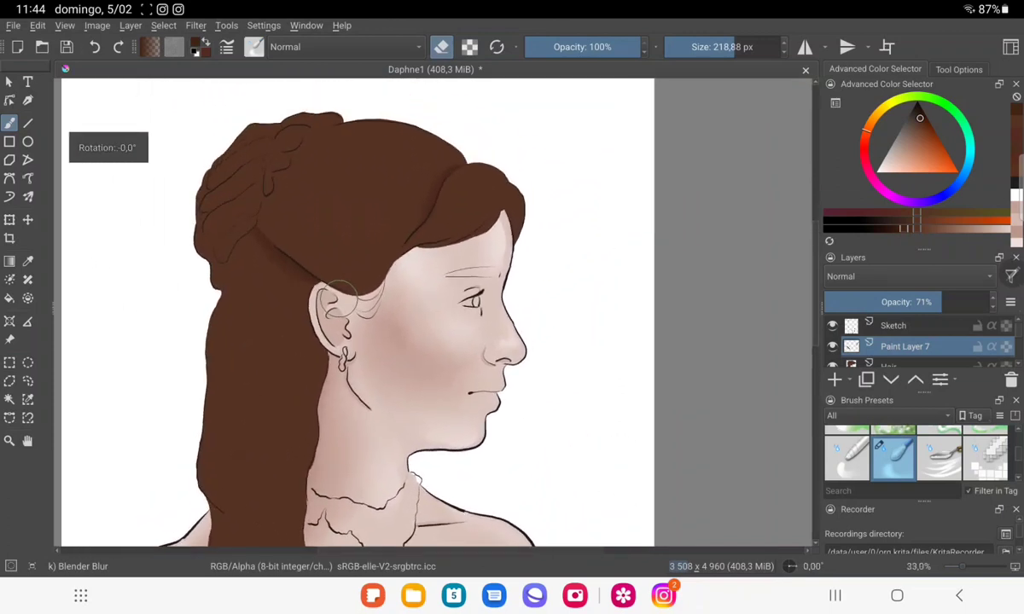
# Add Paint Layer 8 above the shading and reselect the Basic-5 Size brush at 160.15 px.
pyautogui.press('Insert')
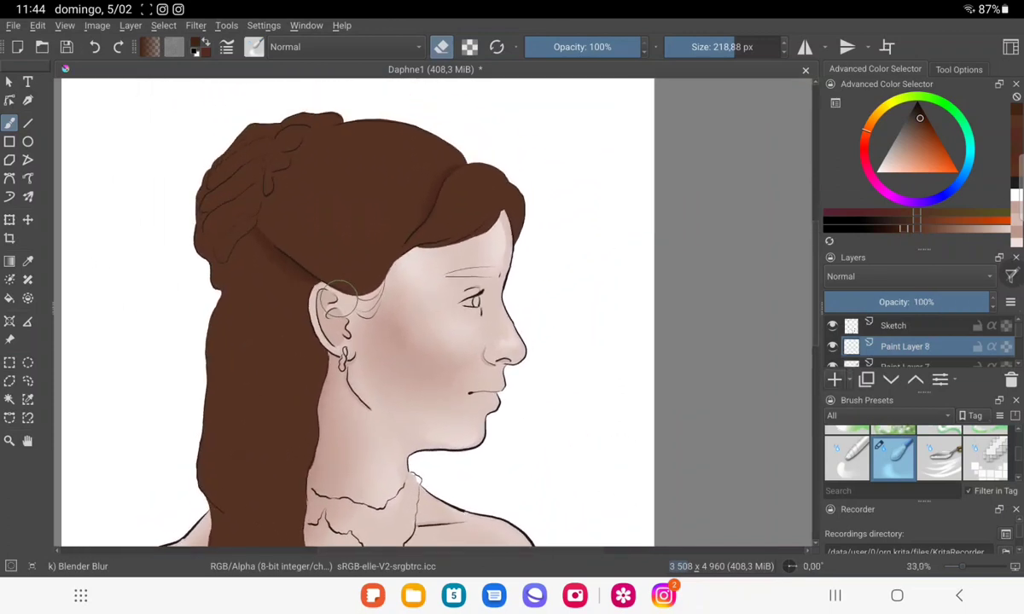
pyautogui.scroll(-3, 915, 453)
pyautogui.scroll(5, 915, 453)
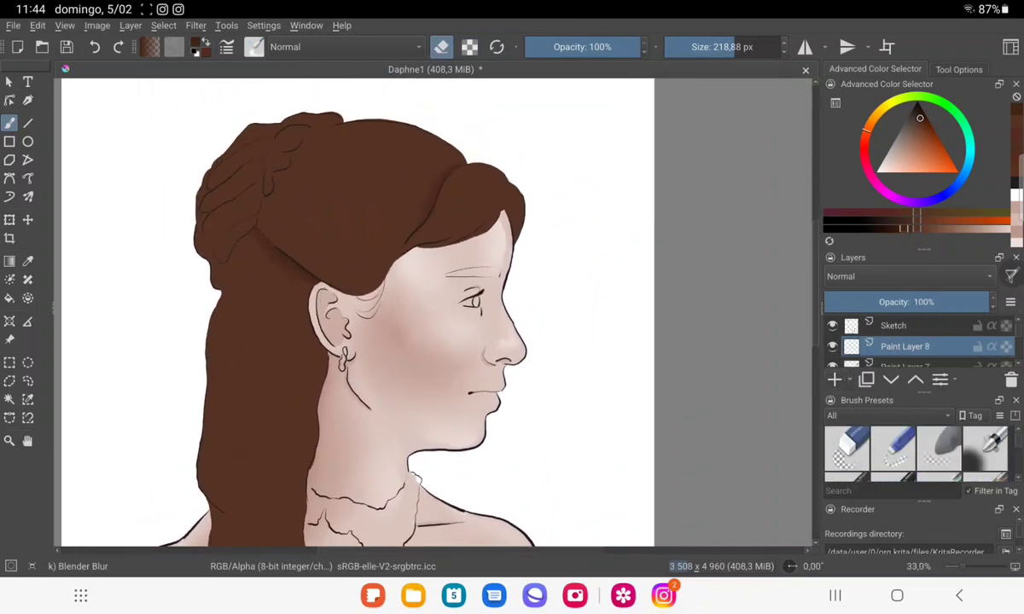
pyautogui.scroll(-2, 916, 453)
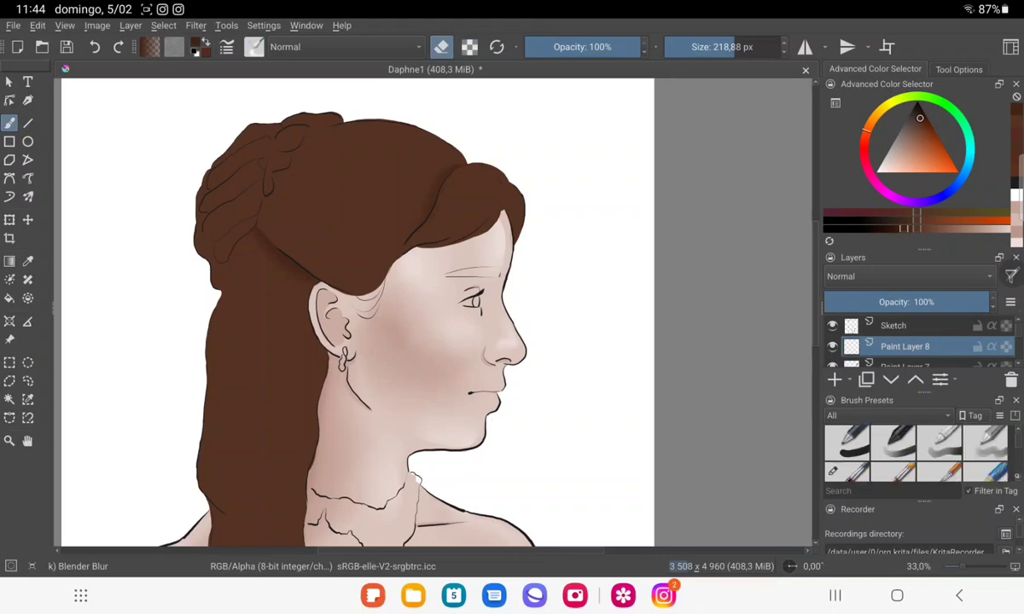
pyautogui.scroll(2, 915, 453)
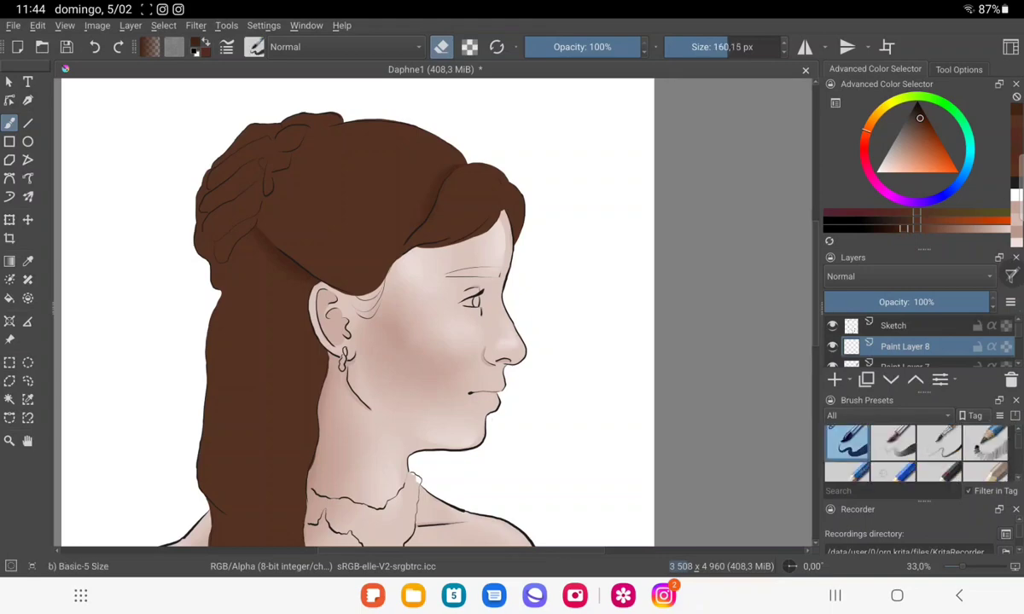
pyautogui.click(846, 448)
pyautogui.scroll(3, 348, 441)
pyautogui.scroll(2, 348, 441)
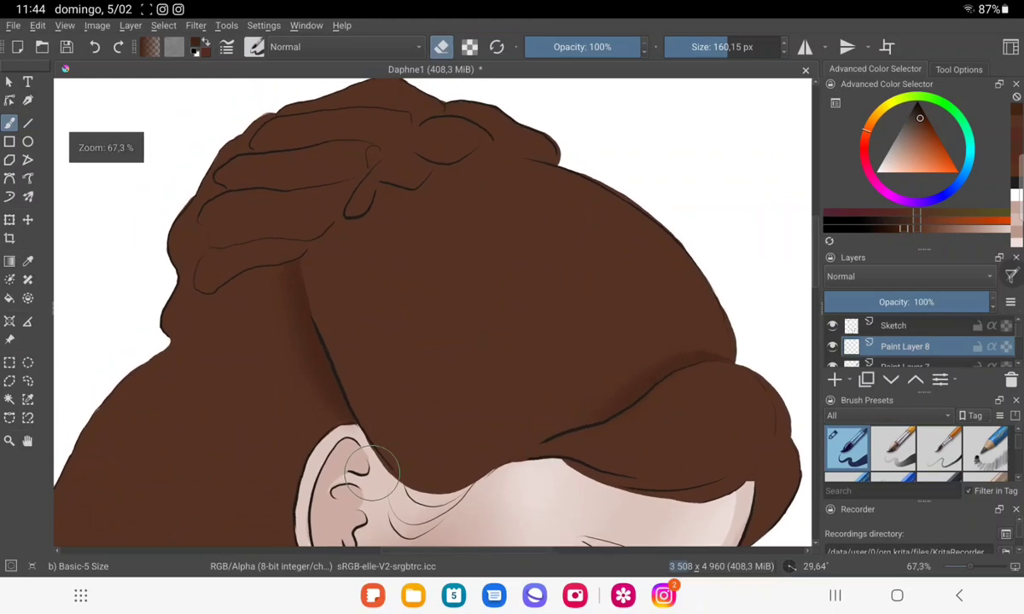
# Paint dark brown zigzag strands across the crown, working toward the upper right.
pyautogui.press('e')
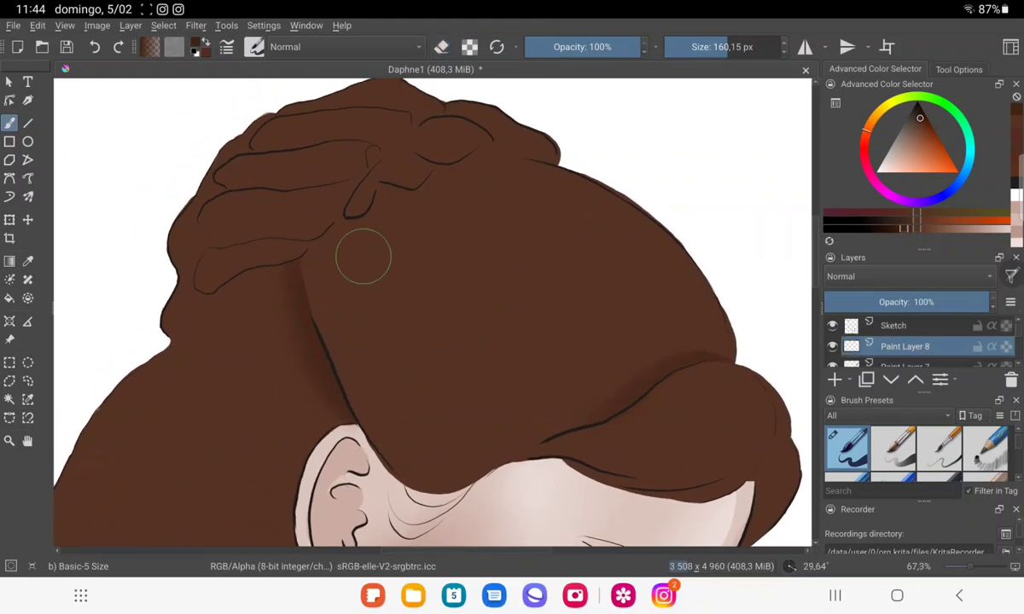
pyautogui.moveTo(345, 297); pyautogui.dragTo(418, 448)
pyautogui.moveTo(350, 343); pyautogui.dragTo(415, 439)
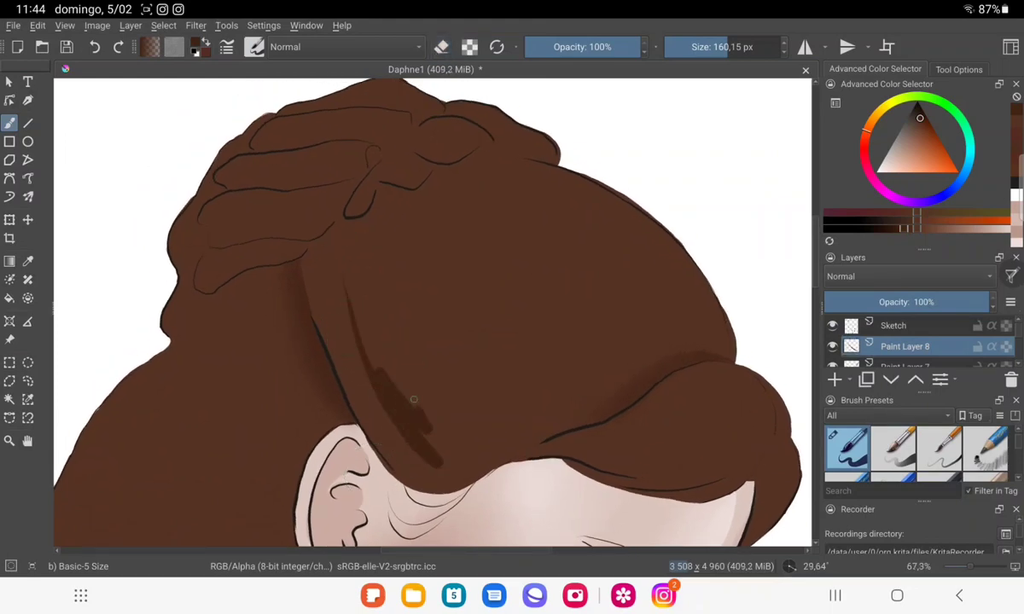
pyautogui.moveTo(384, 376); pyautogui.dragTo(452, 413)
pyautogui.moveTo(392, 281)
pyautogui.mouseDown()
pyautogui.moveTo(484, 418)
pyautogui.moveTo(497, 392)
pyautogui.mouseUp()
pyautogui.moveTo(445, 316); pyautogui.dragTo(492, 376)
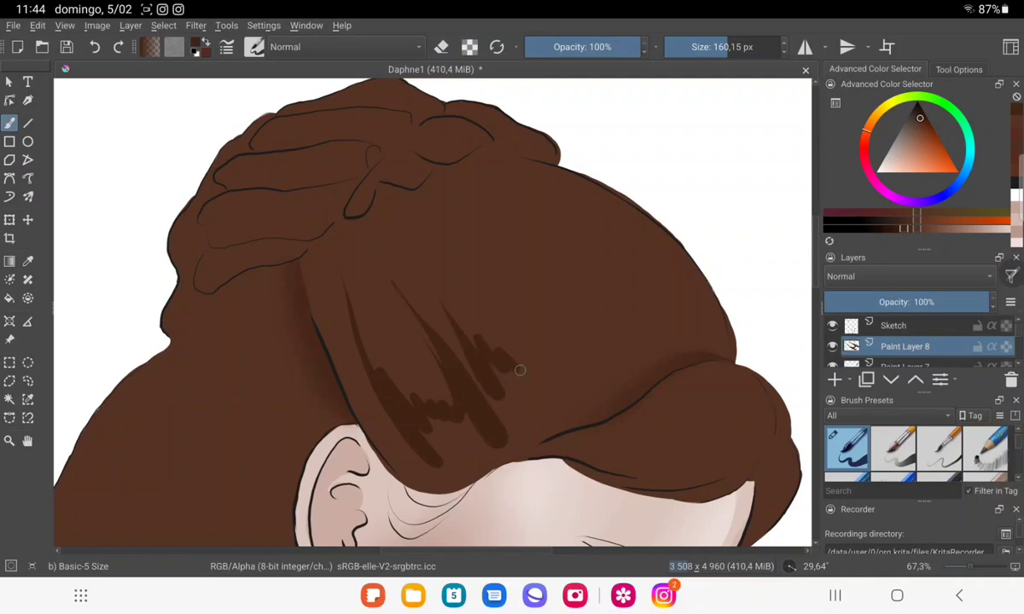
pyautogui.moveTo(478, 330); pyautogui.dragTo(502, 351)
pyautogui.moveTo(456, 257)
pyautogui.mouseDown()
pyautogui.moveTo(541, 388)
pyautogui.moveTo(537, 316)
pyautogui.moveTo(507, 211)
pyautogui.moveTo(572, 286)
pyautogui.mouseUp()
pyautogui.moveTo(512, 235); pyautogui.dragTo(593, 303)
pyautogui.moveTo(558, 243)
pyautogui.mouseDown()
pyautogui.moveTo(649, 296)
pyautogui.moveTo(614, 242)
pyautogui.moveTo(636, 266)
pyautogui.mouseUp()
pyautogui.moveTo(610, 205); pyautogui.dragTo(684, 283)
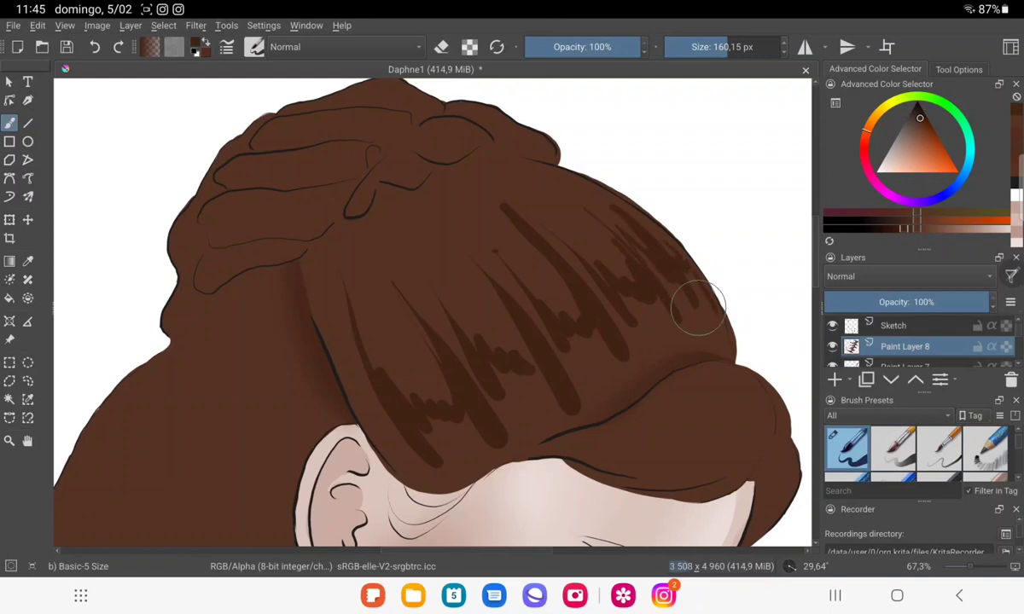
# Add vertical dark brown strands on the hair near the temple.
pyautogui.scroll(-3, 426, 307)
pyautogui.moveTo(427, 307); pyautogui.dragTo(501, 147)
pyautogui.scroll(2, 502, 147)
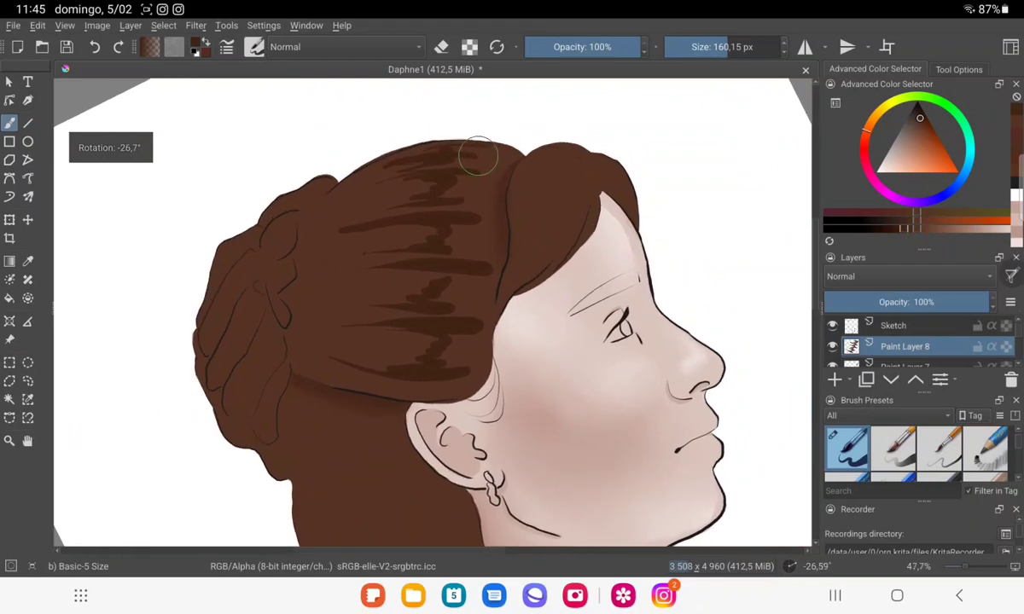
pyautogui.scroll(1, 502, 146)
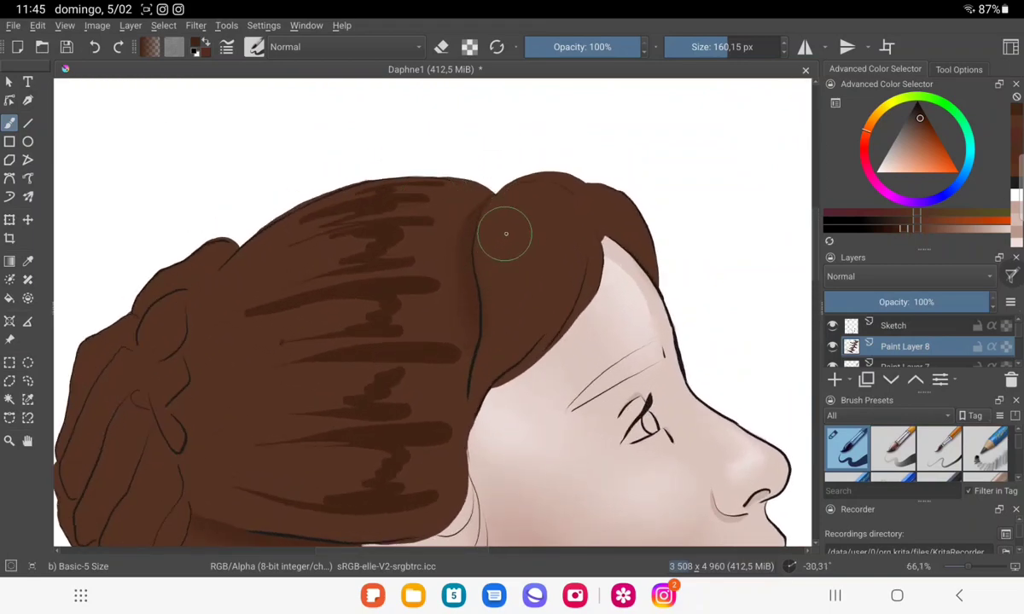
pyautogui.moveTo(505, 221)
pyautogui.mouseDown()
pyautogui.moveTo(499, 328)
pyautogui.moveTo(465, 324)
pyautogui.moveTo(490, 286)
pyautogui.mouseUp()
pyautogui.moveTo(491, 324)
pyautogui.mouseDown()
pyautogui.moveTo(512, 298)
pyautogui.moveTo(529, 230)
pyautogui.mouseUp()
pyautogui.moveTo(558, 295); pyautogui.dragTo(563, 320)
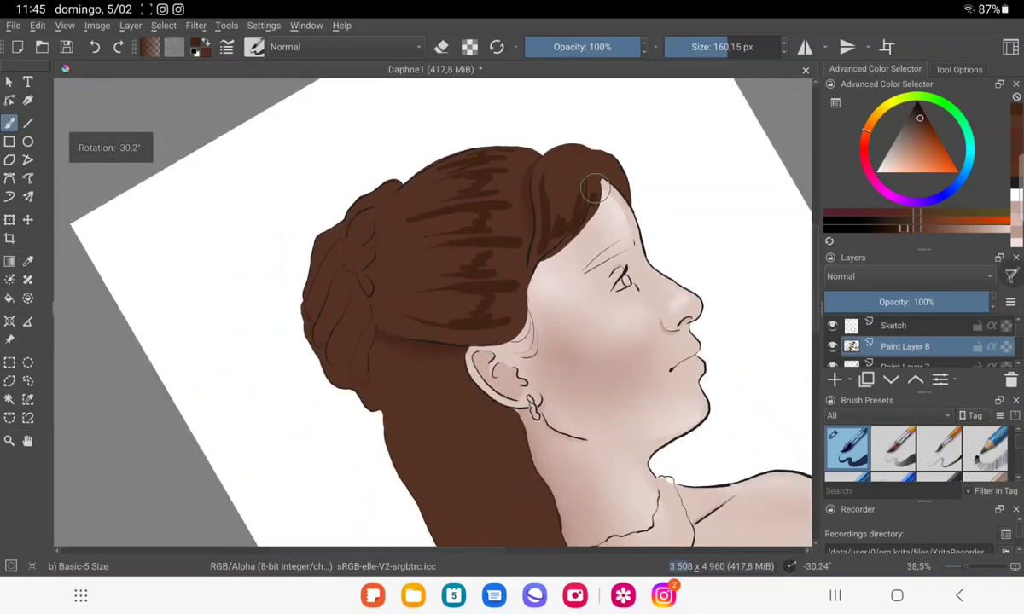
# Paint darker strands down the long lock to its curl and on the hair above the ear.
pyautogui.moveTo(586, 282); pyautogui.dragTo(477, 153)
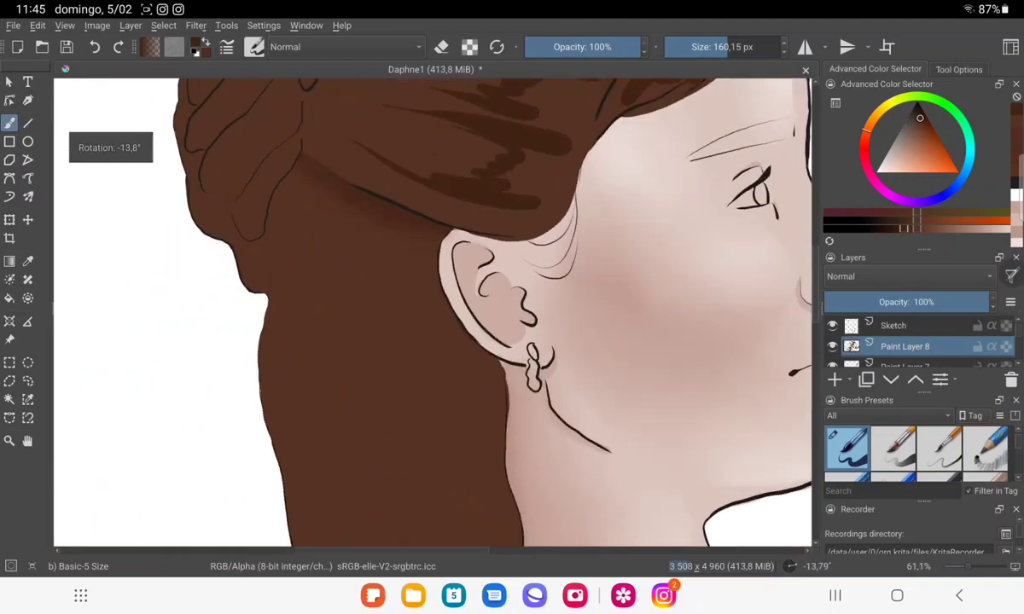
pyautogui.moveTo(512, 298); pyautogui.dragTo(443, 282)
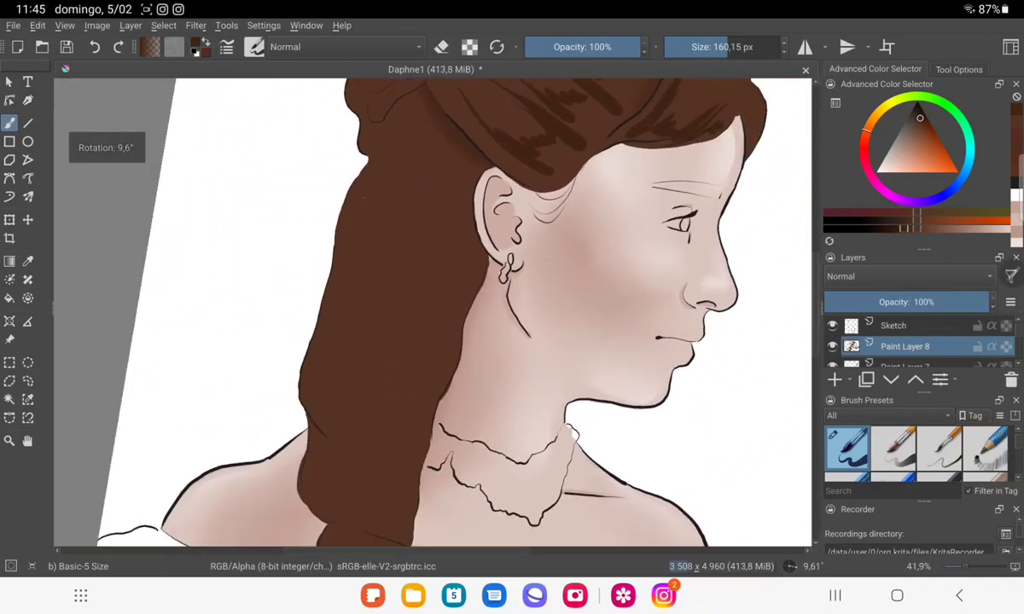
pyautogui.moveTo(343, 195)
pyautogui.mouseDown()
pyautogui.moveTo(416, 340)
pyautogui.moveTo(407, 354)
pyautogui.moveTo(381, 350)
pyautogui.moveTo(391, 410)
pyautogui.mouseUp()
pyautogui.moveTo(307, 362)
pyautogui.mouseDown()
pyautogui.moveTo(363, 428)
pyautogui.moveTo(362, 448)
pyautogui.moveTo(311, 285)
pyautogui.moveTo(329, 311)
pyautogui.moveTo(388, 349)
pyautogui.mouseUp()
pyautogui.moveTo(322, 309)
pyautogui.mouseDown()
pyautogui.moveTo(376, 341)
pyautogui.moveTo(366, 337)
pyautogui.mouseUp()
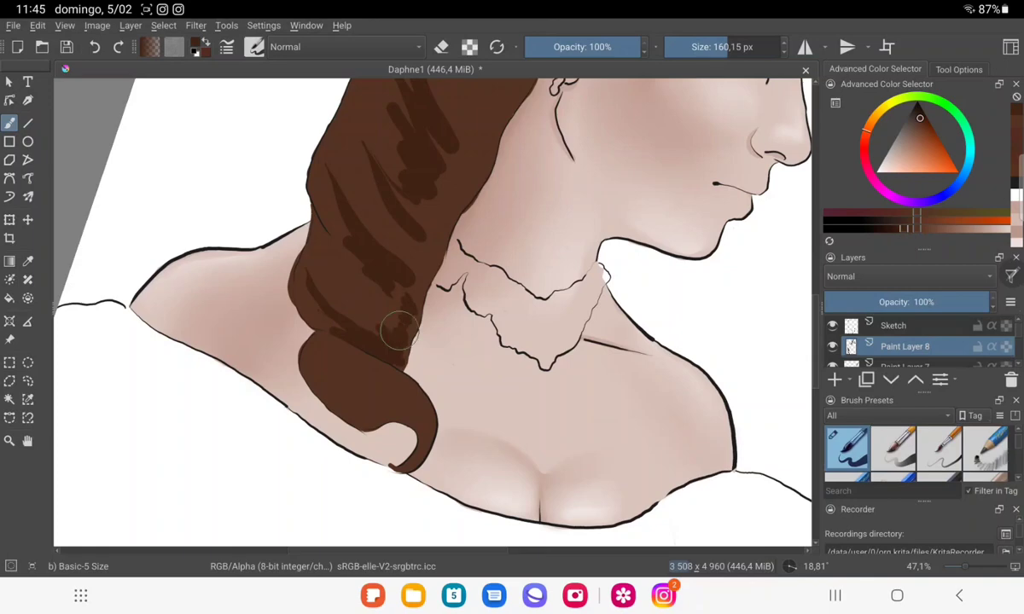
pyautogui.moveTo(402, 342); pyautogui.dragTo(361, 228)
pyautogui.moveTo(250, 286)
pyautogui.mouseDown()
pyautogui.moveTo(283, 327)
pyautogui.moveTo(370, 347)
pyautogui.moveTo(366, 256)
pyautogui.moveTo(426, 295)
pyautogui.moveTo(439, 271)
pyautogui.moveTo(457, 287)
pyautogui.mouseUp()
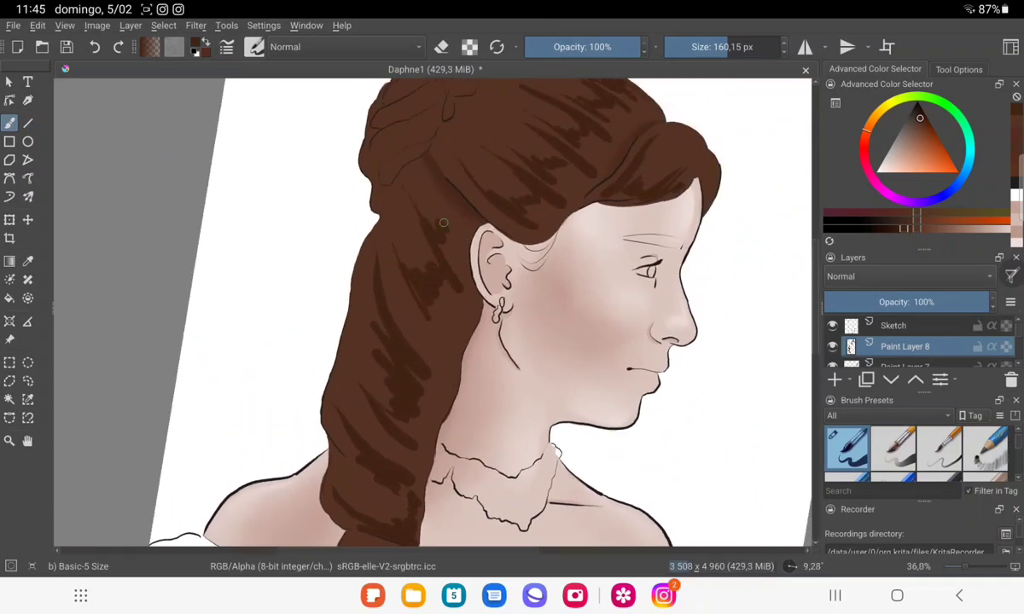
pyautogui.moveTo(443, 222)
pyautogui.mouseDown()
pyautogui.moveTo(456, 224)
pyautogui.moveTo(441, 142)
pyautogui.mouseUp()
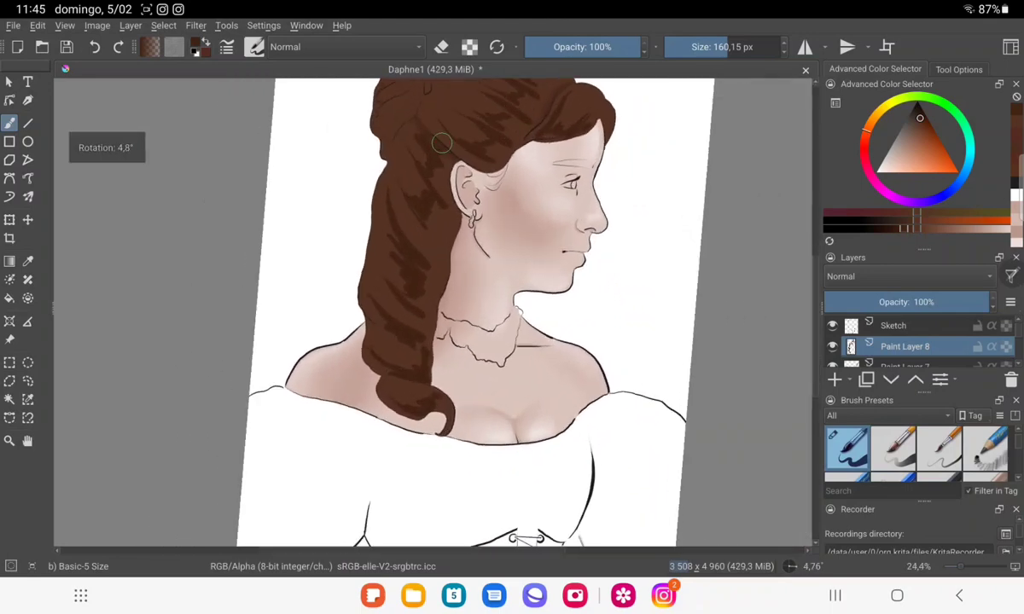
pyautogui.moveTo(441, 142); pyautogui.dragTo(428, 266)
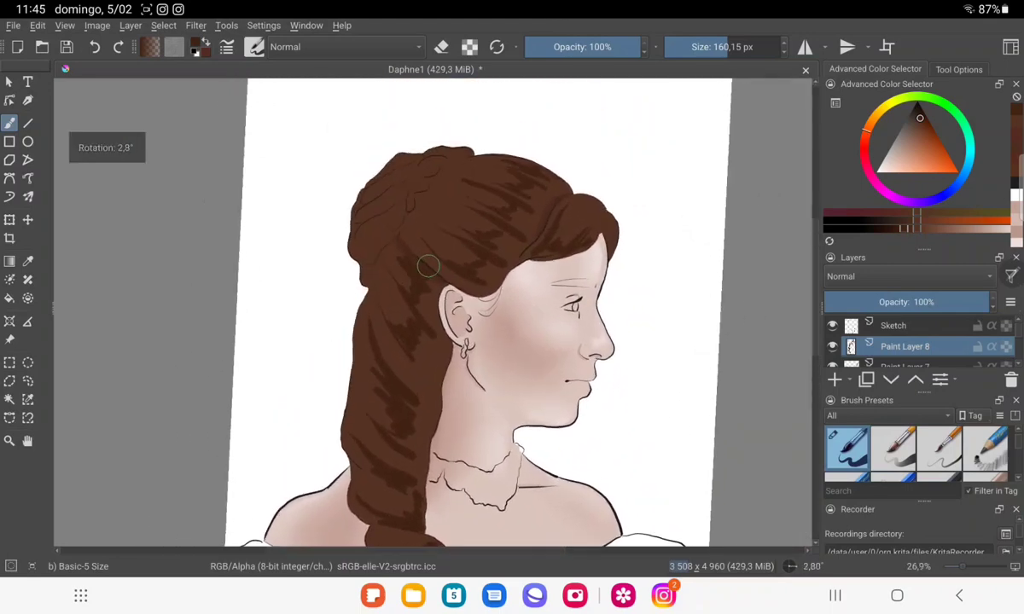
# Select the Blender Blur brush preset and shrink the brush to about 100 px.
pyautogui.scroll(-2, 917, 452)
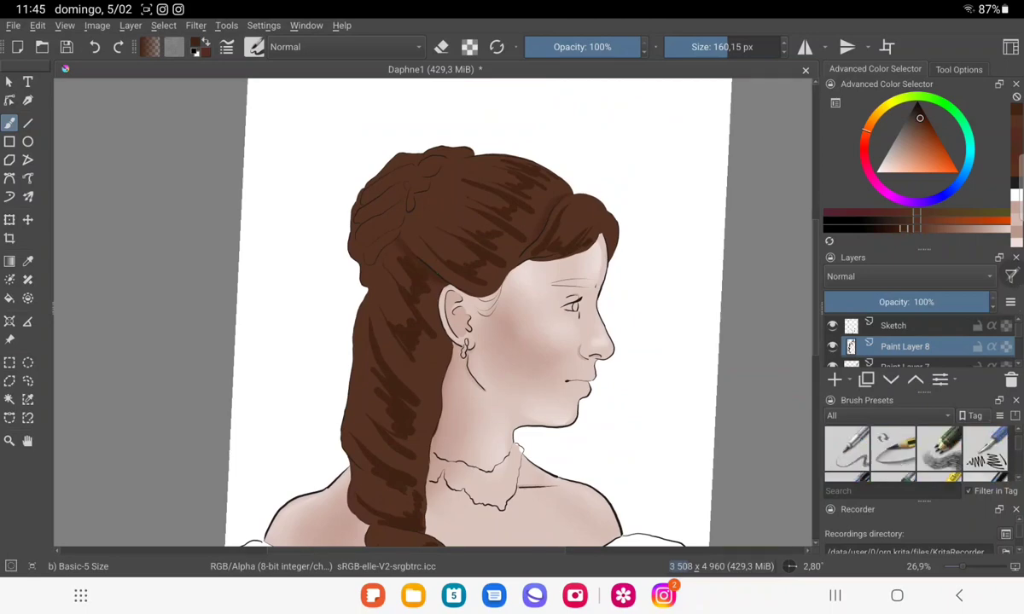
pyautogui.scroll(-2, 917, 450)
pyautogui.scroll(-2, 917, 451)
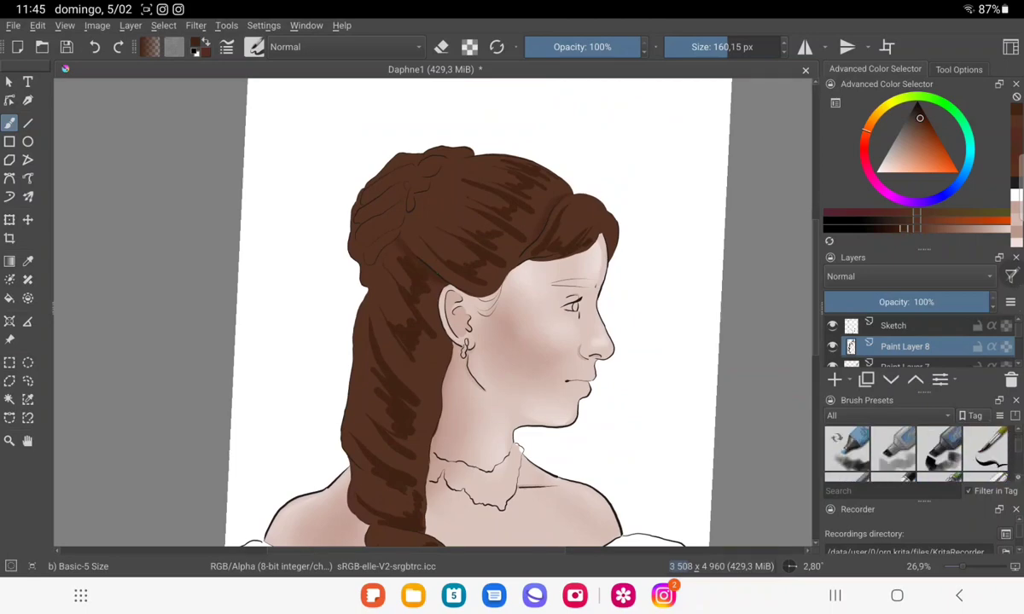
pyautogui.scroll(-2, 917, 450)
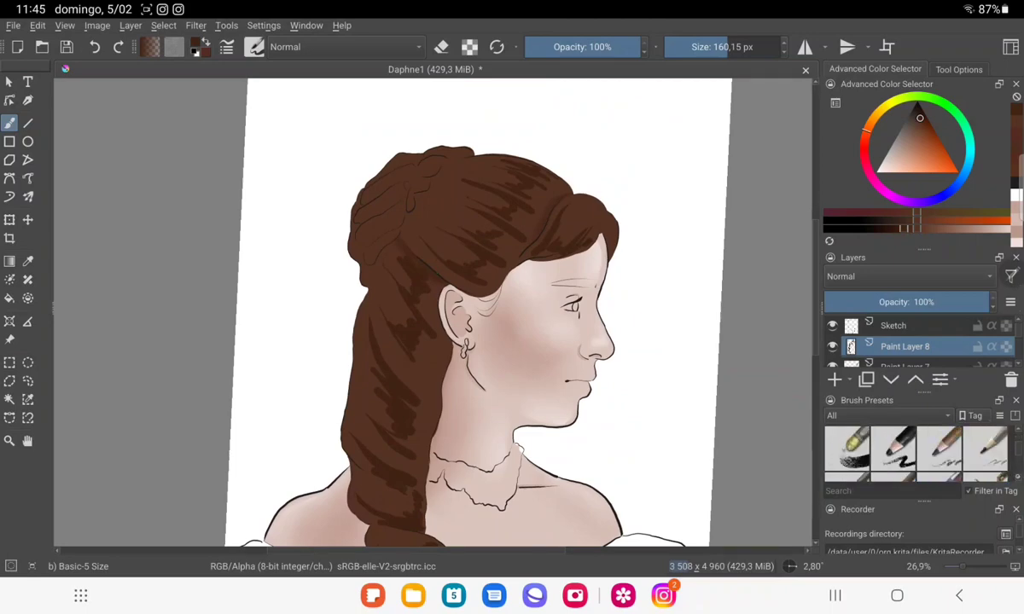
pyautogui.scroll(-2, 917, 450)
pyautogui.scroll(-2, 917, 451)
pyautogui.scroll(-2, 917, 451)
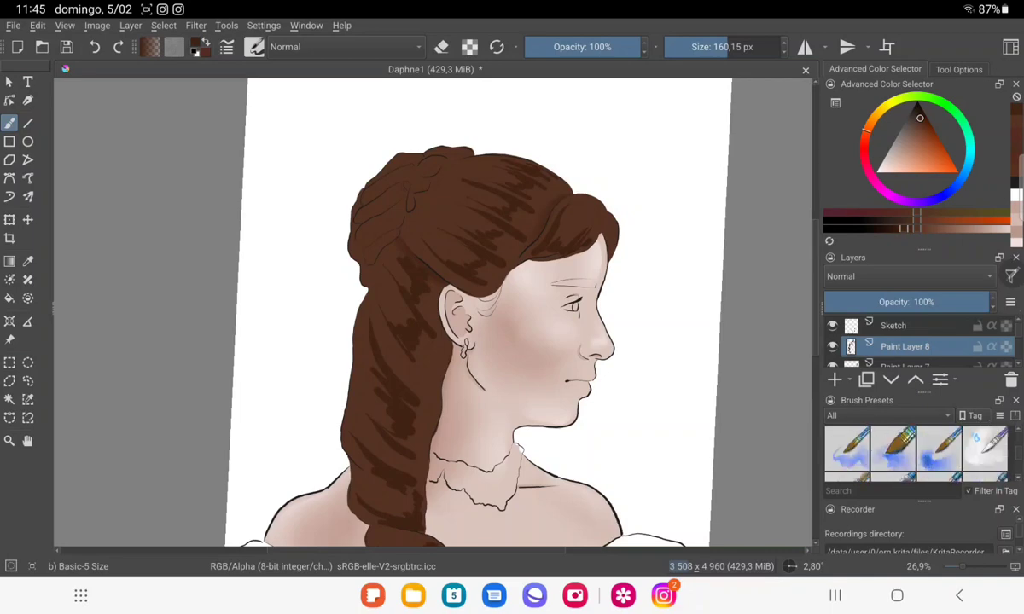
pyautogui.scroll(-2, 917, 450)
pyautogui.scroll(-2, 917, 451)
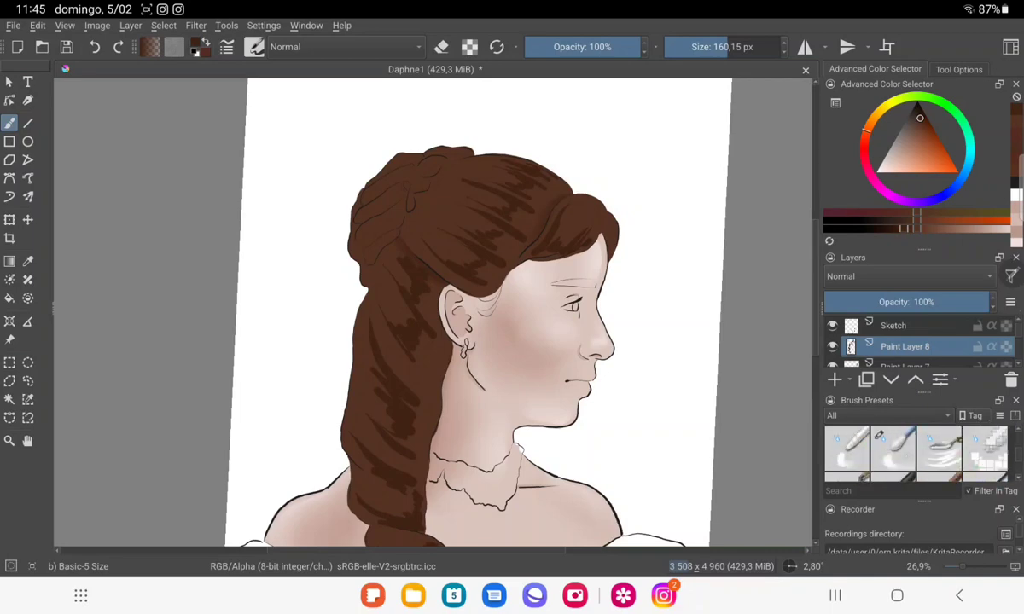
pyautogui.click(892, 448)
pyautogui.scroll(2, 429, 267)
pyautogui.scroll(2, 418, 280)
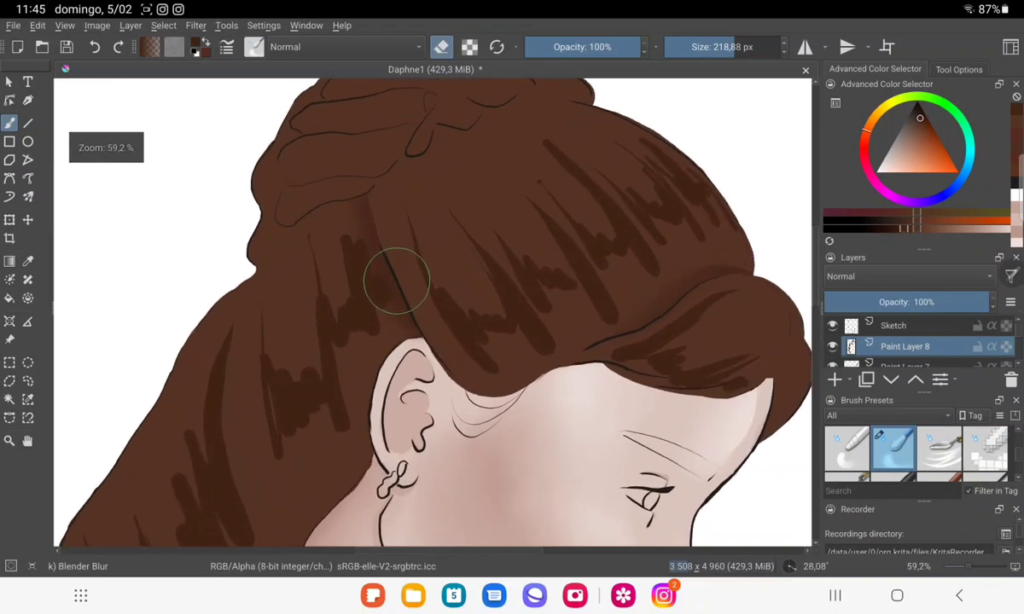
pyautogui.press('[')
pyautogui.press('[')
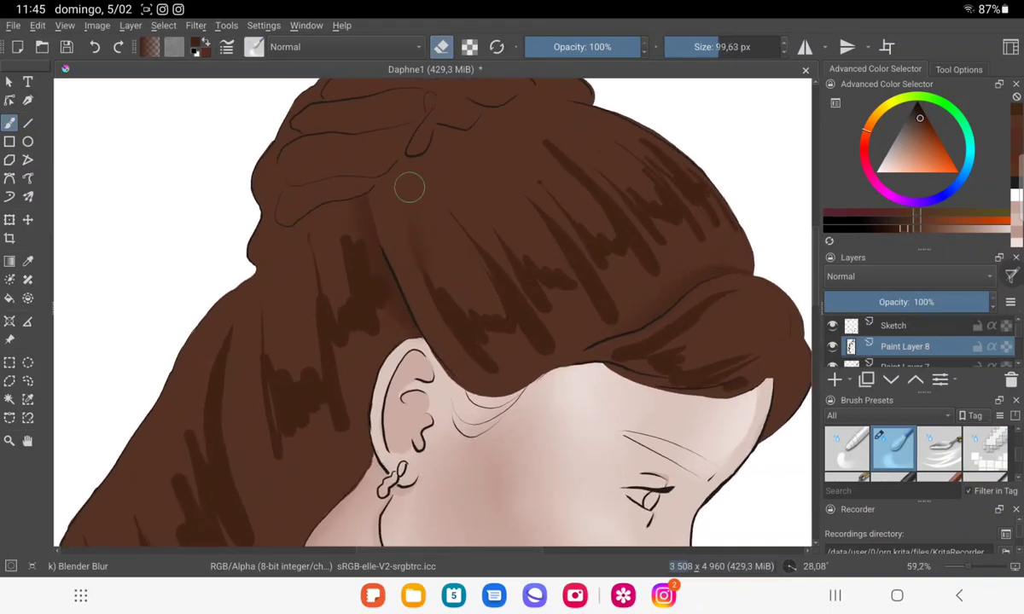
# Blur the dark strand strokes on the crown and behind the ear into the brown hair.
pyautogui.moveTo(418, 224)
pyautogui.mouseDown()
pyautogui.moveTo(444, 297)
pyautogui.moveTo(438, 235)
pyautogui.moveTo(458, 237)
pyautogui.moveTo(439, 210)
pyautogui.moveTo(546, 327)
pyautogui.moveTo(572, 307)
pyautogui.moveTo(548, 299)
pyautogui.moveTo(516, 199)
pyautogui.moveTo(606, 315)
pyautogui.moveTo(602, 267)
pyautogui.moveTo(633, 267)
pyautogui.moveTo(642, 300)
pyautogui.moveTo(621, 236)
pyautogui.moveTo(628, 245)
pyautogui.moveTo(663, 194)
pyautogui.moveTo(629, 184)
pyautogui.moveTo(617, 141)
pyautogui.moveTo(686, 253)
pyautogui.moveTo(676, 251)
pyautogui.moveTo(689, 185)
pyautogui.mouseUp()
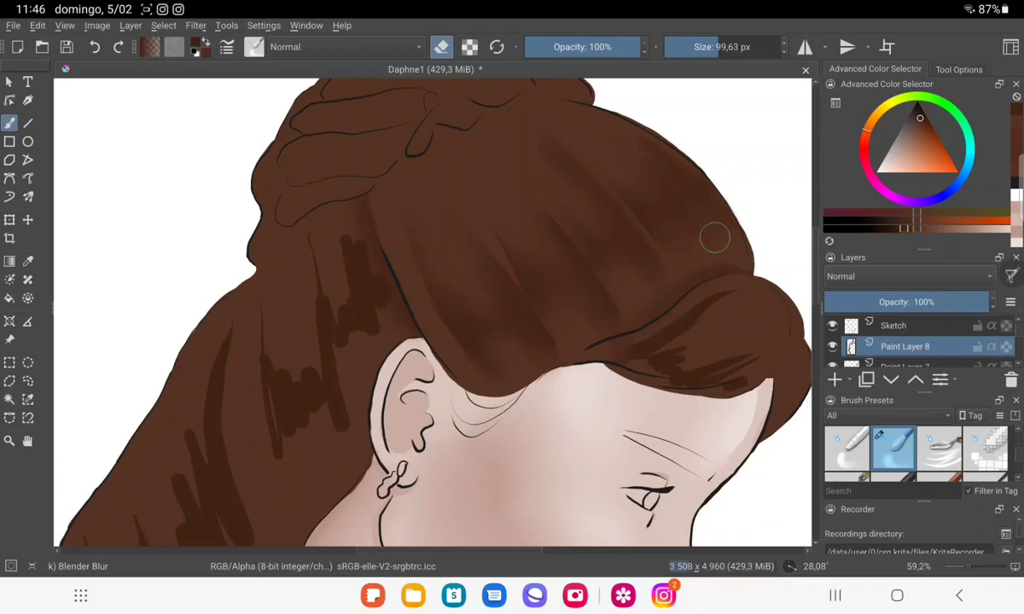
pyautogui.moveTo(713, 237)
pyautogui.mouseDown()
pyautogui.moveTo(669, 223)
pyautogui.moveTo(532, 235)
pyautogui.mouseUp()
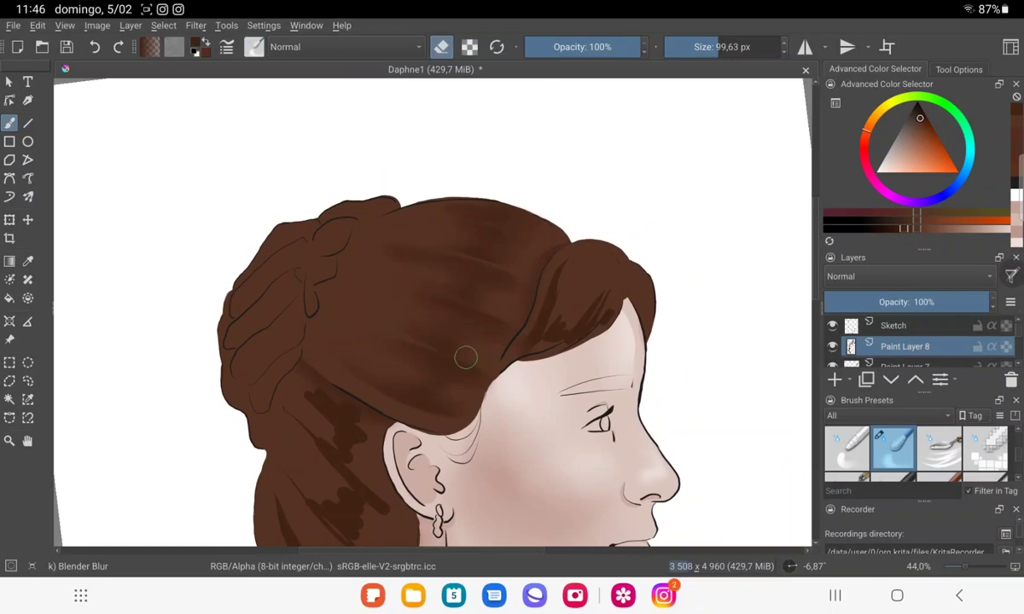
pyautogui.moveTo(491, 365); pyautogui.dragTo(613, 118)
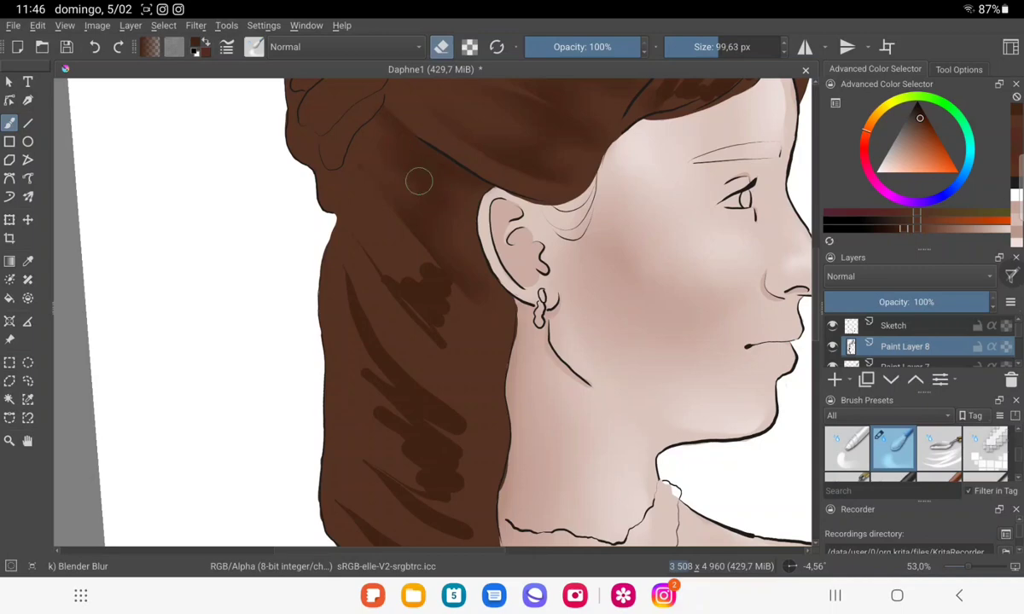
pyautogui.moveTo(482, 273)
pyautogui.mouseDown()
pyautogui.moveTo(446, 300)
pyautogui.moveTo(395, 222)
pyautogui.moveTo(464, 335)
pyautogui.moveTo(369, 243)
pyautogui.moveTo(471, 323)
pyautogui.moveTo(418, 307)
pyautogui.moveTo(458, 356)
pyautogui.moveTo(402, 287)
pyautogui.mouseUp()
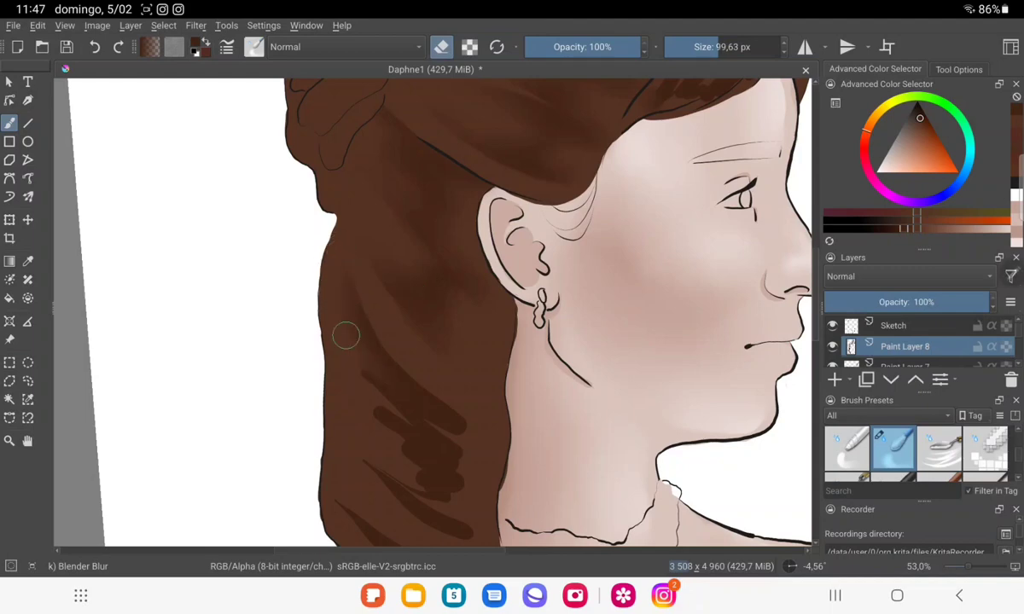
# Blend the dark streaks in the lower hair along the neck with Blender Blur.
pyautogui.moveTo(499, 449)
pyautogui.mouseDown()
pyautogui.moveTo(418, 407)
pyautogui.moveTo(435, 428)
pyautogui.moveTo(388, 381)
pyautogui.moveTo(442, 459)
pyautogui.moveTo(423, 430)
pyautogui.moveTo(414, 439)
pyautogui.moveTo(357, 420)
pyautogui.moveTo(444, 485)
pyautogui.mouseUp()
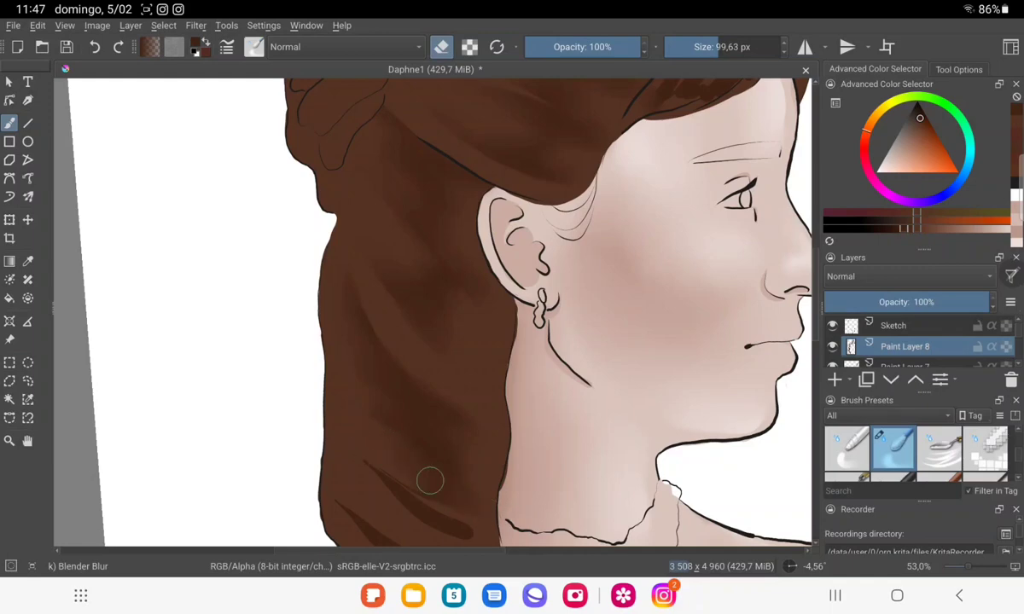
pyautogui.moveTo(464, 466)
pyautogui.mouseDown()
pyautogui.moveTo(471, 299)
pyautogui.moveTo(479, 255)
pyautogui.moveTo(502, 235)
pyautogui.mouseUp()
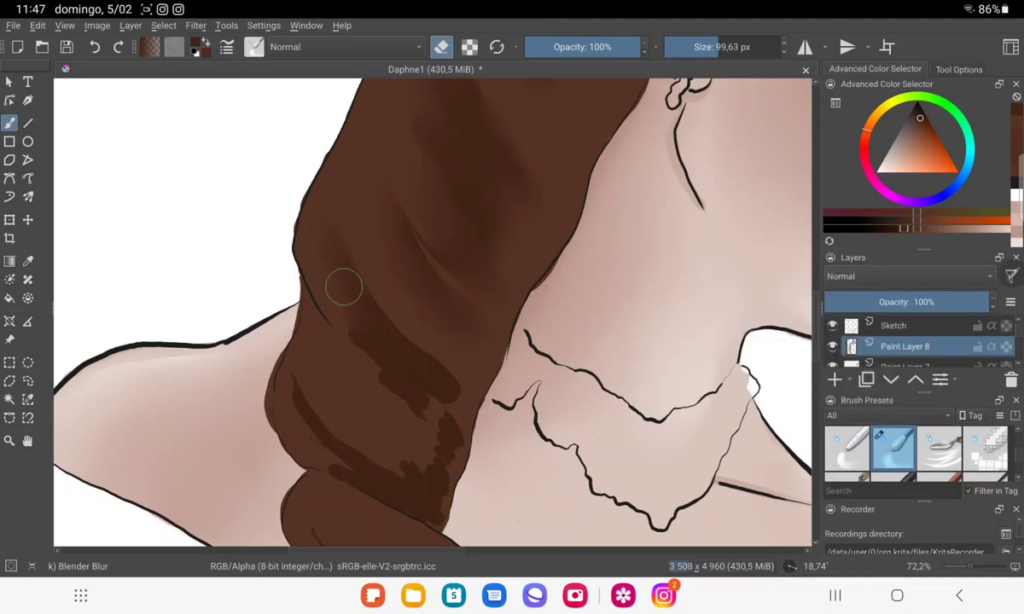
pyautogui.moveTo(416, 361); pyautogui.dragTo(454, 418)
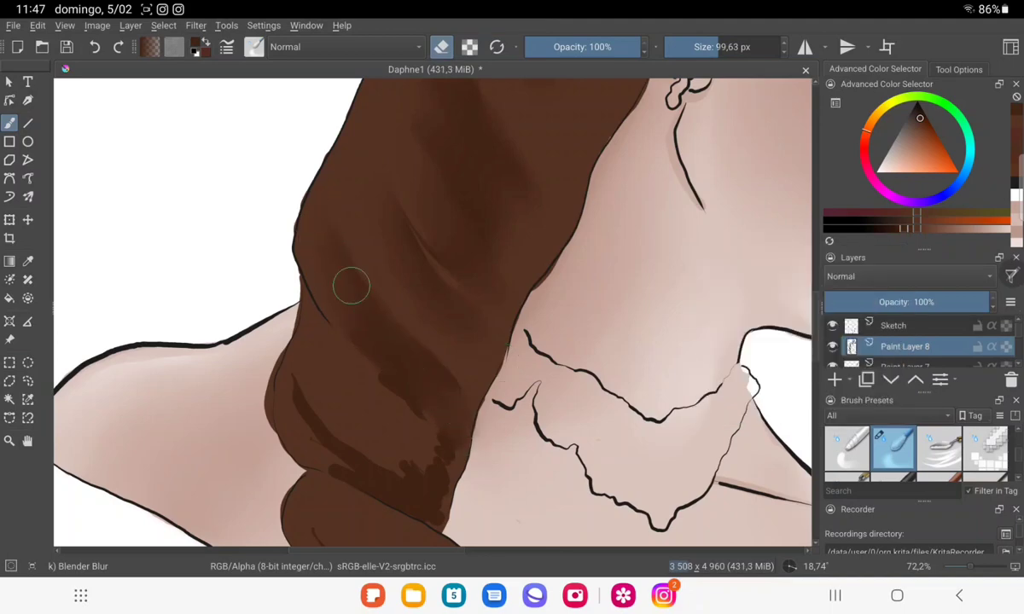
pyautogui.moveTo(351, 286)
pyautogui.mouseDown()
pyautogui.moveTo(420, 417)
pyautogui.moveTo(415, 441)
pyautogui.moveTo(373, 445)
pyautogui.moveTo(297, 354)
pyautogui.moveTo(347, 434)
pyautogui.moveTo(391, 471)
pyautogui.moveTo(382, 498)
pyautogui.moveTo(434, 501)
pyautogui.moveTo(428, 445)
pyautogui.mouseUp()
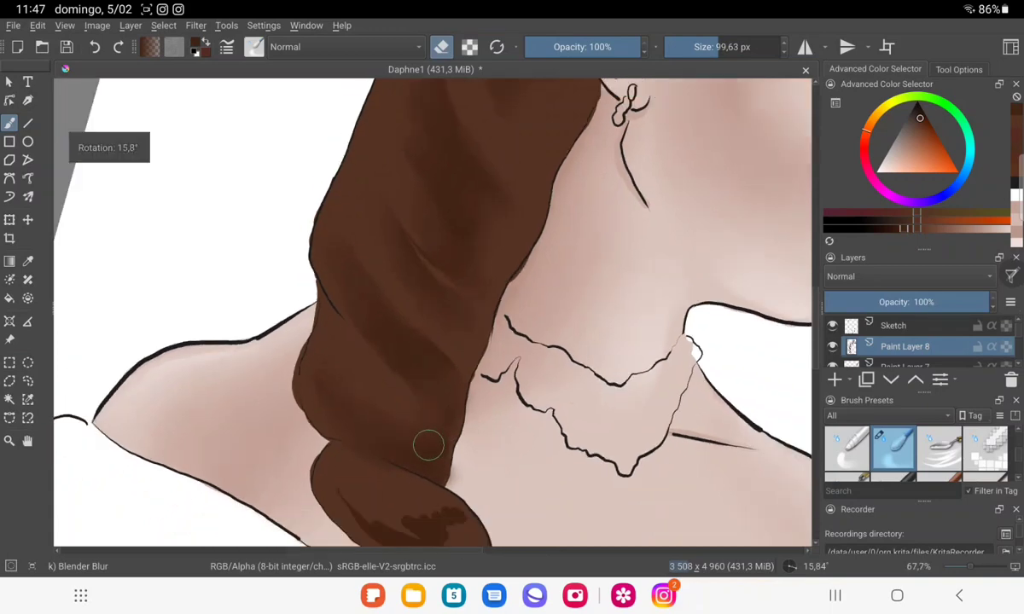
# Smooth the dark blotches in the hanging hair curl into the brown.
pyautogui.scroll(-5, 429, 445)
pyautogui.scroll(-2, 418, 384)
pyautogui.scroll(6, 412, 352)
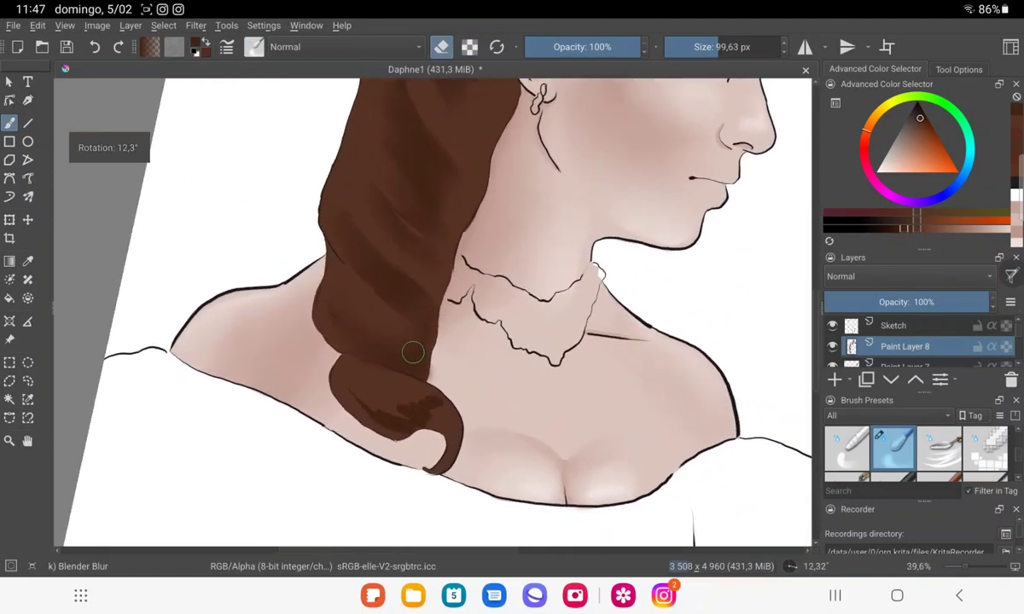
pyautogui.scroll(3, 412, 353)
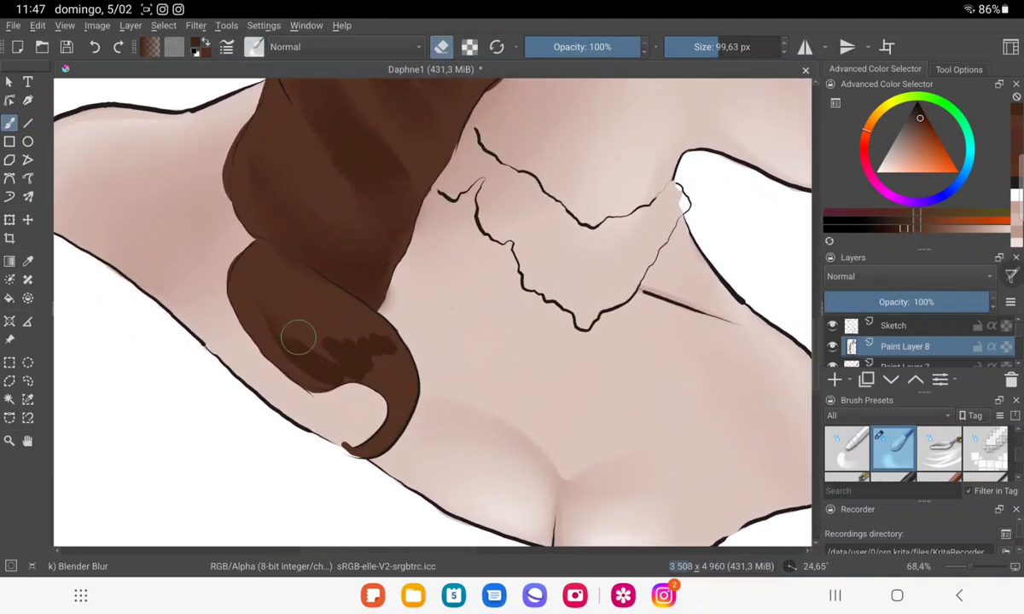
pyautogui.moveTo(297, 338)
pyautogui.mouseDown()
pyautogui.moveTo(324, 360)
pyautogui.moveTo(313, 331)
pyautogui.moveTo(333, 306)
pyautogui.moveTo(356, 323)
pyautogui.mouseUp()
pyautogui.scroll(-3, 384, 388)
pyautogui.scroll(-3, 379, 377)
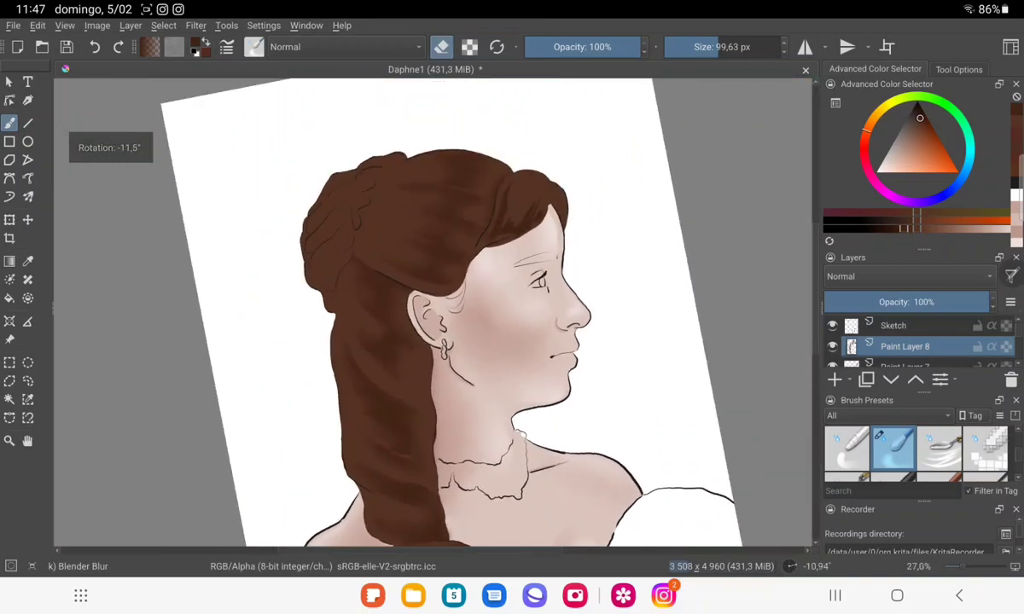
pyautogui.scroll(3, 426, 307)
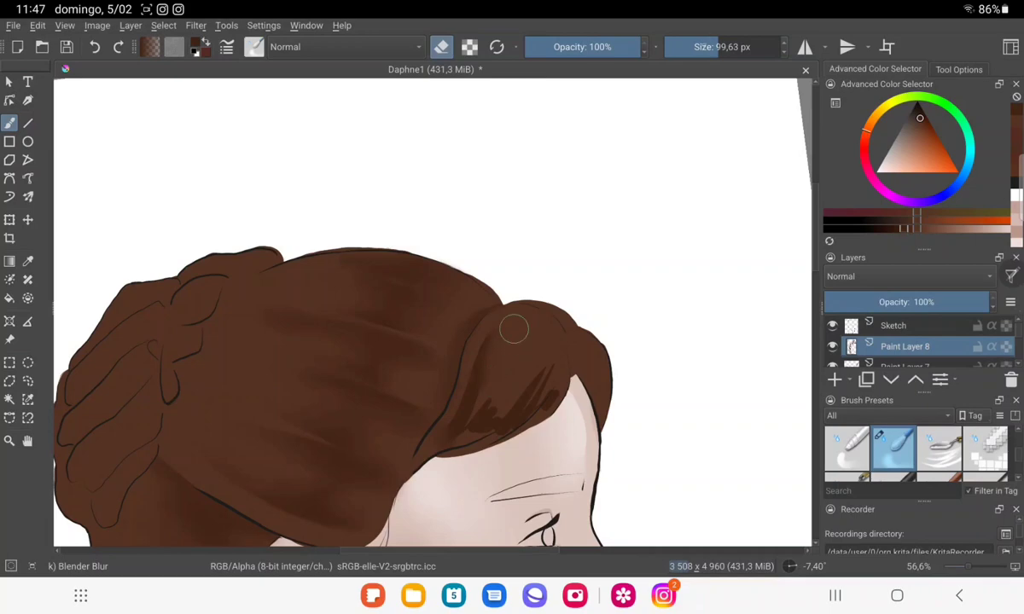
# Shrink Blender Blur to about 46 px and soften the dark strands at the hair's front.
pyautogui.moveTo(496, 354); pyautogui.dragTo(492, 339)
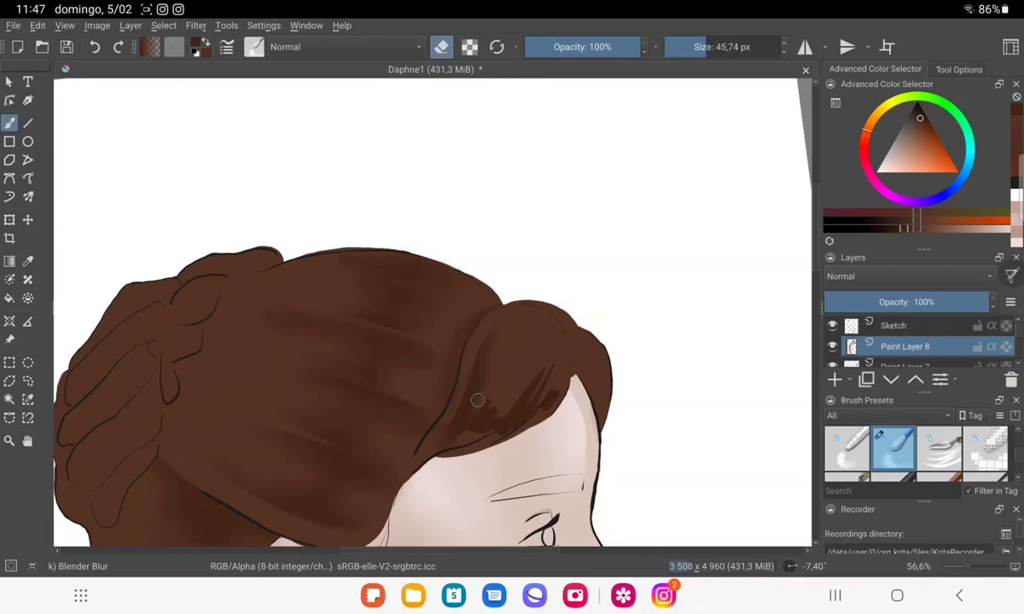
pyautogui.moveTo(420, 418); pyautogui.dragTo(454, 423)
pyautogui.moveTo(512, 327); pyautogui.dragTo(494, 382)
pyautogui.moveTo(529, 306)
pyautogui.mouseDown()
pyautogui.moveTo(506, 419)
pyautogui.moveTo(426, 411)
pyautogui.mouseUp()
pyautogui.scroll(-5, 523, 428)
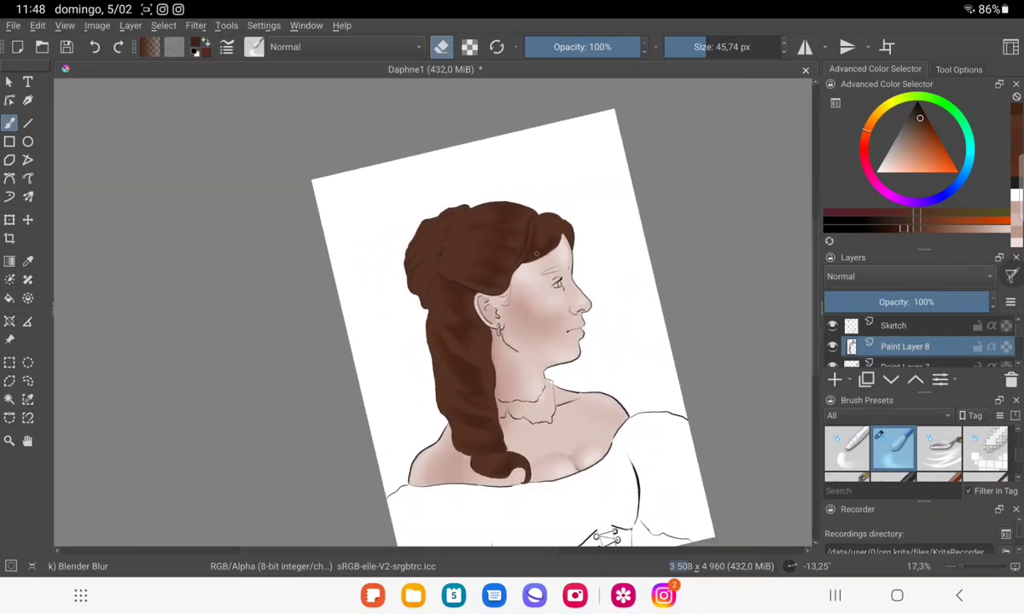
pyautogui.scroll(3, 537, 253)
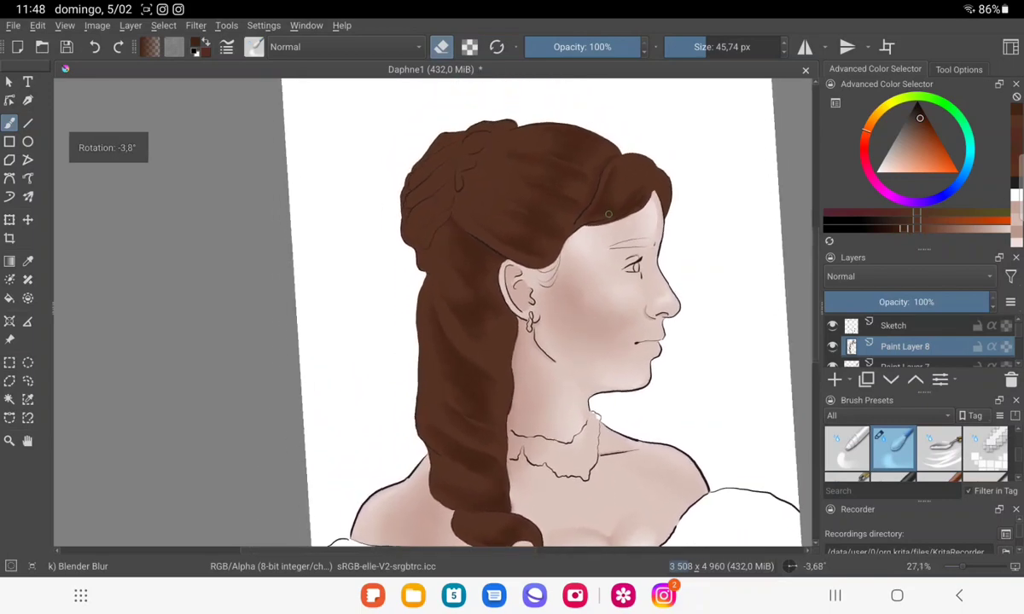
pyautogui.scroll(3, 605, 215)
pyautogui.scroll(2, 757, 363)
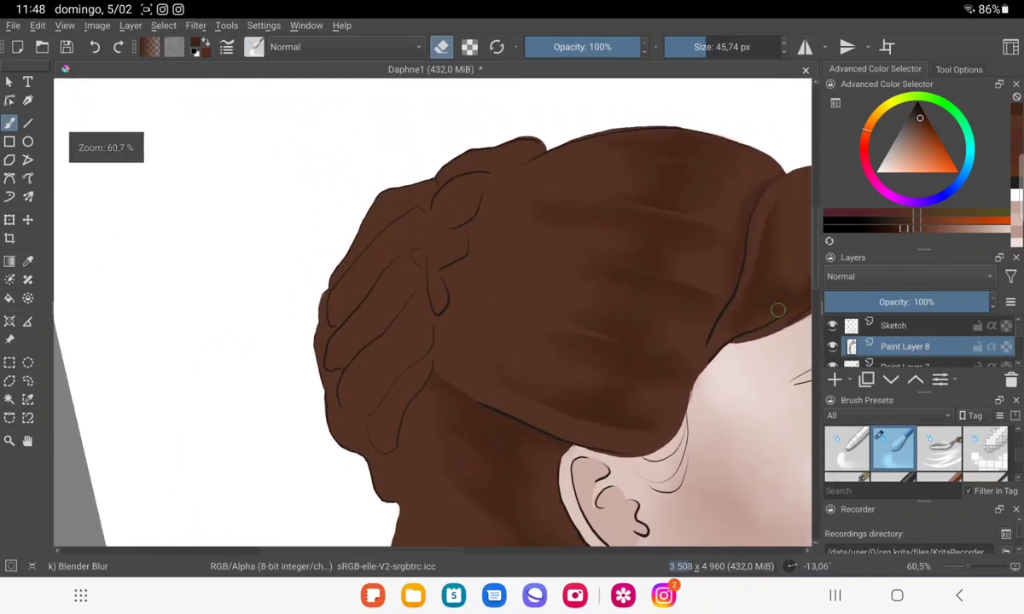
pyautogui.scroll(-2, 916, 450)
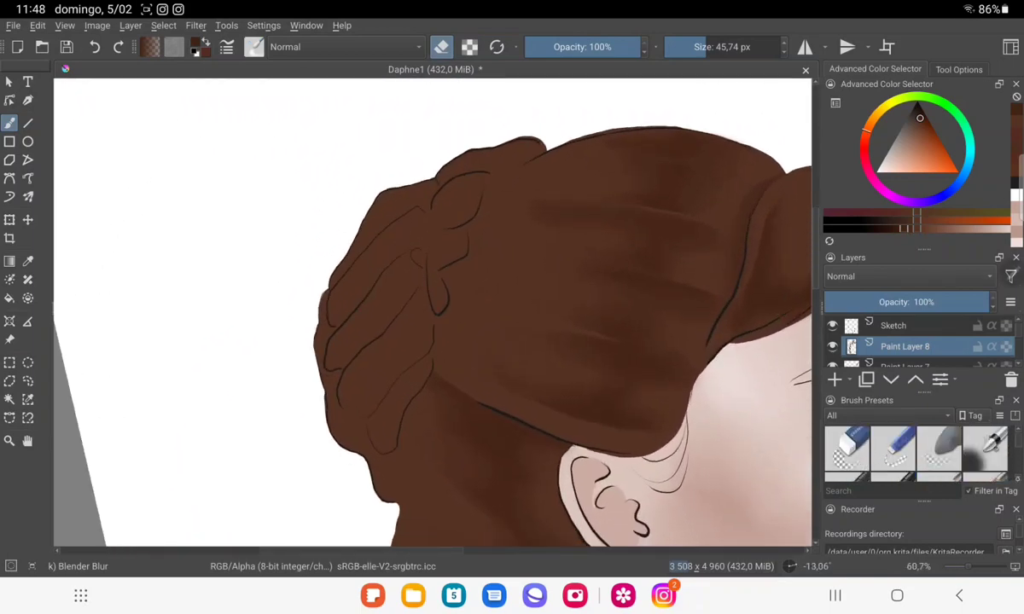
pyautogui.scroll(-2, 915, 451)
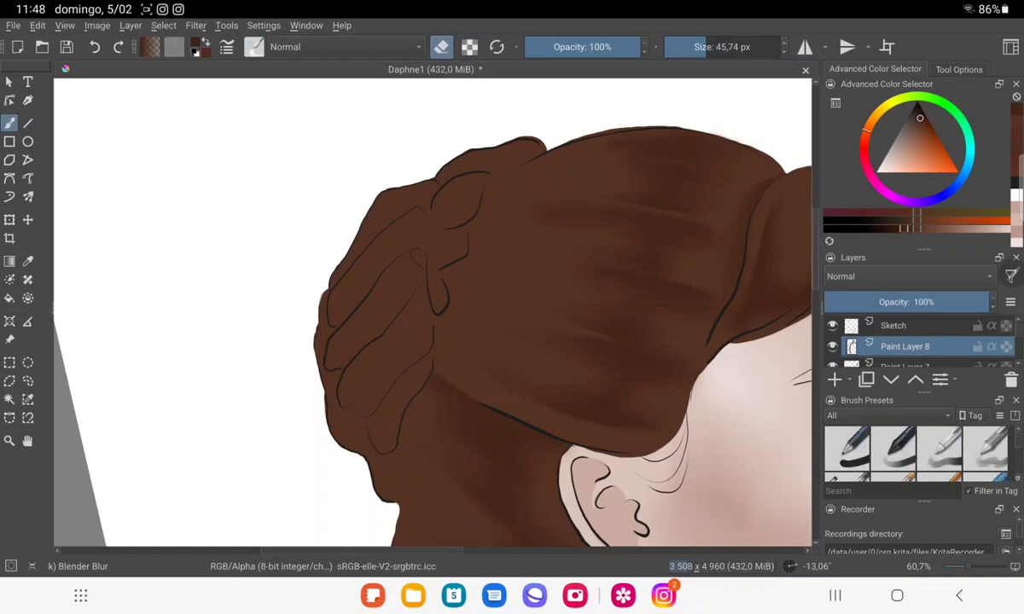
pyautogui.scroll(2, 915, 451)
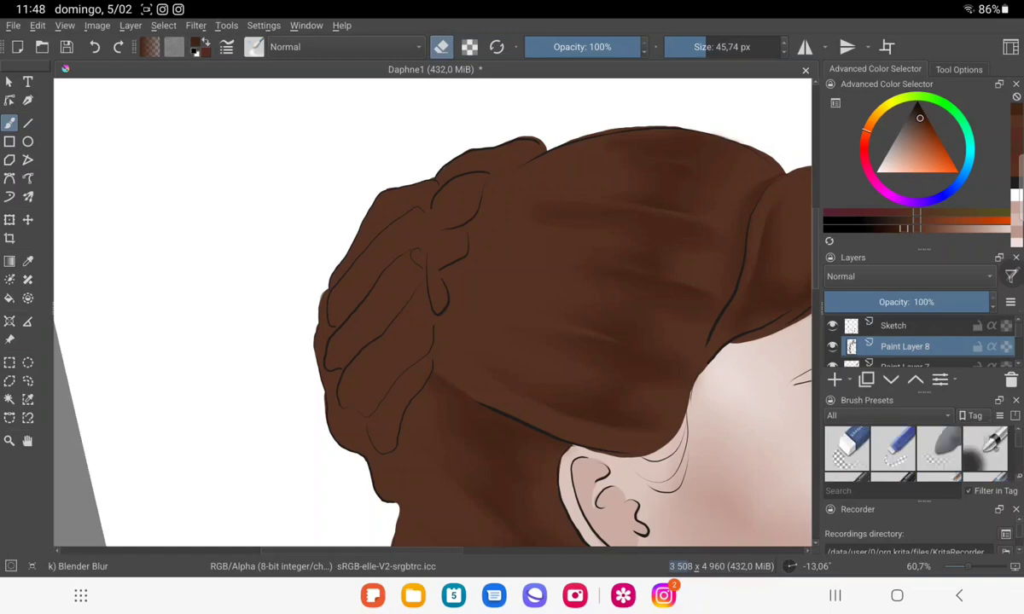
pyautogui.scroll(-2, 915, 450)
pyautogui.scroll(-2, 915, 451)
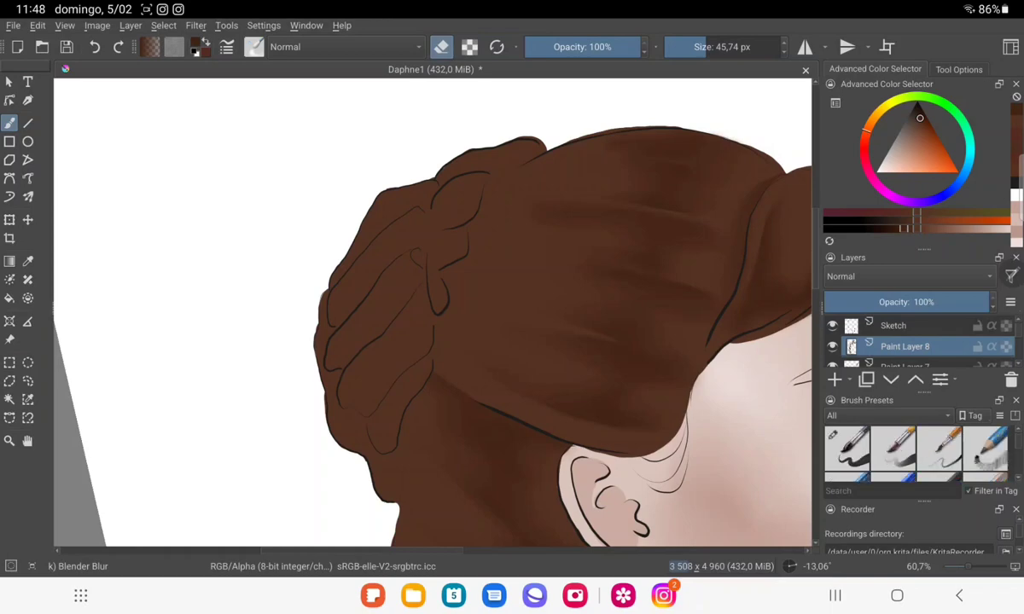
# With the b) Basic-5 Size brush, paint dark shadow strokes into the bun's folds.
pyautogui.click(893, 448)
pyautogui.click(846, 448)
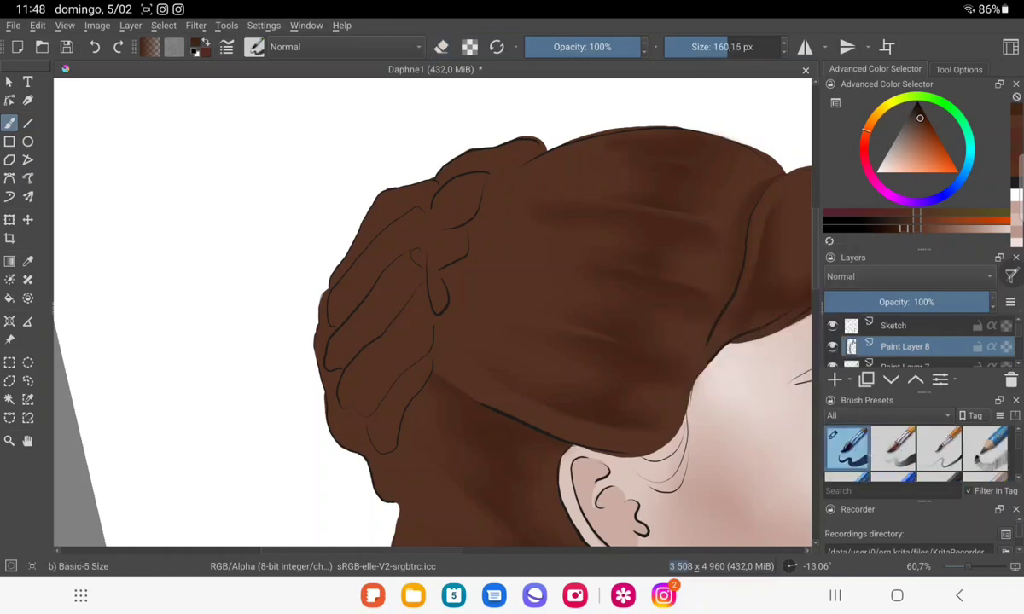
pyautogui.moveTo(426, 325)
pyautogui.mouseDown()
pyautogui.moveTo(461, 290)
pyautogui.moveTo(477, 324)
pyautogui.mouseUp()
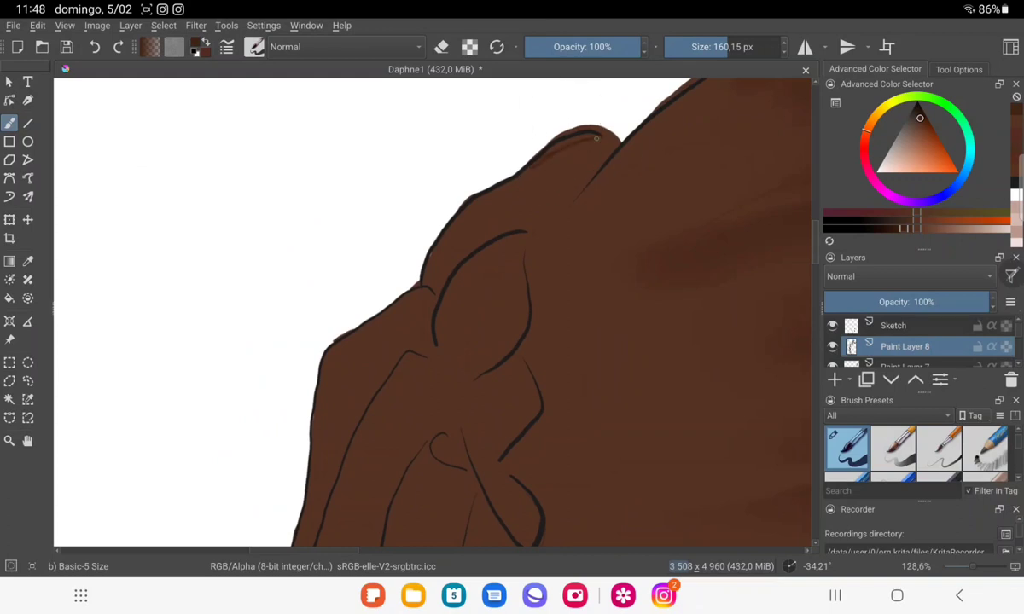
pyautogui.moveTo(595, 137)
pyautogui.mouseDown()
pyautogui.moveTo(517, 158)
pyautogui.moveTo(567, 133)
pyautogui.moveTo(559, 210)
pyautogui.moveTo(533, 225)
pyautogui.moveTo(541, 202)
pyautogui.moveTo(460, 271)
pyautogui.moveTo(465, 282)
pyautogui.moveTo(518, 285)
pyautogui.moveTo(485, 278)
pyautogui.moveTo(452, 358)
pyautogui.mouseUp()
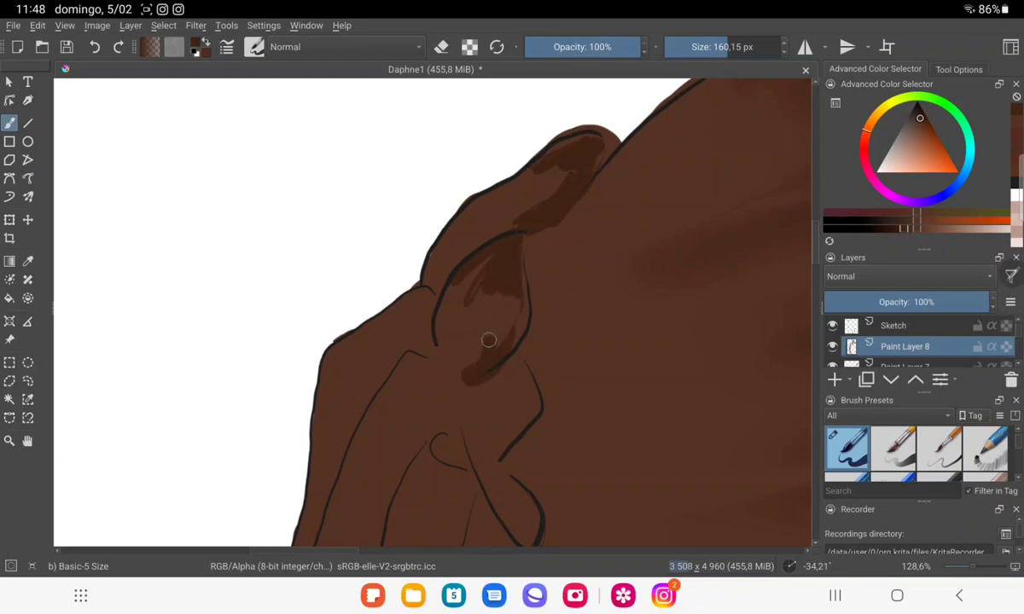
pyautogui.moveTo(465, 312); pyautogui.dragTo(435, 362)
pyautogui.moveTo(426, 316)
pyautogui.mouseDown()
pyautogui.moveTo(420, 350)
pyautogui.moveTo(427, 214)
pyautogui.moveTo(479, 215)
pyautogui.mouseUp()
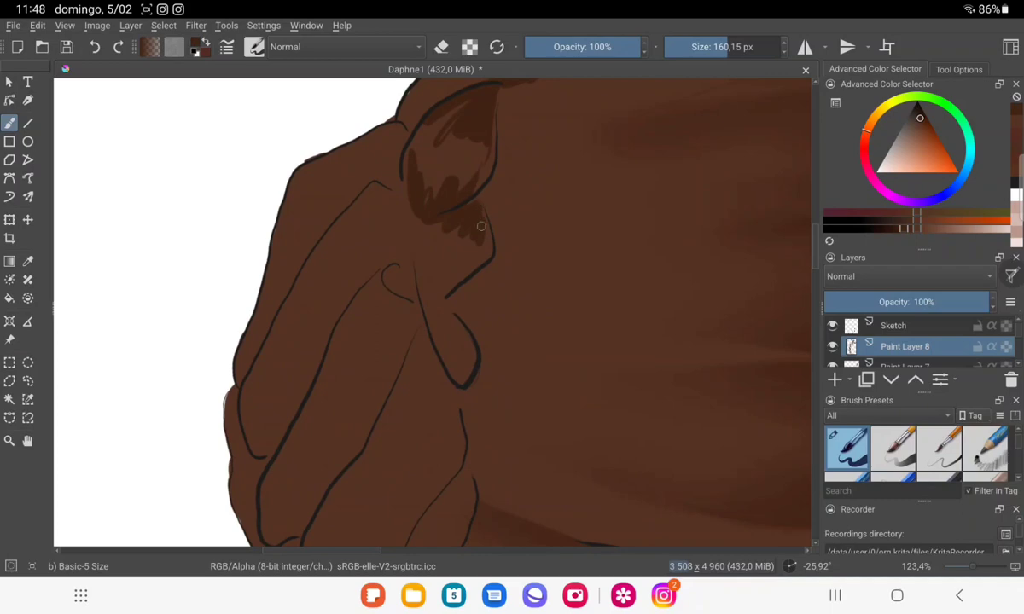
pyautogui.moveTo(465, 261)
pyautogui.mouseDown()
pyautogui.moveTo(418, 282)
pyautogui.moveTo(422, 294)
pyautogui.mouseUp()
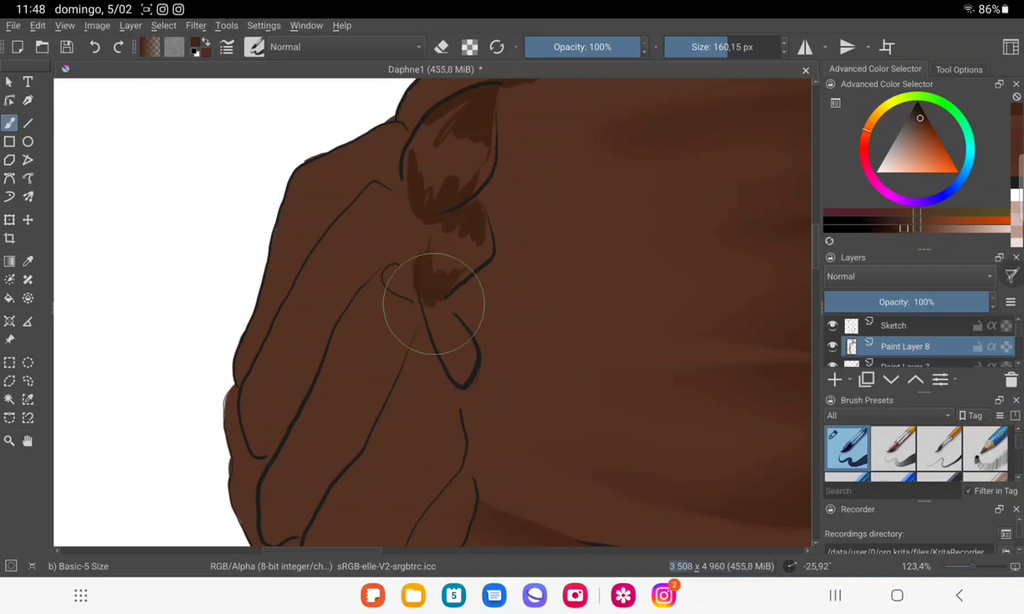
# Zoom out and reselect the Blender Blur brush.
pyautogui.scroll(-5, 433, 304)
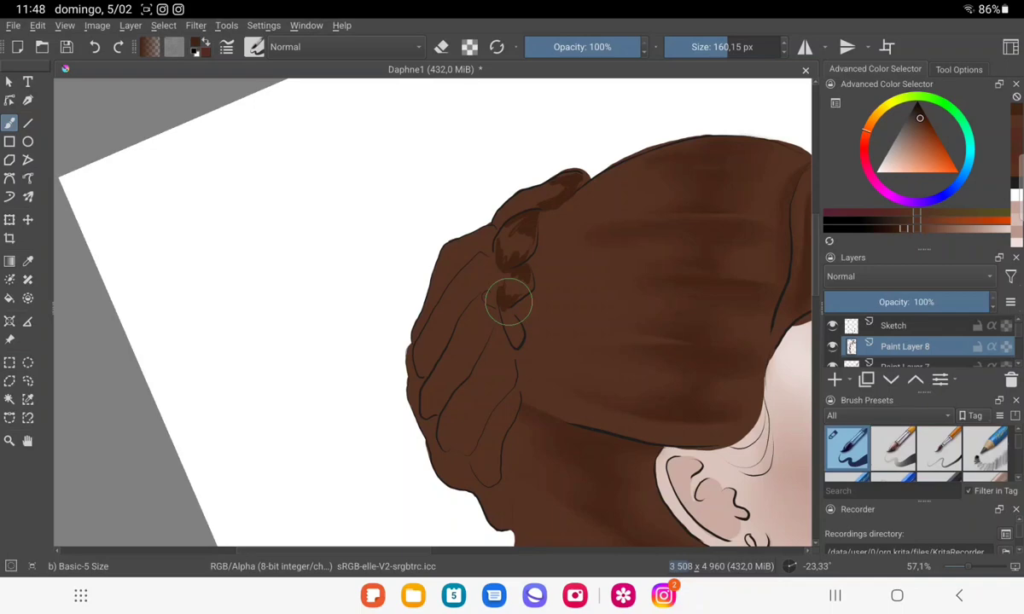
pyautogui.scroll(-3, 917, 452)
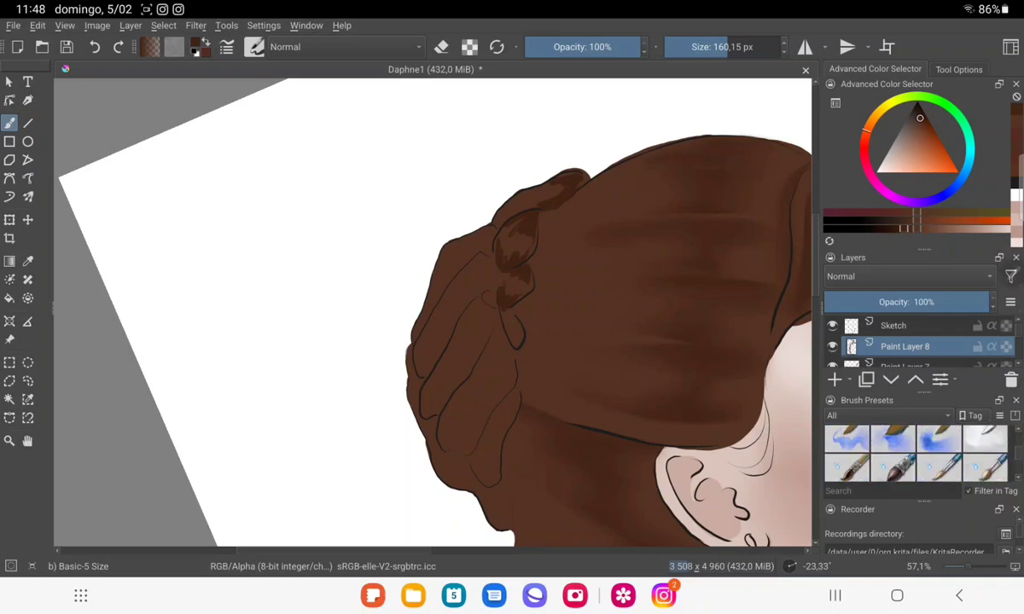
pyautogui.scroll(-3, 917, 452)
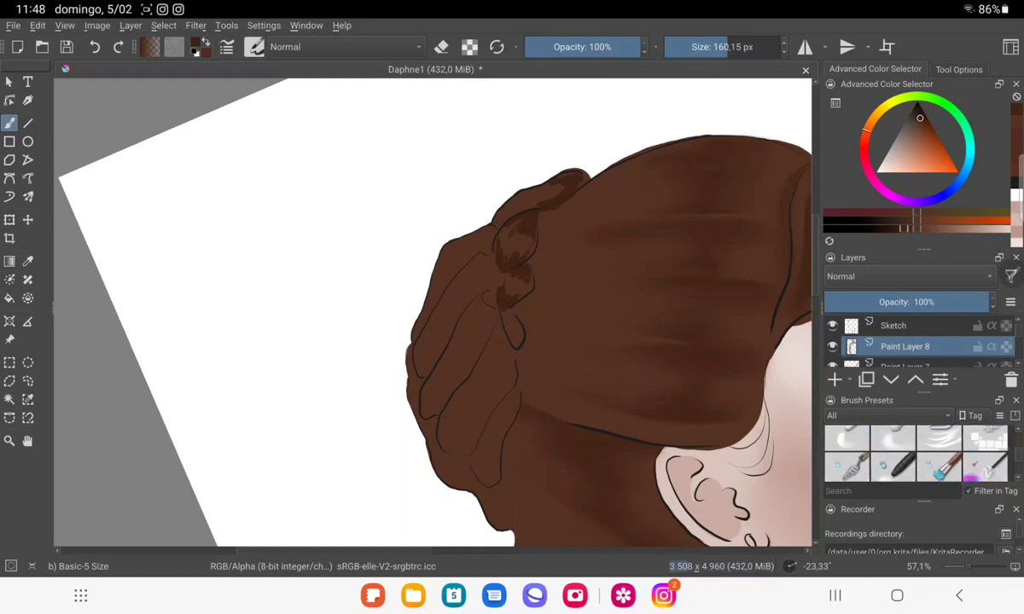
pyautogui.click(893, 438)
pyautogui.scroll(1, 917, 443)
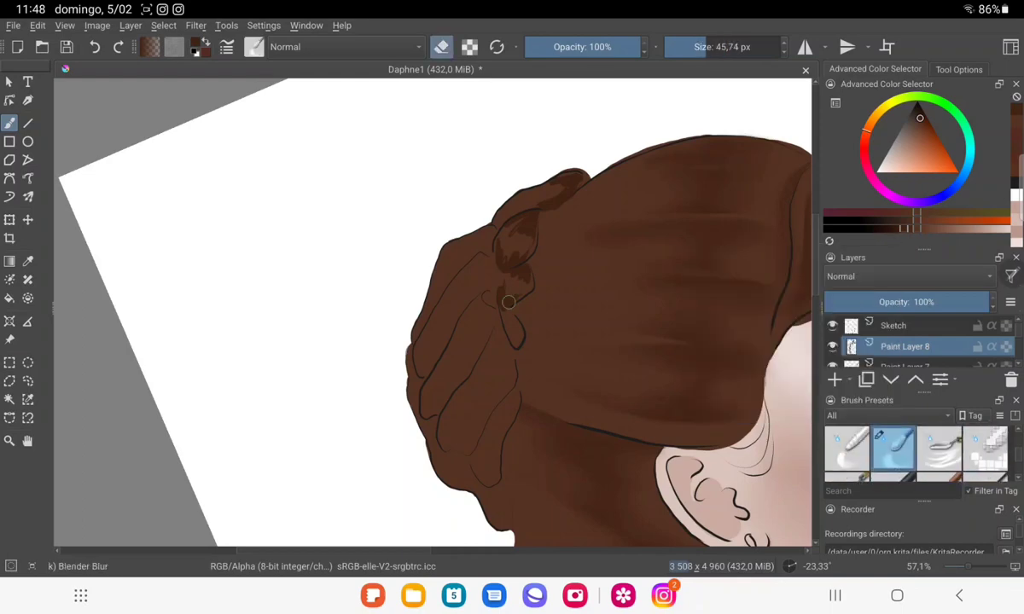
# Blur the freshly painted shadows in the bun folds into the surrounding brown.
pyautogui.scroll(3, 498, 386)
pyautogui.moveTo(528, 184)
pyautogui.mouseDown()
pyautogui.moveTo(539, 216)
pyautogui.moveTo(549, 213)
pyautogui.moveTo(469, 274)
pyautogui.moveTo(465, 290)
pyautogui.moveTo(496, 257)
pyautogui.moveTo(492, 310)
pyautogui.moveTo(480, 288)
pyautogui.moveTo(494, 281)
pyautogui.moveTo(492, 371)
pyautogui.moveTo(508, 335)
pyautogui.moveTo(505, 367)
pyautogui.moveTo(484, 354)
pyautogui.moveTo(541, 350)
pyautogui.moveTo(460, 240)
pyautogui.moveTo(400, 300)
pyautogui.mouseUp()
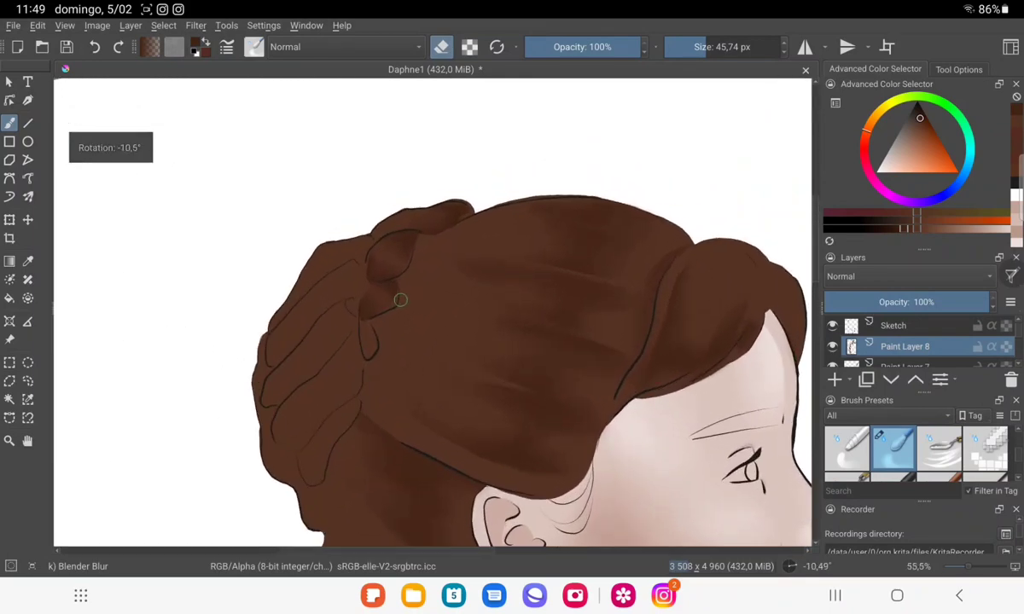
# Add a new paint layer and select the Basic-5 Size brush.
pyautogui.press('Insert')
pyautogui.press('e')
pyautogui.press('x')
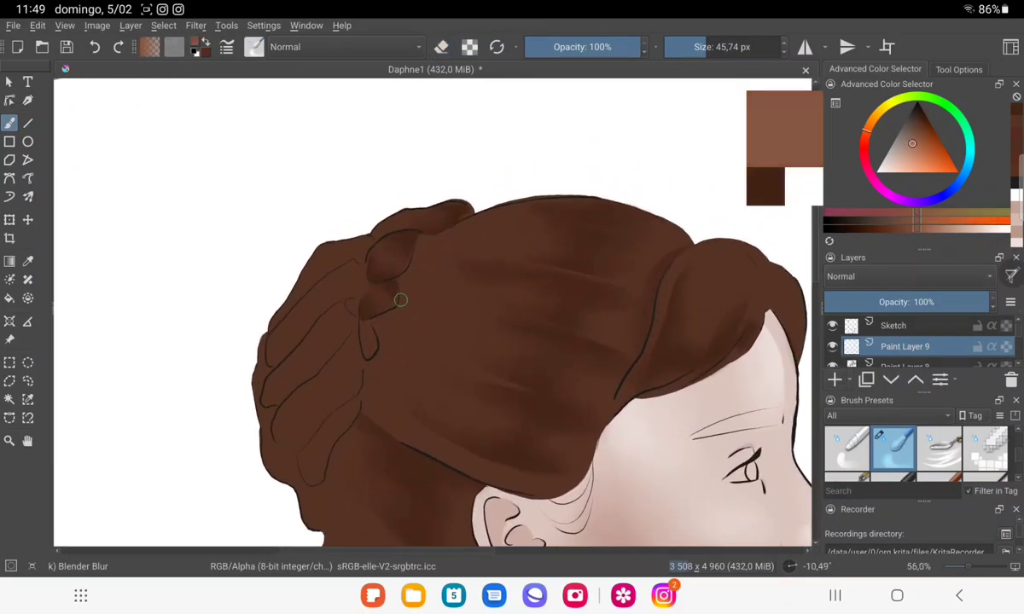
pyautogui.scroll(-2, 915, 448)
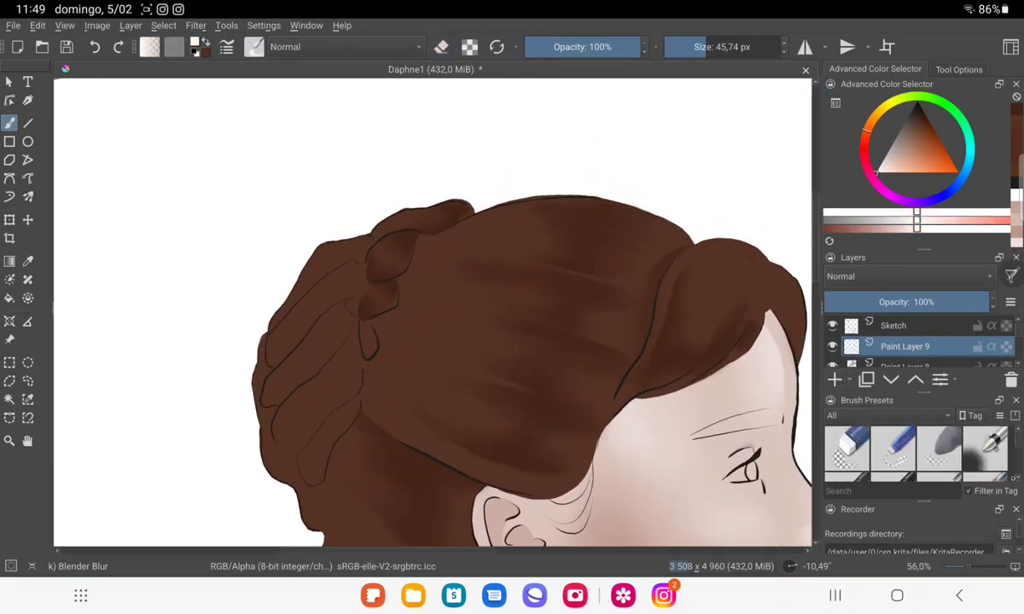
pyautogui.scroll(-2, 916, 448)
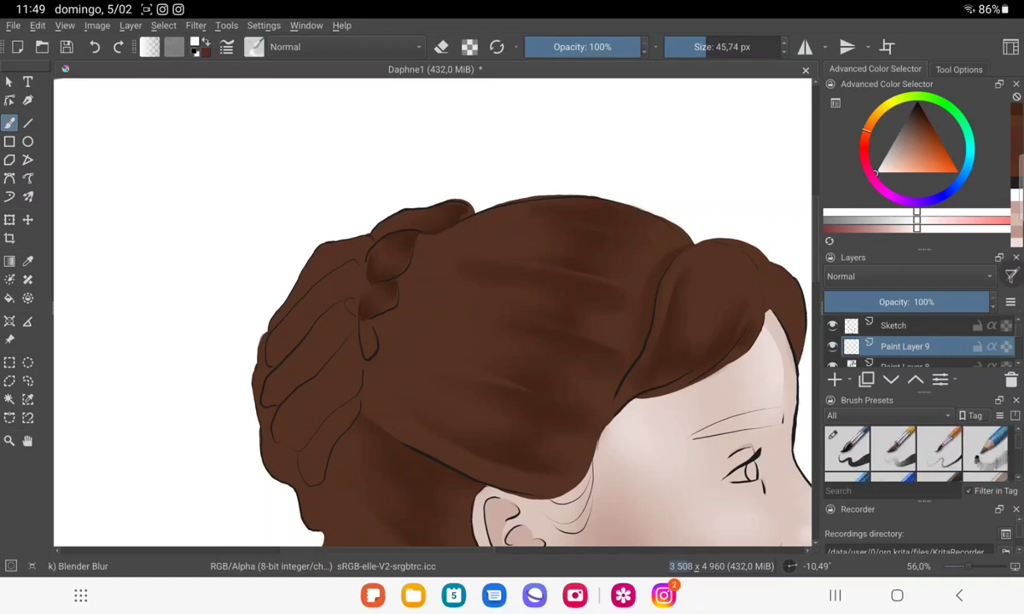
pyautogui.click(847, 448)
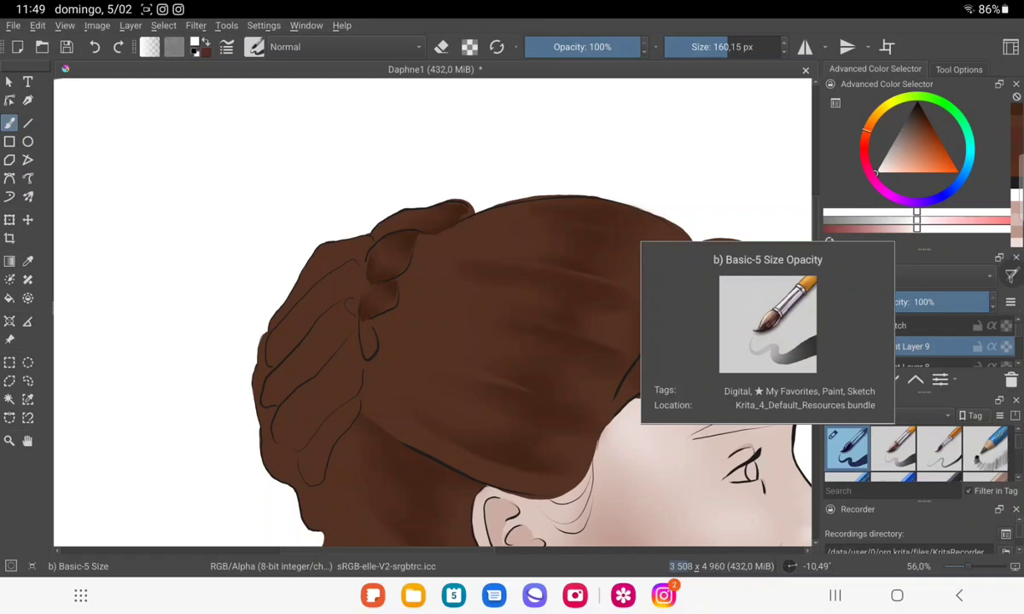
pyautogui.scroll(3, 380, 252)
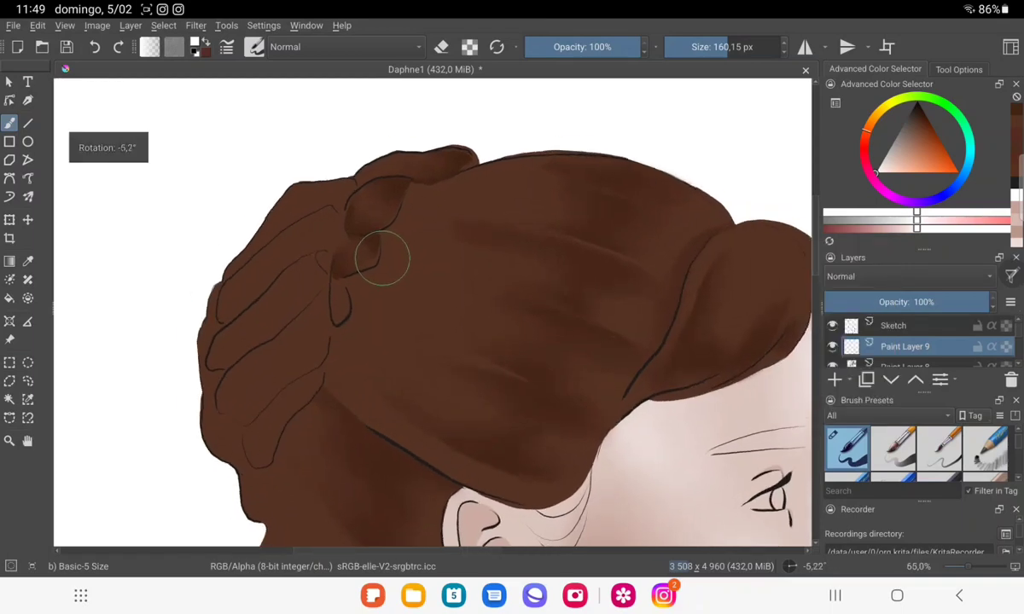
pyautogui.scroll(2, 371, 237)
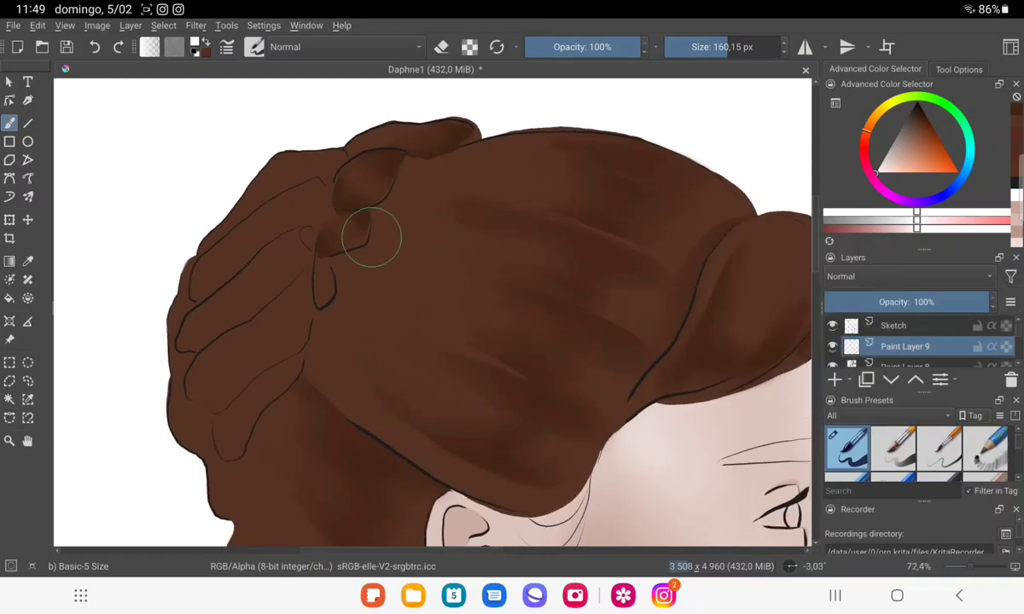
# Paint white zigzag highlight strokes and a long arc across the top of the hair.
pyautogui.moveTo(316, 346); pyautogui.dragTo(427, 442)
pyautogui.moveTo(358, 376)
pyautogui.mouseDown()
pyautogui.moveTo(396, 401)
pyautogui.moveTo(418, 365)
pyautogui.mouseUp()
pyautogui.moveTo(349, 303); pyautogui.dragTo(493, 375)
pyautogui.moveTo(386, 306); pyautogui.dragTo(477, 314)
pyautogui.moveTo(377, 247); pyautogui.dragTo(550, 316)
pyautogui.moveTo(452, 260); pyautogui.dragTo(490, 218)
pyautogui.moveTo(431, 192)
pyautogui.mouseDown()
pyautogui.moveTo(535, 241)
pyautogui.moveTo(546, 192)
pyautogui.mouseUp()
pyautogui.moveTo(454, 175)
pyautogui.mouseDown()
pyautogui.moveTo(535, 220)
pyautogui.moveTo(516, 140)
pyautogui.moveTo(573, 145)
pyautogui.mouseUp()
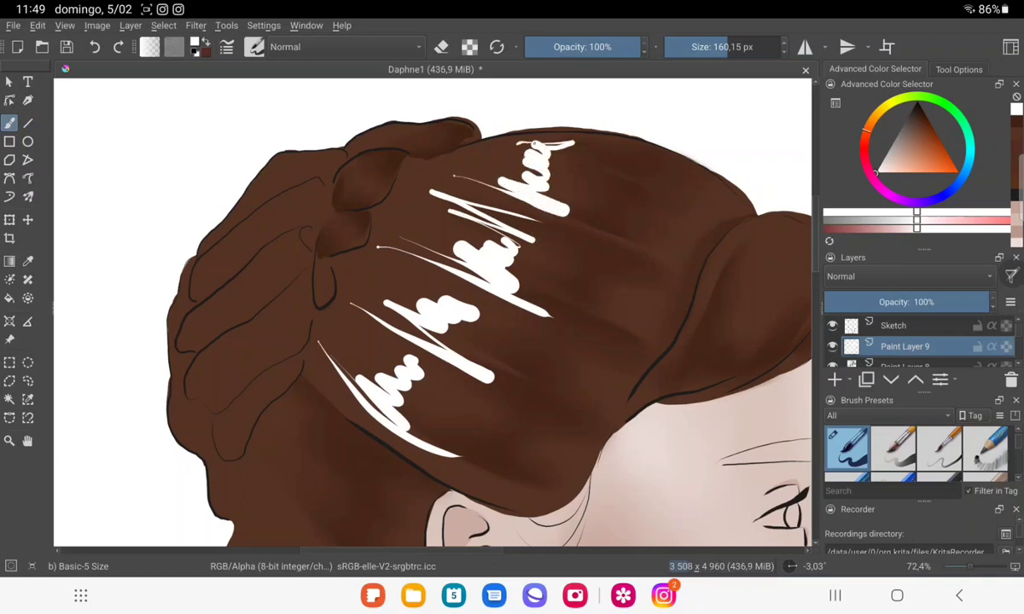
pyautogui.moveTo(674, 171); pyautogui.dragTo(420, 168)
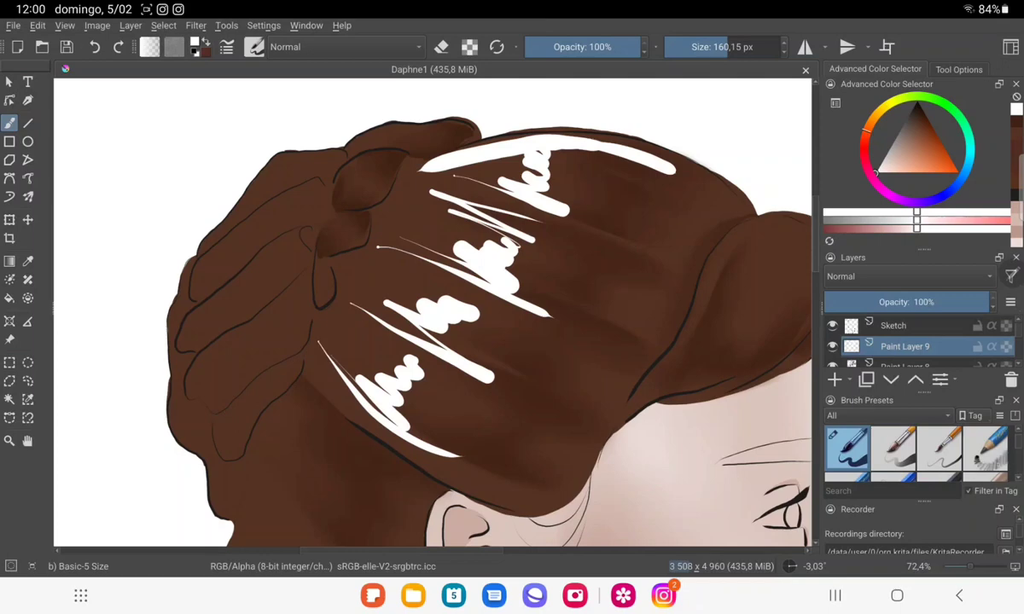
# Shrink the brush to about 57 px and hatch white highlights on the small hair loops.
pyautogui.moveTo(434, 183)
pyautogui.mouseDown()
pyautogui.moveTo(474, 222)
pyautogui.moveTo(457, 228)
pyautogui.mouseUp()
pyautogui.press('[')
pyautogui.press('[')
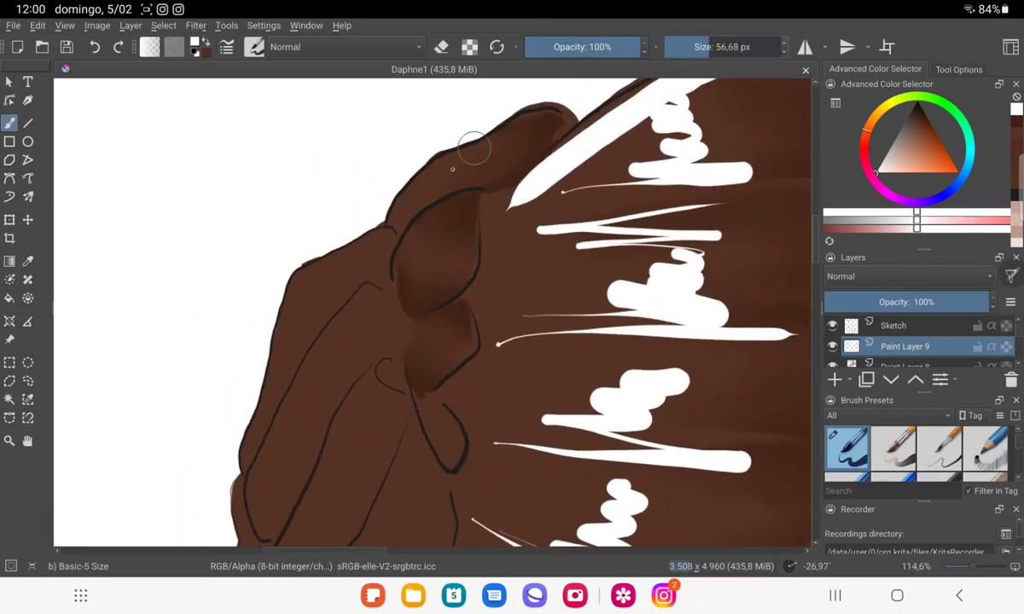
pyautogui.press('[')
pyautogui.press('[')
pyautogui.moveTo(424, 174); pyautogui.dragTo(415, 198)
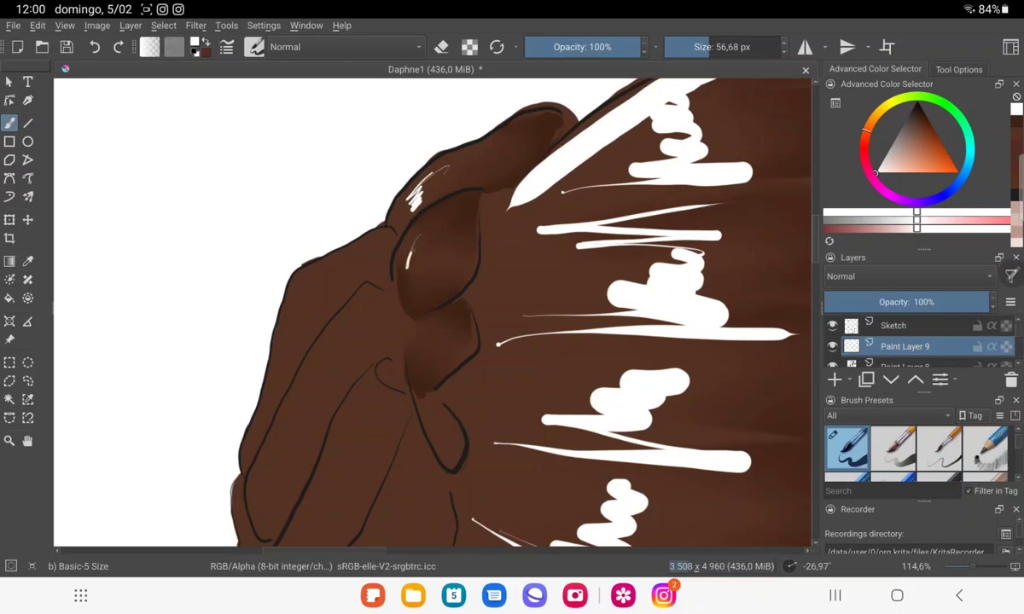
pyautogui.moveTo(431, 237)
pyautogui.mouseDown()
pyautogui.moveTo(417, 260)
pyautogui.moveTo(451, 278)
pyautogui.mouseUp()
pyautogui.moveTo(426, 319); pyautogui.dragTo(412, 354)
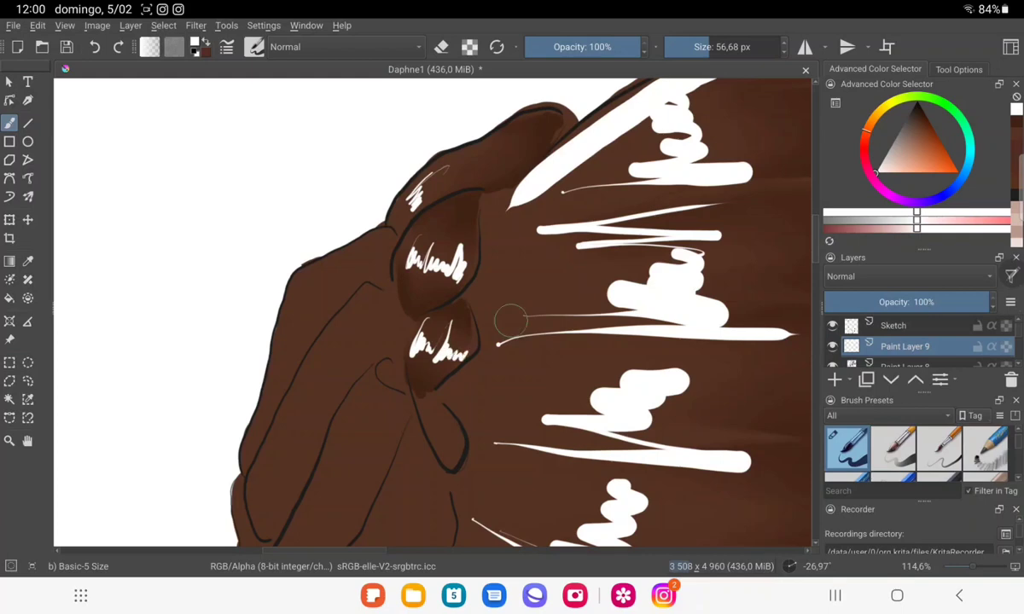
# Paint white zigzag highlights on the curl above the forehead.
pyautogui.moveTo(509, 317)
pyautogui.mouseDown()
pyautogui.moveTo(434, 252)
pyautogui.moveTo(141, 427)
pyautogui.moveTo(121, 416)
pyautogui.mouseUp()
pyautogui.moveTo(491, 192)
pyautogui.mouseDown()
pyautogui.moveTo(468, 256)
pyautogui.moveTo(490, 258)
pyautogui.mouseUp()
pyautogui.moveTo(519, 212); pyautogui.dragTo(499, 290)
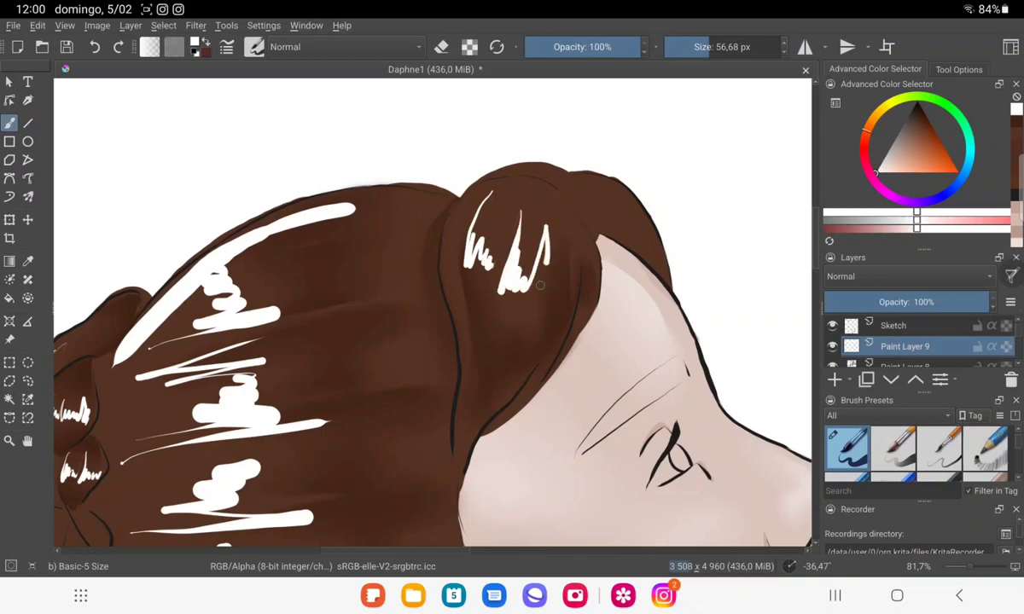
pyautogui.moveTo(544, 226)
pyautogui.mouseDown()
pyautogui.moveTo(552, 289)
pyautogui.moveTo(426, 341)
pyautogui.mouseUp()
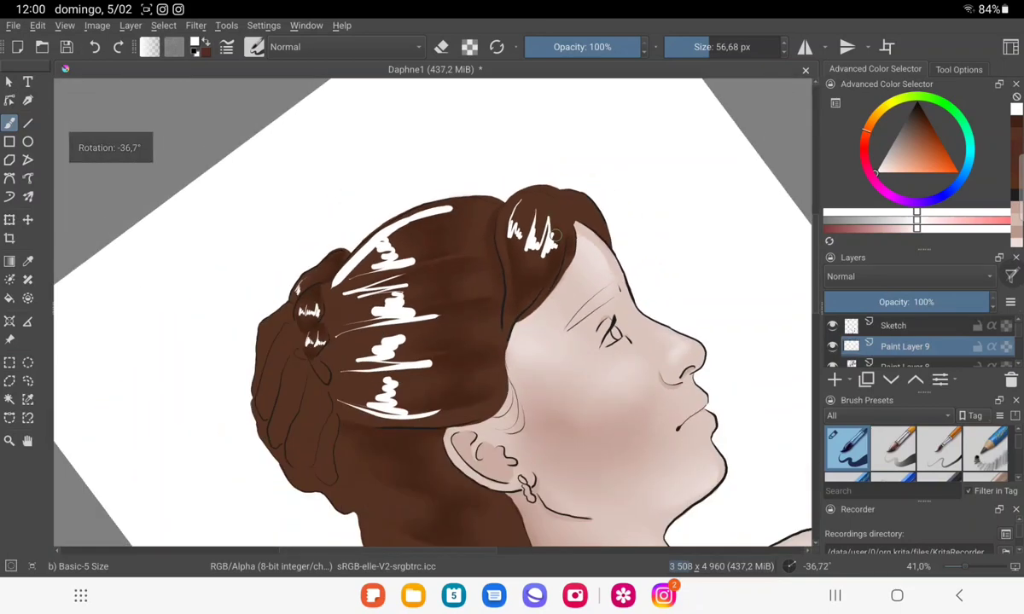
# Paint long white zigzag highlight strokes on the hair behind the neck.
pyautogui.moveTo(529, 303)
pyautogui.mouseDown()
pyautogui.moveTo(514, 205)
pyautogui.moveTo(549, 91)
pyautogui.moveTo(512, 107)
pyautogui.mouseUp()
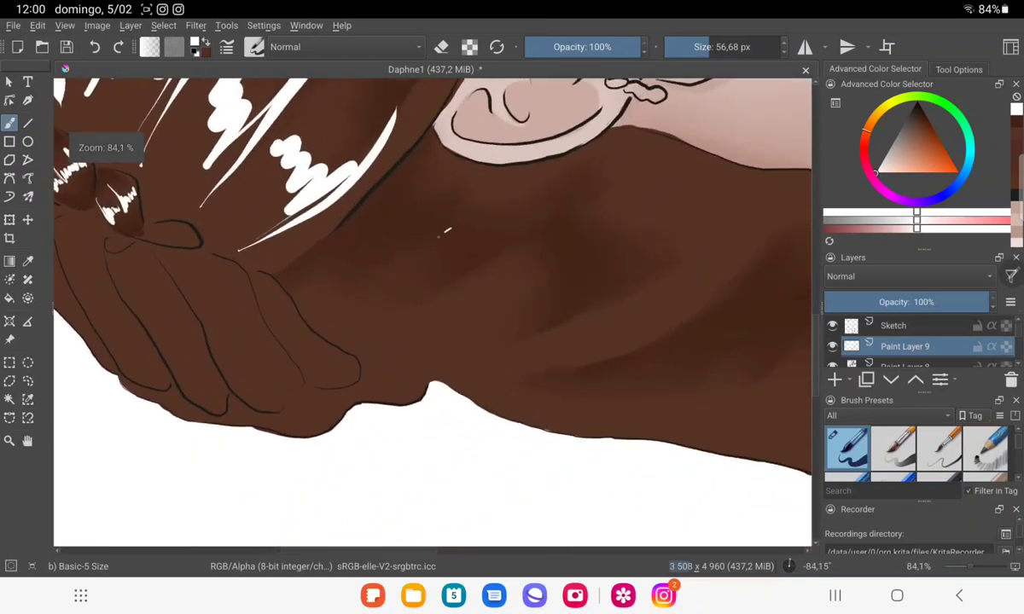
pyautogui.moveTo(449, 229)
pyautogui.mouseDown()
pyautogui.moveTo(338, 304)
pyautogui.moveTo(379, 317)
pyautogui.moveTo(422, 290)
pyautogui.mouseUp()
pyautogui.moveTo(540, 223); pyautogui.dragTo(365, 345)
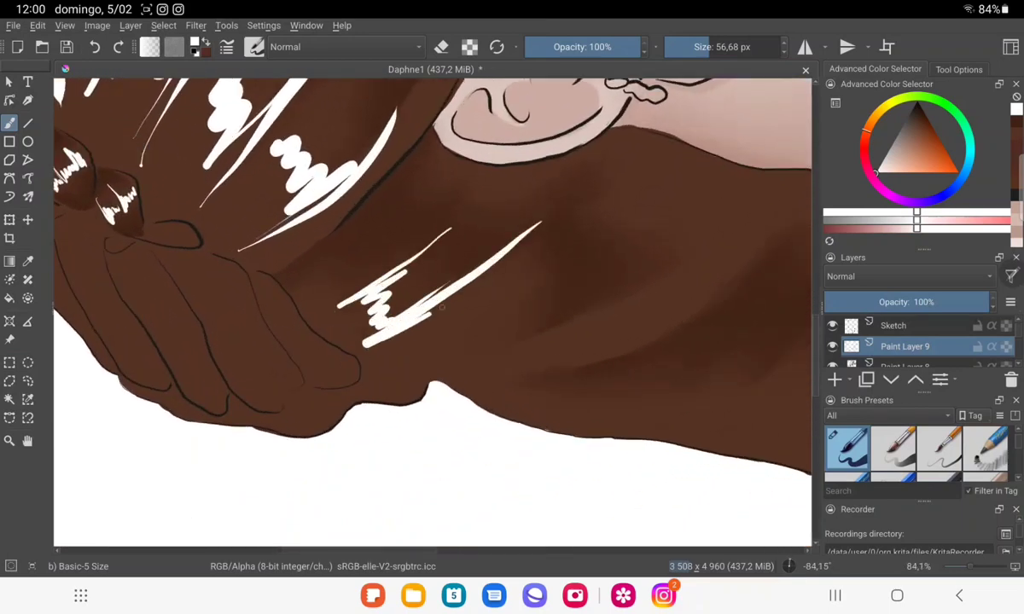
pyautogui.moveTo(441, 307); pyautogui.dragTo(511, 336)
pyautogui.moveTo(710, 218); pyautogui.dragTo(550, 329)
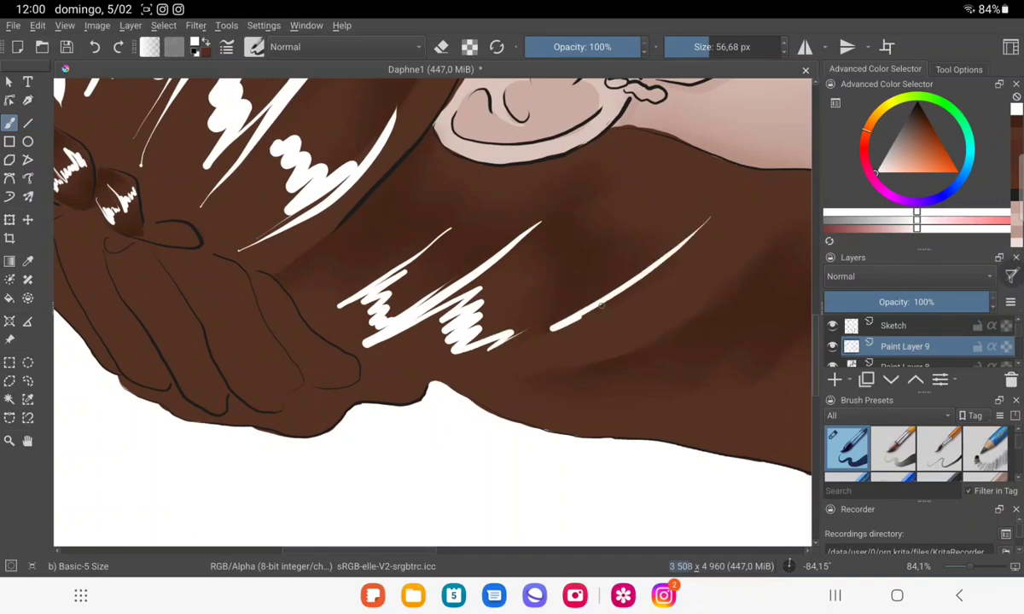
pyautogui.moveTo(601, 304)
pyautogui.mouseDown()
pyautogui.moveTo(648, 278)
pyautogui.moveTo(652, 294)
pyautogui.mouseUp()
pyautogui.moveTo(712, 250); pyautogui.dragTo(606, 350)
pyautogui.moveTo(699, 294); pyautogui.dragTo(597, 367)
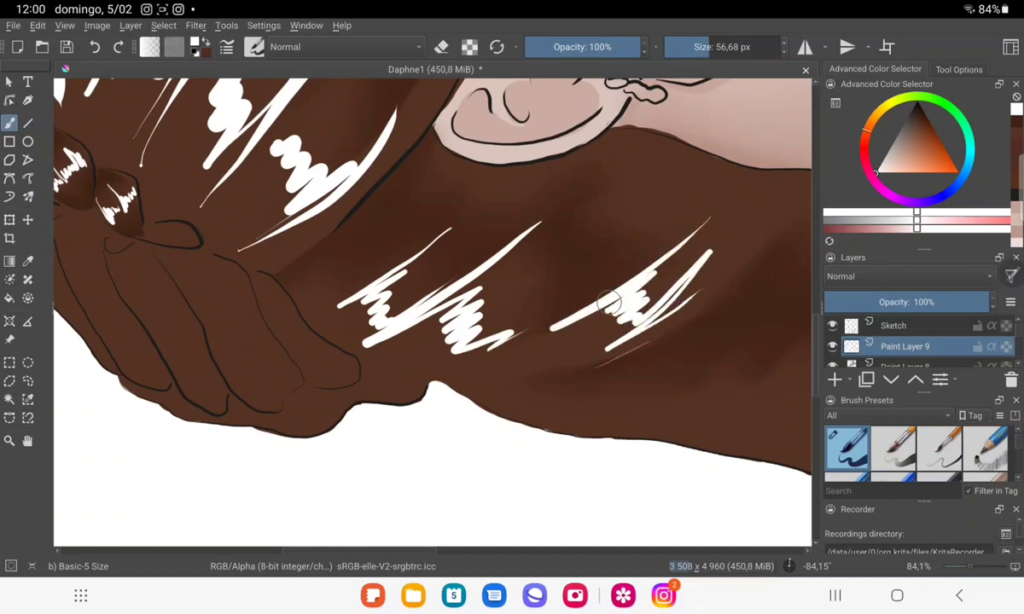
# Add zigzag highlights down the hanging hair to its curled tip on the shoulder.
pyautogui.moveTo(582, 186)
pyautogui.mouseDown()
pyautogui.moveTo(475, 350)
pyautogui.moveTo(520, 273)
pyautogui.mouseUp()
pyautogui.moveTo(512, 320)
pyautogui.mouseDown()
pyautogui.moveTo(567, 256)
pyautogui.moveTo(580, 281)
pyautogui.mouseUp()
pyautogui.moveTo(627, 218); pyautogui.dragTo(589, 286)
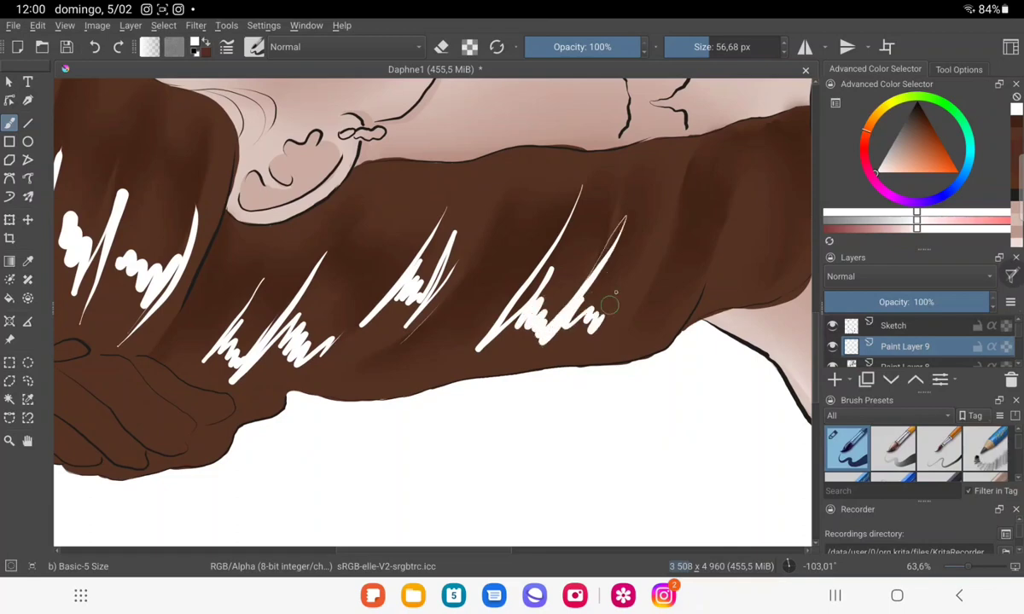
pyautogui.moveTo(681, 166)
pyautogui.mouseDown()
pyautogui.moveTo(635, 320)
pyautogui.moveTo(661, 282)
pyautogui.moveTo(434, 273)
pyautogui.mouseUp()
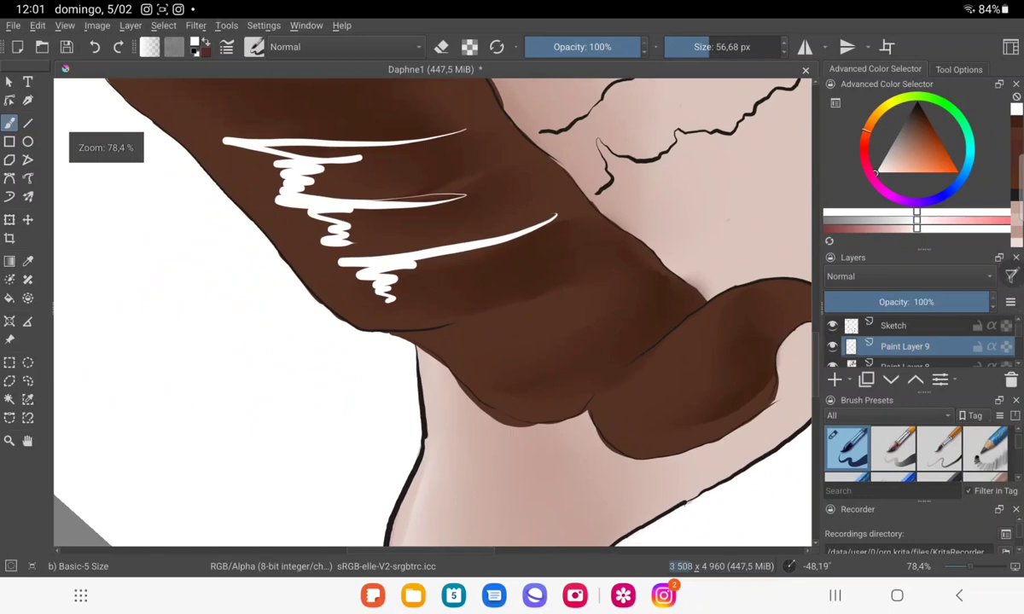
pyautogui.moveTo(450, 326)
pyautogui.mouseDown()
pyautogui.moveTo(550, 302)
pyautogui.moveTo(477, 316)
pyautogui.moveTo(504, 337)
pyautogui.mouseUp()
pyautogui.moveTo(495, 379); pyautogui.dragTo(605, 320)
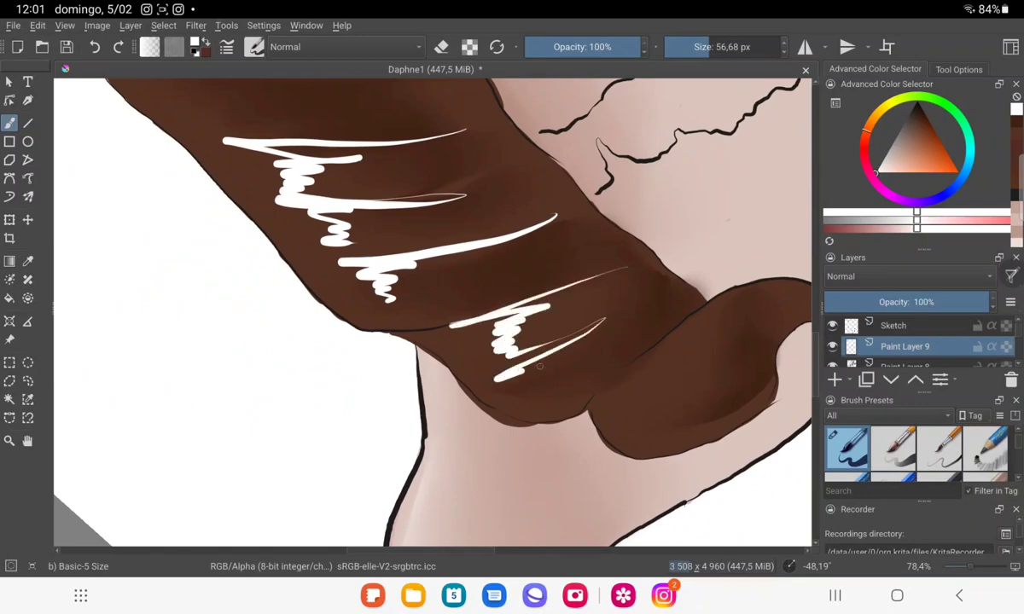
pyautogui.moveTo(490, 341); pyautogui.dragTo(546, 388)
pyautogui.moveTo(716, 311)
pyautogui.mouseDown()
pyautogui.moveTo(609, 401)
pyautogui.moveTo(703, 362)
pyautogui.moveTo(614, 397)
pyautogui.moveTo(657, 388)
pyautogui.moveTo(606, 411)
pyautogui.mouseUp()
pyautogui.moveTo(706, 413); pyautogui.dragTo(640, 433)
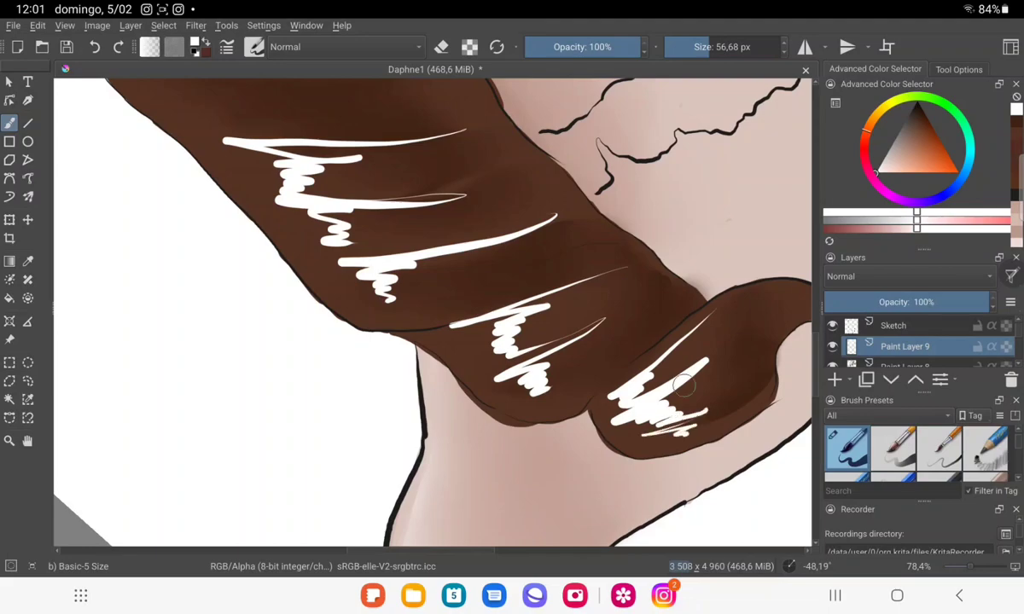
pyautogui.moveTo(682, 385)
pyautogui.mouseDown()
pyautogui.moveTo(638, 362)
pyautogui.moveTo(648, 461)
pyautogui.moveTo(529, 341)
pyautogui.moveTo(478, 324)
pyautogui.mouseUp()
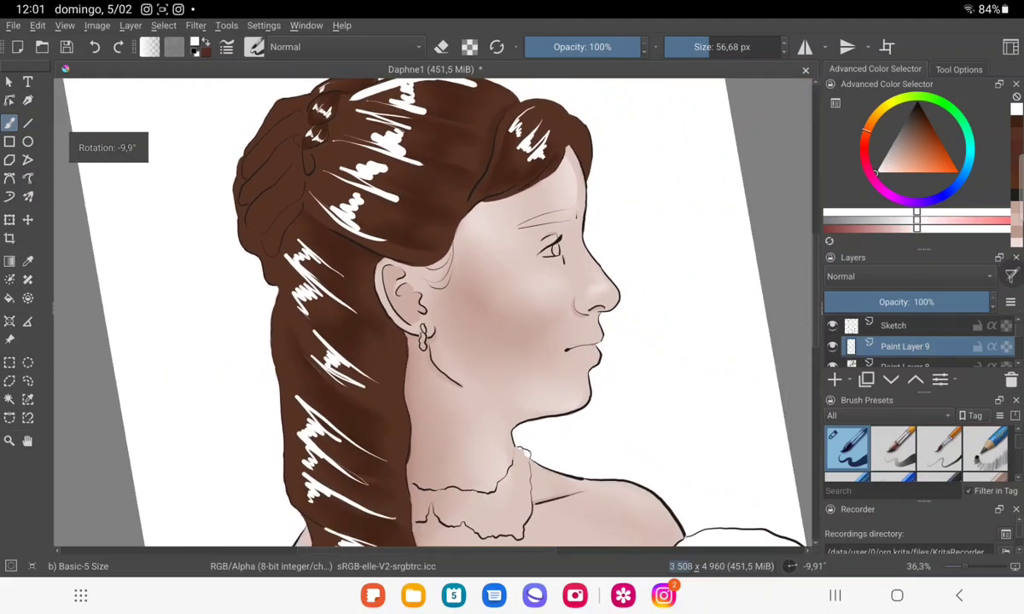
# Switch to Blender Blur at about 36 px and blur the front curl's highlight.
pyautogui.scroll(-2, 917, 450)
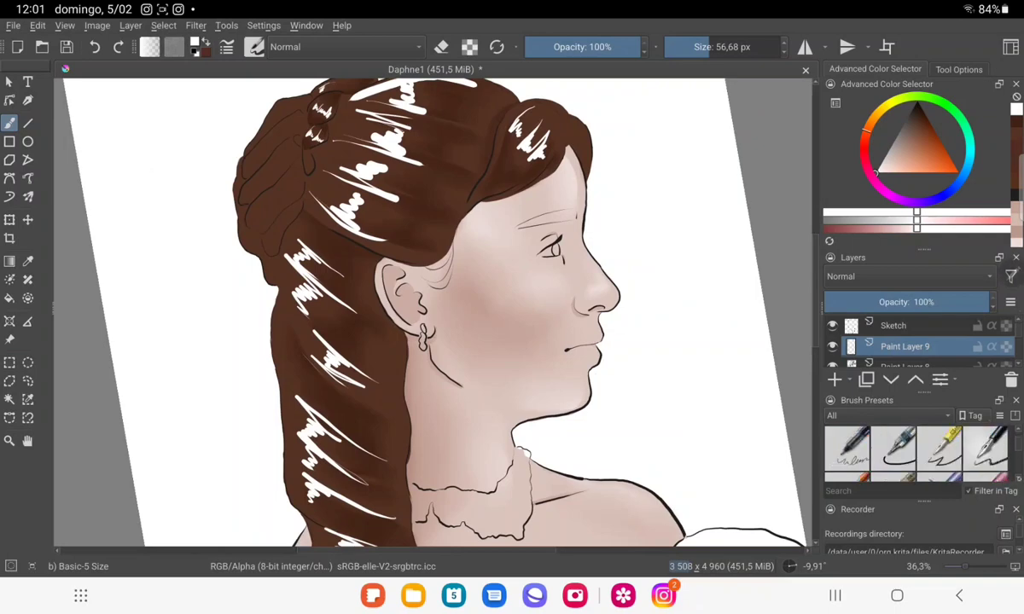
pyautogui.scroll(-1, 917, 449)
pyautogui.scroll(-1, 917, 449)
pyautogui.scroll(-1, 917, 450)
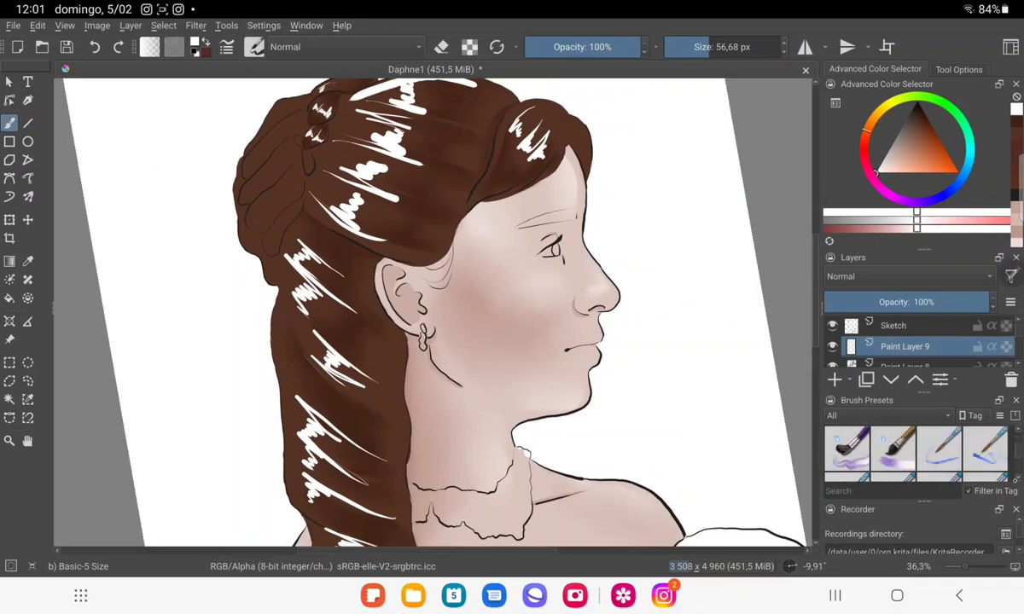
pyautogui.scroll(-1, 917, 450)
pyautogui.scroll(-1, 917, 449)
pyautogui.scroll(-1, 917, 449)
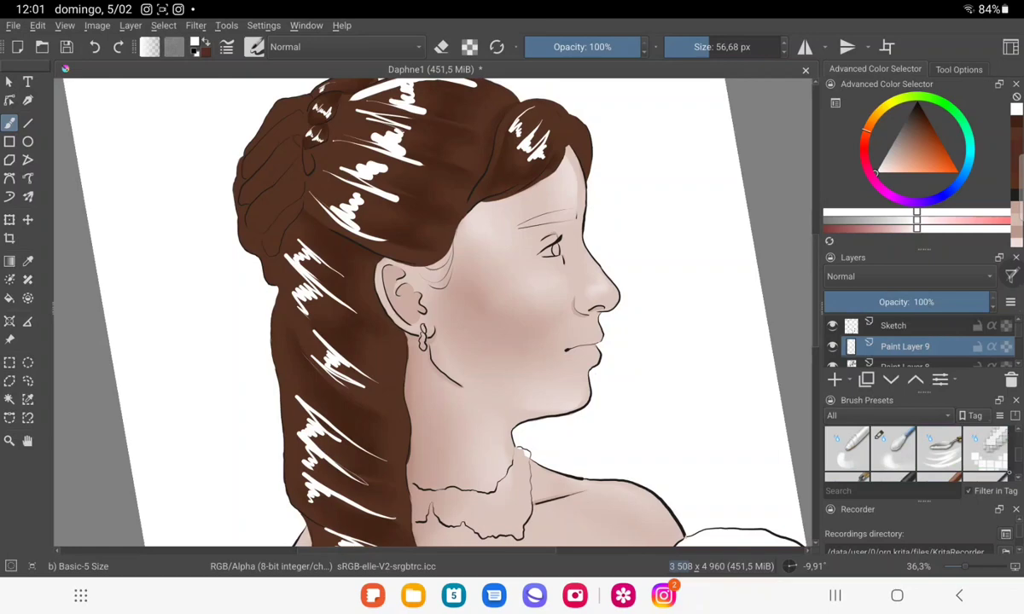
pyautogui.click(892, 450)
pyautogui.scroll(5, 431, 311)
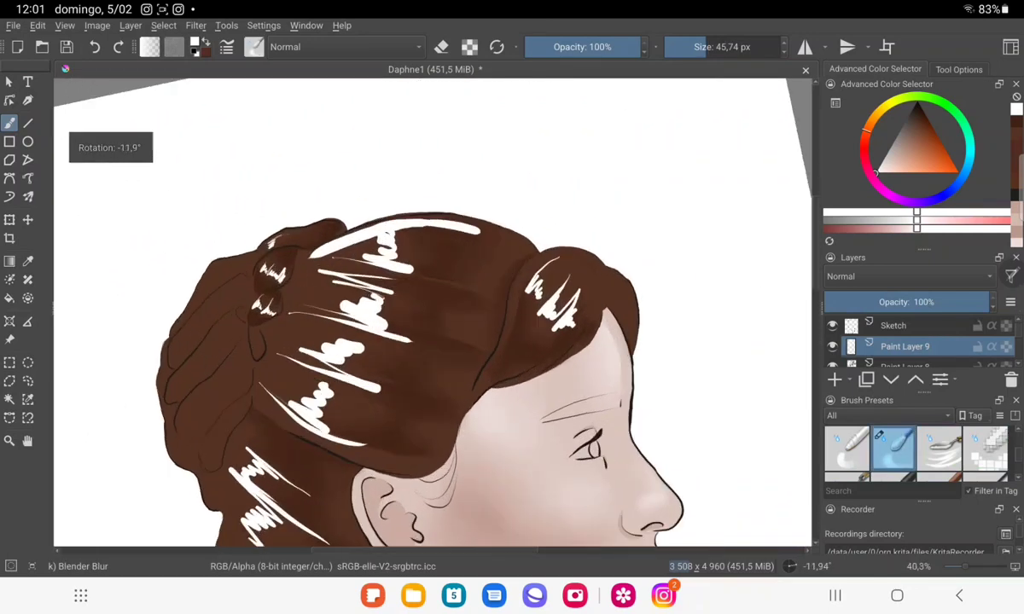
pyautogui.moveTo(691, 46); pyautogui.dragTo(682, 75)
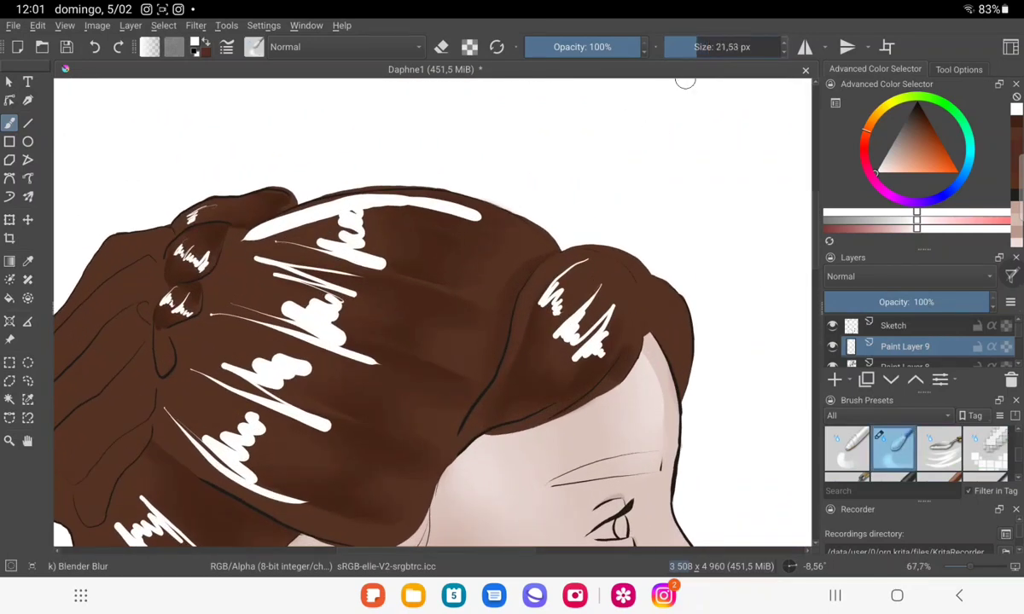
pyautogui.moveTo(586, 287); pyautogui.dragTo(579, 270)
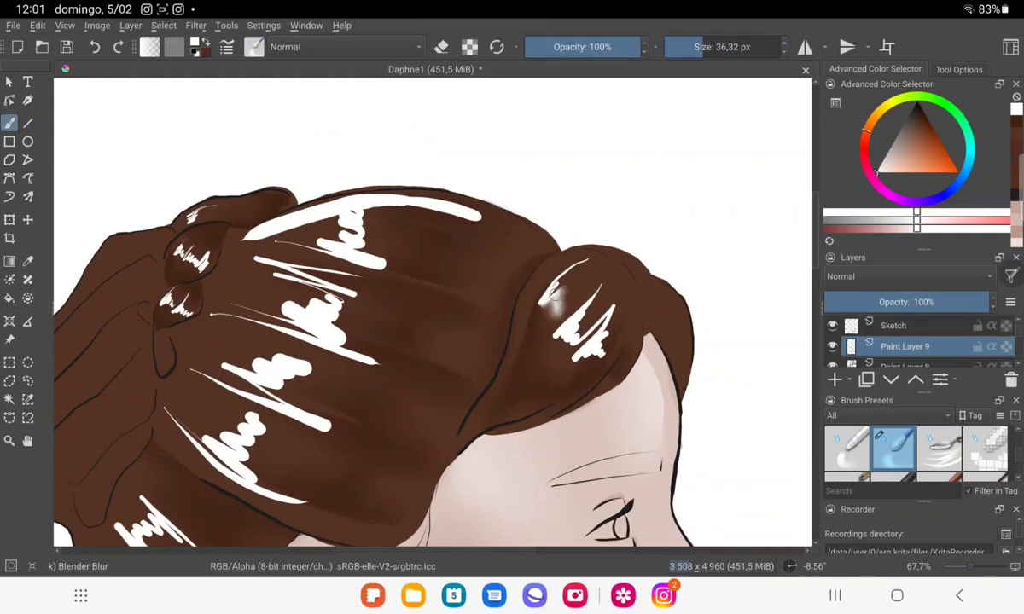
pyautogui.moveTo(546, 307); pyautogui.dragTo(539, 312)
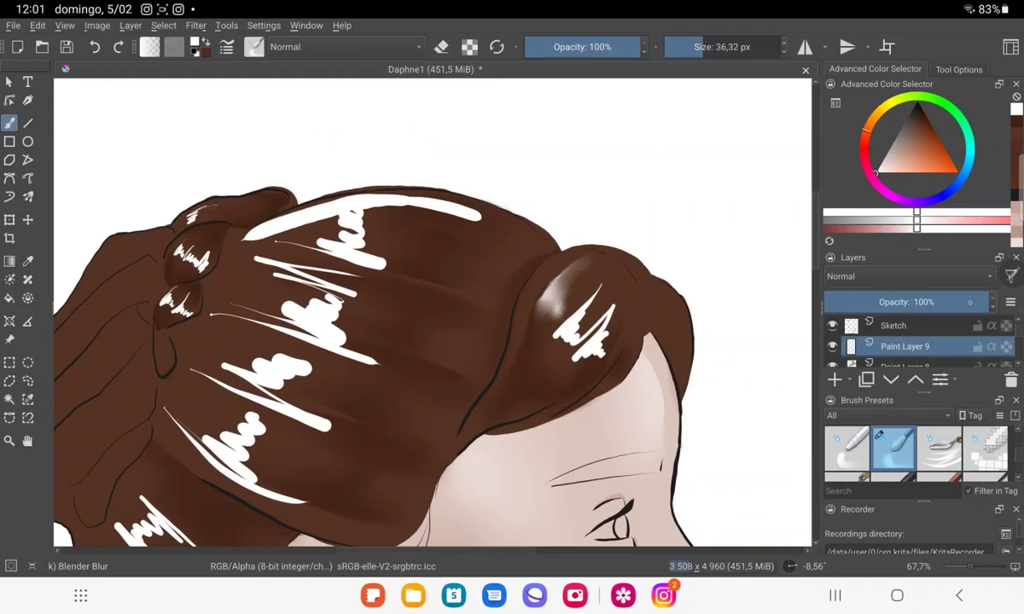
# Lower Paint Layer 9 opacity to 55% while softening the curl's bright streaks.
pyautogui.moveTo(981, 302); pyautogui.dragTo(927, 302)
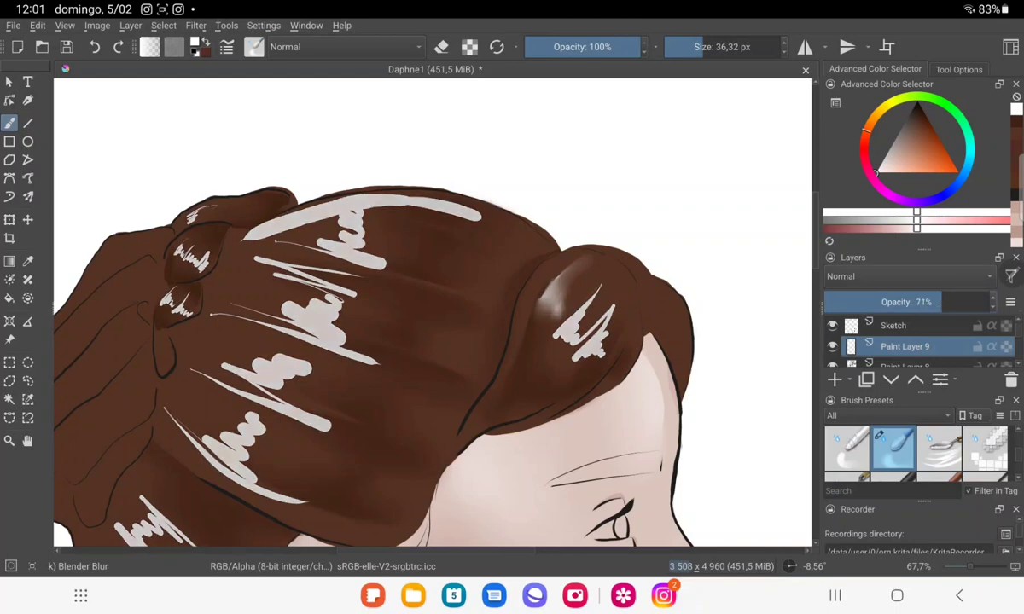
pyautogui.scroll(5, 550, 213)
pyautogui.moveTo(550, 213); pyautogui.dragTo(597, 256)
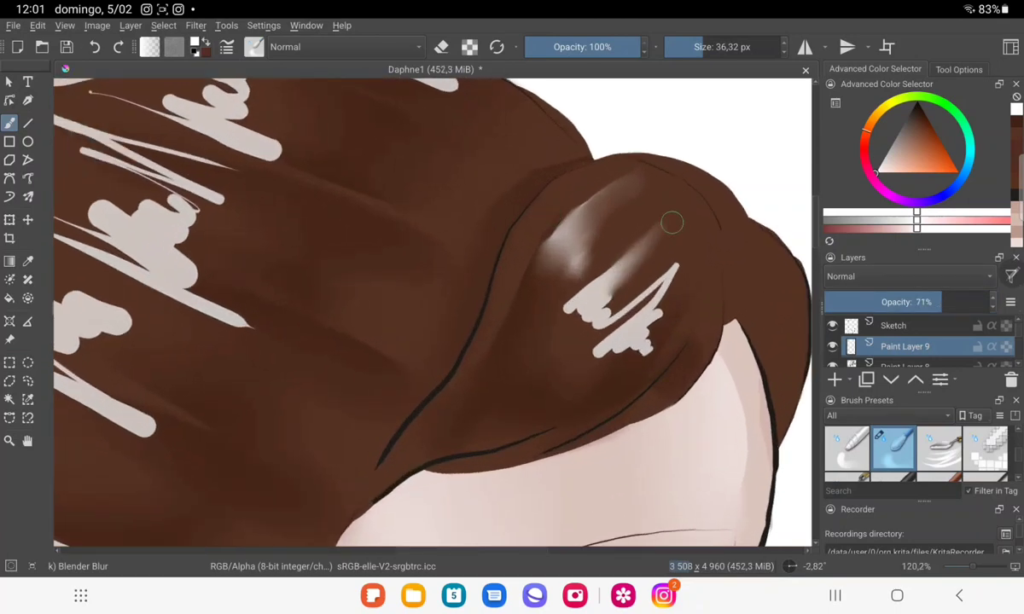
pyautogui.moveTo(566, 324)
pyautogui.mouseDown()
pyautogui.moveTo(536, 332)
pyautogui.moveTo(566, 359)
pyautogui.mouseUp()
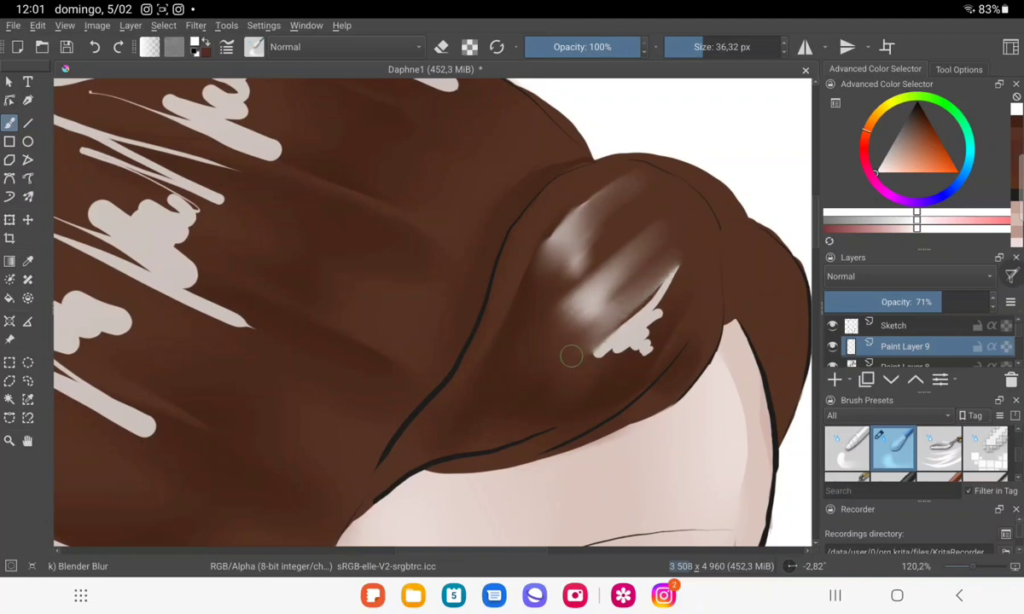
pyautogui.moveTo(634, 292)
pyautogui.mouseDown()
pyautogui.moveTo(694, 253)
pyautogui.moveTo(614, 346)
pyautogui.moveTo(685, 293)
pyautogui.moveTo(613, 372)
pyautogui.moveTo(668, 321)
pyautogui.moveTo(559, 395)
pyautogui.moveTo(647, 276)
pyautogui.mouseUp()
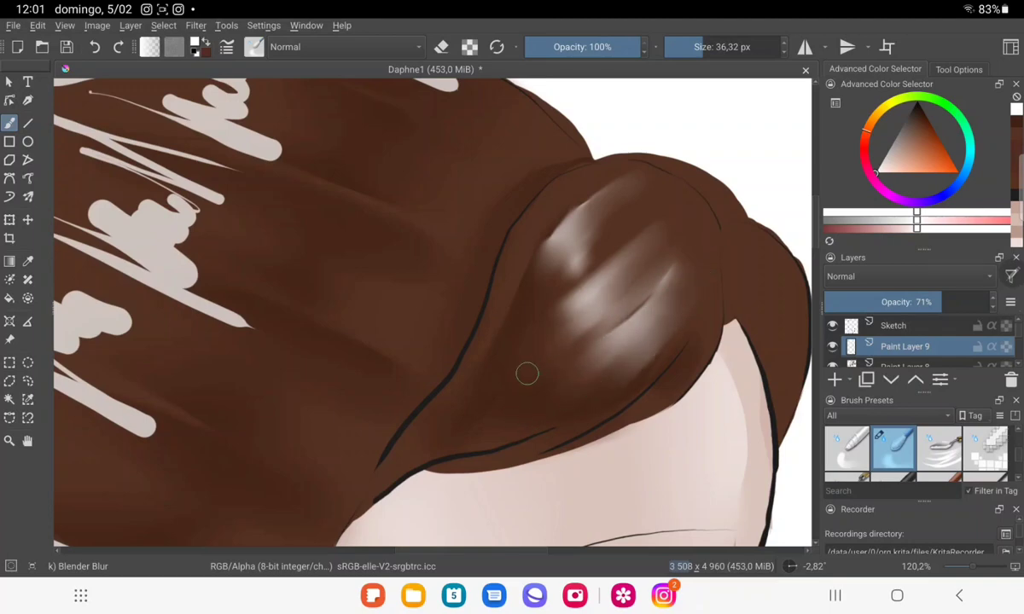
pyautogui.moveTo(503, 354); pyautogui.dragTo(585, 240)
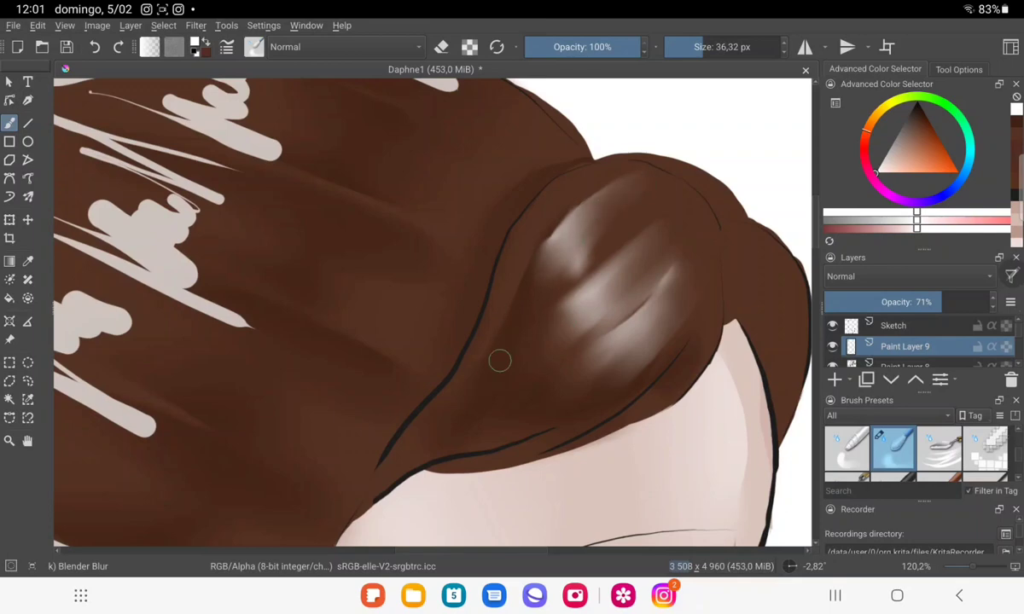
pyautogui.moveTo(457, 412); pyautogui.dragTo(543, 402)
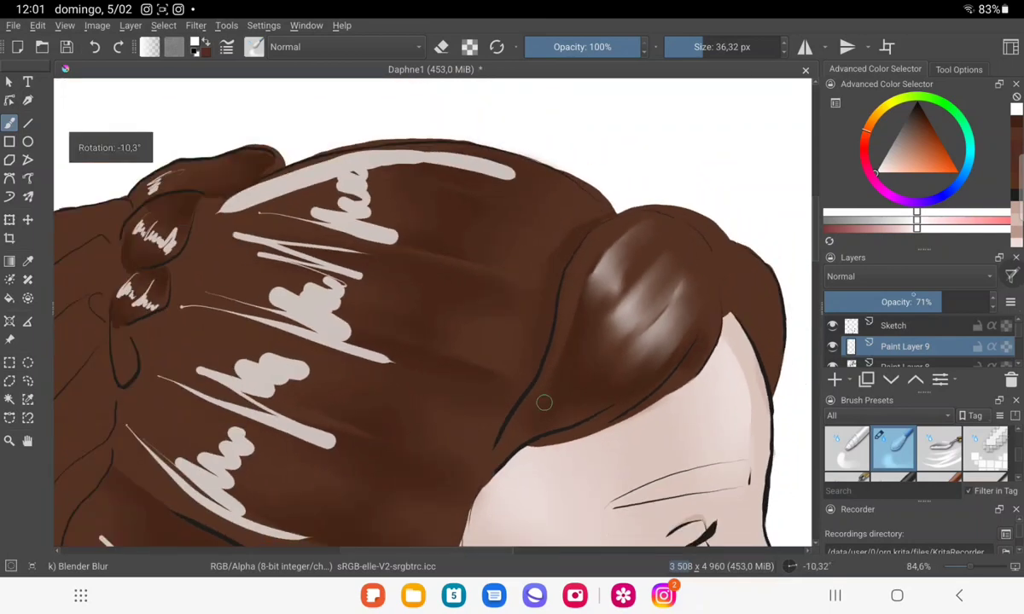
pyautogui.moveTo(944, 302); pyautogui.dragTo(917, 302)
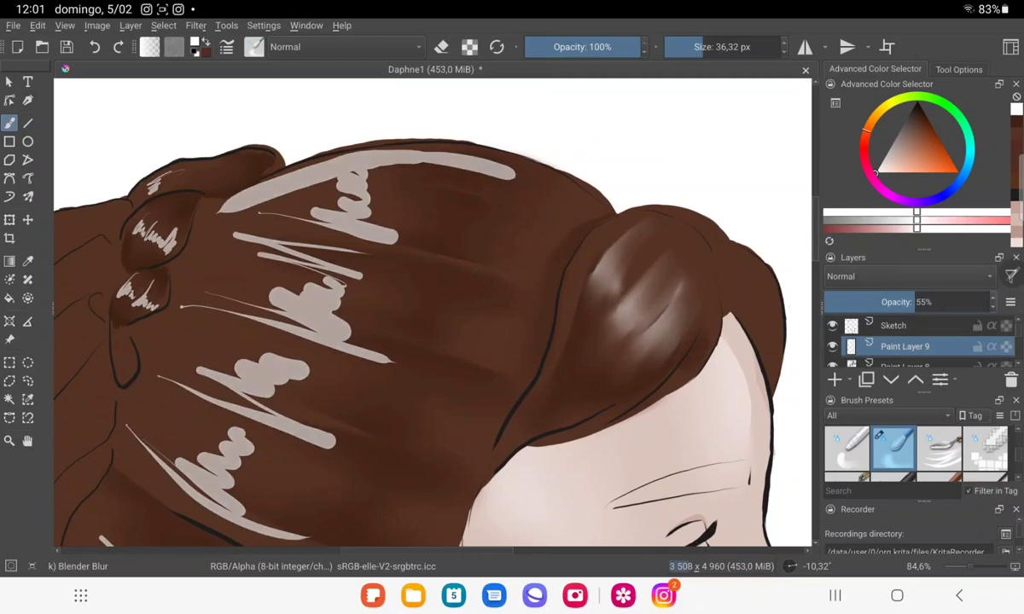
pyautogui.moveTo(512, 358); pyautogui.dragTo(620, 347)
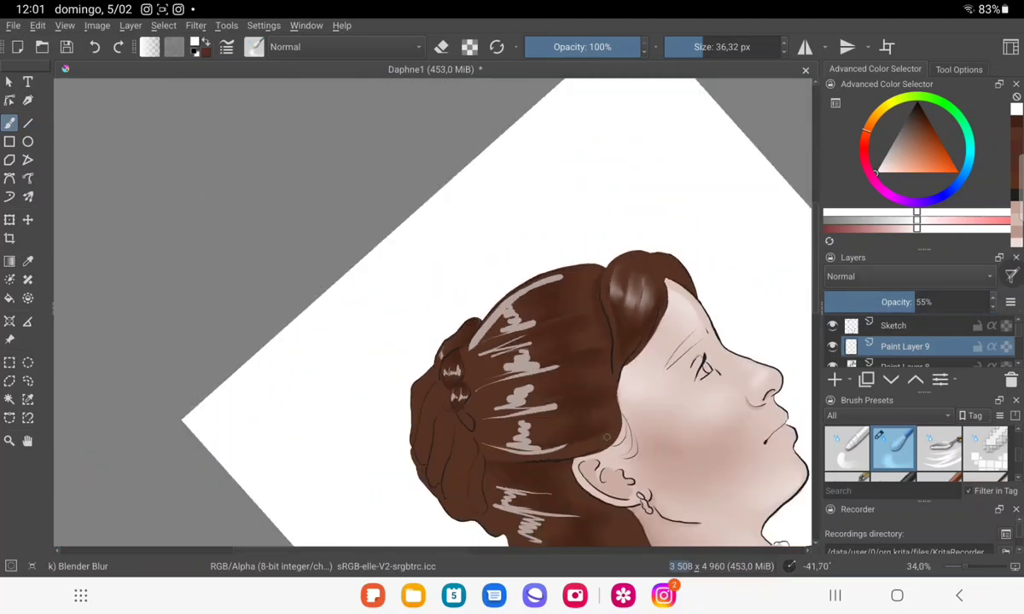
# Blend the pale highlight strokes on the crown, enlarging the blur brush to about 69 px.
pyautogui.moveTo(578, 229); pyautogui.dragTo(597, 281)
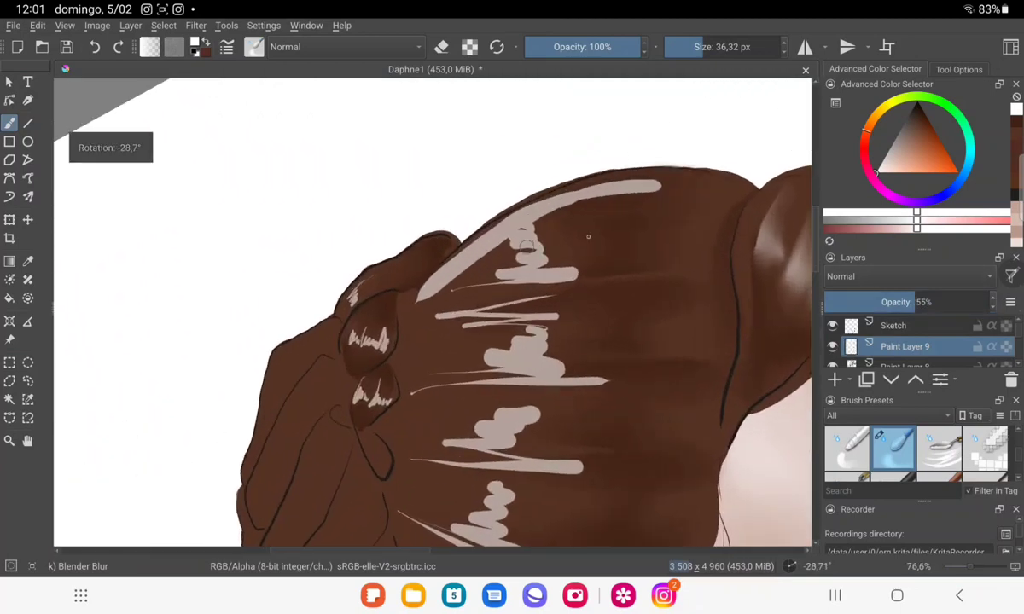
pyautogui.moveTo(512, 232); pyautogui.dragTo(456, 254)
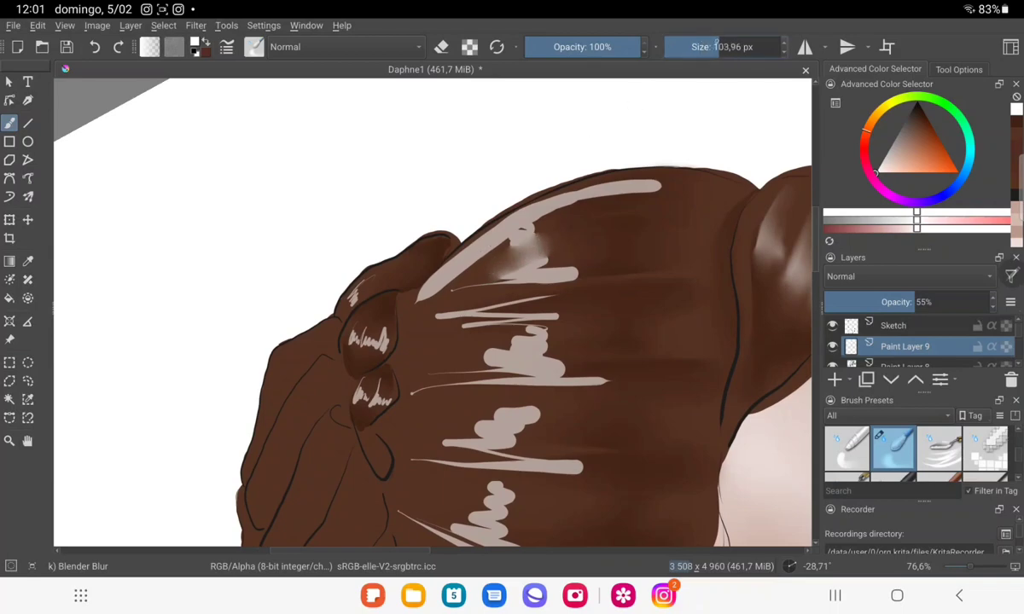
pyautogui.moveTo(674, 195)
pyautogui.mouseDown()
pyautogui.moveTo(523, 224)
pyautogui.moveTo(589, 208)
pyautogui.moveTo(480, 220)
pyautogui.moveTo(466, 275)
pyautogui.moveTo(409, 265)
pyautogui.moveTo(359, 320)
pyautogui.moveTo(367, 315)
pyautogui.mouseUp()
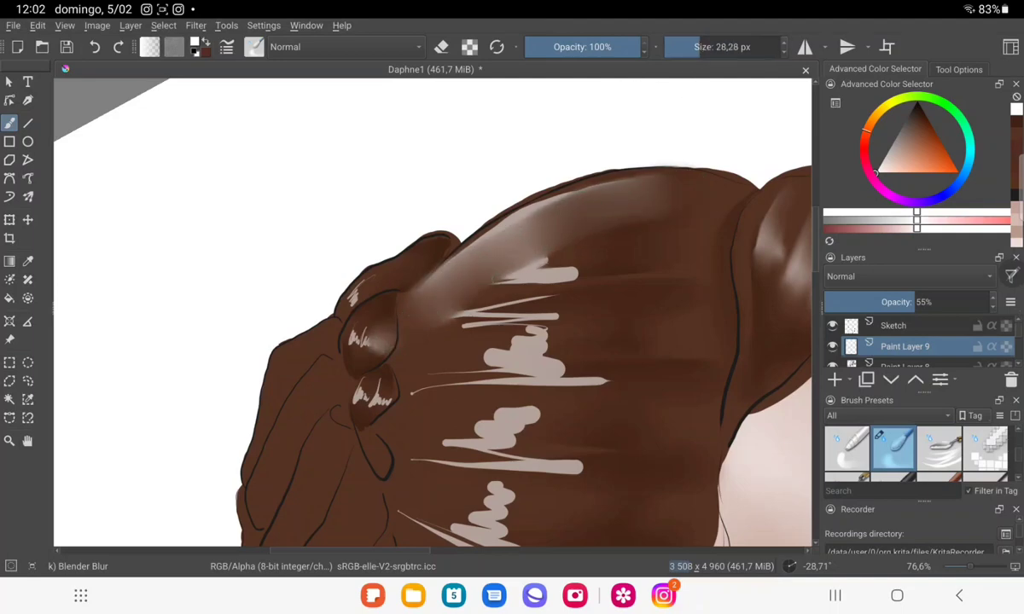
pyautogui.moveTo(683, 46); pyautogui.dragTo(733, 47)
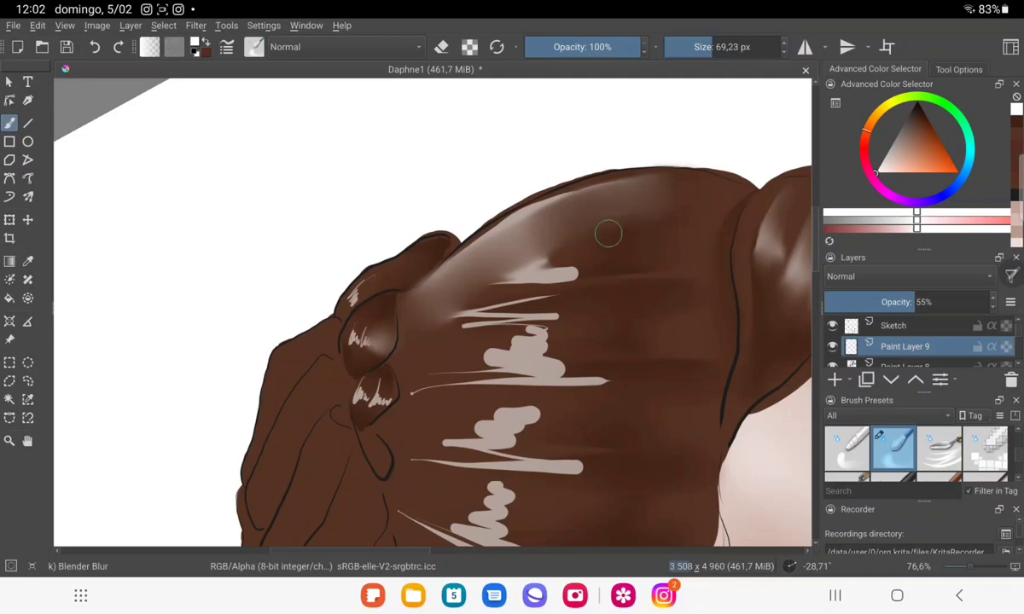
pyautogui.moveTo(621, 245)
pyautogui.mouseDown()
pyautogui.moveTo(511, 252)
pyautogui.moveTo(461, 268)
pyautogui.mouseUp()
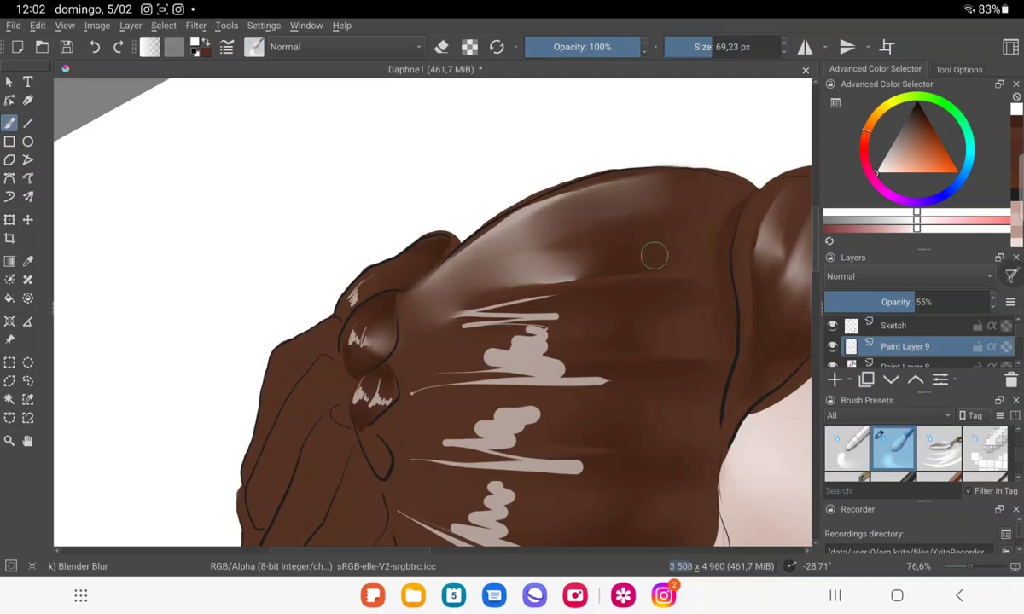
pyautogui.moveTo(595, 267)
pyautogui.mouseDown()
pyautogui.moveTo(608, 299)
pyautogui.moveTo(441, 341)
pyautogui.moveTo(608, 355)
pyautogui.moveTo(434, 370)
pyautogui.moveTo(520, 355)
pyautogui.moveTo(421, 359)
pyautogui.mouseUp()
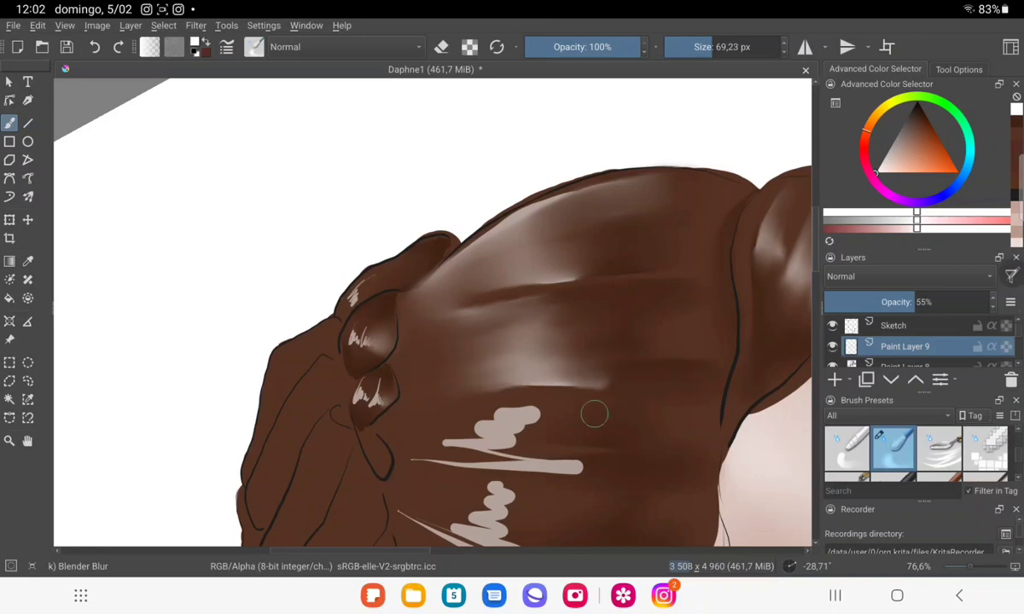
# Smudge the lower zigzag and horizontal highlights into a soft sheen on the brown.
pyautogui.moveTo(595, 414)
pyautogui.mouseDown()
pyautogui.moveTo(478, 422)
pyautogui.moveTo(578, 417)
pyautogui.moveTo(484, 444)
pyautogui.moveTo(529, 429)
pyautogui.moveTo(576, 437)
pyautogui.mouseUp()
pyautogui.moveTo(477, 439); pyautogui.dragTo(401, 454)
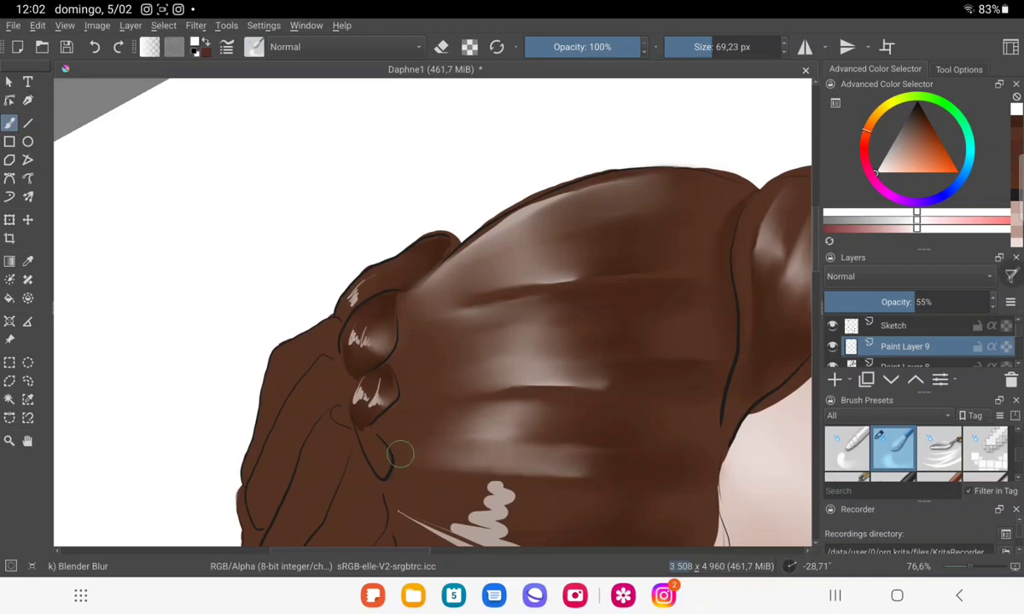
pyautogui.moveTo(633, 413)
pyautogui.mouseDown()
pyautogui.moveTo(644, 365)
pyautogui.moveTo(622, 316)
pyautogui.mouseUp()
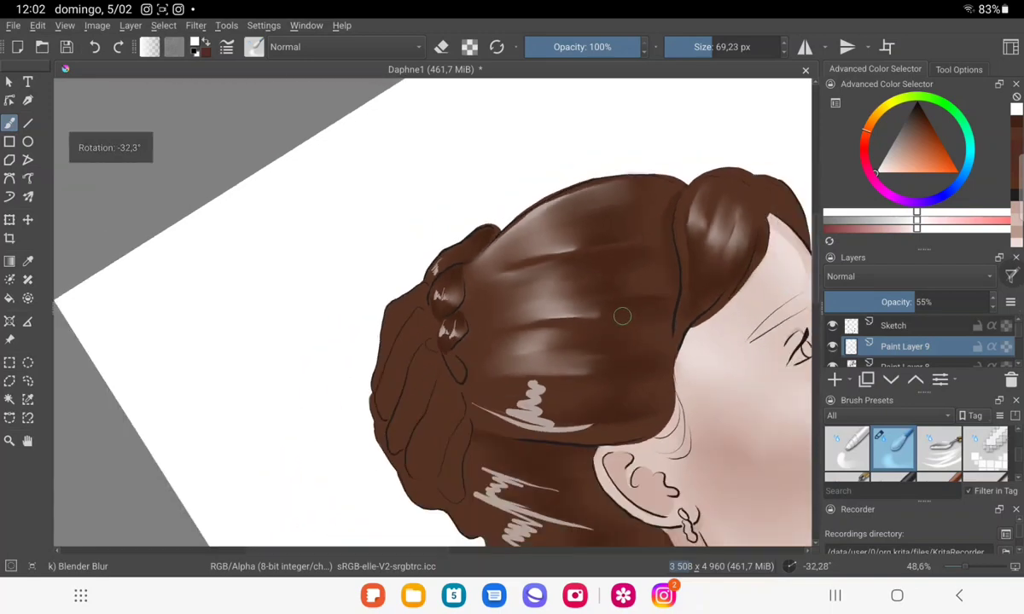
pyautogui.moveTo(520, 394)
pyautogui.mouseDown()
pyautogui.moveTo(554, 401)
pyautogui.moveTo(478, 403)
pyautogui.moveTo(512, 388)
pyautogui.moveTo(550, 399)
pyautogui.moveTo(499, 375)
pyautogui.moveTo(562, 405)
pyautogui.moveTo(516, 367)
pyautogui.moveTo(493, 389)
pyautogui.mouseUp()
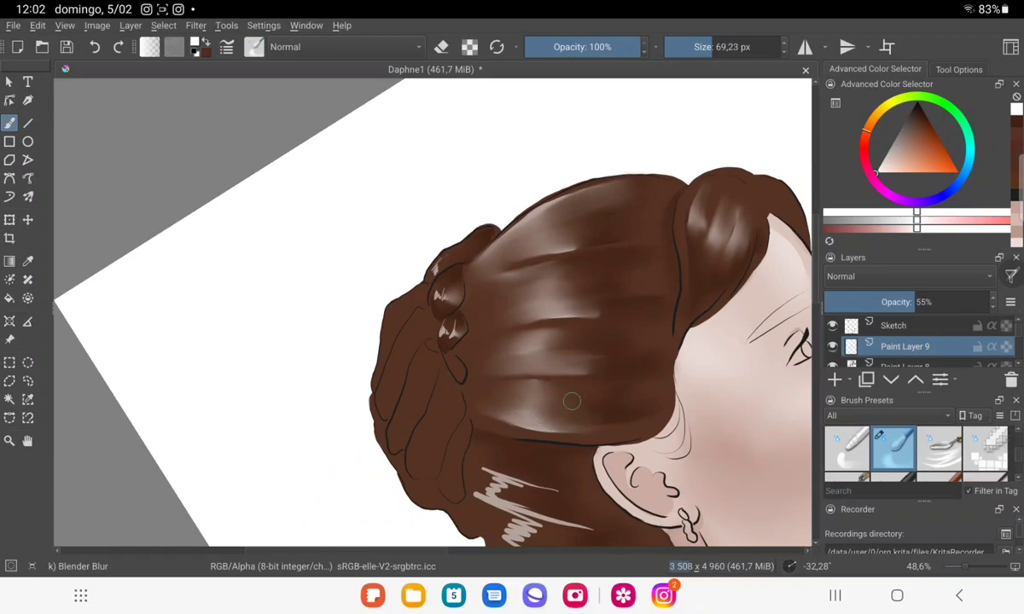
pyautogui.moveTo(629, 330)
pyautogui.mouseDown()
pyautogui.moveTo(592, 322)
pyautogui.moveTo(592, 312)
pyautogui.mouseUp()
pyautogui.moveTo(580, 265); pyautogui.dragTo(498, 131)
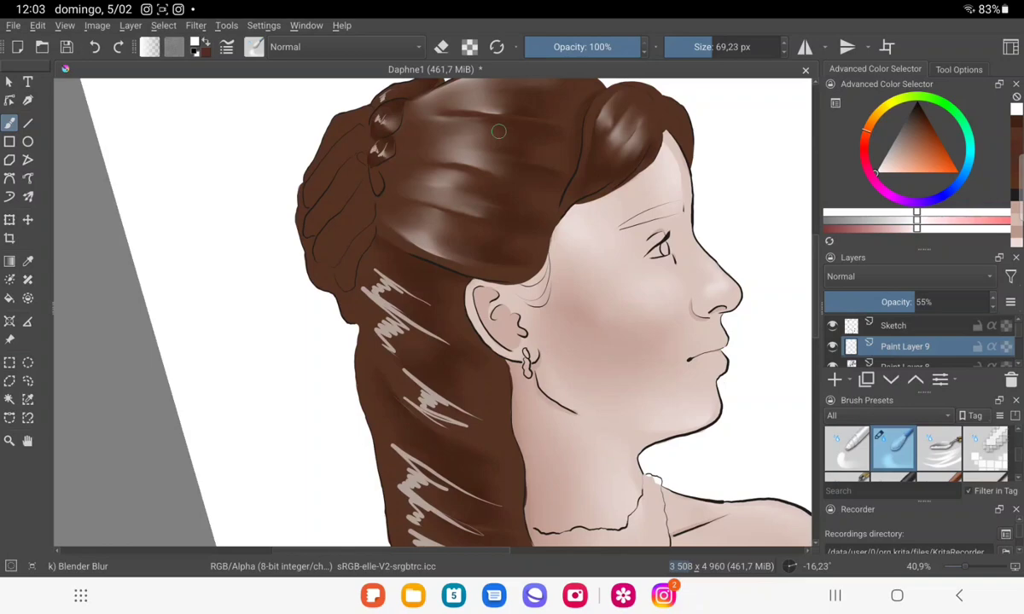
# Blur the pale scribbles on the long strand behind the ear into the brown.
pyautogui.scroll(5, 499, 130)
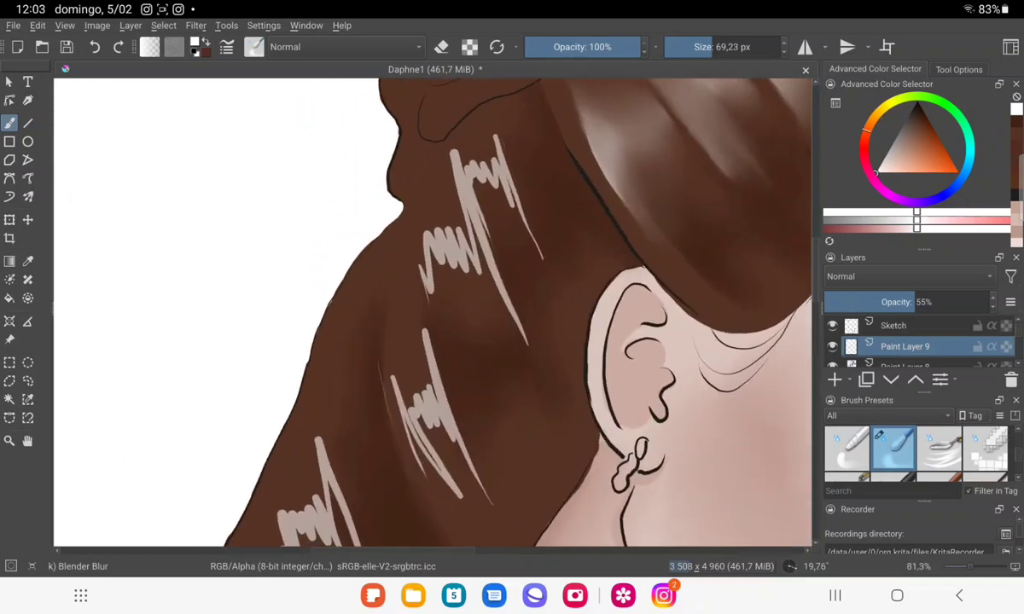
pyautogui.moveTo(456, 143)
pyautogui.mouseDown()
pyautogui.moveTo(482, 213)
pyautogui.moveTo(457, 151)
pyautogui.moveTo(498, 222)
pyautogui.moveTo(465, 133)
pyautogui.moveTo(478, 201)
pyautogui.moveTo(535, 268)
pyautogui.moveTo(525, 235)
pyautogui.moveTo(465, 188)
pyautogui.moveTo(518, 282)
pyautogui.moveTo(523, 333)
pyautogui.moveTo(498, 247)
pyautogui.moveTo(545, 367)
pyautogui.moveTo(422, 229)
pyautogui.moveTo(434, 165)
pyautogui.moveTo(443, 264)
pyautogui.moveTo(427, 194)
pyautogui.moveTo(444, 304)
pyautogui.moveTo(418, 199)
pyautogui.mouseUp()
pyautogui.moveTo(429, 319); pyautogui.dragTo(460, 477)
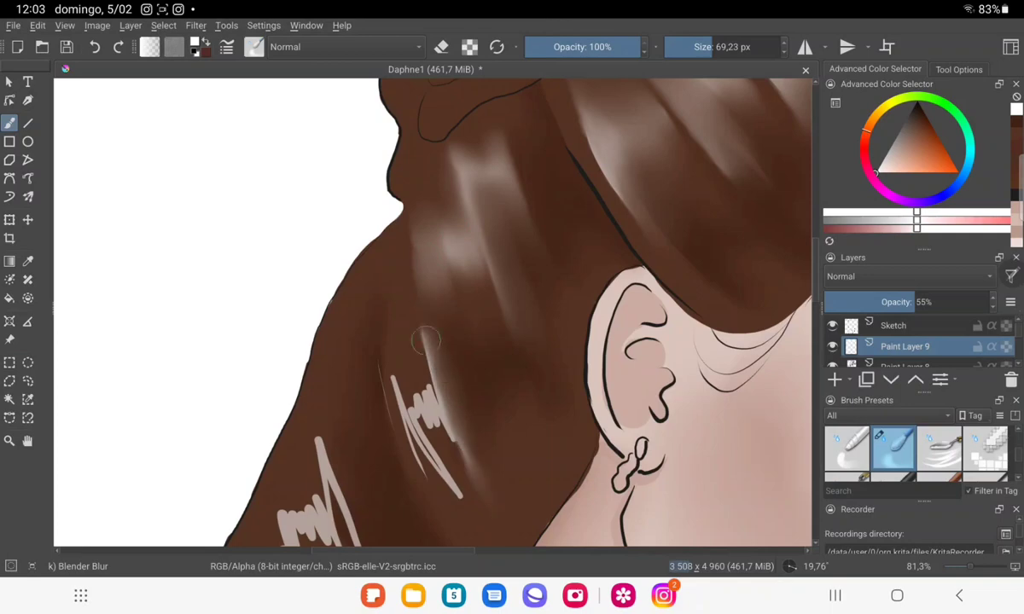
pyautogui.moveTo(399, 358); pyautogui.dragTo(410, 435)
pyautogui.moveTo(392, 316); pyautogui.dragTo(427, 469)
pyautogui.moveTo(389, 290); pyautogui.dragTo(461, 493)
pyautogui.moveTo(383, 369); pyautogui.dragTo(390, 420)
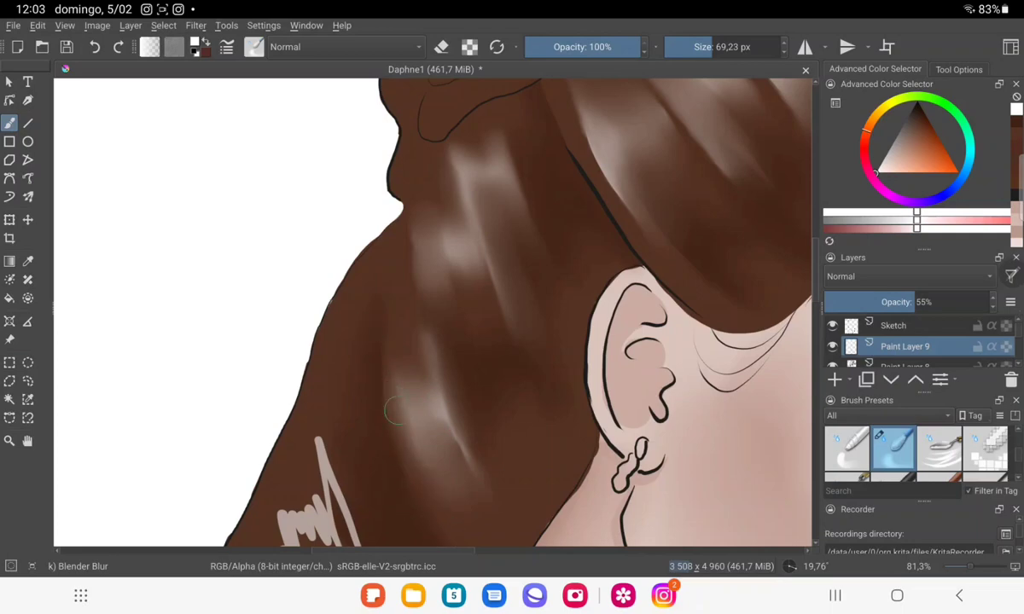
pyautogui.moveTo(485, 427)
pyautogui.mouseDown()
pyautogui.moveTo(529, 265)
pyautogui.moveTo(440, 128)
pyautogui.moveTo(414, 273)
pyautogui.mouseUp()
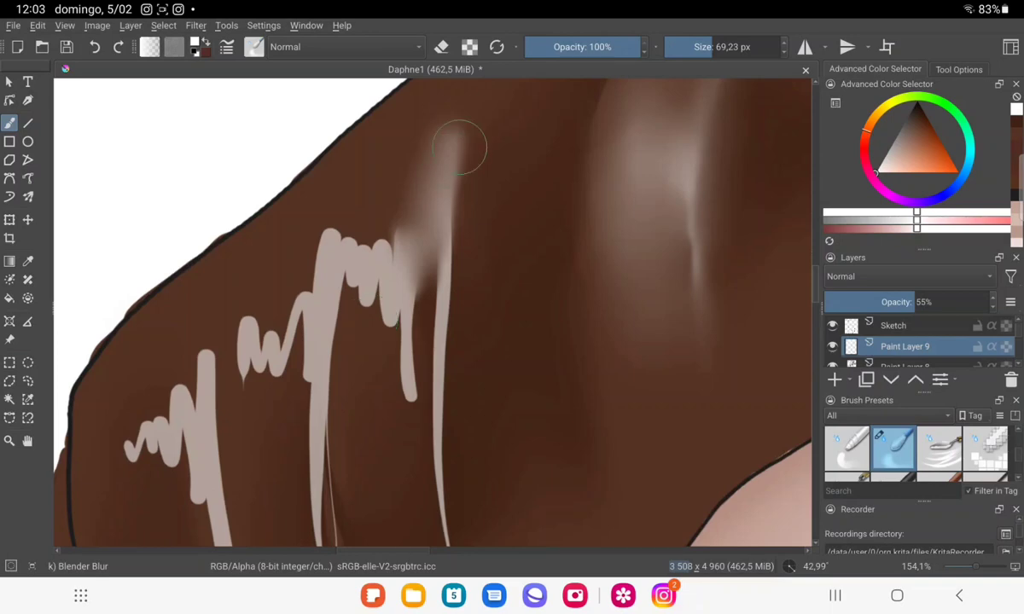
# Soften the remaining pale vertical streaks along the strand behind the neck.
pyautogui.moveTo(468, 141)
pyautogui.mouseDown()
pyautogui.moveTo(450, 102)
pyautogui.moveTo(416, 166)
pyautogui.moveTo(403, 393)
pyautogui.mouseUp()
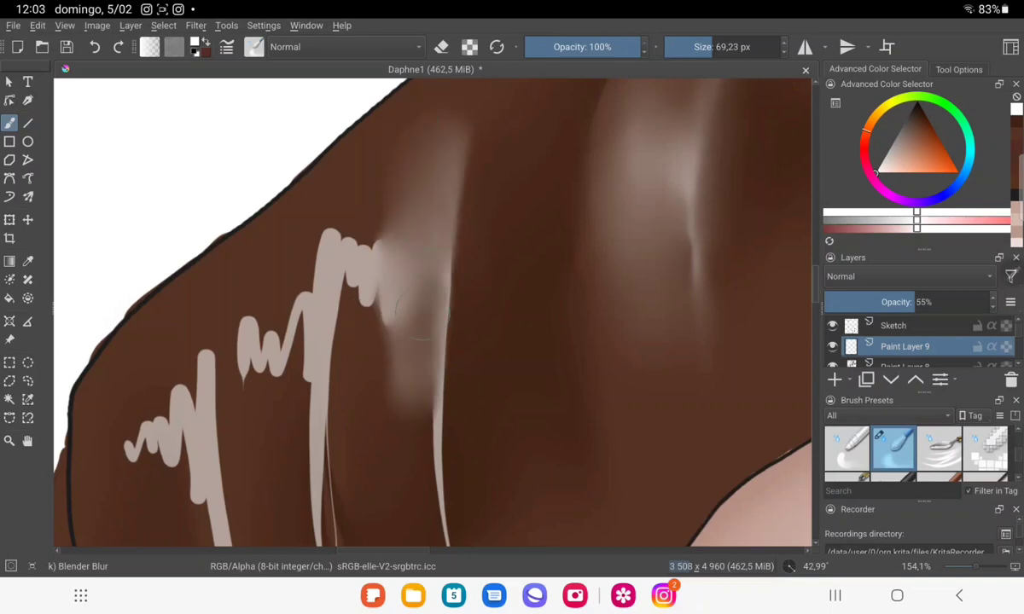
pyautogui.moveTo(400, 256); pyautogui.dragTo(418, 409)
pyautogui.moveTo(406, 290); pyautogui.dragTo(416, 404)
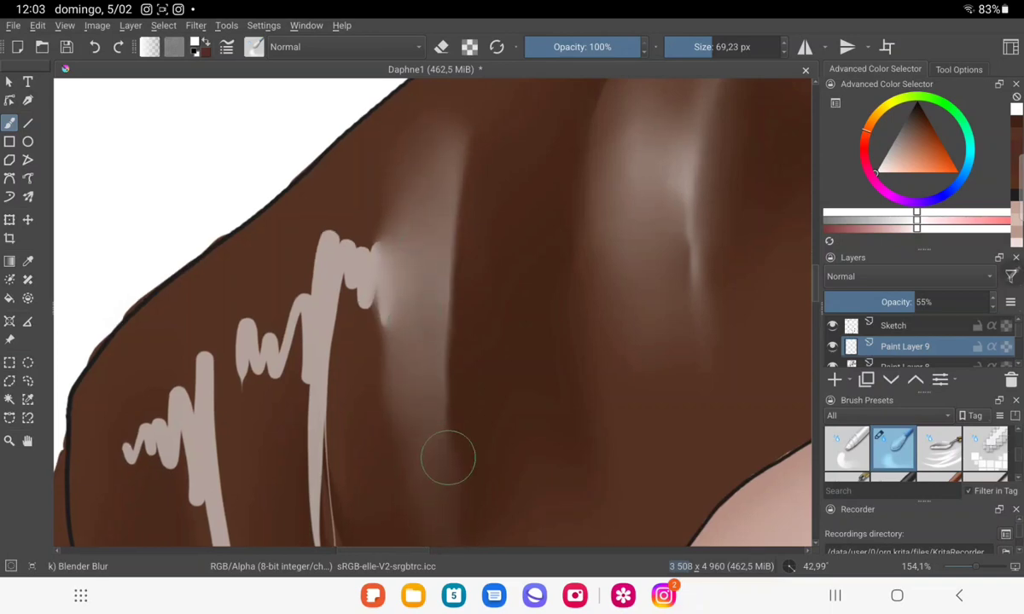
pyautogui.scroll(-3, 461, 409)
pyautogui.moveTo(416, 264)
pyautogui.mouseDown()
pyautogui.moveTo(434, 172)
pyautogui.moveTo(400, 247)
pyautogui.moveTo(425, 297)
pyautogui.moveTo(412, 230)
pyautogui.moveTo(416, 467)
pyautogui.mouseUp()
pyautogui.moveTo(377, 228)
pyautogui.mouseDown()
pyautogui.moveTo(377, 343)
pyautogui.moveTo(380, 223)
pyautogui.moveTo(370, 205)
pyautogui.moveTo(320, 283)
pyautogui.moveTo(299, 290)
pyautogui.moveTo(305, 283)
pyautogui.moveTo(286, 331)
pyautogui.moveTo(290, 367)
pyautogui.moveTo(274, 354)
pyautogui.mouseUp()
pyautogui.moveTo(288, 294); pyautogui.dragTo(286, 293)
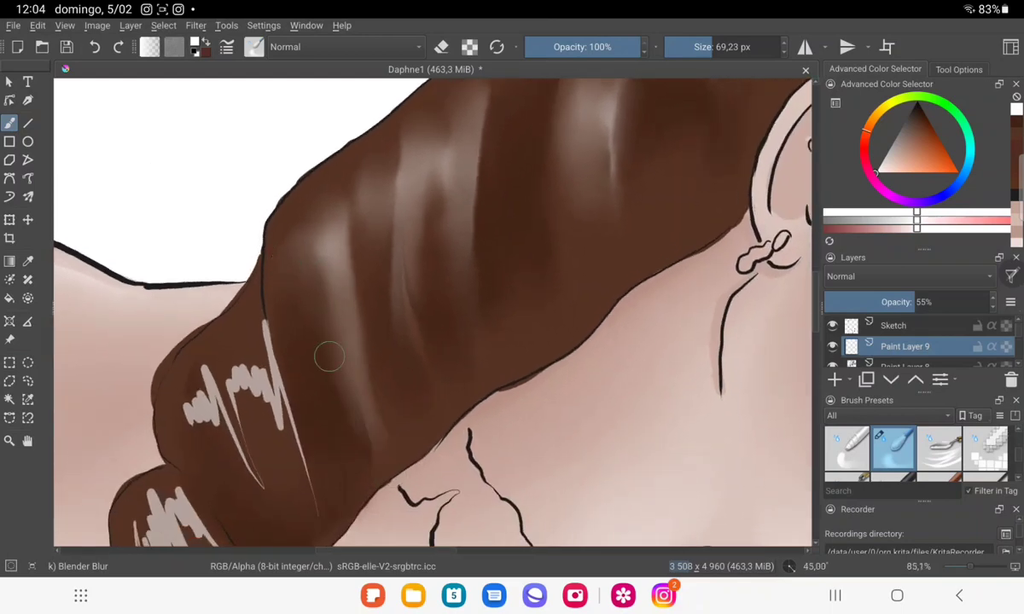
pyautogui.moveTo(339, 458)
pyautogui.mouseDown()
pyautogui.moveTo(456, 347)
pyautogui.moveTo(453, 321)
pyautogui.mouseUp()
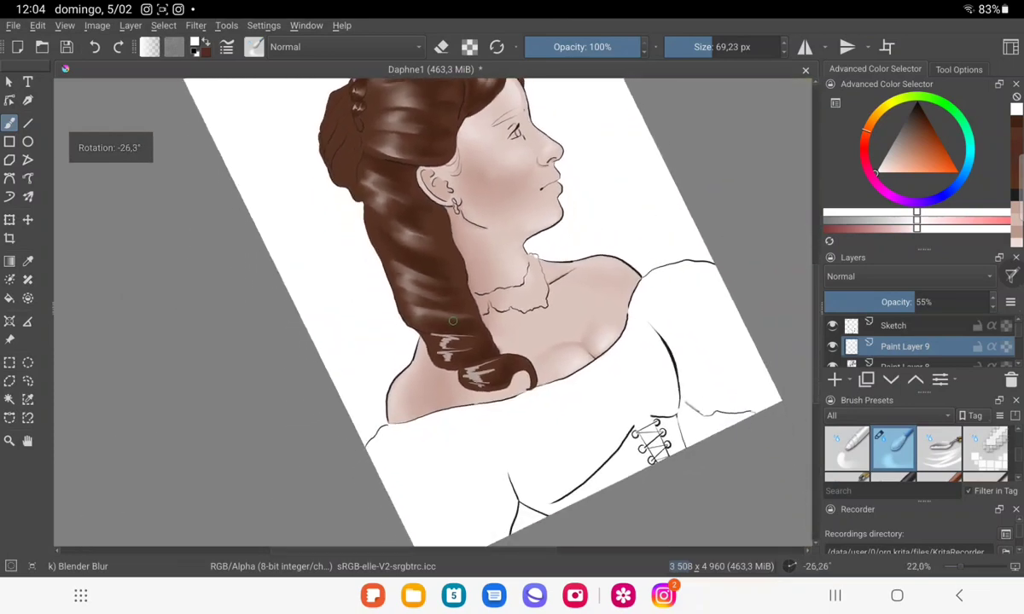
# Lower Paint Layer 9 to 49% opacity and soften the curled hair end's upper highlights.
pyautogui.moveTo(916, 302); pyautogui.dragTo(905, 302)
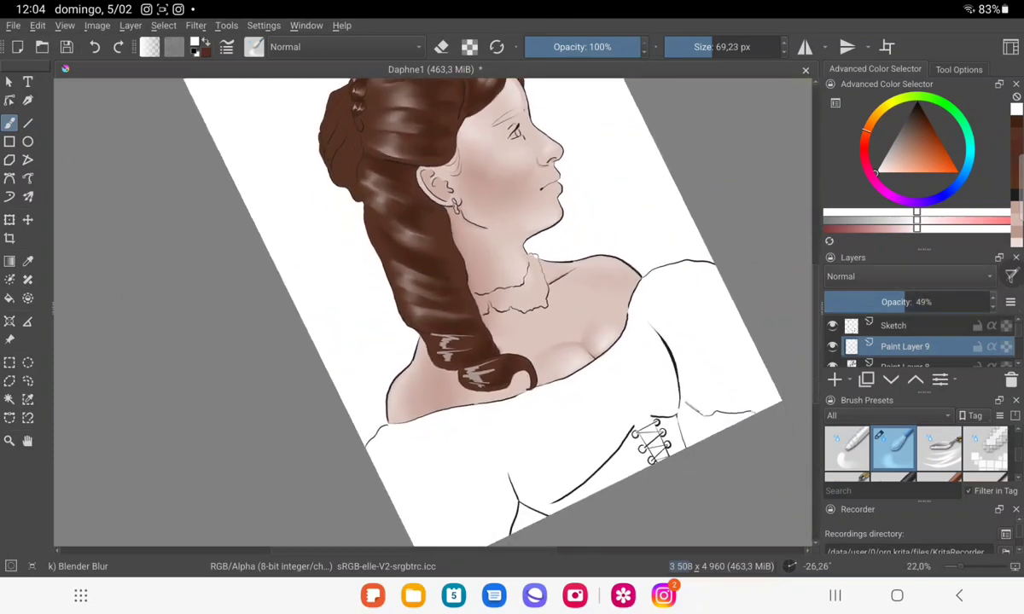
pyautogui.moveTo(453, 321)
pyautogui.mouseDown()
pyautogui.moveTo(547, 122)
pyautogui.moveTo(565, 201)
pyautogui.mouseUp()
pyautogui.moveTo(441, 132); pyautogui.dragTo(465, 247)
pyautogui.moveTo(444, 175); pyautogui.dragTo(439, 256)
pyautogui.moveTo(405, 162); pyautogui.dragTo(418, 243)
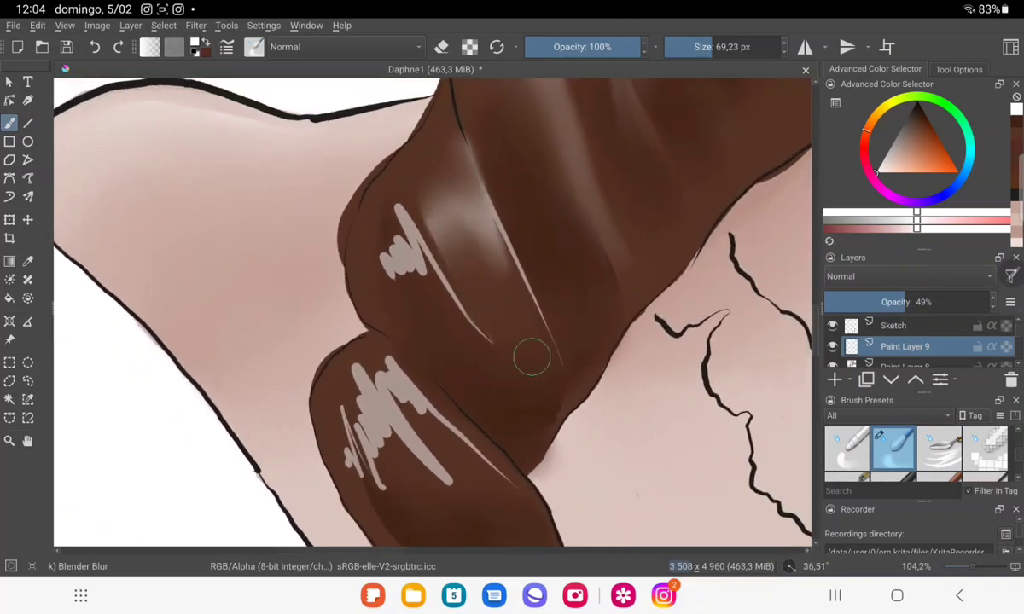
pyautogui.moveTo(525, 336)
pyautogui.mouseDown()
pyautogui.moveTo(464, 239)
pyautogui.moveTo(529, 320)
pyautogui.mouseUp()
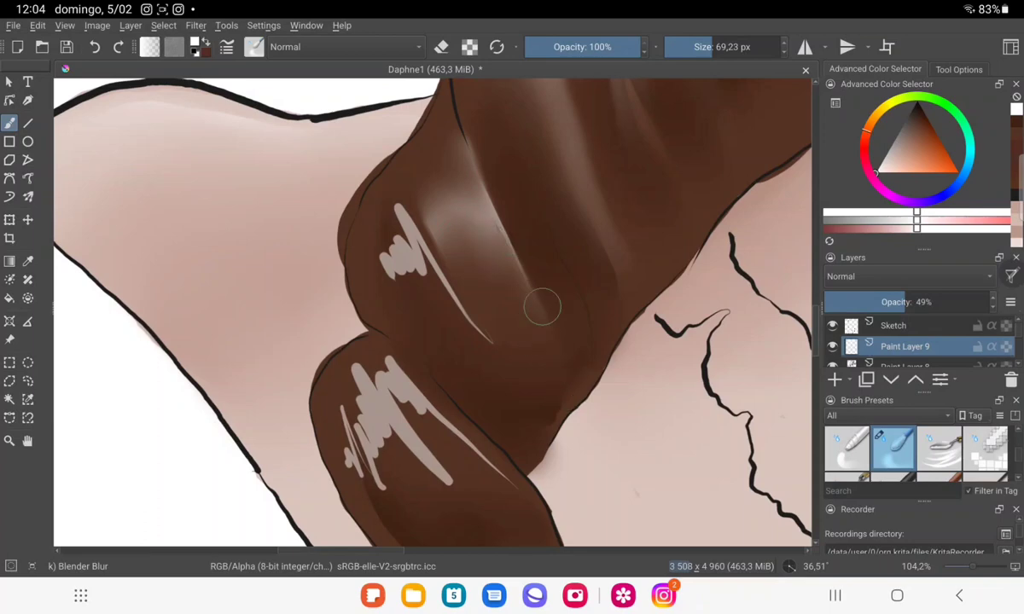
# Smear the grey zigzag highlights on the upper strand into the hair.
pyautogui.moveTo(392, 179)
pyautogui.mouseDown()
pyautogui.moveTo(375, 235)
pyautogui.moveTo(418, 304)
pyautogui.mouseUp()
pyautogui.moveTo(358, 166)
pyautogui.mouseDown()
pyautogui.moveTo(388, 264)
pyautogui.moveTo(420, 273)
pyautogui.mouseUp()
pyautogui.moveTo(394, 198); pyautogui.dragTo(431, 282)
pyautogui.moveTo(363, 198); pyautogui.dragTo(354, 264)
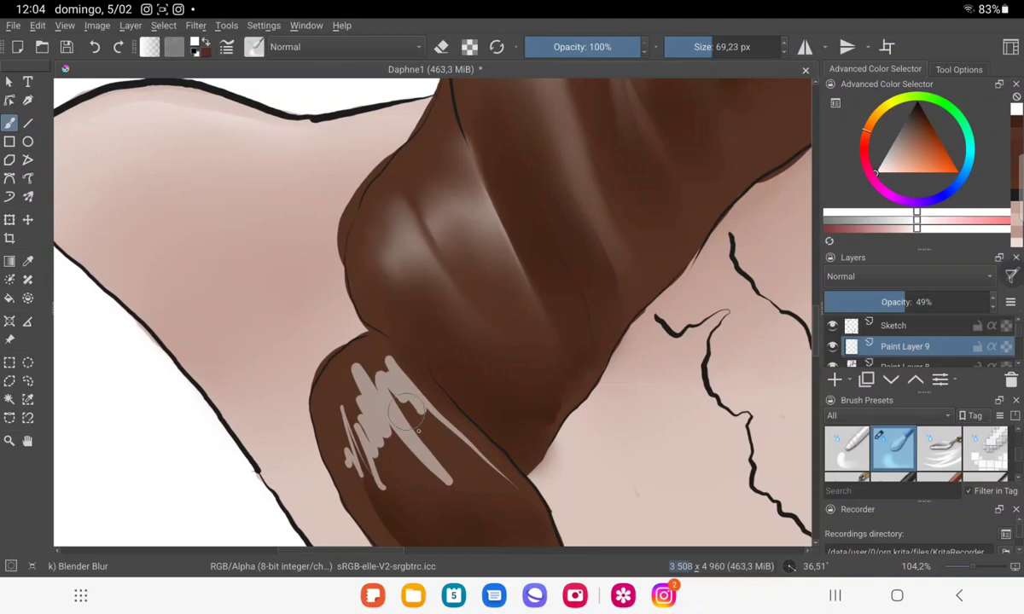
# Smooth away the lower strand's zigzag streaks and the pink streak between strands.
pyautogui.moveTo(375, 371)
pyautogui.mouseDown()
pyautogui.moveTo(426, 435)
pyautogui.moveTo(414, 435)
pyautogui.mouseUp()
pyautogui.moveTo(363, 341); pyautogui.dragTo(423, 443)
pyautogui.moveTo(358, 401); pyautogui.dragTo(435, 469)
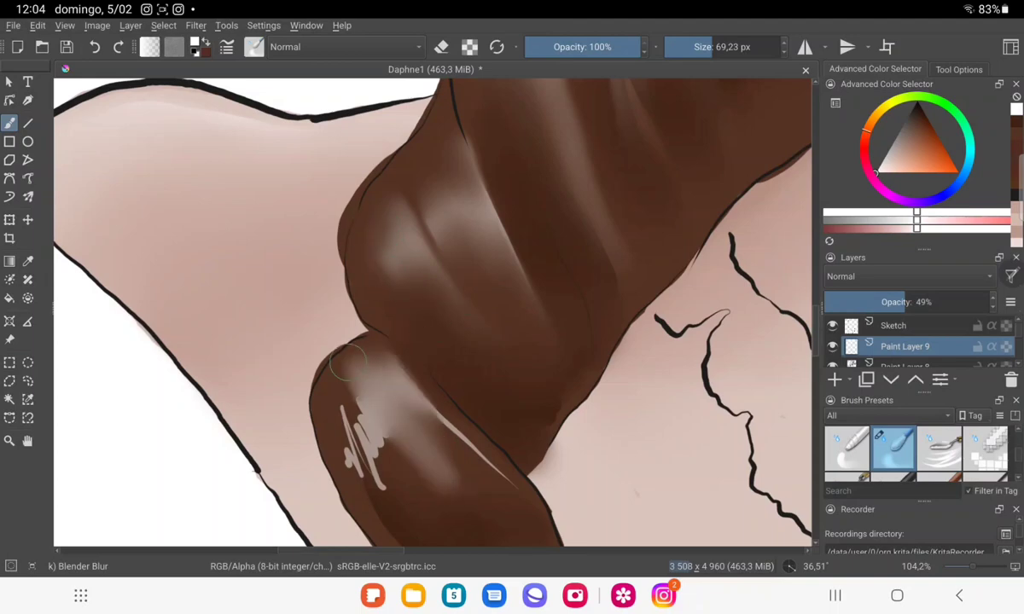
pyautogui.moveTo(342, 375); pyautogui.dragTo(430, 486)
pyautogui.moveTo(370, 425); pyautogui.dragTo(373, 480)
pyautogui.moveTo(337, 401)
pyautogui.mouseDown()
pyautogui.moveTo(329, 450)
pyautogui.moveTo(468, 465)
pyautogui.mouseUp()
pyautogui.moveTo(435, 422)
pyautogui.mouseDown()
pyautogui.moveTo(487, 467)
pyautogui.moveTo(381, 399)
pyautogui.mouseUp()
# Zoom out to the whole portrait and bring up the gallery reference illustration.
pyautogui.scroll(-5, 381, 398)
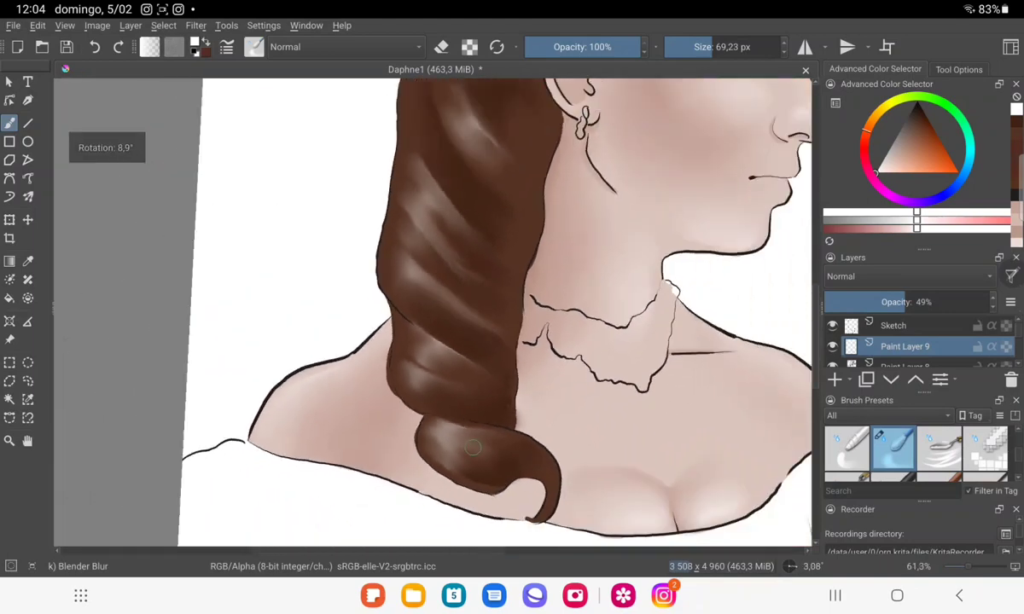
pyautogui.moveTo(478, 465)
pyautogui.mouseDown()
pyautogui.moveTo(411, 436)
pyautogui.moveTo(405, 450)
pyautogui.moveTo(429, 472)
pyautogui.mouseUp()
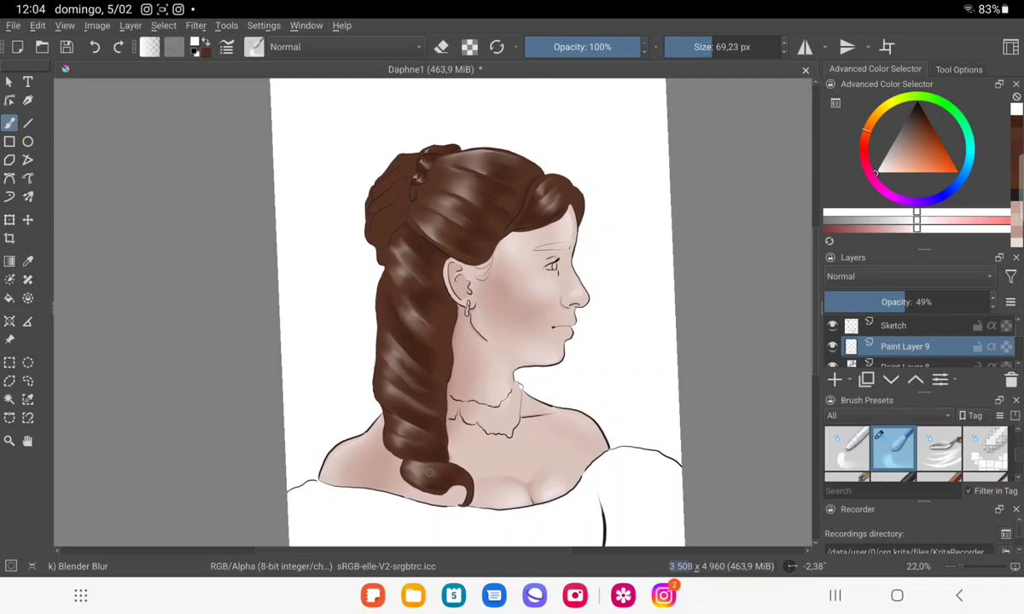
pyautogui.click(623, 595)
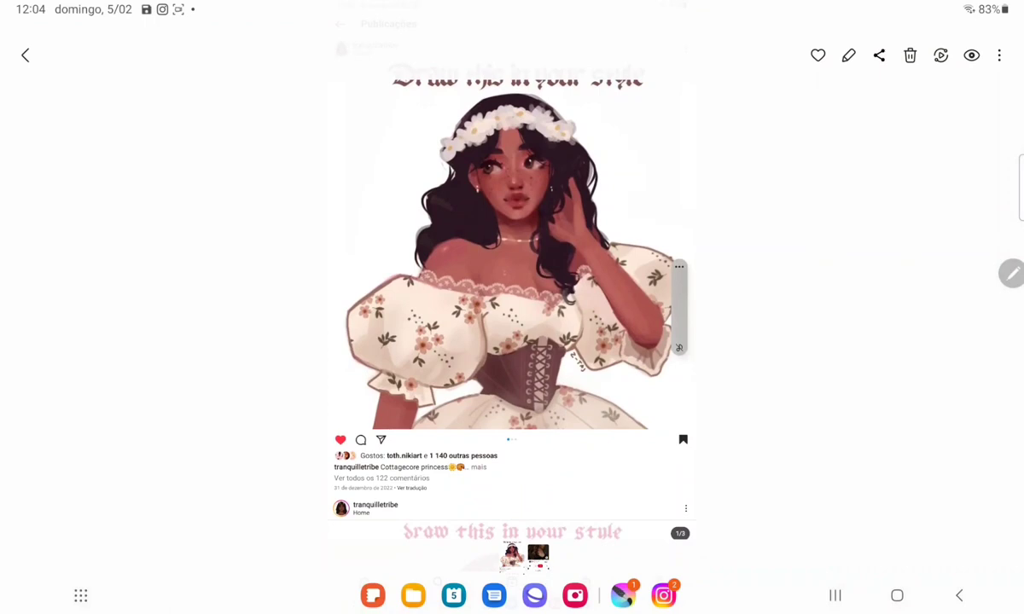
# Return from the reference image to Krita and select the Hair layer.
pyautogui.click(623, 596)
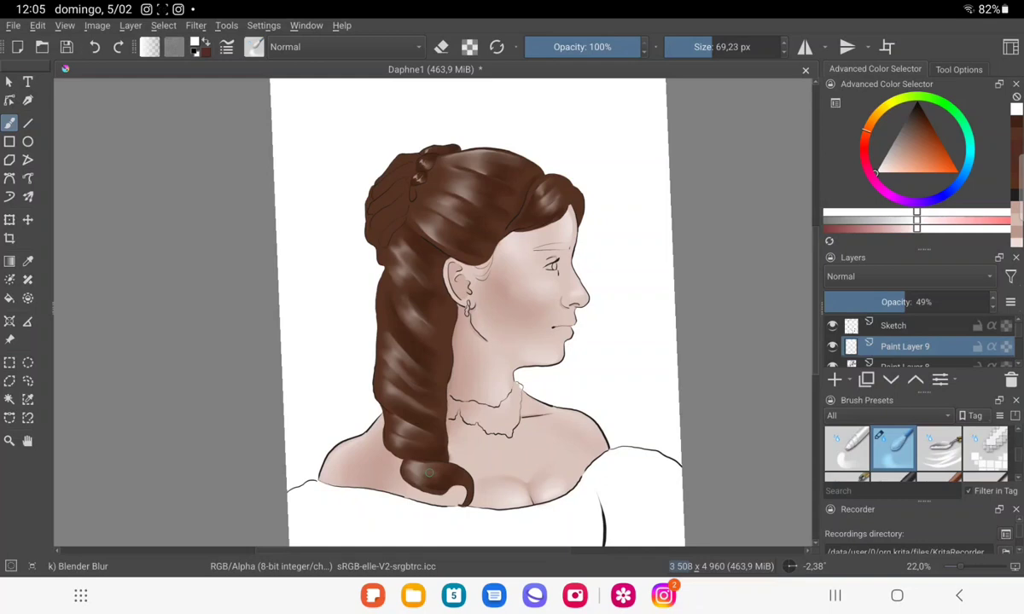
pyautogui.scroll(-2, 917, 341)
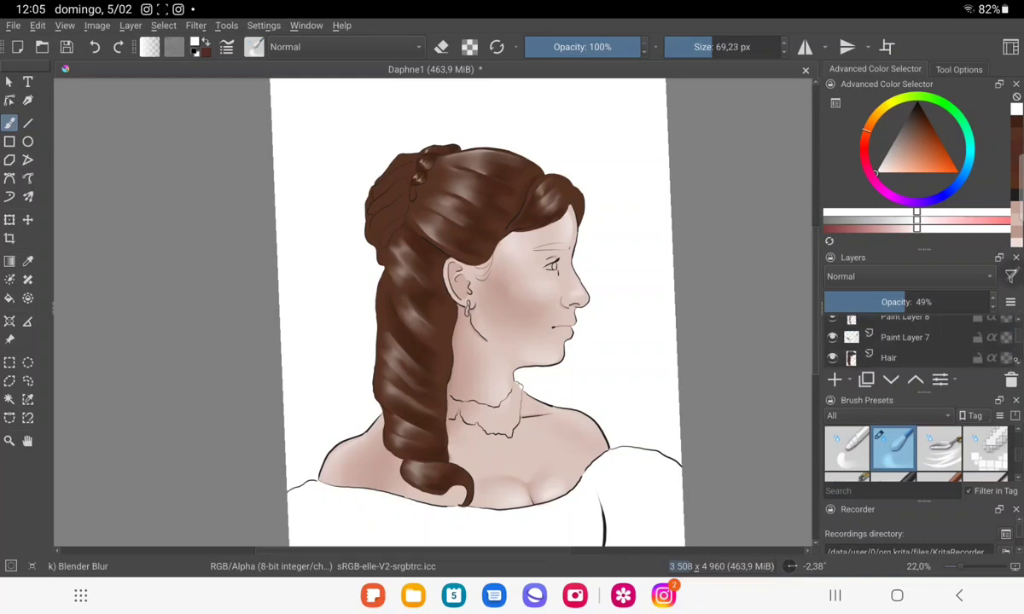
pyautogui.click(904, 357)
# Sample white from the canvas and blend the hair shading with Blender Blur.
pyautogui.scroll(5, 512, 307)
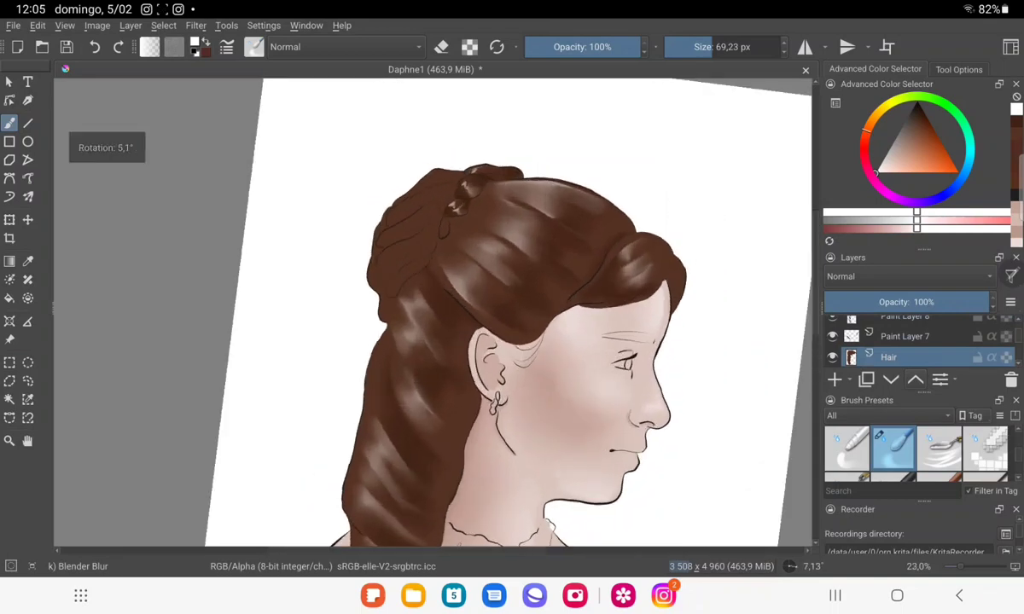
pyautogui.press('p')
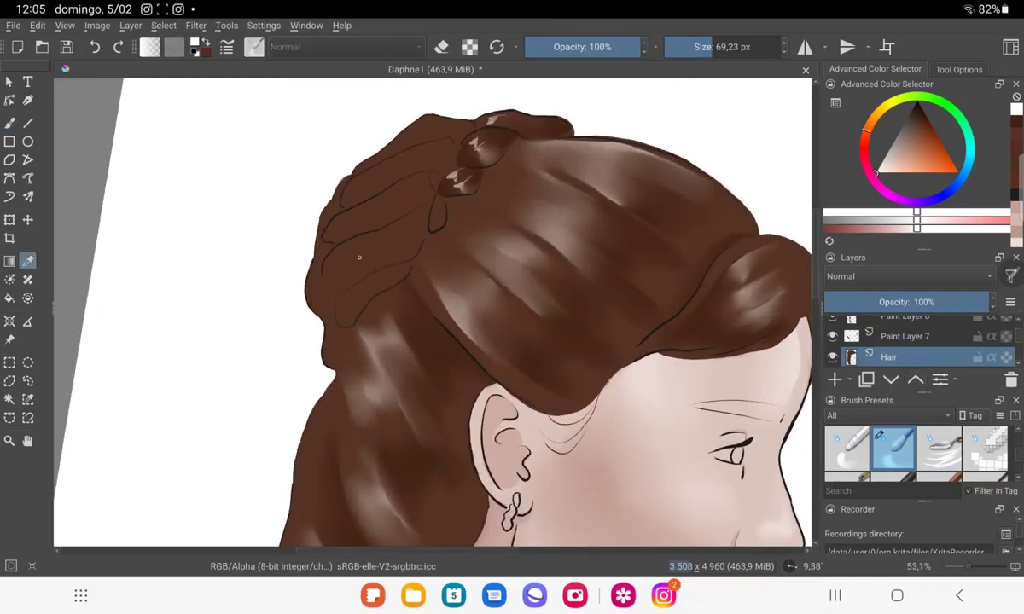
pyautogui.click(259, 255)
pyautogui.press('b')
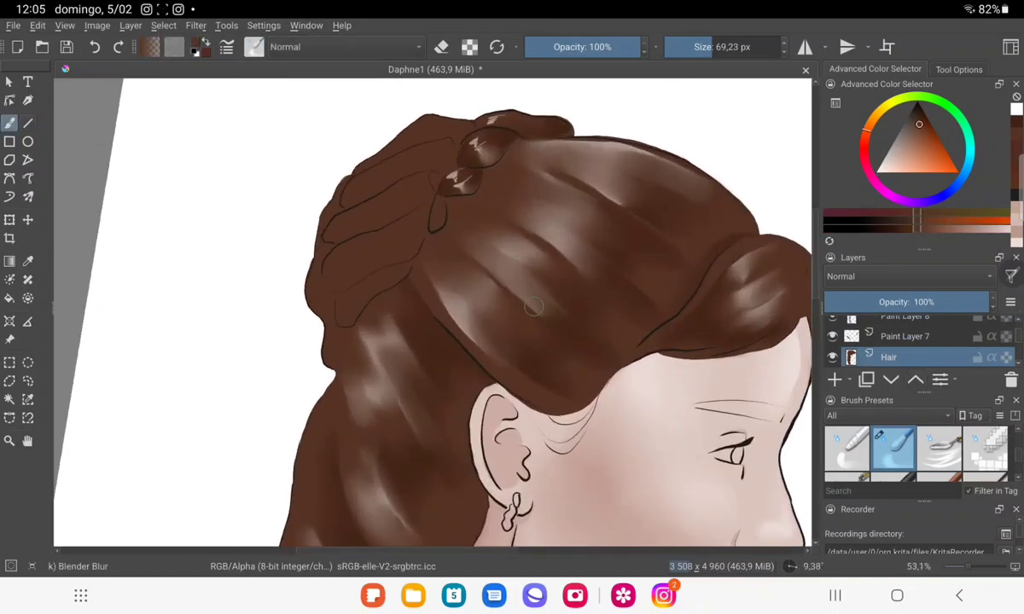
pyautogui.moveTo(401, 156); pyautogui.dragTo(427, 165)
pyautogui.moveTo(426, 299)
pyautogui.mouseDown()
pyautogui.moveTo(375, 265)
pyautogui.moveTo(410, 290)
pyautogui.mouseUp()
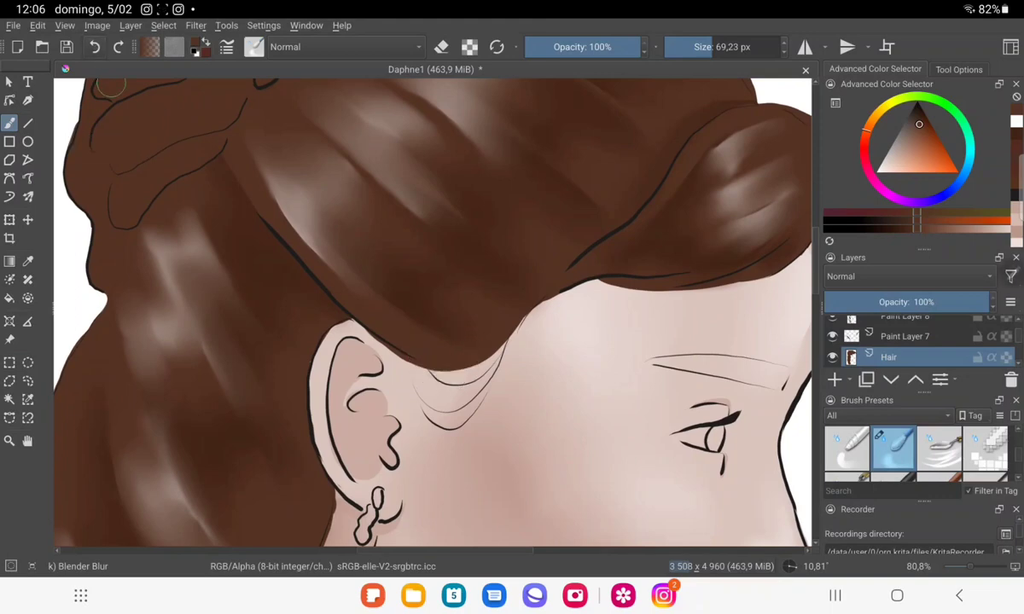
# With the Basic-5 Size ink pen, repaint the hair above the ear into a dark brown point toward the neck.
pyautogui.scroll(3, 915, 448)
pyautogui.scroll(2, 915, 448)
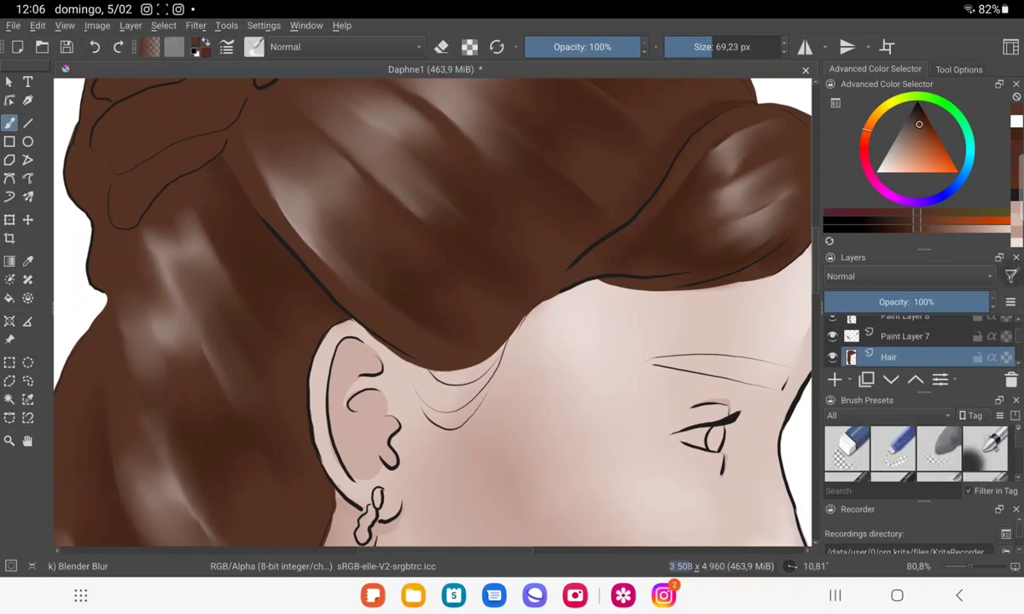
pyautogui.scroll(2, 915, 447)
pyautogui.scroll(2, 915, 452)
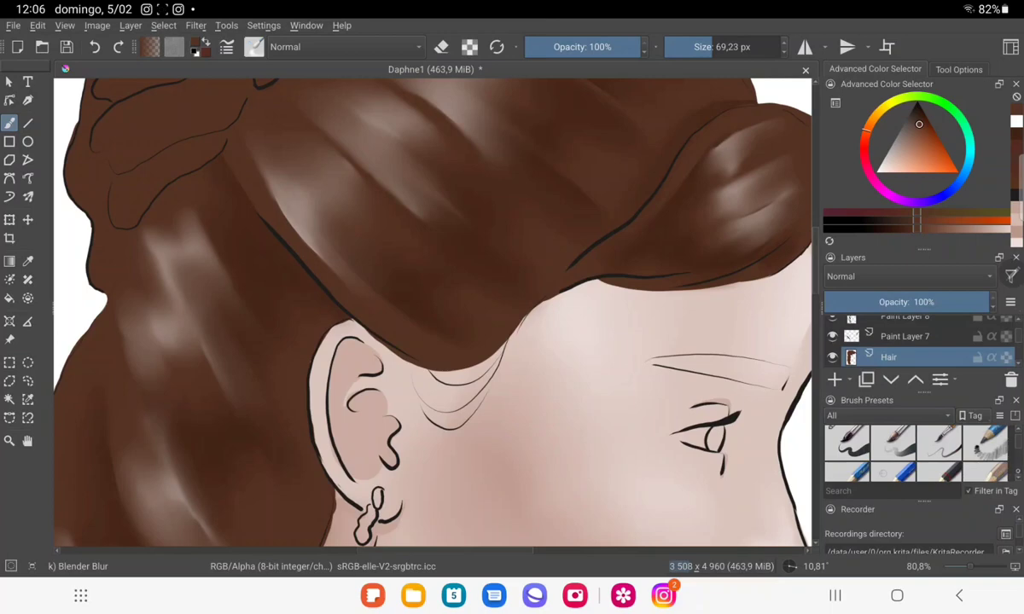
pyautogui.click(847, 448)
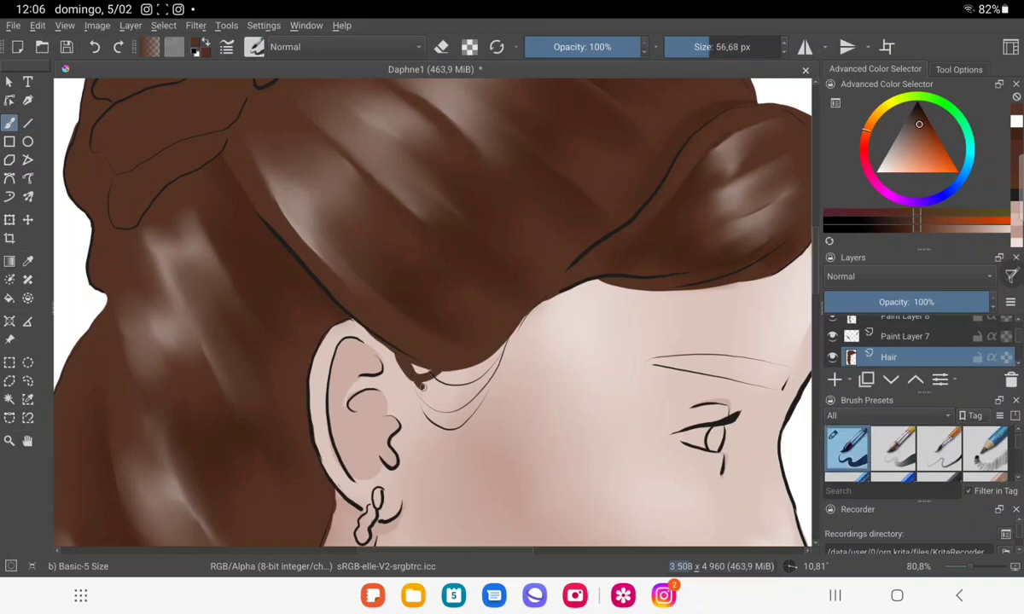
pyautogui.moveTo(384, 340)
pyautogui.mouseDown()
pyautogui.moveTo(410, 360)
pyautogui.moveTo(453, 343)
pyautogui.moveTo(438, 353)
pyautogui.moveTo(474, 313)
pyautogui.moveTo(430, 375)
pyautogui.moveTo(444, 367)
pyautogui.moveTo(410, 364)
pyautogui.moveTo(450, 356)
pyautogui.moveTo(392, 365)
pyautogui.moveTo(436, 408)
pyautogui.mouseUp()
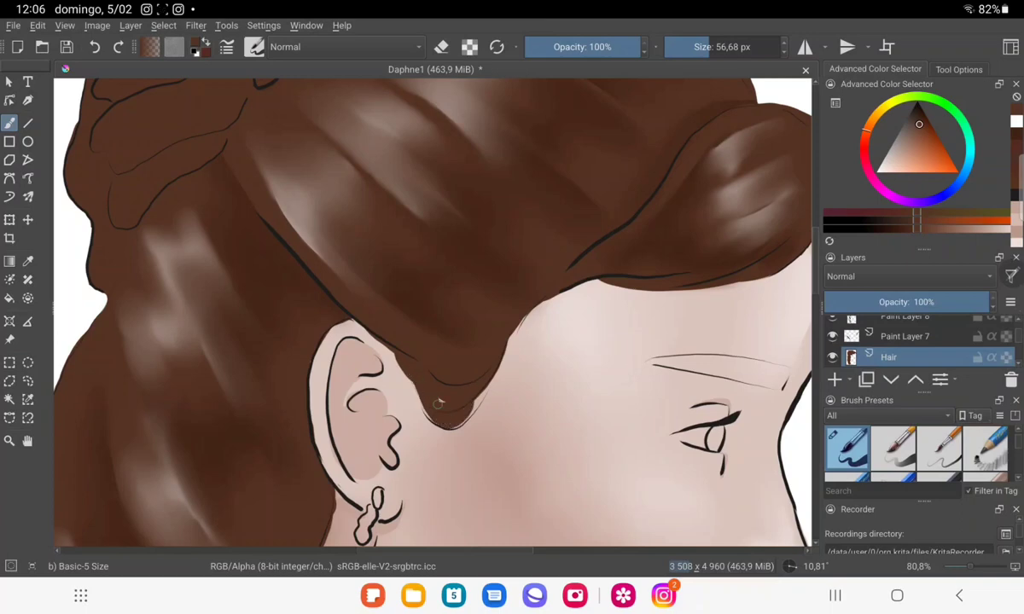
pyautogui.moveTo(463, 333)
pyautogui.mouseDown()
pyautogui.moveTo(445, 380)
pyautogui.moveTo(423, 401)
pyautogui.moveTo(408, 345)
pyautogui.moveTo(397, 389)
pyautogui.mouseUp()
pyautogui.moveTo(381, 346); pyautogui.dragTo(389, 365)
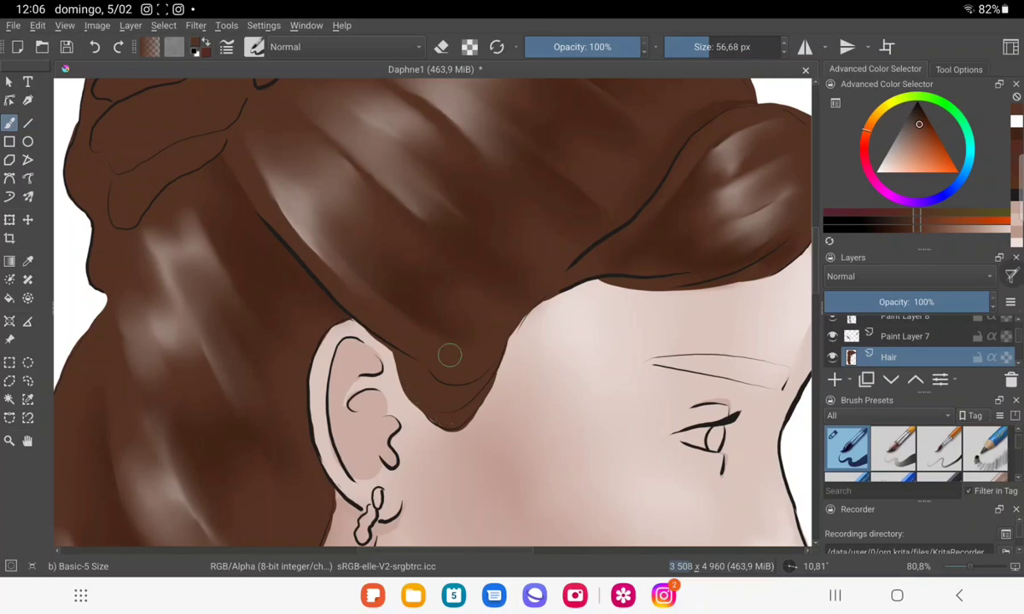
pyautogui.scroll(-3, 448, 354)
pyautogui.scroll(-3, 487, 346)
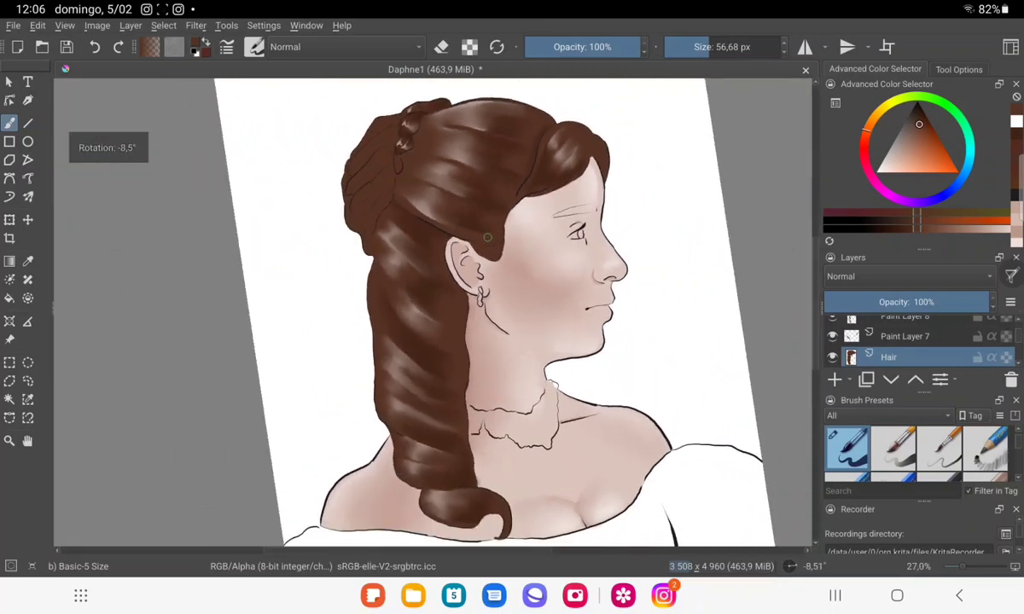
pyautogui.scroll(1, 508, 242)
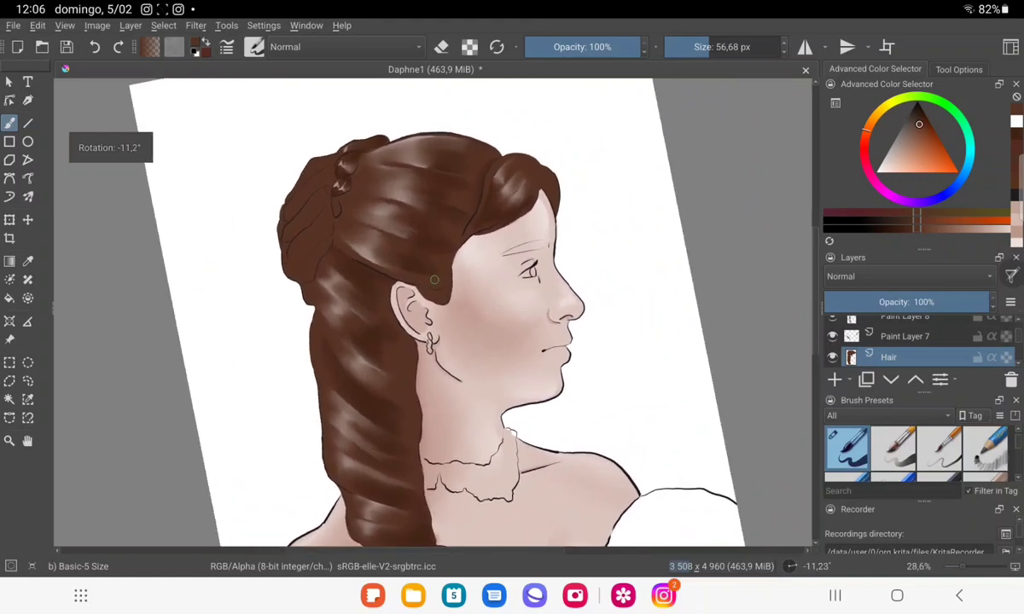
# Add a new layer at 79% opacity and paint a thick brown eyebrow above the eye.
pyautogui.click(834, 379)
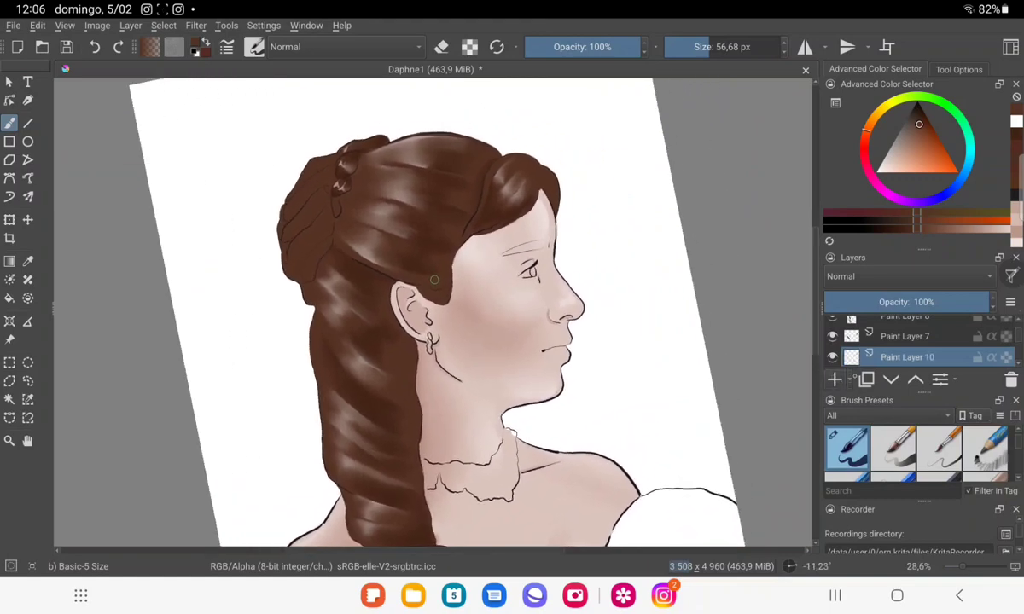
pyautogui.click(943, 302)
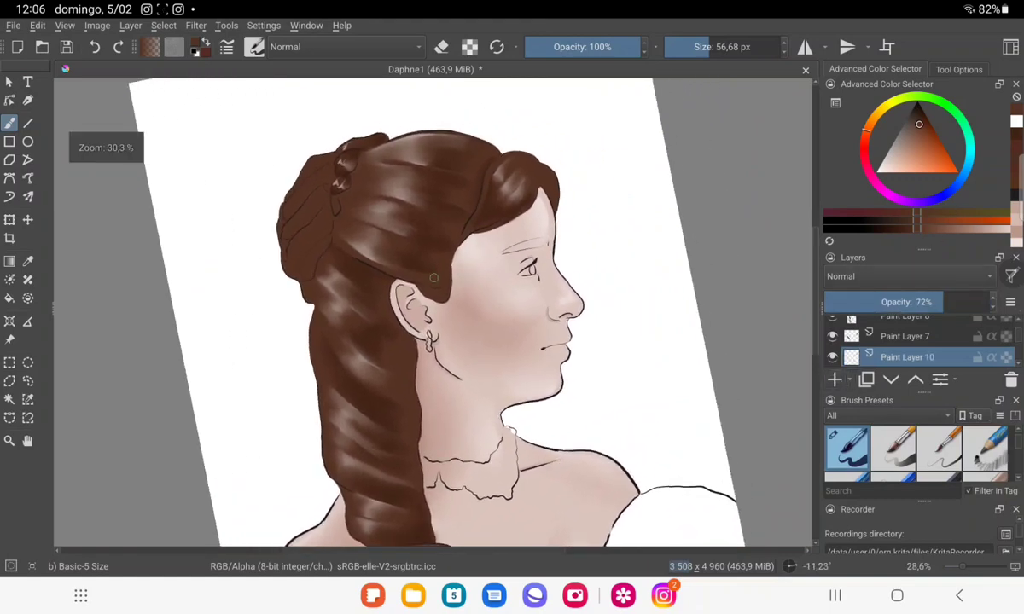
pyautogui.scroll(3, 322, 377)
pyautogui.scroll(5, 323, 376)
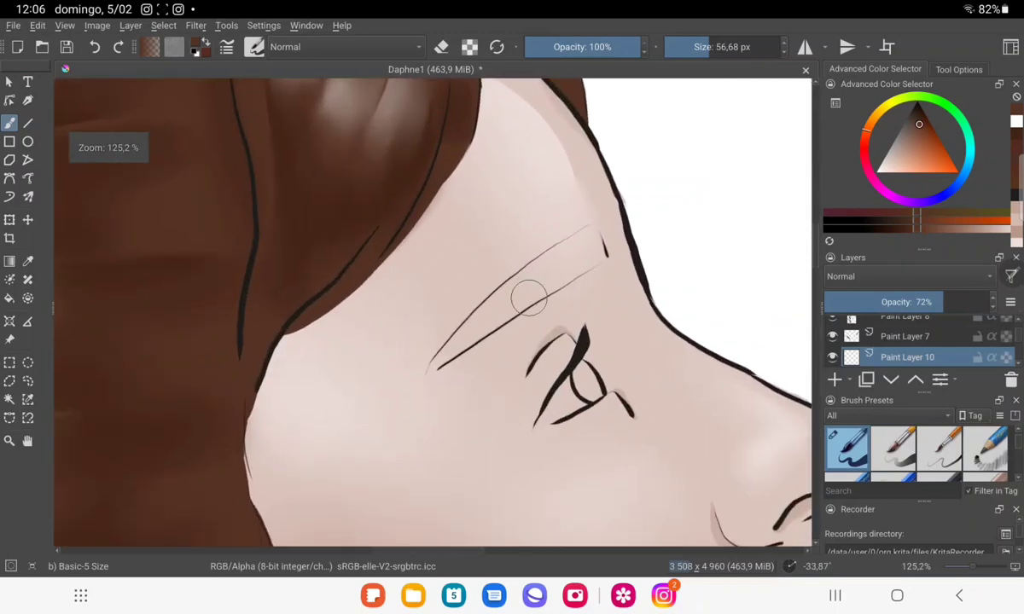
pyautogui.moveTo(497, 316)
pyautogui.mouseDown()
pyautogui.moveTo(550, 280)
pyautogui.moveTo(478, 309)
pyautogui.mouseUp()
pyautogui.moveTo(525, 263)
pyautogui.mouseDown()
pyautogui.moveTo(448, 314)
pyautogui.moveTo(553, 266)
pyautogui.moveTo(551, 243)
pyautogui.moveTo(597, 256)
pyautogui.moveTo(512, 275)
pyautogui.moveTo(522, 272)
pyautogui.mouseUp()
pyautogui.click(961, 302)
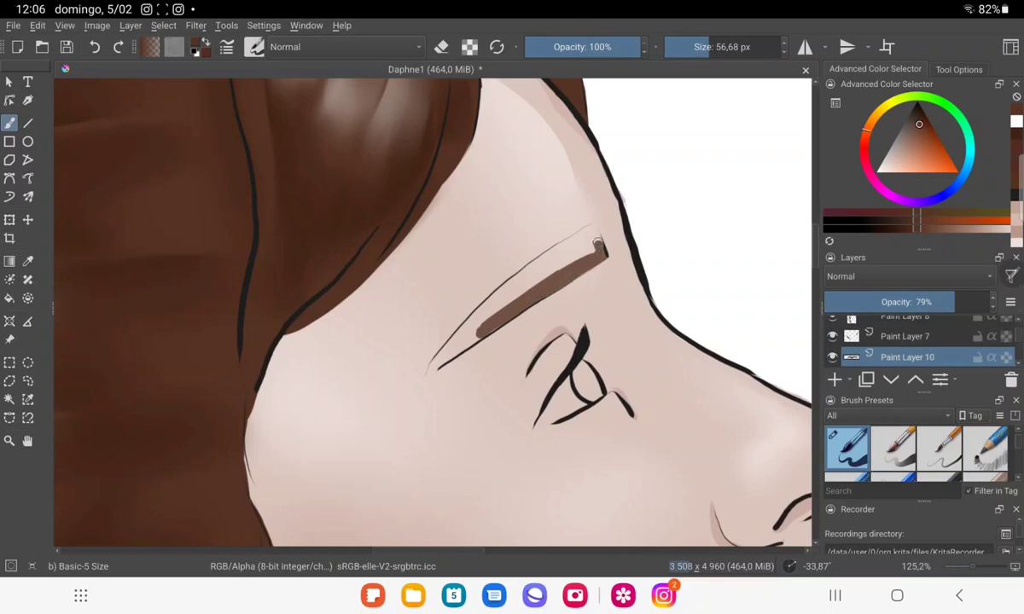
# Extend and taper the eyebrow, erasing its tail down to a thin point.
pyautogui.moveTo(594, 229)
pyautogui.mouseDown()
pyautogui.moveTo(482, 277)
pyautogui.moveTo(576, 252)
pyautogui.mouseUp()
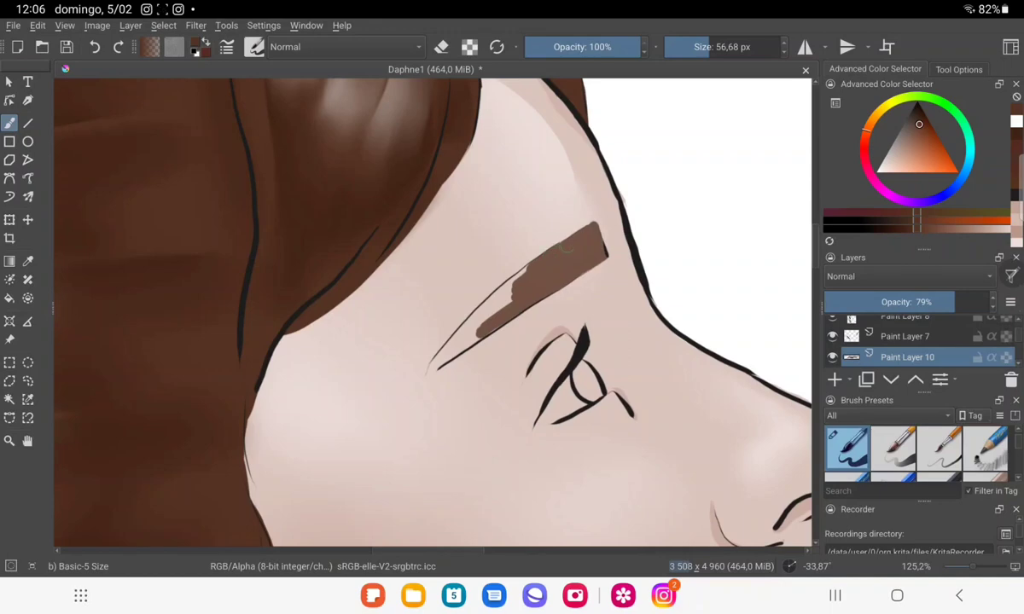
pyautogui.moveTo(512, 282); pyautogui.dragTo(477, 311)
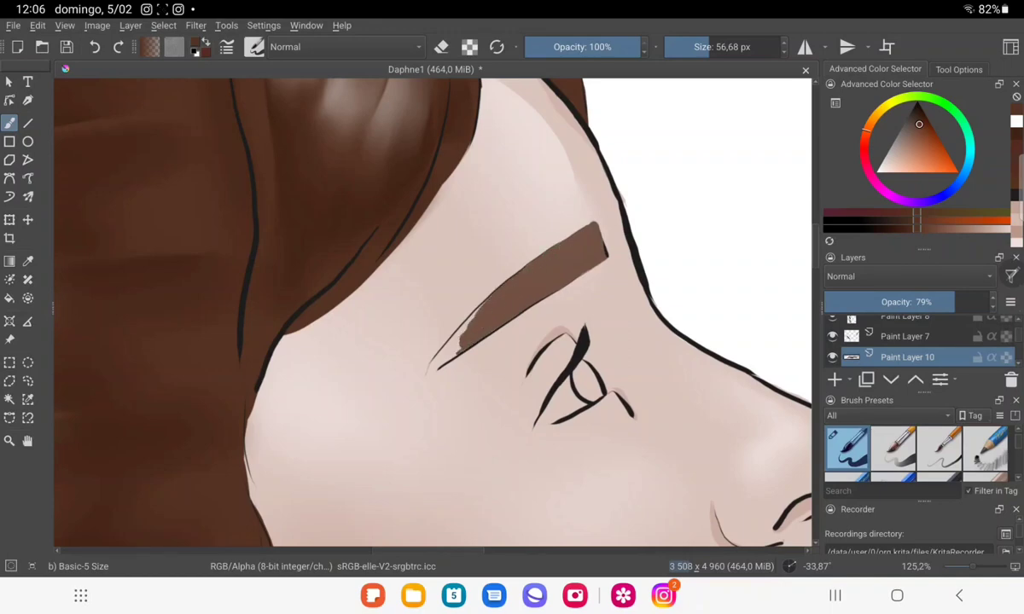
pyautogui.moveTo(431, 326); pyautogui.dragTo(396, 355)
pyautogui.moveTo(452, 285); pyautogui.dragTo(393, 360)
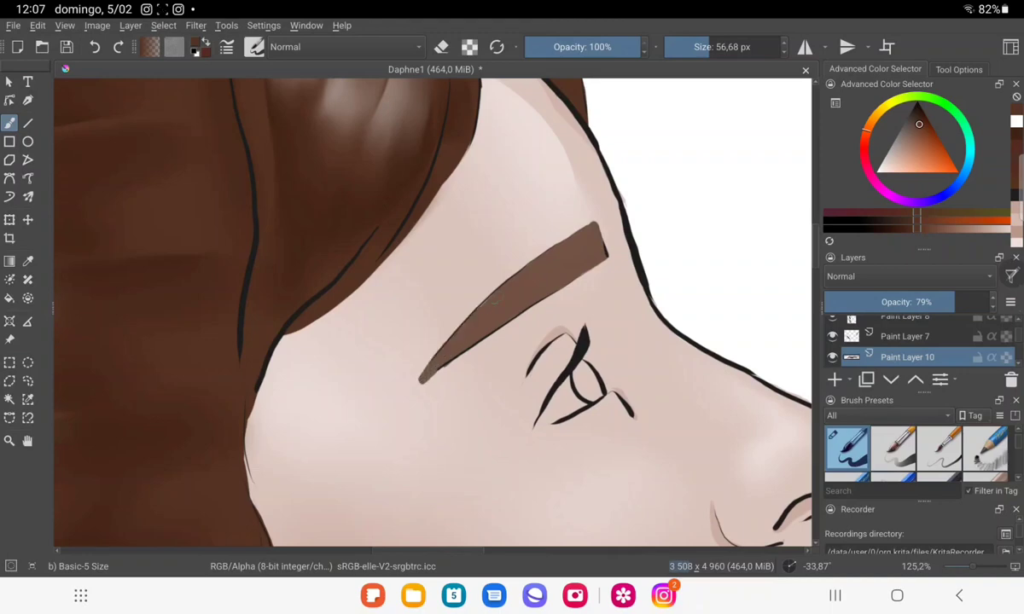
pyautogui.click(441, 46)
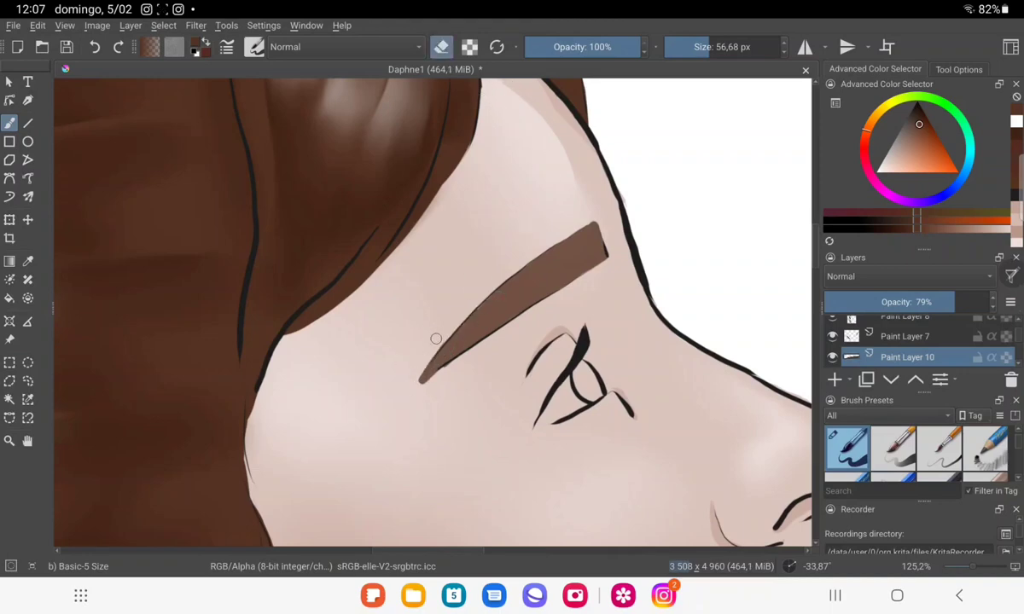
pyautogui.moveTo(437, 343); pyautogui.dragTo(422, 375)
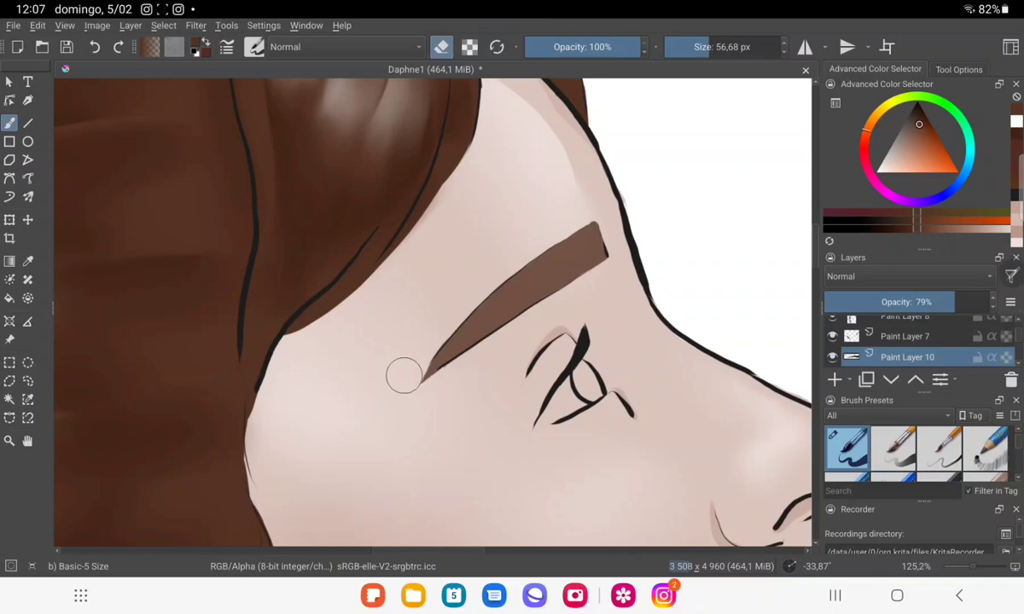
pyautogui.scroll(-5, 537, 344)
pyautogui.moveTo(537, 344)
pyautogui.mouseDown()
pyautogui.moveTo(579, 207)
pyautogui.moveTo(551, 221)
pyautogui.moveTo(519, 202)
pyautogui.moveTo(571, 201)
pyautogui.moveTo(471, 237)
pyautogui.moveTo(471, 263)
pyautogui.moveTo(507, 303)
pyautogui.mouseUp()
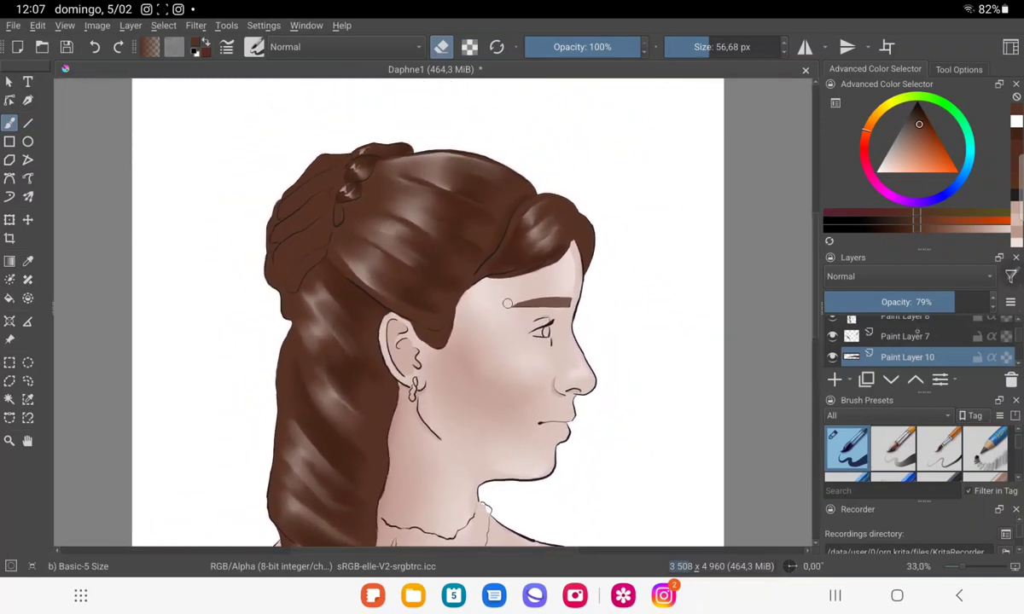
# On Paint Layer 9, blur the white glints on both braid loops with Blender Blur.
pyautogui.scroll(3, 904, 341)
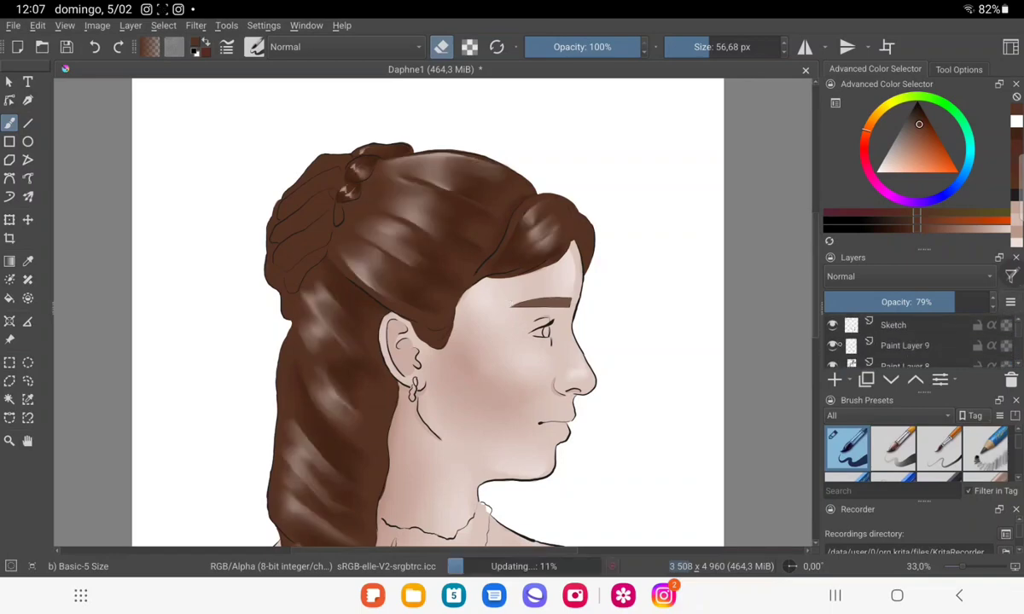
pyautogui.click(904, 345)
pyautogui.scroll(5, 427, 307)
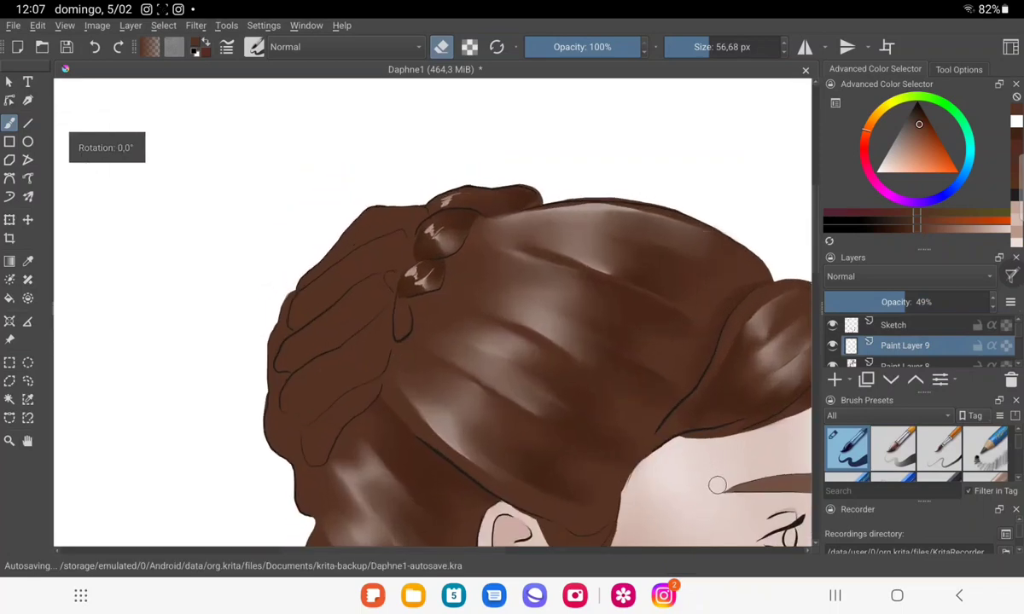
pyautogui.scroll(2, 409, 213)
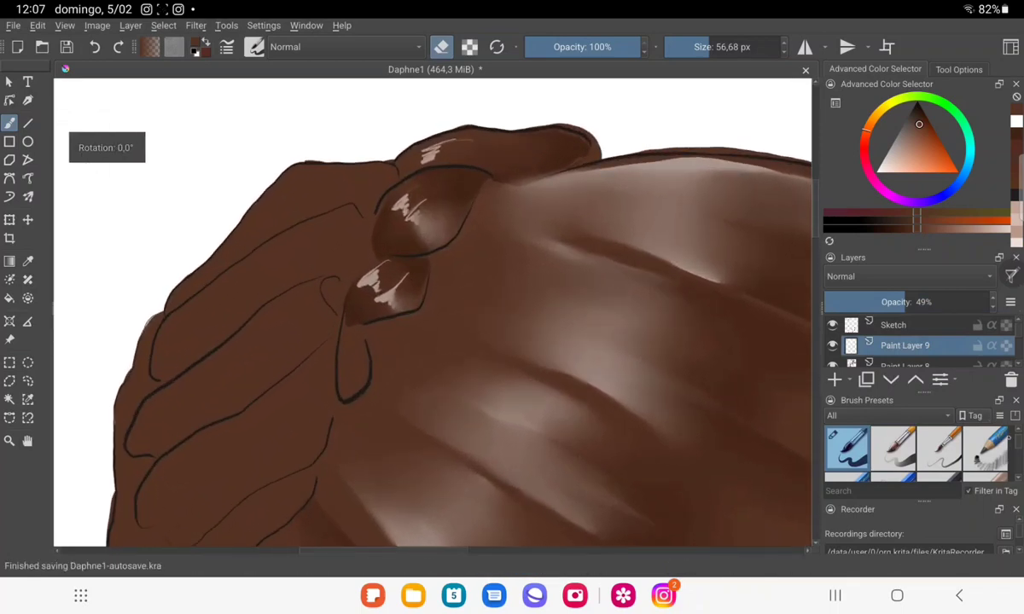
pyautogui.scroll(-2, 917, 447)
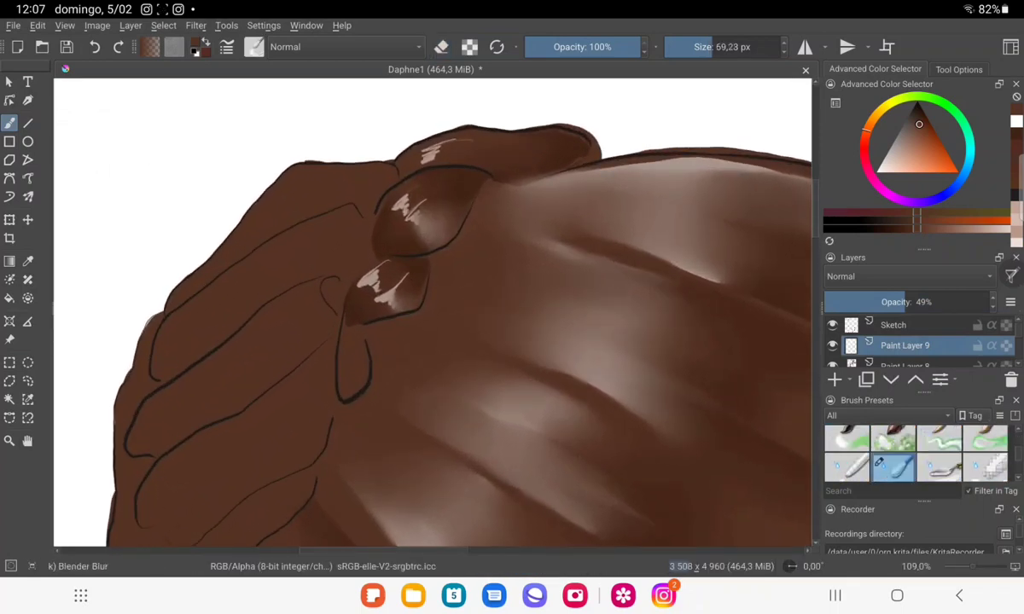
pyautogui.click(894, 455)
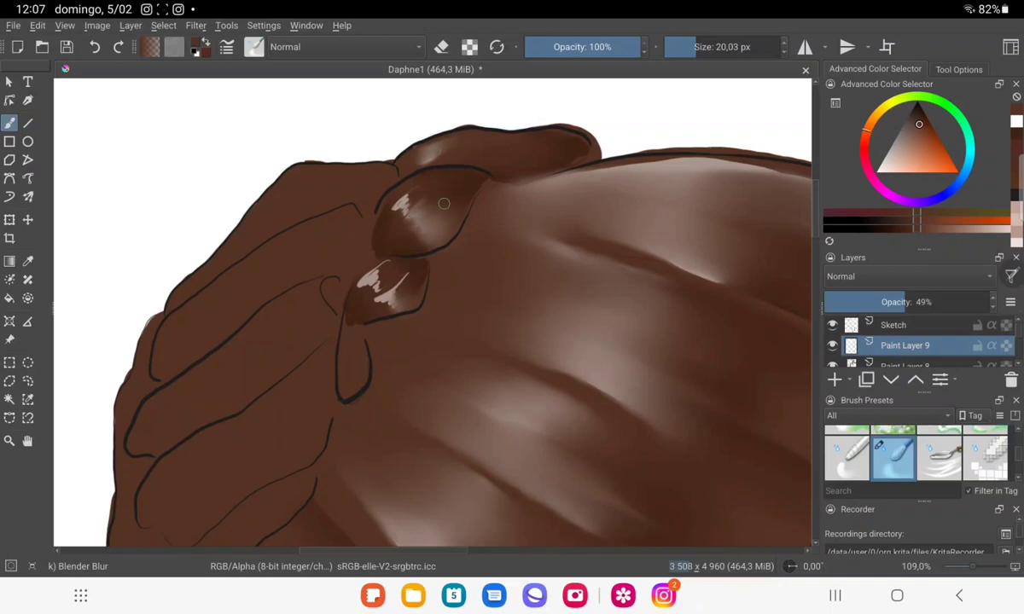
pyautogui.moveTo(385, 254)
pyautogui.mouseDown()
pyautogui.moveTo(387, 224)
pyautogui.moveTo(398, 255)
pyautogui.mouseUp()
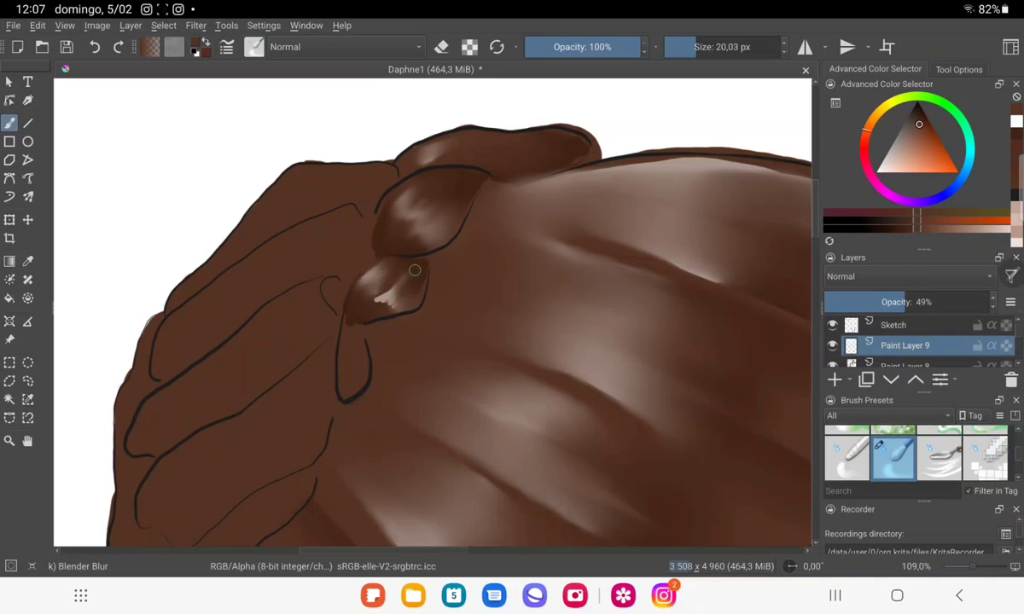
pyautogui.moveTo(414, 271); pyautogui.dragTo(396, 290)
pyautogui.moveTo(362, 321); pyautogui.dragTo(415, 292)
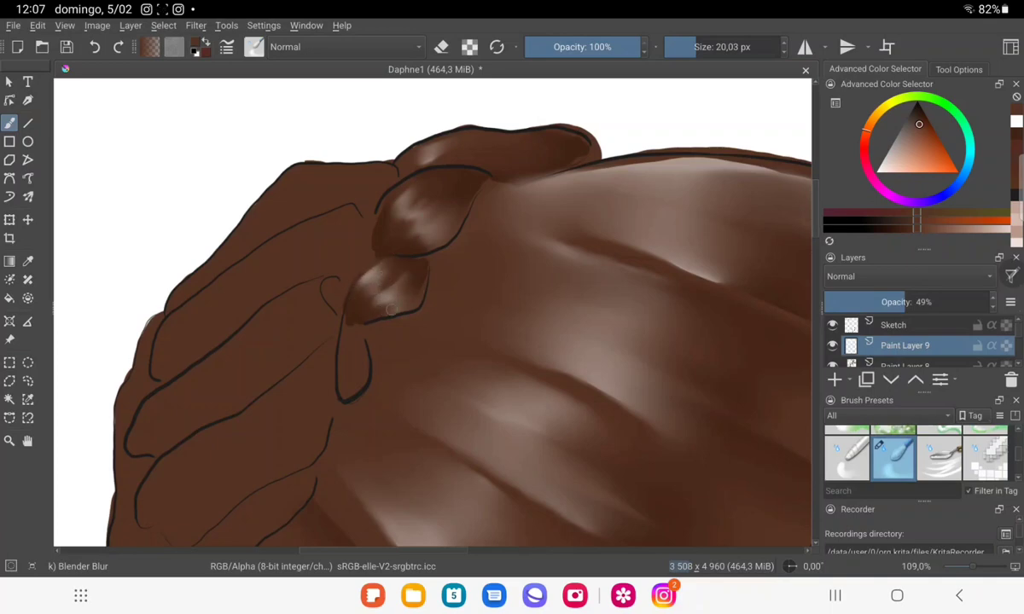
# Zoom back out over the portrait and sample a pale colour from the canvas.
pyautogui.scroll(-2, 381, 288)
pyautogui.scroll(-1, 381, 288)
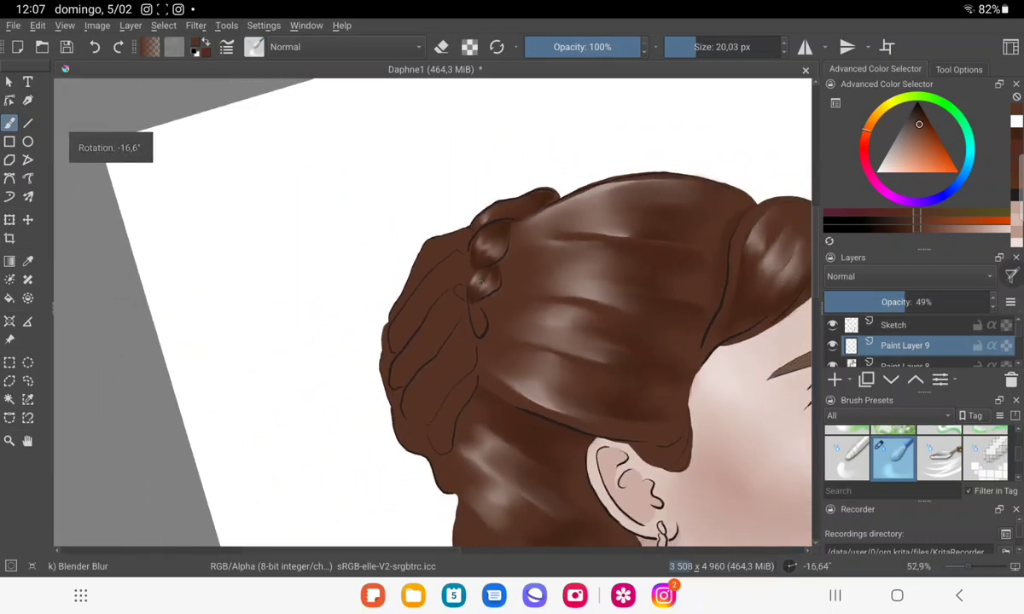
pyautogui.scroll(-1, 380, 287)
pyautogui.scroll(-1, 381, 287)
pyautogui.scroll(-1, 433, 312)
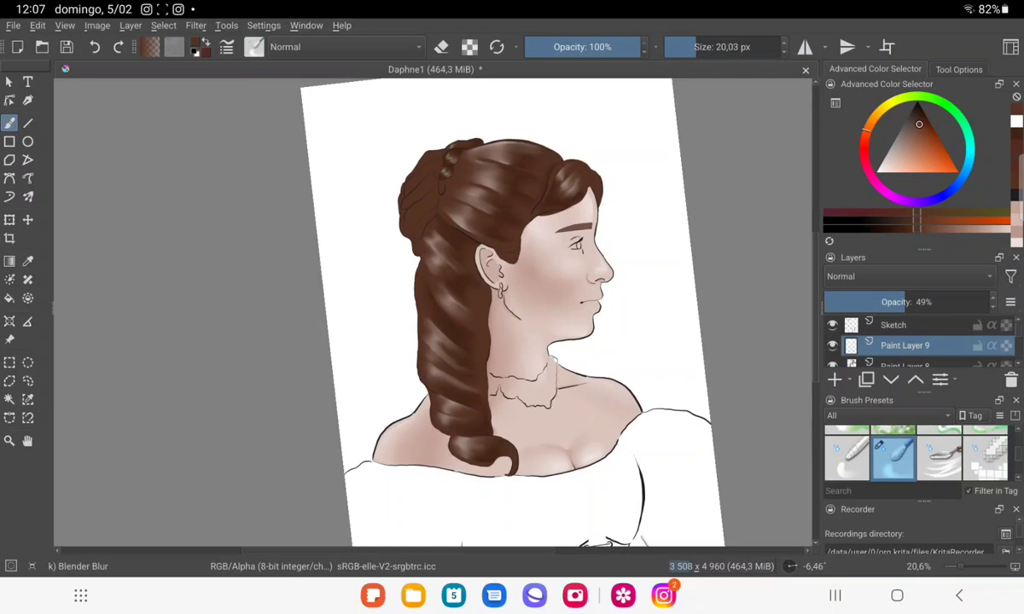
pyautogui.scroll(1, 433, 312)
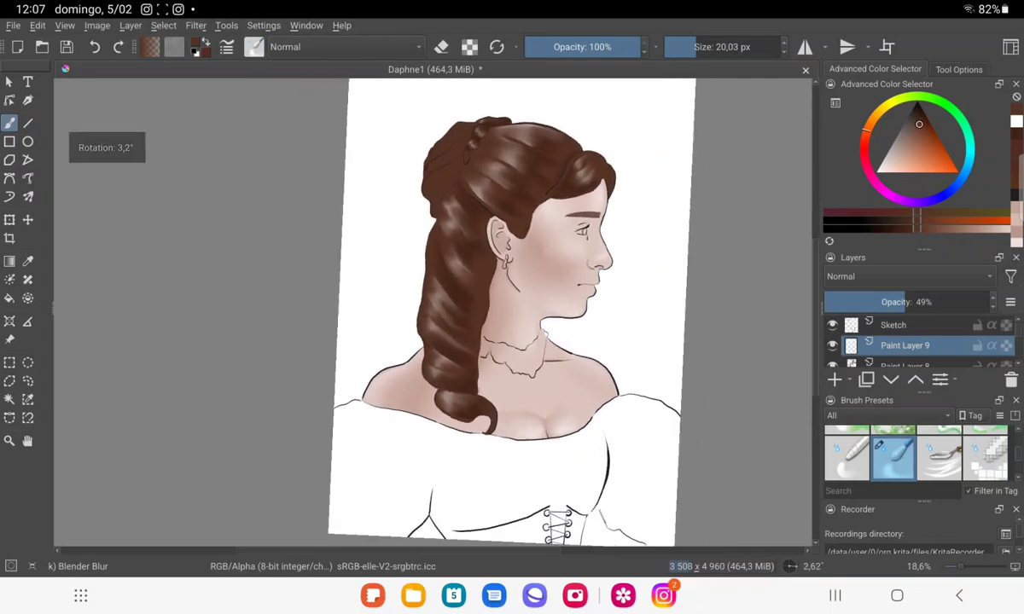
pyautogui.scroll(1, 433, 311)
pyautogui.scroll(2, 433, 311)
pyautogui.scroll(1, 432, 312)
pyautogui.keyDown('ctrl'); pyautogui.click(700, 145); pyautogui.keyUp('ctrl')
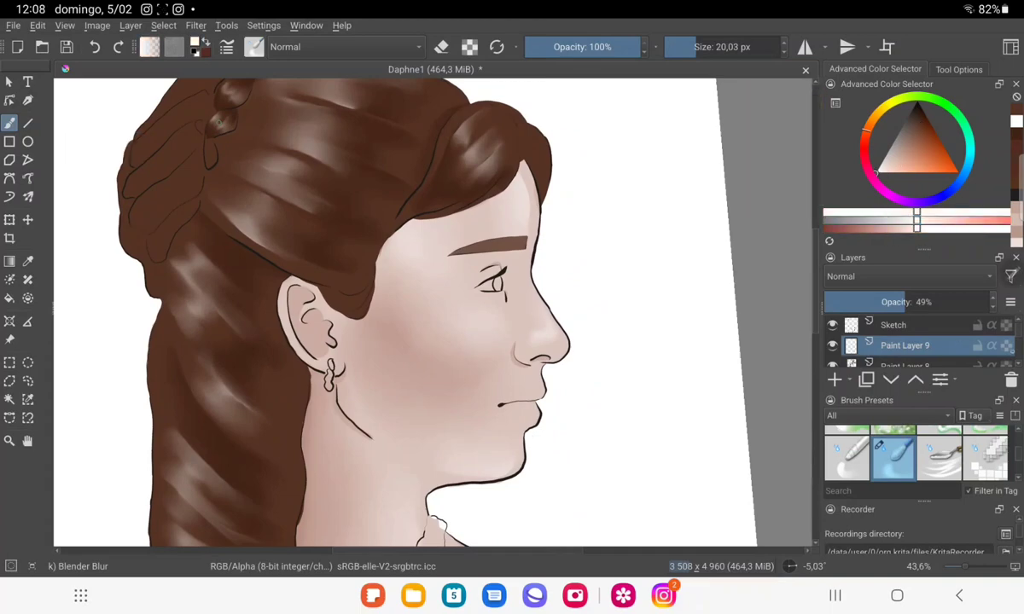
# On a new layer, paint the white of the eye with the Basic-5 Size brush.
pyautogui.press('Insert')
pyautogui.scroll(2, 491, 281)
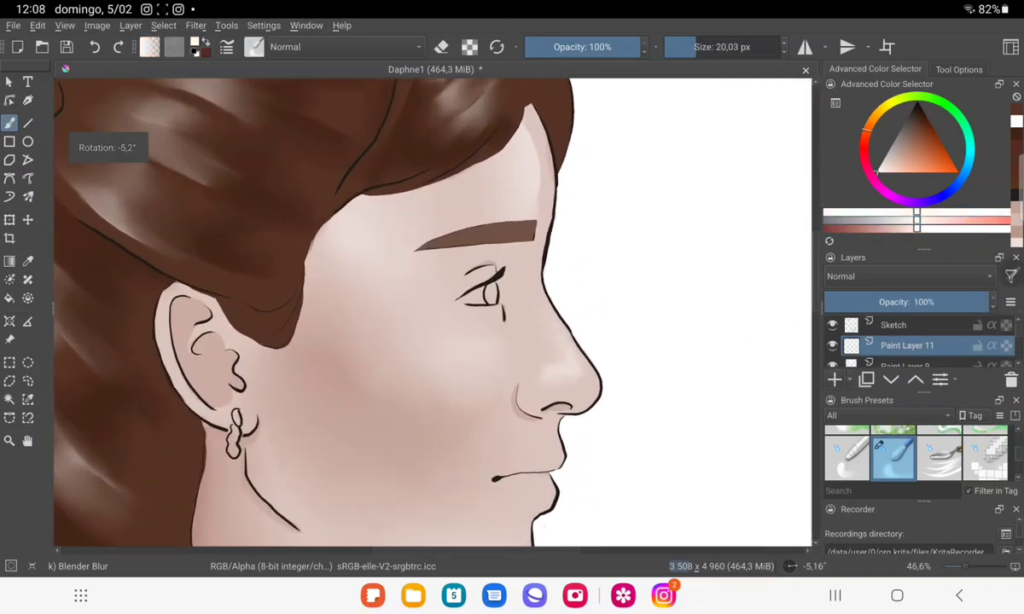
pyautogui.scroll(2, 490, 281)
pyautogui.scroll(2, 490, 282)
pyautogui.scroll(1, 478, 290)
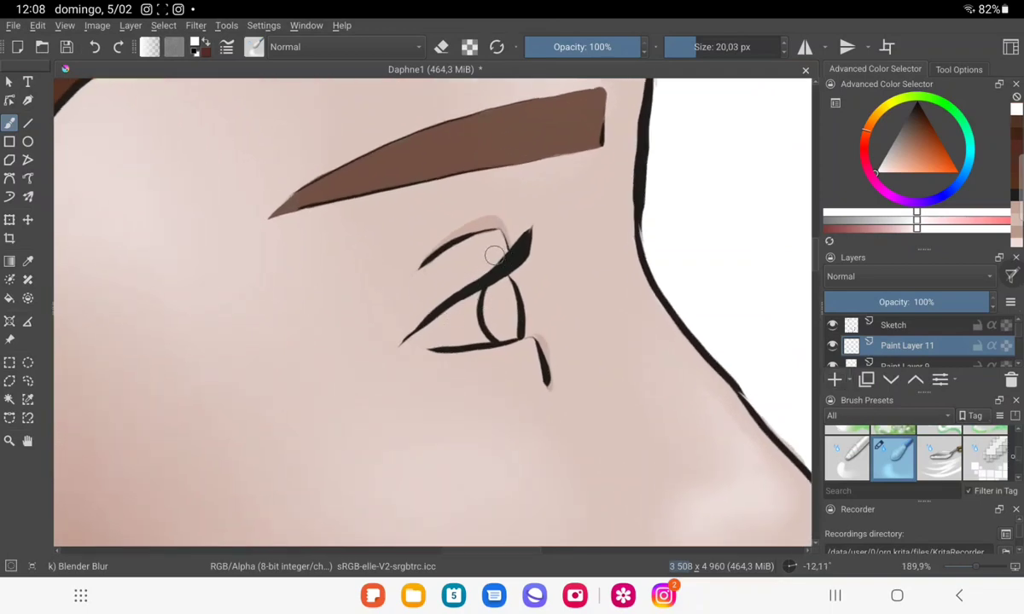
pyautogui.scroll(3, 917, 452)
pyautogui.scroll(-2, 916, 452)
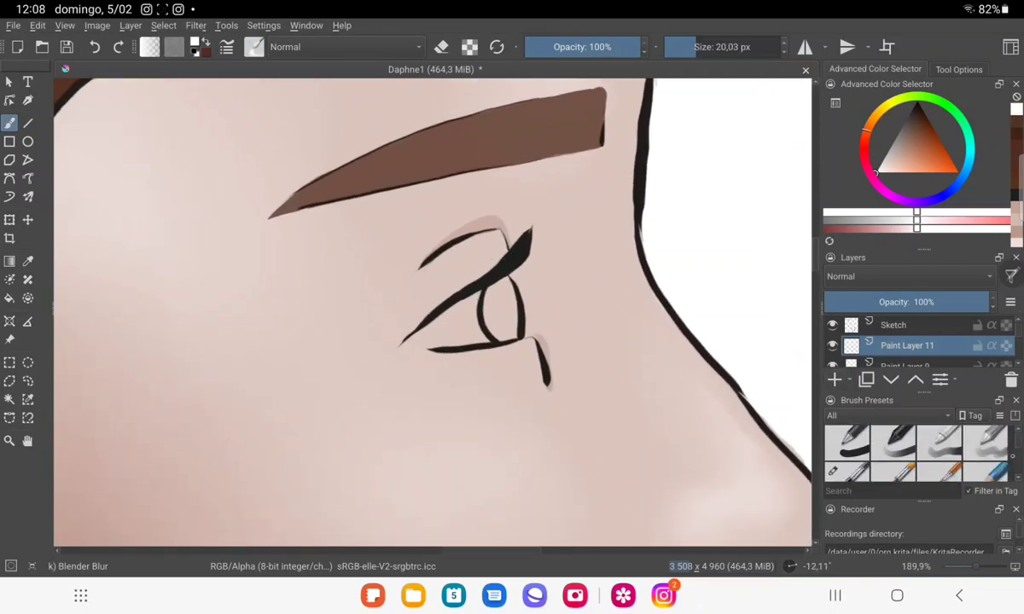
pyautogui.scroll(-2, 915, 452)
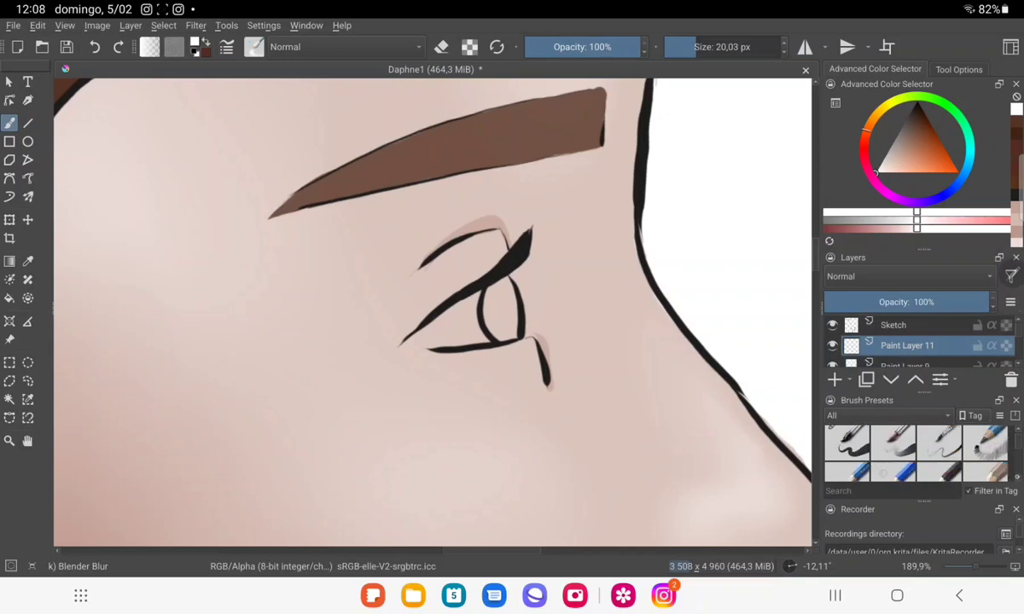
pyautogui.press('e')
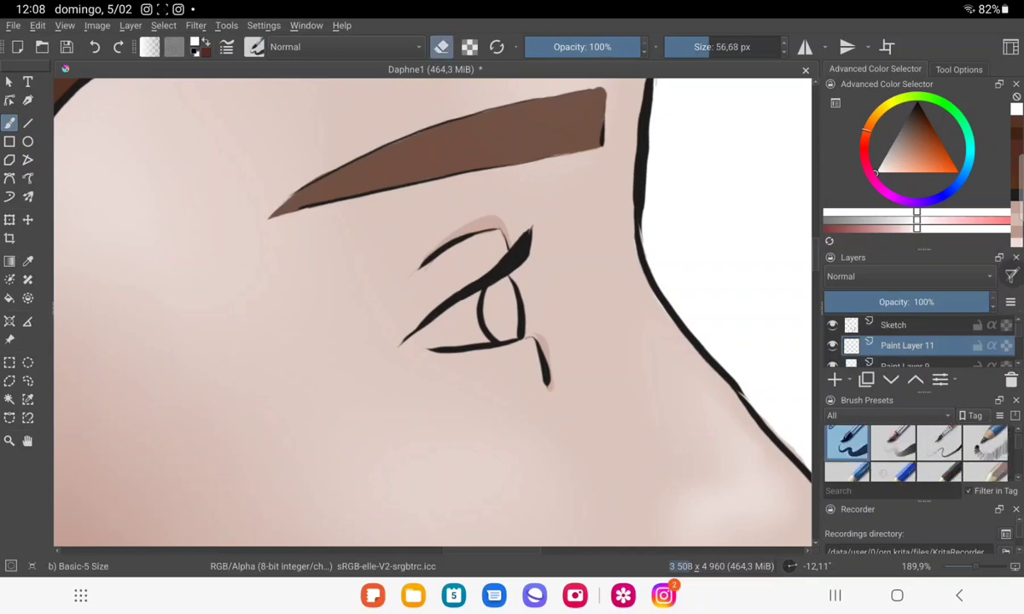
pyautogui.scroll(2, 917, 452)
pyautogui.click(847, 448)
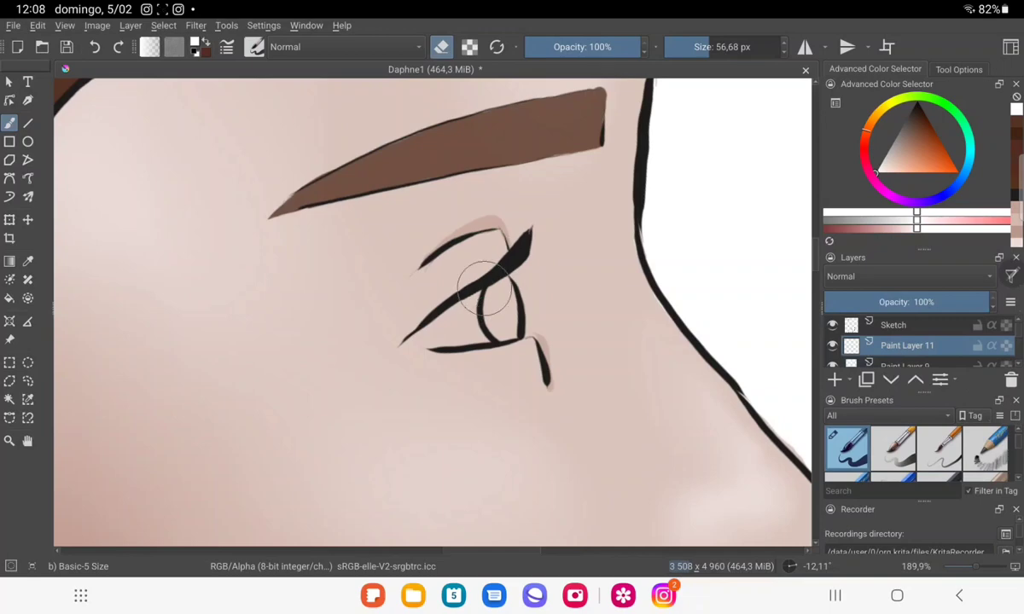
pyautogui.click(441, 46)
pyautogui.click(497, 307)
pyautogui.moveTo(492, 320)
pyautogui.mouseDown()
pyautogui.moveTo(511, 316)
pyautogui.moveTo(430, 327)
pyautogui.mouseUp()
# Erase stray white below the lower lid and tint the eye's inner corner pink.
pyautogui.press('e')
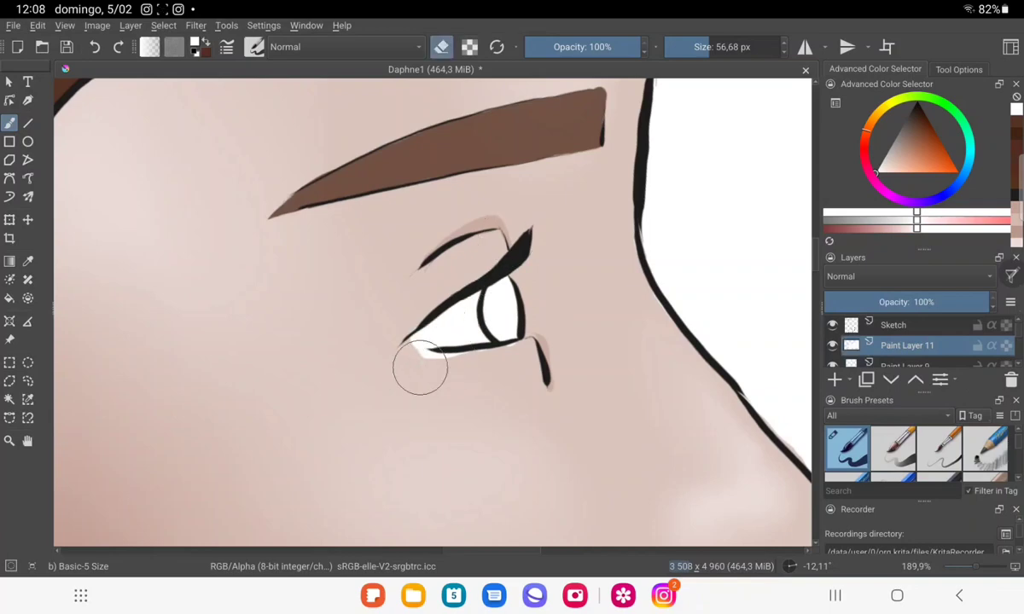
pyautogui.moveTo(418, 365)
pyautogui.mouseDown()
pyautogui.moveTo(431, 360)
pyautogui.moveTo(416, 354)
pyautogui.mouseUp()
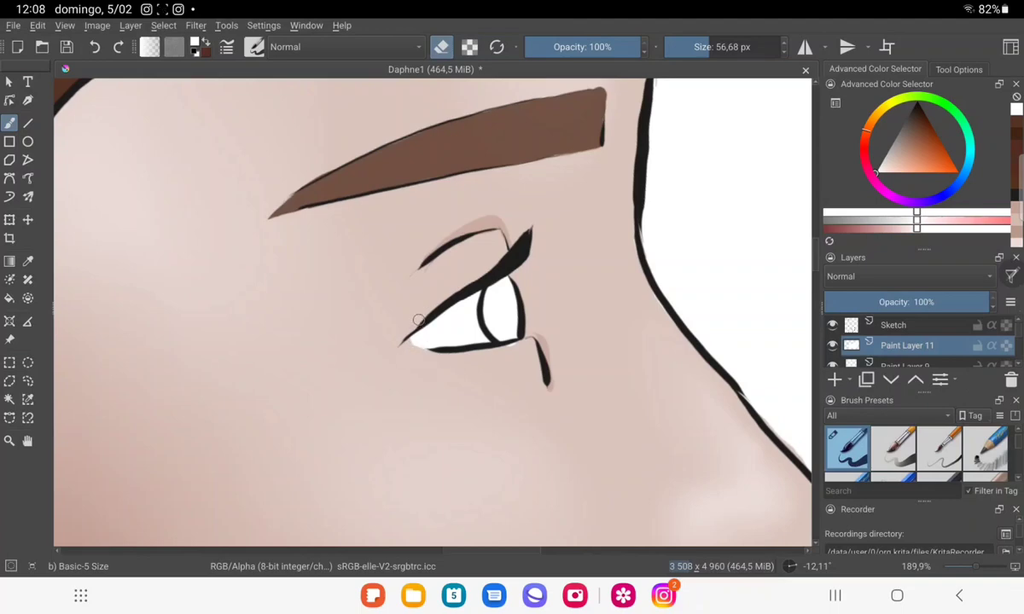
pyautogui.keyDown('ctrl'); pyautogui.click(571, 281); pyautogui.keyUp('ctrl')
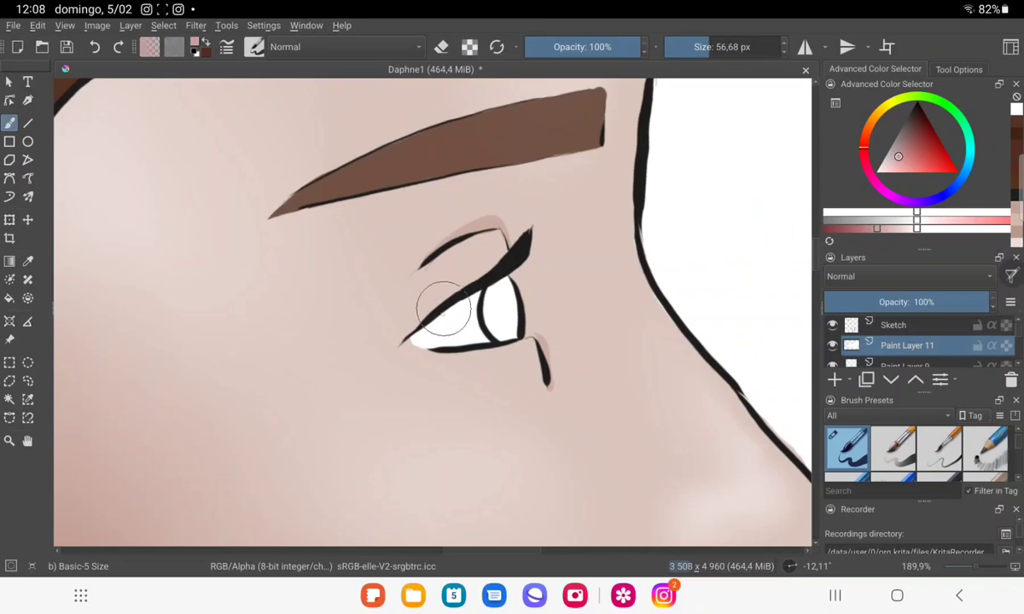
pyautogui.moveTo(443, 342); pyautogui.dragTo(407, 335)
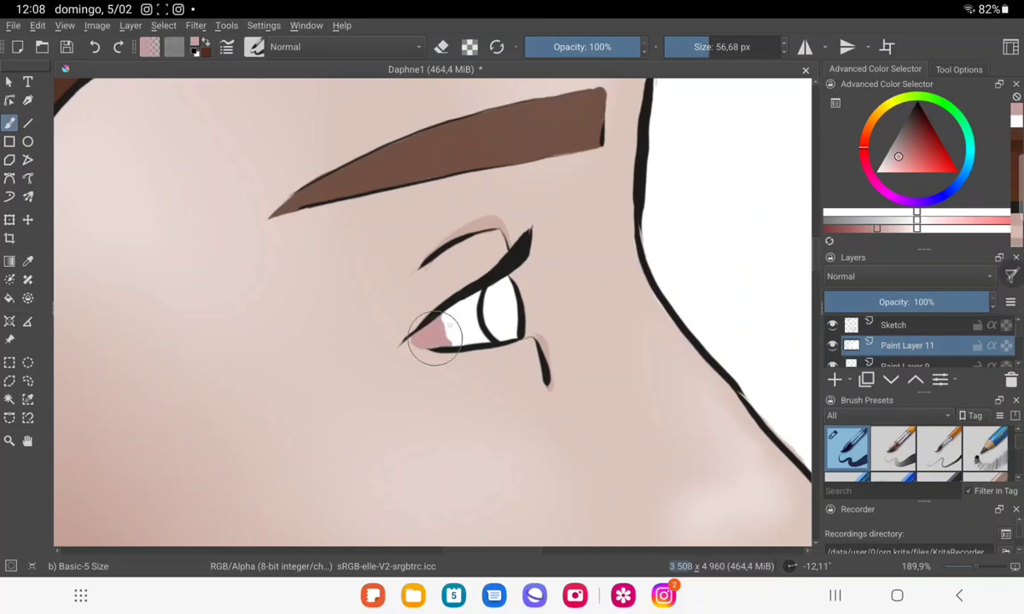
pyautogui.keyDown('ctrl'); pyautogui.click(543, 233); pyautogui.keyUp('ctrl')
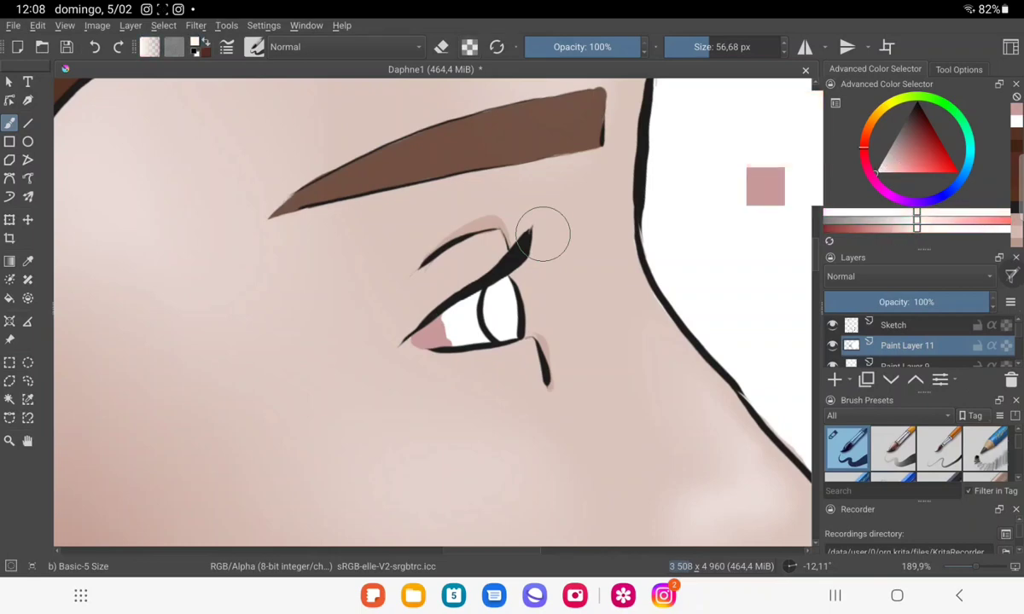
pyautogui.moveTo(450, 339); pyautogui.dragTo(441, 323)
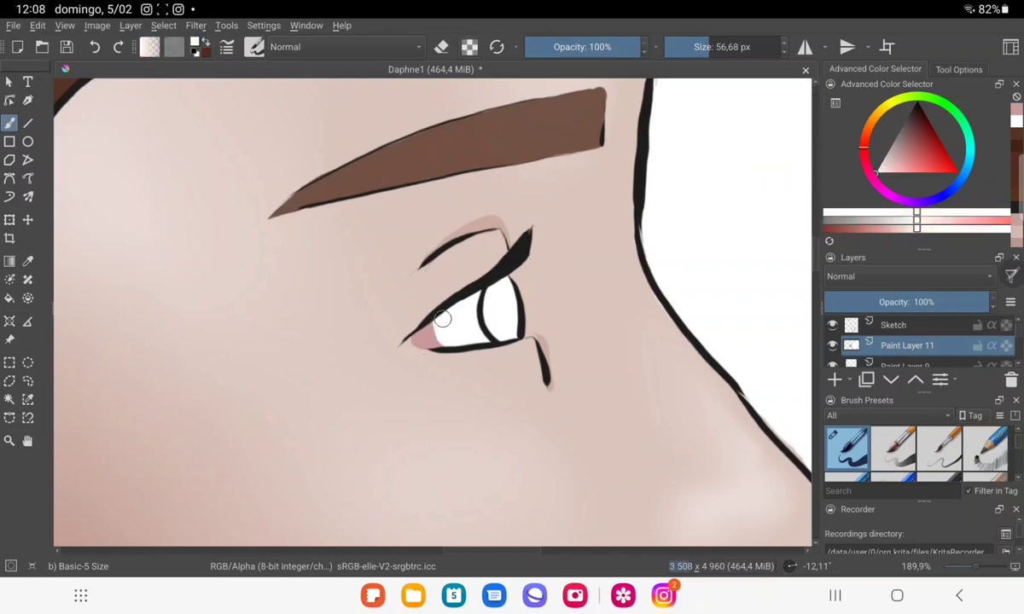
# Add a new layer above the eye white.
pyautogui.click(834, 378)
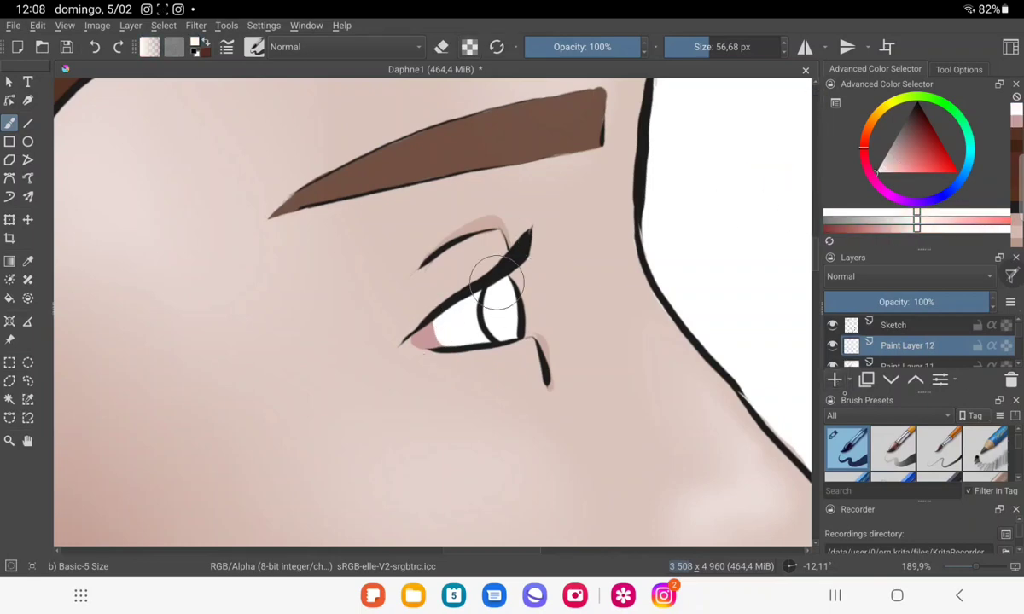
pyautogui.scroll(-6, 498, 283)
pyautogui.scroll(-2, 497, 283)
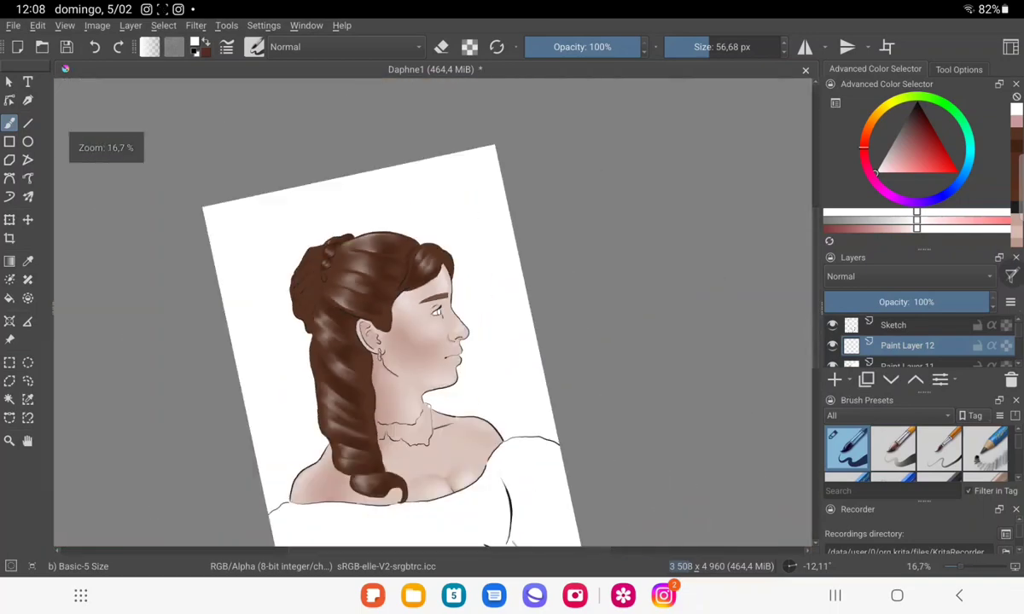
pyautogui.scroll(6, 438, 313)
# Paint a dark olive-green iris inside the eye.
pyautogui.scroll(4, 438, 313)
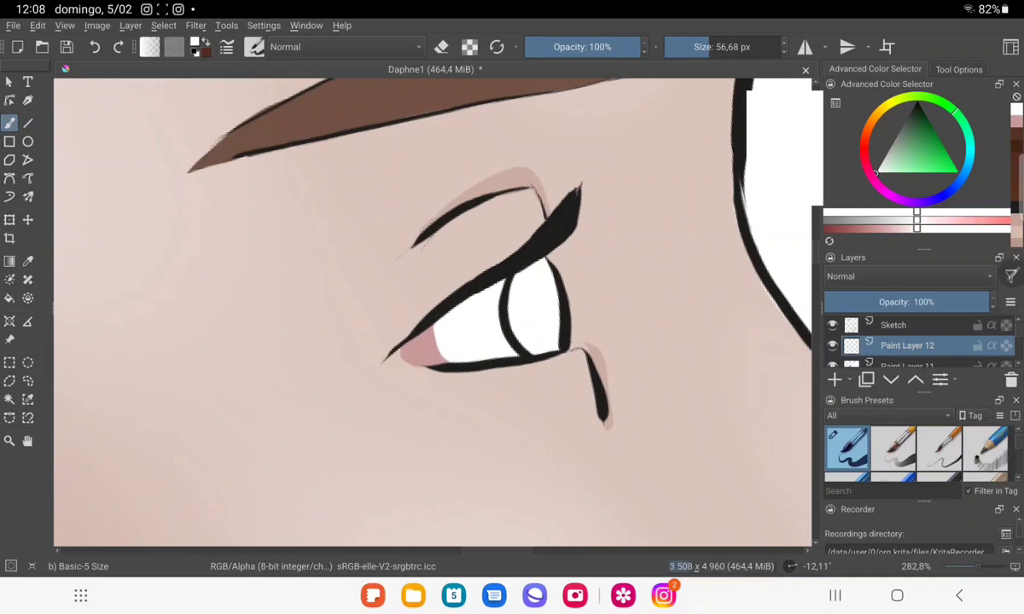
pyautogui.click(912, 125)
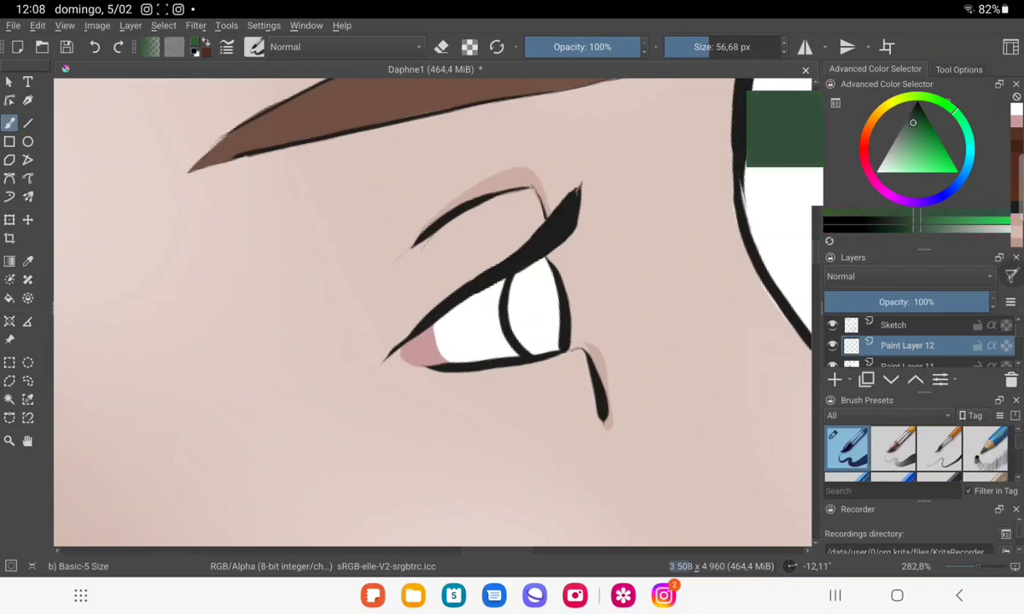
pyautogui.moveTo(953, 109); pyautogui.dragTo(925, 95)
pyautogui.moveTo(493, 286); pyautogui.dragTo(522, 307)
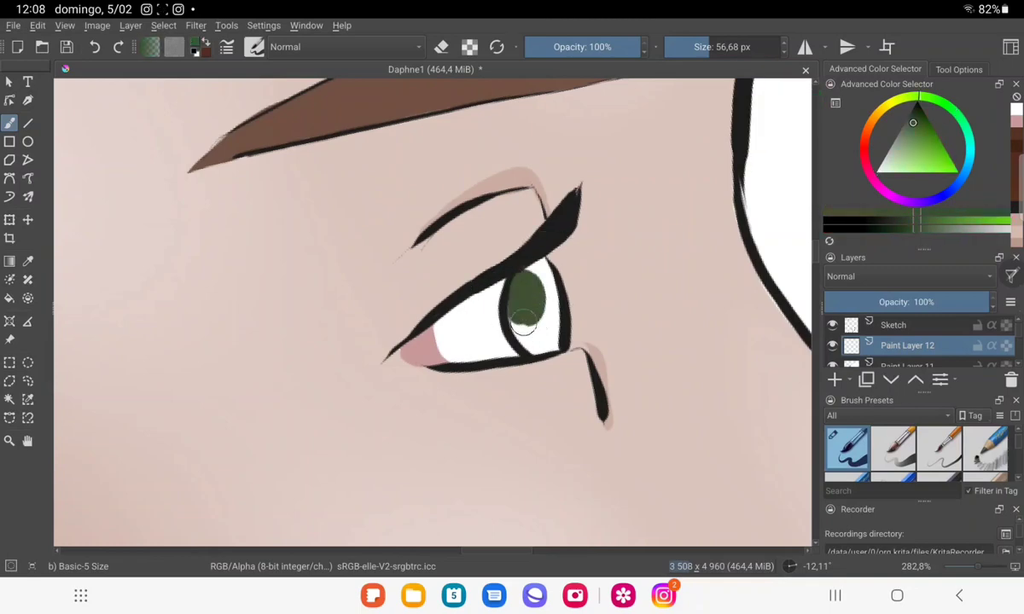
pyautogui.moveTo(503, 265); pyautogui.dragTo(511, 316)
pyautogui.moveTo(516, 248)
pyautogui.mouseDown()
pyautogui.moveTo(541, 295)
pyautogui.moveTo(508, 264)
pyautogui.moveTo(516, 333)
pyautogui.moveTo(522, 298)
pyautogui.moveTo(551, 304)
pyautogui.mouseUp()
# Paint a black pupil in the iris on its own new layer.
pyautogui.press('Insert')
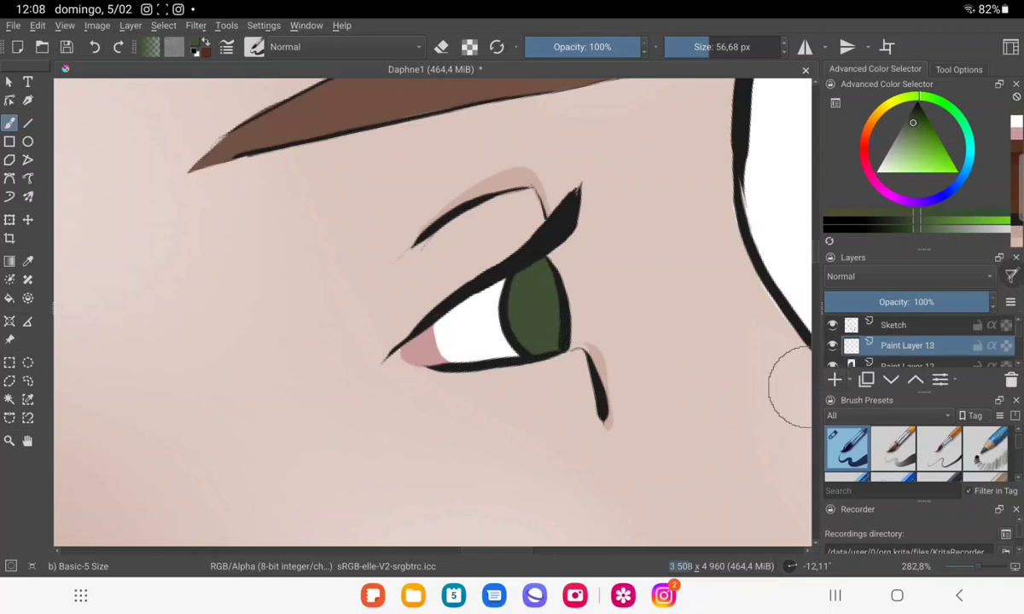
pyautogui.keyDown('ctrl'); pyautogui.click(792, 341); pyautogui.keyUp('ctrl')
pyautogui.moveTo(538, 308)
pyautogui.mouseDown()
pyautogui.moveTo(539, 320)
pyautogui.moveTo(540, 293)
pyautogui.mouseUp()
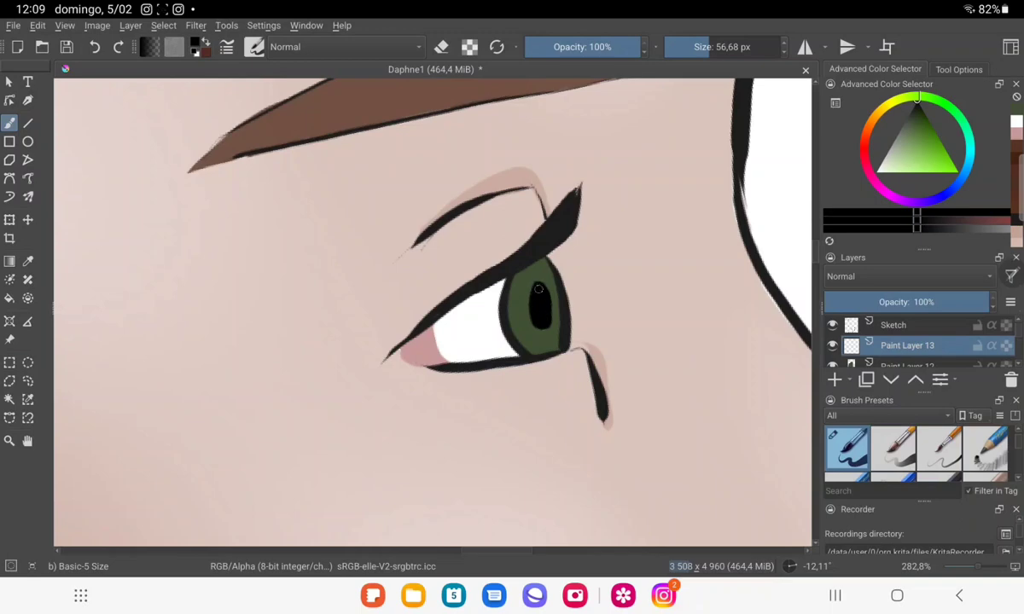
pyautogui.scroll(-5, 563, 293)
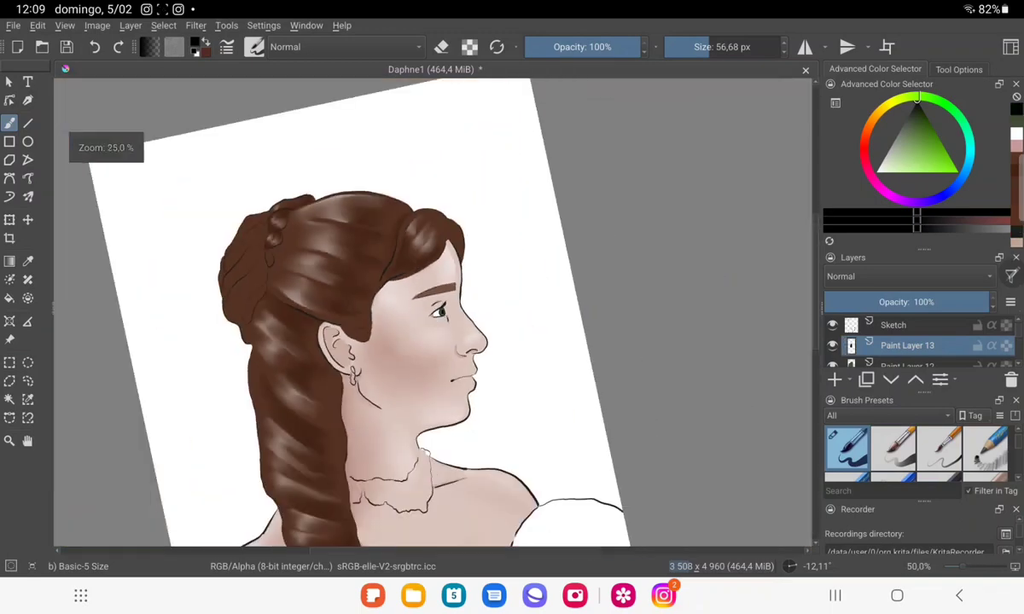
pyautogui.scroll(3, 439, 312)
pyautogui.scroll(3, 439, 312)
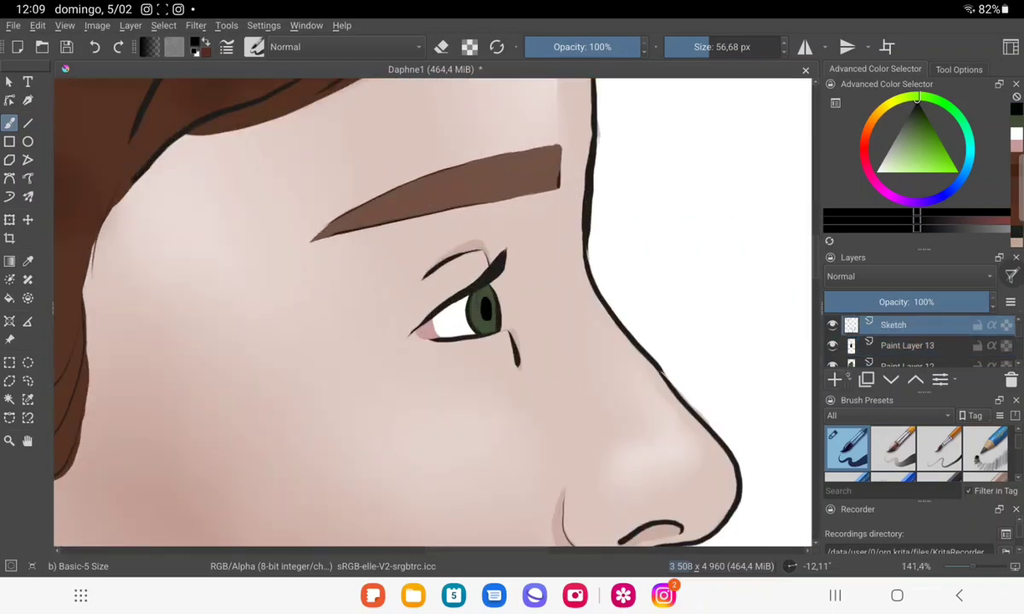
# On another new layer, add a round near-white highlight on the iris.
pyautogui.click(834, 379)
pyautogui.keyDown('ctrl'); pyautogui.click(800, 211); pyautogui.keyUp('ctrl')
pyautogui.scroll(5, 477, 315)
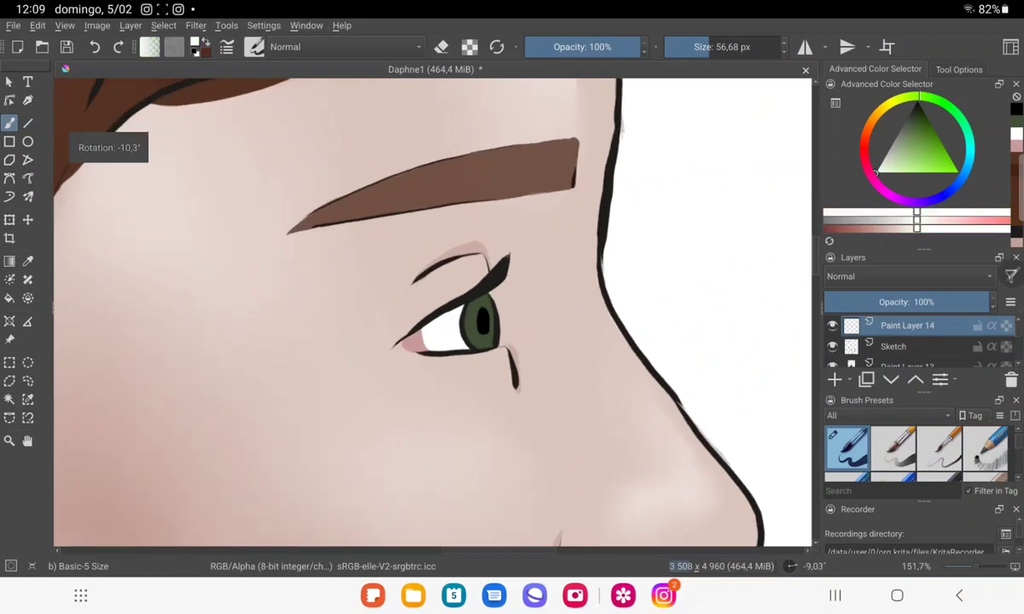
pyautogui.click(482, 326)
pyautogui.moveTo(481, 326); pyautogui.dragTo(481, 330)
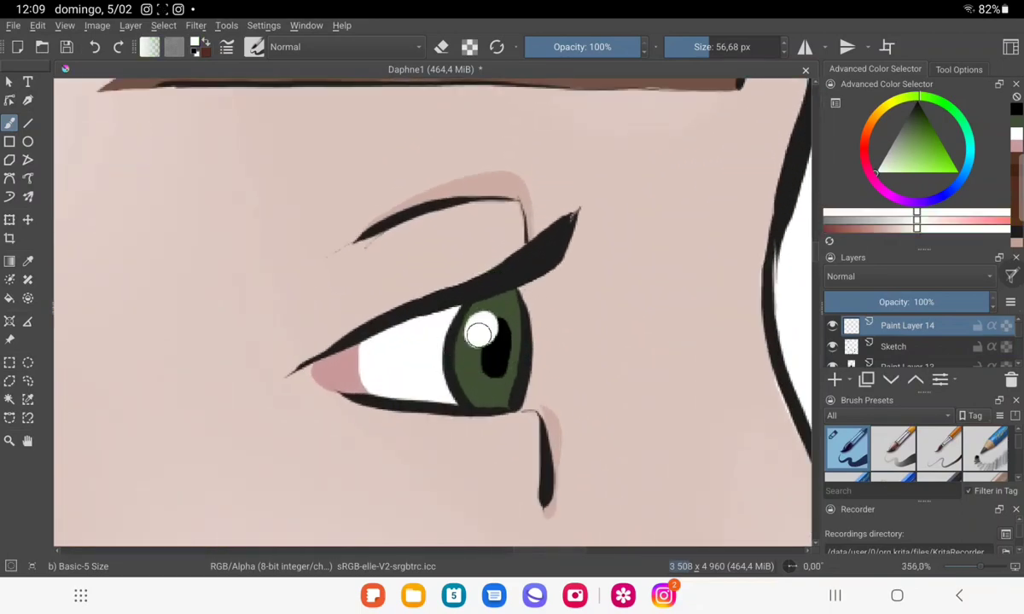
# Add an empty layer on top and set the colour to black.
pyautogui.scroll(-5, 483, 365)
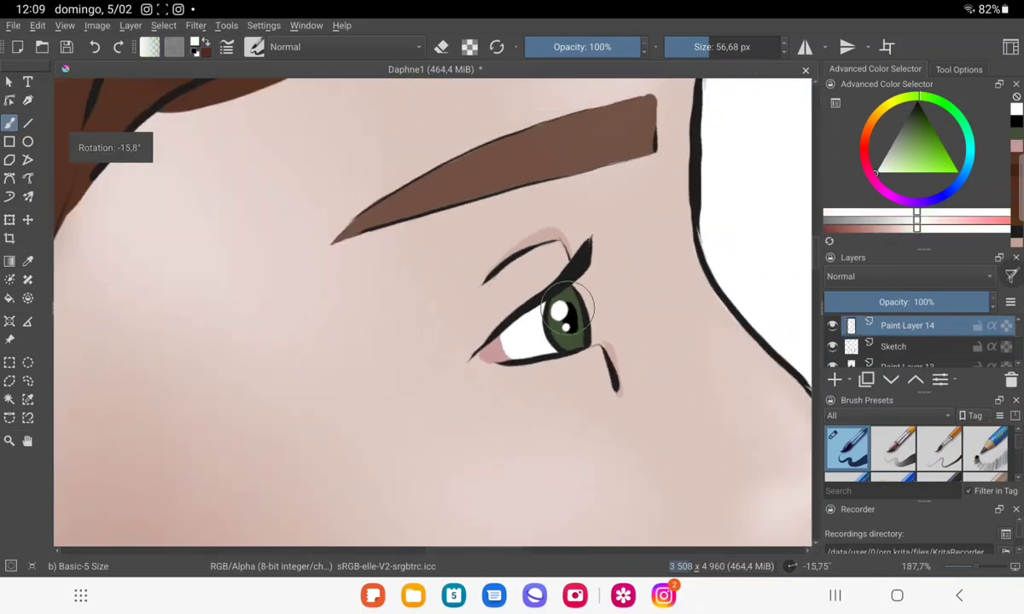
pyautogui.scroll(-2, 433, 311)
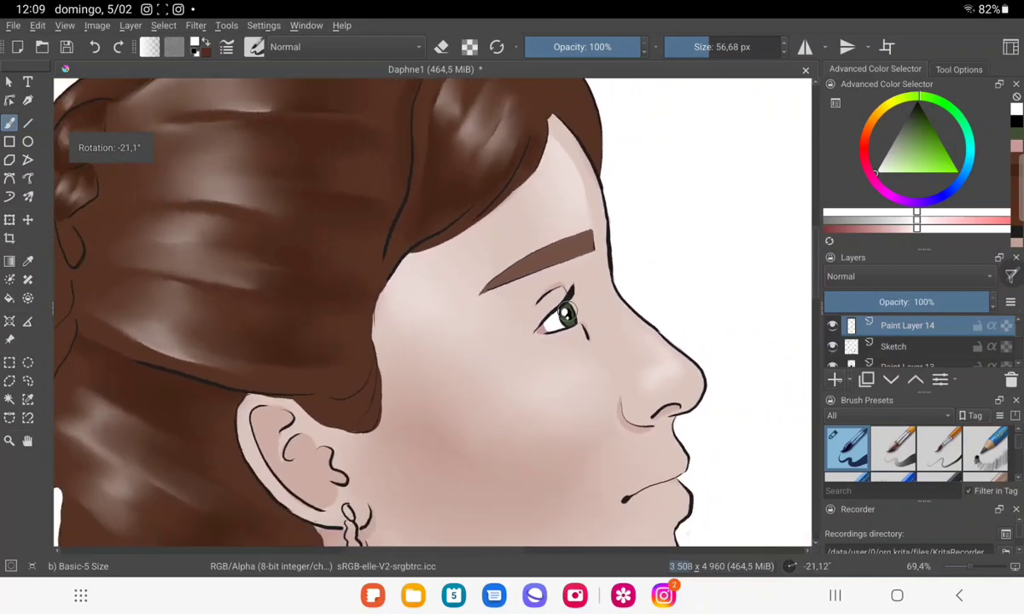
pyautogui.click(835, 379)
pyautogui.click(1016, 120)
# Try a stroke along the hair outline, then undo it.
pyautogui.scroll(-2, 432, 312)
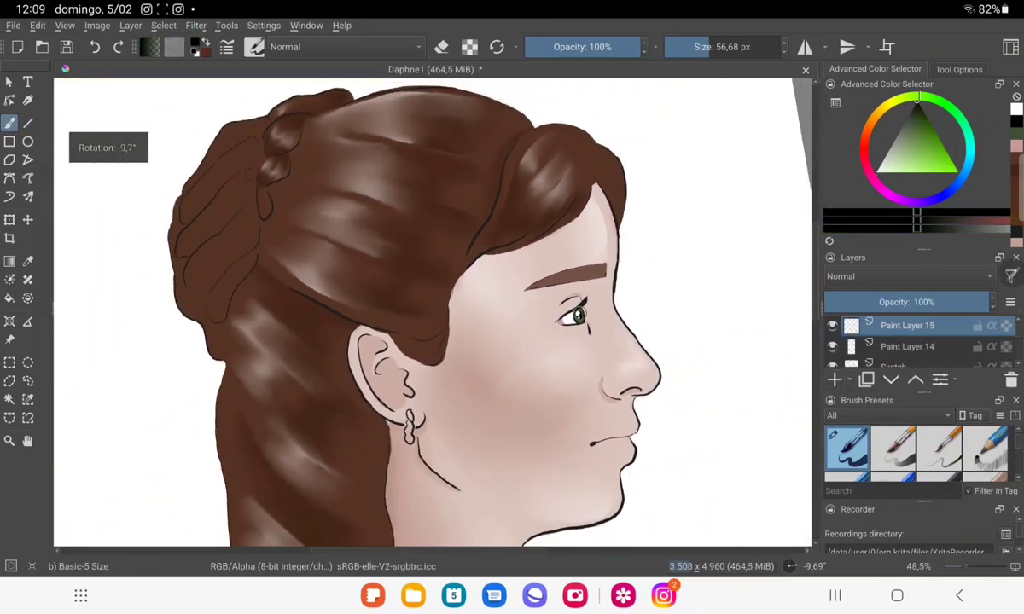
pyautogui.scroll(-1, 432, 311)
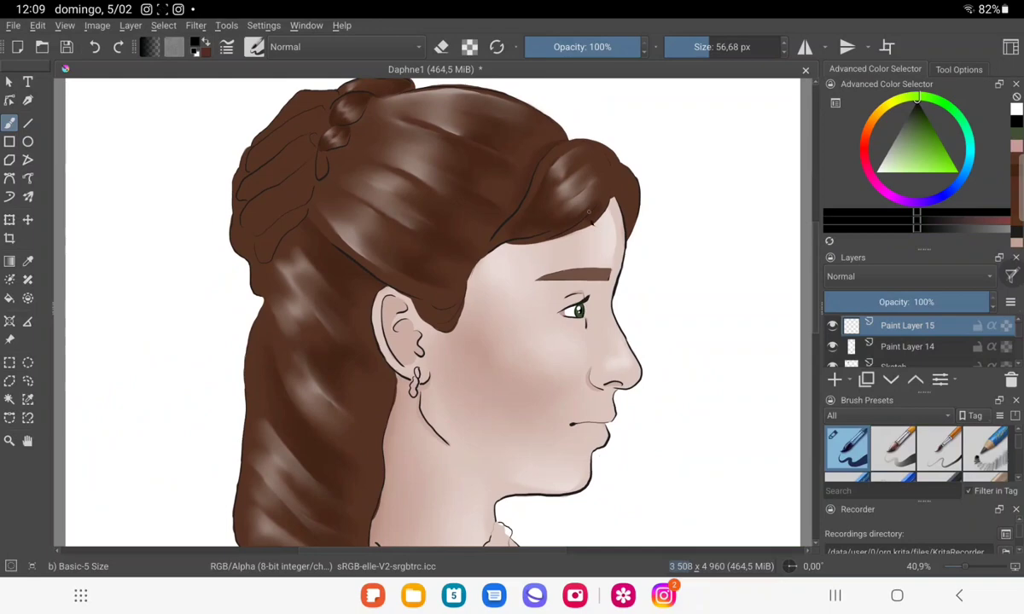
pyautogui.moveTo(589, 222); pyautogui.dragTo(602, 131)
pyautogui.click(94, 47)
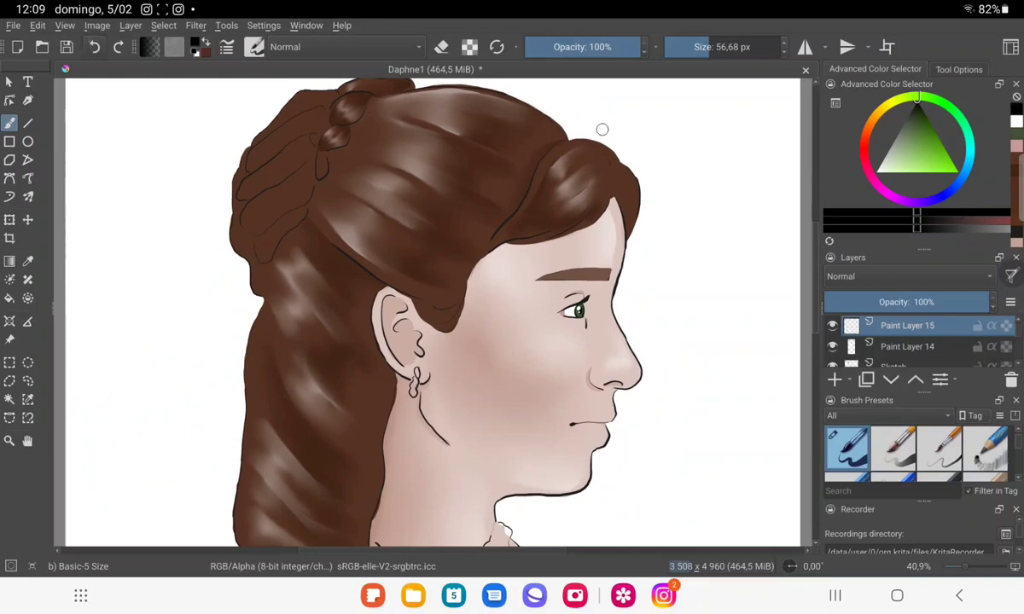
pyautogui.scroll(10, 580, 312)
pyautogui.scroll(3, 486, 342)
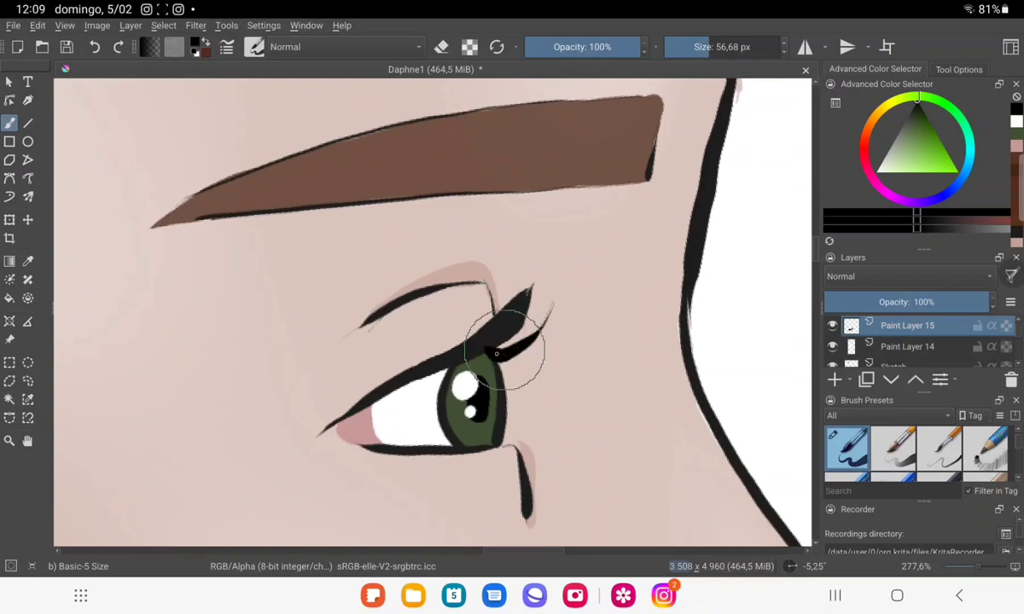
# Paint trial lashes along the upper lid, then undo the stray lash strokes.
pyautogui.moveTo(488, 352); pyautogui.dragTo(550, 306)
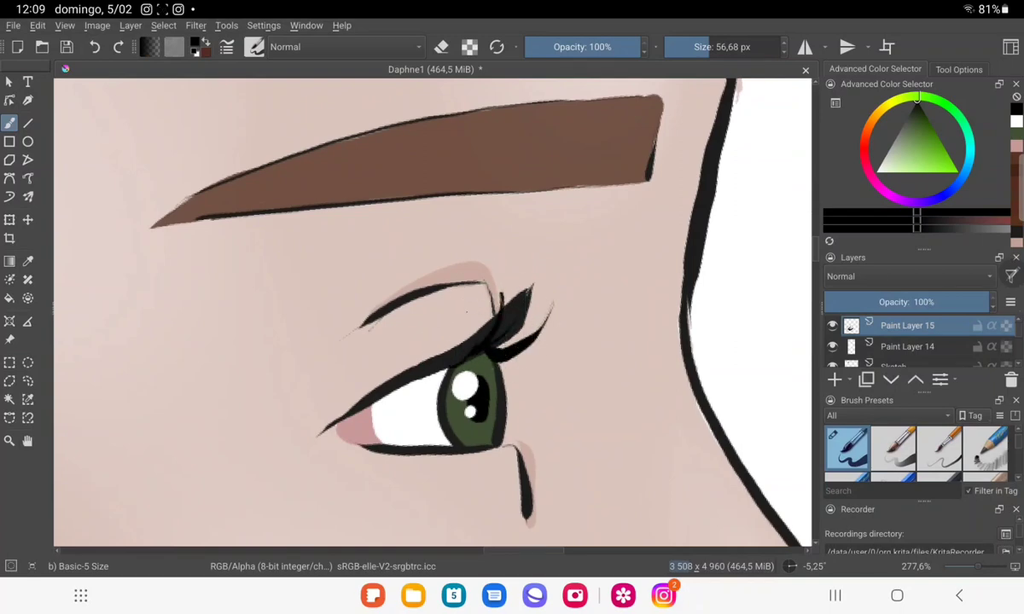
pyautogui.moveTo(454, 346)
pyautogui.mouseDown()
pyautogui.moveTo(449, 321)
pyautogui.moveTo(465, 313)
pyautogui.mouseUp()
pyautogui.moveTo(461, 352)
pyautogui.mouseDown()
pyautogui.moveTo(414, 375)
pyautogui.moveTo(429, 337)
pyautogui.mouseUp()
pyautogui.moveTo(397, 377)
pyautogui.mouseDown()
pyautogui.moveTo(390, 363)
pyautogui.moveTo(324, 431)
pyautogui.moveTo(379, 389)
pyautogui.mouseUp()
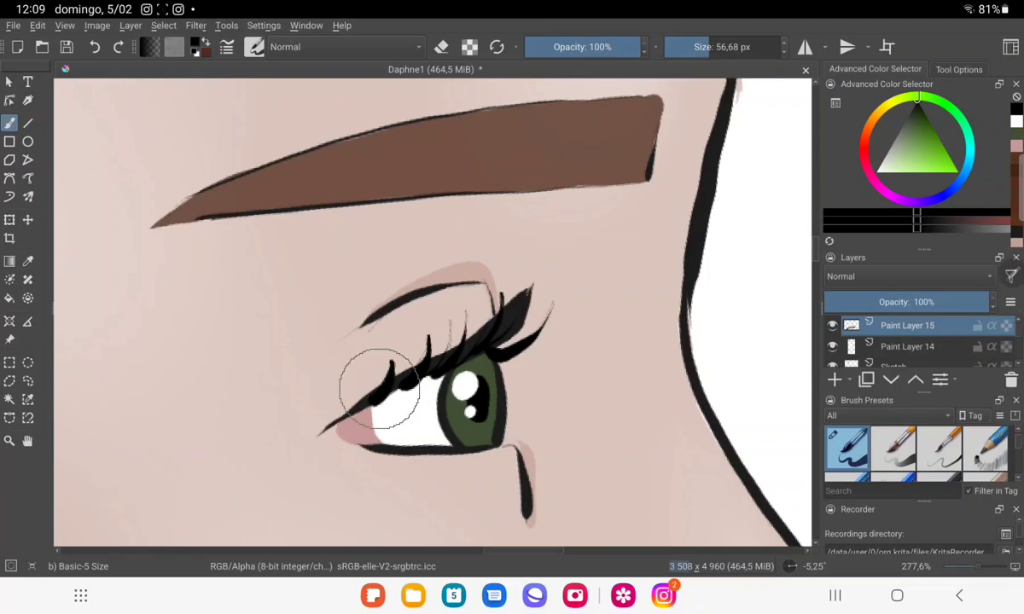
pyautogui.hotkey('ctrl', 'z')
pyautogui.hotkey('ctrl', 'z')
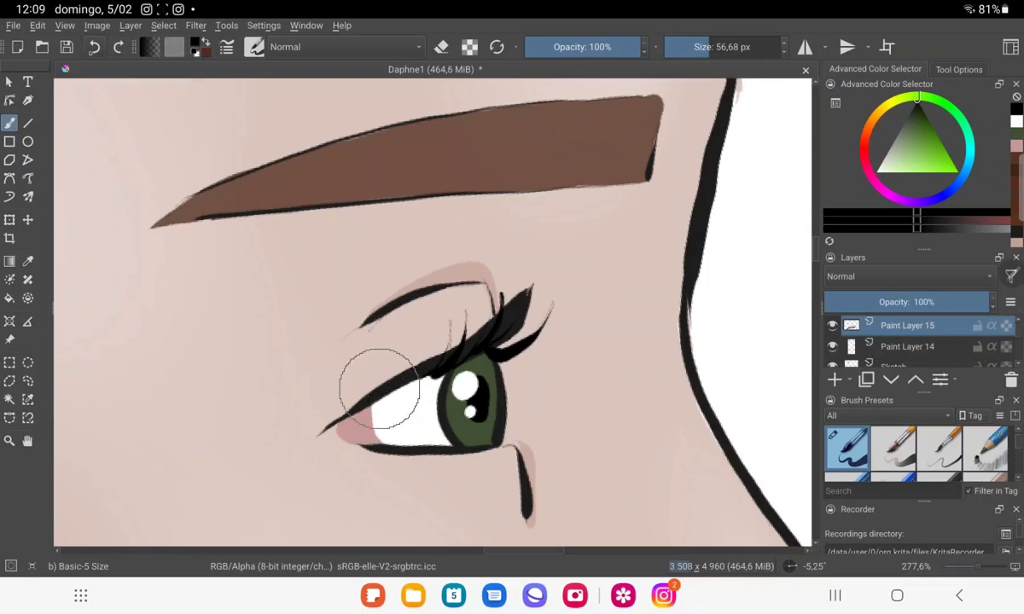
pyautogui.hotkey('ctrl', 'z')
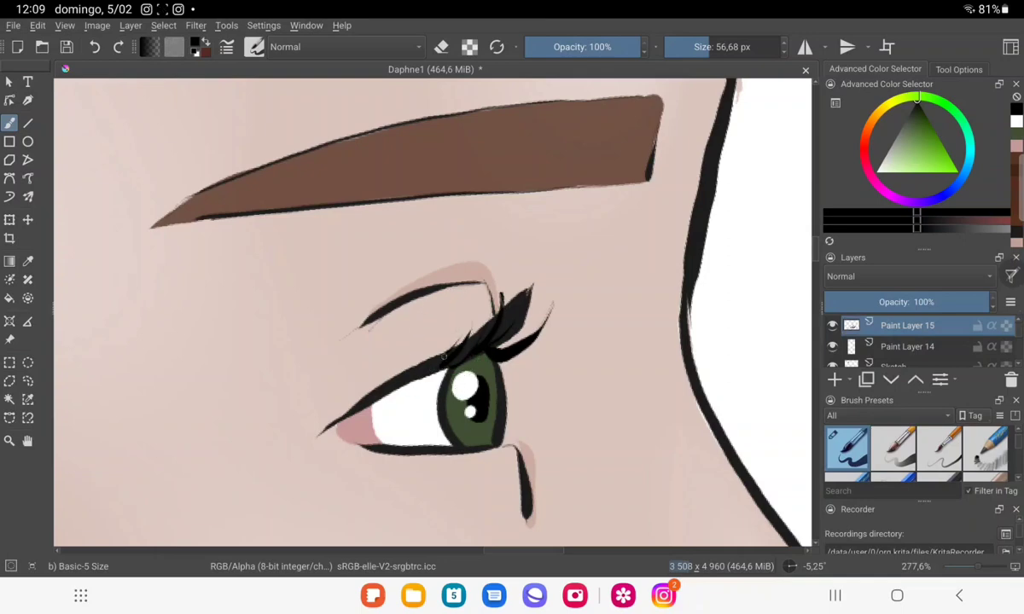
# Thicken the upper eyelid line and paint darker, denser lash strands above it.
pyautogui.moveTo(442, 364); pyautogui.dragTo(319, 433)
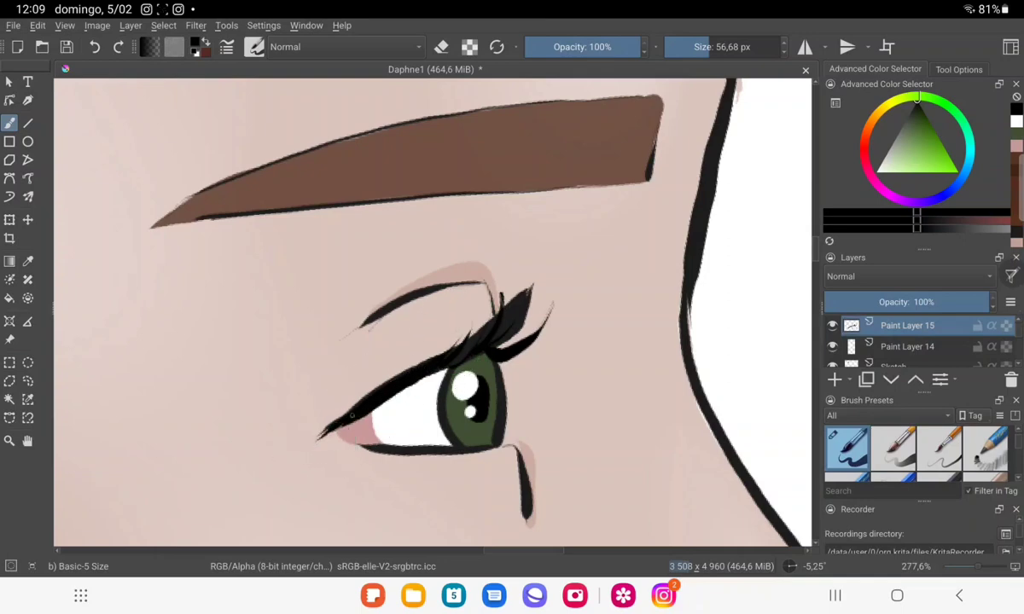
pyautogui.moveTo(445, 368); pyautogui.dragTo(520, 315)
pyautogui.moveTo(464, 354); pyautogui.dragTo(537, 303)
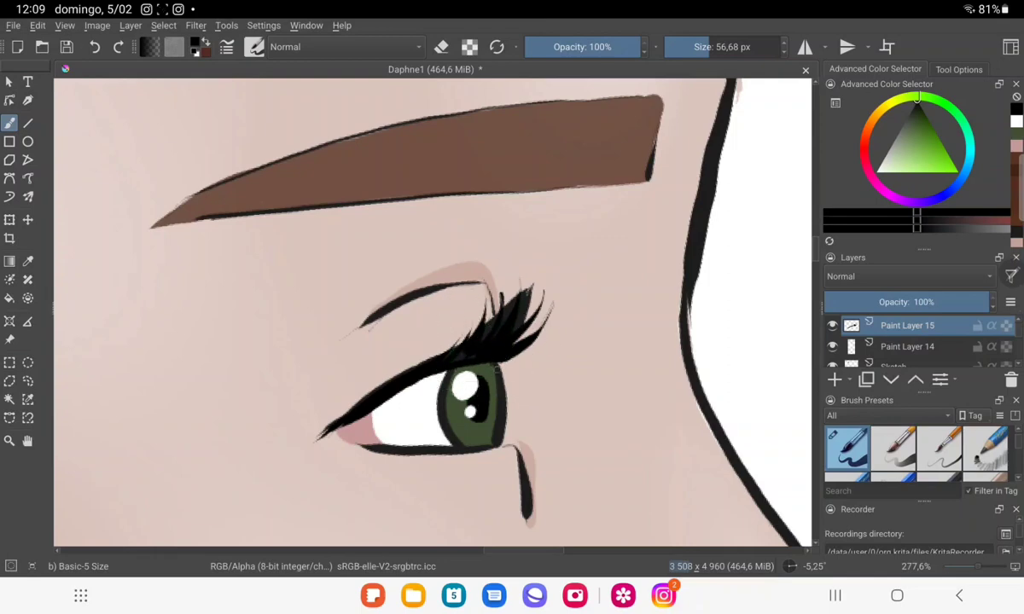
pyautogui.moveTo(503, 358)
pyautogui.mouseDown()
pyautogui.moveTo(546, 294)
pyautogui.moveTo(512, 316)
pyautogui.mouseUp()
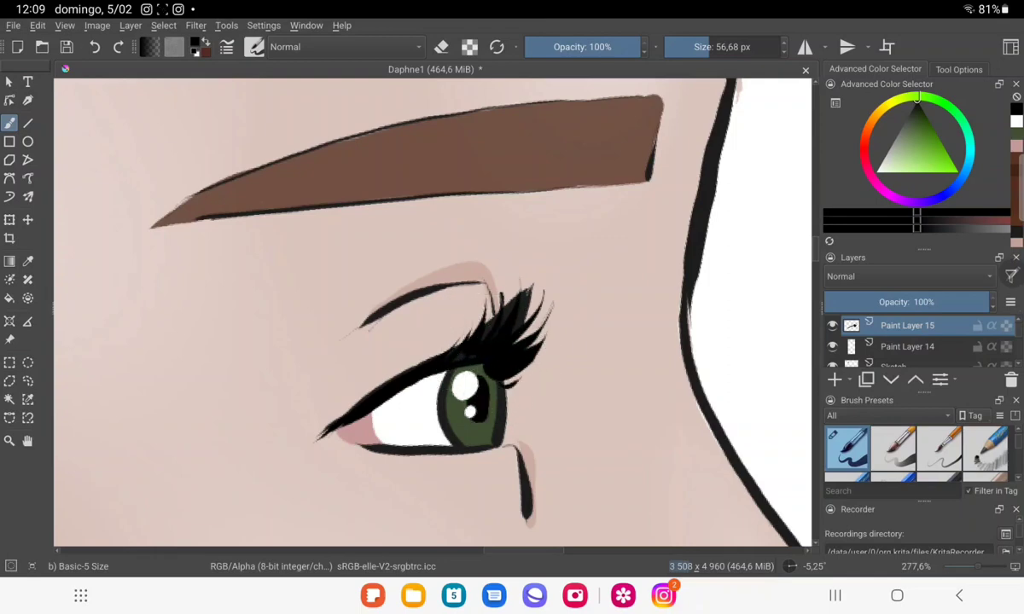
pyautogui.moveTo(477, 367)
pyautogui.mouseDown()
pyautogui.moveTo(491, 351)
pyautogui.moveTo(452, 307)
pyautogui.moveTo(489, 372)
pyautogui.mouseUp()
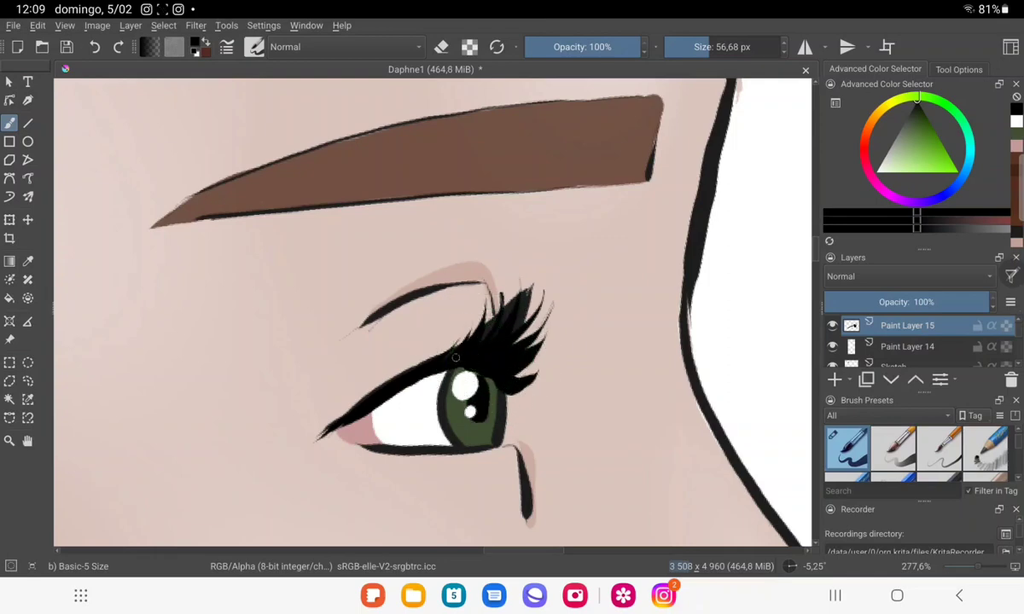
# Add two more eyelashes toward the inner side of the upper lid.
pyautogui.scroll(-10, 501, 323)
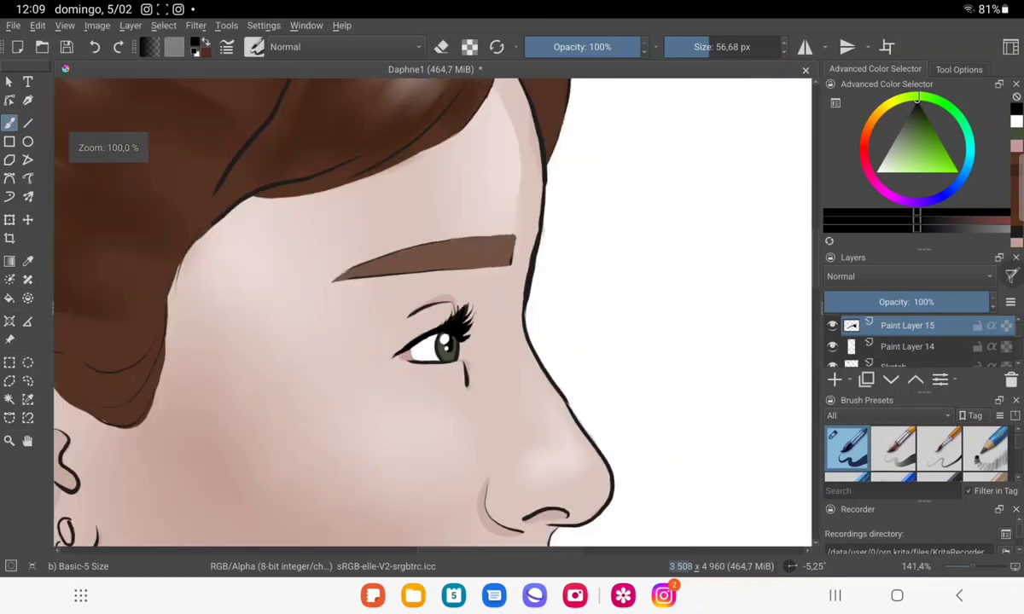
pyautogui.scroll(10, 431, 309)
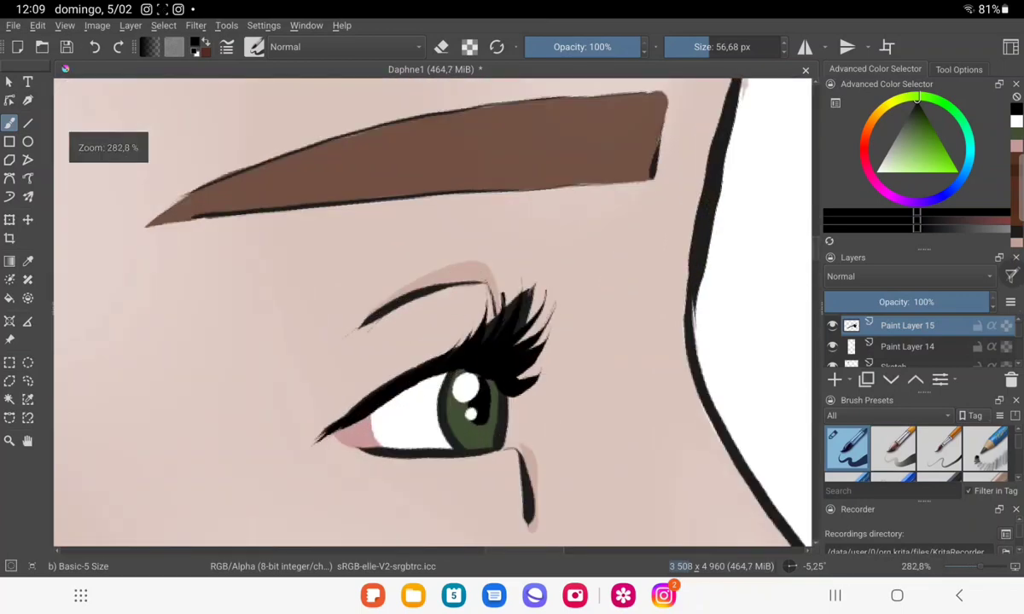
pyautogui.moveTo(424, 358); pyautogui.dragTo(412, 329)
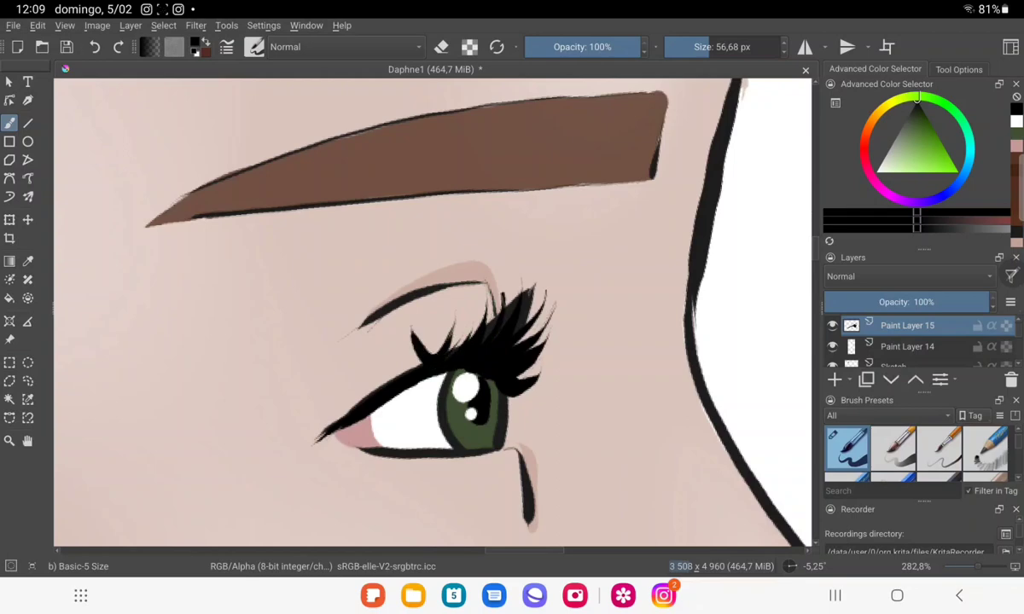
pyautogui.moveTo(397, 374); pyautogui.dragTo(375, 345)
pyautogui.scroll(-2, 445, 331)
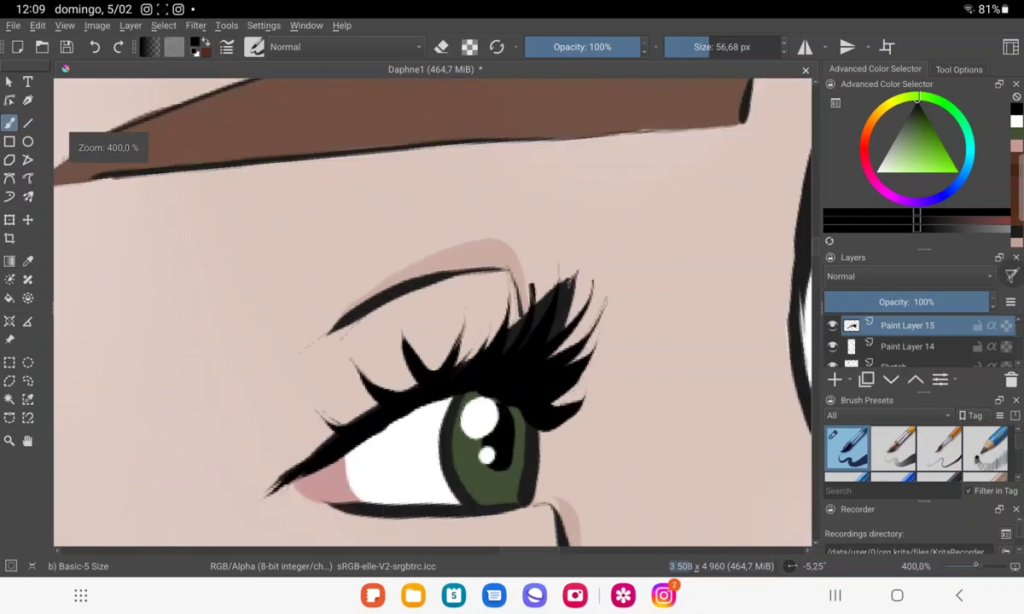
pyautogui.scroll(-2, 444, 331)
pyautogui.scroll(-4, 444, 331)
pyautogui.scroll(3, 426, 324)
pyautogui.scroll(1, 426, 324)
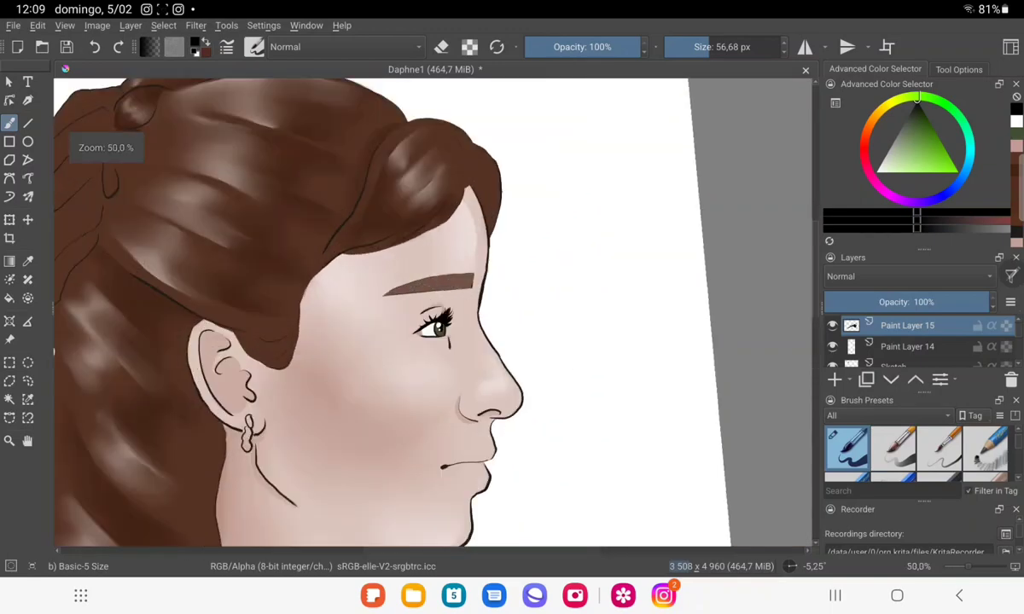
pyautogui.scroll(-1, 426, 324)
pyautogui.scroll(2, 426, 324)
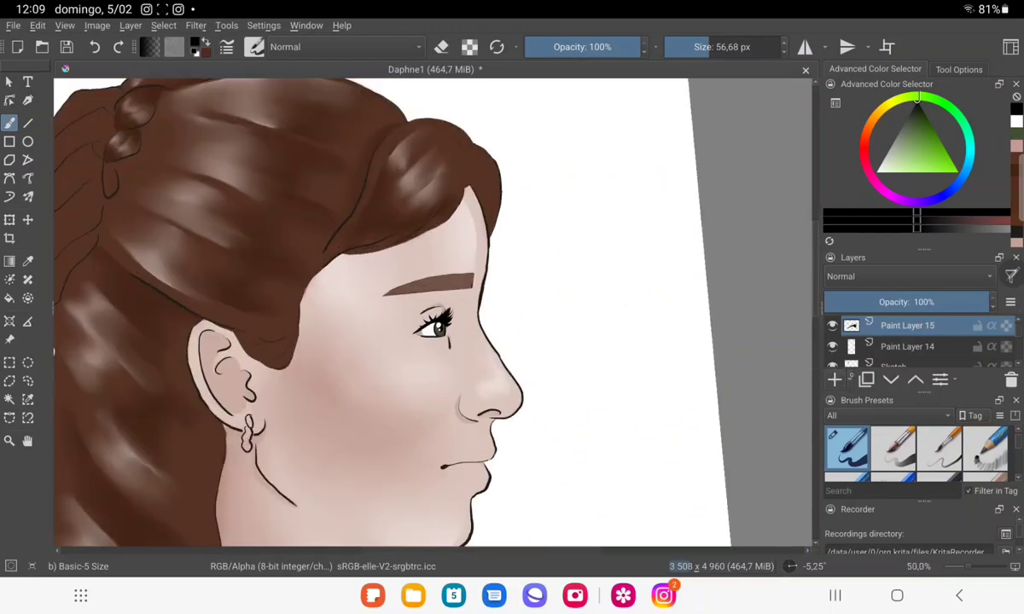
pyautogui.scroll(-2, 907, 345)
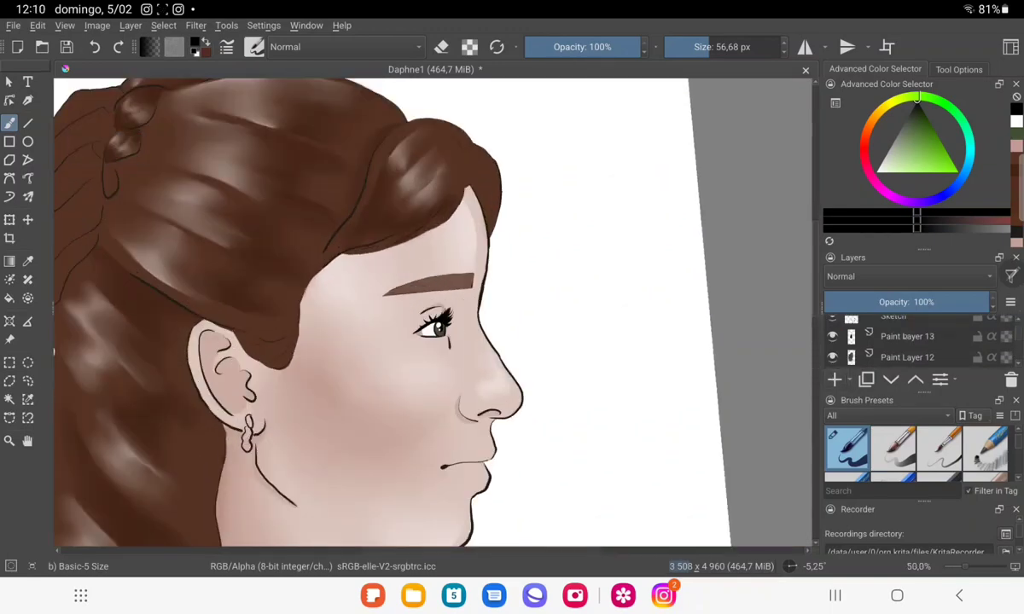
# Add new Paint Layer 16 and pick a soft pink colour.
pyautogui.press('Insert')
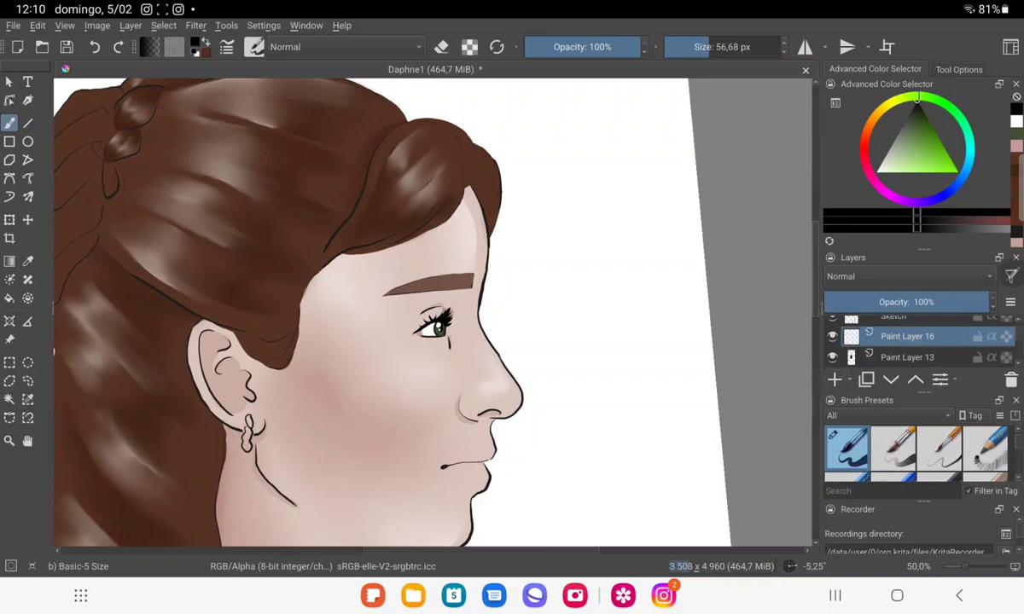
pyautogui.click(875, 172)
pyautogui.click(864, 147)
pyautogui.click(893, 160)
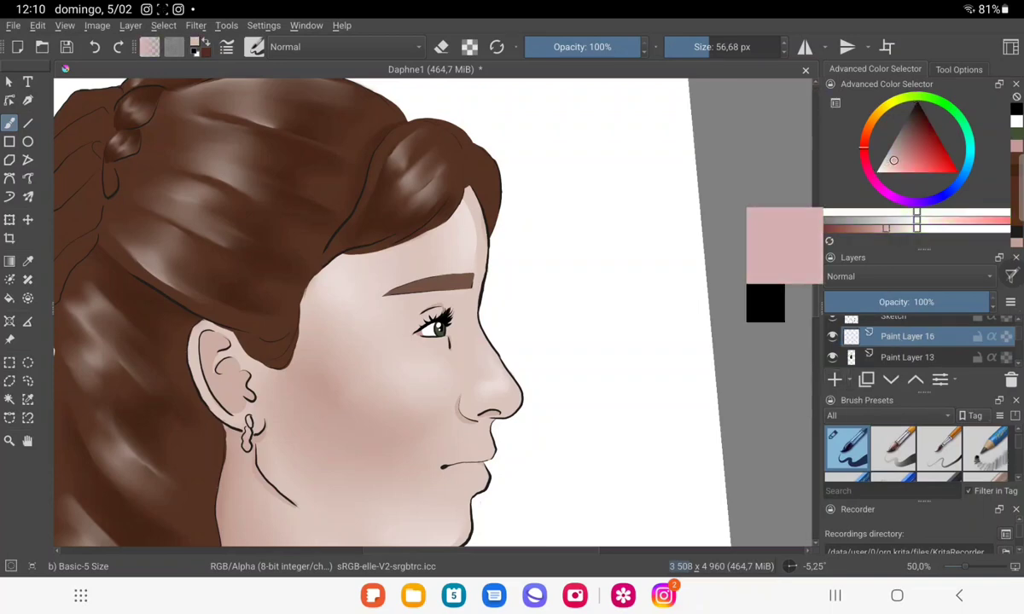
# Brush soft pink over the upper and lower lips, then zoom out to the whole portrait.
pyautogui.moveTo(392, 307); pyautogui.dragTo(396, 300)
pyautogui.moveTo(512, 341); pyautogui.dragTo(538, 316)
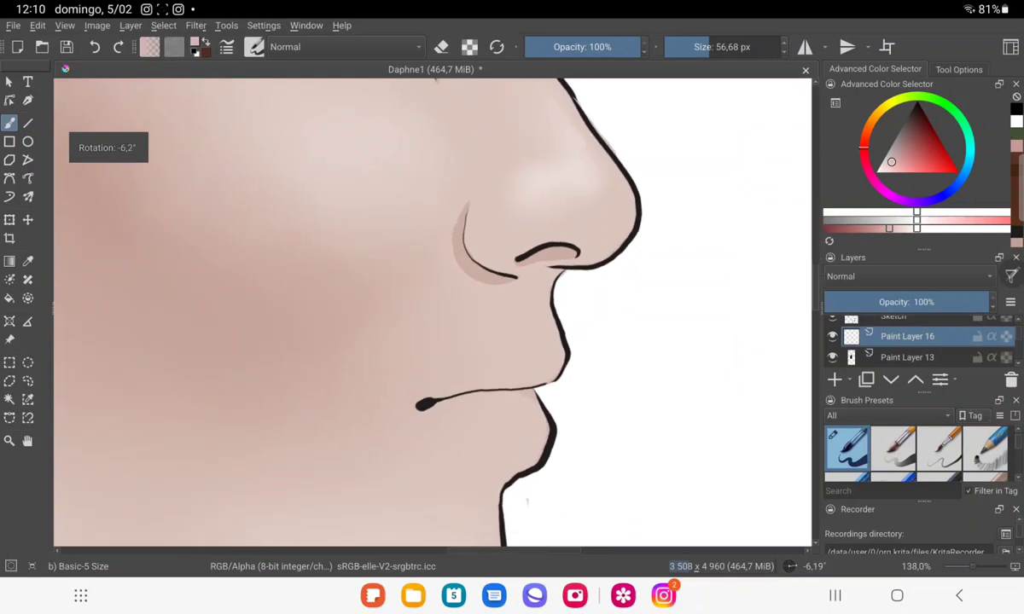
pyautogui.moveTo(499, 366)
pyautogui.mouseDown()
pyautogui.moveTo(550, 354)
pyautogui.moveTo(493, 382)
pyautogui.mouseUp()
pyautogui.moveTo(558, 351); pyautogui.dragTo(474, 383)
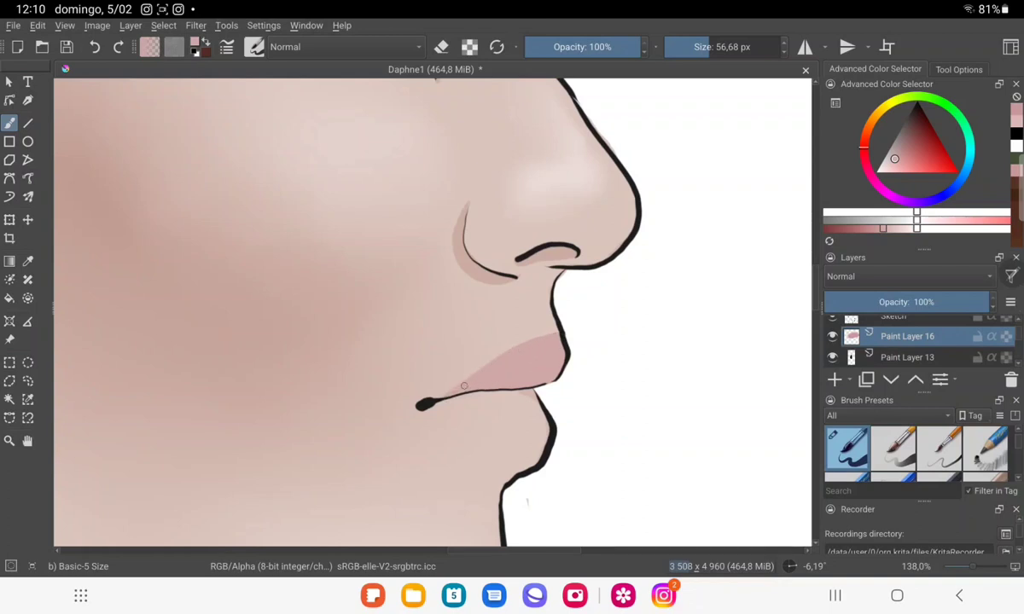
pyautogui.moveTo(530, 427)
pyautogui.mouseDown()
pyautogui.moveTo(503, 452)
pyautogui.moveTo(440, 406)
pyautogui.moveTo(452, 416)
pyautogui.moveTo(517, 395)
pyautogui.moveTo(541, 432)
pyautogui.moveTo(497, 411)
pyautogui.moveTo(439, 404)
pyautogui.moveTo(504, 451)
pyautogui.mouseUp()
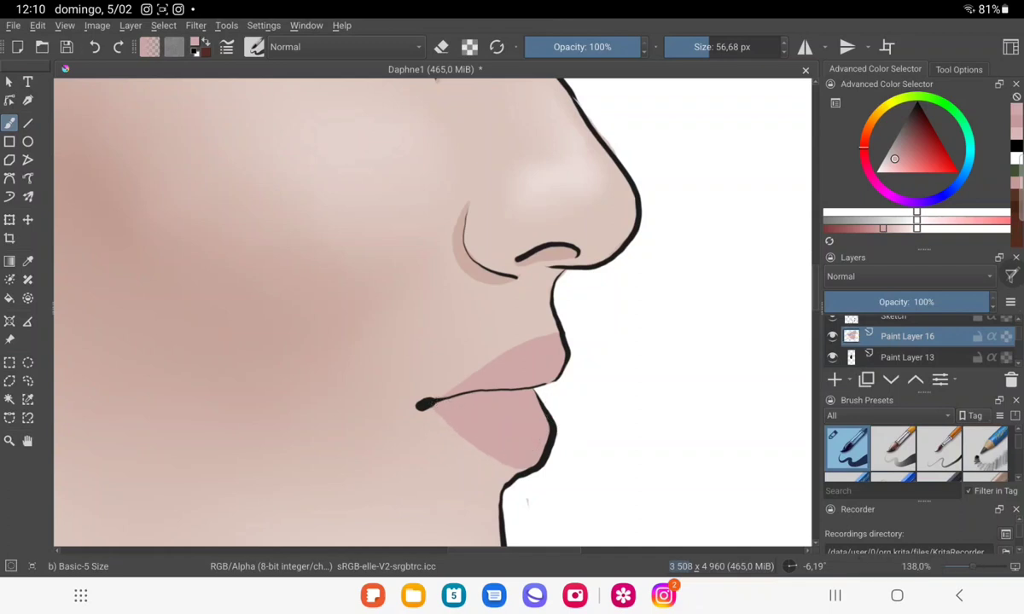
pyautogui.press('-')
pyautogui.press('-')
pyautogui.press('-')
pyautogui.press('-')
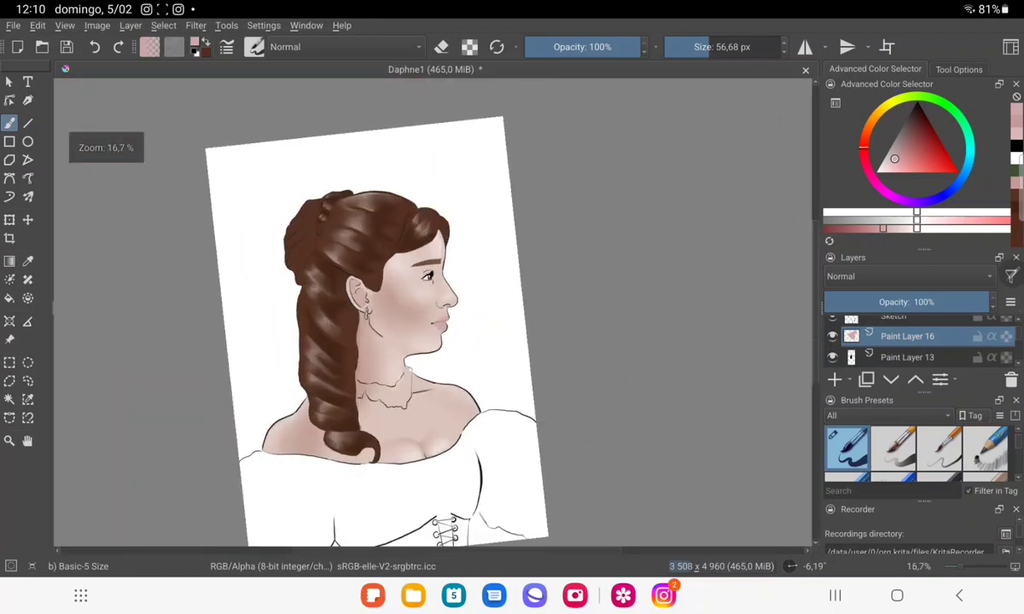
# Sample skin tones from the face until a pale beige is the painting colour.
pyautogui.press('-')
pyautogui.press('-')
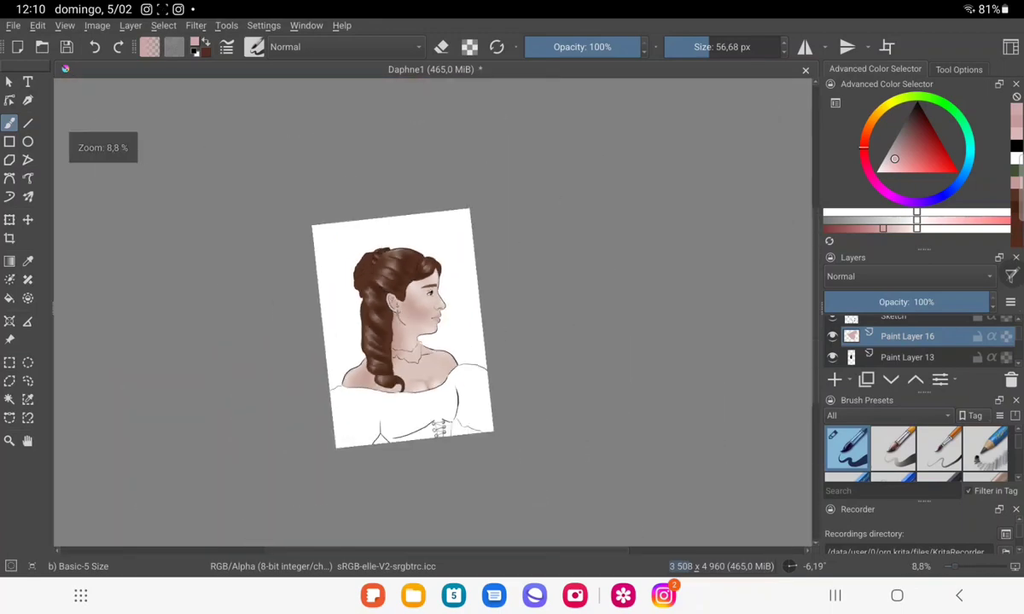
pyautogui.press('+')
pyautogui.press('+')
pyautogui.press('+')
pyautogui.press('-')
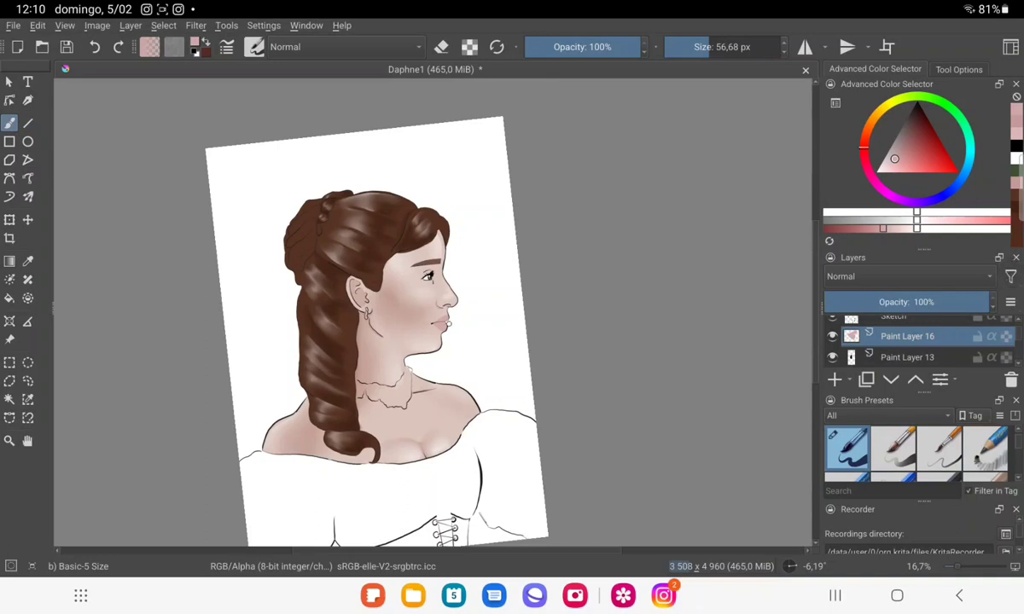
pyautogui.scroll(2, 426, 307)
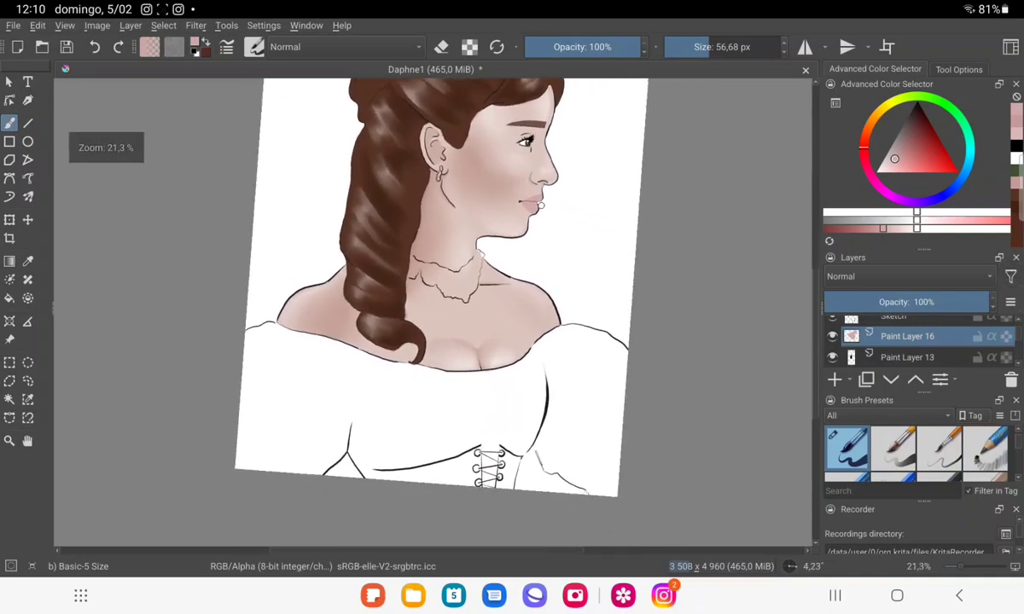
pyautogui.keyDown('ctrl'); pyautogui.click(537, 170); pyautogui.keyUp('ctrl')
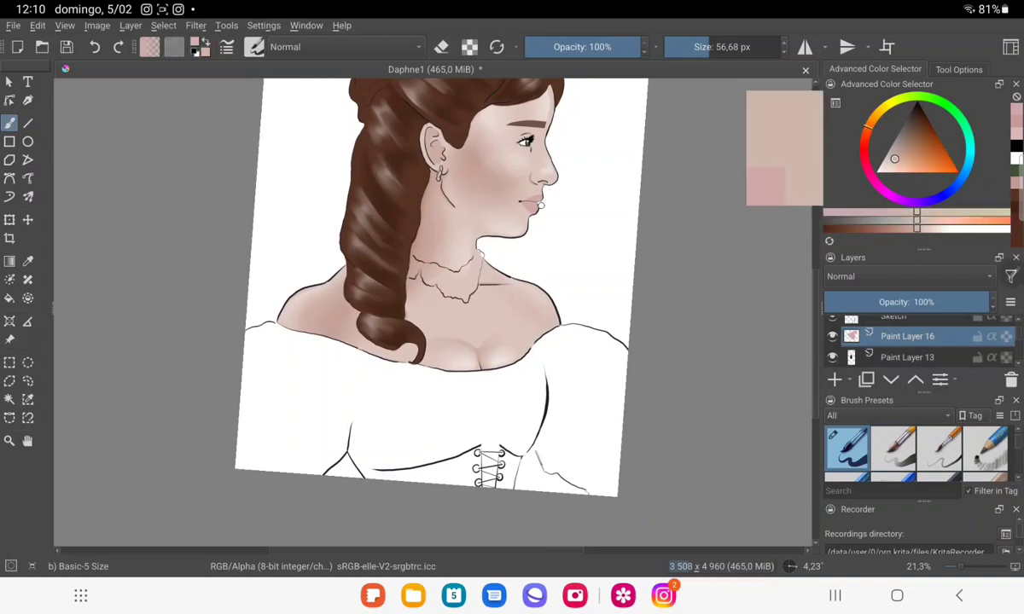
pyautogui.keyDown('ctrl'); pyautogui.click(512, 171); pyautogui.keyUp('ctrl')
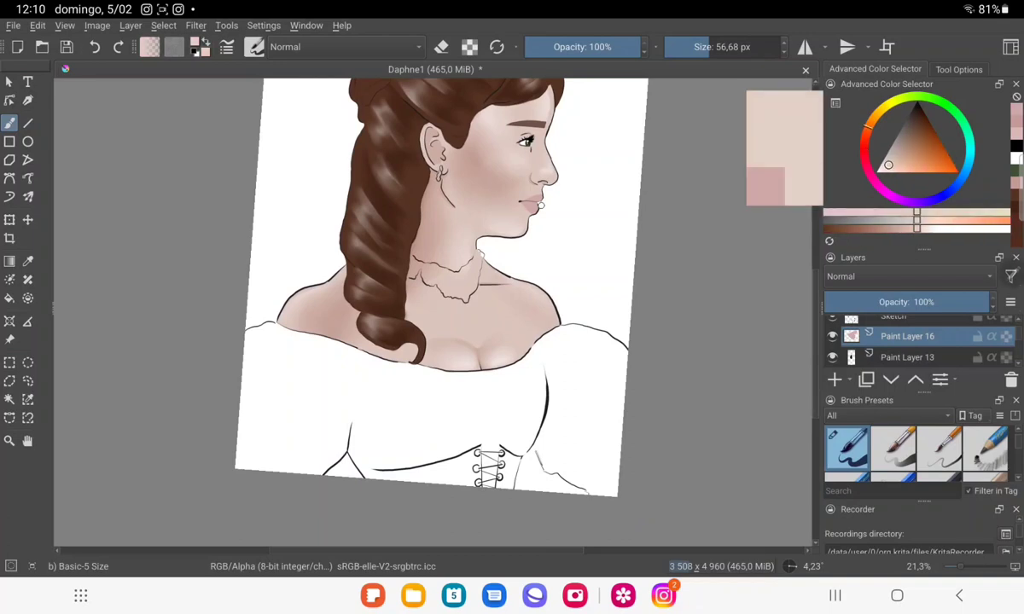
pyautogui.keyDown('ctrl'); pyautogui.click(452, 256); pyautogui.keyUp('ctrl')
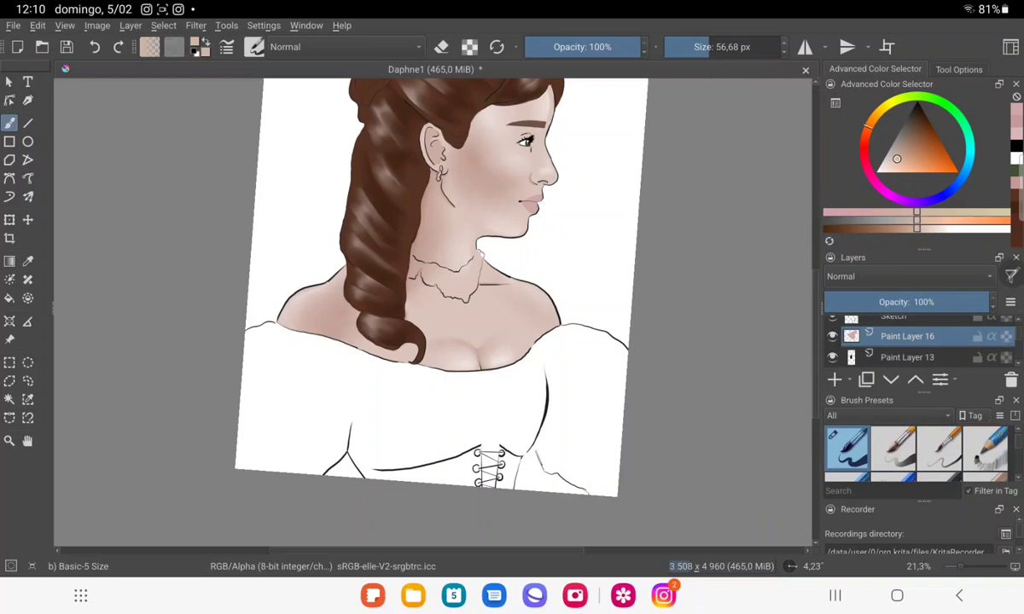
pyautogui.scroll(-5, 904, 341)
# Add a new paint layer and paint a lighter beige base over the shoulder and blouse.
pyautogui.click(905, 335)
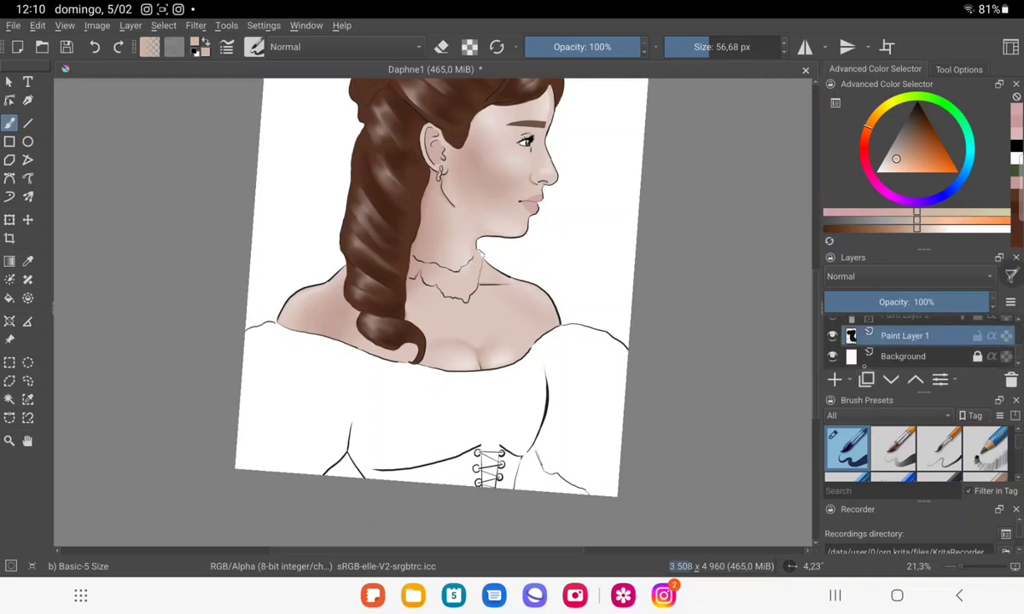
pyautogui.scroll(1, 905, 341)
pyautogui.scroll(2, 904, 341)
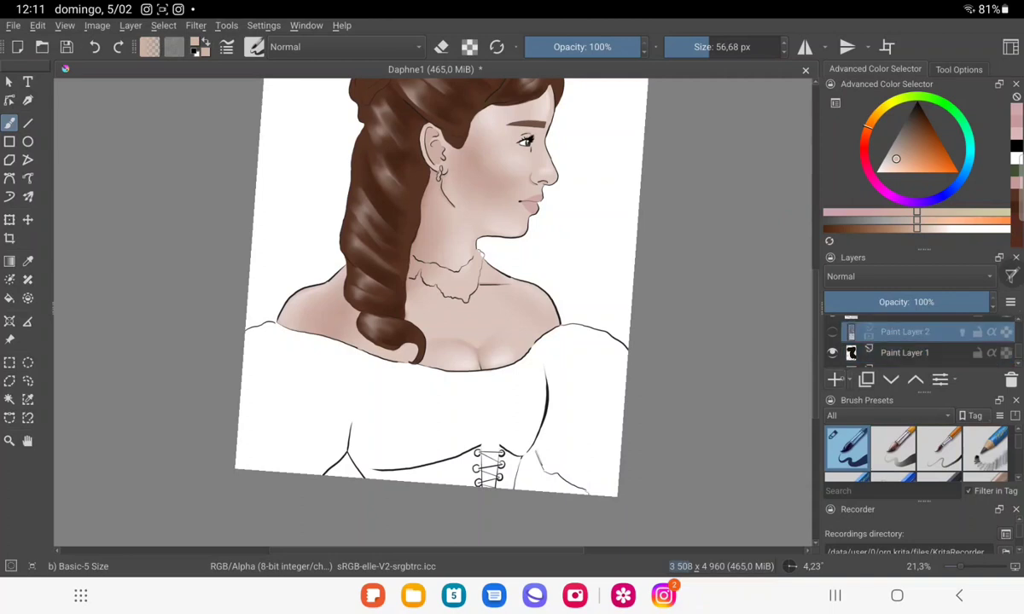
pyautogui.click(906, 331)
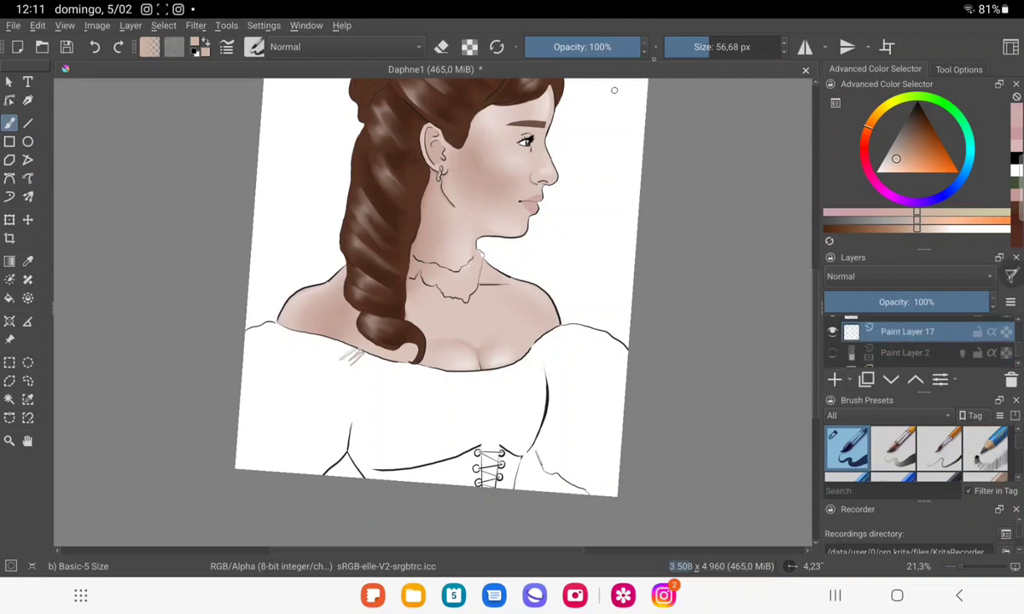
pyautogui.moveTo(367, 358); pyautogui.dragTo(249, 424)
pyautogui.click(888, 164)
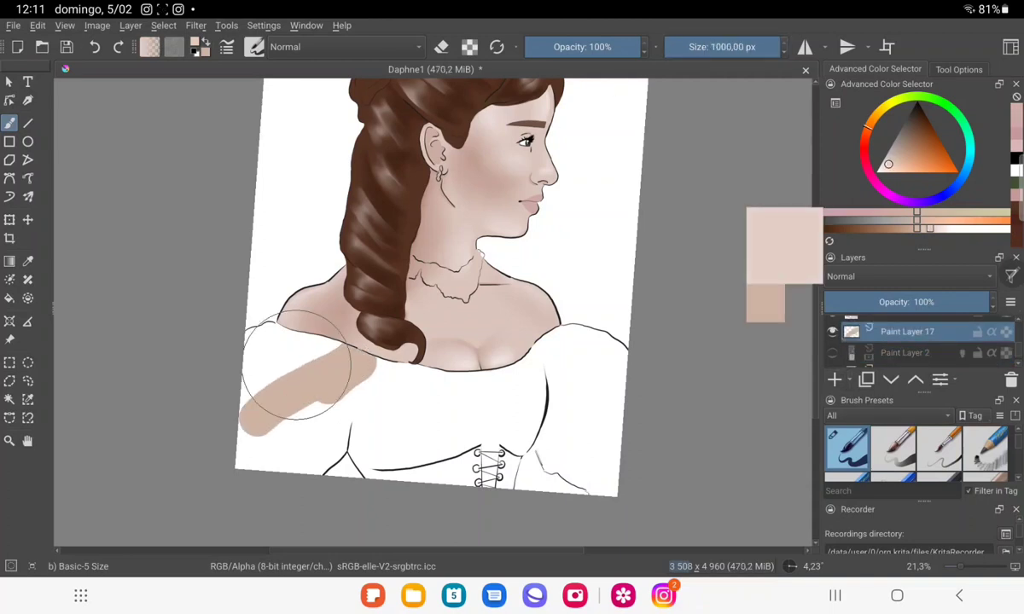
pyautogui.moveTo(338, 393)
pyautogui.mouseDown()
pyautogui.moveTo(260, 341)
pyautogui.moveTo(292, 358)
pyautogui.moveTo(383, 373)
pyautogui.moveTo(369, 432)
pyautogui.moveTo(354, 430)
pyautogui.moveTo(468, 365)
pyautogui.moveTo(514, 407)
pyautogui.moveTo(567, 365)
pyautogui.moveTo(583, 422)
pyautogui.moveTo(590, 405)
pyautogui.mouseUp()
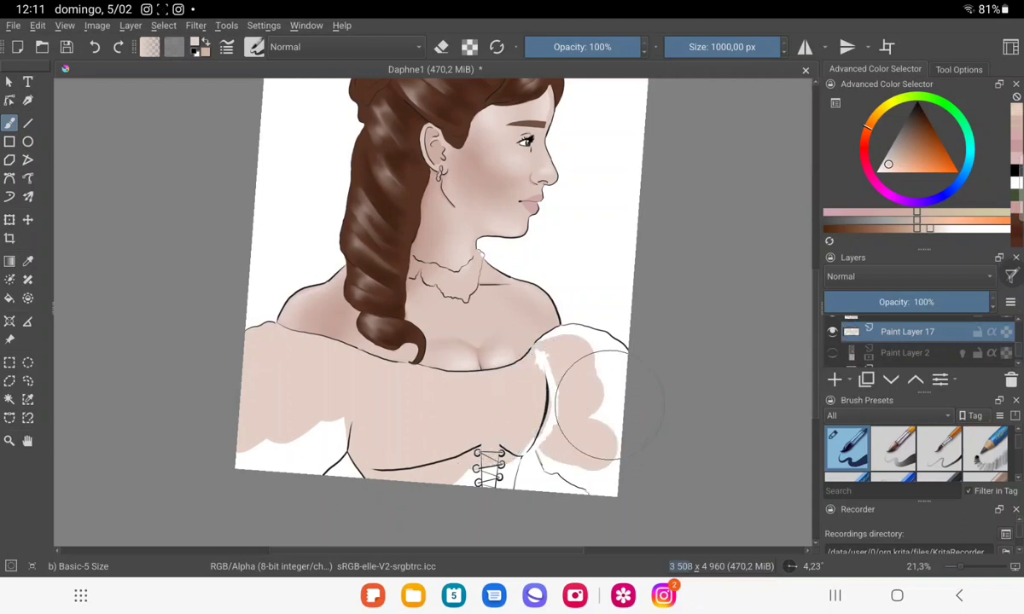
# Select the Sketch layer and switch the brush into eraser mode.
pyautogui.scroll(-3, 905, 341)
pyautogui.scroll(-2, 904, 341)
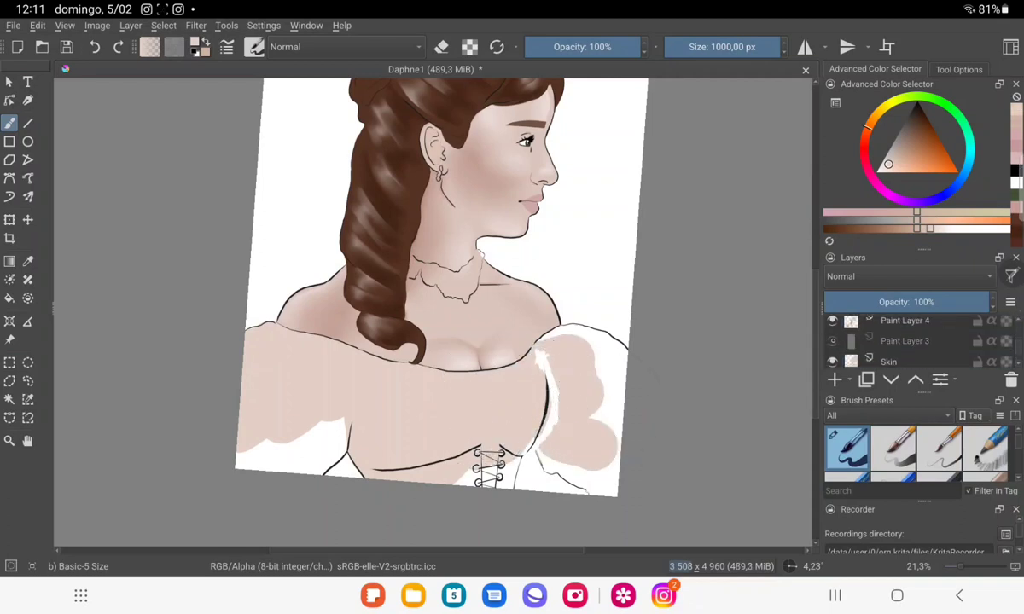
pyautogui.scroll(2, 904, 341)
pyautogui.scroll(2, 904, 342)
pyautogui.scroll(2, 904, 341)
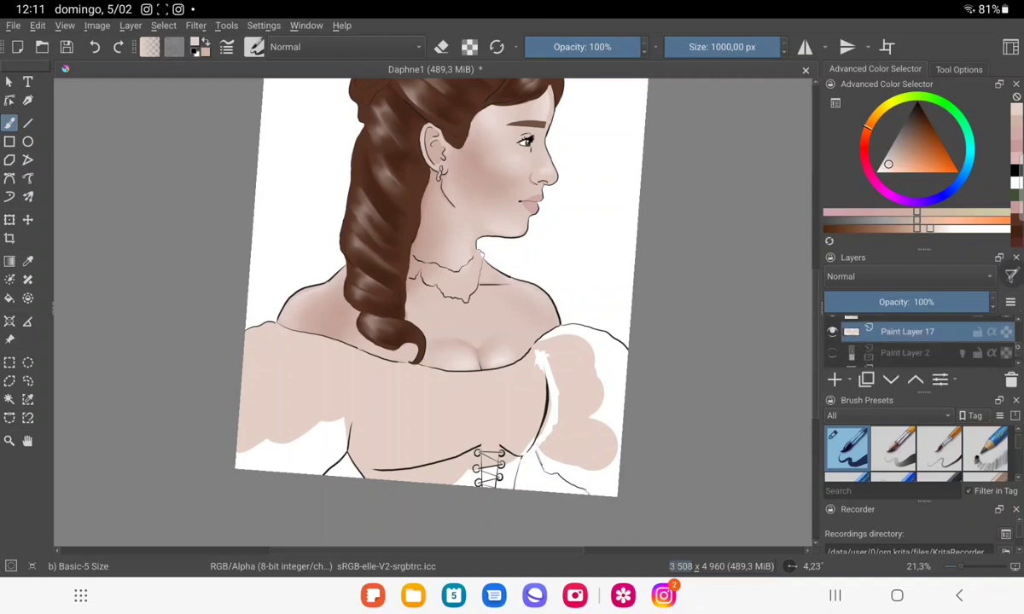
pyautogui.scroll(1, 904, 341)
pyautogui.scroll(-2, 904, 341)
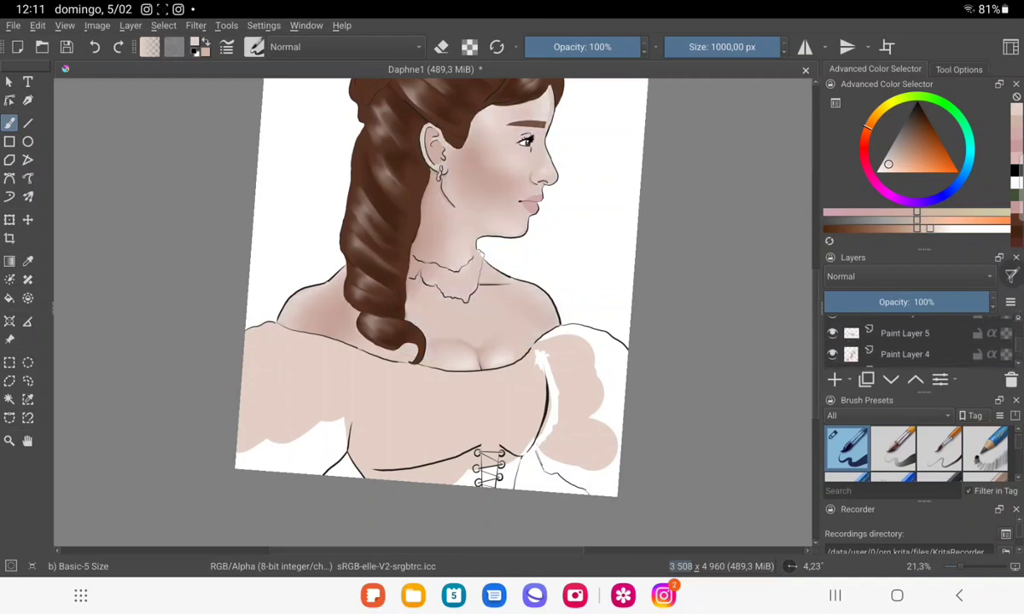
pyautogui.scroll(-2, 904, 341)
pyautogui.scroll(-1, 904, 341)
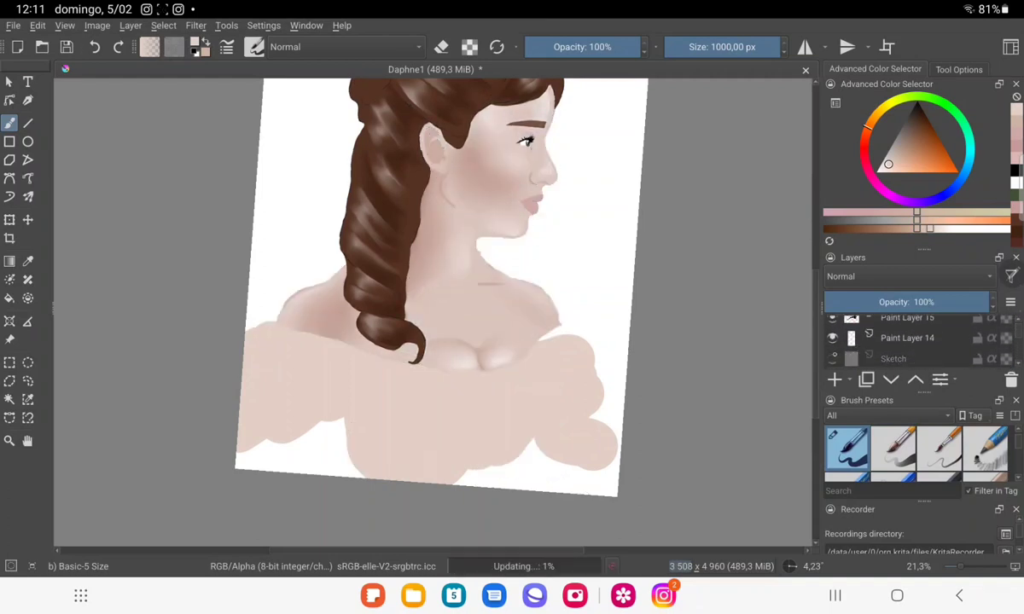
pyautogui.click(893, 356)
pyautogui.press('e')
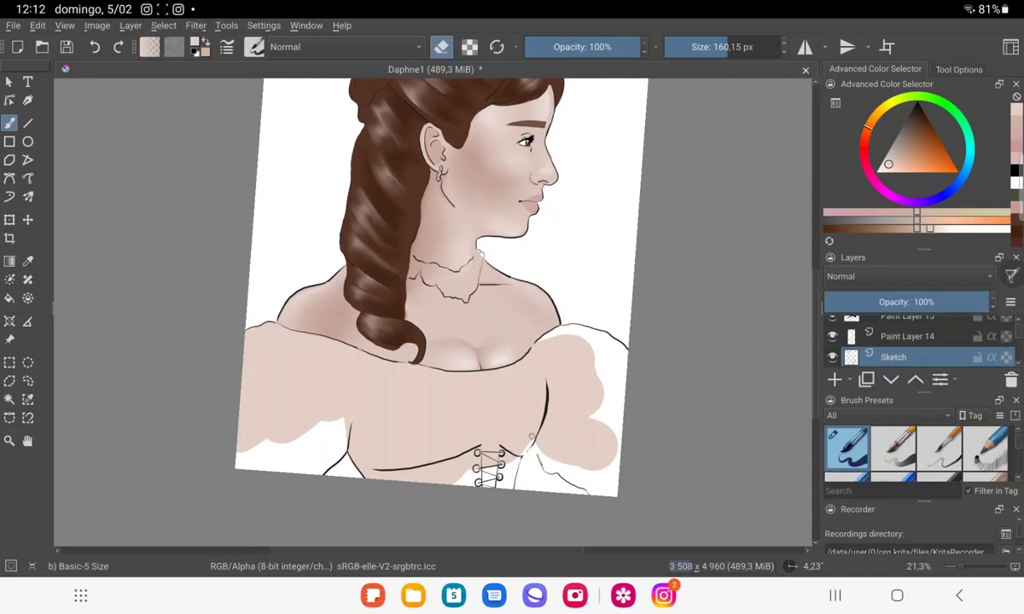
# On Paint Layer 17, with eraser off and a ~609 px brush, fill the lower-left and right-sleeve gaps.
pyautogui.scroll(5, 906, 341)
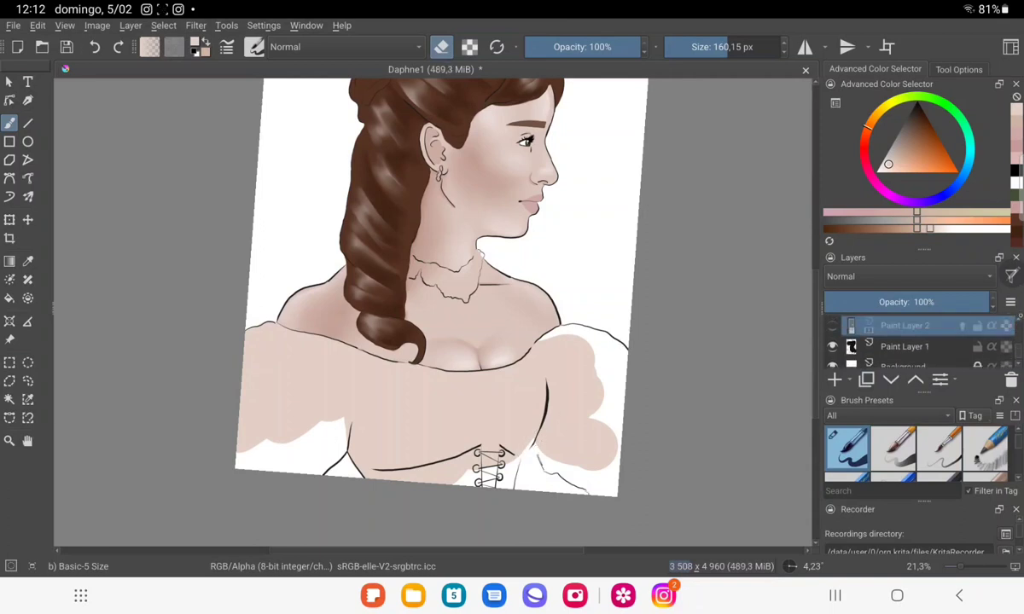
pyautogui.click(907, 325)
pyautogui.press('e')
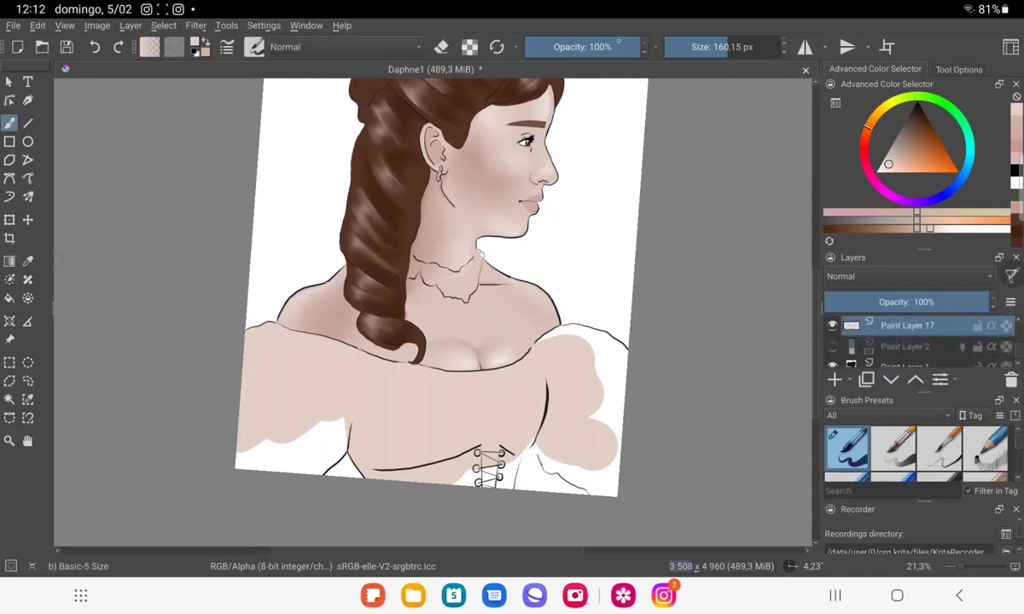
pyautogui.press(']')
pyautogui.moveTo(338, 438); pyautogui.dragTo(246, 448)
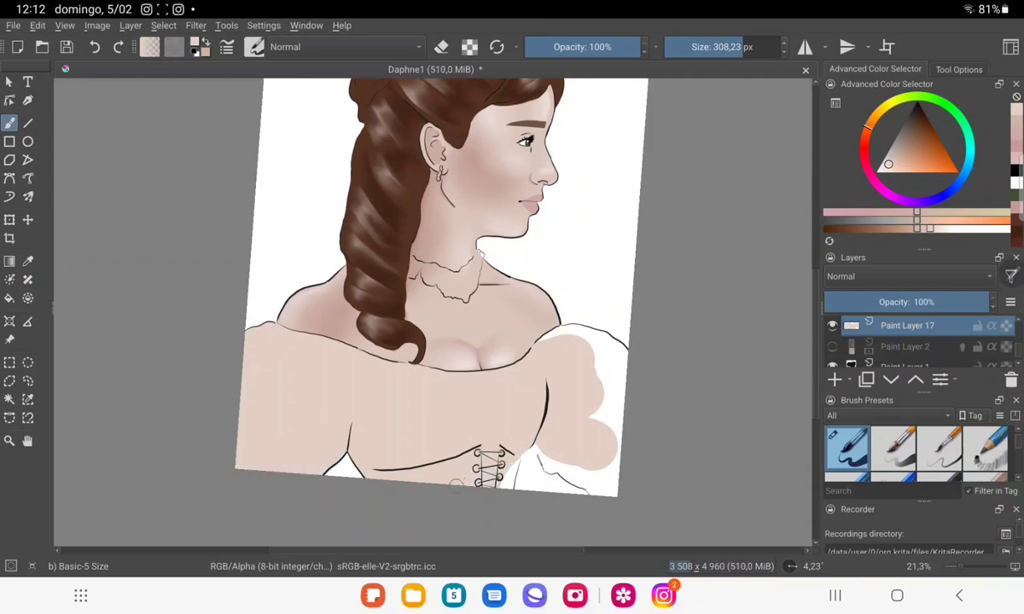
pyautogui.press(']')
pyautogui.moveTo(597, 409)
pyautogui.mouseDown()
pyautogui.moveTo(615, 401)
pyautogui.moveTo(609, 353)
pyautogui.moveTo(525, 322)
pyautogui.moveTo(610, 452)
pyautogui.moveTo(537, 445)
pyautogui.moveTo(607, 482)
pyautogui.mouseUp()
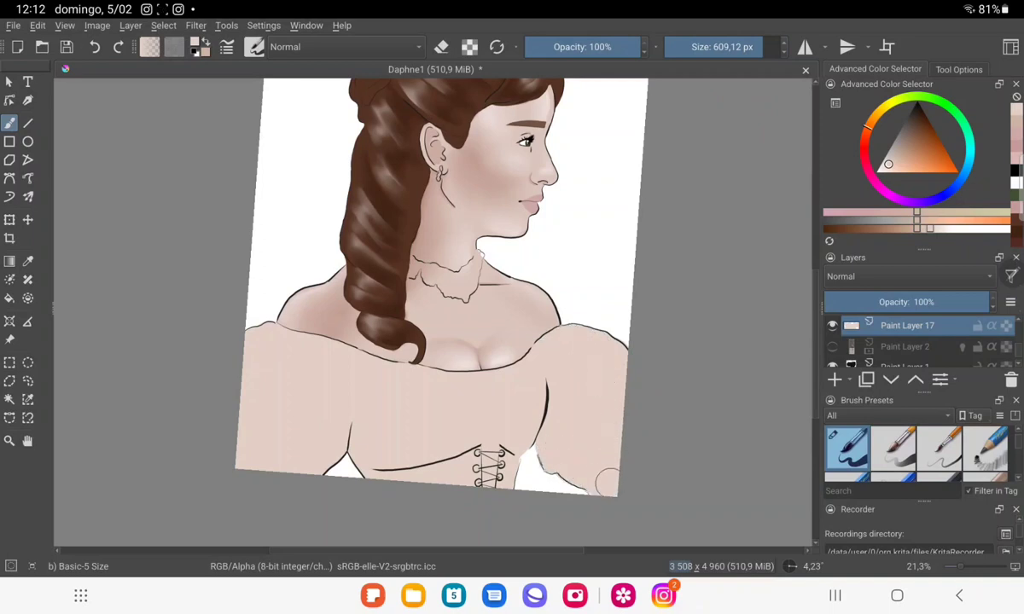
# Try painting the lower right sleeve patch, undo it, and shift the view down.
pyautogui.scroll(-2, 437, 282)
pyautogui.scroll(-2, 436, 282)
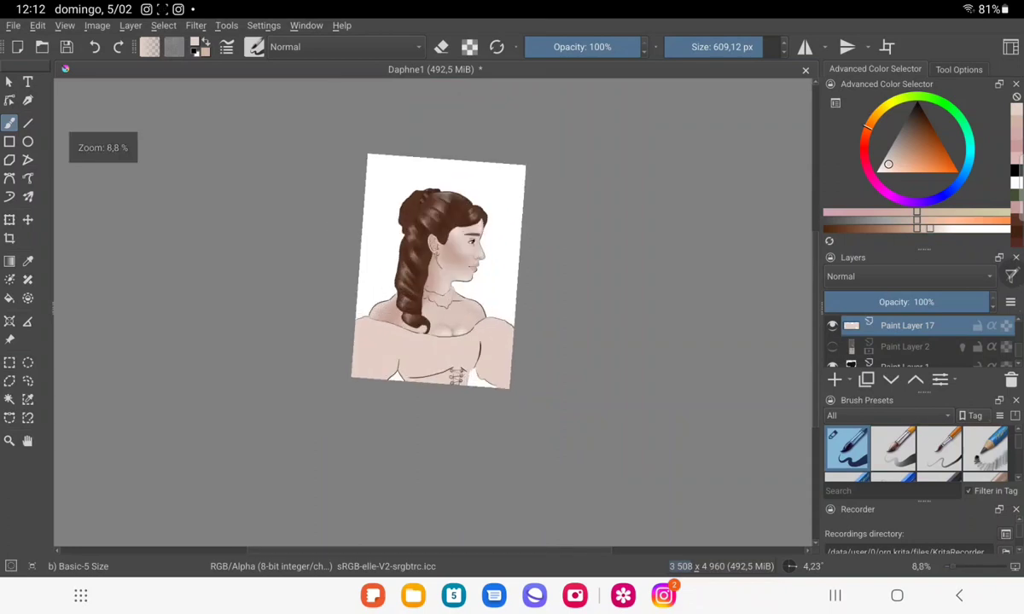
pyautogui.scroll(3, 437, 281)
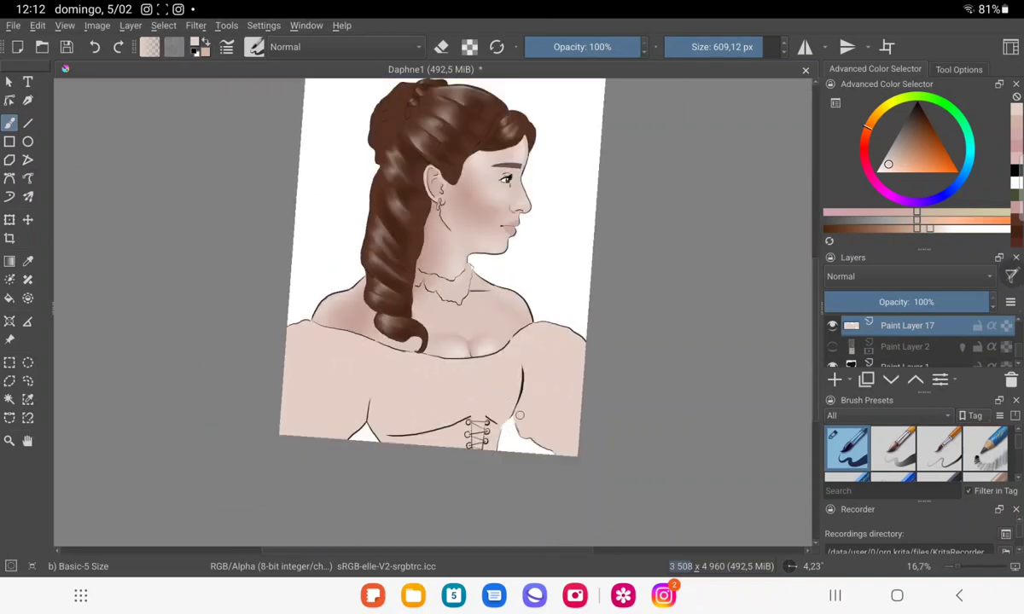
pyautogui.moveTo(519, 416); pyautogui.dragTo(555, 452)
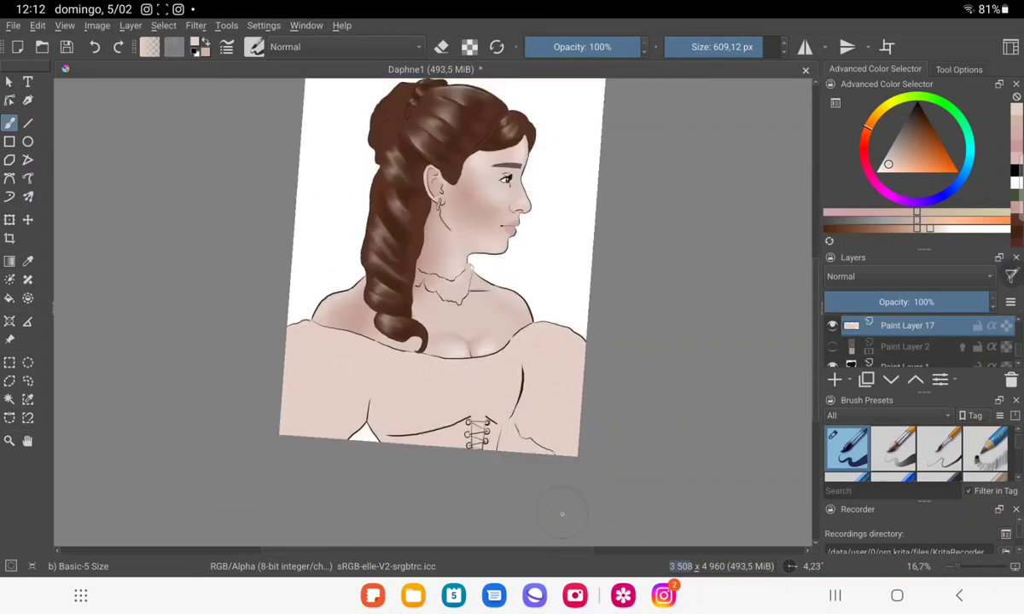
pyautogui.click(95, 47)
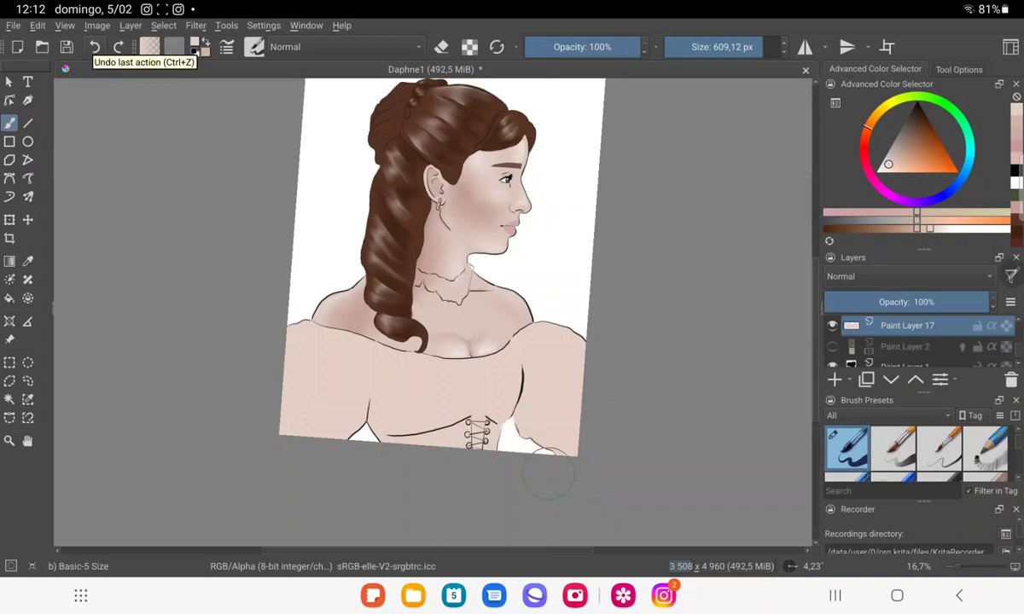
pyautogui.moveTo(548, 474); pyautogui.dragTo(549, 495)
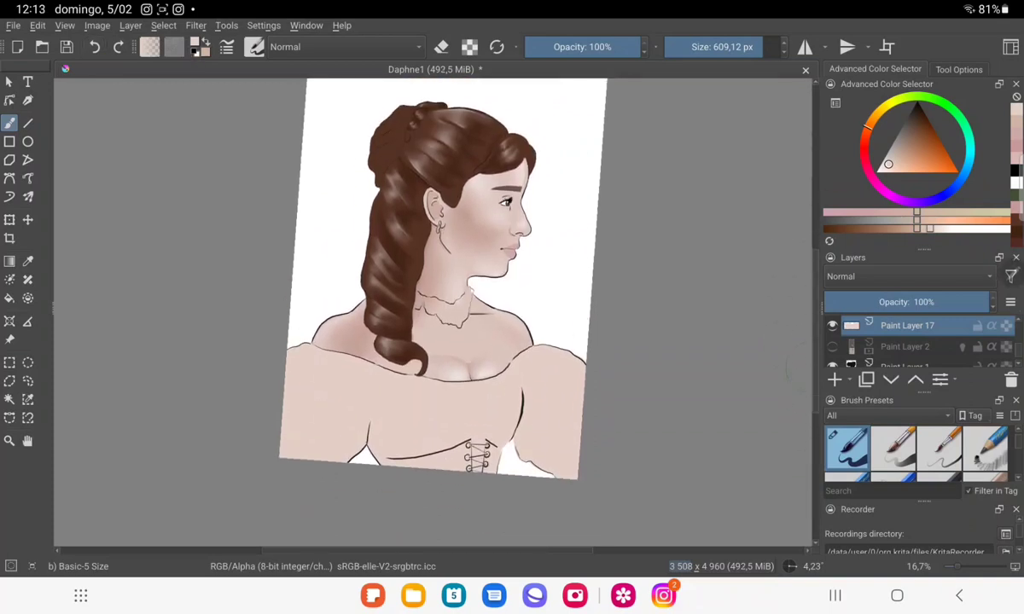
pyautogui.scroll(2, 443, 316)
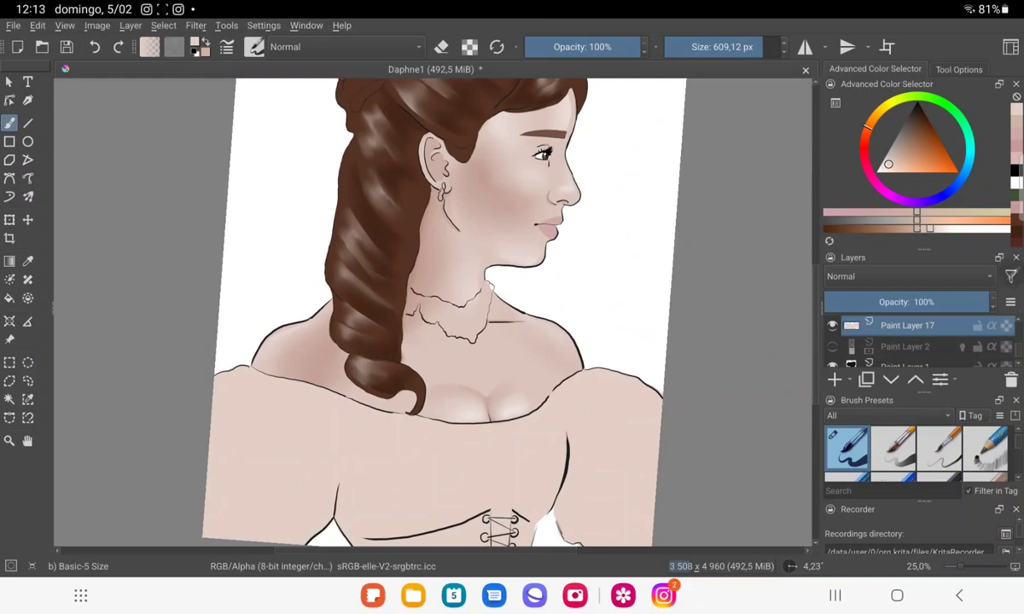
# On a new layer, even out the bodice pink and shade a sampled tan near both arms.
pyautogui.press('Insert')
pyautogui.moveTo(443, 383); pyautogui.dragTo(444, 314)
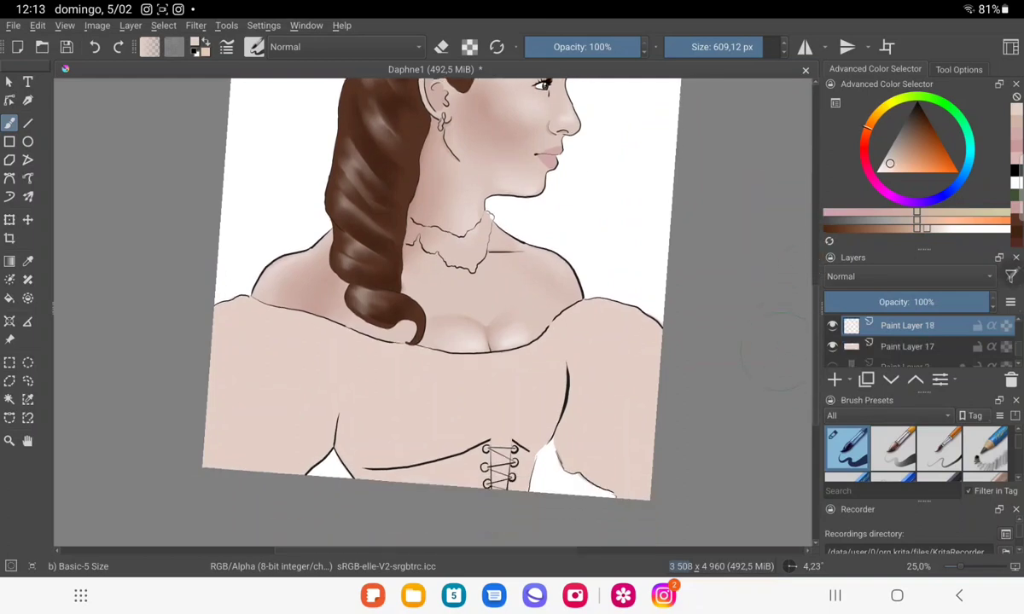
pyautogui.moveTo(246, 478); pyautogui.dragTo(296, 434)
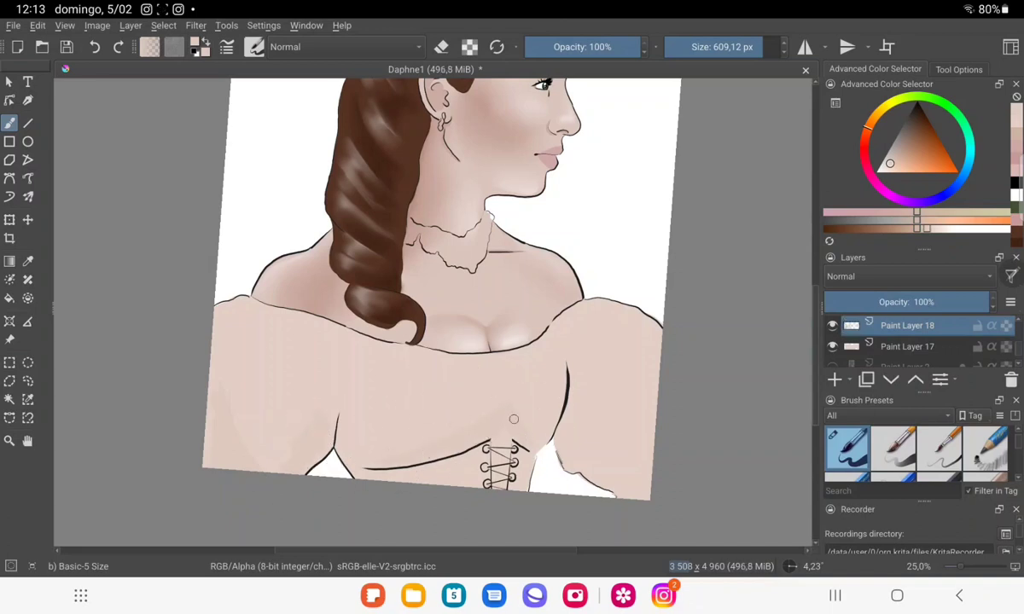
pyautogui.moveTo(478, 400); pyautogui.dragTo(514, 433)
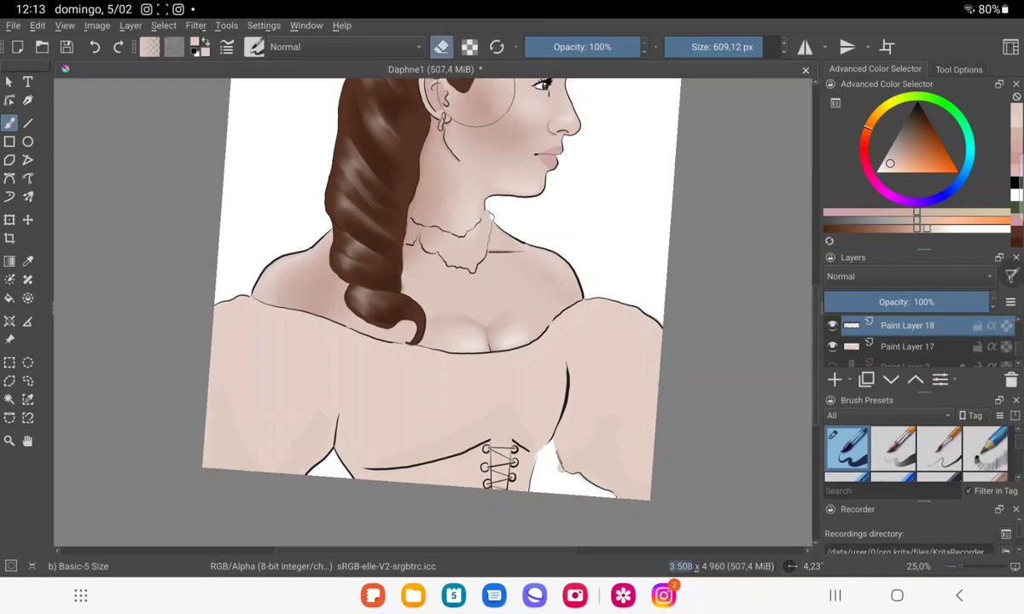
pyautogui.keyDown('ctrl'); pyautogui.click(576, 388); pyautogui.keyUp('ctrl')
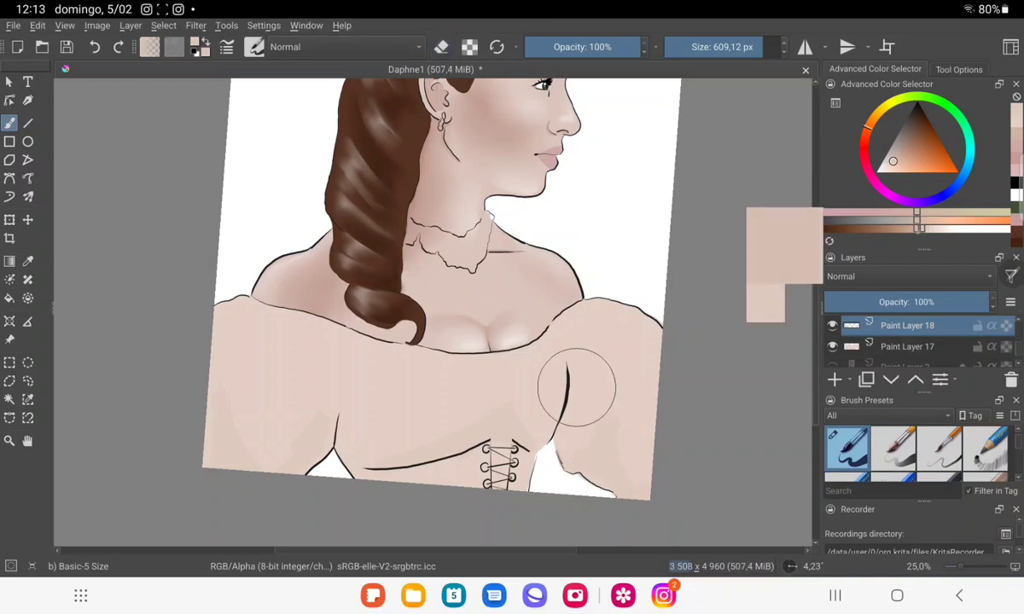
pyautogui.moveTo(615, 480); pyautogui.dragTo(563, 426)
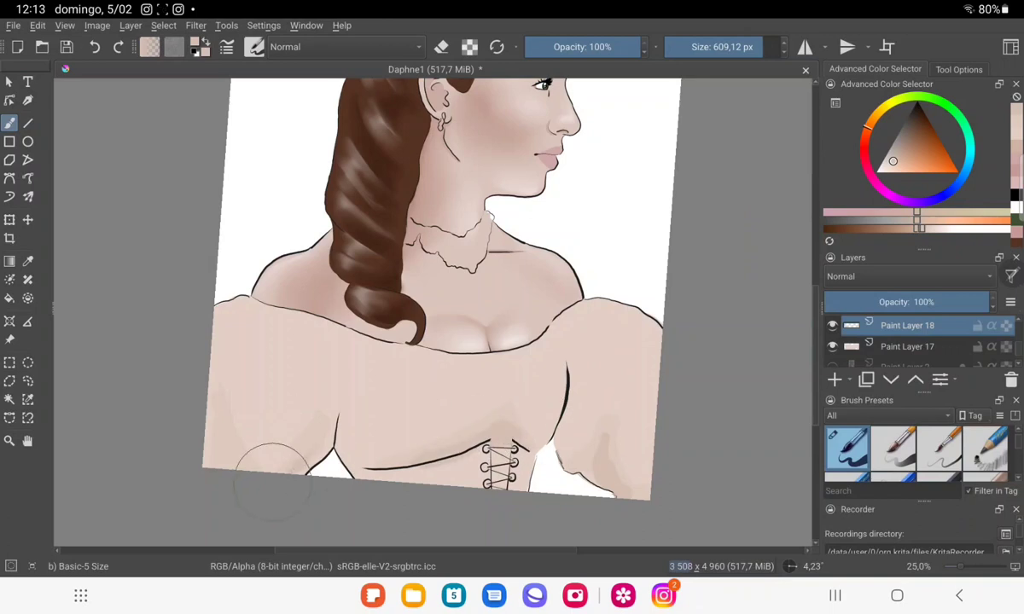
pyautogui.moveTo(229, 442); pyautogui.dragTo(262, 435)
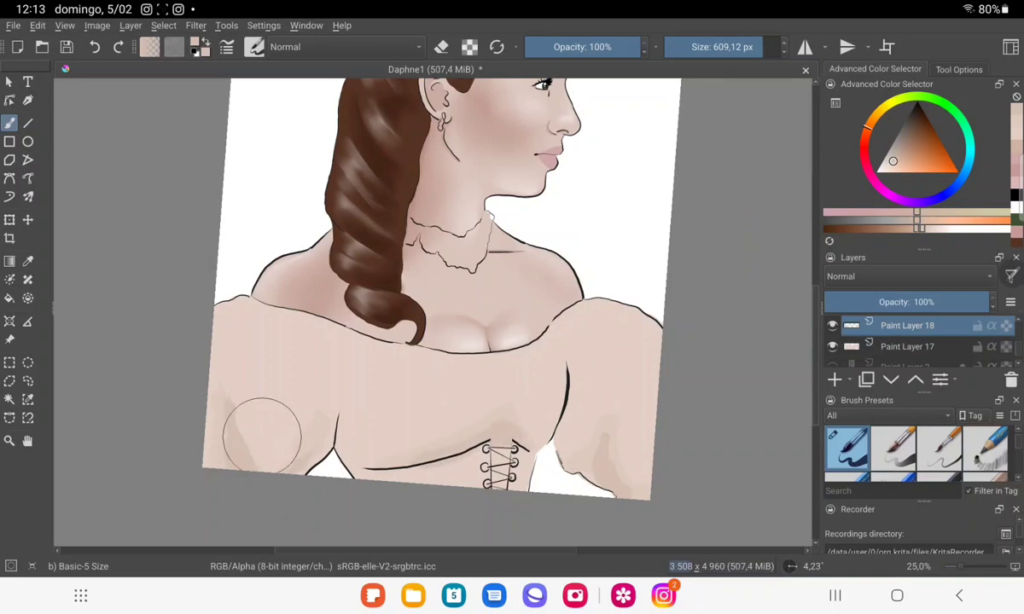
# Blend the arm shading with the Blender Blur brush and add another layer with black colour.
pyautogui.scroll(-2, 915, 448)
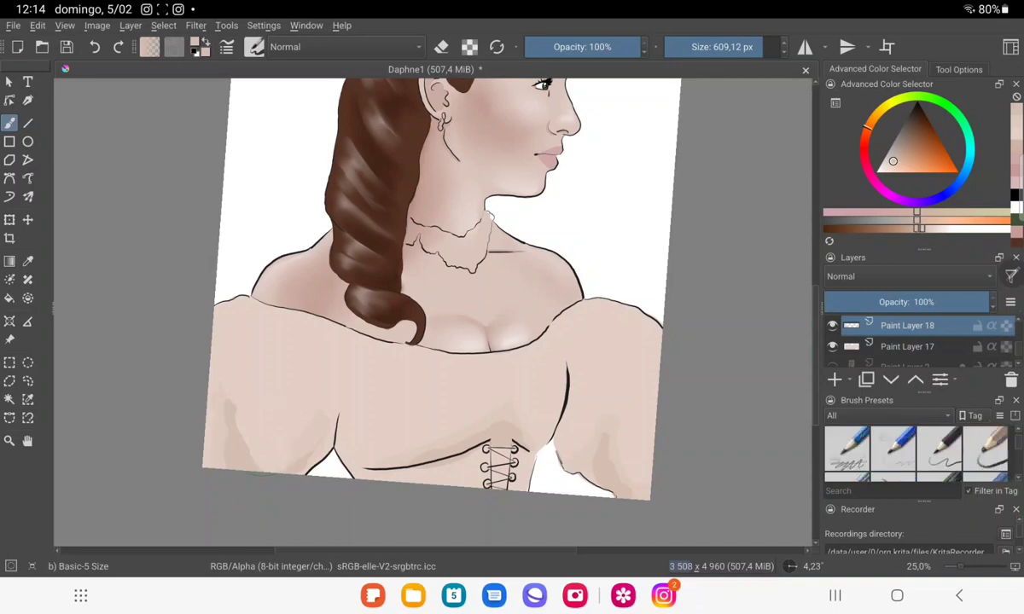
pyautogui.scroll(-2, 916, 448)
pyautogui.scroll(-2, 916, 448)
pyautogui.scroll(-2, 915, 448)
pyautogui.scroll(-2, 915, 448)
pyautogui.click(893, 447)
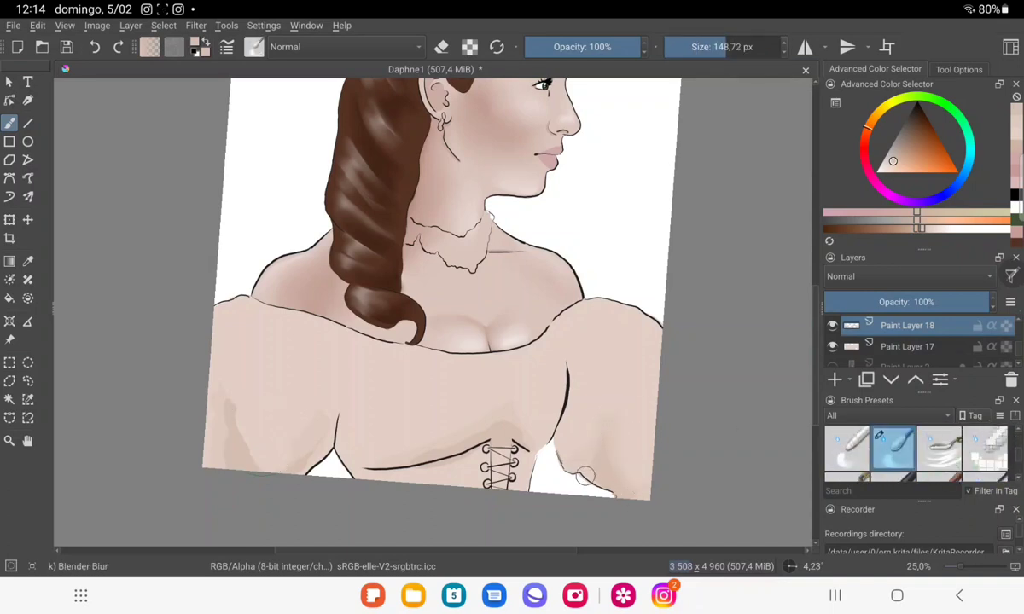
pyautogui.moveTo(495, 416); pyautogui.dragTo(402, 451)
pyautogui.click(834, 379)
pyautogui.click(716, 98)
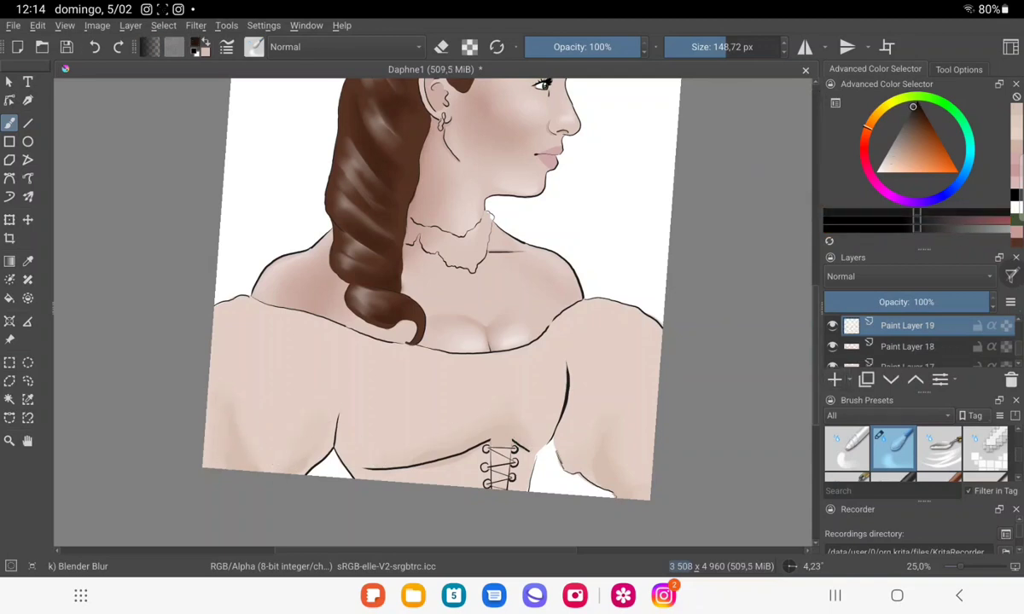
# With the Basic-5 Size brush, draw black fold lines on the shoulders, sleeves and lower left blouse.
pyautogui.scroll(2, 915, 448)
pyautogui.click(847, 446)
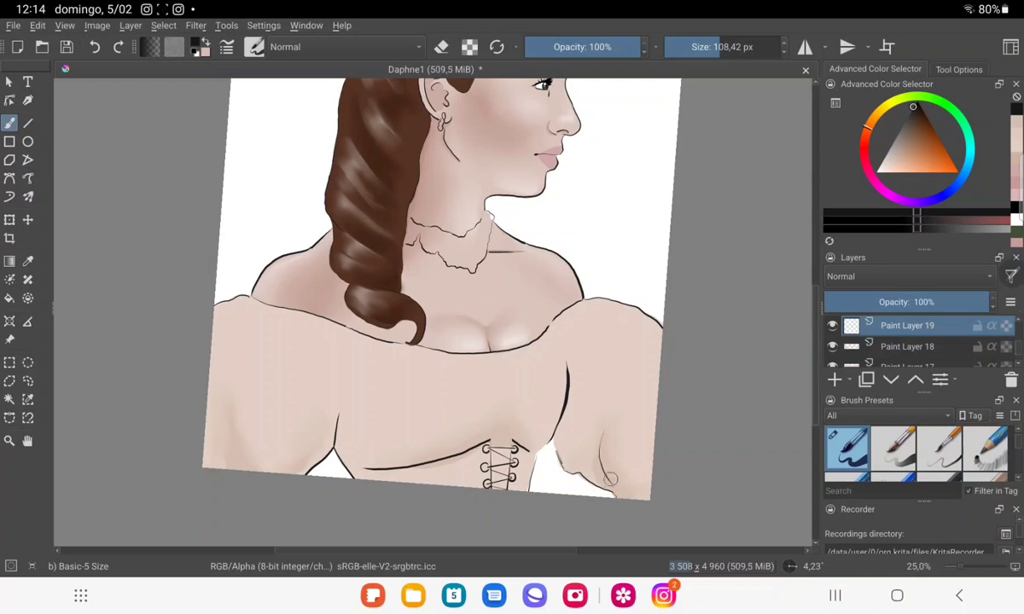
pyautogui.moveTo(615, 414); pyautogui.dragTo(615, 432)
pyautogui.moveTo(299, 403); pyautogui.dragTo(273, 467)
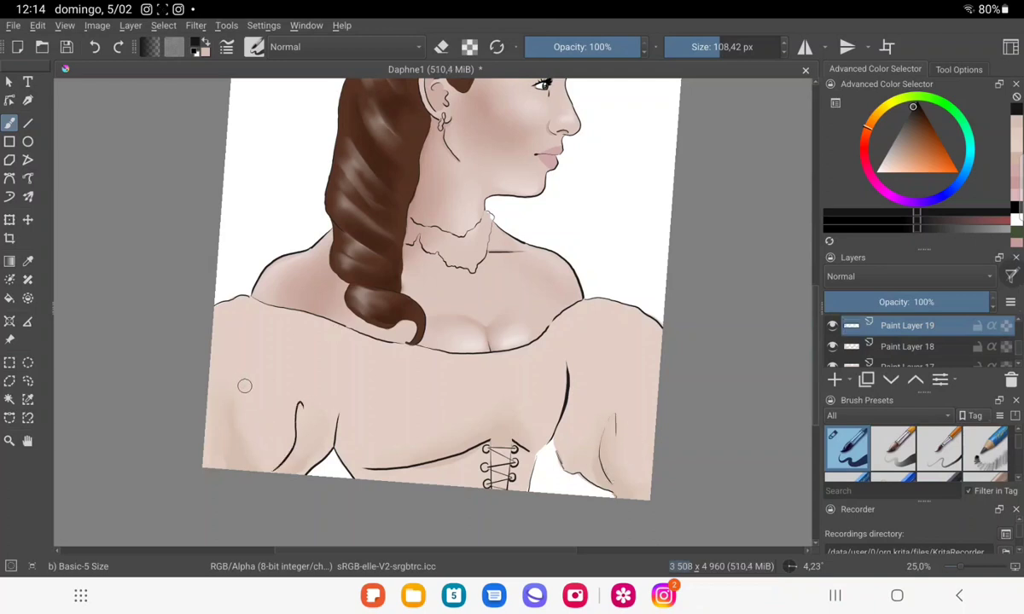
pyautogui.moveTo(235, 392)
pyautogui.mouseDown()
pyautogui.moveTo(247, 444)
pyautogui.moveTo(220, 468)
pyautogui.mouseUp()
pyautogui.moveTo(272, 318); pyautogui.dragTo(233, 370)
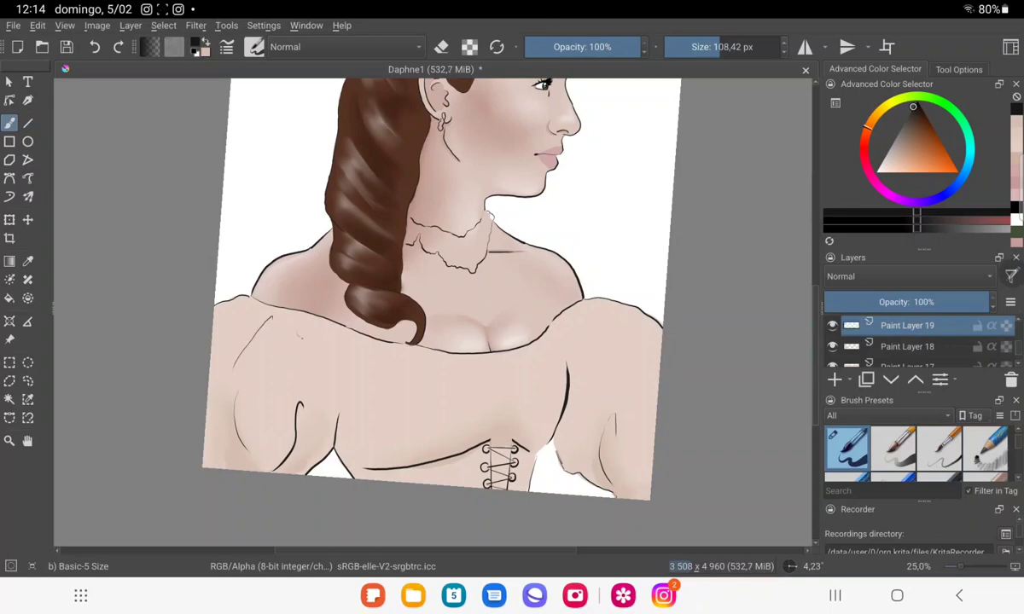
pyautogui.moveTo(602, 309); pyautogui.dragTo(604, 358)
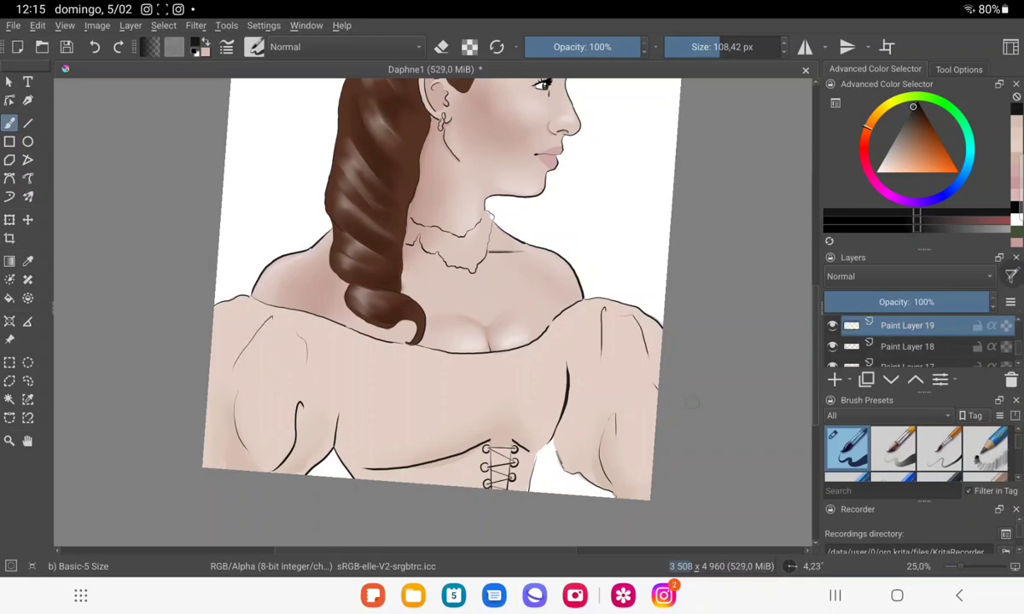
# Level the canvas rotation and add a new empty Paint Layer 20 at the top.
pyautogui.moveTo(691, 401); pyautogui.dragTo(693, 376)
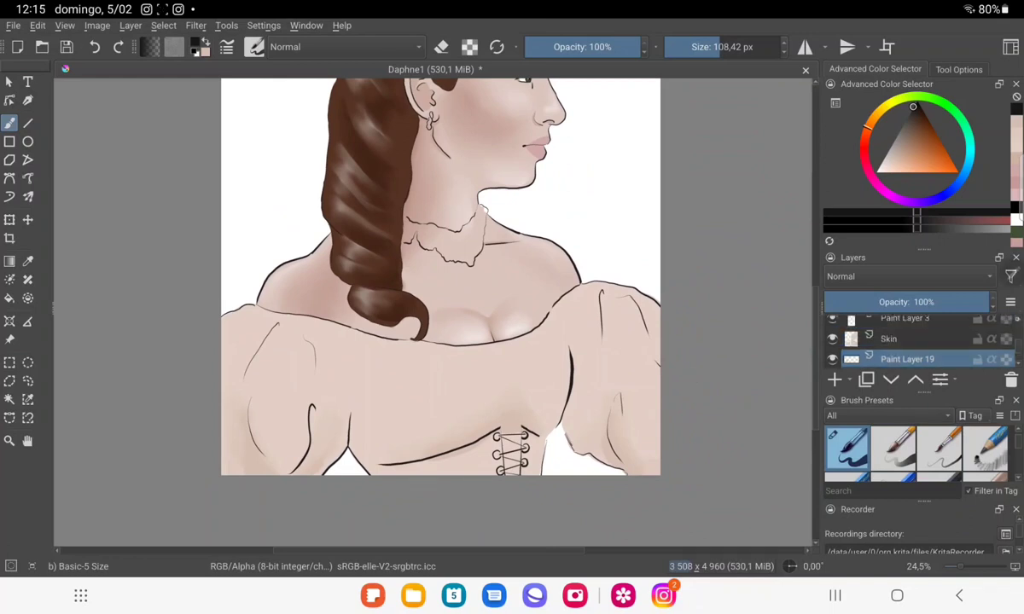
pyautogui.scroll(-3, 907, 341)
pyautogui.scroll(-2, 907, 346)
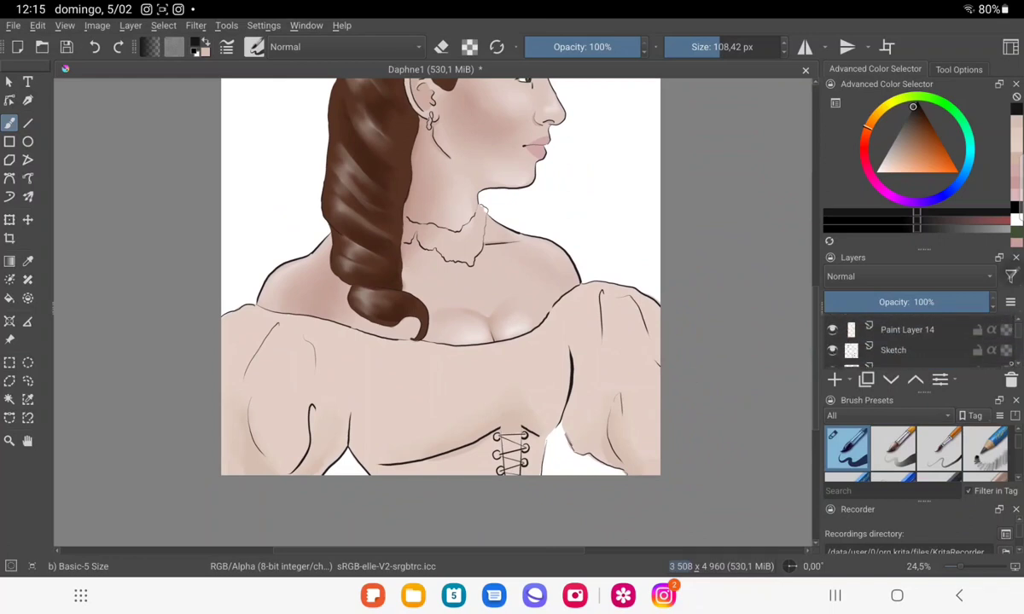
pyautogui.click(907, 354)
pyautogui.scroll(-3, 907, 341)
pyautogui.scroll(-3, 906, 341)
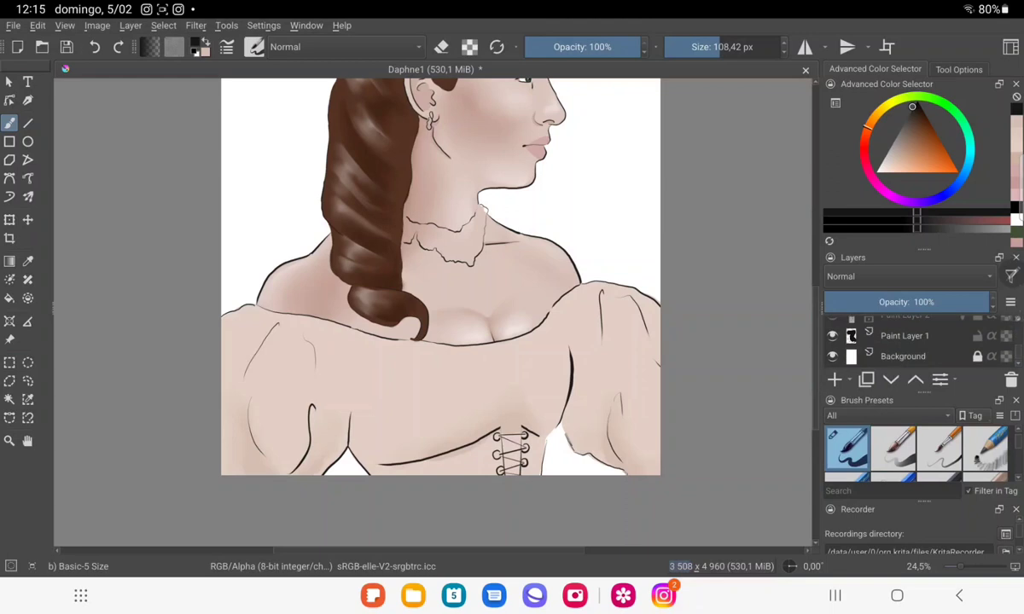
pyautogui.scroll(2, 907, 342)
pyautogui.click(907, 327)
pyautogui.scroll(3, 907, 342)
pyautogui.click(907, 328)
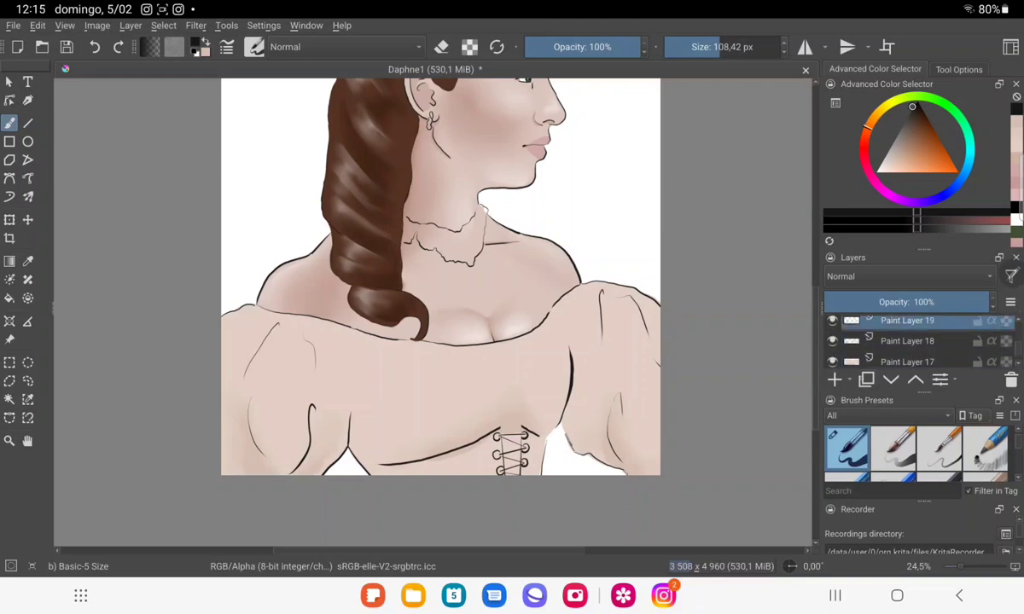
pyautogui.click(834, 379)
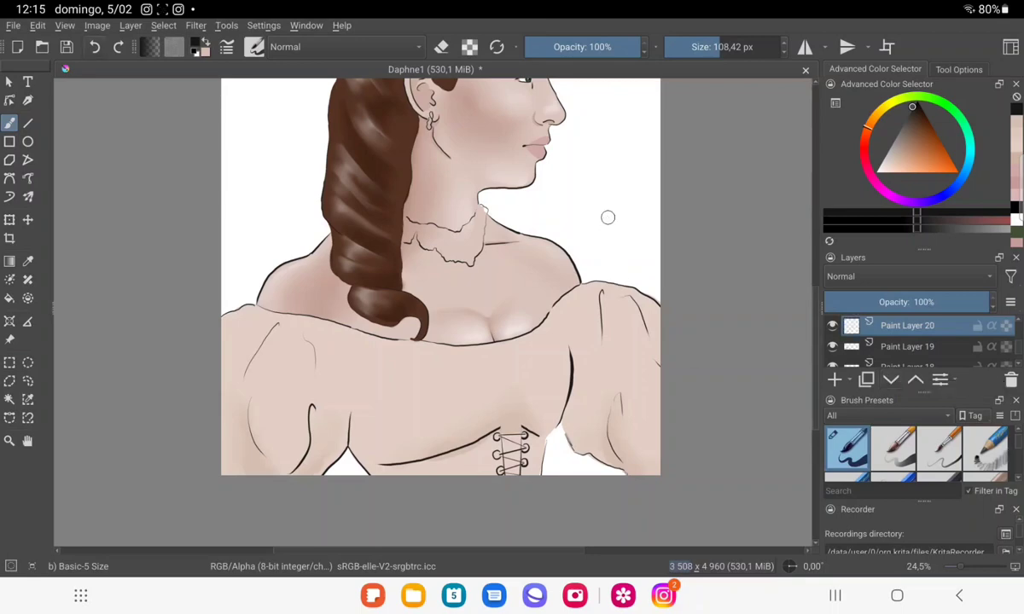
# Enlarge the brush and sample a greyish, muted pink from the painting with the Color Sampler.
pyautogui.scroll(2, 584, 156)
pyautogui.scroll(3, 585, 156)
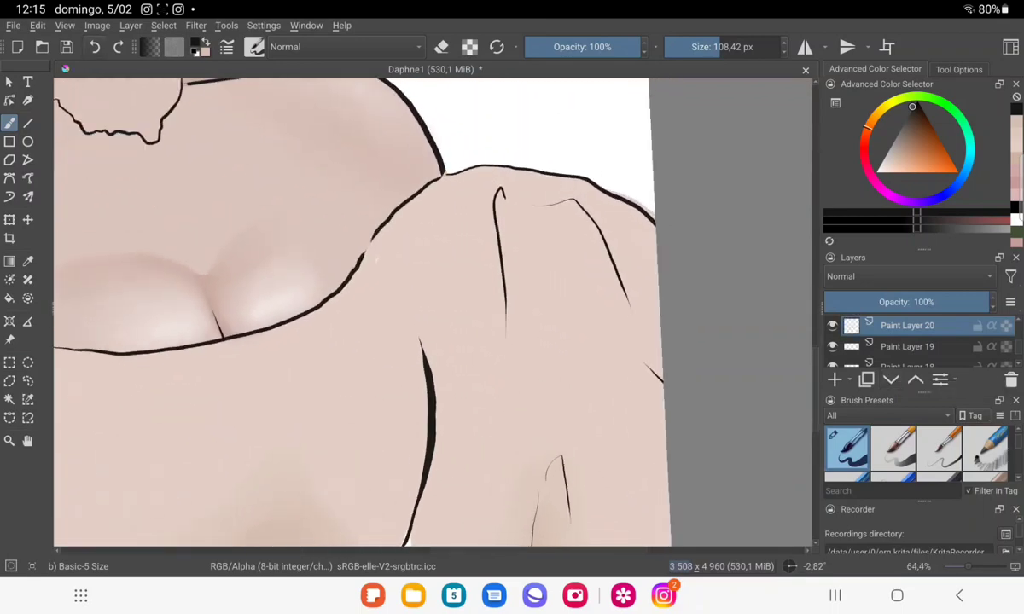
pyautogui.scroll(2, 512, 256)
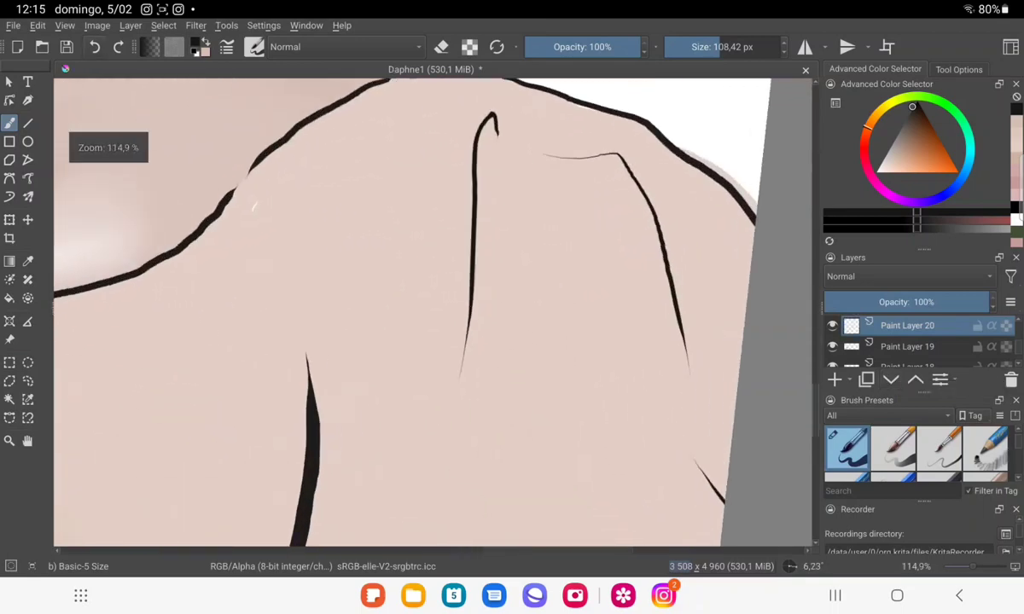
pyautogui.press(']')
pyautogui.moveTo(475, 228); pyautogui.dragTo(511, 209)
pyautogui.hotkey('ctrl', 'z')
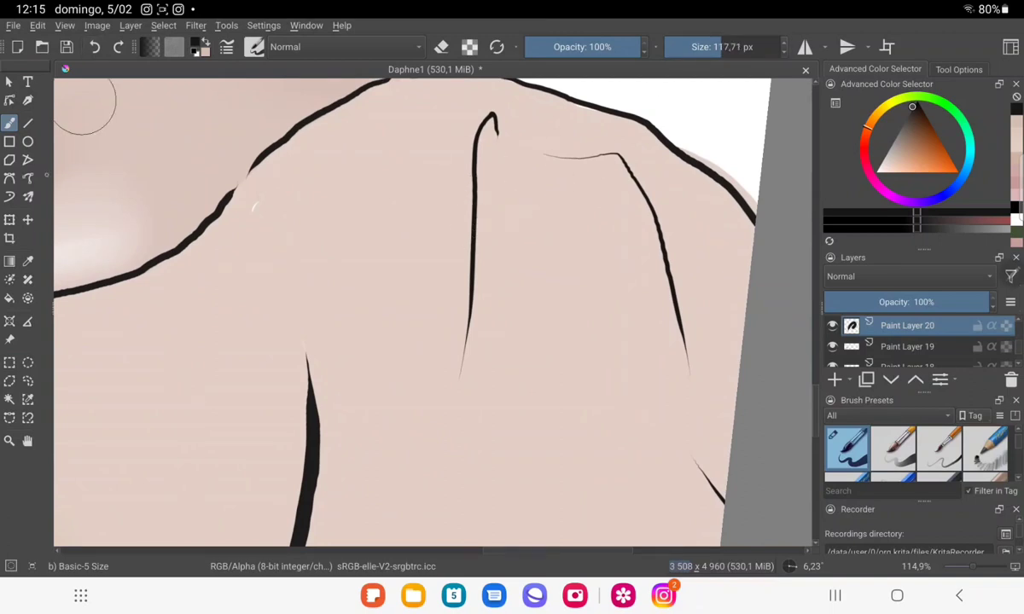
pyautogui.keyDown('ctrl'); pyautogui.click(80, 100); pyautogui.keyUp('ctrl')
pyautogui.moveTo(716, 166); pyautogui.dragTo(751, 175)
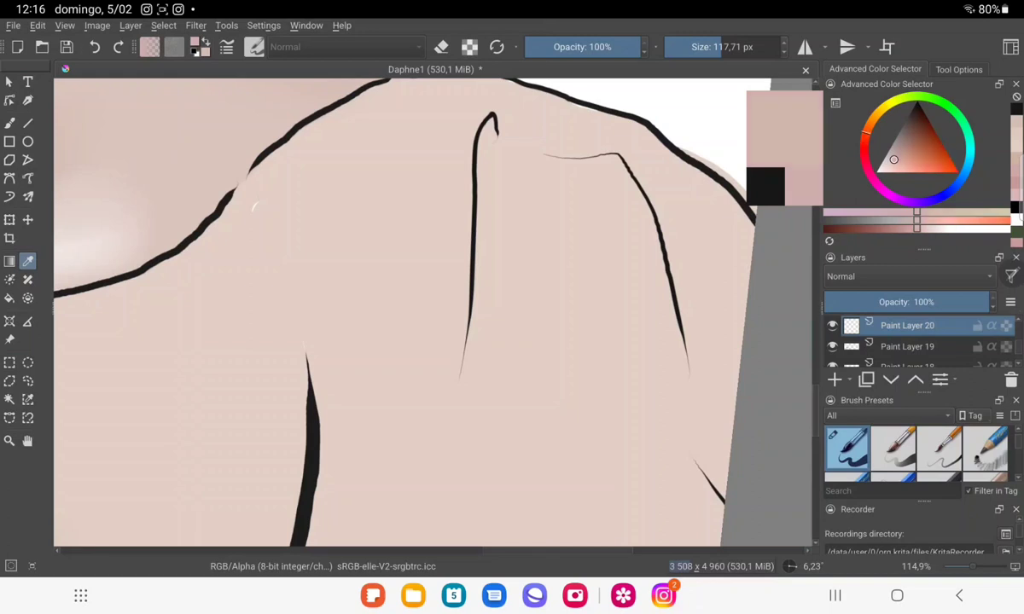
pyautogui.moveTo(743, 171); pyautogui.dragTo(742, 256)
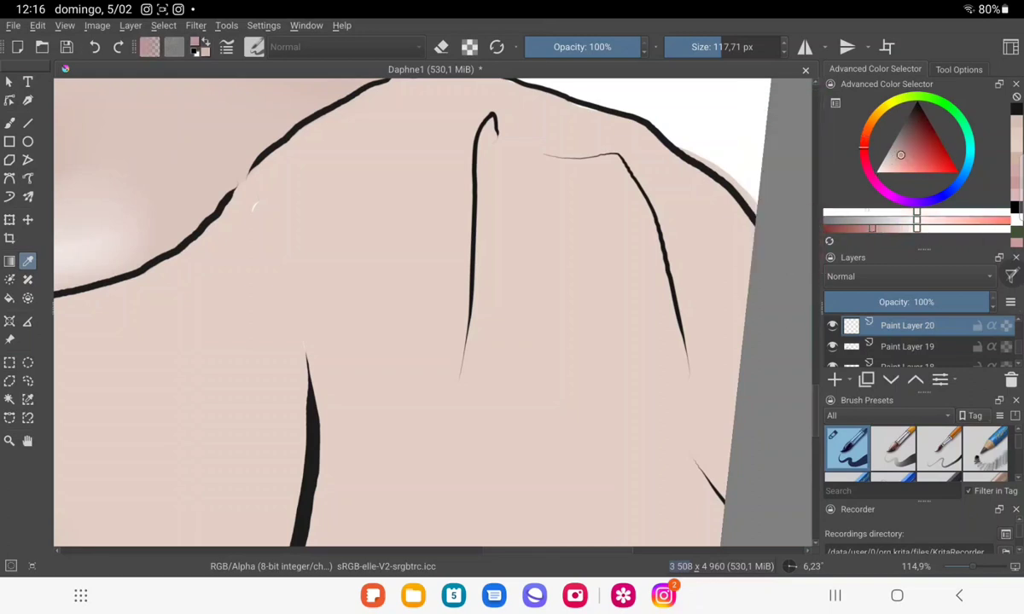
pyautogui.click(751, 252)
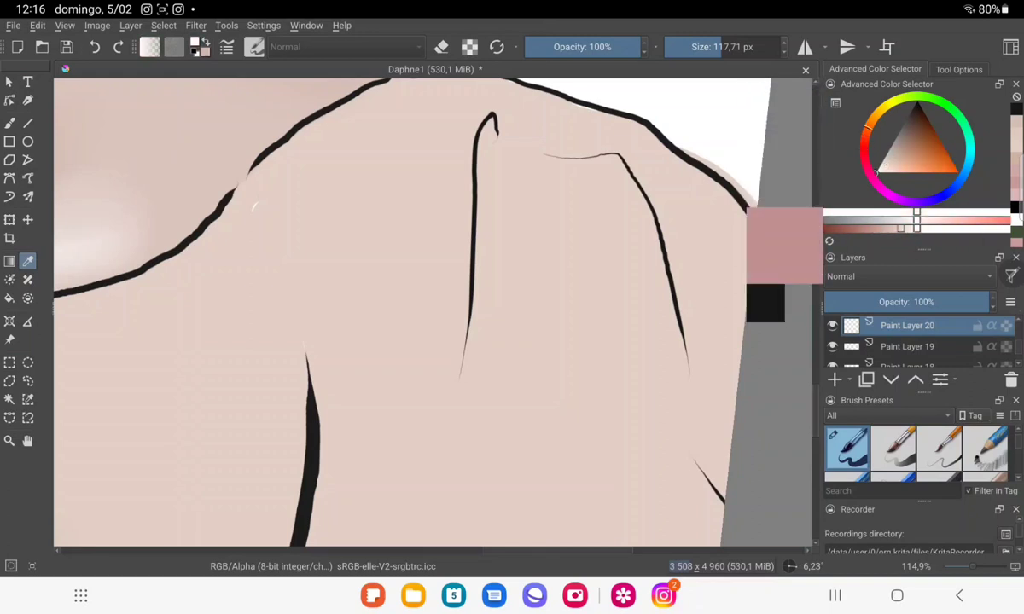
pyautogui.press('b')
# Paint the first small pink flowers on the right sleeve, undoing a misplaced dab.
pyautogui.click(494, 250)
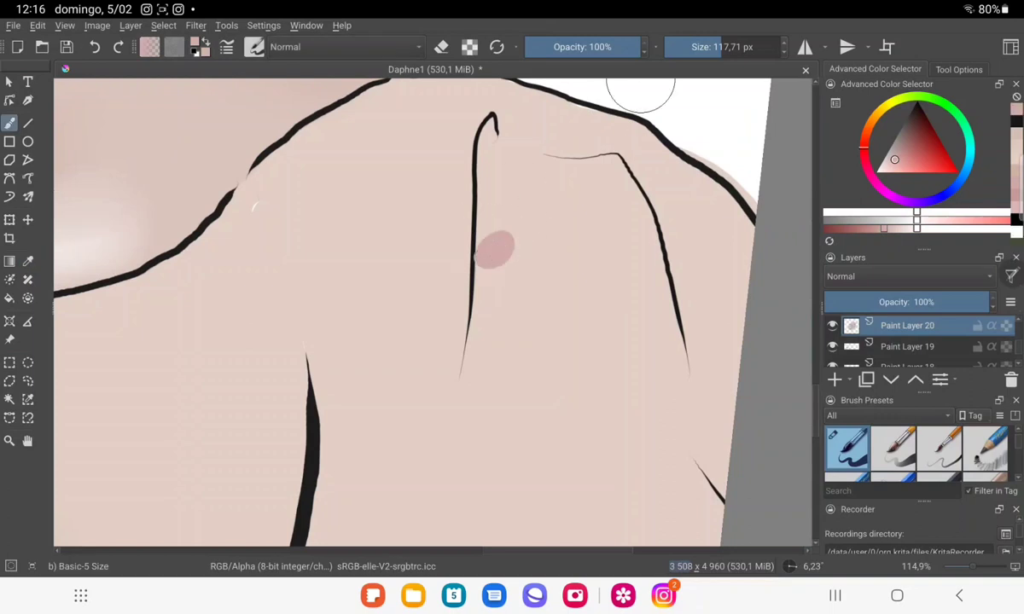
pyautogui.moveTo(478, 261); pyautogui.dragTo(484, 209)
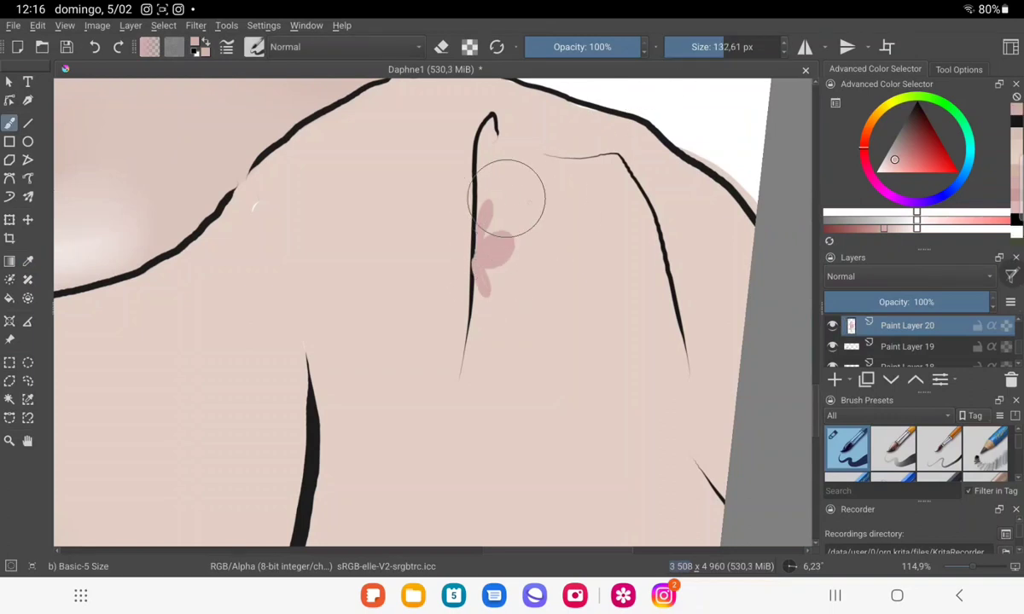
pyautogui.moveTo(587, 400)
pyautogui.mouseDown()
pyautogui.moveTo(574, 408)
pyautogui.moveTo(615, 394)
pyautogui.moveTo(562, 423)
pyautogui.moveTo(591, 439)
pyautogui.mouseUp()
pyautogui.scroll(-5, 591, 427)
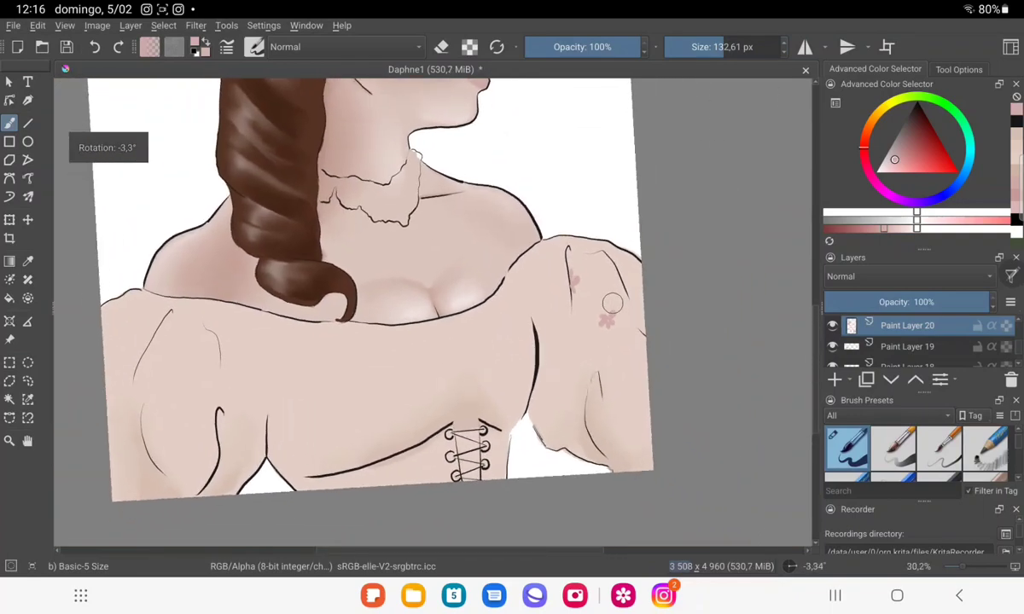
pyautogui.scroll(5, 612, 304)
pyautogui.scroll(3, 542, 171)
pyautogui.moveTo(469, 281)
pyautogui.mouseDown()
pyautogui.moveTo(456, 271)
pyautogui.moveTo(431, 317)
pyautogui.moveTo(448, 366)
pyautogui.mouseUp()
pyautogui.hotkey('ctrl', 'z')
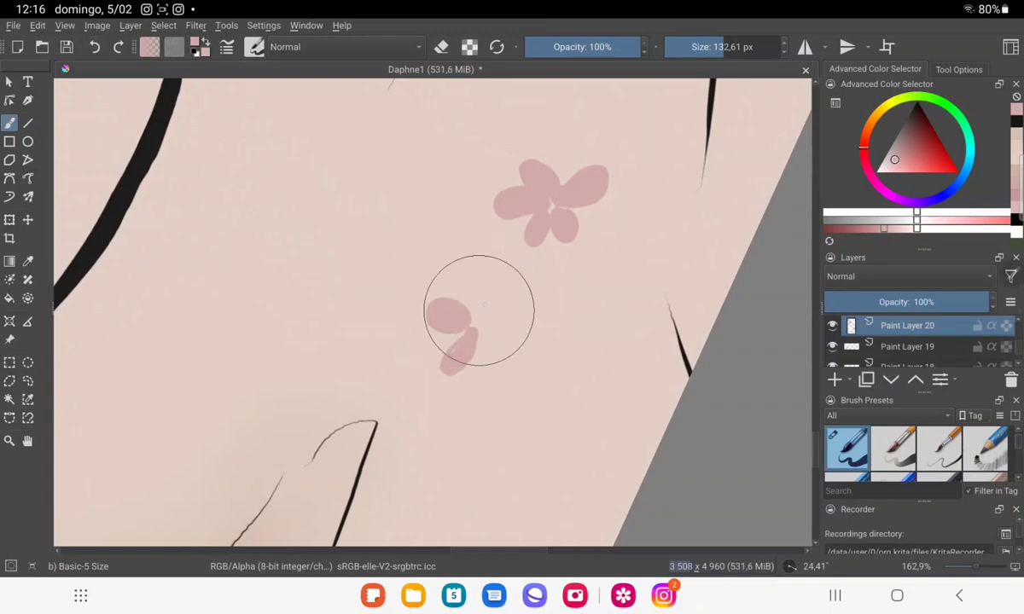
pyautogui.moveTo(474, 302)
pyautogui.mouseDown()
pyautogui.moveTo(490, 277)
pyautogui.moveTo(448, 312)
pyautogui.moveTo(456, 365)
pyautogui.mouseUp()
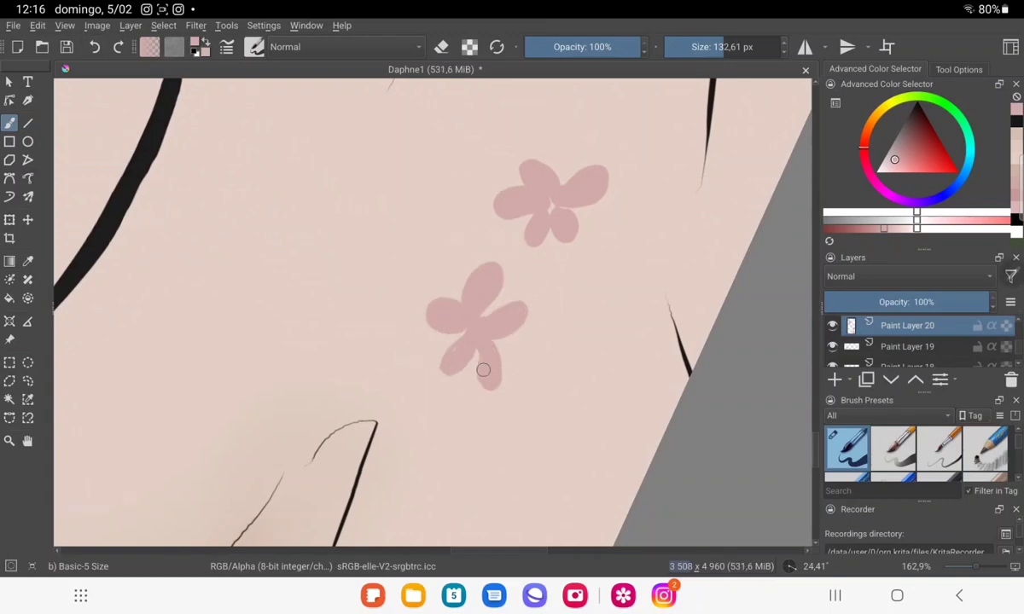
# Add another small four-petal pink flower on the sleeve.
pyautogui.scroll(-3, 524, 331)
pyautogui.scroll(-3, 525, 331)
pyautogui.scroll(3, 429, 343)
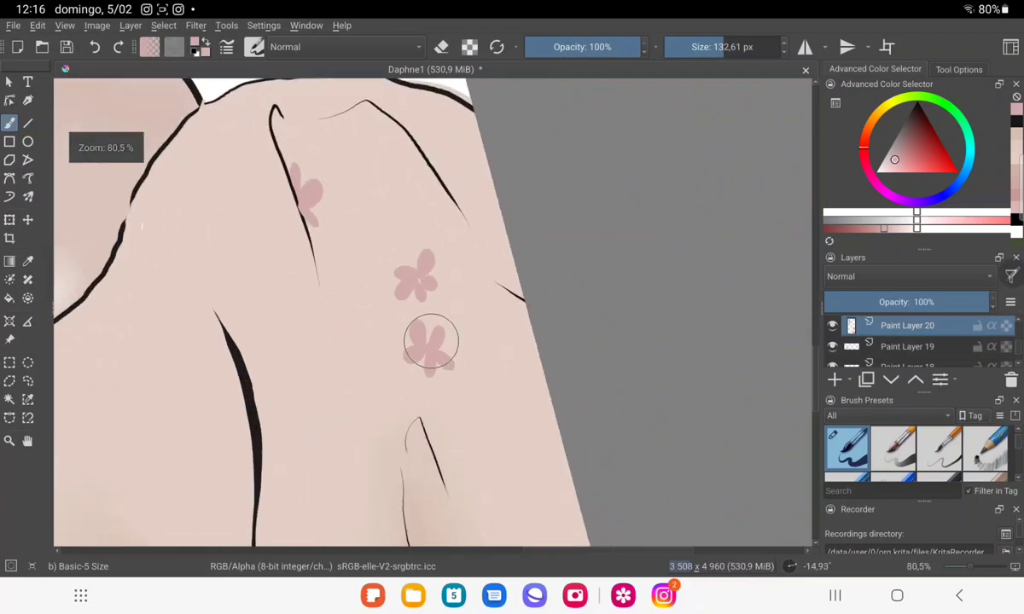
pyautogui.scroll(3, 317, 390)
pyautogui.moveTo(454, 308); pyautogui.dragTo(469, 281)
pyautogui.moveTo(445, 309)
pyautogui.mouseDown()
pyautogui.moveTo(420, 315)
pyautogui.moveTo(450, 337)
pyautogui.moveTo(449, 352)
pyautogui.moveTo(490, 297)
pyautogui.mouseUp()
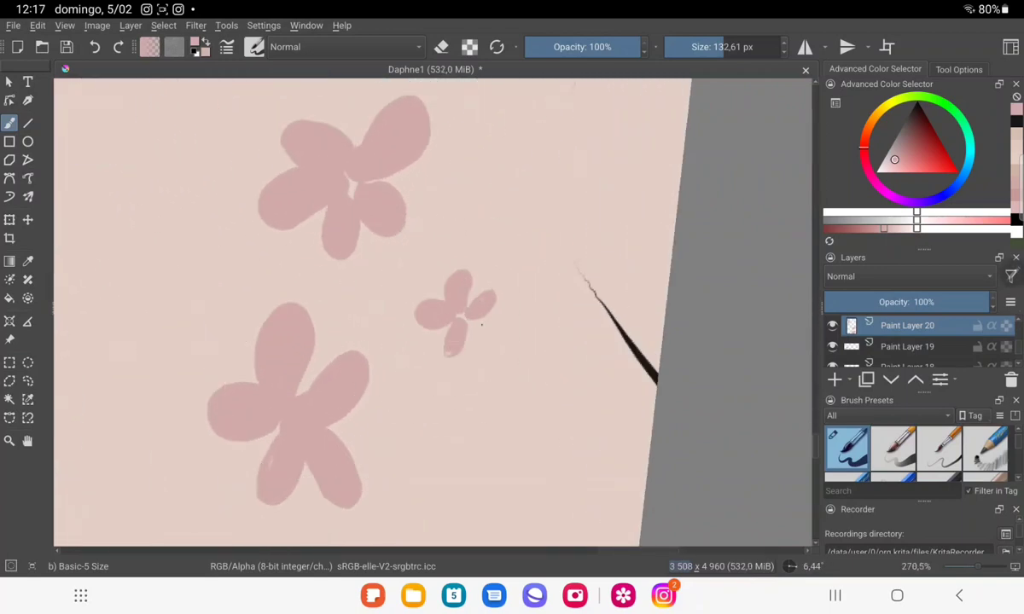
# Paint a further sleeve flower, redoing its petals larger after an undo.
pyautogui.scroll(-10, 482, 324)
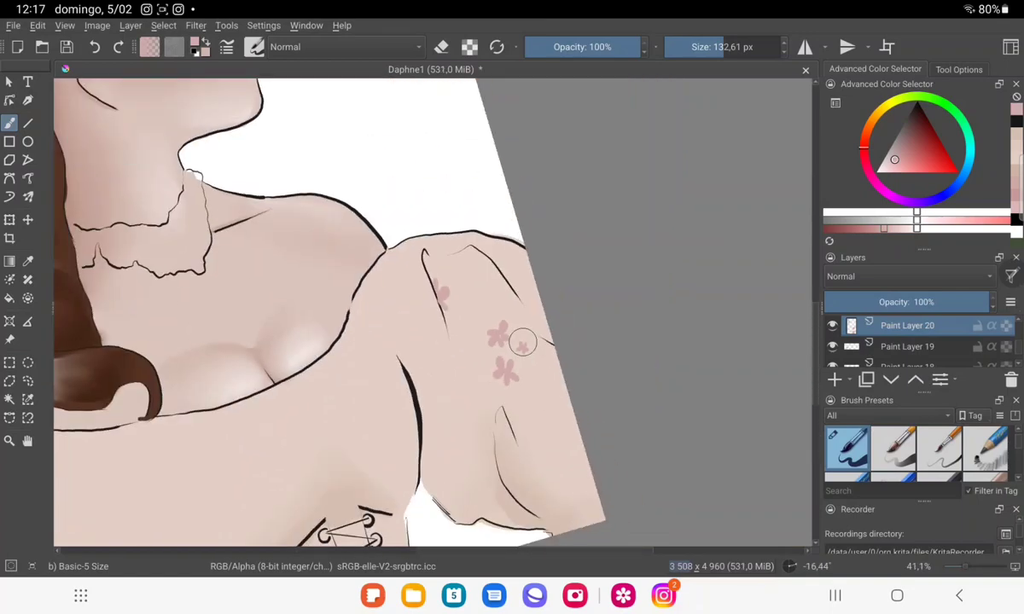
pyautogui.scroll(5, 523, 342)
pyautogui.scroll(3, 492, 342)
pyautogui.click(459, 332)
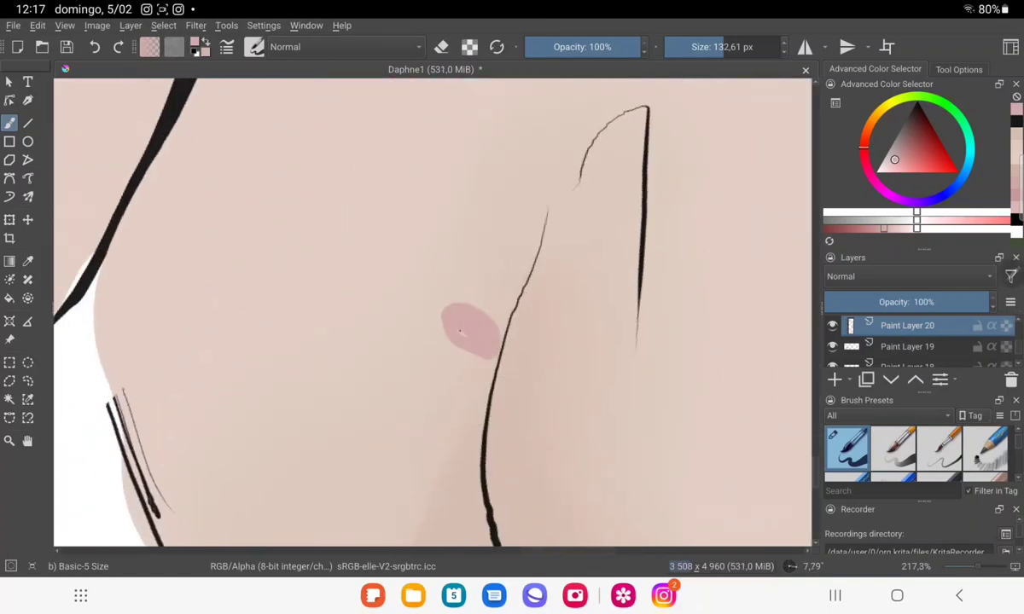
pyautogui.moveTo(459, 335); pyautogui.dragTo(426, 362)
pyautogui.moveTo(465, 314); pyautogui.dragTo(490, 283)
pyautogui.moveTo(456, 345); pyautogui.dragTo(431, 377)
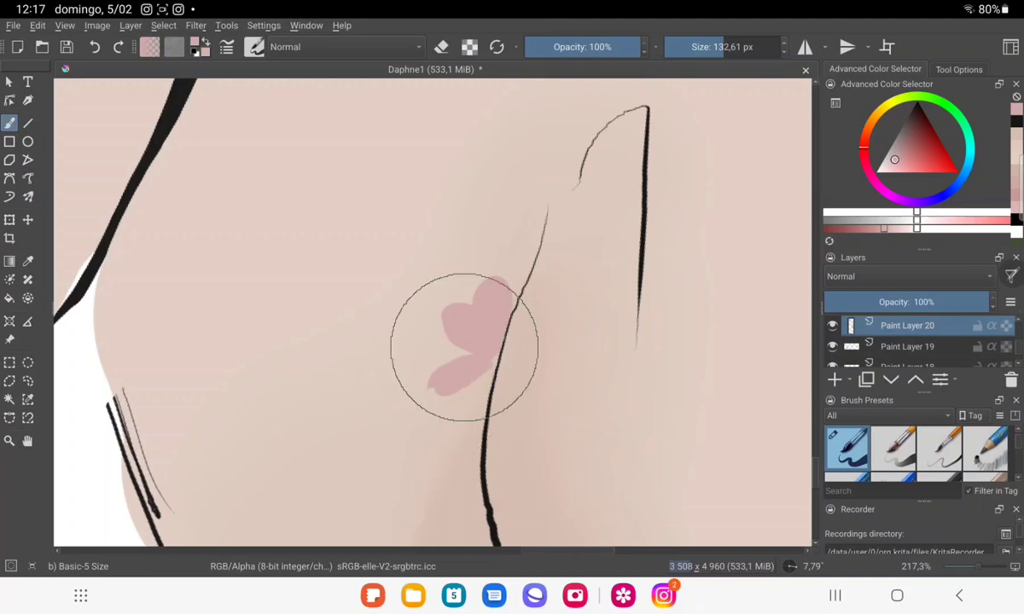
pyautogui.hotkey('ctrl', 'z')
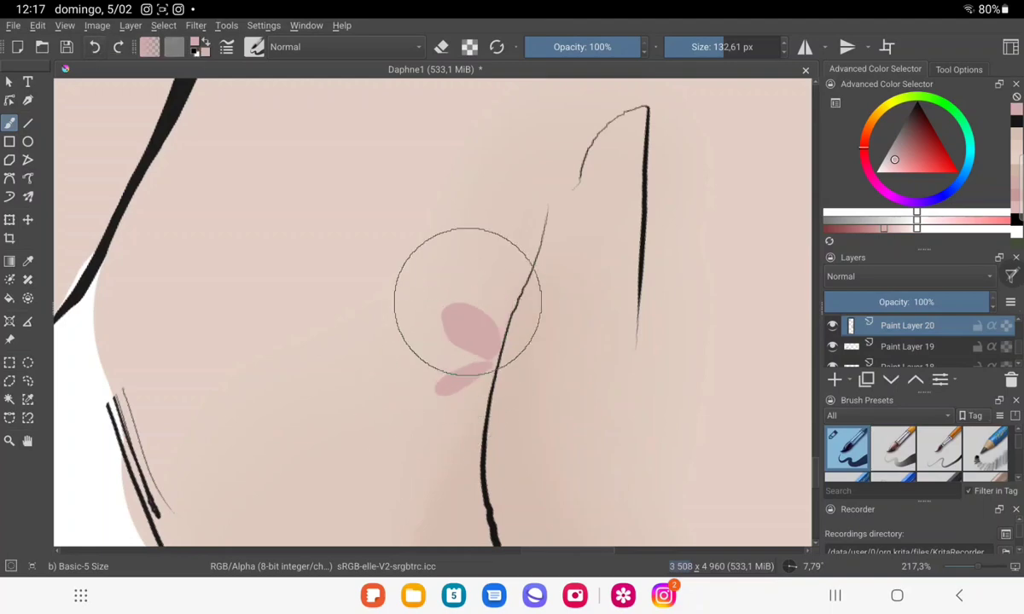
pyautogui.moveTo(468, 300); pyautogui.dragTo(444, 375)
pyautogui.moveTo(465, 318); pyautogui.dragTo(495, 290)
pyautogui.moveTo(461, 341)
pyautogui.mouseDown()
pyautogui.moveTo(435, 388)
pyautogui.moveTo(507, 370)
pyautogui.mouseUp()
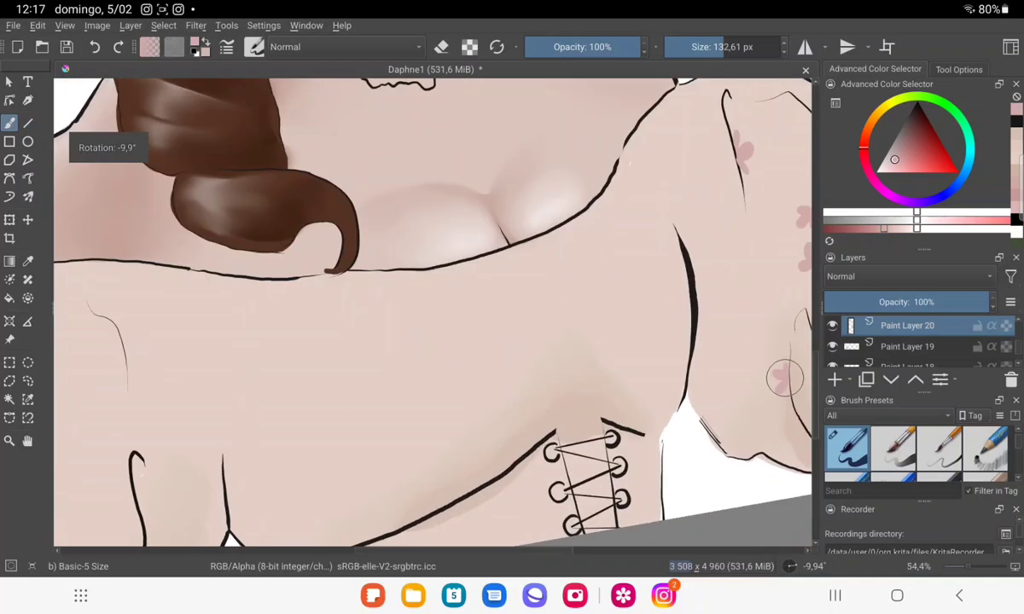
# Paint pink flowers on the bodice front near the lacing and below the neckline.
pyautogui.moveTo(784, 378); pyautogui.dragTo(384, 427)
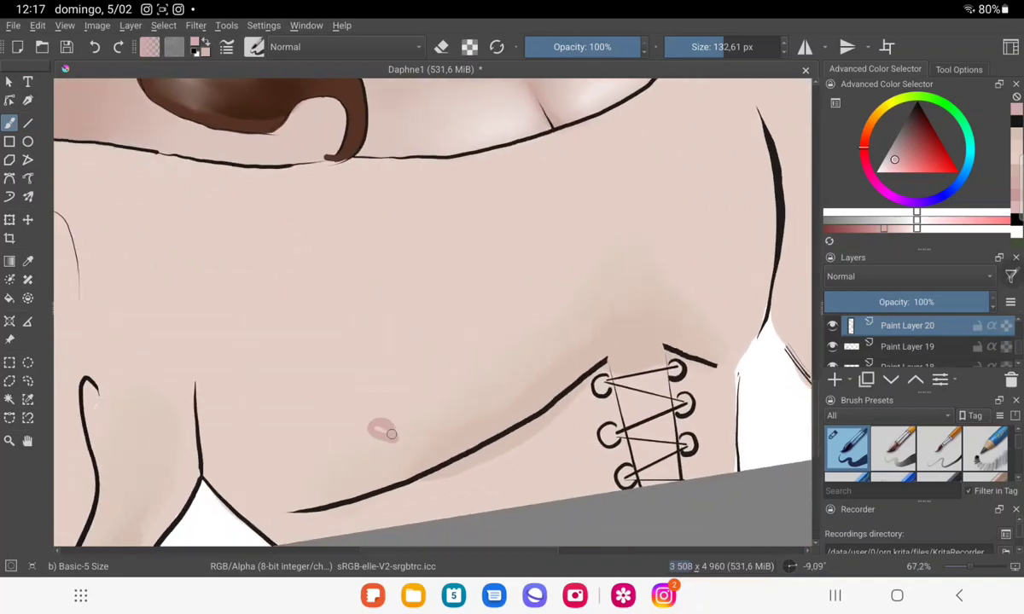
pyautogui.moveTo(379, 428); pyautogui.dragTo(397, 431)
pyautogui.moveTo(398, 440)
pyautogui.mouseDown()
pyautogui.moveTo(395, 426)
pyautogui.moveTo(425, 412)
pyautogui.moveTo(396, 424)
pyautogui.mouseUp()
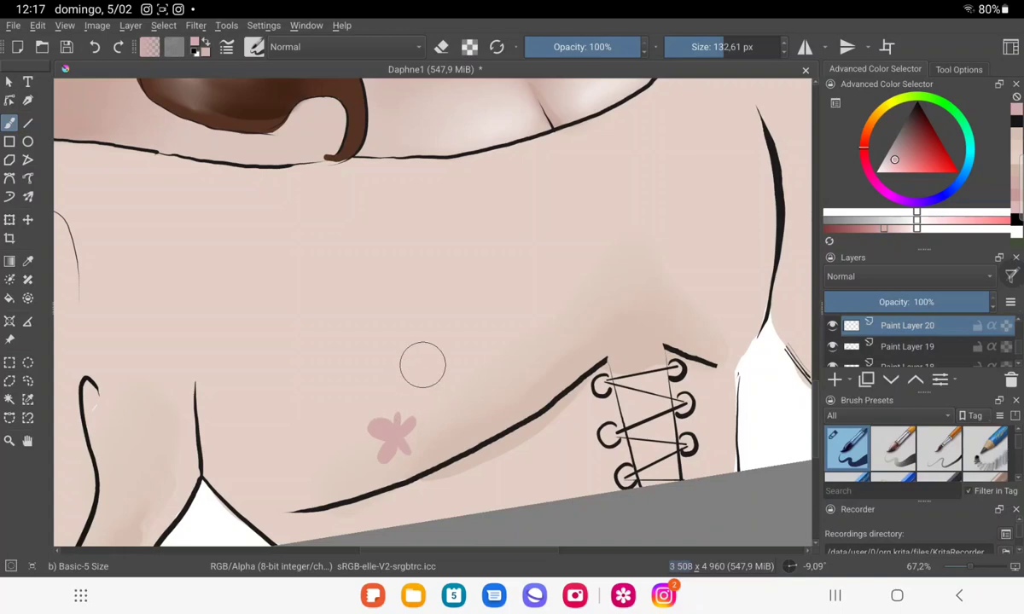
pyautogui.scroll(-3, 422, 365)
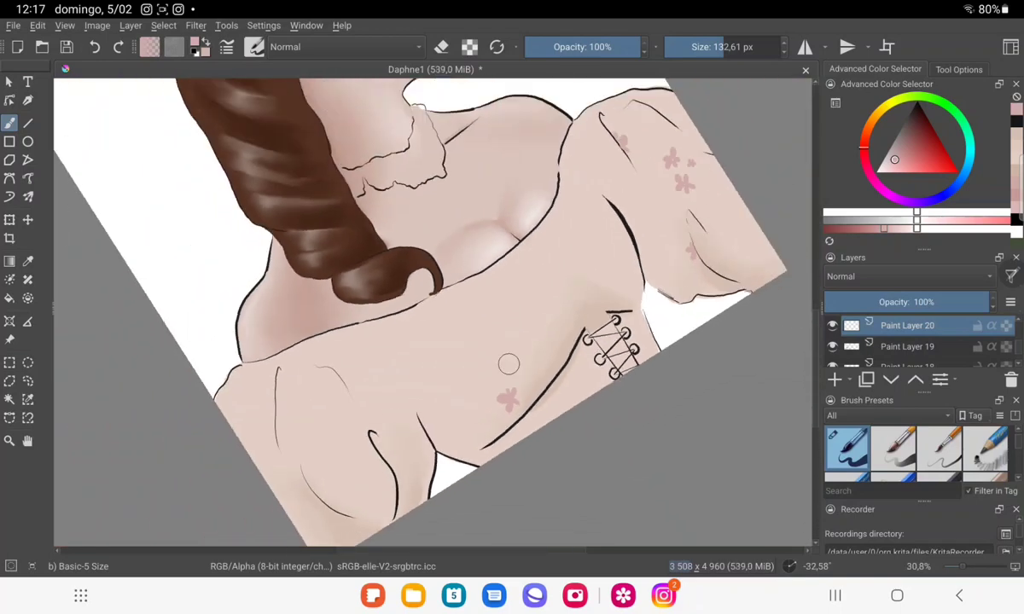
pyautogui.scroll(5, 509, 364)
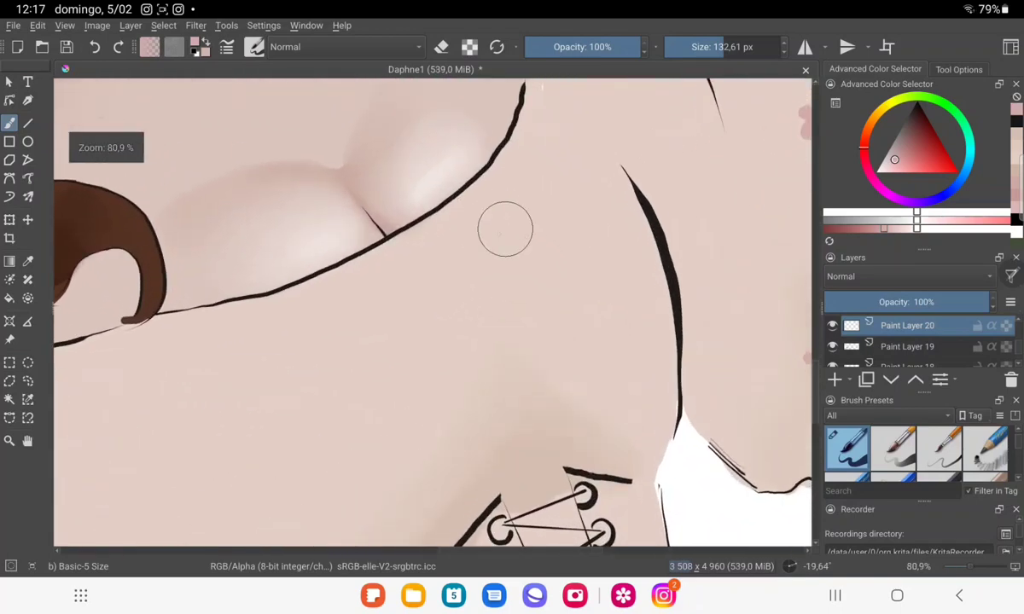
pyautogui.moveTo(499, 227); pyautogui.dragTo(470, 230)
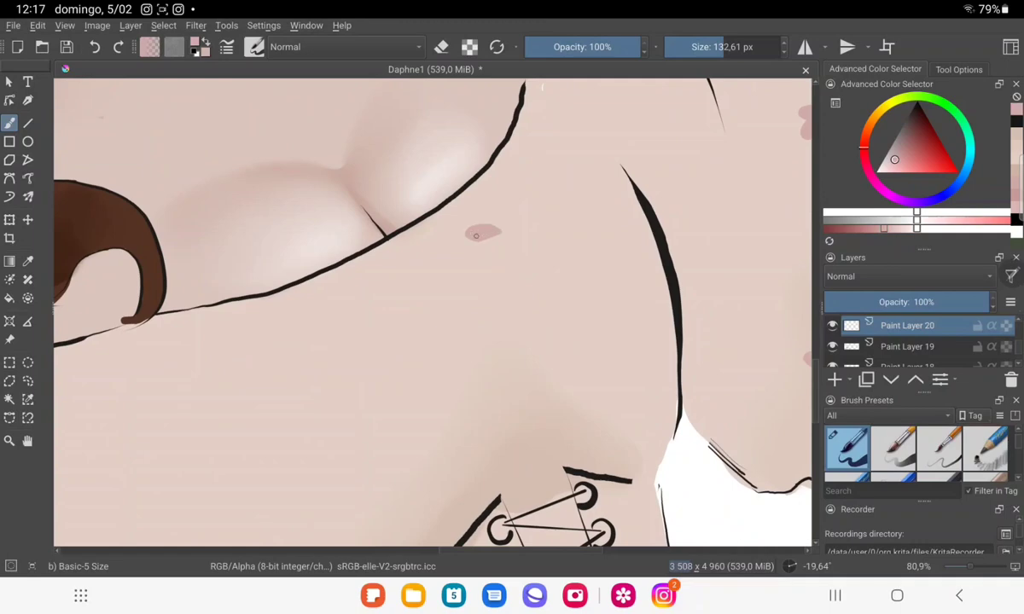
pyautogui.moveTo(503, 243)
pyautogui.mouseDown()
pyautogui.moveTo(478, 232)
pyautogui.moveTo(525, 213)
pyautogui.moveTo(505, 201)
pyautogui.mouseUp()
pyautogui.hotkey('ctrl', 'z')
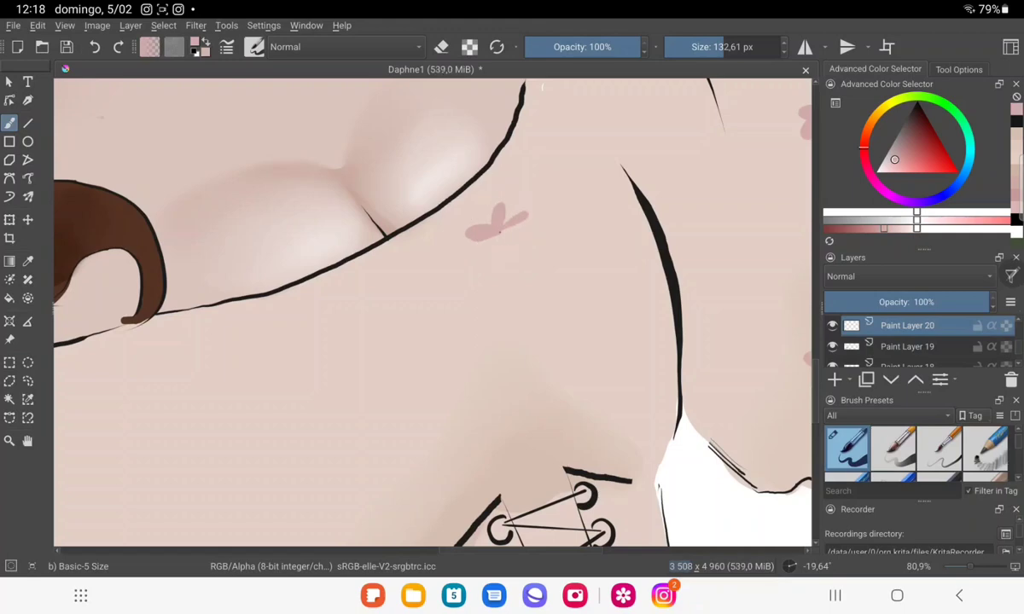
pyautogui.moveTo(498, 231)
pyautogui.mouseDown()
pyautogui.moveTo(516, 230)
pyautogui.moveTo(518, 198)
pyautogui.moveTo(519, 249)
pyautogui.moveTo(438, 130)
pyautogui.moveTo(354, 191)
pyautogui.moveTo(367, 209)
pyautogui.moveTo(348, 221)
pyautogui.mouseUp()
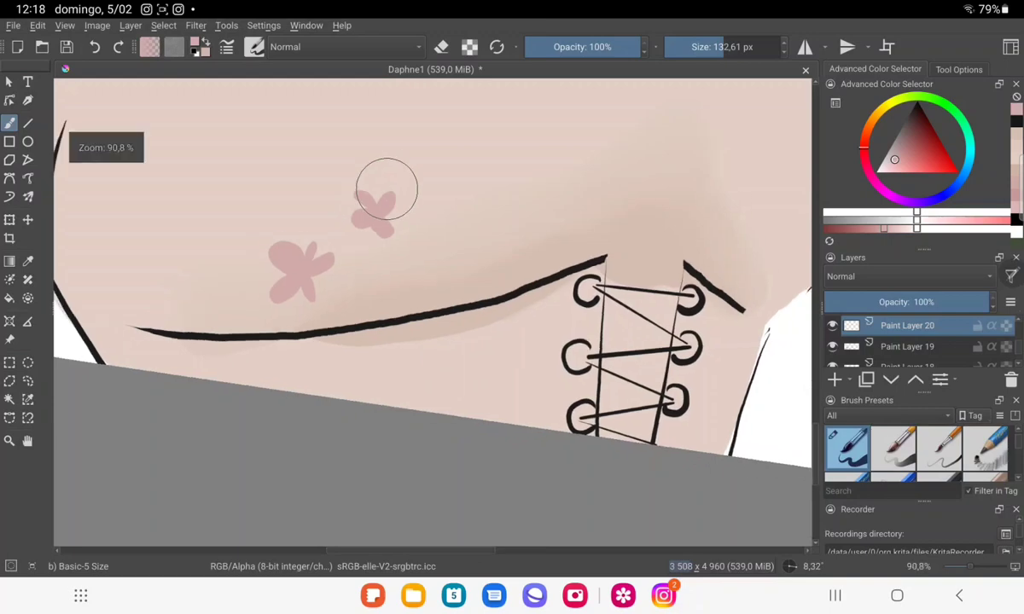
pyautogui.scroll(-5, 368, 217)
pyautogui.scroll(-2, 463, 339)
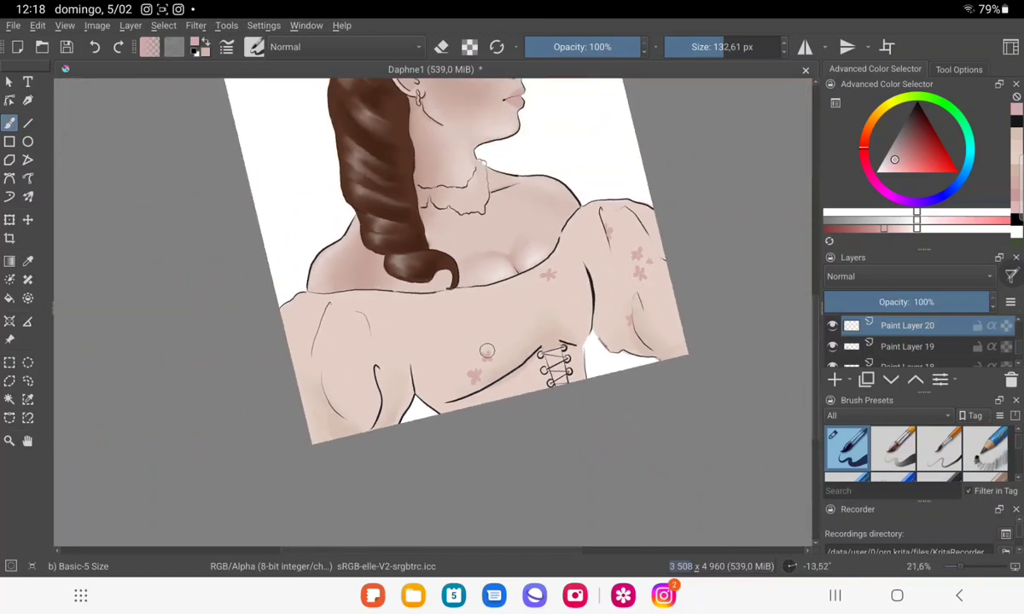
# Paint a thinner pink petal on the left sleeve, replacing an oversized oval.
pyautogui.scroll(2, 486, 345)
pyautogui.scroll(2, 610, 345)
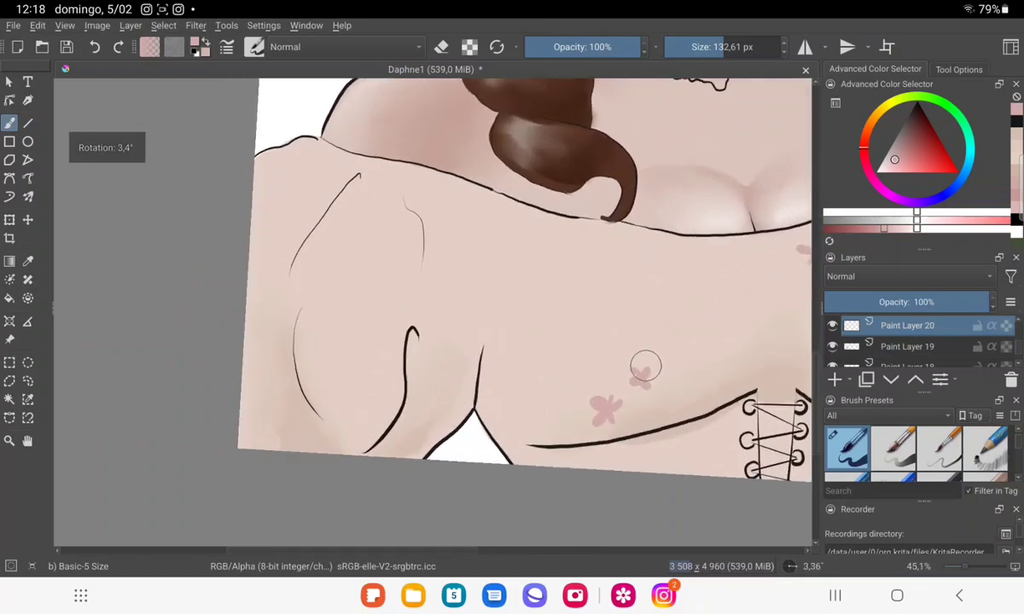
pyautogui.scroll(2, 645, 361)
pyautogui.moveTo(418, 247)
pyautogui.mouseDown()
pyautogui.moveTo(436, 269)
pyautogui.moveTo(421, 302)
pyautogui.moveTo(456, 223)
pyautogui.mouseUp()
pyautogui.hotkey('ctrl', 'z')
pyautogui.hotkey('ctrl', 'z')
pyautogui.hotkey('ctrl', 'z')
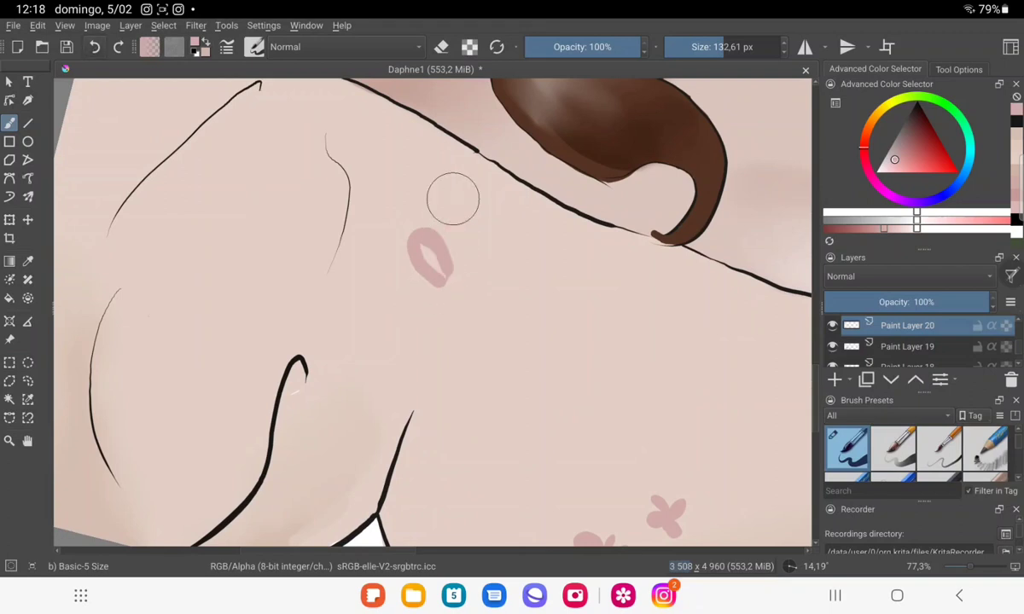
pyautogui.hotkey('ctrl', 'z')
pyautogui.moveTo(437, 244)
pyautogui.mouseDown()
pyautogui.moveTo(452, 281)
pyautogui.moveTo(472, 245)
pyautogui.moveTo(420, 291)
pyautogui.moveTo(439, 304)
pyautogui.mouseUp()
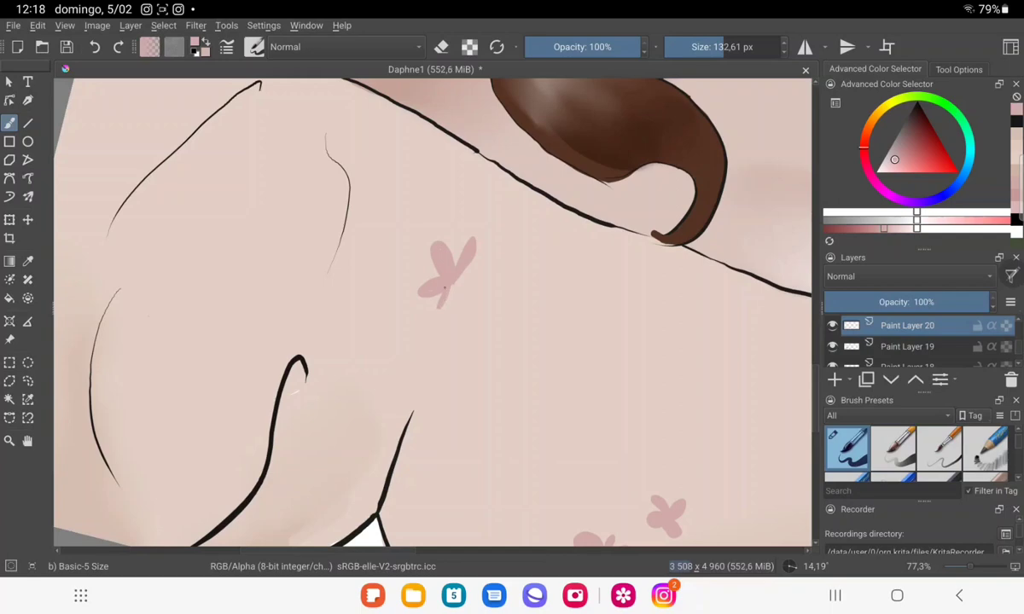
# Paint a small pink flower below the larger one and touch up its centre.
pyautogui.scroll(-5, 452, 245)
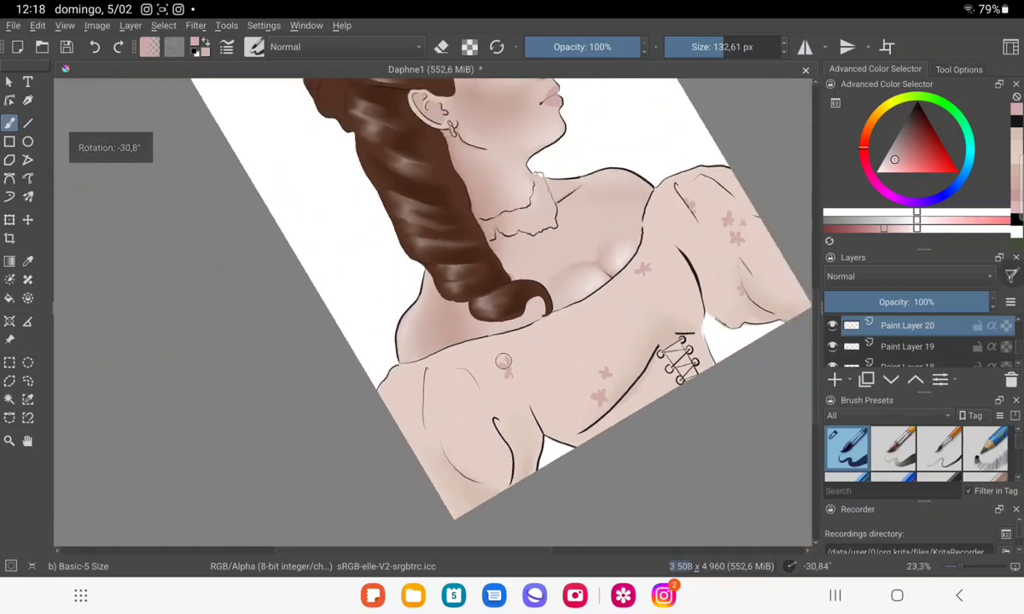
pyautogui.scroll(-1, 504, 362)
pyautogui.scroll(3, 495, 373)
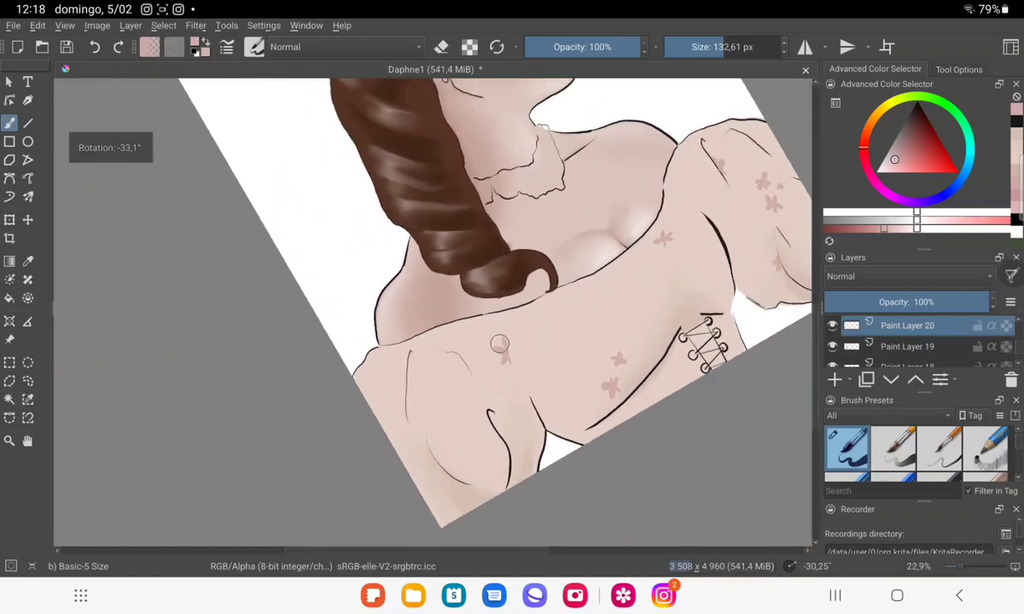
pyautogui.scroll(3, 512, 324)
pyautogui.scroll(3, 554, 213)
pyautogui.scroll(2, 576, 137)
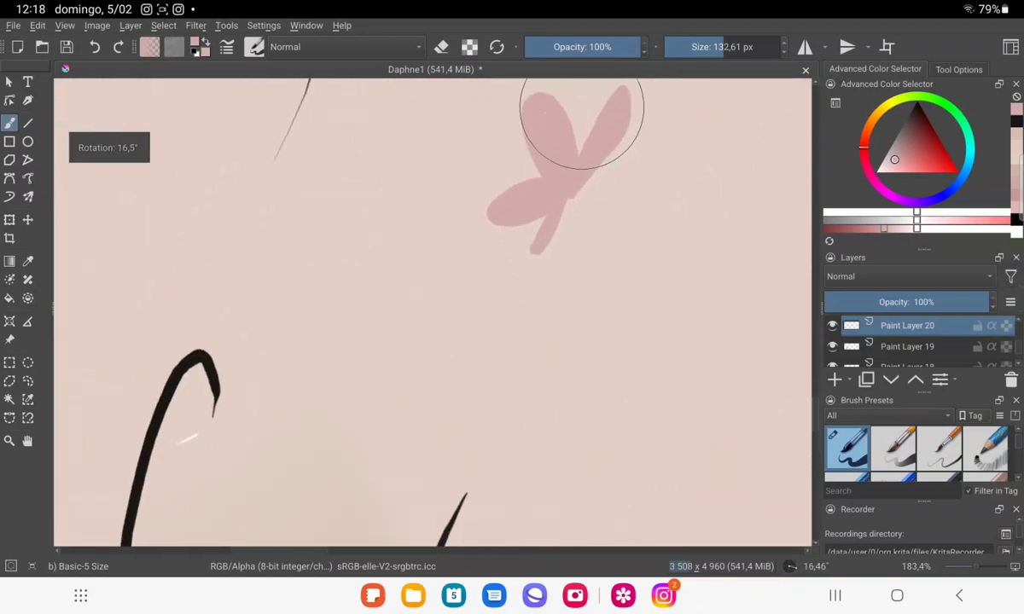
pyautogui.moveTo(431, 272)
pyautogui.mouseDown()
pyautogui.moveTo(451, 289)
pyautogui.moveTo(439, 313)
pyautogui.moveTo(466, 294)
pyautogui.moveTo(438, 333)
pyautogui.moveTo(480, 335)
pyautogui.mouseUp()
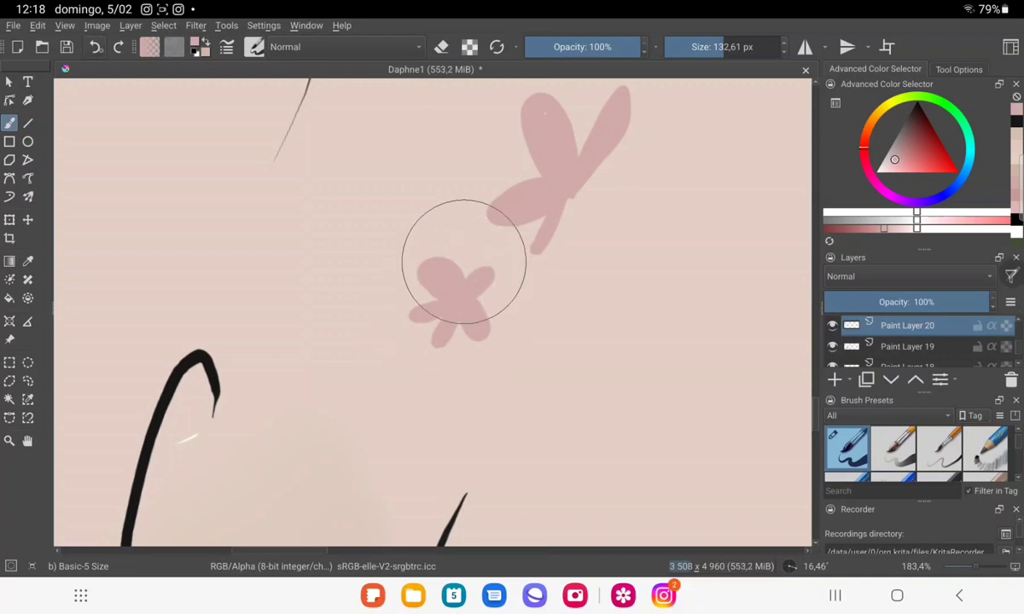
pyautogui.moveTo(437, 290); pyautogui.dragTo(447, 316)
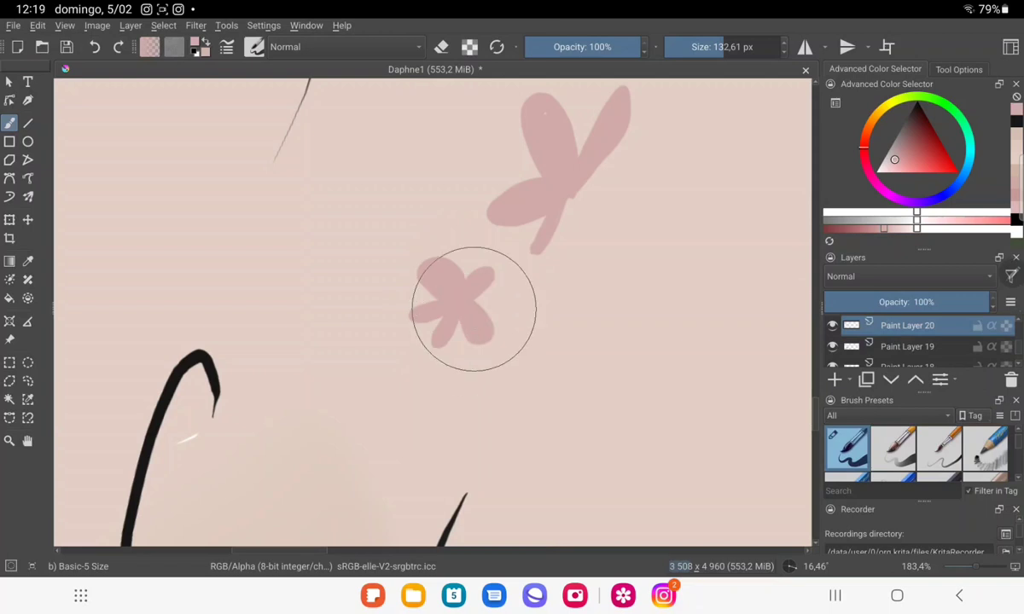
# Add a small pink flower near the shoulder seam on the blouse back.
pyautogui.scroll(-1, 473, 308)
pyautogui.scroll(-3, 468, 293)
pyautogui.scroll(-1, 474, 333)
pyautogui.scroll(-1, 478, 347)
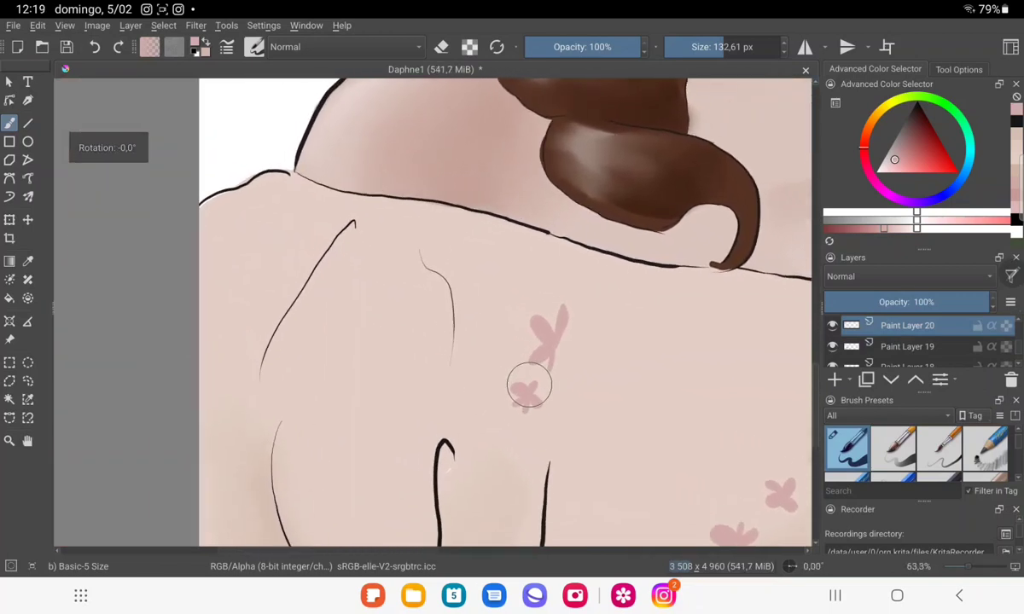
pyautogui.scroll(1, 529, 387)
pyautogui.scroll(3, 495, 341)
pyautogui.scroll(1, 462, 304)
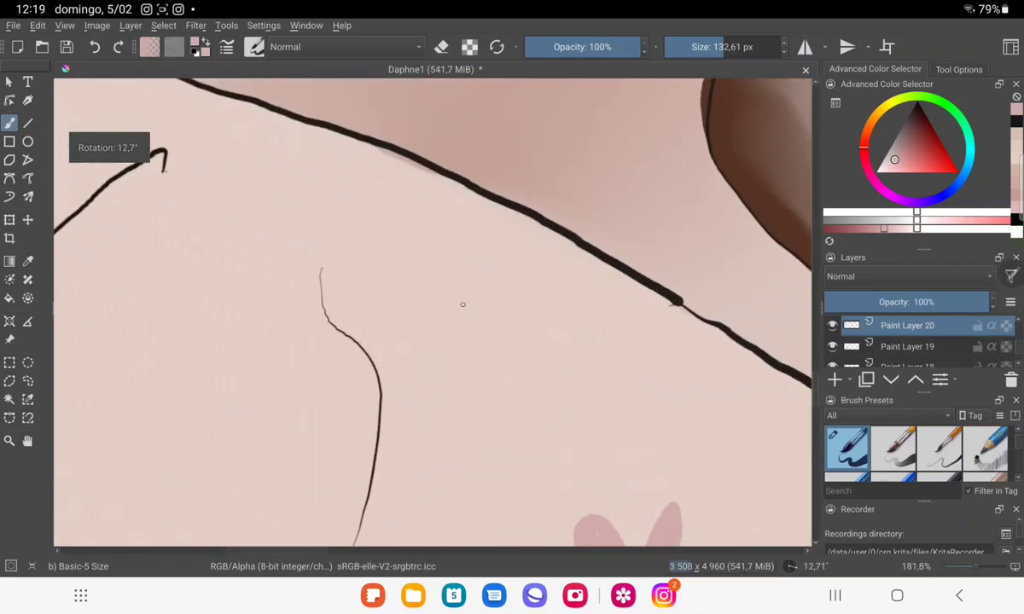
pyautogui.moveTo(452, 303)
pyautogui.mouseDown()
pyautogui.moveTo(444, 271)
pyautogui.moveTo(416, 322)
pyautogui.moveTo(454, 334)
pyautogui.moveTo(460, 354)
pyautogui.moveTo(492, 265)
pyautogui.moveTo(483, 280)
pyautogui.mouseUp()
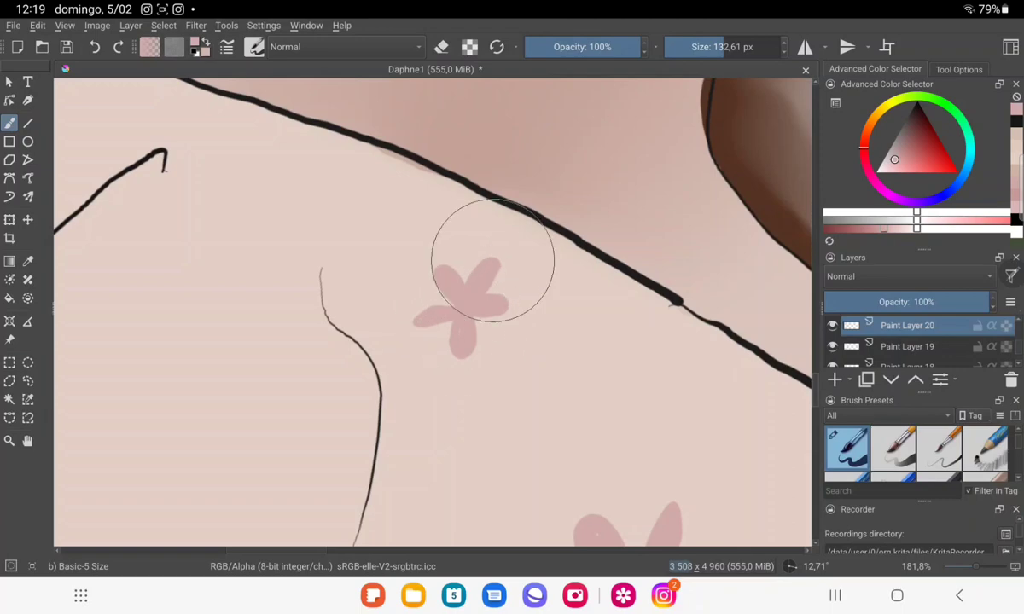
pyautogui.scroll(-3, 427, 319)
pyautogui.scroll(-3, 427, 319)
pyautogui.scroll(-2, 505, 250)
pyautogui.scroll(-2, 505, 250)
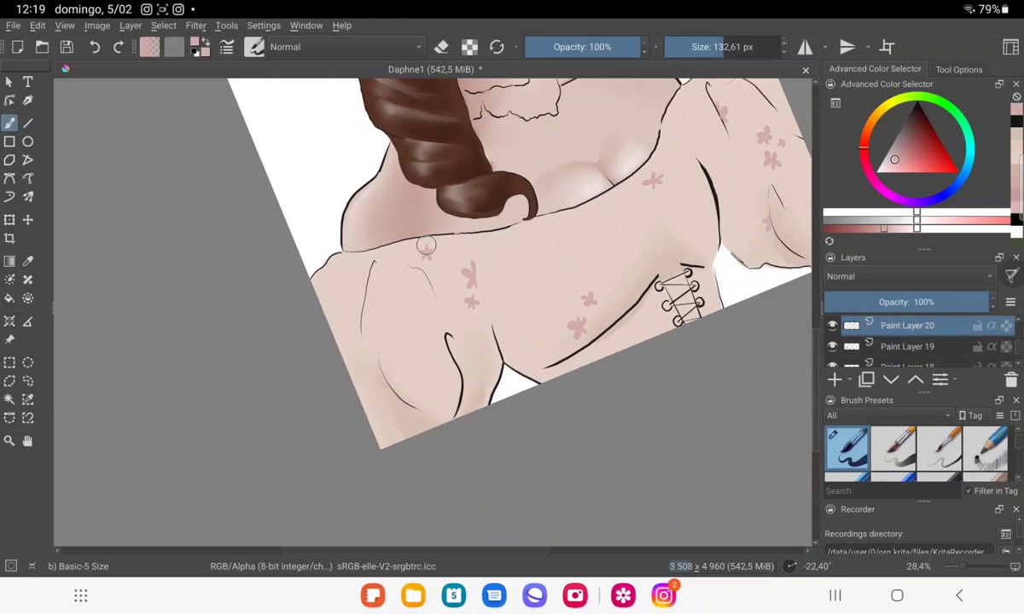
# Paint pink flowers over the back fold line and near the left sleeve edge.
pyautogui.scroll(3, 426, 245)
pyautogui.scroll(2, 425, 246)
pyautogui.scroll(2, 426, 245)
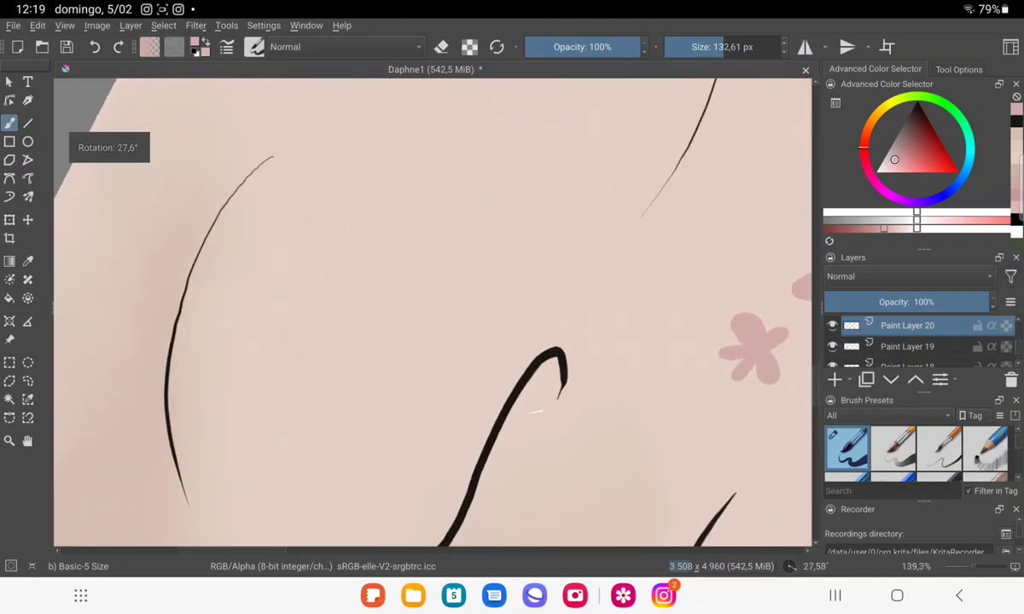
pyautogui.moveTo(457, 311)
pyautogui.mouseDown()
pyautogui.moveTo(502, 322)
pyautogui.moveTo(522, 350)
pyautogui.moveTo(505, 355)
pyautogui.moveTo(504, 385)
pyautogui.moveTo(521, 377)
pyautogui.moveTo(563, 311)
pyautogui.moveTo(551, 314)
pyautogui.mouseUp()
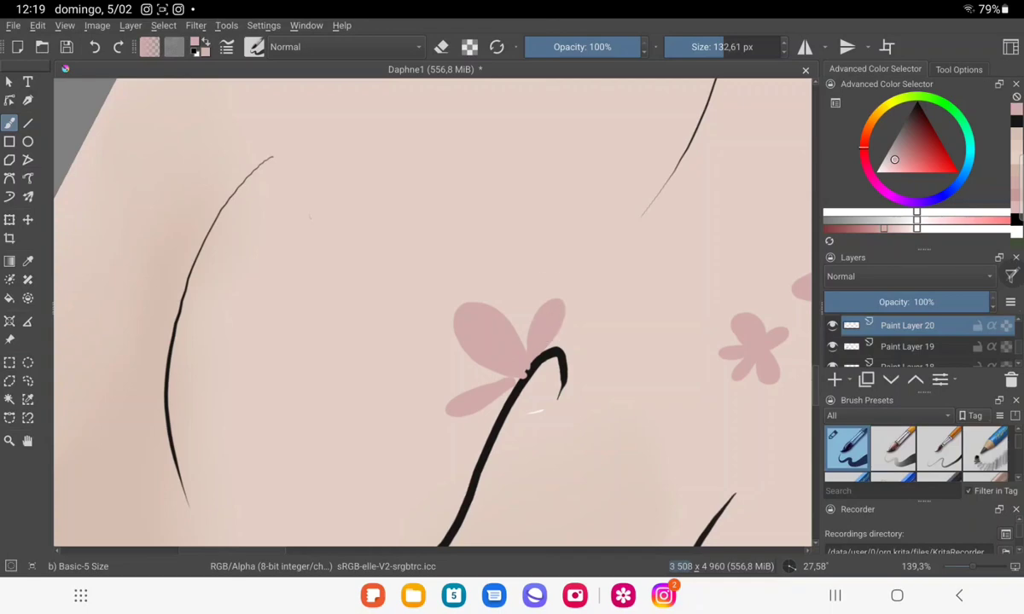
pyautogui.scroll(-8, 516, 341)
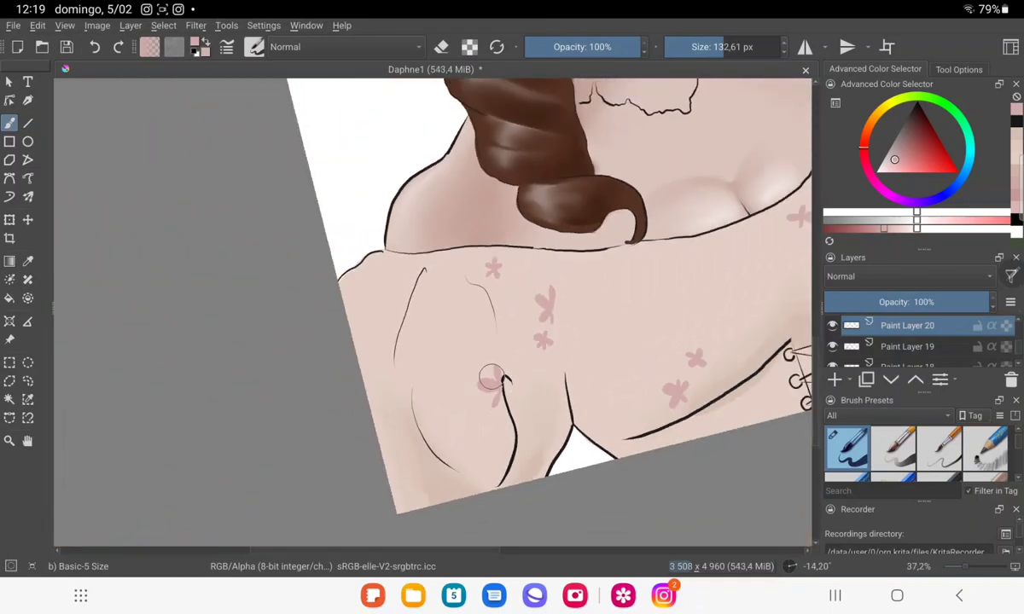
pyautogui.scroll(3, 491, 377)
pyautogui.scroll(4, 491, 378)
pyautogui.scroll(2, 492, 378)
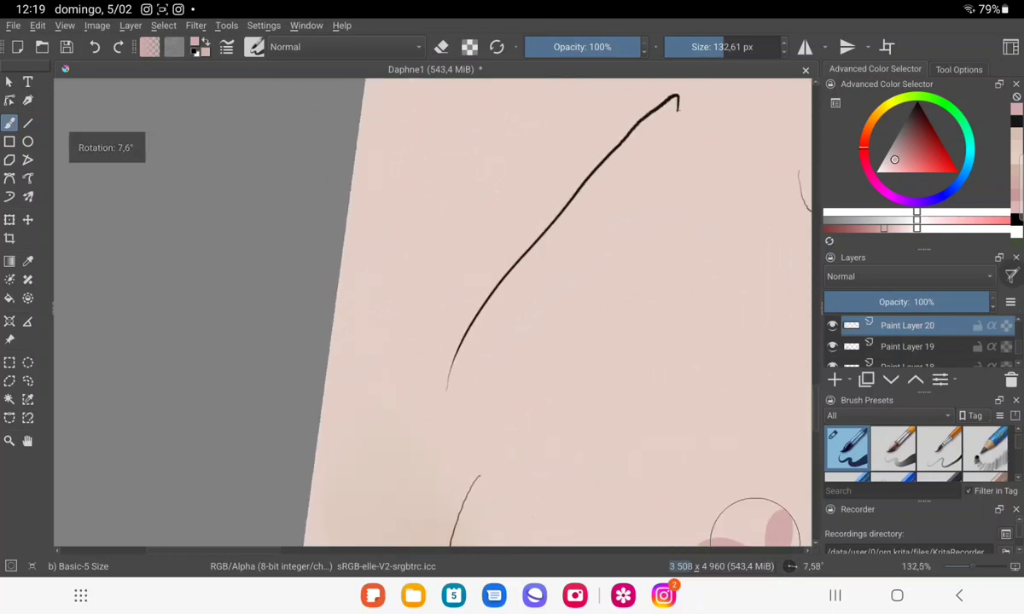
pyautogui.moveTo(405, 171)
pyautogui.mouseDown()
pyautogui.moveTo(386, 220)
pyautogui.moveTo(413, 270)
pyautogui.mouseUp()
pyautogui.moveTo(381, 227)
pyautogui.mouseDown()
pyautogui.moveTo(408, 259)
pyautogui.moveTo(339, 189)
pyautogui.mouseUp()
pyautogui.moveTo(384, 218)
pyautogui.mouseDown()
pyautogui.moveTo(344, 226)
pyautogui.moveTo(339, 284)
pyautogui.mouseUp()
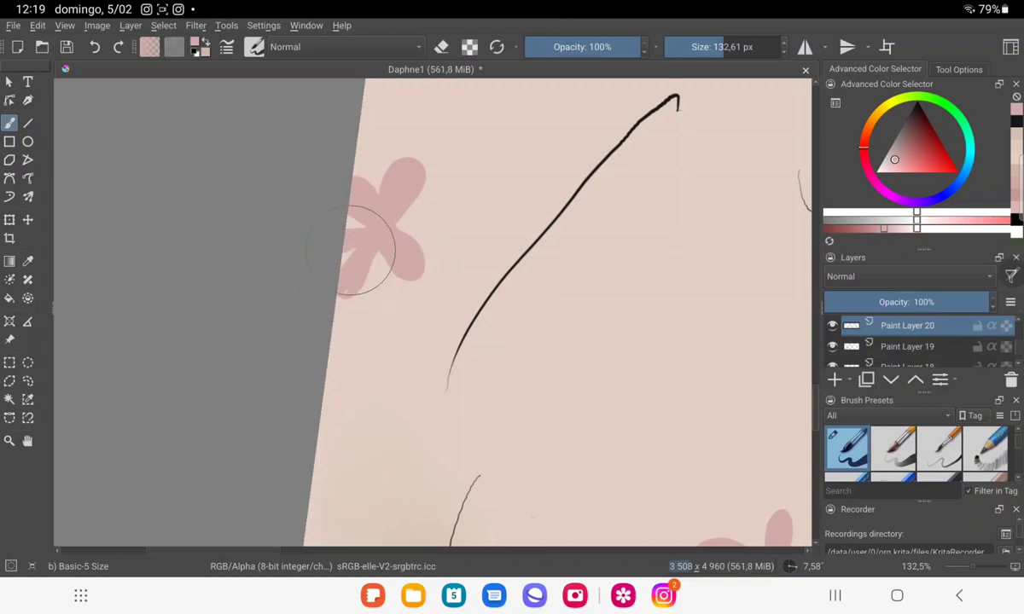
# Paint a small pink flower near the shoulder, undoing a stray diagonal stroke.
pyautogui.scroll(-8, 360, 261)
pyautogui.moveTo(299, 387); pyautogui.dragTo(217, 482)
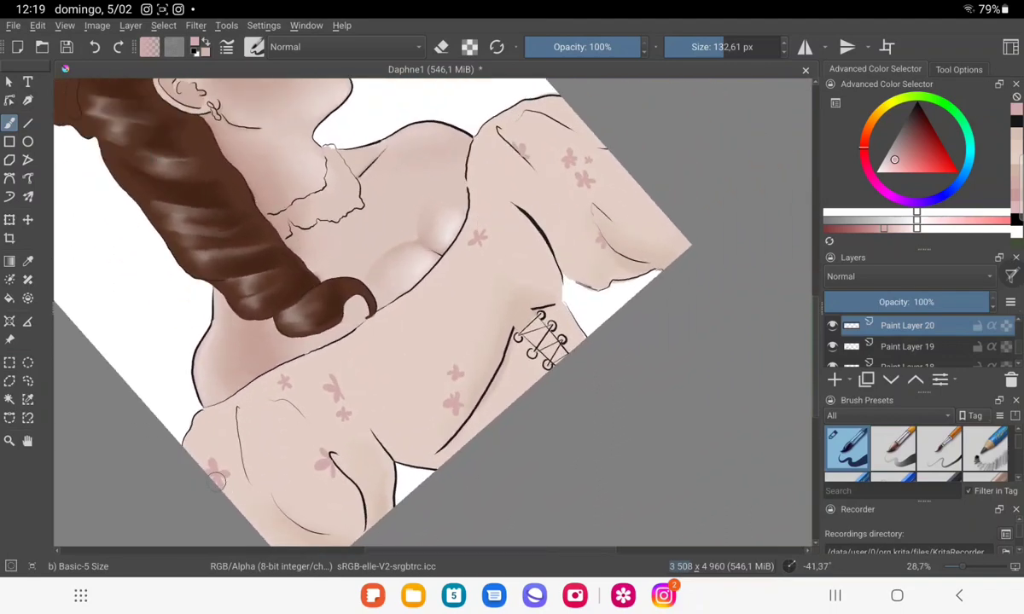
pyautogui.scroll(5, 427, 307)
pyautogui.moveTo(307, 351); pyautogui.dragTo(404, 174)
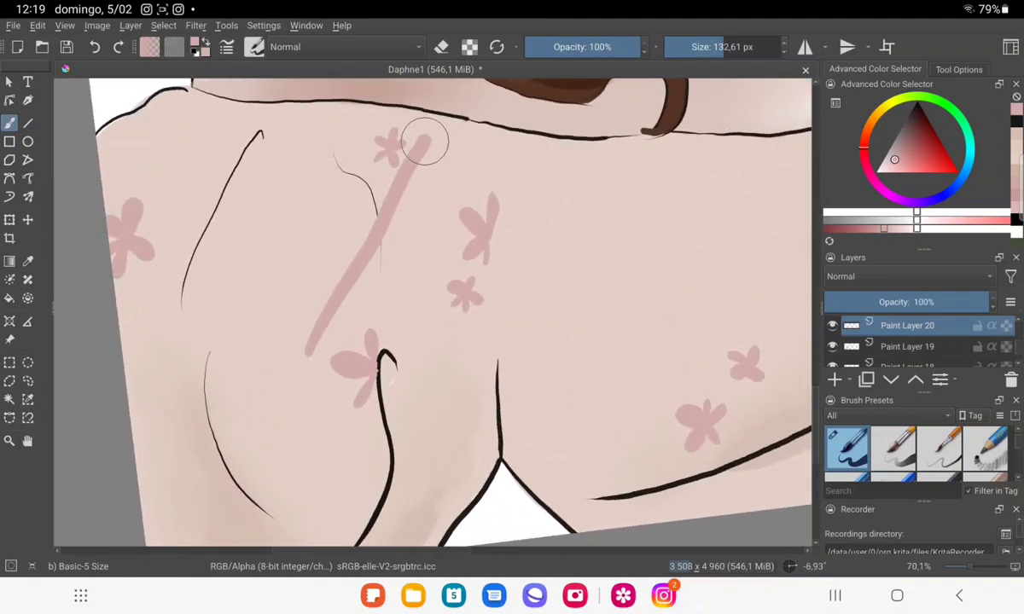
pyautogui.hotkey('ctrl', 'z')
pyautogui.scroll(4, 427, 307)
pyautogui.scroll(1, 426, 307)
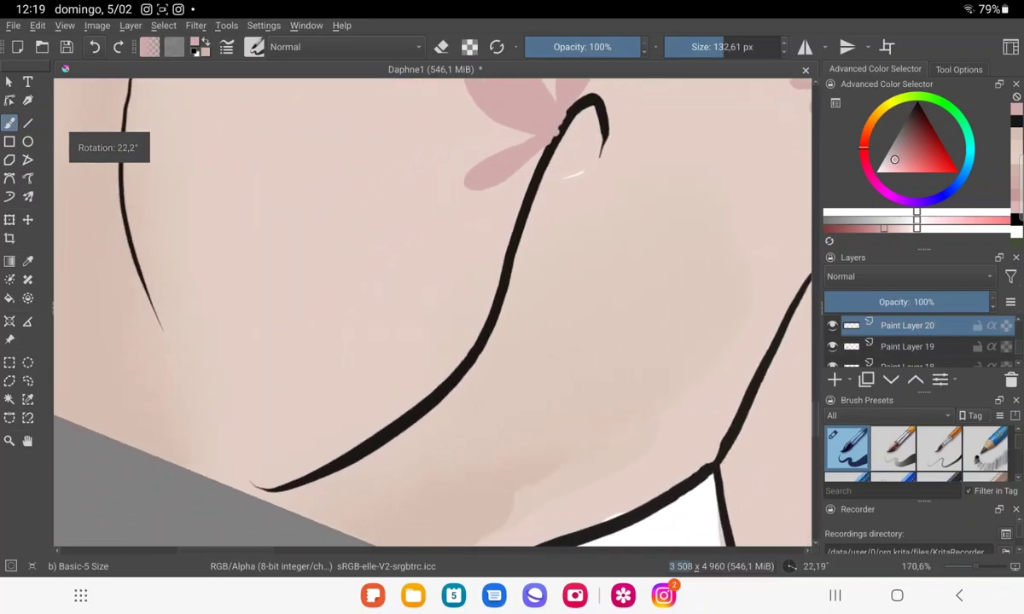
pyautogui.moveTo(350, 174)
pyautogui.mouseDown()
pyautogui.moveTo(368, 186)
pyautogui.moveTo(388, 156)
pyautogui.moveTo(344, 199)
pyautogui.moveTo(374, 218)
pyautogui.mouseUp()
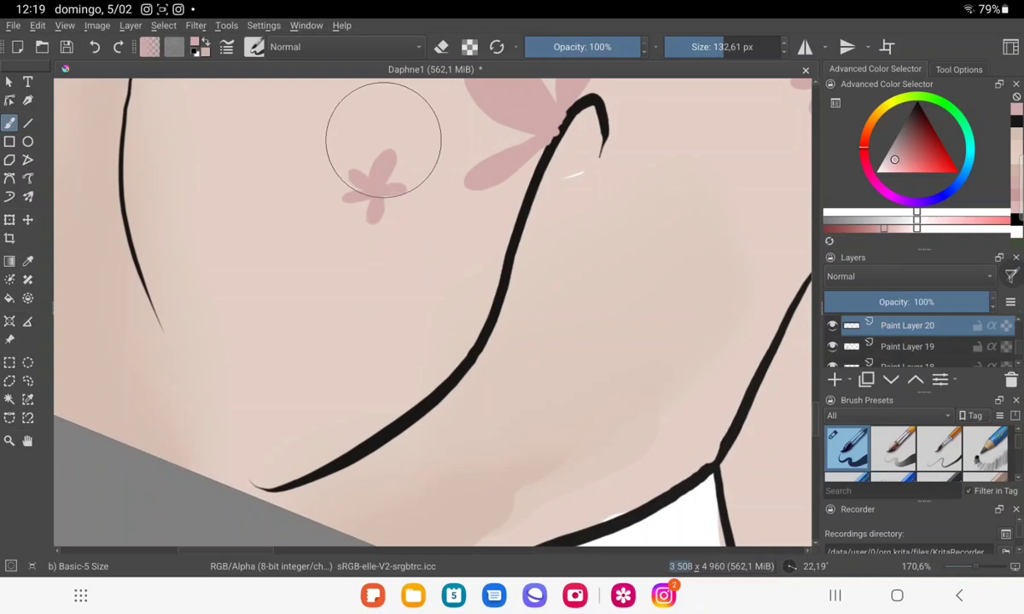
# Add petals to the flower near the sleeve edge, then zoom out over the figure.
pyautogui.scroll(-3, 366, 142)
pyautogui.moveTo(345, 413)
pyautogui.mouseDown()
pyautogui.moveTo(279, 457)
pyautogui.moveTo(425, 361)
pyautogui.moveTo(473, 358)
pyautogui.moveTo(582, 435)
pyautogui.mouseUp()
pyautogui.scroll(3, 583, 434)
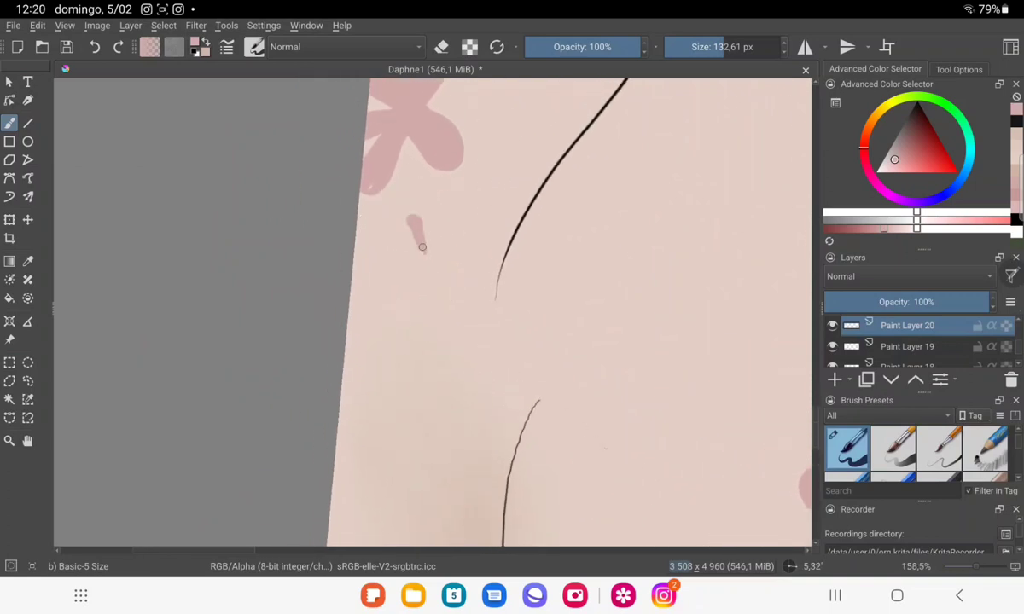
pyautogui.moveTo(421, 250)
pyautogui.mouseDown()
pyautogui.moveTo(448, 223)
pyautogui.moveTo(427, 265)
pyautogui.mouseUp()
pyautogui.scroll(-5, 404, 260)
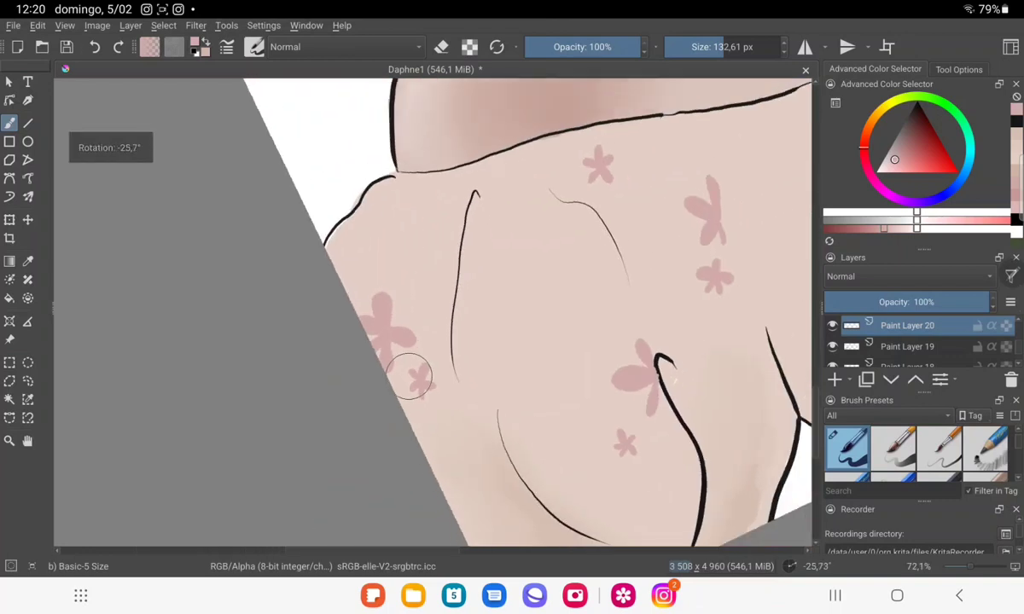
pyautogui.moveTo(307, 374)
pyautogui.mouseDown()
pyautogui.moveTo(232, 501)
pyautogui.moveTo(266, 402)
pyautogui.moveTo(322, 365)
pyautogui.moveTo(258, 352)
pyautogui.mouseUp()
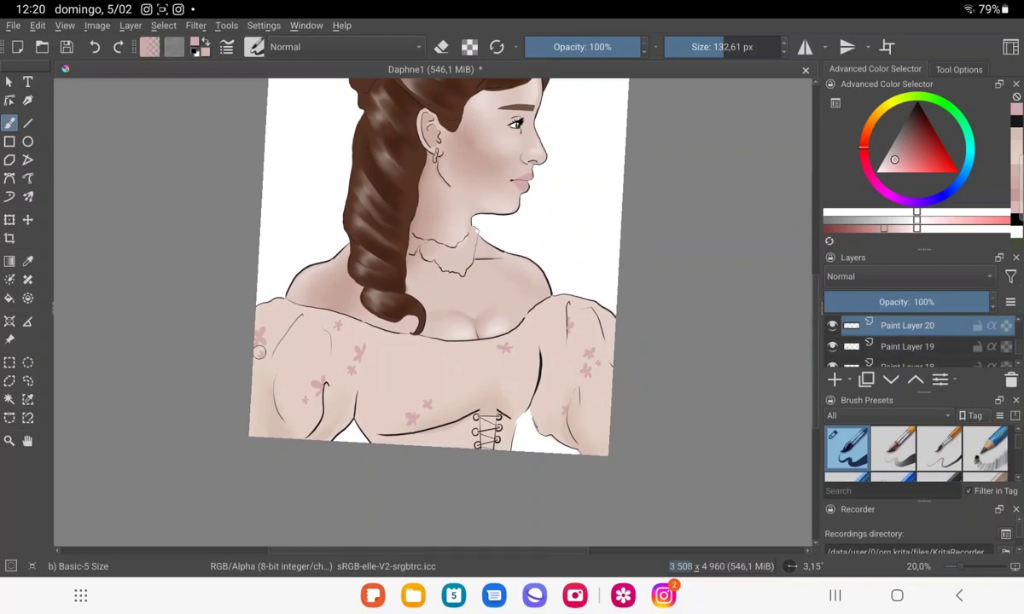
# Add a new paint layer and choose a yellow-green painting colour.
pyautogui.press('Insert')
pyautogui.click(947, 104)
pyautogui.moveTo(894, 102); pyautogui.dragTo(912, 125)
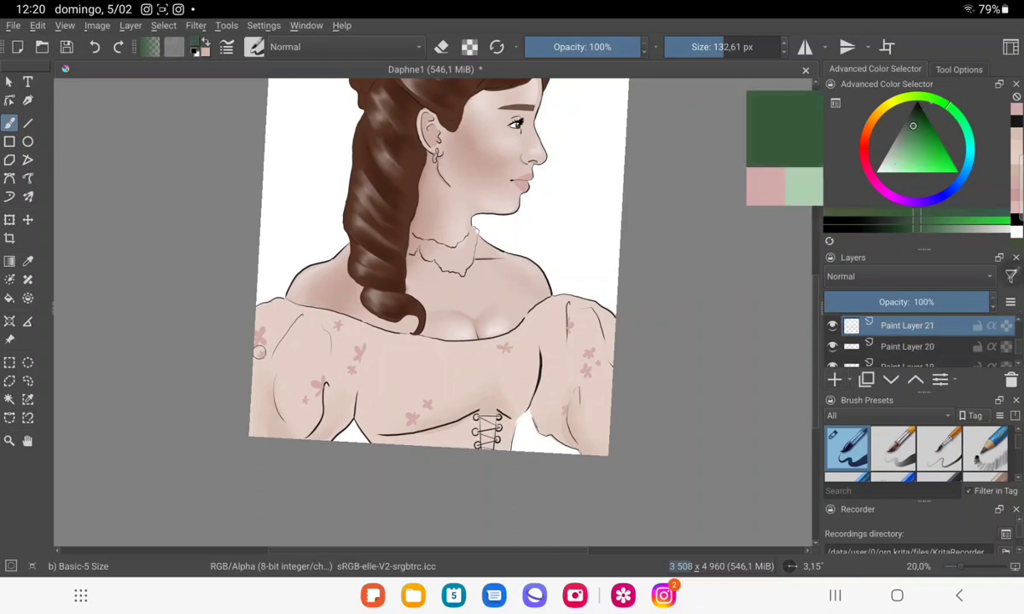
pyautogui.click(901, 92)
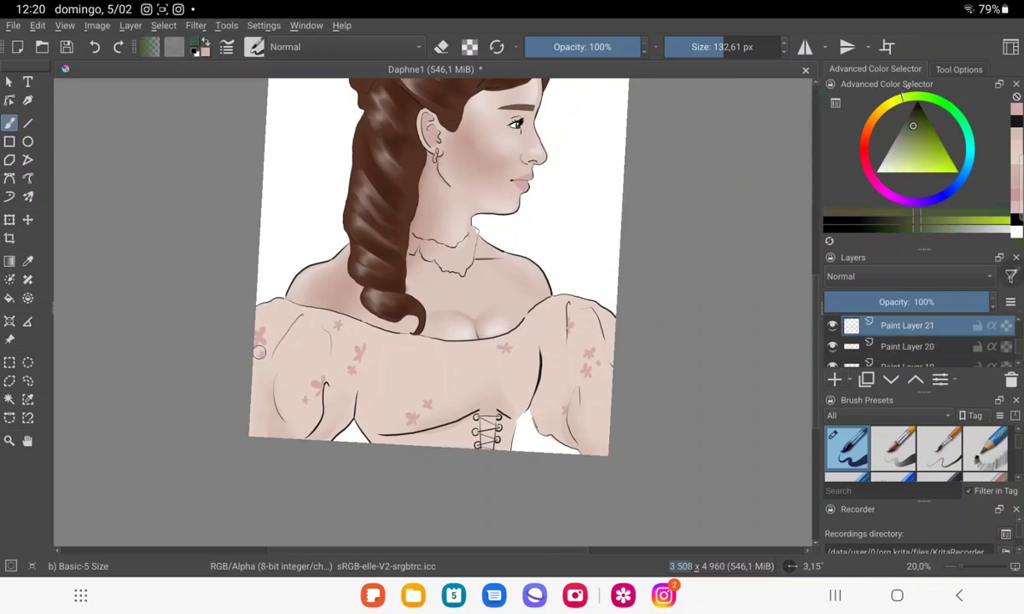
pyautogui.click(912, 126)
# Move Paint Layer 21 below Paint Layer 20 in the layer stack.
pyautogui.scroll(2, 324, 375)
pyautogui.scroll(2, 324, 375)
pyautogui.scroll(3, 324, 375)
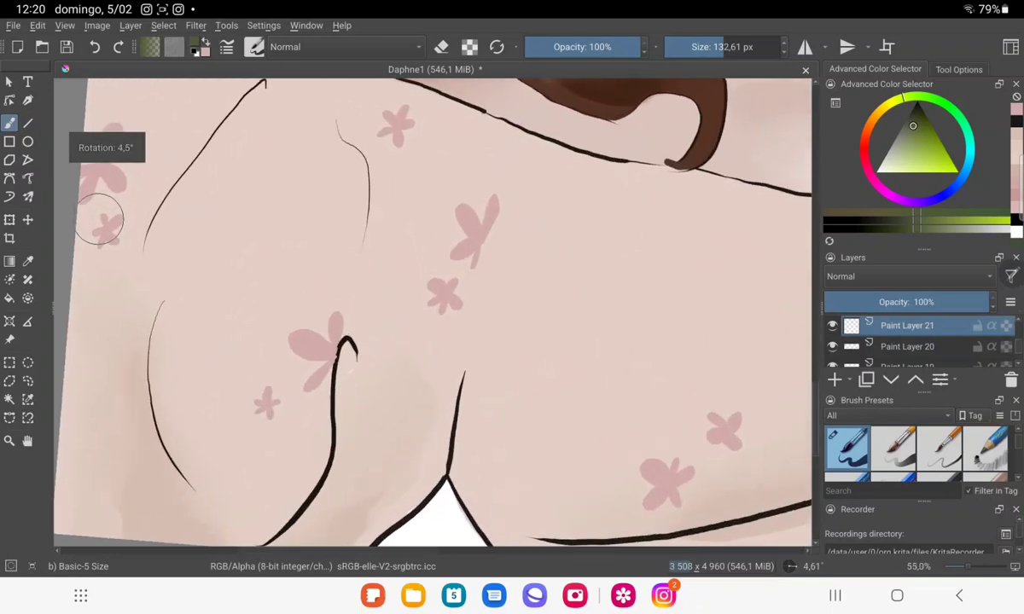
pyautogui.scroll(2, 324, 376)
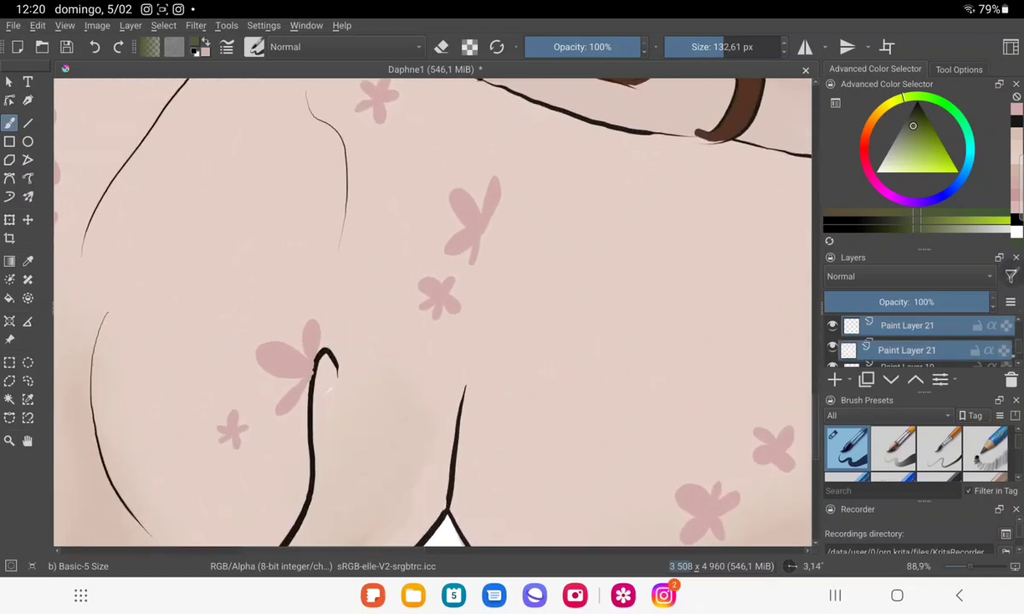
pyautogui.moveTo(907, 325); pyautogui.dragTo(913, 341)
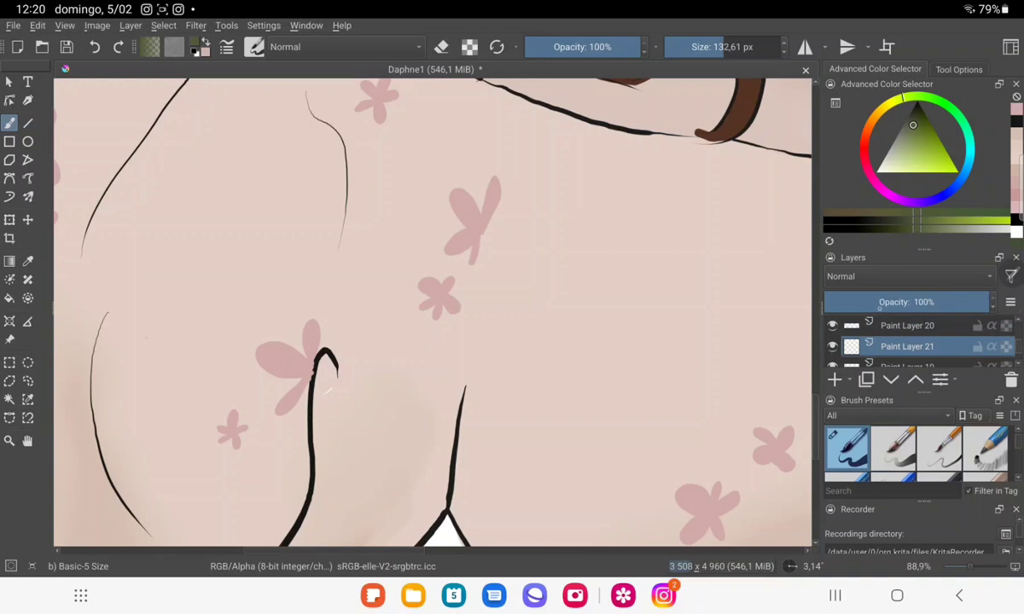
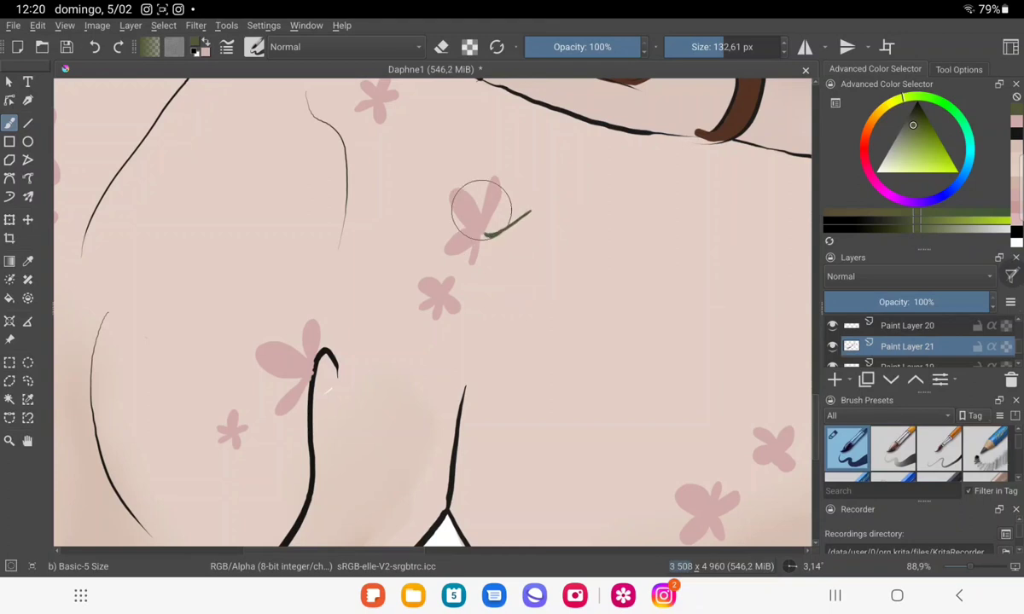
# Zoom in and paint a filled olive-green leaf from the stem tip beside the pink flower.
pyautogui.scroll(3, 481, 210)
pyautogui.scroll(2, 481, 209)
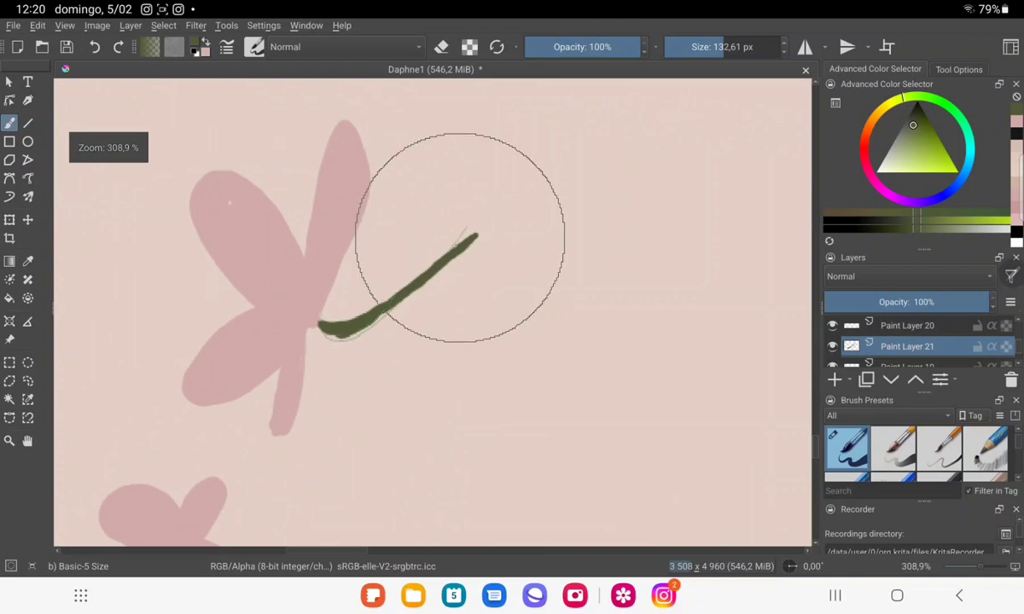
pyautogui.moveTo(473, 232)
pyautogui.mouseDown()
pyautogui.moveTo(457, 215)
pyautogui.moveTo(571, 138)
pyautogui.moveTo(443, 247)
pyautogui.mouseUp()
pyautogui.moveTo(452, 205)
pyautogui.mouseDown()
pyautogui.moveTo(495, 162)
pyautogui.moveTo(435, 211)
pyautogui.mouseUp()
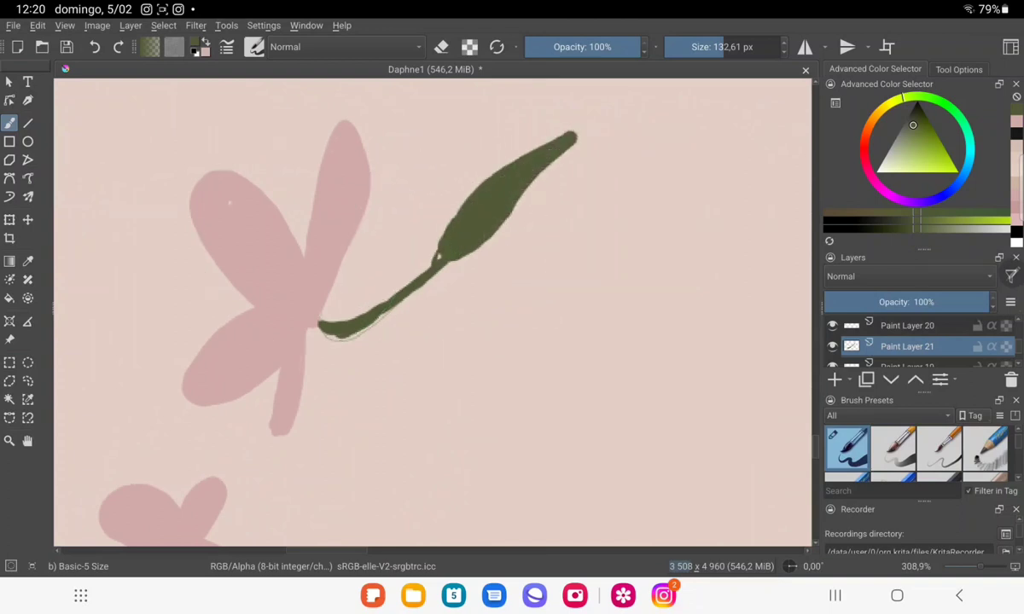
pyautogui.moveTo(437, 254); pyautogui.dragTo(450, 226)
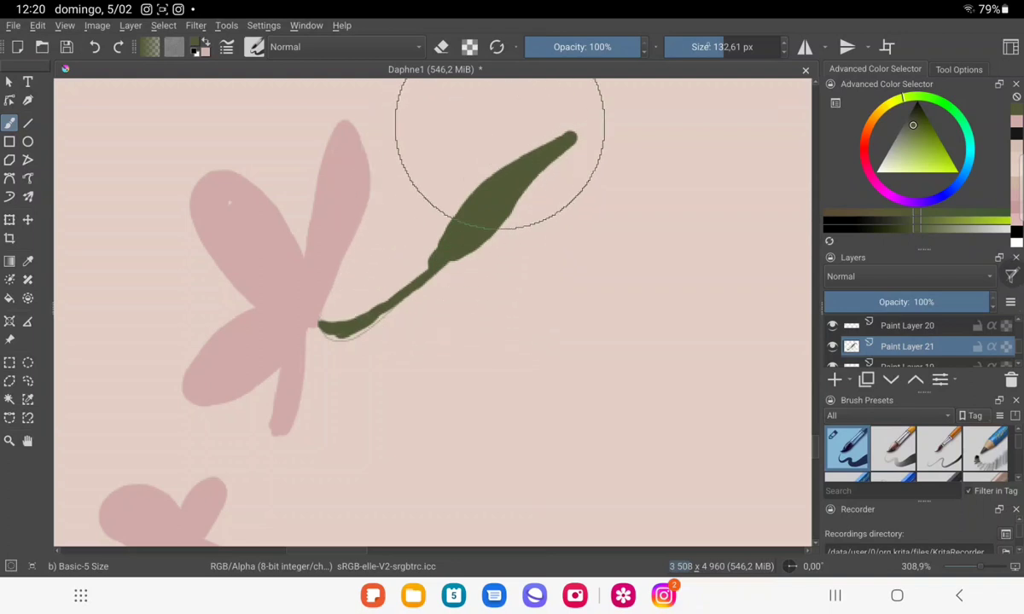
# Add a lower leaf below the stem and a narrow leaf on its upper side.
pyautogui.press('e')
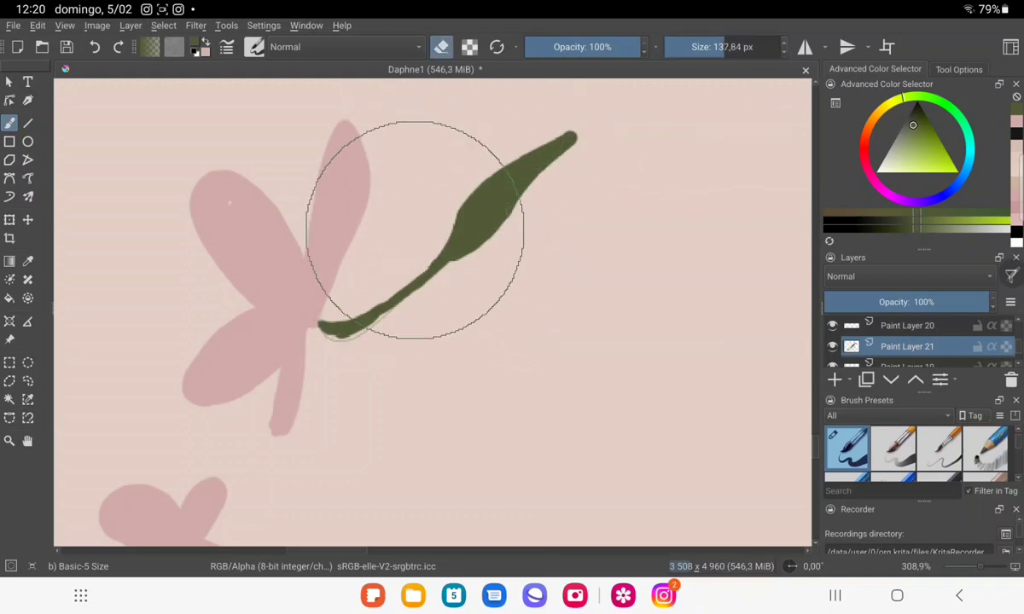
pyautogui.click(441, 46)
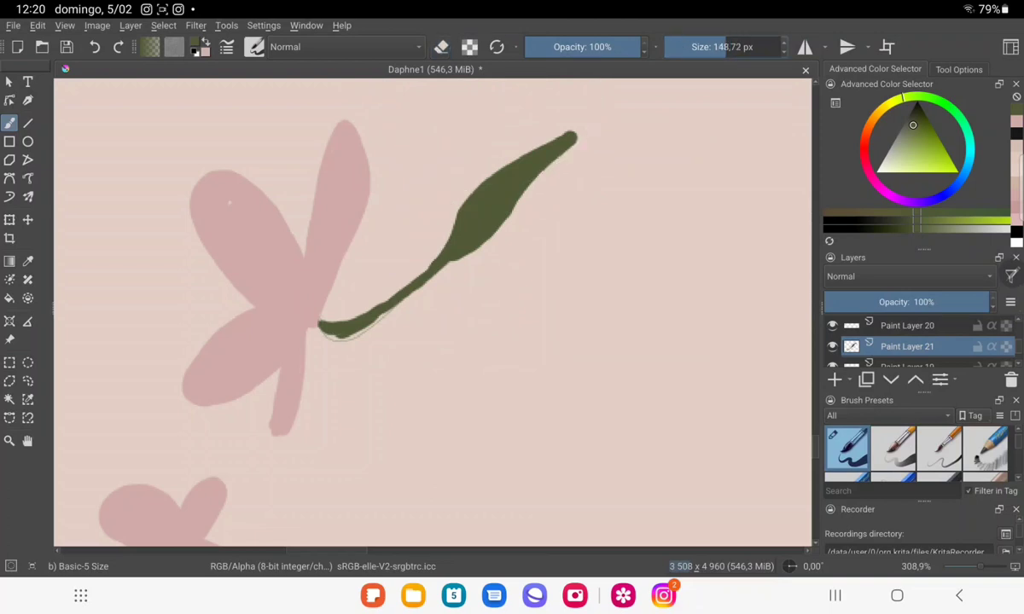
pyautogui.moveTo(539, 306); pyautogui.dragTo(435, 299)
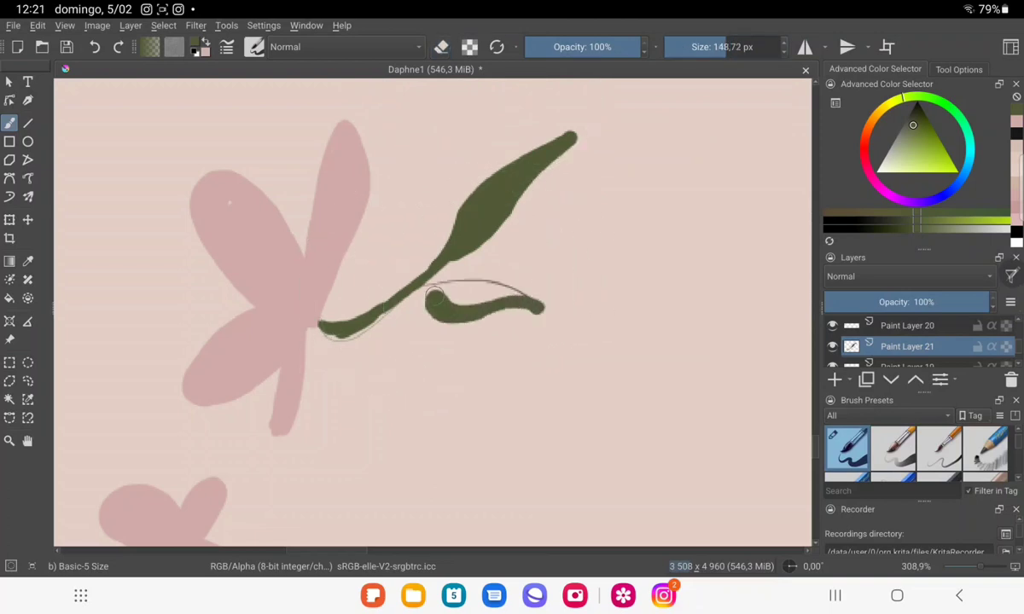
pyautogui.hotkey('ctrl', 'z')
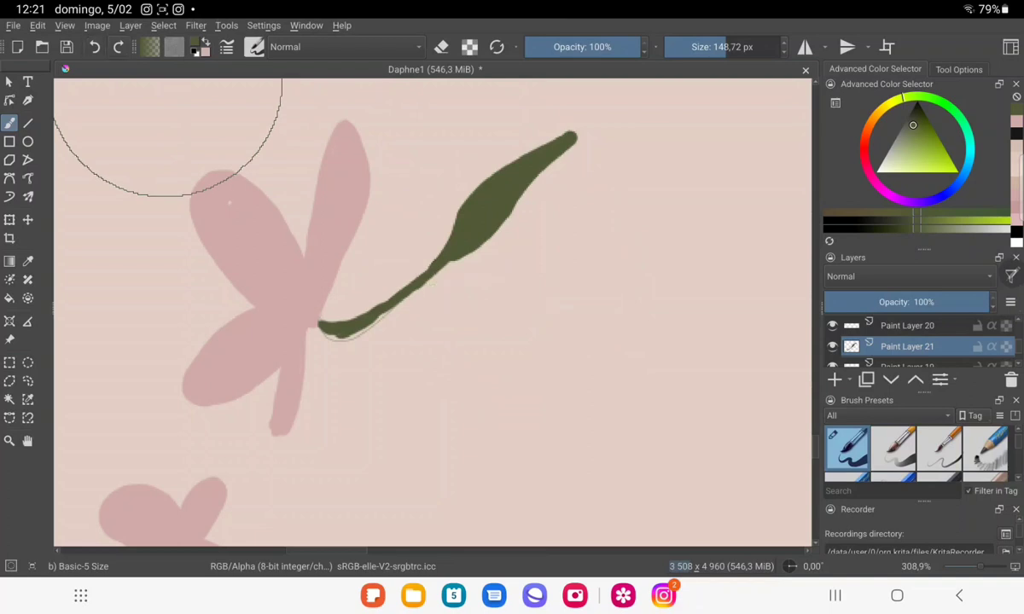
pyautogui.moveTo(419, 281)
pyautogui.mouseDown()
pyautogui.moveTo(546, 307)
pyautogui.moveTo(464, 290)
pyautogui.moveTo(491, 272)
pyautogui.moveTo(512, 294)
pyautogui.moveTo(498, 290)
pyautogui.mouseUp()
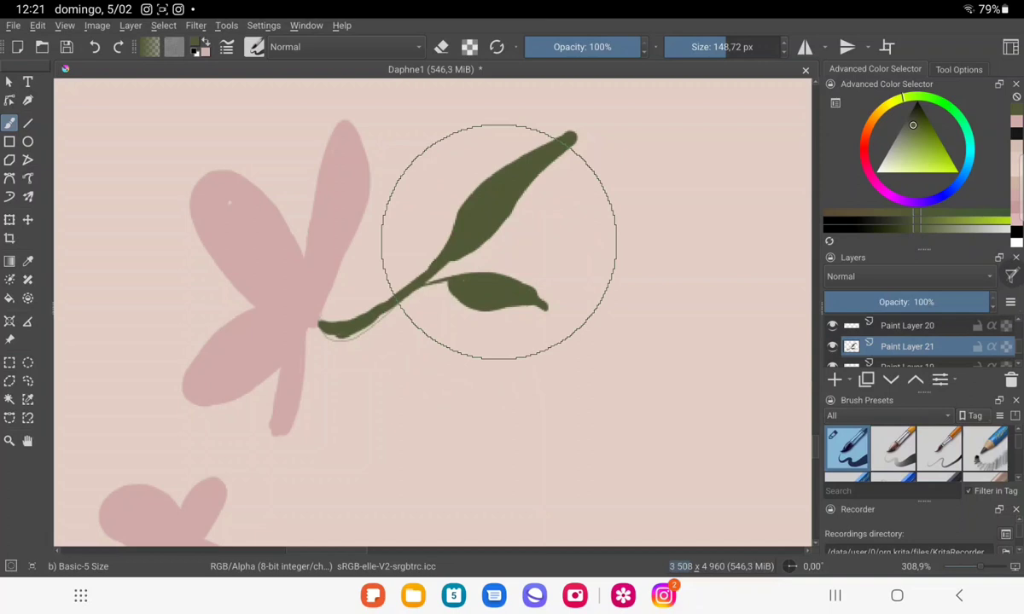
pyautogui.moveTo(382, 293)
pyautogui.mouseDown()
pyautogui.moveTo(411, 219)
pyautogui.moveTo(377, 294)
pyautogui.mouseUp()
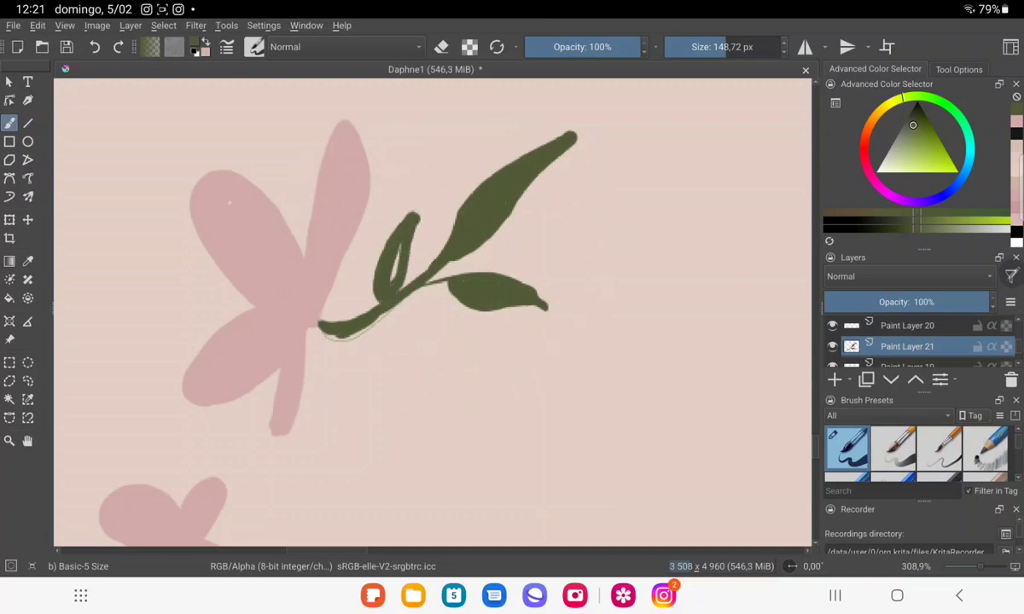
# Erase the faint lower edge of the stem's end with eraser mode.
pyautogui.click(441, 46)
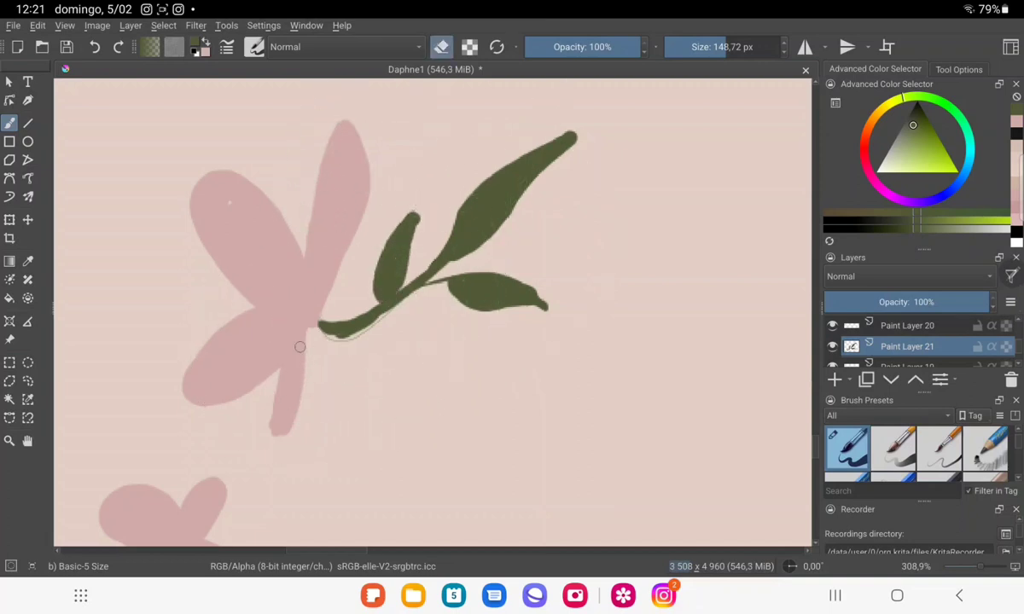
pyautogui.moveTo(350, 343); pyautogui.dragTo(393, 324)
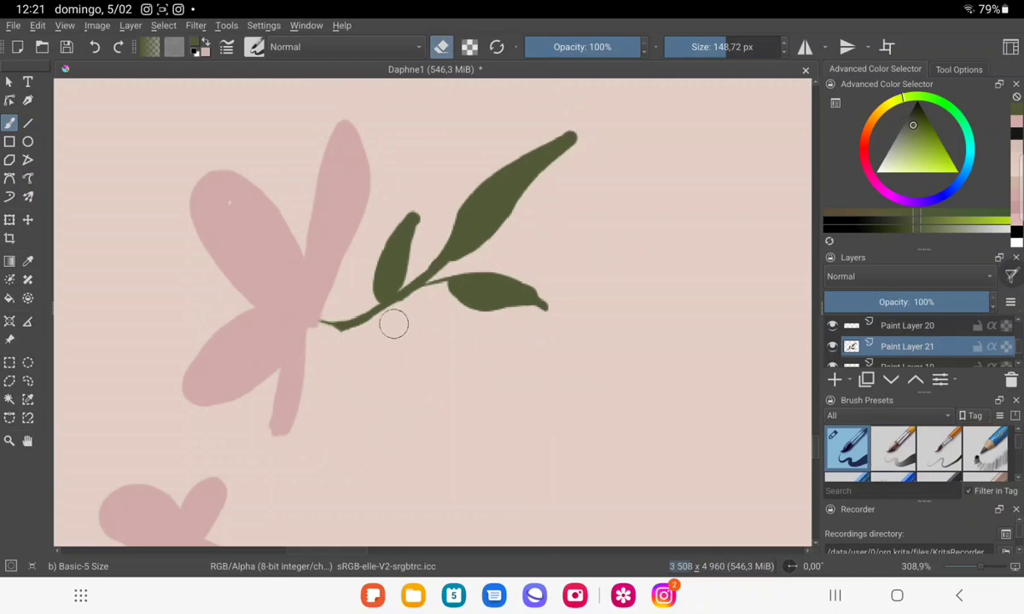
pyautogui.scroll(-3, 314, 344)
# Shrink the brush to about 76 px in paint mode and draw a thin stem below the small flower.
pyautogui.scroll(-2, 427, 359)
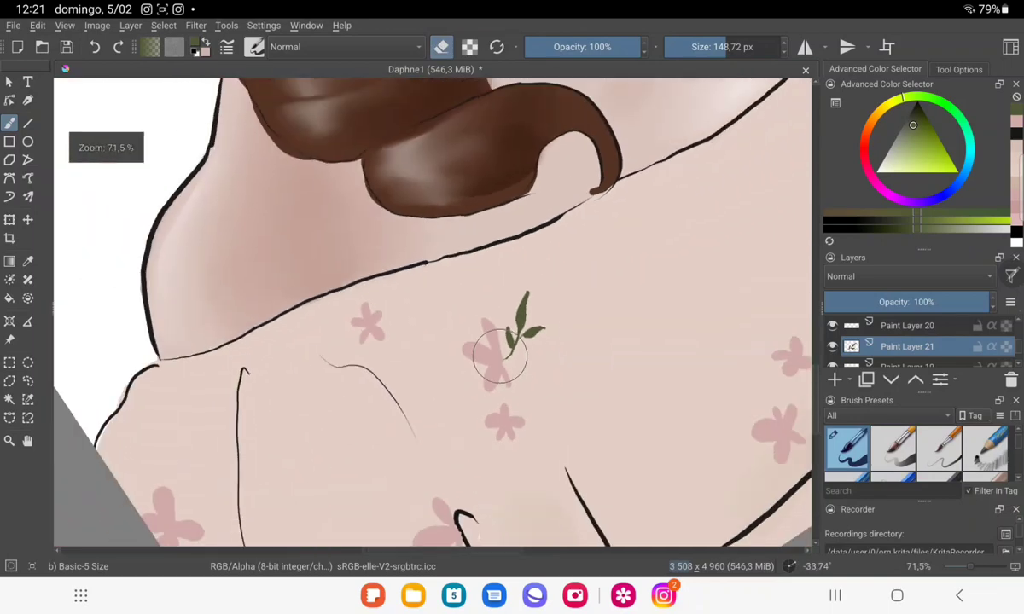
pyautogui.scroll(-2, 535, 364)
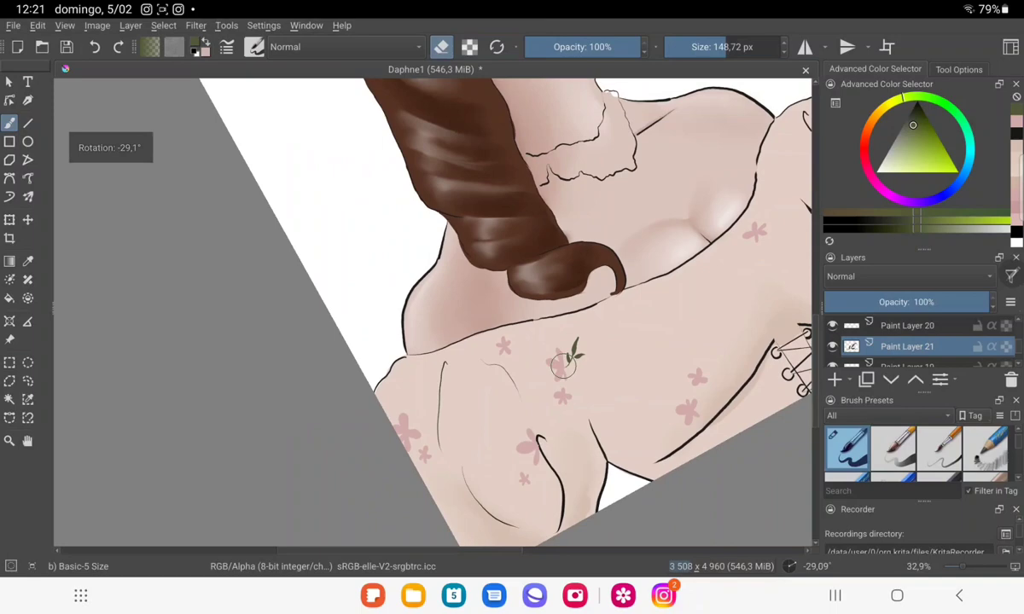
pyautogui.scroll(3, 563, 365)
pyautogui.scroll(3, 480, 331)
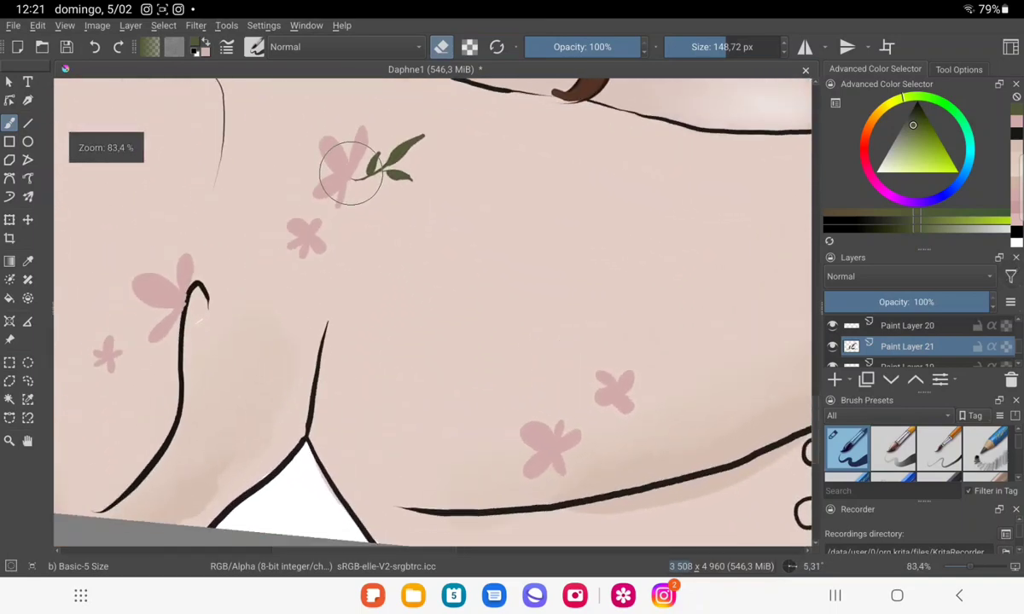
pyautogui.scroll(2, 349, 171)
pyautogui.scroll(2, 434, 160)
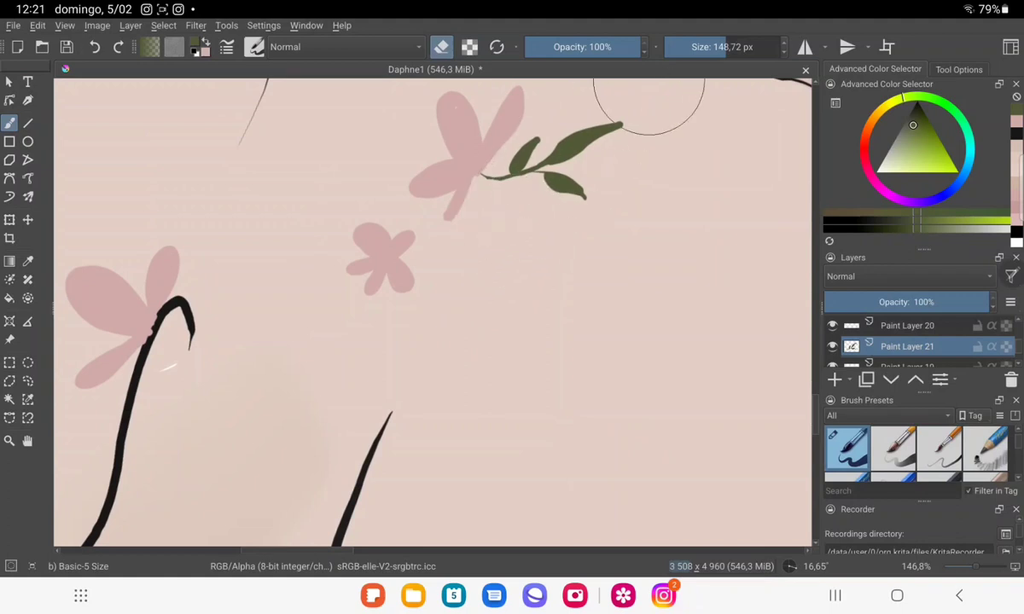
pyautogui.press('[')
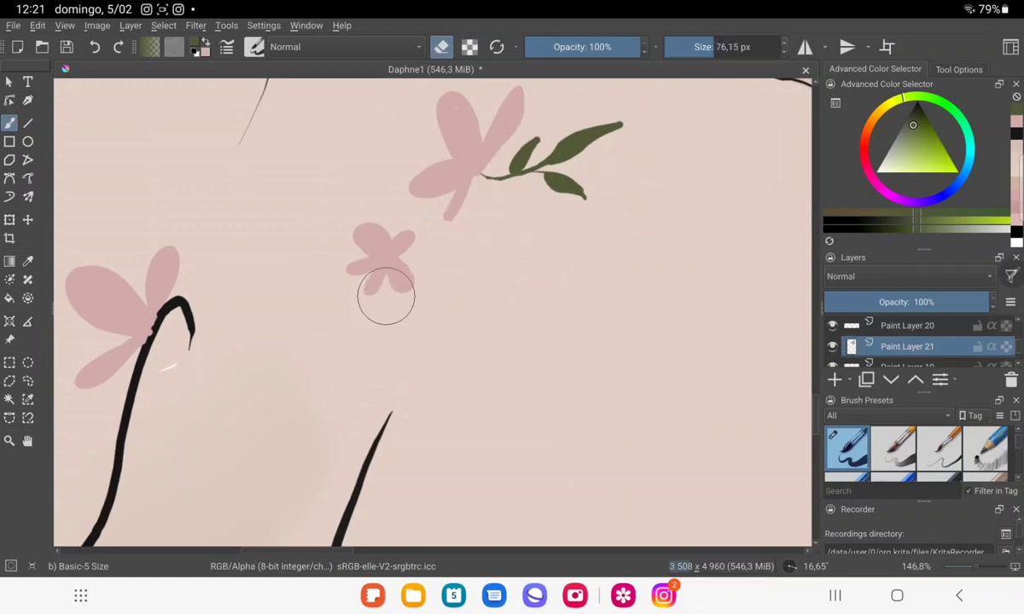
pyautogui.press('e')
pyautogui.moveTo(350, 311); pyautogui.dragTo(307, 384)
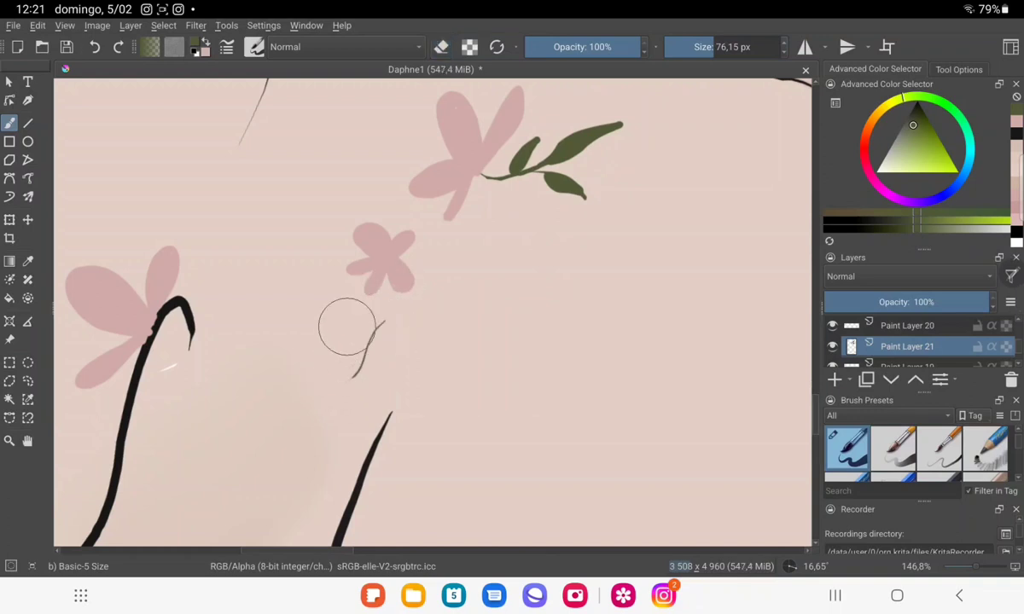
# Paint three solid dark-green leaves along the new stem, including one branching left.
pyautogui.scroll(5, 365, 283)
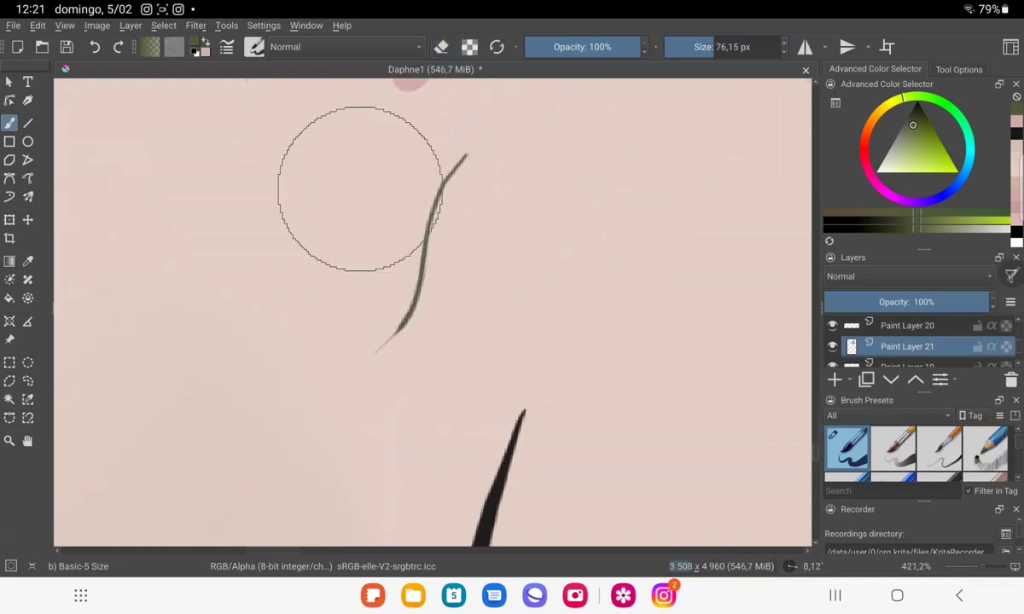
pyautogui.moveTo(375, 350)
pyautogui.mouseDown()
pyautogui.moveTo(363, 376)
pyautogui.moveTo(392, 336)
pyautogui.moveTo(301, 398)
pyautogui.mouseUp()
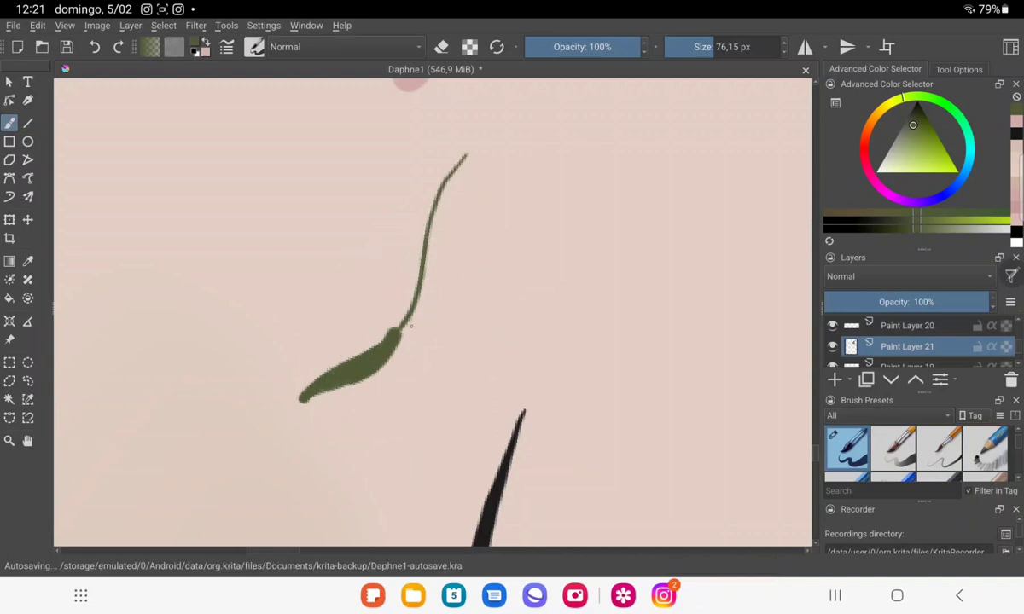
pyautogui.moveTo(408, 321)
pyautogui.mouseDown()
pyautogui.moveTo(424, 413)
pyautogui.moveTo(434, 348)
pyautogui.moveTo(425, 413)
pyautogui.mouseUp()
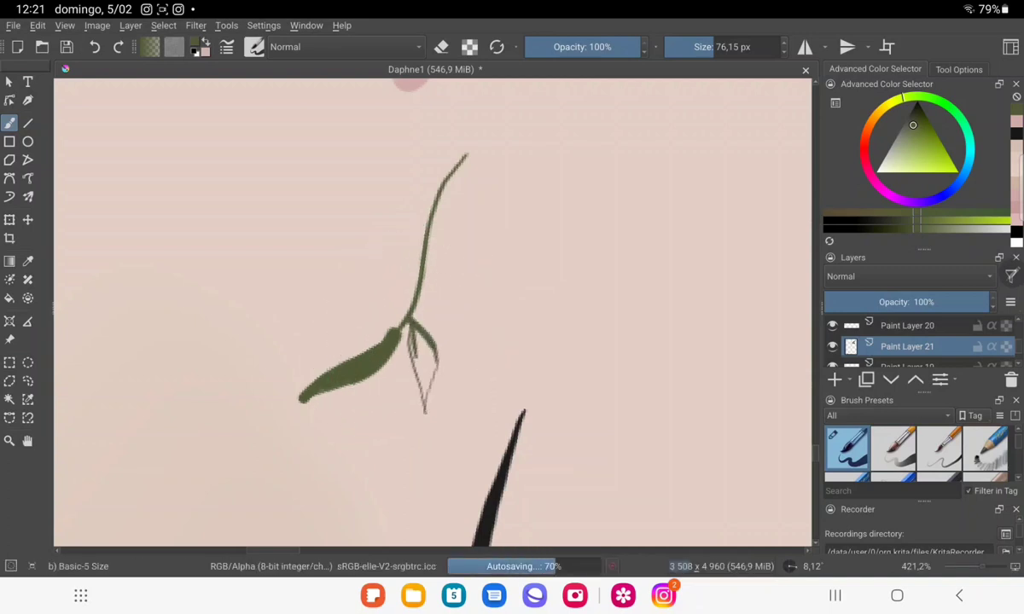
pyautogui.moveTo(409, 329)
pyautogui.mouseDown()
pyautogui.moveTo(421, 408)
pyautogui.moveTo(432, 366)
pyautogui.mouseUp()
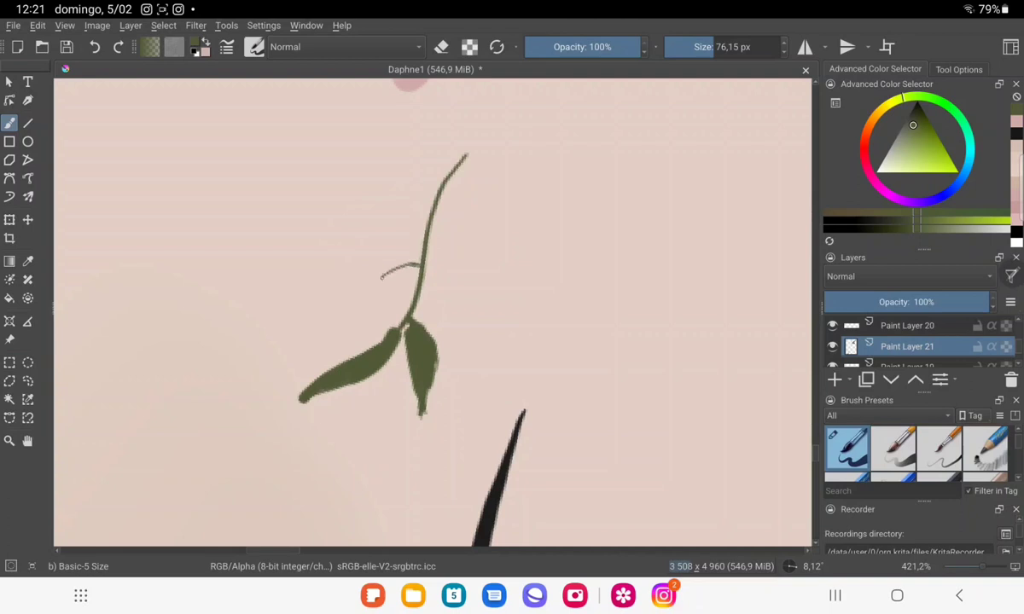
pyautogui.moveTo(375, 274)
pyautogui.mouseDown()
pyautogui.moveTo(259, 329)
pyautogui.moveTo(350, 264)
pyautogui.moveTo(386, 264)
pyautogui.moveTo(354, 263)
pyautogui.moveTo(253, 328)
pyautogui.mouseUp()
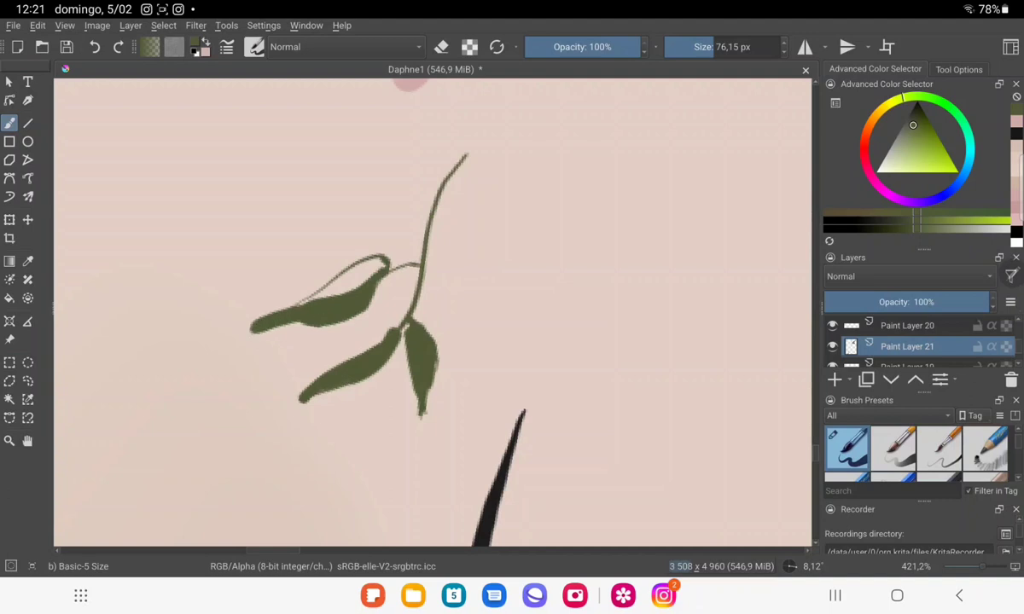
pyautogui.moveTo(275, 286)
pyautogui.mouseDown()
pyautogui.moveTo(363, 237)
pyautogui.moveTo(335, 299)
pyautogui.mouseUp()
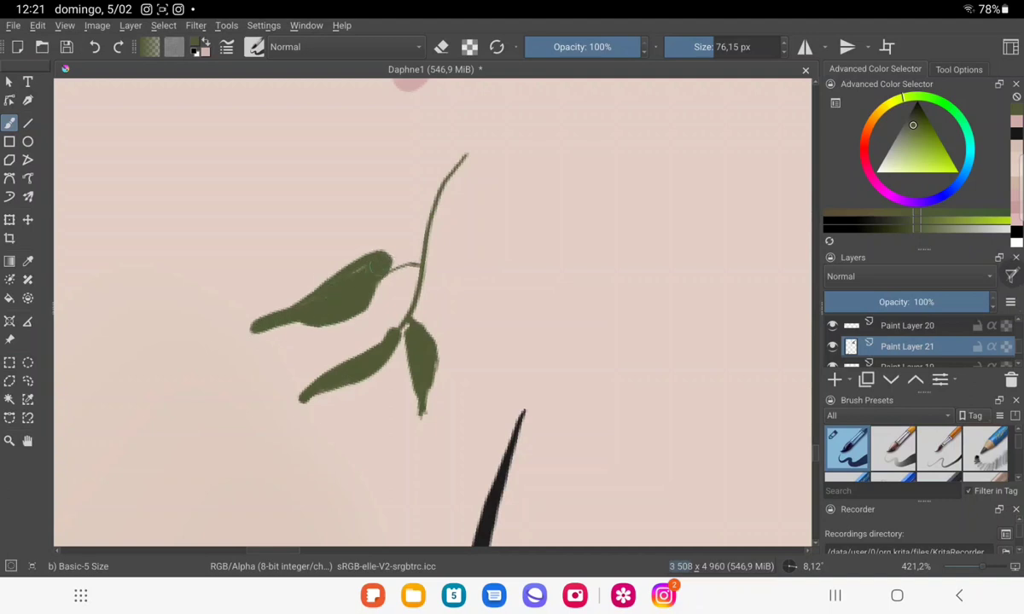
# Zoom out and rotate the canvas to straighten the figure.
pyautogui.press('e')
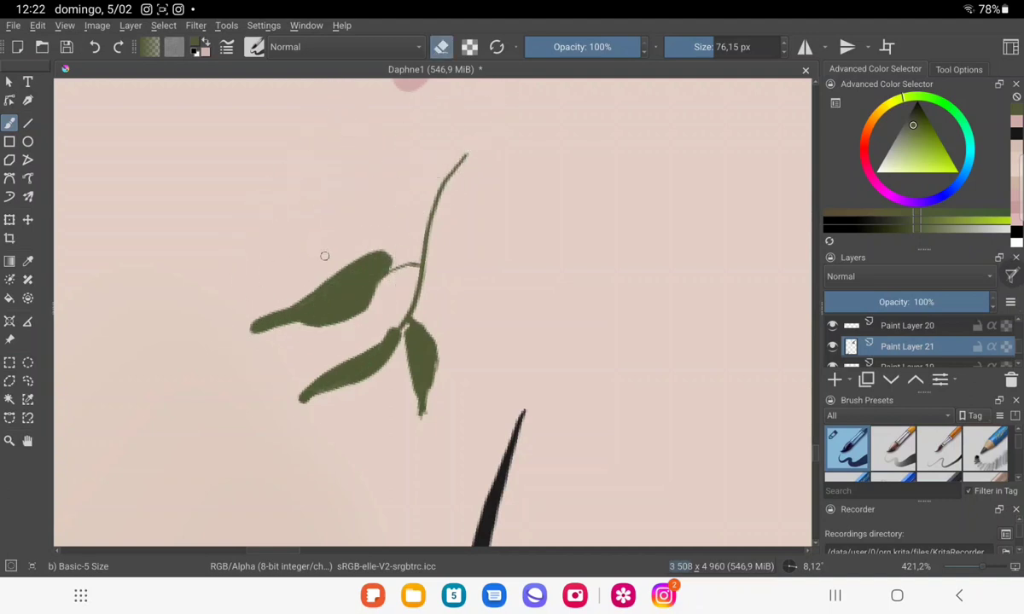
pyautogui.scroll(-5, 443, 394)
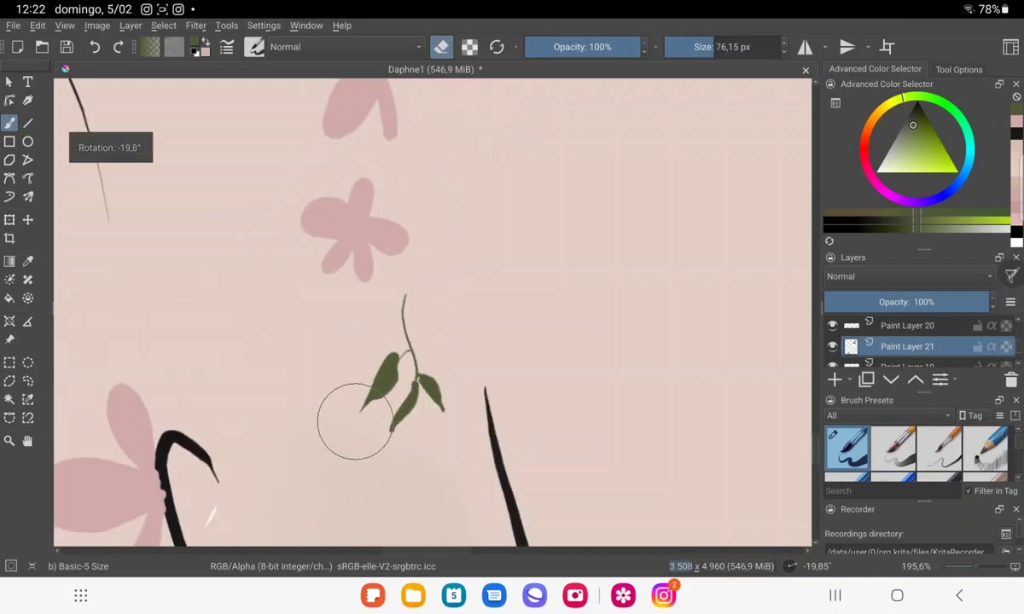
pyautogui.scroll(-2, 443, 395)
pyautogui.scroll(-2, 409, 394)
pyautogui.scroll(-1, 367, 393)
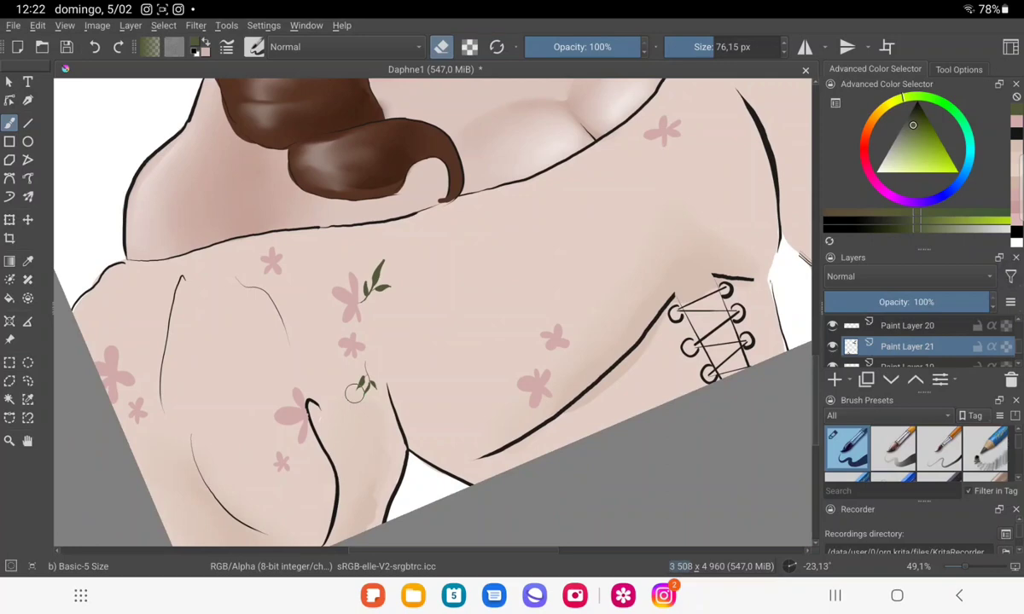
pyautogui.moveTo(434, 426)
pyautogui.mouseDown()
pyautogui.moveTo(470, 336)
pyautogui.moveTo(503, 520)
pyautogui.mouseUp()
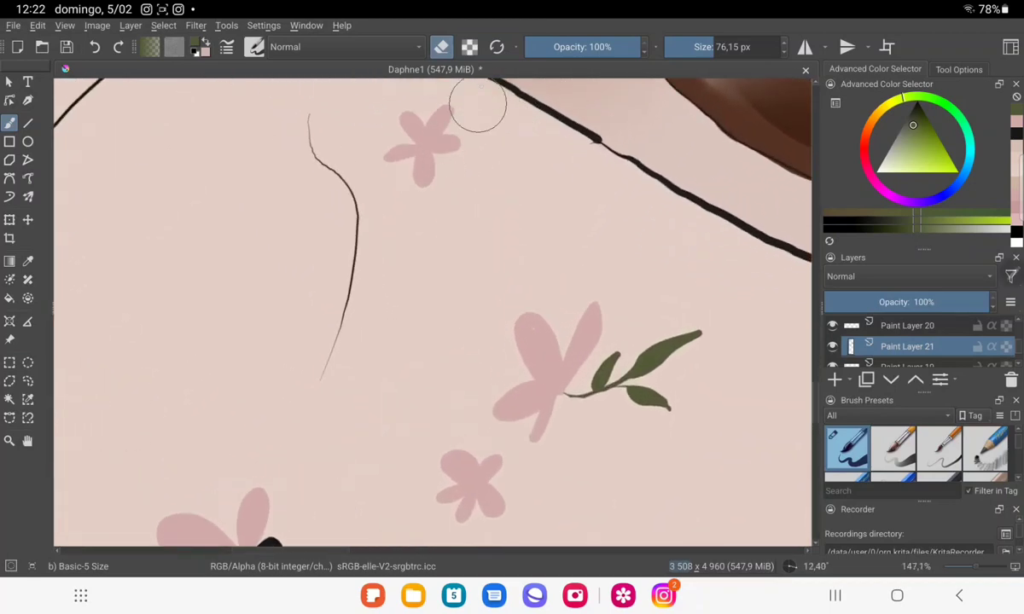
# Paint a green stem with two slender leaves from the upper pink flower.
pyautogui.press('e')
pyautogui.moveTo(438, 156)
pyautogui.mouseDown()
pyautogui.moveTo(511, 193)
pyautogui.moveTo(461, 173)
pyautogui.mouseUp()
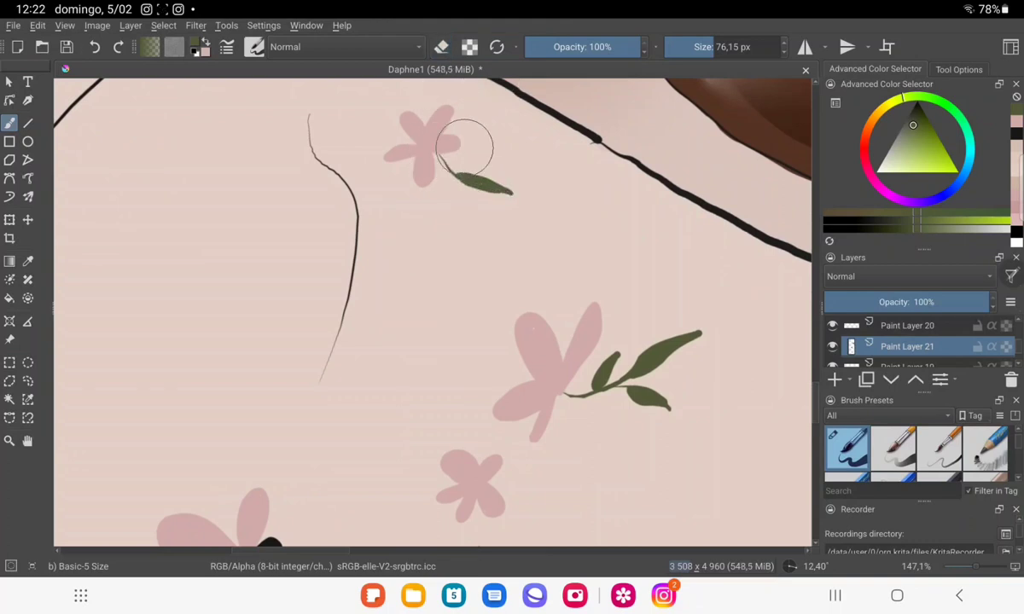
pyautogui.scroll(5, 427, 188)
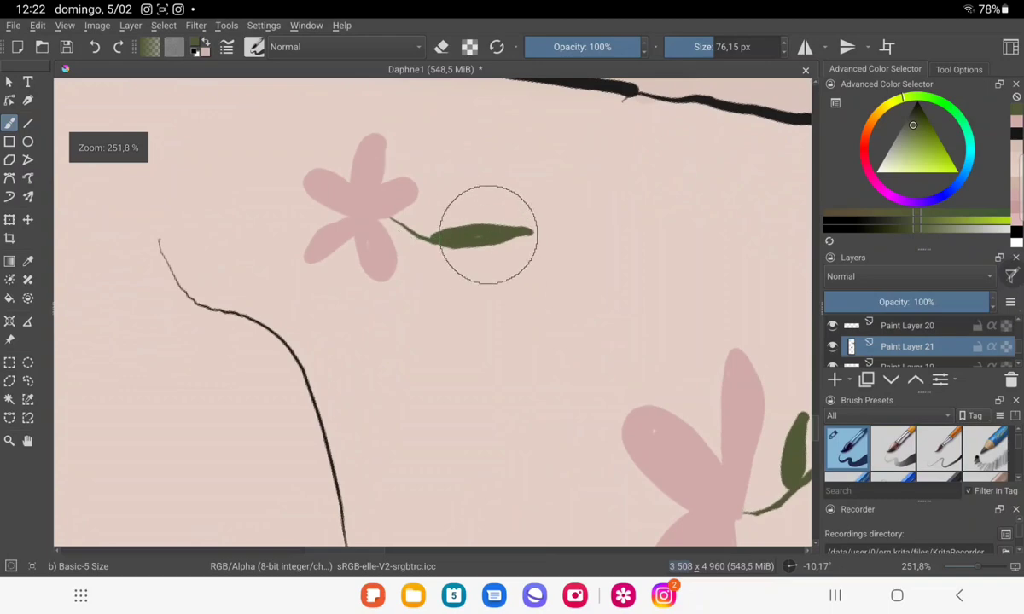
pyautogui.moveTo(439, 229)
pyautogui.mouseDown()
pyautogui.moveTo(559, 168)
pyautogui.moveTo(509, 193)
pyautogui.moveTo(546, 175)
pyautogui.mouseUp()
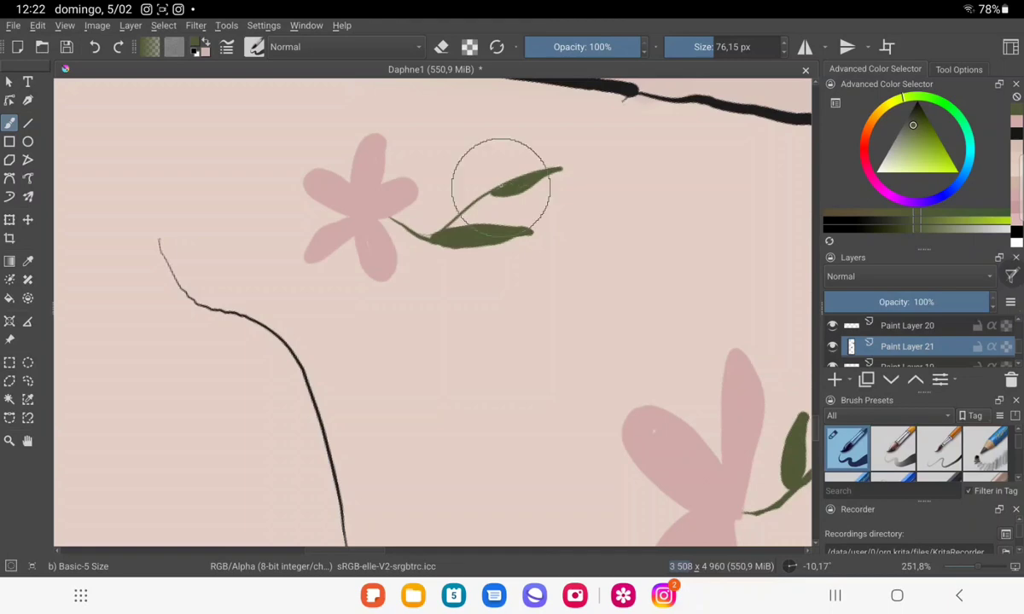
pyautogui.scroll(-5, 516, 300)
# Zoom onto the dress print and paint a green leaf among the flowers.
pyautogui.scroll(-2, 516, 300)
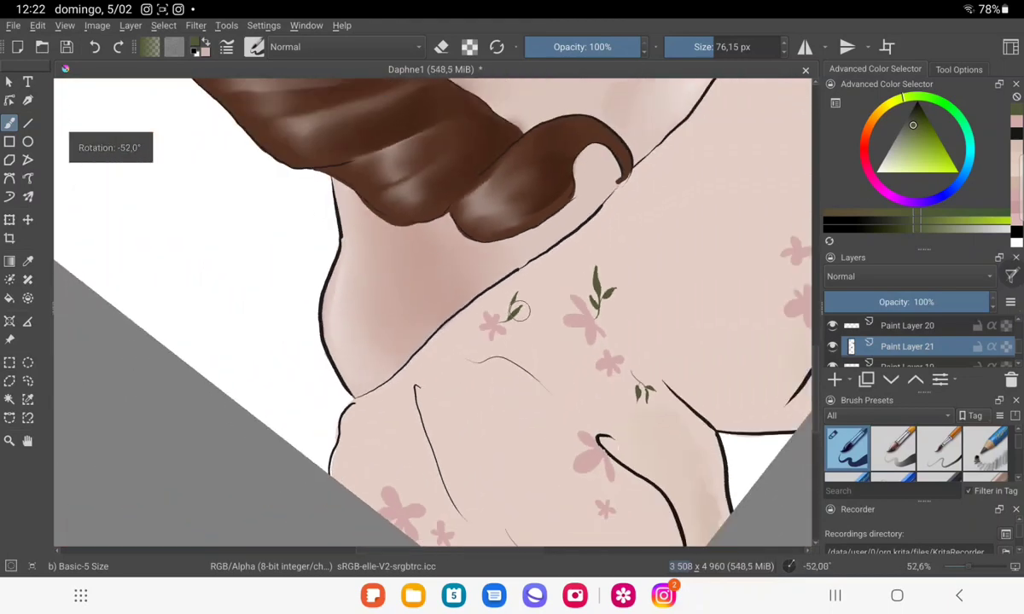
pyautogui.scroll(-2, 426, 273)
pyautogui.scroll(-2, 357, 236)
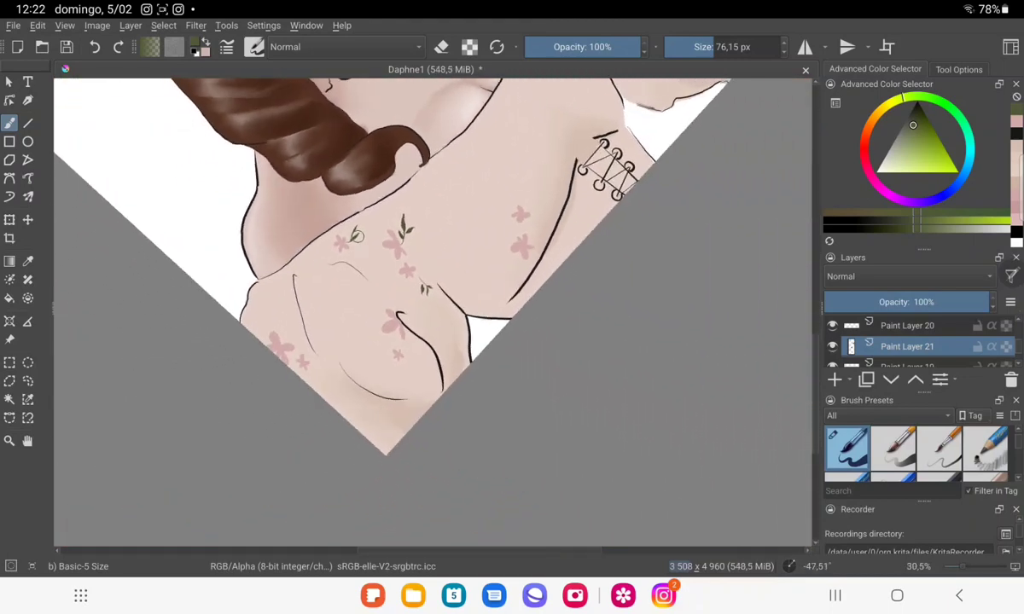
pyautogui.scroll(1, 357, 237)
pyautogui.scroll(1, 410, 214)
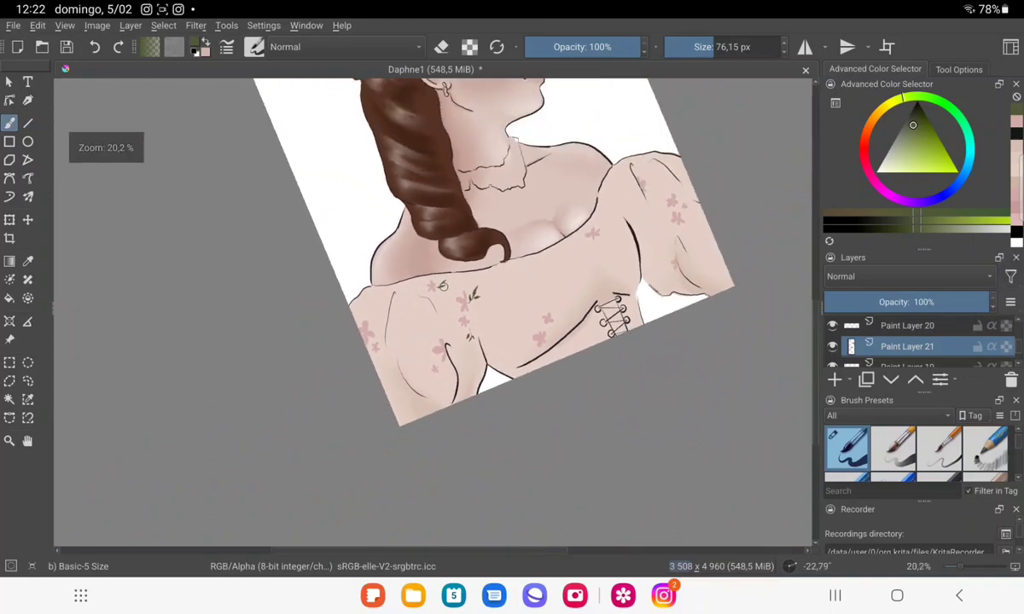
pyautogui.scroll(1, 482, 179)
pyautogui.scroll(1, 482, 179)
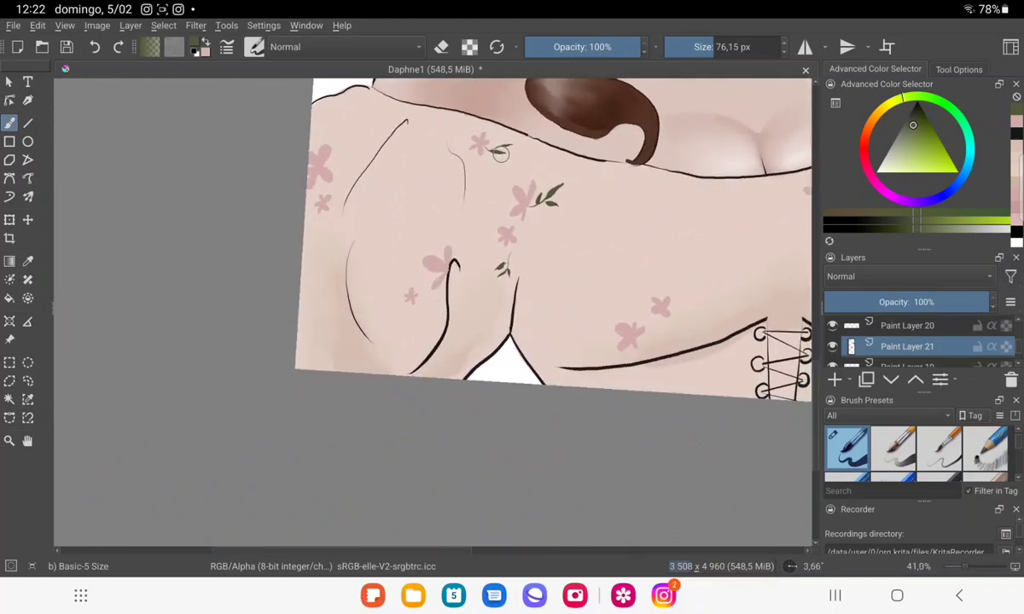
pyautogui.scroll(-1, 426, 256)
pyautogui.scroll(-1, 427, 256)
pyautogui.scroll(-1, 426, 256)
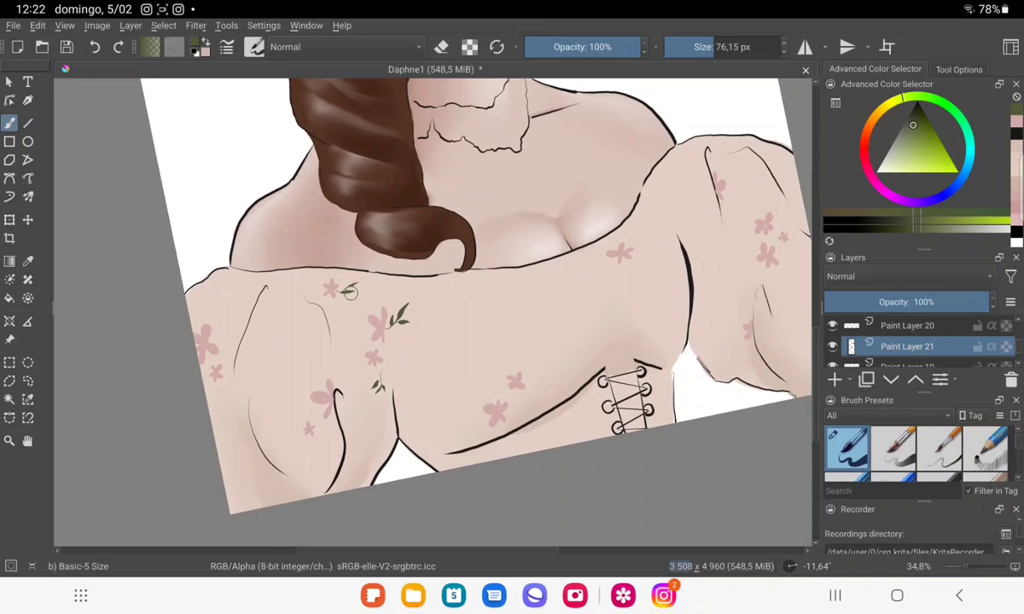
pyautogui.scroll(2, 350, 292)
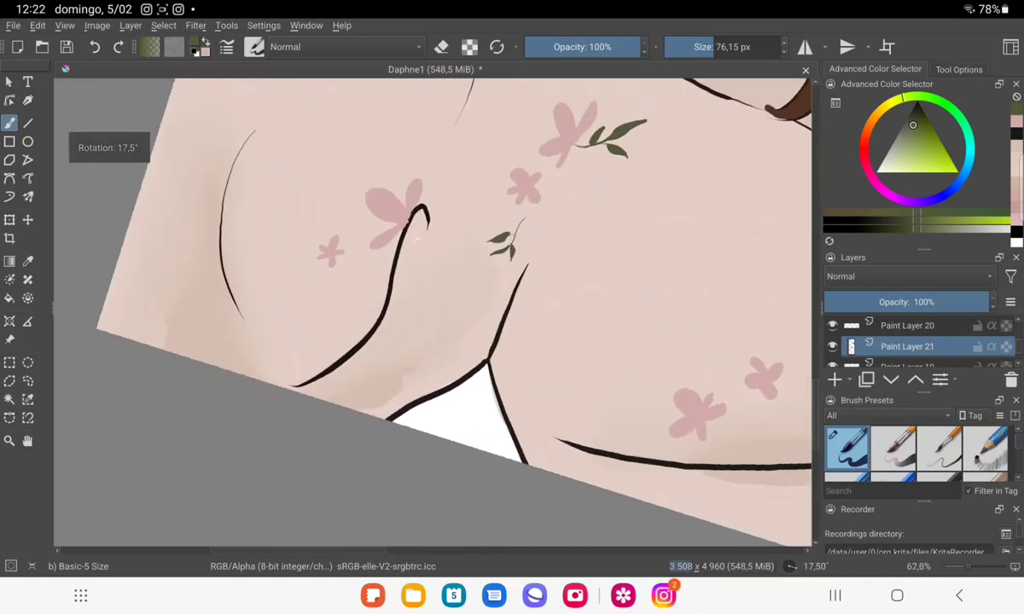
pyautogui.scroll(1, 427, 299)
pyautogui.moveTo(474, 368)
pyautogui.mouseDown()
pyautogui.moveTo(477, 298)
pyautogui.moveTo(483, 362)
pyautogui.mouseUp()
pyautogui.moveTo(476, 307); pyautogui.dragTo(477, 363)
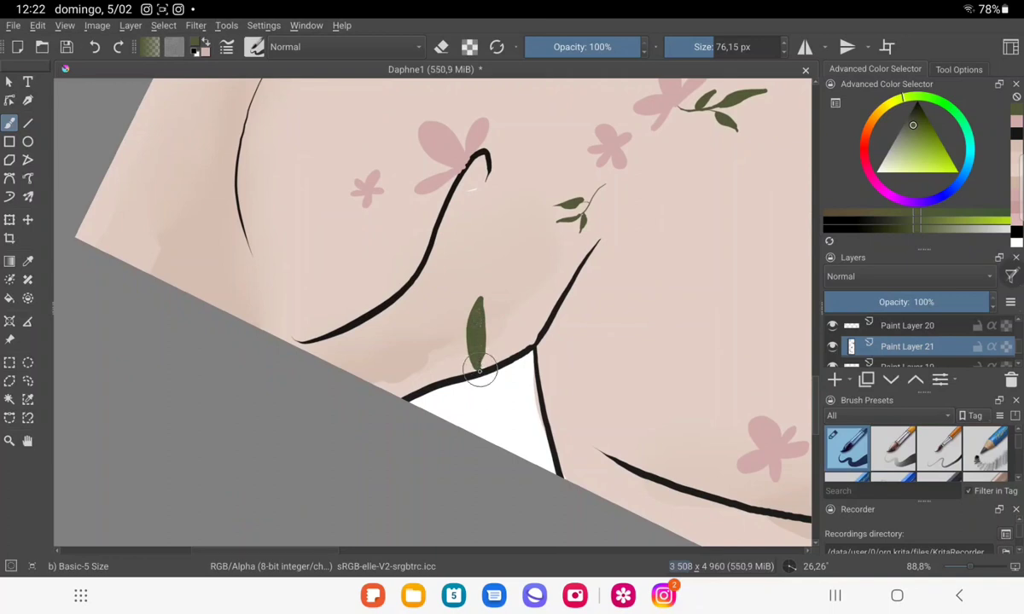
# Add a thin stem and a second leaf outline, erasing stray paint beside it.
pyautogui.moveTo(483, 366)
pyautogui.mouseDown()
pyautogui.moveTo(521, 271)
pyautogui.moveTo(512, 323)
pyautogui.mouseUp()
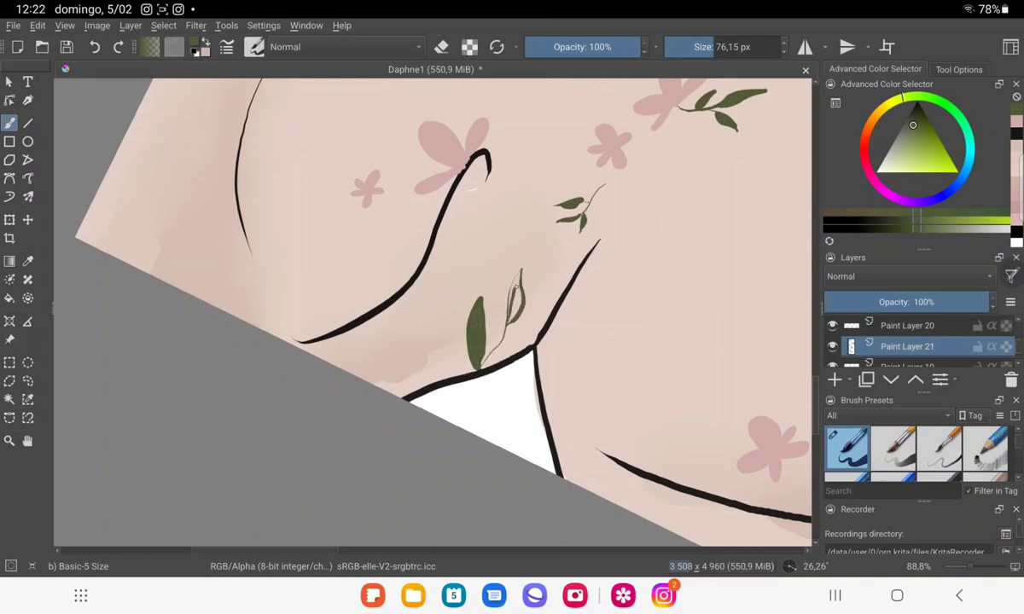
pyautogui.moveTo(516, 272); pyautogui.dragTo(508, 295)
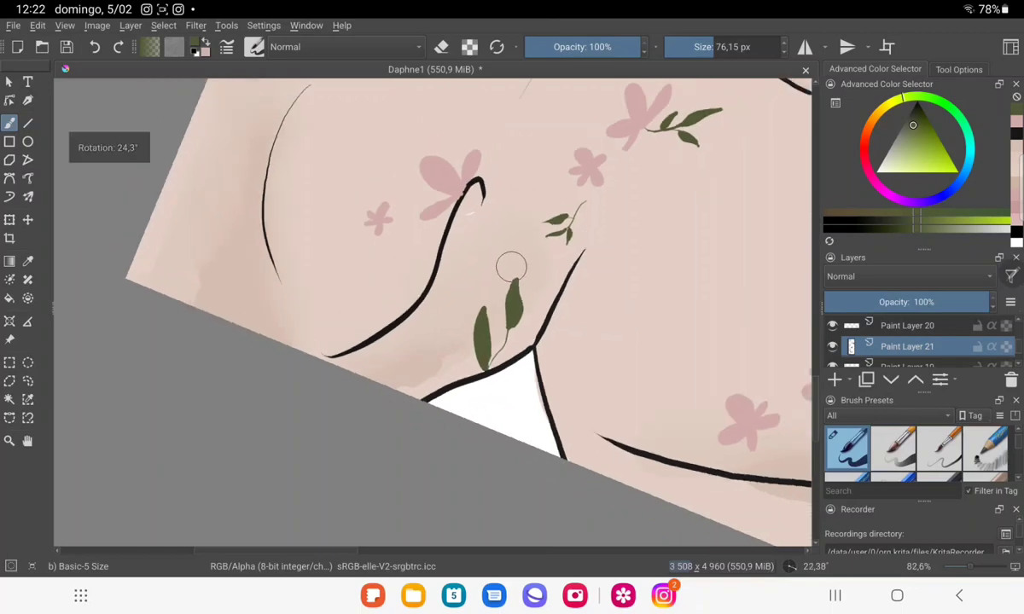
pyautogui.moveTo(514, 256); pyautogui.dragTo(532, 189)
pyautogui.press('e')
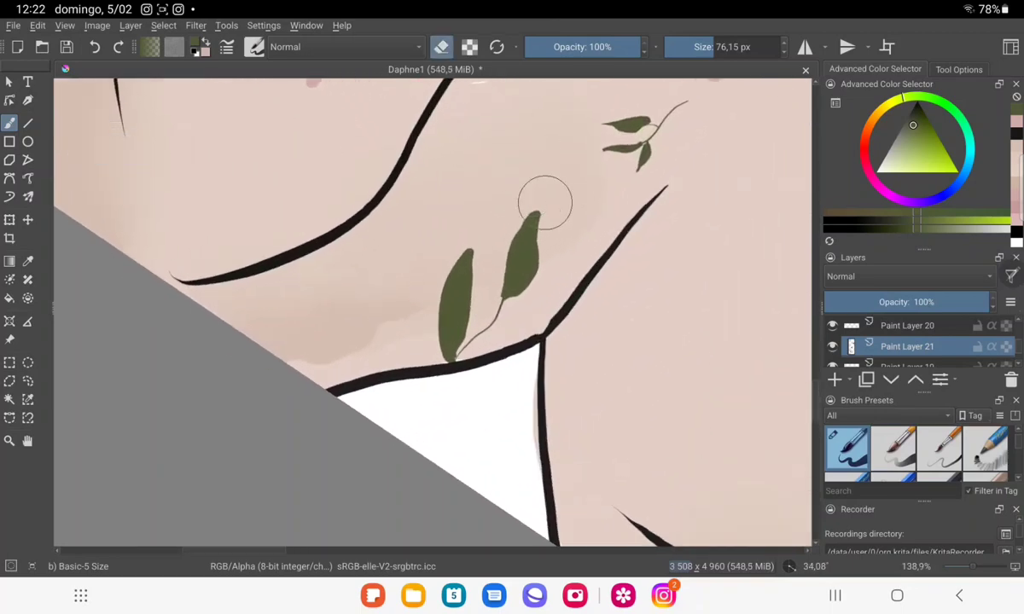
pyautogui.moveTo(537, 277)
pyautogui.mouseDown()
pyautogui.moveTo(549, 195)
pyautogui.moveTo(548, 274)
pyautogui.mouseUp()
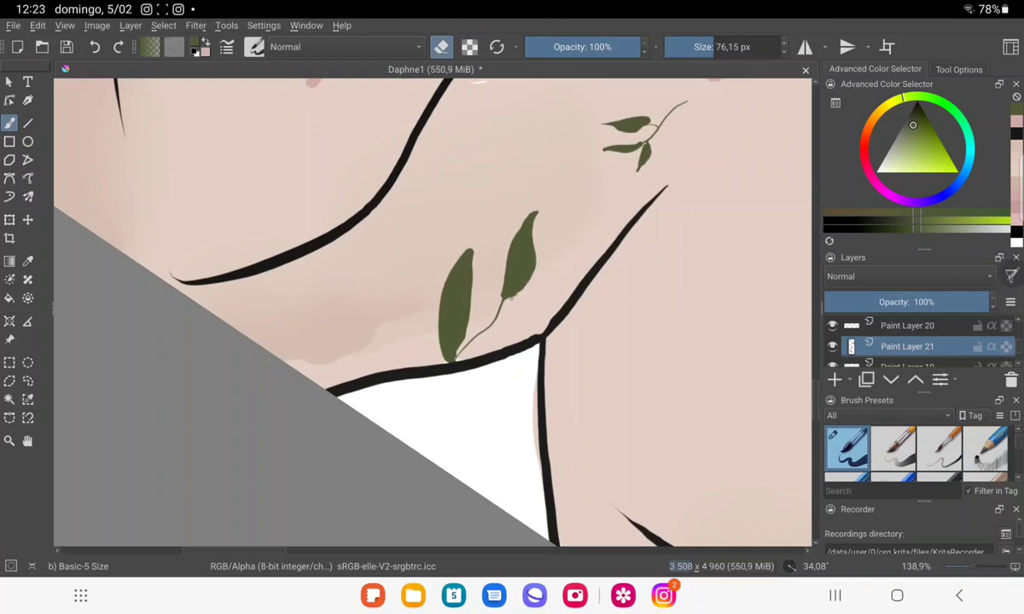
pyautogui.press('e')
pyautogui.press('e')
# Rotate the view over the shoulder and fill the leaf outline solid green.
pyautogui.scroll(-5, 473, 267)
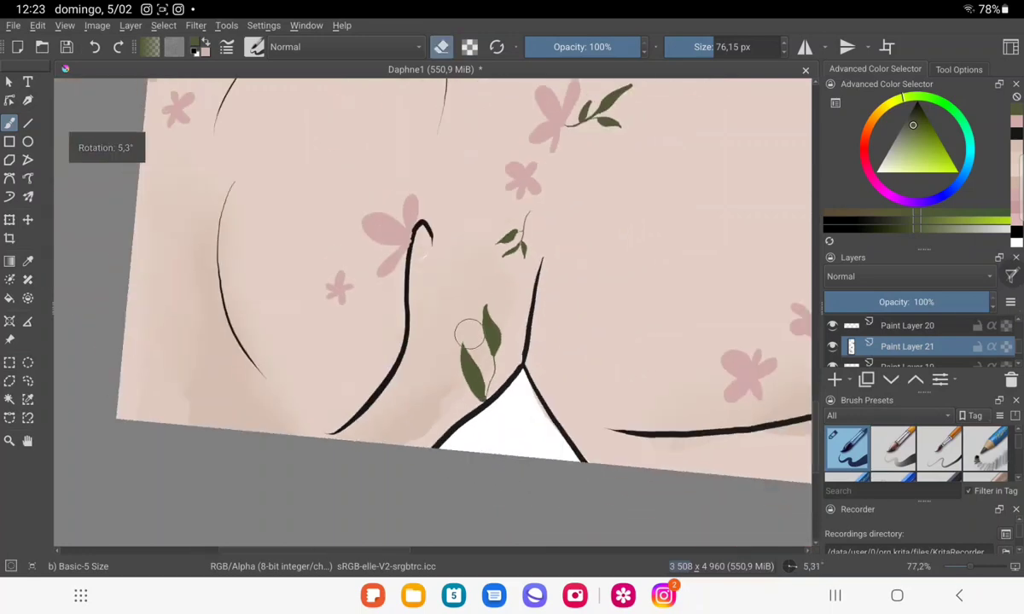
pyautogui.moveTo(486, 375)
pyautogui.mouseDown()
pyautogui.moveTo(432, 512)
pyautogui.moveTo(395, 404)
pyautogui.mouseUp()
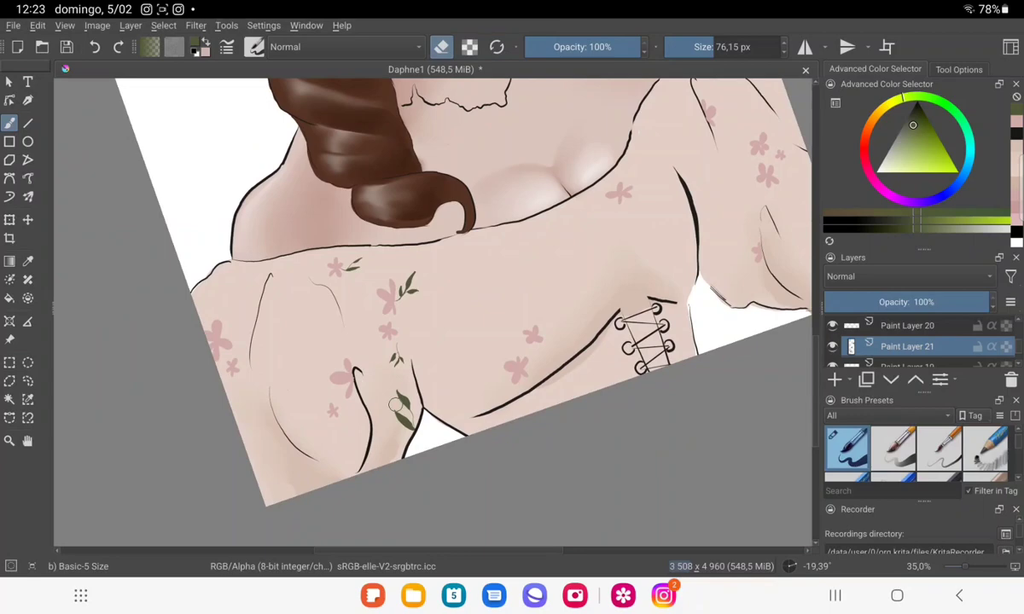
pyautogui.moveTo(395, 404); pyautogui.dragTo(687, 380)
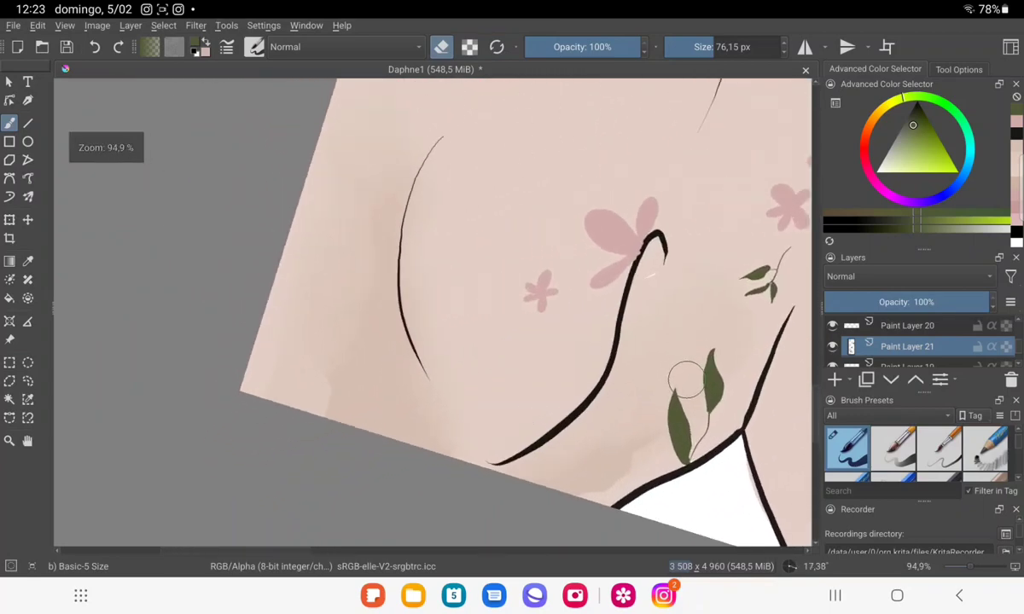
pyautogui.press('e')
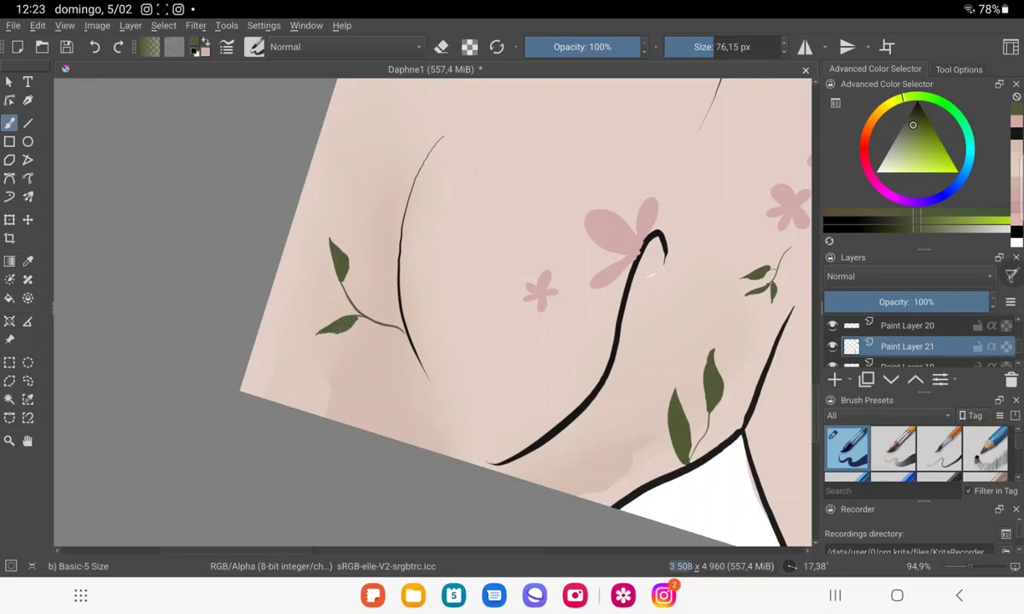
pyautogui.moveTo(339, 261)
pyautogui.mouseDown()
pyautogui.moveTo(443, 239)
pyautogui.moveTo(477, 256)
pyautogui.moveTo(444, 282)
pyautogui.moveTo(426, 290)
pyautogui.moveTo(366, 280)
pyautogui.moveTo(539, 119)
pyautogui.moveTo(456, 183)
pyautogui.moveTo(450, 213)
pyautogui.moveTo(512, 141)
pyautogui.moveTo(469, 171)
pyautogui.mouseUp()
pyautogui.moveTo(516, 145)
pyautogui.mouseDown()
pyautogui.moveTo(465, 184)
pyautogui.moveTo(457, 205)
pyautogui.mouseUp()
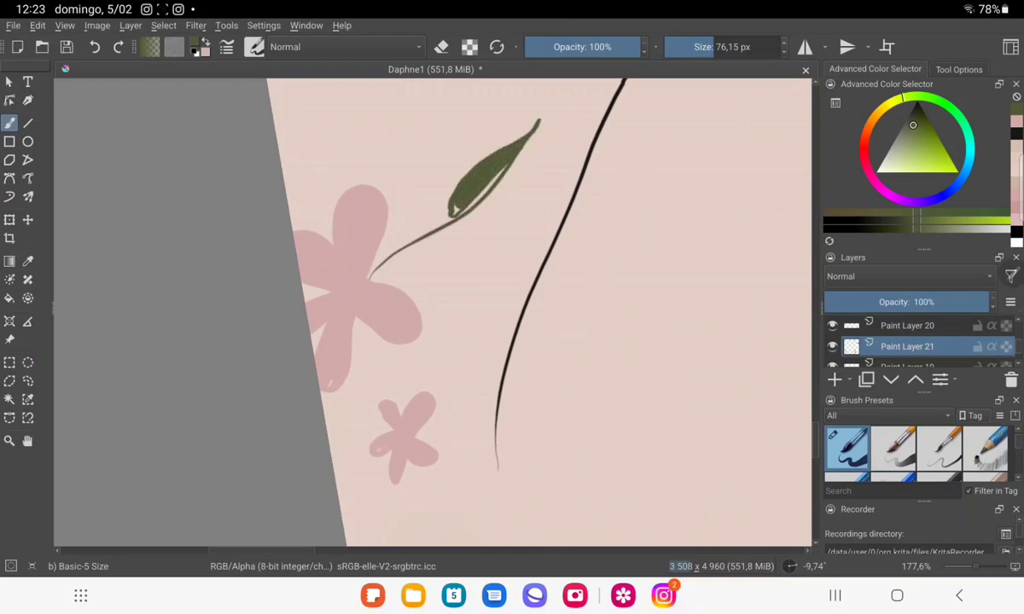
pyautogui.moveTo(475, 156); pyautogui.dragTo(459, 213)
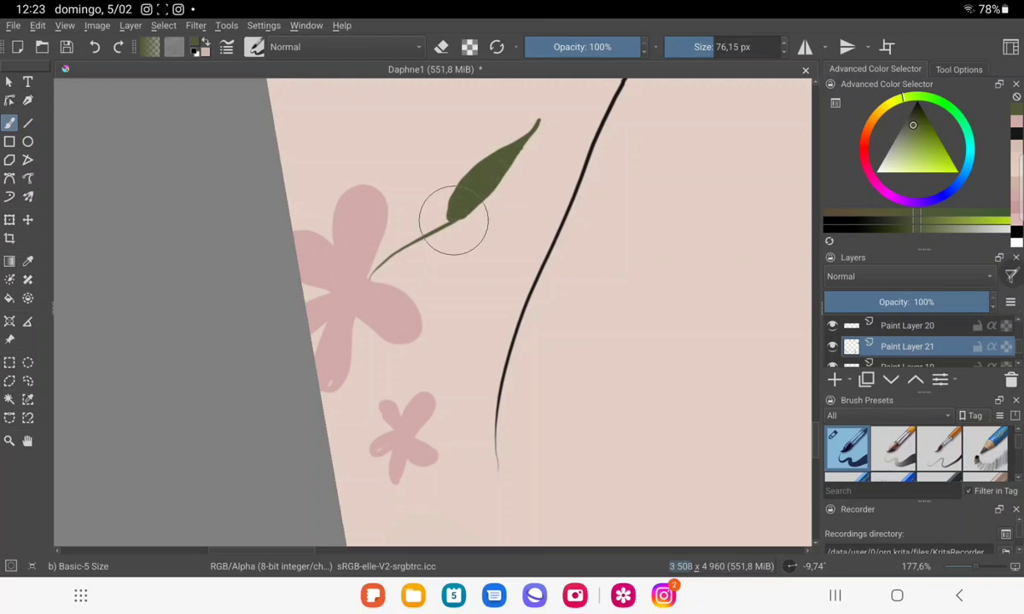
pyautogui.scroll(-5, 479, 178)
# Paint a solid dark-green leaf branching right from the sleeve sprig's stem.
pyautogui.scroll(-2, 461, 365)
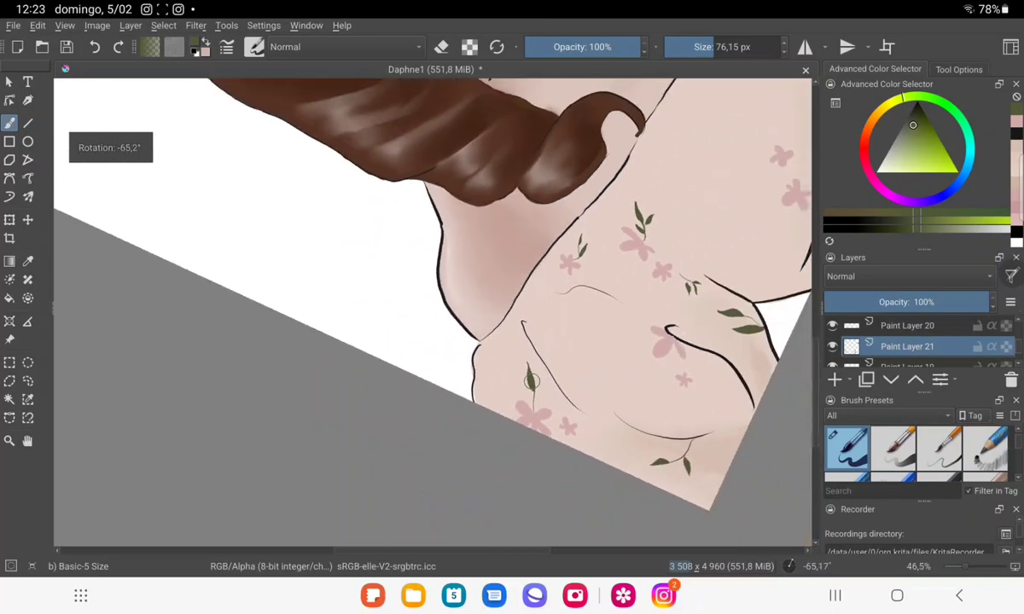
pyautogui.scroll(4, 461, 364)
pyautogui.scroll(4, 426, 324)
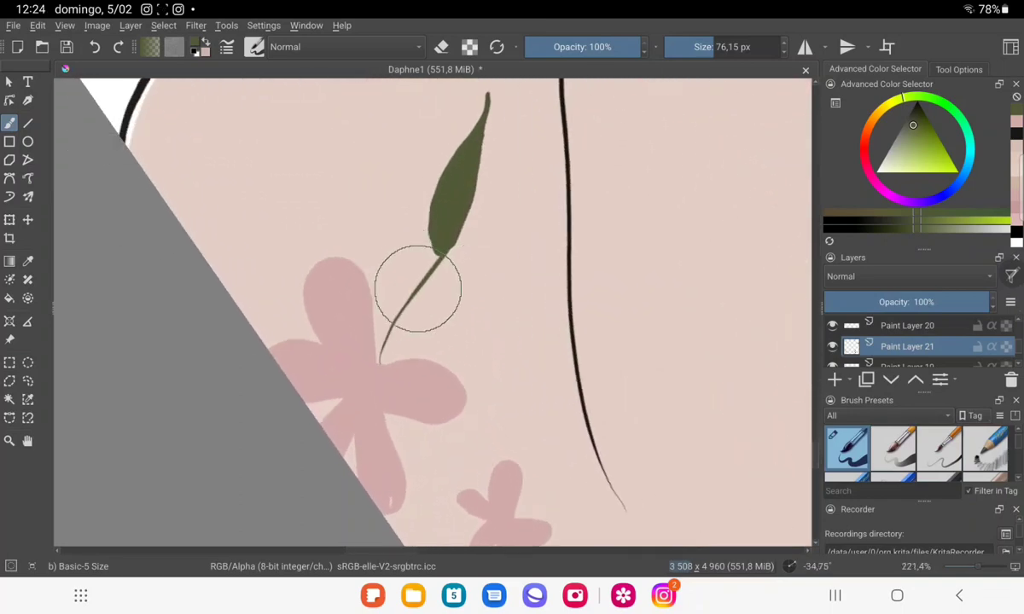
pyautogui.moveTo(422, 275); pyautogui.dragTo(433, 285)
pyautogui.moveTo(503, 260); pyautogui.dragTo(435, 284)
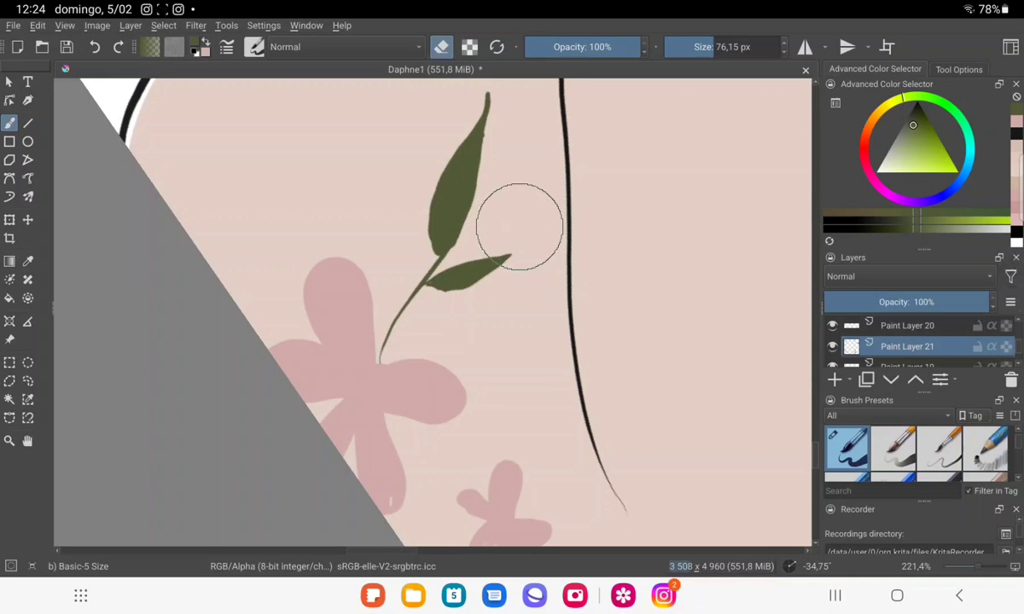
pyautogui.scroll(-2, 426, 307)
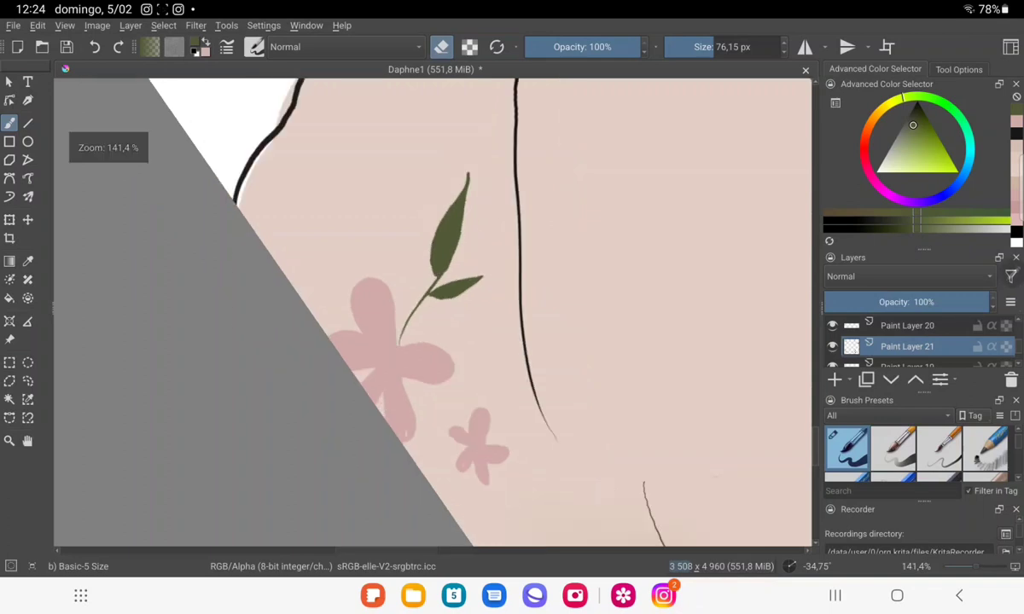
pyautogui.scroll(-1, 430, 317)
pyautogui.scroll(-3, 427, 307)
pyautogui.scroll(-5, 427, 307)
# Draw a thin stem on the right sleeve ending in a filled green leaf.
pyautogui.scroll(2, 426, 307)
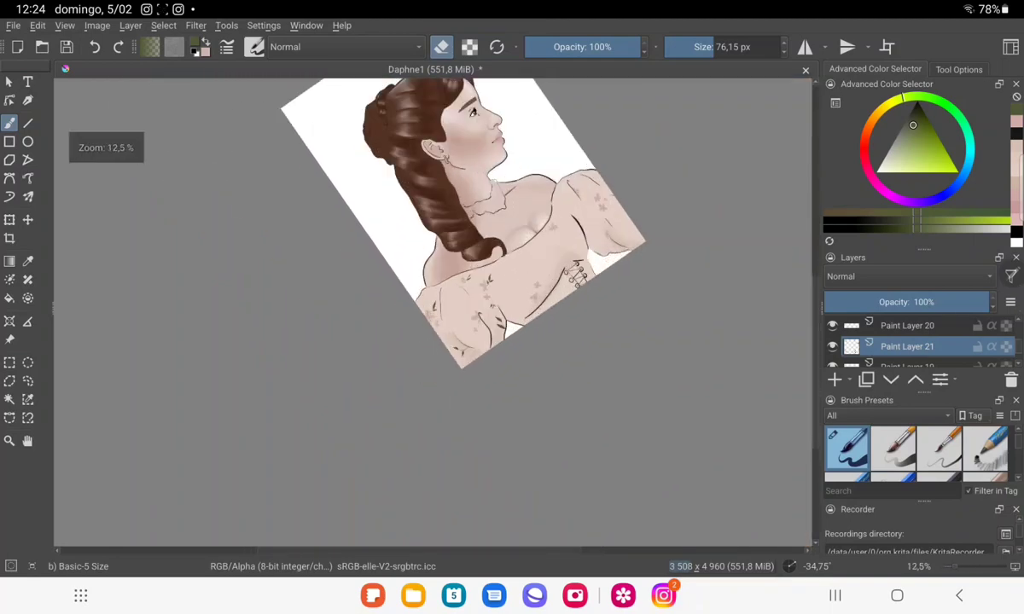
pyautogui.scroll(2, 427, 307)
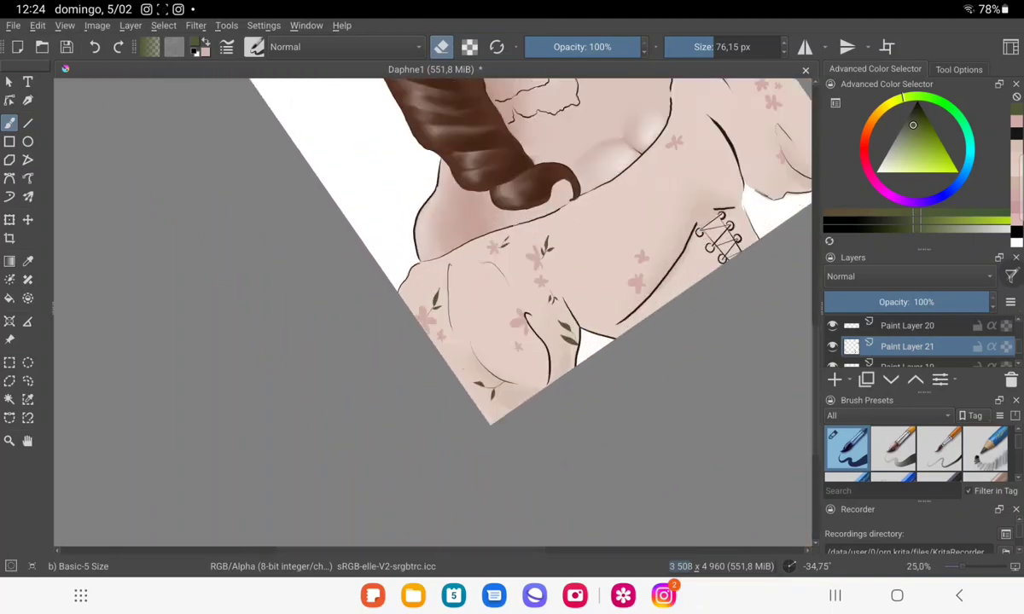
pyautogui.moveTo(414, 283)
pyautogui.mouseDown()
pyautogui.moveTo(126, 443)
pyautogui.moveTo(526, 254)
pyautogui.mouseUp()
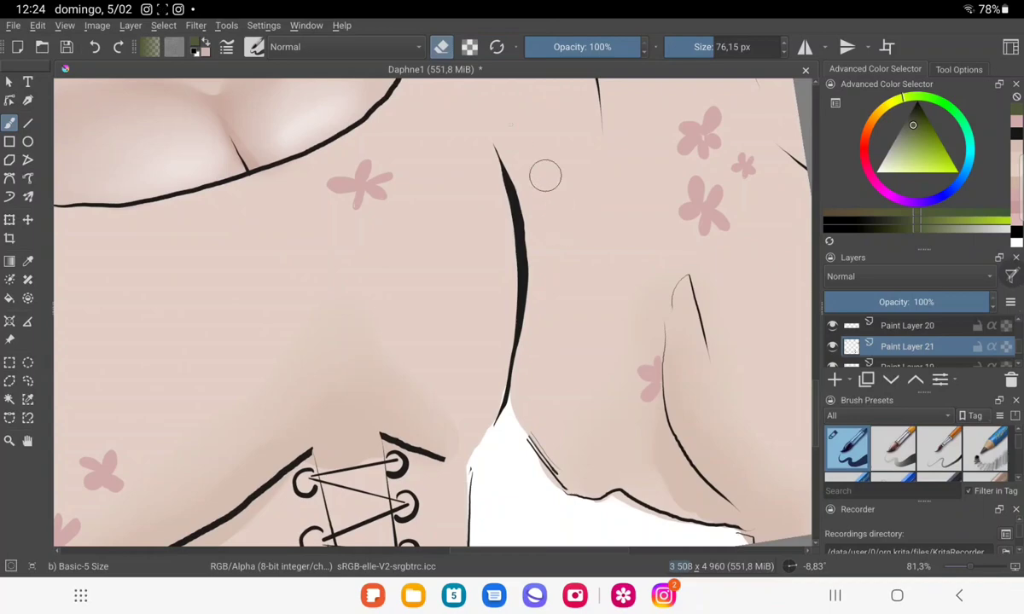
pyautogui.click(441, 46)
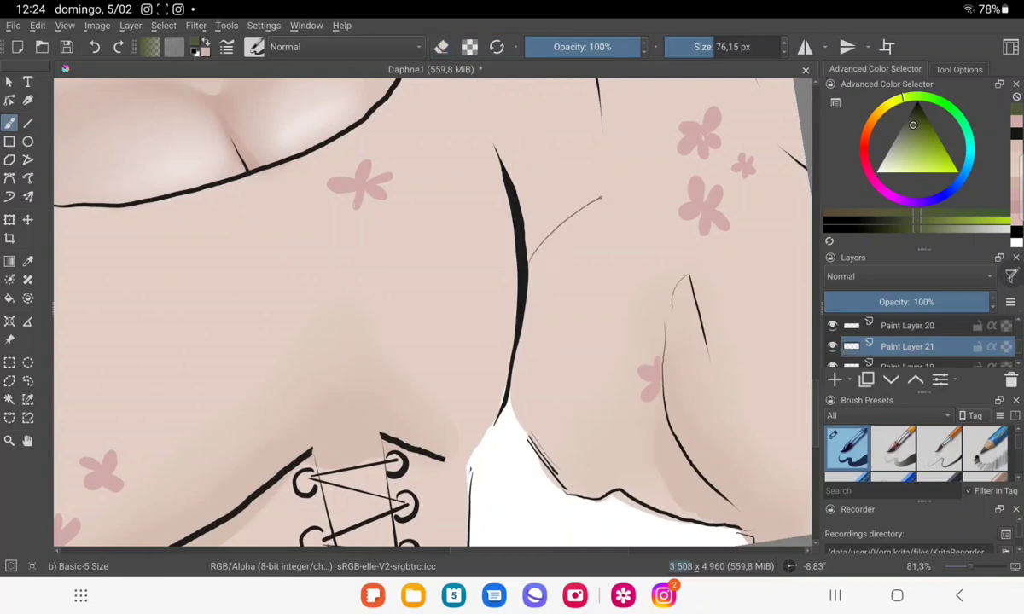
pyautogui.moveTo(601, 198); pyautogui.dragTo(574, 226)
pyautogui.scroll(5, 623, 149)
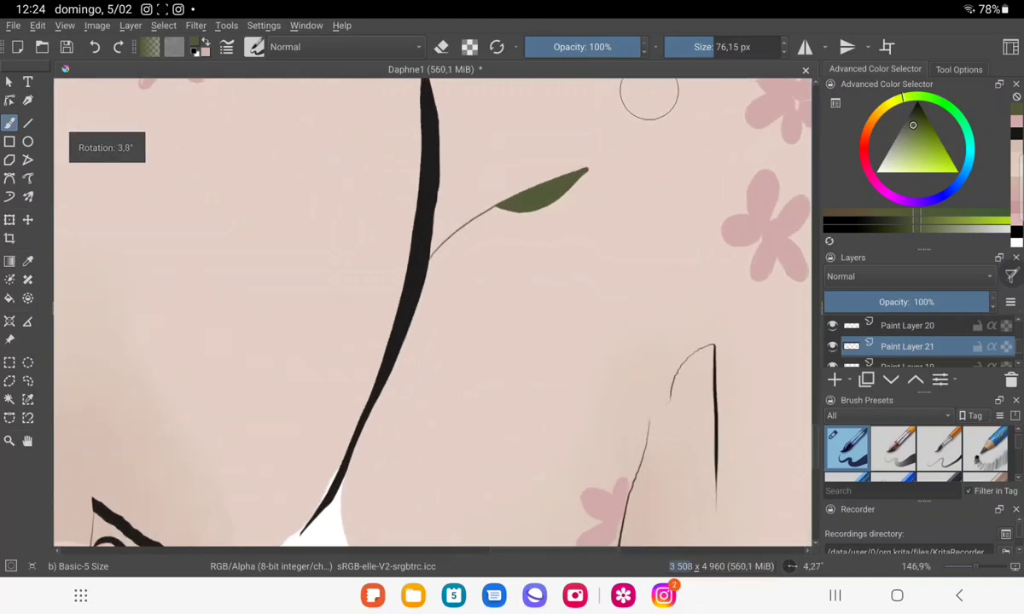
pyautogui.moveTo(496, 179); pyautogui.dragTo(563, 87)
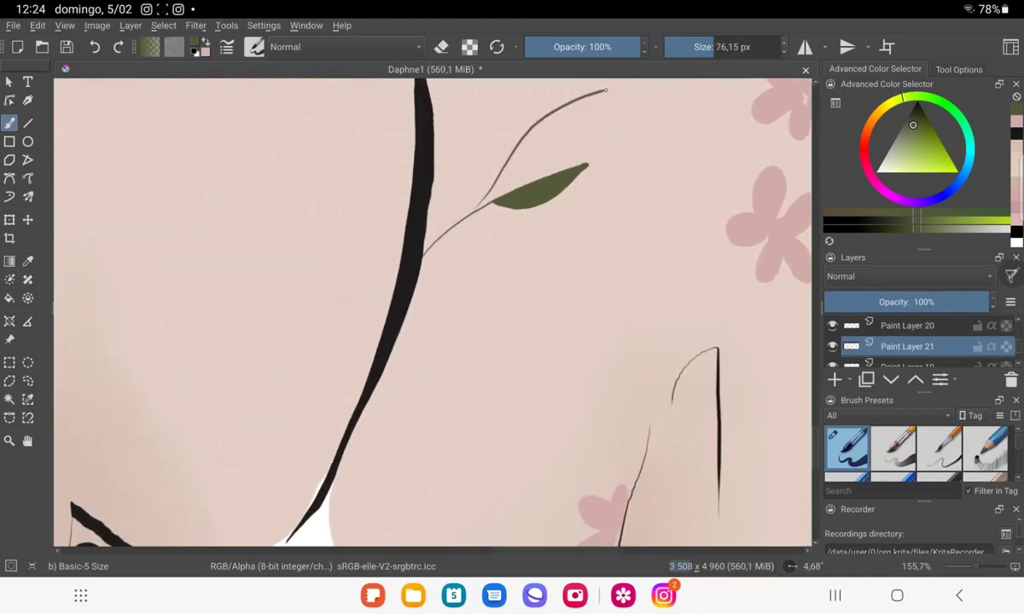
pyautogui.moveTo(529, 133); pyautogui.dragTo(597, 94)
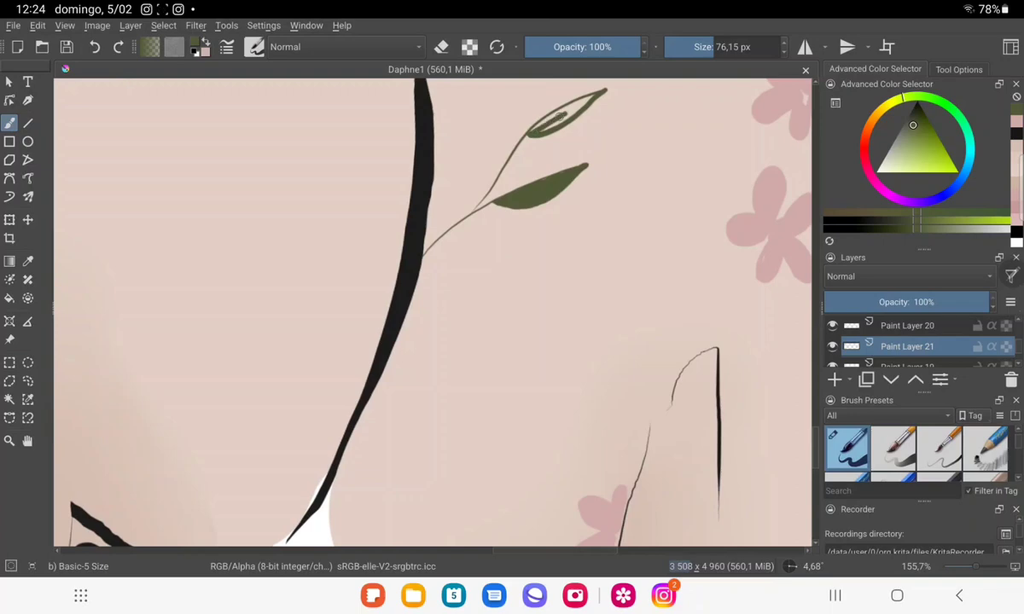
pyautogui.moveTo(533, 128); pyautogui.dragTo(601, 91)
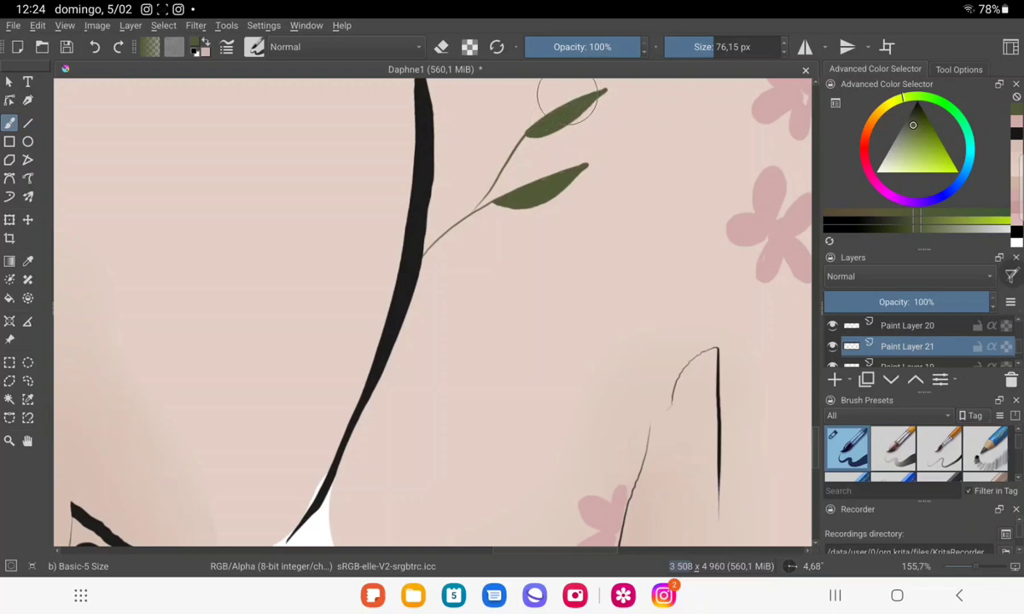
# Paint two slender leaves on the sleeve, one hanging down long.
pyautogui.scroll(-5, 427, 307)
pyautogui.scroll(-2, 427, 307)
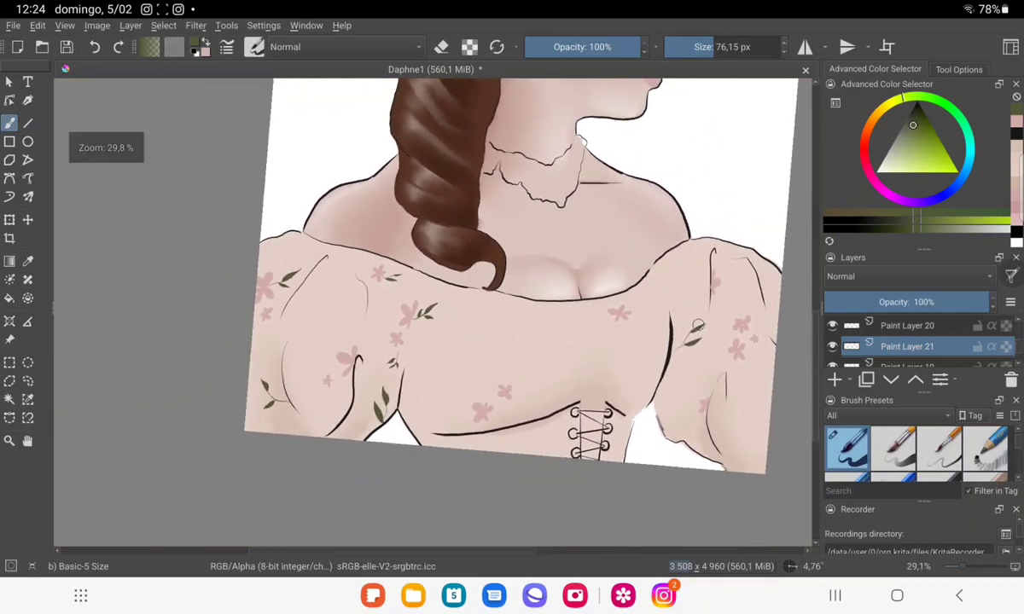
pyautogui.scroll(4, 427, 307)
pyautogui.scroll(1, 426, 307)
pyautogui.scroll(1, 427, 307)
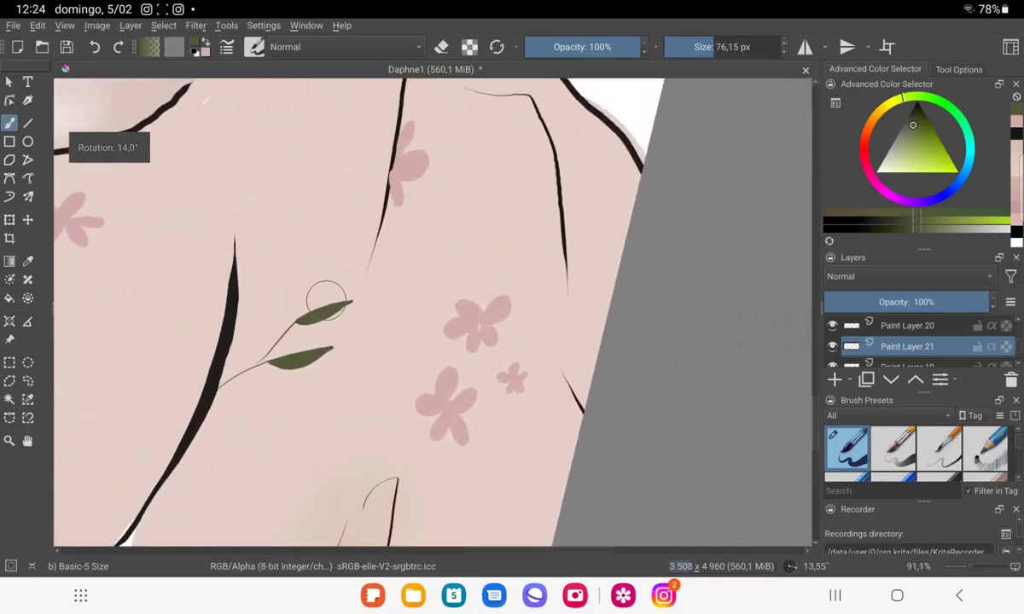
pyautogui.scroll(1, 426, 307)
pyautogui.scroll(1, 427, 307)
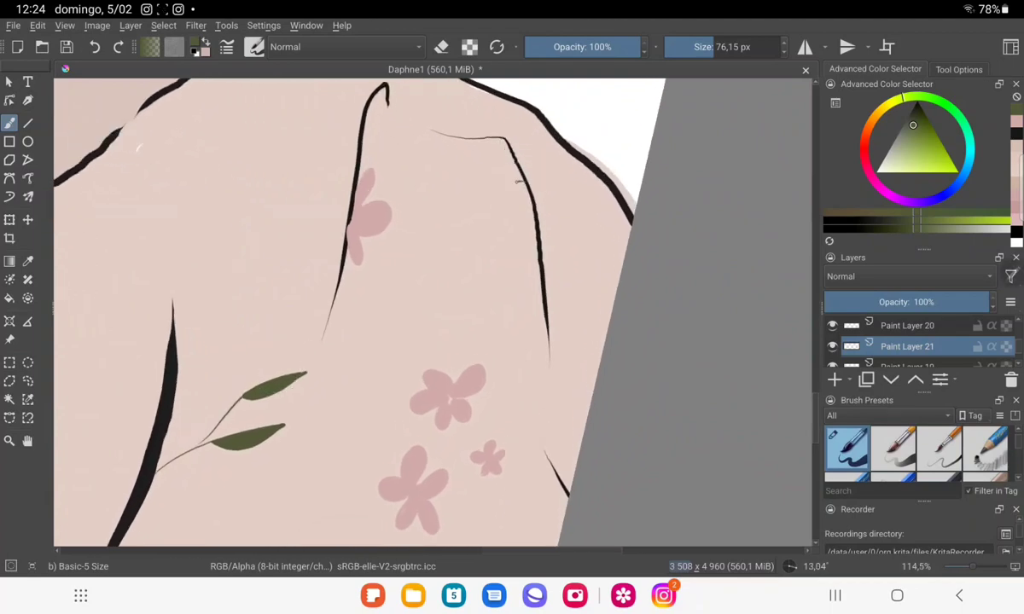
pyautogui.moveTo(519, 185)
pyautogui.mouseDown()
pyautogui.moveTo(458, 236)
pyautogui.moveTo(518, 189)
pyautogui.moveTo(467, 221)
pyautogui.mouseUp()
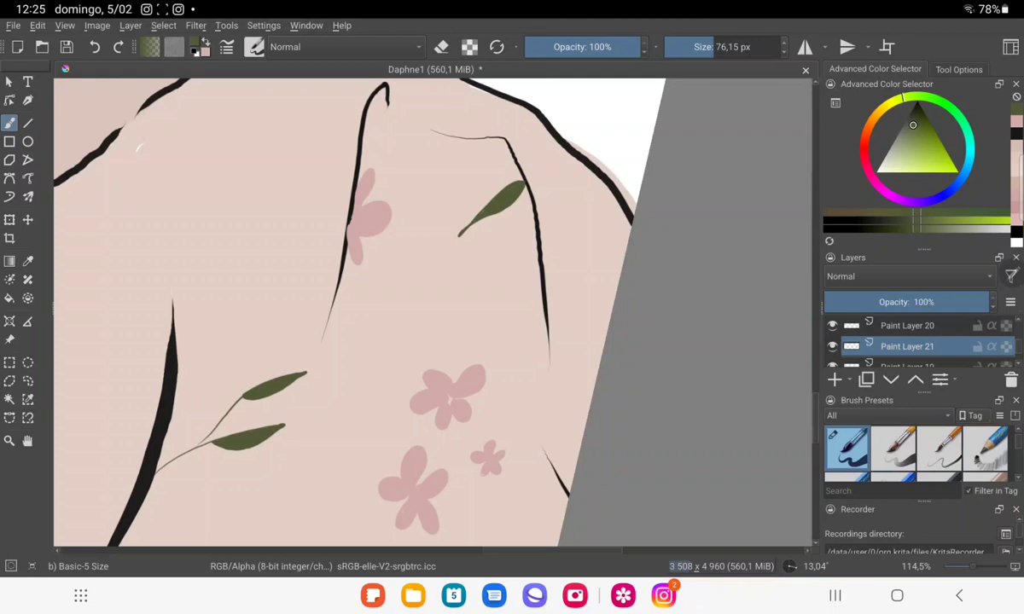
pyautogui.moveTo(520, 187)
pyautogui.mouseDown()
pyautogui.moveTo(486, 281)
pyautogui.moveTo(522, 191)
pyautogui.moveTo(471, 217)
pyautogui.moveTo(508, 241)
pyautogui.mouseUp()
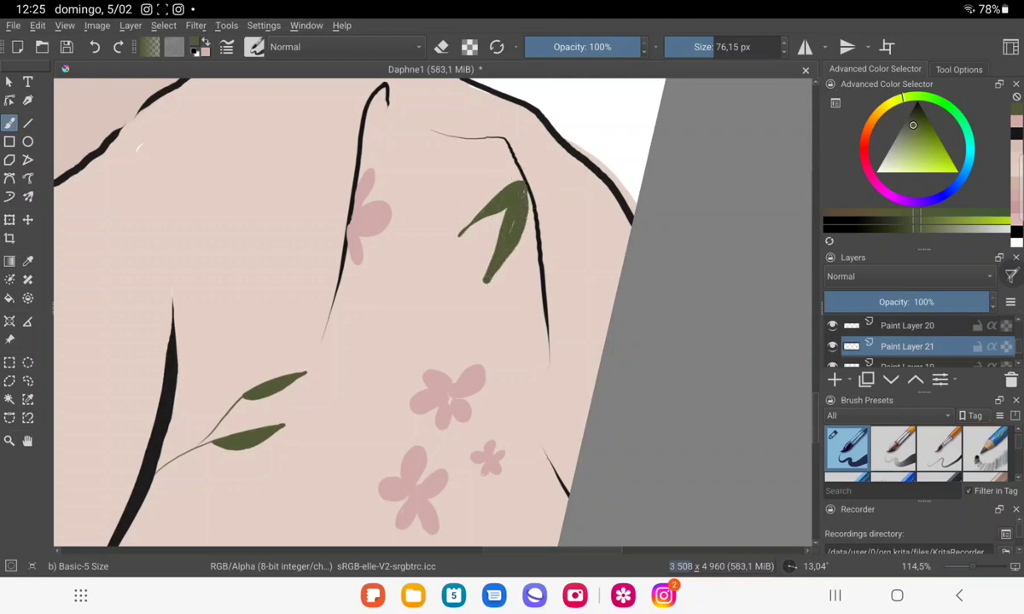
pyautogui.scroll(-10, 433, 311)
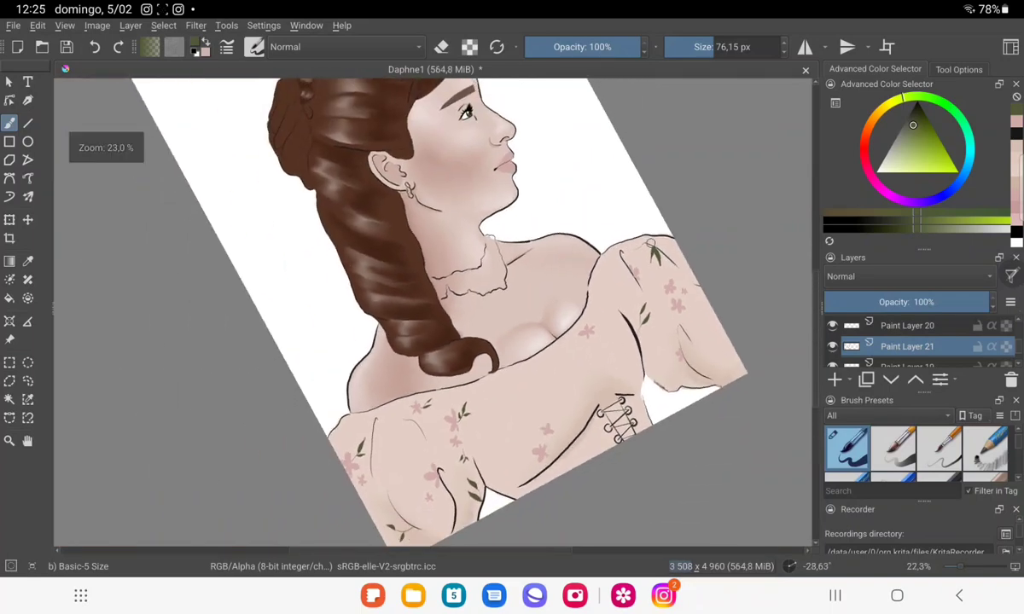
# Paint a thin stem from a bodice flower with two filled dark-green leaves.
pyautogui.moveTo(433, 311); pyautogui.dragTo(478, 247)
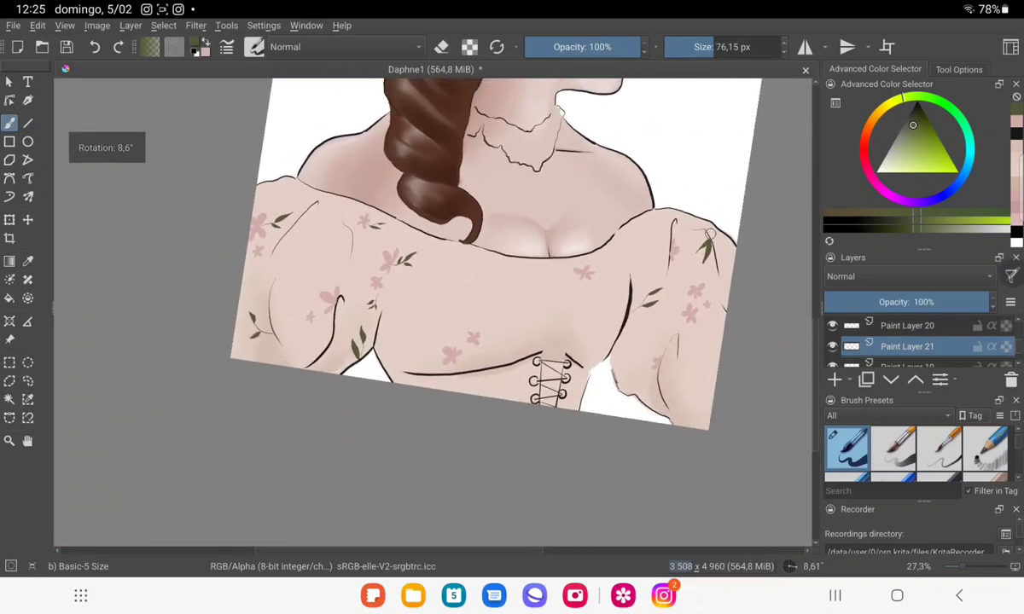
pyautogui.moveTo(708, 232); pyautogui.dragTo(634, 165)
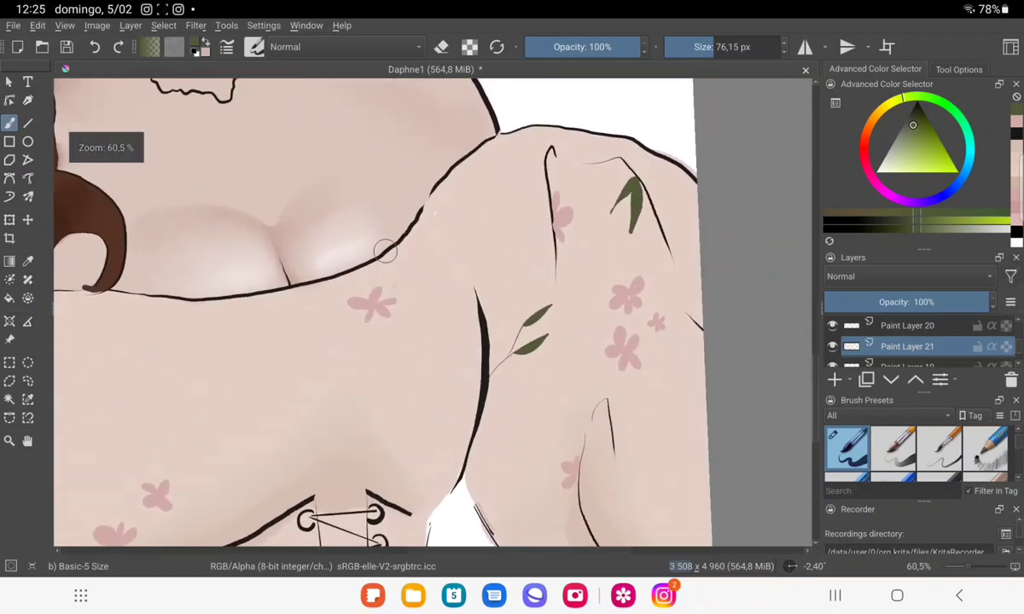
pyautogui.moveTo(368, 306); pyautogui.dragTo(423, 241)
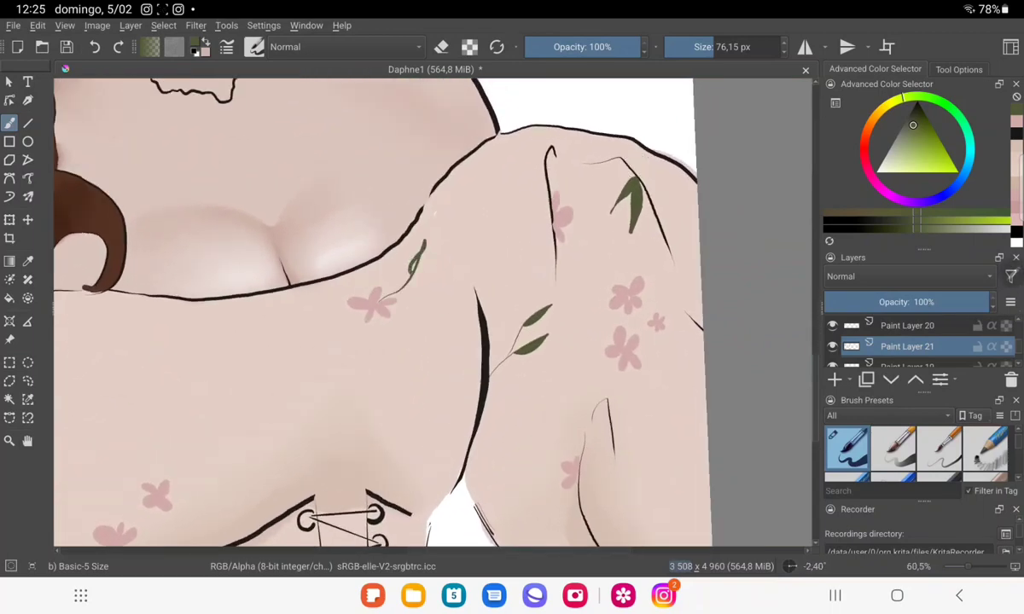
pyautogui.moveTo(434, 212)
pyautogui.mouseDown()
pyautogui.moveTo(511, 186)
pyautogui.moveTo(488, 182)
pyautogui.mouseUp()
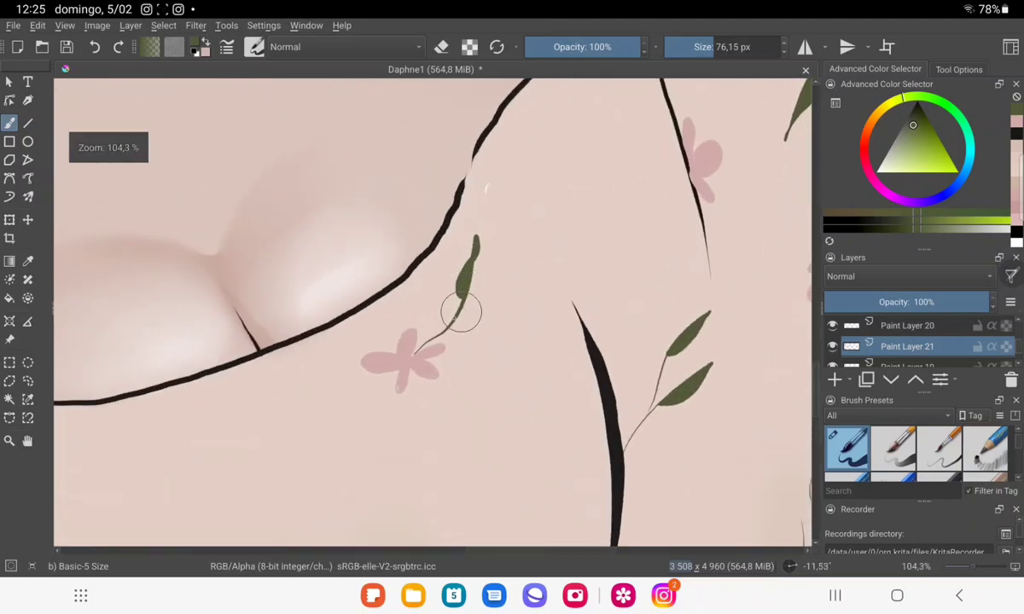
pyautogui.moveTo(452, 298)
pyautogui.mouseDown()
pyautogui.moveTo(543, 276)
pyautogui.moveTo(507, 286)
pyautogui.mouseUp()
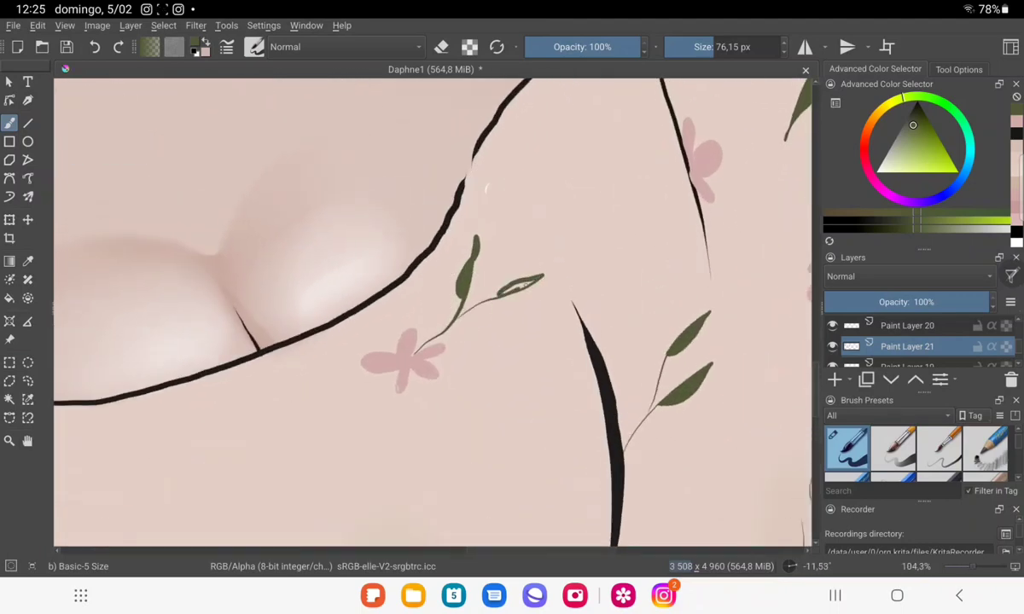
pyautogui.moveTo(532, 229)
pyautogui.mouseDown()
pyautogui.moveTo(661, 273)
pyautogui.moveTo(210, 423)
pyautogui.moveTo(327, 331)
pyautogui.mouseUp()
pyautogui.moveTo(286, 365); pyautogui.dragTo(323, 337)
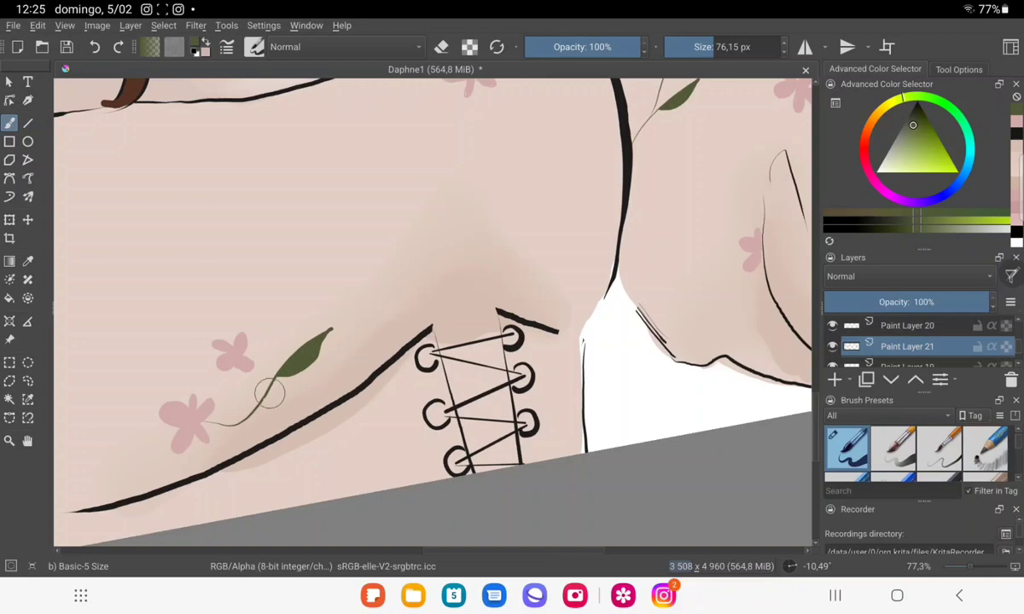
pyautogui.moveTo(271, 398); pyautogui.dragTo(288, 396)
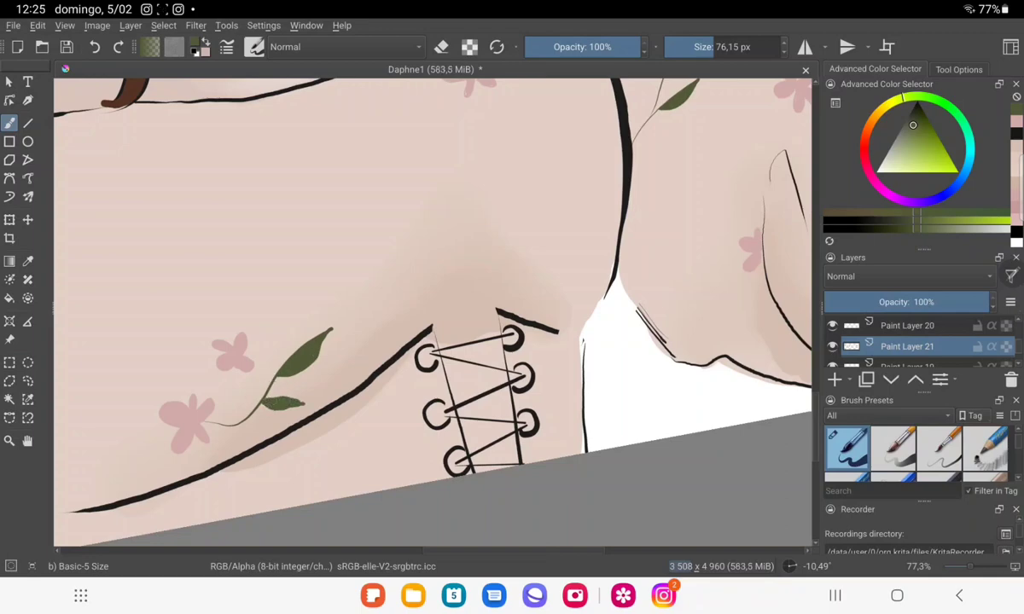
# Try a stem on the shoulder, undo it, and zoom out to view the figure.
pyautogui.press('e')
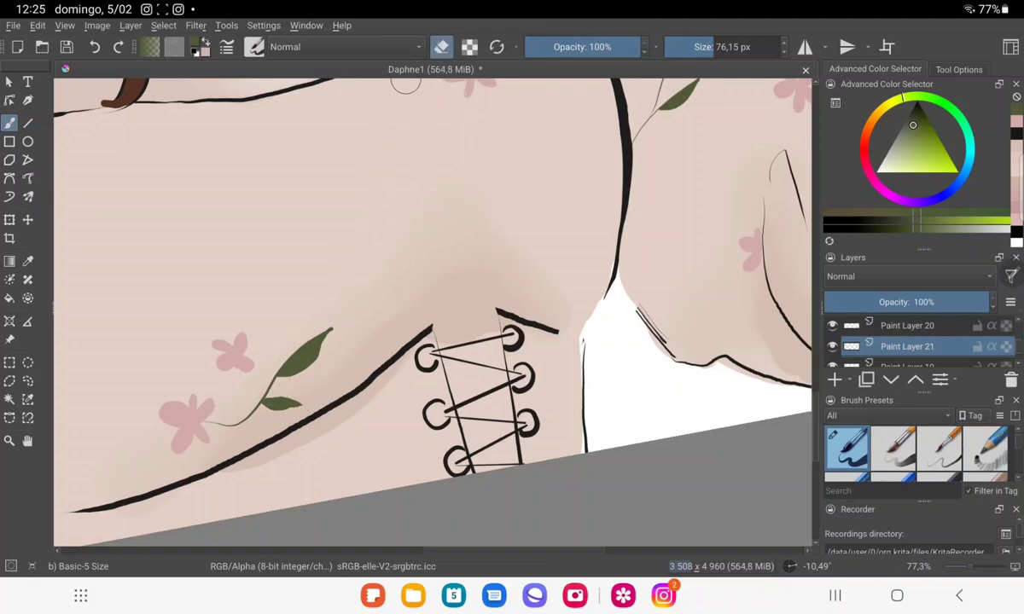
pyautogui.press('e')
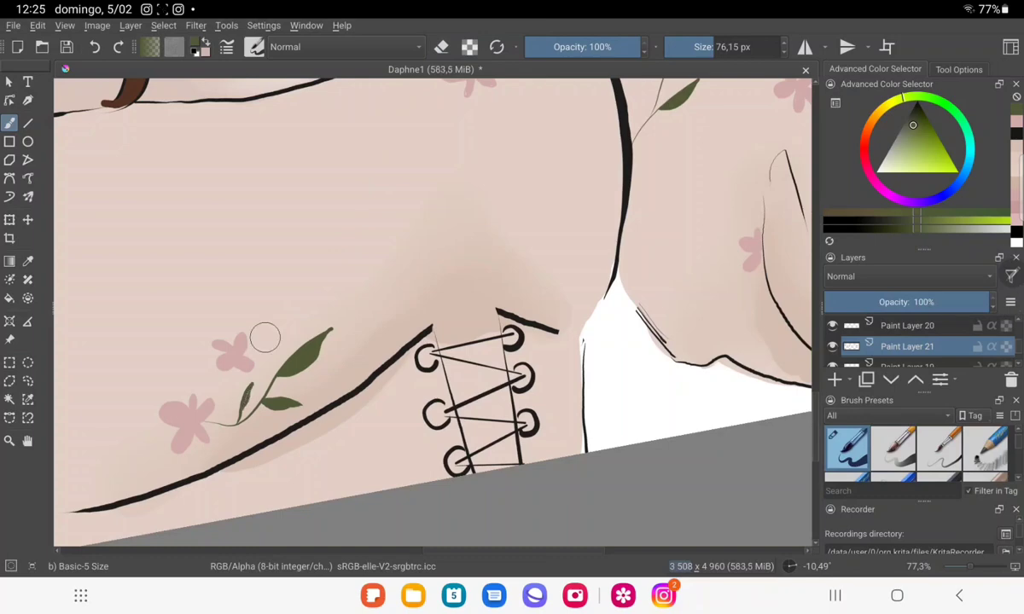
pyautogui.scroll(-5, 263, 335)
pyautogui.moveTo(444, 324); pyautogui.dragTo(554, 256)
pyautogui.moveTo(570, 369)
pyautogui.mouseDown()
pyautogui.moveTo(546, 256)
pyautogui.moveTo(579, 87)
pyautogui.moveTo(335, 397)
pyautogui.moveTo(432, 305)
pyautogui.moveTo(392, 358)
pyautogui.moveTo(420, 323)
pyautogui.mouseUp()
pyautogui.hotkey('ctrl', 'z')
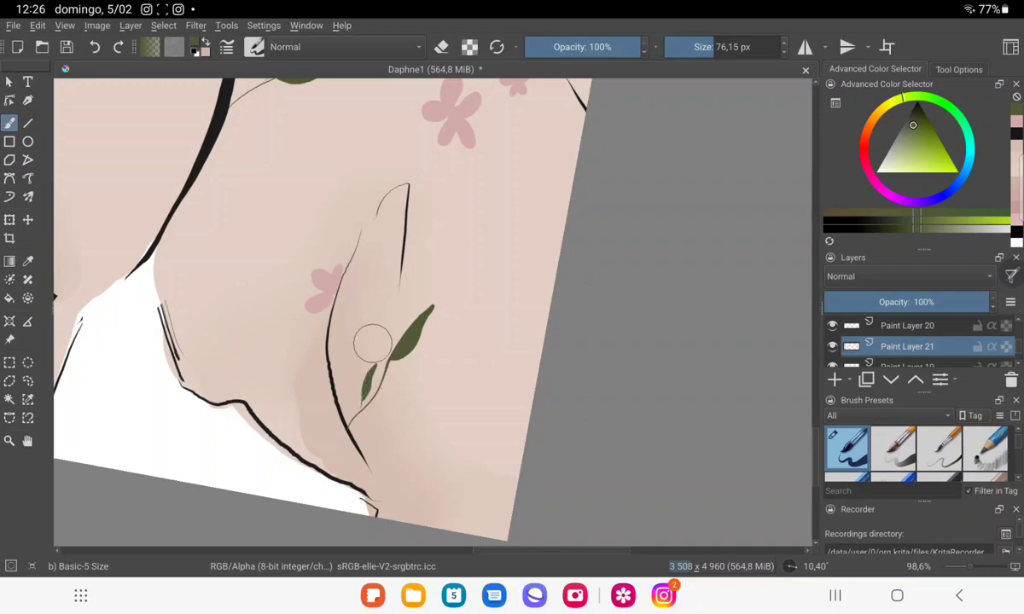
pyautogui.moveTo(365, 343)
pyautogui.mouseDown()
pyautogui.moveTo(560, 374)
pyautogui.moveTo(529, 375)
pyautogui.moveTo(660, 377)
pyautogui.mouseUp()
pyautogui.moveTo(494, 333)
pyautogui.mouseDown()
pyautogui.moveTo(343, 401)
pyautogui.moveTo(375, 325)
pyautogui.moveTo(401, 350)
pyautogui.moveTo(410, 342)
pyautogui.mouseUp()
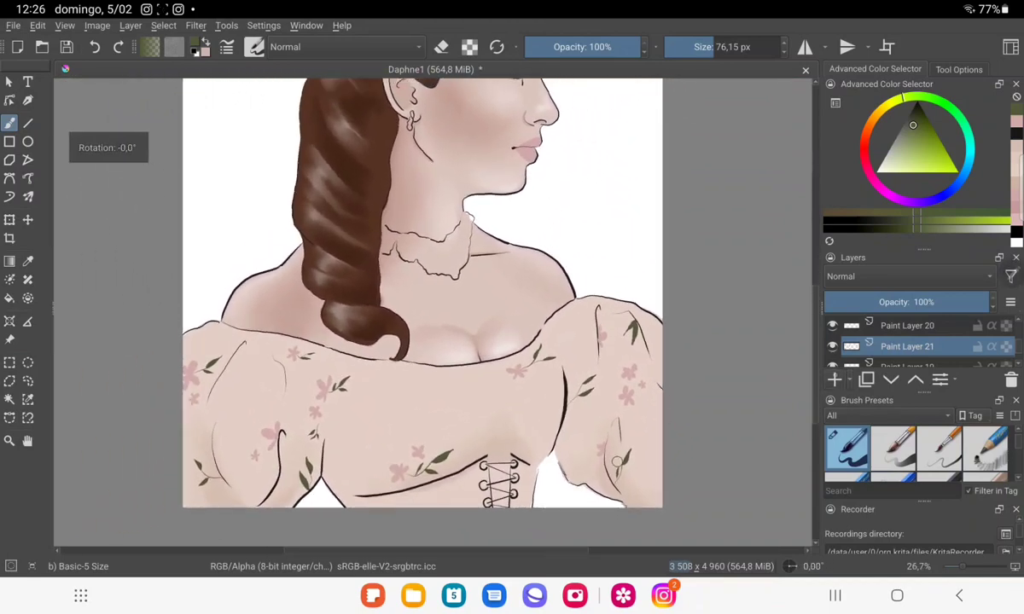
# On a new paint layer, dot small dark speckles below the leaf sprig and on the sleeve.
pyautogui.press('Insert')
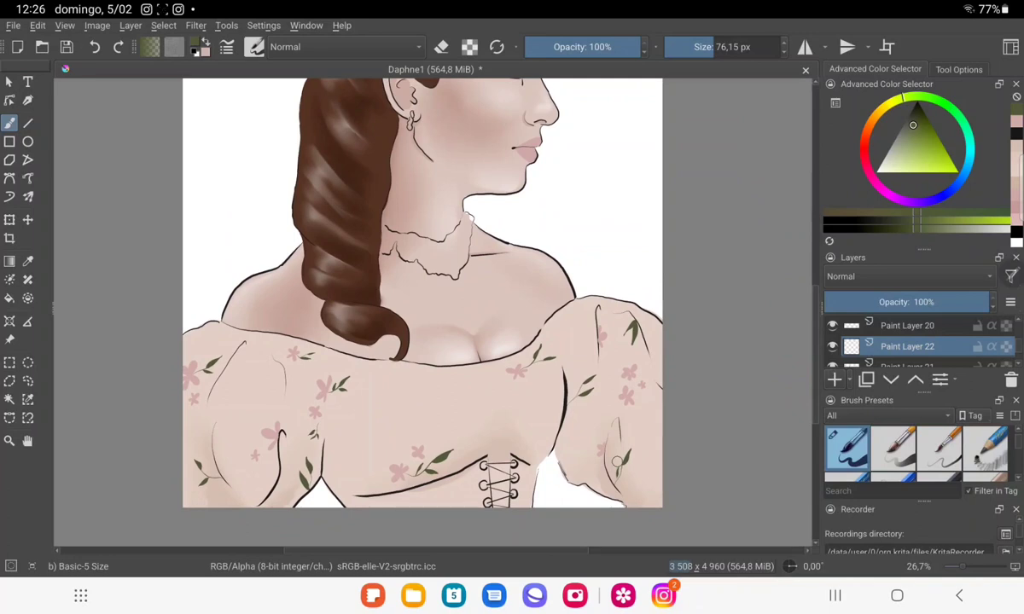
pyautogui.moveTo(616, 462); pyautogui.dragTo(351, 274)
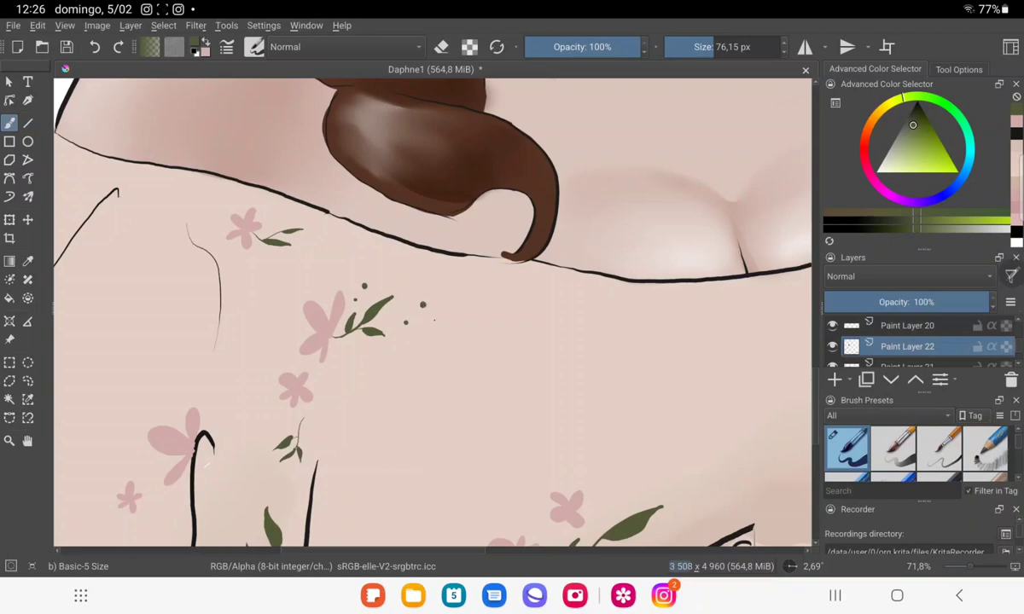
pyautogui.click(359, 373)
pyautogui.click(366, 385)
pyautogui.moveTo(248, 435)
pyautogui.mouseDown()
pyautogui.moveTo(406, 304)
pyautogui.moveTo(379, 294)
pyautogui.moveTo(347, 319)
pyautogui.mouseUp()
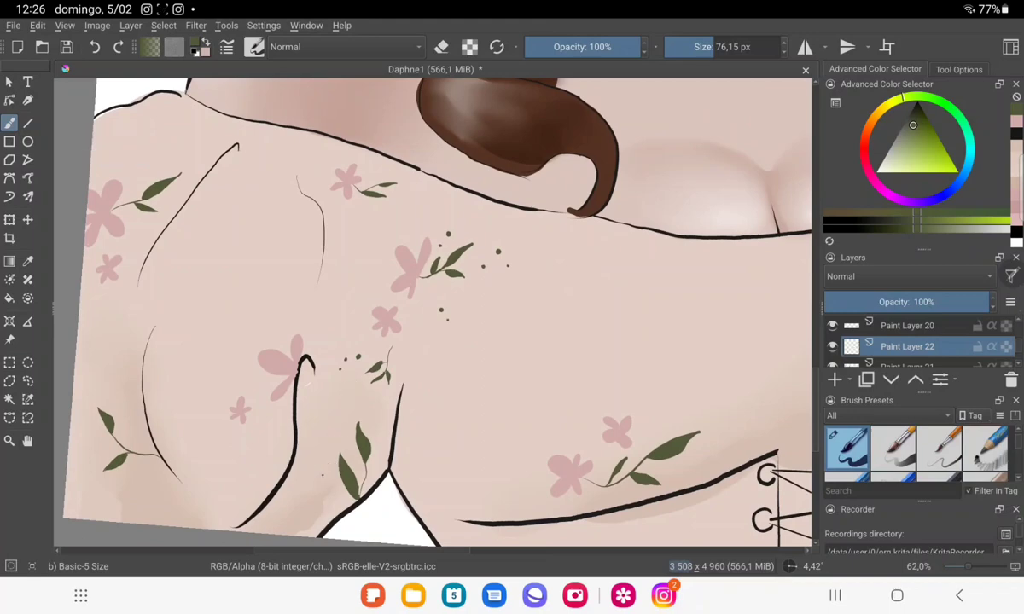
pyautogui.click(324, 449)
pyautogui.click(312, 466)
pyautogui.click(306, 432)
pyautogui.click(282, 316)
# Scatter more small dark dots near the existing ones and around the pink flowers.
pyautogui.scroll(-2, 426, 307)
pyautogui.scroll(-5, 427, 307)
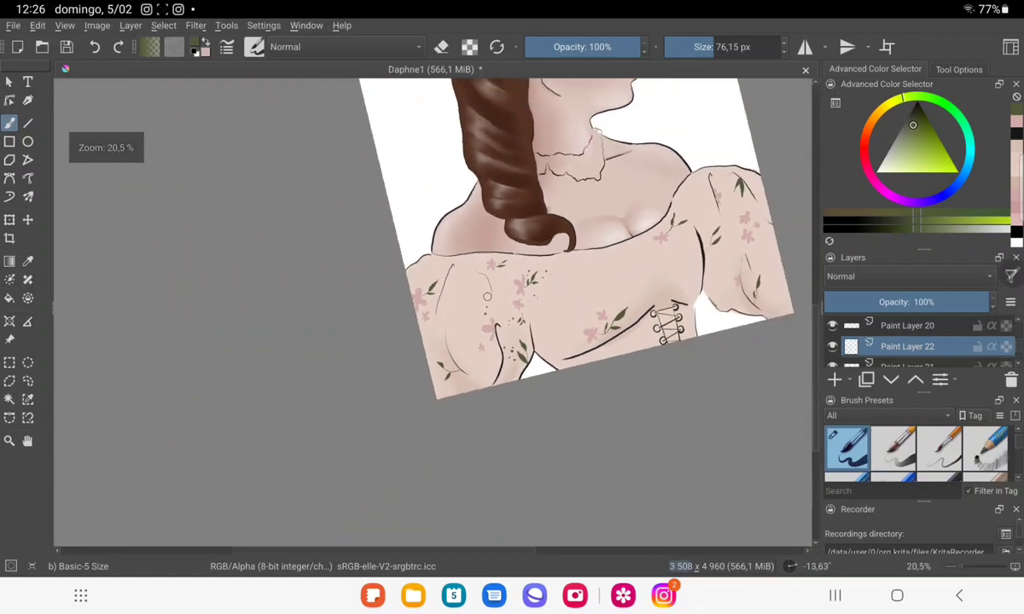
pyautogui.scroll(1, 486, 297)
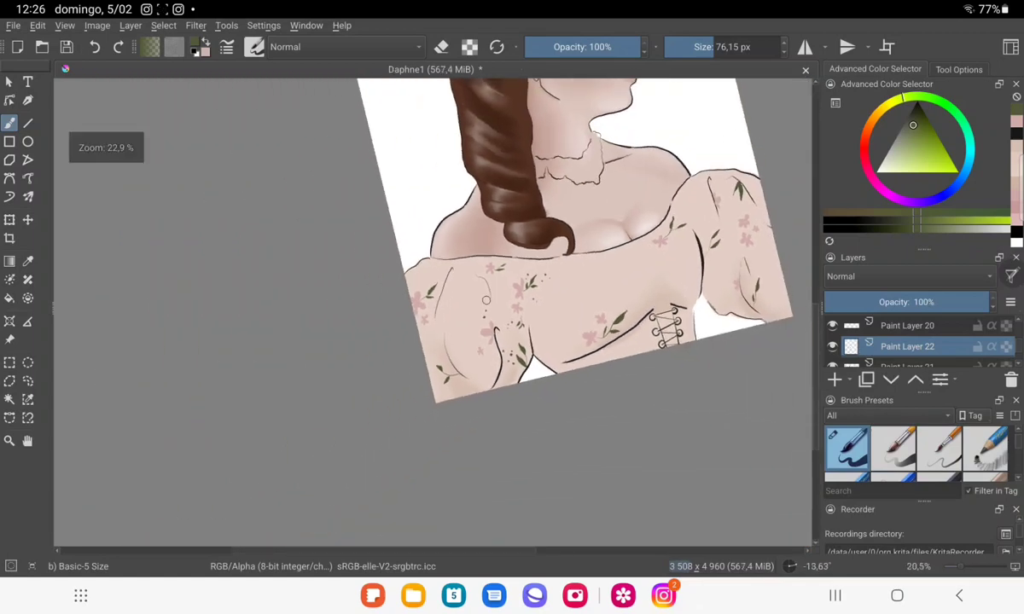
pyautogui.scroll(3, 486, 297)
pyautogui.scroll(4, 512, 255)
pyautogui.scroll(2, 541, 190)
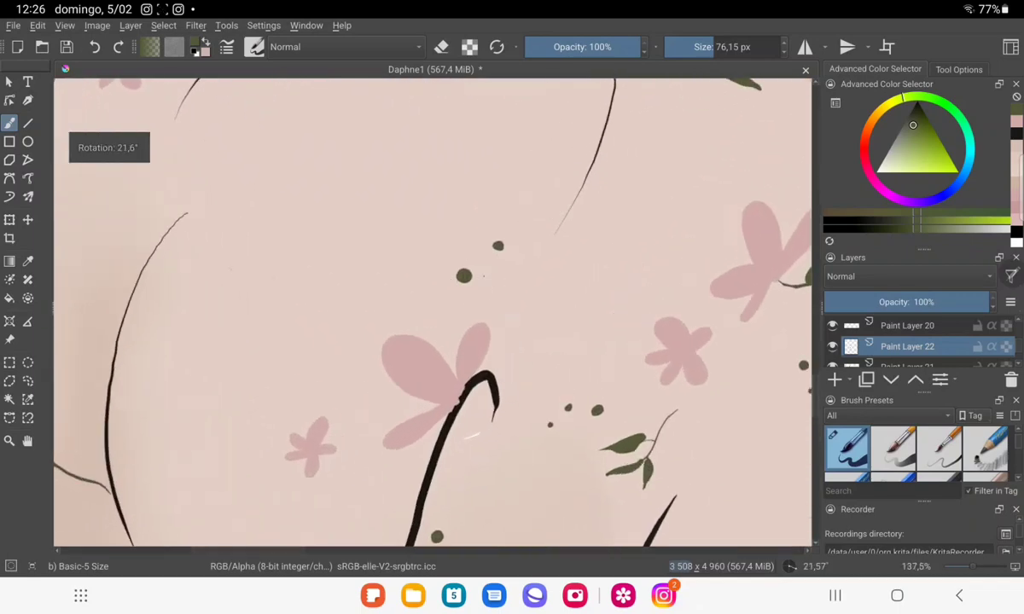
pyautogui.click(466, 254)
pyautogui.click(485, 277)
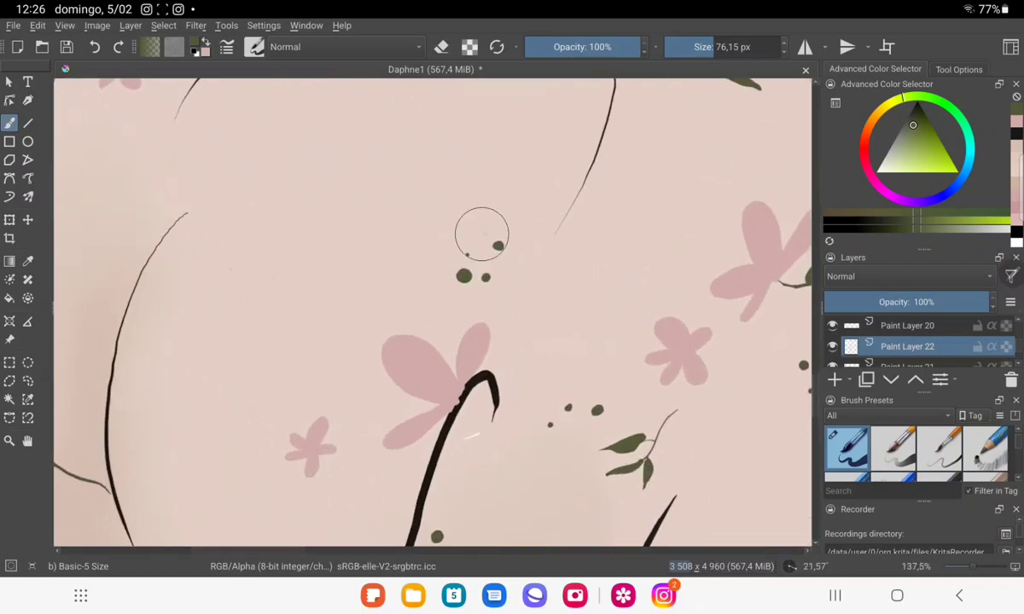
pyautogui.click(482, 228)
pyautogui.click(360, 488)
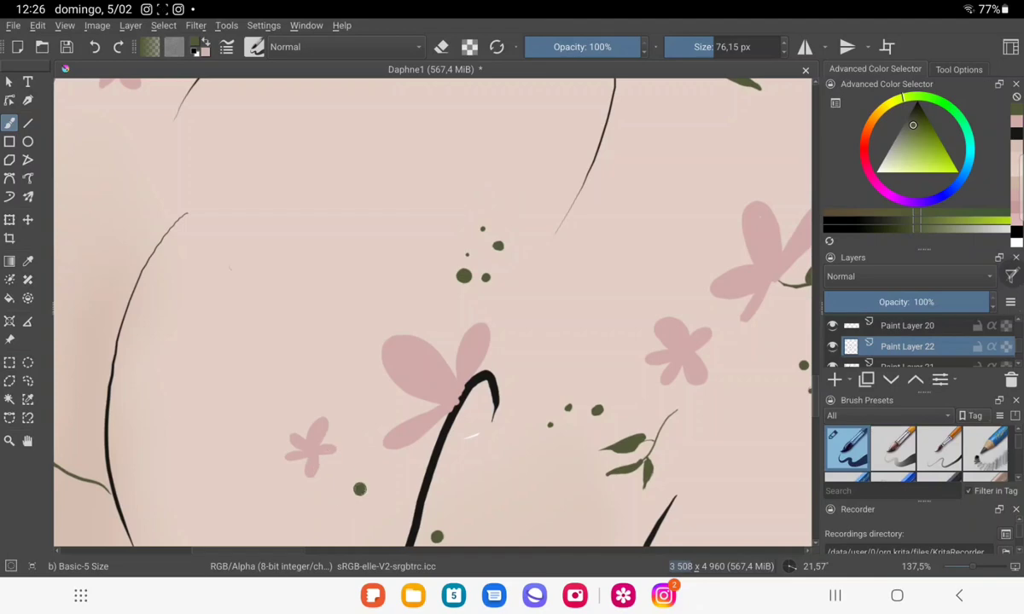
pyautogui.click(245, 422)
pyautogui.click(333, 475)
pyautogui.click(326, 504)
pyautogui.click(278, 396)
# Straighten the view rotation and dot a cluster of small dark speckles around the leaf.
pyautogui.scroll(-5, 435, 368)
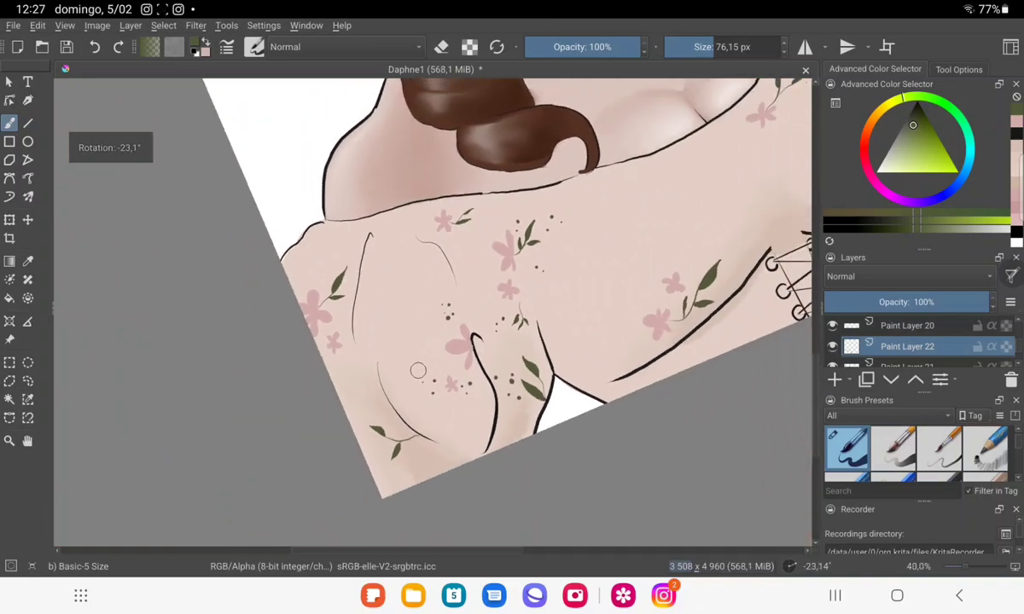
pyautogui.scroll(-3, 434, 369)
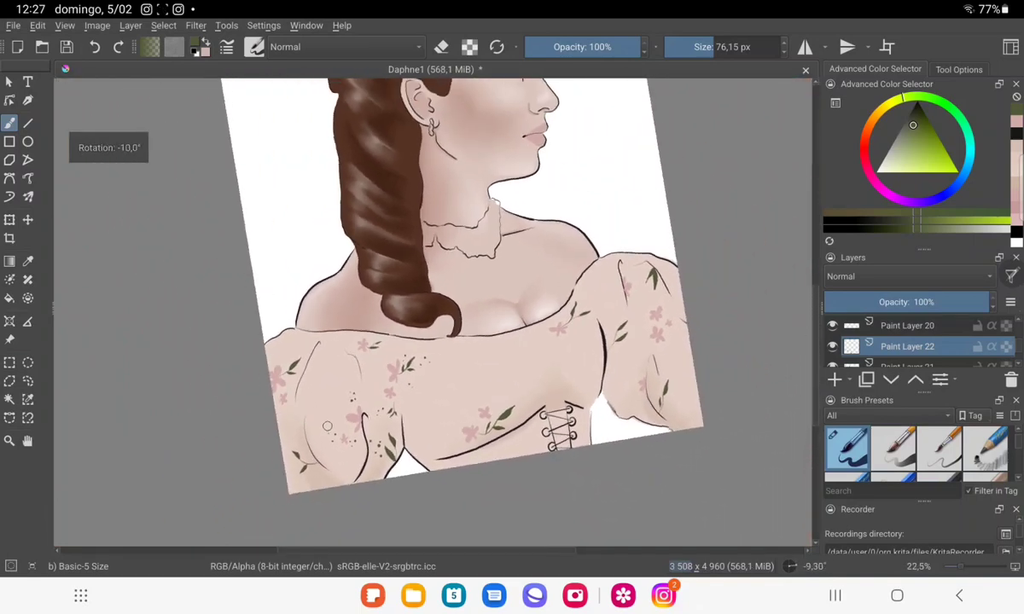
pyautogui.moveTo(300, 478); pyautogui.dragTo(369, 367)
pyautogui.scroll(2, 369, 367)
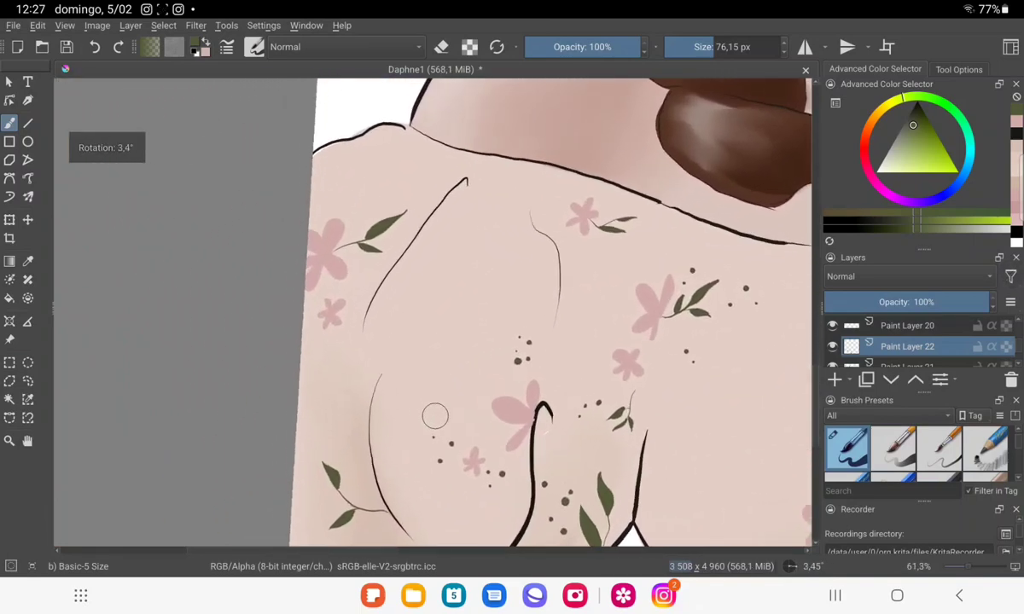
pyautogui.scroll(2, 414, 410)
pyautogui.scroll(2, 461, 444)
pyautogui.scroll(3, 552, 497)
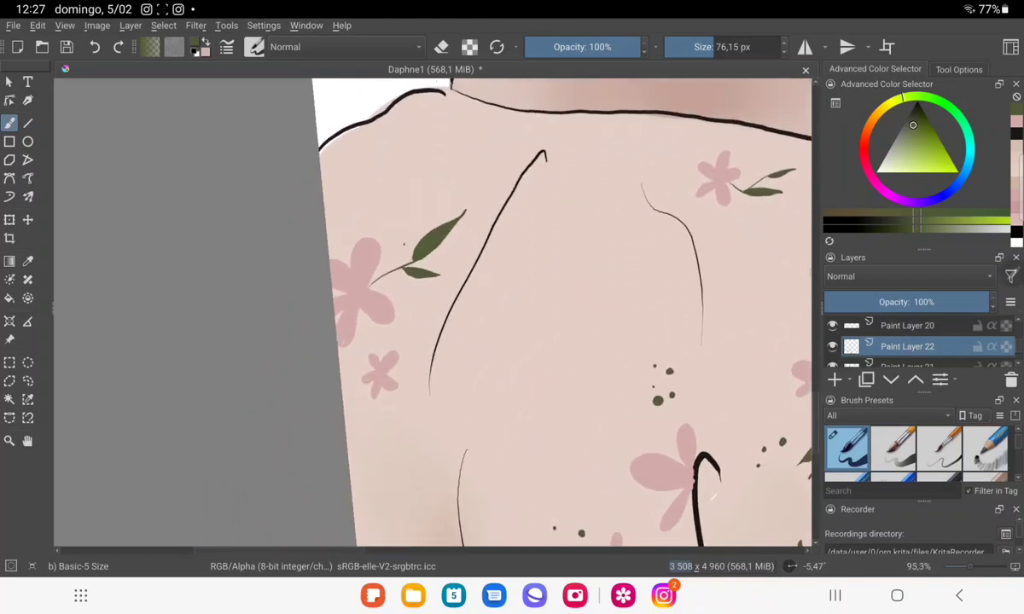
pyautogui.click(402, 227)
pyautogui.click(411, 228)
pyautogui.click(401, 232)
pyautogui.click(423, 191)
pyautogui.click(412, 182)
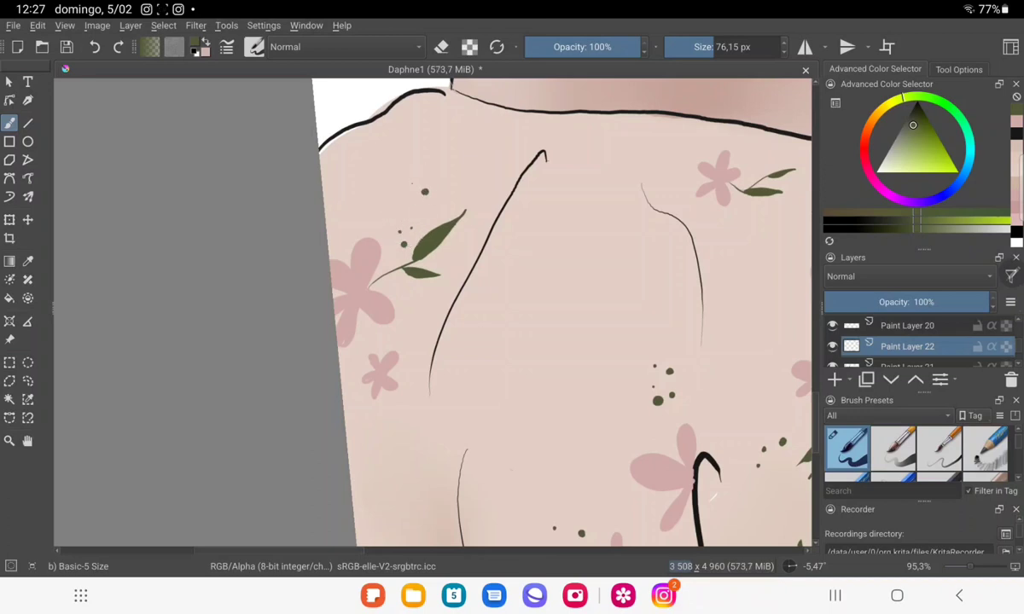
pyautogui.click(423, 168)
# Add small dark dots above the sprig beside the lacing and around both pink flowers.
pyautogui.moveTo(423, 155)
pyautogui.mouseDown()
pyautogui.moveTo(331, 331)
pyautogui.moveTo(252, 323)
pyautogui.mouseUp()
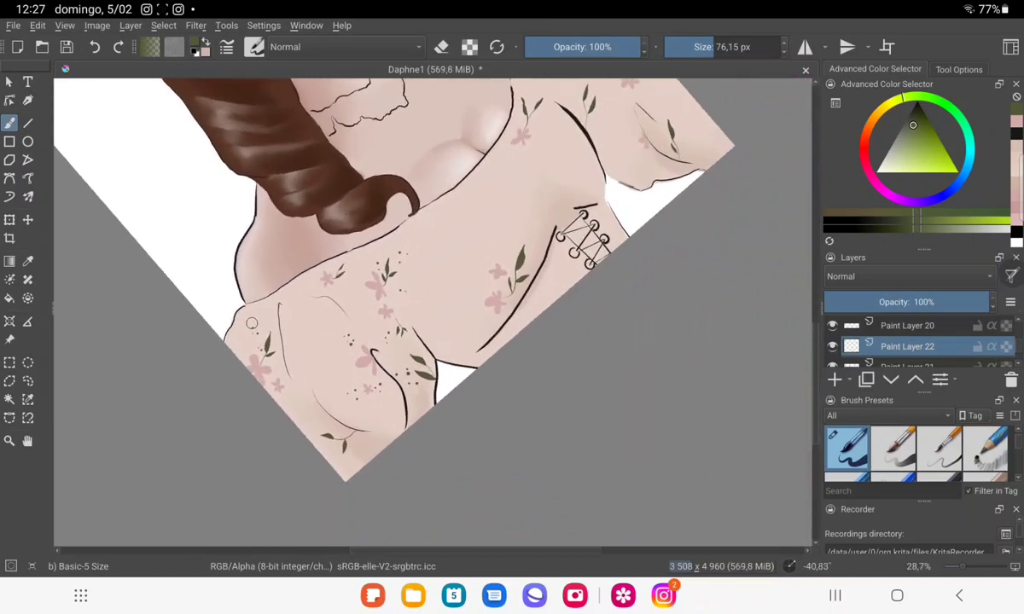
pyautogui.moveTo(251, 322); pyautogui.dragTo(128, 136)
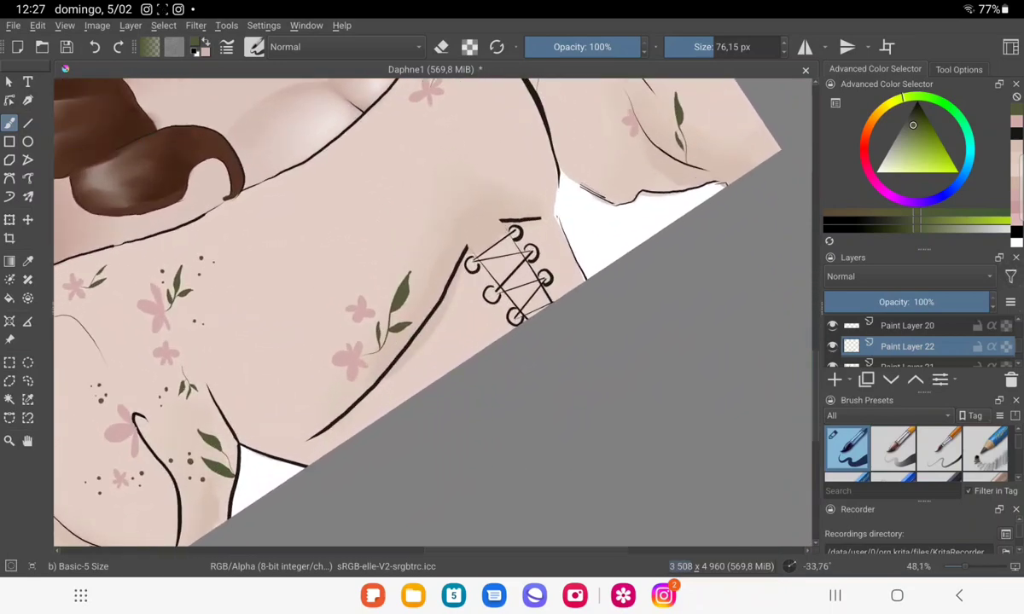
pyautogui.moveTo(512, 273); pyautogui.dragTo(661, 354)
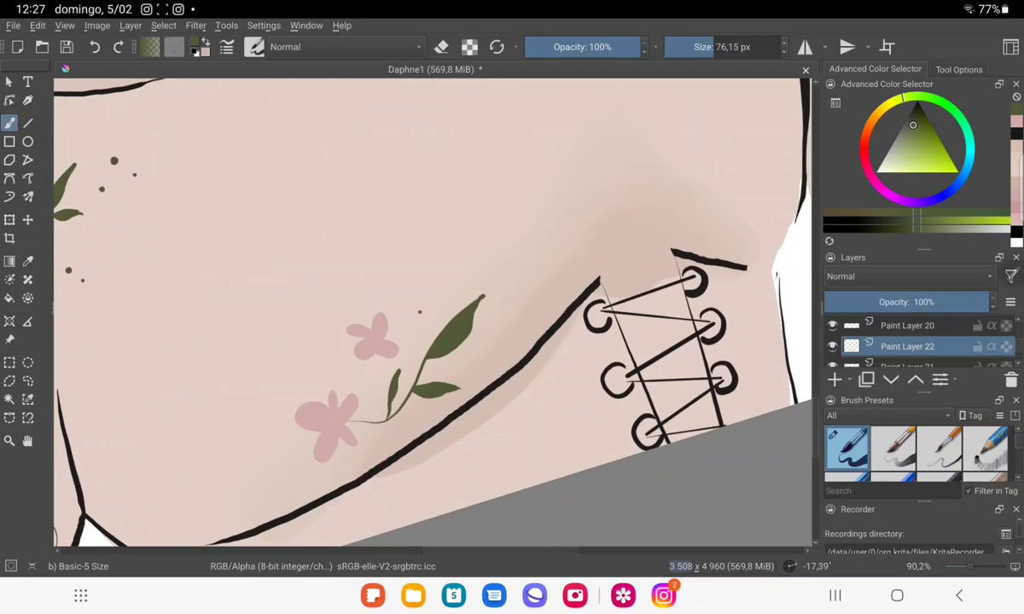
pyautogui.click(420, 310)
pyautogui.click(435, 292)
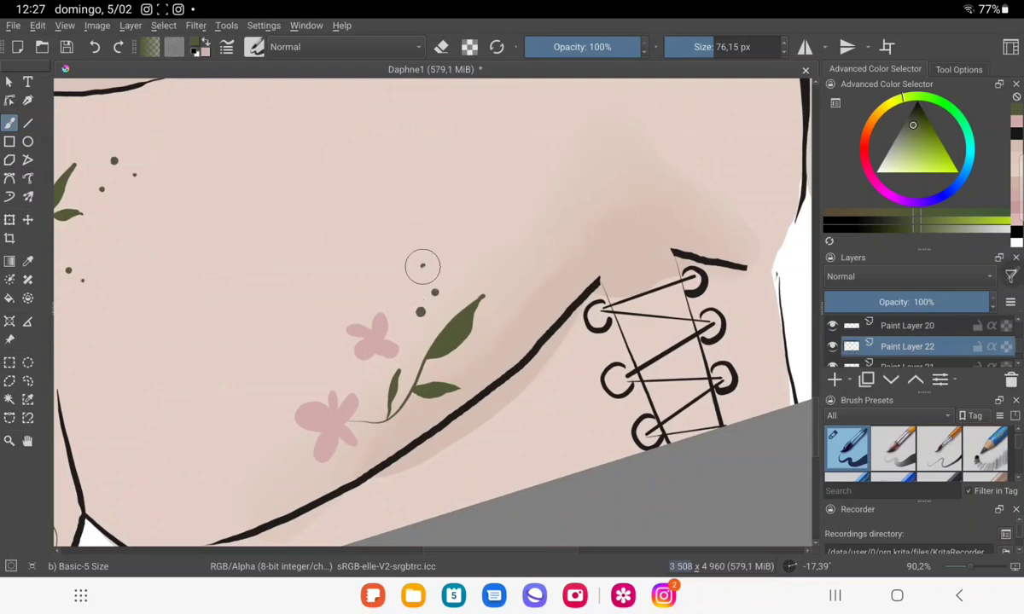
pyautogui.click(423, 266)
pyautogui.click(449, 229)
pyautogui.click(469, 210)
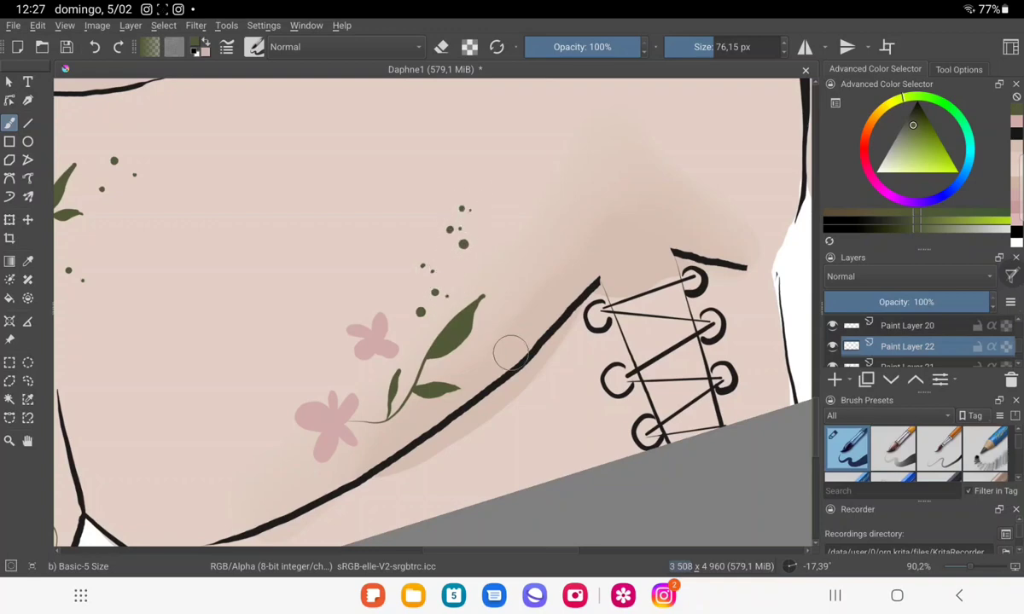
pyautogui.click(365, 460)
pyautogui.click(353, 469)
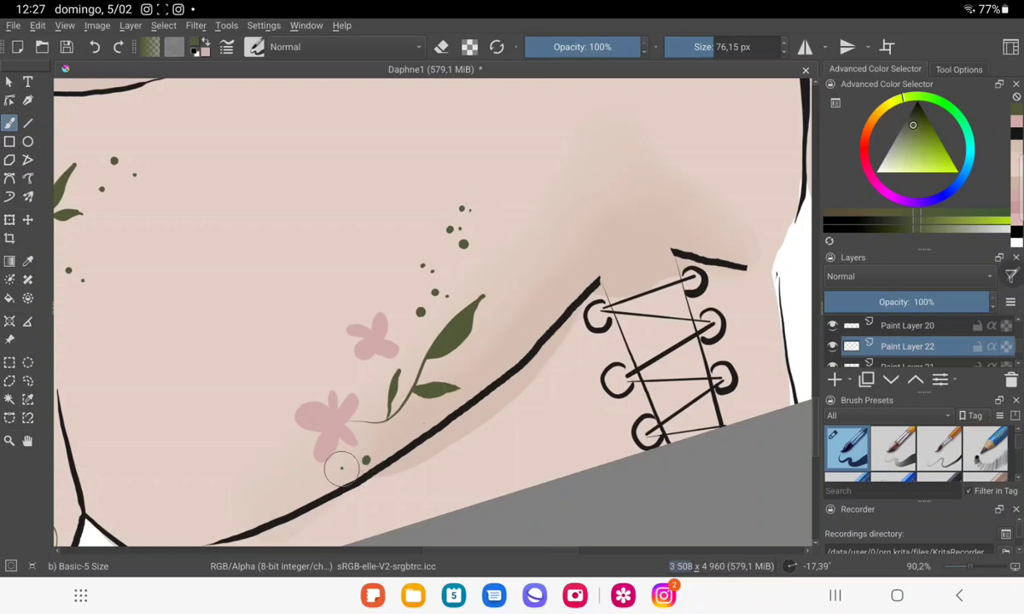
pyautogui.click(342, 466)
pyautogui.click(308, 360)
pyautogui.click(315, 357)
pyautogui.click(309, 335)
pyautogui.click(305, 315)
pyautogui.scroll(-5, 294, 288)
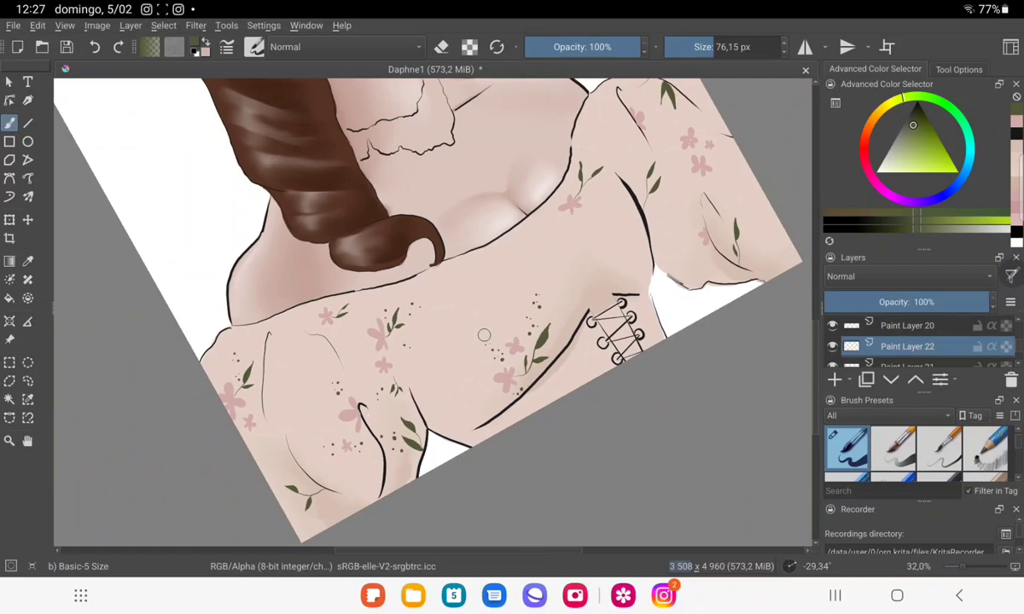
# Add a green dot near the leaves, undo it, then dab green dots beside the cluster.
pyautogui.scroll(5, 483, 335)
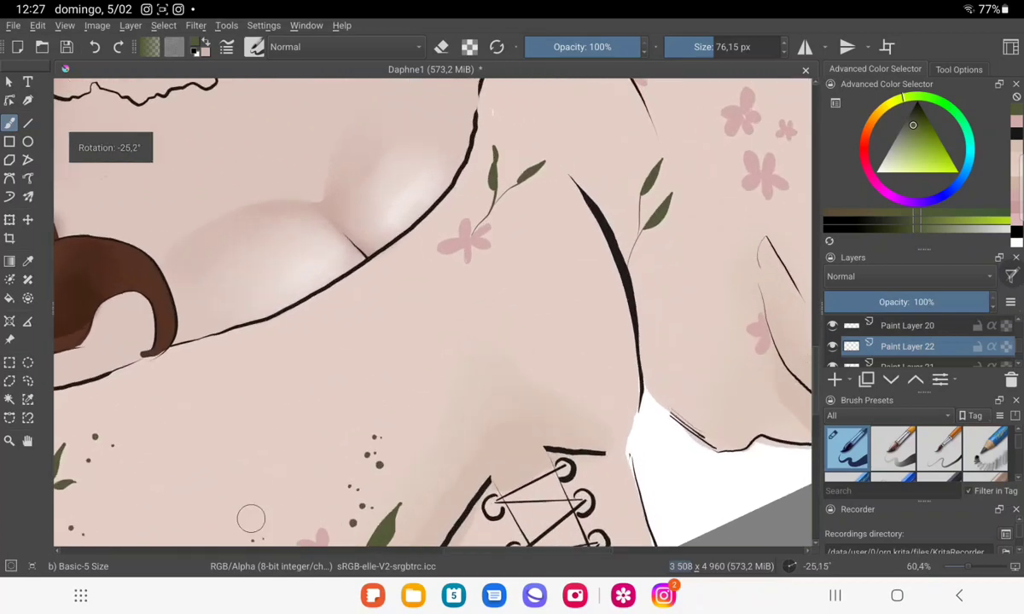
pyautogui.click(526, 214)
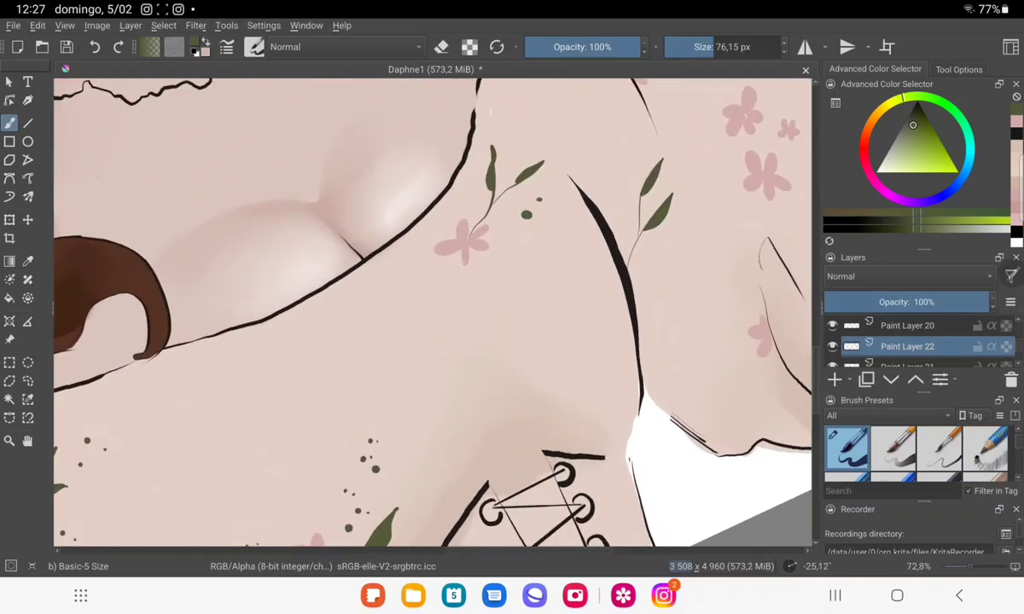
pyautogui.scroll(5, 527, 164)
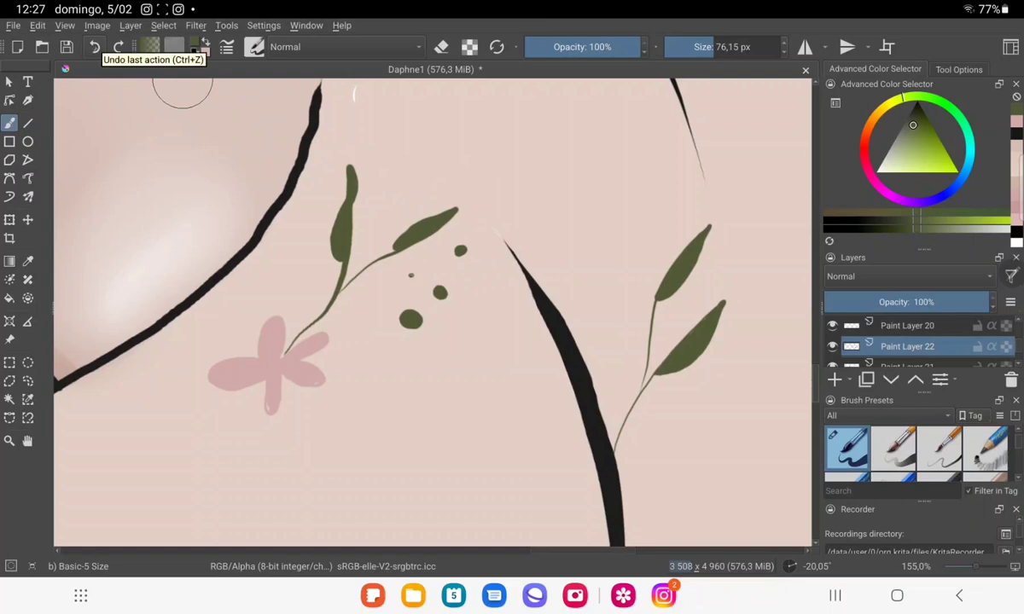
pyautogui.click(94, 47)
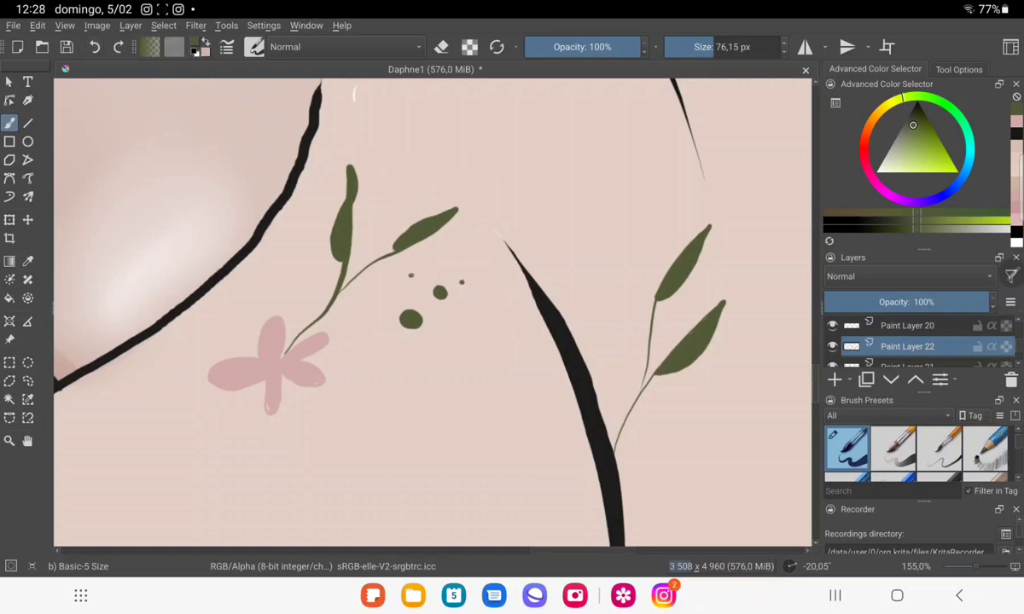
pyautogui.click(453, 297)
pyautogui.click(497, 334)
pyautogui.click(489, 359)
pyautogui.click(438, 394)
# Add more small green dots near the sleeve sprig and lower leaf, then view the whole torso.
pyautogui.scroll(-5, 486, 314)
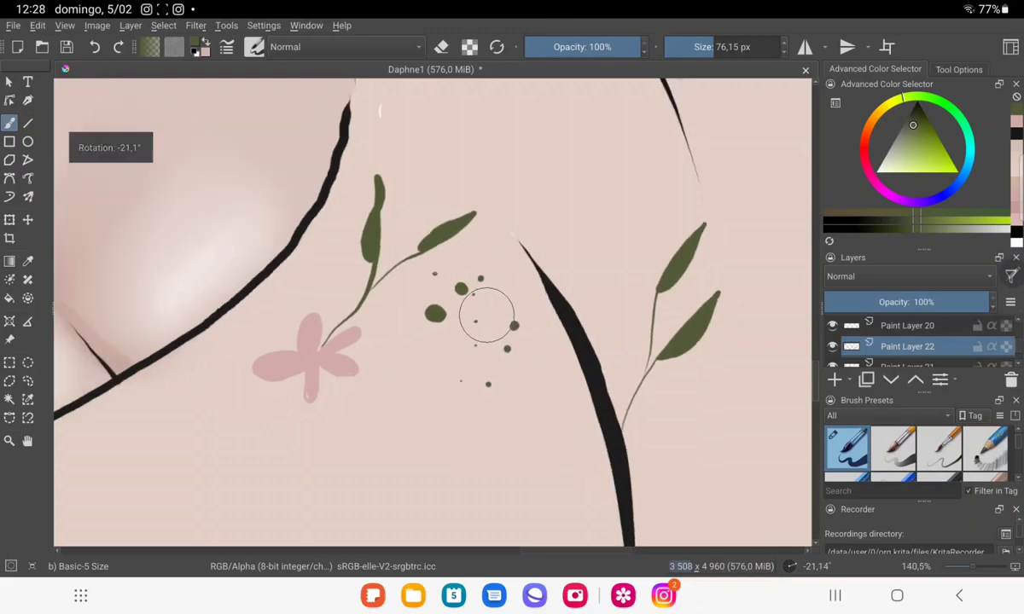
pyautogui.scroll(-5, 551, 320)
pyautogui.scroll(3, 529, 316)
pyautogui.scroll(-3, 511, 309)
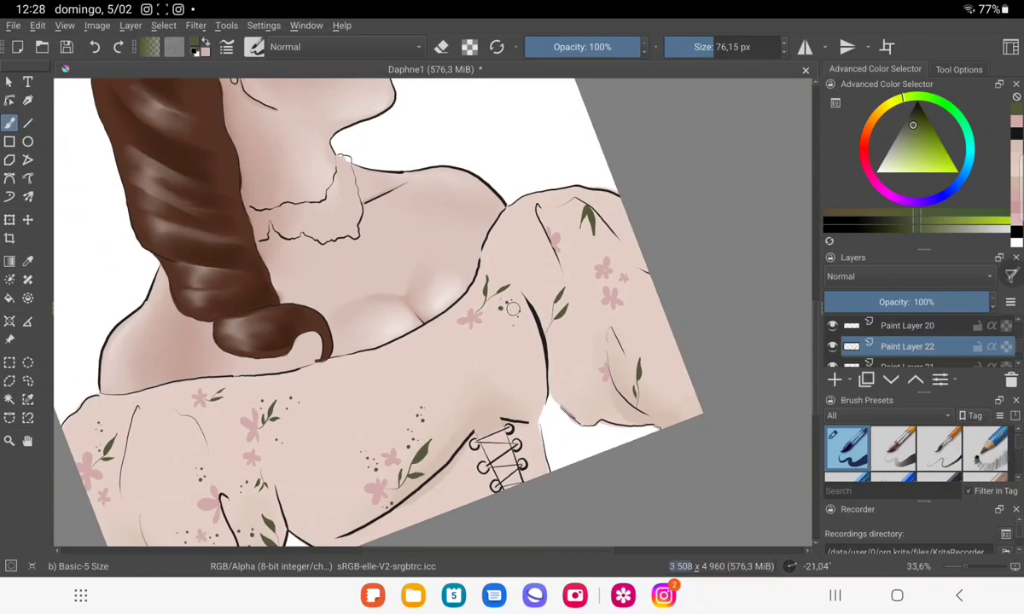
pyautogui.scroll(3, 512, 309)
pyautogui.scroll(2, 421, 297)
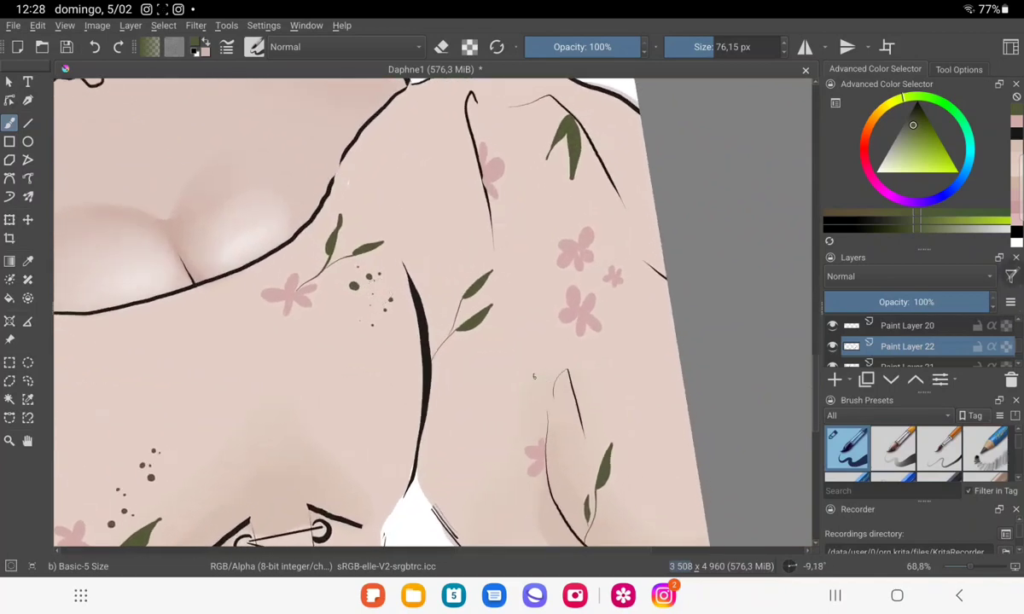
pyautogui.click(506, 370)
pyautogui.moveTo(528, 394); pyautogui.dragTo(444, 126)
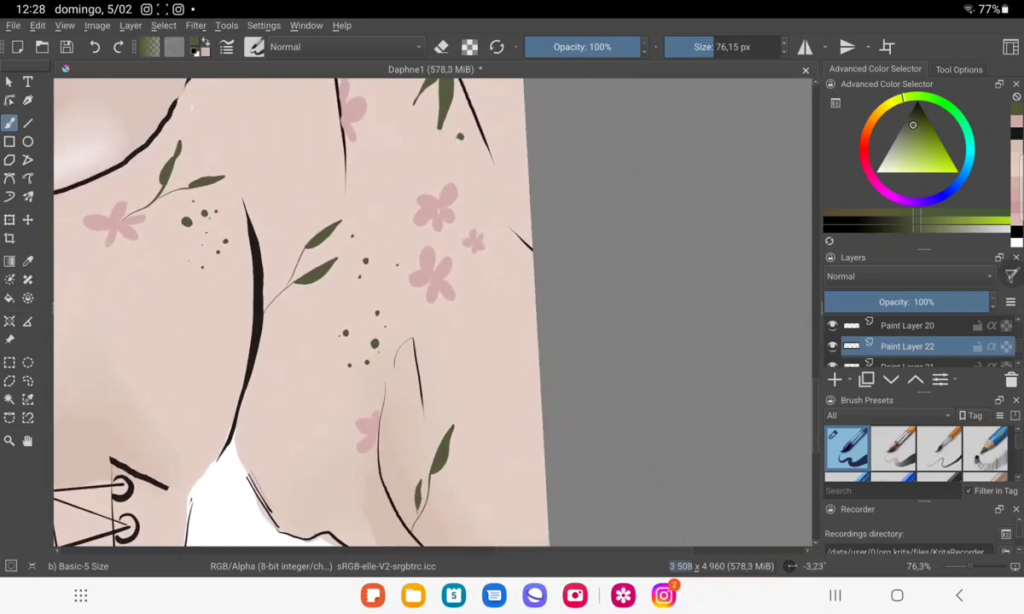
pyautogui.click(466, 151)
pyautogui.click(471, 170)
pyautogui.click(499, 485)
pyautogui.moveTo(477, 443)
pyautogui.mouseDown()
pyautogui.moveTo(612, 344)
pyautogui.moveTo(650, 520)
pyautogui.moveTo(627, 402)
pyautogui.mouseUp()
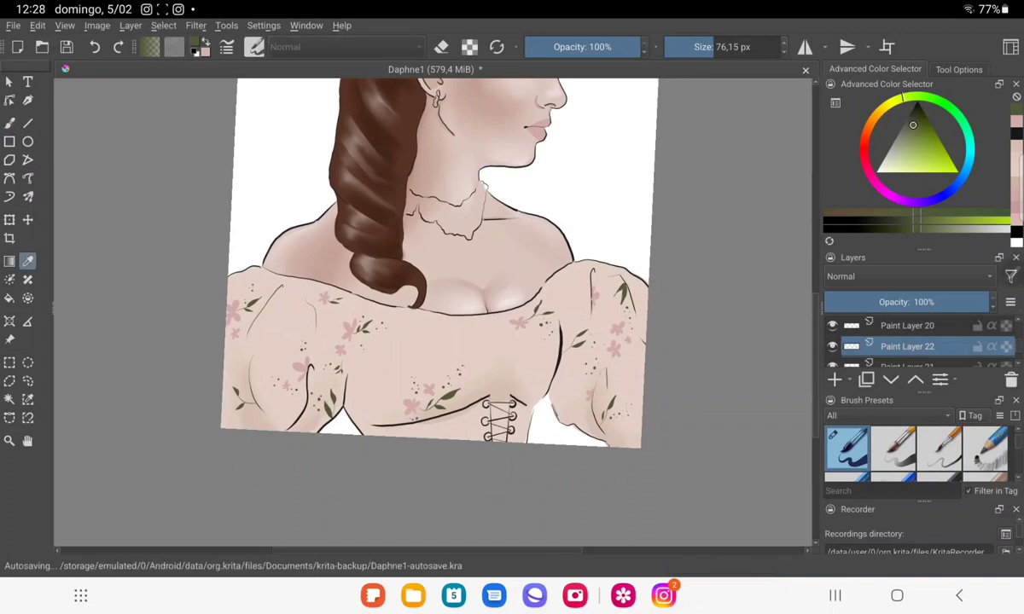
# Sample a lighter pinkish-brown colour and add a new layer above Paint Layer 17.
pyautogui.keyDown('ctrl'); pyautogui.click(627, 402); pyautogui.keyUp('ctrl')
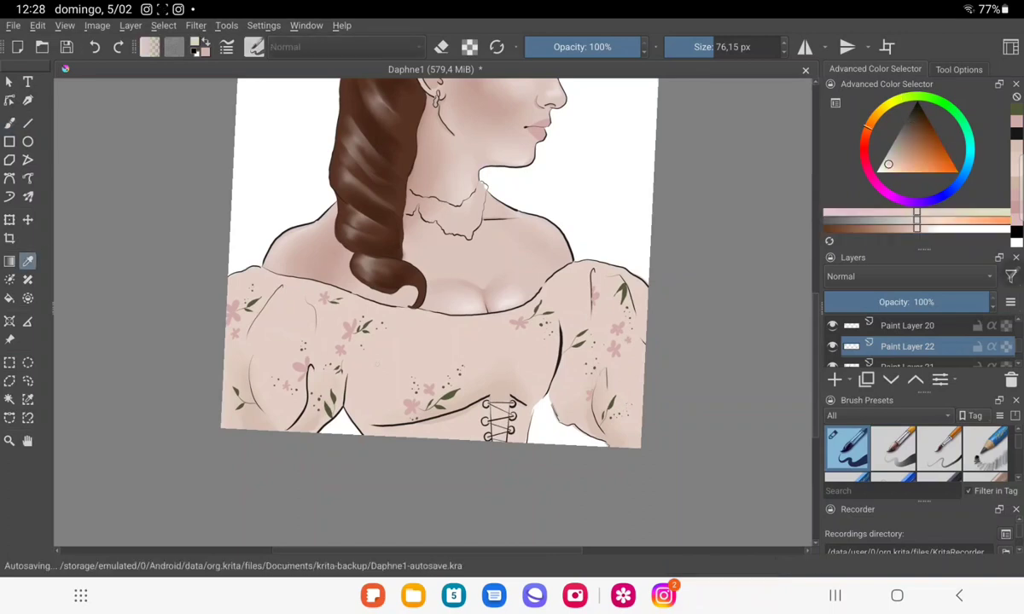
pyautogui.keyDown('ctrl'); pyautogui.click(627, 402); pyautogui.keyUp('ctrl')
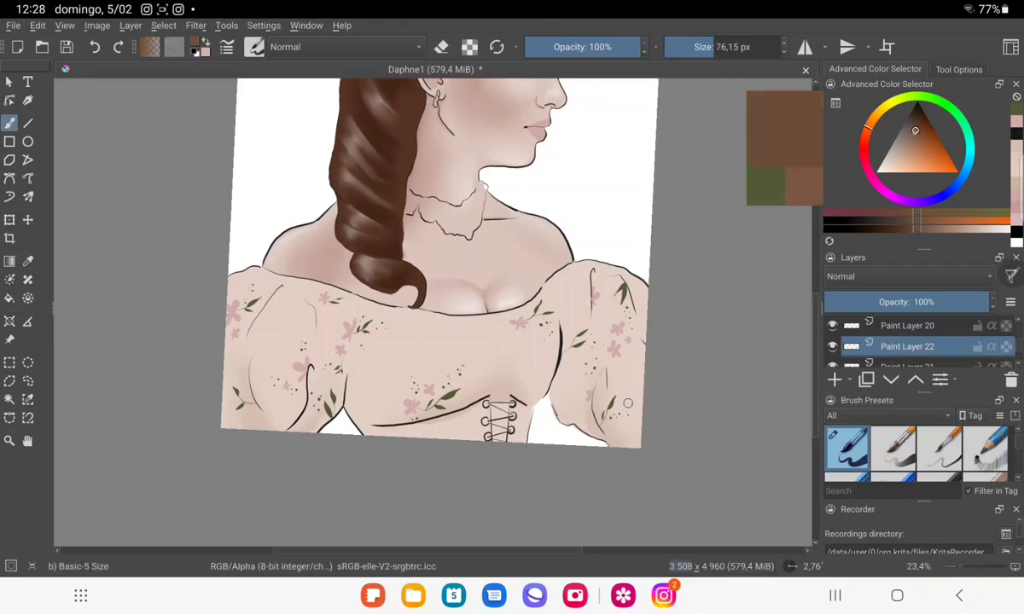
pyautogui.keyDown('ctrl'); pyautogui.click(627, 402); pyautogui.keyUp('ctrl')
pyautogui.keyDown('ctrl'); pyautogui.click(627, 403); pyautogui.keyUp('ctrl')
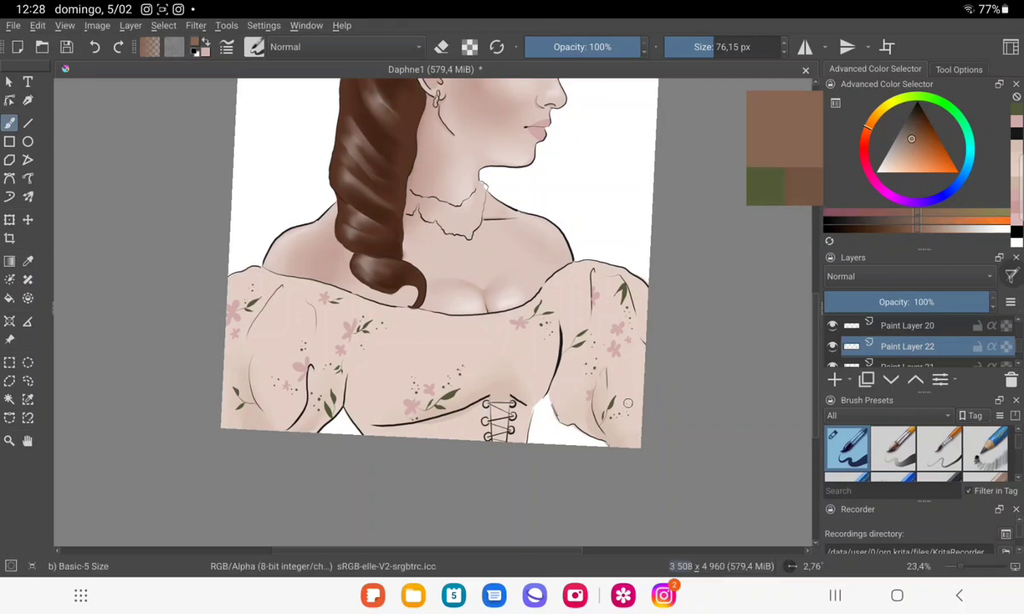
pyautogui.scroll(-3, 905, 344)
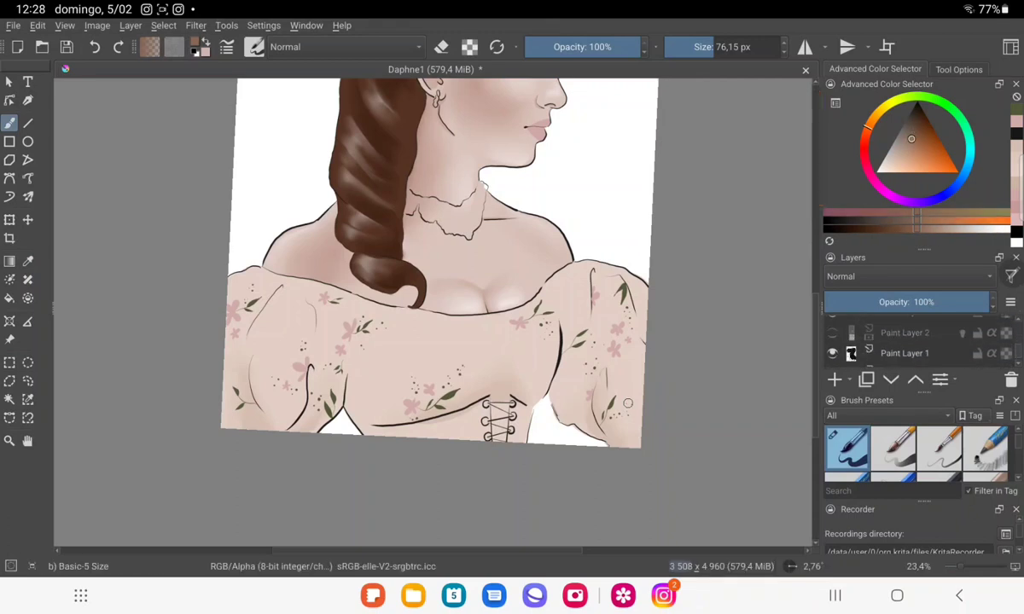
pyautogui.scroll(-1, 904, 344)
pyautogui.click(907, 346)
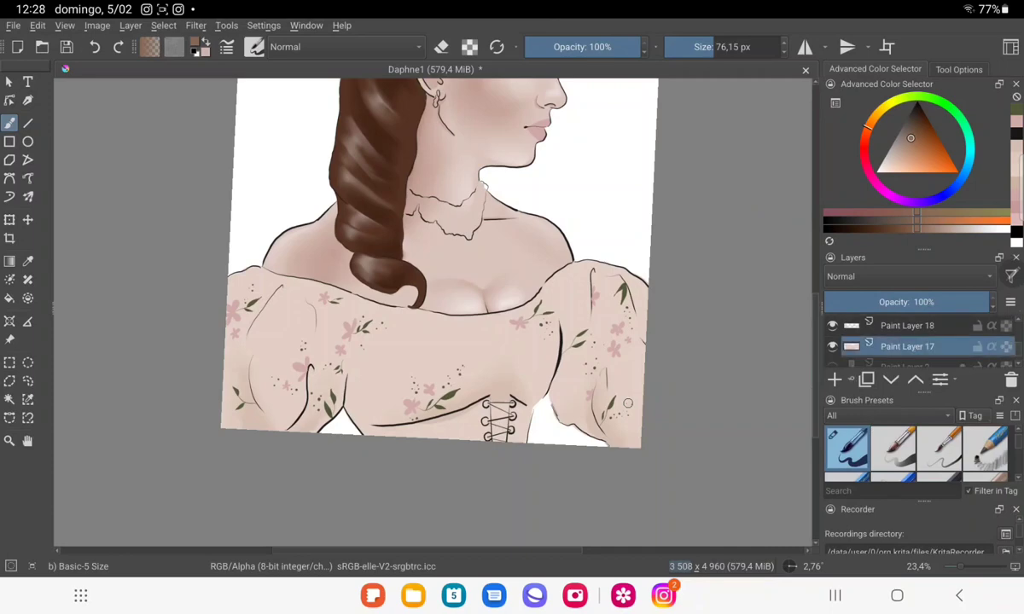
pyautogui.click(834, 379)
pyautogui.scroll(5, 512, 341)
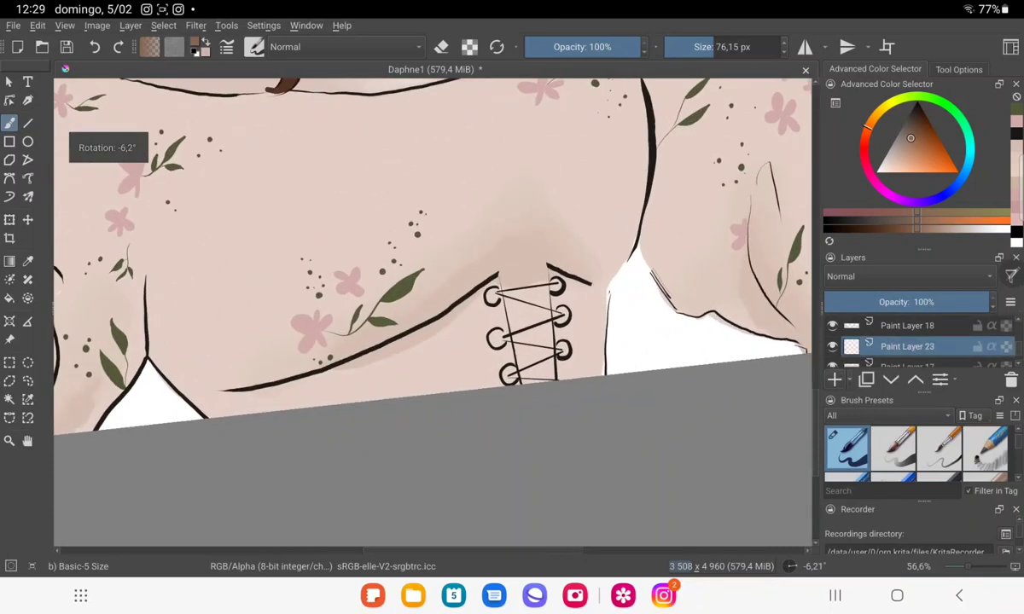
pyautogui.scroll(2, 433, 307)
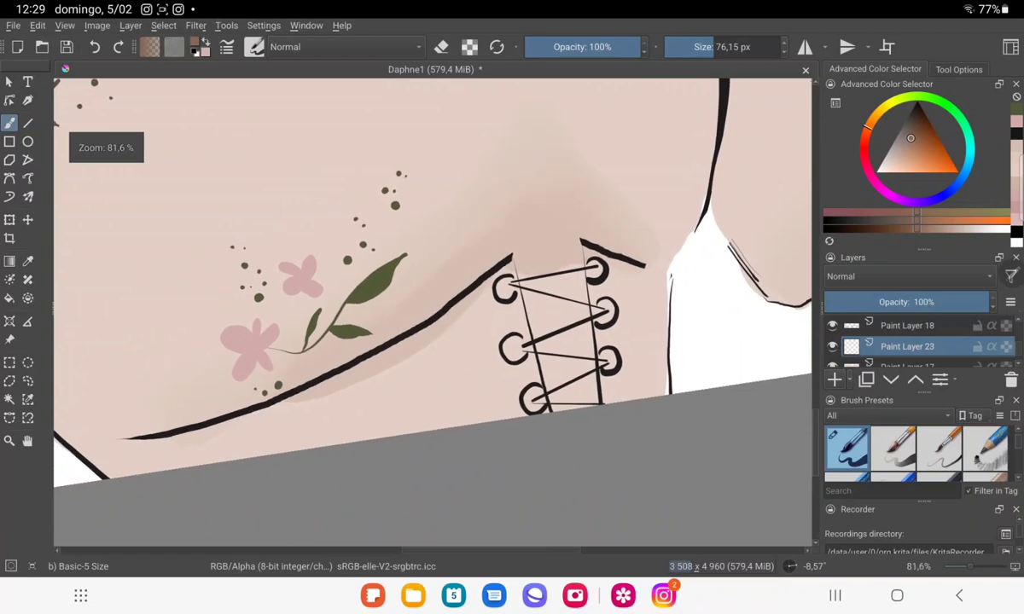
# Paint brown shading beside the left eyelets and move Paint Layer 23 above Paint Layer 18.
pyautogui.moveTo(417, 328)
pyautogui.mouseDown()
pyautogui.moveTo(465, 275)
pyautogui.moveTo(495, 287)
pyautogui.mouseUp()
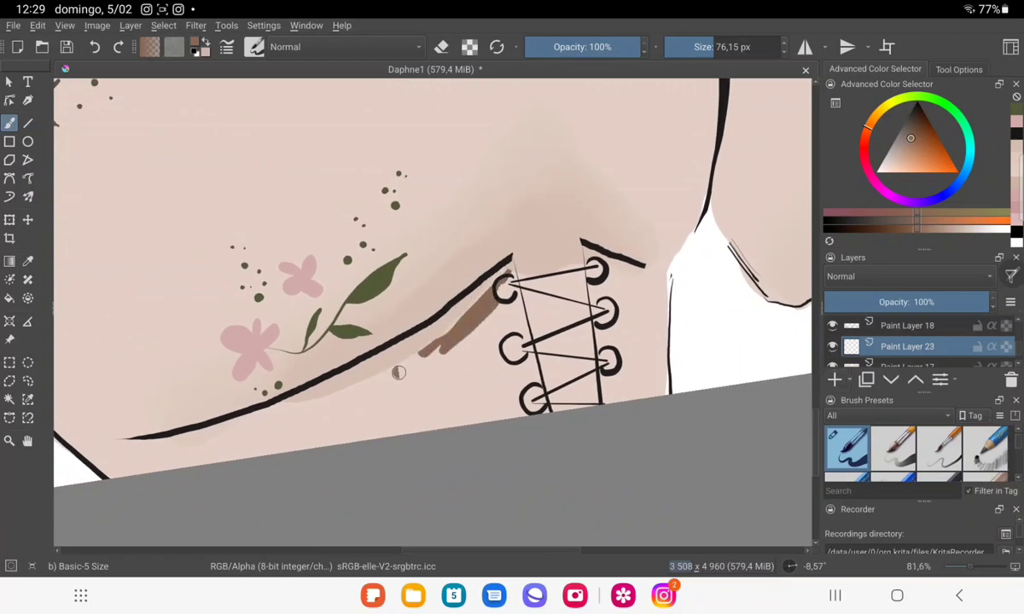
pyautogui.moveTo(439, 345); pyautogui.dragTo(368, 391)
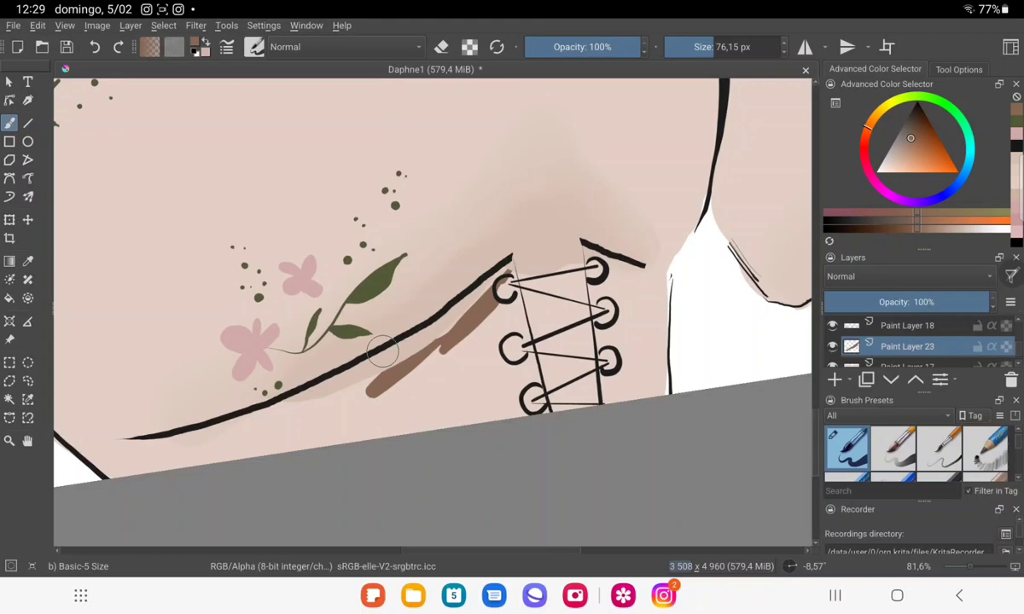
pyautogui.moveTo(907, 346); pyautogui.dragTo(913, 303)
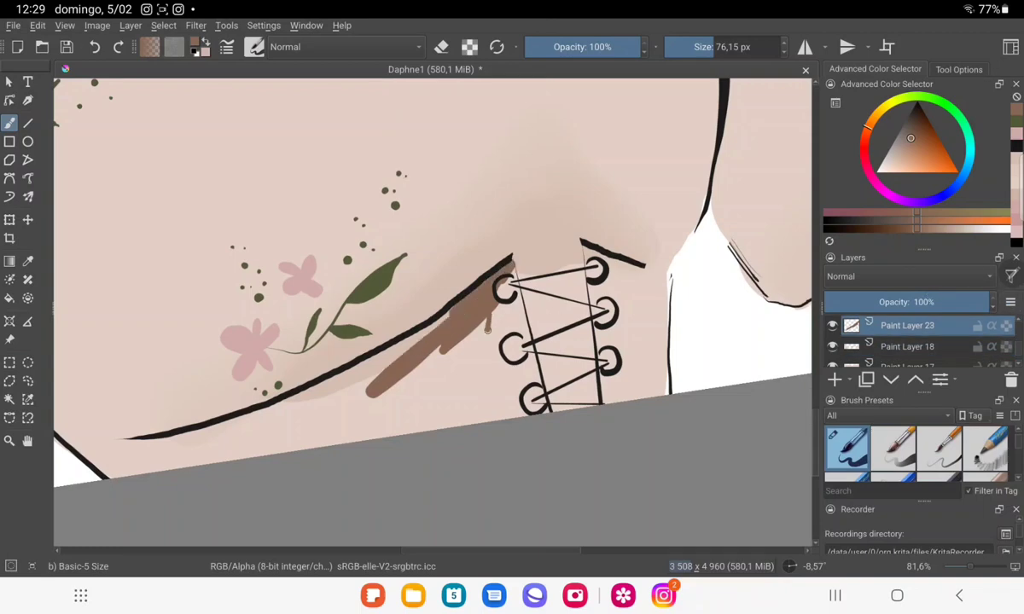
pyautogui.moveTo(488, 328); pyautogui.dragTo(510, 290)
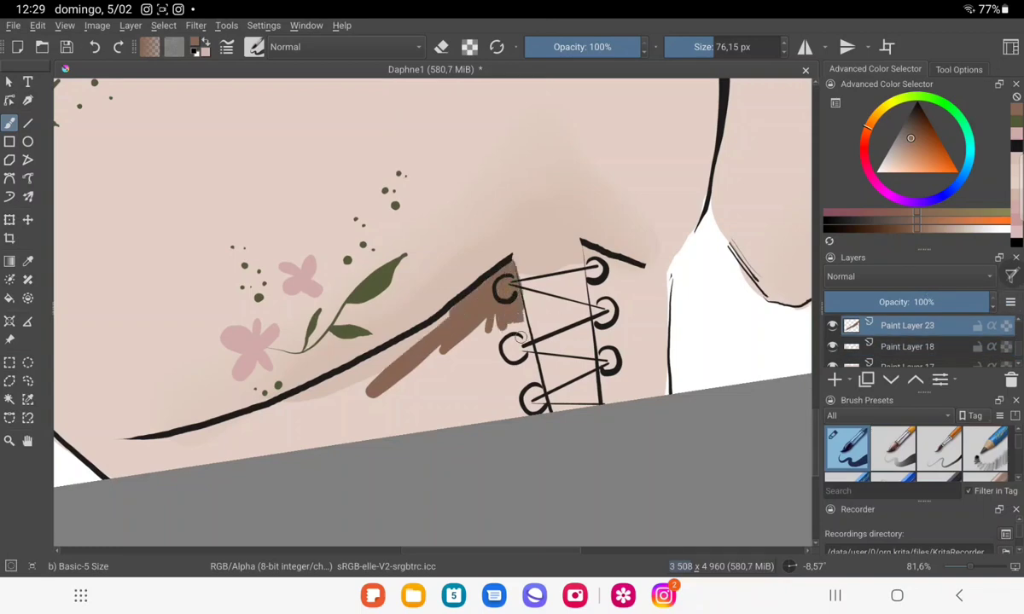
pyautogui.moveTo(520, 338); pyautogui.dragTo(531, 420)
pyautogui.moveTo(507, 384); pyautogui.dragTo(493, 291)
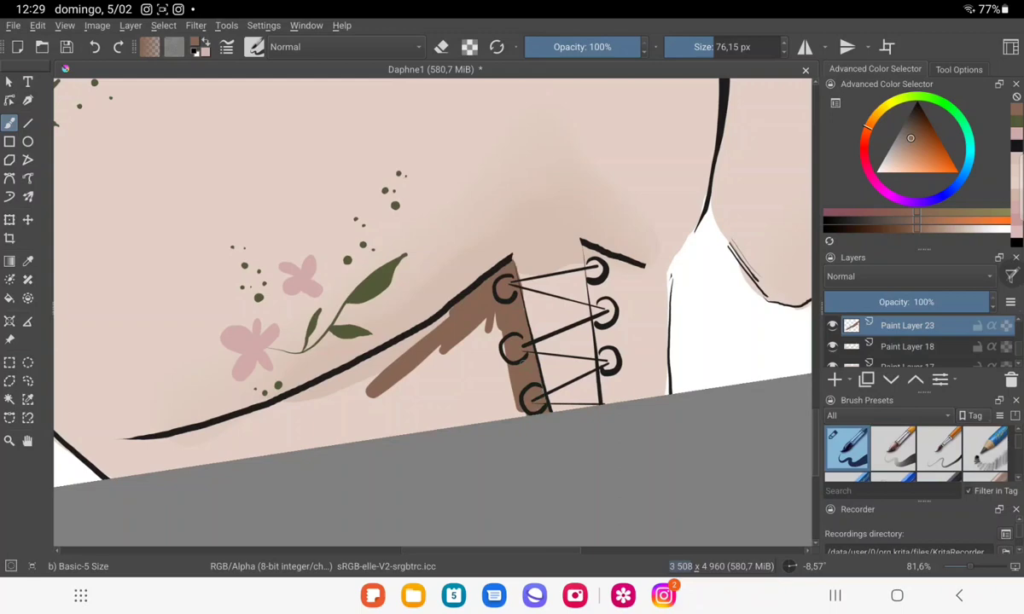
# With a larger brush, fill brown left of the lacing and the light gap under the black line.
pyautogui.moveTo(682, 46); pyautogui.dragTo(725, 46)
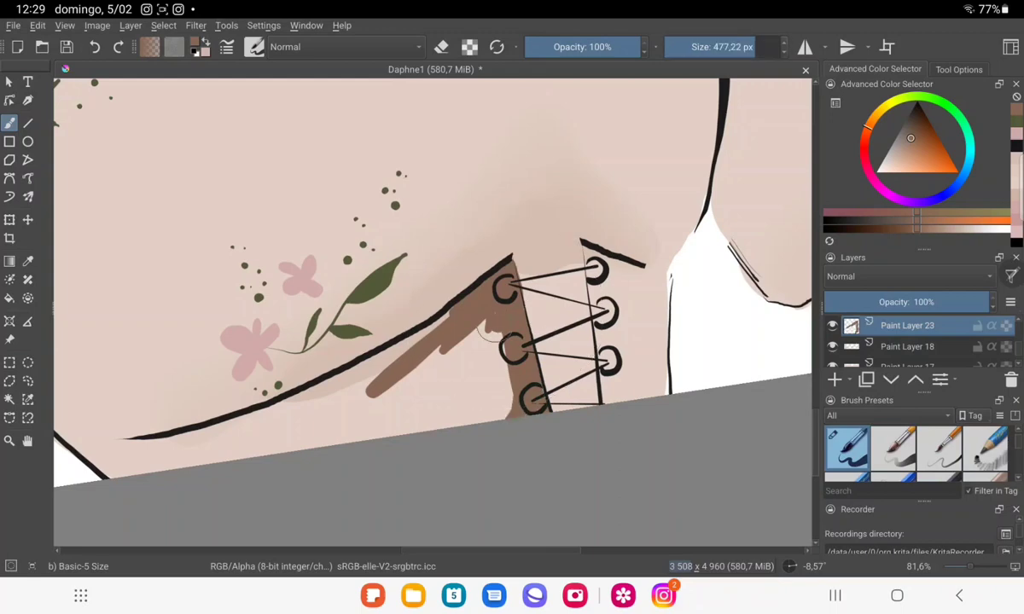
pyautogui.moveTo(461, 350); pyautogui.dragTo(341, 401)
pyautogui.moveTo(469, 354); pyautogui.dragTo(504, 418)
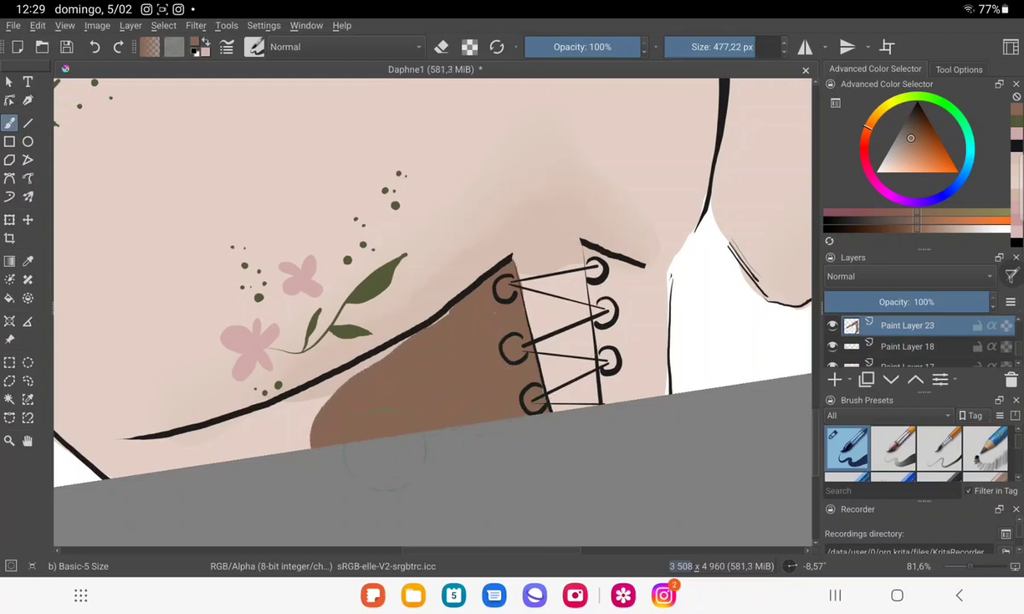
pyautogui.moveTo(384, 450)
pyautogui.mouseDown()
pyautogui.moveTo(213, 452)
pyautogui.moveTo(126, 488)
pyautogui.moveTo(128, 427)
pyautogui.moveTo(282, 384)
pyautogui.moveTo(475, 288)
pyautogui.mouseUp()
pyautogui.moveTo(294, 384); pyautogui.dragTo(218, 427)
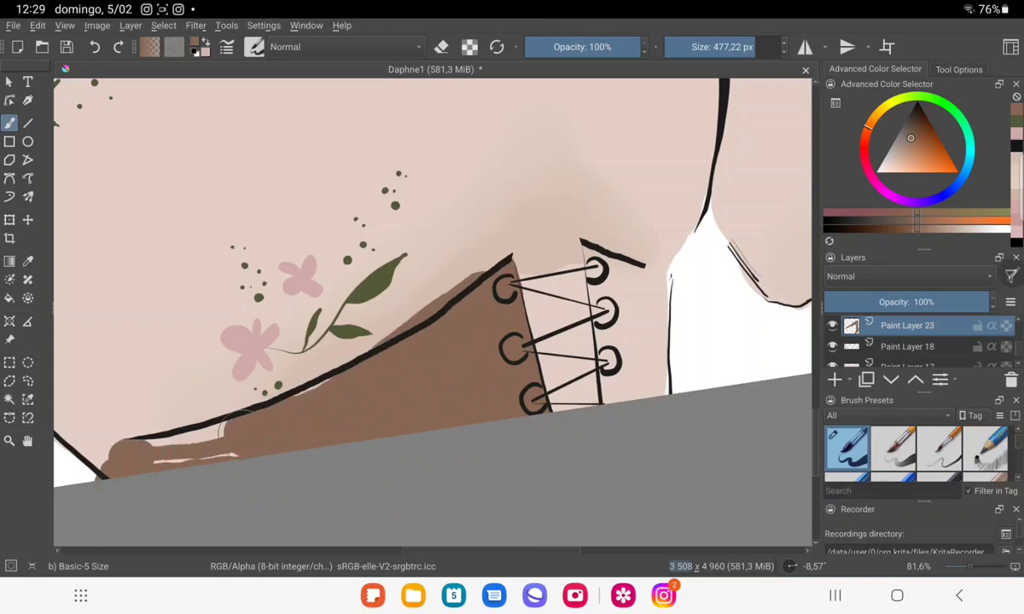
pyautogui.moveTo(235, 388)
pyautogui.mouseDown()
pyautogui.moveTo(205, 426)
pyautogui.moveTo(149, 454)
pyautogui.mouseUp()
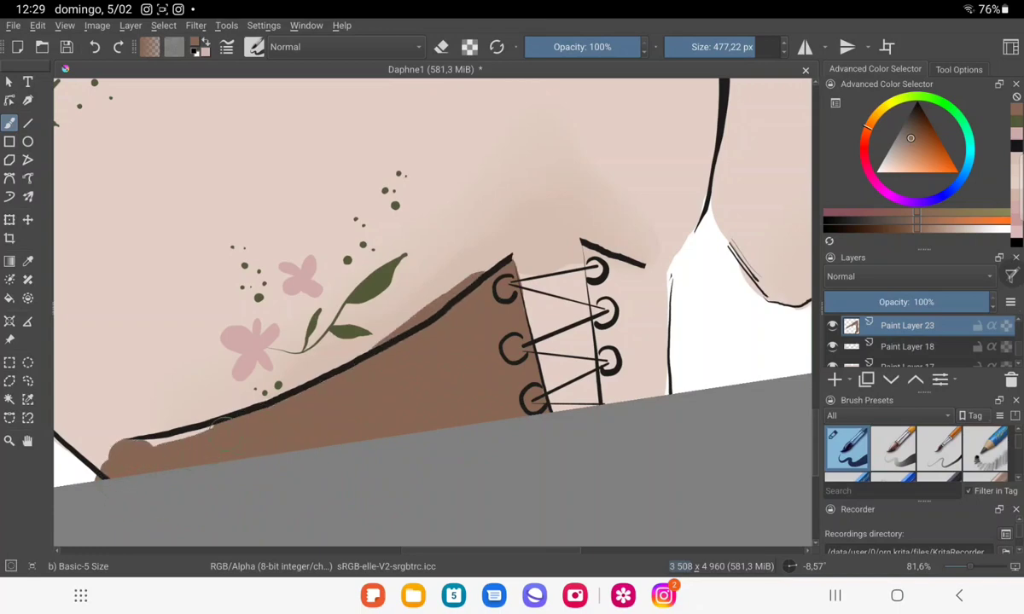
pyautogui.moveTo(220, 424)
pyautogui.mouseDown()
pyautogui.moveTo(94, 452)
pyautogui.moveTo(128, 437)
pyautogui.moveTo(94, 467)
pyautogui.moveTo(74, 439)
pyautogui.moveTo(96, 456)
pyautogui.mouseUp()
# Erase the brown spilling above the black neckline and the stray edge beside the lacing.
pyautogui.press('e')
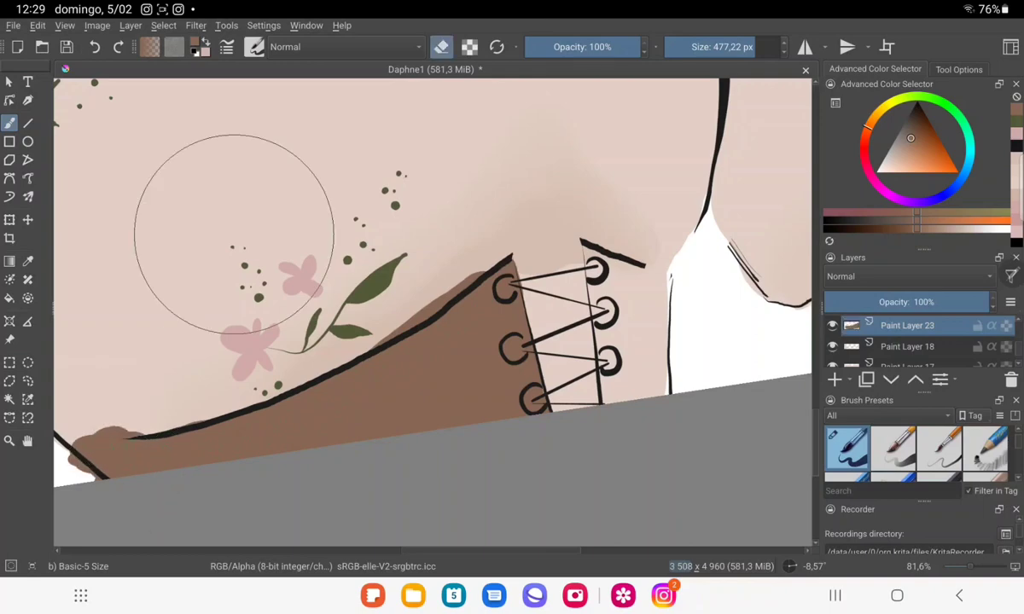
pyautogui.scroll(-2, 234, 233)
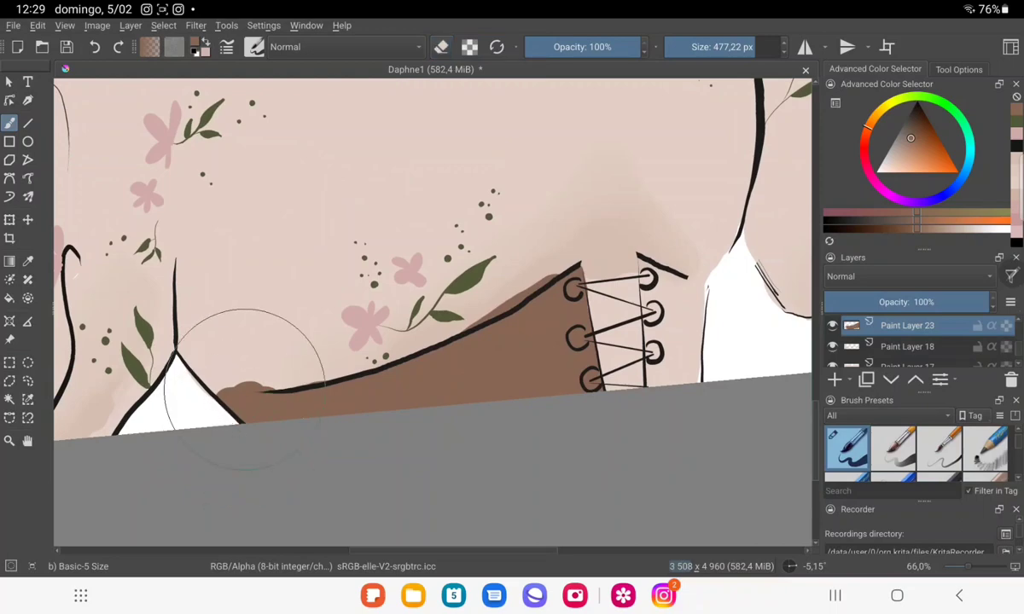
pyautogui.moveTo(252, 367); pyautogui.dragTo(273, 358)
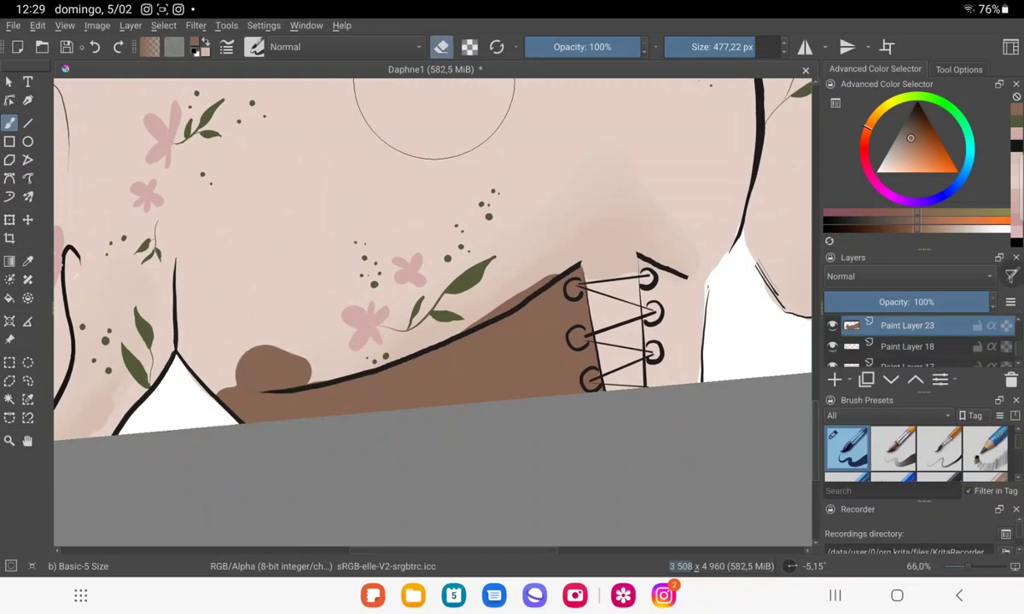
pyautogui.moveTo(307, 354)
pyautogui.mouseDown()
pyautogui.moveTo(237, 369)
pyautogui.moveTo(310, 363)
pyautogui.moveTo(220, 386)
pyautogui.mouseUp()
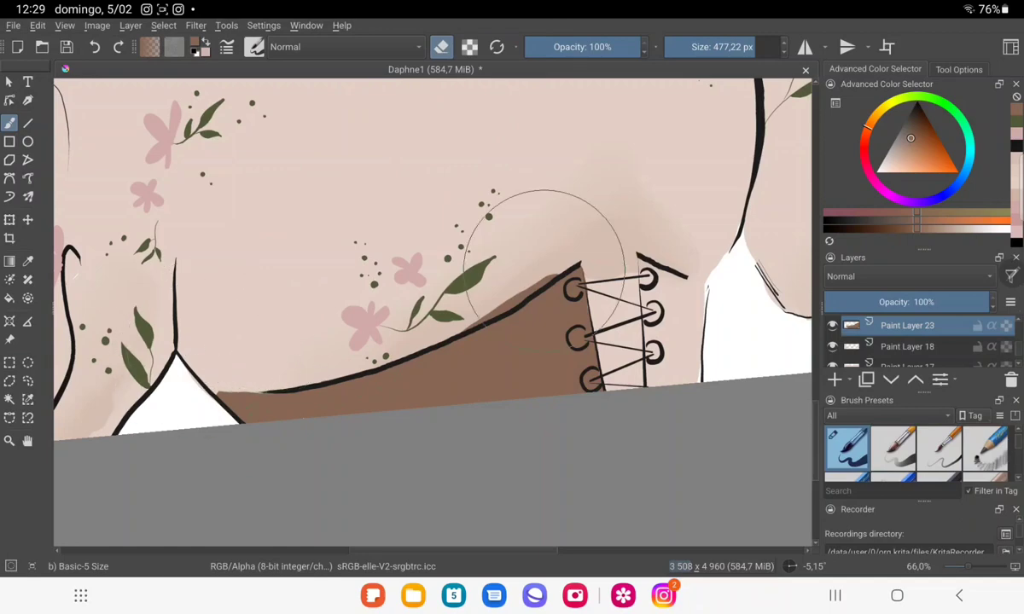
pyautogui.moveTo(544, 269); pyautogui.dragTo(515, 284)
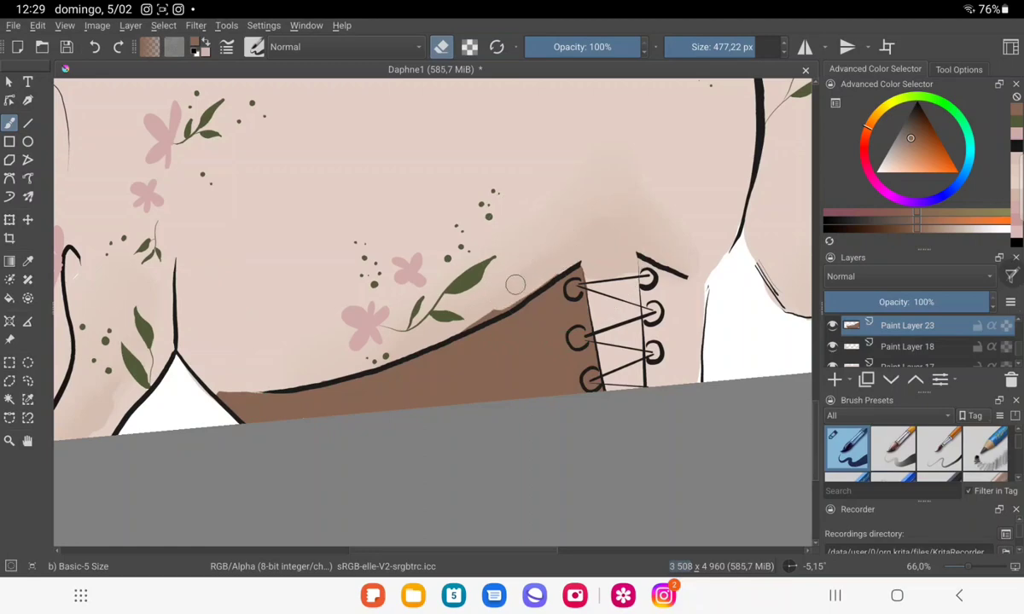
pyautogui.moveTo(434, 251)
pyautogui.mouseDown()
pyautogui.moveTo(386, 288)
pyautogui.moveTo(217, 228)
pyautogui.moveTo(60, 256)
pyautogui.mouseUp()
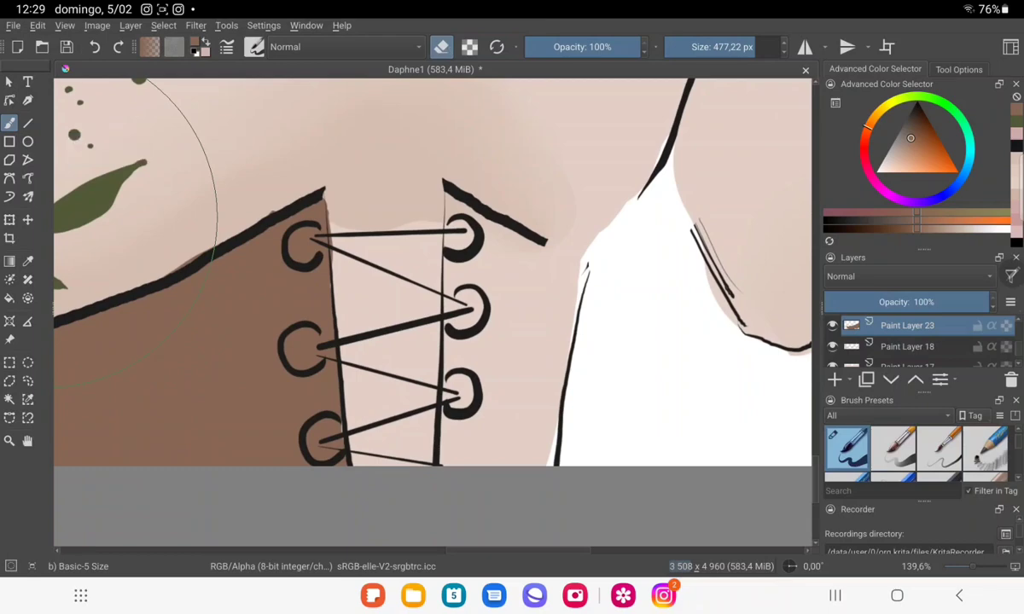
# Fill the right corset panel beside the lacing with brown paint.
pyautogui.click(441, 47)
pyautogui.moveTo(446, 195)
pyautogui.mouseDown()
pyautogui.moveTo(443, 223)
pyautogui.moveTo(478, 226)
pyautogui.moveTo(541, 281)
pyautogui.mouseUp()
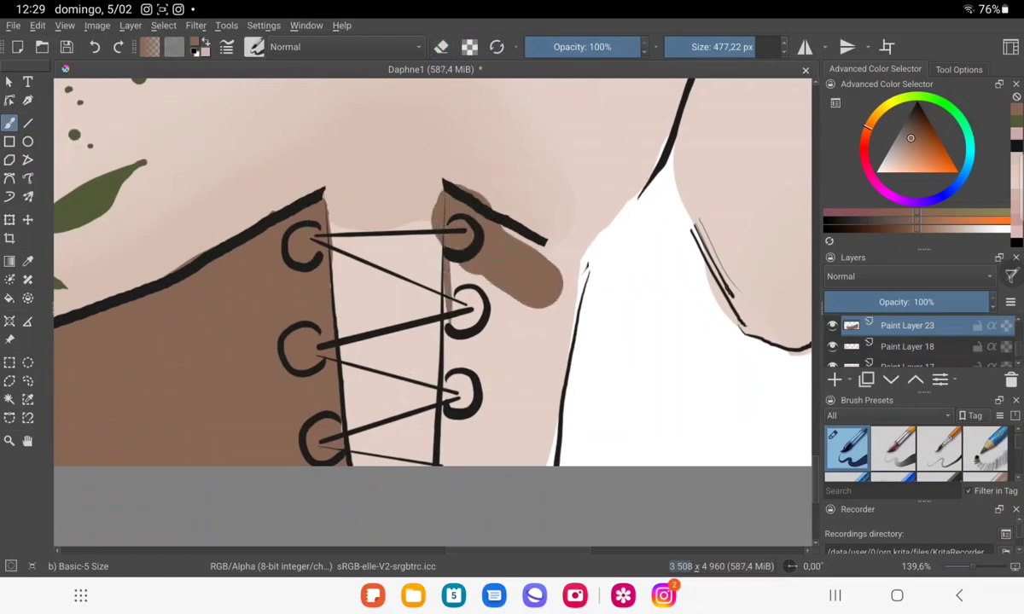
pyautogui.moveTo(467, 210)
pyautogui.mouseDown()
pyautogui.moveTo(563, 261)
pyautogui.moveTo(512, 333)
pyautogui.mouseUp()
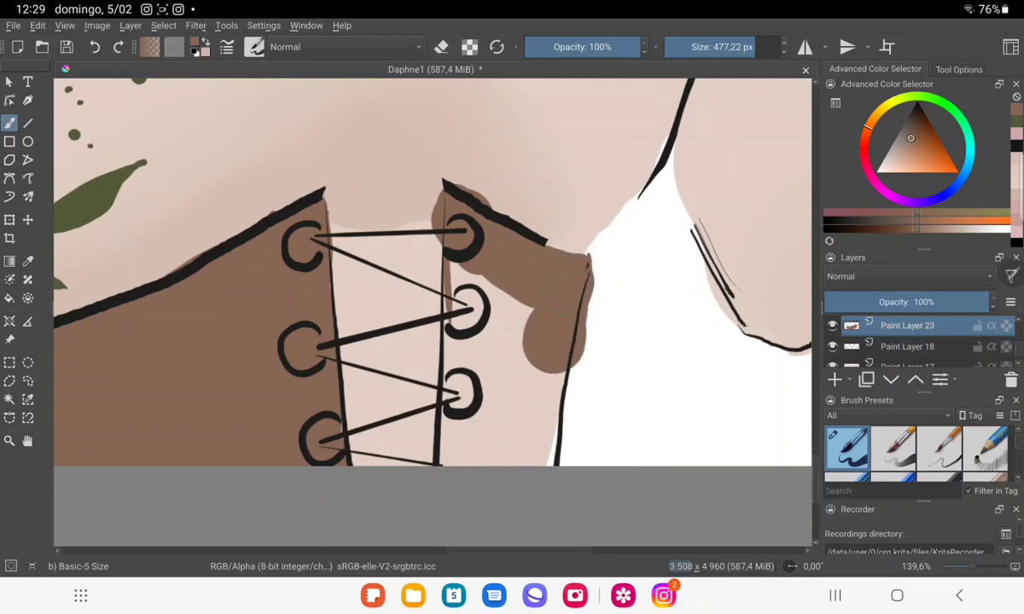
pyautogui.moveTo(503, 290); pyautogui.dragTo(516, 392)
pyautogui.moveTo(478, 273); pyautogui.dragTo(461, 392)
pyautogui.moveTo(443, 281); pyautogui.dragTo(431, 341)
pyautogui.moveTo(426, 247)
pyautogui.mouseDown()
pyautogui.moveTo(418, 359)
pyautogui.moveTo(452, 435)
pyautogui.moveTo(468, 401)
pyautogui.moveTo(516, 359)
pyautogui.moveTo(529, 435)
pyautogui.mouseUp()
# Erase brown overflow at about 149 px to straighten the panel edges, then add Paint Layer 24 and sample the corset brown.
pyautogui.press('e')
pyautogui.moveTo(751, 46); pyautogui.dragTo(721, 46)
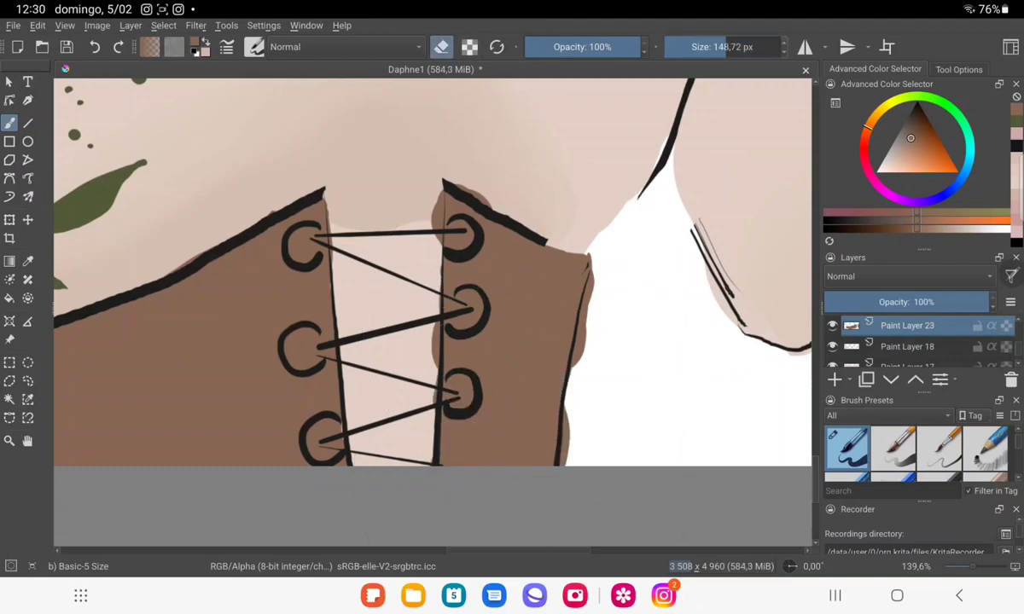
pyautogui.moveTo(588, 256); pyautogui.dragTo(567, 436)
pyautogui.moveTo(573, 354); pyautogui.dragTo(567, 391)
pyautogui.moveTo(469, 217)
pyautogui.mouseDown()
pyautogui.moveTo(439, 172)
pyautogui.moveTo(432, 230)
pyautogui.moveTo(441, 186)
pyautogui.mouseUp()
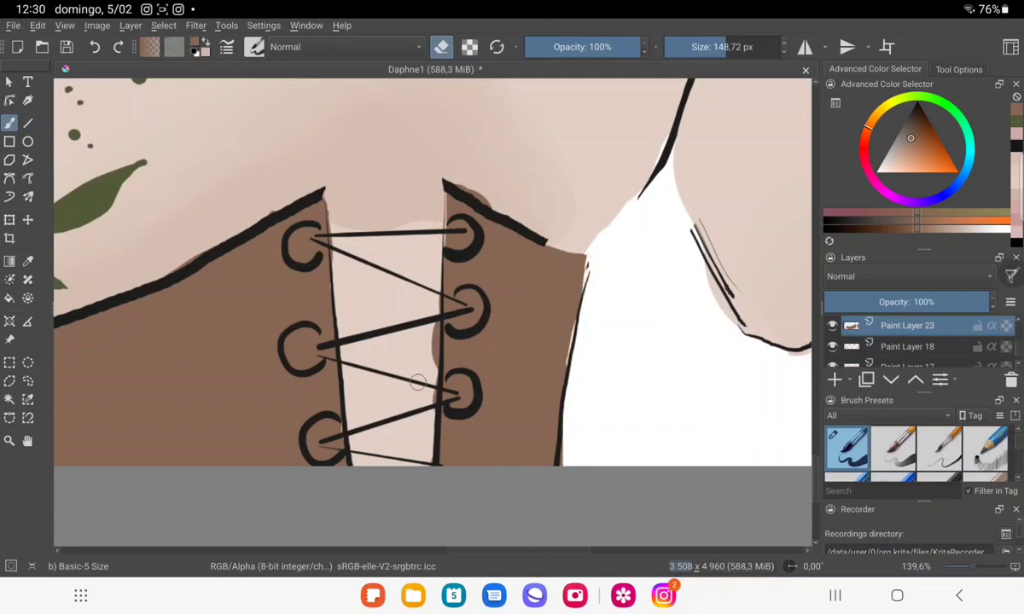
pyautogui.moveTo(417, 381); pyautogui.dragTo(406, 290)
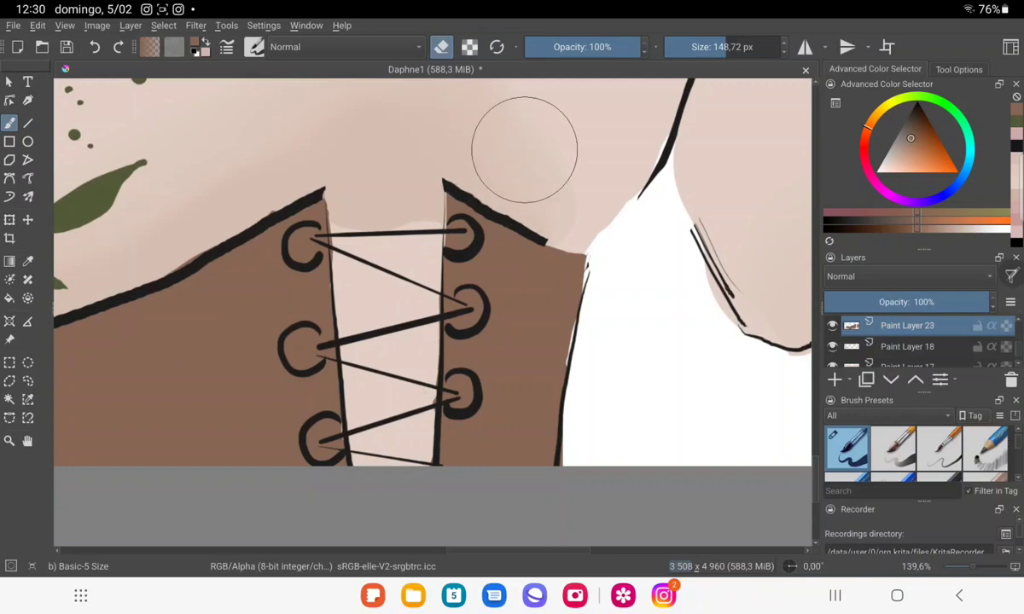
pyautogui.press('e')
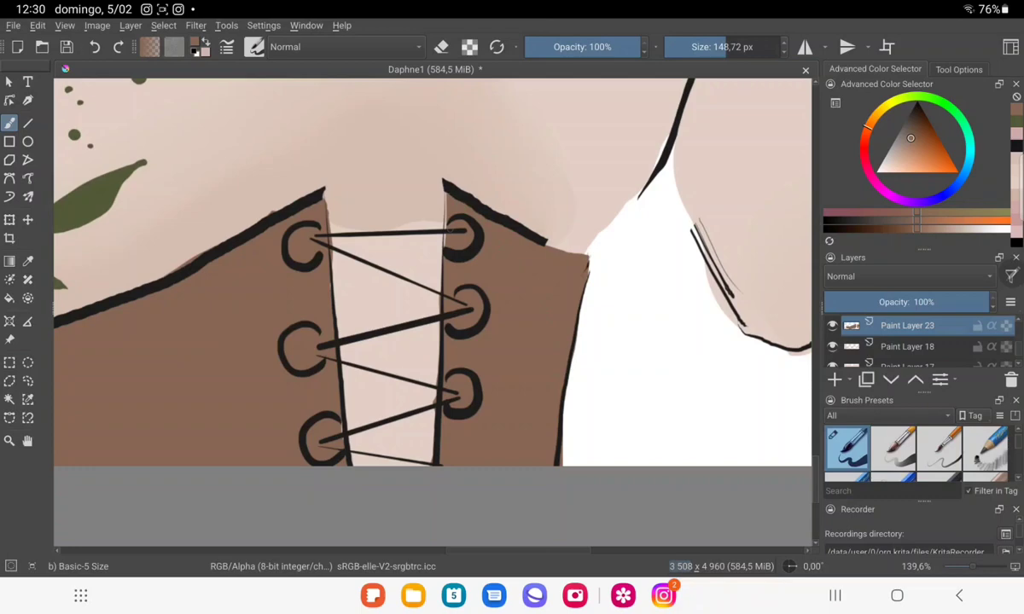
pyautogui.press('e')
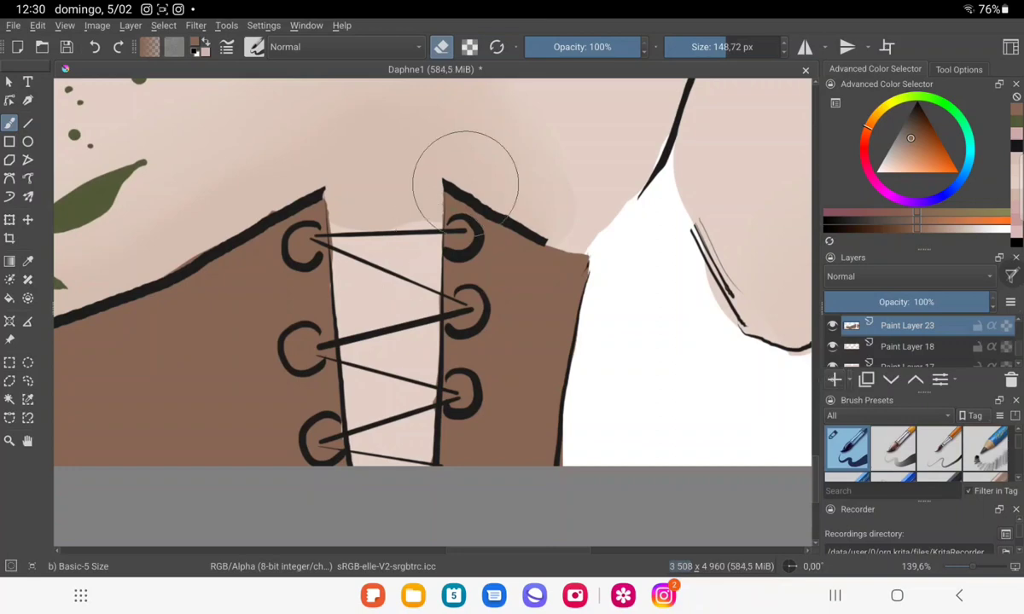
pyautogui.press('Insert')
pyautogui.keyDown('ctrl'); pyautogui.click(465, 184); pyautogui.keyUp('ctrl')
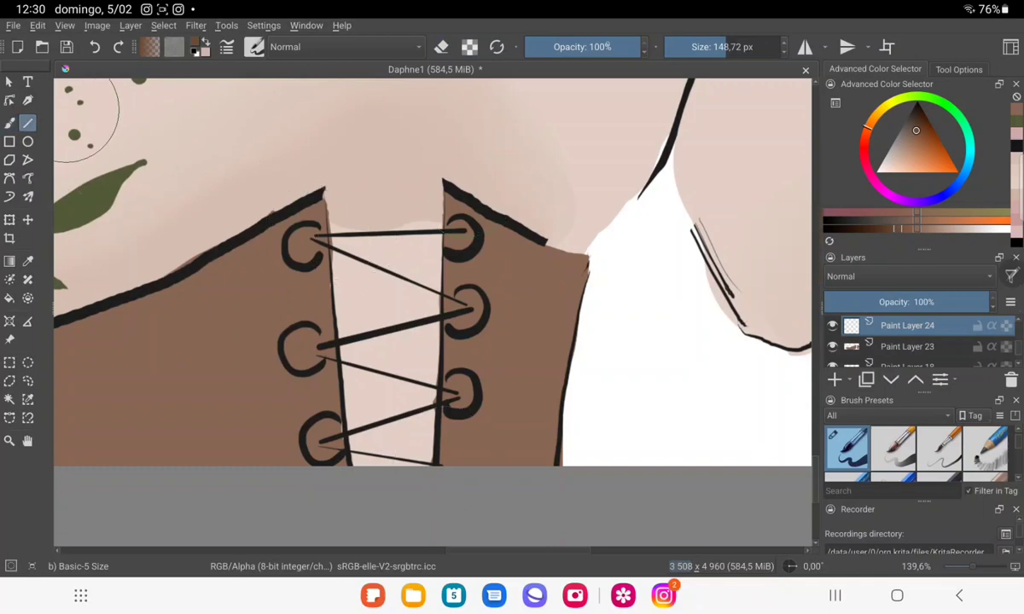
# Draw four straight brown lace lines between the corset eyelets.
pyautogui.press('v')
pyautogui.moveTo(312, 230); pyautogui.dragTo(467, 224)
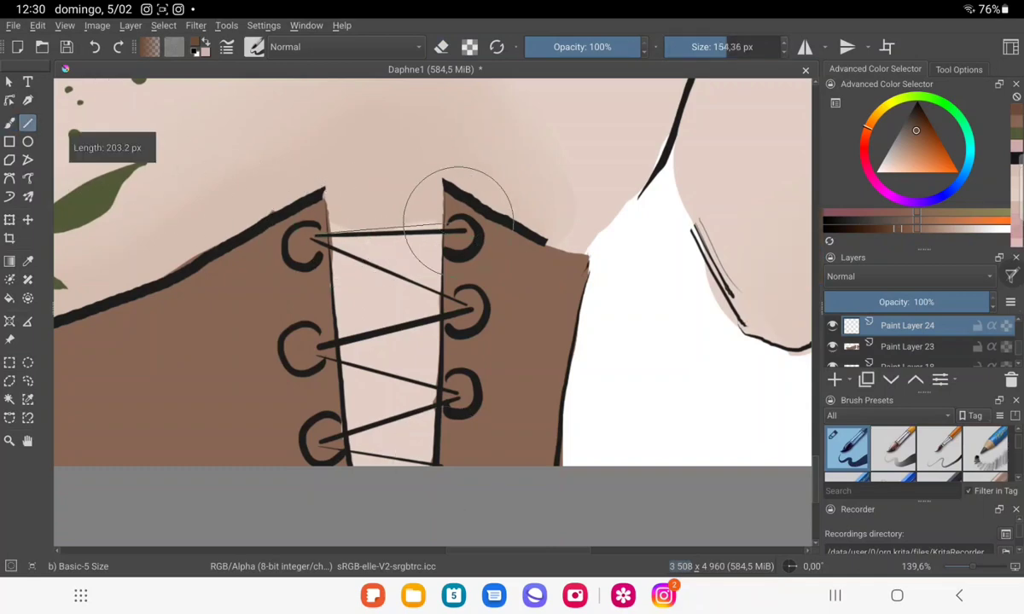
pyautogui.moveTo(314, 238); pyautogui.dragTo(463, 305)
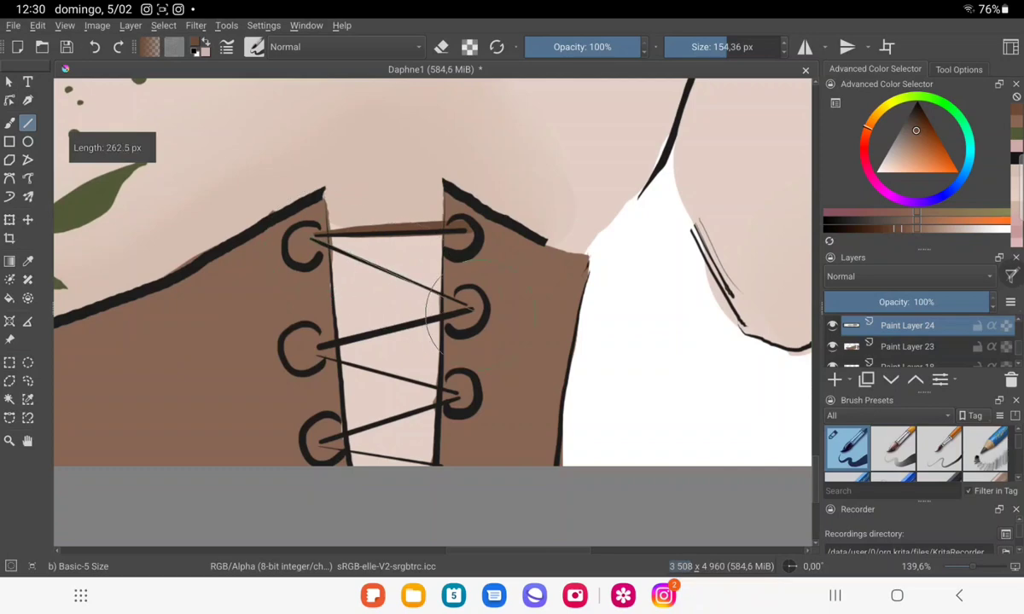
pyautogui.moveTo(318, 349)
pyautogui.mouseDown()
pyautogui.moveTo(458, 390)
pyautogui.moveTo(358, 444)
pyautogui.mouseUp()
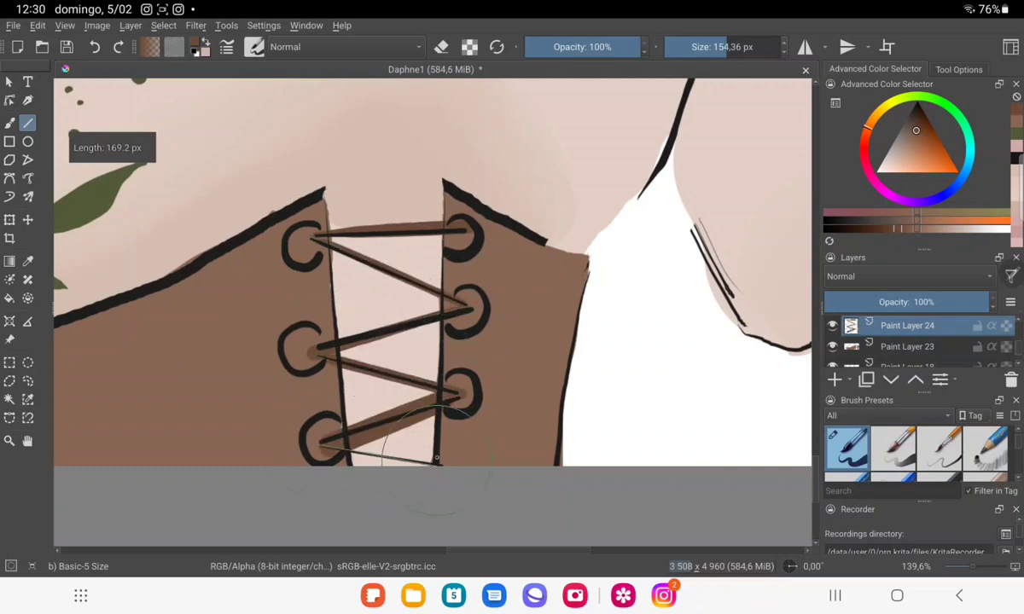
pyautogui.moveTo(465, 311); pyautogui.dragTo(350, 345)
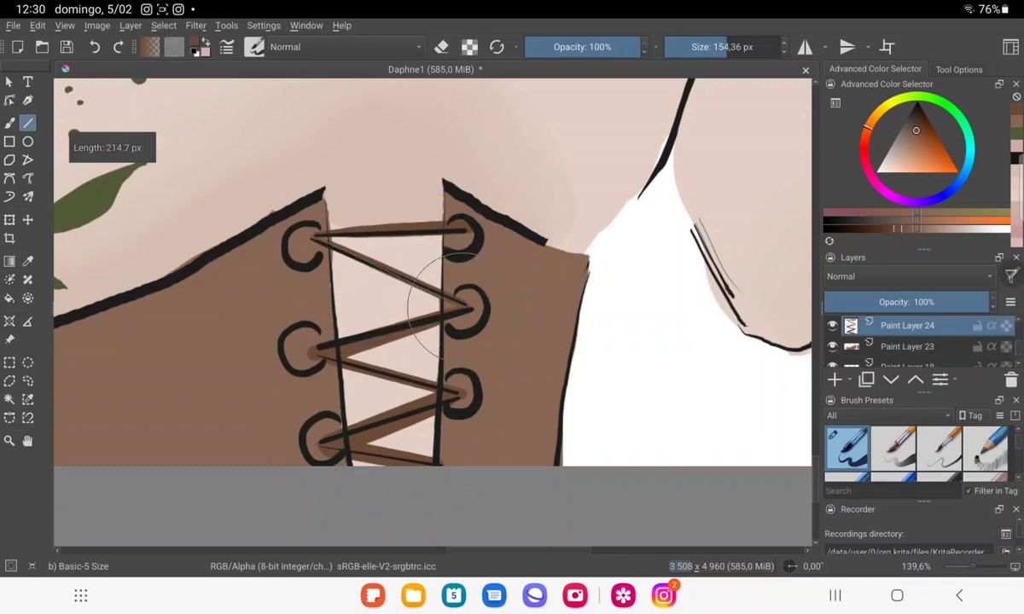
pyautogui.scroll(-5, 433, 273)
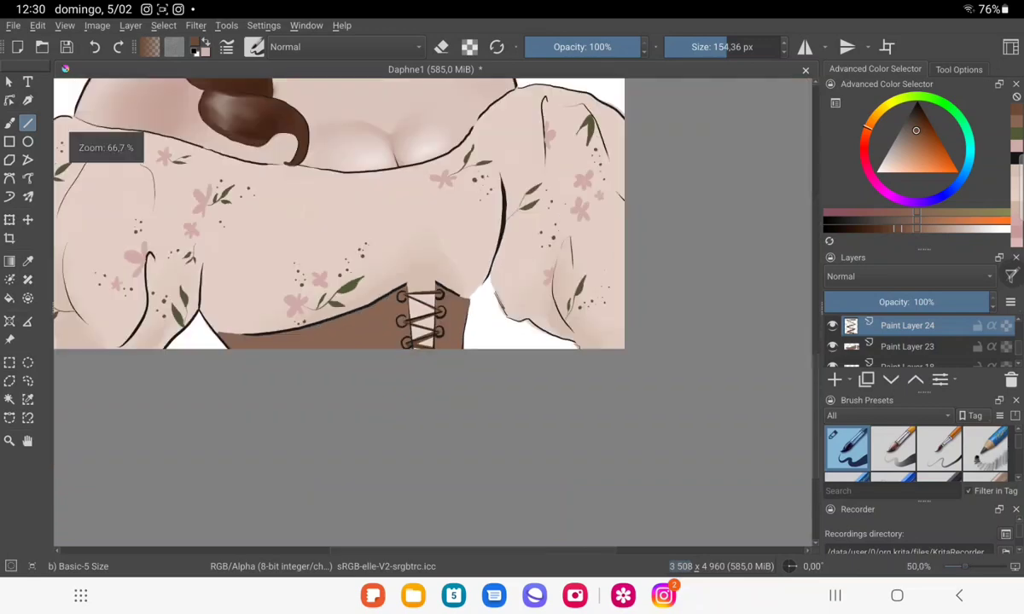
pyautogui.scroll(8, 432, 273)
# On a new layer, fill the six eyelet holes on both lacing sides with white.
pyautogui.press('Insert')
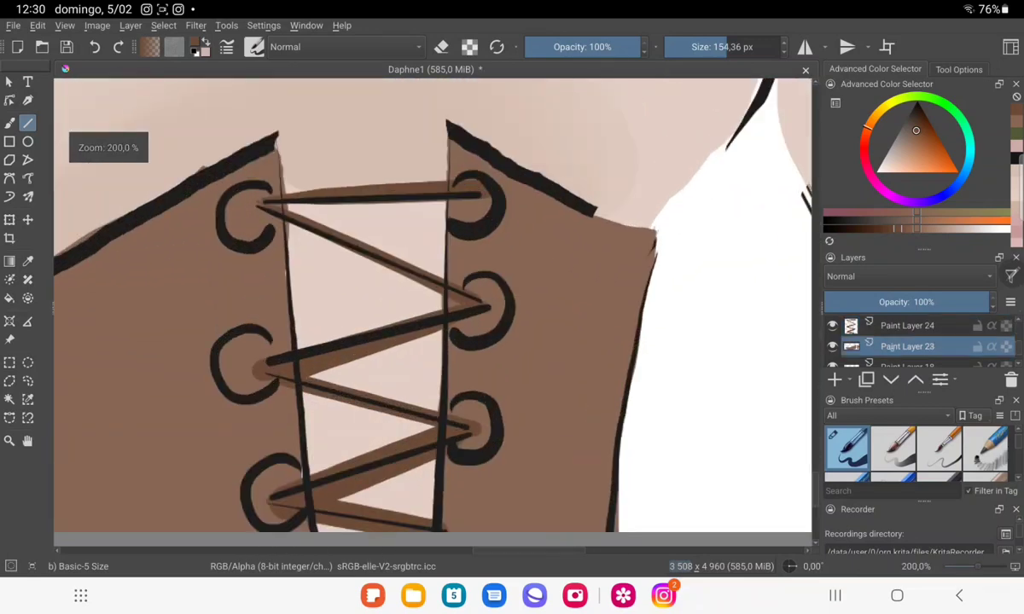
pyautogui.keyDown('ctrl'); pyautogui.click(837, 169); pyautogui.keyUp('ctrl')
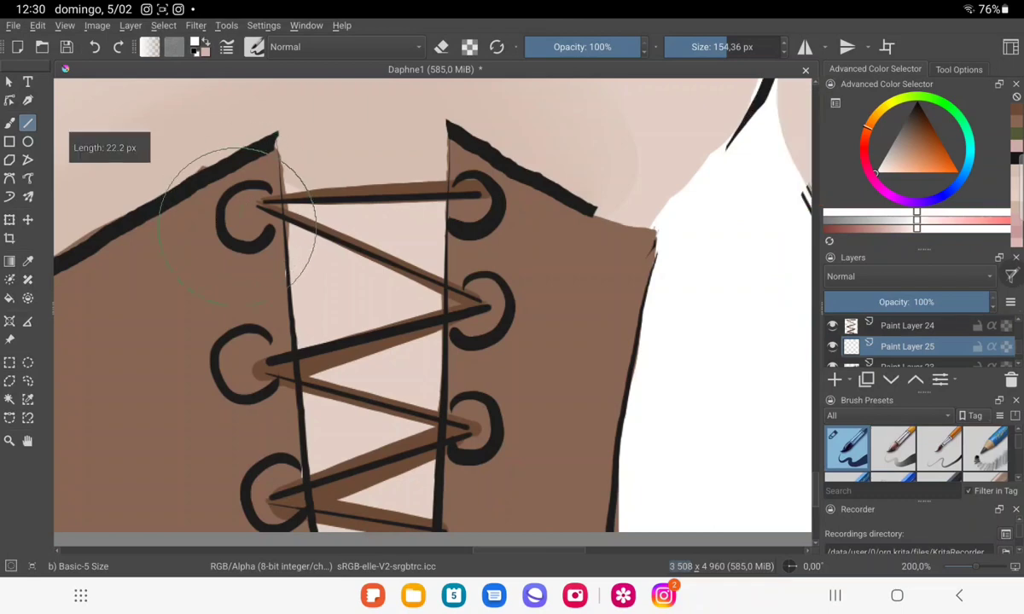
pyautogui.moveTo(237, 207); pyautogui.dragTo(254, 220)
pyautogui.click(9, 122)
pyautogui.moveTo(468, 203); pyautogui.dragTo(483, 213)
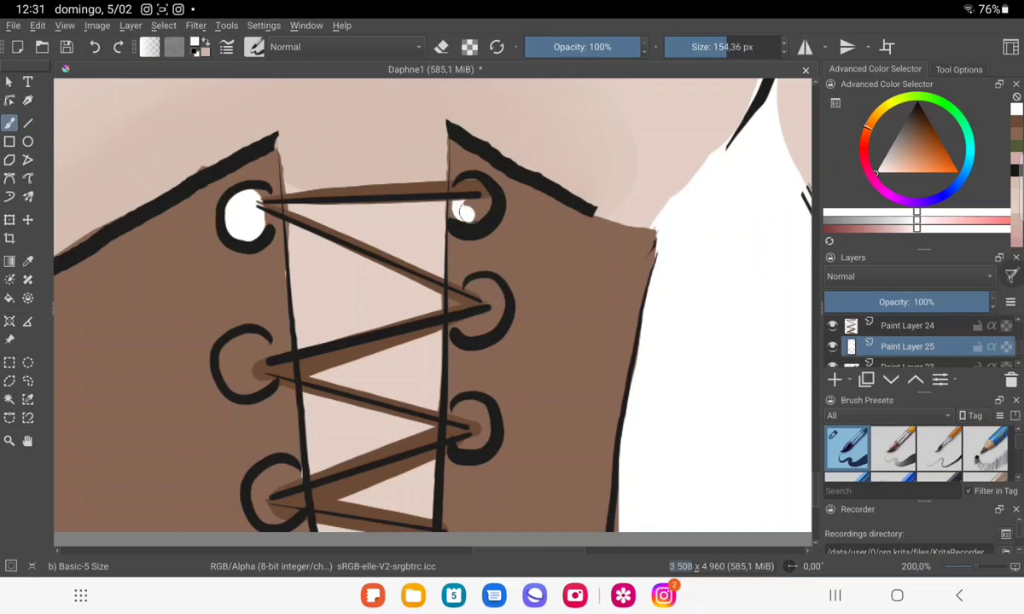
pyautogui.moveTo(476, 308); pyautogui.dragTo(488, 307)
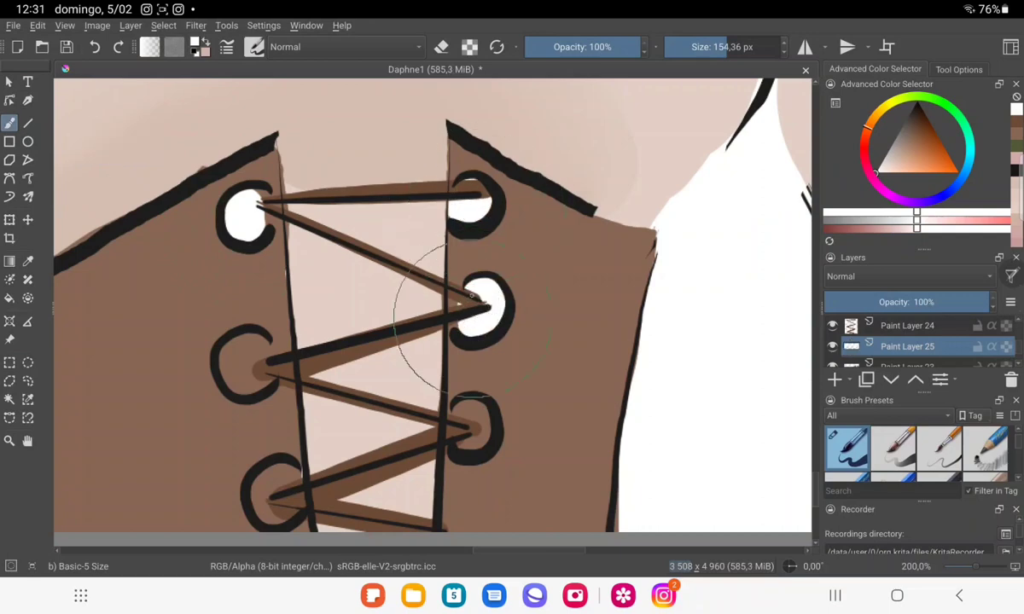
pyautogui.moveTo(238, 354); pyautogui.dragTo(256, 361)
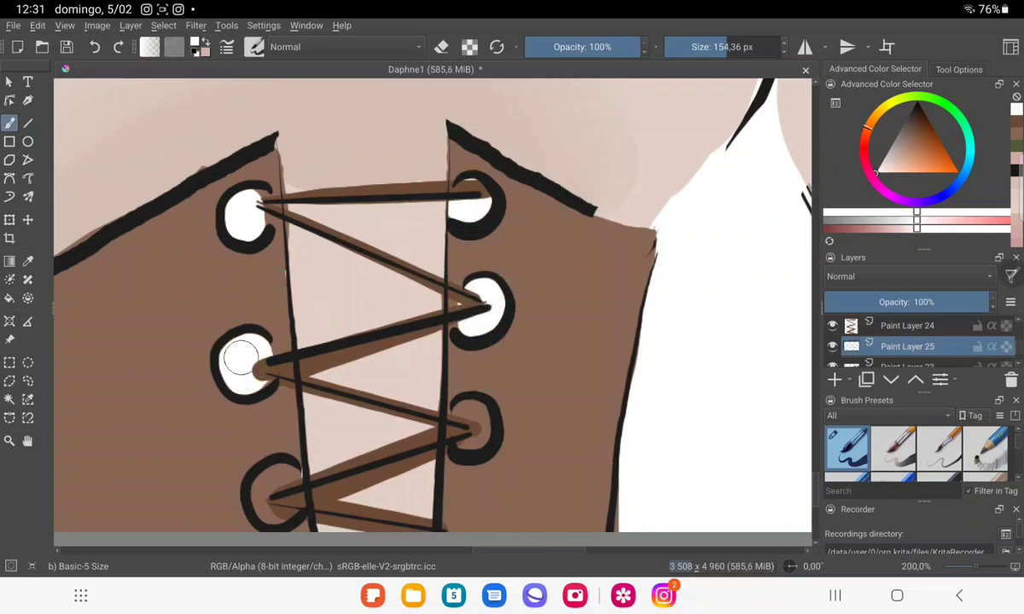
pyautogui.moveTo(278, 482)
pyautogui.mouseDown()
pyautogui.moveTo(269, 505)
pyautogui.moveTo(264, 478)
pyautogui.mouseUp()
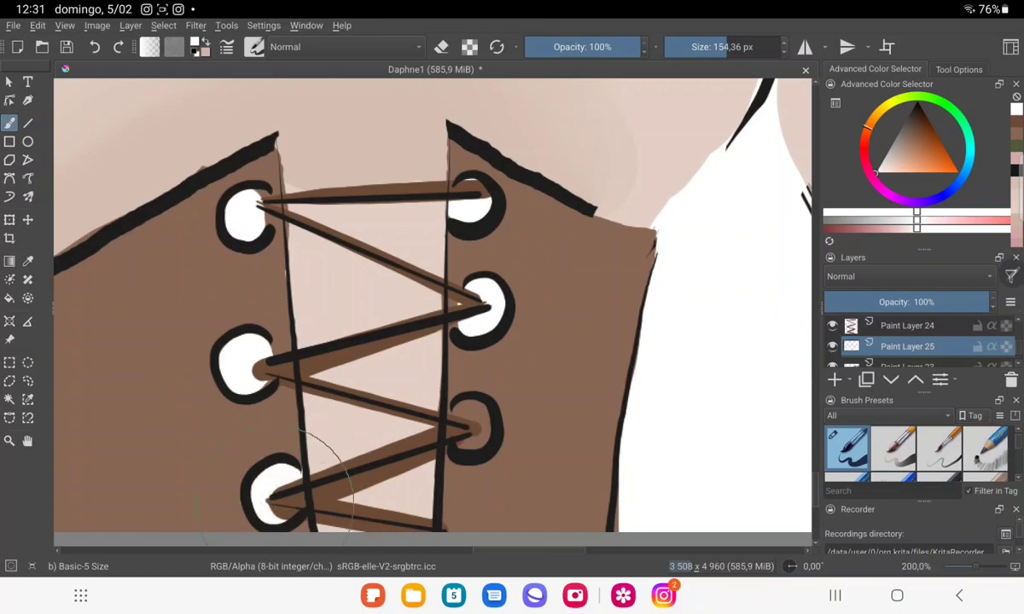
pyautogui.moveTo(452, 422); pyautogui.dragTo(467, 418)
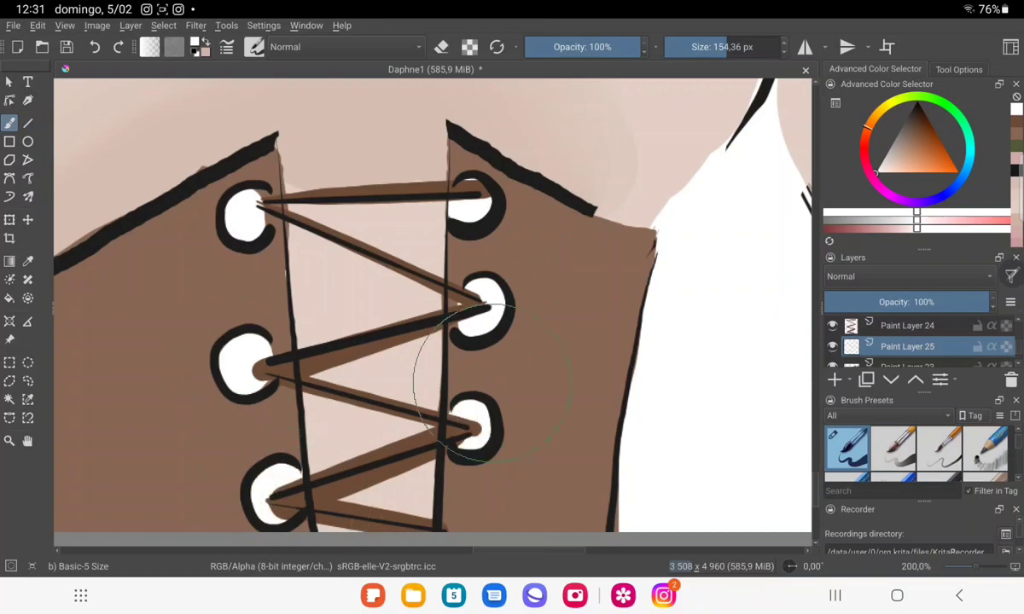
# Zoom out to the whole portrait and save Daphne1.
pyautogui.scroll(-3, 491, 385)
pyautogui.scroll(-3, 491, 386)
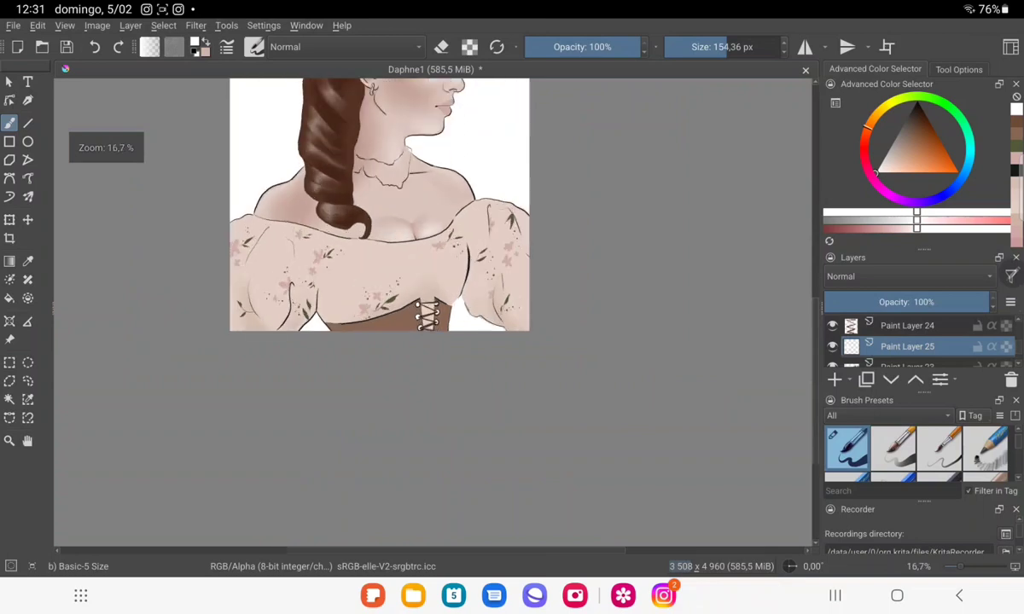
pyautogui.rightClick(819, 371)
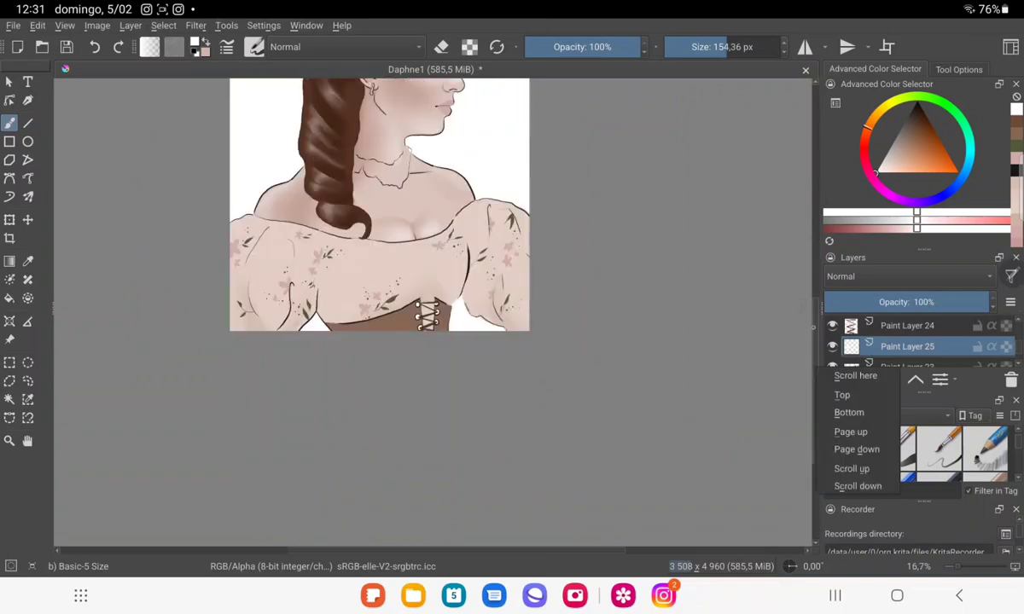
pyautogui.moveTo(813, 409); pyautogui.dragTo(779, 260)
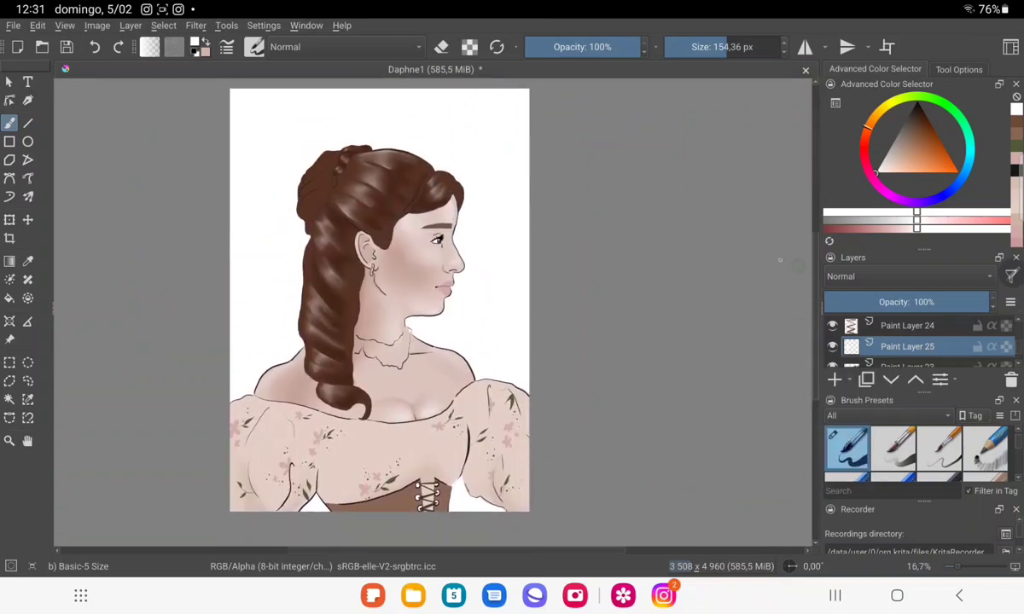
pyautogui.click(66, 47)
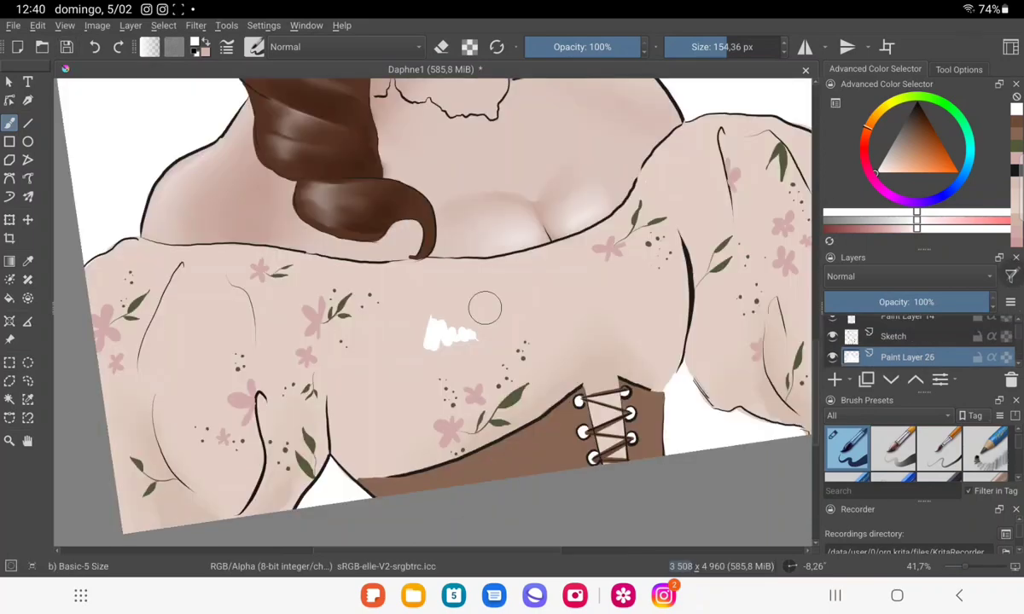
# Paint white highlight strokes across the bodice chest, redoing the marks on the right side.
pyautogui.moveTo(448, 328); pyautogui.dragTo(540, 316)
pyautogui.moveTo(549, 297); pyautogui.dragTo(558, 335)
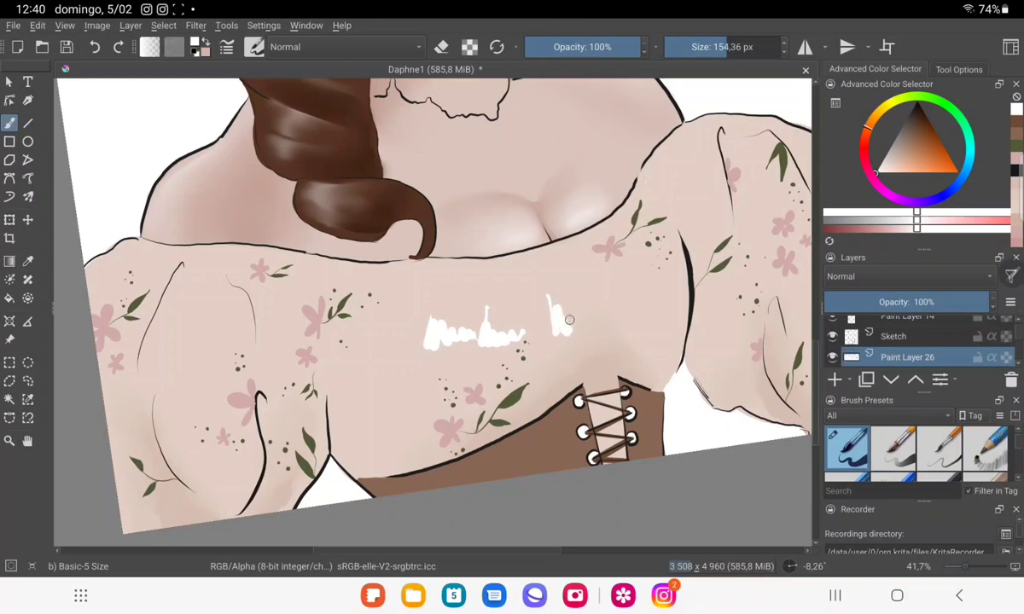
pyautogui.moveTo(607, 290)
pyautogui.mouseDown()
pyautogui.moveTo(629, 309)
pyautogui.moveTo(649, 295)
pyautogui.mouseUp()
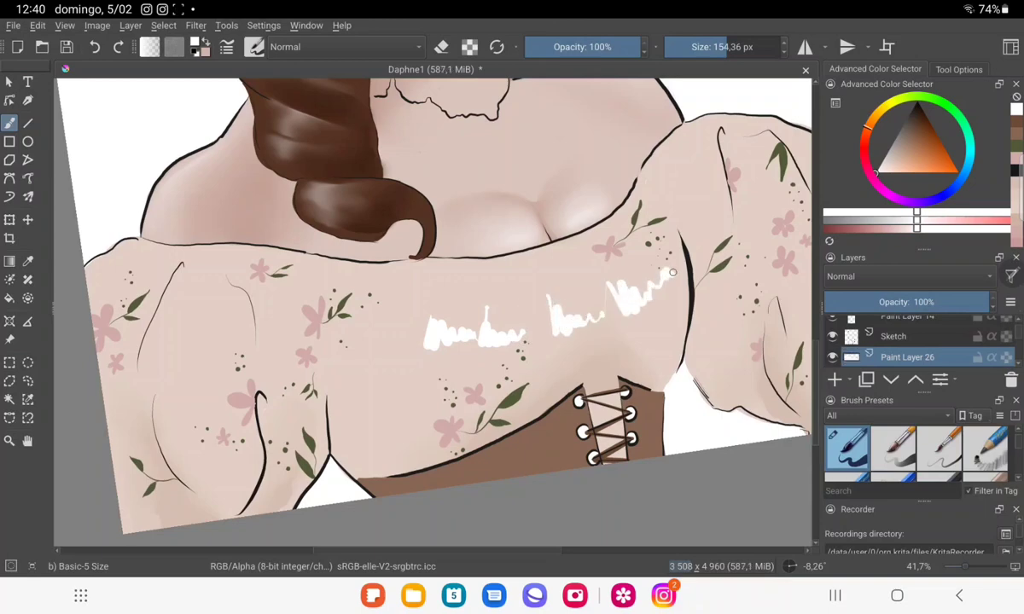
pyautogui.hotkey('ctrl', 'z')
pyautogui.hotkey('ctrl', 'z')
pyautogui.hotkey('ctrl', 'z')
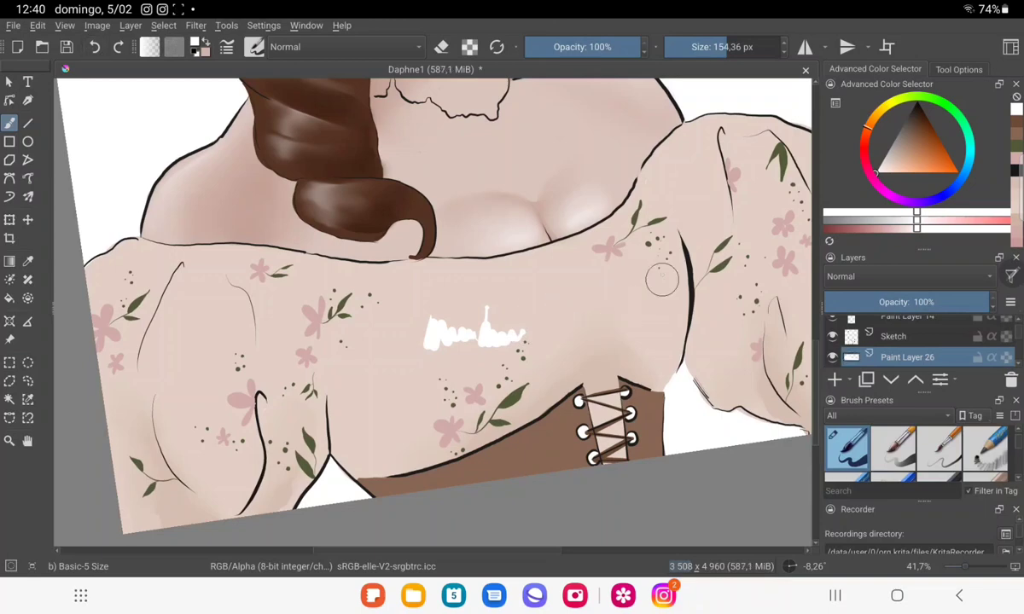
pyautogui.moveTo(662, 253); pyautogui.dragTo(672, 300)
pyautogui.moveTo(599, 307); pyautogui.dragTo(629, 282)
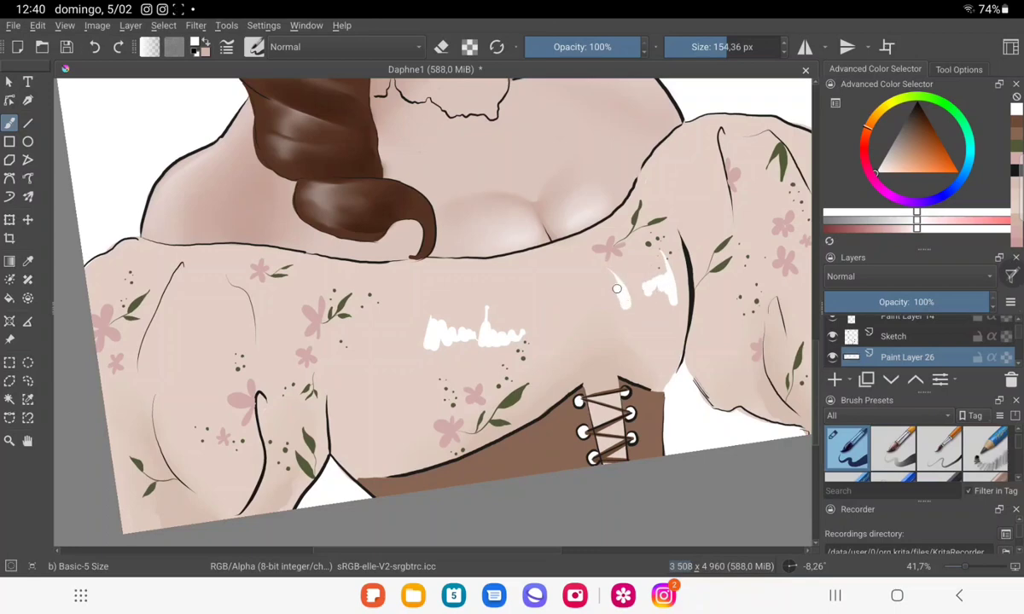
pyautogui.moveTo(560, 314)
pyautogui.mouseDown()
pyautogui.moveTo(530, 328)
pyautogui.moveTo(481, 325)
pyautogui.moveTo(526, 297)
pyautogui.mouseUp()
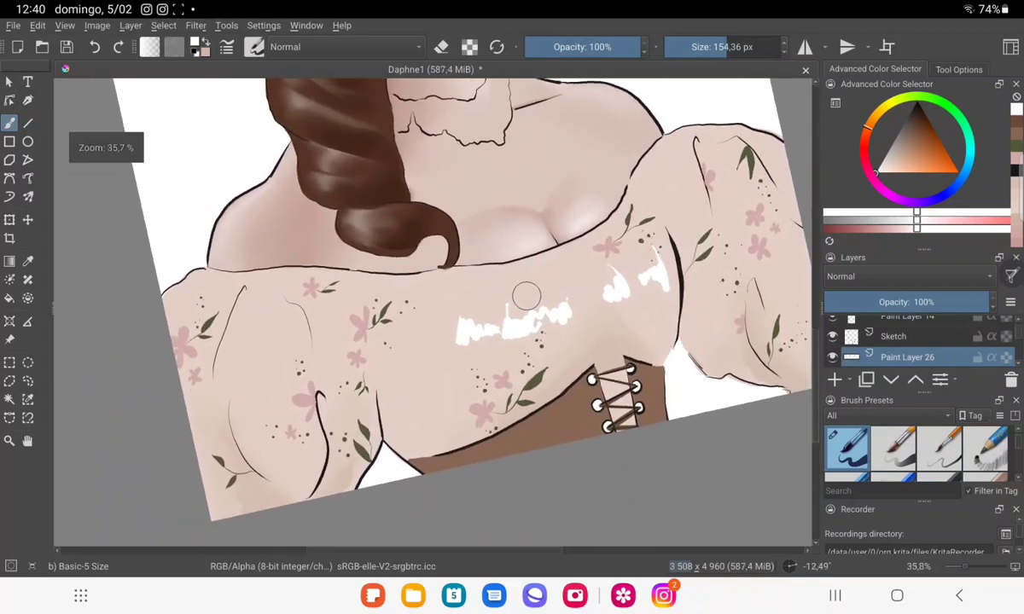
# Paint white highlight streaks down the left sleeve's folds and top edge, trimming them with the eraser.
pyautogui.moveTo(229, 289)
pyautogui.mouseDown()
pyautogui.moveTo(189, 298)
pyautogui.moveTo(174, 319)
pyautogui.mouseUp()
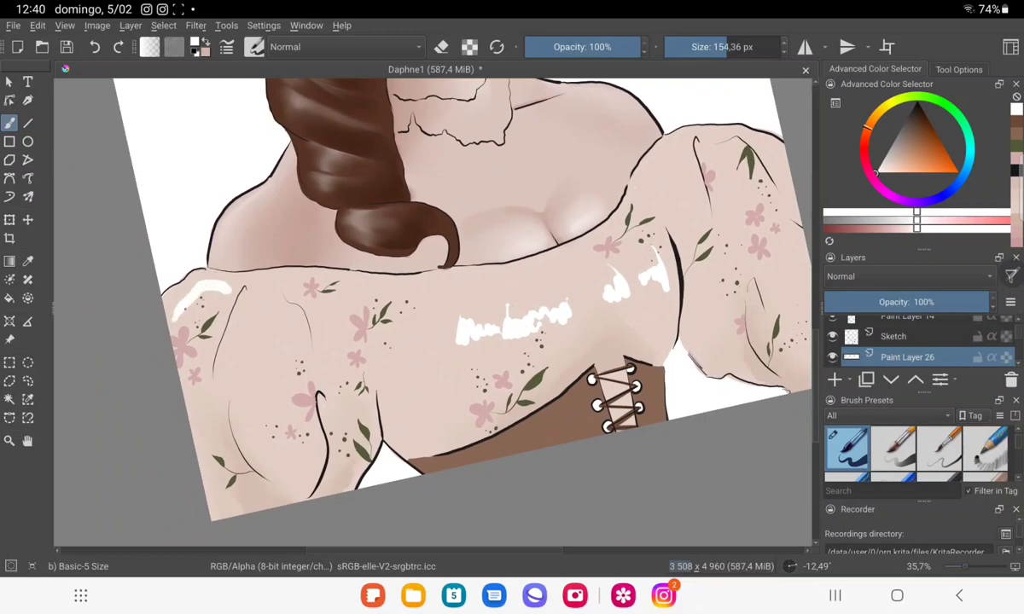
pyautogui.moveTo(281, 288)
pyautogui.mouseDown()
pyautogui.moveTo(226, 331)
pyautogui.moveTo(224, 383)
pyautogui.mouseUp()
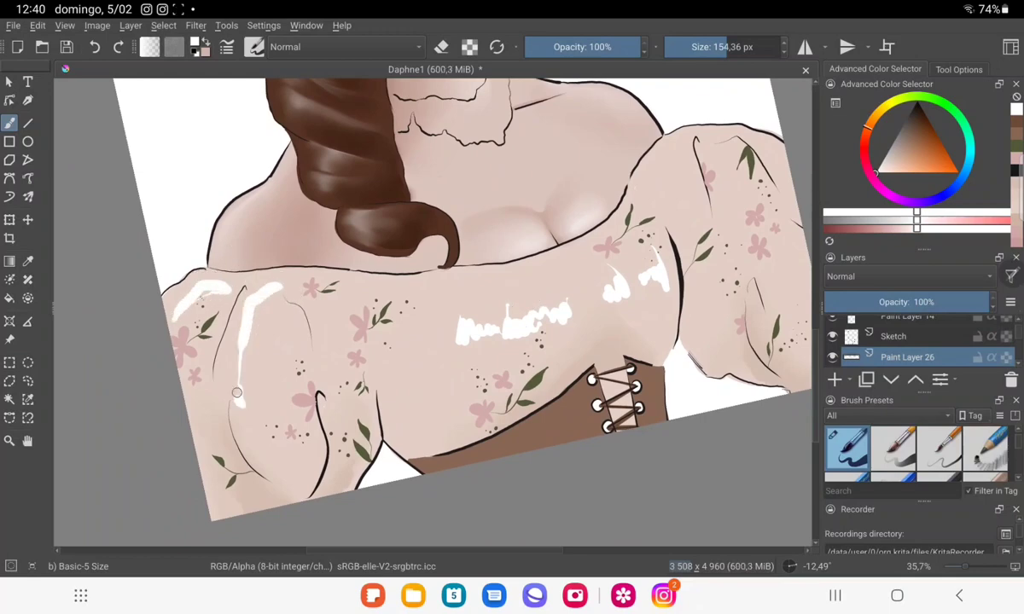
pyautogui.moveTo(223, 335)
pyautogui.mouseDown()
pyautogui.moveTo(226, 409)
pyautogui.moveTo(279, 479)
pyautogui.mouseUp()
pyautogui.moveTo(300, 283); pyautogui.dragTo(356, 448)
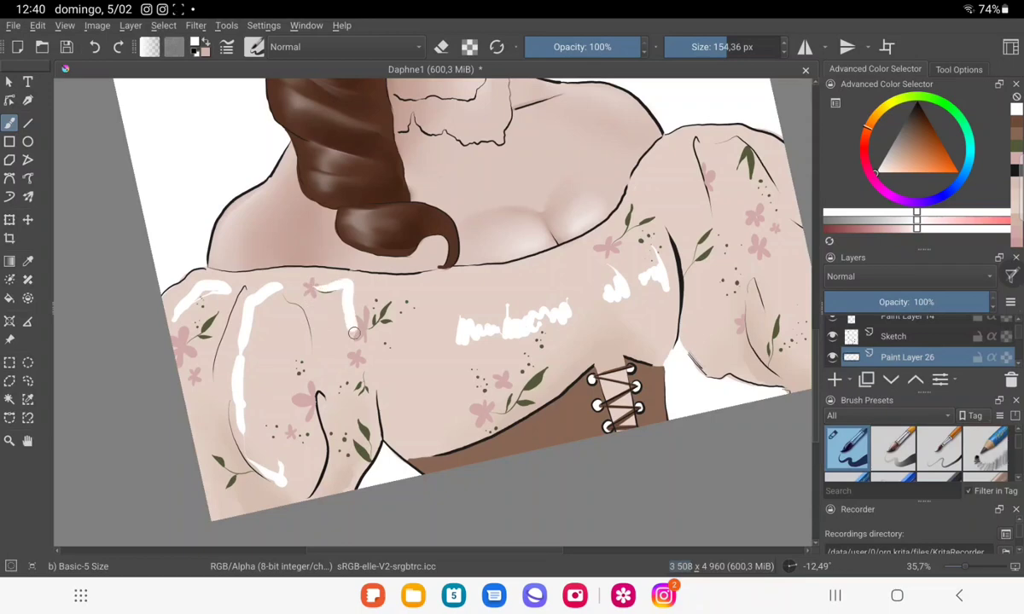
pyautogui.moveTo(360, 360)
pyautogui.mouseDown()
pyautogui.moveTo(340, 283)
pyautogui.moveTo(309, 284)
pyautogui.moveTo(335, 288)
pyautogui.moveTo(317, 286)
pyautogui.moveTo(357, 324)
pyautogui.mouseUp()
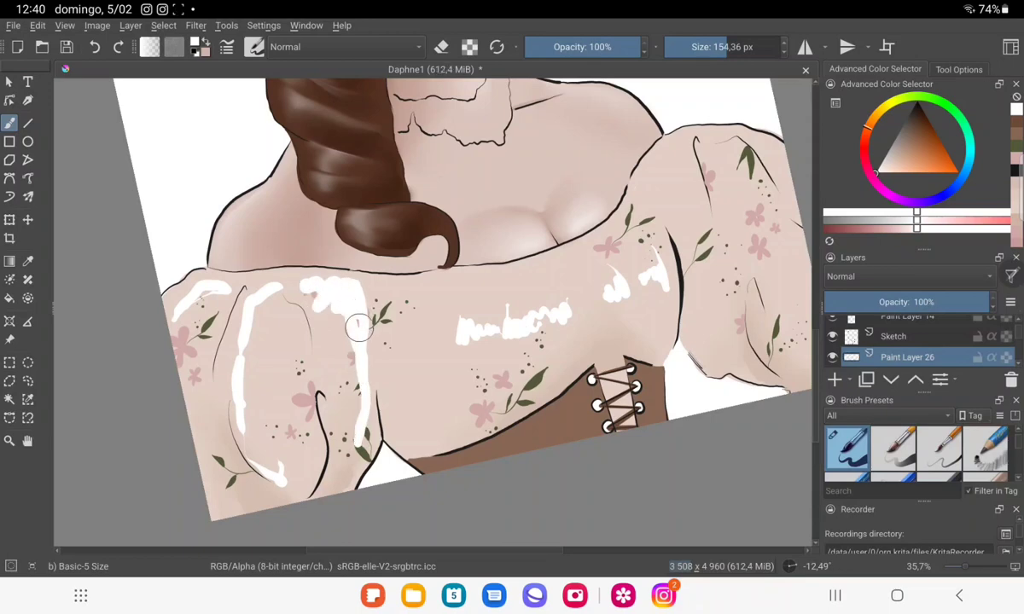
pyautogui.moveTo(274, 290); pyautogui.dragTo(253, 319)
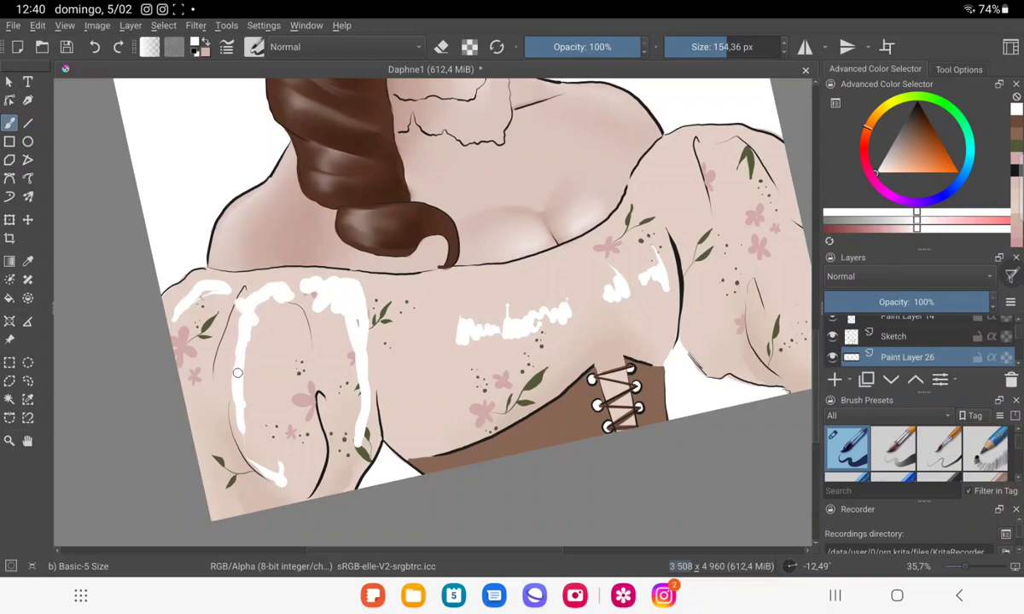
pyautogui.press('e')
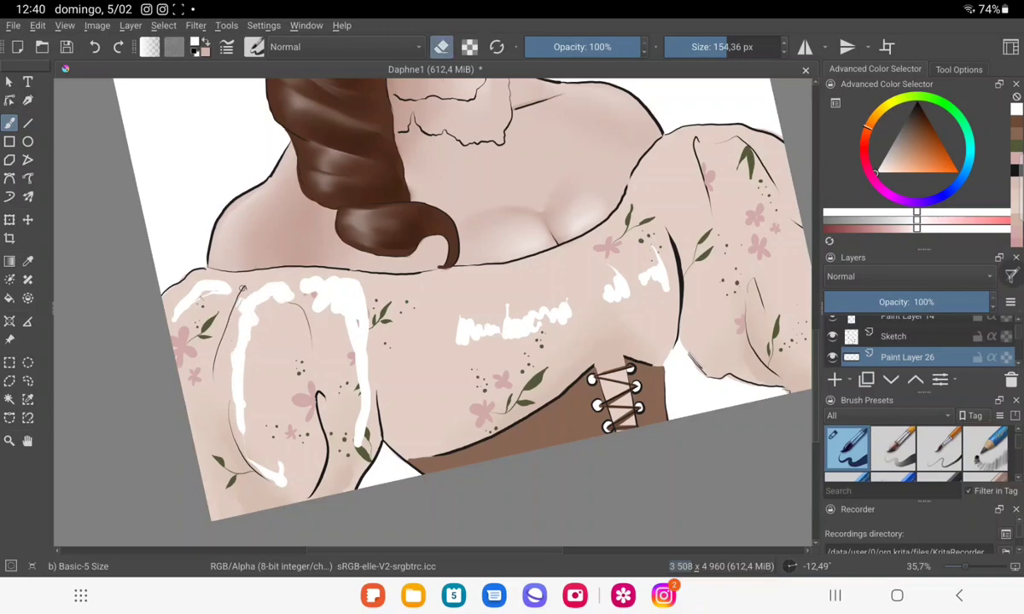
pyautogui.press('e')
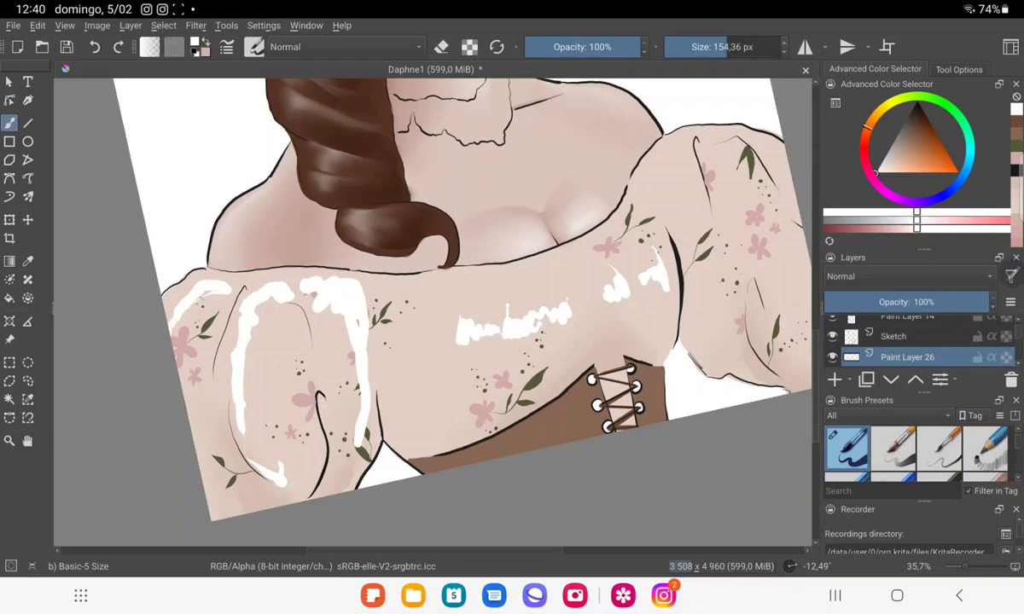
# Add white highlights along the right sleeve's inner and outer edges, then zoom out to the whole portrait.
pyautogui.scroll(2, 433, 311)
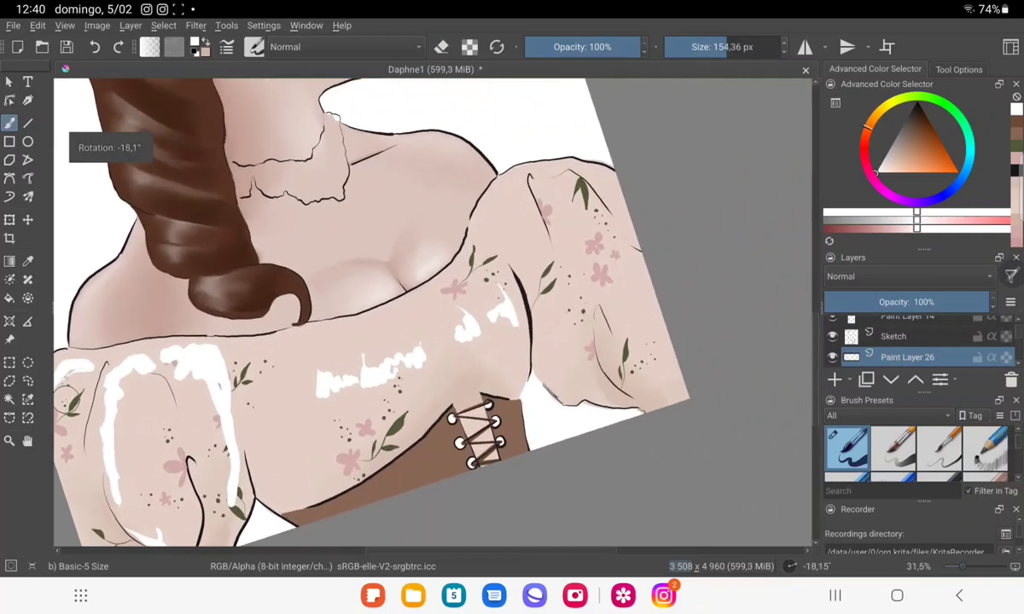
pyautogui.moveTo(467, 147); pyautogui.dragTo(447, 215)
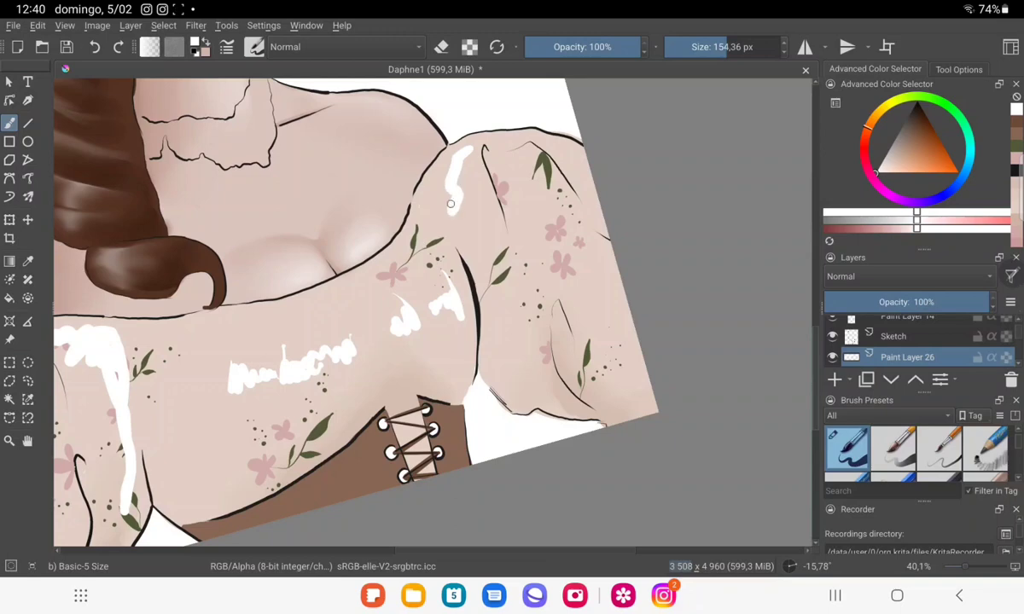
pyautogui.moveTo(468, 154); pyautogui.dragTo(458, 245)
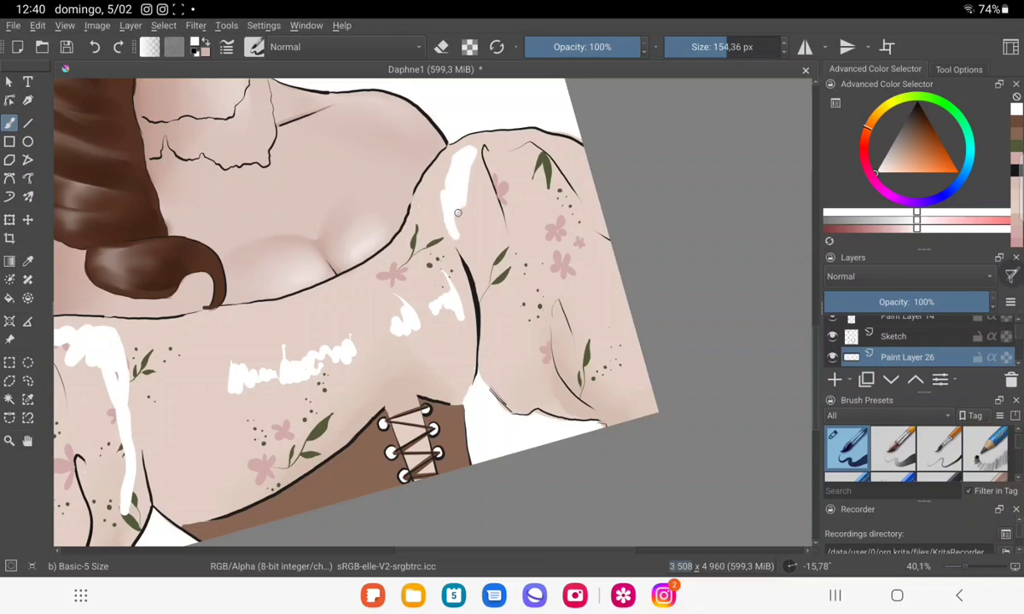
pyautogui.moveTo(508, 159)
pyautogui.mouseDown()
pyautogui.moveTo(553, 179)
pyautogui.moveTo(625, 367)
pyautogui.mouseUp()
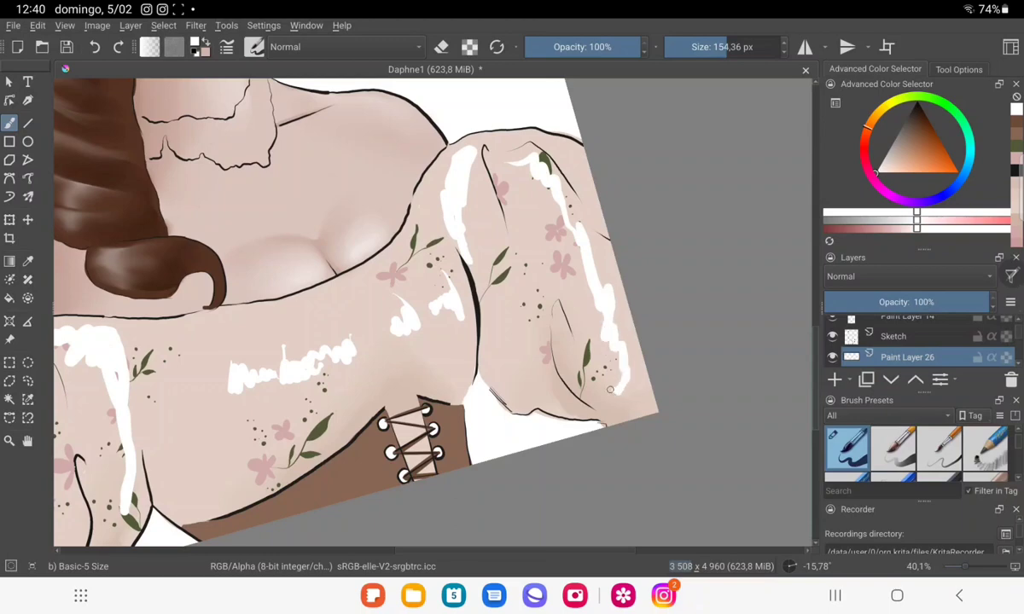
pyautogui.moveTo(484, 294); pyautogui.dragTo(544, 397)
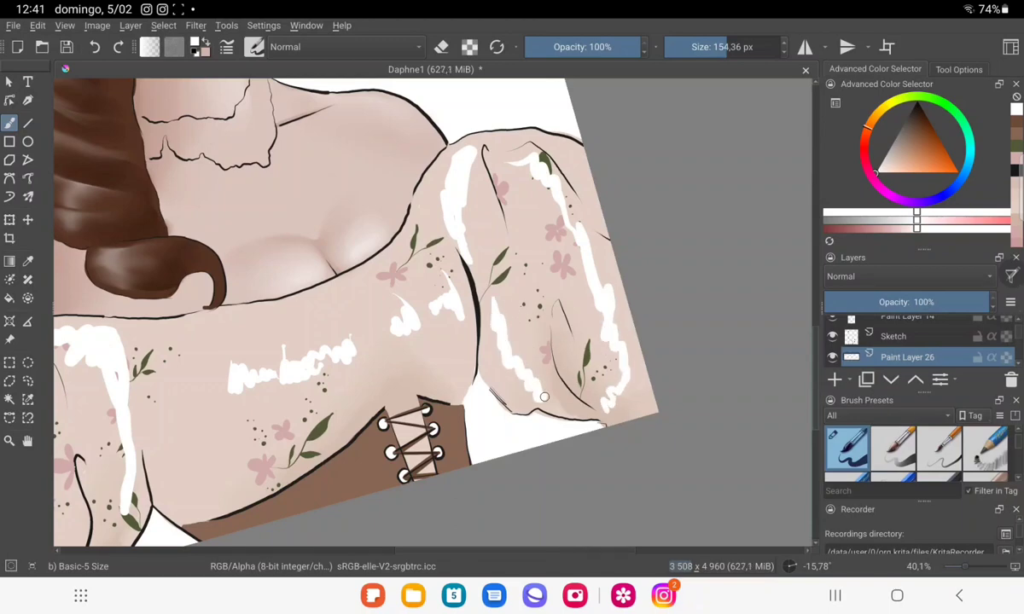
pyautogui.moveTo(536, 156)
pyautogui.mouseDown()
pyautogui.moveTo(584, 166)
pyautogui.moveTo(764, 275)
pyautogui.moveTo(744, 296)
pyautogui.mouseUp()
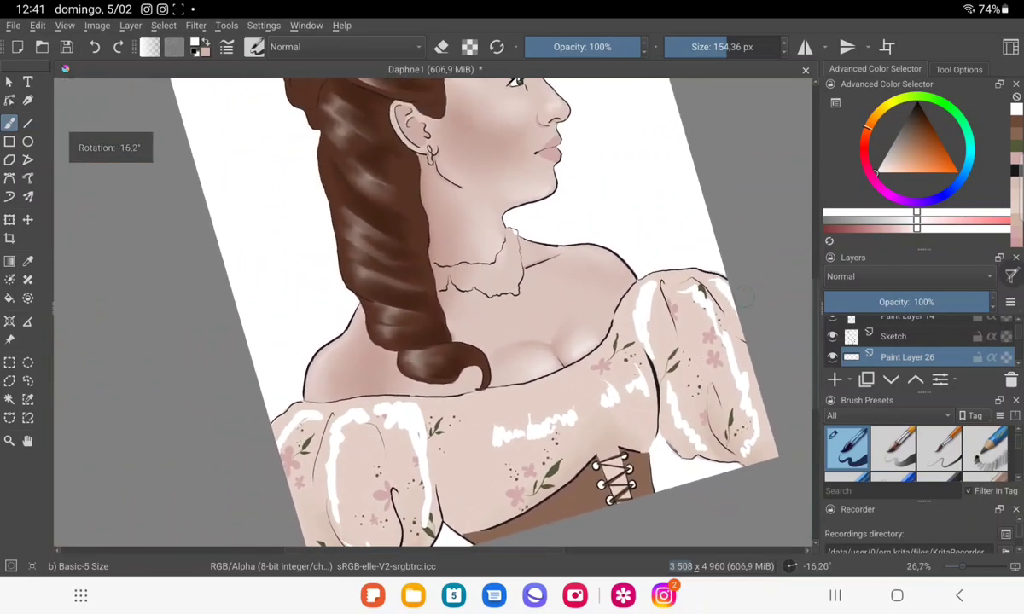
pyautogui.moveTo(744, 296); pyautogui.dragTo(770, 299)
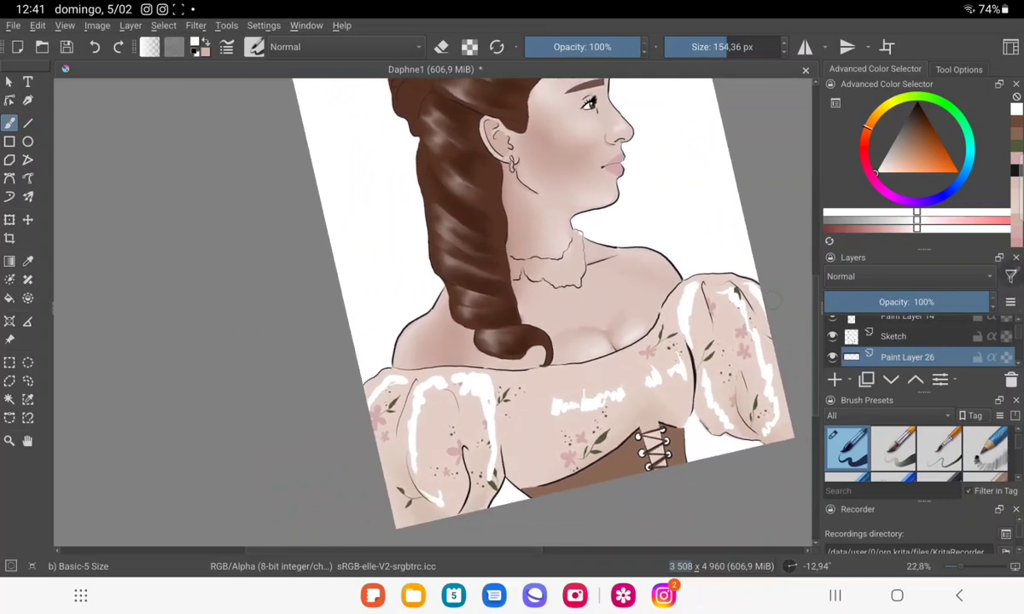
pyautogui.scroll(-3, 917, 452)
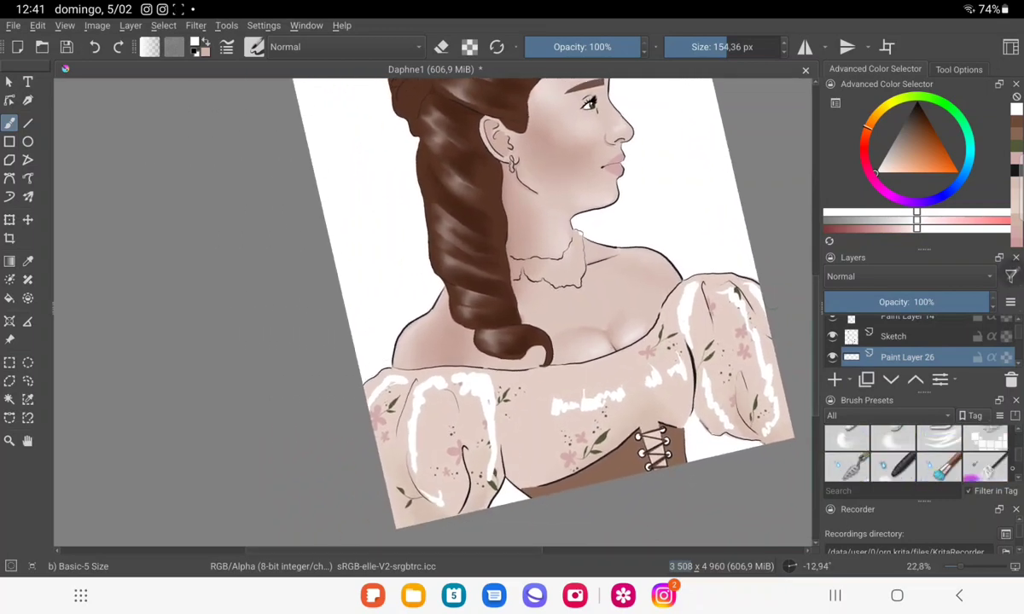
# With Blender Blur, set Paint Layer 26 to 74% opacity and blur the sleeve and bodice highlights.
pyautogui.click(892, 439)
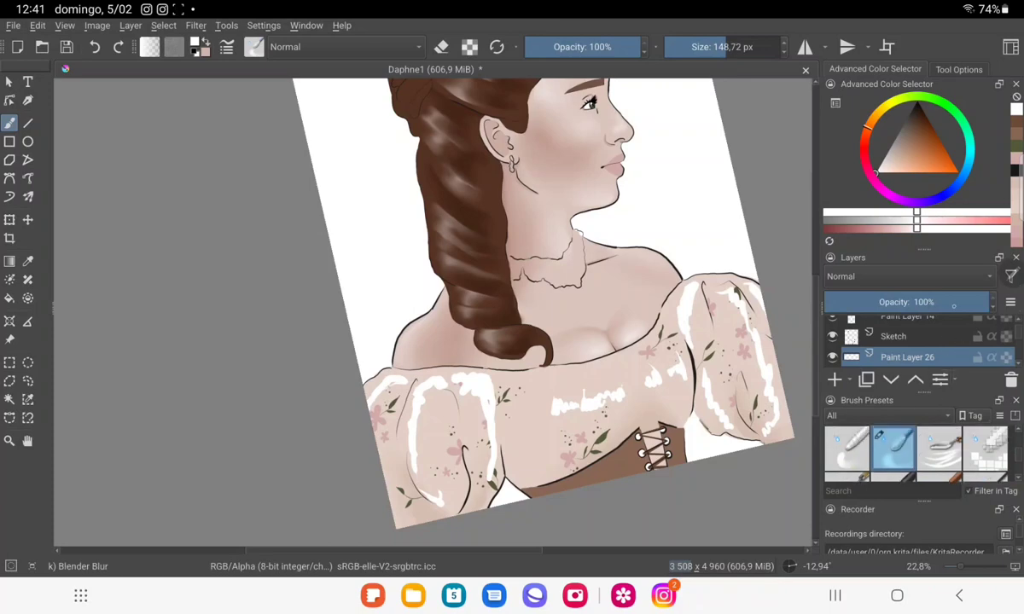
pyautogui.moveTo(953, 305); pyautogui.dragTo(941, 304)
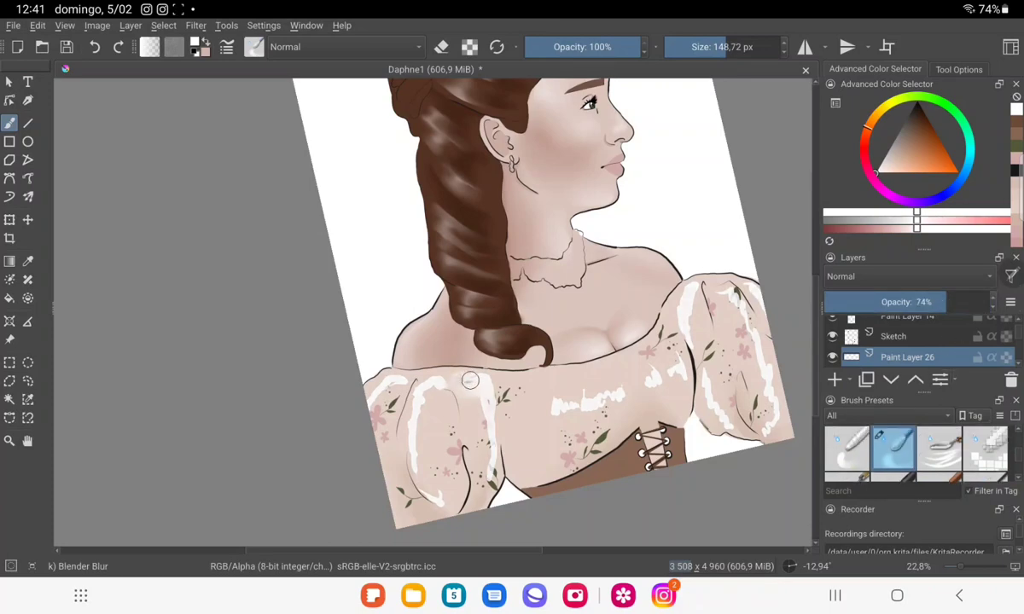
pyautogui.moveTo(470, 381)
pyautogui.mouseDown()
pyautogui.moveTo(480, 482)
pyautogui.moveTo(442, 381)
pyautogui.moveTo(403, 376)
pyautogui.moveTo(392, 422)
pyautogui.moveTo(399, 452)
pyautogui.moveTo(441, 493)
pyautogui.moveTo(398, 432)
pyautogui.moveTo(390, 376)
pyautogui.moveTo(425, 467)
pyautogui.mouseUp()
pyautogui.moveTo(479, 383)
pyautogui.mouseDown()
pyautogui.moveTo(499, 383)
pyautogui.moveTo(469, 394)
pyautogui.moveTo(479, 436)
pyautogui.moveTo(388, 360)
pyautogui.moveTo(396, 386)
pyautogui.moveTo(365, 365)
pyautogui.moveTo(372, 406)
pyautogui.mouseUp()
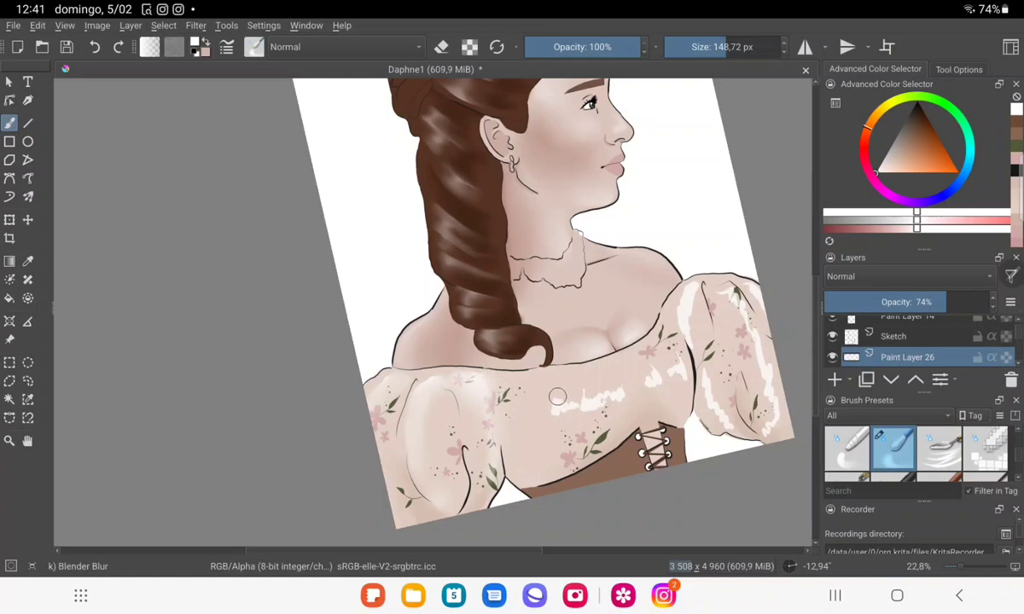
pyautogui.moveTo(539, 376)
pyautogui.mouseDown()
pyautogui.moveTo(593, 386)
pyautogui.moveTo(549, 418)
pyautogui.mouseUp()
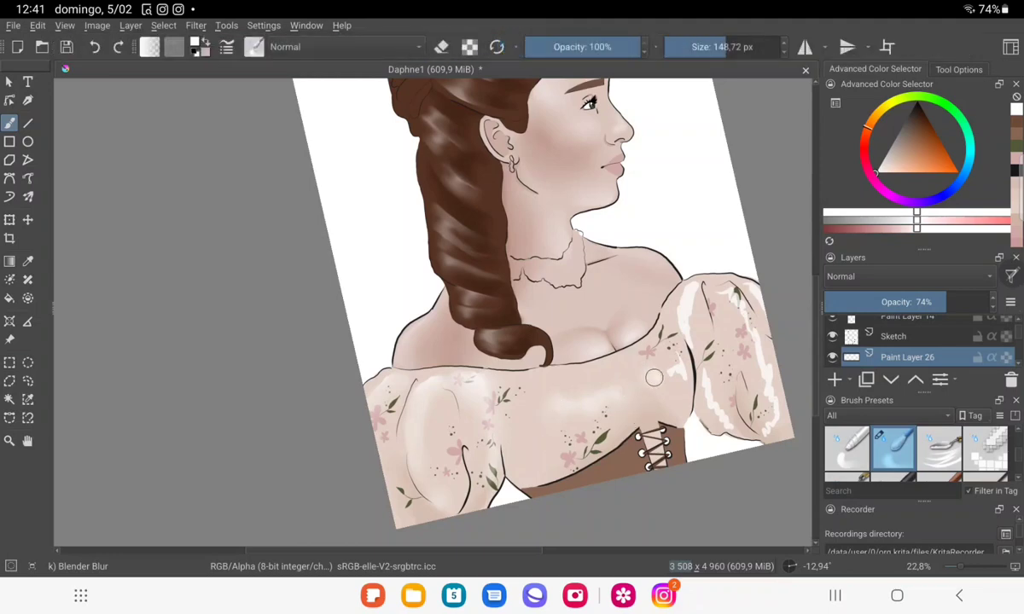
pyautogui.moveTo(653, 378)
pyautogui.mouseDown()
pyautogui.moveTo(698, 309)
pyautogui.moveTo(687, 304)
pyautogui.mouseUp()
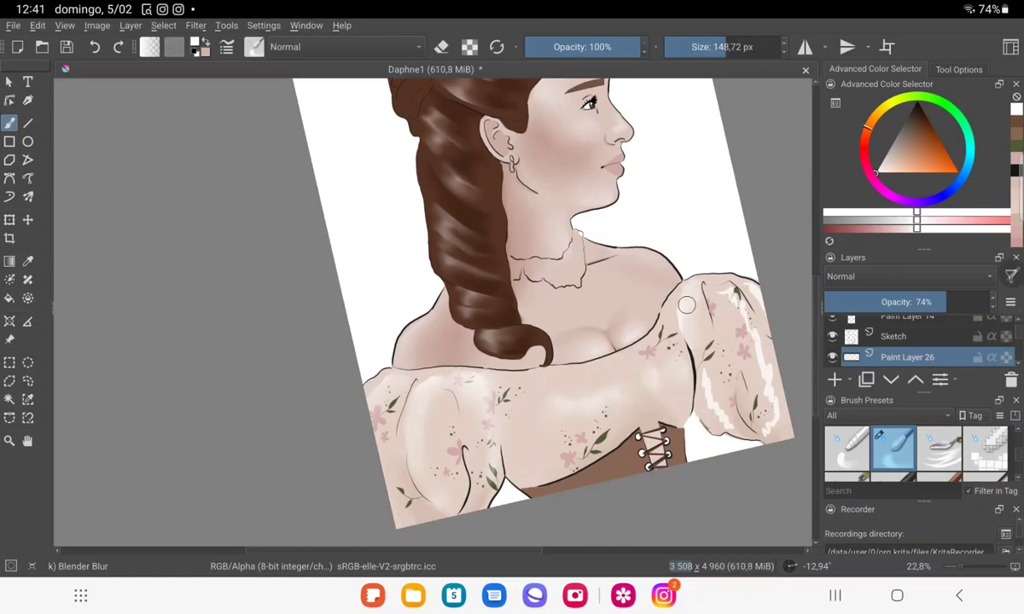
pyautogui.moveTo(708, 336)
pyautogui.mouseDown()
pyautogui.moveTo(730, 418)
pyautogui.moveTo(766, 383)
pyautogui.moveTo(731, 292)
pyautogui.moveTo(695, 299)
pyautogui.moveTo(759, 312)
pyautogui.mouseUp()
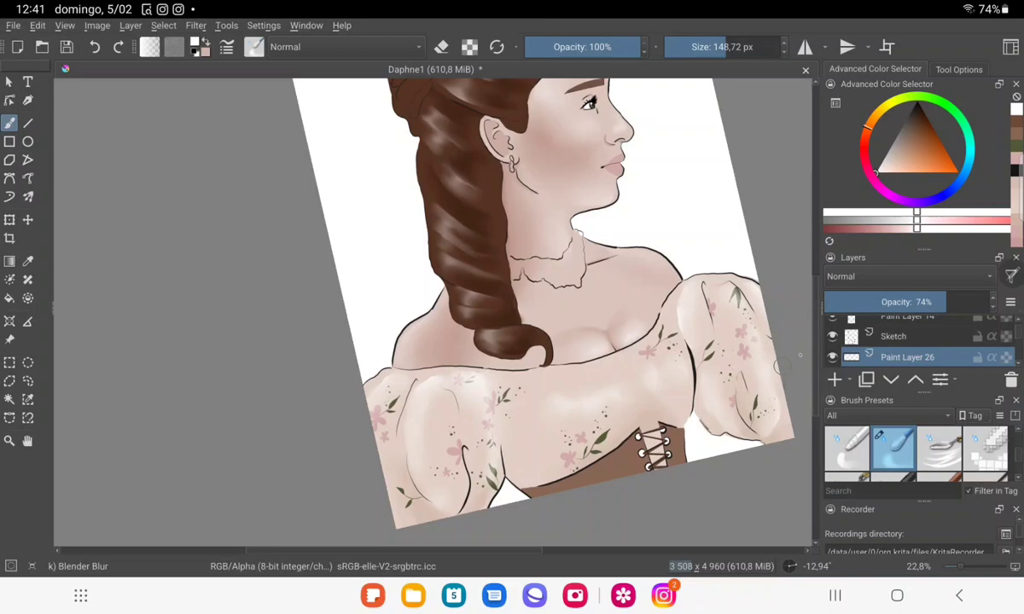
pyautogui.moveTo(546, 307)
pyautogui.mouseDown()
pyautogui.moveTo(529, 325)
pyautogui.moveTo(580, 285)
pyautogui.moveTo(572, 281)
pyautogui.mouseUp()
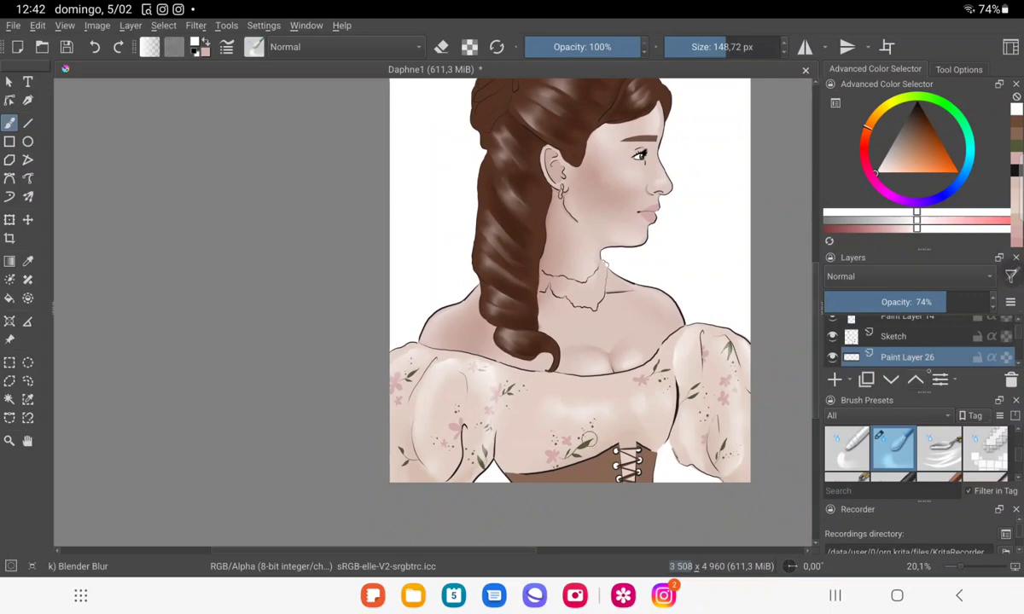
# Add Paint Layer 27, sample a skin tone, and blend it across the chest with a large brush.
pyautogui.press('Insert')
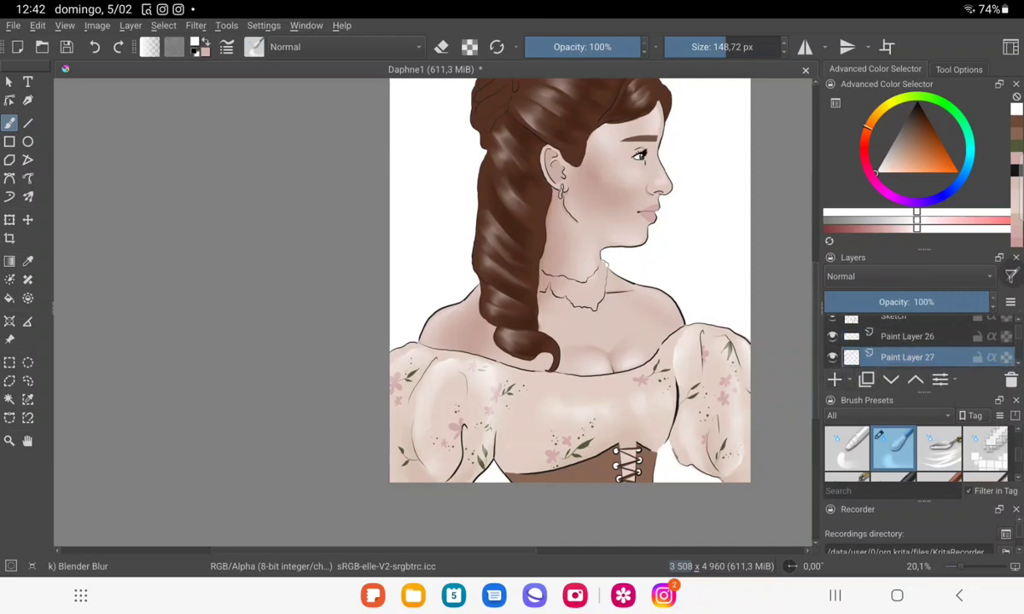
pyautogui.press('p')
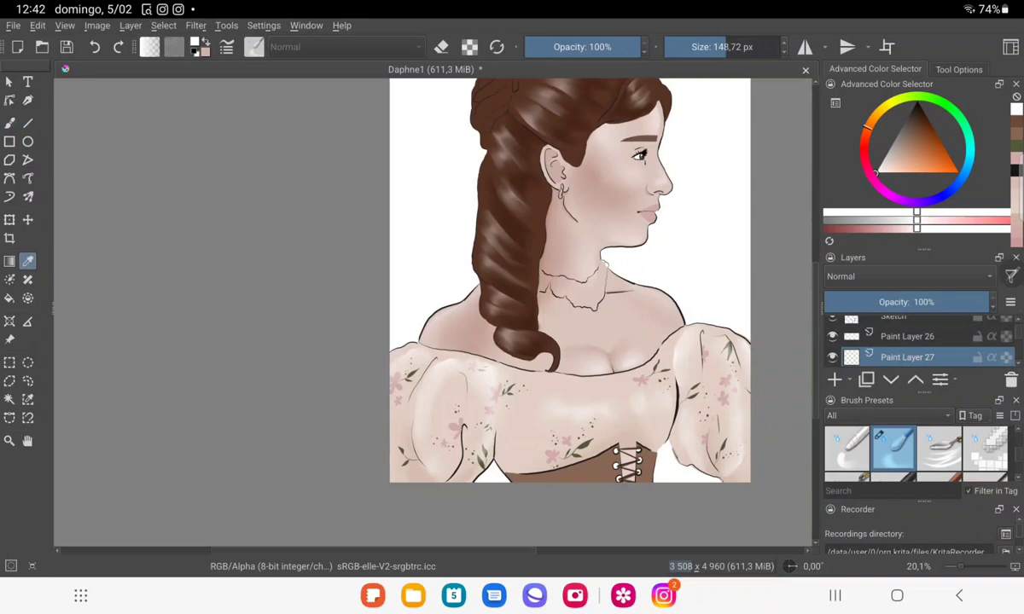
pyautogui.click(888, 164)
pyautogui.press('b')
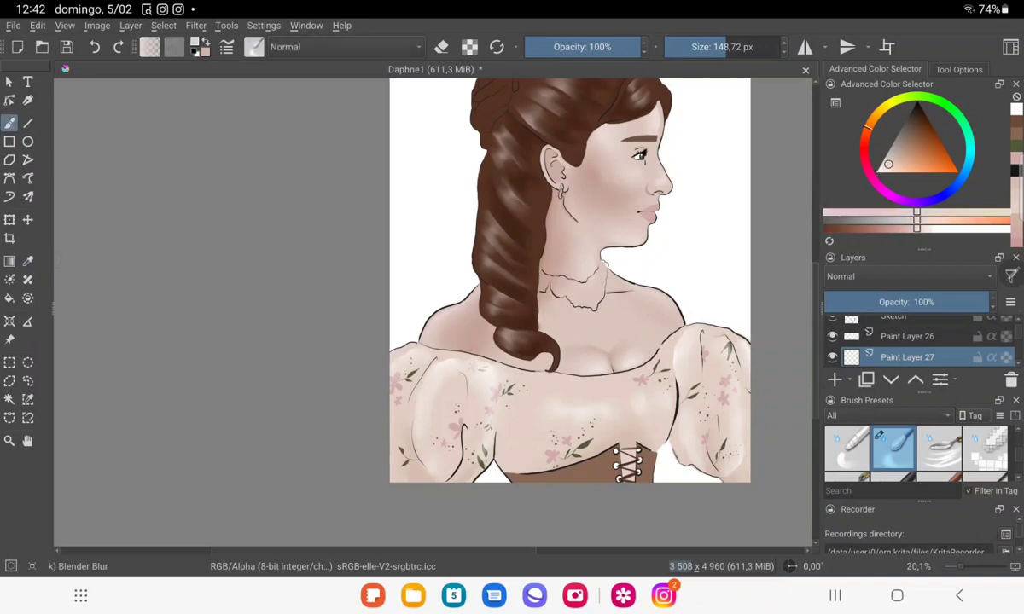
pyautogui.moveTo(648, 248); pyautogui.dragTo(653, 239)
pyautogui.press(']')
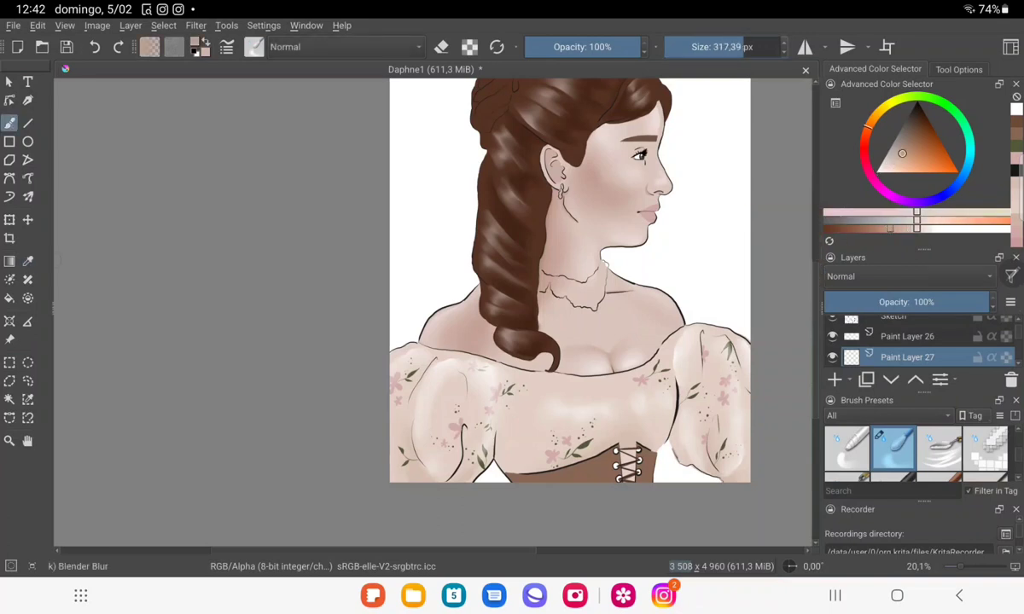
pyautogui.moveTo(499, 397); pyautogui.dragTo(550, 391)
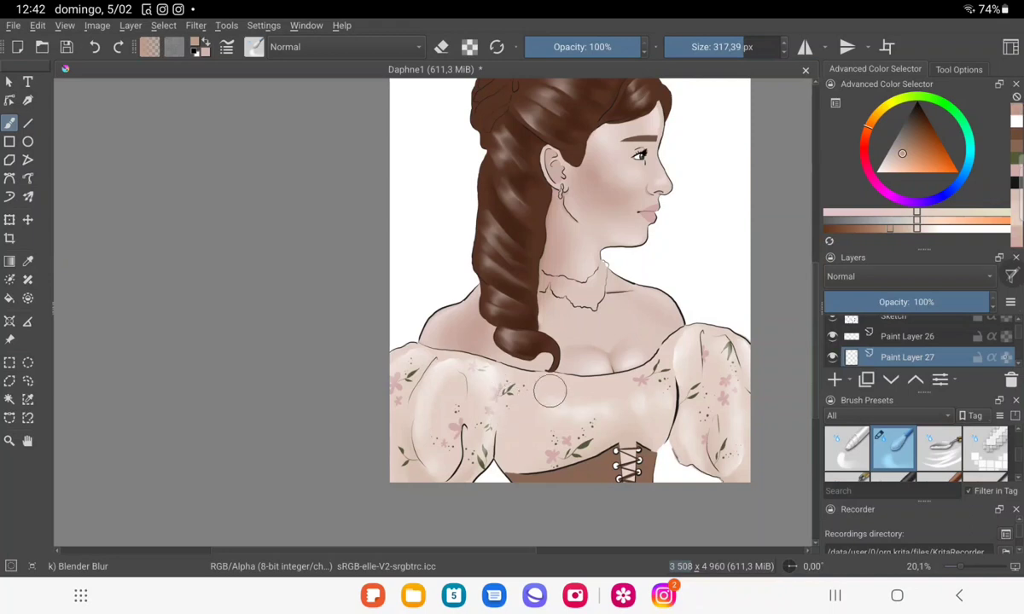
# Paint a tan shadow streak on the bodice with Basic-5 Size at ~91 px, then set opacity to 81%.
pyautogui.scroll(-2, 917, 448)
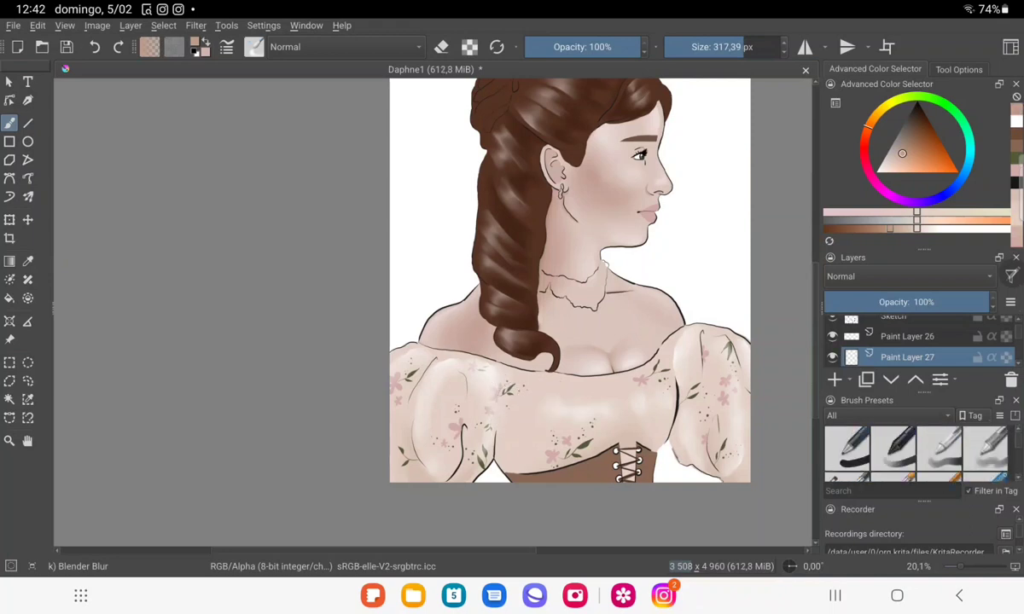
pyautogui.scroll(-2, 917, 448)
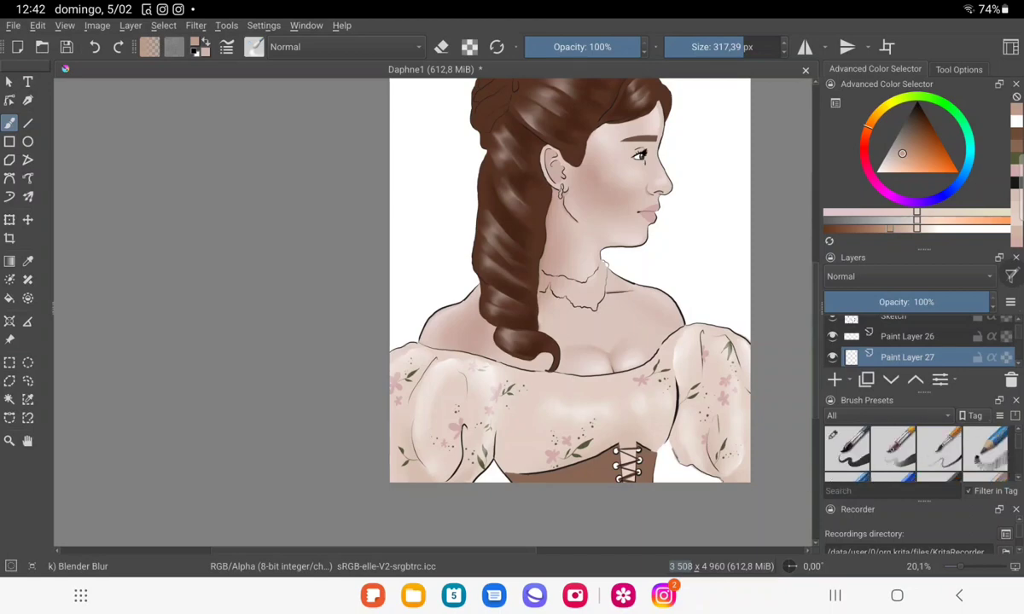
pyautogui.click(847, 447)
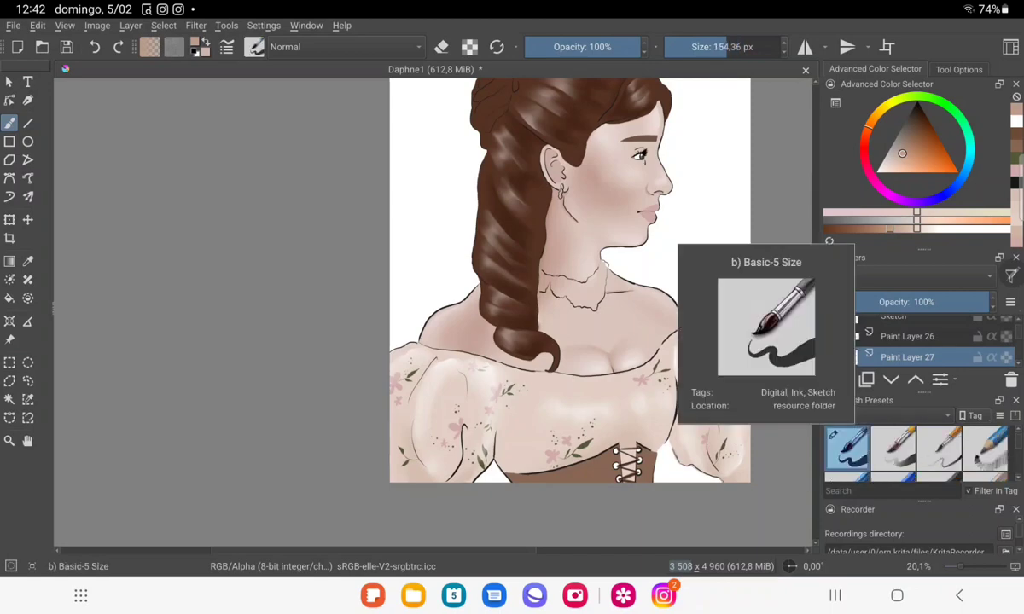
pyautogui.press('[')
pyautogui.press('[')
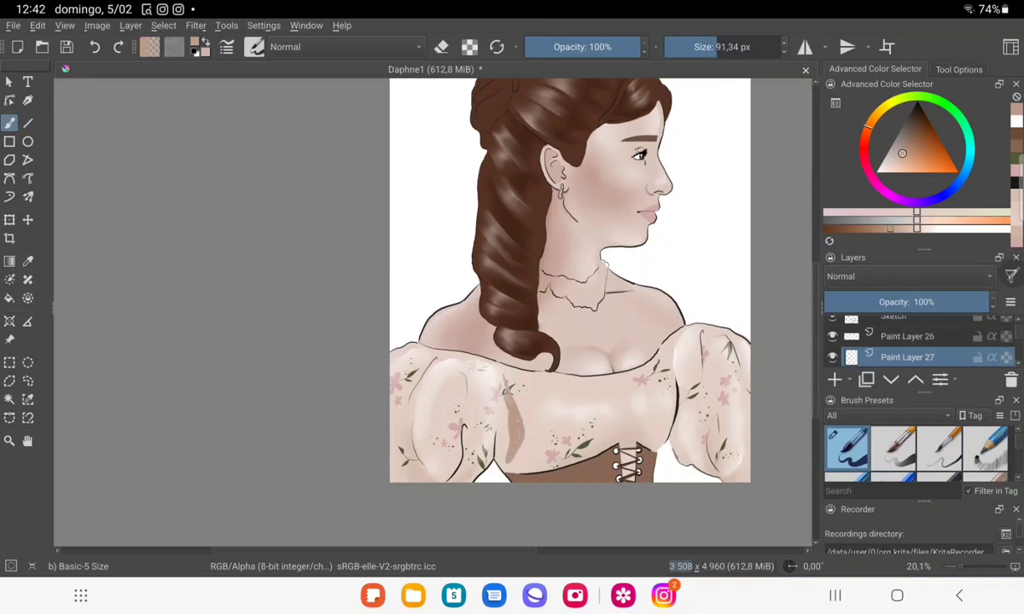
pyautogui.moveTo(501, 415); pyautogui.dragTo(504, 409)
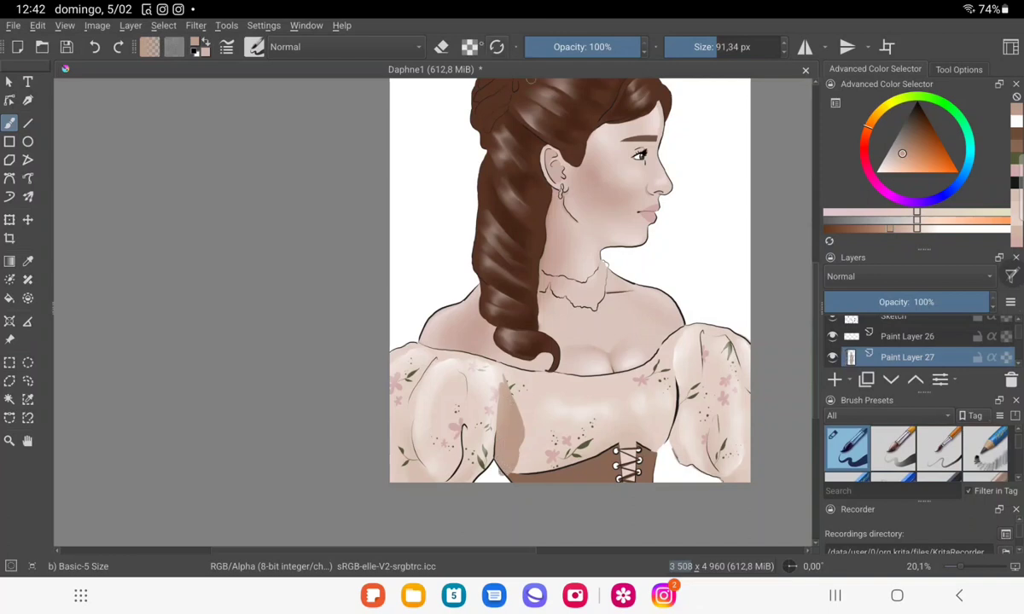
pyautogui.click(441, 46)
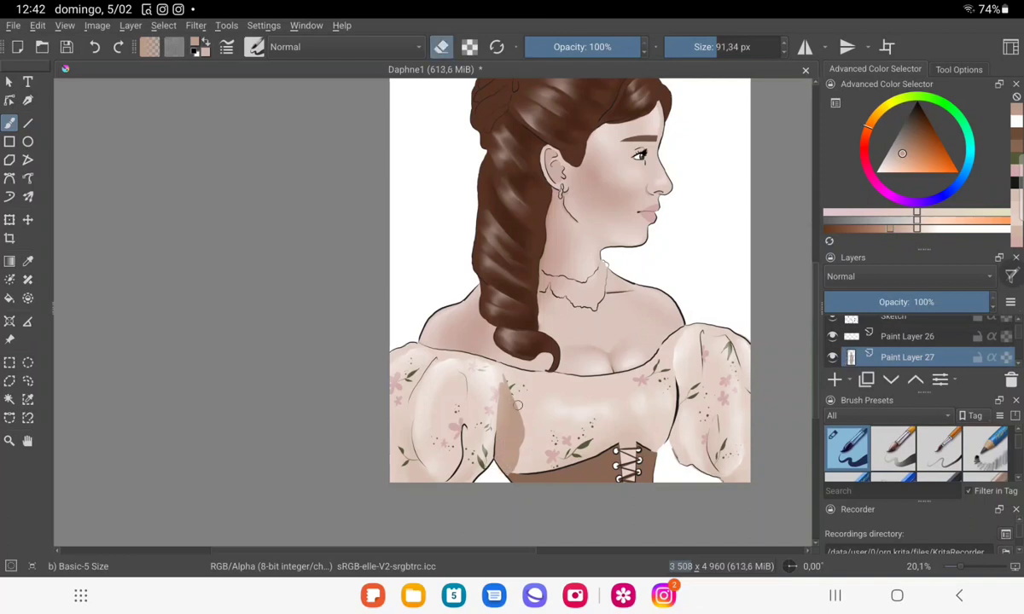
pyautogui.press('e')
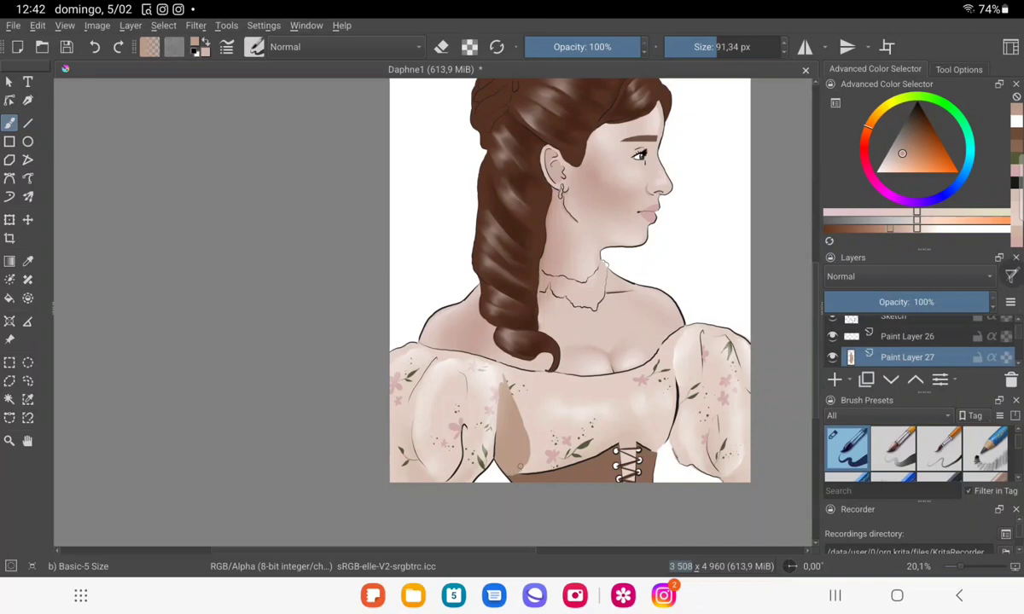
pyautogui.moveTo(988, 302); pyautogui.dragTo(957, 302)
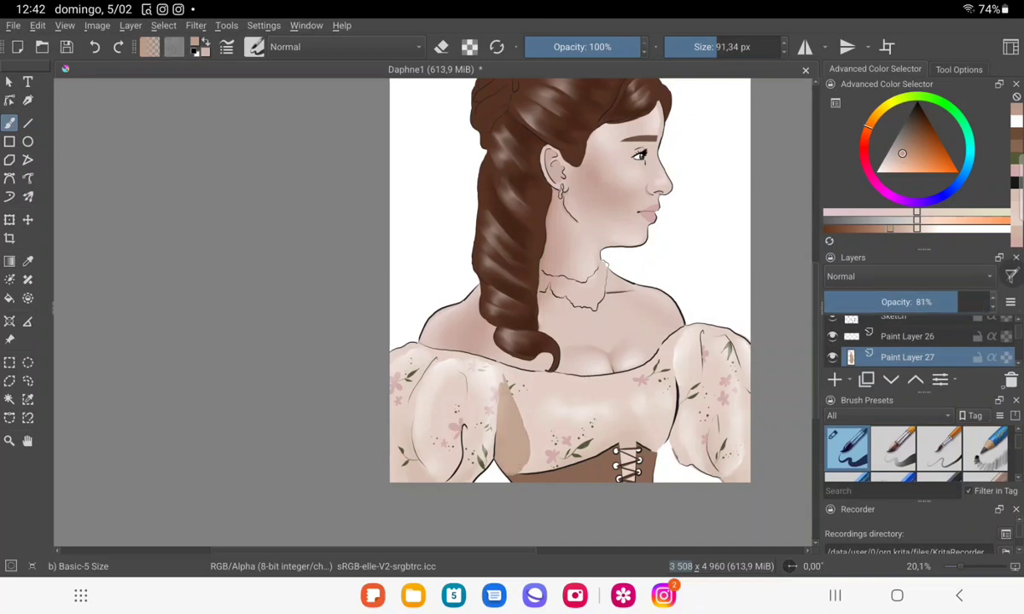
# Use the Blender Blur preset to blend the tan streak and chest shading into the bodice.
pyautogui.rightClick(1014, 443)
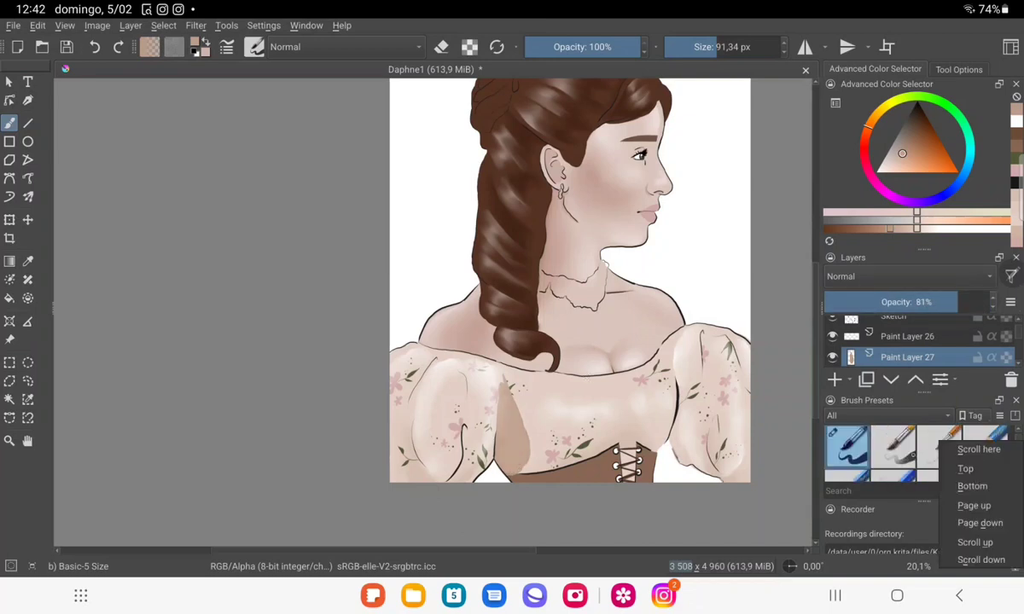
pyautogui.click(891, 448)
pyautogui.scroll(-3, 917, 452)
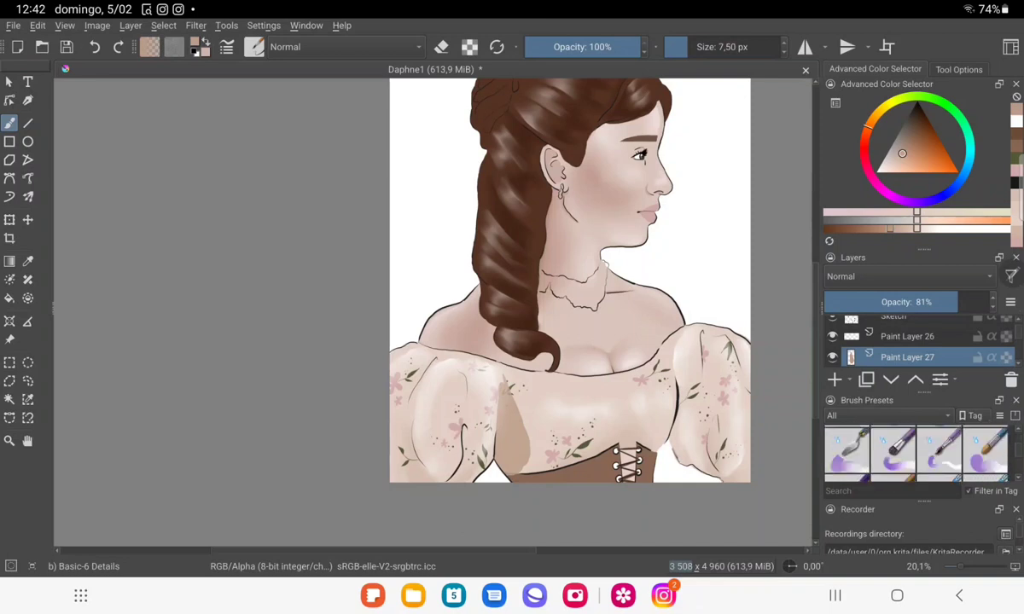
pyautogui.scroll(-2, 915, 452)
pyautogui.scroll(-2, 916, 452)
pyautogui.scroll(-2, 916, 452)
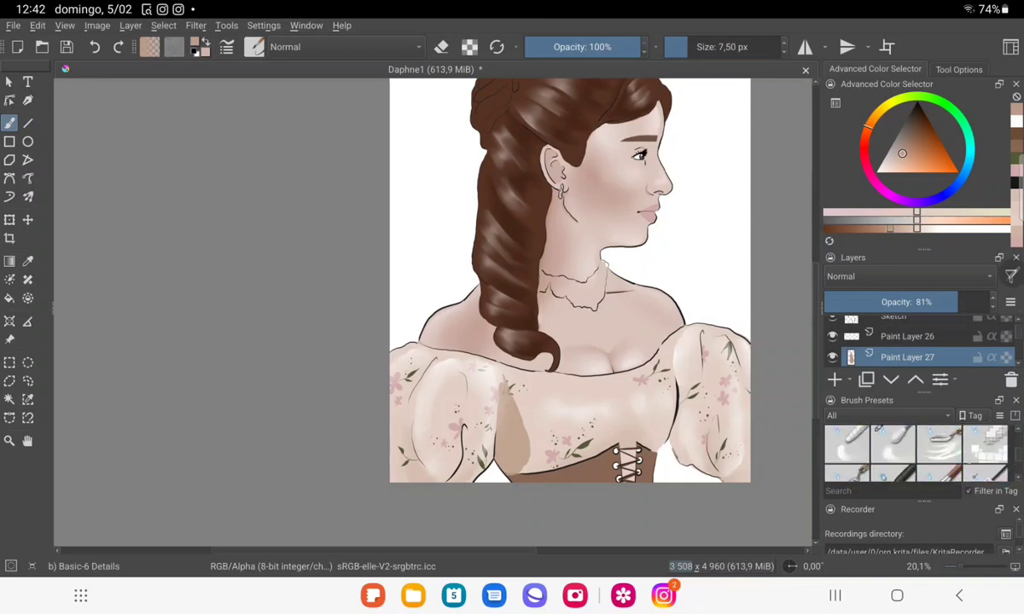
pyautogui.click(893, 448)
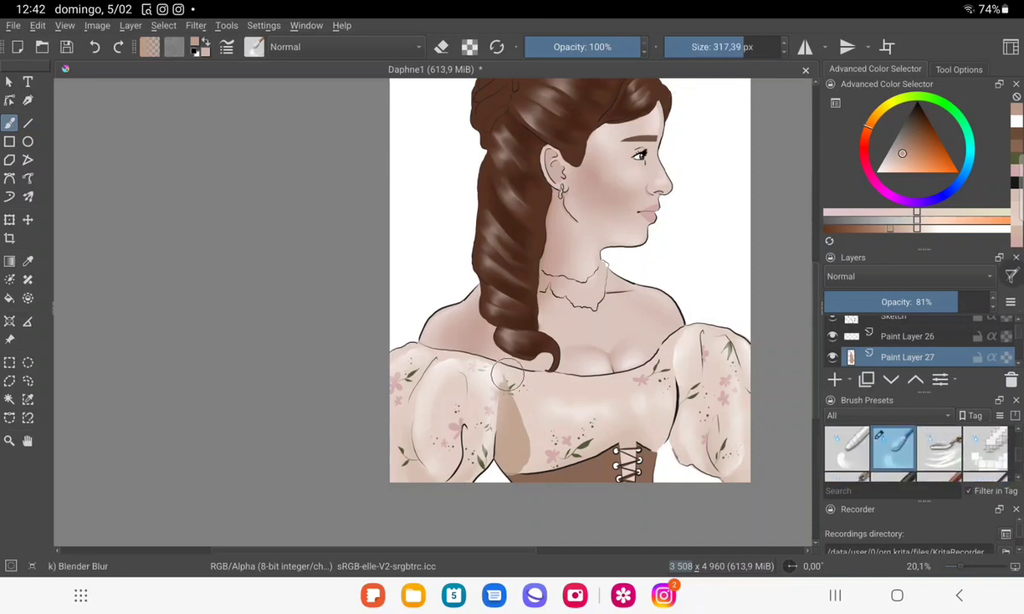
pyautogui.moveTo(506, 374)
pyautogui.mouseDown()
pyautogui.moveTo(490, 389)
pyautogui.moveTo(507, 426)
pyautogui.moveTo(522, 424)
pyautogui.moveTo(525, 461)
pyautogui.moveTo(491, 435)
pyautogui.moveTo(532, 434)
pyautogui.moveTo(520, 389)
pyautogui.mouseUp()
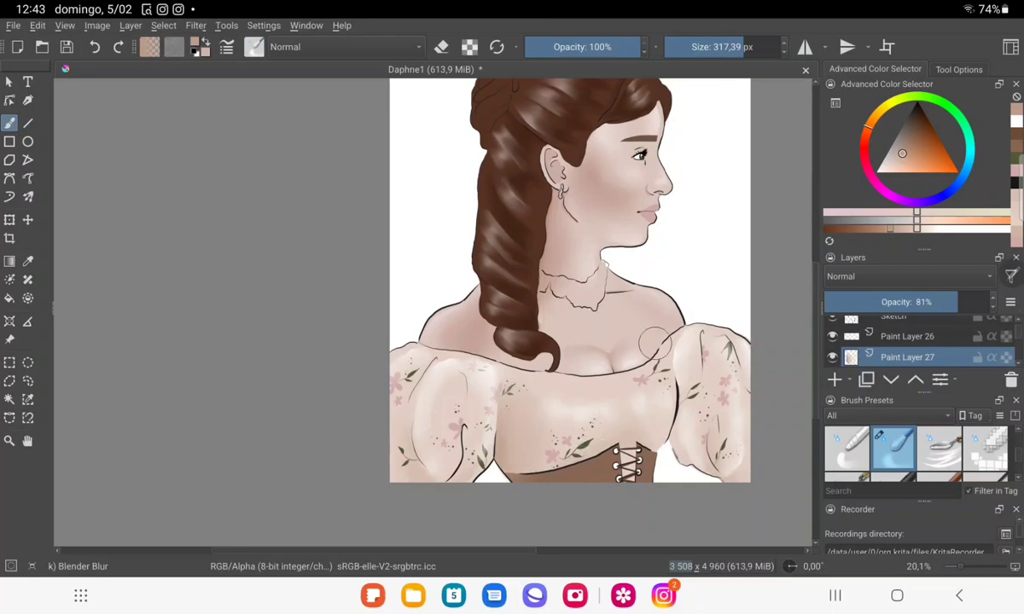
pyautogui.moveTo(655, 343); pyautogui.dragTo(546, 339)
pyautogui.scroll(-1, 546, 339)
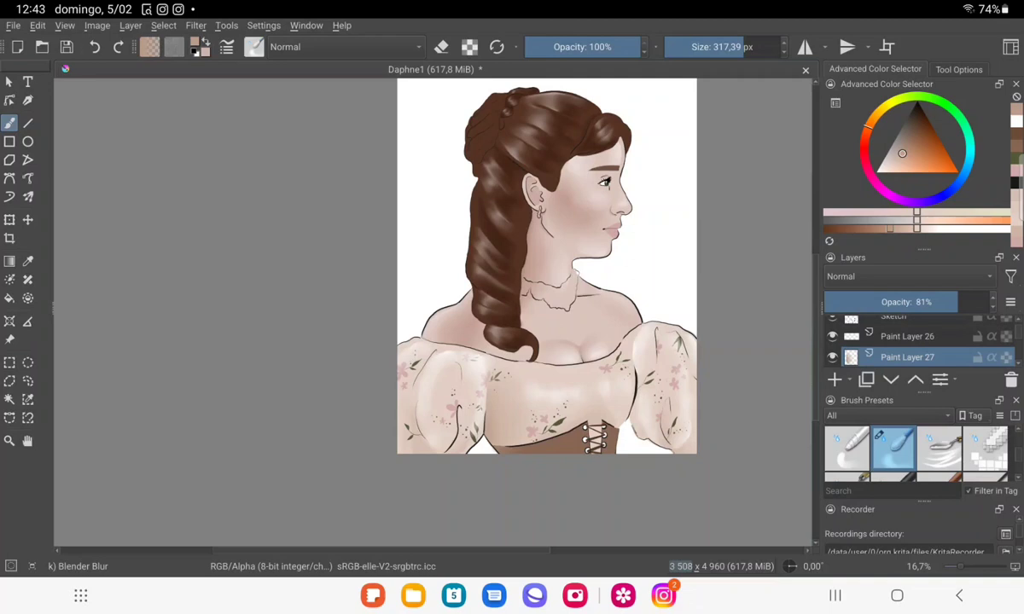
# Scroll the Layers docker down to reach Paint Layer 6 beneath the Hair layer.
pyautogui.scroll(-1, 907, 342)
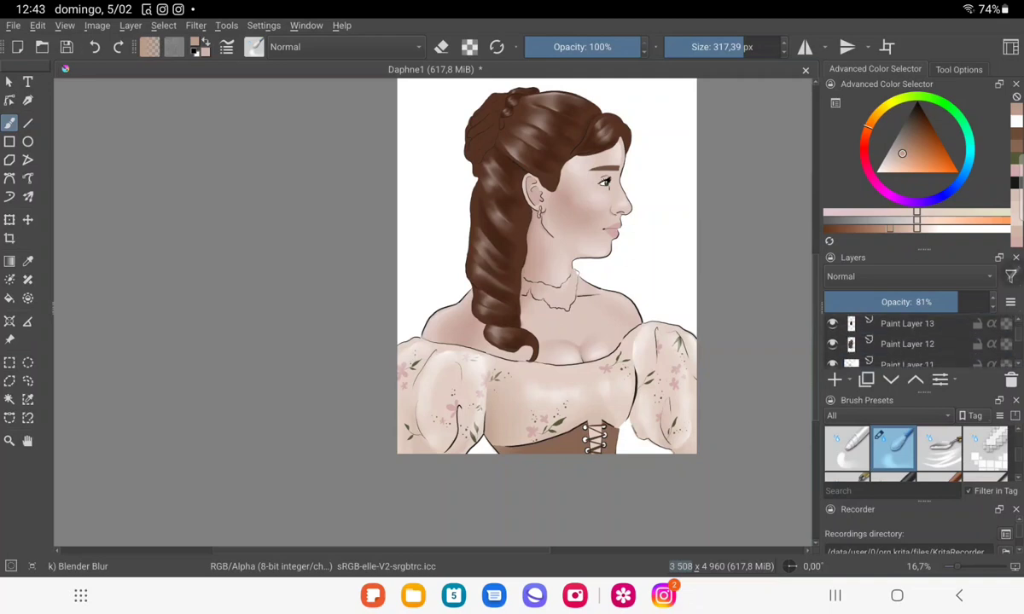
pyautogui.rightClick(1013, 335)
pyautogui.rightClick(1013, 331)
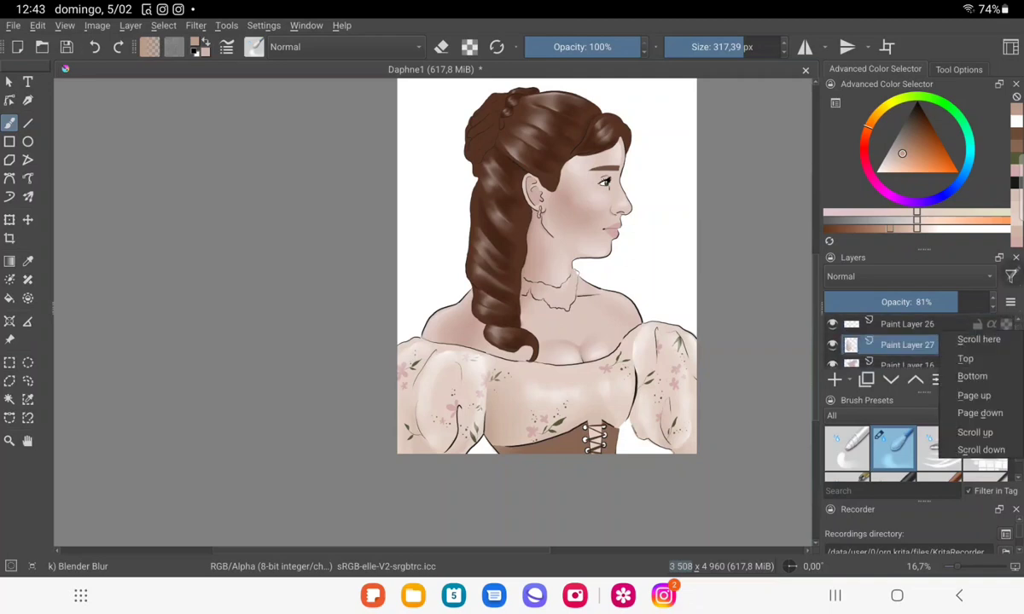
pyautogui.scroll(-1, 907, 341)
pyautogui.scroll(-1, 907, 341)
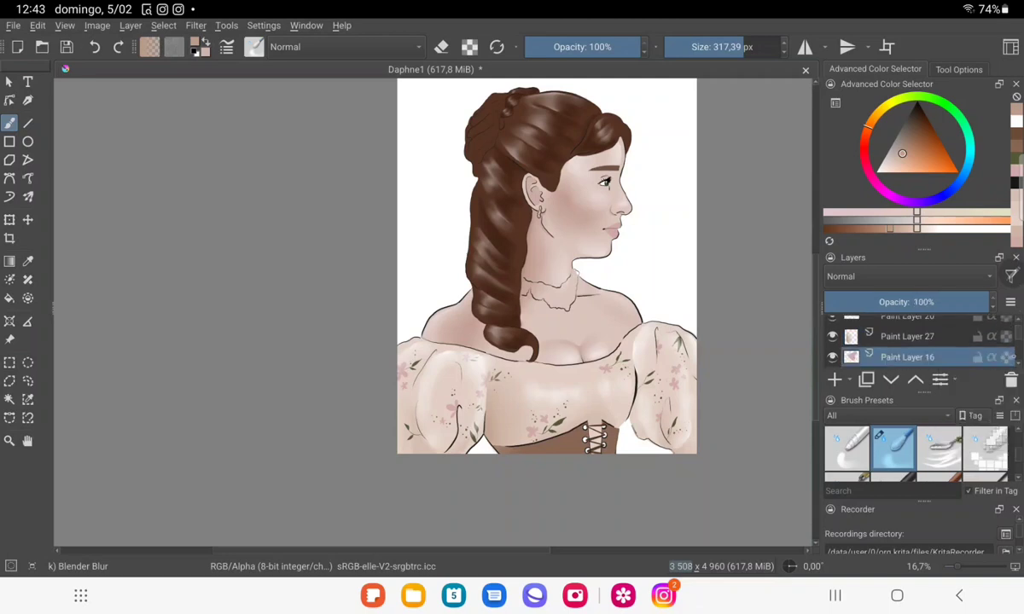
pyautogui.scroll(-2, 906, 341)
pyautogui.scroll(-2, 906, 341)
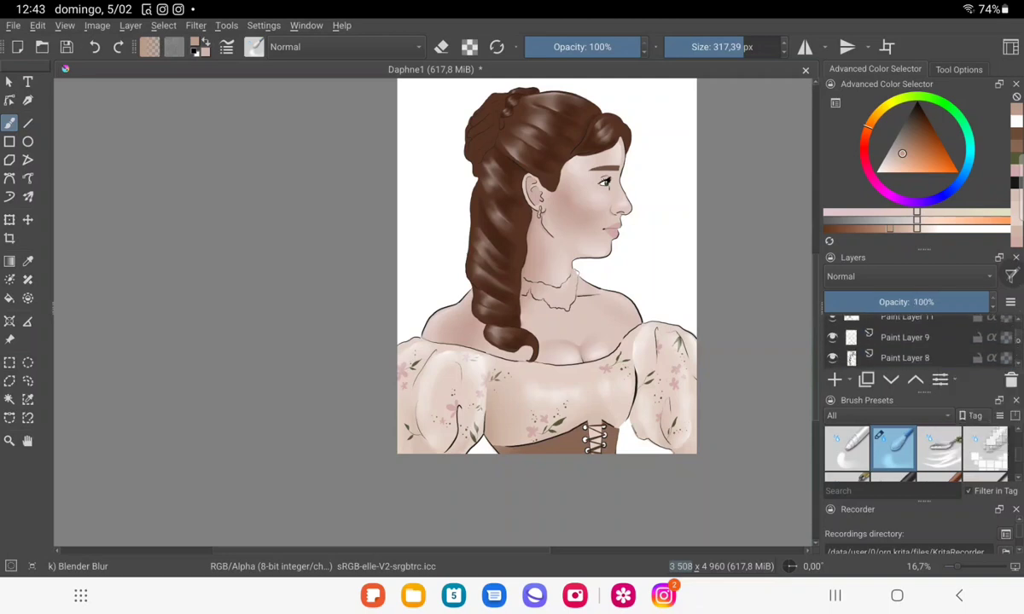
pyautogui.scroll(-1, 906, 342)
pyautogui.scroll(-1, 906, 341)
pyautogui.scroll(-1, 907, 341)
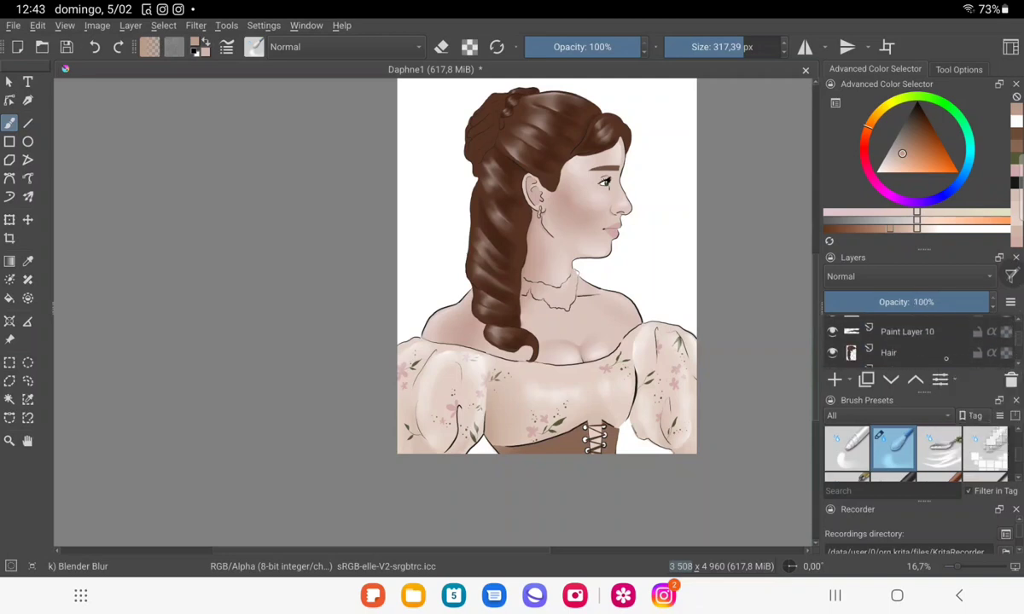
# Insert a new Paint Layer 28 from Paint Layer 6 and set the painting colour to near-white.
pyautogui.click(905, 370)
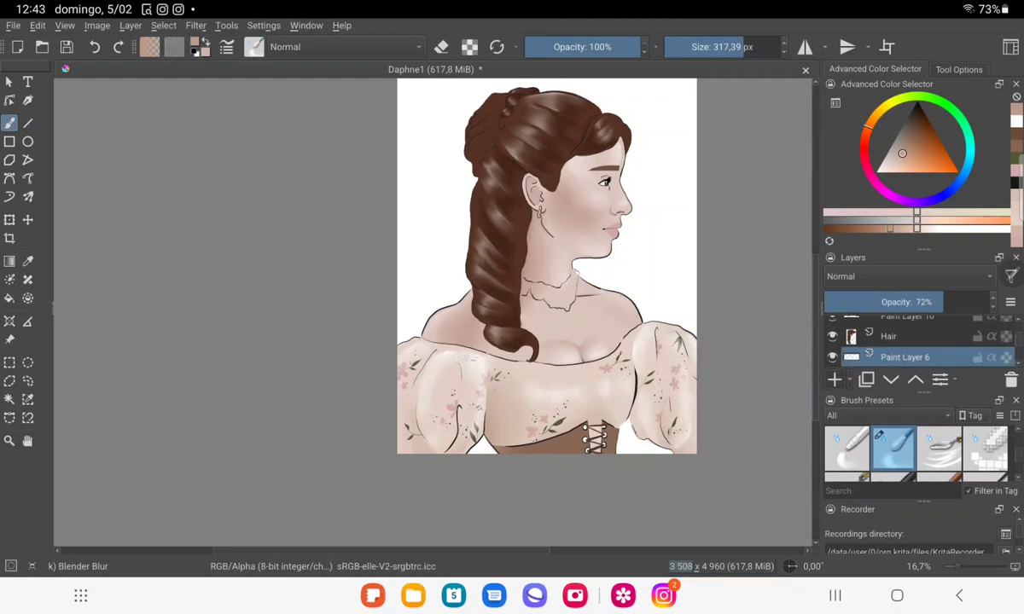
pyautogui.press('Insert')
pyautogui.click(876, 171)
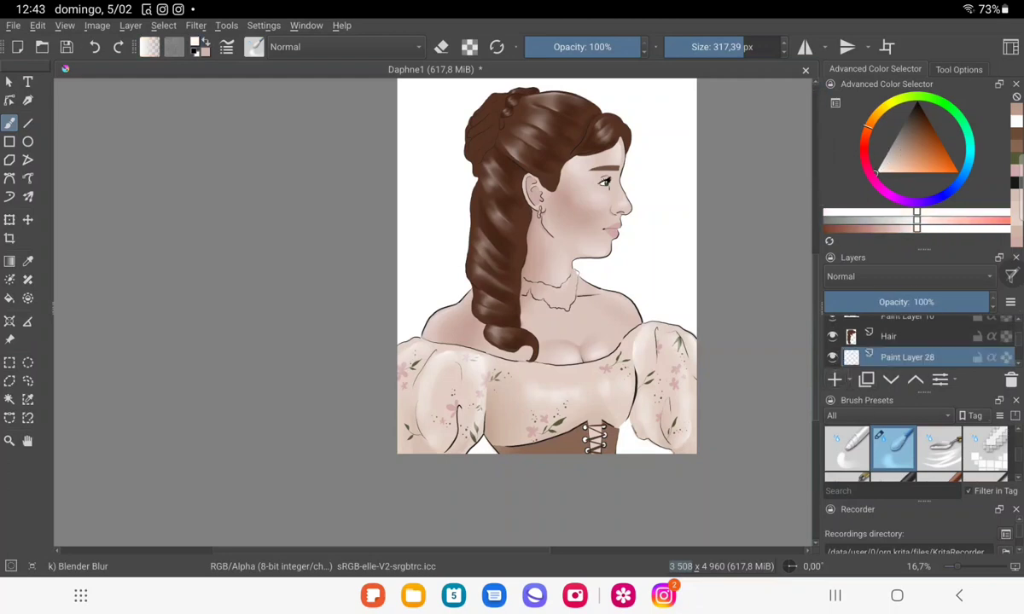
pyautogui.scroll(-3, 913, 452)
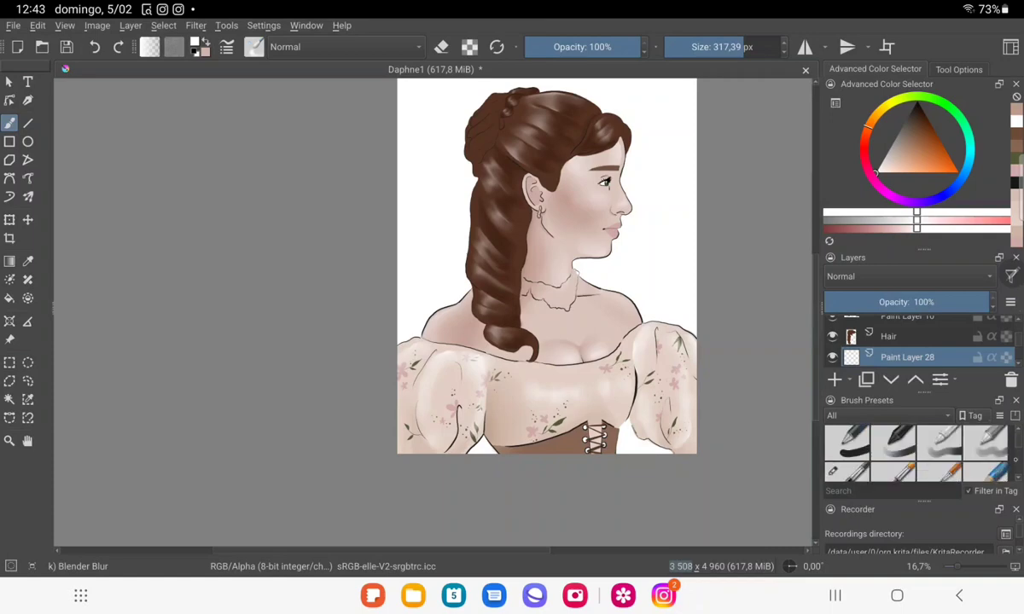
pyautogui.scroll(-2, 912, 452)
# Choose Basic-5 Size, zoom into the left shoulder, and thicken its contour line.
pyautogui.scroll(2, 912, 448)
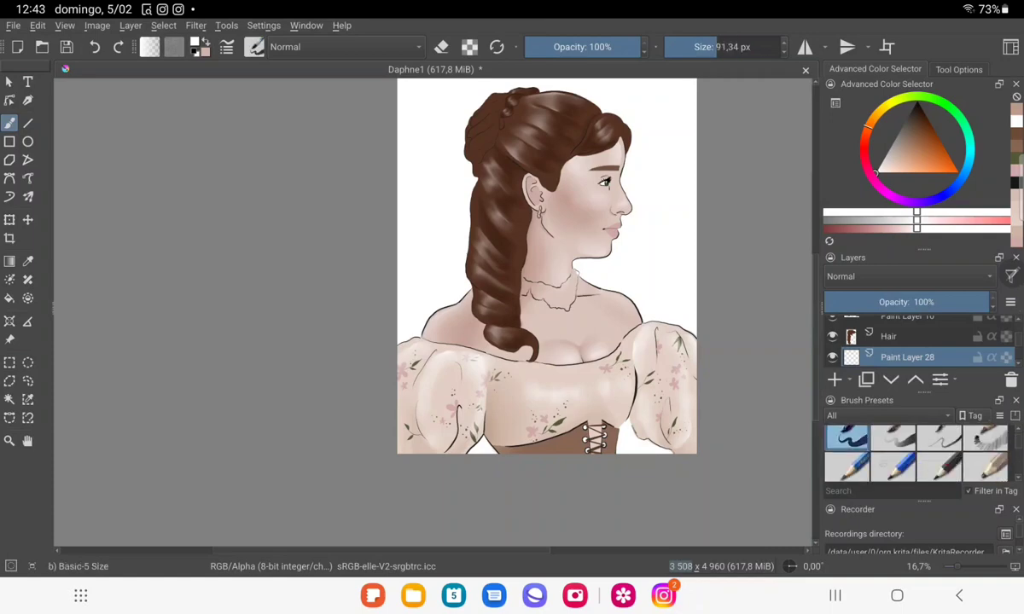
pyautogui.click(847, 447)
pyautogui.scroll(3, 546, 265)
pyautogui.scroll(3, 546, 265)
pyautogui.scroll(2, 659, 228)
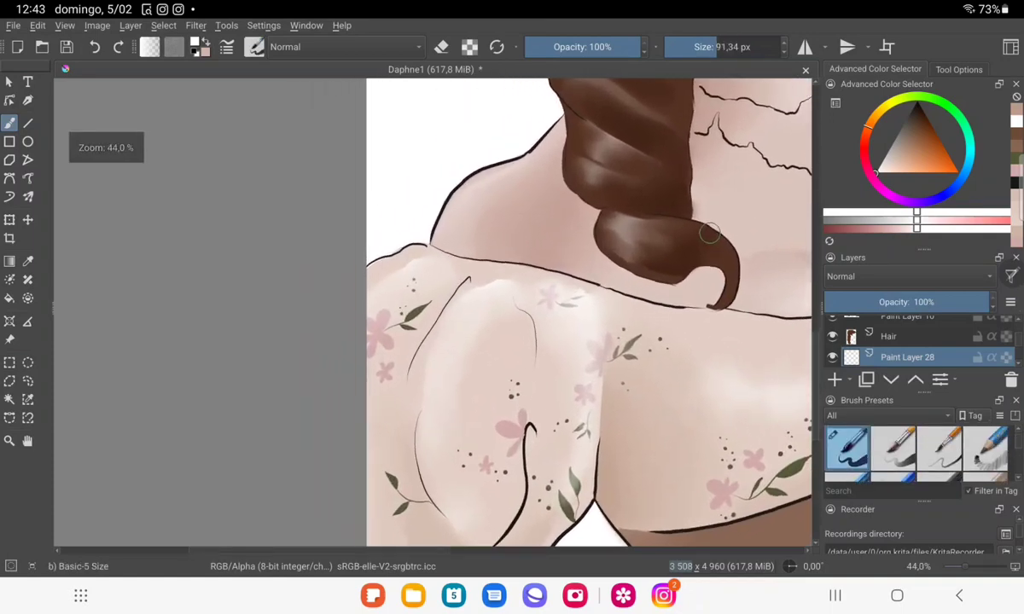
pyautogui.scroll(2, 660, 228)
pyautogui.scroll(2, 659, 227)
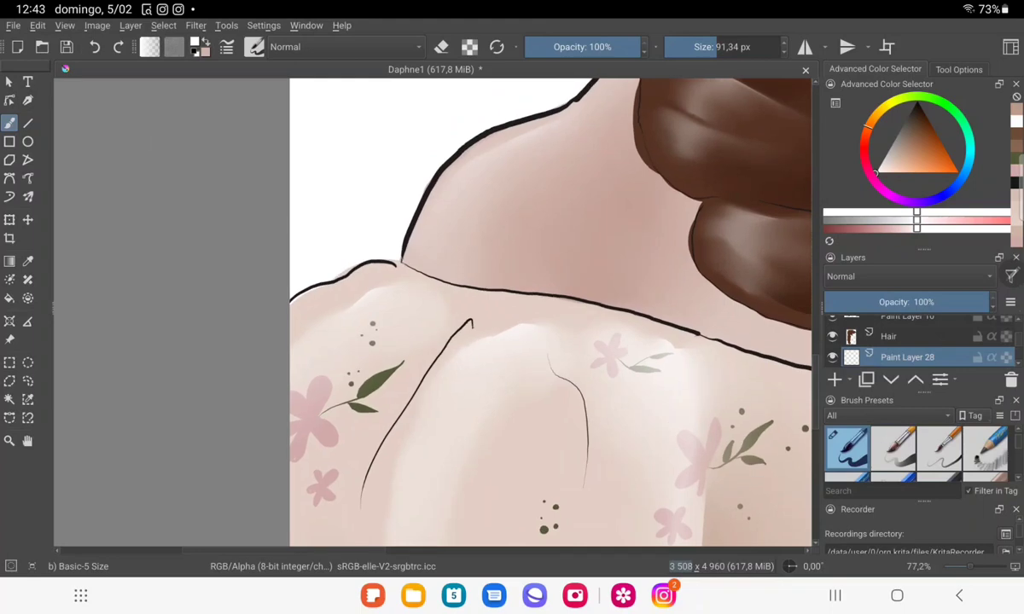
pyautogui.moveTo(418, 213)
pyautogui.mouseDown()
pyautogui.moveTo(410, 254)
pyautogui.moveTo(428, 233)
pyautogui.moveTo(408, 253)
pyautogui.moveTo(414, 232)
pyautogui.moveTo(399, 220)
pyautogui.mouseUp()
# Paint white scalloped bumps above the shoulder neckline and lower Paint Layer 28 to 53% opacity.
pyautogui.click(441, 46)
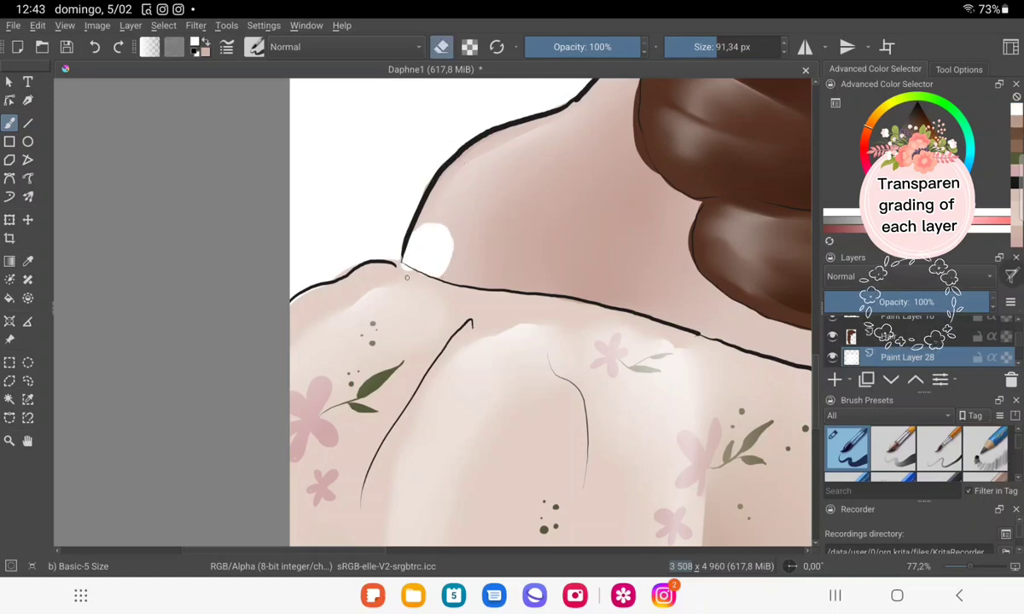
pyautogui.click(441, 46)
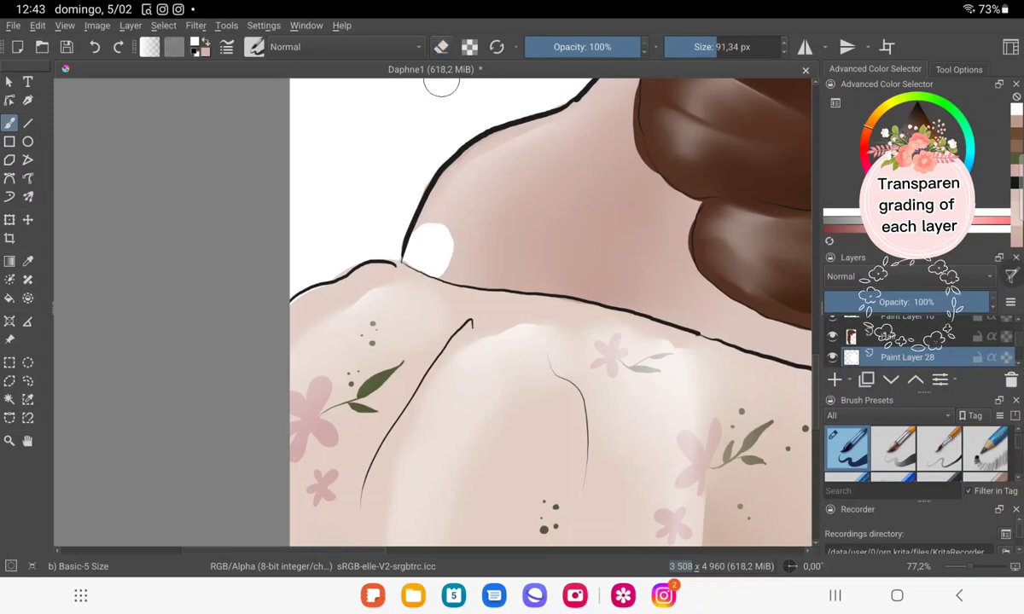
pyautogui.moveTo(412, 263)
pyautogui.mouseDown()
pyautogui.moveTo(492, 228)
pyautogui.moveTo(460, 229)
pyautogui.moveTo(449, 253)
pyautogui.moveTo(492, 238)
pyautogui.moveTo(507, 259)
pyautogui.moveTo(476, 268)
pyautogui.mouseUp()
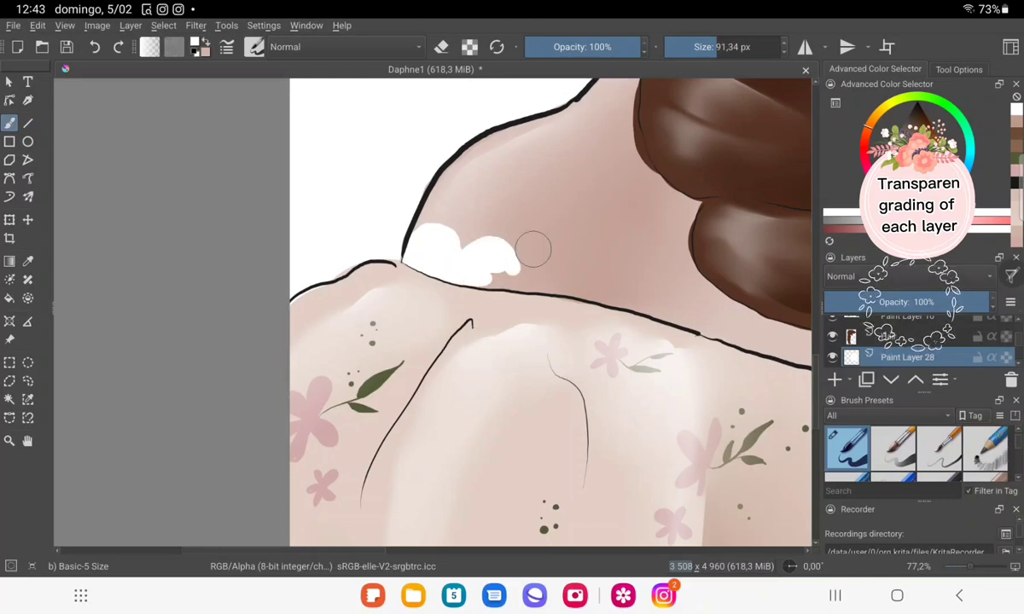
pyautogui.click(937, 301)
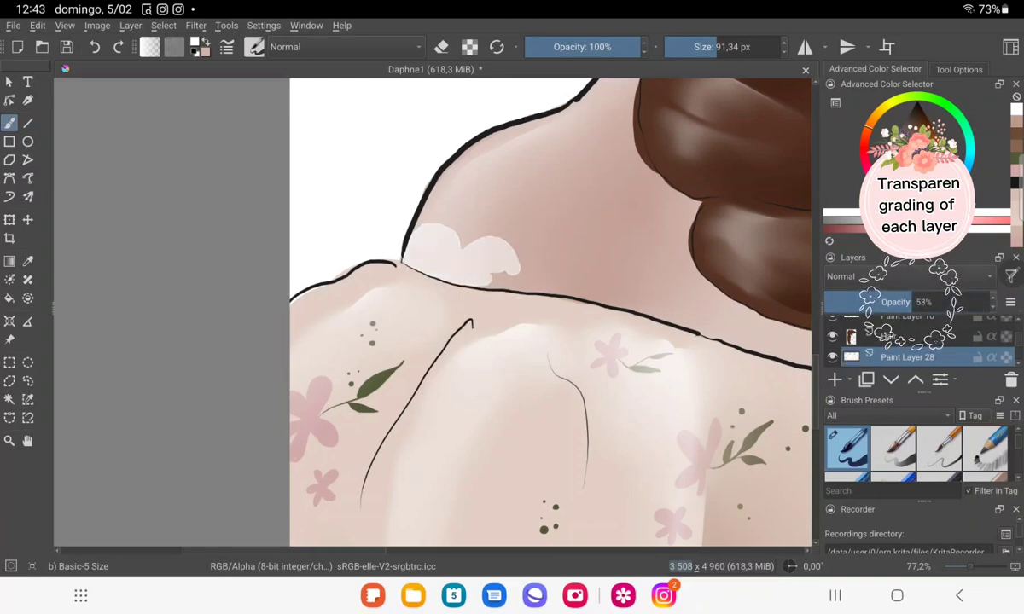
# Tilt the neckline view and extend the white scalloped trim with another scallop.
pyautogui.moveTo(480, 269)
pyautogui.mouseDown()
pyautogui.moveTo(393, 270)
pyautogui.moveTo(371, 190)
pyautogui.mouseUp()
pyautogui.moveTo(357, 228)
pyautogui.mouseDown()
pyautogui.moveTo(375, 209)
pyautogui.moveTo(422, 205)
pyautogui.moveTo(446, 227)
pyautogui.moveTo(488, 201)
pyautogui.moveTo(501, 213)
pyautogui.moveTo(427, 224)
pyautogui.moveTo(346, 260)
pyautogui.moveTo(391, 235)
pyautogui.moveTo(503, 227)
pyautogui.moveTo(454, 242)
pyautogui.mouseUp()
pyautogui.moveTo(523, 234)
pyautogui.mouseDown()
pyautogui.moveTo(537, 210)
pyautogui.moveTo(580, 217)
pyautogui.moveTo(544, 216)
pyautogui.moveTo(569, 226)
pyautogui.moveTo(570, 328)
pyautogui.mouseUp()
pyautogui.scroll(-5, 571, 328)
pyautogui.scroll(-3, 570, 328)
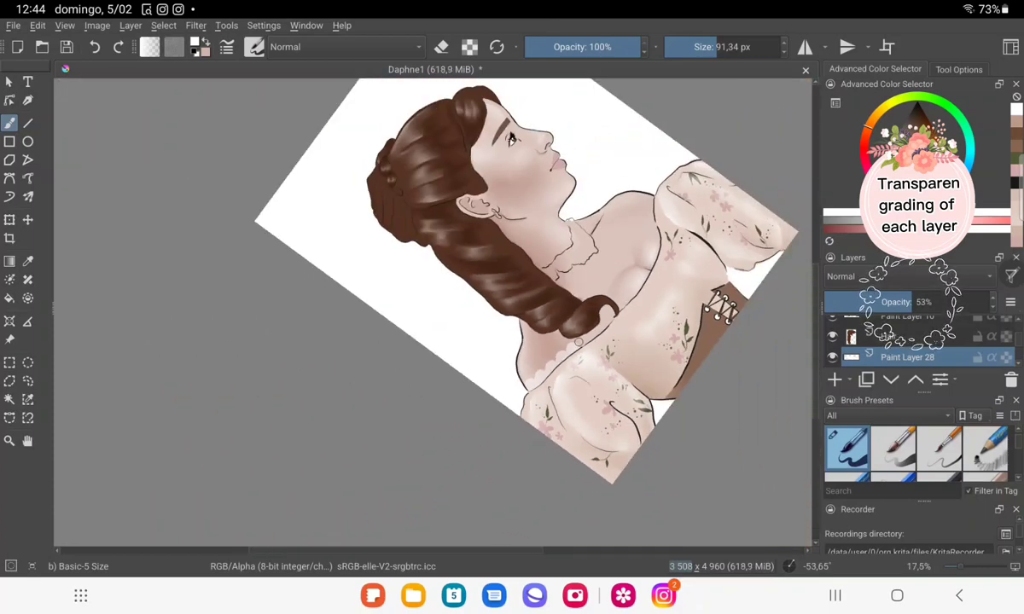
pyautogui.scroll(3, 420, 307)
pyautogui.scroll(2, 421, 307)
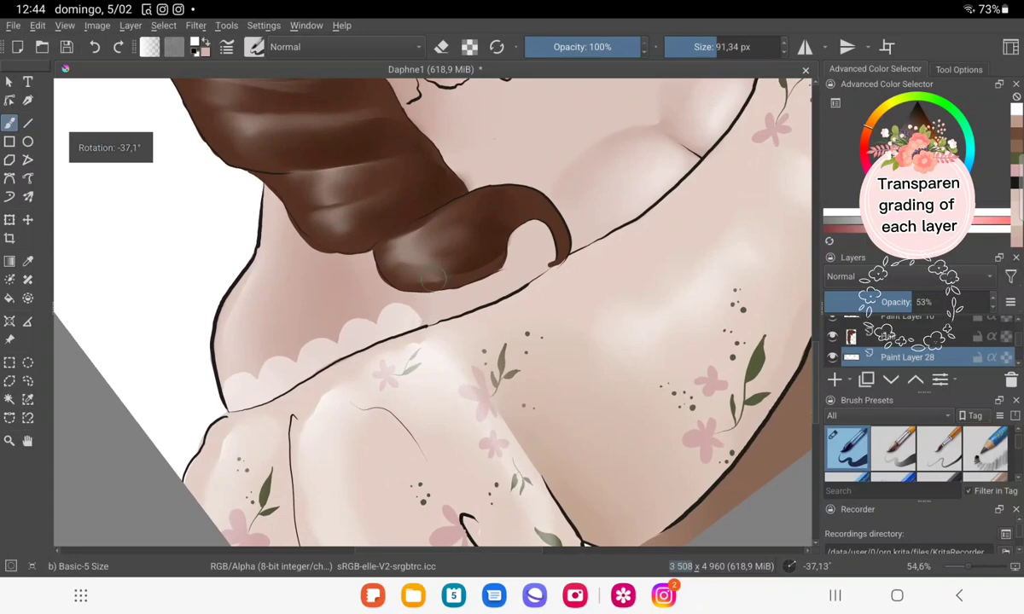
# Soften and lighten the skin tone just above the lace collar.
pyautogui.moveTo(423, 320); pyautogui.dragTo(434, 314)
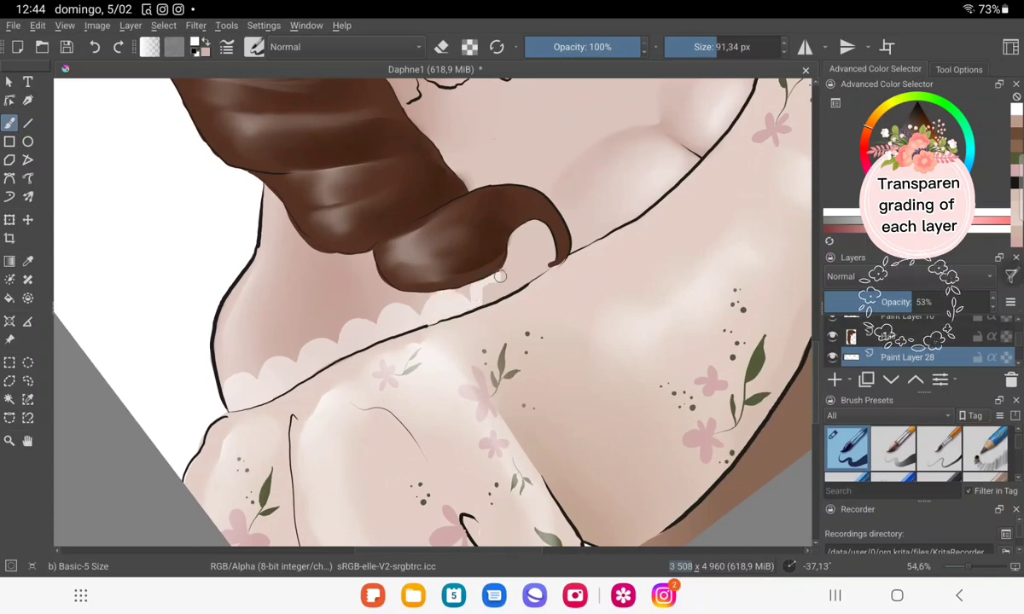
pyautogui.moveTo(500, 276); pyautogui.dragTo(485, 295)
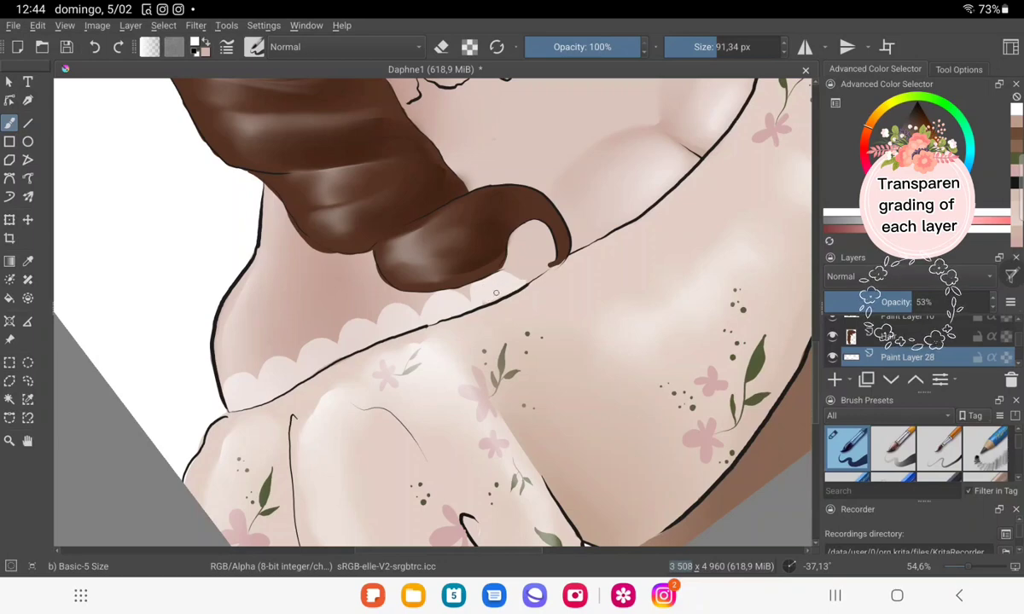
pyautogui.scroll(-5, 432, 311)
pyautogui.scroll(5, 433, 311)
pyautogui.scroll(2, 432, 311)
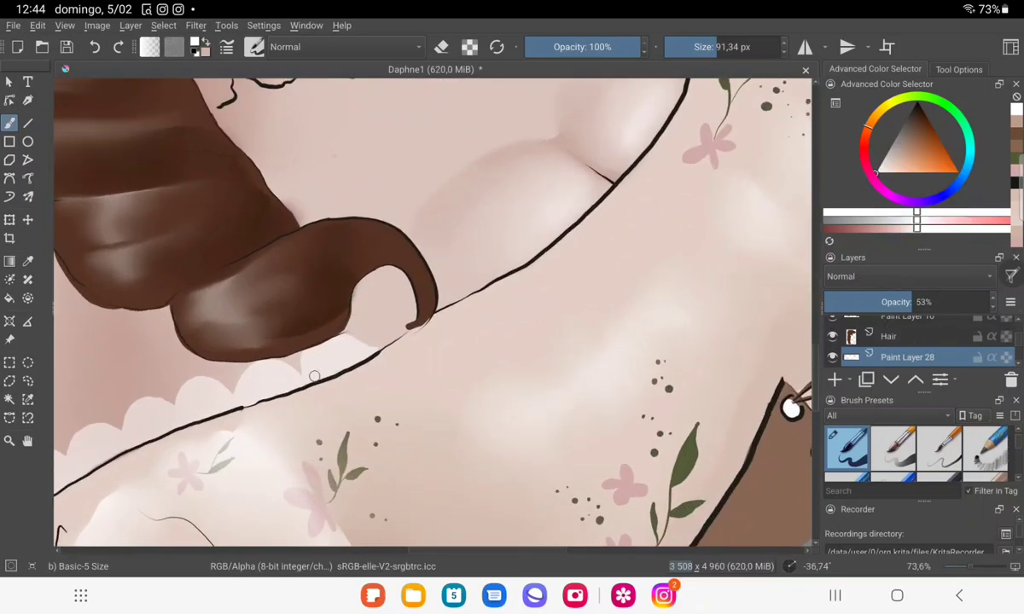
# Paint light highlights inside the hair curl, undoing a stray light patch on the chest.
pyautogui.moveTo(374, 349); pyautogui.dragTo(389, 312)
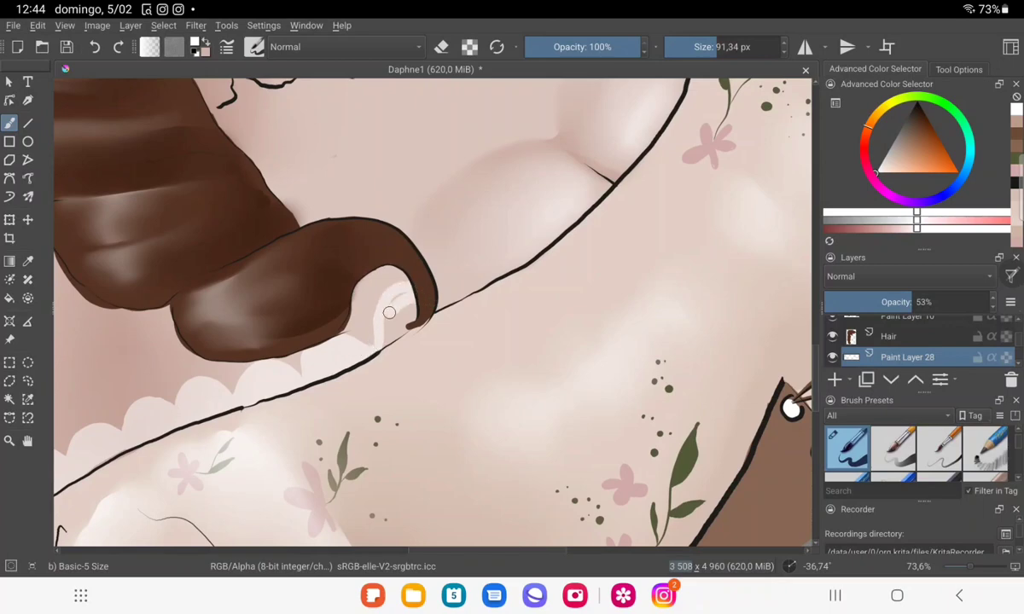
pyautogui.moveTo(374, 347); pyautogui.dragTo(387, 338)
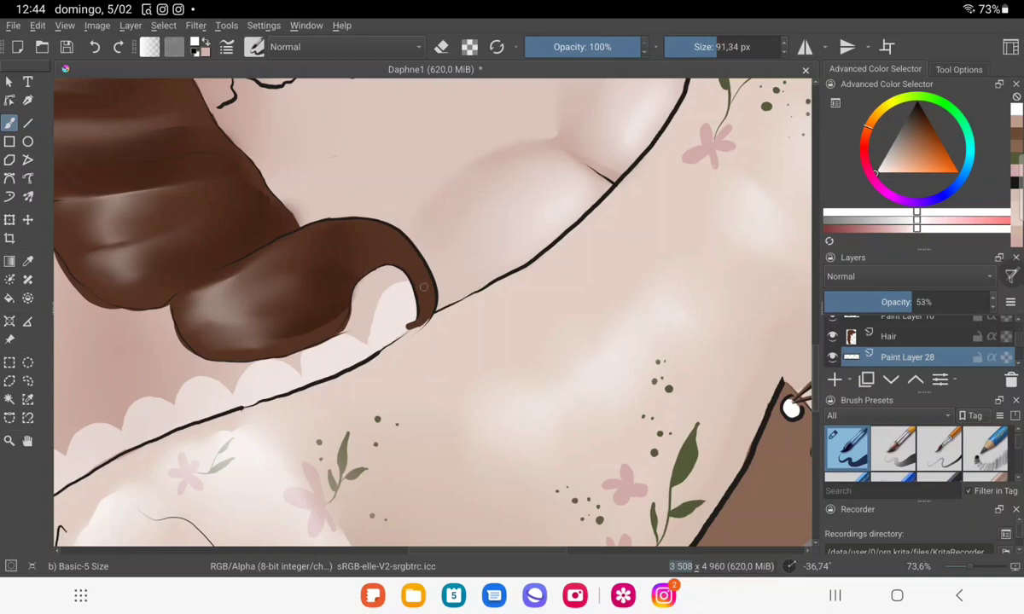
pyautogui.moveTo(452, 295)
pyautogui.mouseDown()
pyautogui.moveTo(454, 247)
pyautogui.moveTo(519, 250)
pyautogui.moveTo(468, 252)
pyautogui.moveTo(479, 265)
pyautogui.moveTo(464, 285)
pyautogui.moveTo(494, 269)
pyautogui.moveTo(473, 233)
pyautogui.mouseUp()
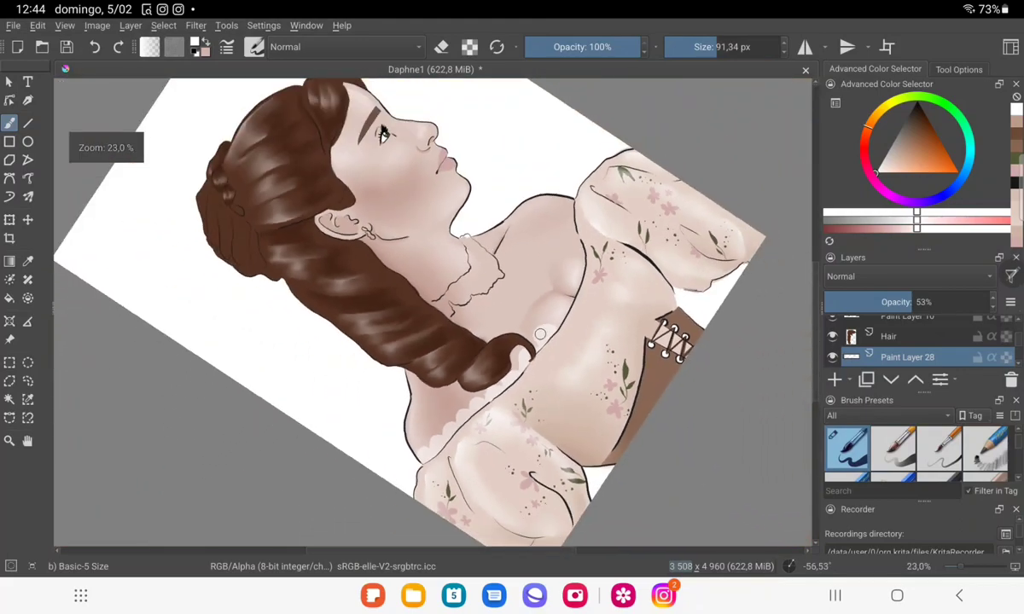
pyautogui.scroll(2, 473, 233)
pyautogui.scroll(3, 448, 229)
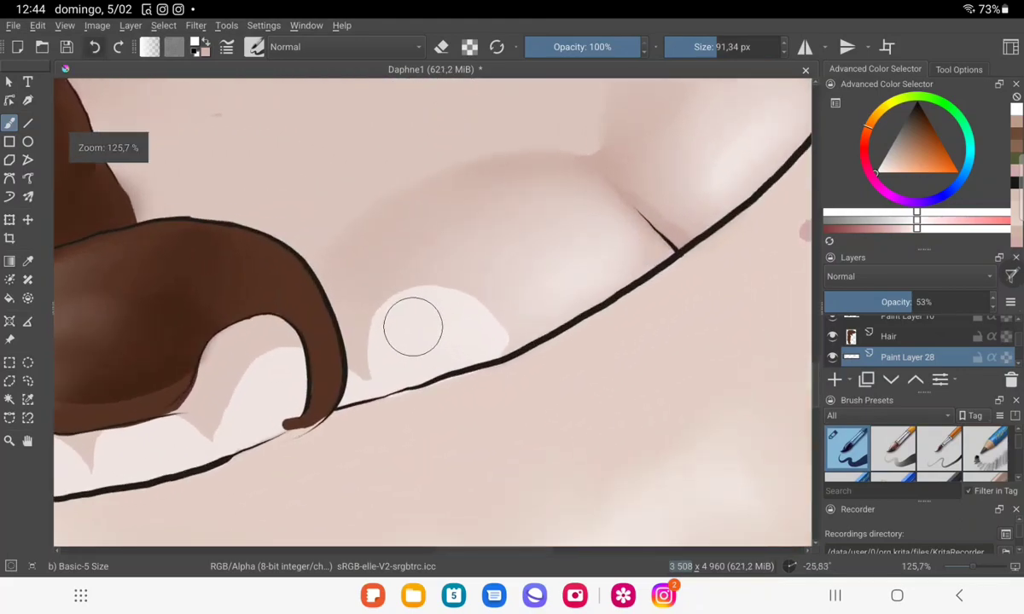
pyautogui.hotkey('ctrl', 'z')
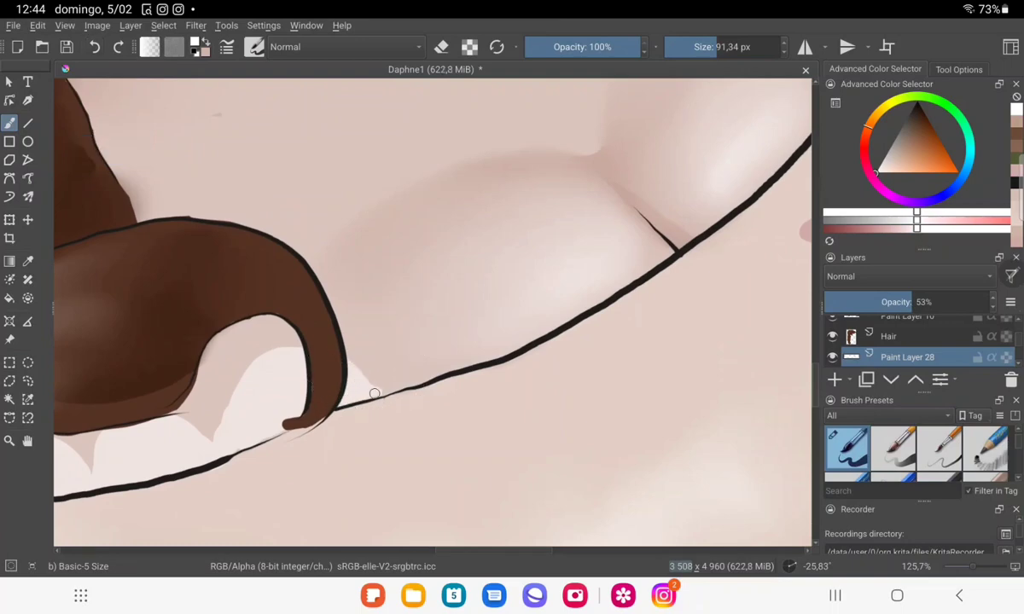
# Paint a curved scallop edge below the hair curl.
pyautogui.moveTo(381, 375)
pyautogui.mouseDown()
pyautogui.moveTo(452, 326)
pyautogui.moveTo(418, 338)
pyautogui.moveTo(395, 375)
pyautogui.moveTo(476, 355)
pyautogui.moveTo(509, 300)
pyautogui.moveTo(555, 281)
pyautogui.moveTo(526, 309)
pyautogui.moveTo(562, 313)
pyautogui.moveTo(577, 287)
pyautogui.mouseUp()
pyautogui.scroll(-2, 577, 285)
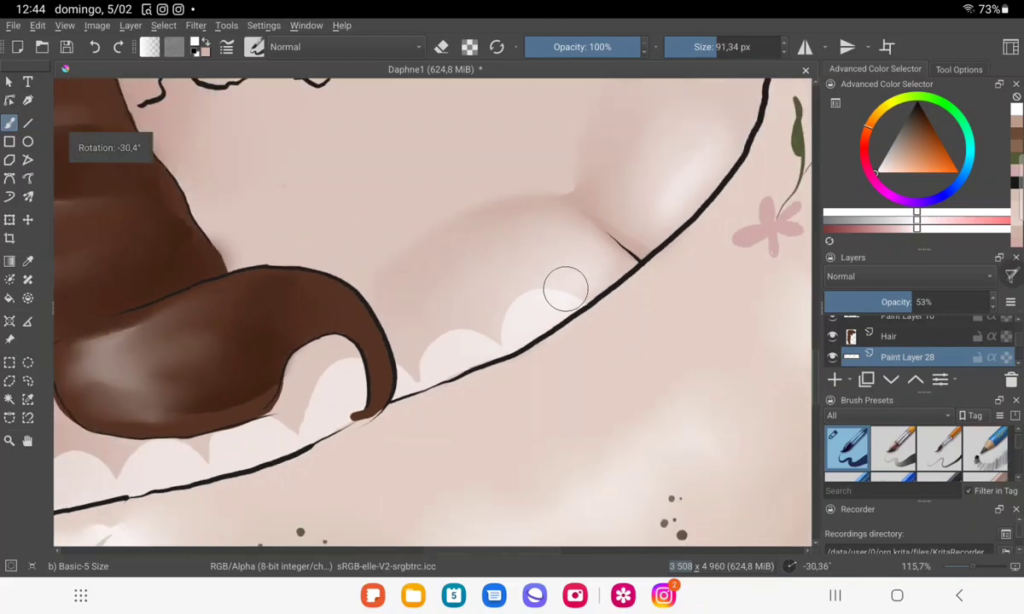
pyautogui.scroll(-3, 577, 284)
pyautogui.scroll(-3, 577, 285)
pyautogui.scroll(-1, 576, 350)
pyautogui.scroll(2, 515, 337)
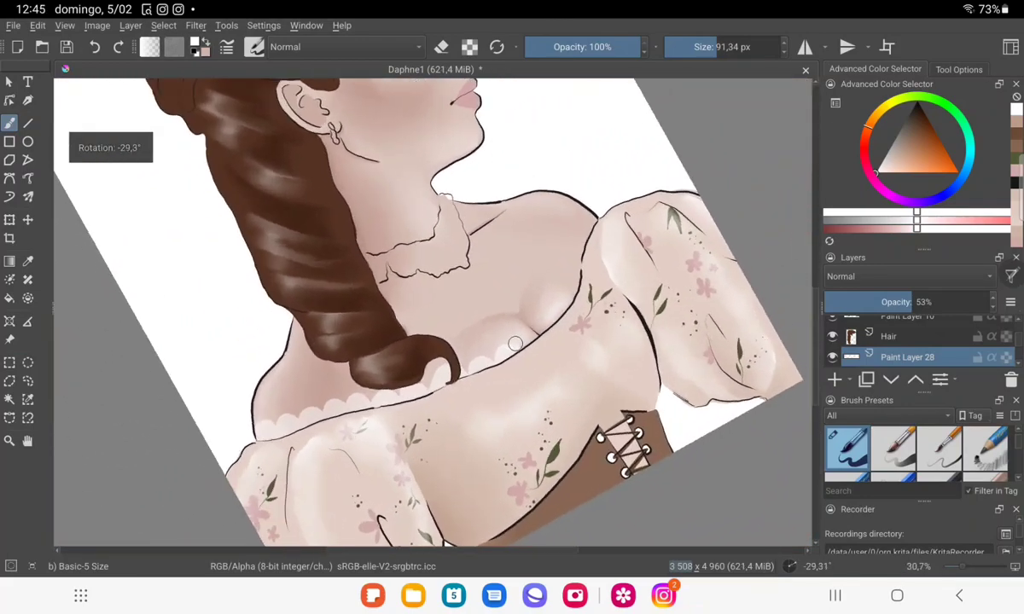
pyautogui.scroll(2, 508, 338)
pyautogui.scroll(2, 464, 357)
pyautogui.scroll(2, 394, 331)
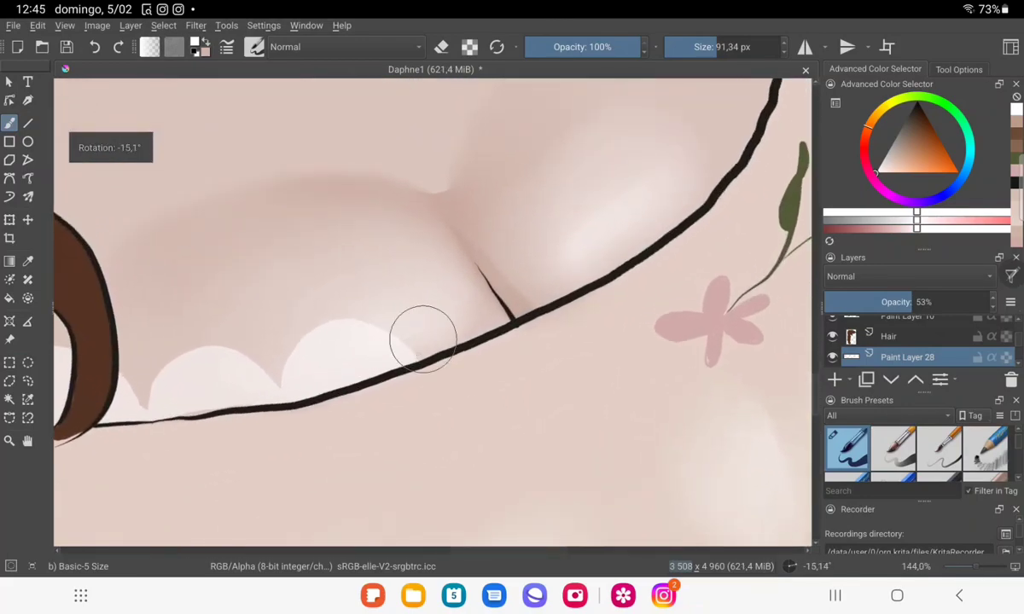
# Add more scallop arcs toward the right shoulder and fill a white scallop shape along the neckline.
pyautogui.moveTo(418, 350)
pyautogui.mouseDown()
pyautogui.moveTo(478, 273)
pyautogui.moveTo(519, 294)
pyautogui.moveTo(479, 290)
pyautogui.moveTo(469, 322)
pyautogui.moveTo(521, 304)
pyautogui.moveTo(448, 334)
pyautogui.mouseUp()
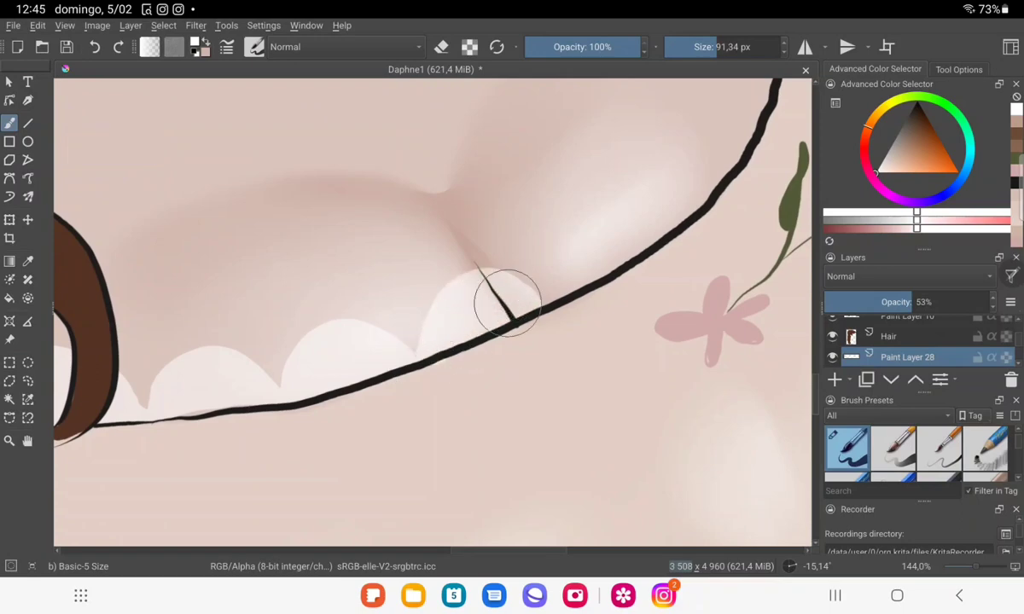
pyautogui.moveTo(548, 295)
pyautogui.mouseDown()
pyautogui.moveTo(631, 213)
pyautogui.moveTo(588, 224)
pyautogui.moveTo(573, 262)
pyautogui.moveTo(642, 239)
pyautogui.moveTo(566, 283)
pyautogui.moveTo(565, 256)
pyautogui.mouseUp()
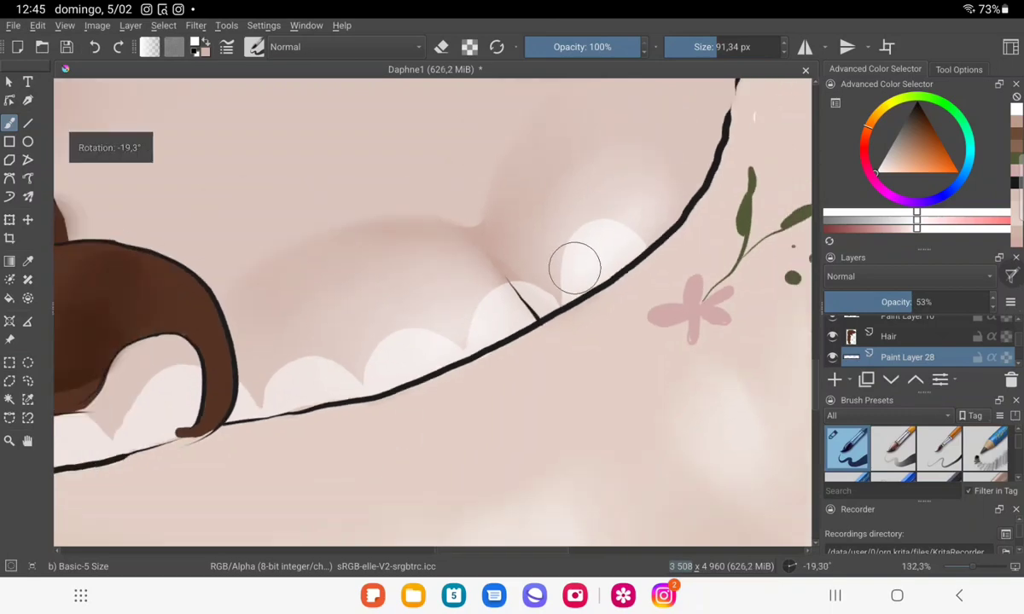
pyautogui.scroll(-2, 571, 267)
pyautogui.scroll(-2, 589, 297)
pyautogui.scroll(-2, 610, 297)
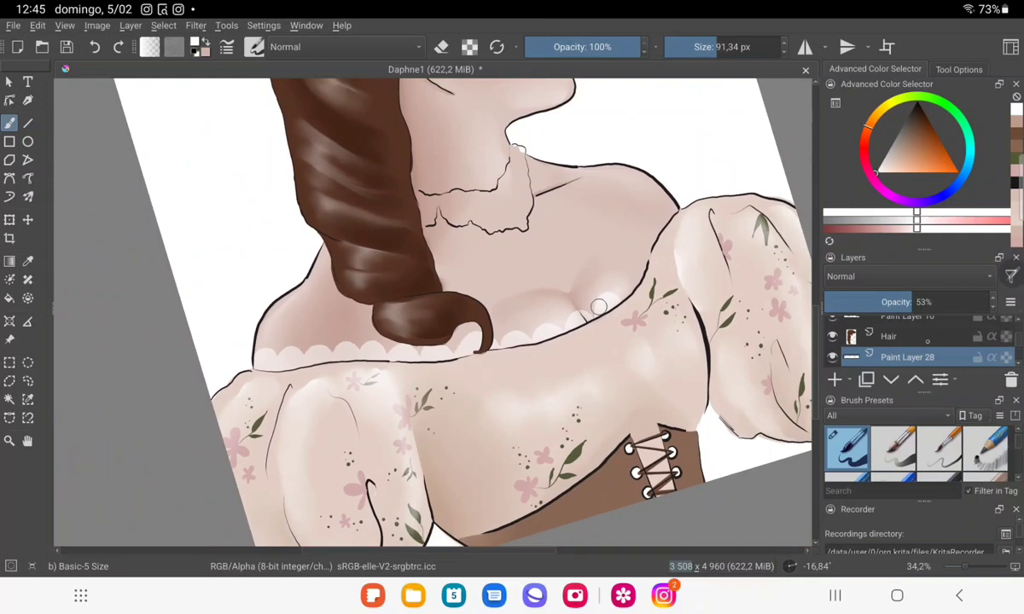
pyautogui.scroll(5, 599, 307)
pyautogui.moveTo(434, 372)
pyautogui.mouseDown()
pyautogui.moveTo(451, 358)
pyautogui.moveTo(434, 338)
pyautogui.moveTo(454, 294)
pyautogui.moveTo(480, 283)
pyautogui.moveTo(443, 364)
pyautogui.moveTo(432, 326)
pyautogui.moveTo(439, 296)
pyautogui.mouseUp()
# Extend the white scalloped lace along the neckline up to the shoulder, rotating the canvas upright.
pyautogui.scroll(-2, 439, 295)
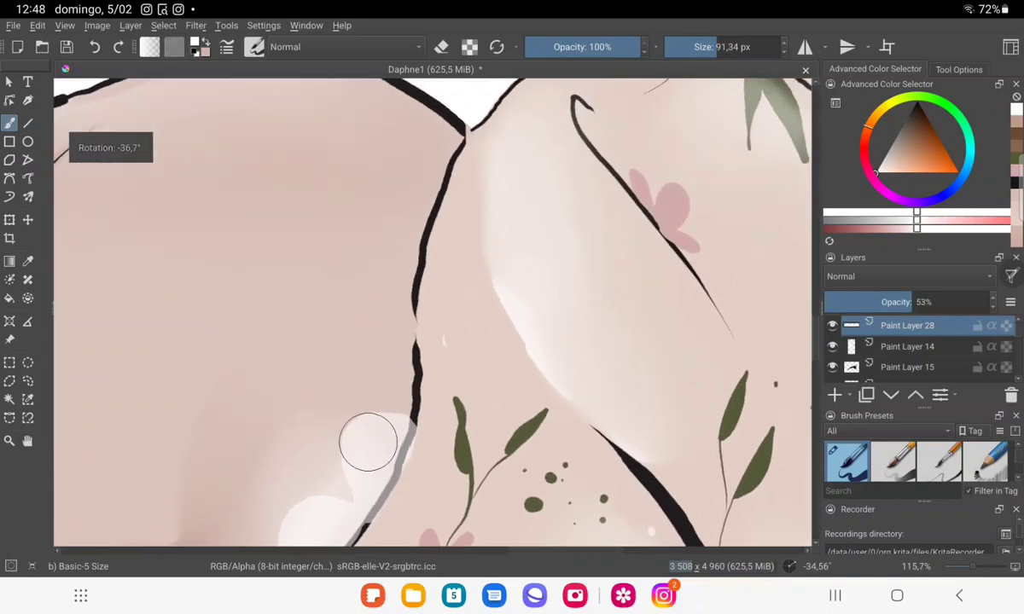
pyautogui.scroll(5, 367, 441)
pyautogui.moveTo(377, 392)
pyautogui.mouseDown()
pyautogui.moveTo(359, 308)
pyautogui.moveTo(471, 238)
pyautogui.moveTo(434, 256)
pyautogui.moveTo(442, 324)
pyautogui.moveTo(400, 377)
pyautogui.moveTo(409, 341)
pyautogui.mouseUp()
pyautogui.scroll(-1, 400, 324)
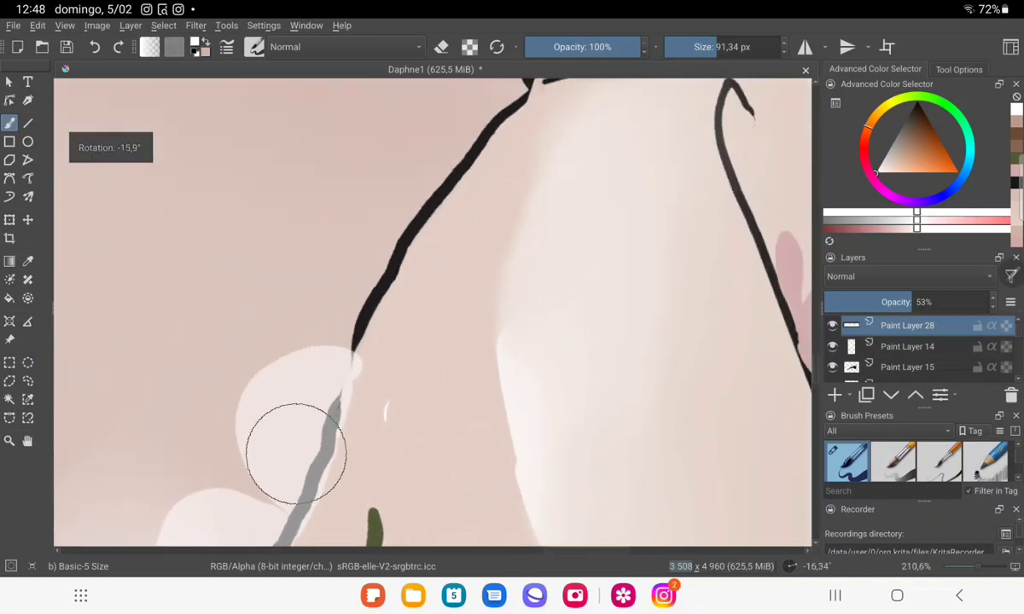
pyautogui.moveTo(296, 453); pyautogui.dragTo(229, 485)
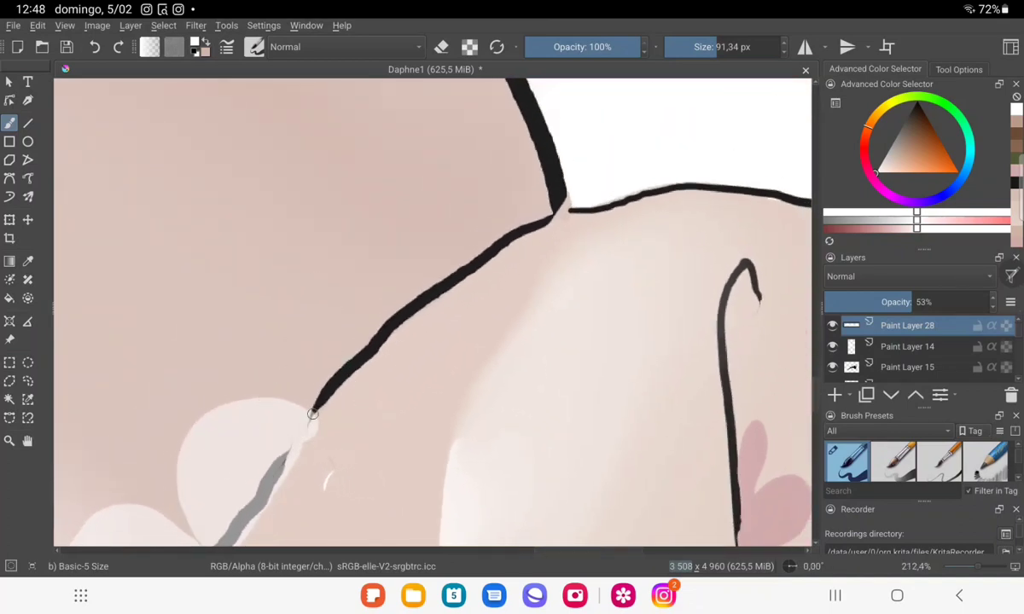
pyautogui.moveTo(312, 414)
pyautogui.mouseDown()
pyautogui.moveTo(300, 368)
pyautogui.moveTo(383, 292)
pyautogui.moveTo(333, 337)
pyautogui.moveTo(382, 307)
pyautogui.moveTo(315, 349)
pyautogui.moveTo(335, 357)
pyautogui.moveTo(337, 371)
pyautogui.mouseUp()
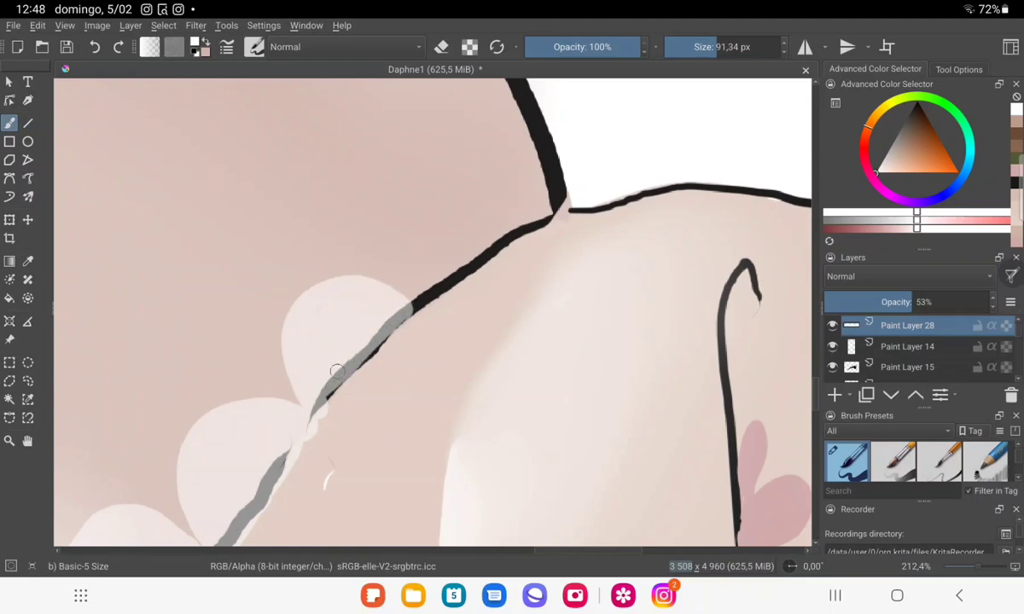
pyautogui.moveTo(407, 297)
pyautogui.mouseDown()
pyautogui.moveTo(446, 199)
pyautogui.moveTo(516, 219)
pyautogui.moveTo(441, 243)
pyautogui.moveTo(507, 229)
pyautogui.moveTo(401, 290)
pyautogui.moveTo(418, 265)
pyautogui.mouseUp()
# Paint grey over the black outline at the shoulder.
pyautogui.scroll(-3, 419, 263)
pyautogui.scroll(-2, 419, 263)
pyautogui.scroll(-2, 419, 264)
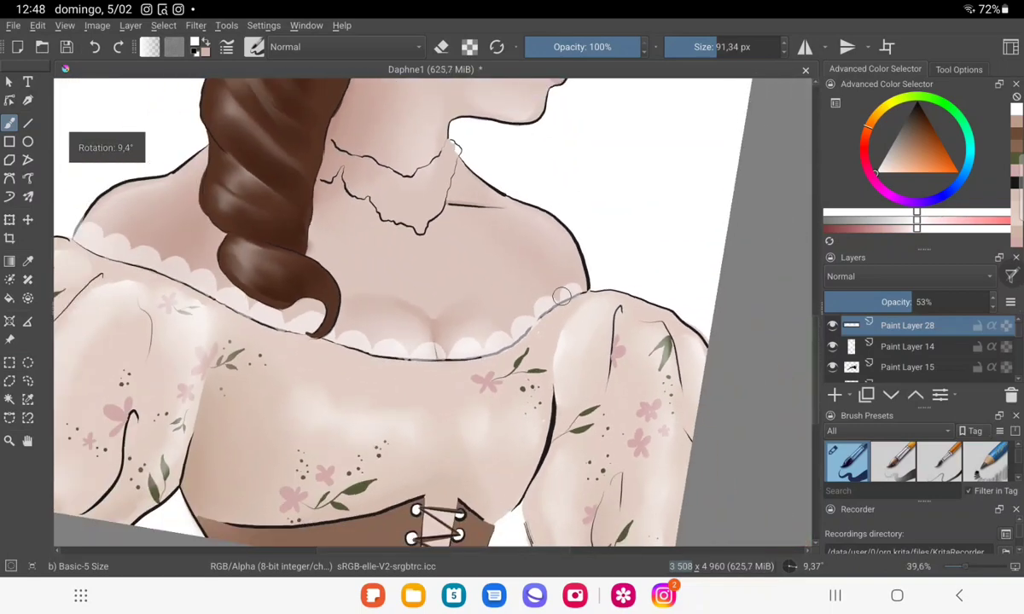
pyautogui.scroll(-1, 553, 305)
pyautogui.scroll(3, 552, 305)
pyautogui.scroll(3, 452, 283)
pyautogui.scroll(2, 367, 281)
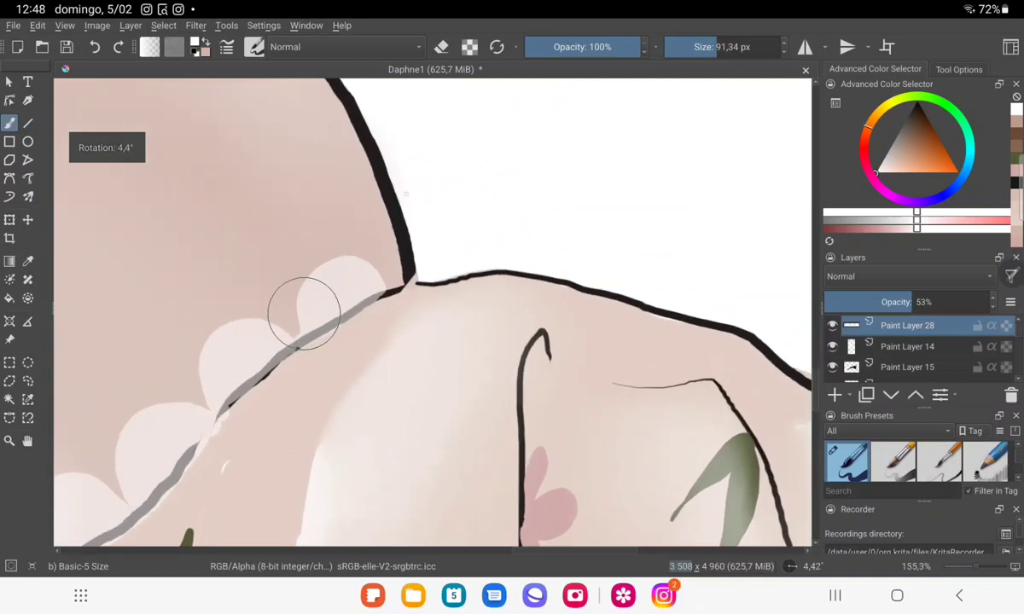
pyautogui.moveTo(403, 280); pyautogui.dragTo(418, 219)
pyautogui.moveTo(427, 256); pyautogui.dragTo(420, 247)
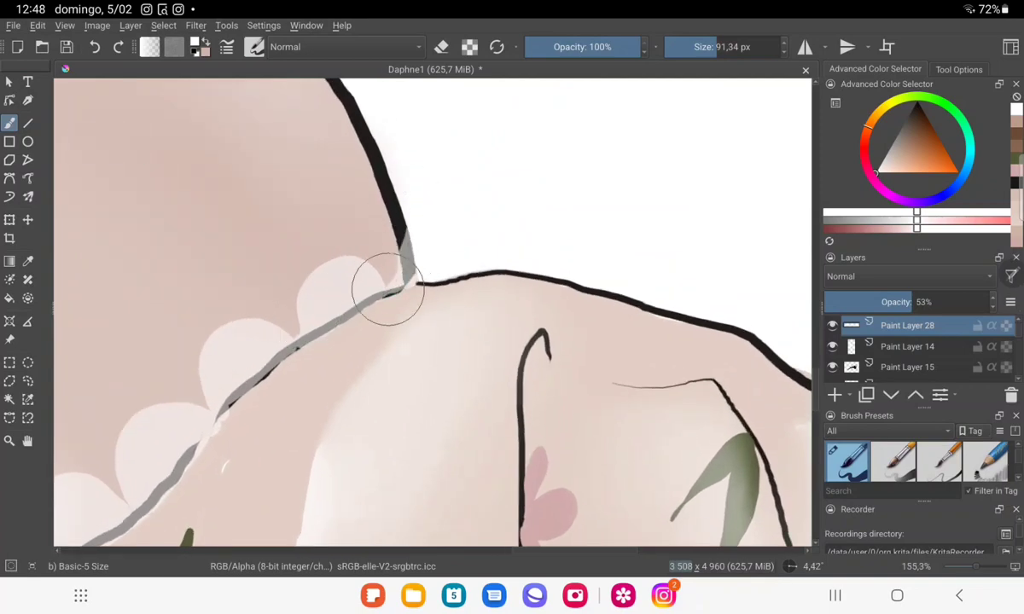
# Soften the black neckline outline to grey toward the lower left.
pyautogui.scroll(-5, 388, 285)
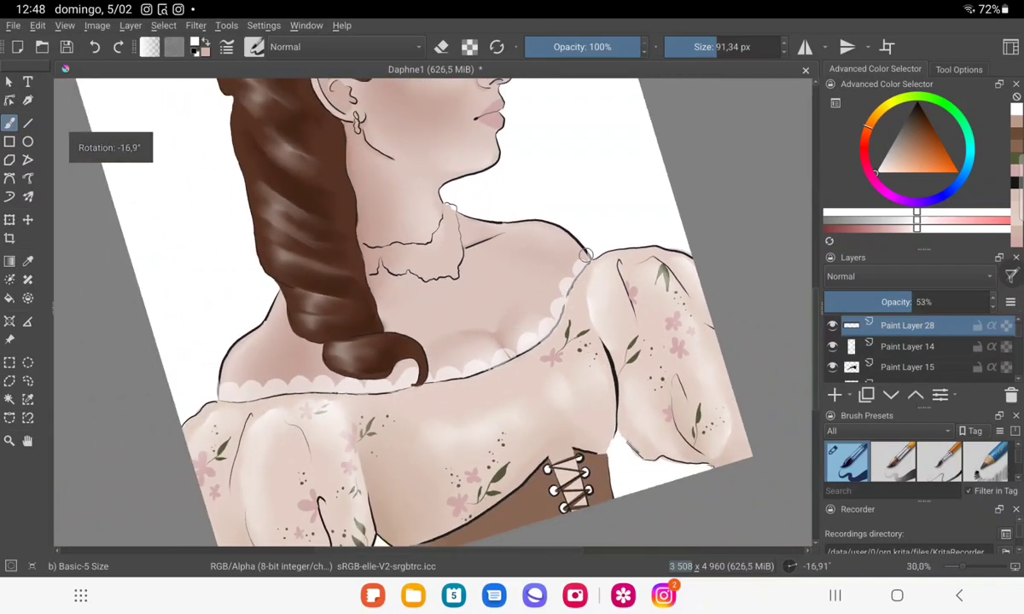
pyautogui.scroll(5, 581, 255)
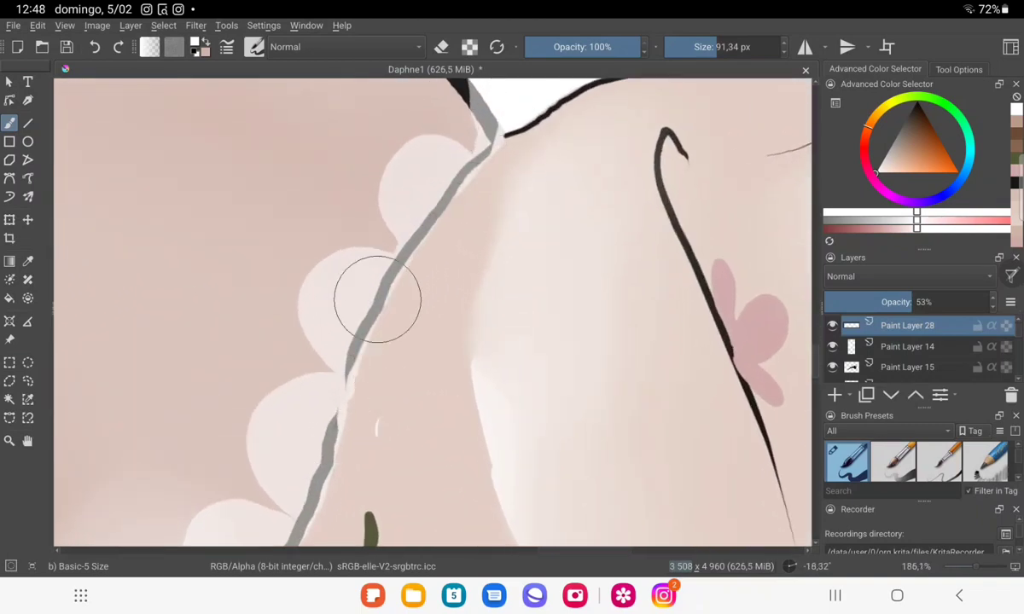
pyautogui.scroll(-3, 490, 275)
pyautogui.scroll(3, 490, 275)
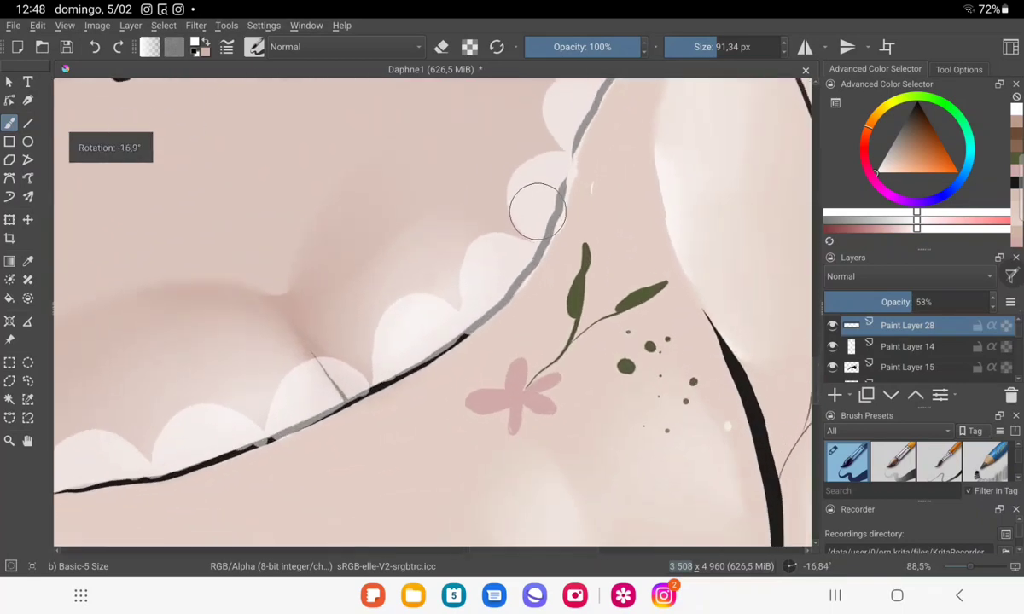
pyautogui.scroll(2, 537, 206)
pyautogui.moveTo(432, 352)
pyautogui.mouseDown()
pyautogui.moveTo(252, 441)
pyautogui.moveTo(132, 464)
pyautogui.mouseUp()
pyautogui.scroll(-2, 485, 339)
pyautogui.scroll(-1, 554, 293)
pyautogui.scroll(-1, 554, 294)
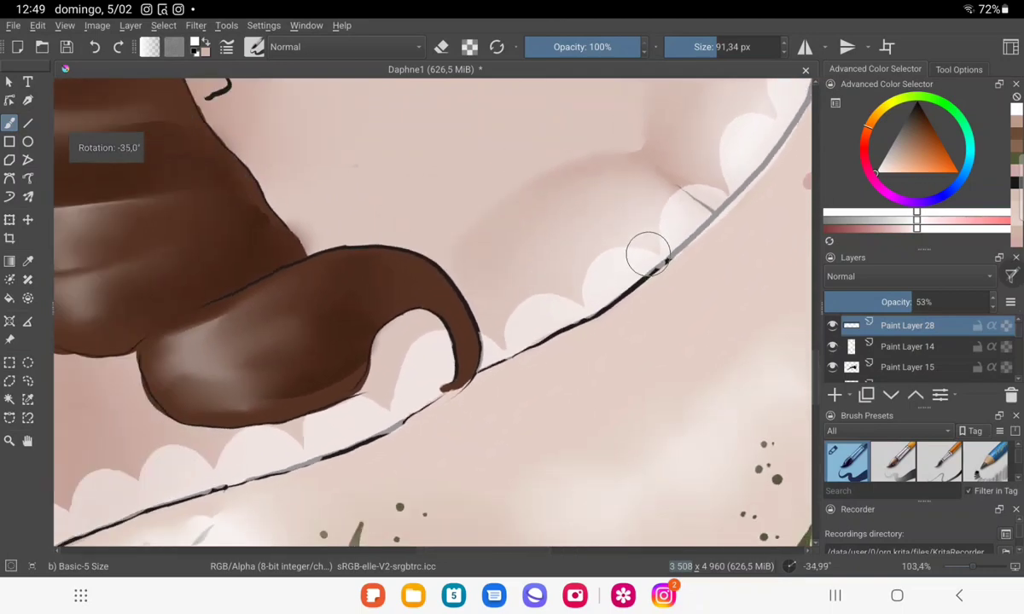
pyautogui.moveTo(672, 259)
pyautogui.mouseDown()
pyautogui.moveTo(588, 305)
pyautogui.moveTo(533, 308)
pyautogui.moveTo(428, 372)
pyautogui.mouseUp()
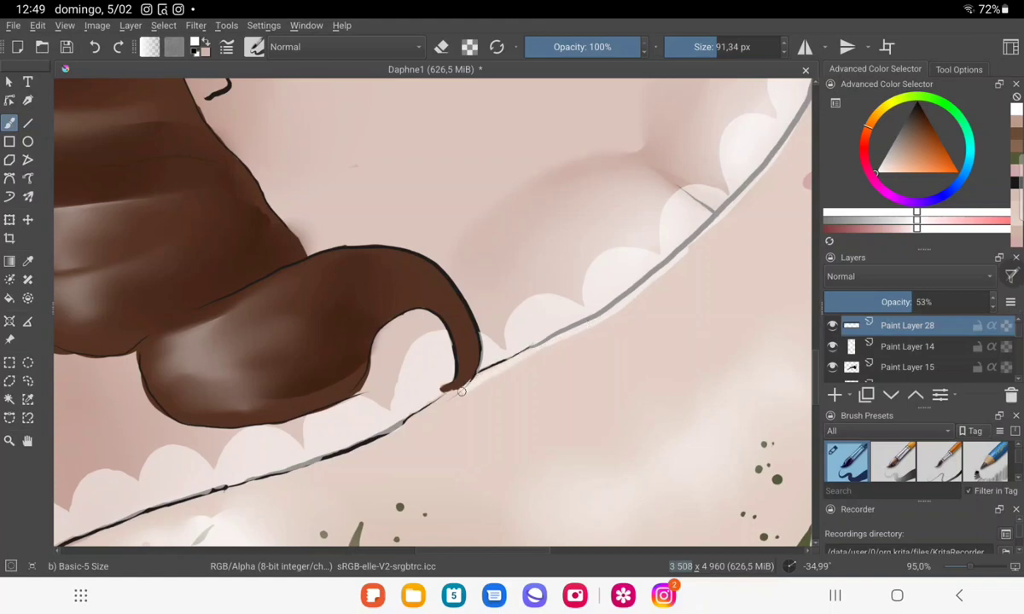
pyautogui.moveTo(495, 328); pyautogui.dragTo(377, 401)
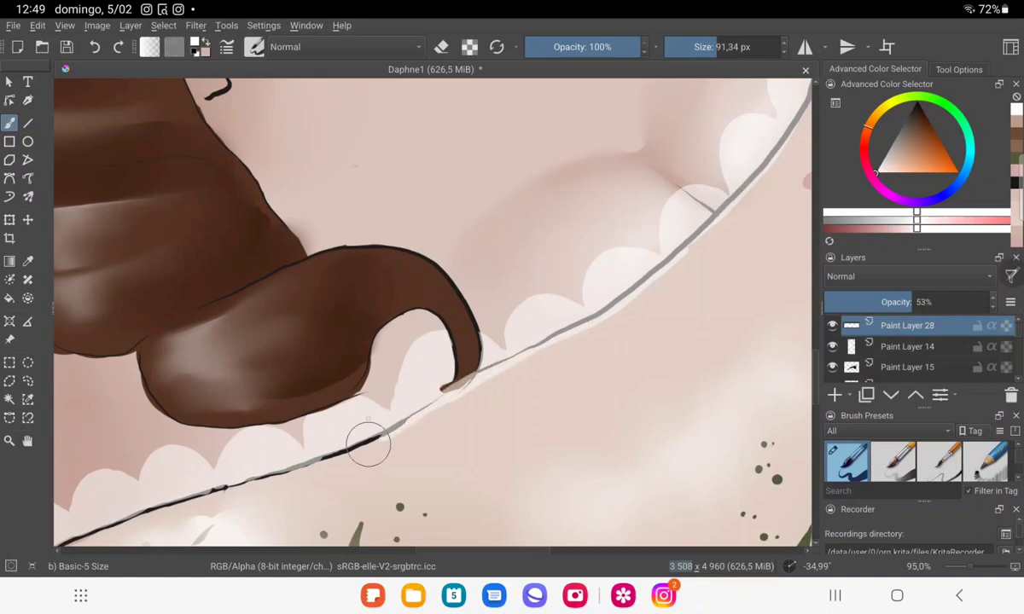
# Try erasing the outline at the hair tip in eraser mode, then undo it.
pyautogui.click(441, 46)
pyautogui.moveTo(471, 365); pyautogui.dragTo(427, 367)
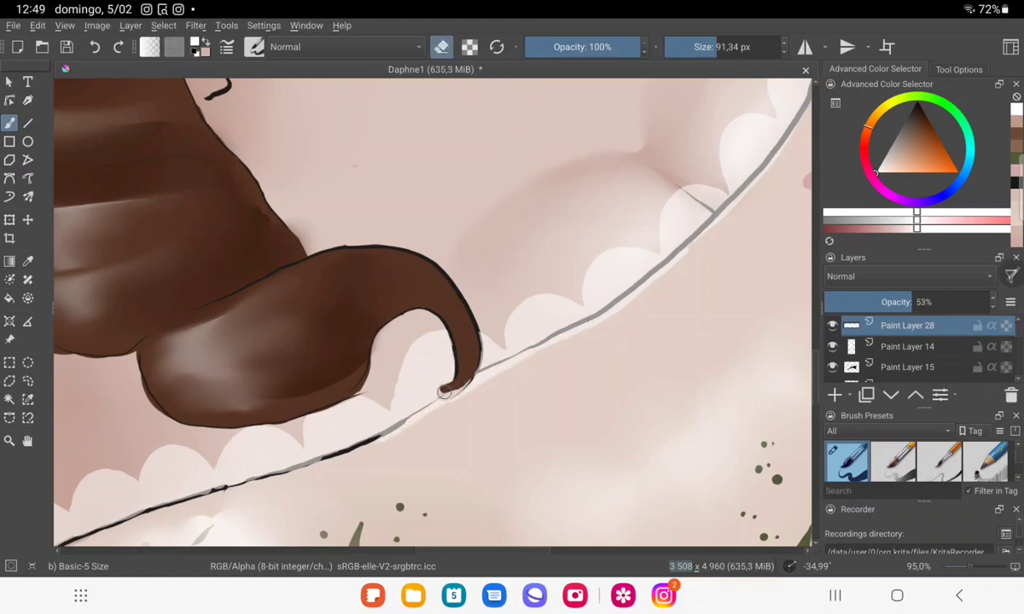
pyautogui.click(441, 46)
pyautogui.click(94, 46)
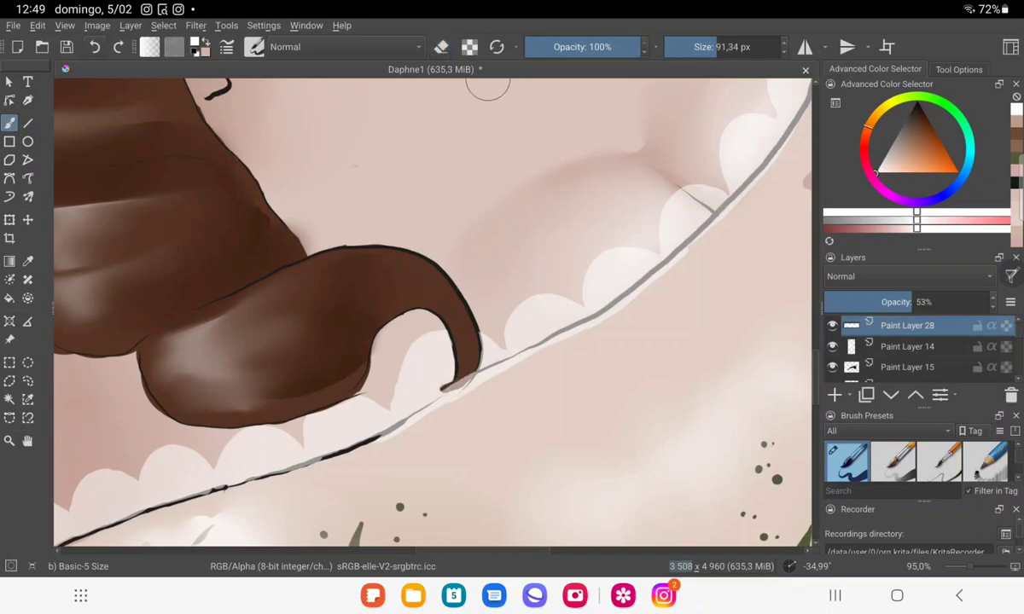
pyautogui.click(441, 46)
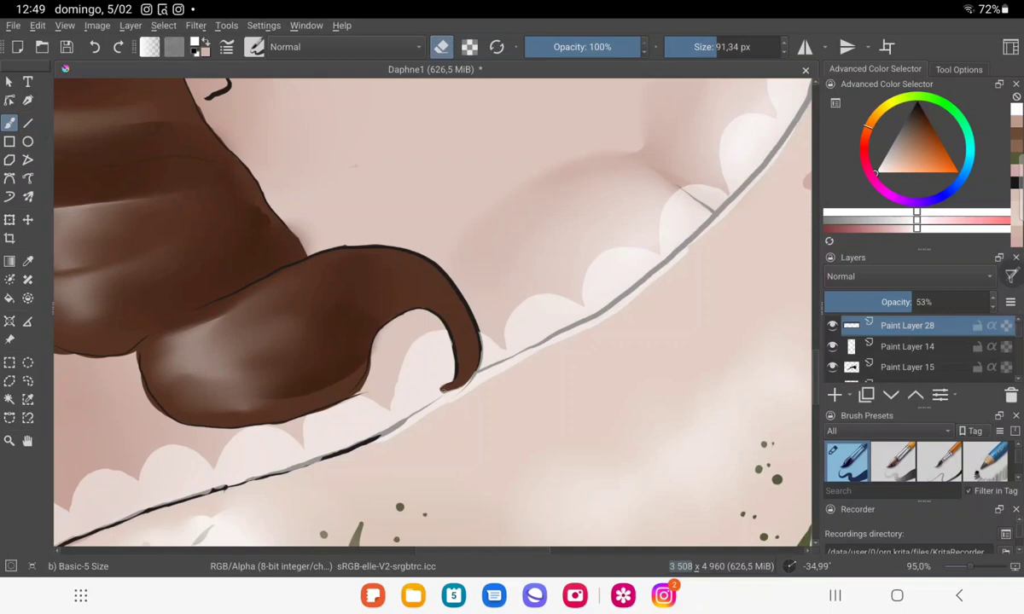
pyautogui.click(441, 46)
# Add a thin light line along the scalloped neckline and zoom out to the whole bodice.
pyautogui.scroll(-5, 433, 311)
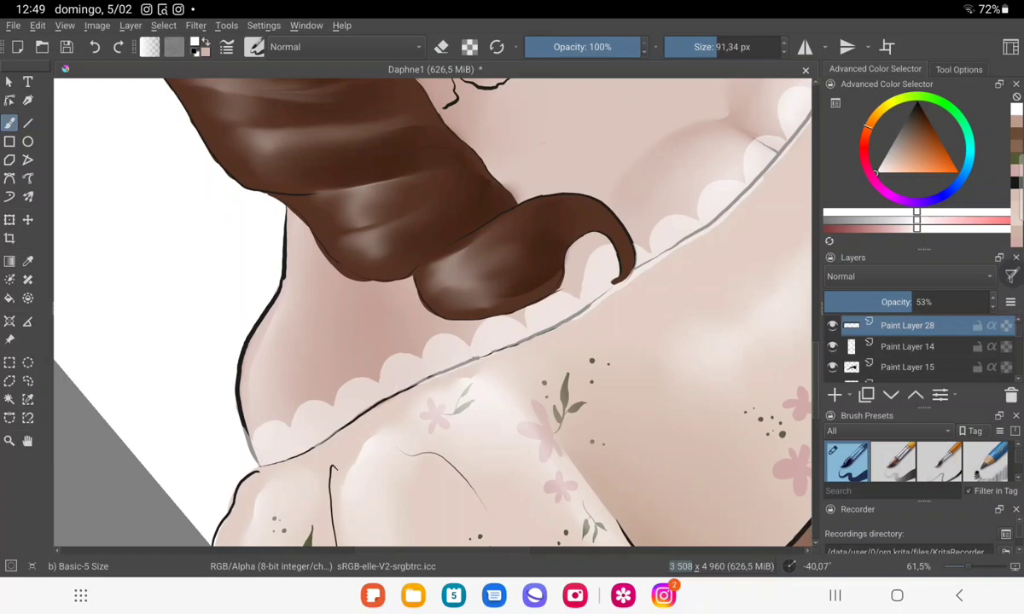
pyautogui.moveTo(408, 353); pyautogui.dragTo(333, 396)
pyautogui.moveTo(282, 430)
pyautogui.mouseDown()
pyautogui.moveTo(359, 346)
pyautogui.moveTo(299, 231)
pyautogui.mouseUp()
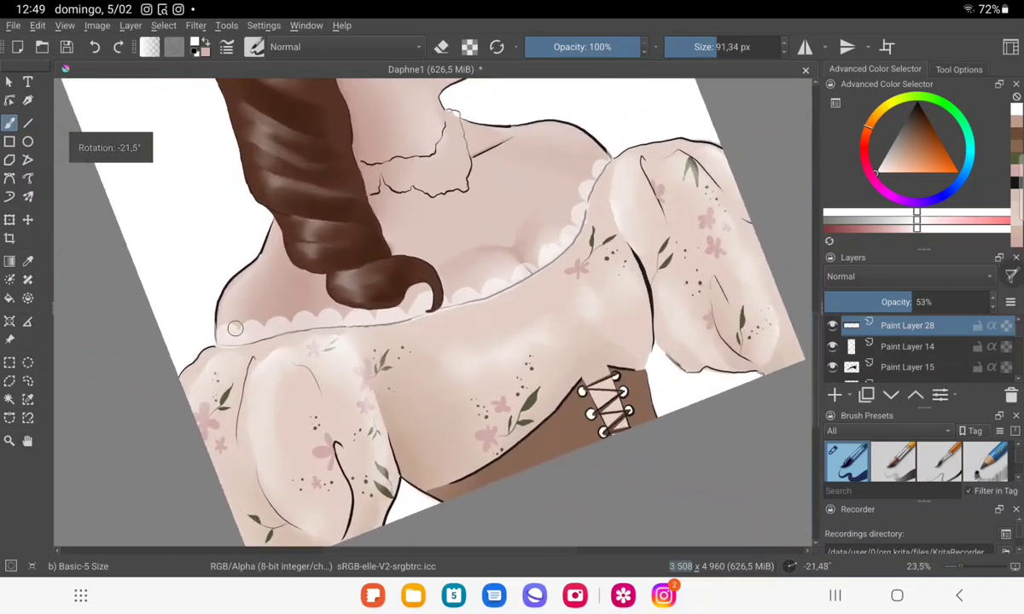
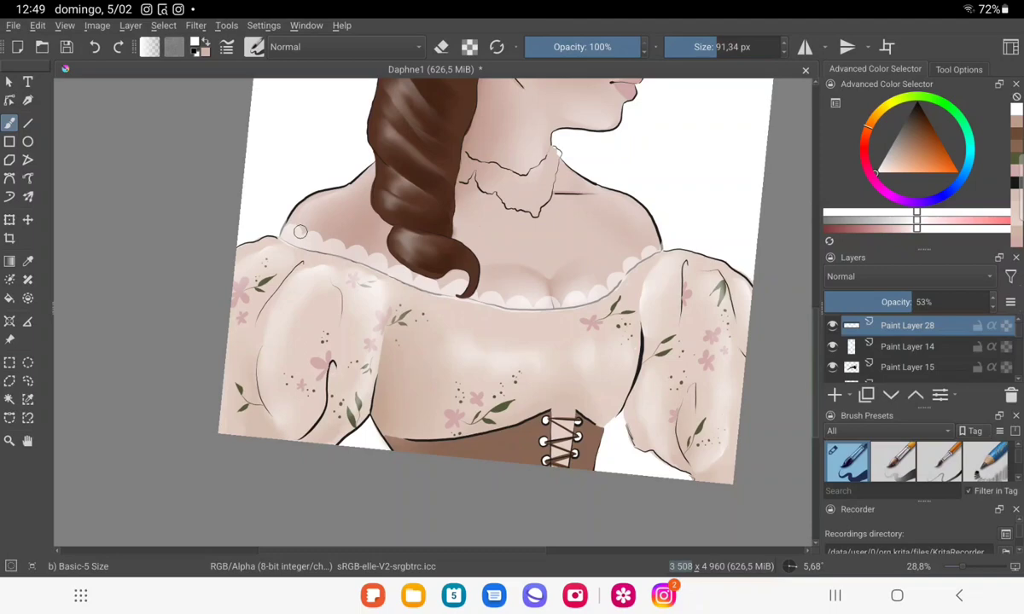
# Add Paint Layer 29 above Paint Layer 28 and lower Paint Layer 28's opacity to 40%.
pyautogui.press('Insert')
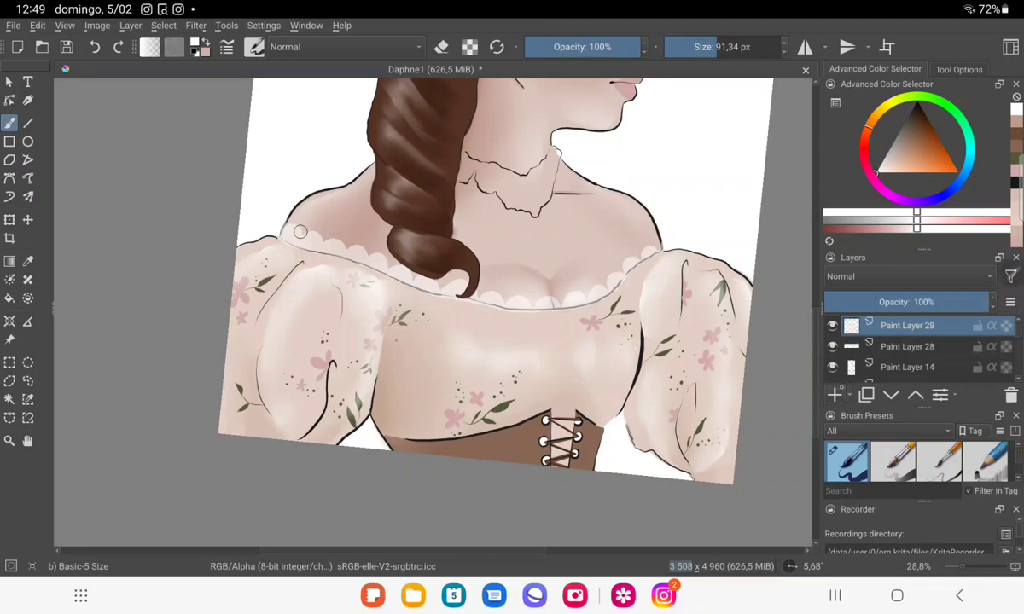
pyautogui.click(907, 346)
pyautogui.moveTo(917, 302); pyautogui.dragTo(872, 302)
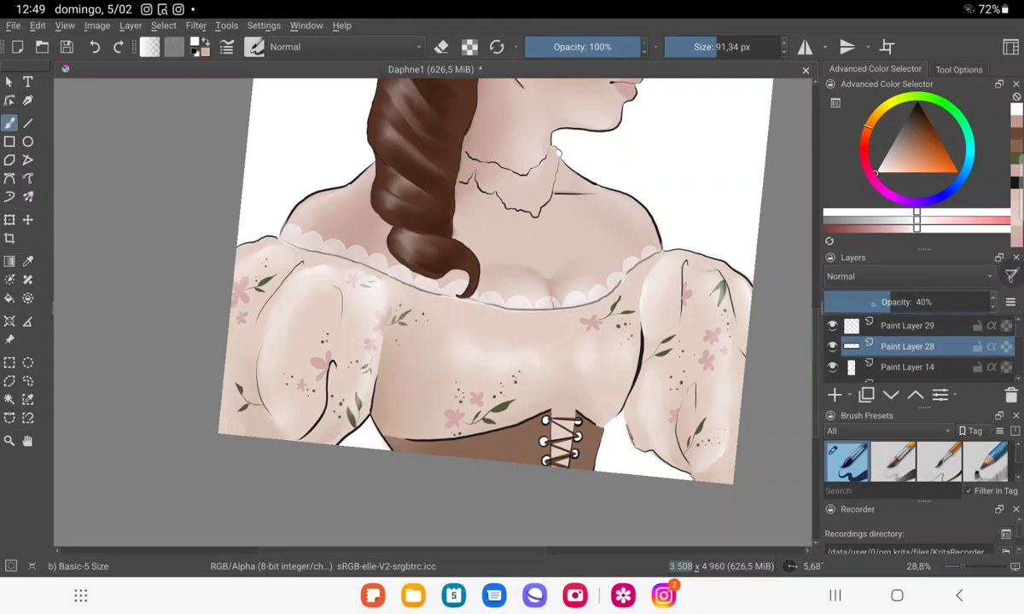
pyautogui.click(906, 325)
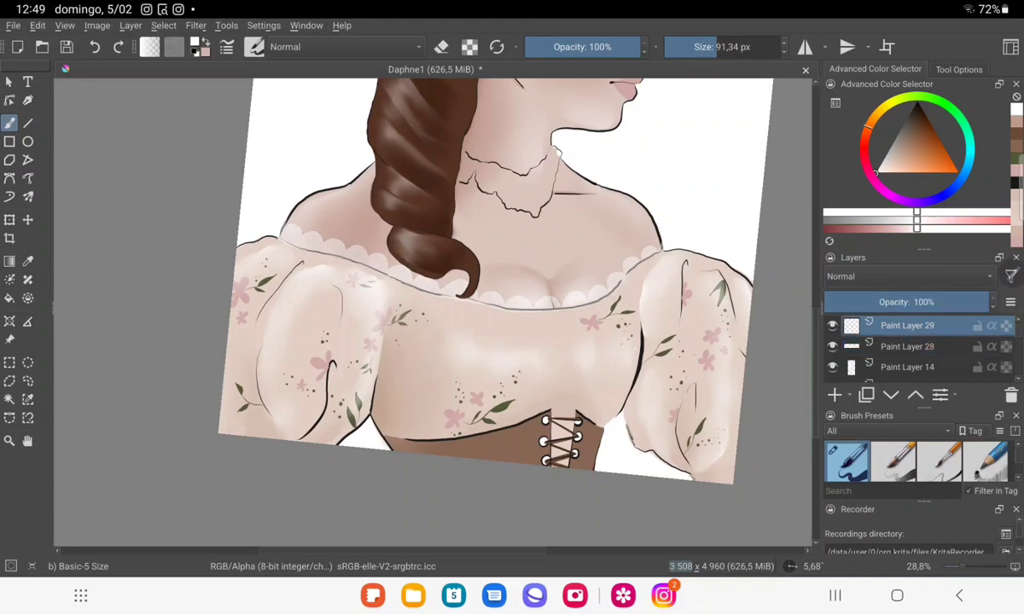
pyautogui.scroll(3, 358, 203)
pyautogui.scroll(3, 469, 216)
pyautogui.scroll(2, 425, 231)
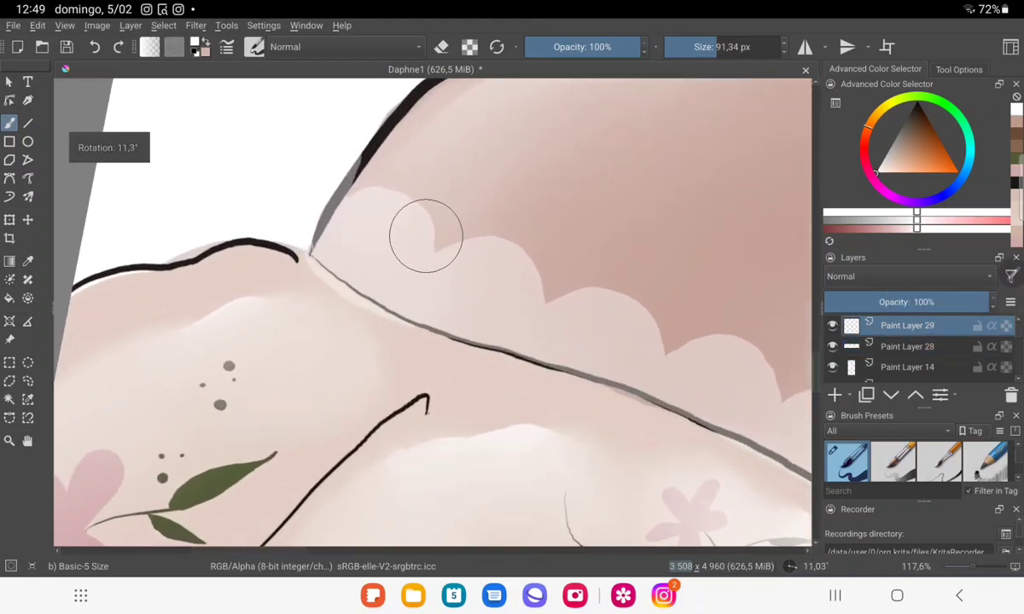
# Dab a row of white dots along the first neckline scallops across the left shoulder.
pyautogui.click(336, 205)
pyautogui.click(357, 196)
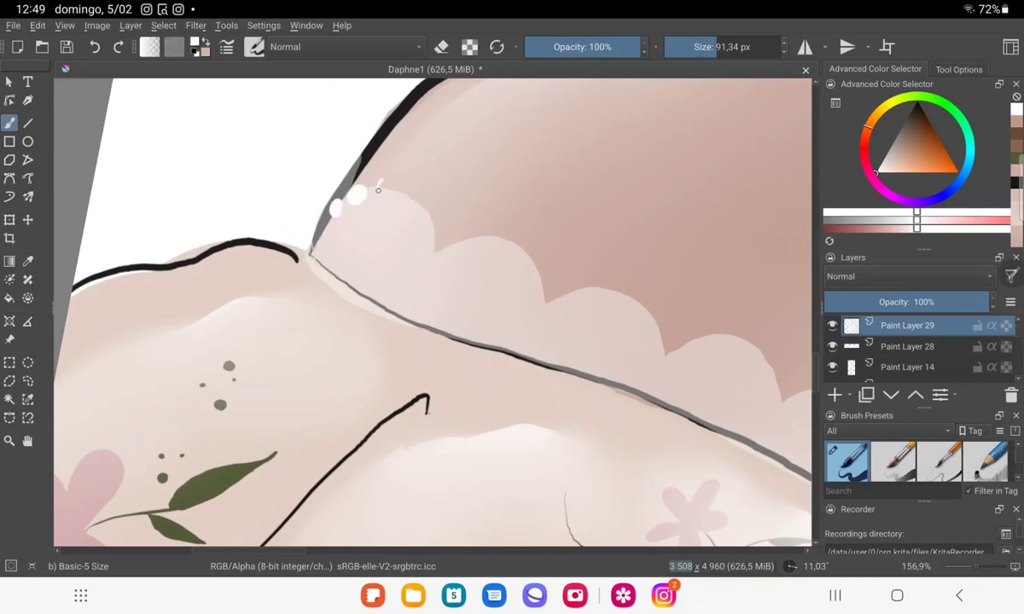
pyautogui.click(396, 196)
pyautogui.click(457, 245)
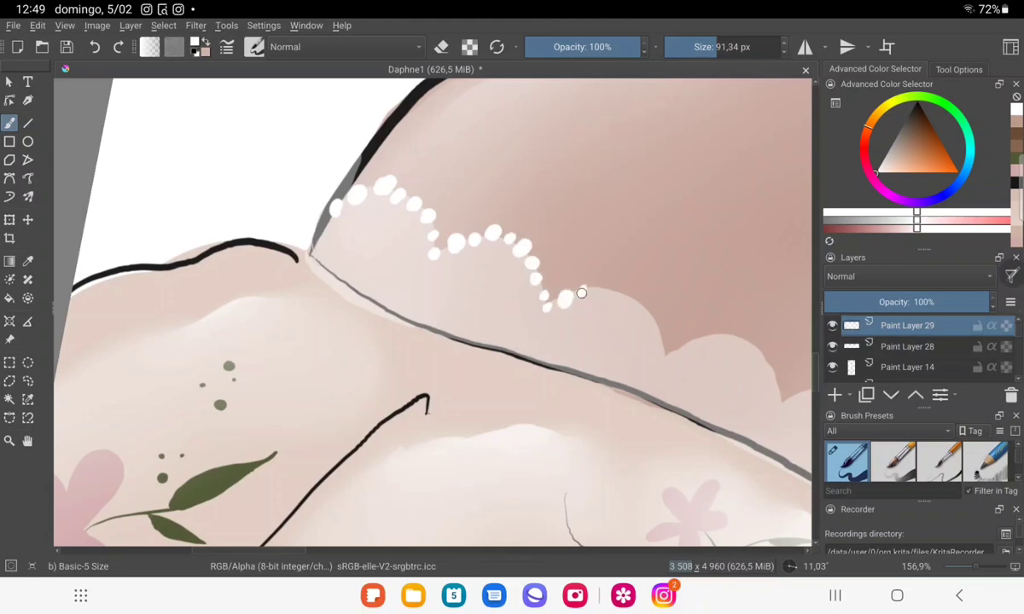
pyautogui.click(612, 295)
pyautogui.click(628, 298)
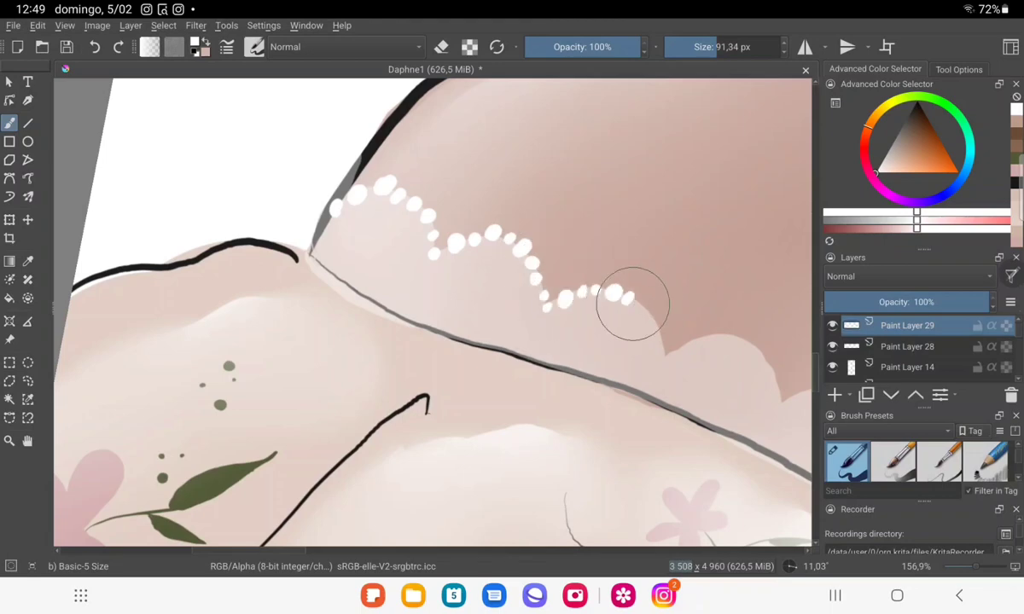
pyautogui.click(649, 317)
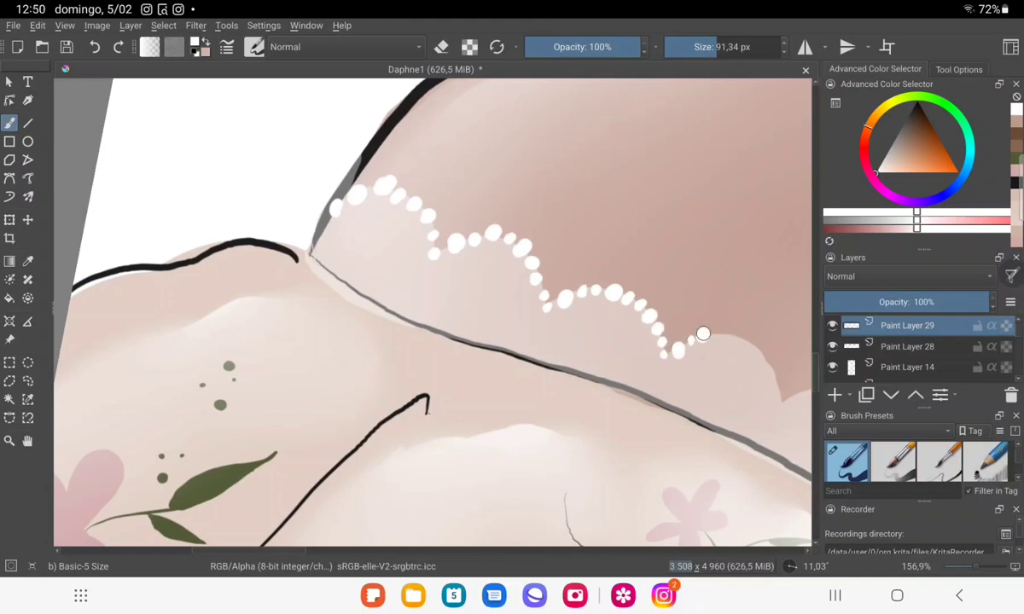
pyautogui.click(690, 341)
pyautogui.click(702, 336)
pyautogui.click(714, 335)
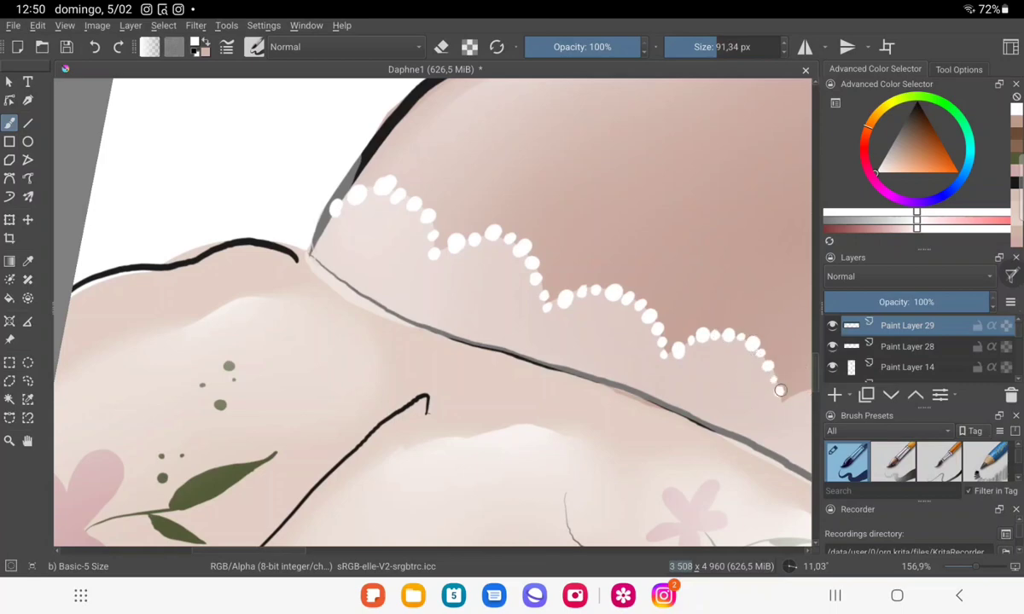
# Rotate the canvas and extend the white dots toward the braid and down the scallop curve.
pyautogui.moveTo(765, 308); pyautogui.dragTo(342, 207)
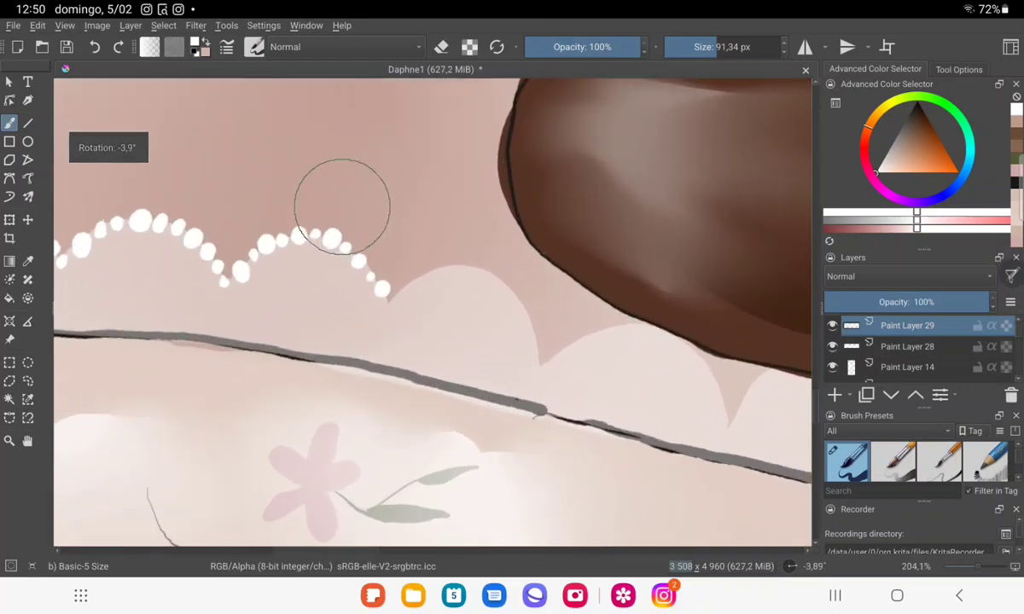
pyautogui.click(401, 294)
pyautogui.click(416, 285)
pyautogui.click(431, 274)
pyautogui.click(450, 264)
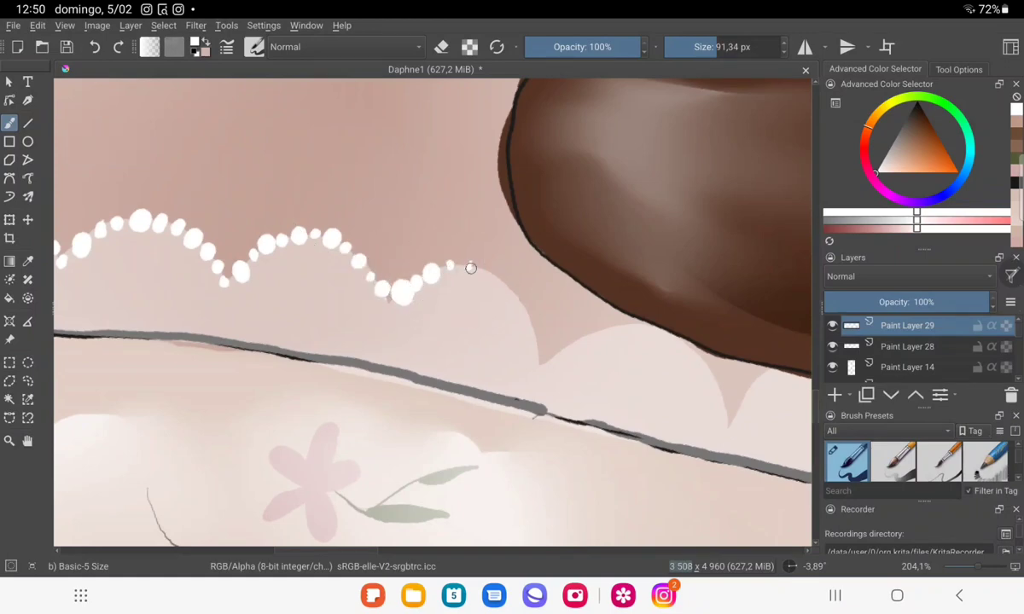
pyautogui.click(472, 264)
pyautogui.click(487, 273)
pyautogui.click(501, 280)
pyautogui.click(517, 297)
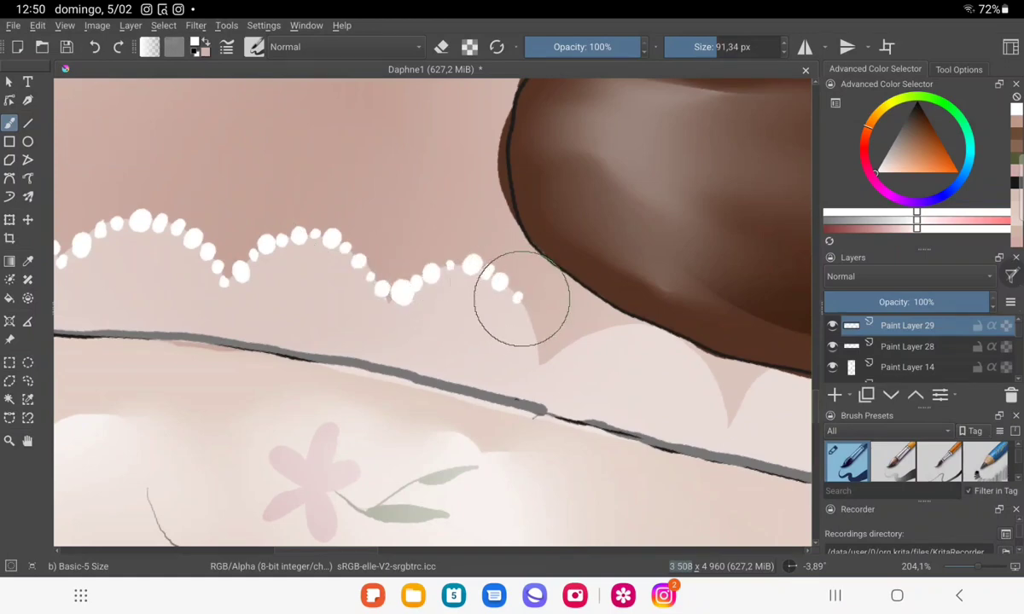
pyautogui.click(528, 314)
pyautogui.click(534, 331)
pyautogui.click(536, 346)
pyautogui.click(539, 359)
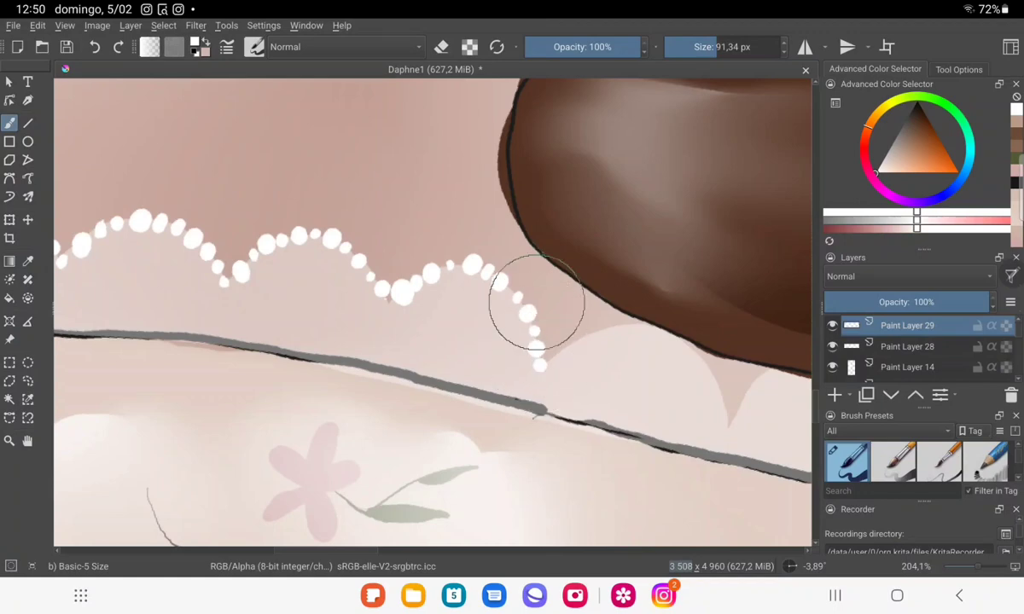
# Zoom in and continue white dots under the braid, down and back up the next scallop.
pyautogui.scroll(2, 560, 320)
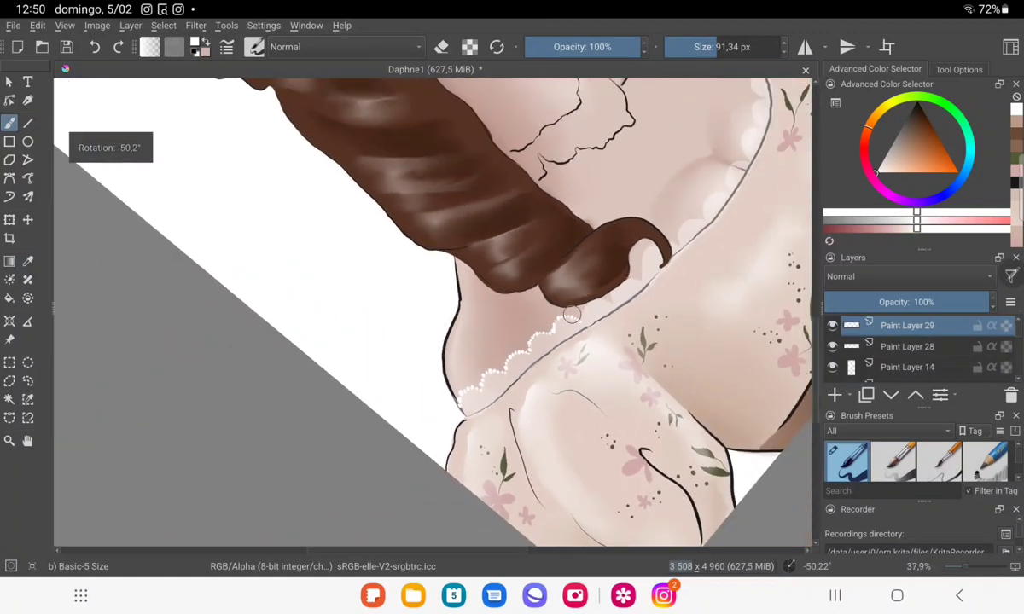
pyautogui.scroll(4, 432, 311)
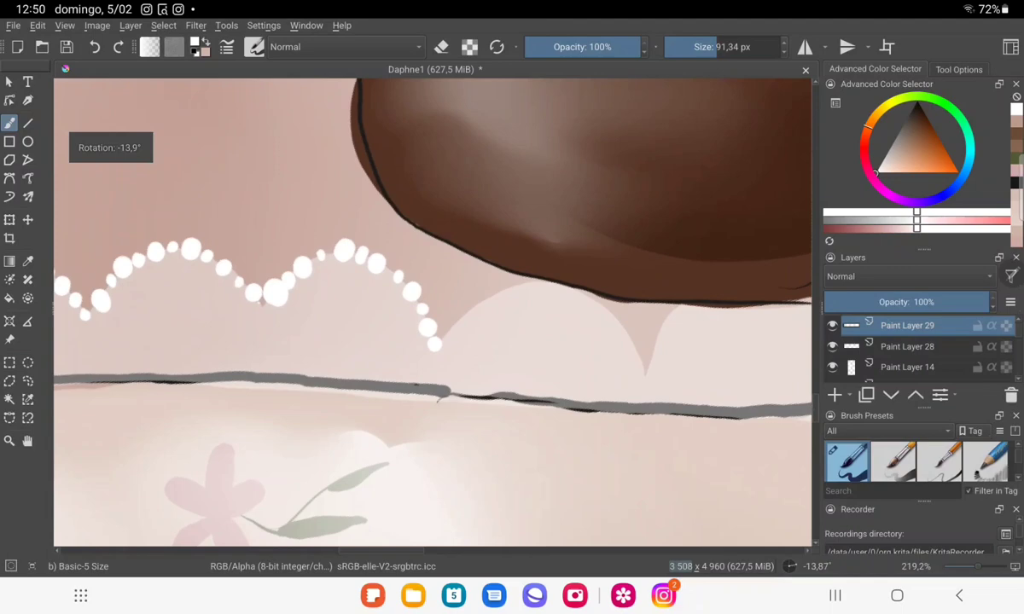
pyautogui.click(452, 330)
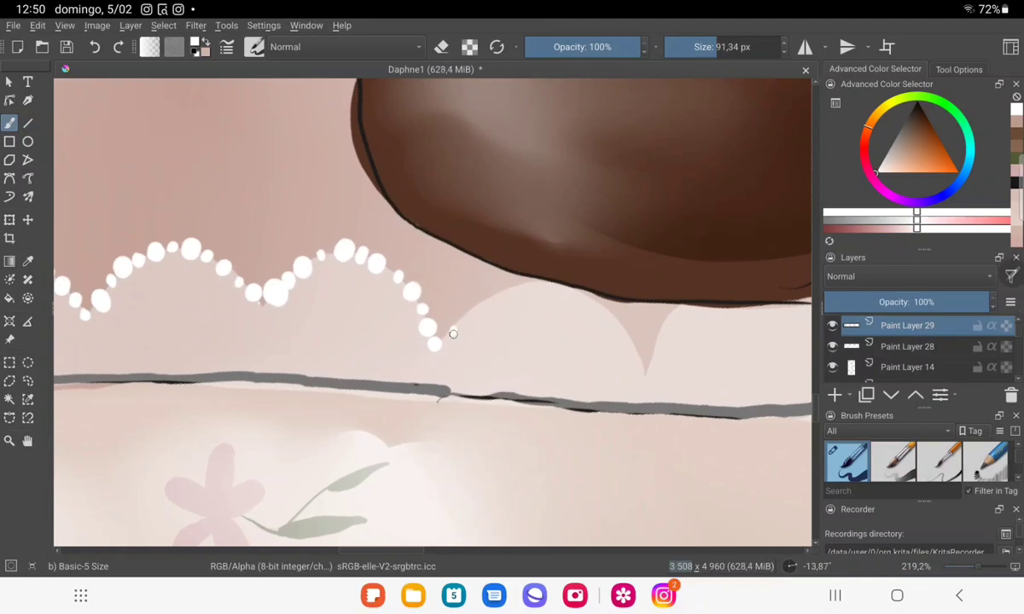
pyautogui.click(506, 289)
pyautogui.click(523, 282)
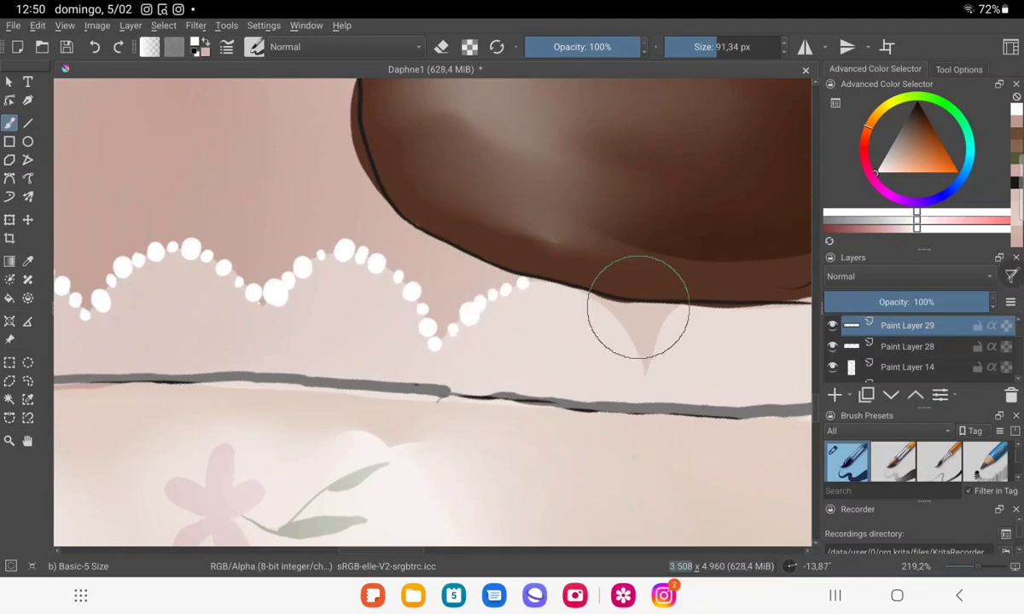
pyautogui.click(594, 298)
pyautogui.click(610, 313)
pyautogui.click(629, 339)
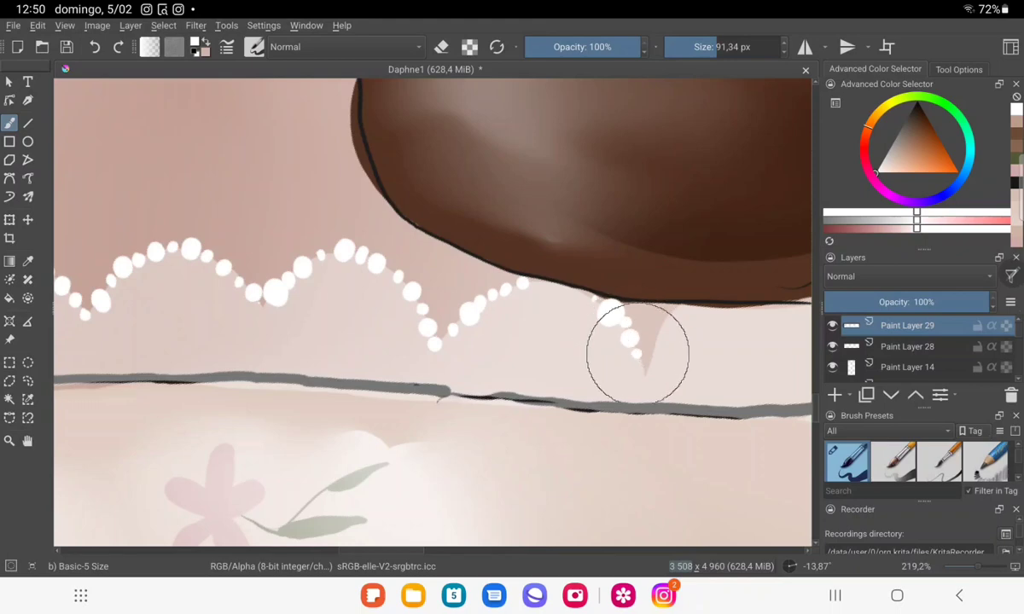
pyautogui.click(636, 354)
pyautogui.click(643, 368)
pyautogui.click(653, 353)
pyautogui.click(667, 318)
# Reframe on the braid tip and carry white dots up the scallop into the braid curl.
pyautogui.moveTo(676, 292); pyautogui.dragTo(530, 254)
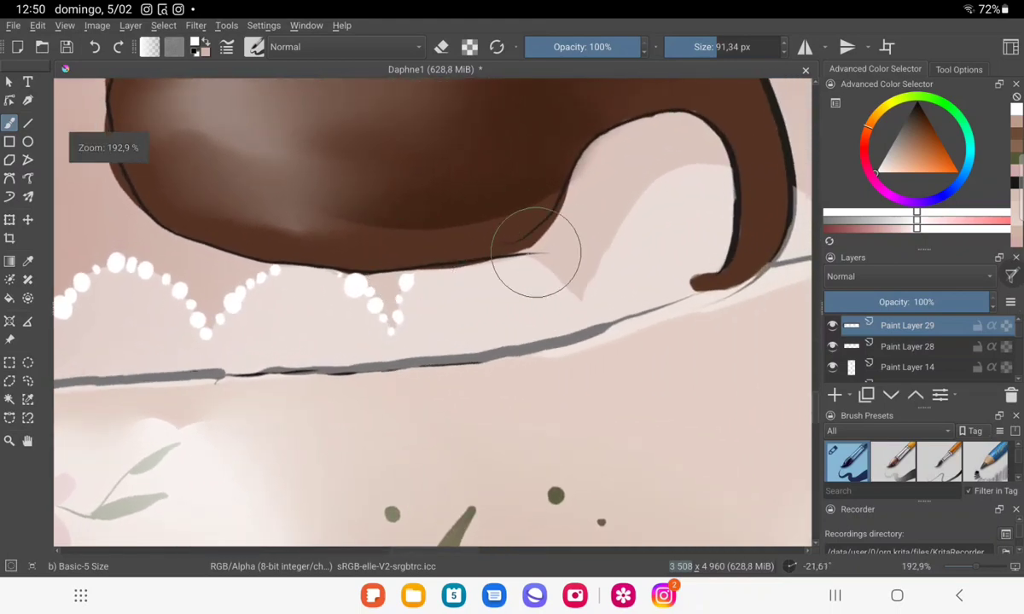
pyautogui.click(529, 253)
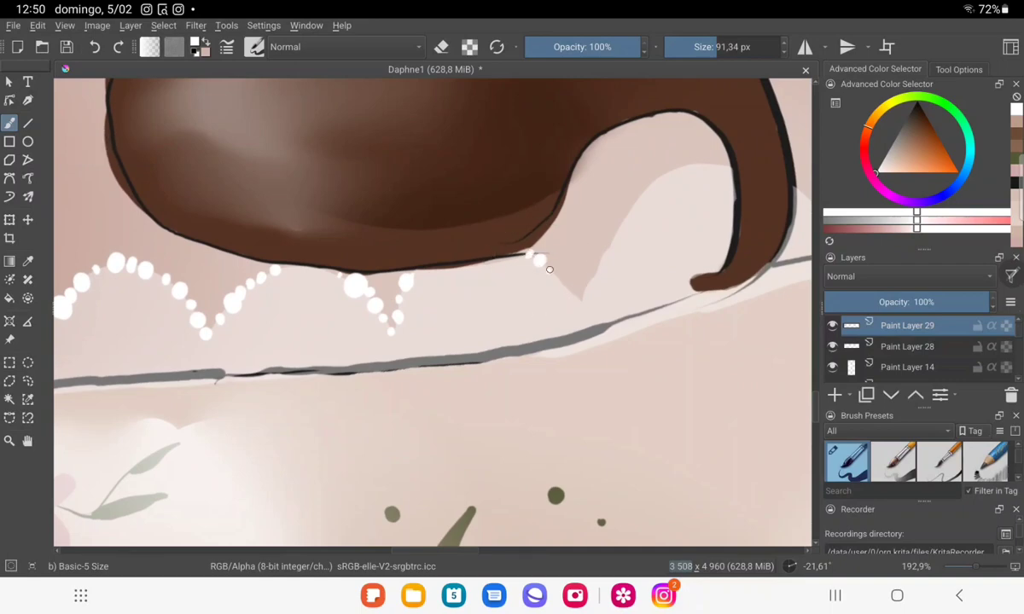
pyautogui.click(557, 275)
pyautogui.click(565, 284)
pyautogui.click(581, 304)
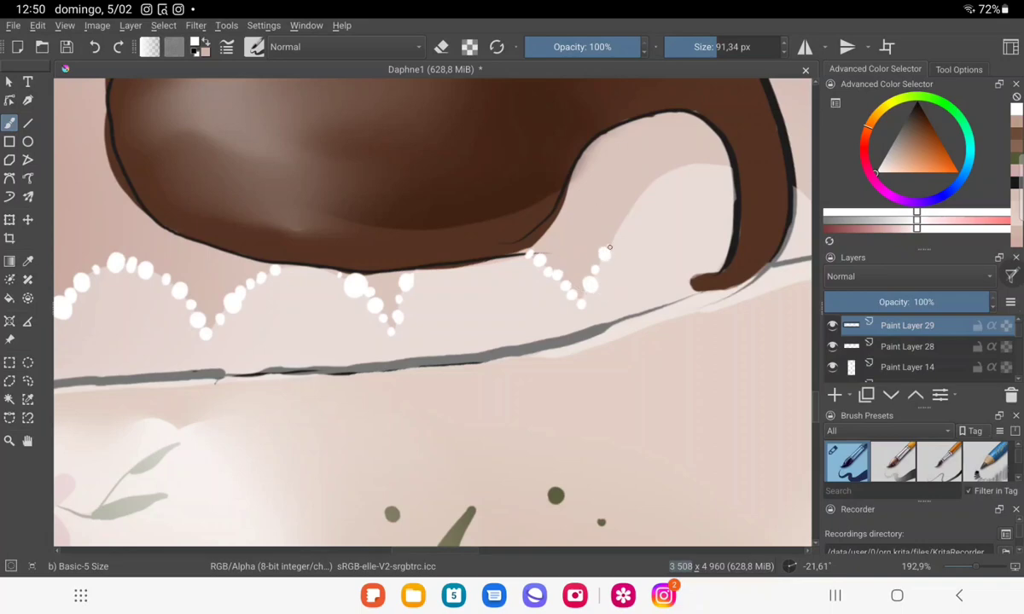
pyautogui.click(597, 269)
pyautogui.click(604, 254)
pyautogui.click(609, 246)
pyautogui.click(615, 231)
pyautogui.click(625, 221)
pyautogui.click(632, 209)
pyautogui.click(639, 198)
pyautogui.click(646, 189)
pyautogui.click(652, 184)
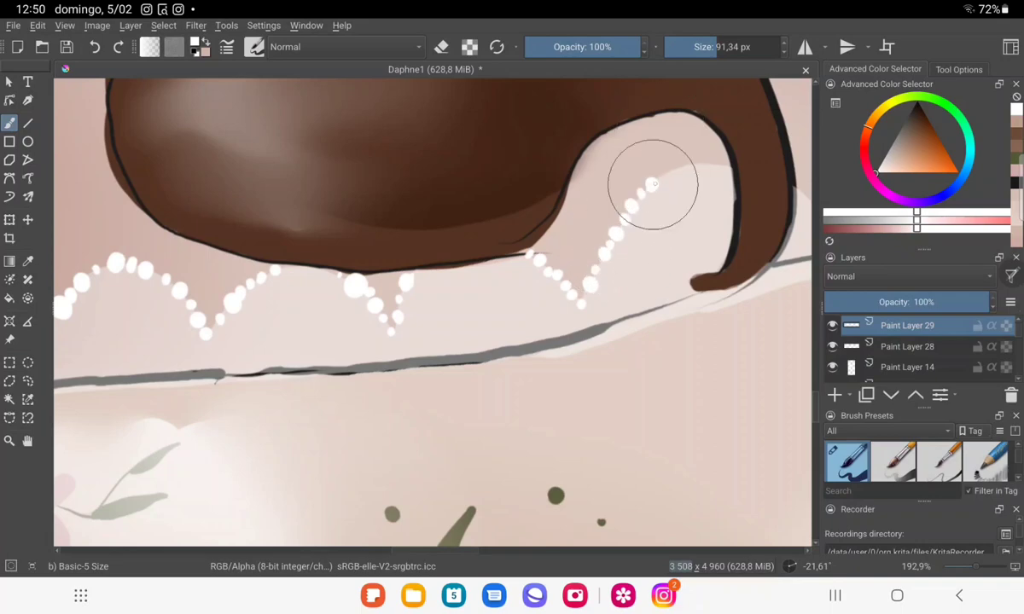
pyautogui.click(682, 163)
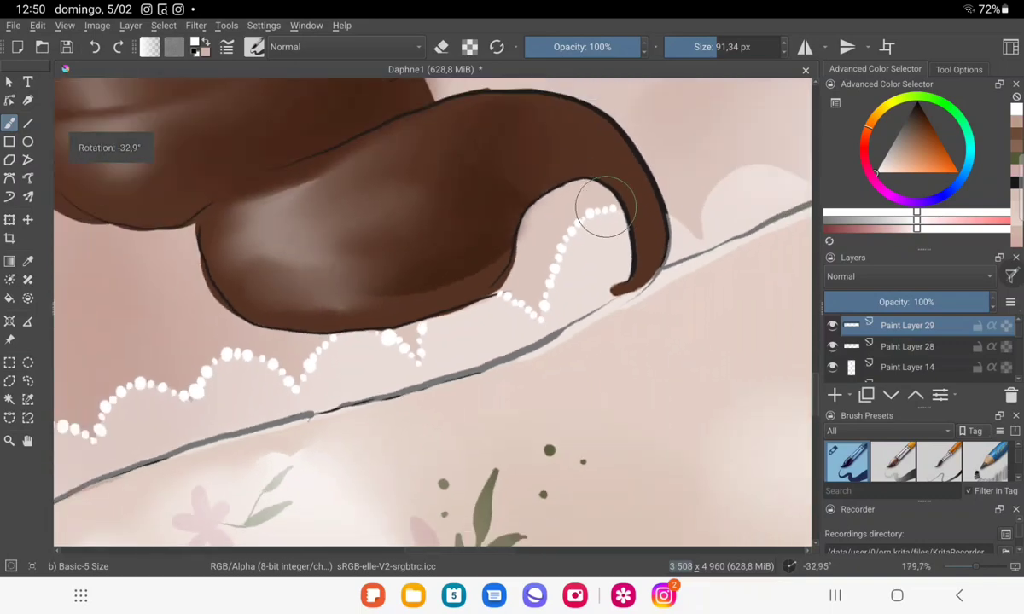
# Rotate onto the next neckline section and dot past the braid tip and across the scallop.
pyautogui.moveTo(703, 158)
pyautogui.mouseDown()
pyautogui.moveTo(273, 249)
pyautogui.moveTo(569, 284)
pyautogui.moveTo(437, 175)
pyautogui.moveTo(440, 198)
pyautogui.mouseUp()
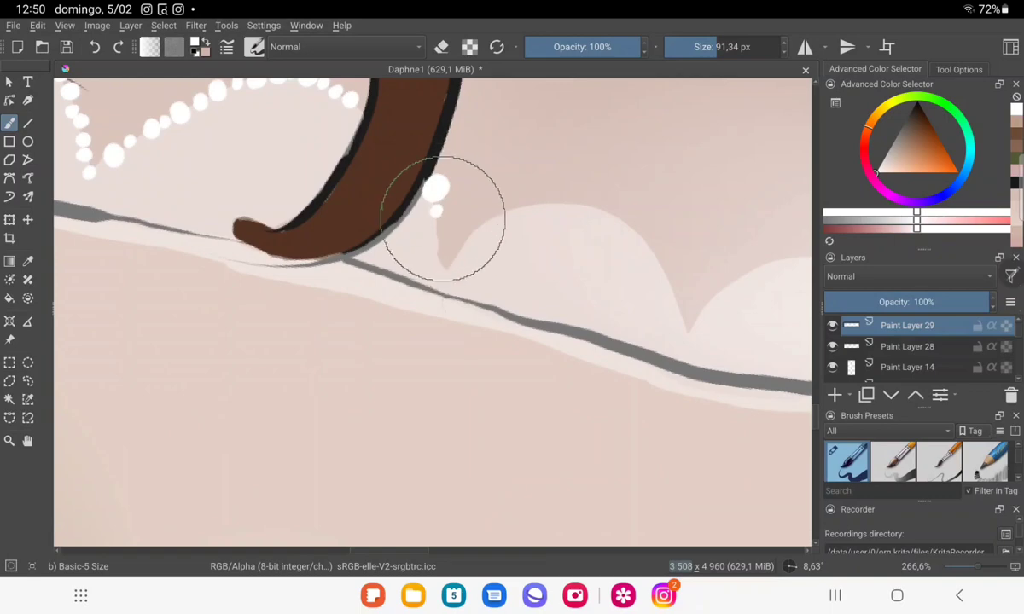
pyautogui.click(436, 211)
pyautogui.click(437, 237)
pyautogui.click(441, 264)
pyautogui.click(464, 249)
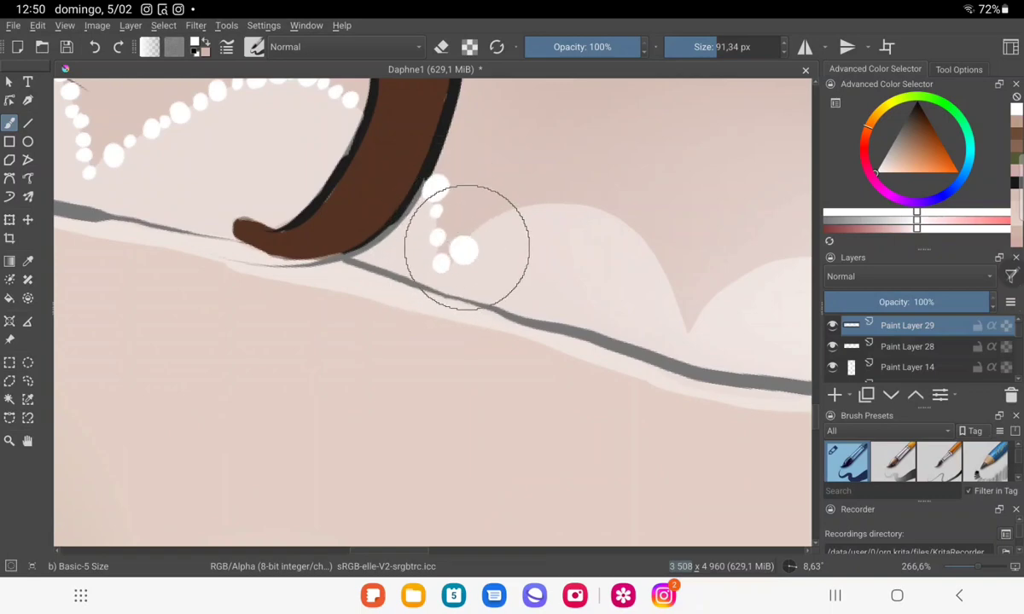
pyautogui.click(477, 225)
pyautogui.click(497, 219)
pyautogui.click(517, 204)
pyautogui.click(540, 202)
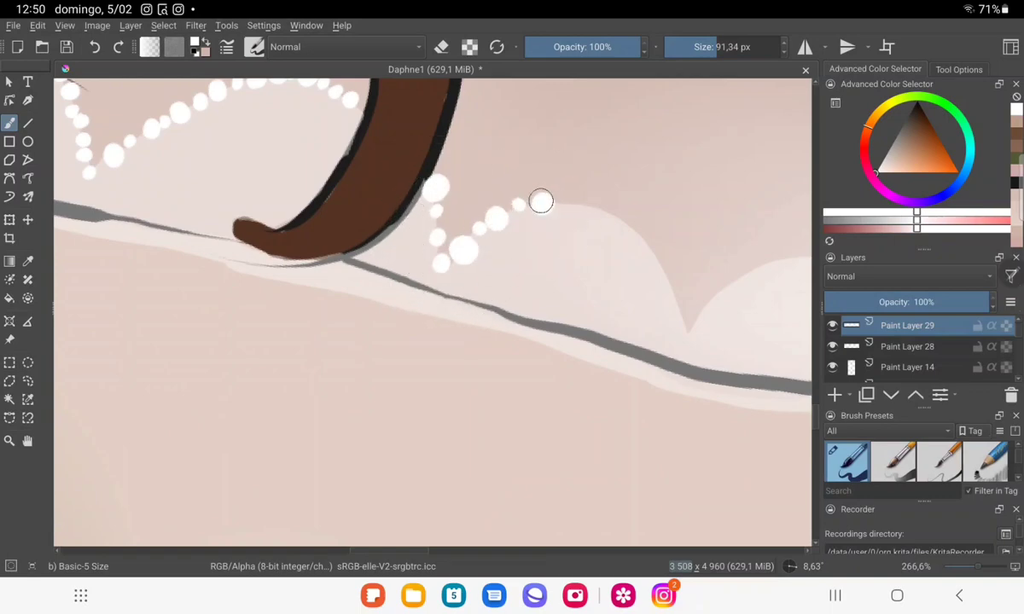
pyautogui.click(563, 203)
pyautogui.click(584, 205)
# Bring the white dots down to the scallop point and start up the next scallop.
pyautogui.click(607, 205)
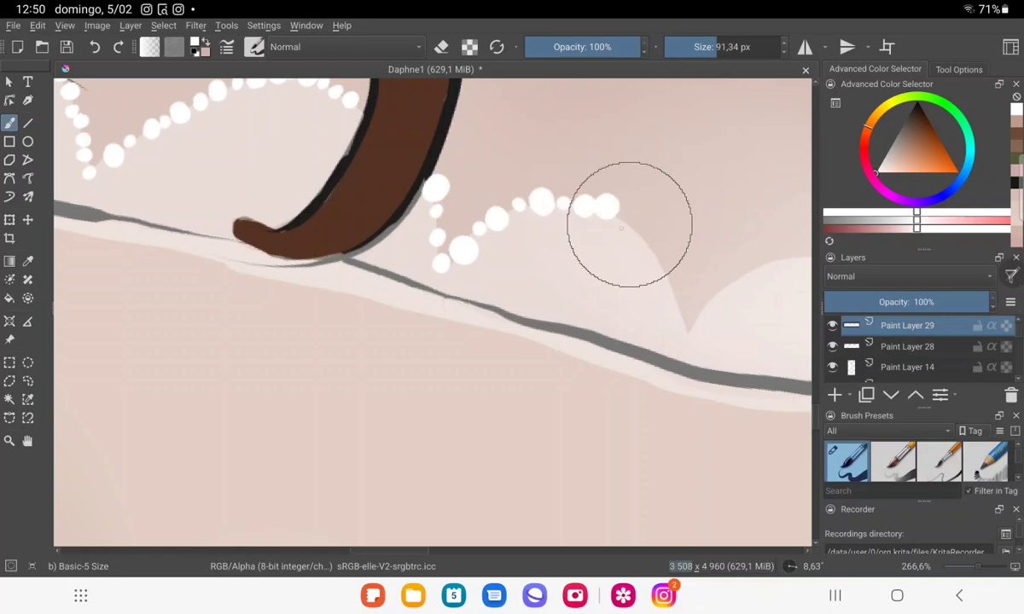
pyautogui.click(630, 224)
pyautogui.click(648, 240)
pyautogui.click(654, 262)
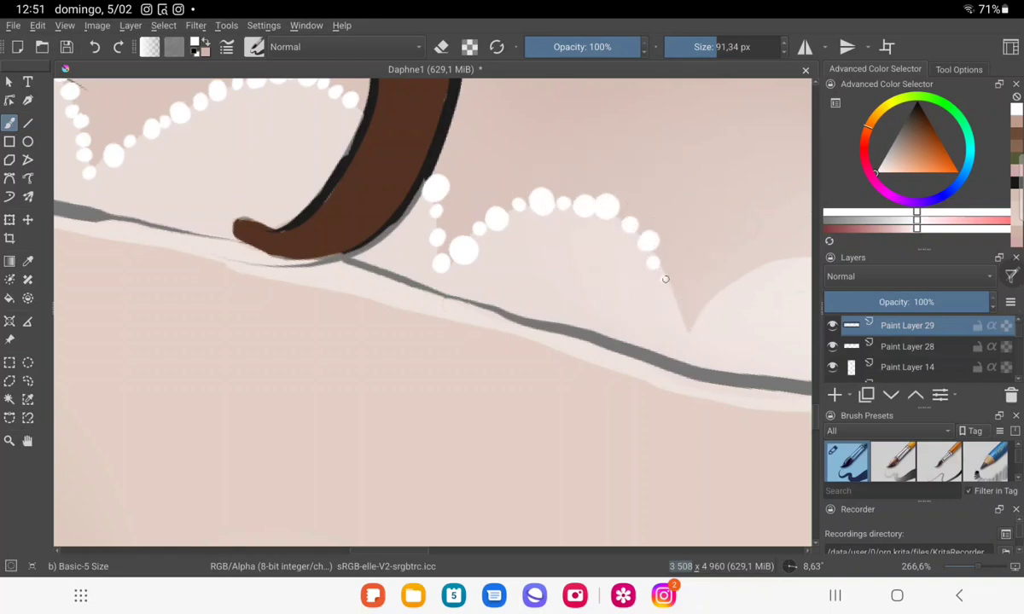
pyautogui.click(668, 277)
pyautogui.click(673, 301)
pyautogui.click(678, 313)
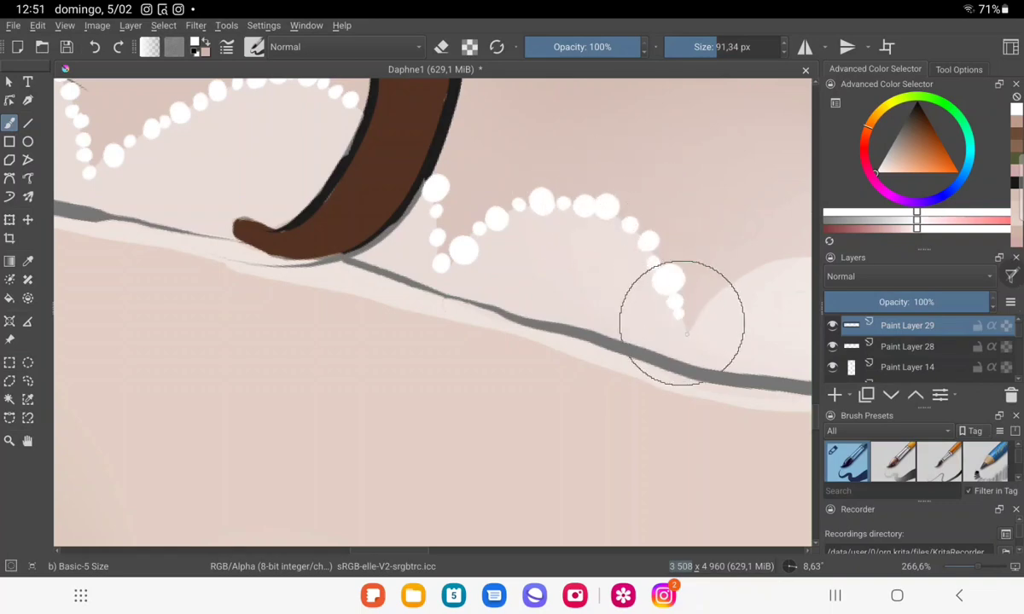
pyautogui.click(688, 332)
pyautogui.click(705, 310)
pyautogui.click(738, 282)
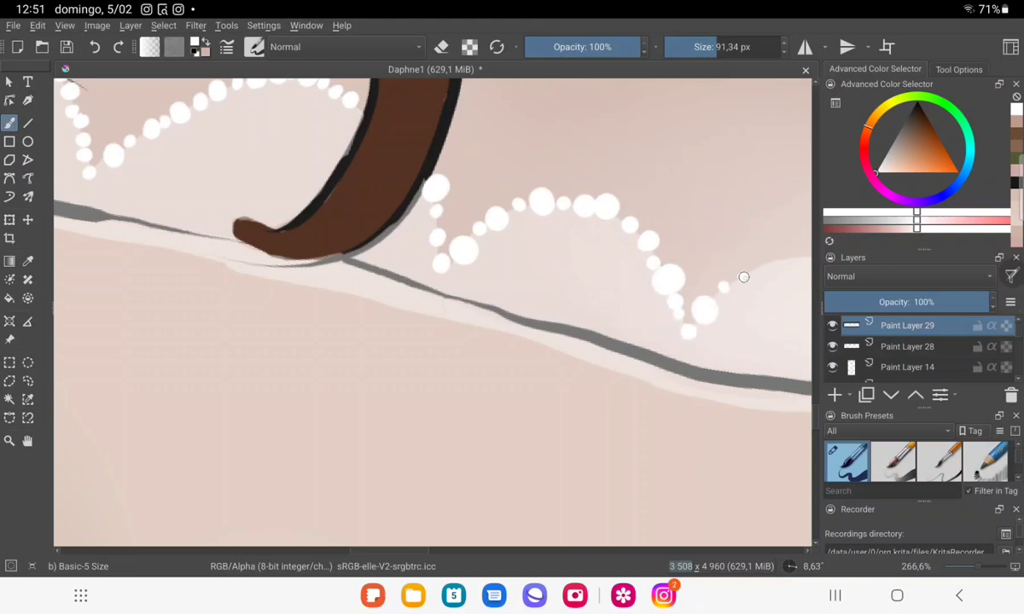
pyautogui.click(754, 268)
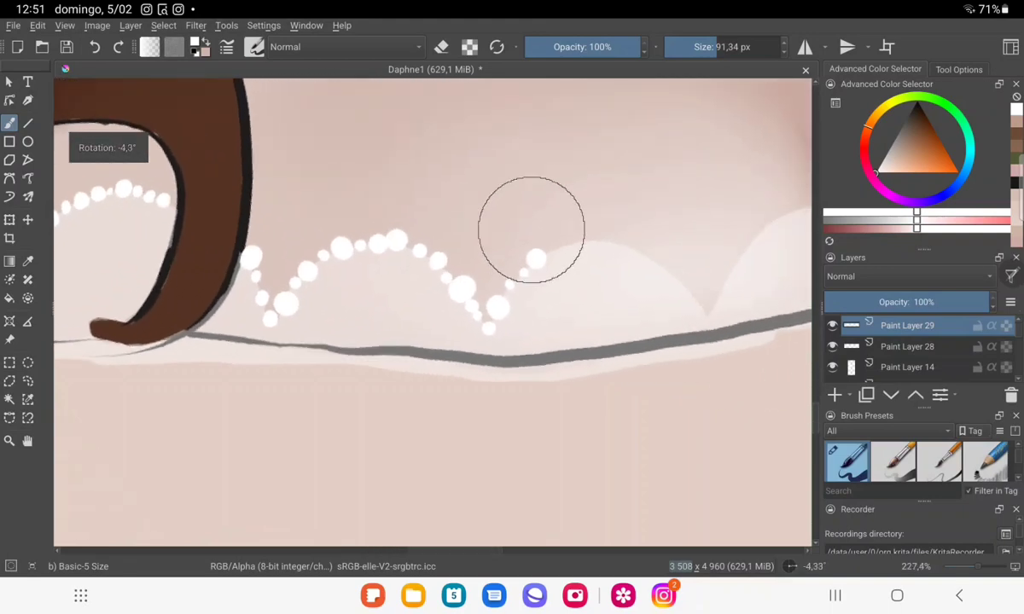
# Add white dots rightward and down along the current scallop to finish it.
pyautogui.scroll(5, 654, 226)
pyautogui.click(551, 276)
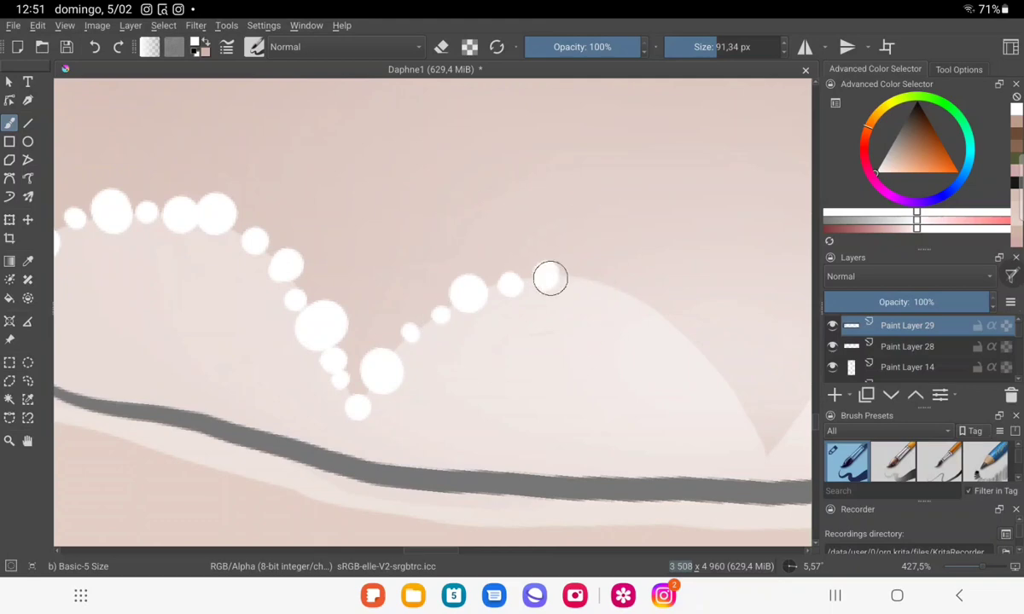
pyautogui.click(594, 283)
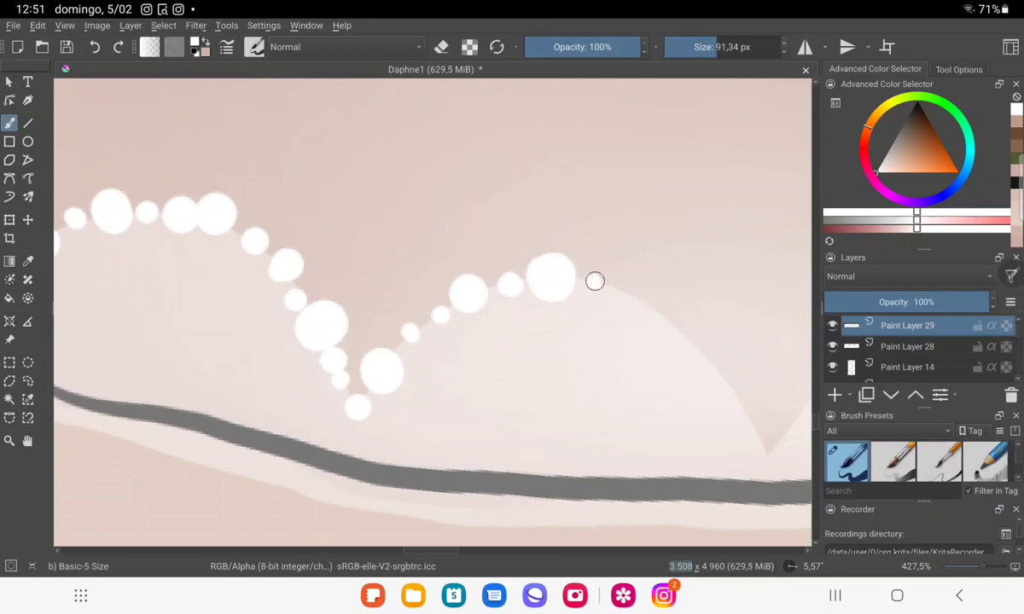
pyautogui.click(625, 294)
pyautogui.click(652, 304)
pyautogui.click(675, 335)
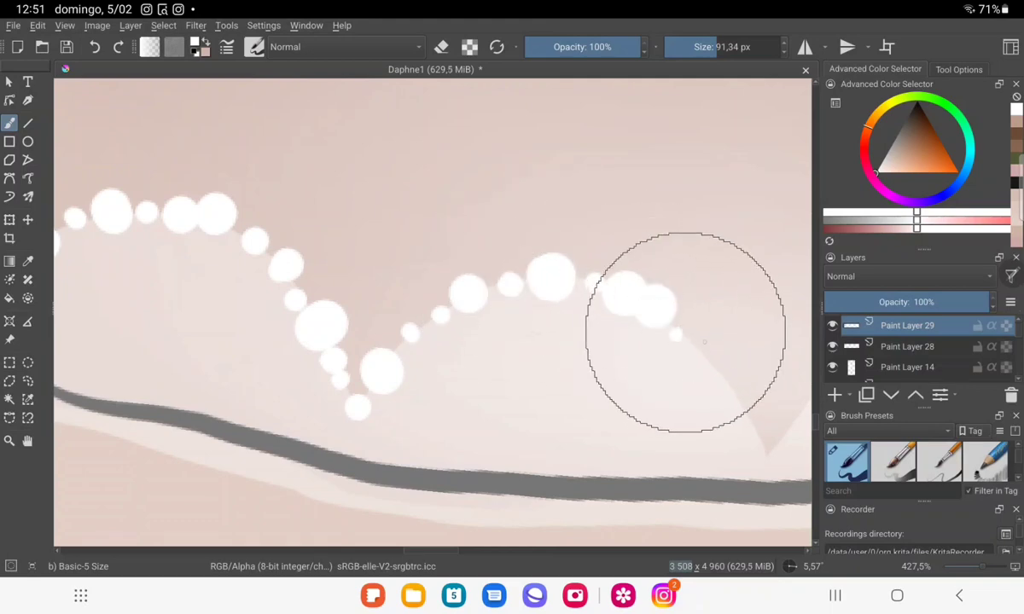
pyautogui.click(700, 346)
pyautogui.click(718, 368)
pyautogui.click(731, 393)
pyautogui.click(751, 430)
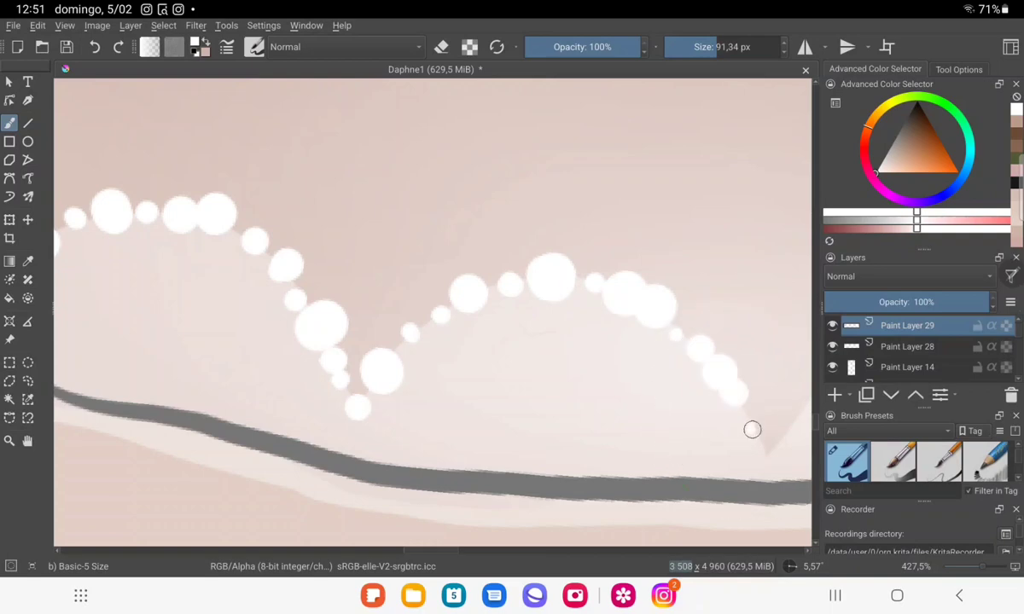
pyautogui.click(764, 452)
# Rotate the canvas and run rising white dots up the next scallop to the dark seam.
pyautogui.moveTo(738, 424)
pyautogui.mouseDown()
pyautogui.moveTo(612, 309)
pyautogui.moveTo(498, 297)
pyautogui.moveTo(394, 320)
pyautogui.mouseUp()
pyautogui.click(461, 317)
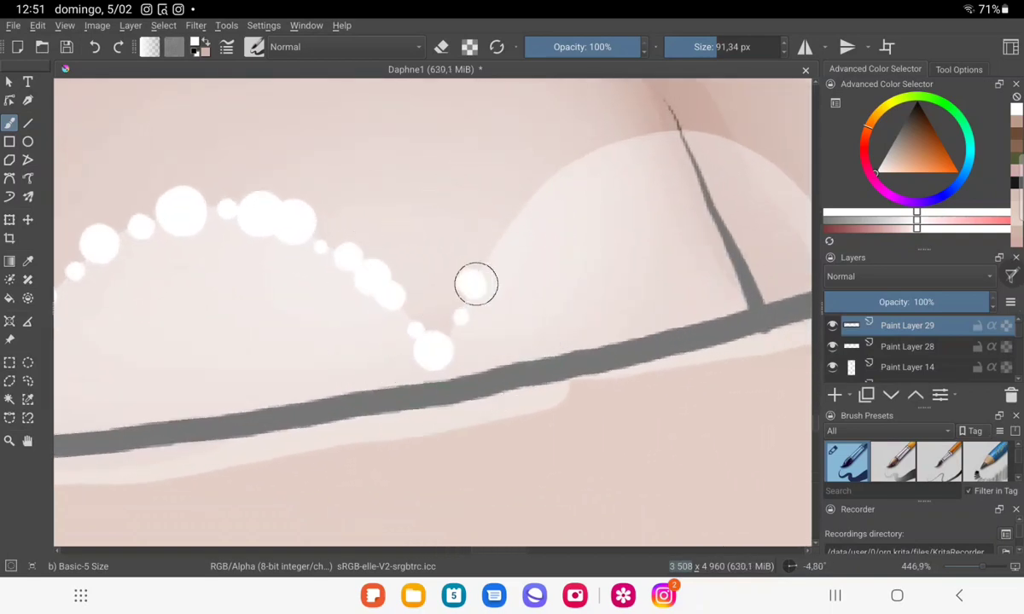
pyautogui.click(476, 283)
pyautogui.click(490, 243)
pyautogui.click(522, 209)
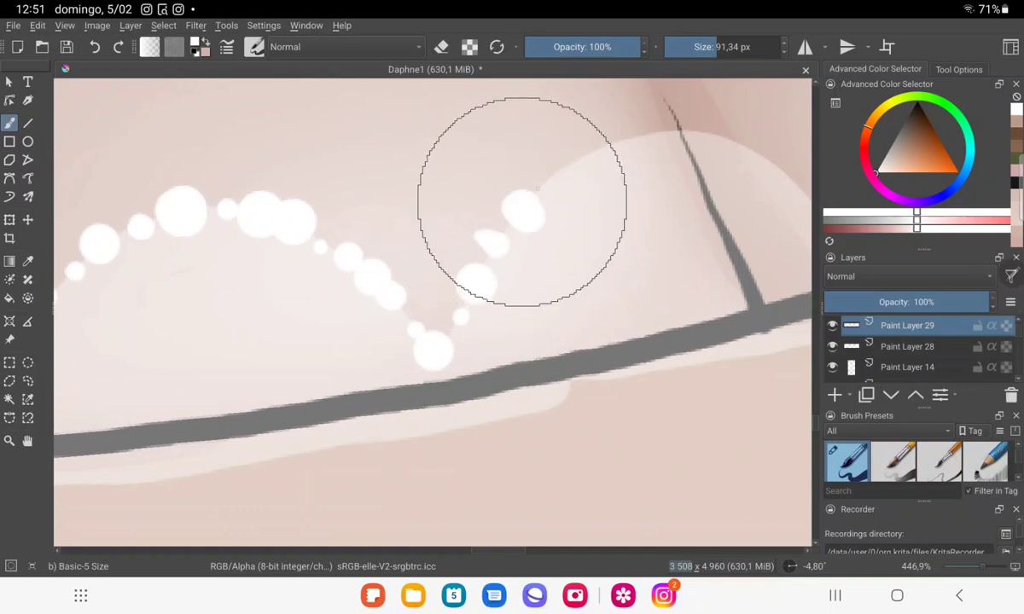
pyautogui.click(544, 181)
pyautogui.click(574, 154)
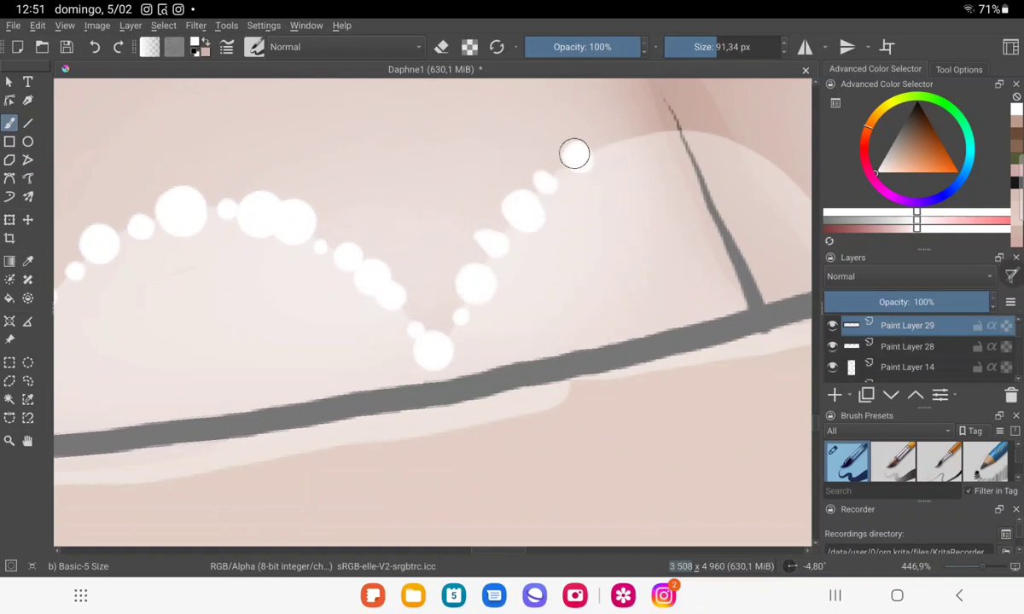
pyautogui.click(646, 137)
pyautogui.click(677, 131)
# Extend the dot chain right and down toward the neckline, ending with a tiny dot.
pyautogui.moveTo(665, 107); pyautogui.dragTo(418, 177)
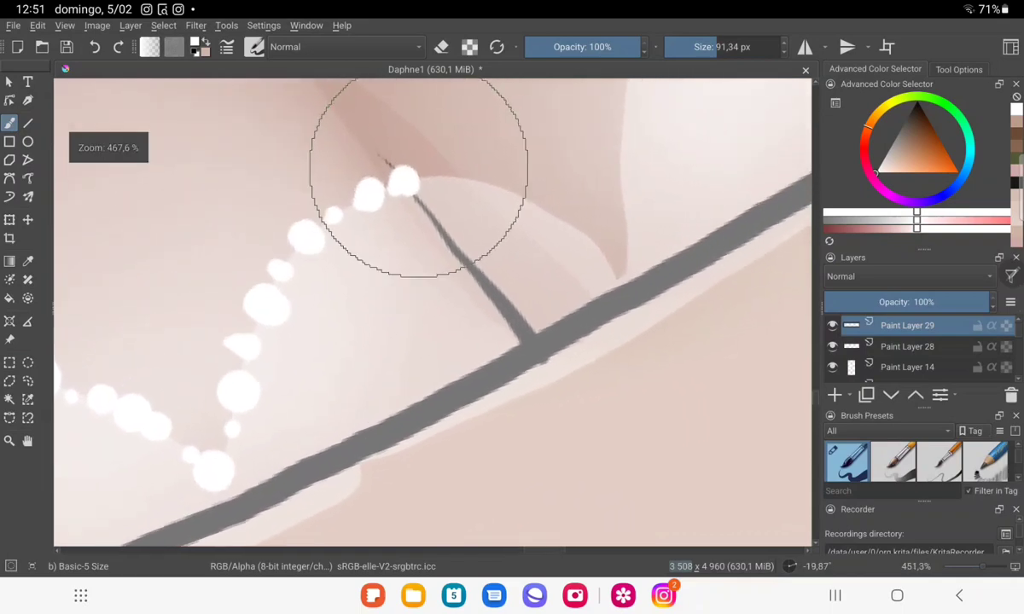
pyautogui.click(442, 177)
pyautogui.click(487, 180)
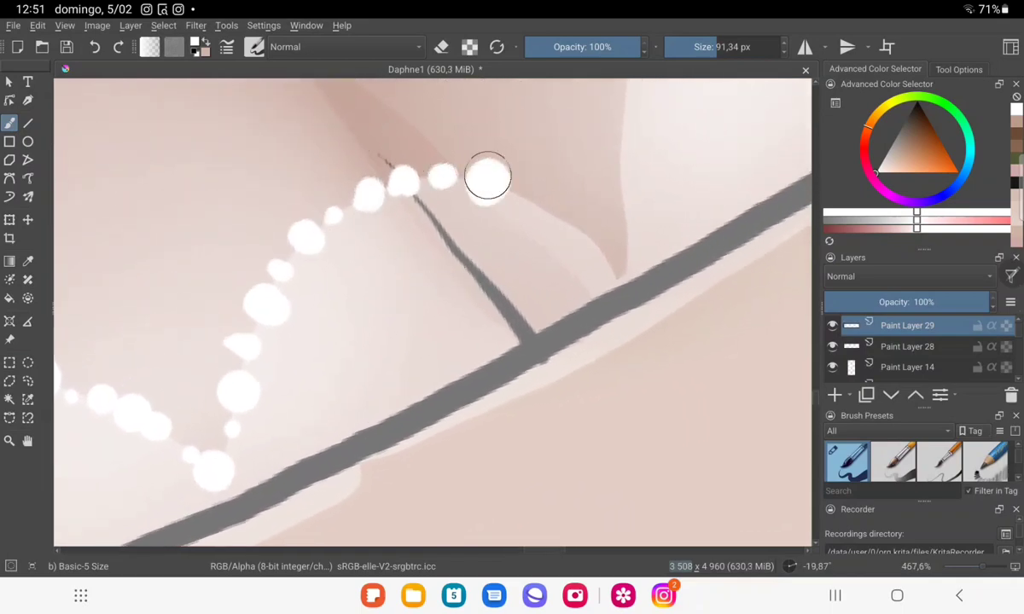
pyautogui.click(529, 200)
pyautogui.click(560, 220)
pyautogui.click(587, 240)
pyautogui.click(607, 261)
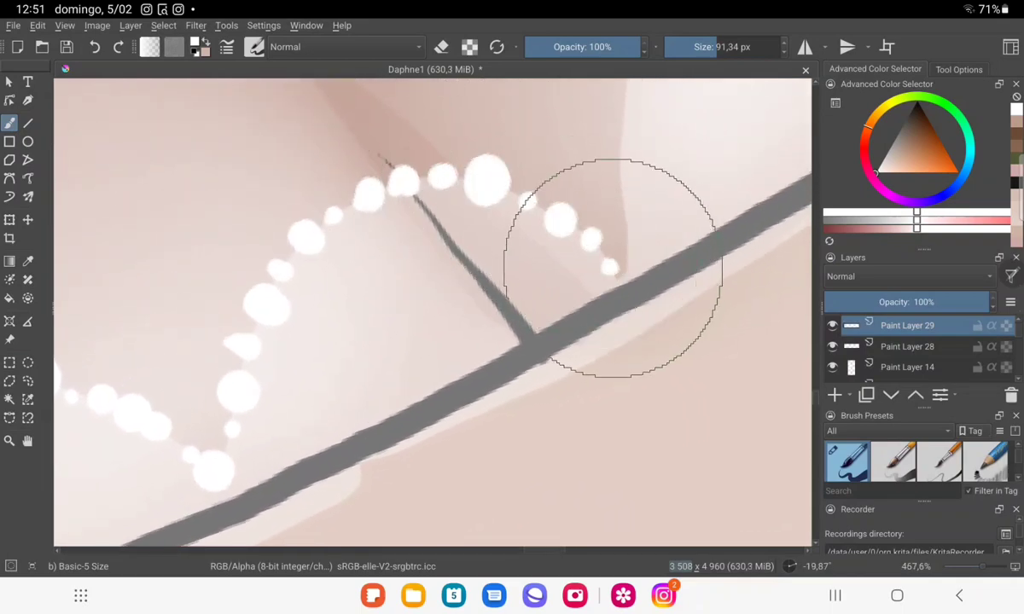
# Zoom out and start a new scallop with a large dot, climbing its left side.
pyautogui.moveTo(613, 262)
pyautogui.mouseDown()
pyautogui.moveTo(391, 388)
pyautogui.moveTo(354, 430)
pyautogui.mouseUp()
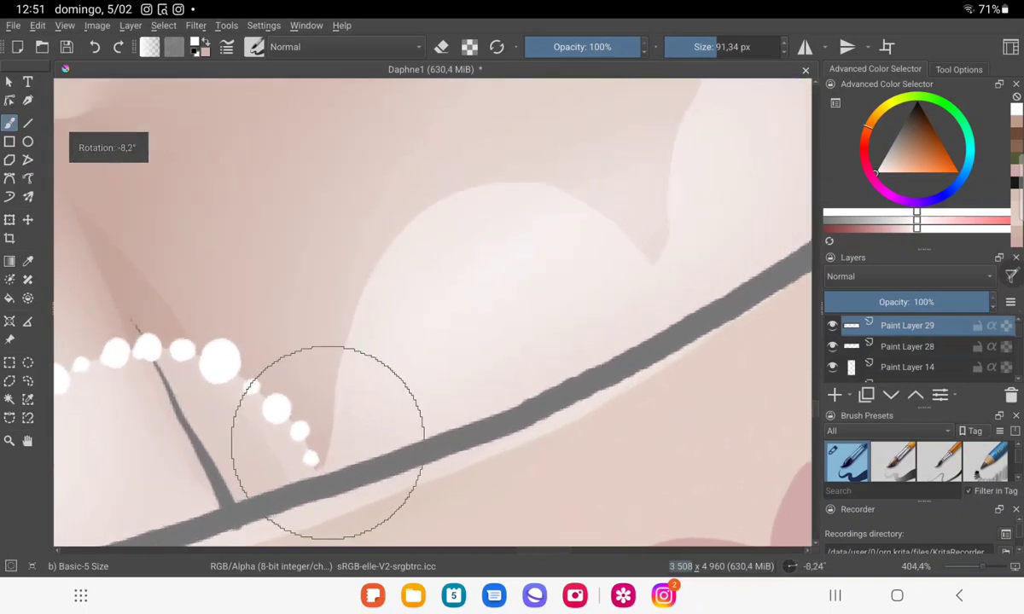
pyautogui.click(331, 441)
pyautogui.click(338, 395)
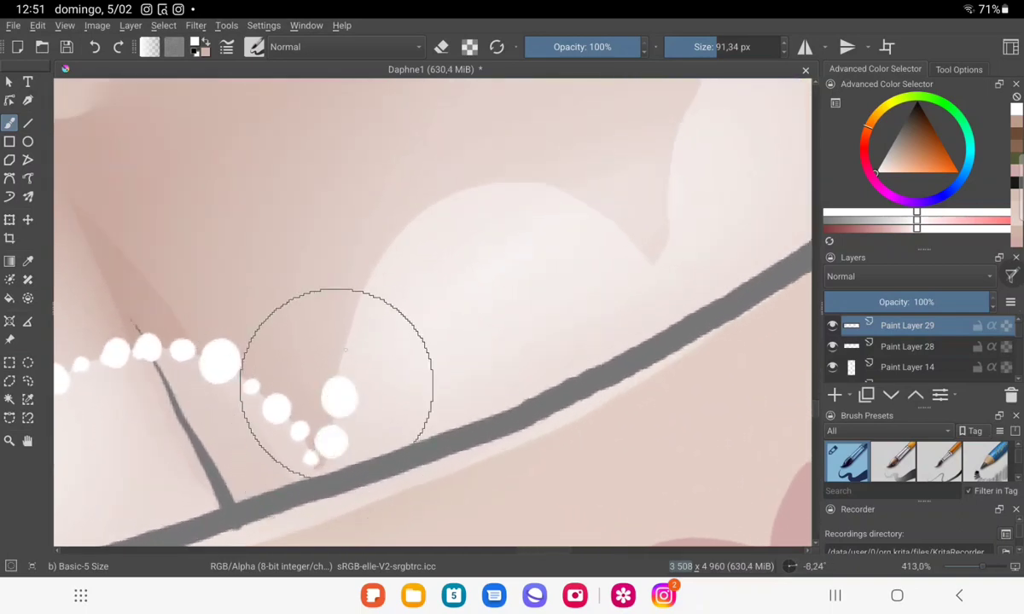
pyautogui.click(354, 325)
pyautogui.click(345, 348)
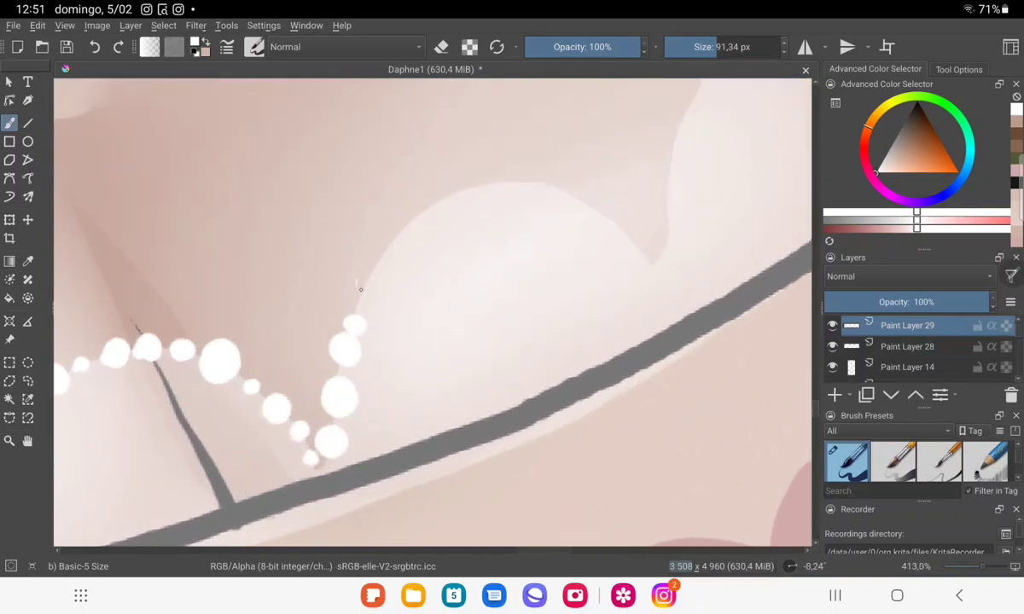
pyautogui.click(364, 286)
pyautogui.click(385, 254)
pyautogui.click(401, 230)
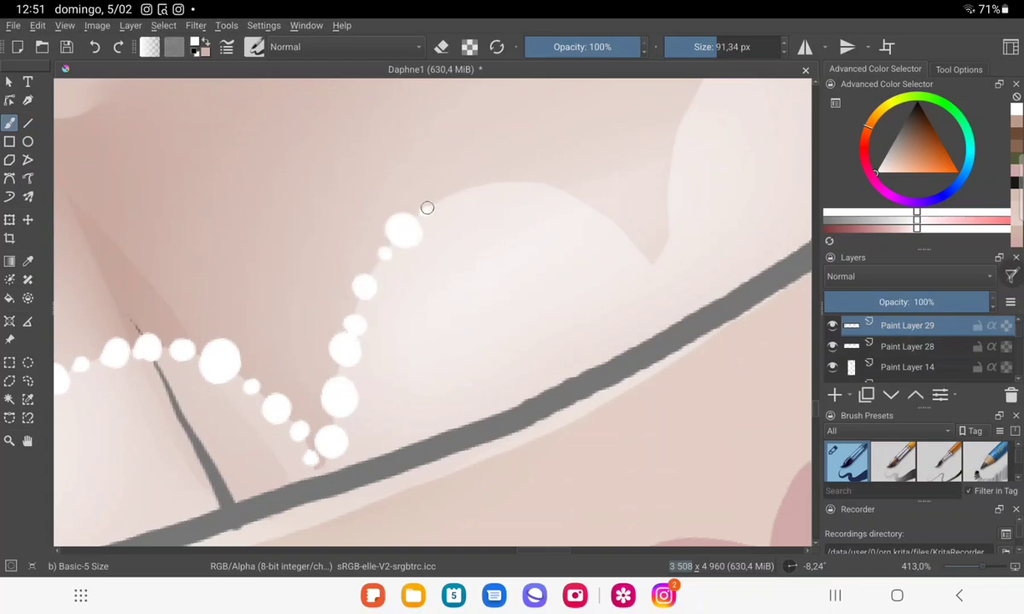
# Carry the white dots across the scallop's top and down its right side to the neckline.
pyautogui.click(427, 208)
pyautogui.click(457, 194)
pyautogui.click(512, 180)
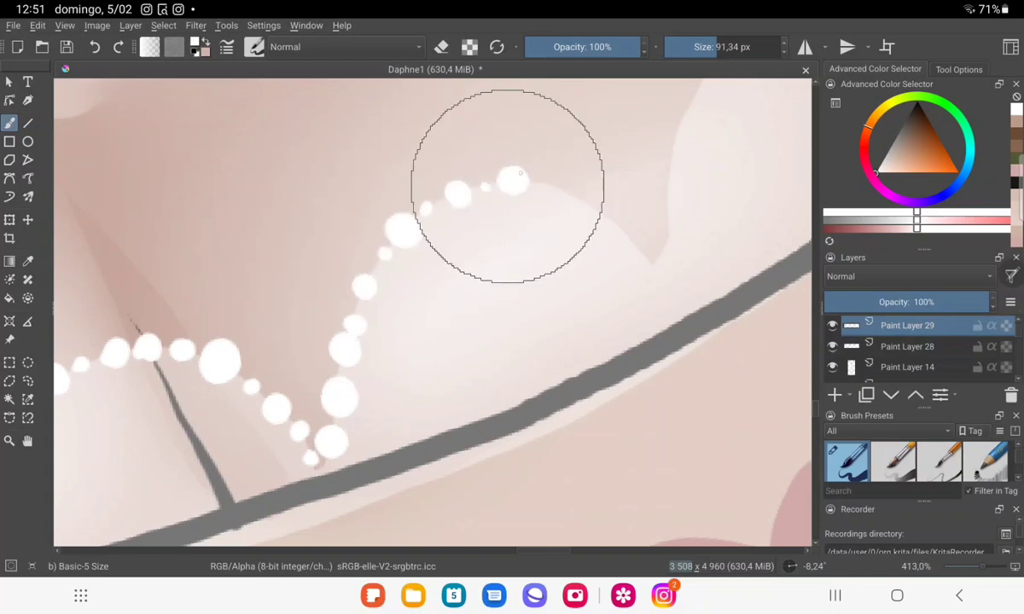
pyautogui.click(543, 177)
pyautogui.click(570, 192)
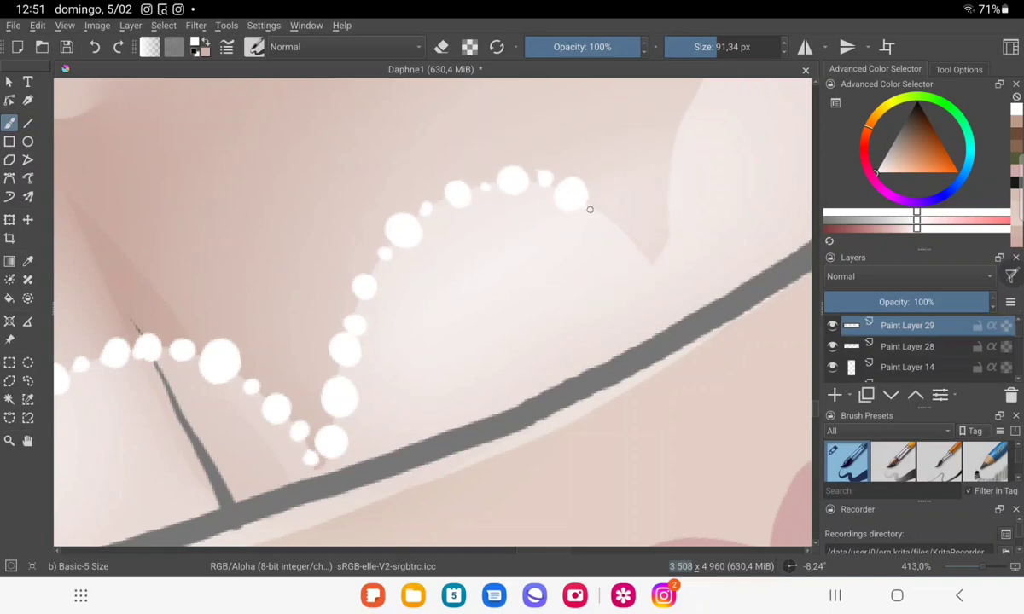
pyautogui.click(588, 205)
pyautogui.click(608, 222)
pyautogui.click(627, 234)
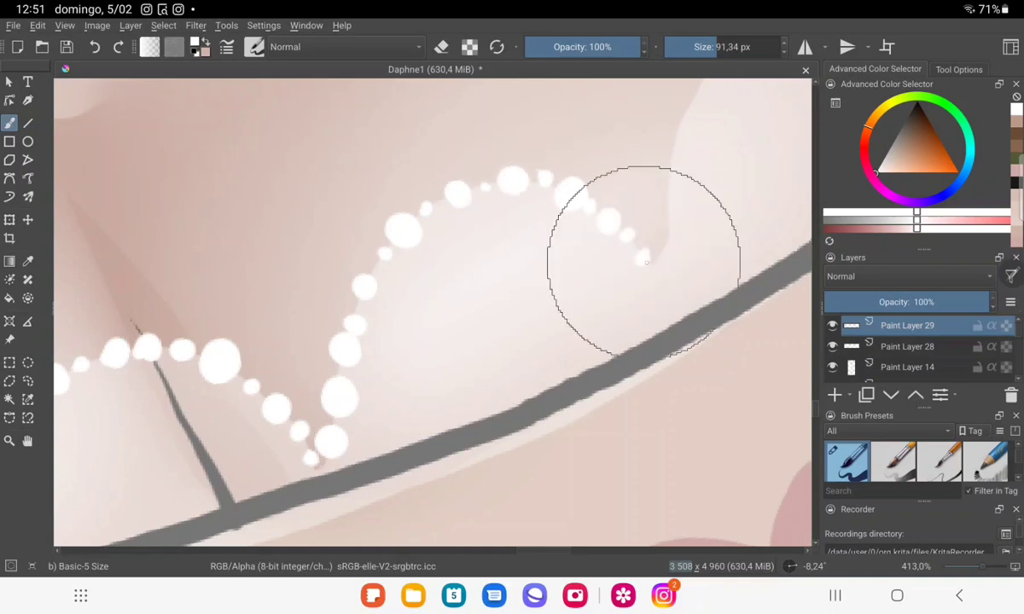
pyautogui.click(643, 256)
pyautogui.scroll(-3, 511, 307)
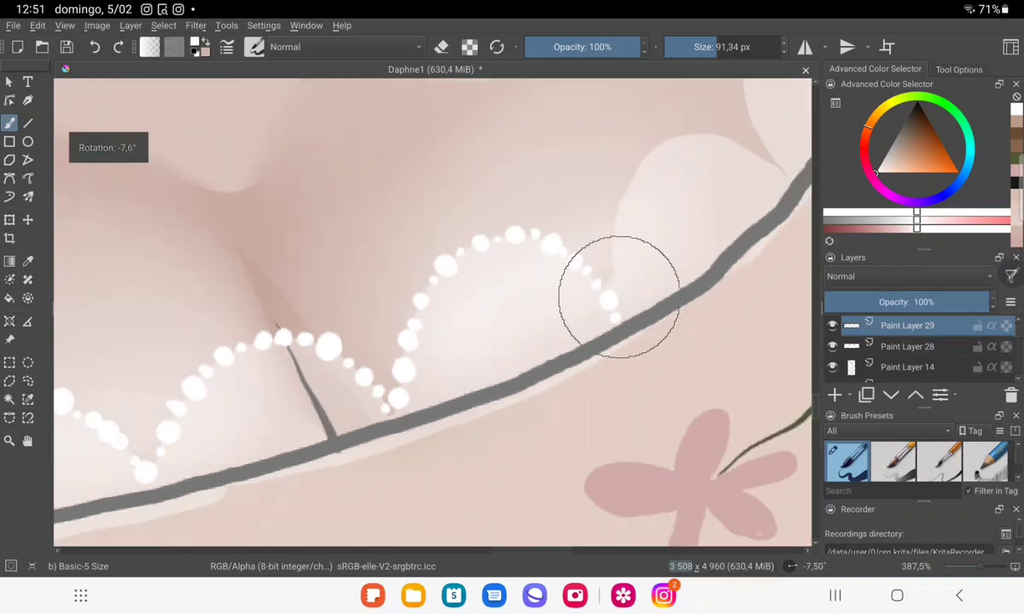
pyautogui.scroll(-3, 512, 307)
pyautogui.scroll(-2, 554, 315)
pyautogui.scroll(-3, 569, 320)
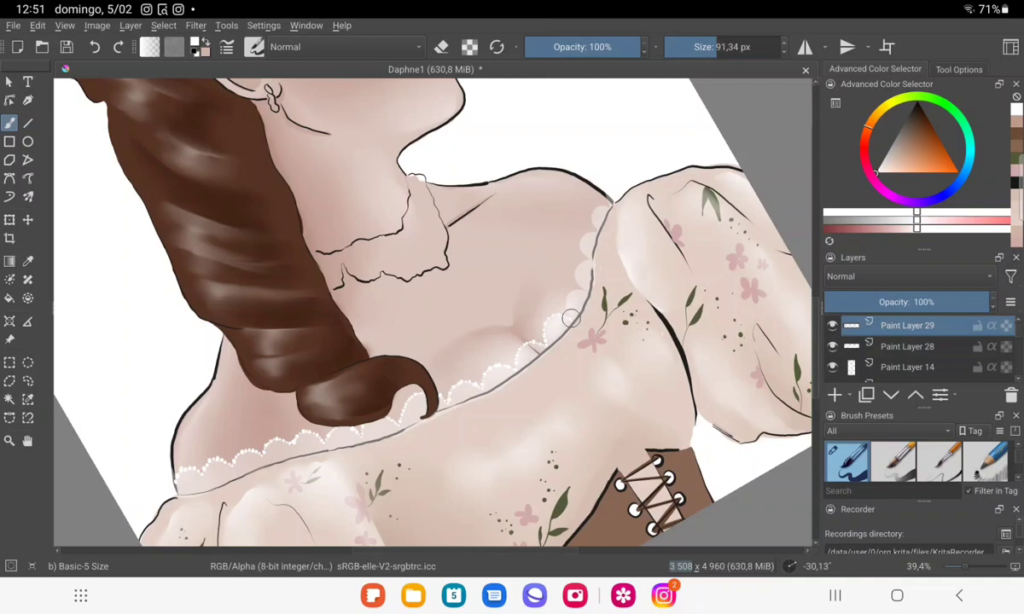
# Zoom into the neckline, undo a stray stroke, and dot up the first scallop's edge.
pyautogui.scroll(10, 571, 317)
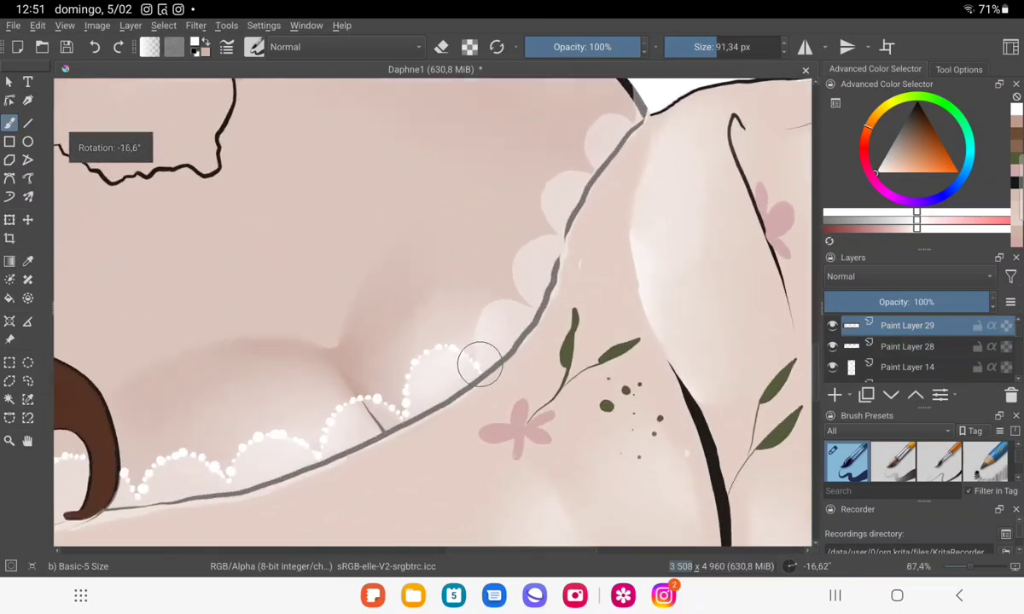
pyautogui.scroll(5, 427, 307)
pyautogui.moveTo(558, 263); pyautogui.dragTo(599, 189)
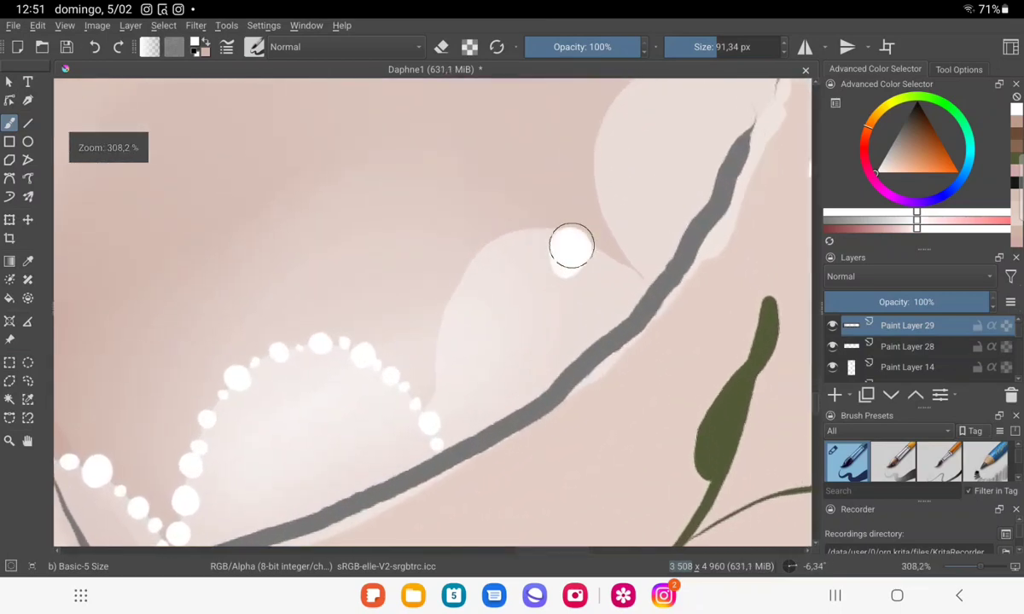
pyautogui.hotkey('ctrl', 'z')
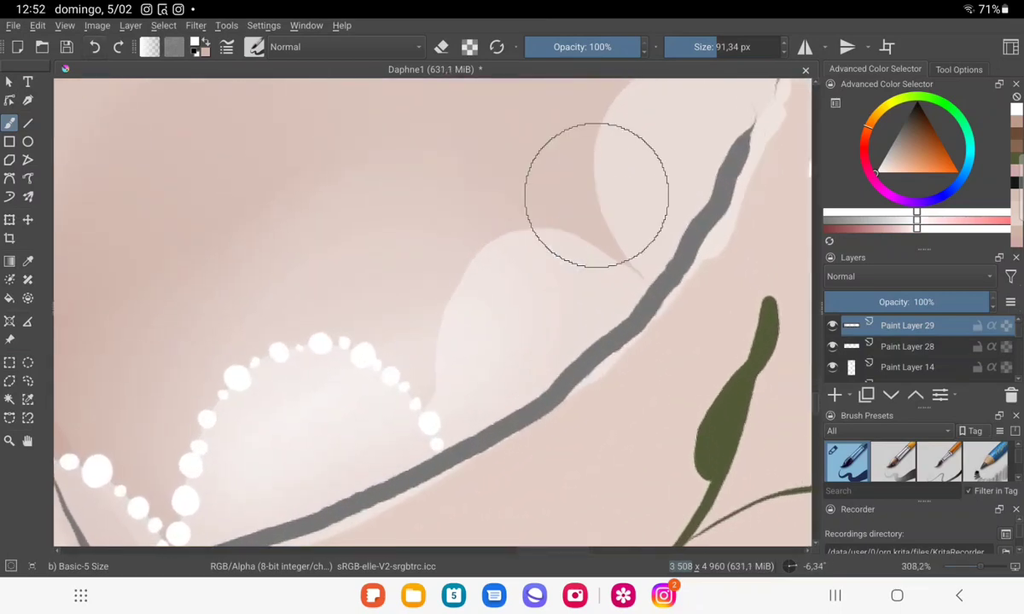
pyautogui.click(432, 392)
pyautogui.click(436, 365)
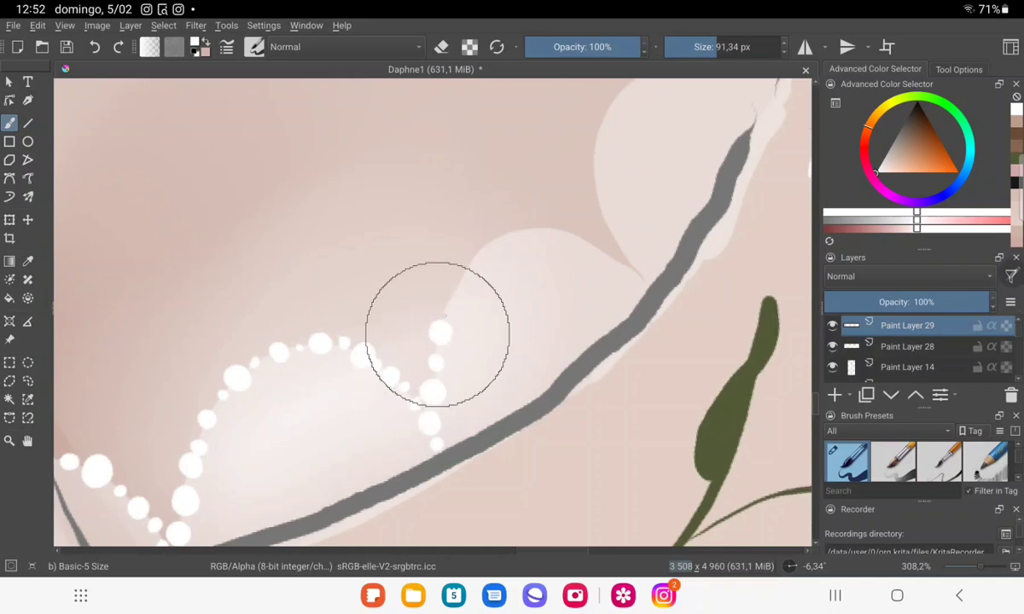
pyautogui.click(440, 331)
pyautogui.moveTo(436, 303); pyautogui.dragTo(455, 286)
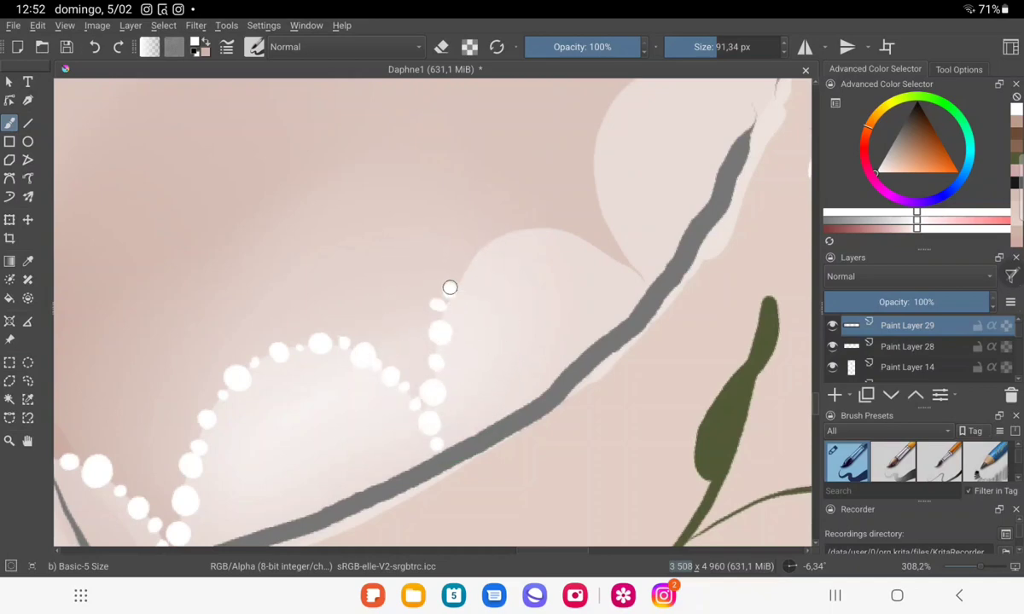
# Continue the white pearl dots over the scallop top and down to the neckline.
pyautogui.click(474, 257)
pyautogui.click(492, 235)
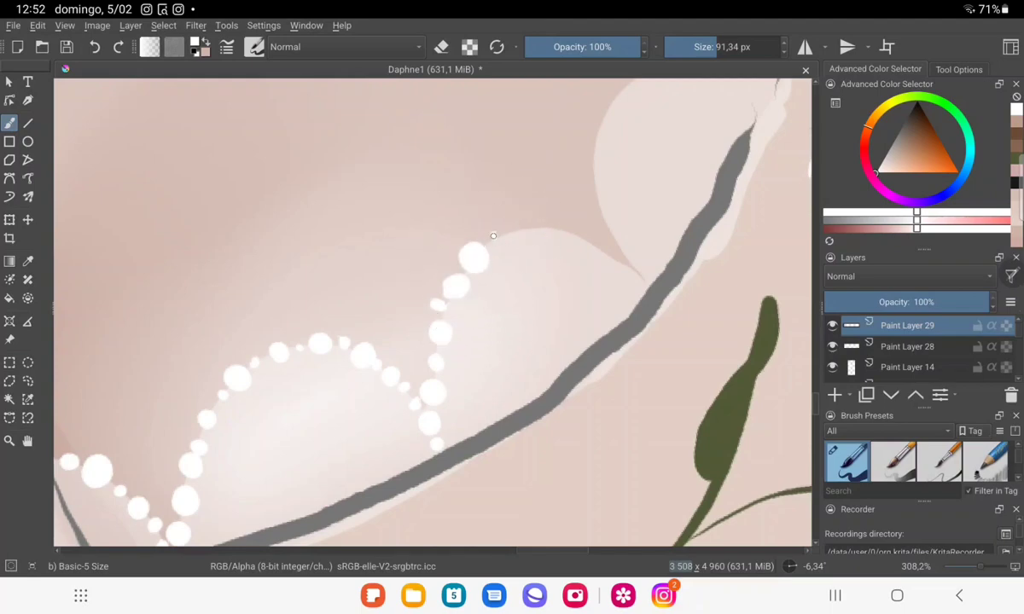
pyautogui.click(514, 229)
pyautogui.click(532, 231)
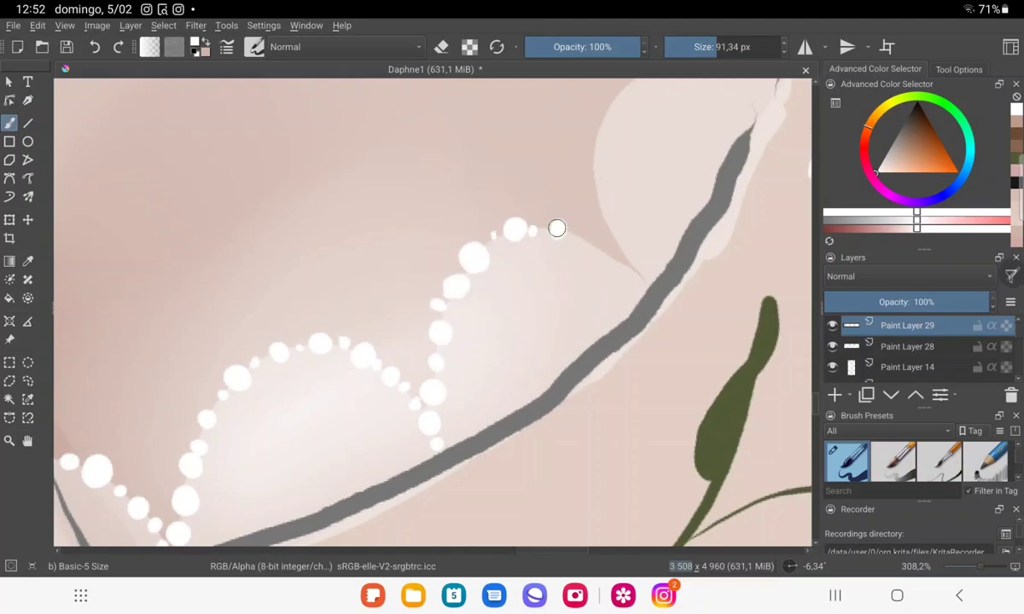
pyautogui.click(556, 228)
pyautogui.click(578, 233)
pyautogui.click(598, 246)
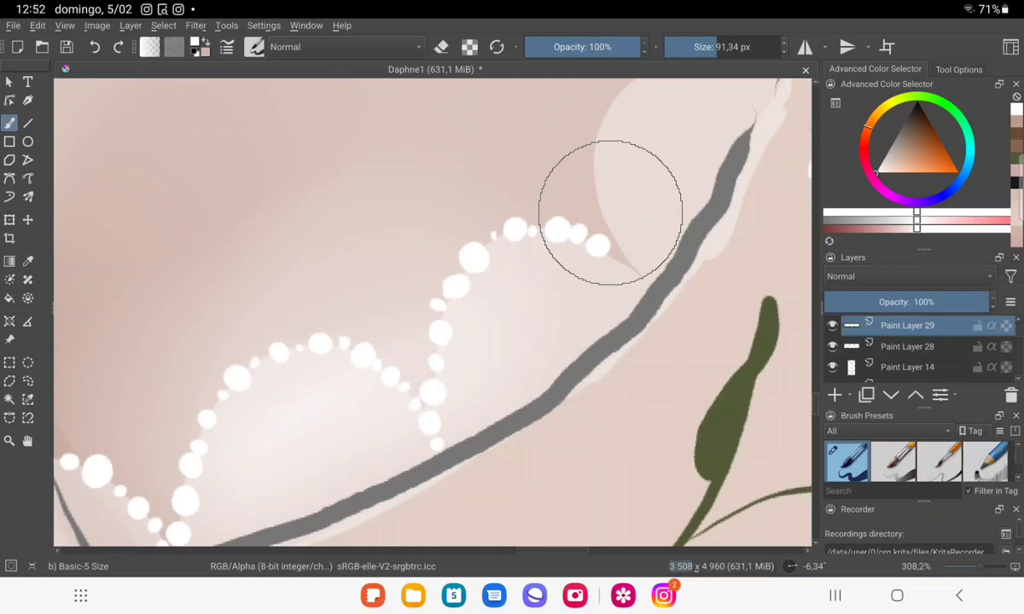
pyautogui.click(618, 257)
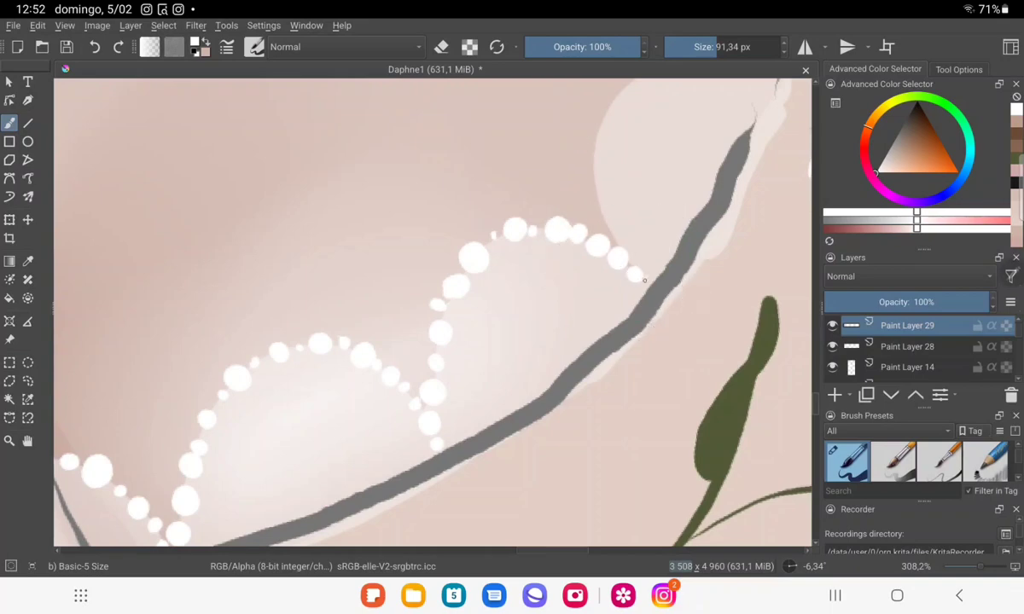
pyautogui.click(645, 281)
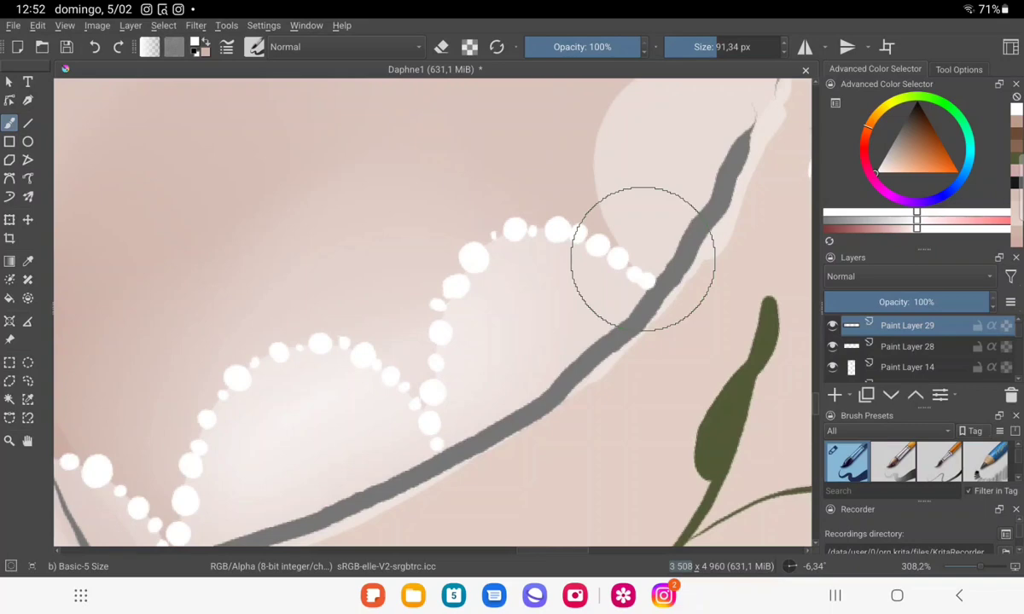
# Dot a second lace scallop up the neckline edge and out to the right.
pyautogui.scroll(3, 642, 258)
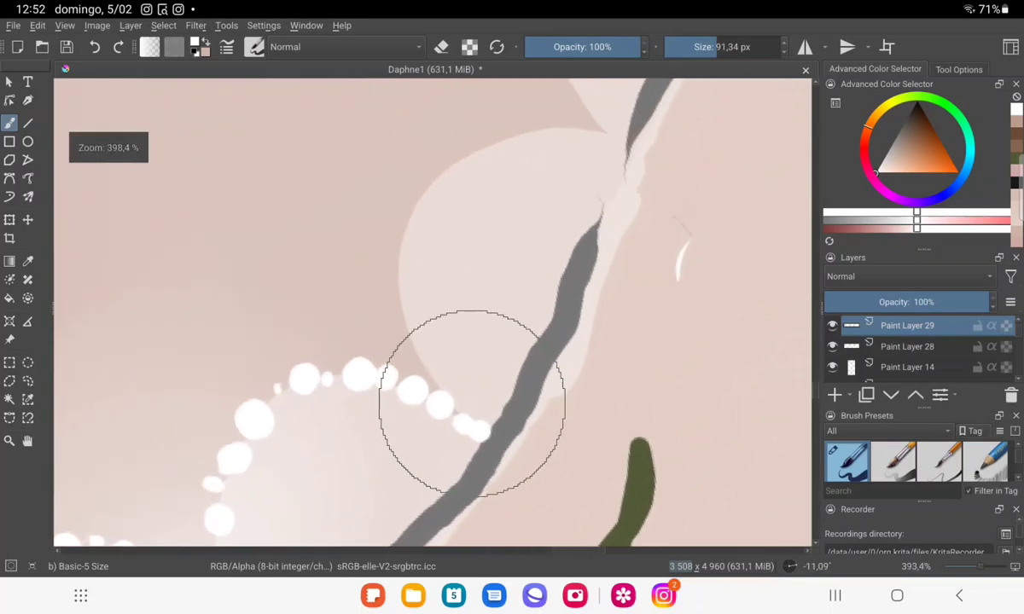
pyautogui.click(424, 350)
pyautogui.click(403, 320)
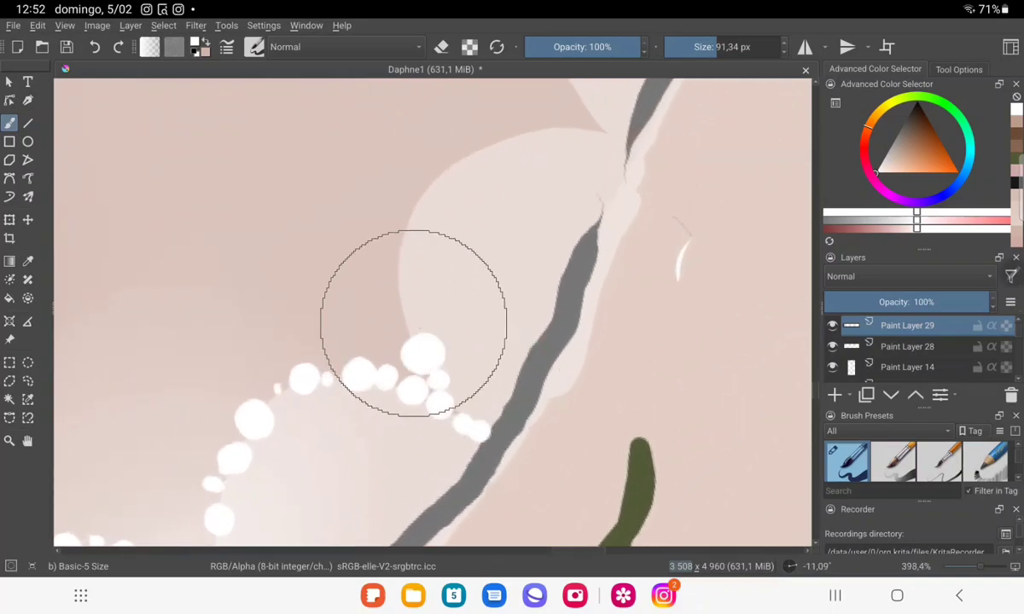
pyautogui.click(402, 297)
pyautogui.click(398, 261)
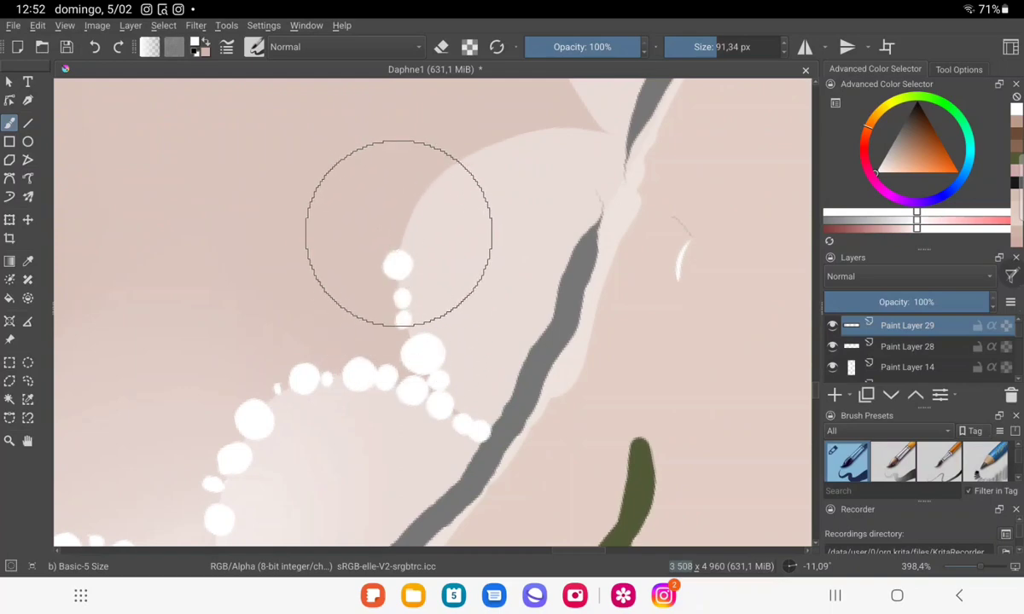
pyautogui.click(401, 232)
pyautogui.click(416, 200)
pyautogui.click(439, 181)
pyautogui.click(463, 153)
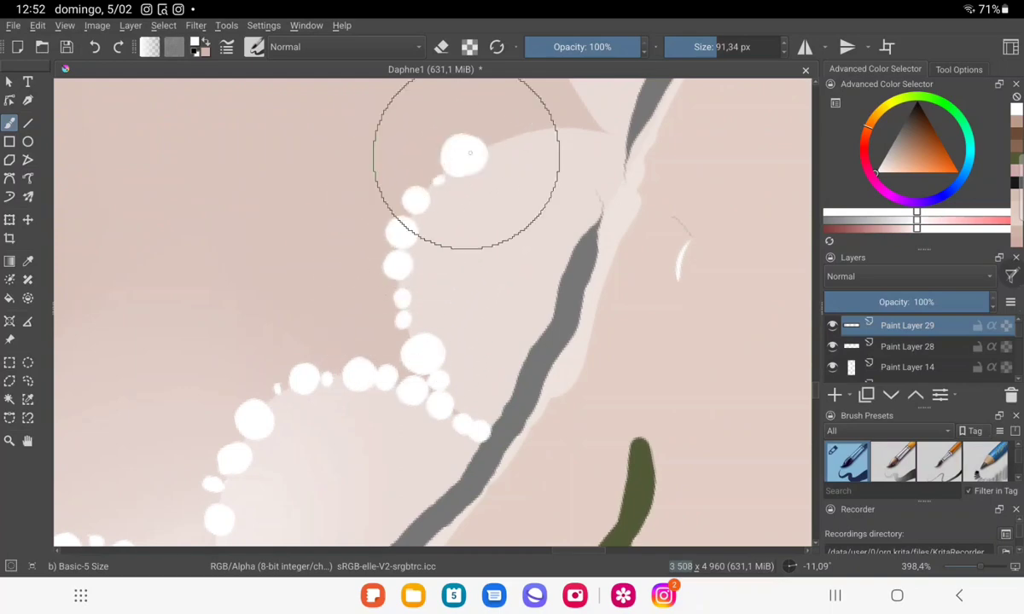
pyautogui.click(500, 138)
pyautogui.click(526, 128)
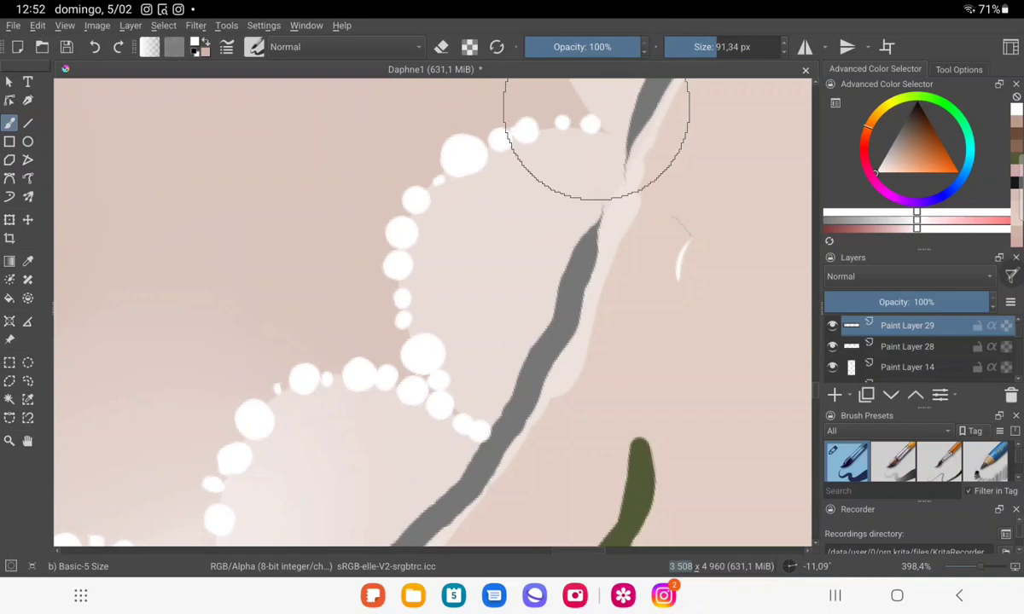
pyautogui.moveTo(564, 148); pyautogui.dragTo(419, 384)
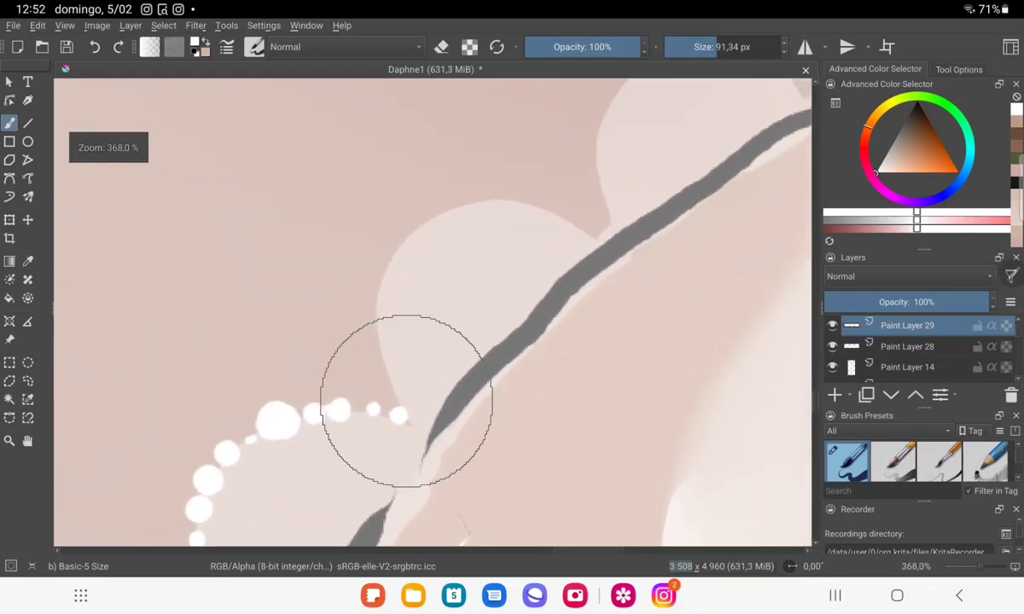
# Start a third scallop with a column of white dots rising upward.
pyautogui.click(395, 394)
pyautogui.click(384, 365)
pyautogui.click(376, 339)
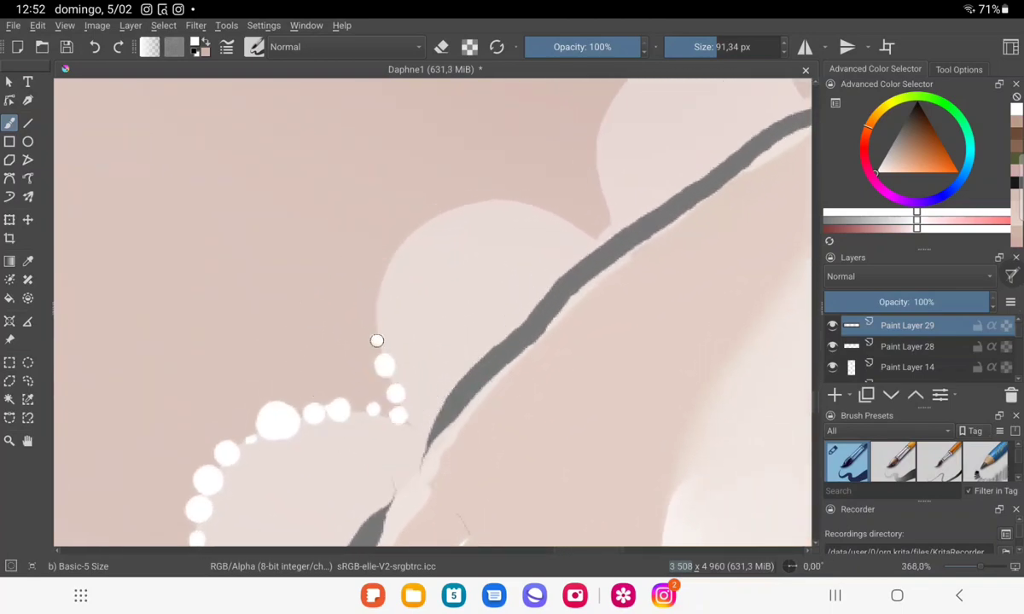
pyautogui.click(373, 321)
pyautogui.click(371, 302)
pyautogui.click(379, 280)
pyautogui.click(408, 233)
# Curve the third scallop's dots rightward to their end near the right shoulder.
pyautogui.click(423, 219)
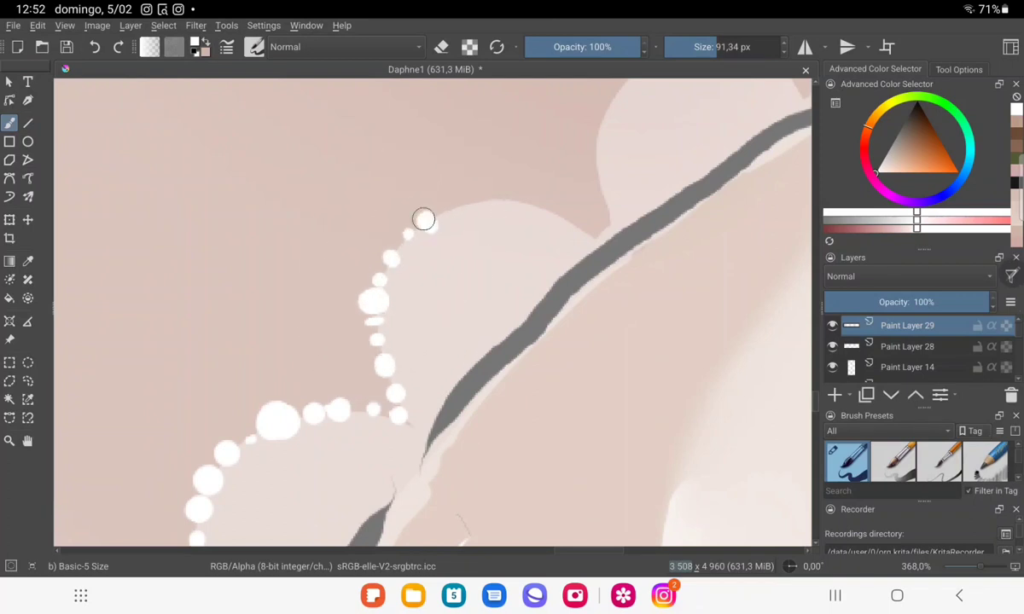
pyautogui.click(445, 209)
pyautogui.click(468, 202)
pyautogui.click(488, 199)
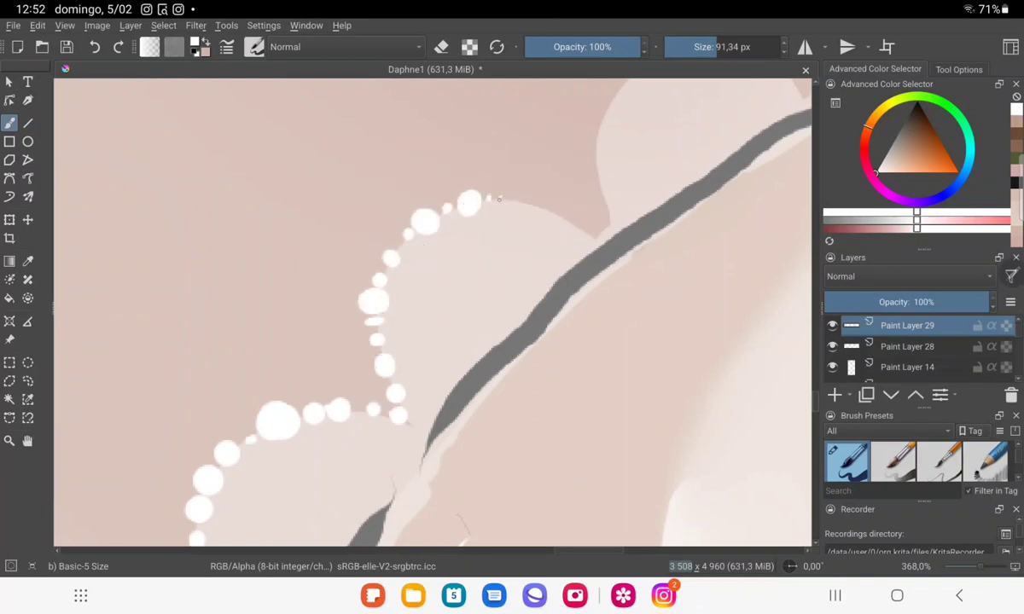
pyautogui.click(509, 197)
pyautogui.click(528, 202)
pyautogui.click(547, 209)
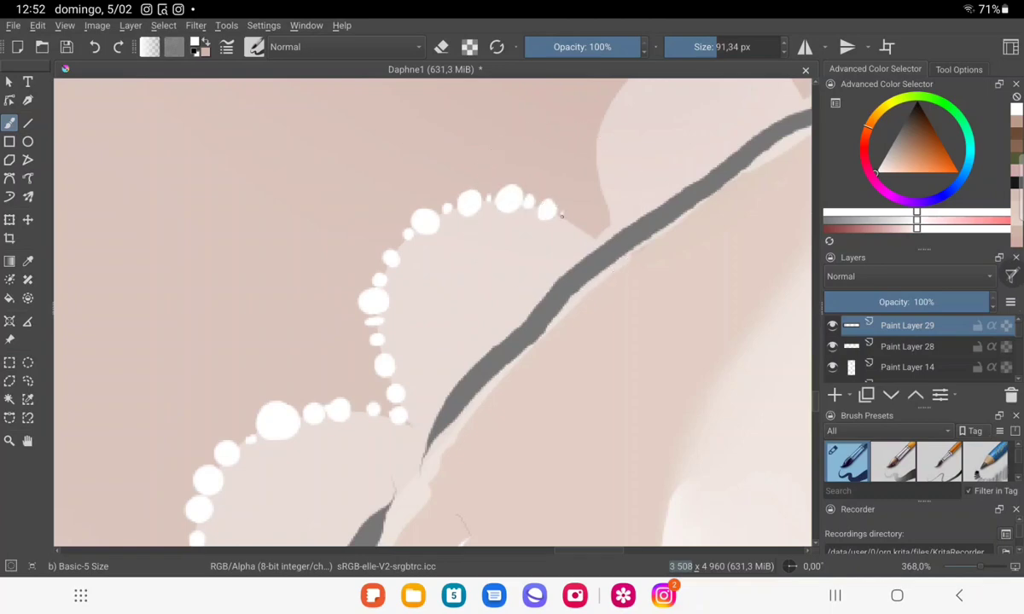
pyautogui.click(590, 234)
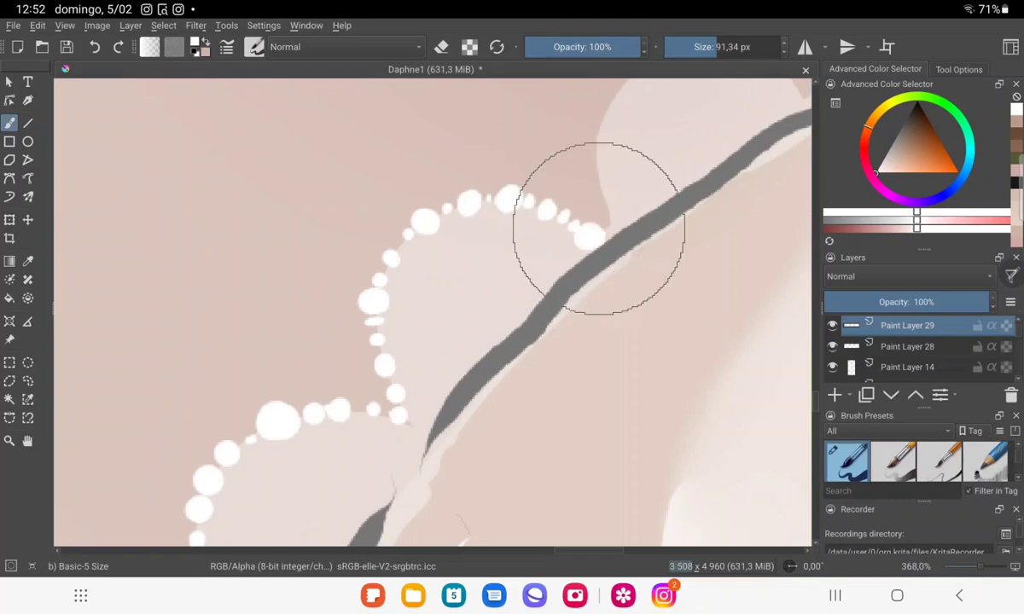
pyautogui.scroll(-5, 583, 228)
pyautogui.scroll(-5, 632, 280)
pyautogui.moveTo(632, 279)
pyautogui.mouseDown()
pyautogui.moveTo(585, 349)
pyautogui.moveTo(333, 363)
pyautogui.mouseUp()
pyautogui.scroll(5, 585, 350)
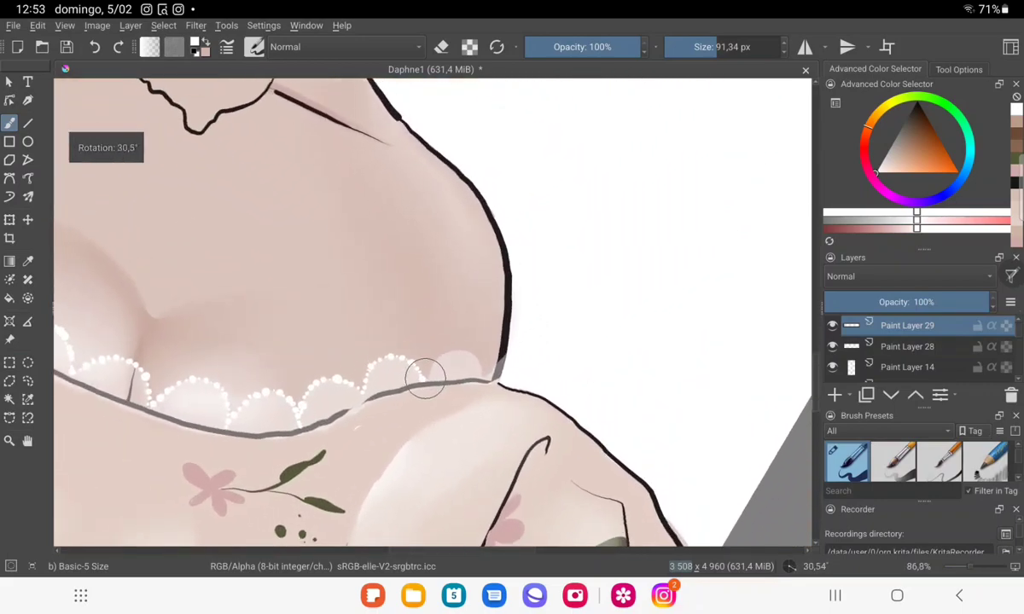
# Dot the next scallop and run white dots up along the shoulder's black outline.
pyautogui.scroll(5, 332, 363)
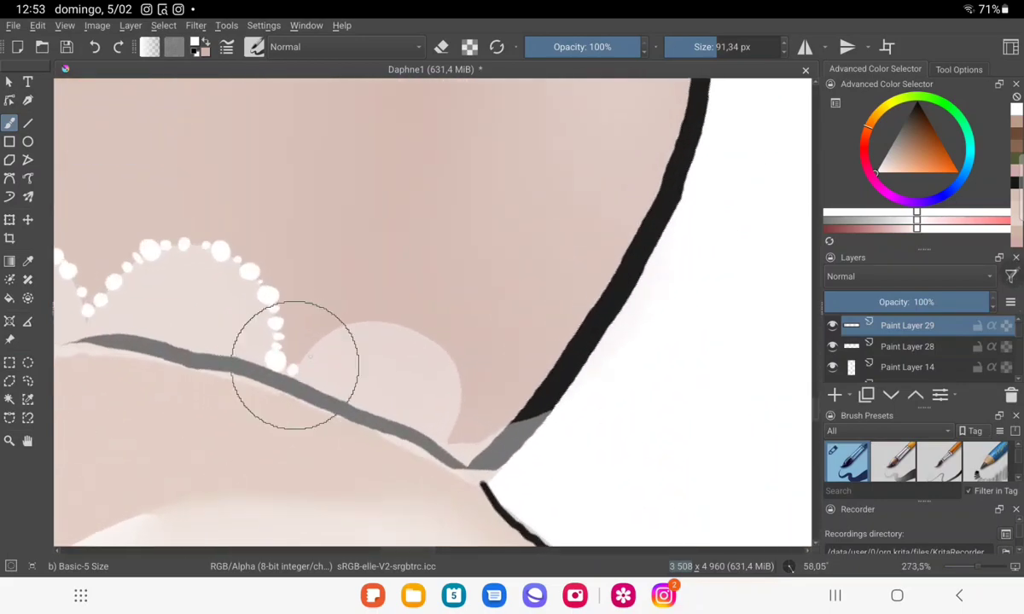
pyautogui.moveTo(341, 330); pyautogui.dragTo(359, 322)
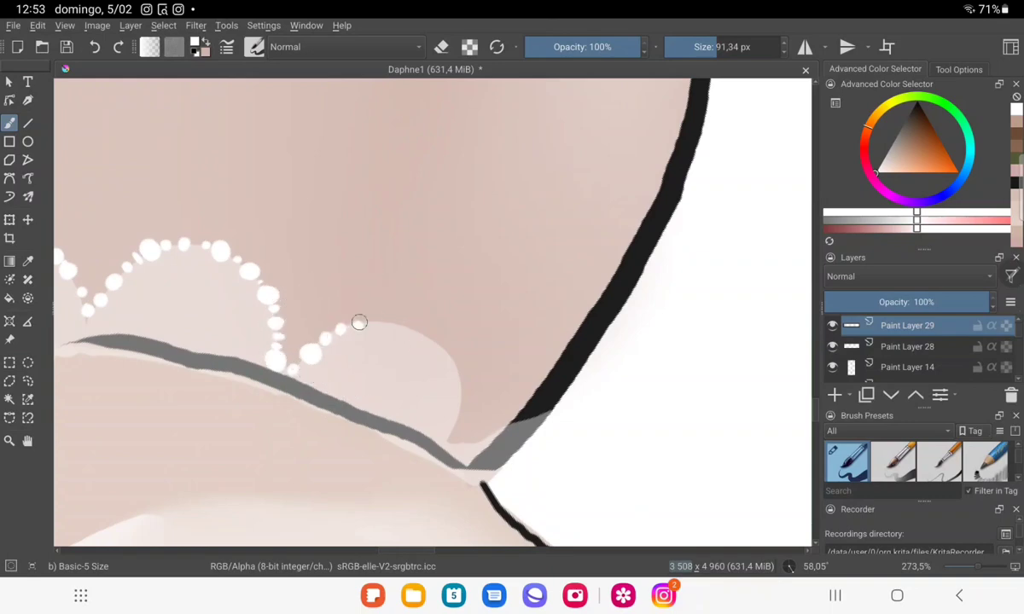
pyautogui.click(396, 325)
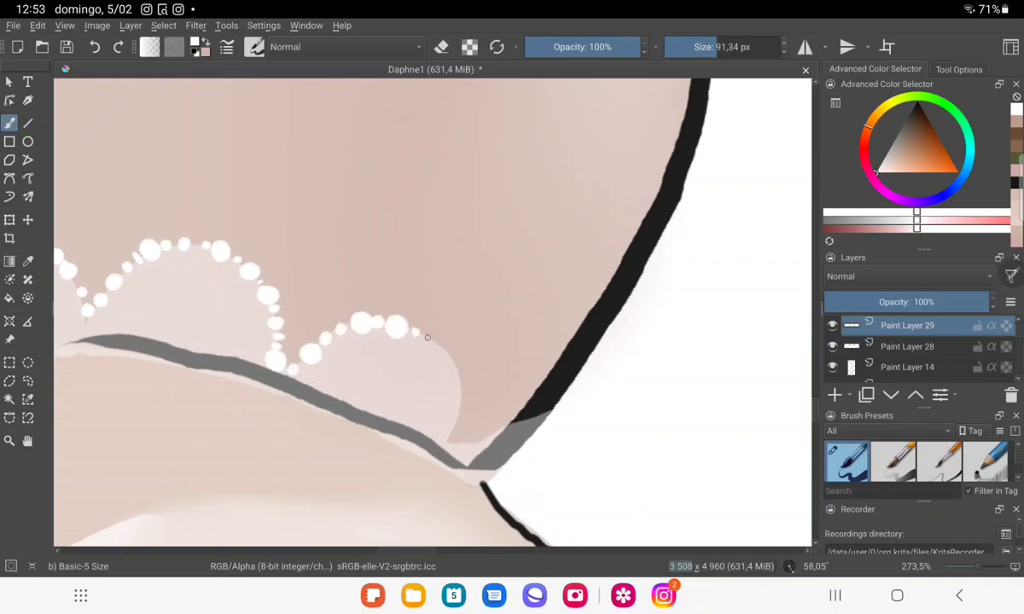
pyautogui.moveTo(450, 354)
pyautogui.mouseDown()
pyautogui.moveTo(435, 356)
pyautogui.moveTo(454, 378)
pyautogui.mouseUp()
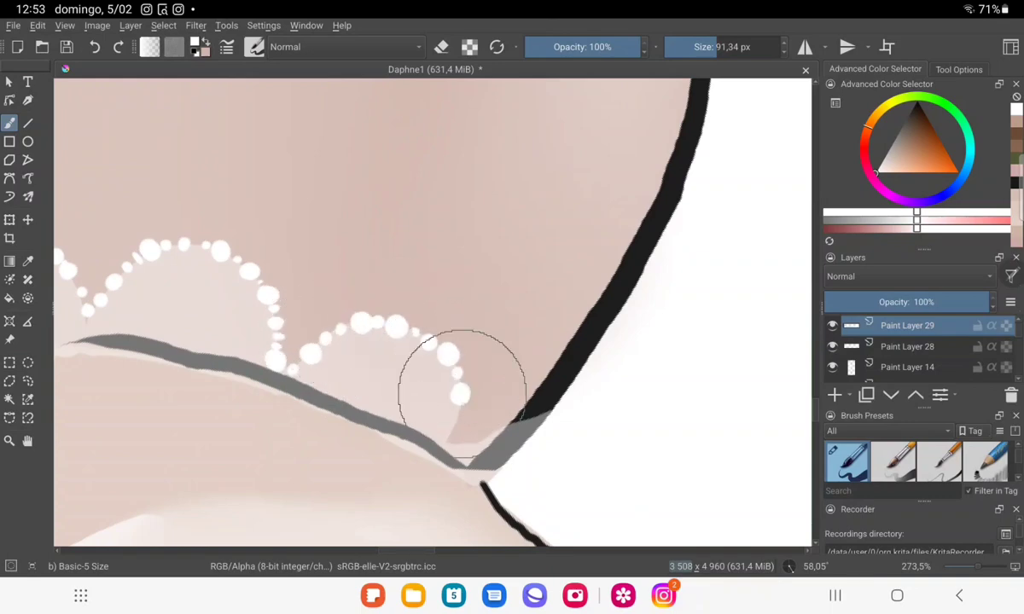
pyautogui.click(449, 445)
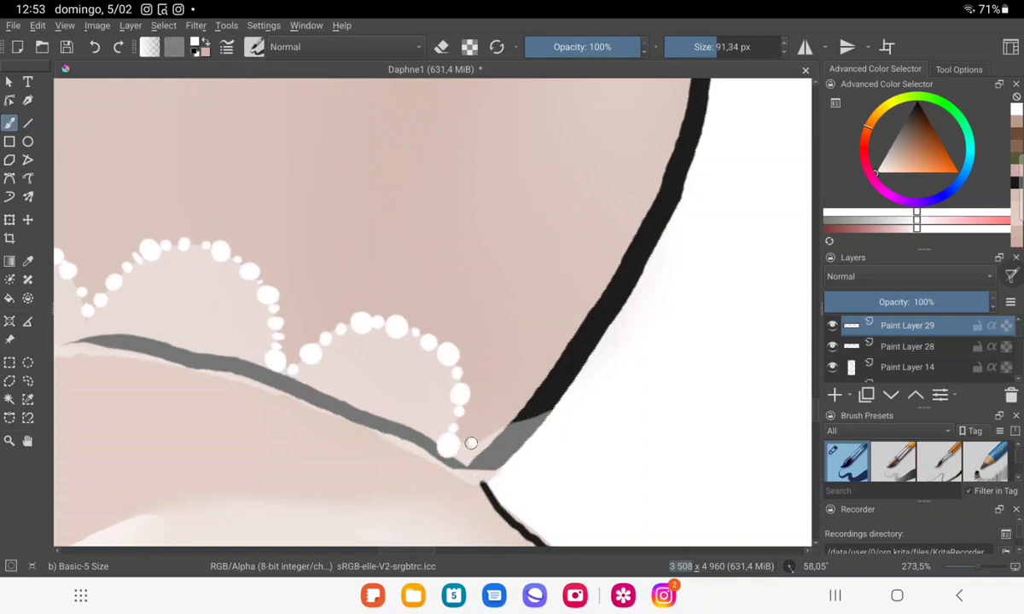
pyautogui.click(469, 440)
pyautogui.click(490, 436)
pyautogui.click(506, 427)
pyautogui.click(522, 420)
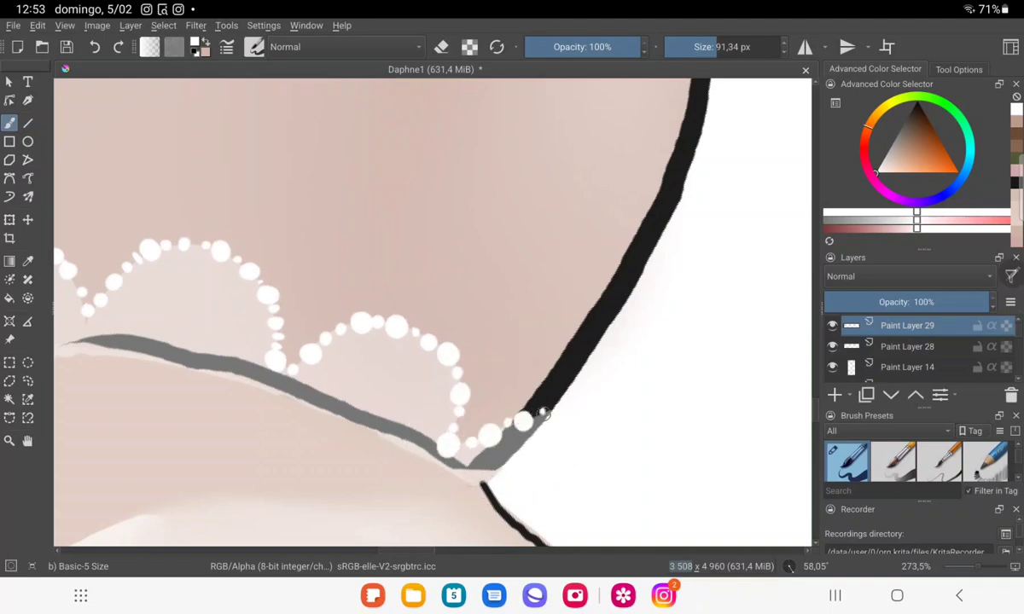
pyautogui.moveTo(548, 366)
pyautogui.mouseDown()
pyautogui.moveTo(603, 341)
pyautogui.moveTo(628, 307)
pyautogui.mouseUp()
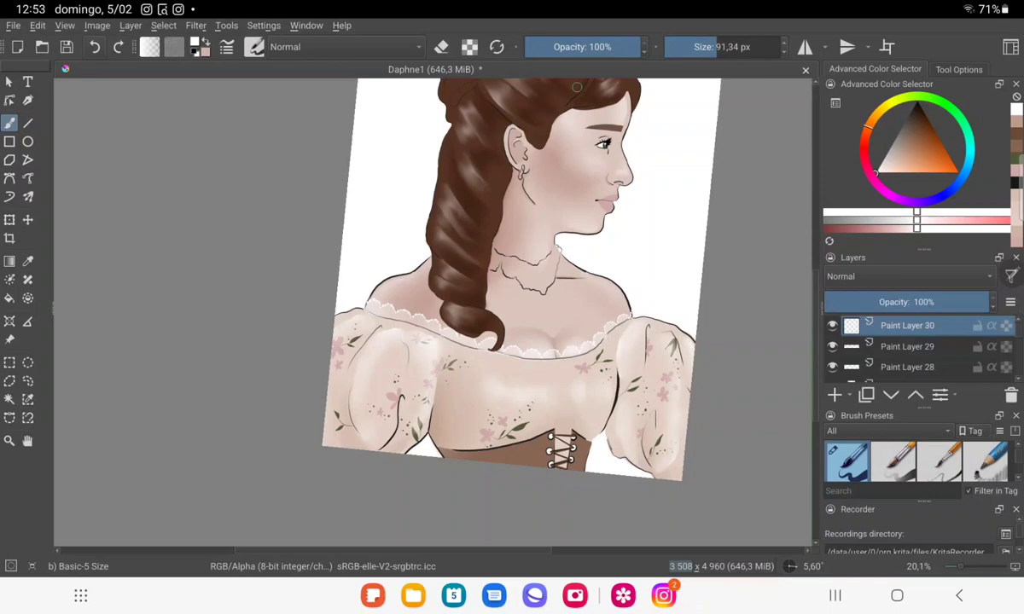
# Zoom in and paint the first white petals on the lace ruffle.
pyautogui.scroll(1, 383, 316)
pyautogui.scroll(6, 384, 316)
pyautogui.scroll(4, 384, 315)
pyautogui.scroll(1, 383, 315)
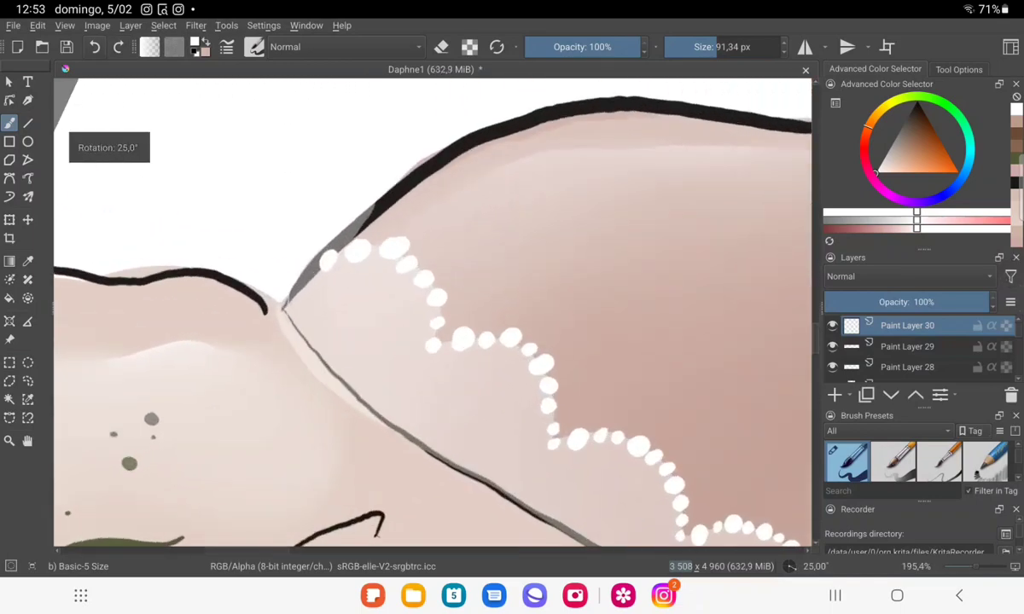
pyautogui.moveTo(364, 318); pyautogui.dragTo(380, 294)
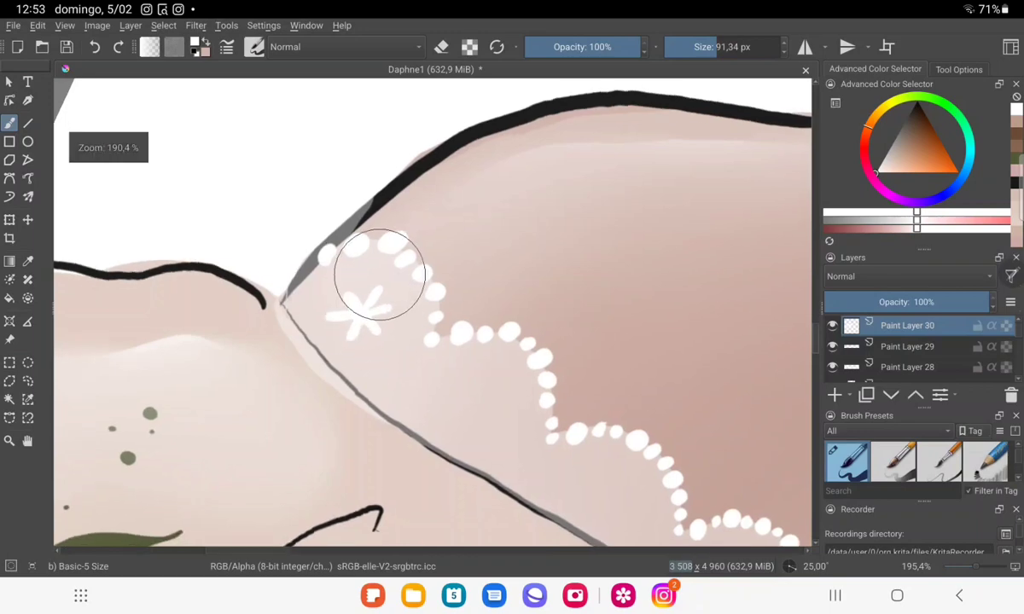
pyautogui.scroll(2, 371, 307)
pyautogui.moveTo(345, 308); pyautogui.dragTo(360, 288)
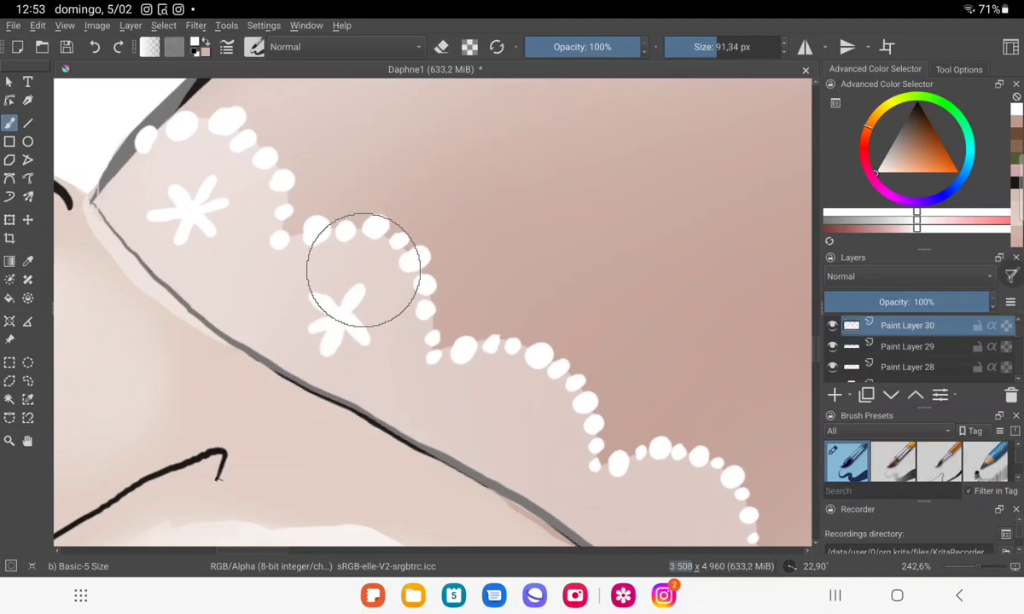
# Undo a stray stroke and paint a complete five-petal white flower among the dots.
pyautogui.scroll(2, 363, 272)
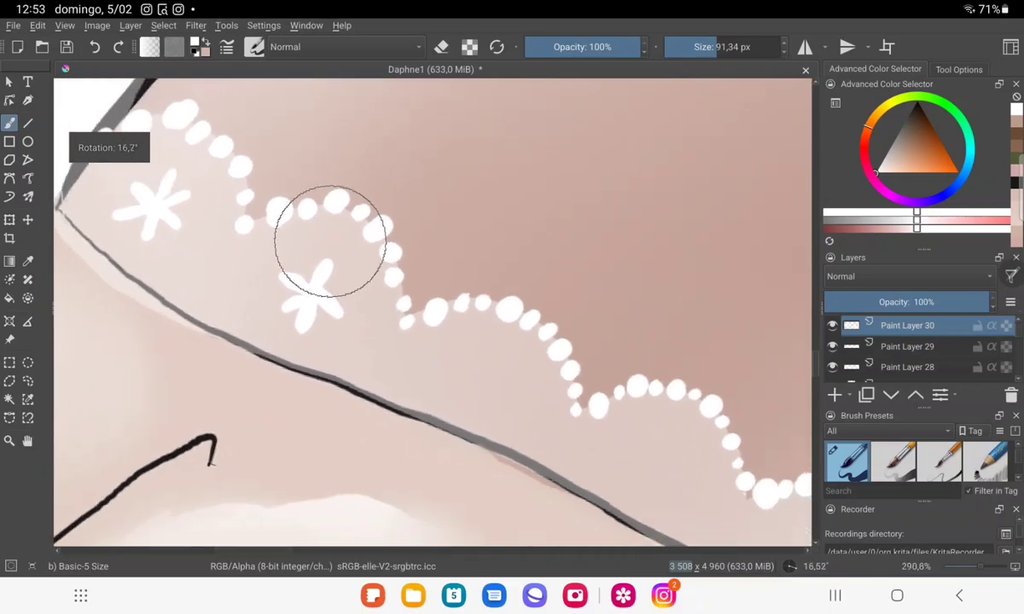
pyautogui.scroll(-2, 330, 240)
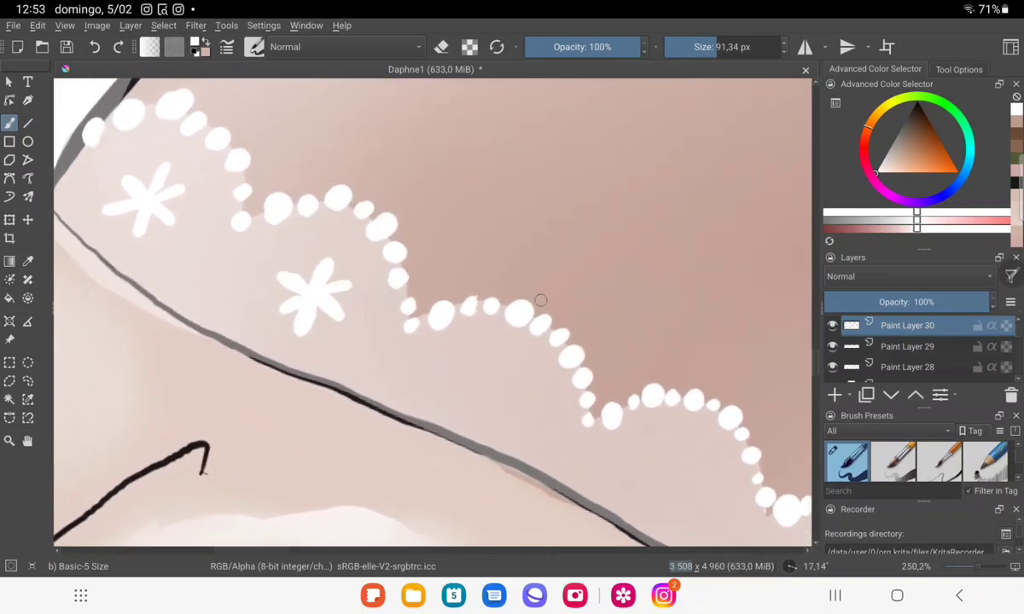
pyautogui.moveTo(540, 300); pyautogui.dragTo(513, 127)
pyautogui.hotkey('ctrl', 'z')
pyautogui.scroll(3, 381, 286)
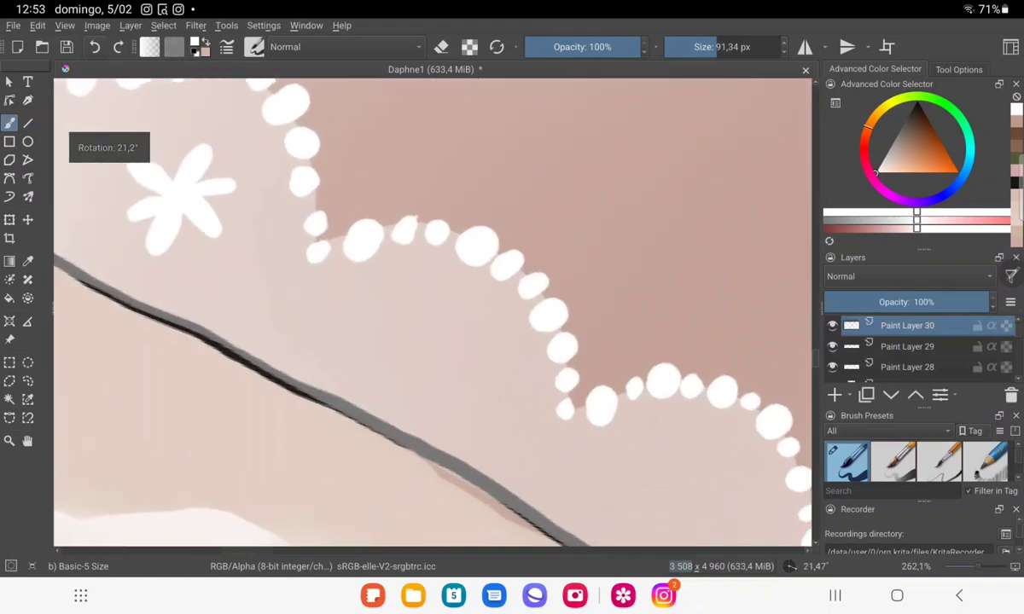
pyautogui.scroll(2, 381, 286)
pyautogui.moveTo(349, 312)
pyautogui.mouseDown()
pyautogui.moveTo(398, 258)
pyautogui.moveTo(345, 306)
pyautogui.mouseUp()
pyautogui.moveTo(294, 278); pyautogui.dragTo(346, 309)
pyautogui.moveTo(414, 331)
pyautogui.mouseDown()
pyautogui.moveTo(350, 313)
pyautogui.moveTo(280, 329)
pyautogui.mouseUp()
pyautogui.moveTo(338, 358)
pyautogui.mouseDown()
pyautogui.moveTo(341, 311)
pyautogui.moveTo(413, 293)
pyautogui.mouseUp()
# Paint the petals of a second white flower between the lace dots.
pyautogui.scroll(-3, 396, 265)
pyautogui.scroll(-3, 373, 290)
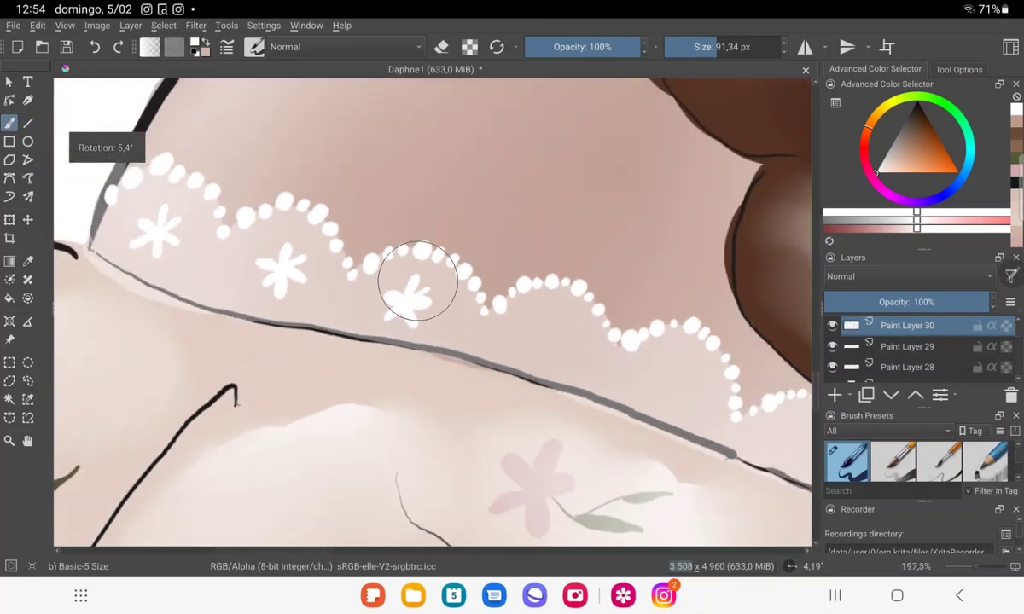
pyautogui.scroll(-3, 411, 288)
pyautogui.scroll(-3, 423, 297)
pyautogui.scroll(1, 475, 322)
pyautogui.scroll(2, 491, 359)
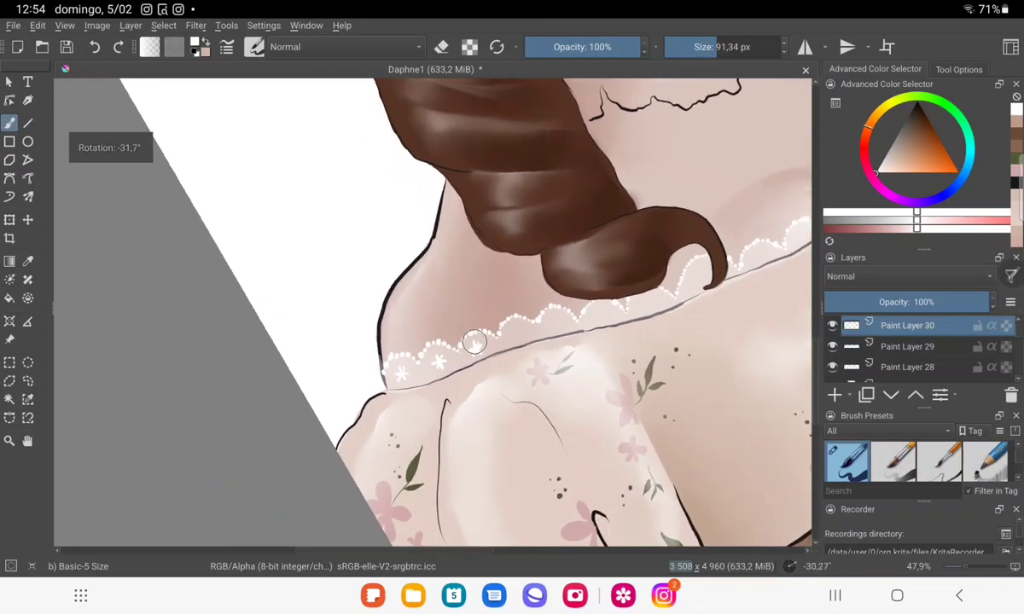
pyautogui.scroll(3, 478, 341)
pyautogui.scroll(2, 423, 285)
pyautogui.scroll(2, 301, 297)
pyautogui.scroll(2, 427, 256)
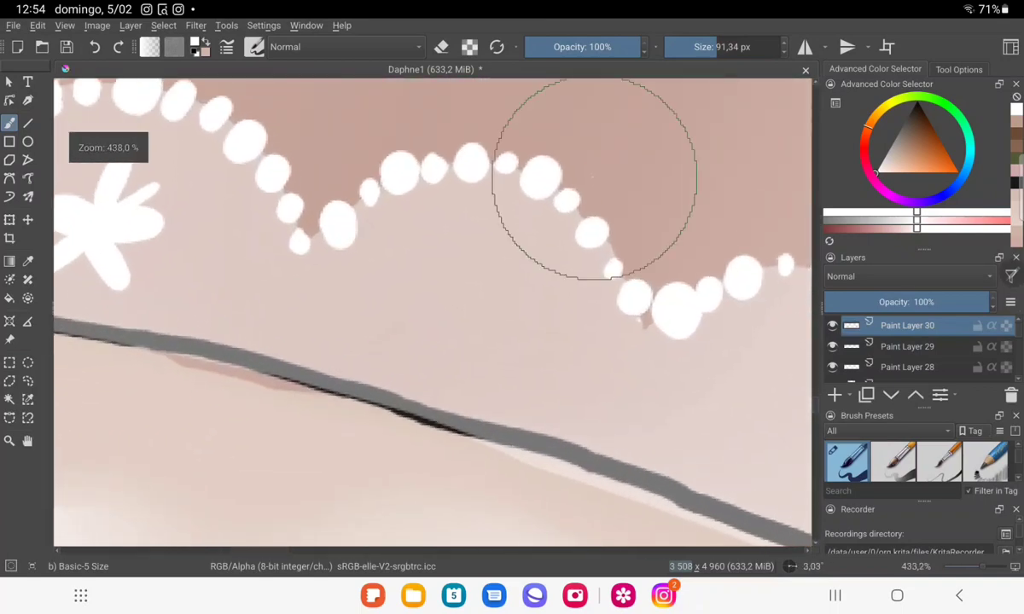
pyautogui.moveTo(464, 294); pyautogui.dragTo(474, 238)
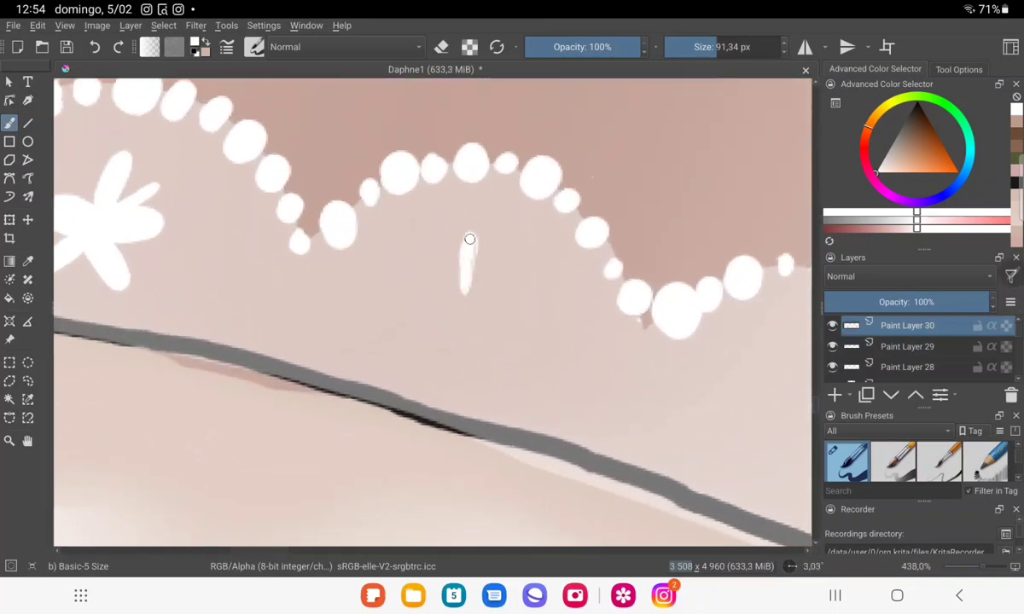
pyautogui.moveTo(468, 290)
pyautogui.mouseDown()
pyautogui.moveTo(420, 274)
pyautogui.moveTo(426, 329)
pyautogui.mouseUp()
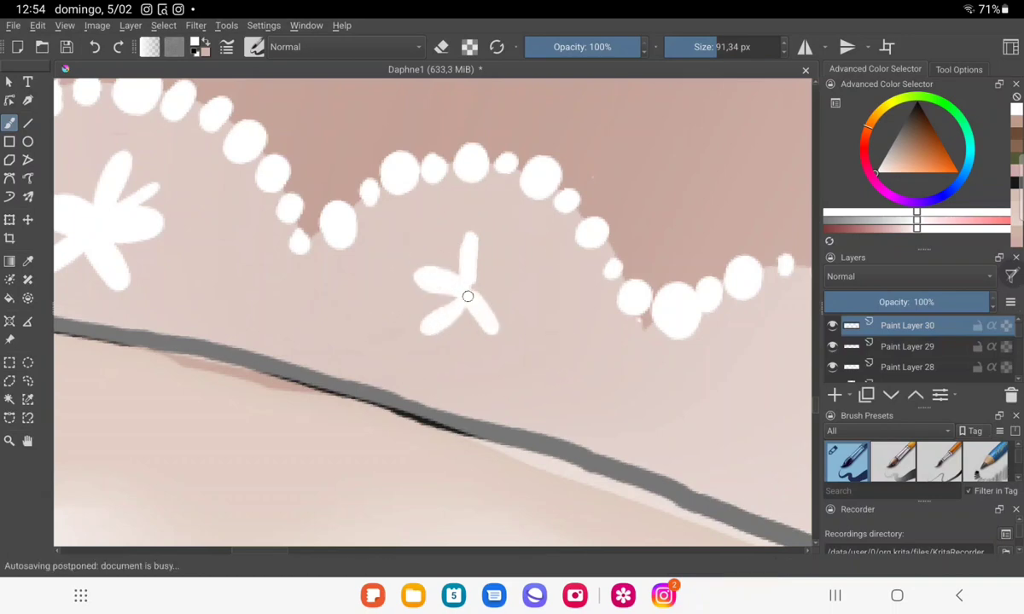
pyautogui.moveTo(518, 301)
pyautogui.mouseDown()
pyautogui.moveTo(471, 288)
pyautogui.moveTo(480, 279)
pyautogui.moveTo(501, 297)
pyautogui.moveTo(495, 258)
pyautogui.mouseUp()
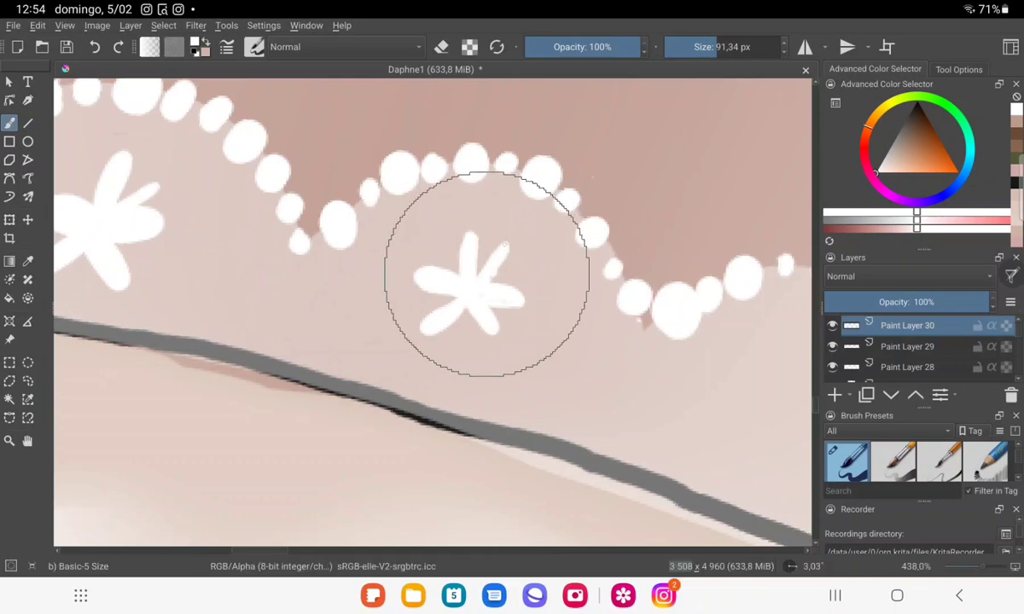
# Add a third white petal flower near the braid tip and zoom back out.
pyautogui.scroll(-3, 505, 240)
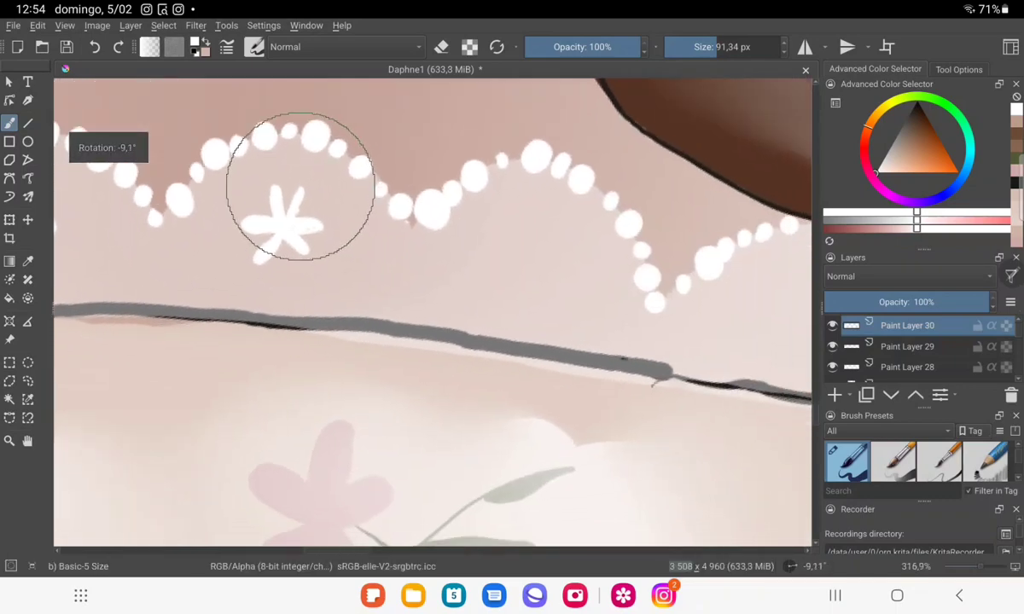
pyautogui.scroll(3, 308, 227)
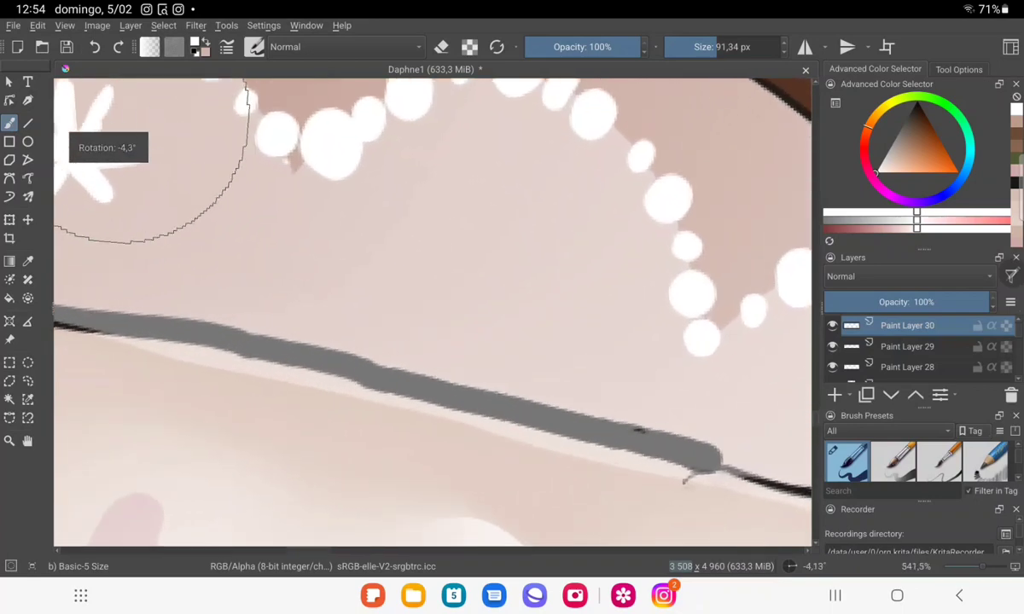
pyautogui.moveTo(471, 235); pyautogui.dragTo(490, 175)
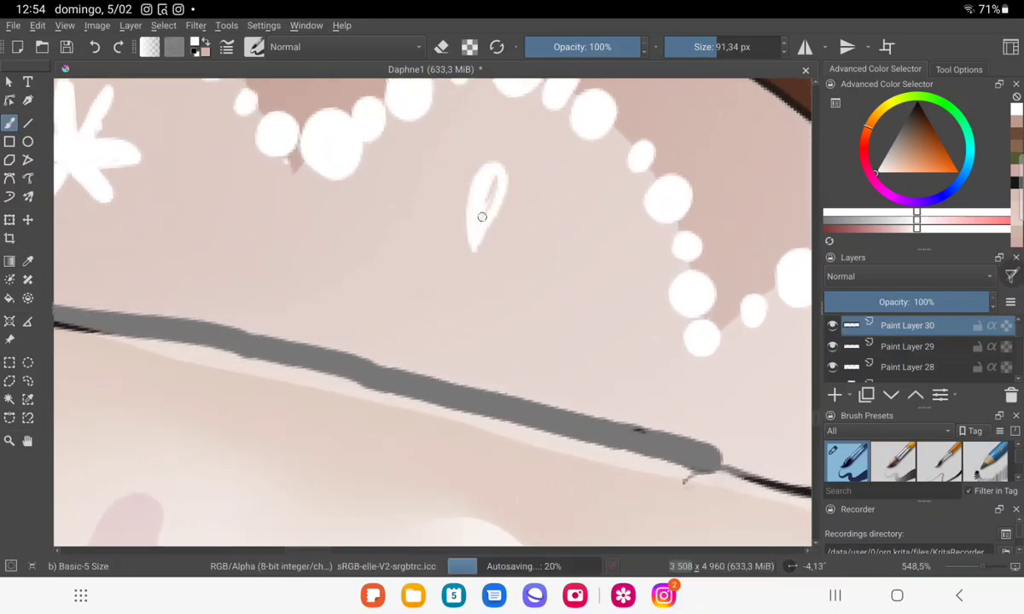
pyautogui.moveTo(469, 245)
pyautogui.mouseDown()
pyautogui.moveTo(411, 230)
pyautogui.moveTo(419, 286)
pyautogui.mouseUp()
pyautogui.moveTo(471, 248)
pyautogui.mouseDown()
pyautogui.moveTo(537, 263)
pyautogui.moveTo(543, 210)
pyautogui.moveTo(400, 240)
pyautogui.moveTo(256, 216)
pyautogui.moveTo(4, 217)
pyautogui.mouseUp()
pyautogui.moveTo(535, 174)
pyautogui.mouseDown()
pyautogui.moveTo(546, 271)
pyautogui.moveTo(539, 260)
pyautogui.moveTo(448, 245)
pyautogui.moveTo(530, 274)
pyautogui.moveTo(496, 333)
pyautogui.moveTo(536, 278)
pyautogui.moveTo(599, 320)
pyautogui.moveTo(592, 300)
pyautogui.moveTo(545, 266)
pyautogui.mouseUp()
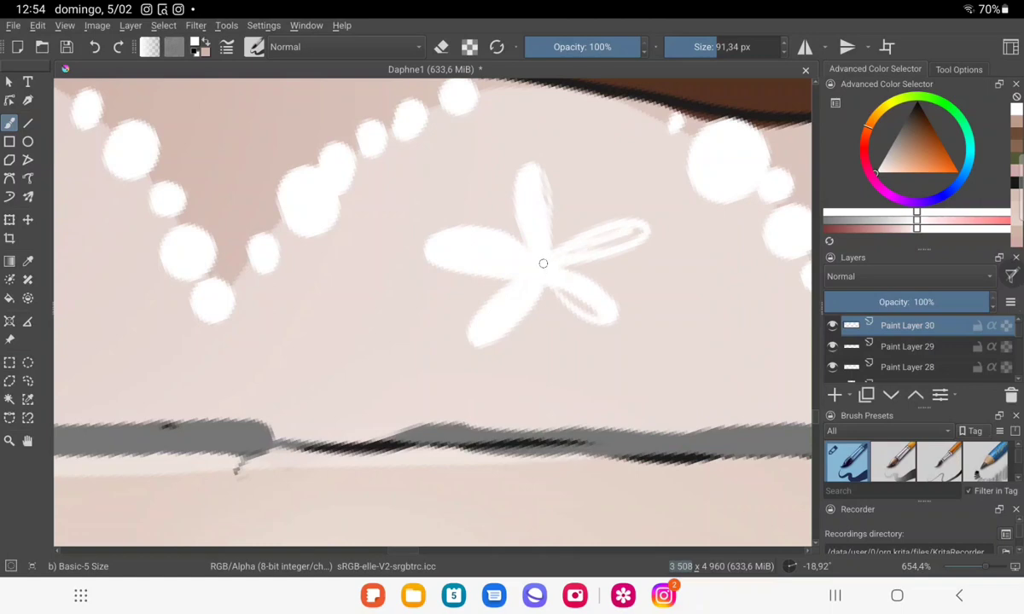
pyautogui.scroll(-2, 571, 229)
pyautogui.scroll(-2, 491, 273)
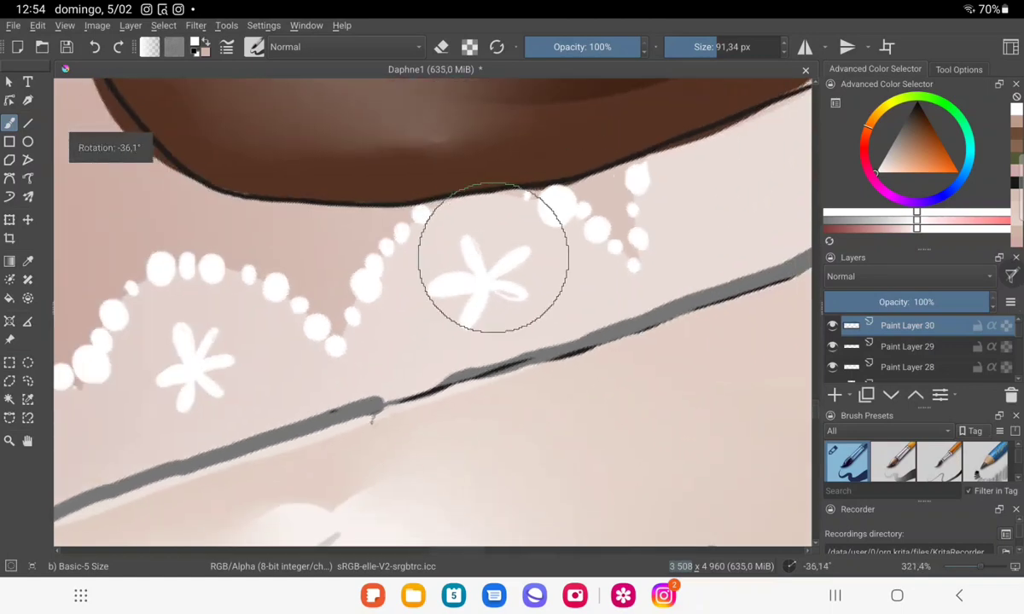
pyautogui.scroll(-2, 508, 302)
pyautogui.scroll(-1, 580, 314)
pyautogui.scroll(-2, 579, 314)
pyautogui.scroll(-1, 589, 337)
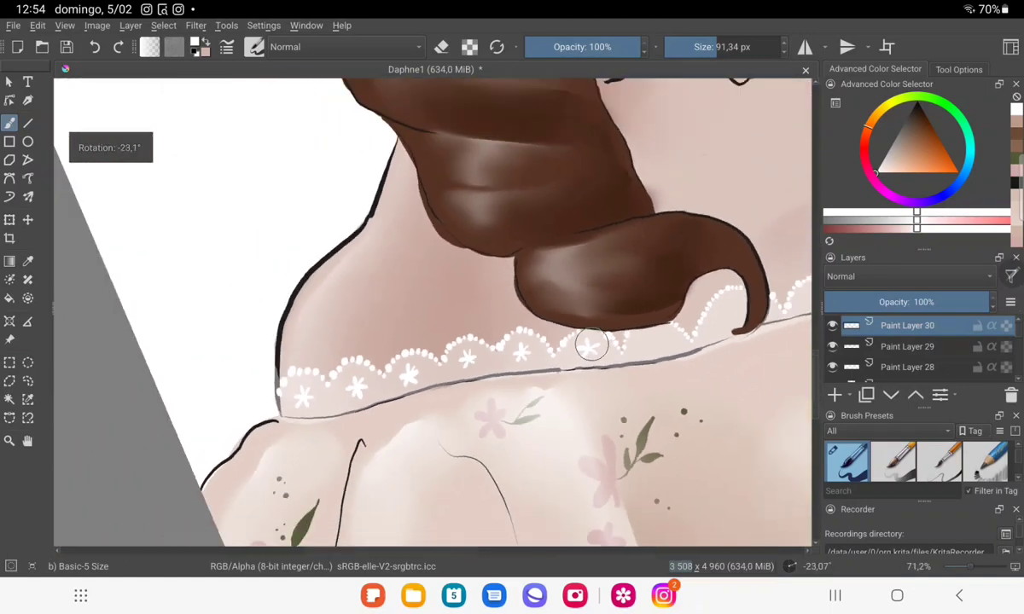
pyautogui.scroll(-1, 589, 338)
# Rotate onto the lace by the braid and paint a white flower there.
pyautogui.scroll(-1, 570, 368)
pyautogui.moveTo(571, 369)
pyautogui.mouseDown()
pyautogui.moveTo(457, 347)
pyautogui.moveTo(507, 354)
pyautogui.moveTo(499, 332)
pyautogui.moveTo(498, 388)
pyautogui.moveTo(469, 377)
pyautogui.moveTo(407, 229)
pyautogui.moveTo(359, 252)
pyautogui.moveTo(269, 228)
pyautogui.mouseUp()
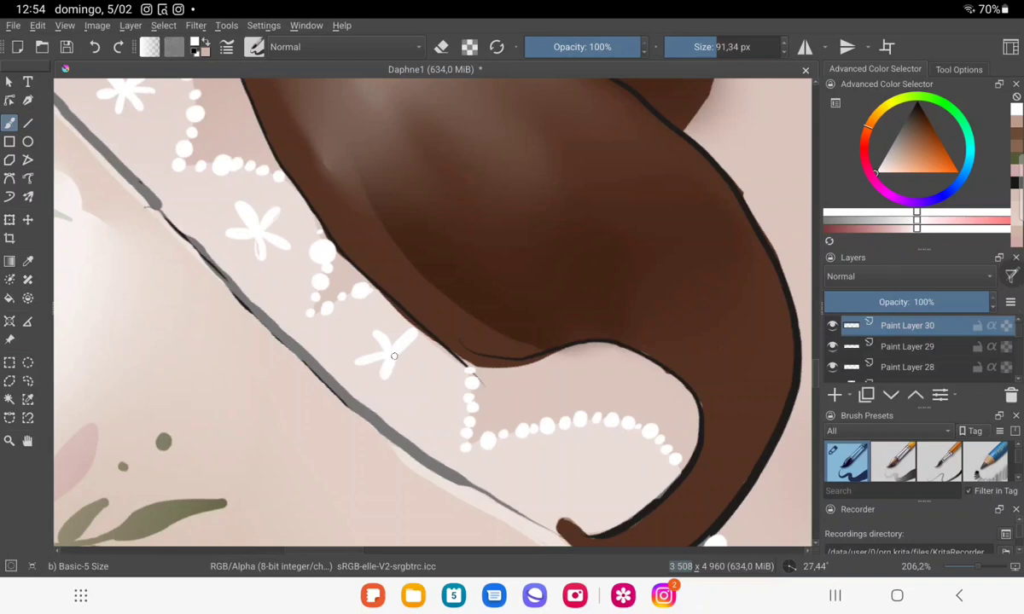
pyautogui.moveTo(418, 320); pyautogui.dragTo(198, 162)
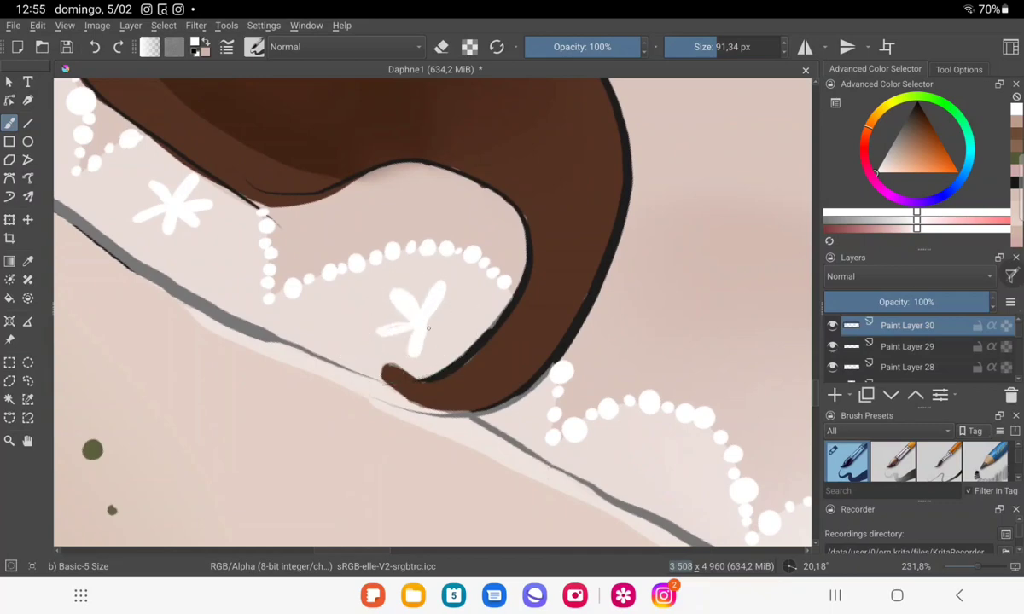
pyautogui.moveTo(441, 269)
pyautogui.mouseDown()
pyautogui.moveTo(279, 209)
pyautogui.moveTo(178, 137)
pyautogui.moveTo(436, 257)
pyautogui.moveTo(426, 282)
pyautogui.mouseUp()
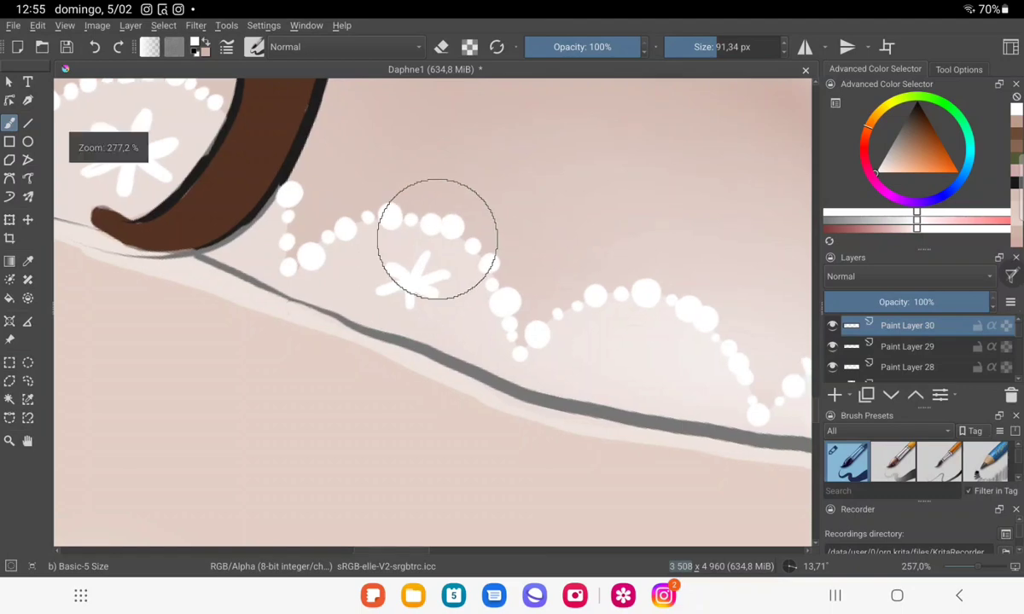
pyautogui.moveTo(424, 284); pyautogui.dragTo(445, 331)
pyautogui.moveTo(469, 281)
pyautogui.mouseDown()
pyautogui.moveTo(462, 322)
pyautogui.moveTo(391, 321)
pyautogui.mouseUp()
pyautogui.moveTo(368, 385)
pyautogui.mouseDown()
pyautogui.moveTo(434, 356)
pyautogui.moveTo(445, 394)
pyautogui.mouseUp()
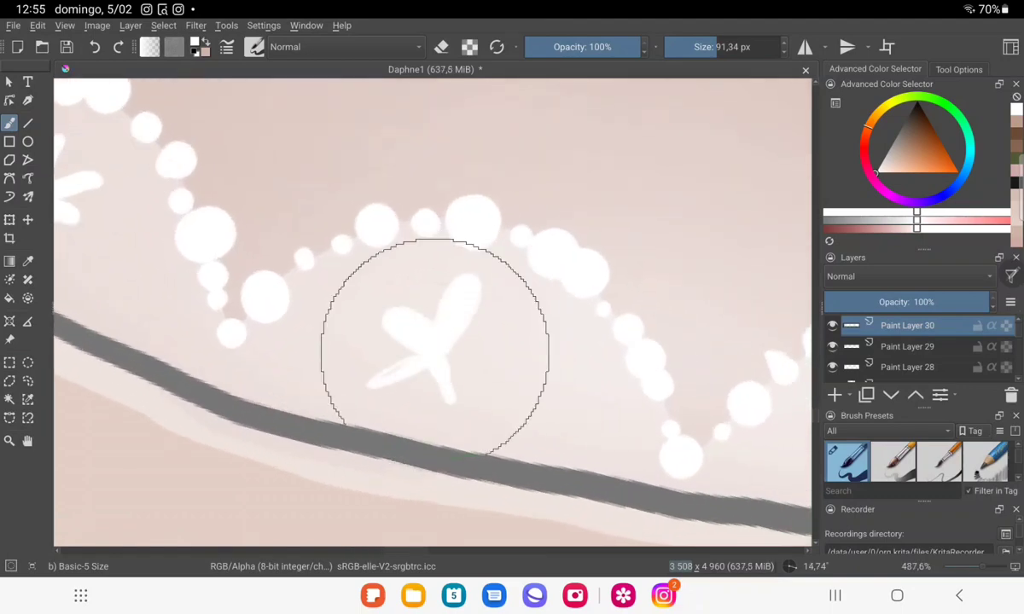
pyautogui.moveTo(439, 348)
pyautogui.mouseDown()
pyautogui.moveTo(510, 358)
pyautogui.moveTo(516, 317)
pyautogui.mouseUp()
# Paint another small white petal flower beneath the lace loops.
pyautogui.scroll(-3, 470, 316)
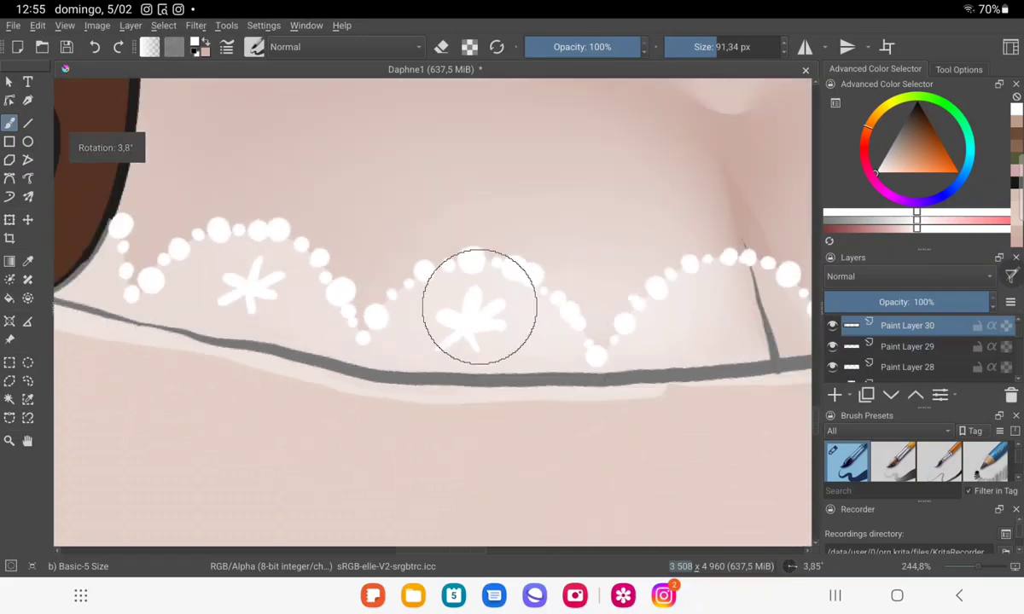
pyautogui.scroll(-3, 470, 316)
pyautogui.scroll(-3, 511, 315)
pyautogui.scroll(-2, 576, 313)
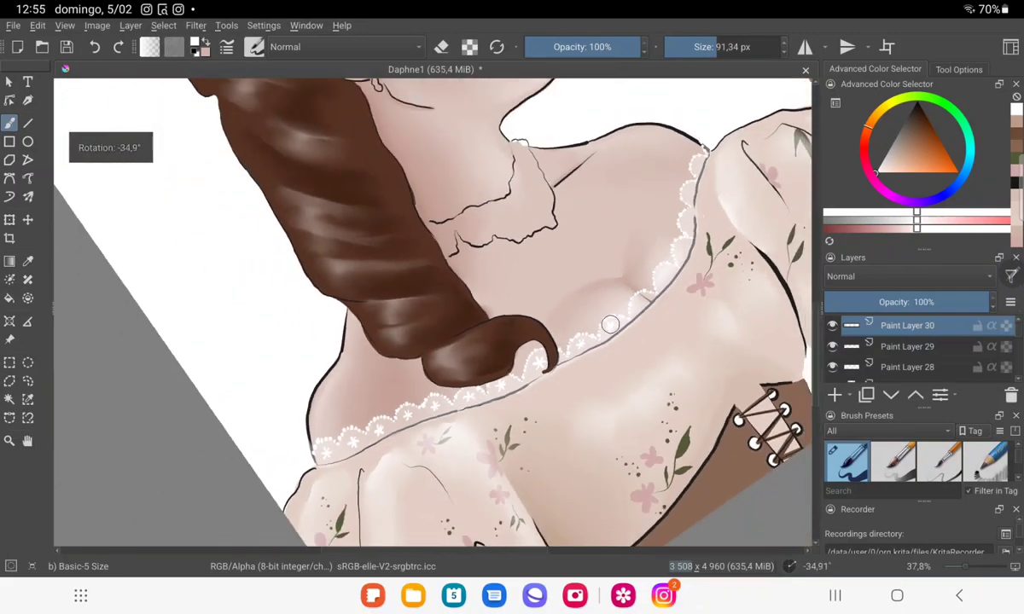
pyautogui.scroll(2, 575, 313)
pyautogui.scroll(2, 388, 333)
pyautogui.scroll(3, 635, 188)
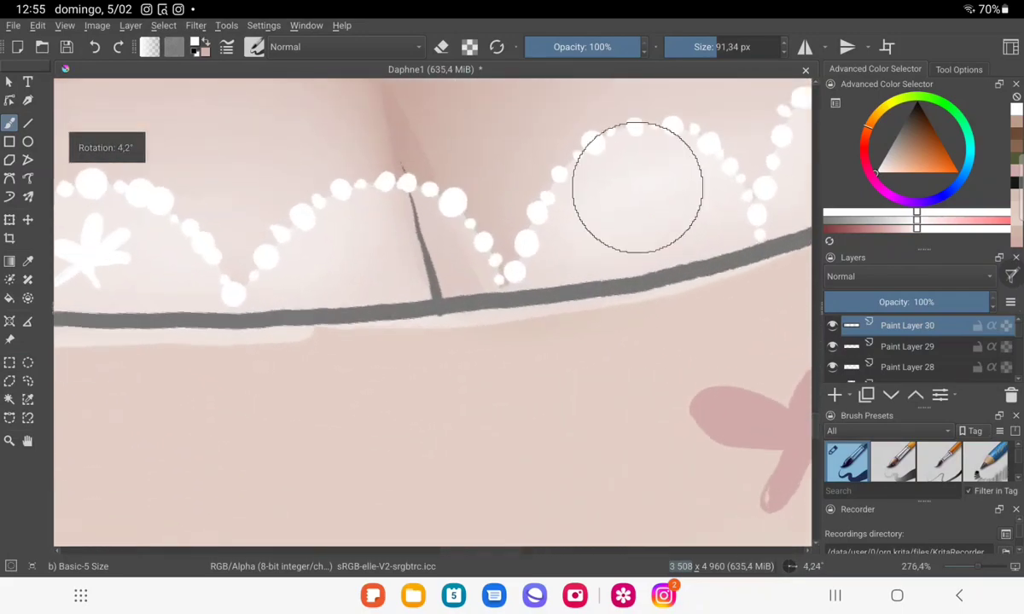
pyautogui.scroll(3, 731, 229)
pyautogui.scroll(2, 402, 231)
pyautogui.moveTo(398, 251); pyautogui.dragTo(400, 209)
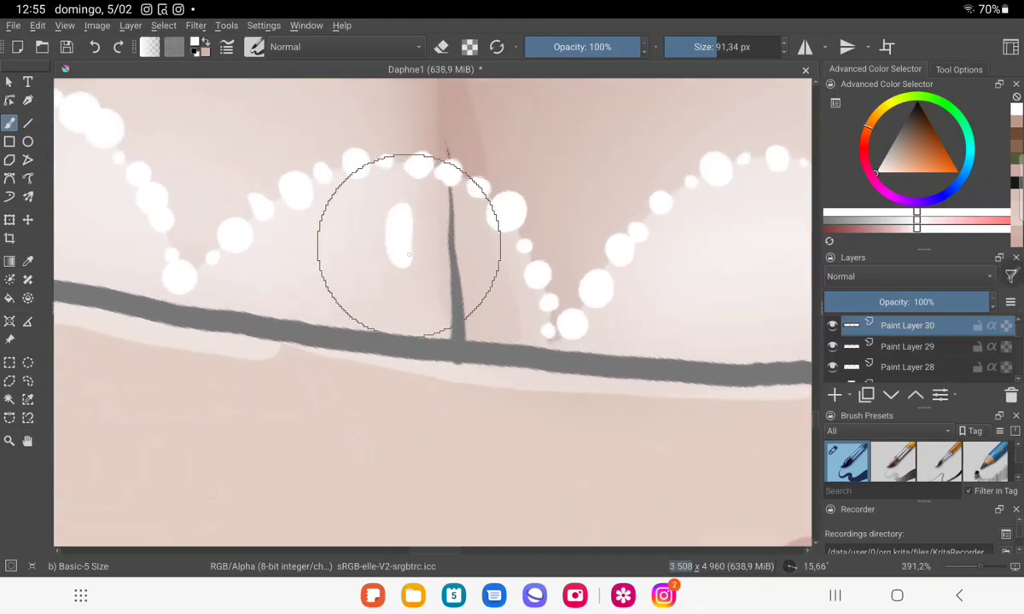
pyautogui.moveTo(346, 259)
pyautogui.mouseDown()
pyautogui.moveTo(401, 256)
pyautogui.moveTo(382, 294)
pyautogui.moveTo(428, 256)
pyautogui.moveTo(429, 206)
pyautogui.mouseUp()
pyautogui.moveTo(380, 248); pyautogui.dragTo(394, 233)
pyautogui.scroll(1, 407, 228)
pyautogui.scroll(-2, 165, 266)
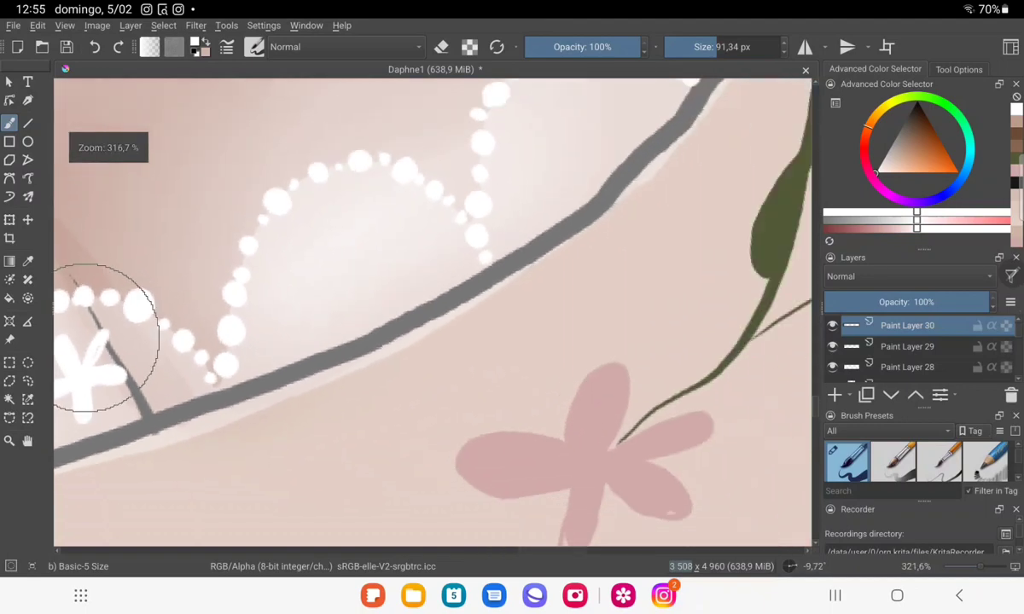
# Paint an oval-petalled flower further right, undoing a stray curved stroke.
pyautogui.moveTo(319, 214)
pyautogui.mouseDown()
pyautogui.moveTo(330, 250)
pyautogui.moveTo(376, 211)
pyautogui.moveTo(302, 270)
pyautogui.moveTo(372, 243)
pyautogui.moveTo(153, 403)
pyautogui.moveTo(102, 332)
pyautogui.mouseUp()
pyautogui.moveTo(357, 243); pyautogui.dragTo(349, 369)
pyautogui.moveTo(360, 308); pyautogui.dragTo(431, 329)
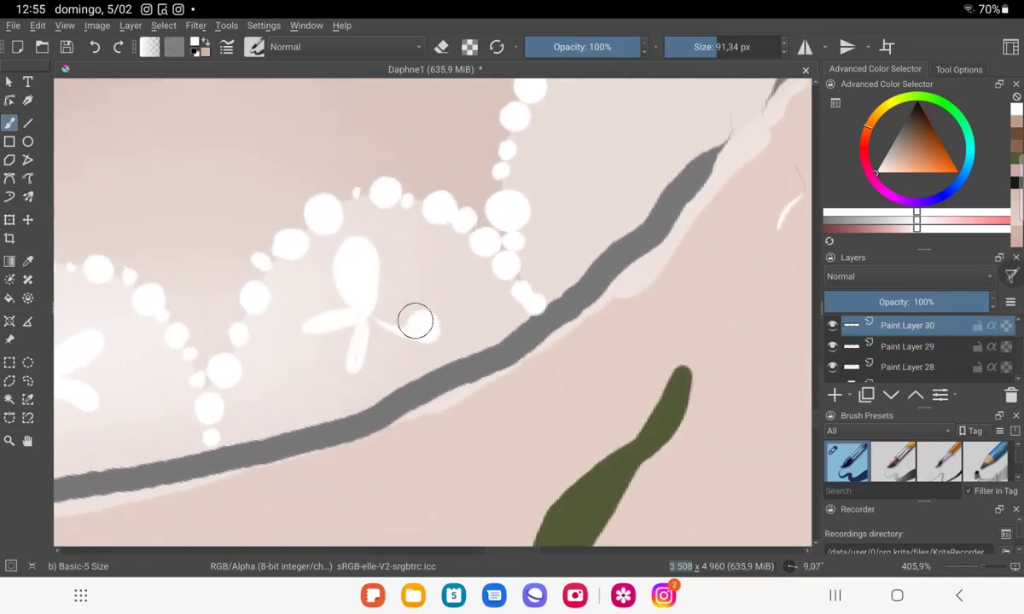
pyautogui.moveTo(374, 309)
pyautogui.mouseDown()
pyautogui.moveTo(431, 282)
pyautogui.moveTo(597, 349)
pyautogui.moveTo(599, 212)
pyautogui.mouseUp()
pyautogui.moveTo(582, 266)
pyautogui.mouseDown()
pyautogui.moveTo(682, 143)
pyautogui.moveTo(441, 262)
pyautogui.mouseUp()
pyautogui.hotkey('ctrl', 'z')
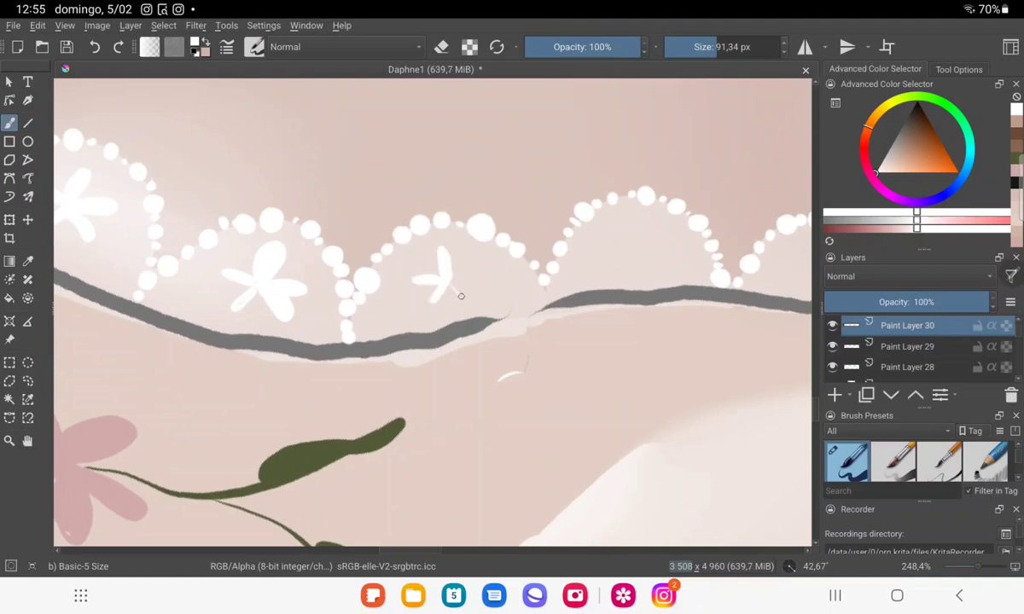
# Add a looped petal and a heart-petalled star flower in the last scallop.
pyautogui.moveTo(479, 222)
pyautogui.mouseDown()
pyautogui.moveTo(411, 182)
pyautogui.moveTo(454, 214)
pyautogui.moveTo(444, 222)
pyautogui.mouseUp()
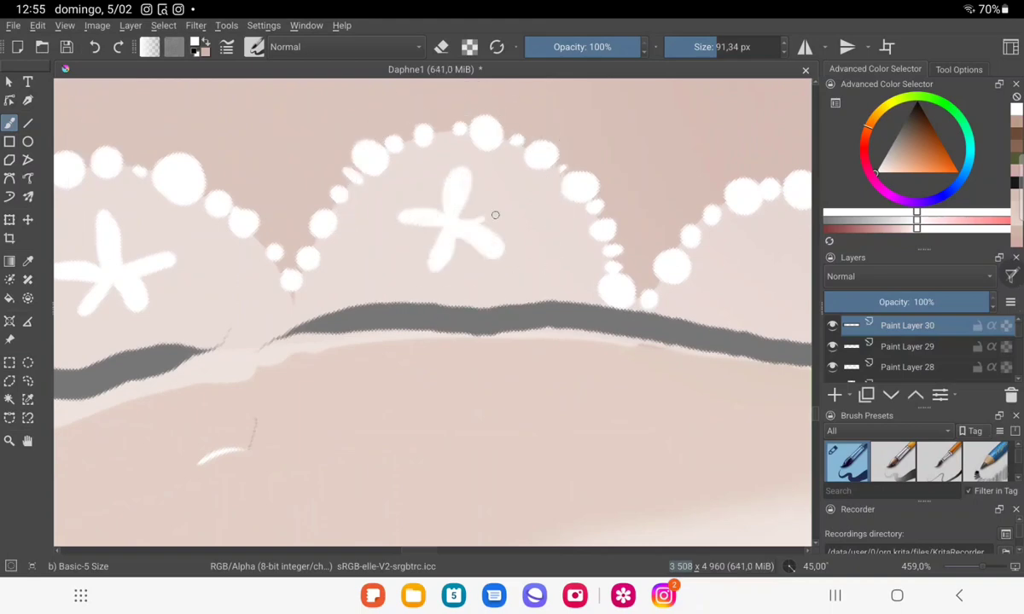
pyautogui.moveTo(495, 214); pyautogui.dragTo(79, 244)
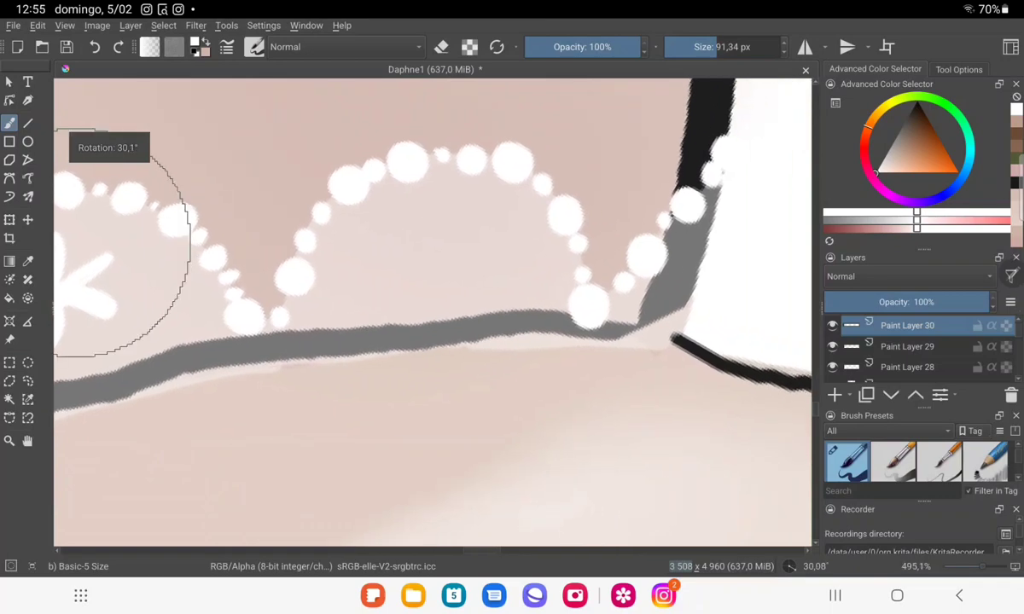
pyautogui.moveTo(427, 198)
pyautogui.mouseDown()
pyautogui.moveTo(418, 250)
pyautogui.moveTo(375, 248)
pyautogui.mouseUp()
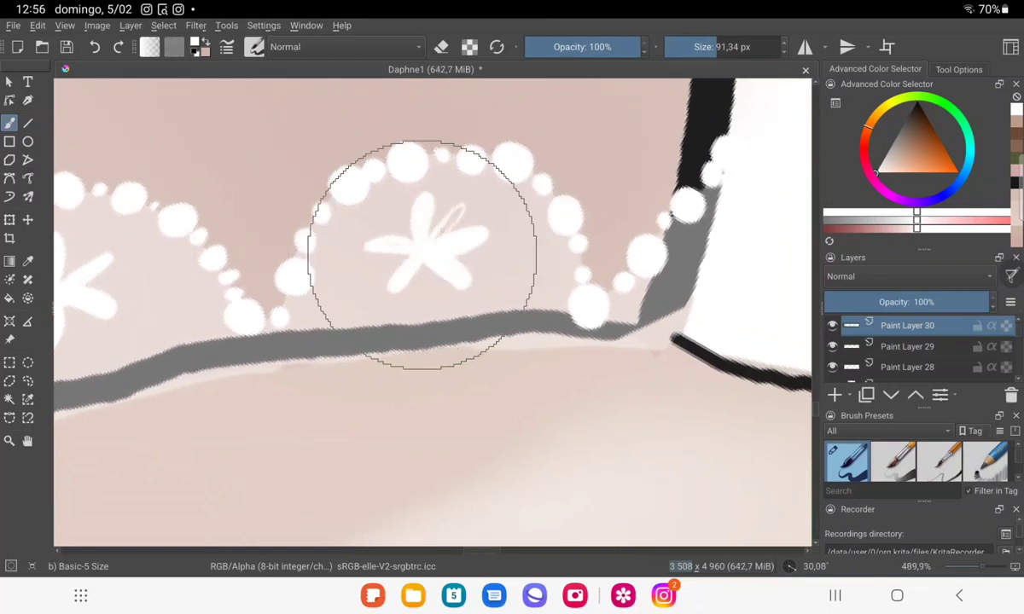
pyautogui.moveTo(461, 206)
pyautogui.mouseDown()
pyautogui.moveTo(437, 232)
pyautogui.moveTo(608, 259)
pyautogui.mouseUp()
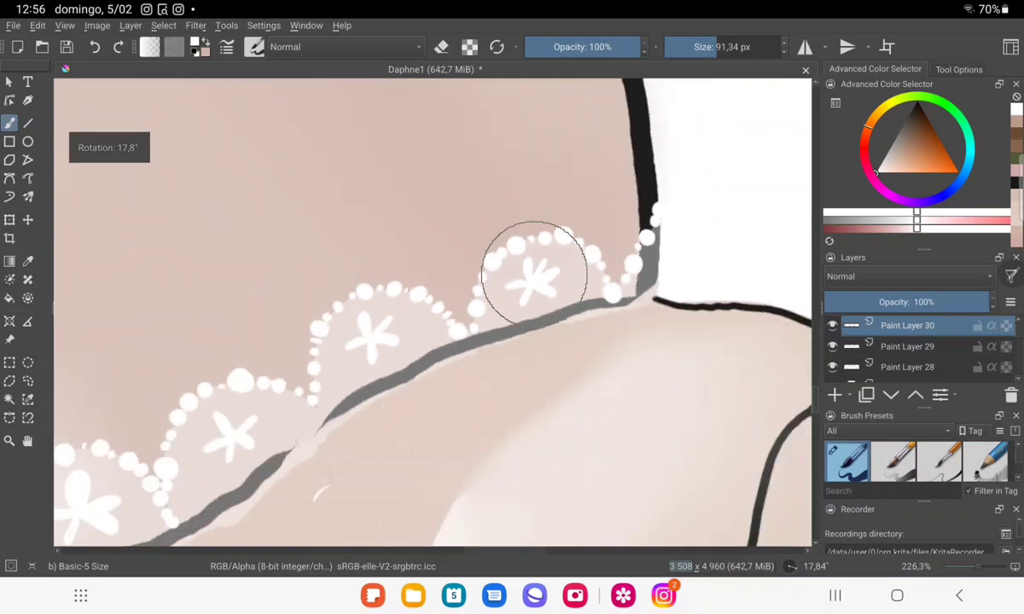
# Sample a pale skin tone from the portrait with the eyedropper and adjust it slightly.
pyautogui.scroll(-1, 432, 307)
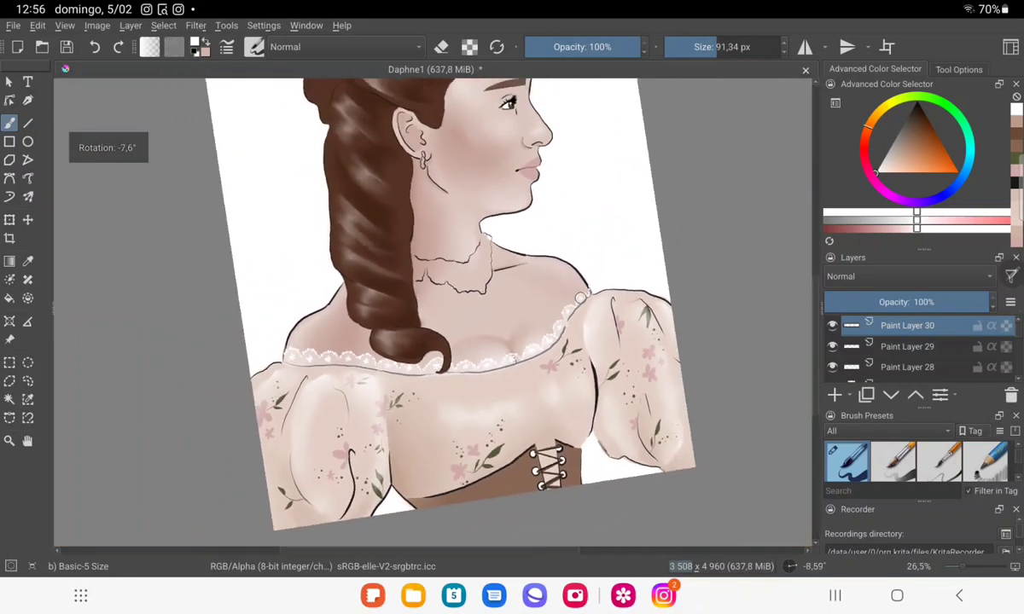
pyautogui.scroll(-1, 432, 307)
pyautogui.scroll(-1, 433, 307)
pyautogui.scroll(-1, 433, 307)
pyautogui.scroll(-1, 433, 307)
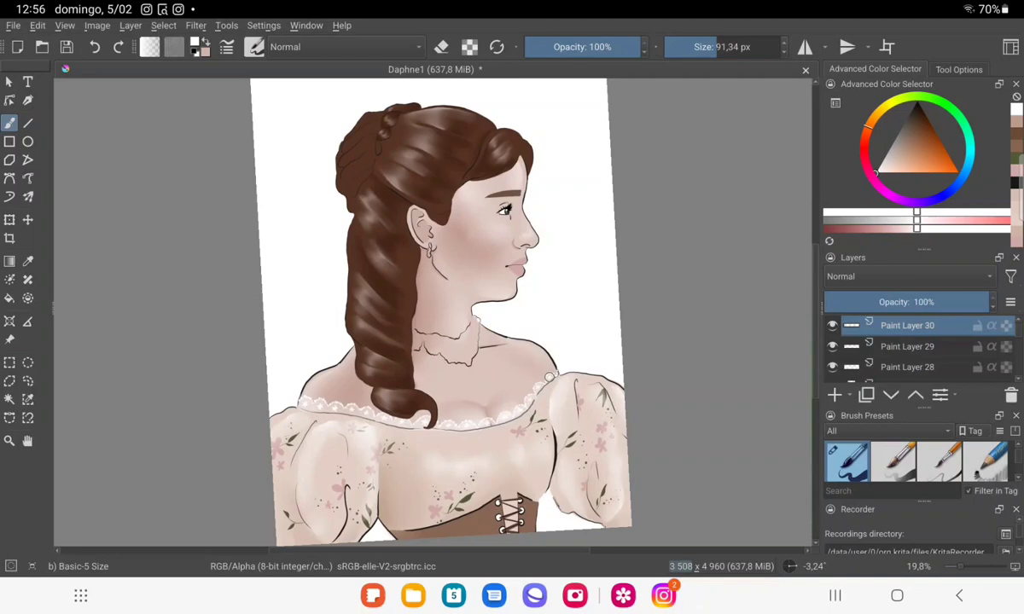
pyautogui.click(27, 261)
pyautogui.click(491, 256)
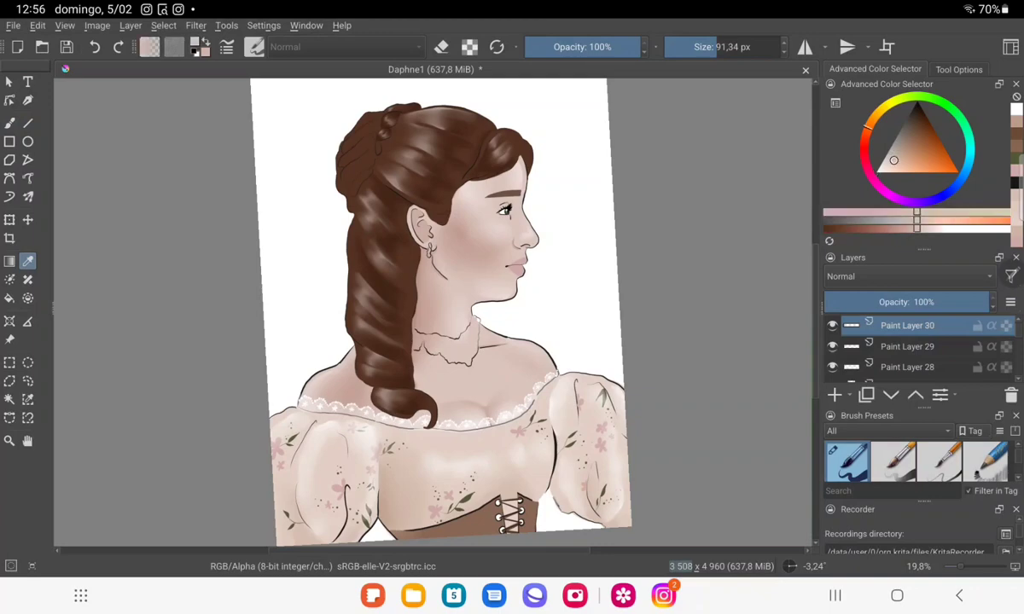
pyautogui.click(9, 121)
pyautogui.moveTo(904, 171); pyautogui.dragTo(885, 166)
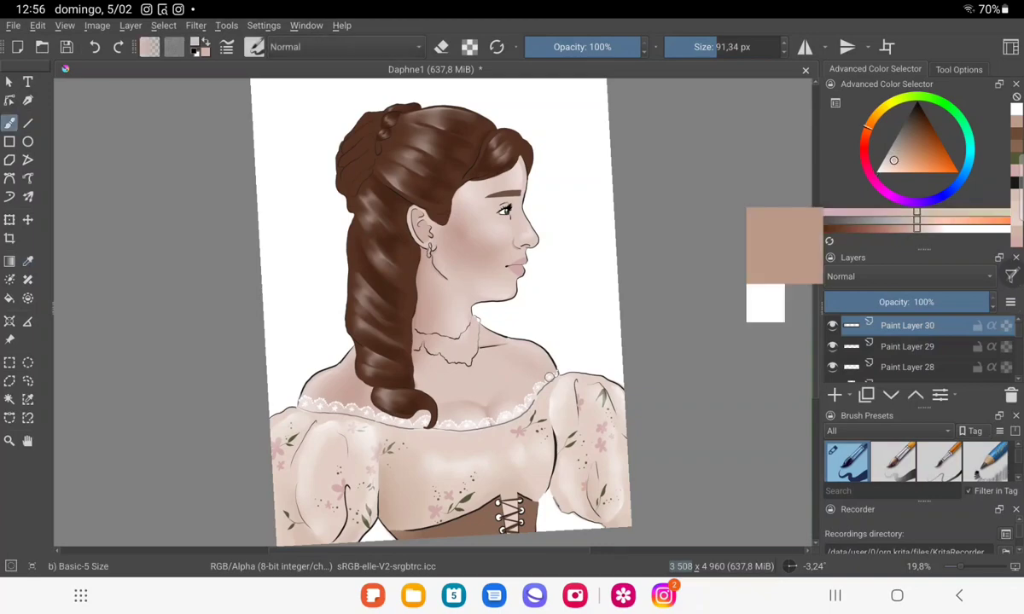
# Add an empty Paint Layer 31 above Paint Layer 26, beneath the Sketch layer.
pyautogui.scroll(-5, 904, 345)
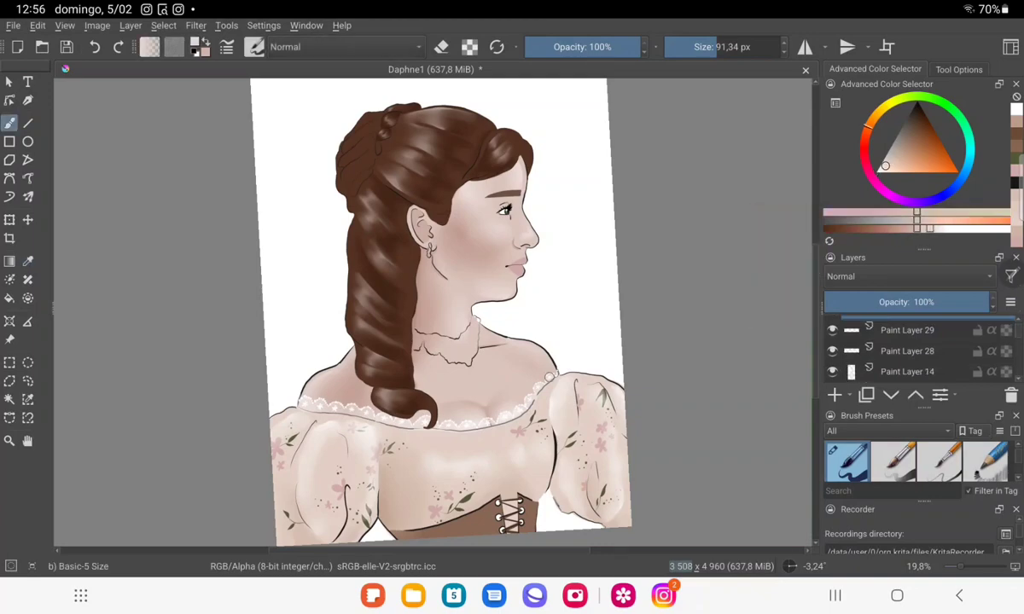
pyautogui.scroll(-5, 904, 345)
pyautogui.scroll(-5, 904, 345)
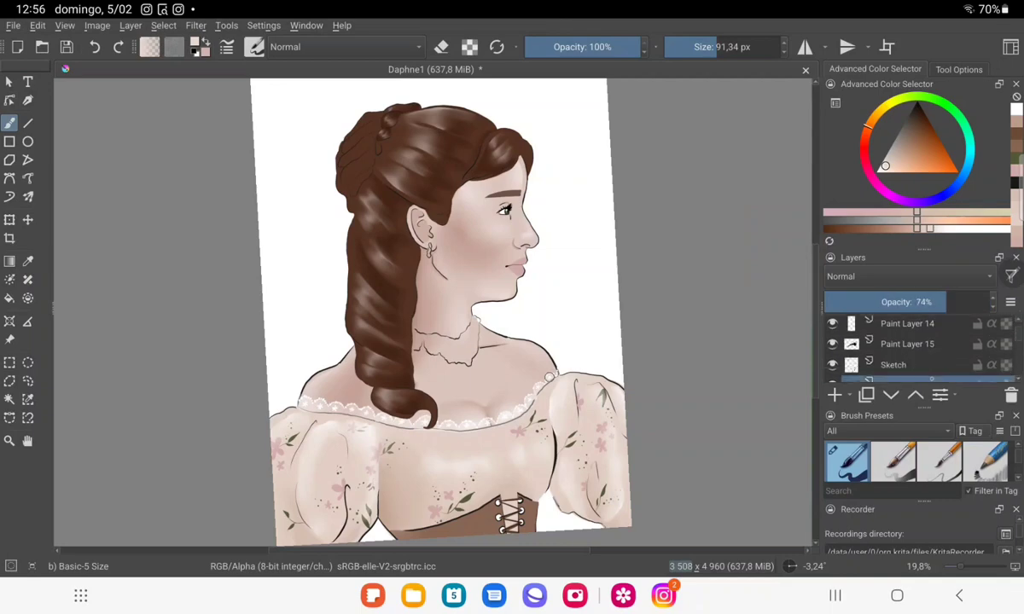
pyautogui.click(906, 379)
pyautogui.click(834, 394)
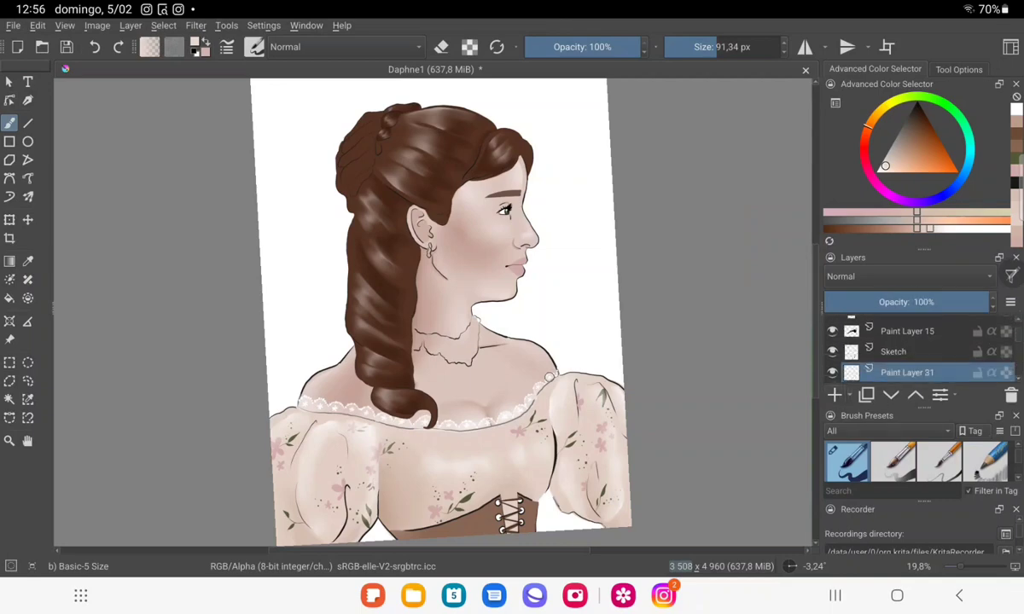
pyautogui.scroll(5, 401, 145)
# Paint pale cream strokes over the upper-left braid, filling the brown gap.
pyautogui.moveTo(408, 284)
pyautogui.mouseDown()
pyautogui.moveTo(373, 308)
pyautogui.moveTo(350, 294)
pyautogui.moveTo(358, 380)
pyautogui.moveTo(392, 331)
pyautogui.mouseUp()
pyautogui.click(95, 46)
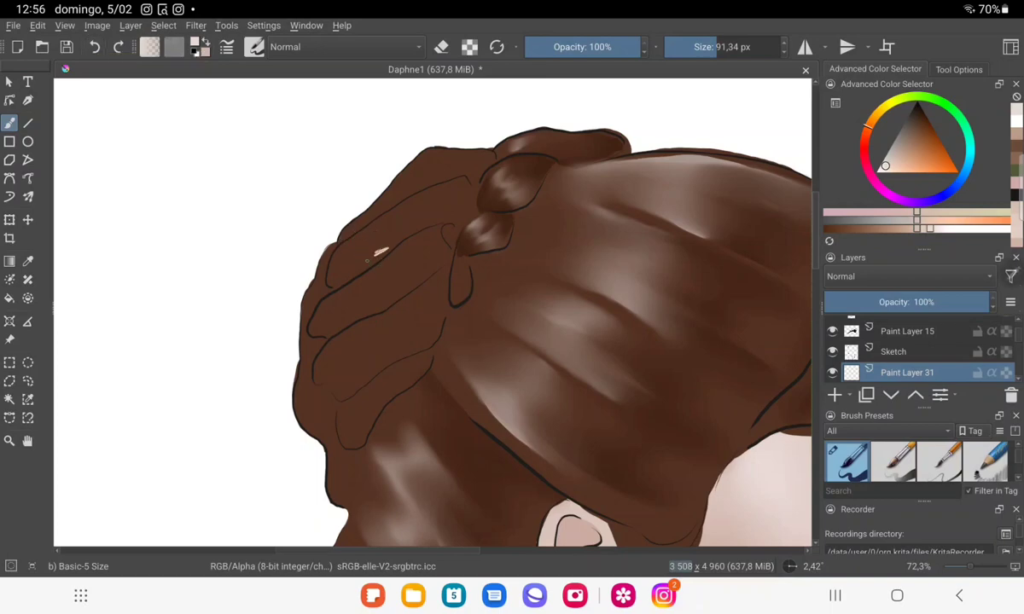
pyautogui.moveTo(386, 252)
pyautogui.mouseDown()
pyautogui.moveTo(354, 274)
pyautogui.moveTo(373, 365)
pyautogui.moveTo(350, 393)
pyautogui.moveTo(366, 388)
pyautogui.moveTo(396, 347)
pyautogui.mouseUp()
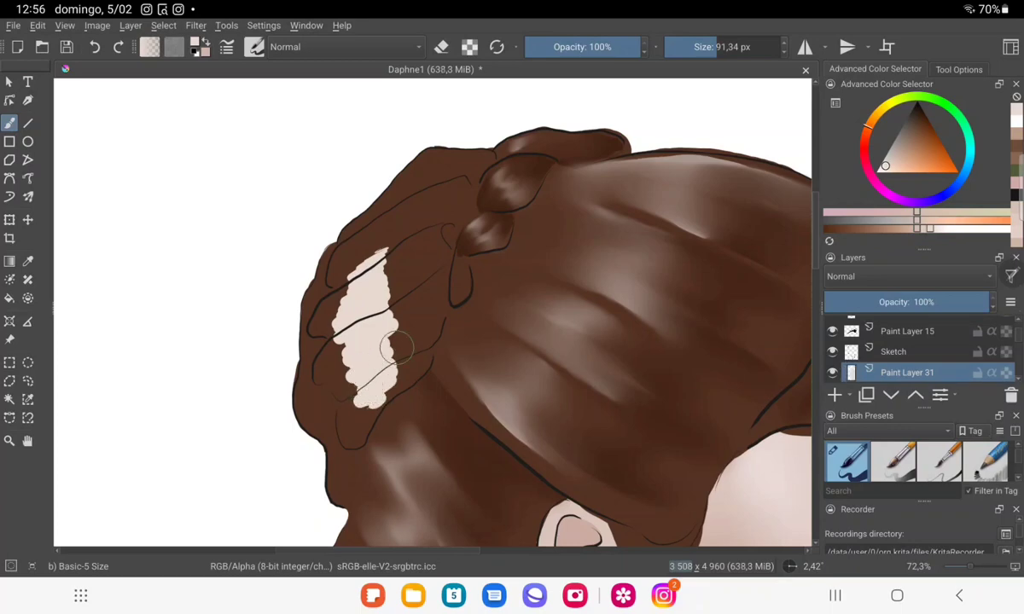
pyautogui.moveTo(380, 247)
pyautogui.mouseDown()
pyautogui.moveTo(354, 256)
pyautogui.moveTo(414, 222)
pyautogui.moveTo(443, 229)
pyautogui.moveTo(435, 188)
pyautogui.moveTo(456, 175)
pyautogui.moveTo(418, 183)
pyautogui.moveTo(430, 202)
pyautogui.moveTo(375, 191)
pyautogui.moveTo(333, 241)
pyautogui.moveTo(348, 254)
pyautogui.moveTo(337, 237)
pyautogui.moveTo(361, 210)
pyautogui.moveTo(404, 215)
pyautogui.moveTo(330, 248)
pyautogui.moveTo(323, 239)
pyautogui.moveTo(317, 257)
pyautogui.moveTo(335, 279)
pyautogui.mouseUp()
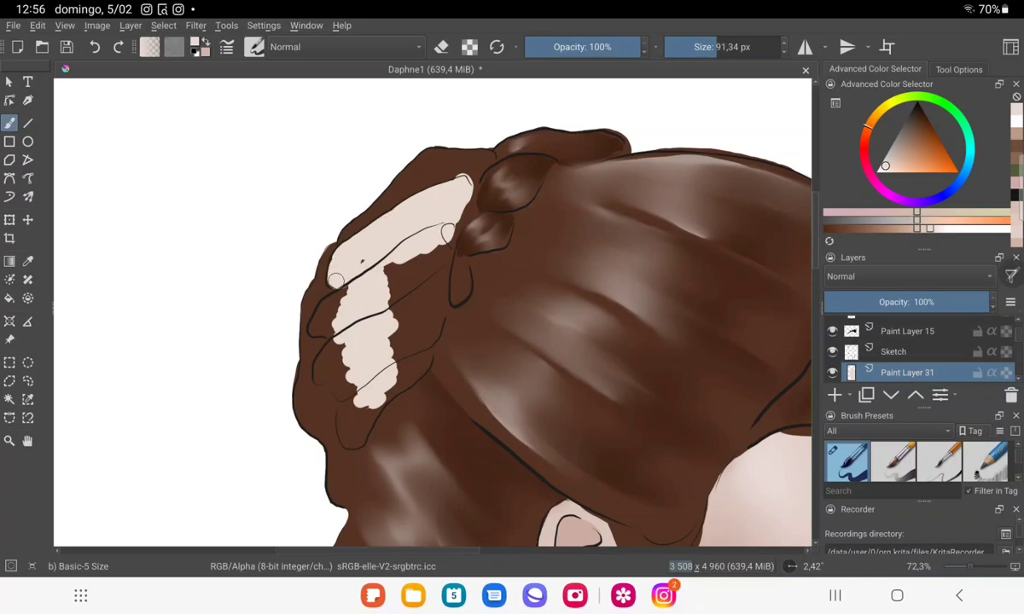
pyautogui.moveTo(369, 229)
pyautogui.mouseDown()
pyautogui.moveTo(421, 264)
pyautogui.moveTo(448, 179)
pyautogui.moveTo(431, 205)
pyautogui.mouseUp()
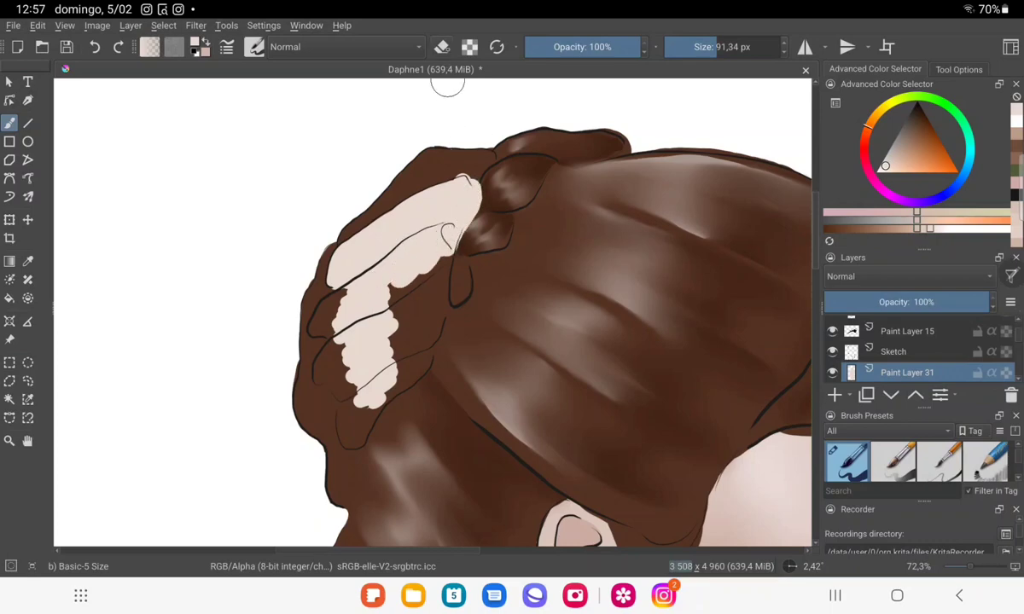
# Fill the upper-left strand with beige and extend the shape downward in a narrow strand.
pyautogui.click(441, 46)
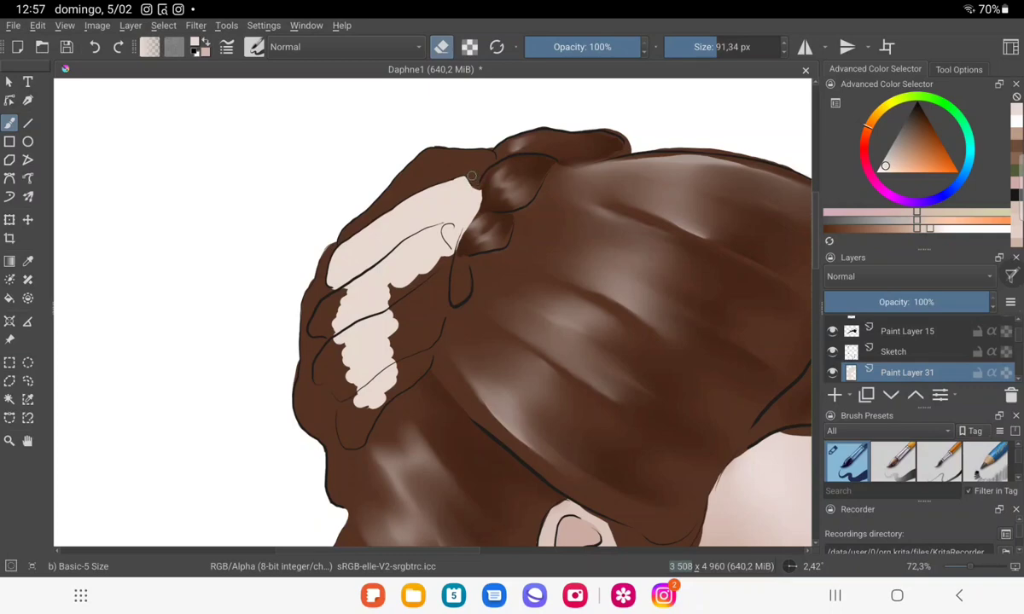
pyautogui.click(440, 46)
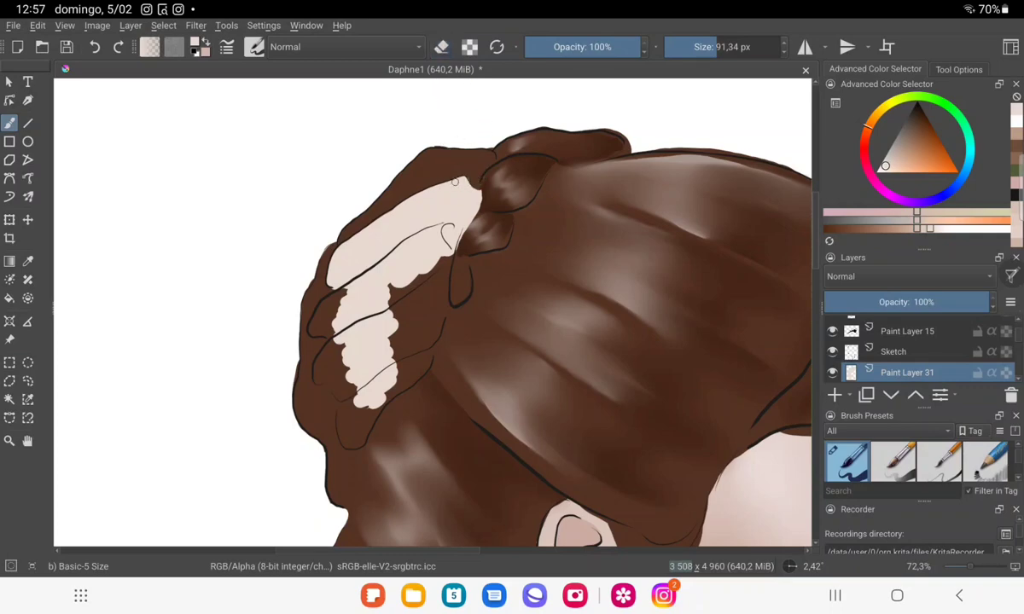
pyautogui.moveTo(473, 196)
pyautogui.mouseDown()
pyautogui.moveTo(367, 294)
pyautogui.moveTo(376, 291)
pyautogui.moveTo(312, 289)
pyautogui.moveTo(325, 310)
pyautogui.moveTo(299, 302)
pyautogui.moveTo(297, 311)
pyautogui.moveTo(313, 308)
pyautogui.moveTo(336, 332)
pyautogui.moveTo(314, 317)
pyautogui.moveTo(300, 351)
pyautogui.moveTo(317, 377)
pyautogui.moveTo(303, 354)
pyautogui.moveTo(307, 332)
pyautogui.moveTo(332, 381)
pyautogui.moveTo(308, 359)
pyautogui.moveTo(328, 371)
pyautogui.moveTo(314, 375)
pyautogui.moveTo(366, 377)
pyautogui.moveTo(411, 282)
pyautogui.moveTo(445, 242)
pyautogui.mouseUp()
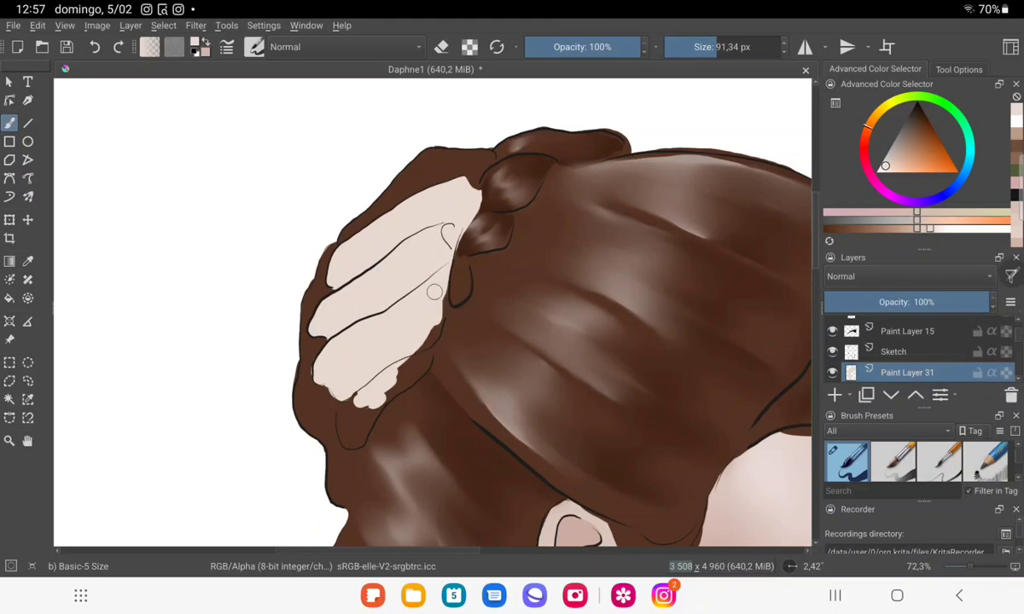
pyautogui.moveTo(438, 297); pyautogui.dragTo(428, 244)
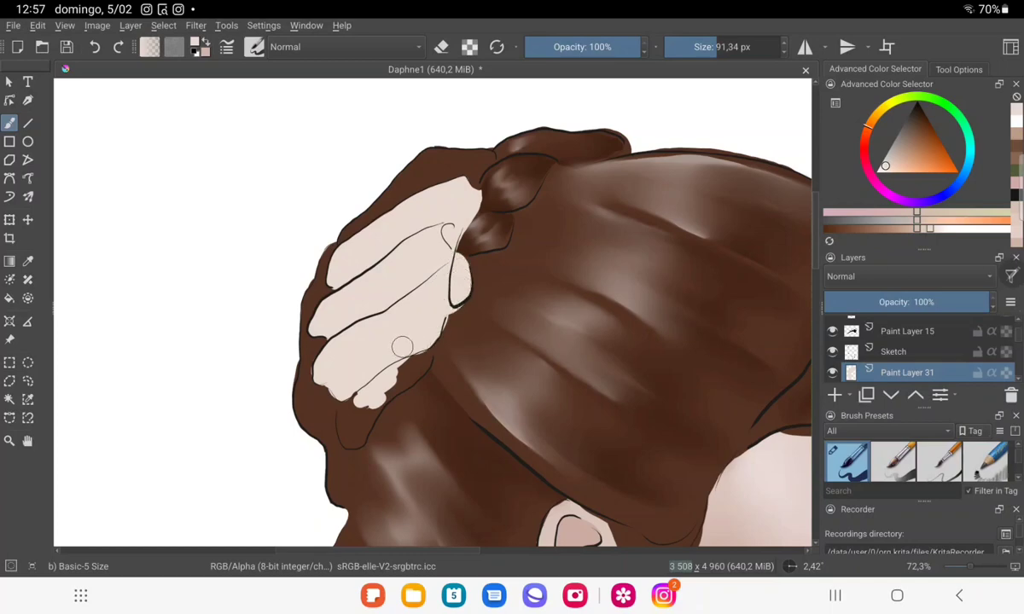
pyautogui.moveTo(345, 375)
pyautogui.mouseDown()
pyautogui.moveTo(337, 392)
pyautogui.moveTo(348, 440)
pyautogui.moveTo(358, 404)
pyautogui.moveTo(370, 405)
pyautogui.mouseUp()
pyautogui.moveTo(419, 346); pyautogui.dragTo(393, 387)
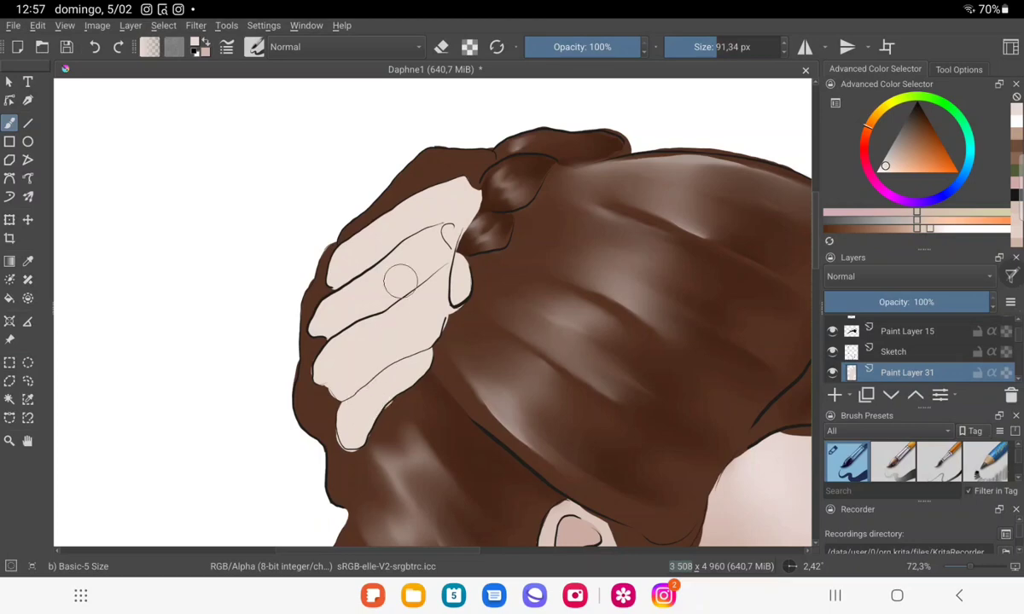
# Erase stray paint to clean the beige shape's outline edges.
pyautogui.click(441, 46)
pyautogui.moveTo(451, 317); pyautogui.dragTo(472, 308)
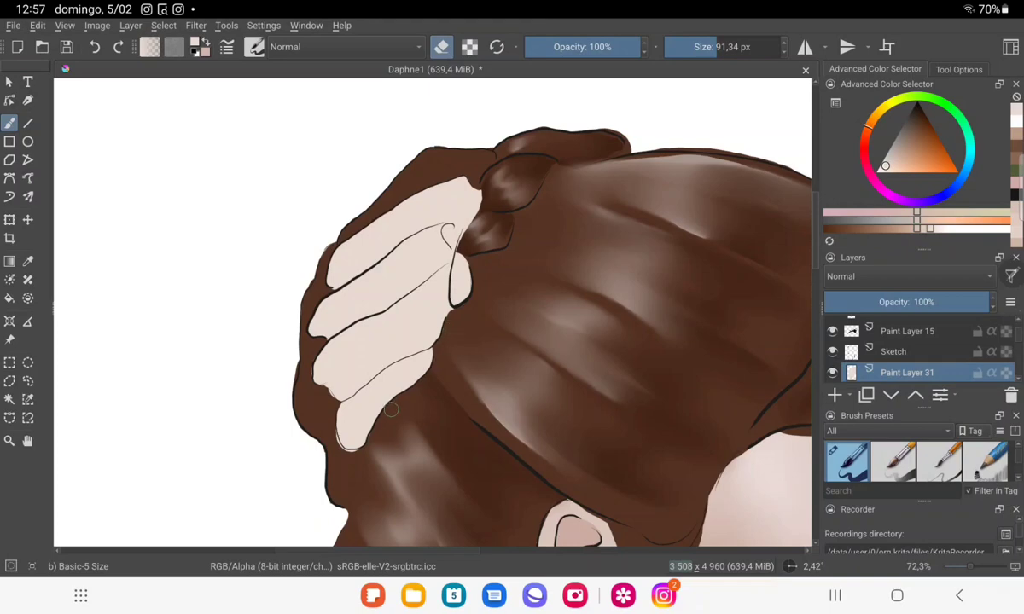
pyautogui.moveTo(390, 409); pyautogui.dragTo(397, 408)
pyautogui.moveTo(358, 455); pyautogui.dragTo(350, 455)
pyautogui.moveTo(330, 402); pyautogui.dragTo(309, 375)
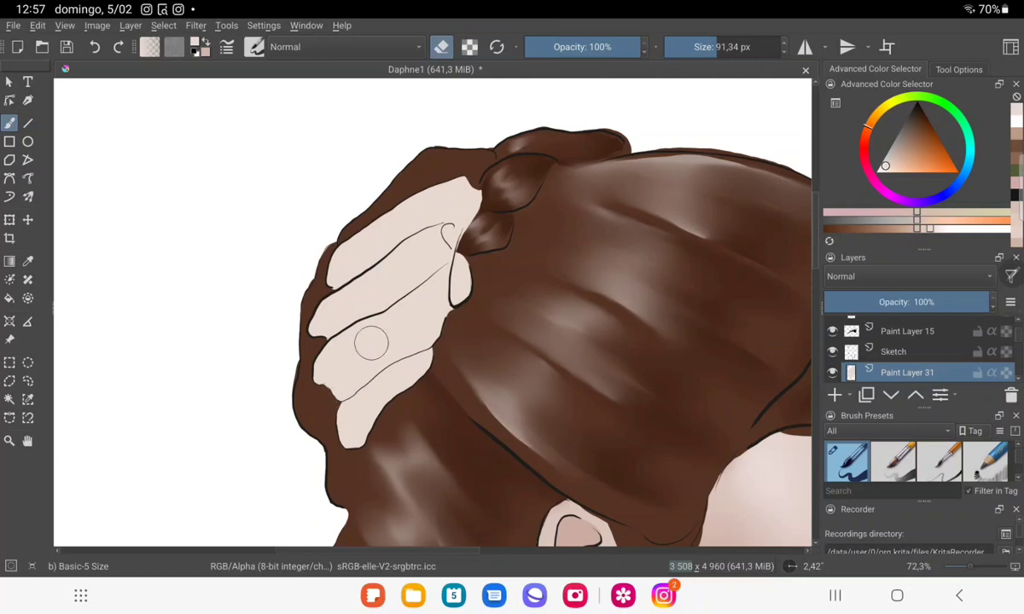
pyautogui.scroll(-2, 371, 343)
# Extend the fingertip upward in beige and cover the brown bump on the upper-left edge.
pyautogui.scroll(-2, 426, 332)
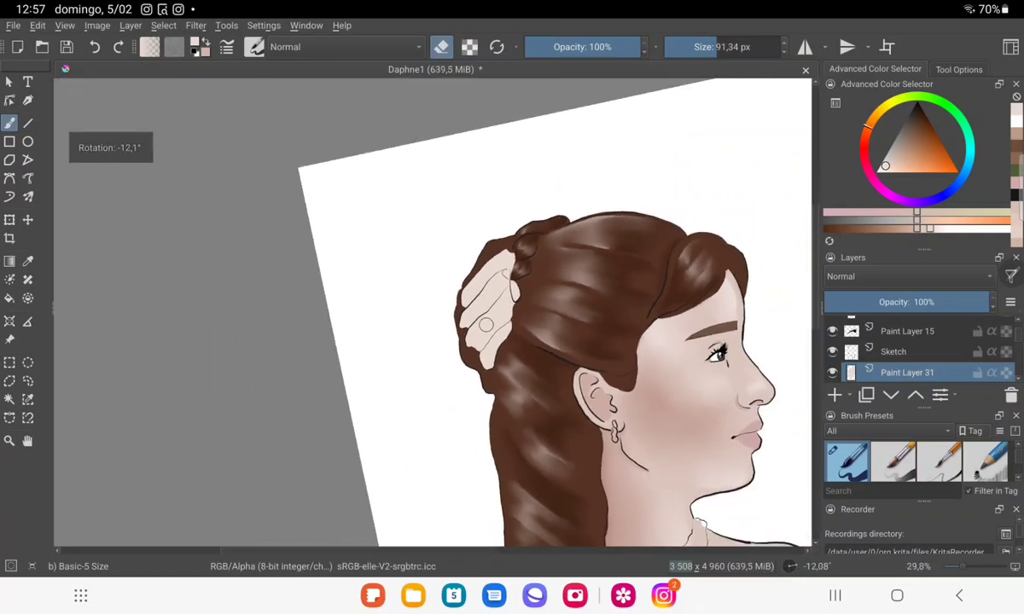
pyautogui.scroll(-2, 478, 332)
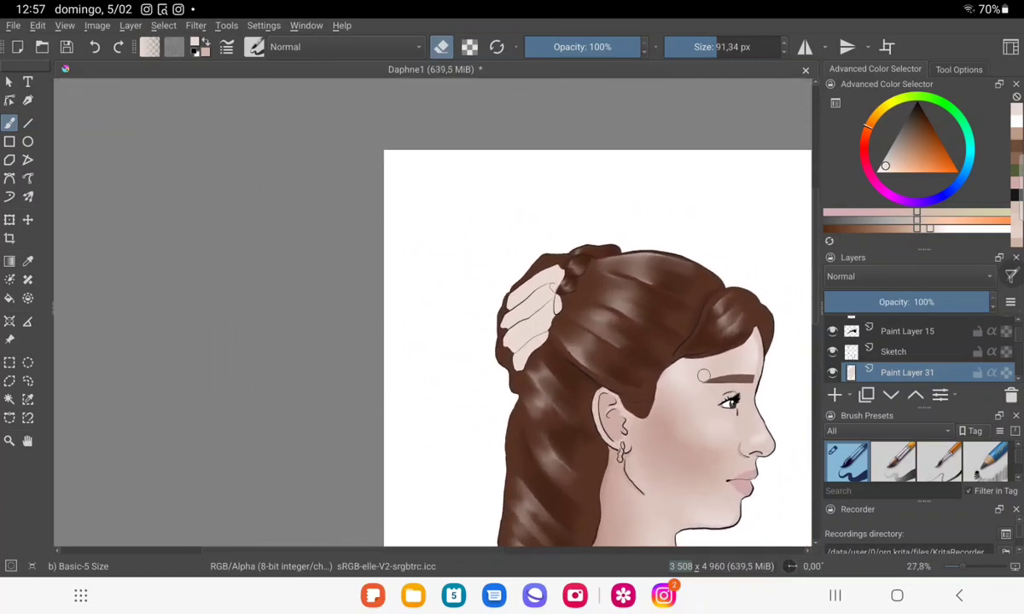
pyautogui.scroll(2, 706, 376)
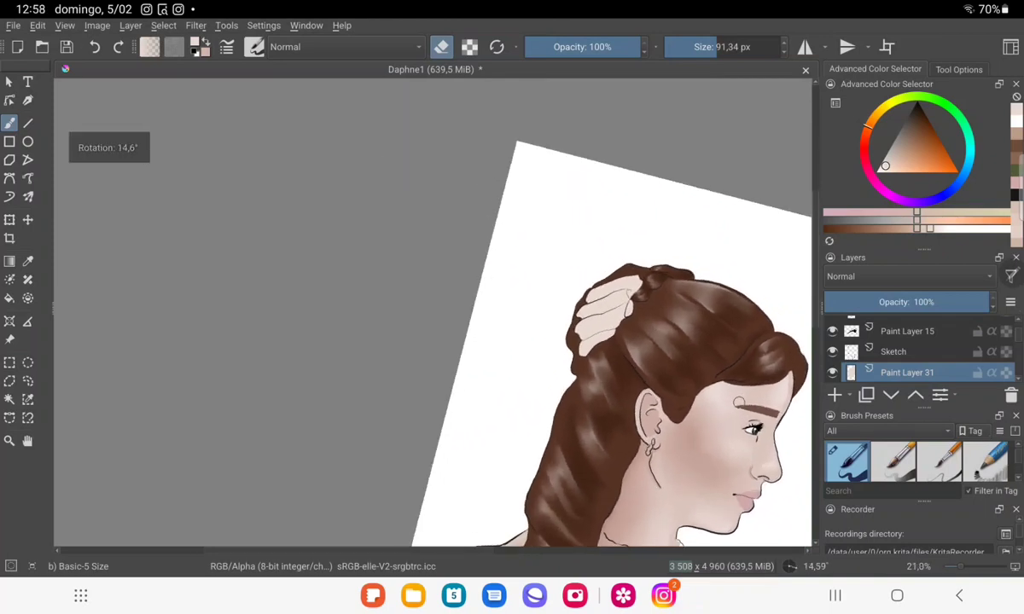
pyautogui.scroll(2, 706, 376)
pyautogui.scroll(1, 706, 376)
pyautogui.scroll(1, 706, 376)
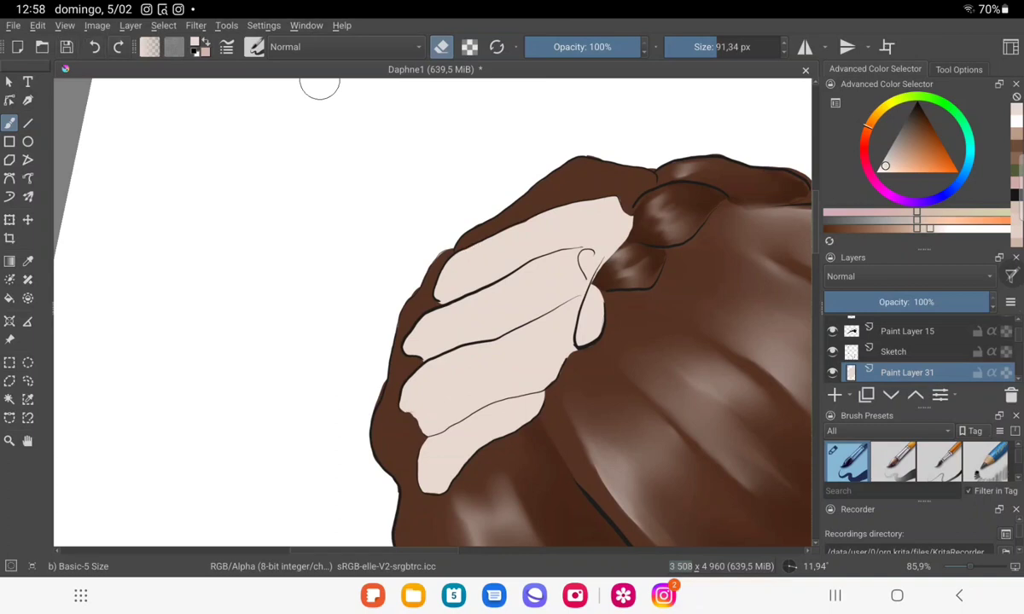
pyautogui.click(441, 46)
pyautogui.moveTo(614, 194)
pyautogui.mouseDown()
pyautogui.moveTo(644, 182)
pyautogui.moveTo(574, 168)
pyautogui.moveTo(588, 181)
pyautogui.moveTo(550, 192)
pyautogui.moveTo(512, 183)
pyautogui.moveTo(538, 200)
pyautogui.moveTo(549, 188)
pyautogui.moveTo(529, 209)
pyautogui.moveTo(559, 186)
pyautogui.mouseUp()
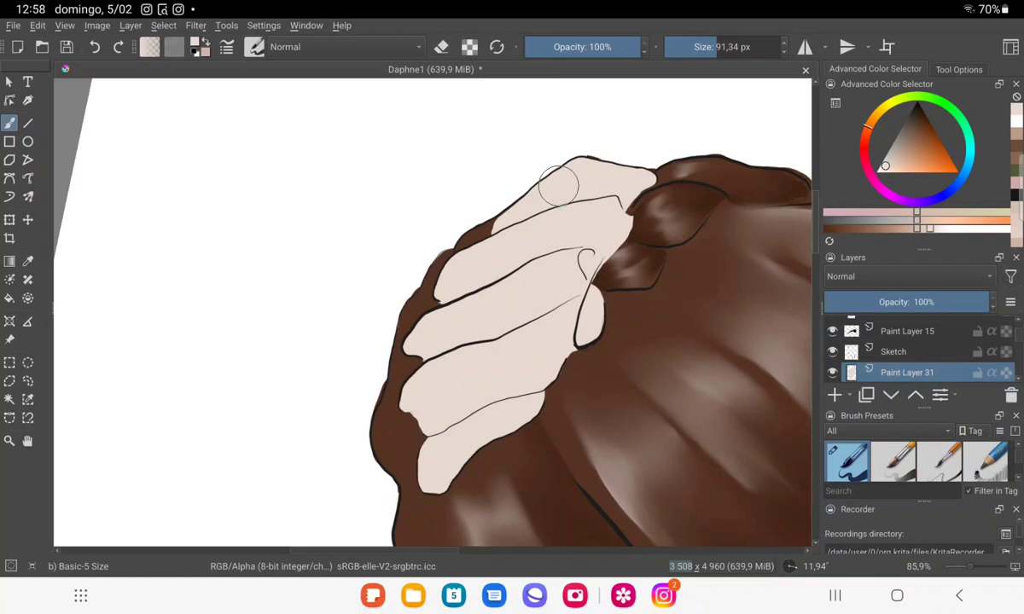
pyautogui.click(478, 235)
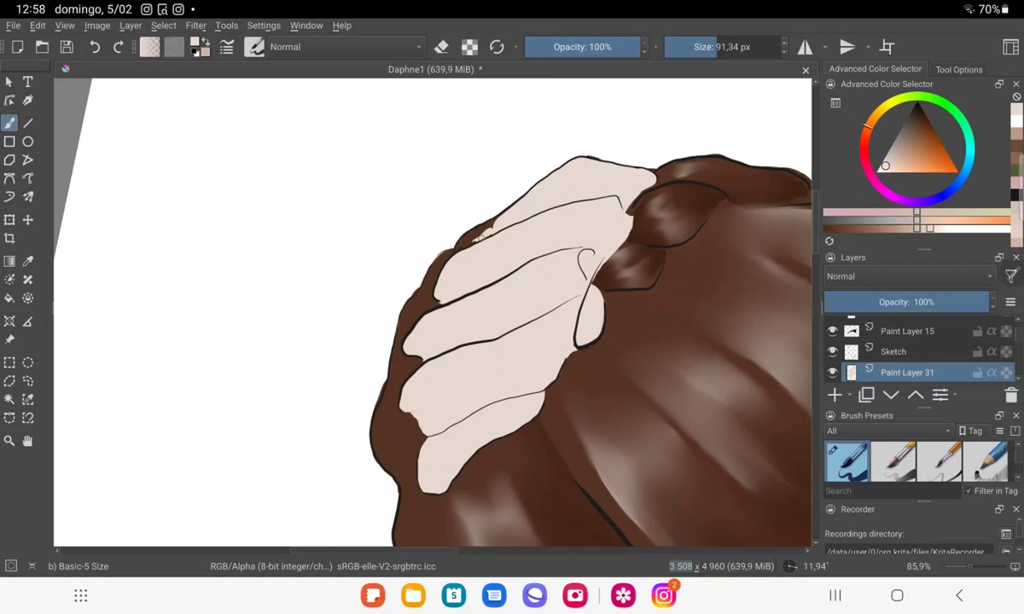
pyautogui.moveTo(457, 213); pyautogui.dragTo(465, 249)
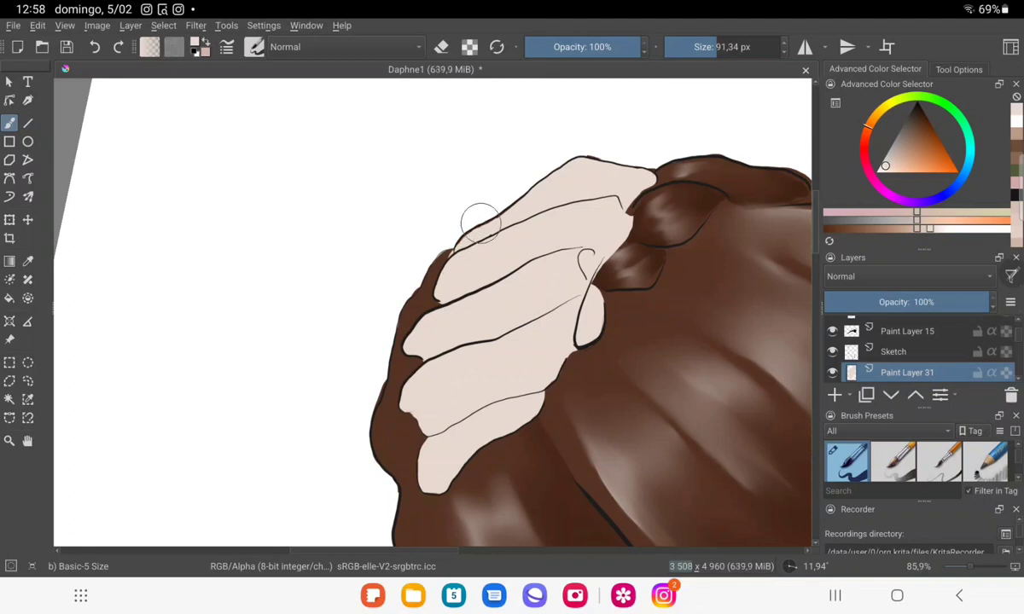
# Return to eraser mode and zoom out to review the whole portrait.
pyautogui.click(441, 46)
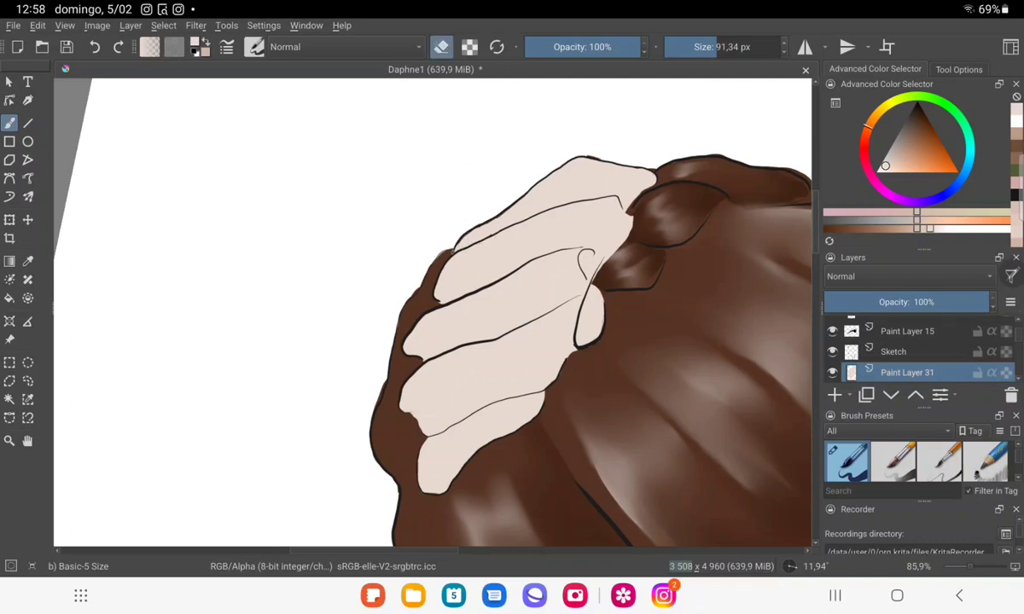
pyautogui.scroll(-3, 445, 236)
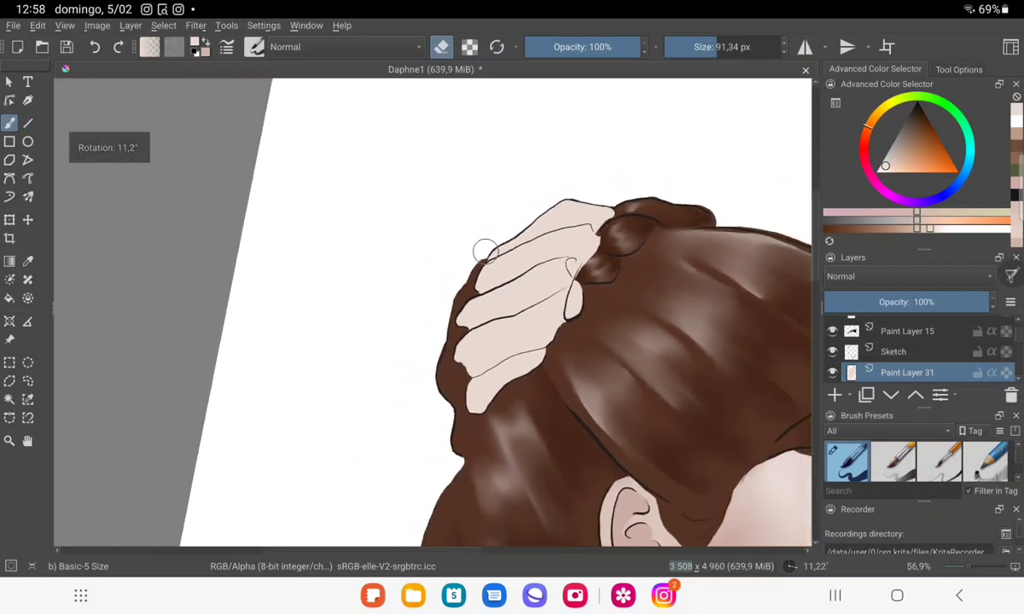
pyautogui.scroll(1, 420, 203)
pyautogui.scroll(4, 415, 210)
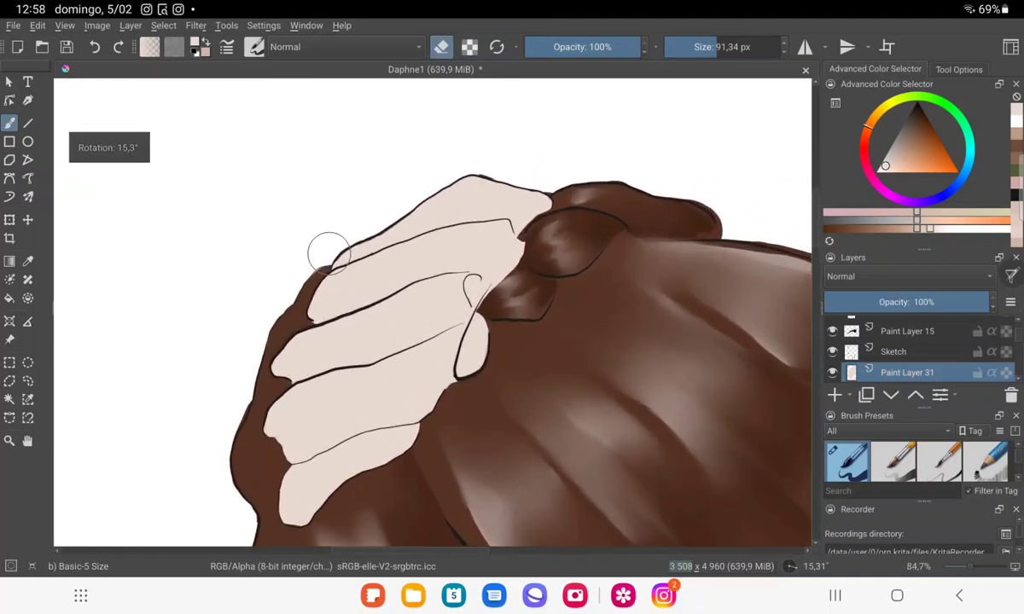
pyautogui.press('e')
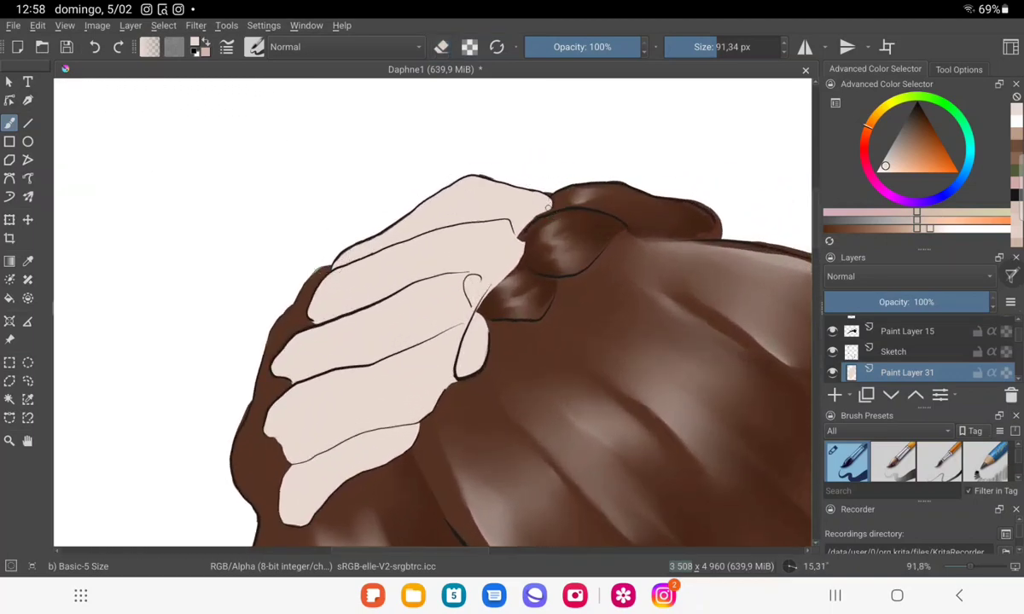
pyautogui.press('e')
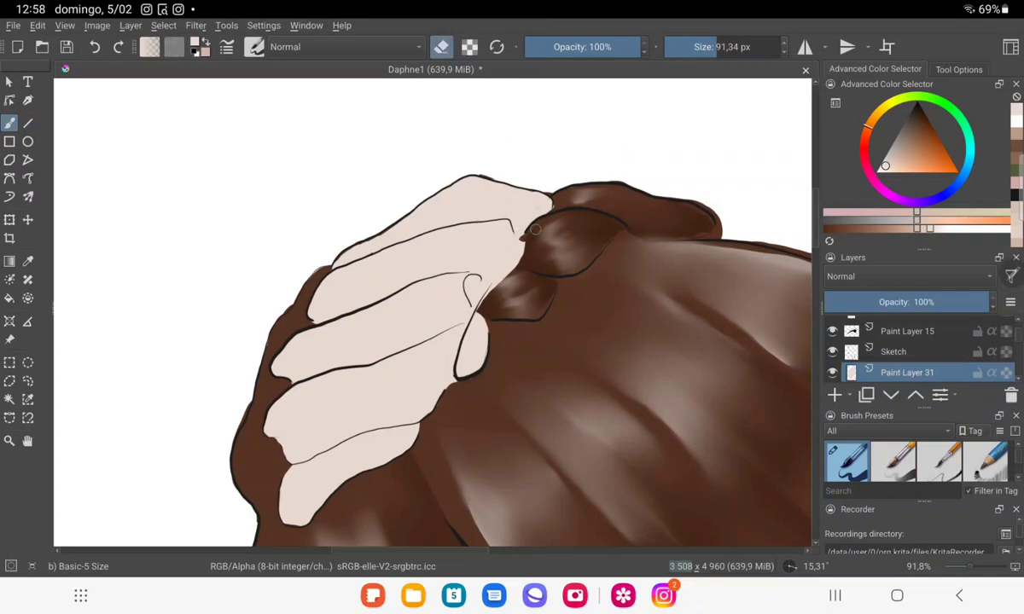
pyautogui.scroll(-3, 537, 232)
pyautogui.scroll(-2, 546, 243)
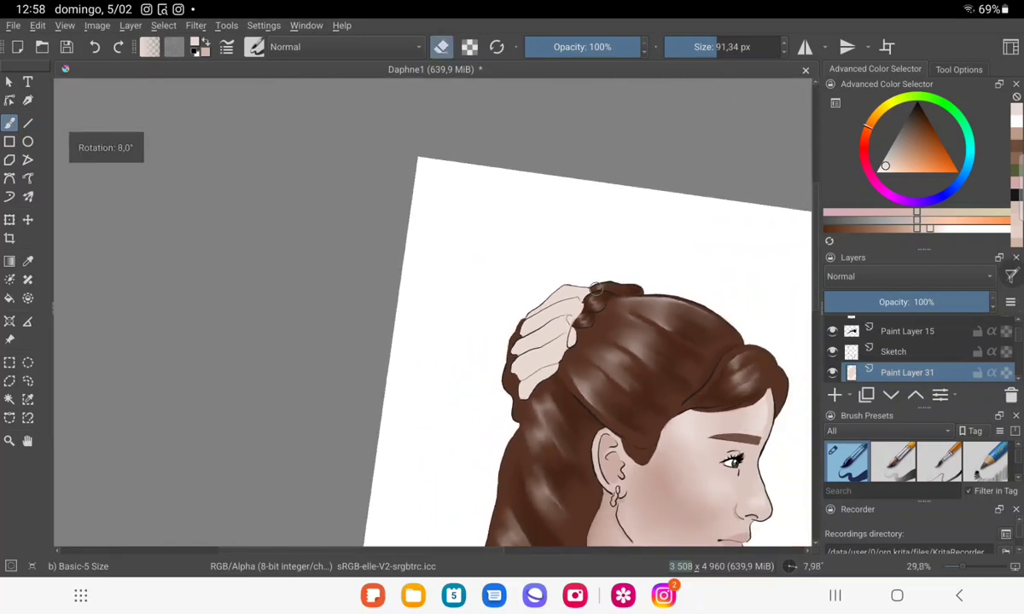
pyautogui.scroll(-2, 562, 255)
pyautogui.scroll(-2, 490, 315)
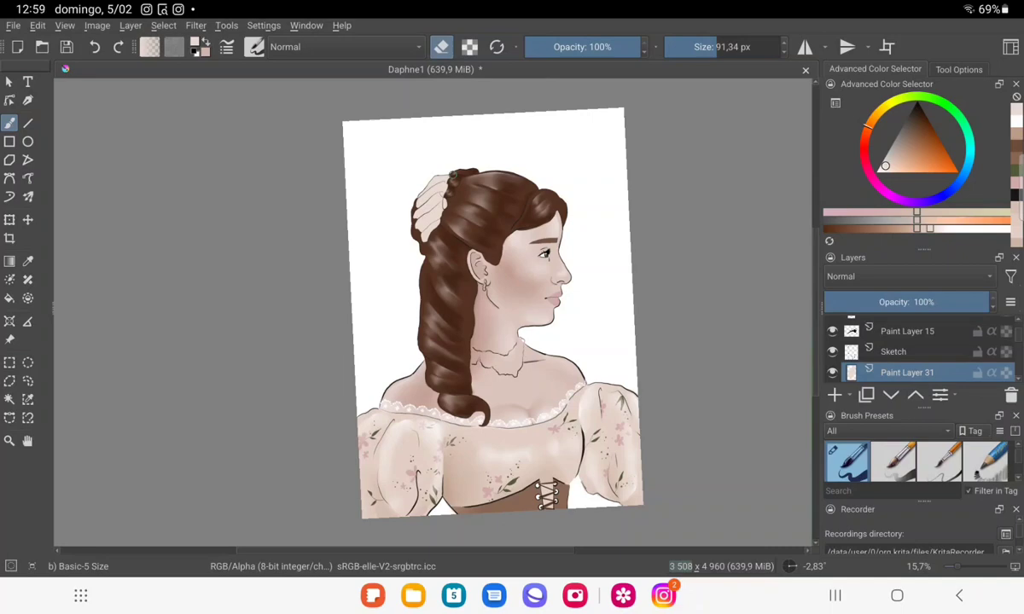
# Zoom back in and sample the beige skin colour from the canvas.
pyautogui.scroll(2, 450, 180)
pyautogui.scroll(3, 451, 180)
pyautogui.scroll(2, 450, 180)
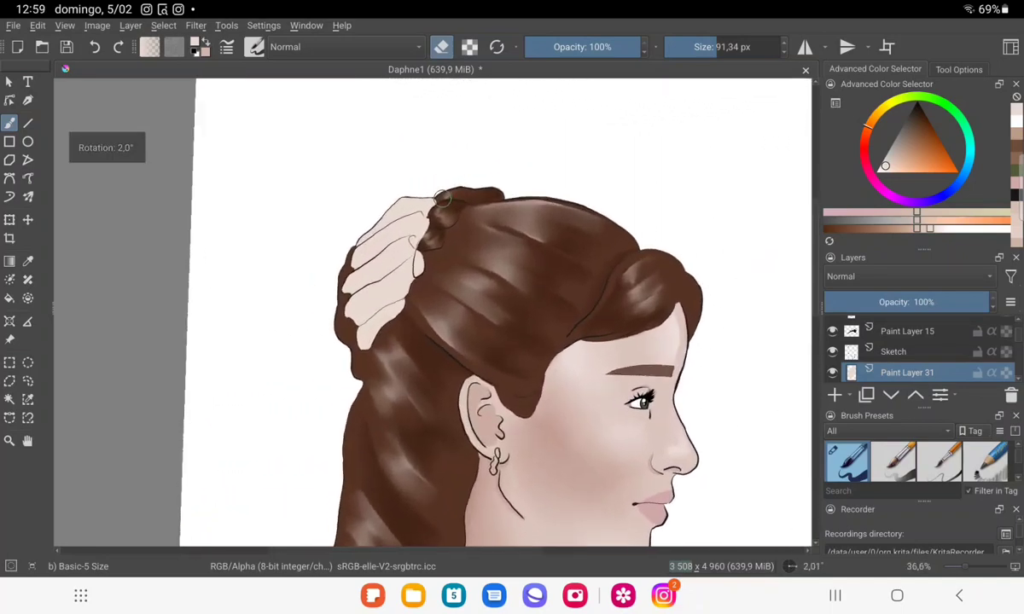
pyautogui.scroll(2, 441, 200)
pyautogui.scroll(2, 441, 199)
pyautogui.keyDown('ctrl'); pyautogui.click(437, 202); pyautogui.keyUp('ctrl')
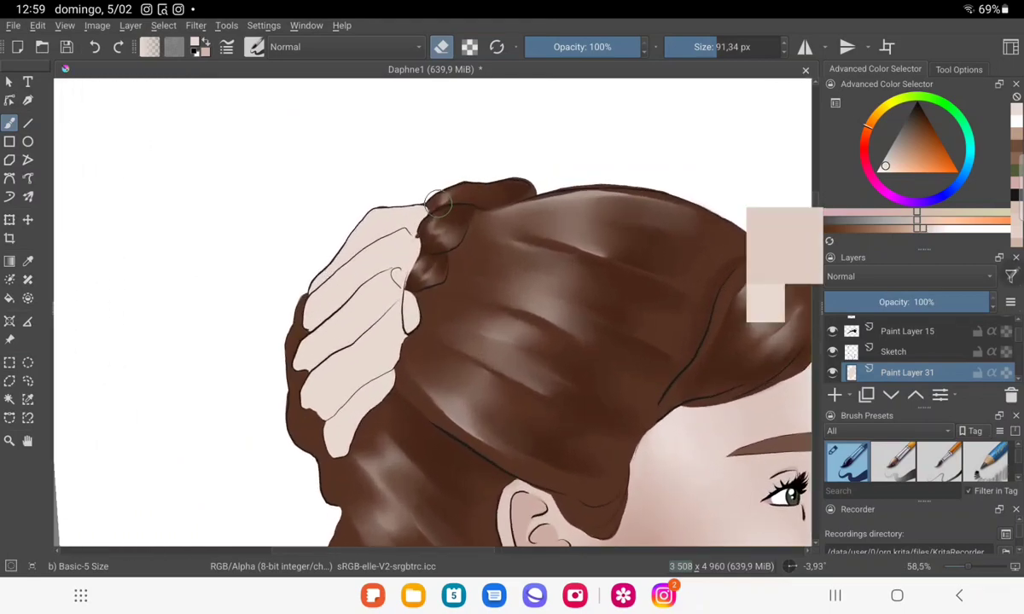
# Add a new paint layer, paint skin tone along the finger edge and reshape adjacent hair locks.
pyautogui.press('e')
pyautogui.press('Insert')
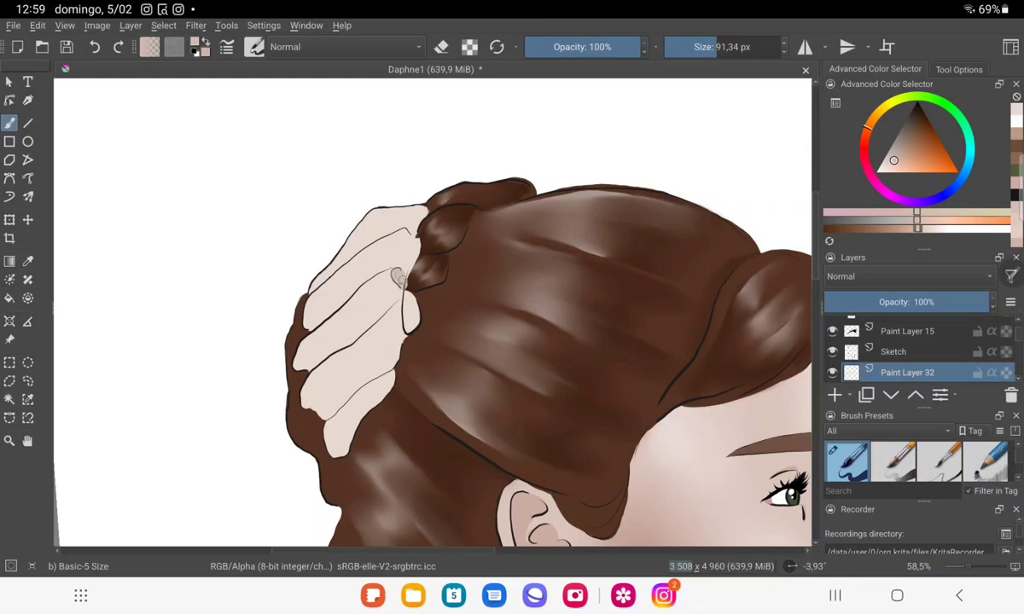
pyautogui.moveTo(398, 275); pyautogui.dragTo(410, 322)
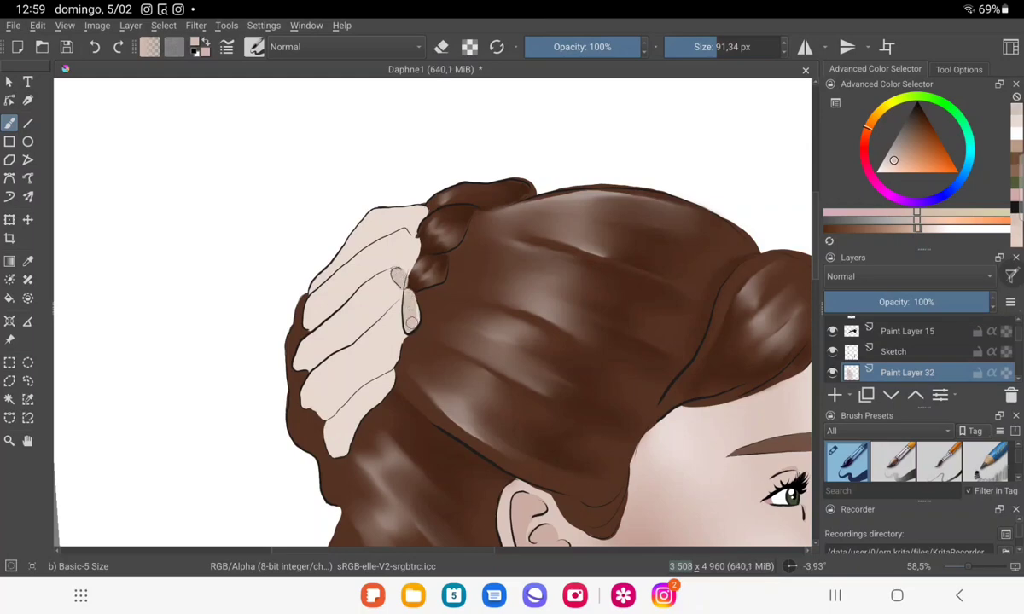
pyautogui.click(441, 46)
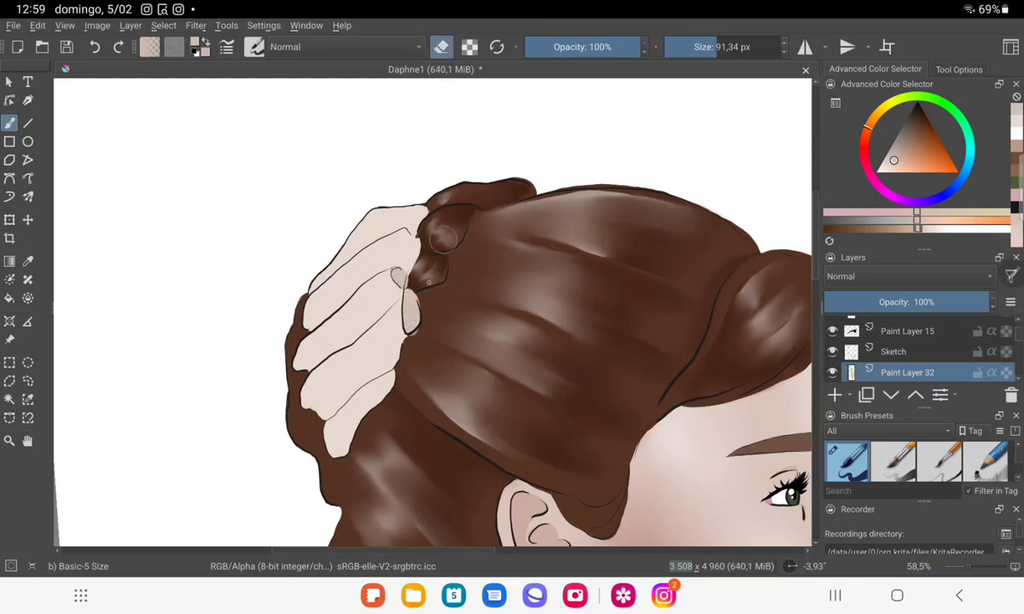
pyautogui.moveTo(442, 240); pyautogui.dragTo(424, 286)
# Brush darker shading across the fingers and along the lower finger's edge.
pyautogui.press('e')
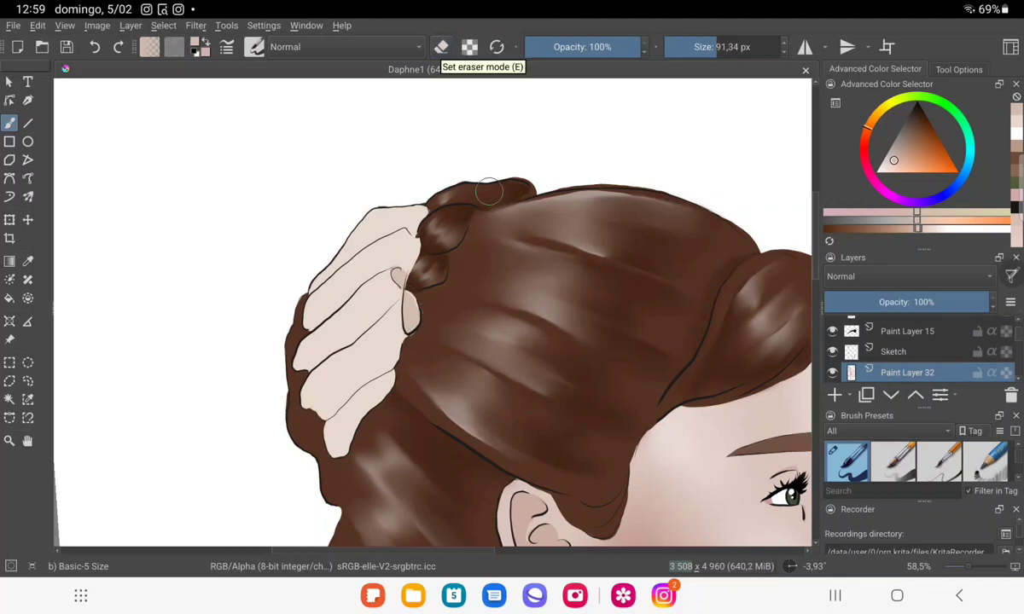
pyautogui.scroll(5, 489, 192)
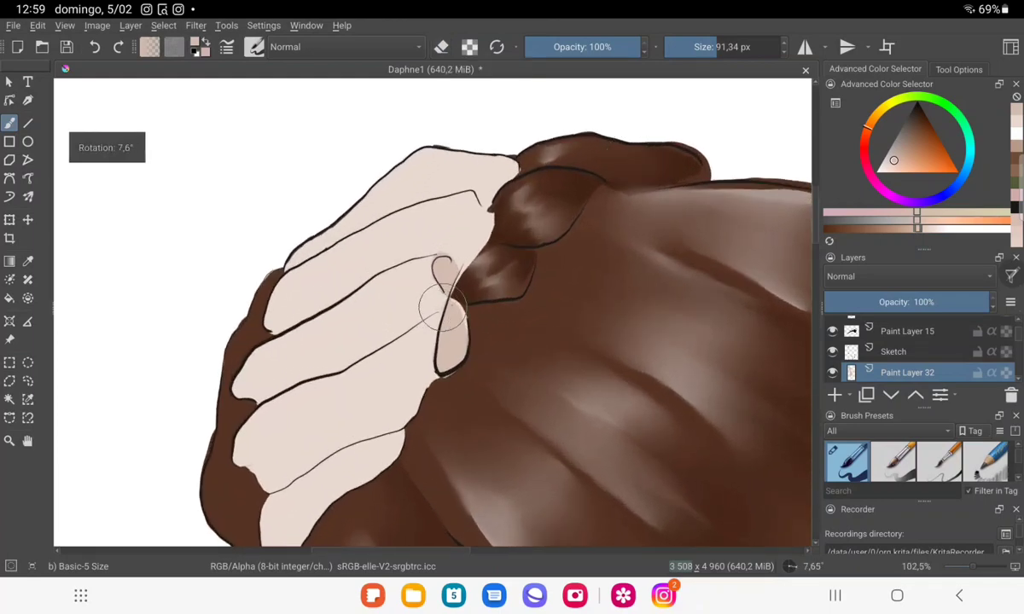
pyautogui.moveTo(430, 314)
pyautogui.mouseDown()
pyautogui.moveTo(345, 326)
pyautogui.moveTo(280, 390)
pyautogui.moveTo(324, 345)
pyautogui.moveTo(386, 338)
pyautogui.mouseUp()
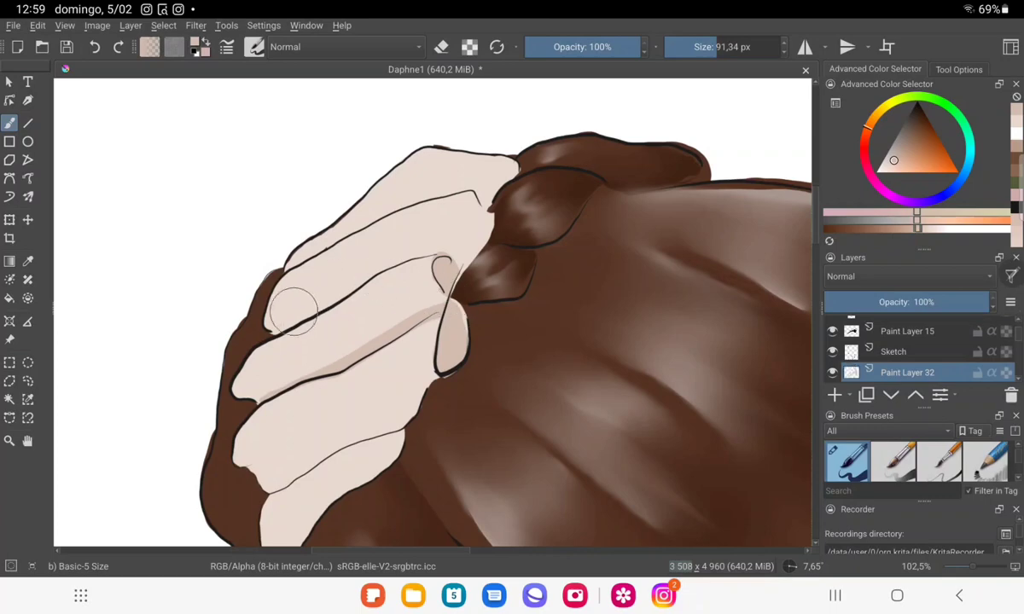
pyautogui.moveTo(256, 311); pyautogui.dragTo(440, 249)
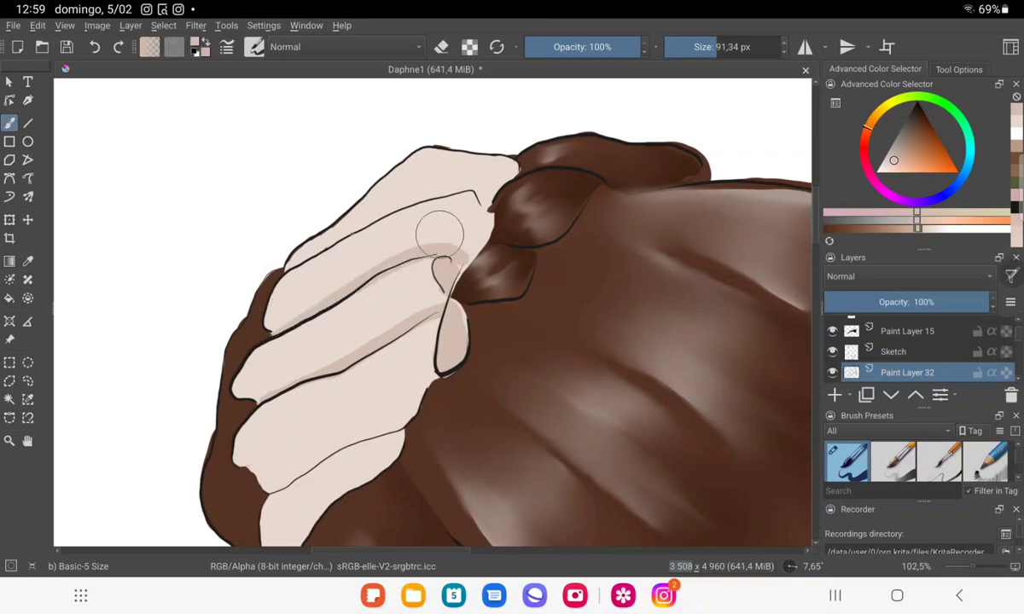
pyautogui.moveTo(281, 263)
pyautogui.mouseDown()
pyautogui.moveTo(439, 179)
pyautogui.moveTo(500, 205)
pyautogui.mouseUp()
pyautogui.press('e')
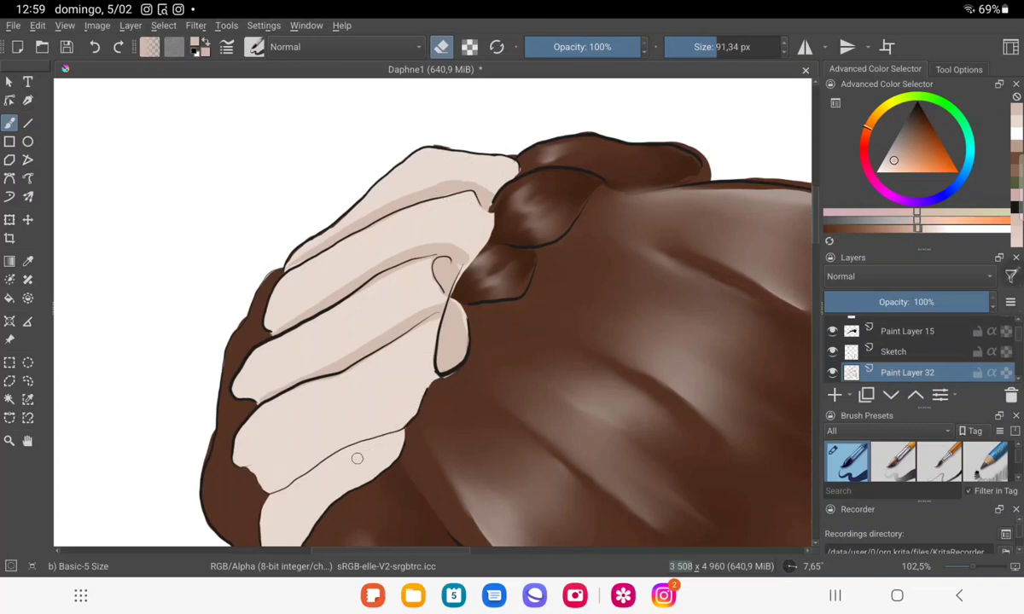
pyautogui.click(441, 46)
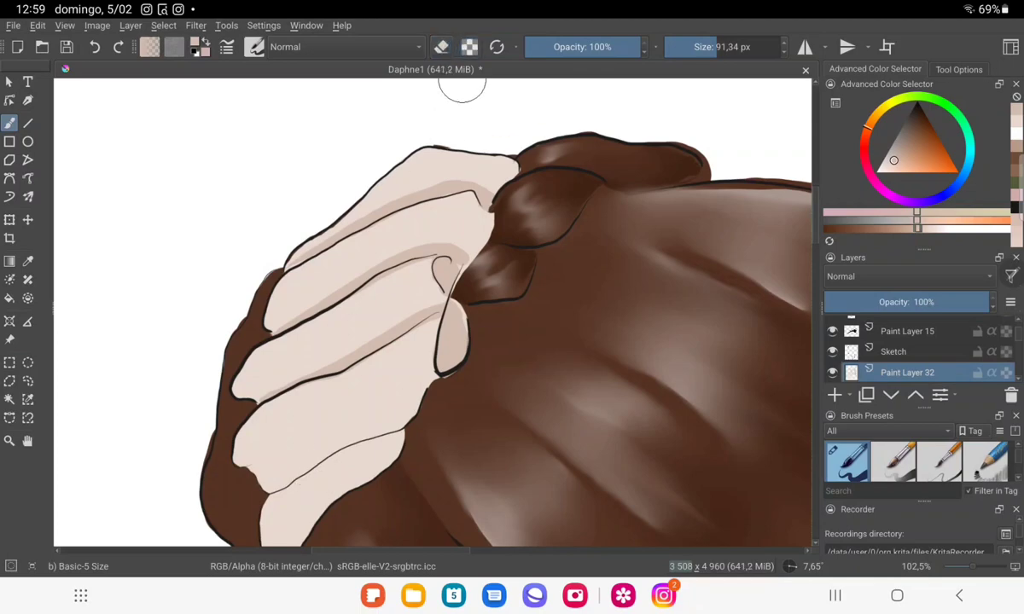
pyautogui.moveTo(403, 432)
pyautogui.mouseDown()
pyautogui.moveTo(256, 471)
pyautogui.moveTo(388, 435)
pyautogui.mouseUp()
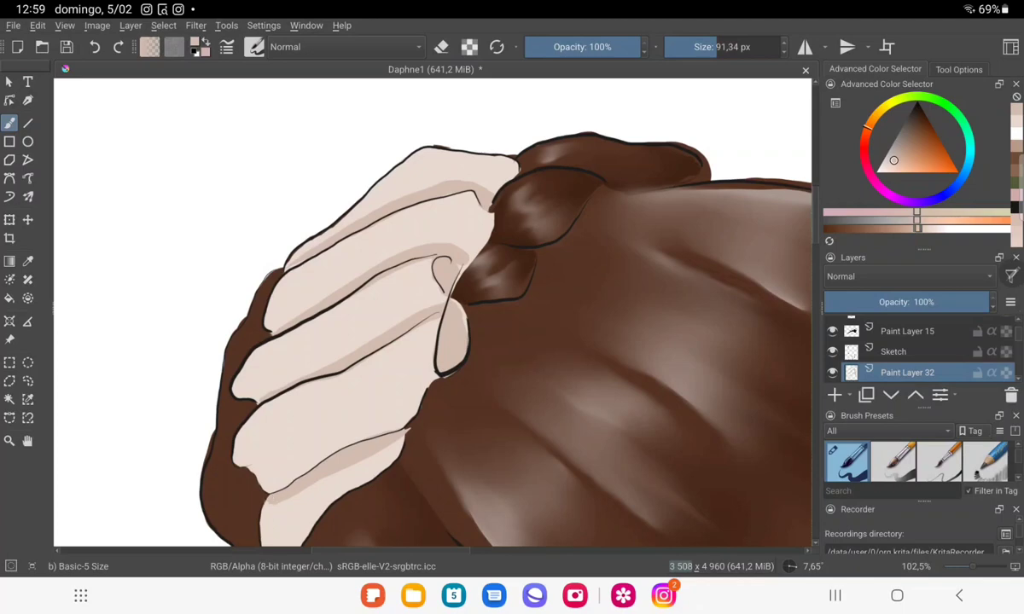
pyautogui.press('e')
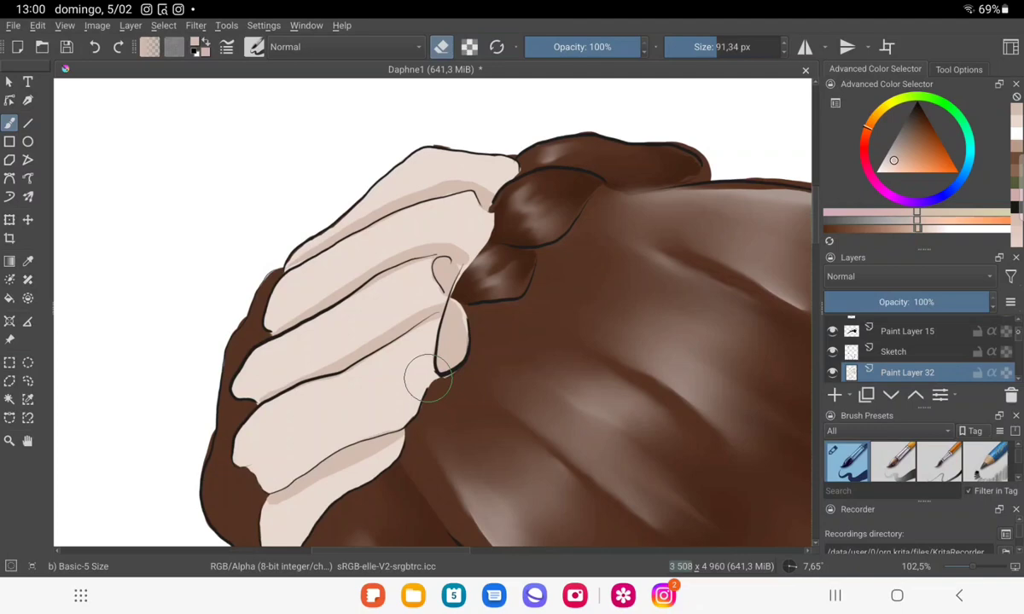
pyautogui.scroll(-4, 921, 350)
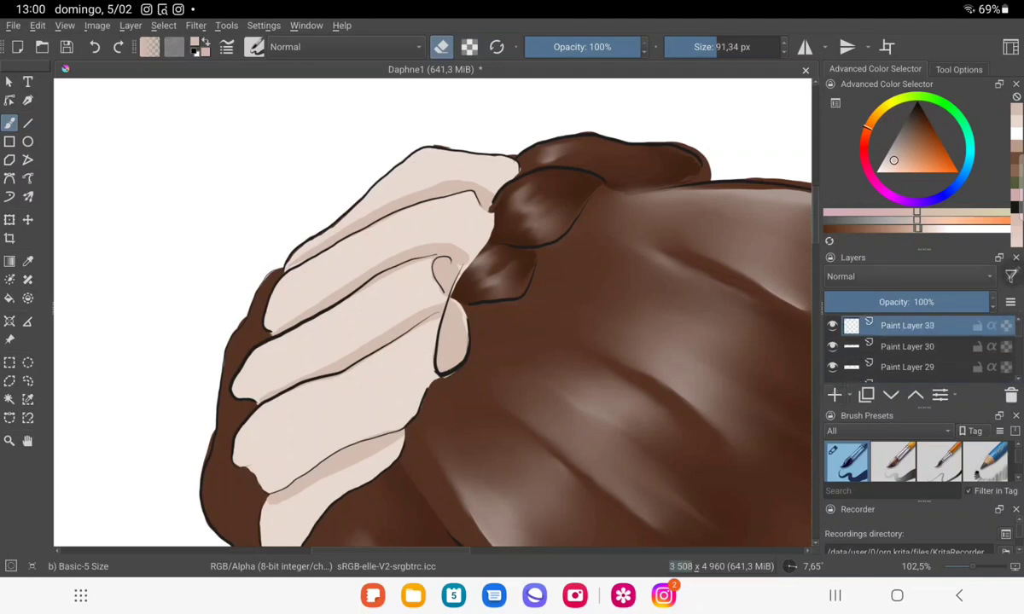
# Add new Paint Layer 33 and paint a white five-petal flower at the fingertip.
pyautogui.press('Insert')
pyautogui.press('e')
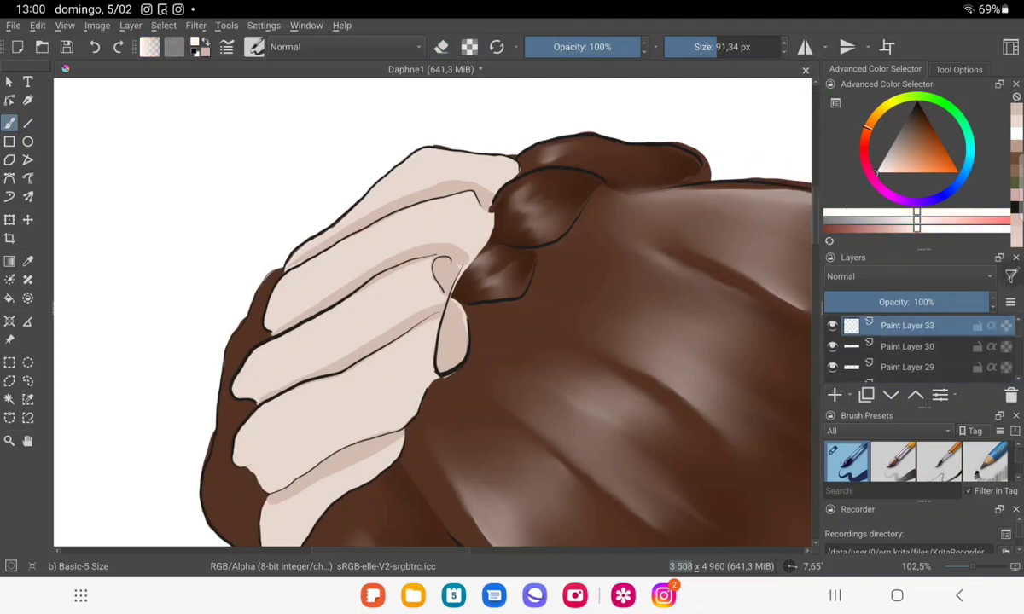
pyautogui.scroll(5, 427, 341)
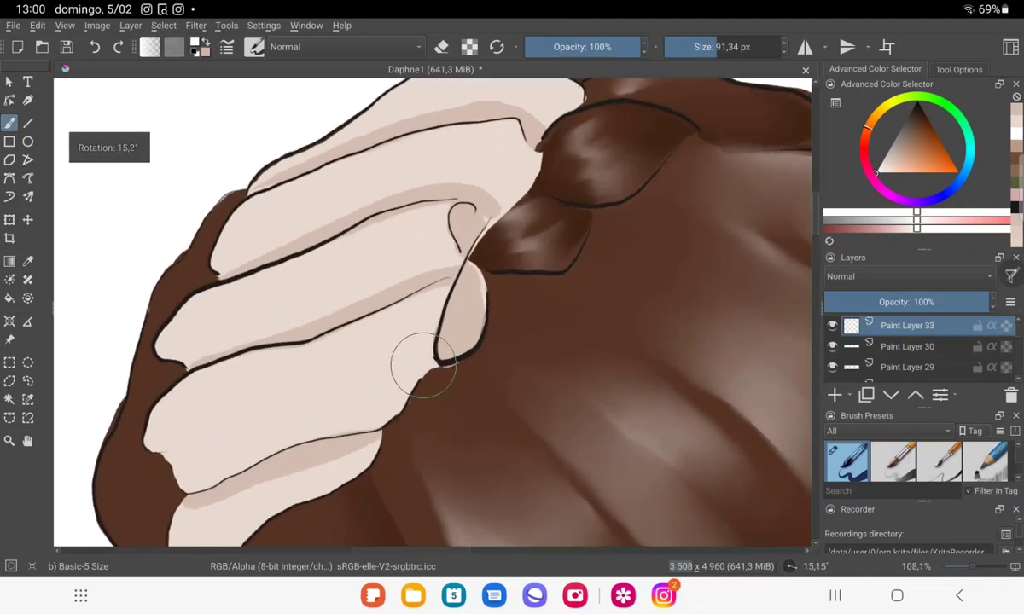
pyautogui.moveTo(429, 349); pyautogui.dragTo(392, 316)
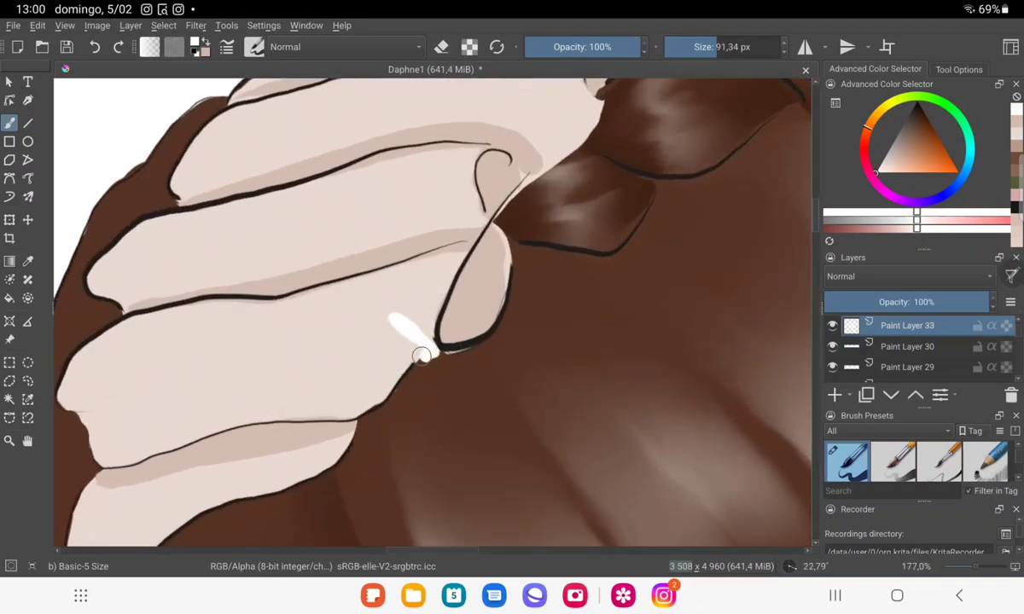
pyautogui.moveTo(431, 348)
pyautogui.mouseDown()
pyautogui.moveTo(377, 368)
pyautogui.moveTo(414, 401)
pyautogui.moveTo(450, 388)
pyautogui.mouseUp()
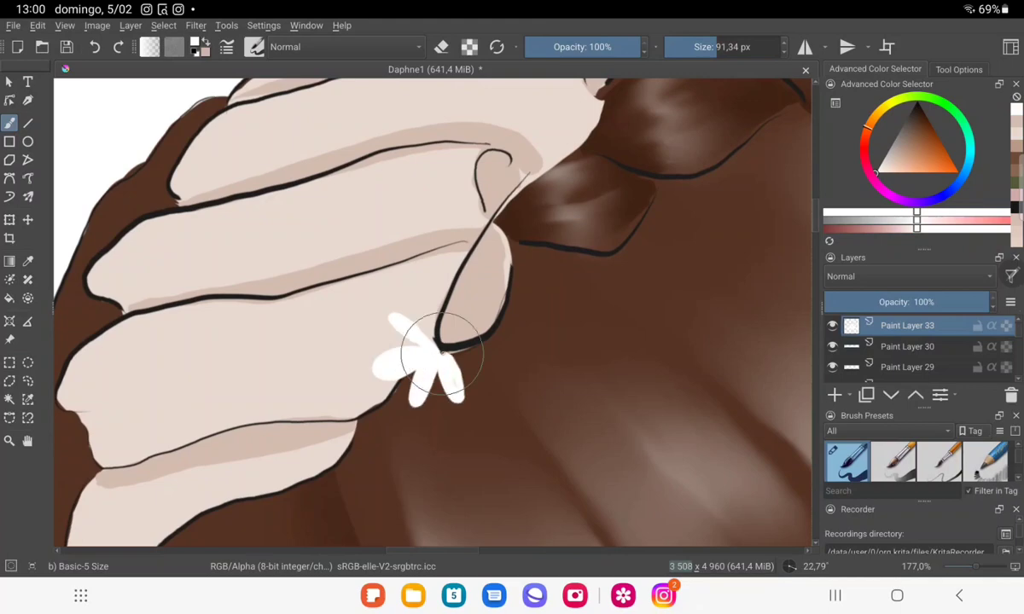
pyautogui.moveTo(431, 345); pyautogui.dragTo(401, 307)
pyautogui.scroll(-1, 468, 302)
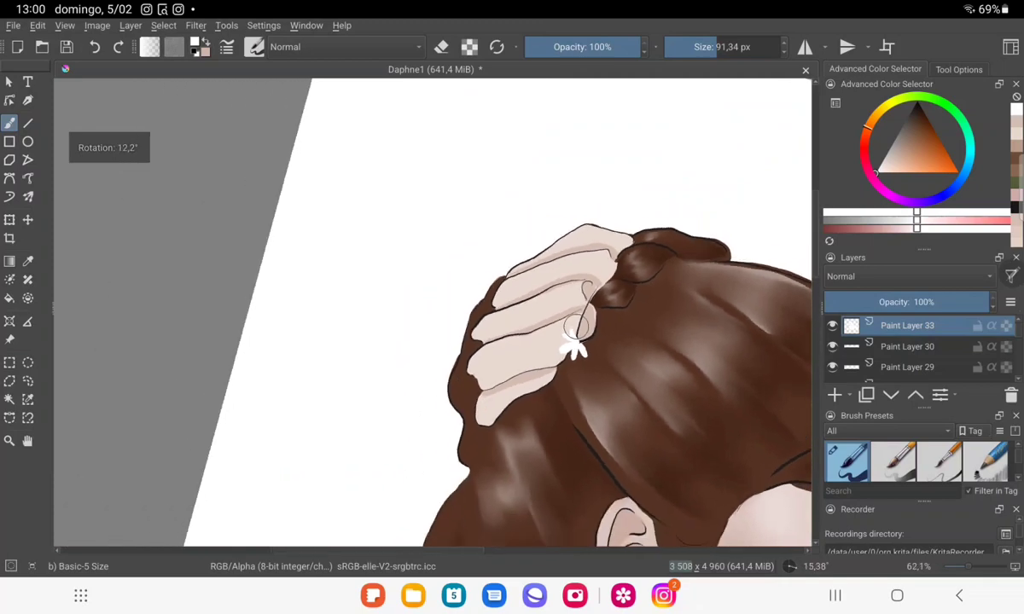
pyautogui.scroll(2, 467, 303)
pyautogui.scroll(1, 451, 298)
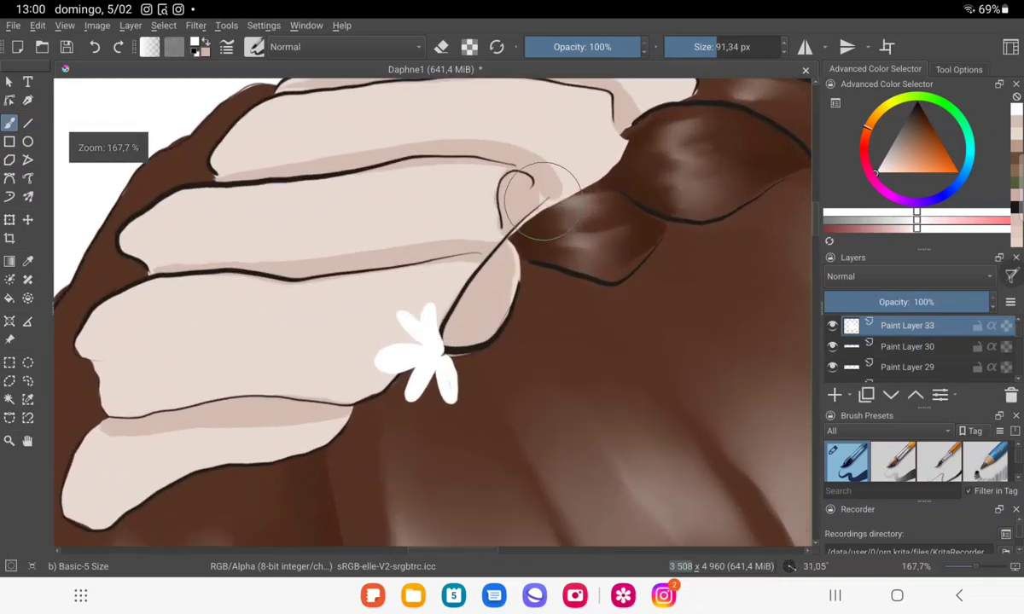
# Paint a second white flower with solid petals higher on the fingers.
pyautogui.moveTo(543, 141); pyautogui.dragTo(546, 189)
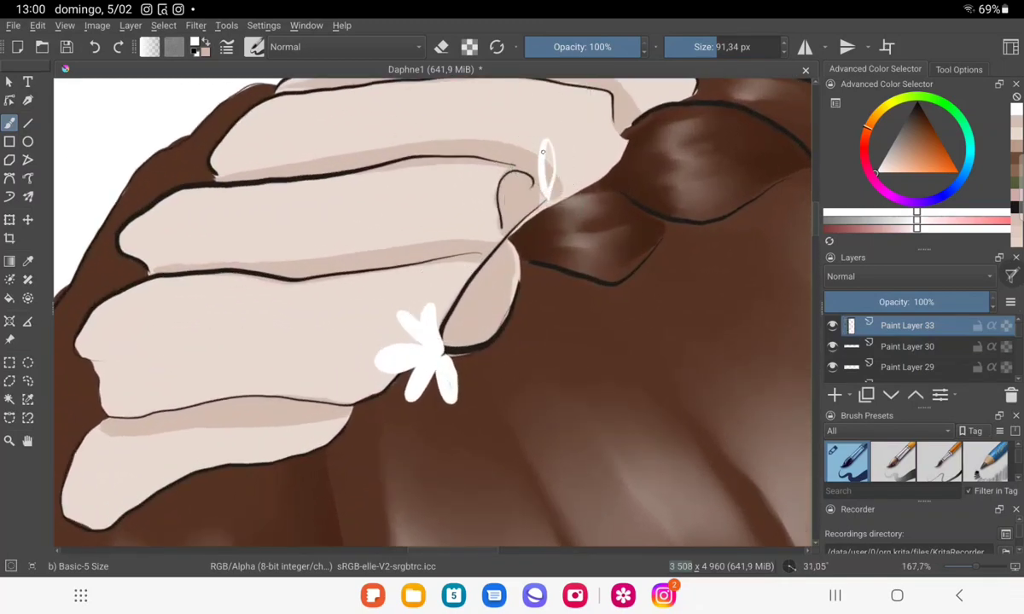
pyautogui.moveTo(546, 146); pyautogui.dragTo(550, 165)
pyautogui.moveTo(548, 203); pyautogui.dragTo(574, 153)
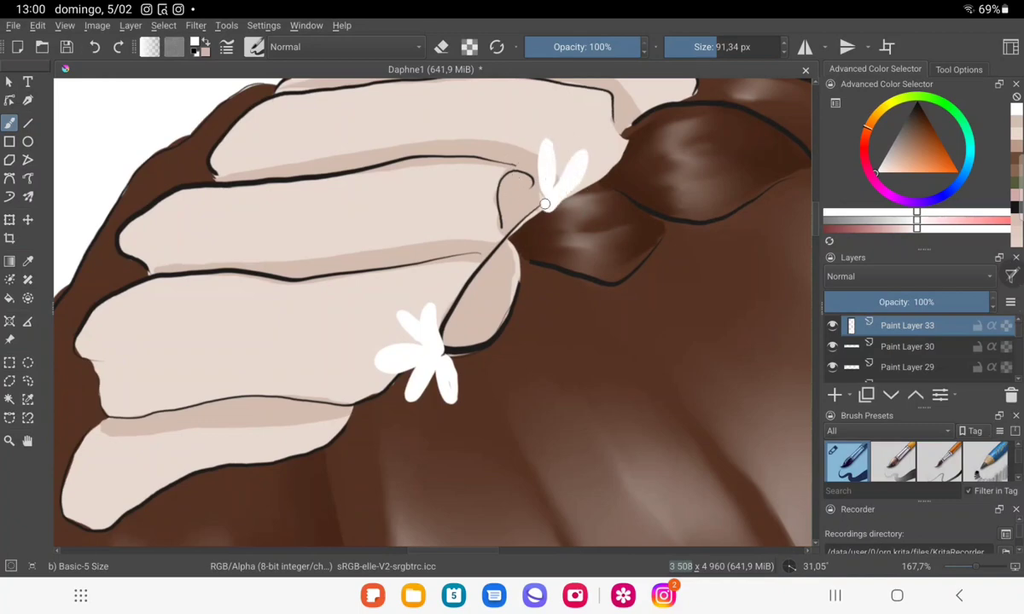
pyautogui.moveTo(536, 190)
pyautogui.mouseDown()
pyautogui.moveTo(510, 177)
pyautogui.moveTo(505, 218)
pyautogui.mouseUp()
pyautogui.scroll(-1, 534, 101)
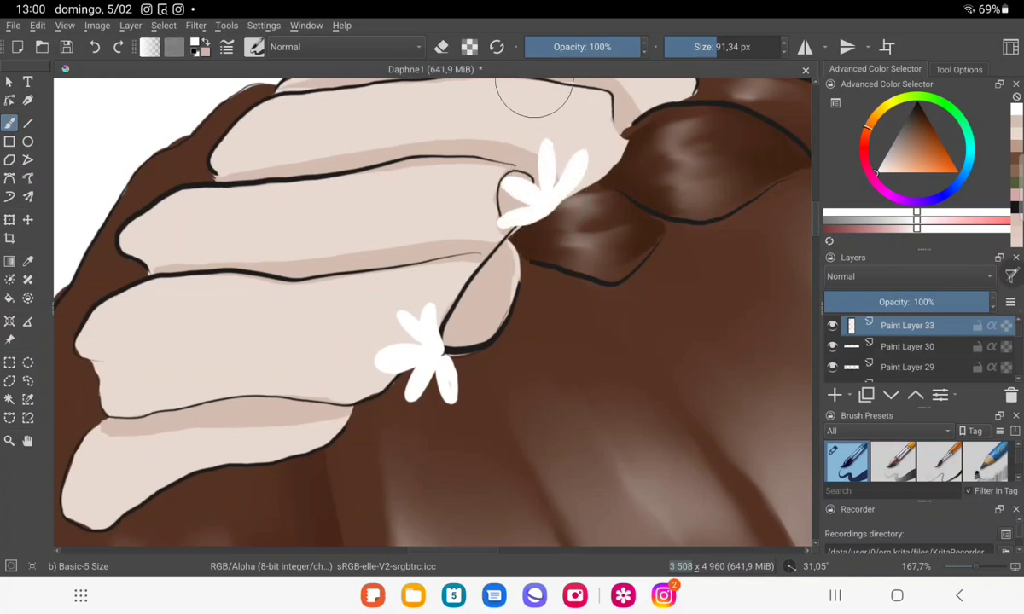
pyautogui.scroll(-2, 535, 101)
pyautogui.scroll(-2, 535, 101)
pyautogui.scroll(-1, 535, 100)
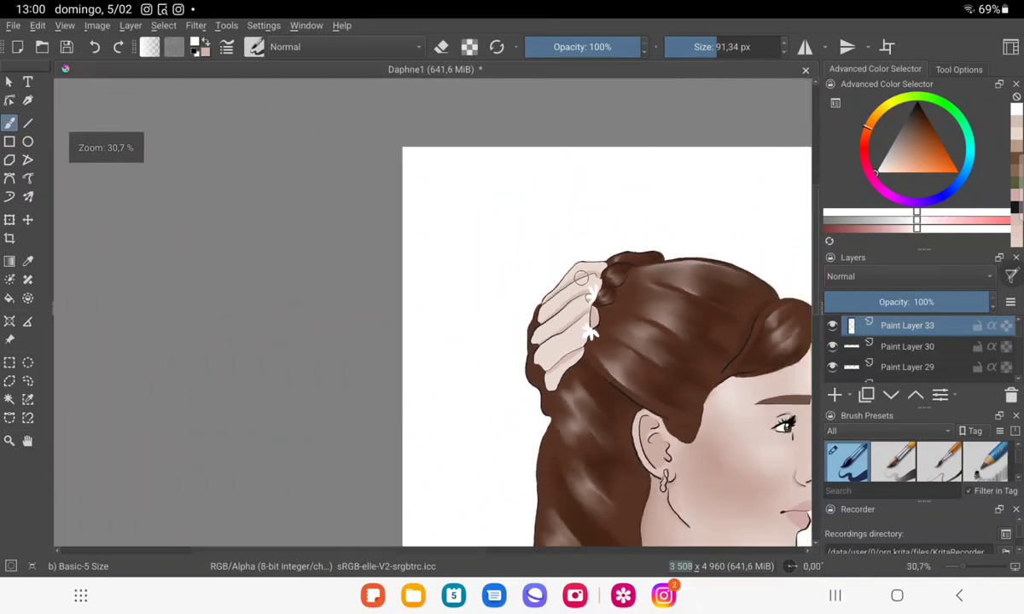
pyautogui.scroll(1, 580, 278)
pyautogui.scroll(1, 563, 239)
pyautogui.scroll(1, 545, 180)
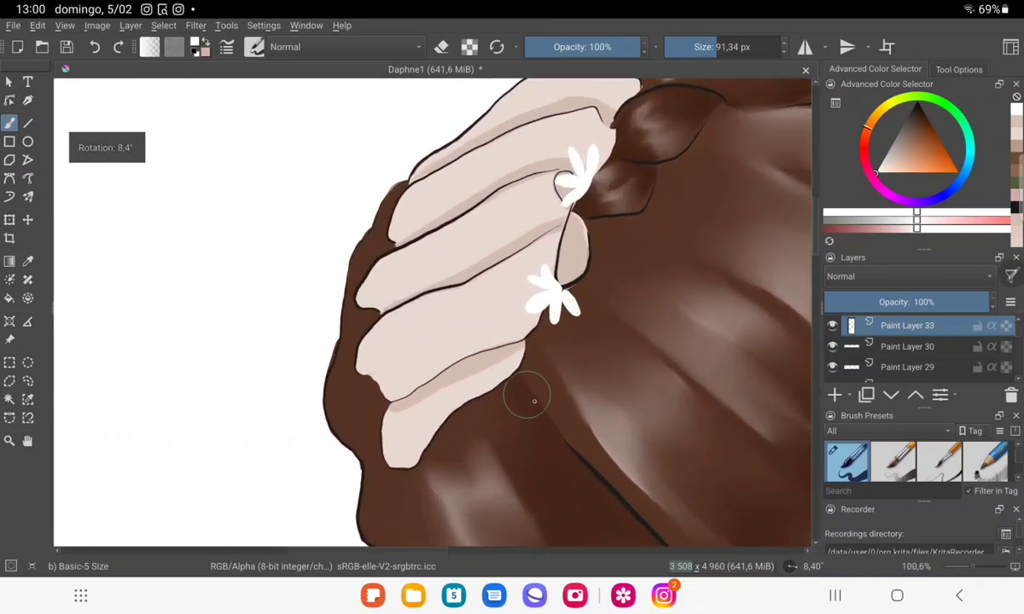
# Paint a white flower on a finger and a small flower at the top finger.
pyautogui.moveTo(523, 407)
pyautogui.mouseDown()
pyautogui.moveTo(536, 408)
pyautogui.moveTo(501, 417)
pyautogui.moveTo(523, 443)
pyautogui.moveTo(556, 439)
pyautogui.moveTo(505, 395)
pyautogui.mouseUp()
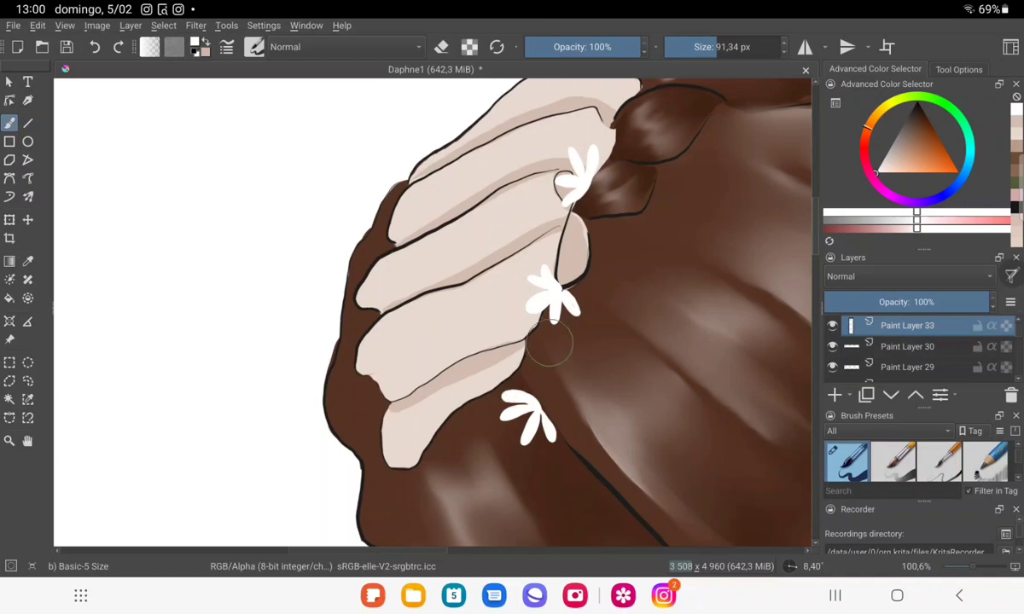
pyautogui.moveTo(533, 403)
pyautogui.mouseDown()
pyautogui.moveTo(571, 367)
pyautogui.moveTo(476, 258)
pyautogui.moveTo(537, 388)
pyautogui.mouseUp()
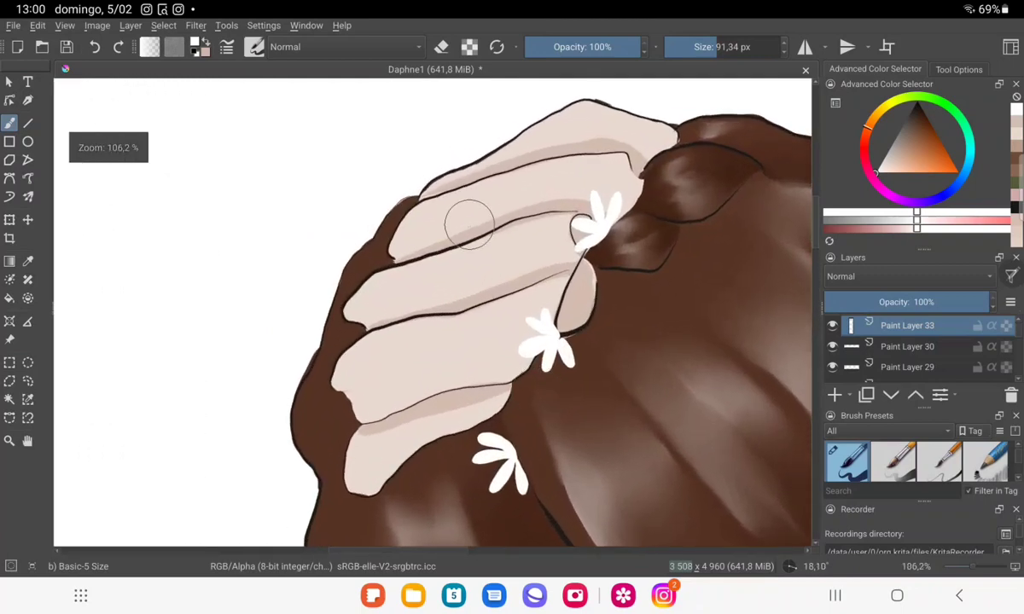
pyautogui.moveTo(450, 235); pyautogui.dragTo(468, 144)
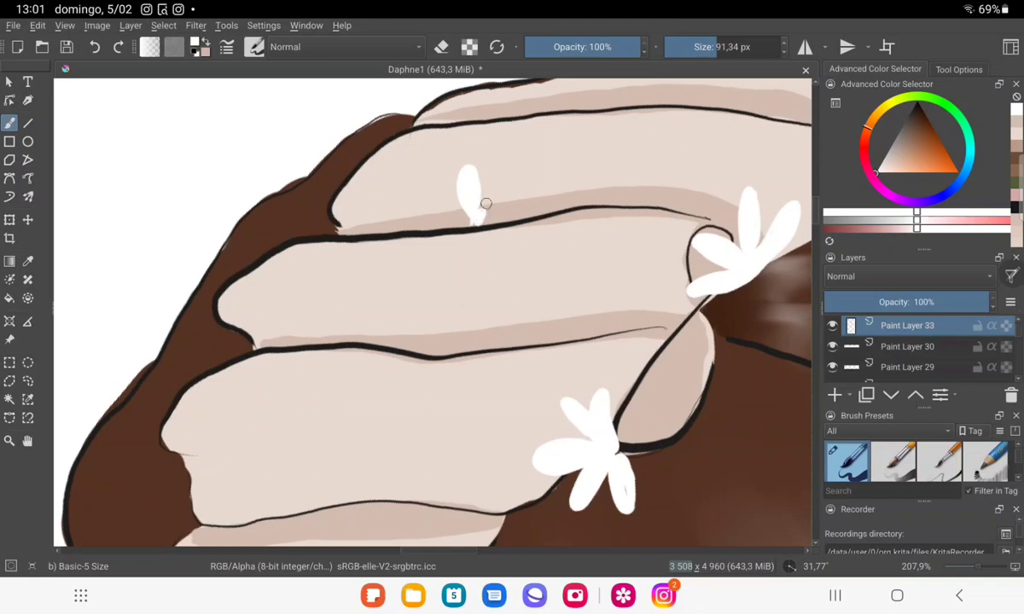
pyautogui.moveTo(485, 202)
pyautogui.mouseDown()
pyautogui.moveTo(476, 220)
pyautogui.moveTo(522, 208)
pyautogui.mouseUp()
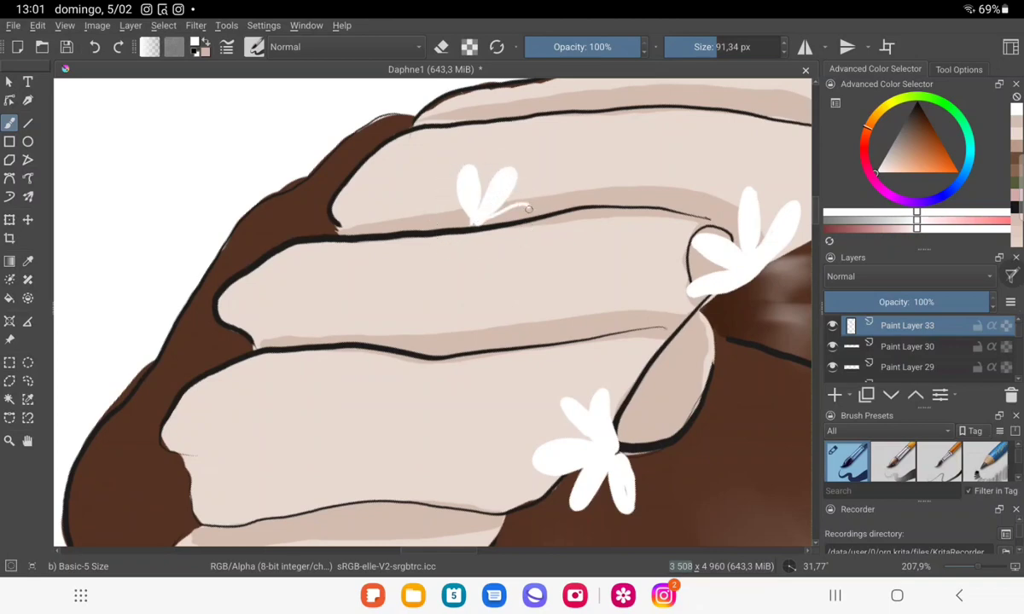
pyautogui.moveTo(453, 215); pyautogui.dragTo(423, 203)
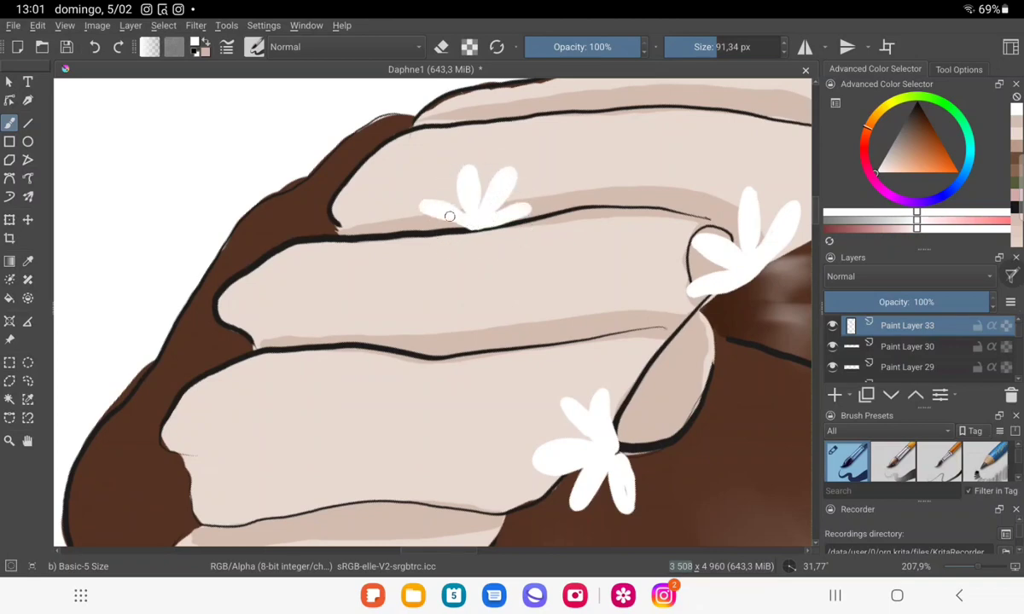
pyautogui.scroll(-4, 489, 217)
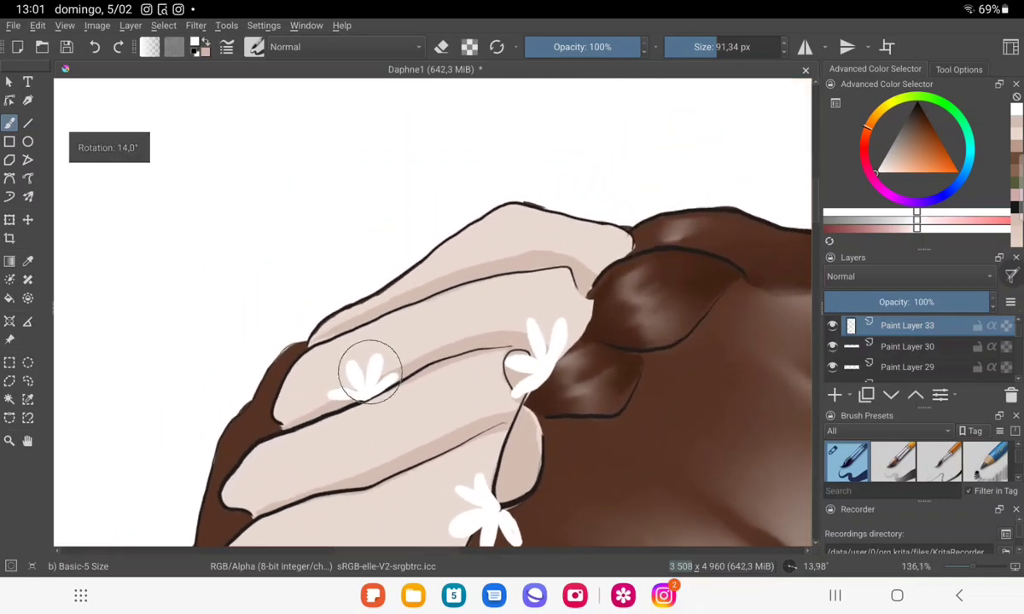
pyautogui.moveTo(526, 276)
pyautogui.mouseDown()
pyautogui.moveTo(537, 252)
pyautogui.moveTo(524, 275)
pyautogui.mouseUp()
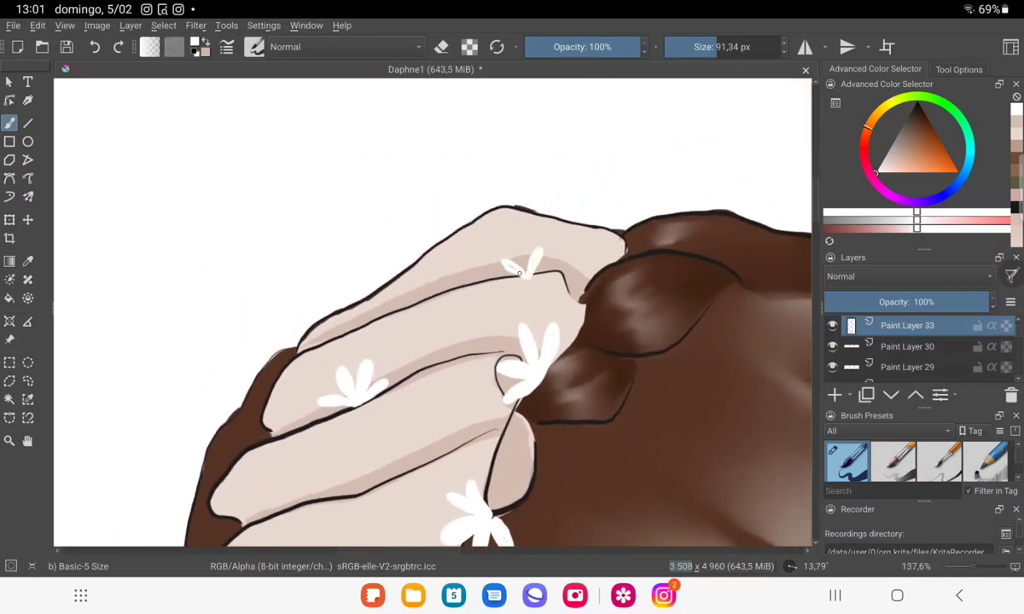
pyautogui.moveTo(521, 271)
pyautogui.mouseDown()
pyautogui.moveTo(530, 266)
pyautogui.moveTo(502, 289)
pyautogui.moveTo(527, 278)
pyautogui.mouseUp()
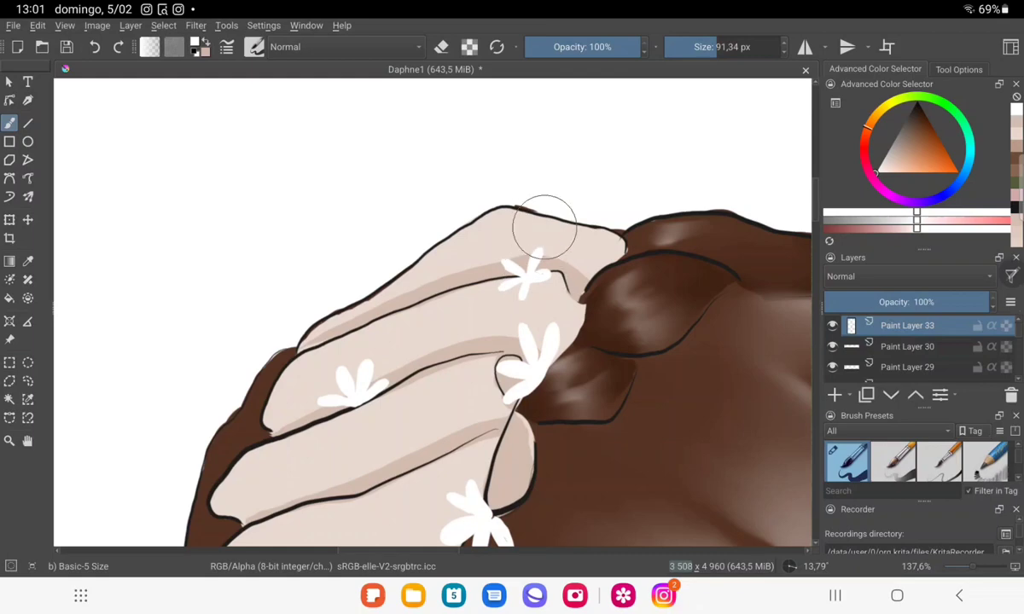
pyautogui.scroll(-5, 554, 256)
pyautogui.scroll(5, 563, 256)
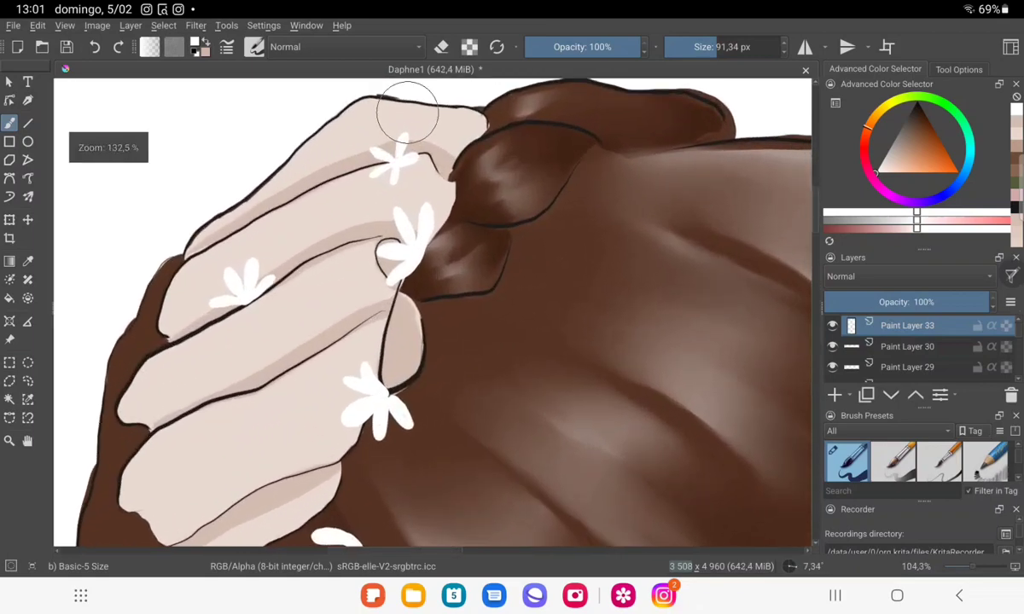
# Paint a fanned three-petal white flower on the brown hair lock above the fingers.
pyautogui.moveTo(423, 255)
pyautogui.mouseDown()
pyautogui.moveTo(397, 296)
pyautogui.moveTo(441, 292)
pyautogui.moveTo(394, 240)
pyautogui.moveTo(440, 238)
pyautogui.mouseUp()
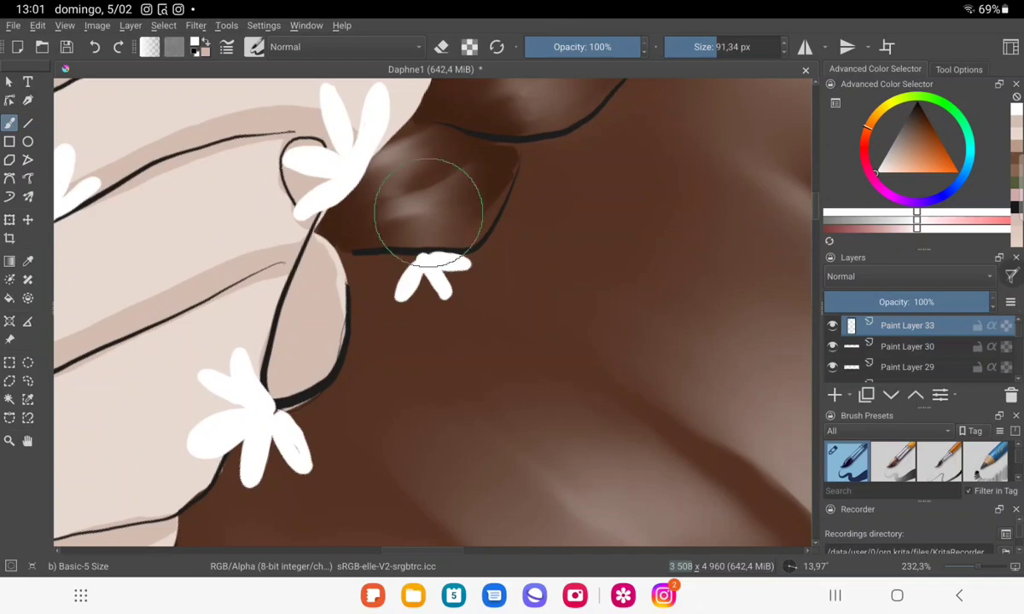
pyautogui.scroll(-3, 455, 339)
pyautogui.scroll(2, 455, 339)
pyautogui.scroll(2, 454, 340)
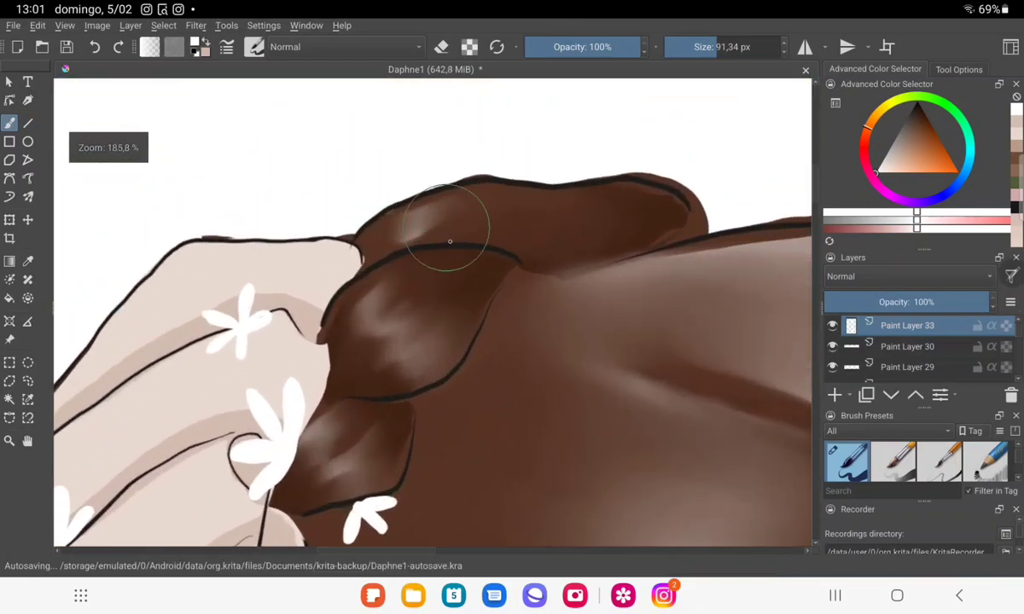
pyautogui.moveTo(447, 247); pyautogui.dragTo(460, 192)
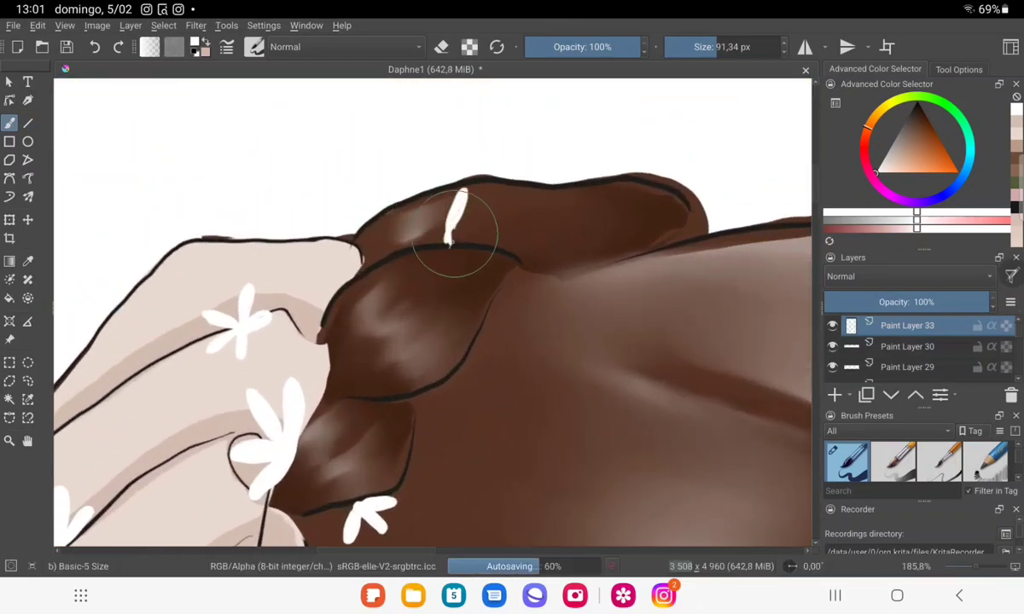
pyautogui.moveTo(446, 244); pyautogui.dragTo(491, 219)
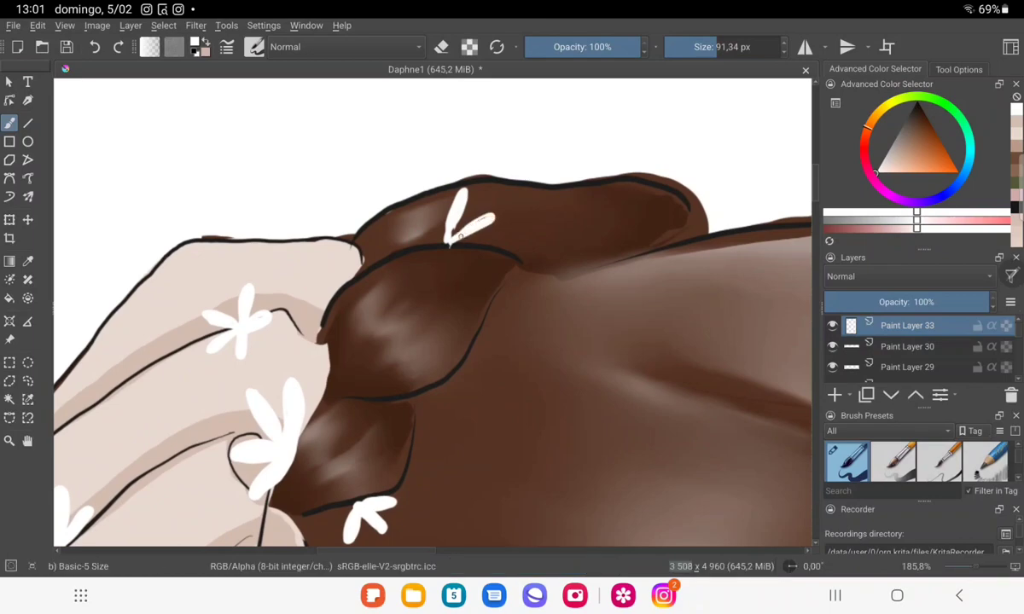
pyautogui.moveTo(446, 244)
pyautogui.mouseDown()
pyautogui.moveTo(407, 218)
pyautogui.moveTo(540, 293)
pyautogui.moveTo(589, 266)
pyautogui.mouseUp()
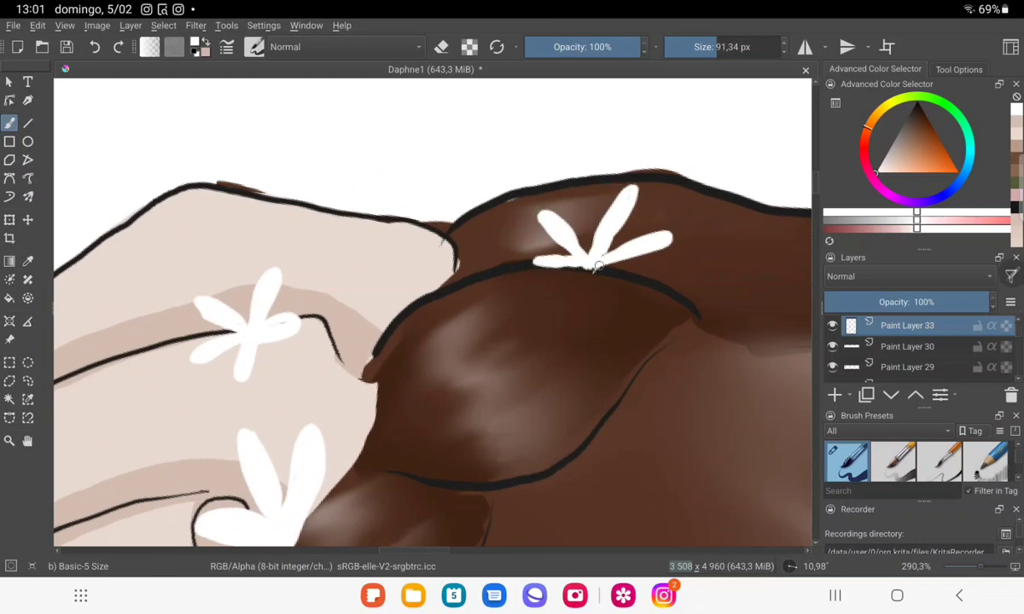
pyautogui.moveTo(593, 261)
pyautogui.mouseDown()
pyautogui.moveTo(616, 190)
pyautogui.moveTo(535, 271)
pyautogui.moveTo(566, 242)
pyautogui.moveTo(553, 177)
pyautogui.mouseUp()
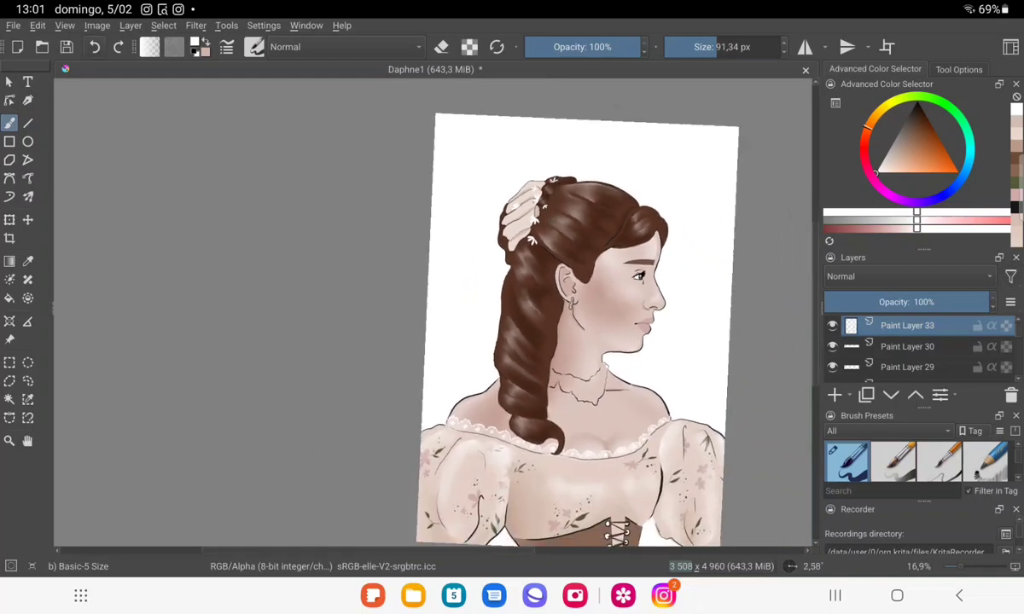
# Paint a white five-petal flower on the hair beside the ear, filling its petals fully.
pyautogui.moveTo(563, 281); pyautogui.dragTo(614, 256)
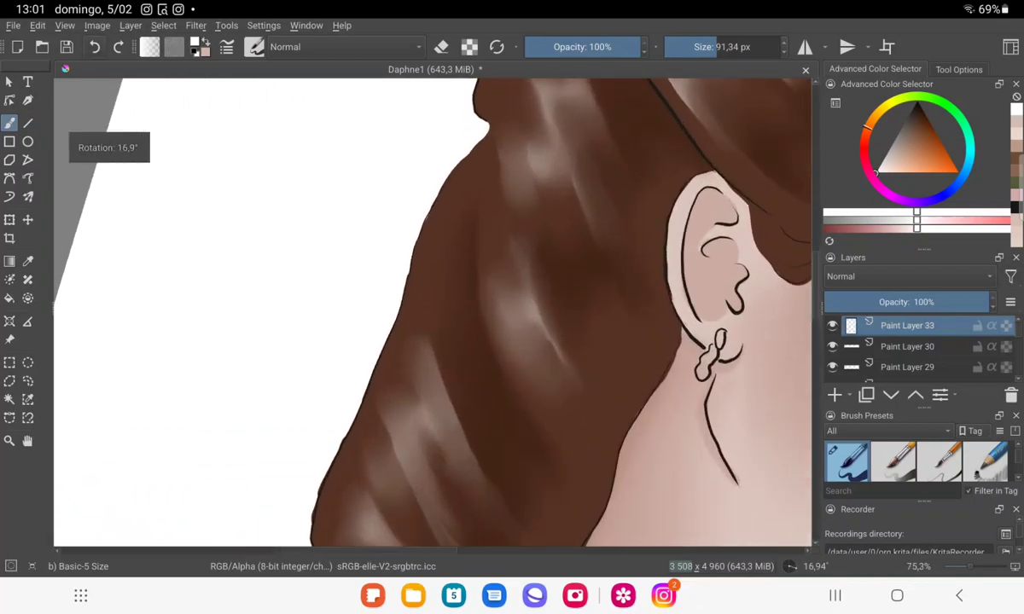
pyautogui.moveTo(502, 205); pyautogui.dragTo(514, 225)
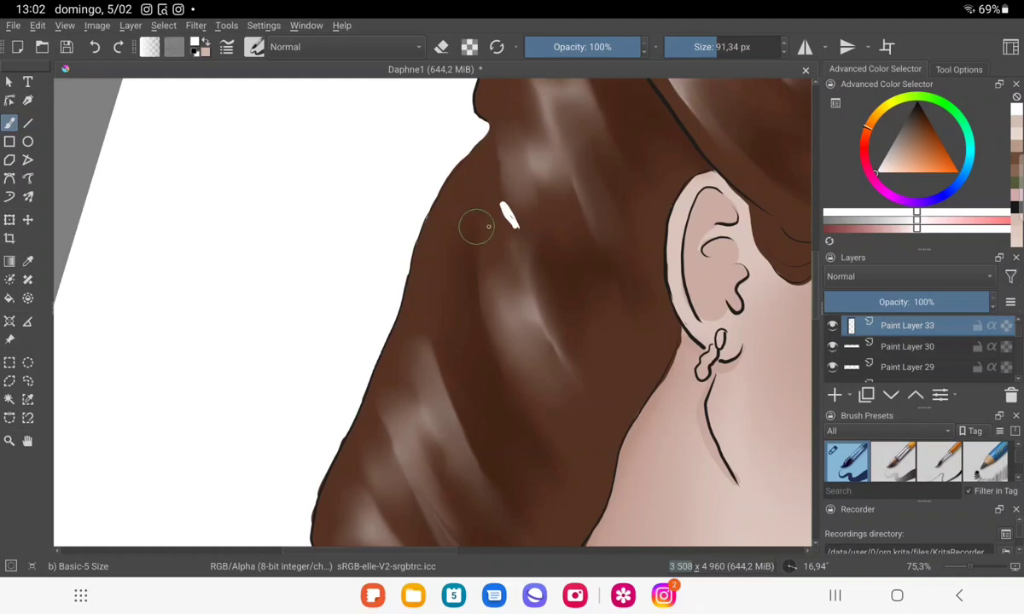
pyautogui.moveTo(514, 218); pyautogui.dragTo(541, 201)
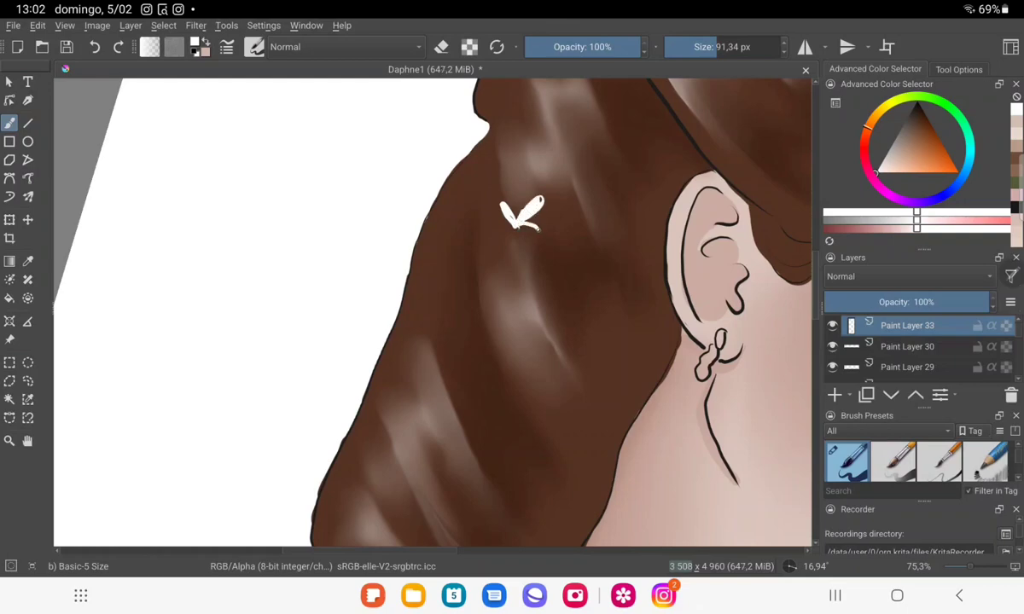
pyautogui.moveTo(523, 220); pyautogui.dragTo(540, 224)
pyautogui.moveTo(535, 204); pyautogui.dragTo(525, 223)
pyautogui.click(539, 202)
pyautogui.moveTo(539, 200); pyautogui.dragTo(518, 222)
pyautogui.moveTo(502, 203)
pyautogui.mouseDown()
pyautogui.moveTo(532, 224)
pyautogui.moveTo(483, 232)
pyautogui.moveTo(513, 220)
pyautogui.moveTo(504, 260)
pyautogui.moveTo(536, 195)
pyautogui.mouseUp()
# Add a smaller white flower just below it with a lower-left petal.
pyautogui.scroll(2, 546, 206)
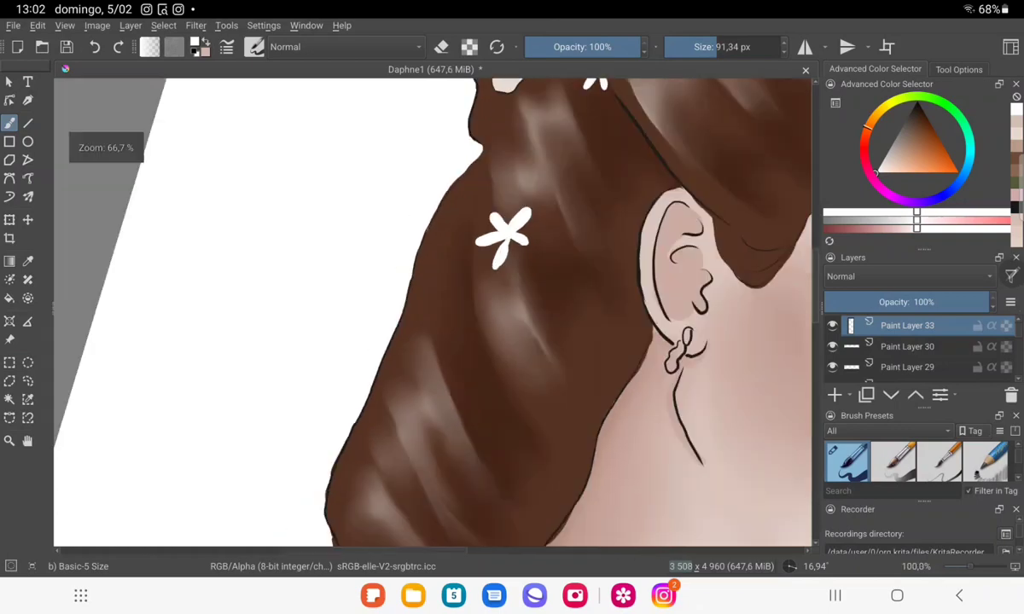
pyautogui.scroll(-5, 546, 207)
pyautogui.scroll(5, 546, 206)
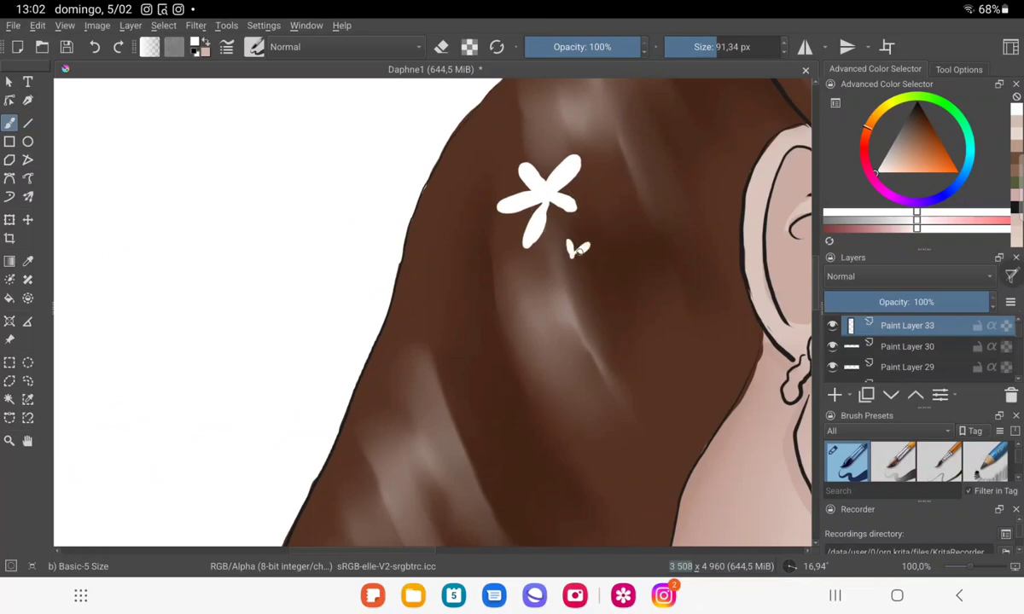
pyautogui.scroll(3, 582, 217)
pyautogui.scroll(2, 461, 265)
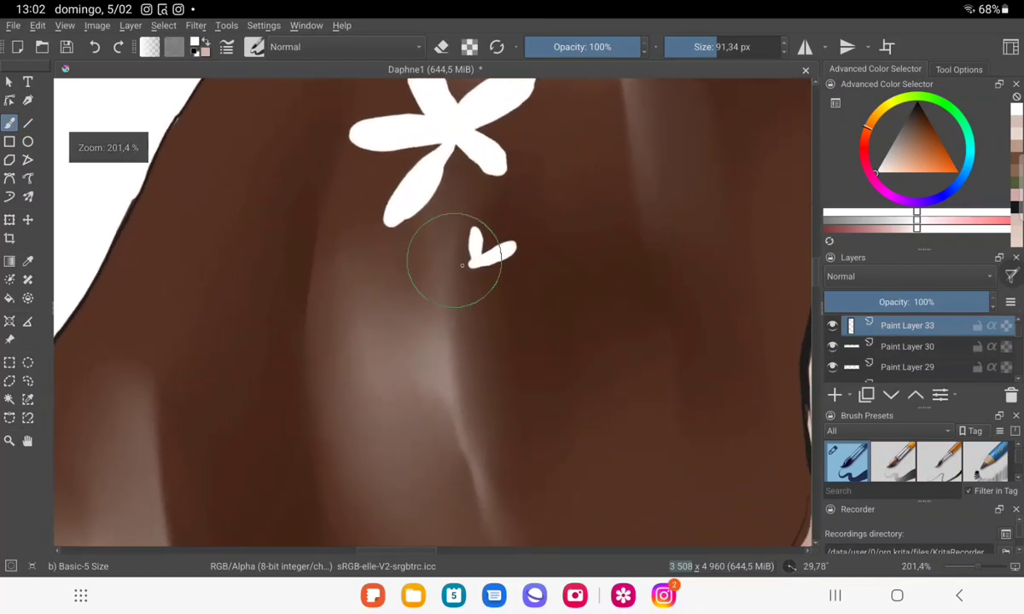
pyautogui.moveTo(472, 256)
pyautogui.mouseDown()
pyautogui.moveTo(444, 277)
pyautogui.moveTo(468, 272)
pyautogui.mouseUp()
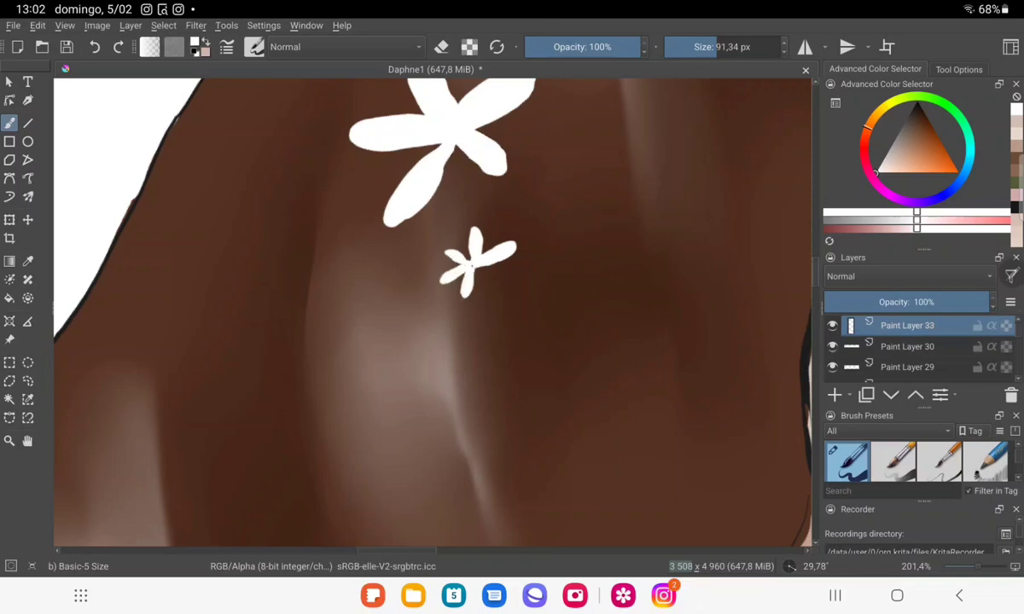
pyautogui.scroll(-2, 479, 256)
# Paint two more white flowers lower on the braid, undoing a stray white stroke.
pyautogui.scroll(-3, 482, 264)
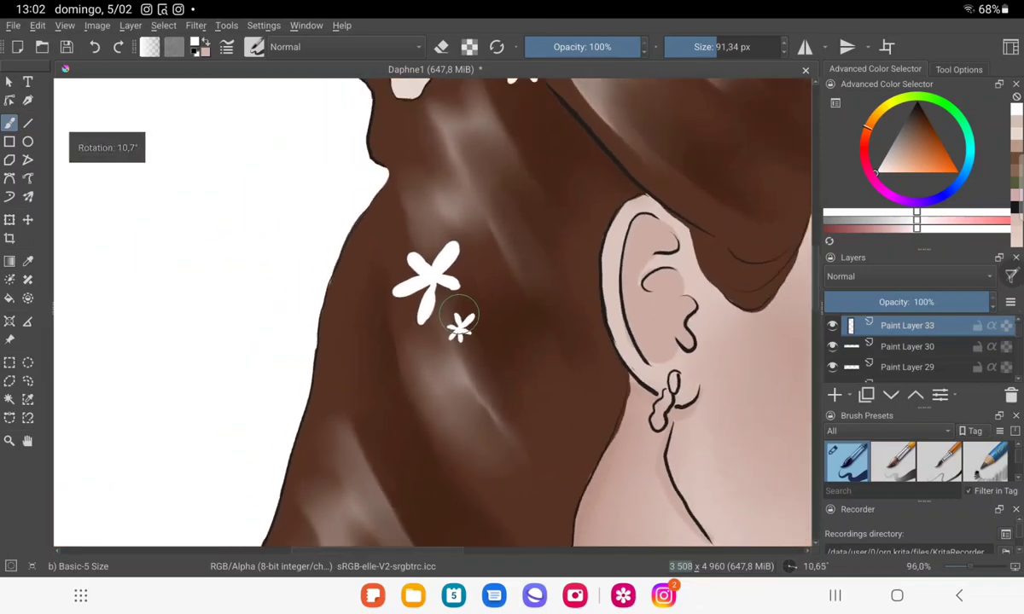
pyautogui.scroll(-3, 453, 251)
pyautogui.scroll(3, 443, 248)
pyautogui.scroll(3, 431, 273)
pyautogui.scroll(2, 422, 299)
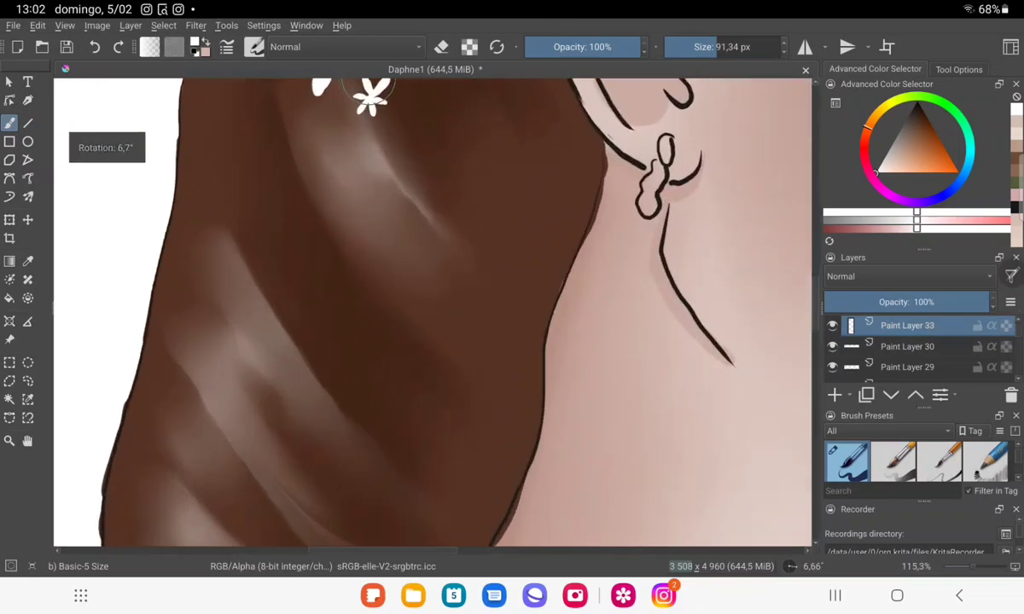
pyautogui.moveTo(423, 294)
pyautogui.mouseDown()
pyautogui.moveTo(415, 317)
pyautogui.moveTo(439, 319)
pyautogui.moveTo(397, 312)
pyautogui.moveTo(398, 331)
pyautogui.mouseUp()
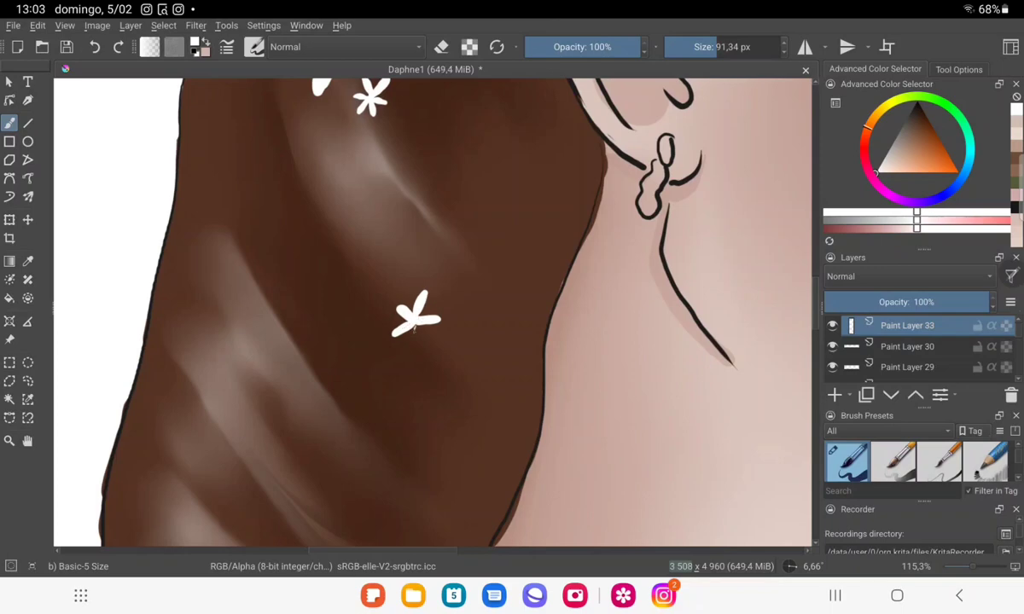
pyautogui.scroll(5, 466, 219)
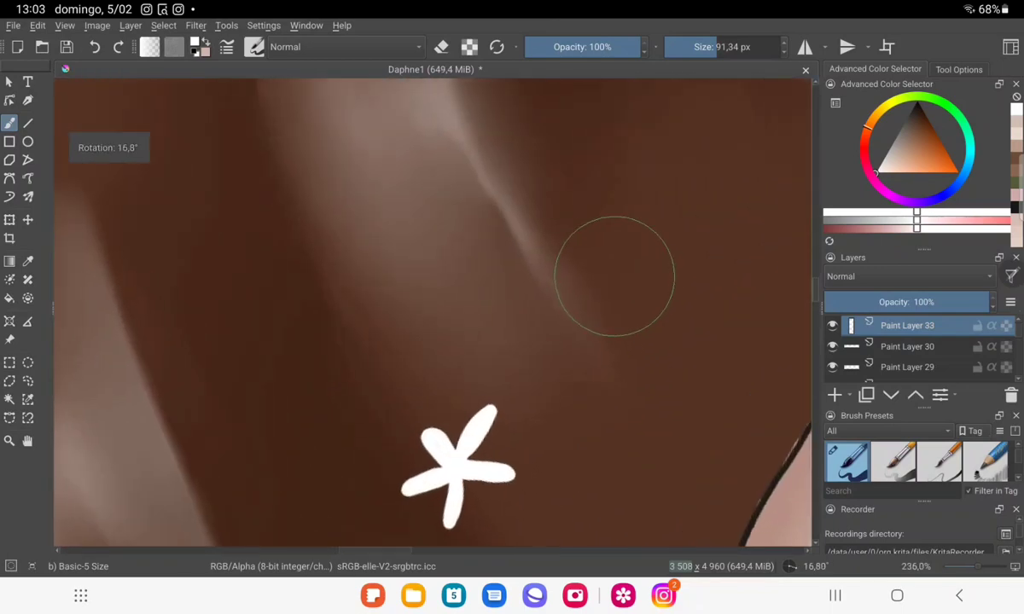
pyautogui.moveTo(339, 328)
pyautogui.mouseDown()
pyautogui.moveTo(360, 359)
pyautogui.moveTo(383, 323)
pyautogui.mouseUp()
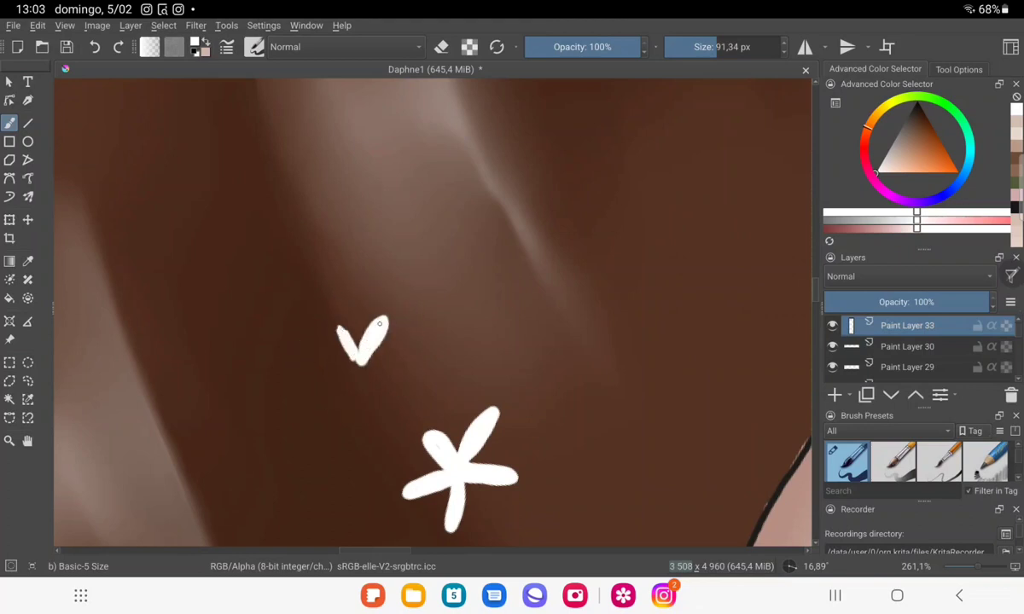
pyautogui.moveTo(353, 358); pyautogui.dragTo(333, 322)
pyautogui.moveTo(354, 359)
pyautogui.mouseDown()
pyautogui.moveTo(320, 374)
pyautogui.moveTo(341, 394)
pyautogui.mouseUp()
pyautogui.moveTo(547, 181); pyautogui.dragTo(557, 258)
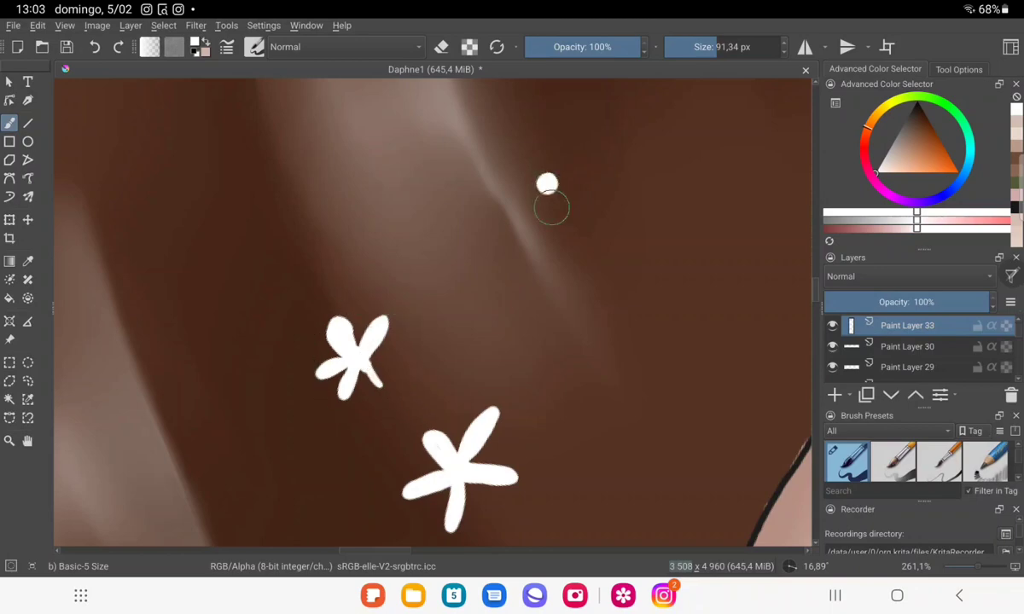
pyautogui.hotkey('ctrl', 'z')
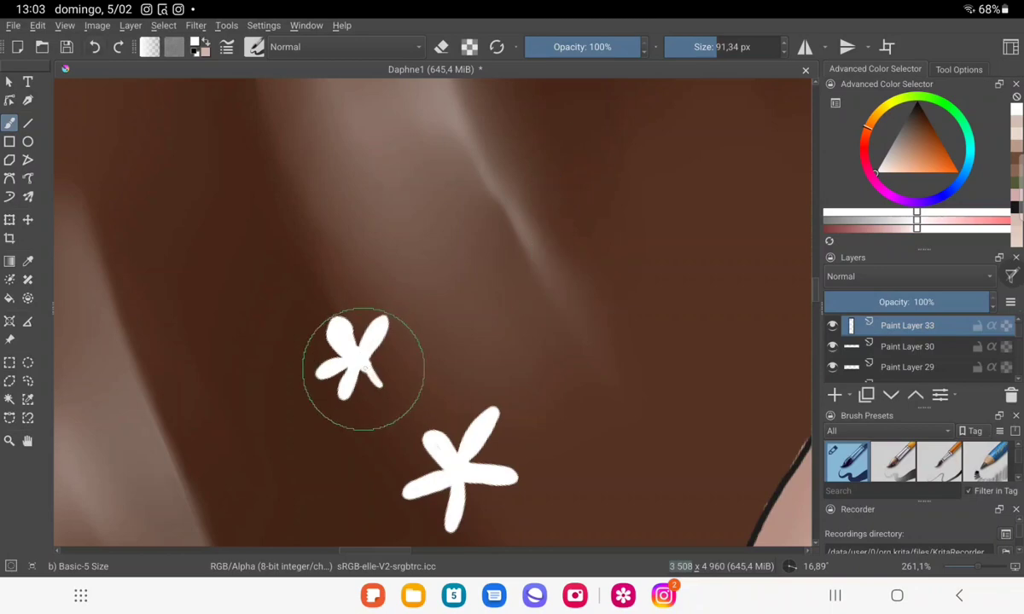
# Add a white flower at the braid's outer edge and begin another lower down.
pyautogui.moveTo(372, 320)
pyautogui.mouseDown()
pyautogui.moveTo(382, 346)
pyautogui.moveTo(469, 361)
pyautogui.moveTo(636, 229)
pyautogui.mouseUp()
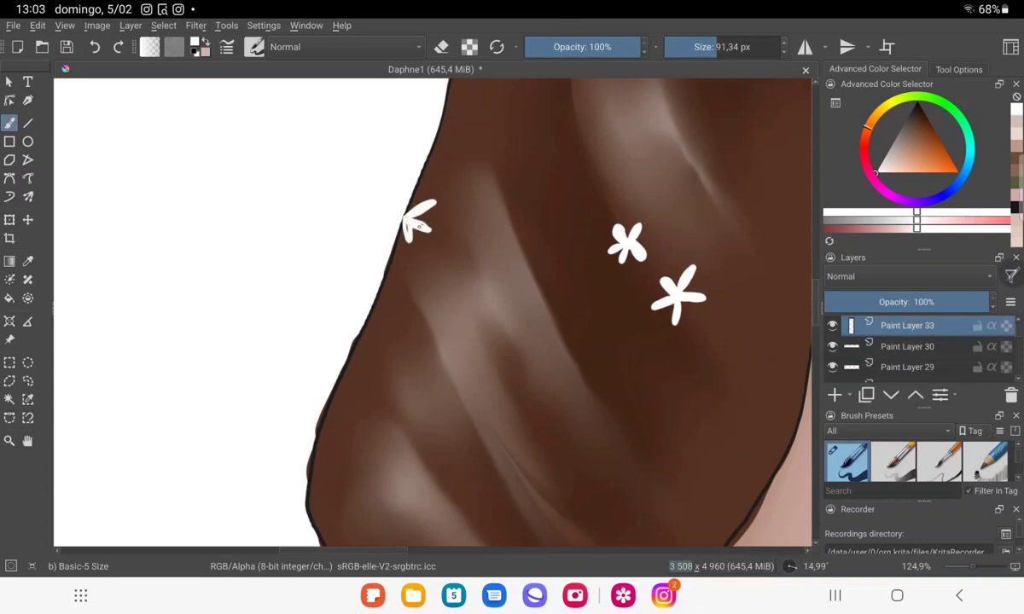
pyautogui.moveTo(411, 220); pyautogui.dragTo(399, 210)
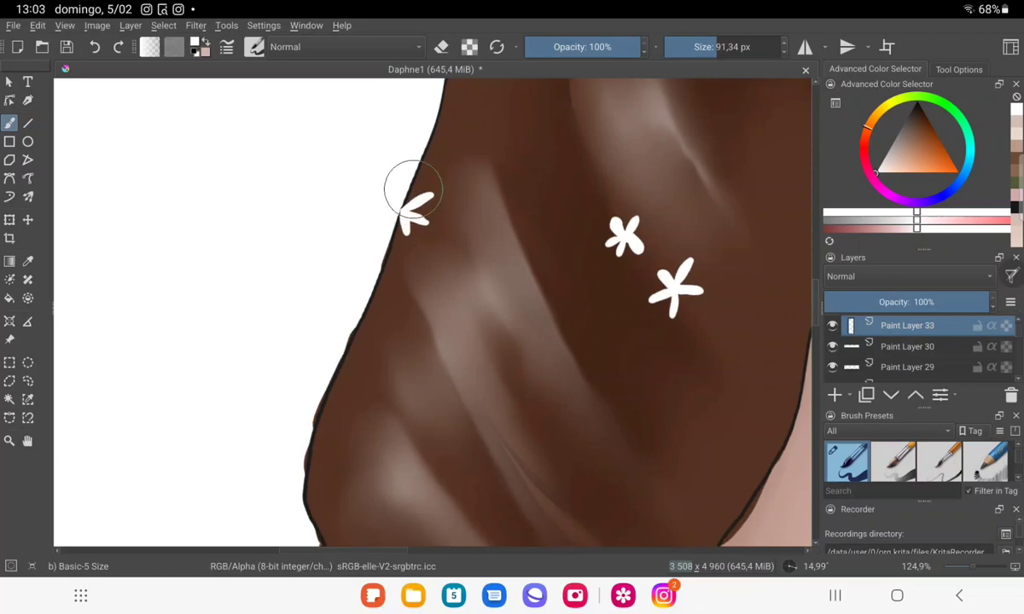
pyautogui.moveTo(478, 341)
pyautogui.mouseDown()
pyautogui.moveTo(401, 256)
pyautogui.moveTo(422, 283)
pyautogui.moveTo(435, 260)
pyautogui.moveTo(408, 247)
pyautogui.mouseUp()
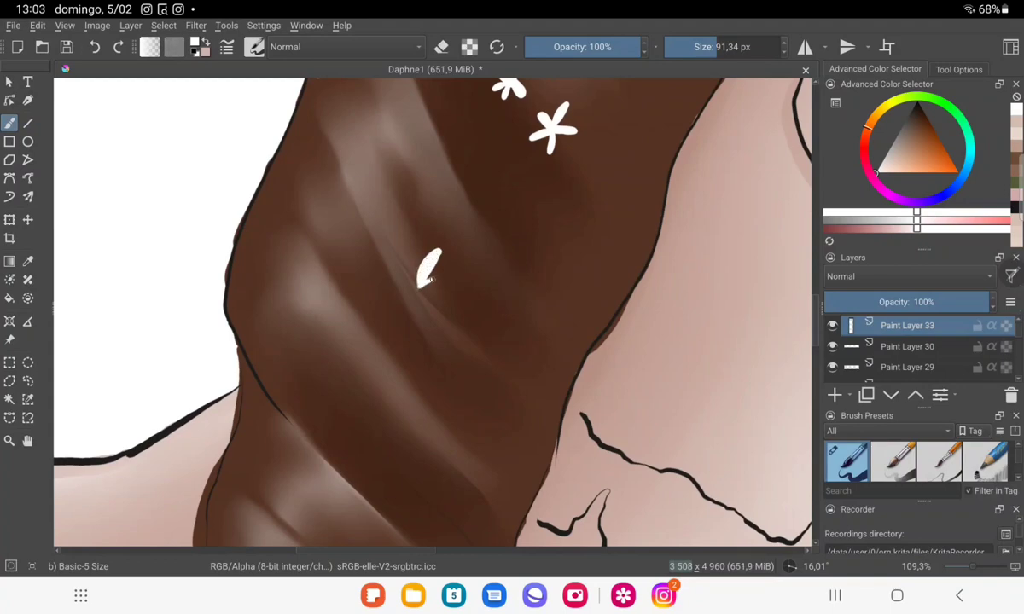
pyautogui.moveTo(450, 276)
pyautogui.mouseDown()
pyautogui.moveTo(423, 286)
pyautogui.moveTo(402, 259)
pyautogui.moveTo(440, 296)
pyautogui.mouseUp()
pyautogui.scroll(-2, 425, 240)
pyautogui.scroll(-2, 452, 281)
pyautogui.scroll(-2, 481, 330)
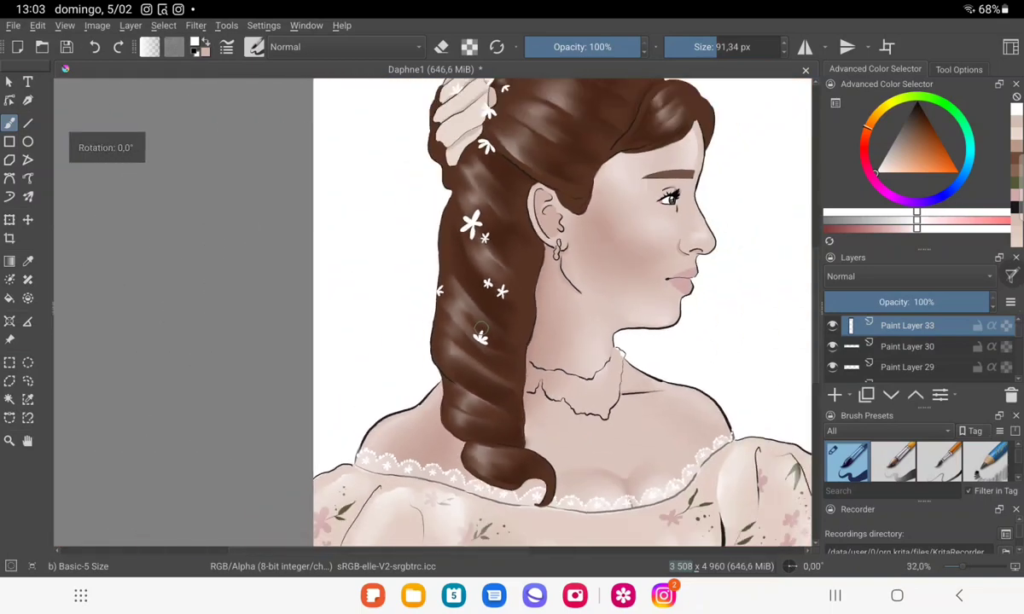
pyautogui.scroll(-2, 480, 330)
pyautogui.scroll(3, 505, 332)
pyautogui.scroll(2, 482, 345)
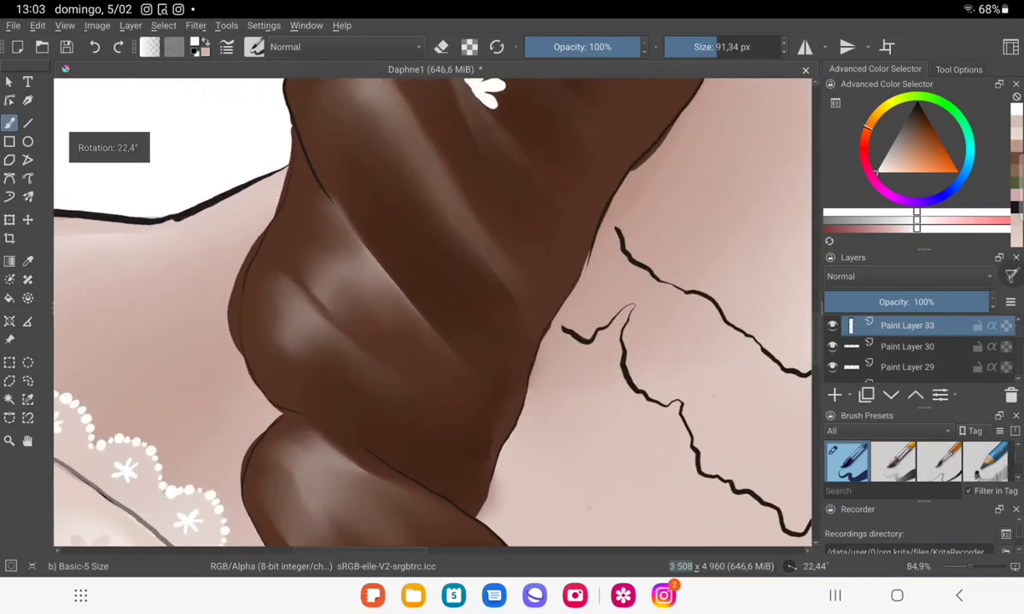
pyautogui.scroll(1, 458, 360)
pyautogui.moveTo(458, 360)
pyautogui.mouseDown()
pyautogui.moveTo(463, 334)
pyautogui.moveTo(461, 358)
pyautogui.moveTo(450, 337)
pyautogui.moveTo(492, 353)
pyautogui.moveTo(440, 334)
pyautogui.mouseUp()
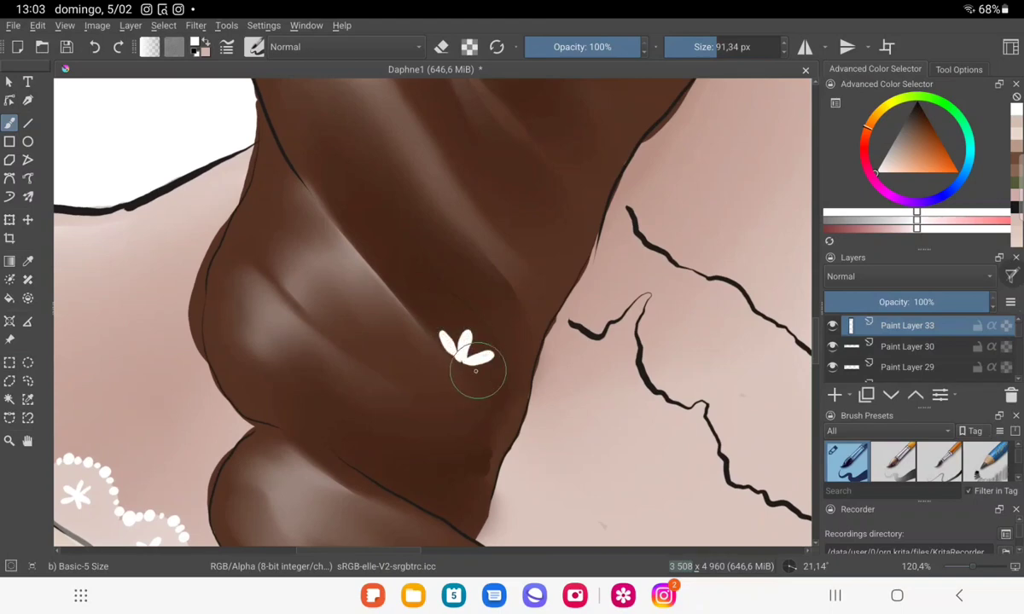
# Paint small white flowers on the braid's lower twist and near its end.
pyautogui.scroll(-10, 482, 297)
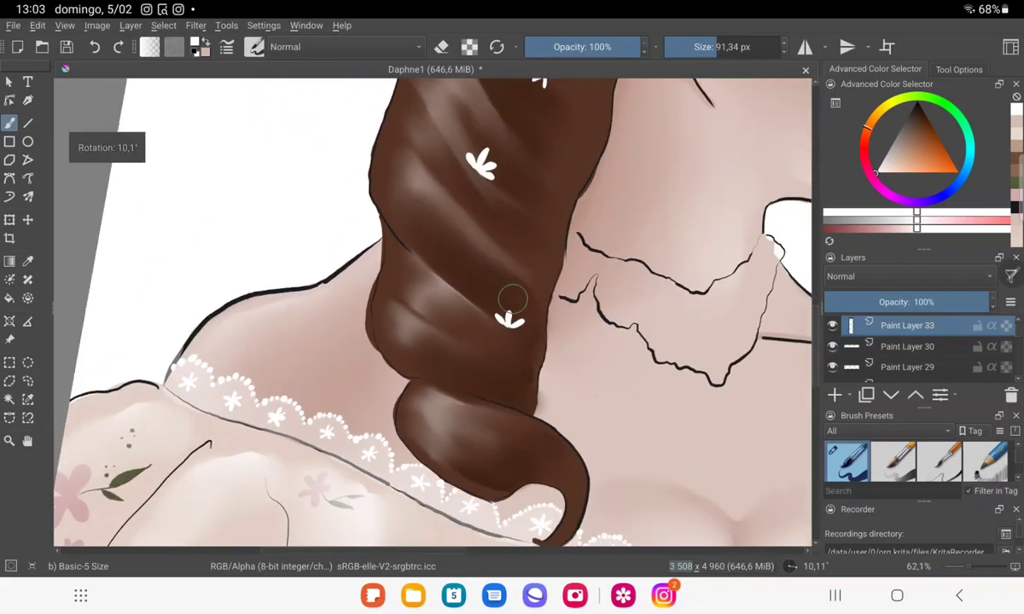
pyautogui.scroll(5, 536, 307)
pyautogui.scroll(3, 491, 373)
pyautogui.scroll(2, 498, 468)
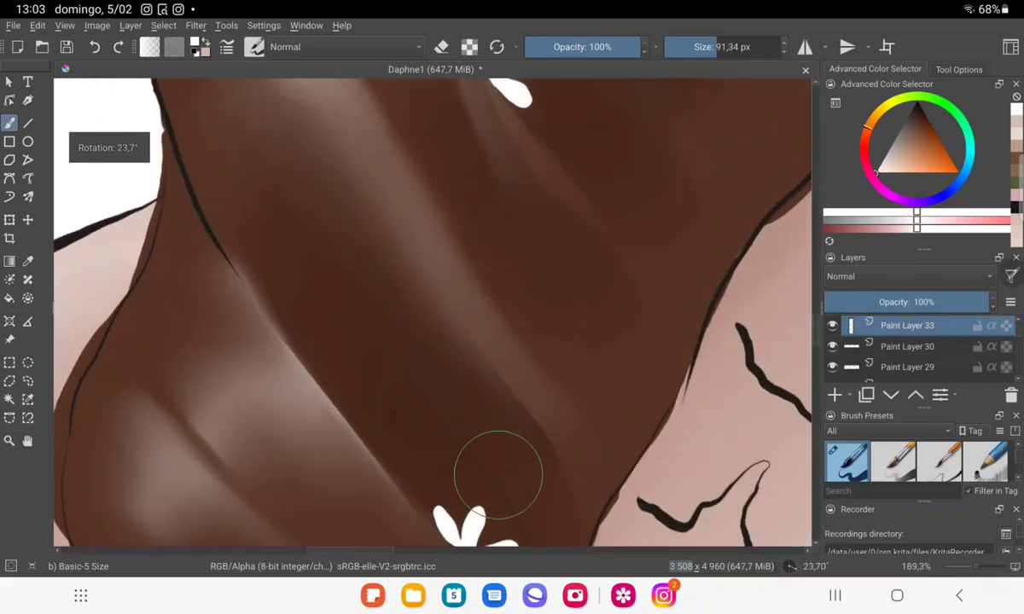
pyautogui.moveTo(441, 422)
pyautogui.mouseDown()
pyautogui.moveTo(450, 394)
pyautogui.moveTo(470, 415)
pyautogui.moveTo(431, 410)
pyautogui.moveTo(439, 428)
pyautogui.mouseUp()
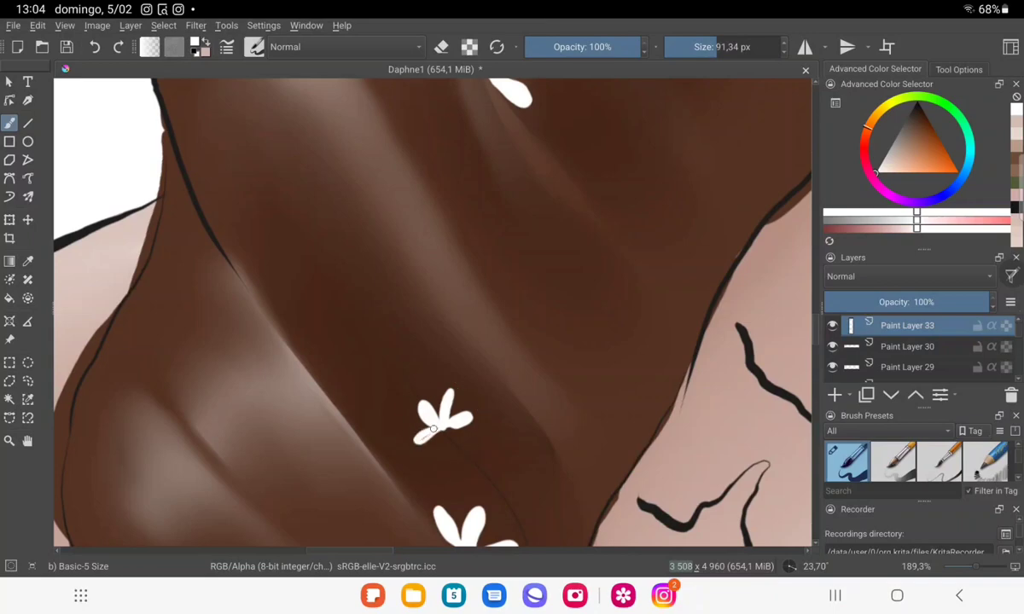
pyautogui.moveTo(431, 425); pyautogui.dragTo(410, 403)
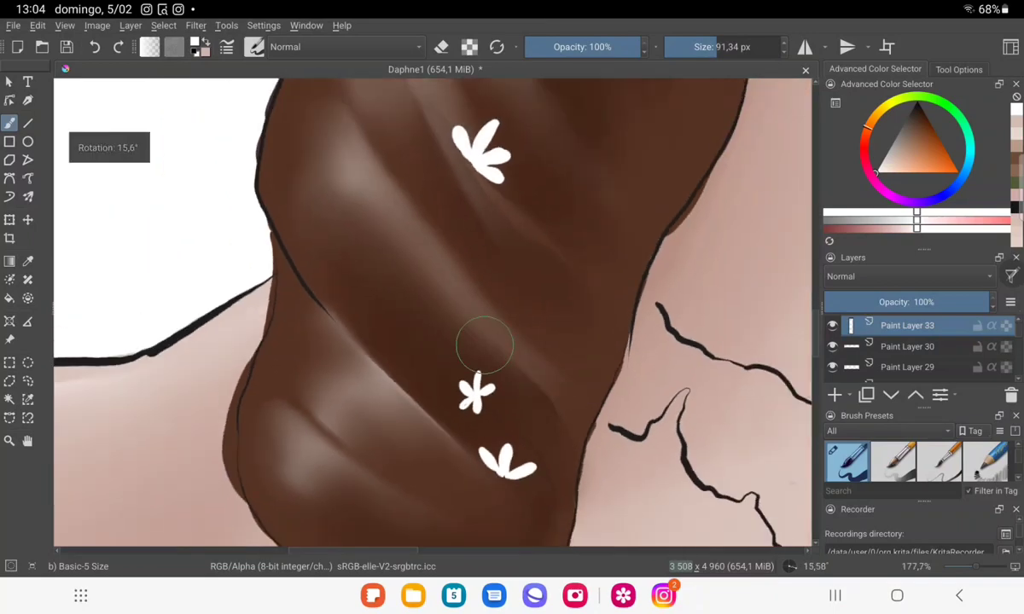
pyautogui.scroll(-10, 484, 345)
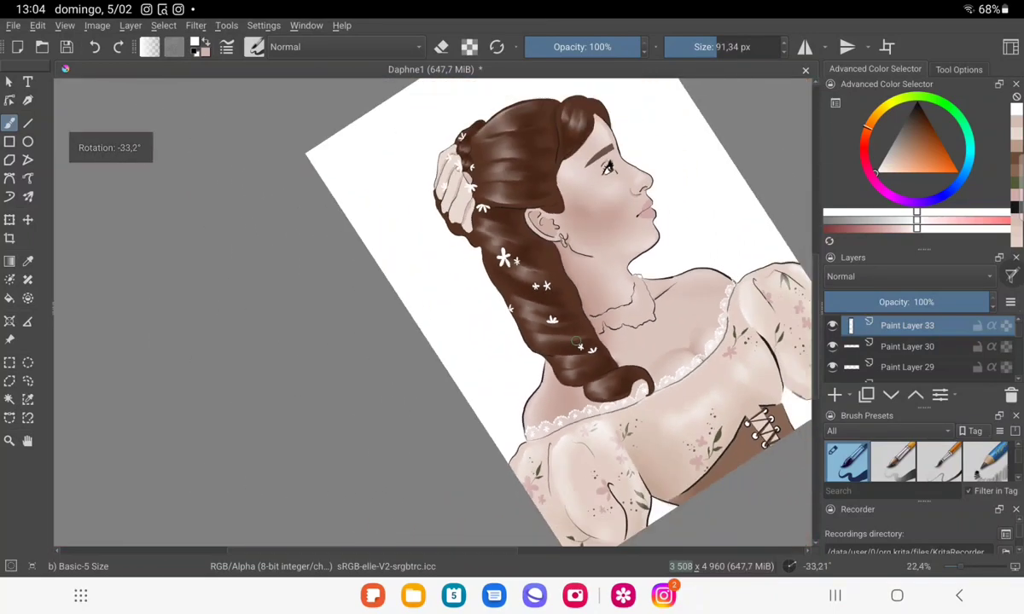
pyautogui.scroll(2, 576, 342)
pyautogui.scroll(3, 577, 343)
pyautogui.scroll(3, 577, 343)
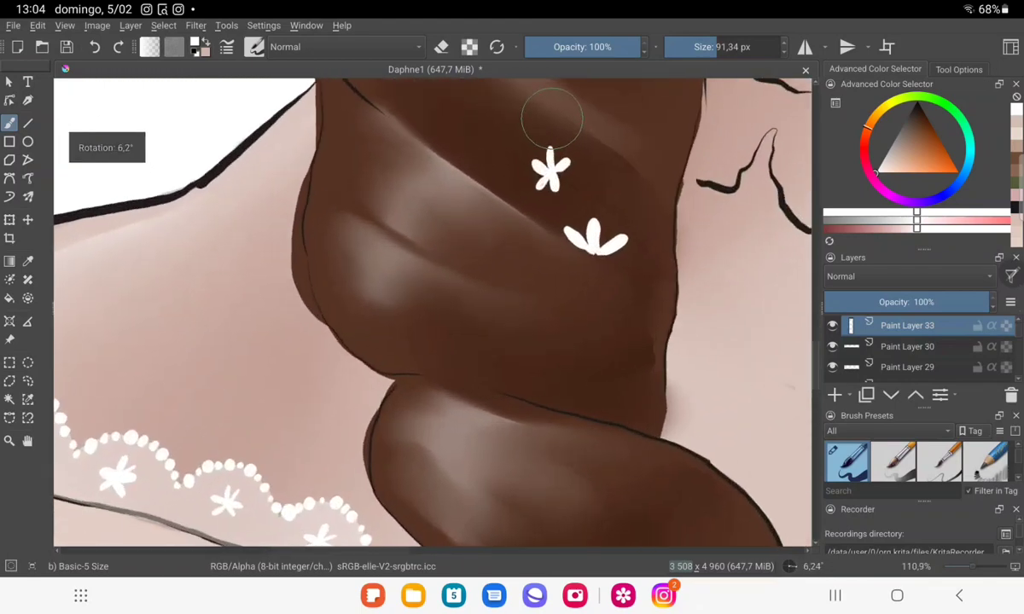
pyautogui.scroll(1, 563, 94)
pyautogui.moveTo(499, 423)
pyautogui.mouseDown()
pyautogui.moveTo(529, 407)
pyautogui.moveTo(538, 420)
pyautogui.moveTo(484, 398)
pyautogui.moveTo(503, 431)
pyautogui.moveTo(576, 411)
pyautogui.moveTo(520, 376)
pyautogui.mouseUp()
pyautogui.moveTo(527, 413)
pyautogui.mouseDown()
pyautogui.moveTo(544, 373)
pyautogui.moveTo(512, 380)
pyautogui.mouseUp()
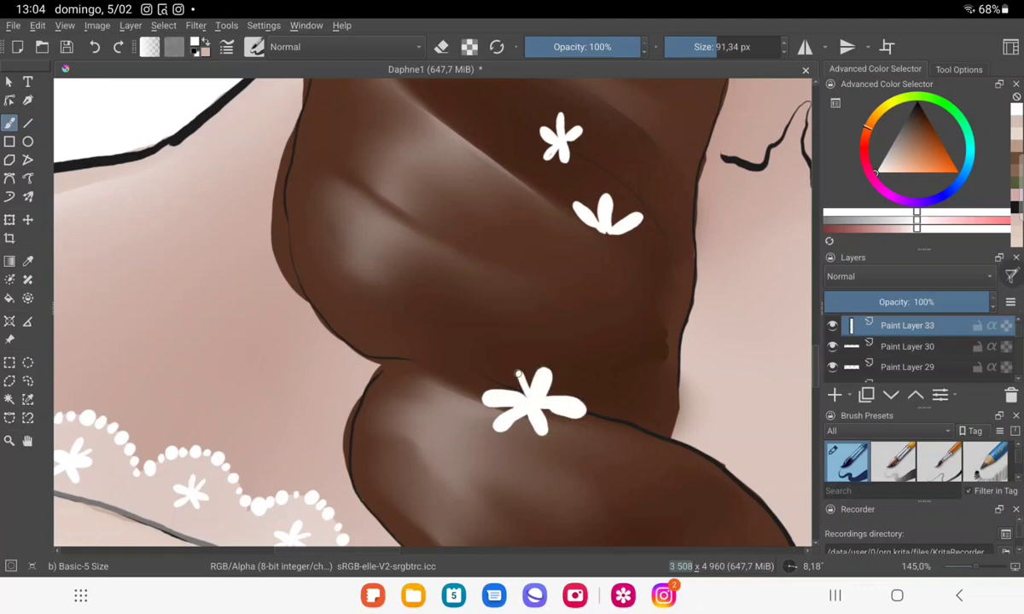
# Pick a tan colour in the Advanced Color Selector for the flower centres.
pyautogui.scroll(-5, 529, 341)
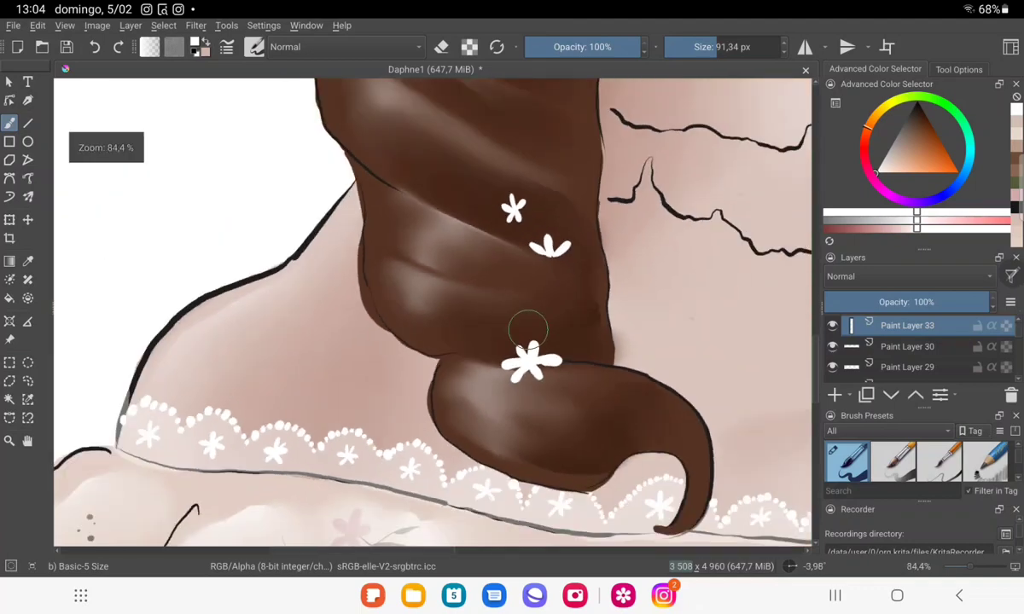
pyautogui.scroll(-5, 528, 326)
pyautogui.scroll(-3, 546, 341)
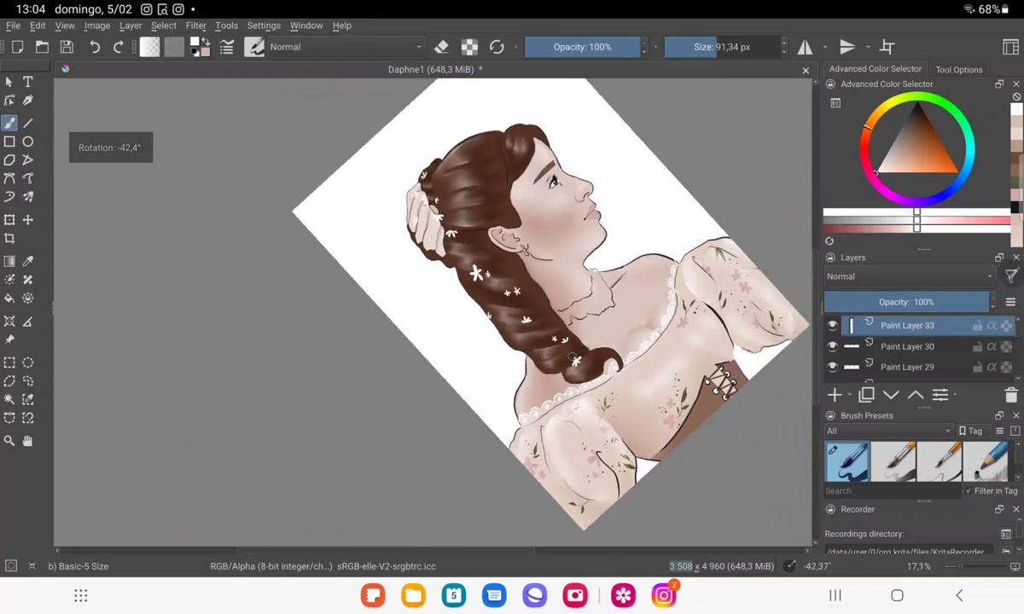
pyautogui.scroll(2, 573, 357)
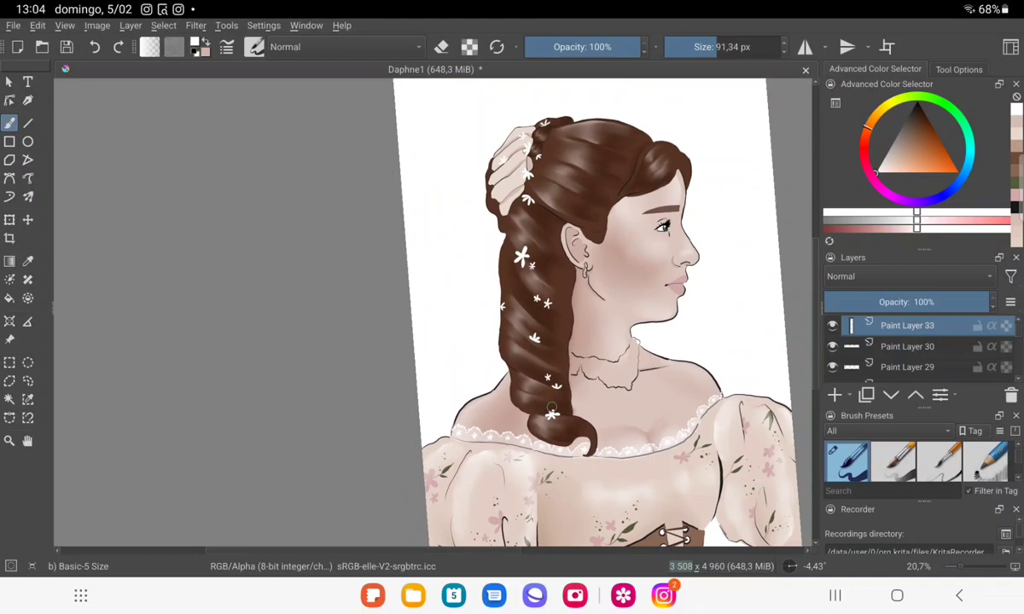
pyautogui.moveTo(742, 209); pyautogui.dragTo(742, 209)
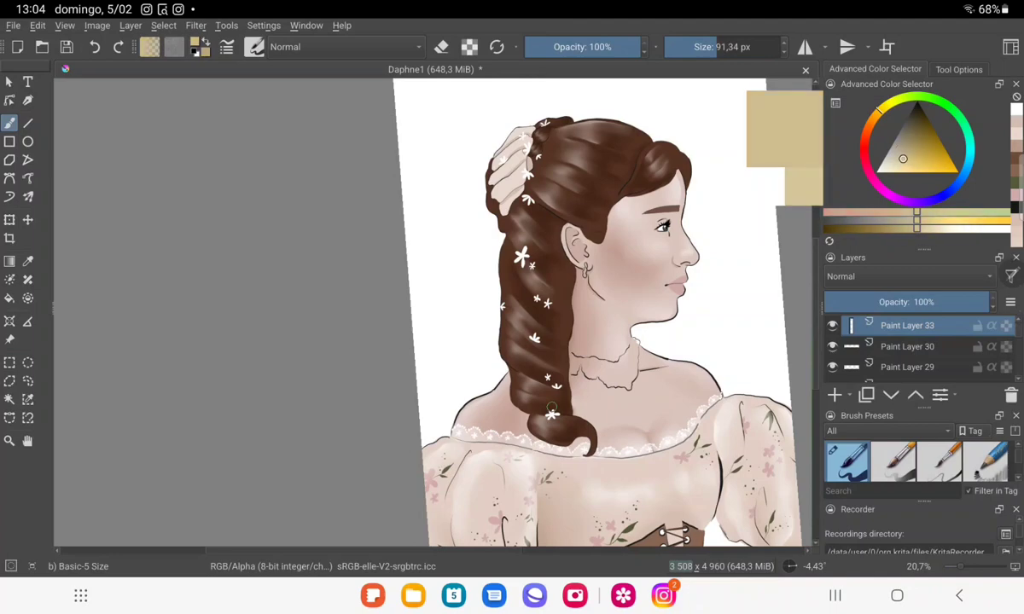
# Warm the tan slightly, add Paint Layer 34, and dab centres on two hair flowers.
pyautogui.moveTo(742, 209); pyautogui.dragTo(742, 209)
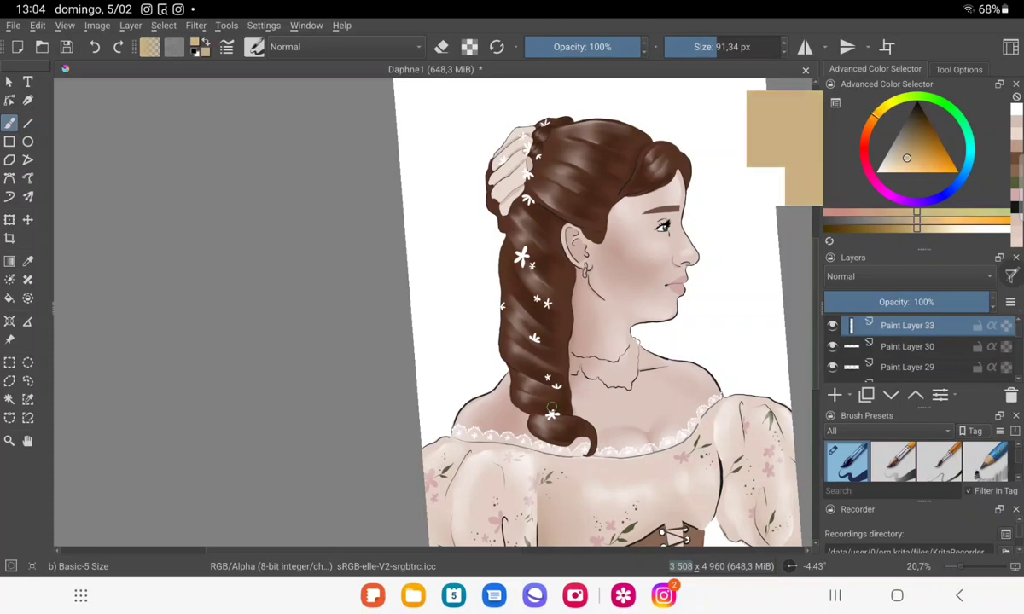
pyautogui.press('Insert')
pyautogui.scroll(10, 551, 410)
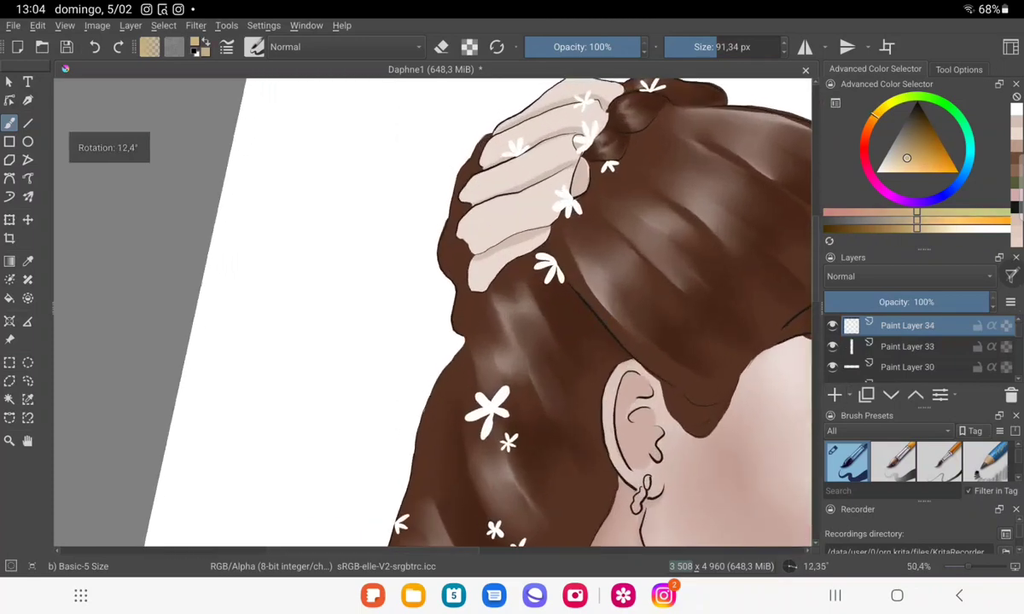
pyautogui.click(562, 270)
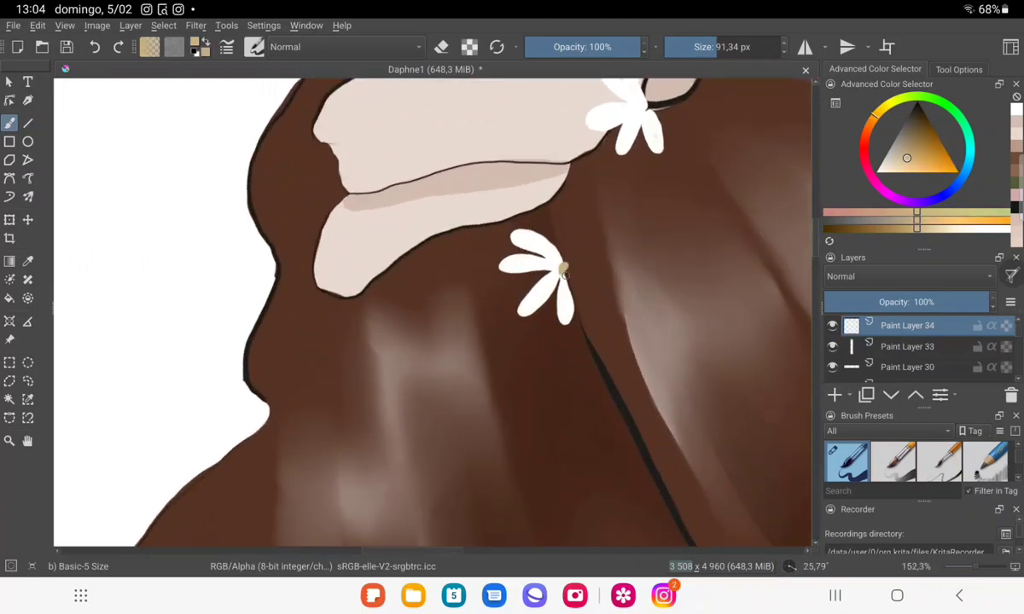
pyautogui.scroll(2, 522, 256)
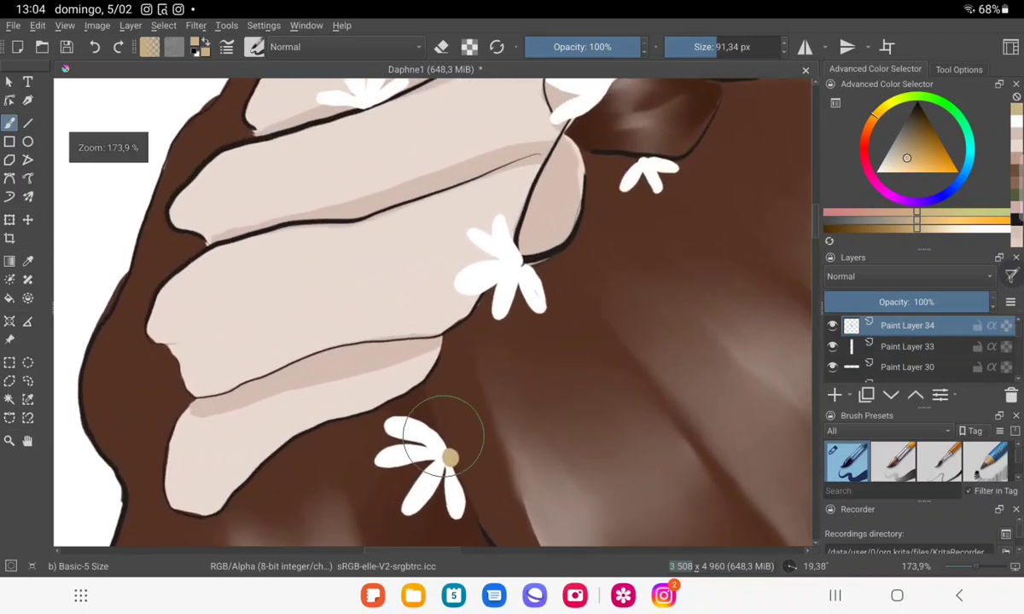
pyautogui.click(520, 259)
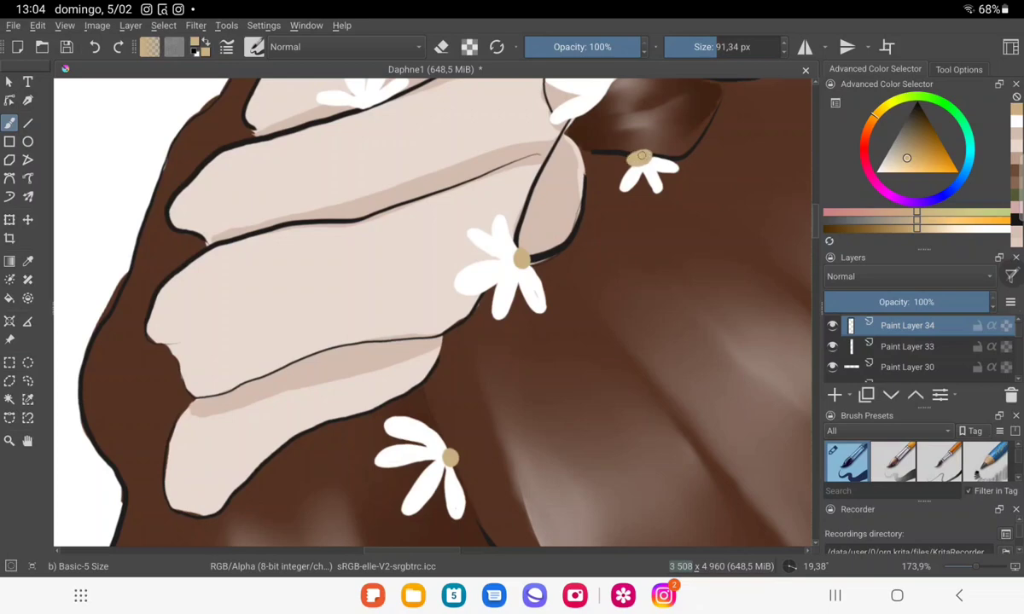
# Paint tan centres on the flower atop the fingers and the top hair flower.
pyautogui.moveTo(597, 256)
pyautogui.mouseDown()
pyautogui.moveTo(555, 224)
pyautogui.moveTo(579, 288)
pyautogui.mouseUp()
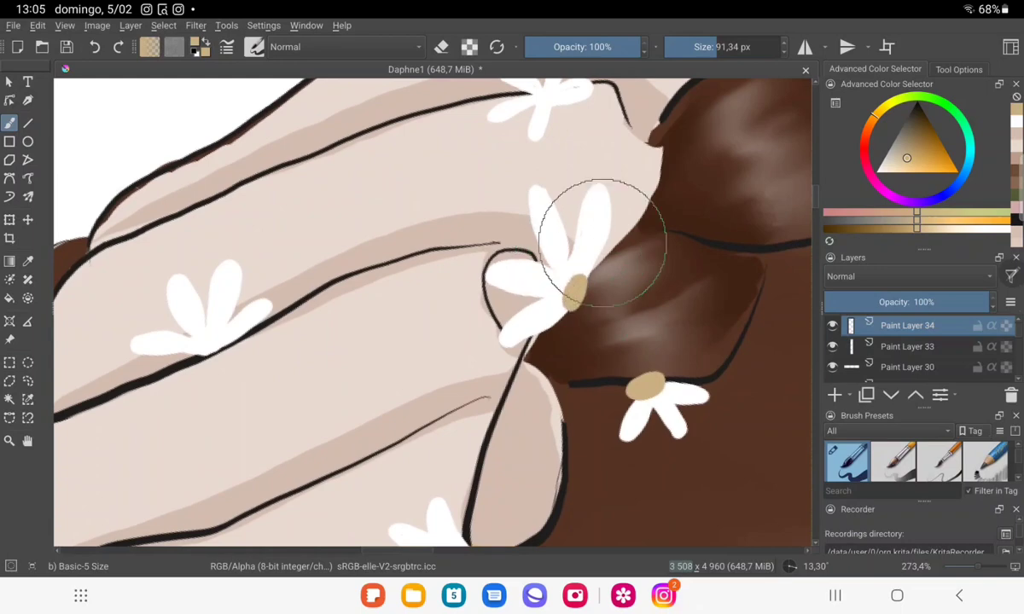
pyautogui.moveTo(605, 252)
pyautogui.mouseDown()
pyautogui.moveTo(598, 259)
pyautogui.moveTo(662, 270)
pyautogui.moveTo(754, 251)
pyautogui.moveTo(454, 338)
pyautogui.mouseUp()
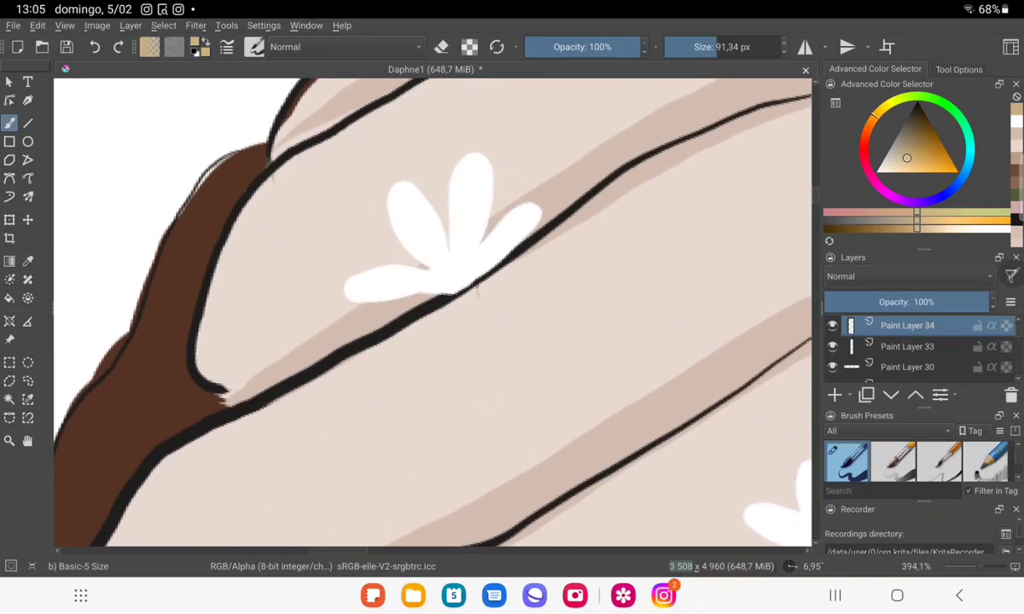
pyautogui.moveTo(465, 279)
pyautogui.mouseDown()
pyautogui.moveTo(463, 294)
pyautogui.moveTo(439, 282)
pyautogui.mouseUp()
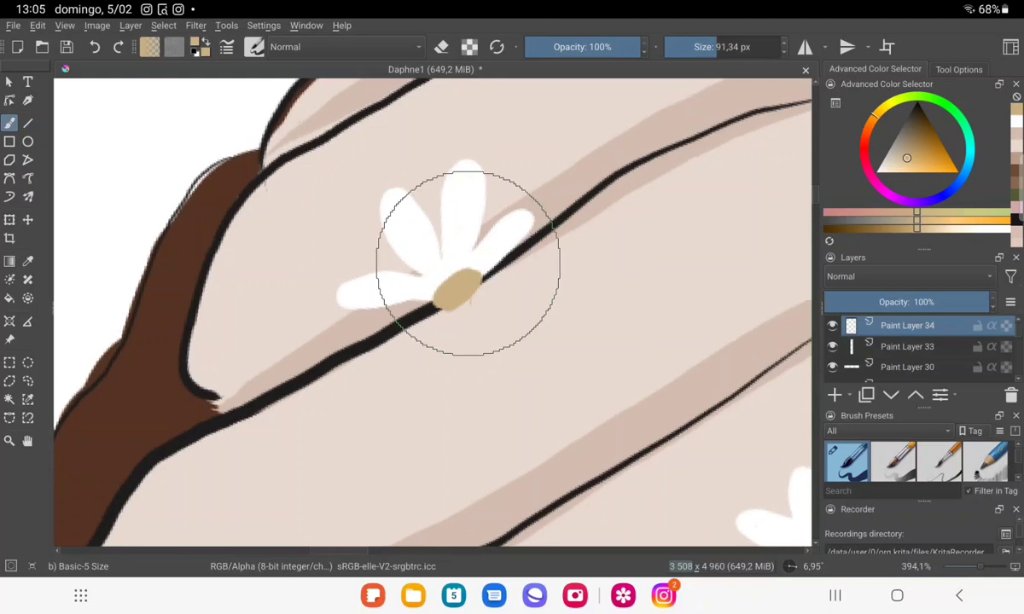
pyautogui.scroll(-10, 475, 256)
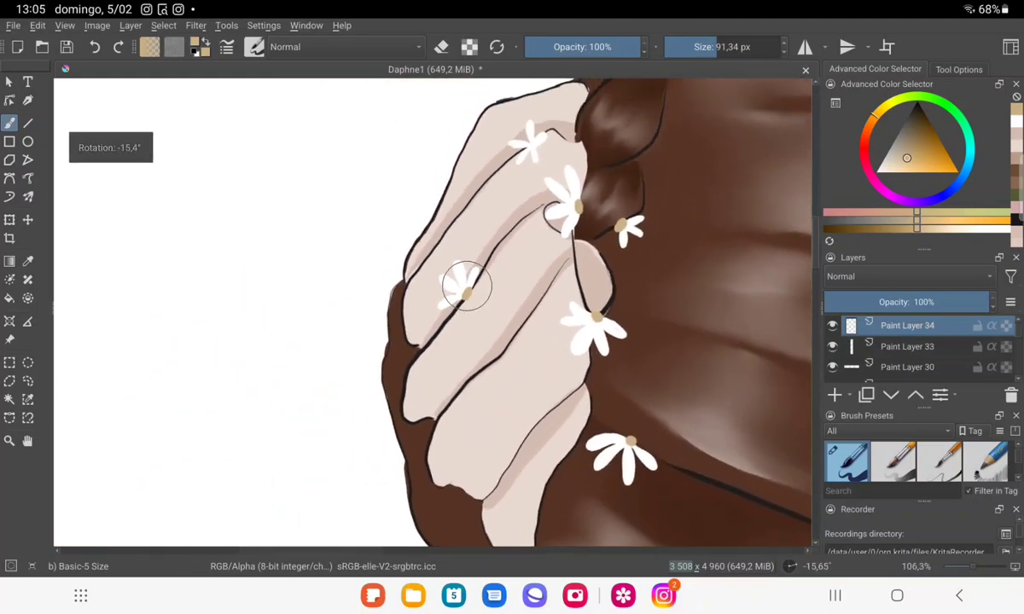
pyautogui.scroll(5, 461, 245)
pyautogui.click(486, 271)
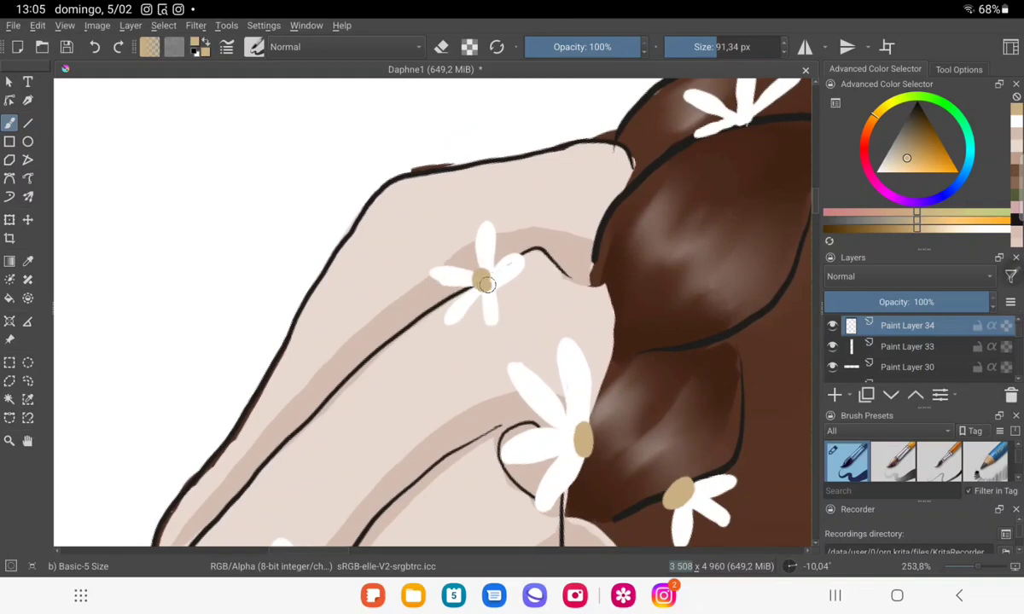
pyautogui.scroll(-2, 502, 251)
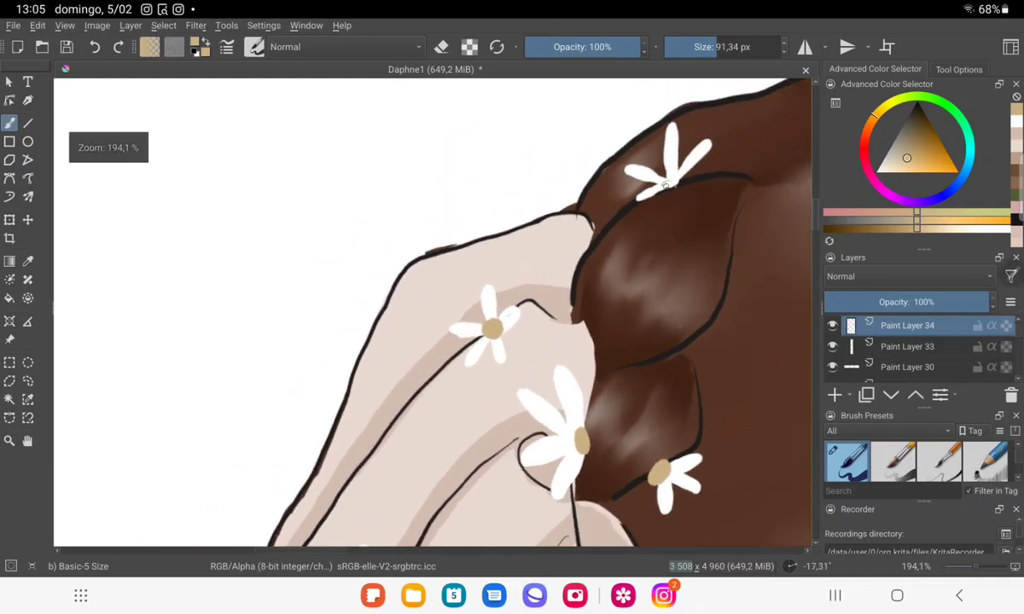
pyautogui.click(670, 176)
# Dab tan centres on the large braid flower, the small star flower and a lower one.
pyautogui.scroll(-1, 673, 176)
pyautogui.scroll(-2, 670, 176)
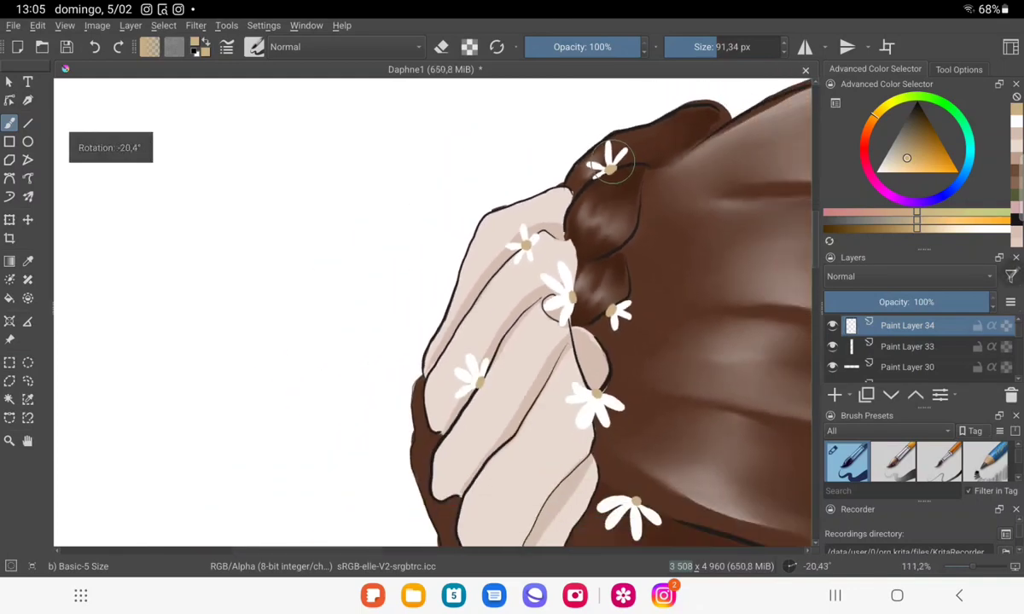
pyautogui.scroll(-2, 671, 177)
pyautogui.scroll(-2, 671, 177)
pyautogui.scroll(-2, 670, 177)
pyautogui.scroll(6, 566, 384)
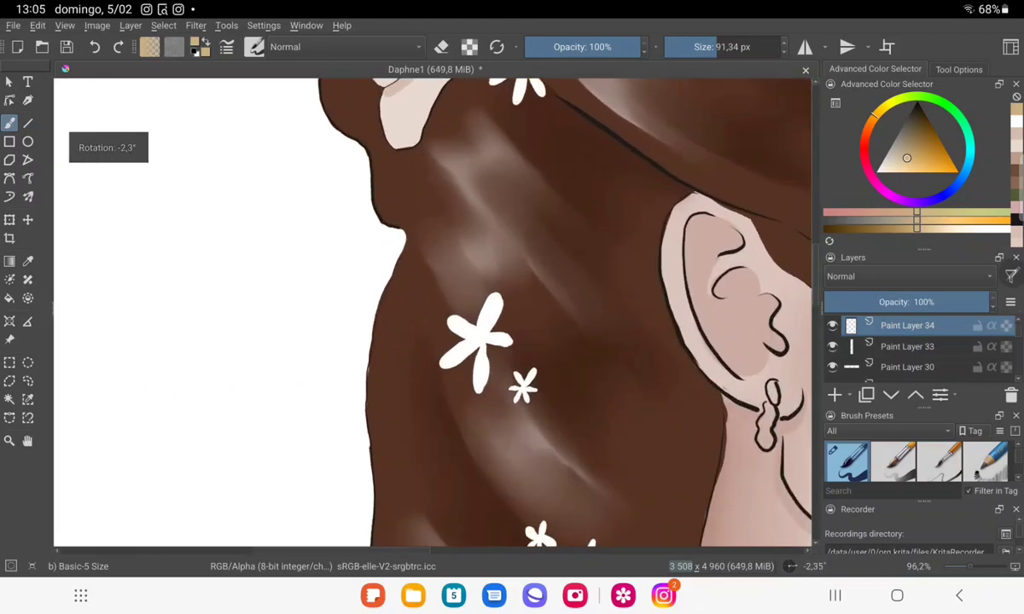
pyautogui.click(479, 339)
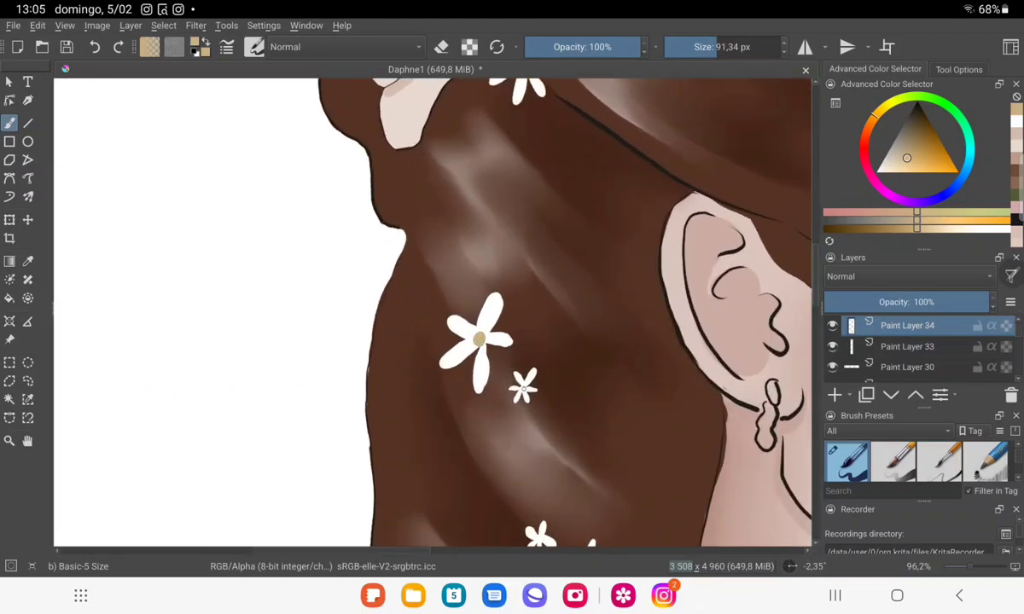
pyautogui.click(523, 389)
pyautogui.scroll(-2, 546, 461)
pyautogui.click(502, 338)
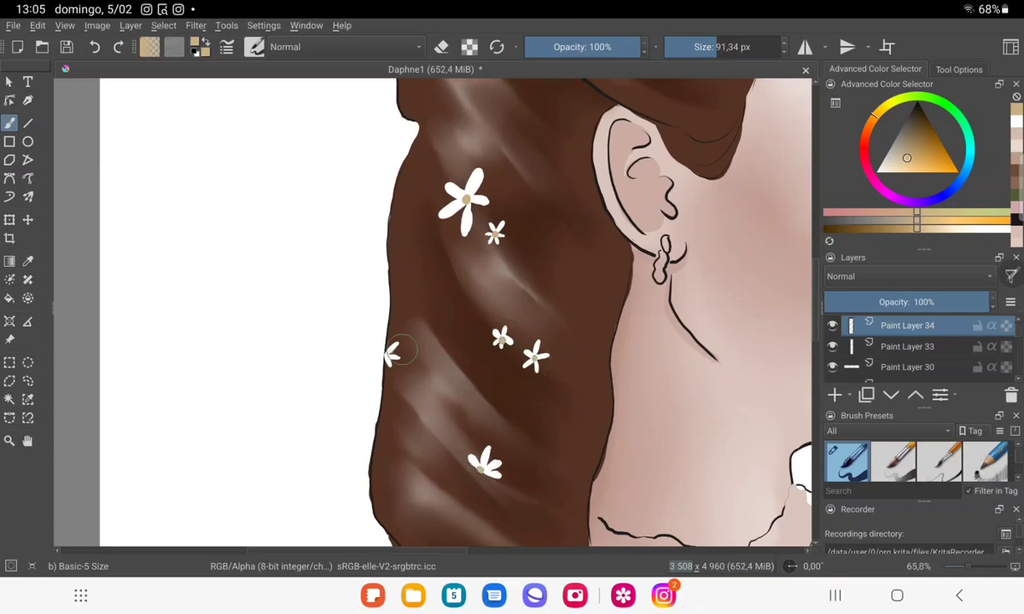
pyautogui.scroll(-1, 404, 291)
pyautogui.scroll(-5, 403, 291)
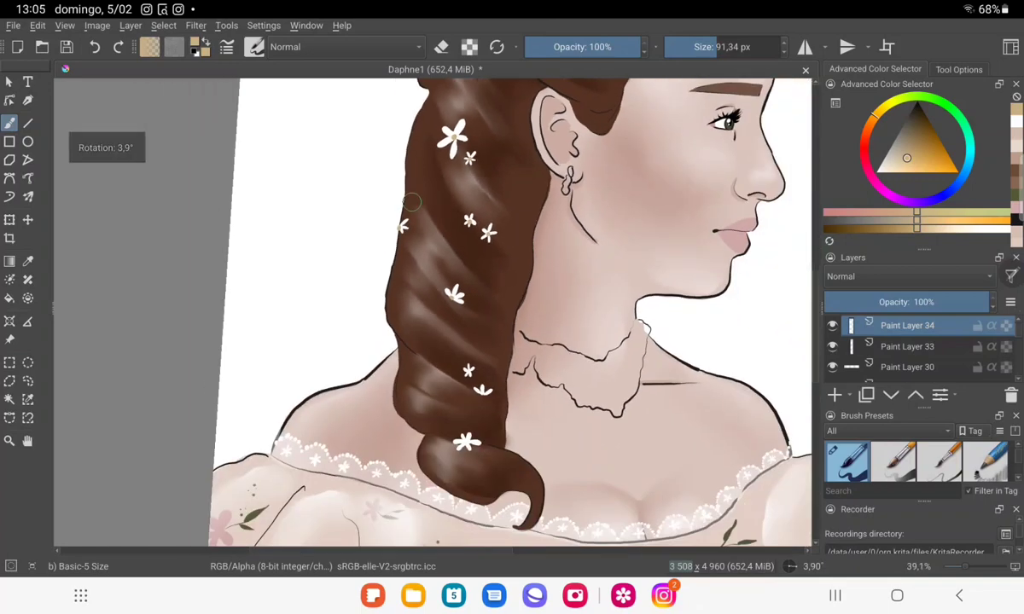
pyautogui.scroll(6, 403, 291)
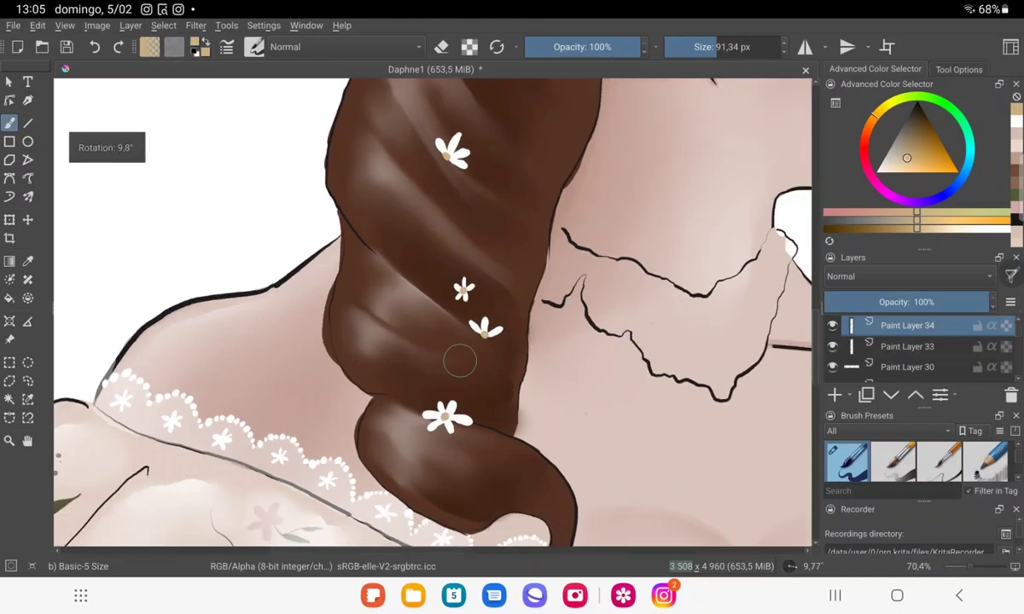
pyautogui.scroll(-5, 412, 411)
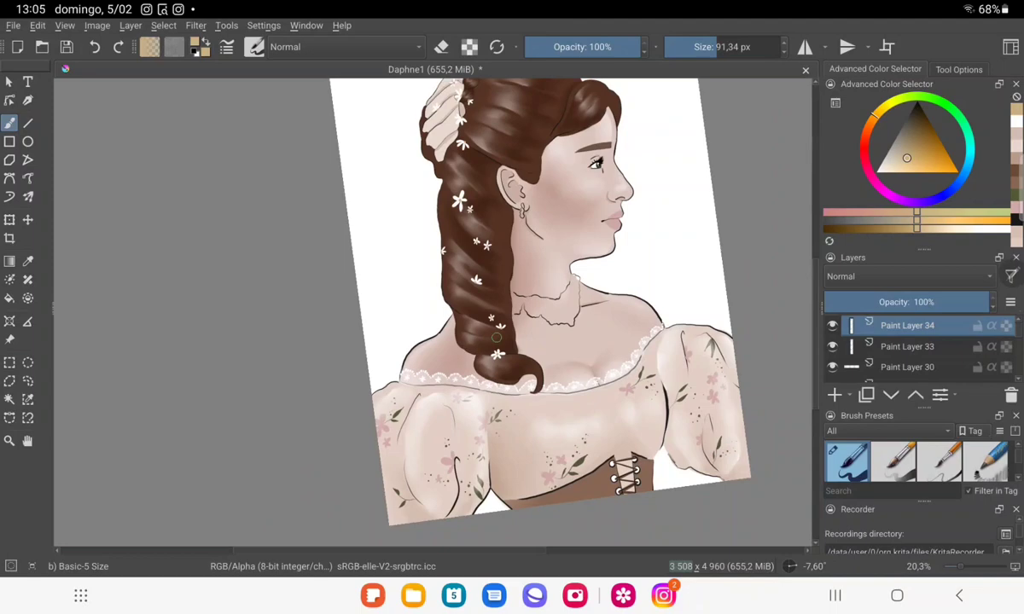
# Add yellow centres to the pink flowers on the dress, neckline and sleeve.
pyautogui.scroll(3, 495, 337)
pyautogui.scroll(3, 496, 337)
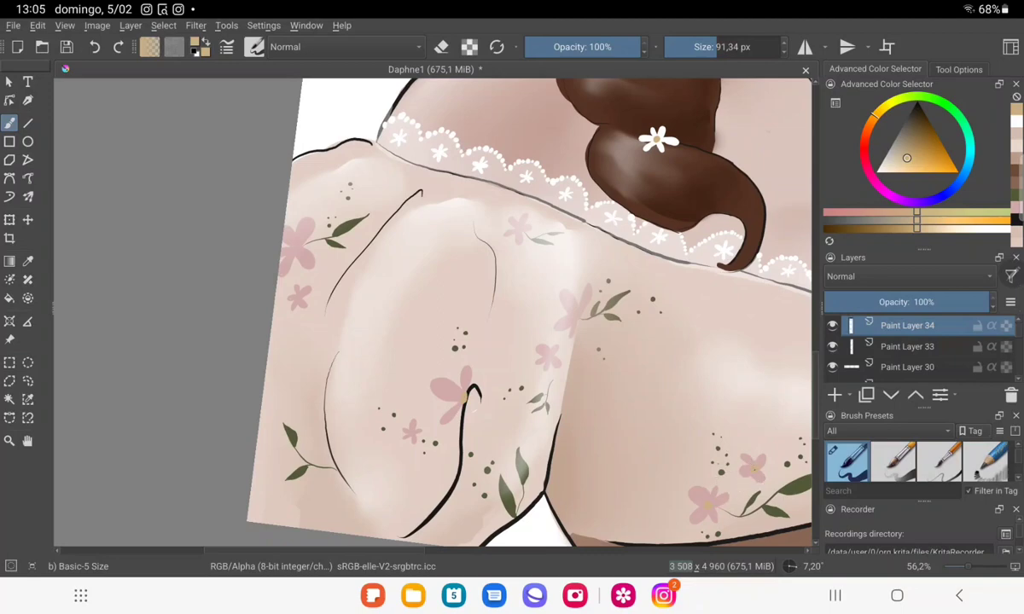
pyautogui.click(577, 317)
pyautogui.moveTo(299, 297); pyautogui.dragTo(188, 300)
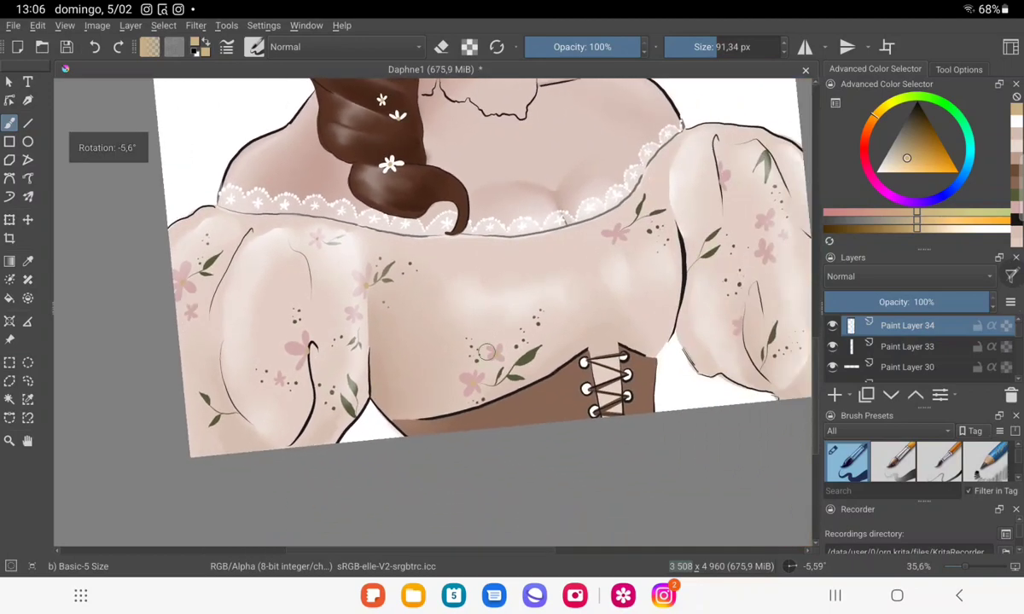
pyautogui.scroll(1, 516, 292)
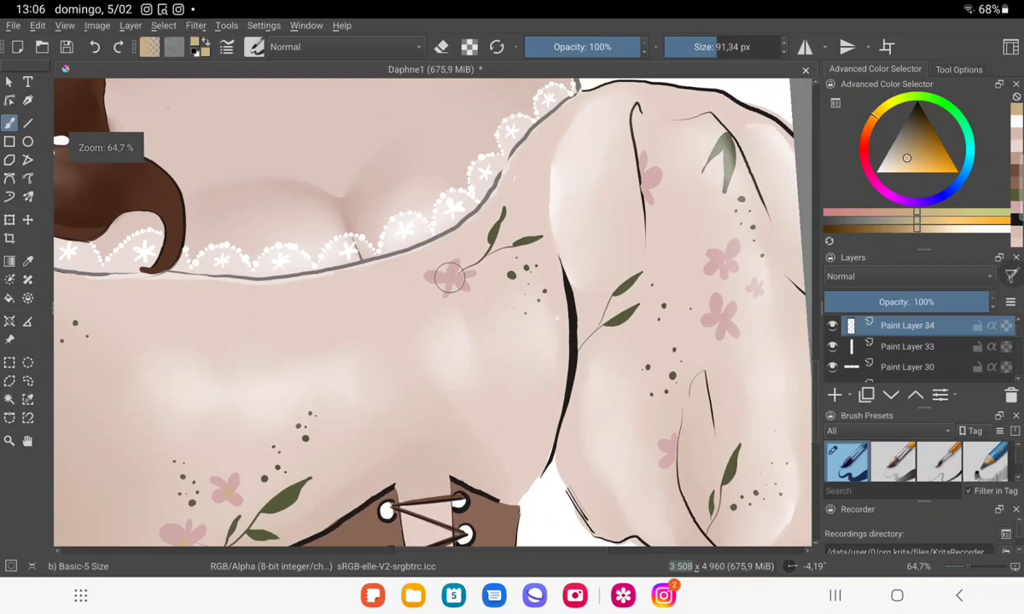
pyautogui.click(449, 277)
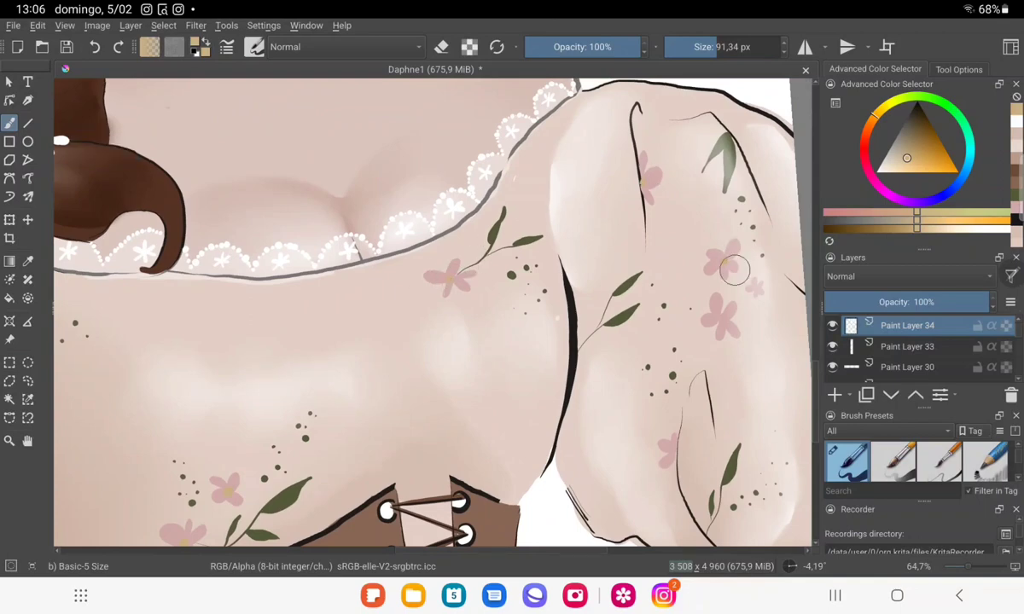
pyautogui.click(722, 317)
# Save the Daphne1 document.
pyautogui.scroll(-2, 509, 344)
pyautogui.scroll(-2, 510, 344)
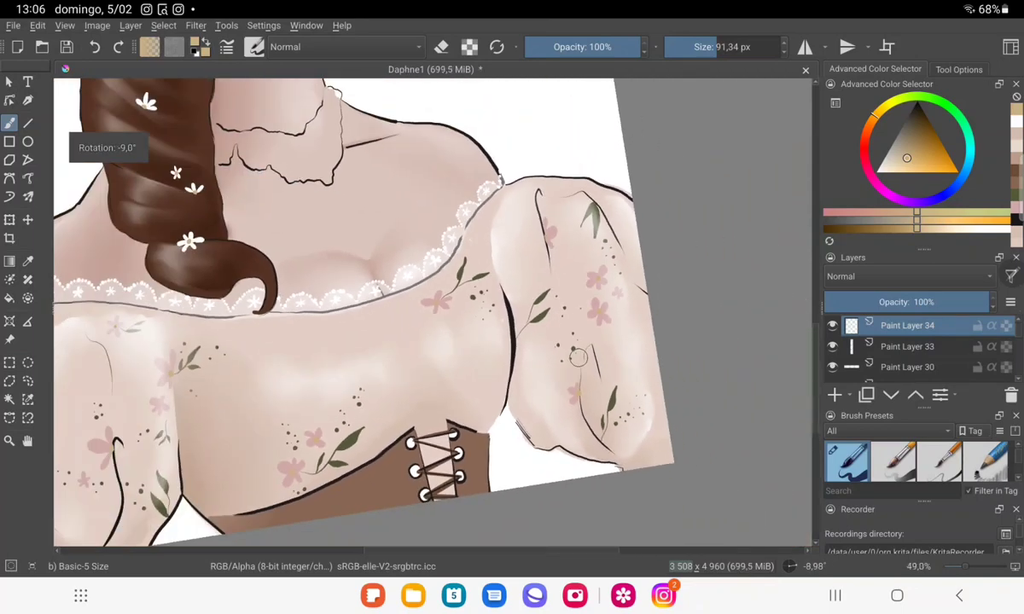
pyautogui.scroll(-2, 509, 345)
pyautogui.scroll(-2, 509, 345)
pyautogui.scroll(-1, 510, 345)
pyautogui.scroll(-1, 650, 448)
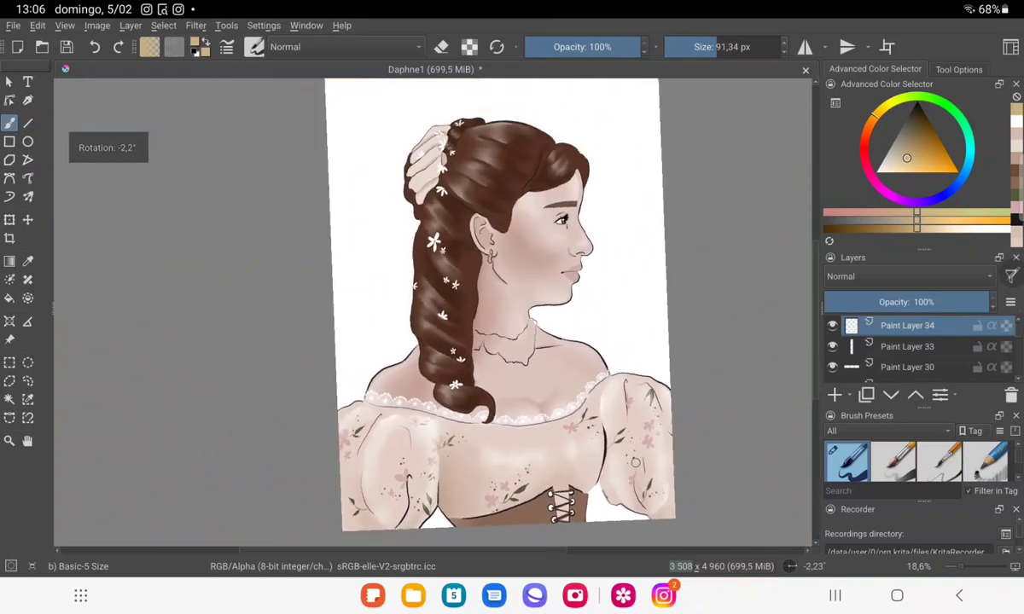
pyautogui.click(67, 46)
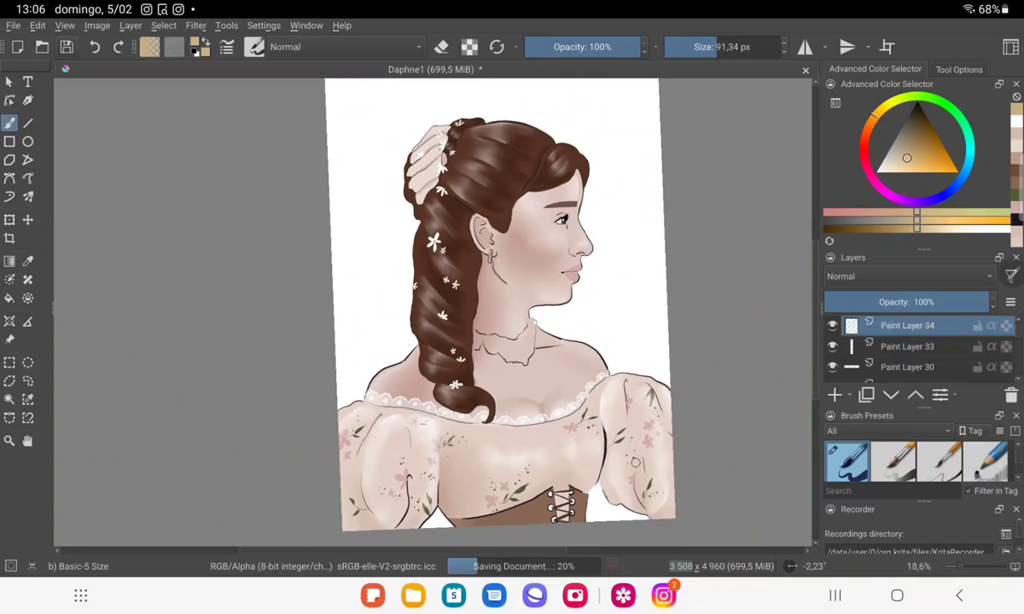
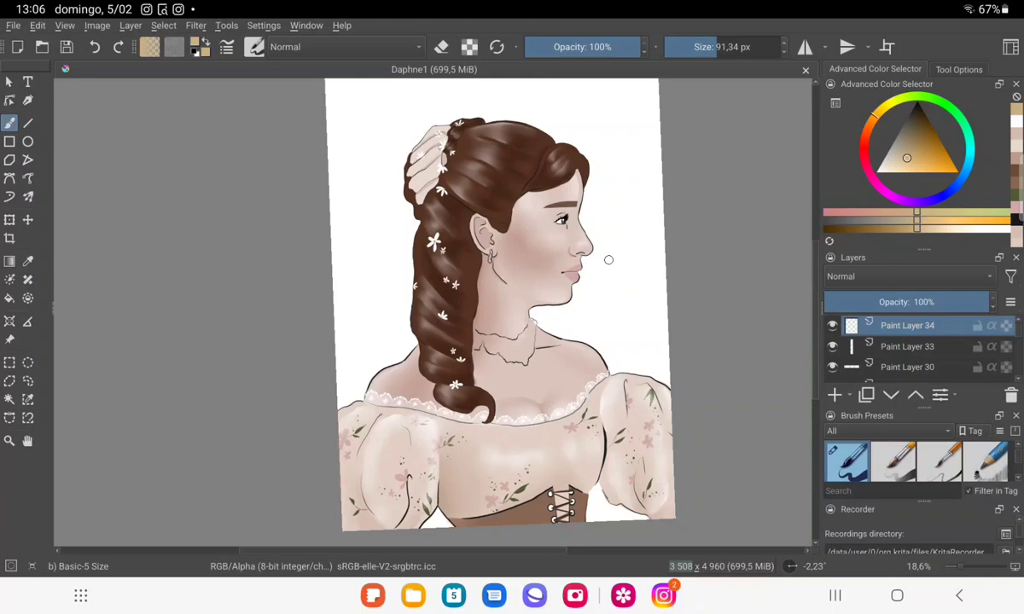
# Frame the head and shoulders, then sample the pale skin tone from the neck with the Color Sampler.
pyautogui.moveTo(608, 259)
pyautogui.mouseDown()
pyautogui.moveTo(724, 297)
pyautogui.moveTo(715, 295)
pyautogui.moveTo(802, 372)
pyautogui.moveTo(770, 321)
pyautogui.mouseUp()
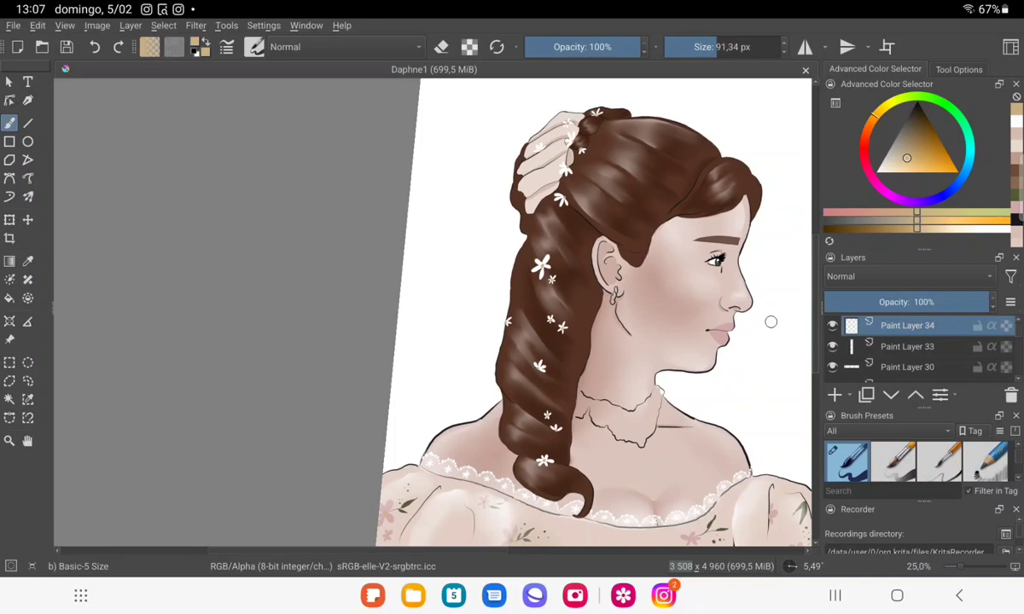
pyautogui.moveTo(770, 322)
pyautogui.mouseDown()
pyautogui.moveTo(777, 306)
pyautogui.moveTo(731, 296)
pyautogui.mouseUp()
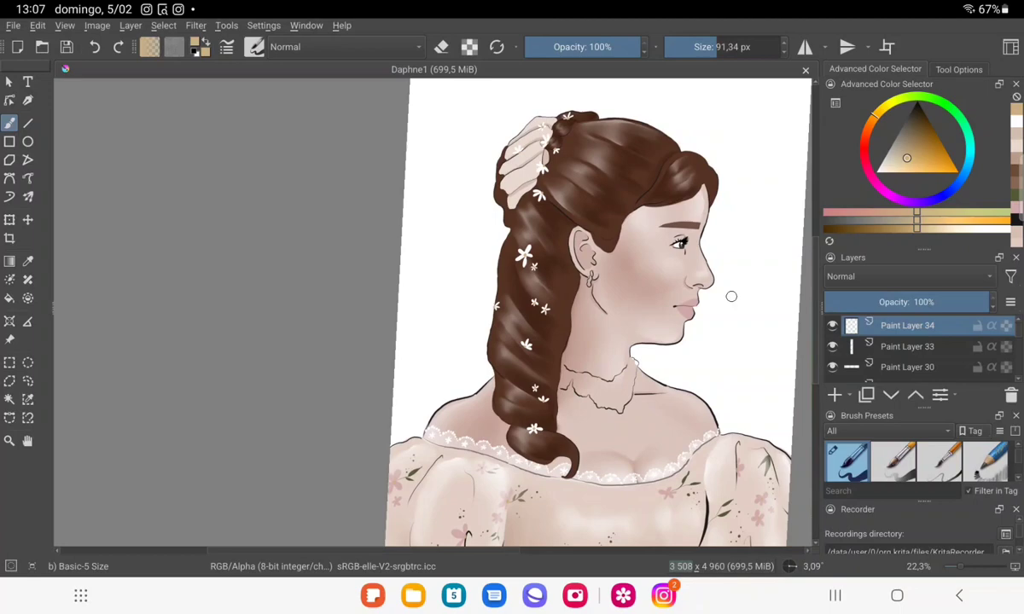
pyautogui.moveTo(731, 296)
pyautogui.mouseDown()
pyautogui.moveTo(743, 293)
pyautogui.moveTo(689, 298)
pyautogui.mouseUp()
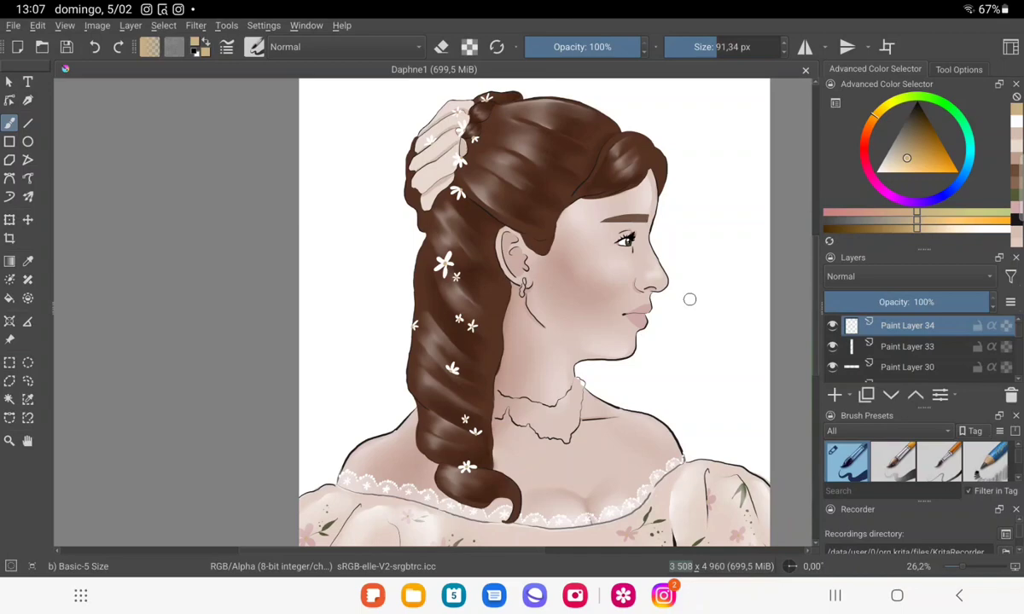
pyautogui.moveTo(689, 298); pyautogui.dragTo(660, 242)
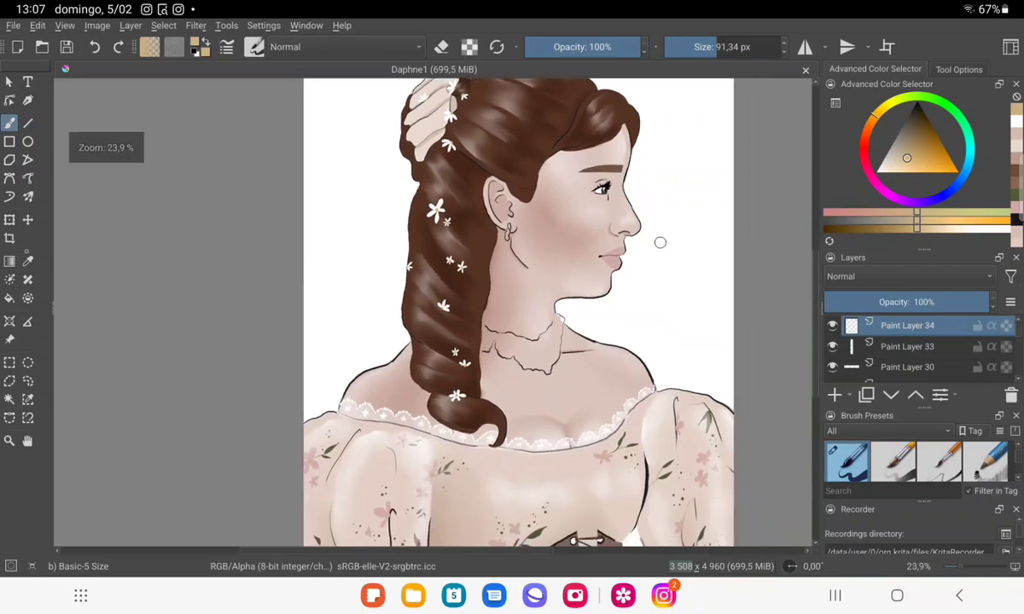
pyautogui.click(27, 261)
pyautogui.click(512, 383)
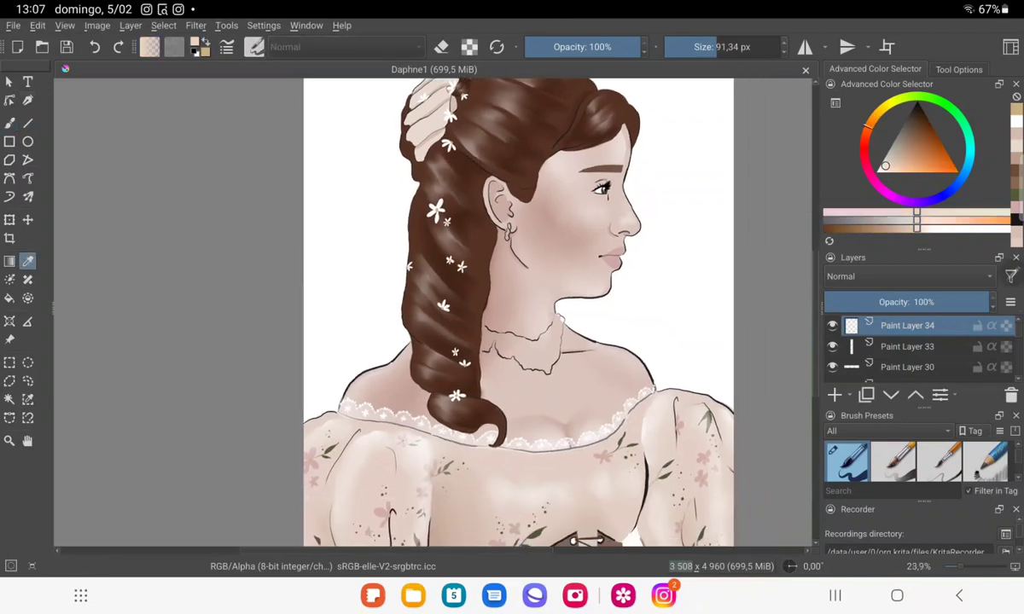
# Return to the brush and sample a muted tan from the portrait.
pyautogui.press('b')
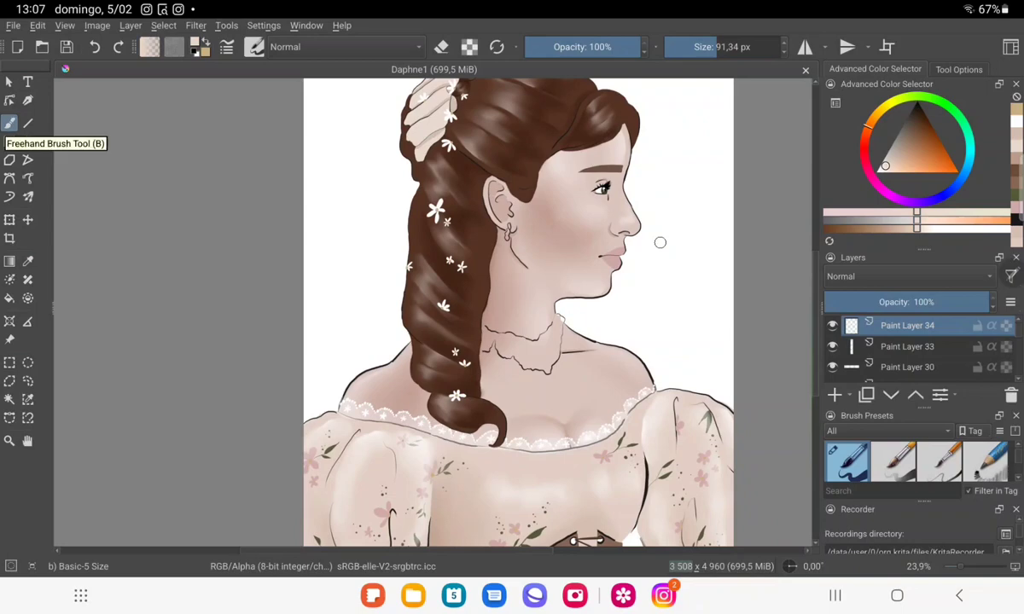
pyautogui.keyDown('ctrl'); pyautogui.click(659, 242); pyautogui.keyUp('ctrl')
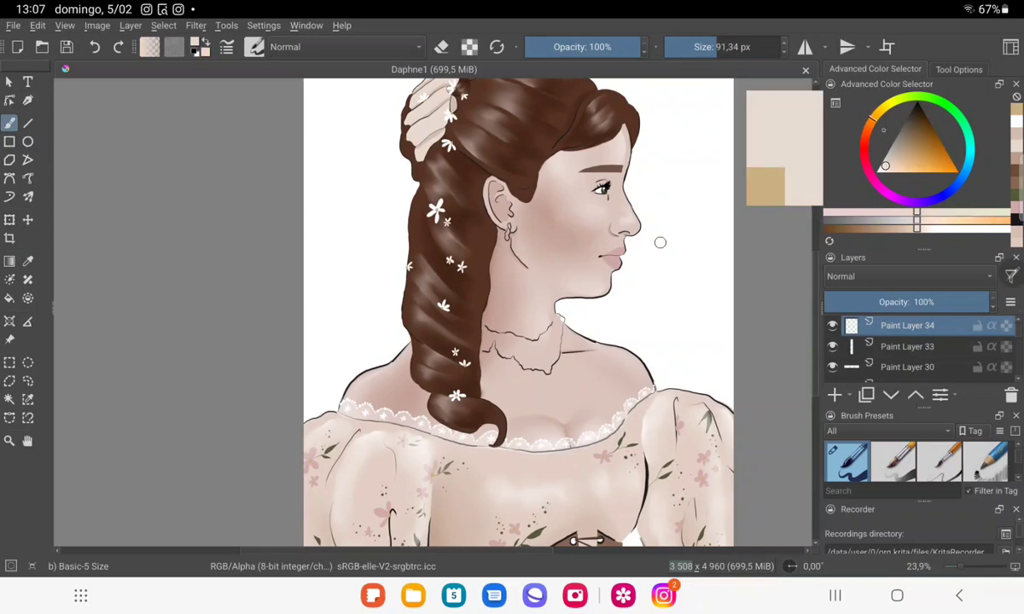
pyautogui.keyDown('ctrl'); pyautogui.click(659, 242); pyautogui.keyUp('ctrl')
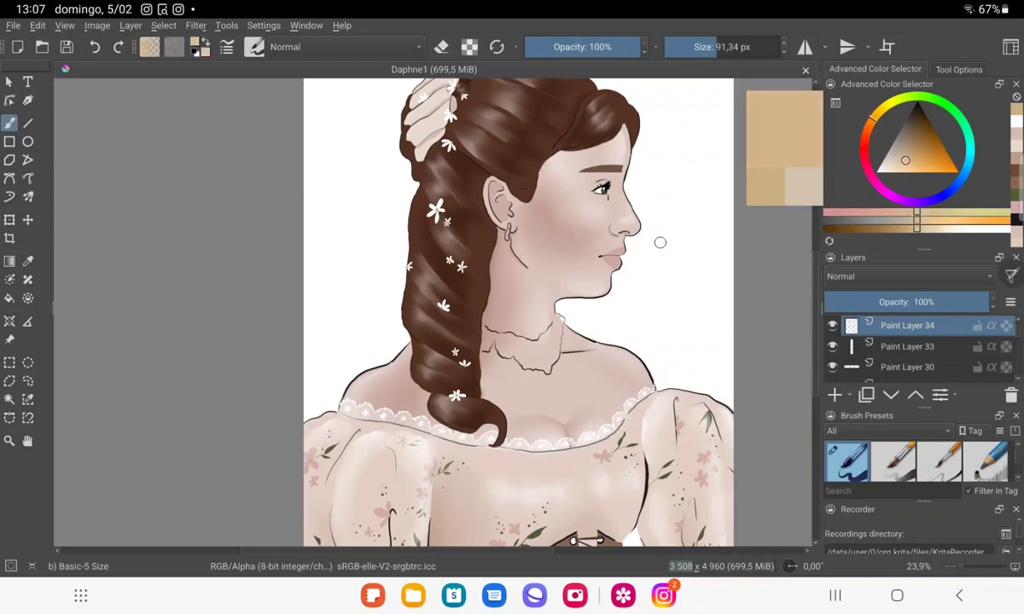
pyautogui.keyDown('ctrl'); pyautogui.click(660, 242); pyautogui.keyUp('ctrl')
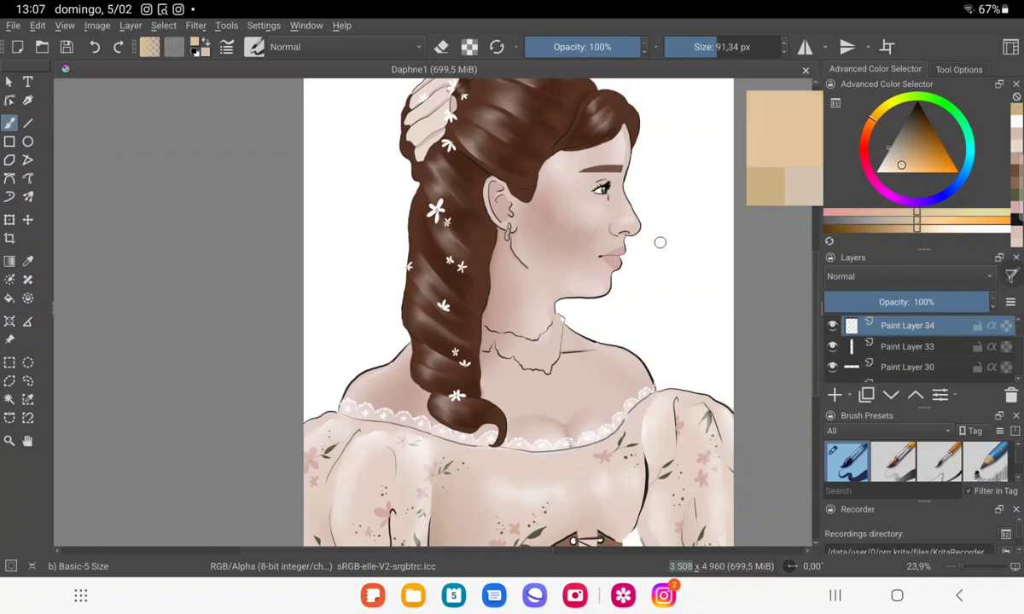
pyautogui.keyDown('ctrl'); pyautogui.click(659, 242); pyautogui.keyUp('ctrl')
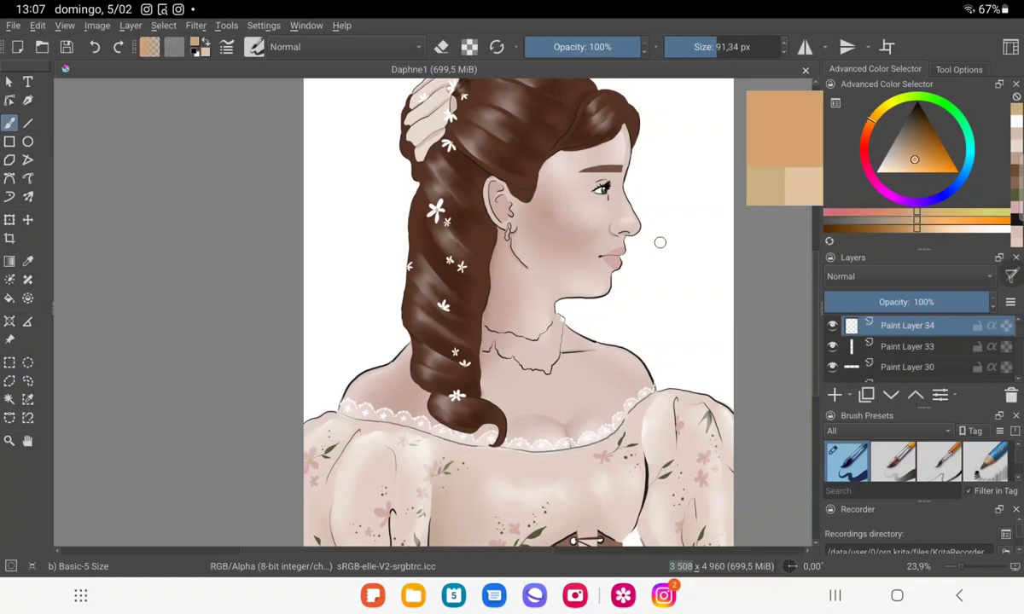
pyautogui.keyDown('ctrl'); pyautogui.click(660, 242); pyautogui.keyUp('ctrl')
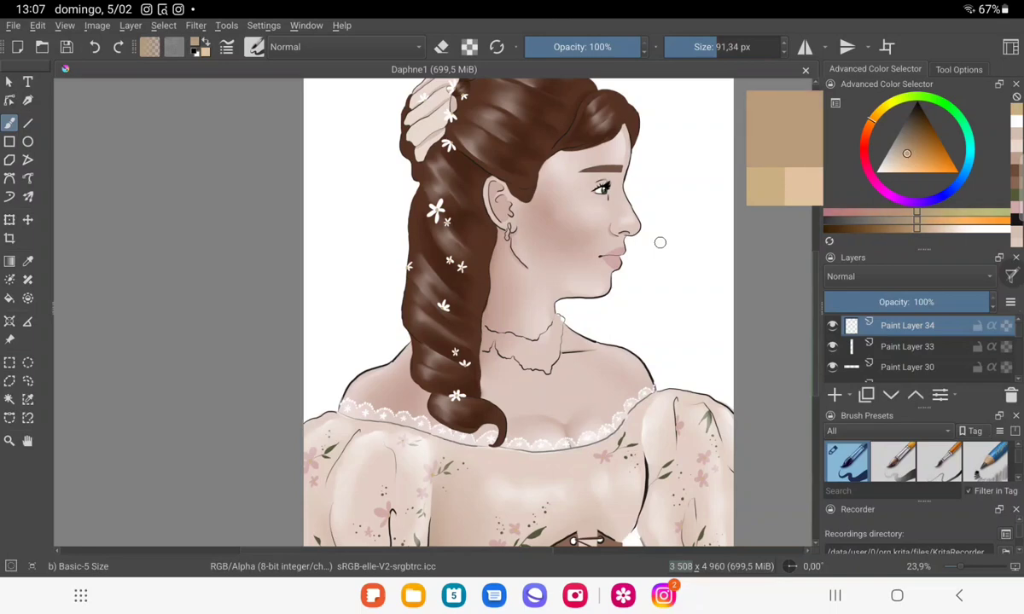
# Select Paint Layer 32 further down the Layers docker.
pyautogui.scroll(-1, 906, 350)
pyautogui.scroll(-1, 907, 349)
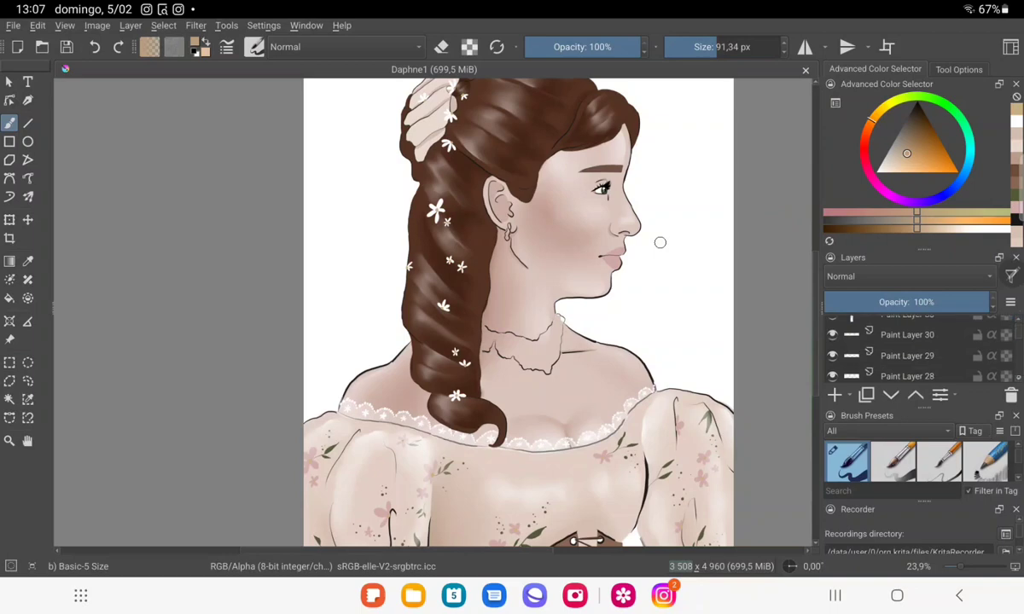
pyautogui.scroll(-1, 906, 349)
pyautogui.scroll(-1, 907, 350)
pyautogui.scroll(-1, 907, 350)
pyautogui.scroll(-1, 906, 349)
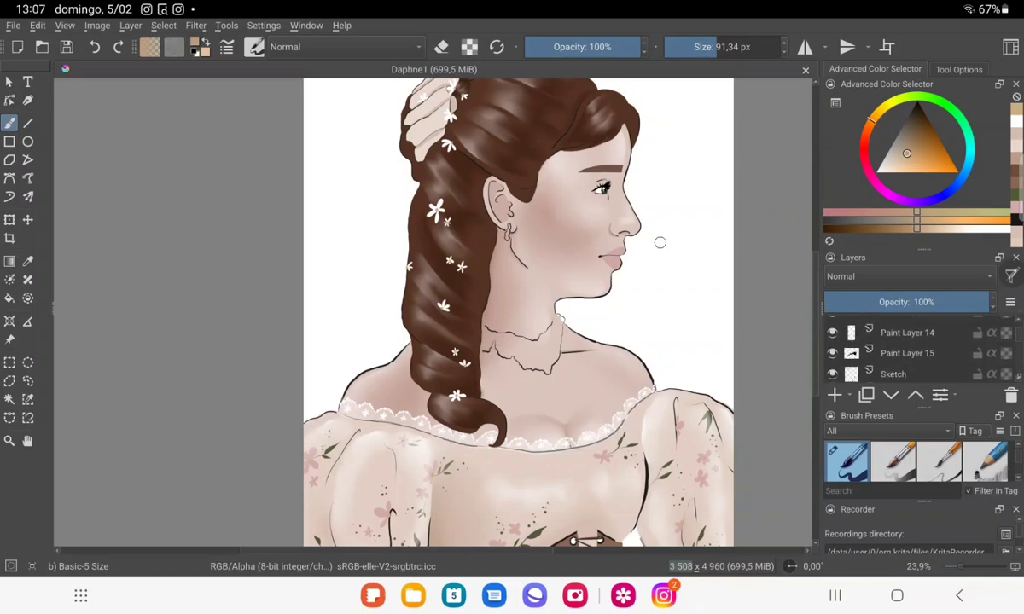
pyautogui.scroll(-1, 907, 349)
pyautogui.scroll(-1, 906, 349)
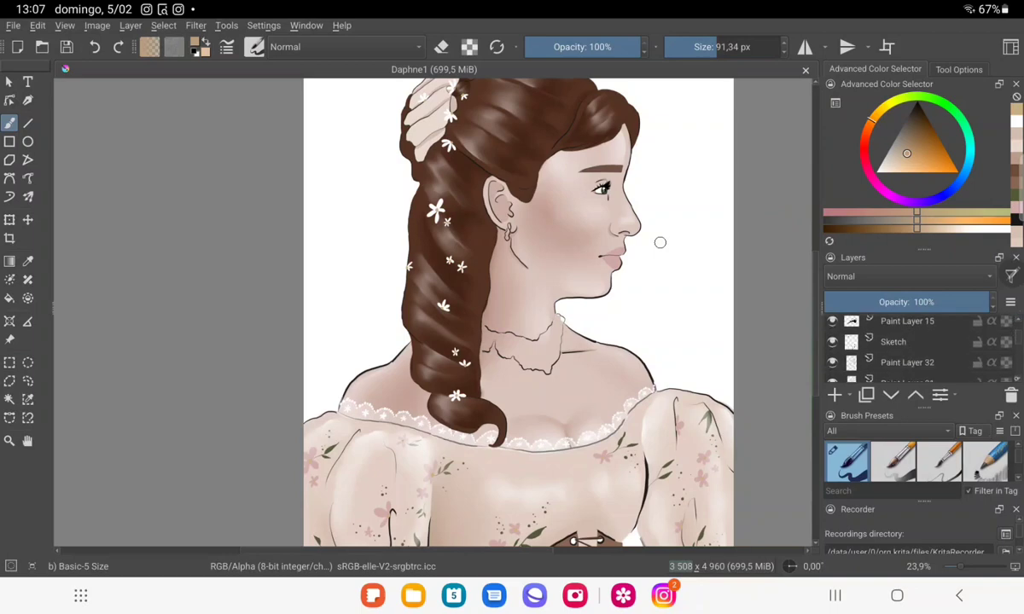
pyautogui.click(907, 362)
# Add a new Paint Layer 35 and zoom in on the neck.
pyautogui.click(834, 394)
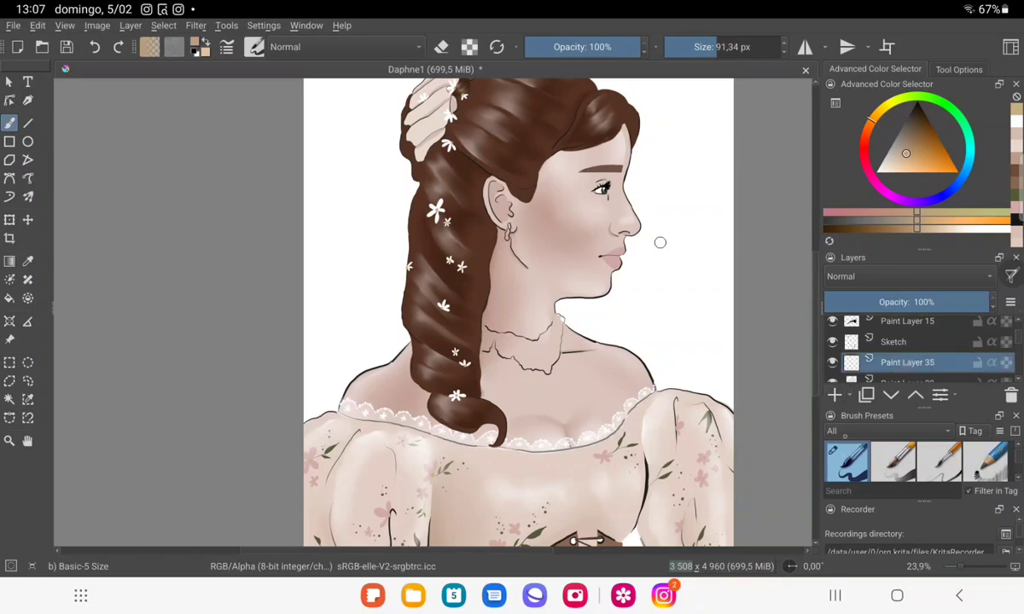
pyautogui.scroll(2, 521, 333)
pyautogui.scroll(3, 520, 333)
pyautogui.scroll(3, 520, 333)
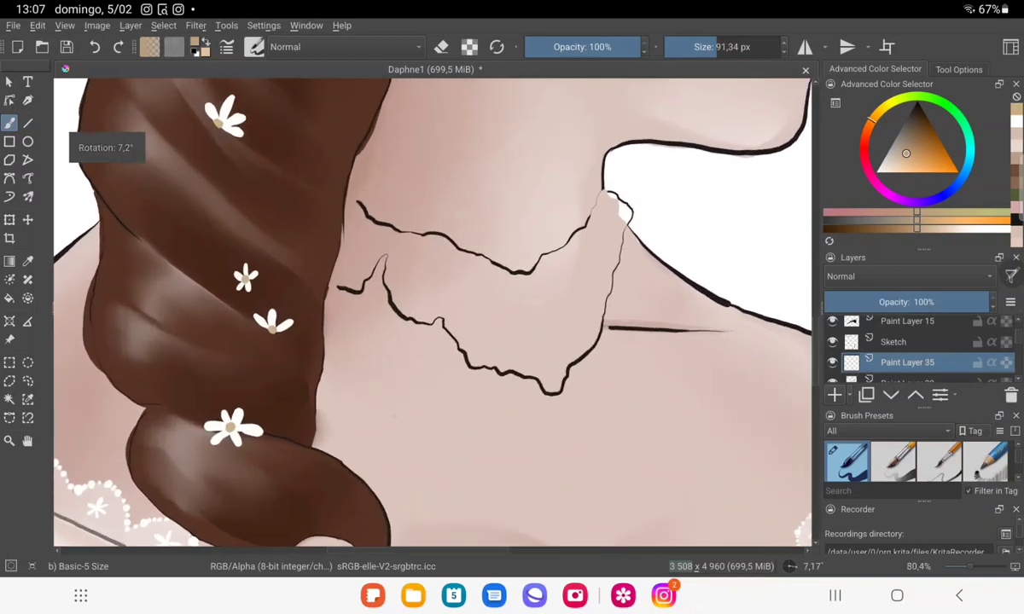
pyautogui.scroll(2, 521, 333)
# Fill the choker outline with tan from its right end to its left edge.
pyautogui.moveTo(519, 334)
pyautogui.mouseDown()
pyautogui.moveTo(544, 398)
pyautogui.moveTo(587, 321)
pyautogui.moveTo(534, 256)
pyautogui.moveTo(570, 245)
pyautogui.moveTo(602, 192)
pyautogui.moveTo(627, 207)
pyautogui.moveTo(588, 205)
pyautogui.moveTo(600, 220)
pyautogui.moveTo(585, 264)
pyautogui.moveTo(602, 282)
pyautogui.moveTo(609, 239)
pyautogui.moveTo(633, 217)
pyautogui.mouseUp()
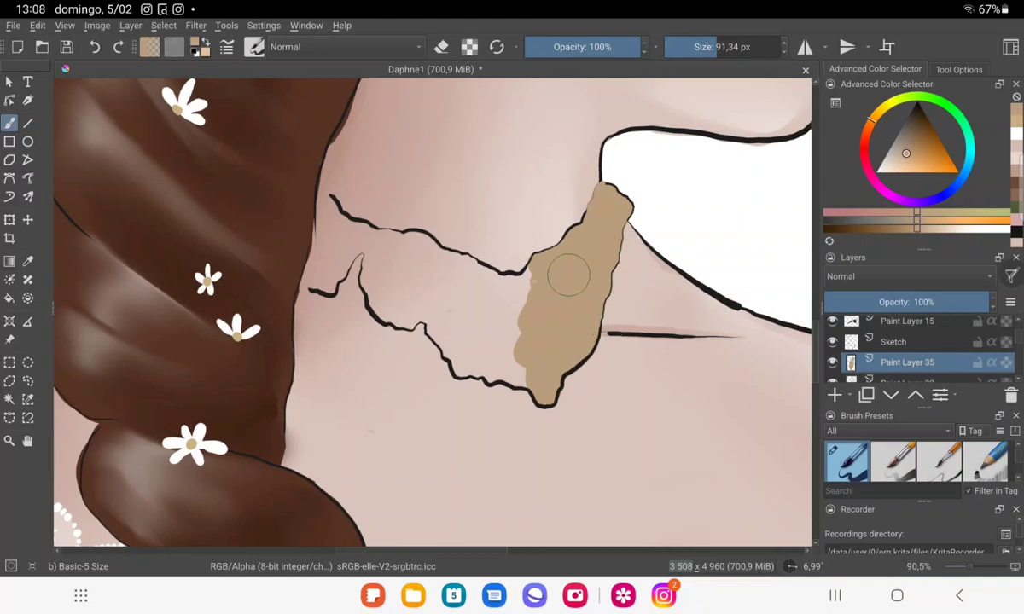
pyautogui.moveTo(568, 275)
pyautogui.mouseDown()
pyautogui.moveTo(493, 299)
pyautogui.moveTo(499, 273)
pyautogui.moveTo(518, 283)
pyautogui.moveTo(521, 313)
pyautogui.moveTo(516, 352)
pyautogui.moveTo(482, 370)
pyautogui.moveTo(489, 375)
pyautogui.moveTo(452, 350)
pyautogui.moveTo(473, 347)
pyautogui.moveTo(443, 329)
pyautogui.moveTo(439, 299)
pyautogui.moveTo(460, 269)
pyautogui.moveTo(487, 277)
pyautogui.moveTo(439, 249)
pyautogui.moveTo(457, 279)
pyautogui.moveTo(441, 302)
pyautogui.moveTo(418, 290)
pyautogui.moveTo(393, 299)
pyautogui.moveTo(401, 316)
pyautogui.moveTo(392, 295)
pyautogui.moveTo(388, 303)
pyautogui.moveTo(388, 273)
pyautogui.moveTo(415, 269)
pyautogui.moveTo(400, 227)
pyautogui.moveTo(377, 244)
pyautogui.moveTo(363, 226)
pyautogui.moveTo(392, 252)
pyautogui.moveTo(373, 265)
pyautogui.moveTo(391, 309)
pyautogui.moveTo(365, 287)
pyautogui.moveTo(375, 252)
pyautogui.mouseUp()
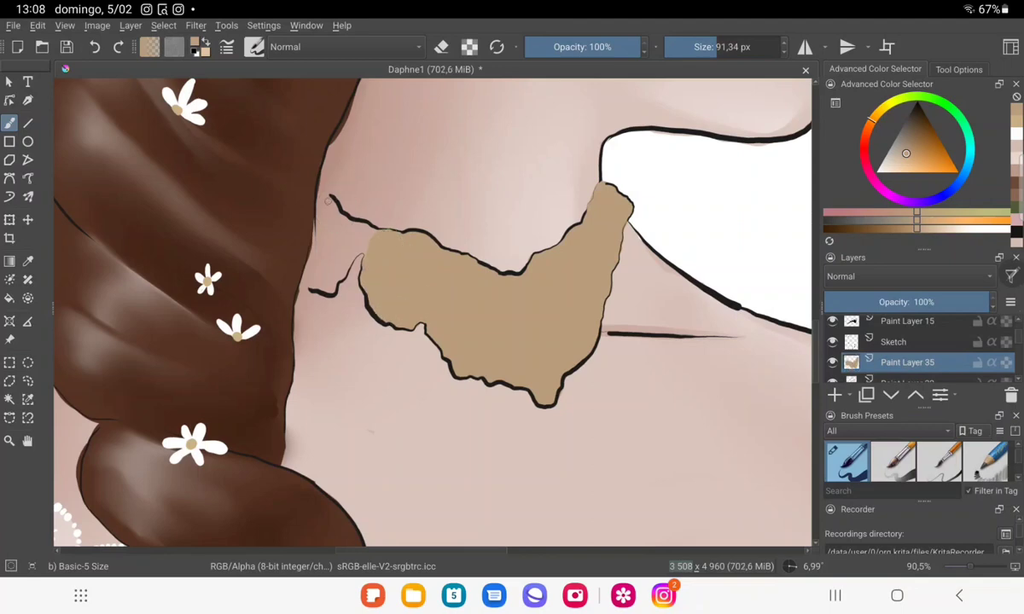
pyautogui.moveTo(329, 201)
pyautogui.mouseDown()
pyautogui.moveTo(318, 255)
pyautogui.moveTo(298, 256)
pyautogui.moveTo(333, 270)
pyautogui.moveTo(316, 252)
pyautogui.moveTo(322, 241)
pyautogui.moveTo(345, 230)
pyautogui.moveTo(364, 245)
pyautogui.moveTo(347, 241)
pyautogui.moveTo(349, 223)
pyautogui.moveTo(358, 231)
pyautogui.moveTo(307, 198)
pyautogui.moveTo(329, 239)
pyautogui.mouseUp()
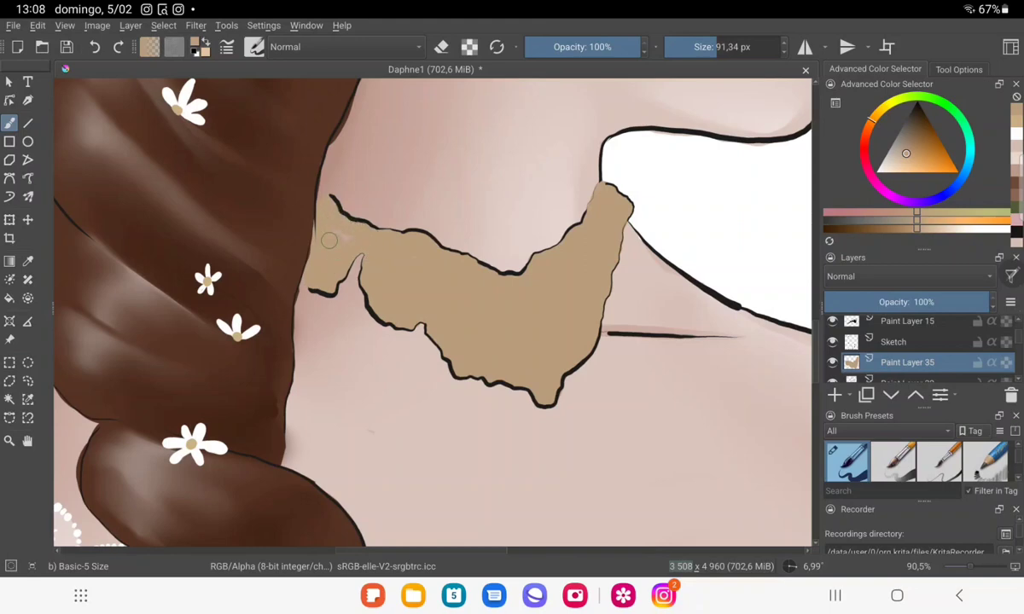
pyautogui.scroll(-5, 631, 409)
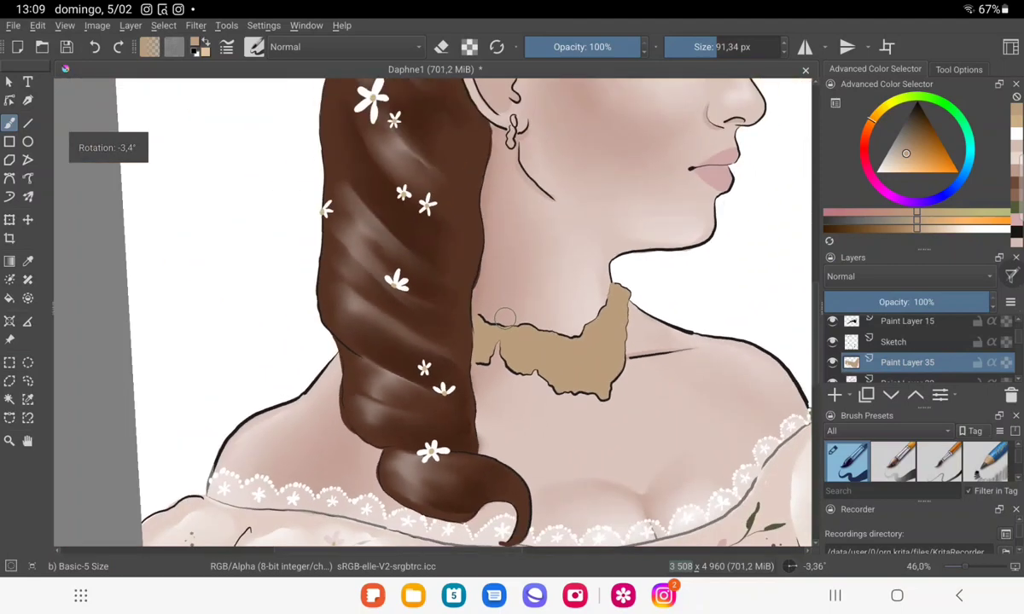
pyautogui.scroll(-5, 504, 318)
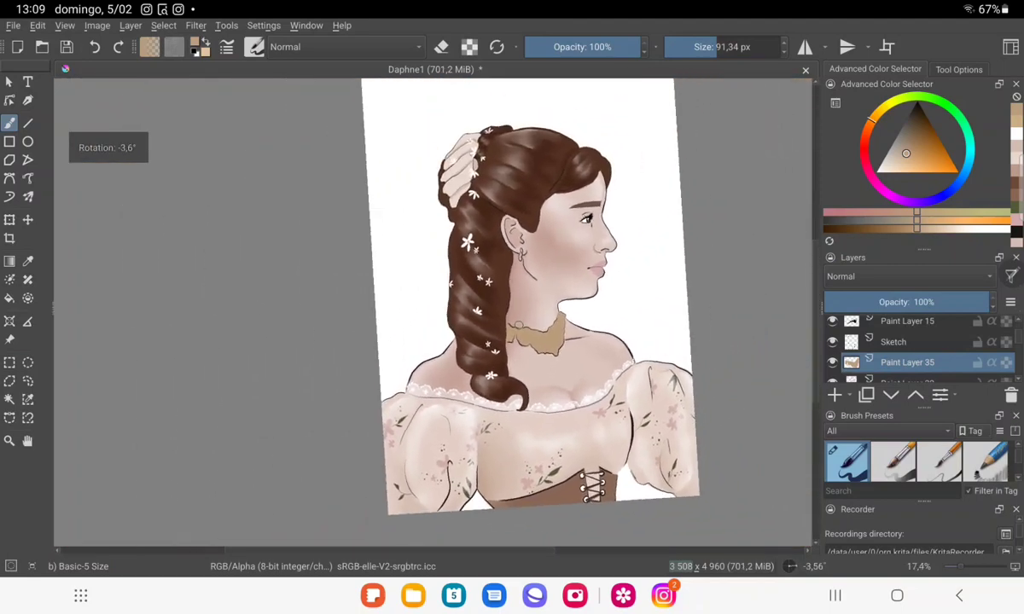
# Lower Paint Layer 35's opacity to 26% and add an empty Paint Layer 36.
pyautogui.moveTo(981, 302)
pyautogui.mouseDown()
pyautogui.moveTo(848, 303)
pyautogui.moveTo(857, 302)
pyautogui.mouseUp()
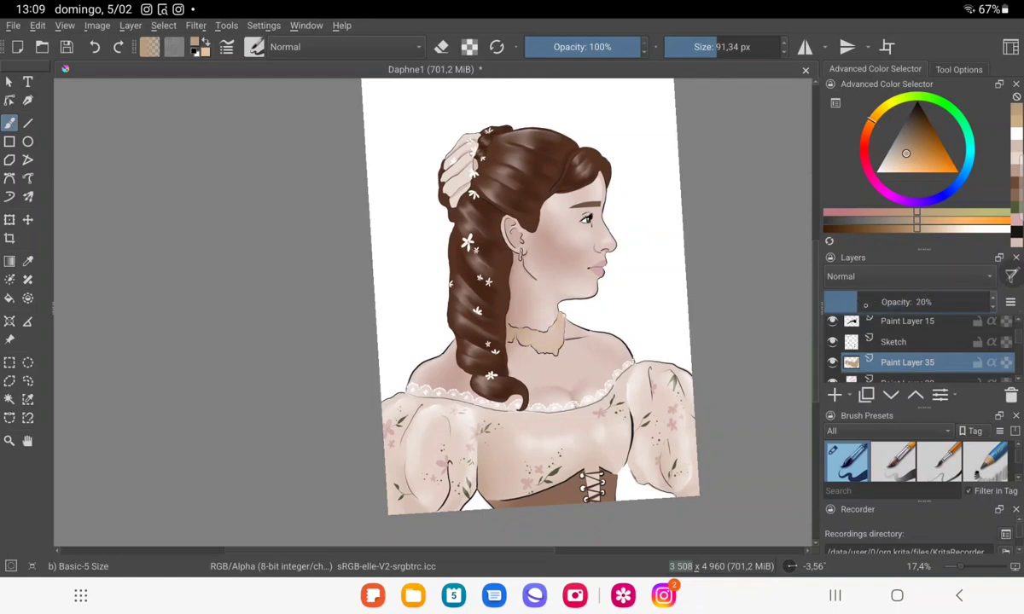
pyautogui.moveTo(880, 299); pyautogui.dragTo(866, 299)
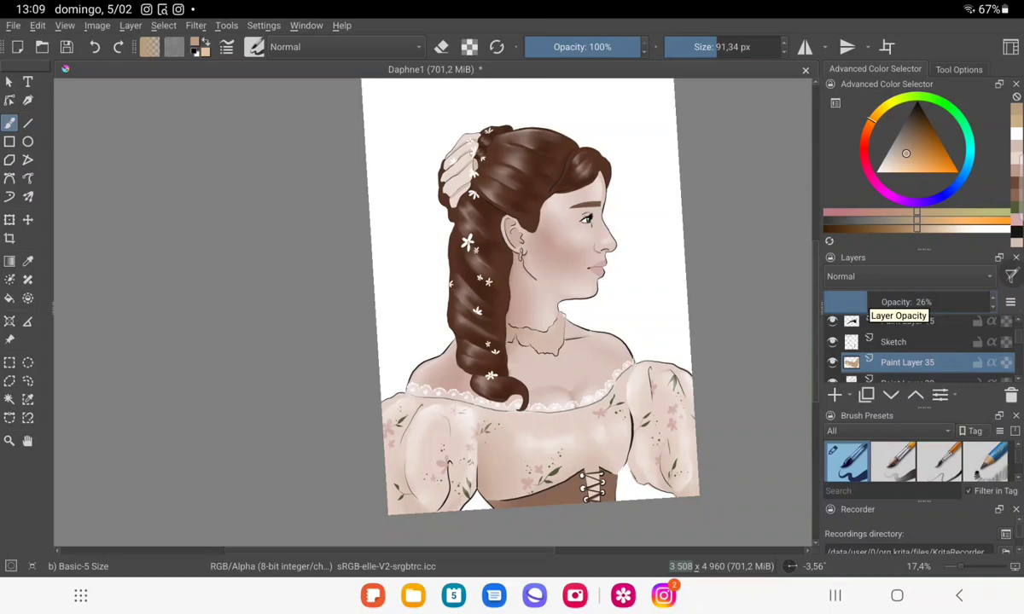
pyautogui.scroll(1, 564, 344)
pyautogui.scroll(3, 565, 344)
pyautogui.scroll(2, 565, 344)
pyautogui.scroll(1, 564, 344)
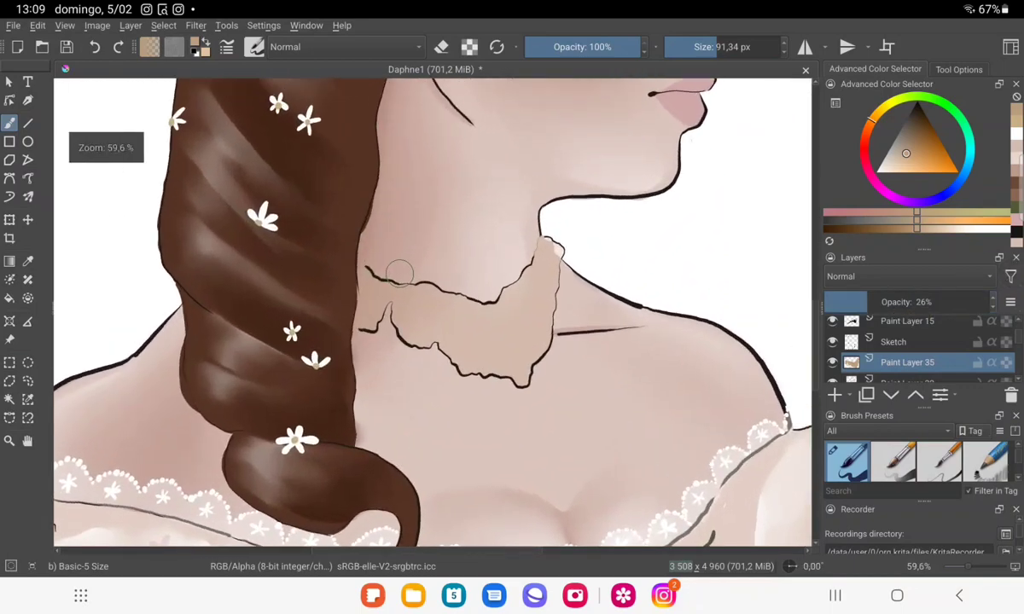
pyautogui.press('Insert')
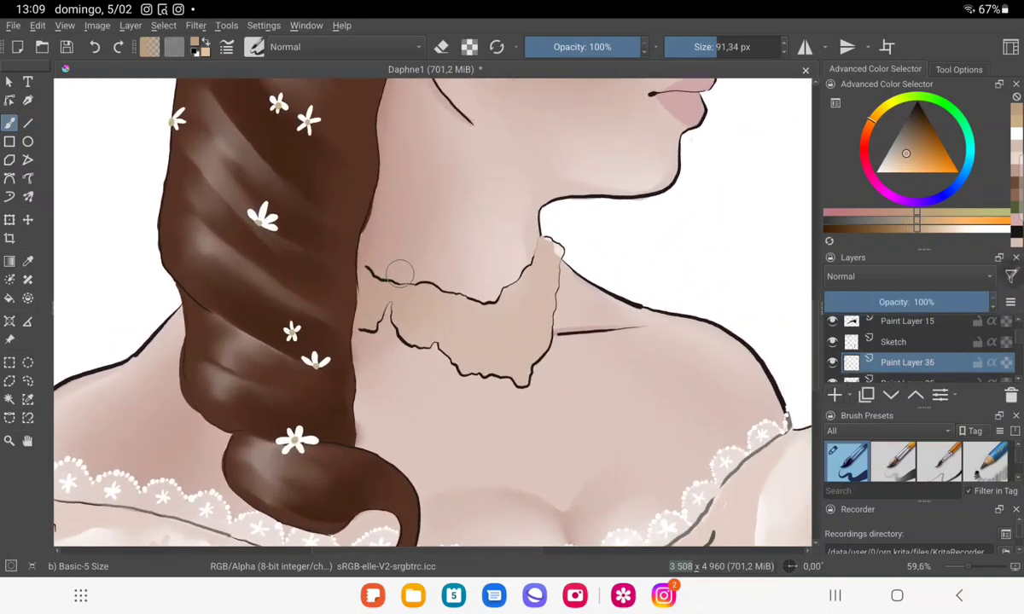
# Sample a lighter skin tone and move Paint Layer 36 up above the Sketch layer.
pyautogui.keyDown('ctrl'); pyautogui.click(399, 273); pyautogui.keyUp('ctrl')
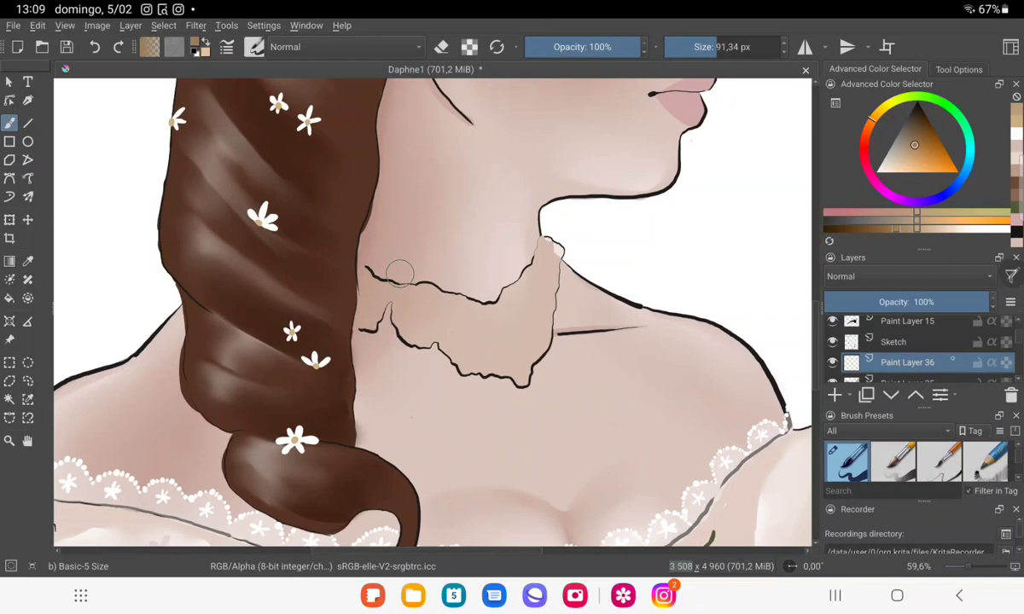
pyautogui.moveTo(904, 363); pyautogui.dragTo(904, 318)
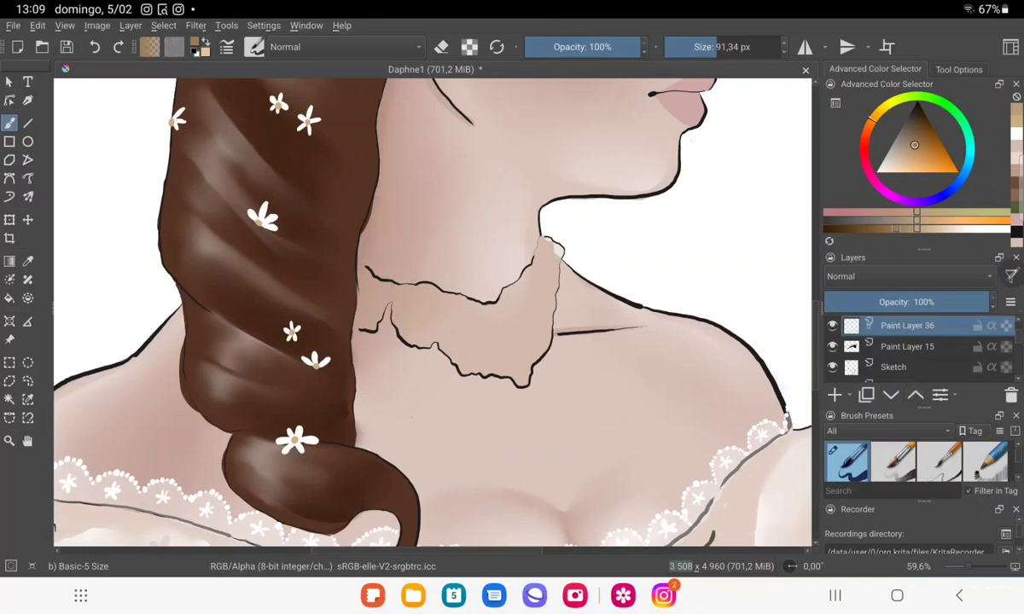
pyautogui.click(914, 394)
pyautogui.click(914, 394)
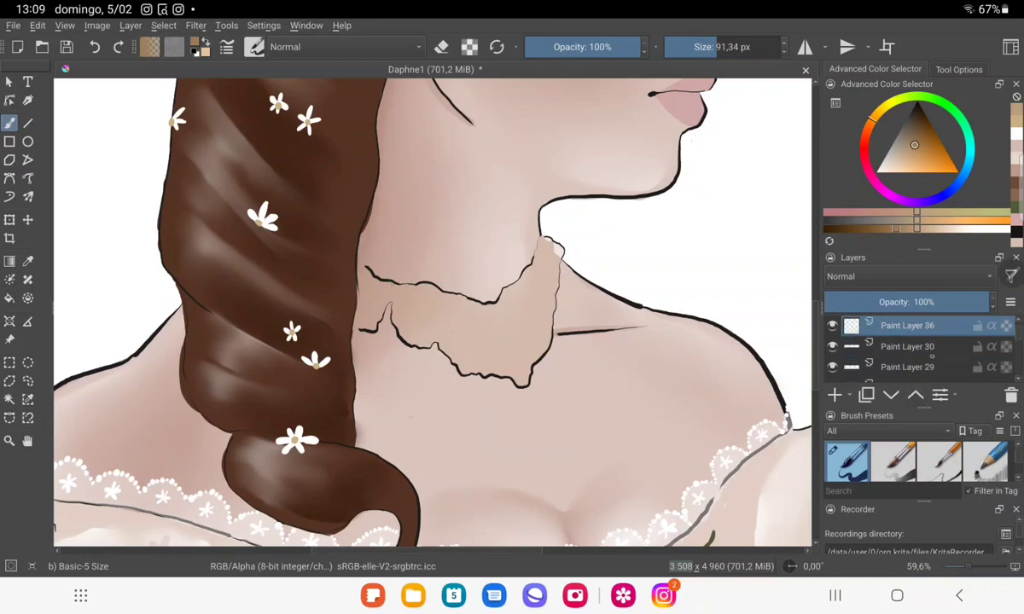
pyautogui.scroll(5, 388, 267)
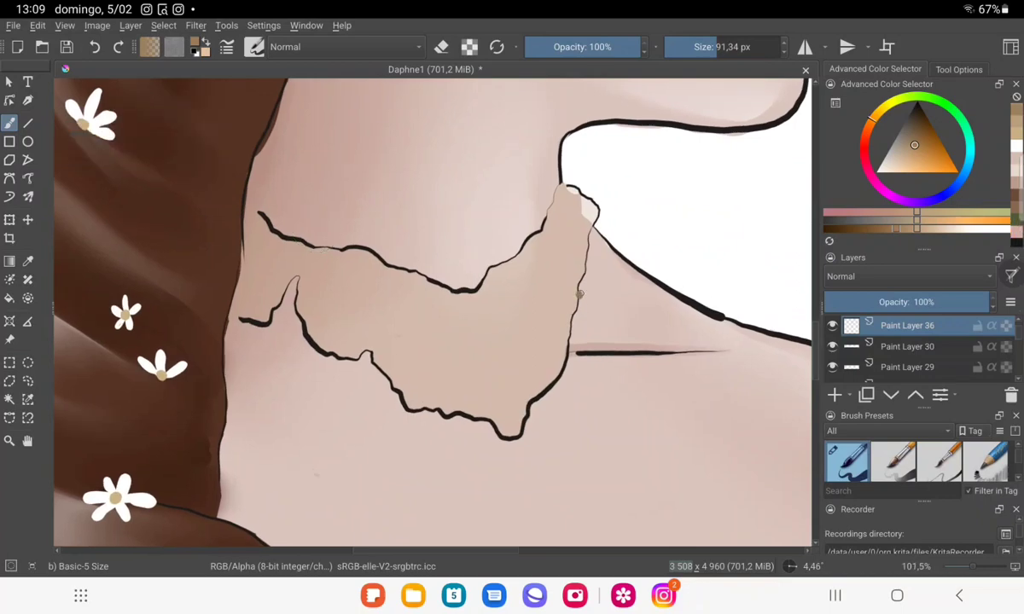
# Dab tan dots along the choker's upper edge, right edge and bottom point.
pyautogui.click(572, 337)
pyautogui.click(537, 356)
pyautogui.click(546, 380)
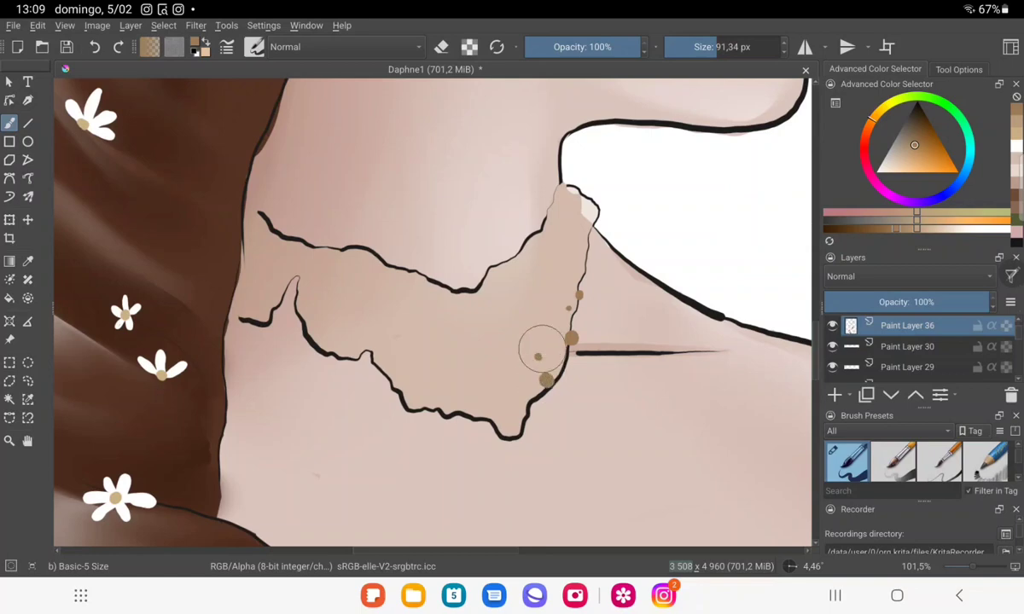
pyautogui.click(499, 264)
pyautogui.click(510, 278)
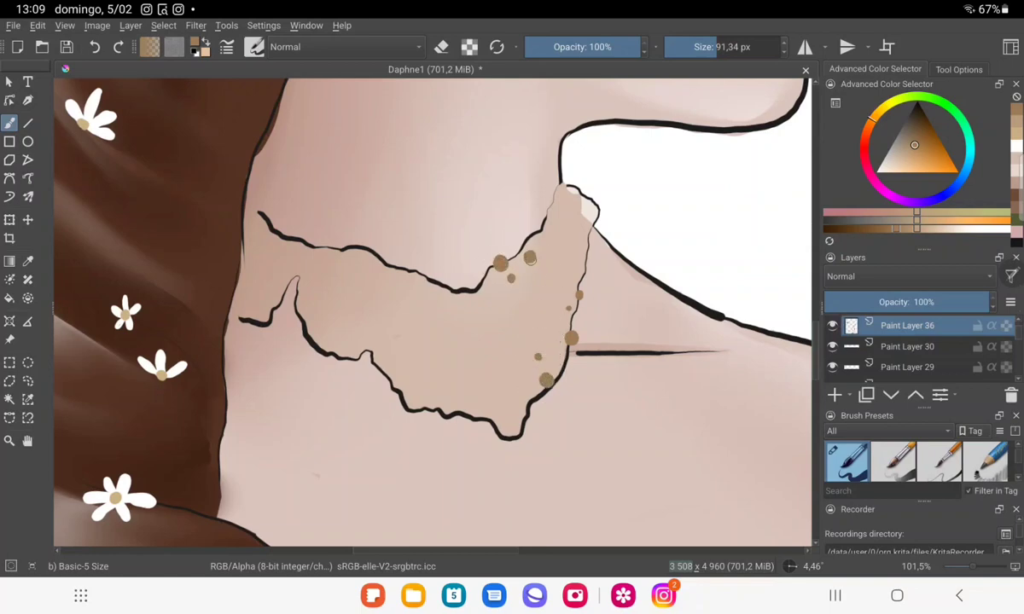
pyautogui.click(551, 280)
pyautogui.click(543, 220)
pyautogui.click(557, 227)
pyautogui.click(522, 239)
pyautogui.click(584, 256)
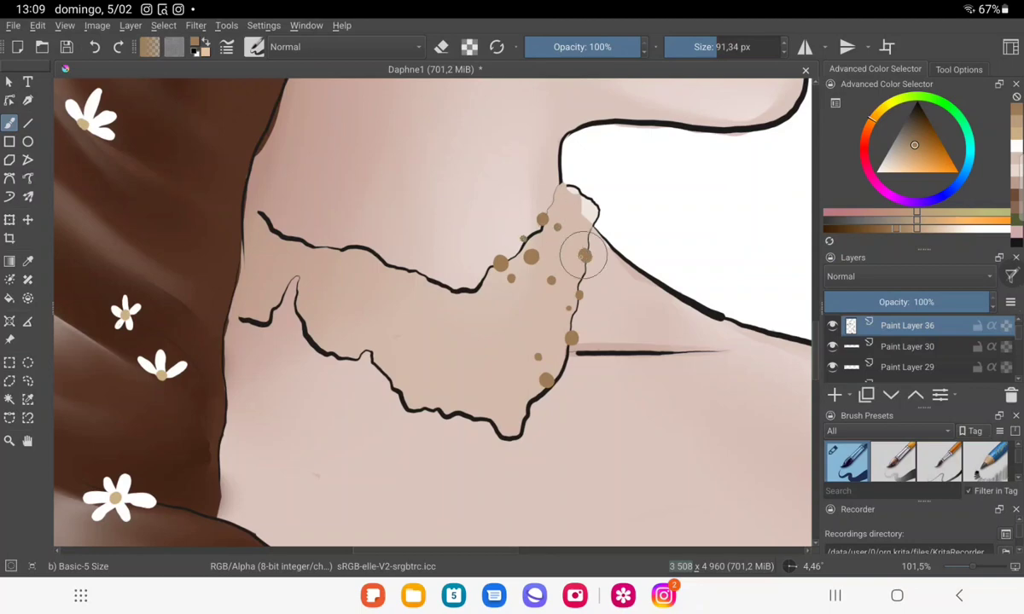
pyautogui.click(585, 237)
pyautogui.click(534, 337)
pyautogui.click(508, 376)
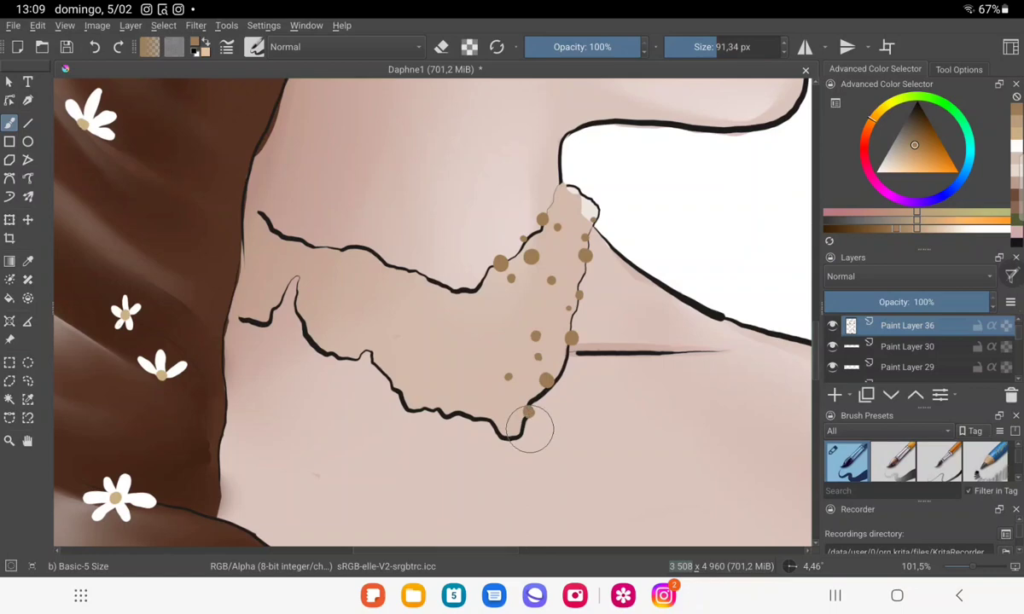
pyautogui.click(528, 412)
pyautogui.click(526, 430)
pyautogui.click(508, 445)
pyautogui.click(509, 461)
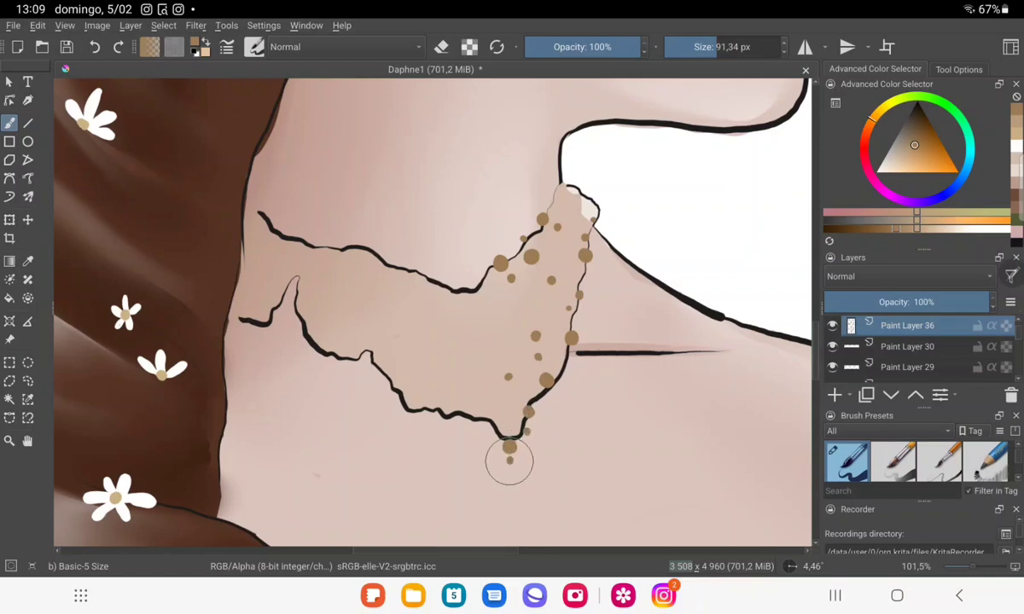
# Add more tan dots along the choker's top edge, lower outline and left end.
pyautogui.scroll(-5, 556, 346)
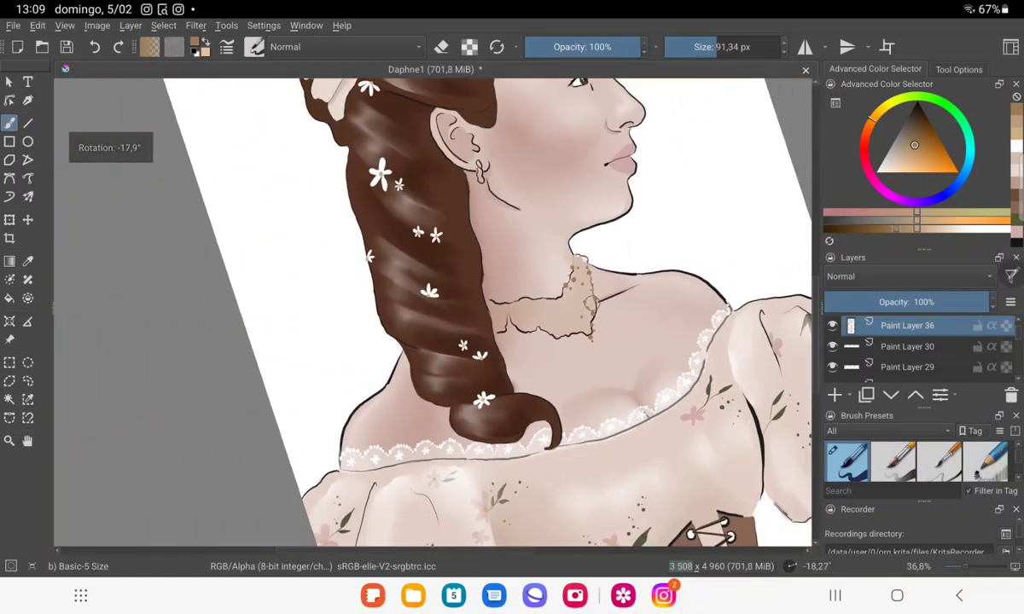
pyautogui.scroll(-5, 616, 339)
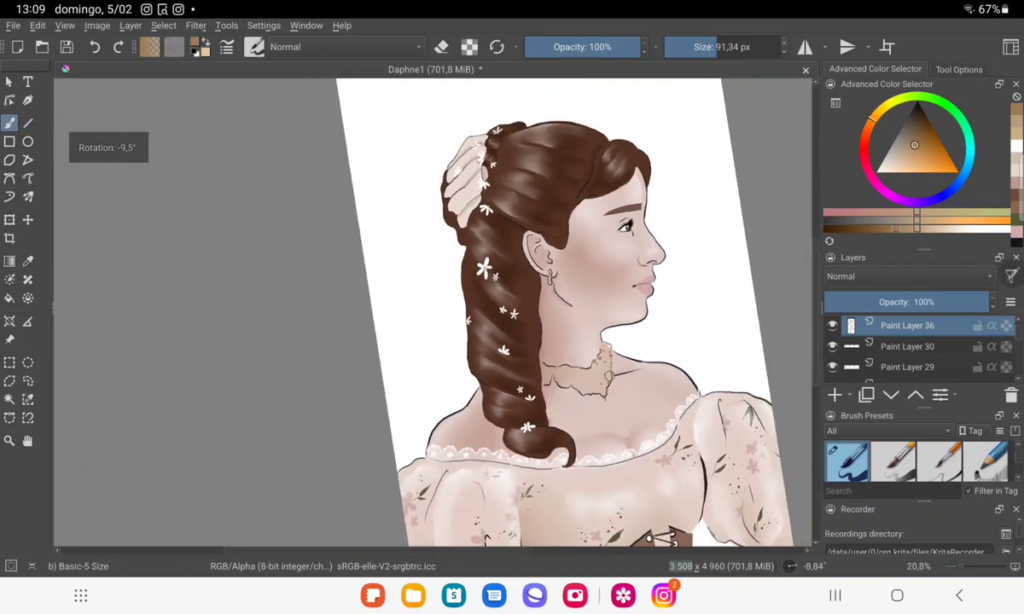
pyautogui.scroll(5, 591, 385)
pyautogui.scroll(5, 591, 385)
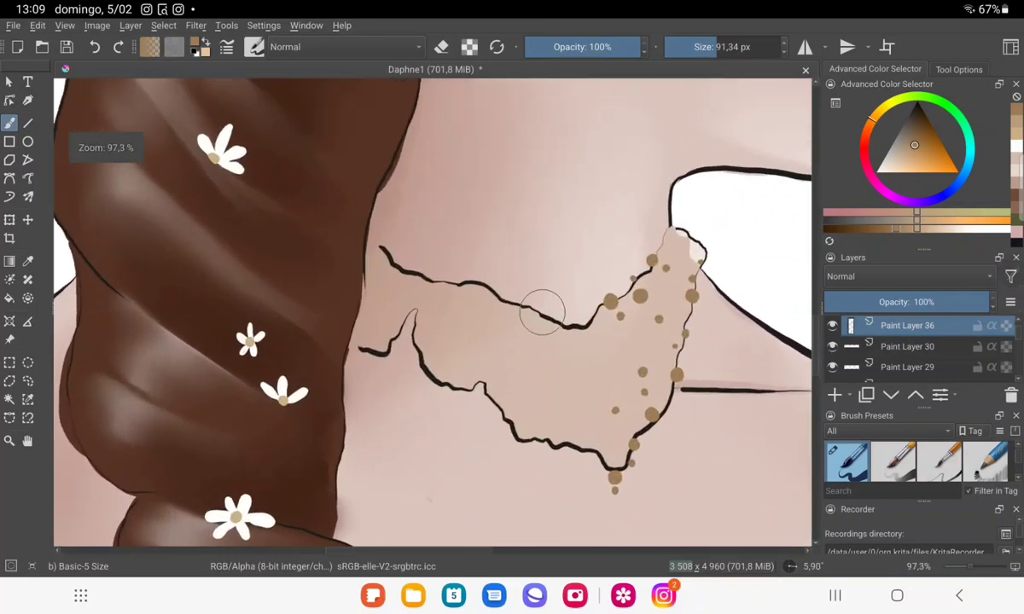
pyautogui.click(556, 325)
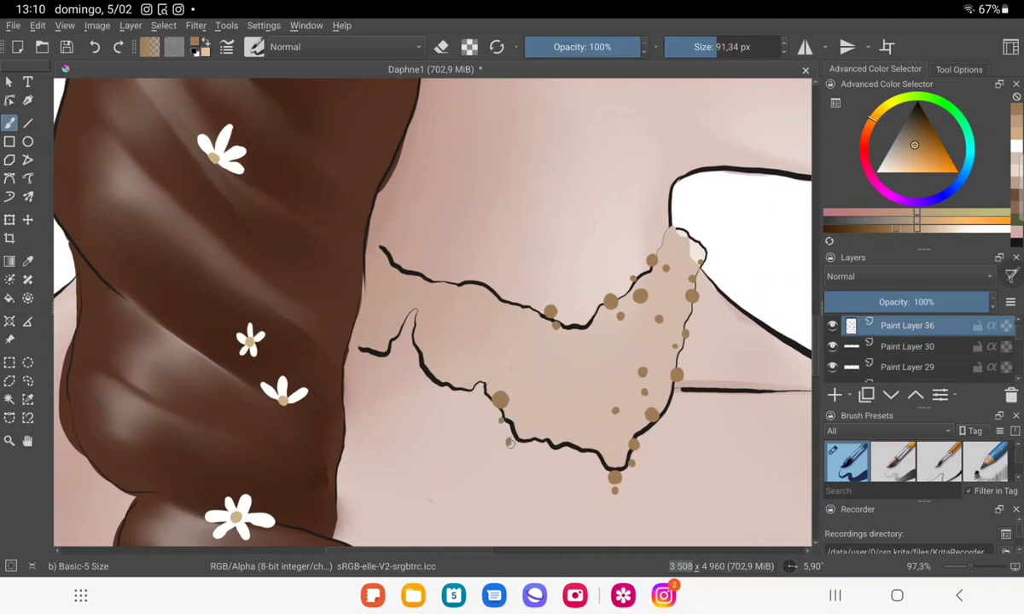
pyautogui.click(511, 444)
pyautogui.click(505, 457)
pyautogui.click(663, 438)
pyautogui.click(452, 394)
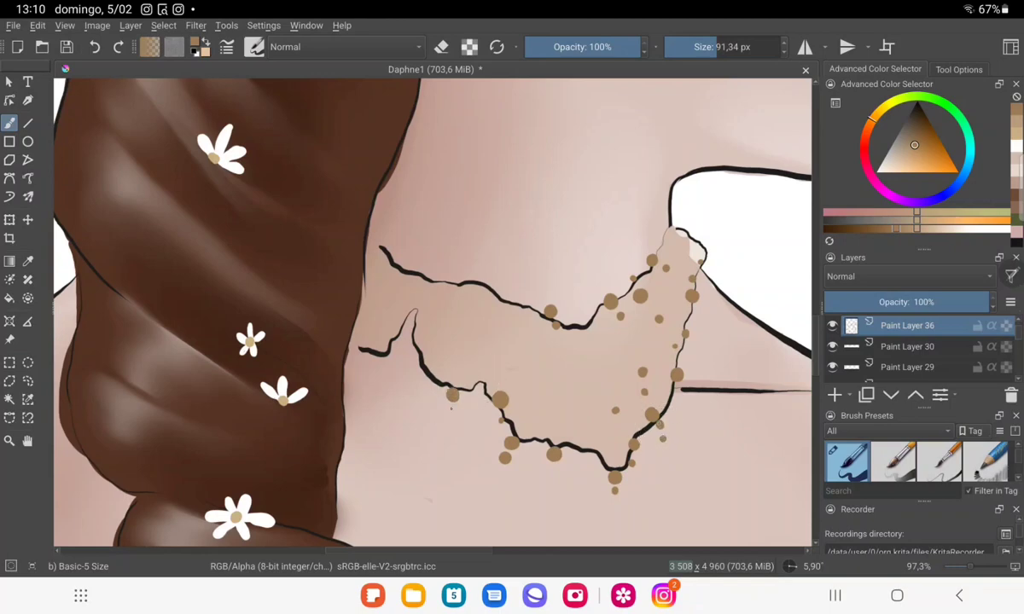
pyautogui.click(386, 357)
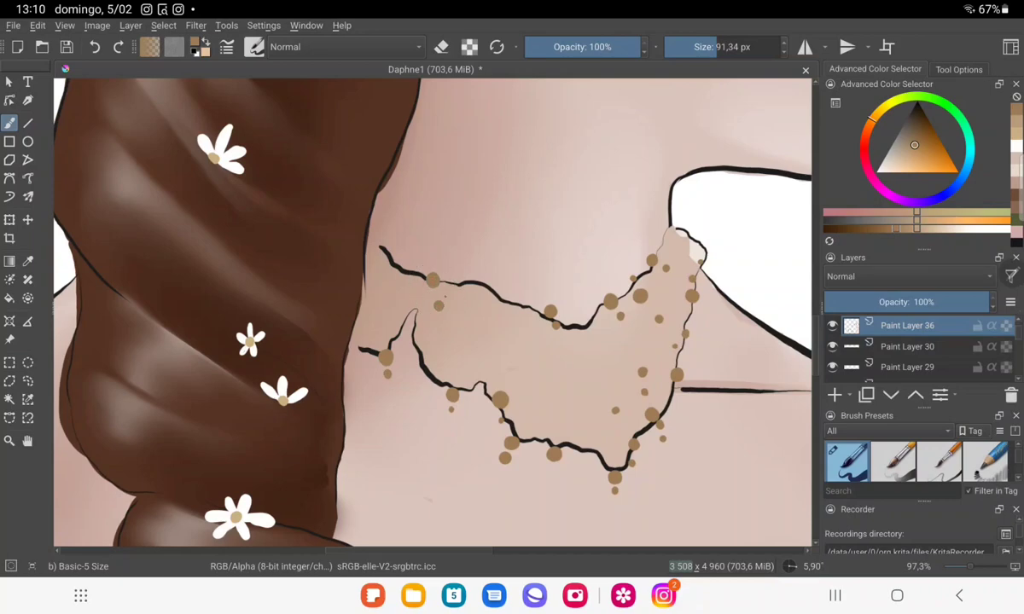
pyautogui.click(468, 279)
pyautogui.click(491, 377)
pyautogui.click(584, 426)
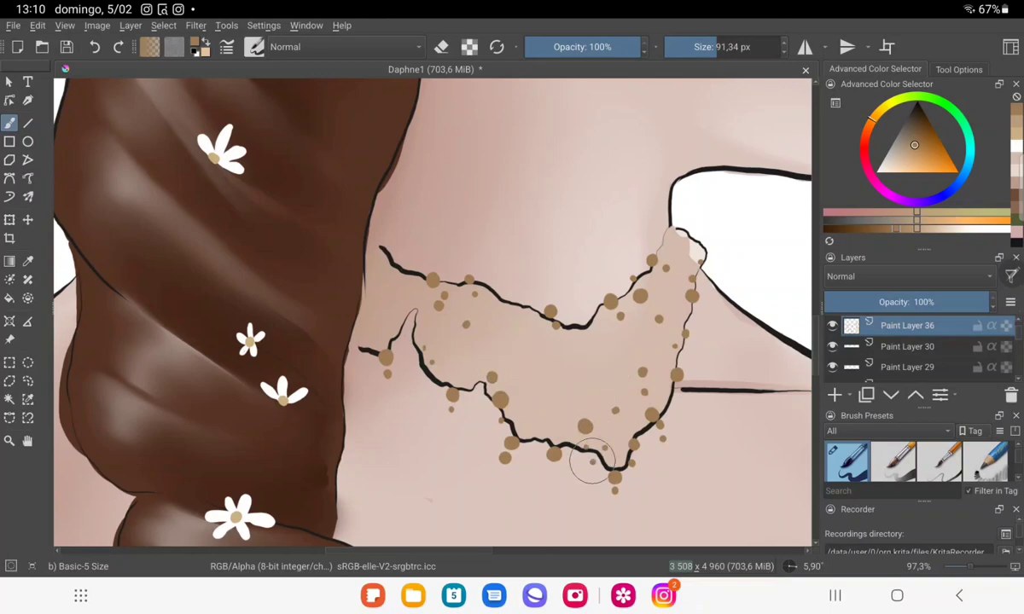
# Sprinkle a few more tiny brown dots inside the choker and add empty Paint Layer 37.
pyautogui.scroll(-4, 682, 324)
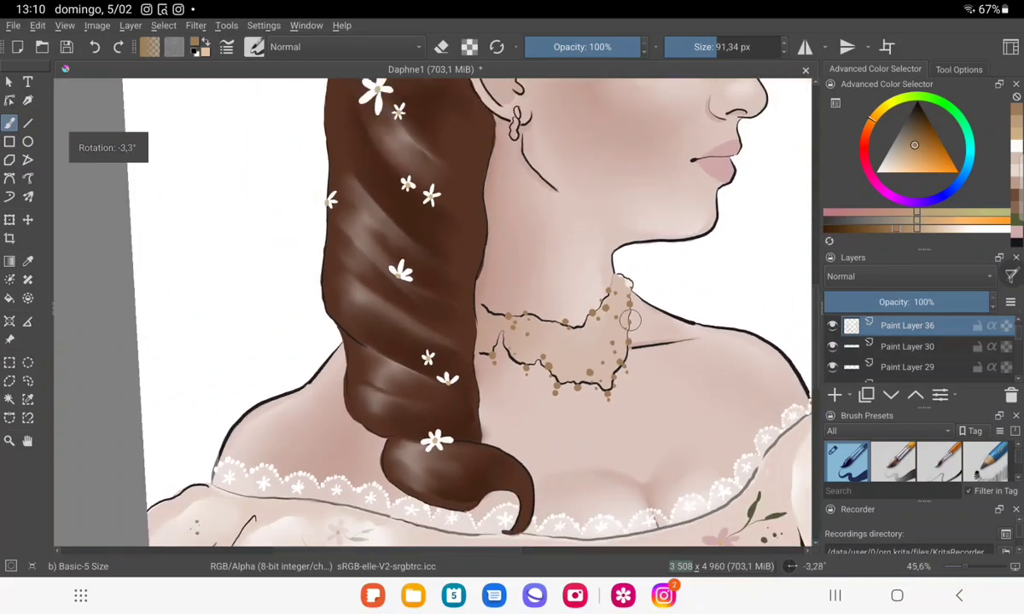
pyautogui.scroll(5, 597, 342)
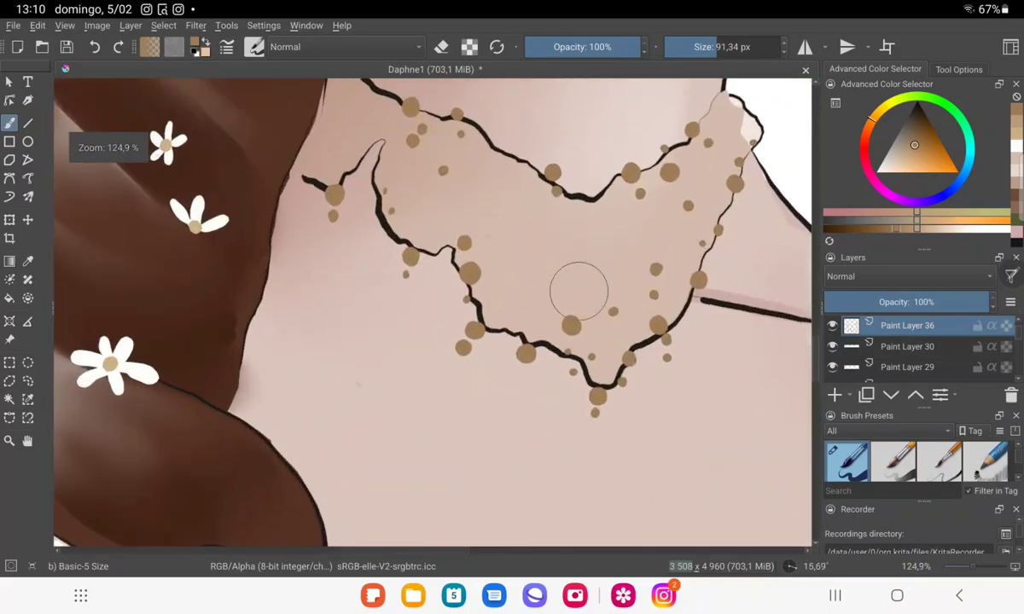
pyautogui.click(584, 267)
pyautogui.scroll(-1, 589, 258)
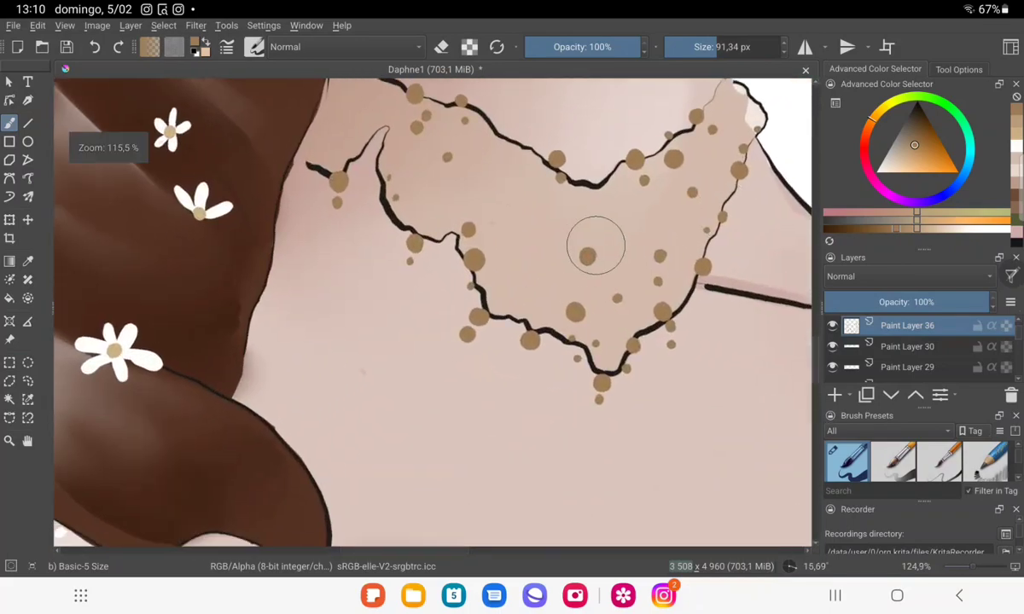
pyautogui.scroll(-3, 595, 246)
pyautogui.scroll(-2, 580, 273)
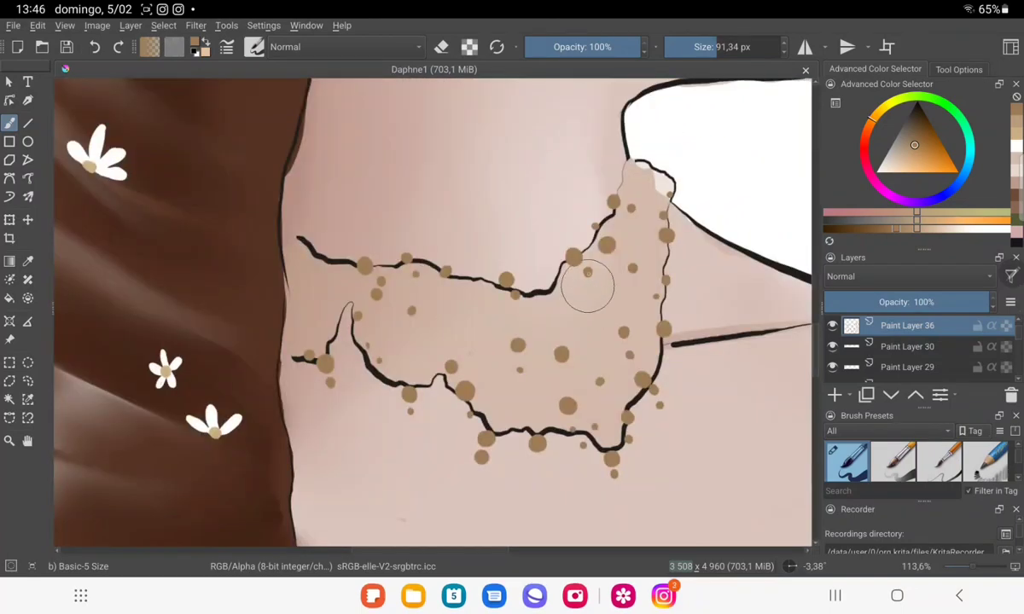
pyautogui.click(577, 393)
pyautogui.click(537, 427)
pyautogui.click(559, 438)
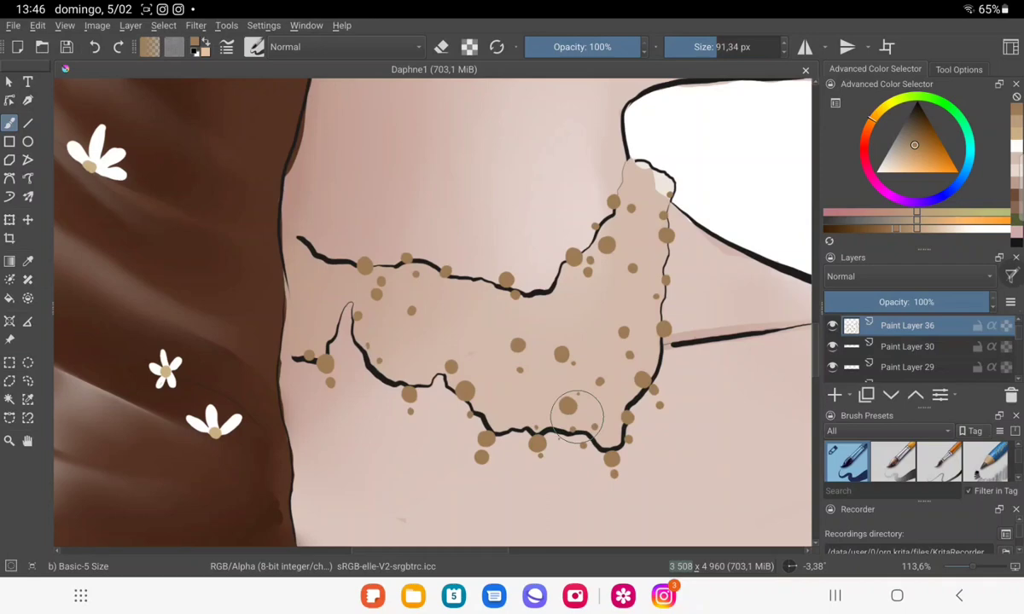
pyautogui.scroll(-1, 576, 415)
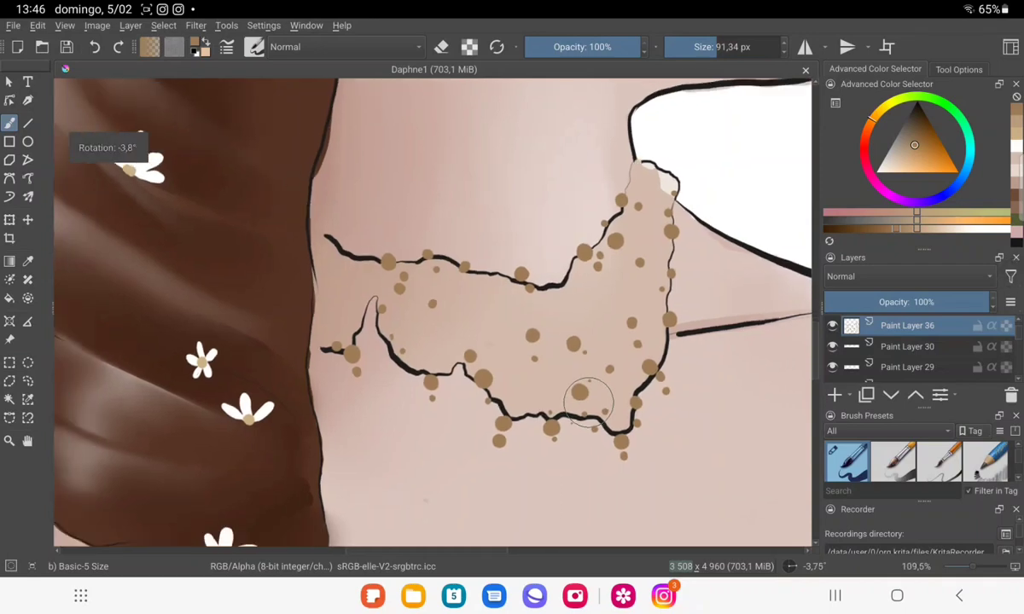
pyautogui.scroll(-3, 577, 416)
pyautogui.scroll(-2, 563, 366)
pyautogui.scroll(-2, 550, 315)
pyautogui.scroll(-2, 550, 315)
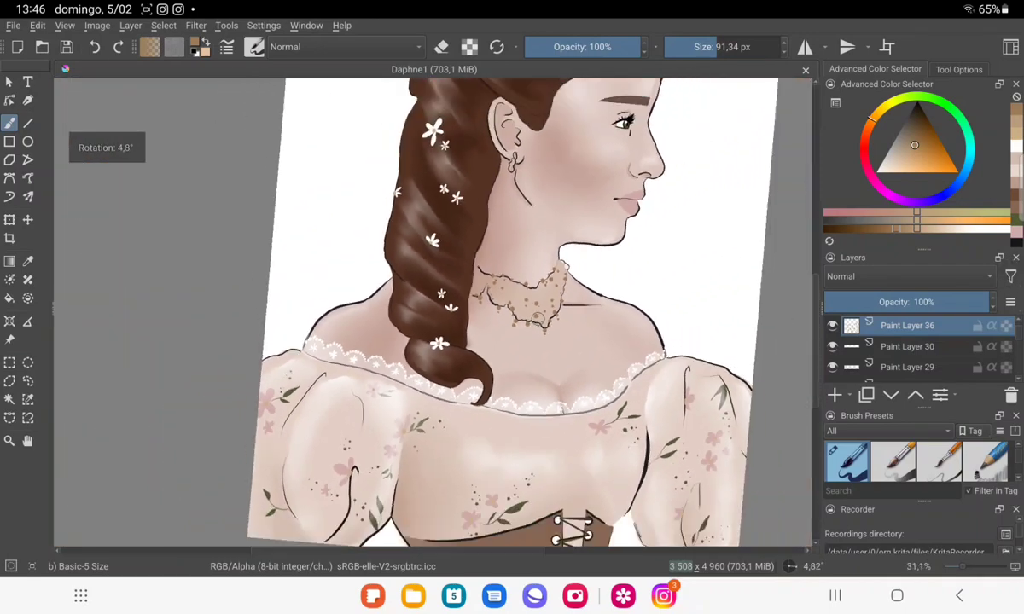
pyautogui.scroll(-1, 512, 332)
pyautogui.scroll(-1, 466, 357)
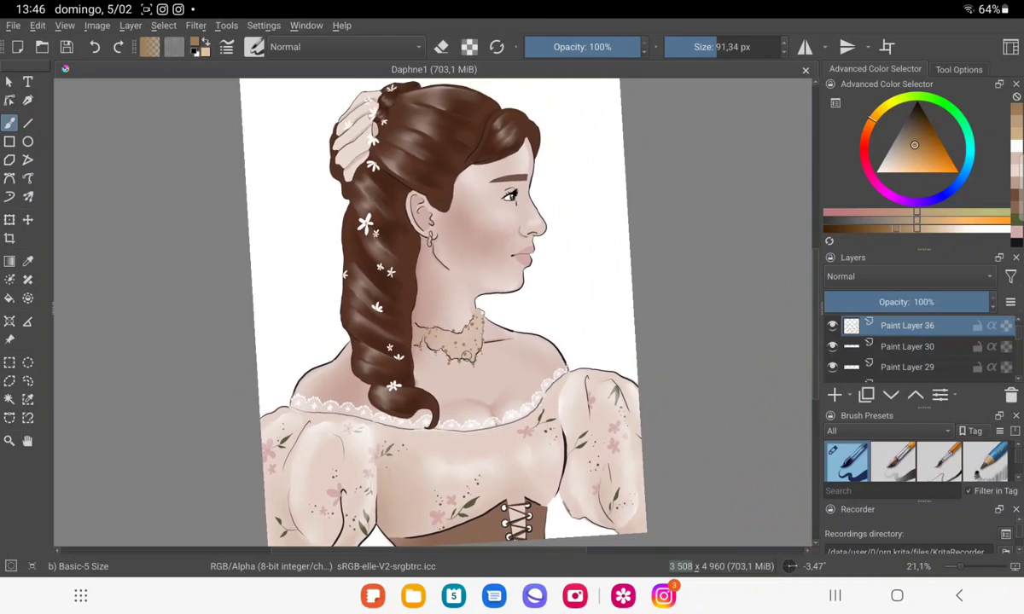
pyautogui.scroll(1, 478, 316)
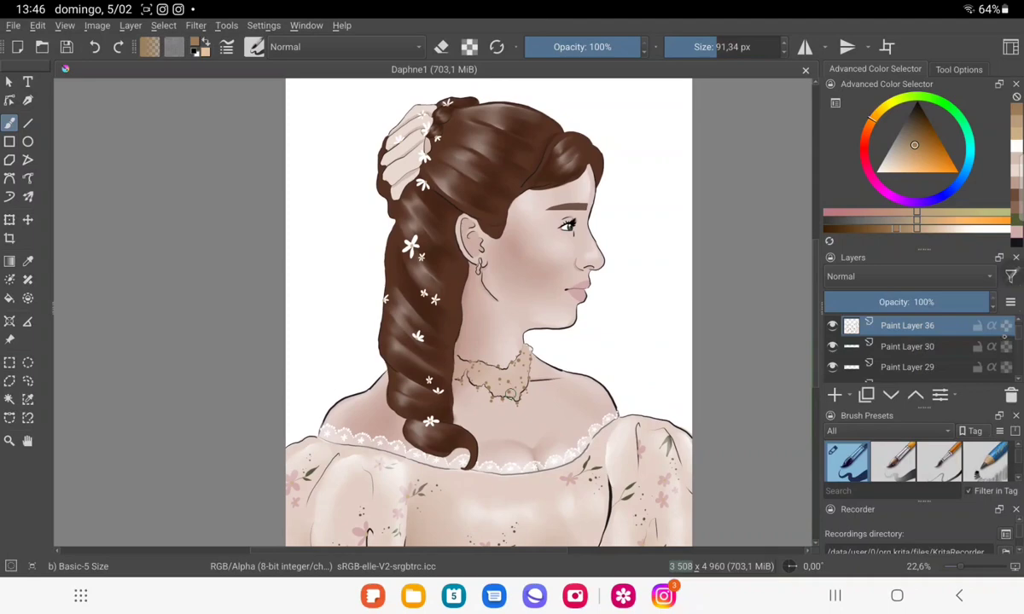
pyautogui.click(906, 347)
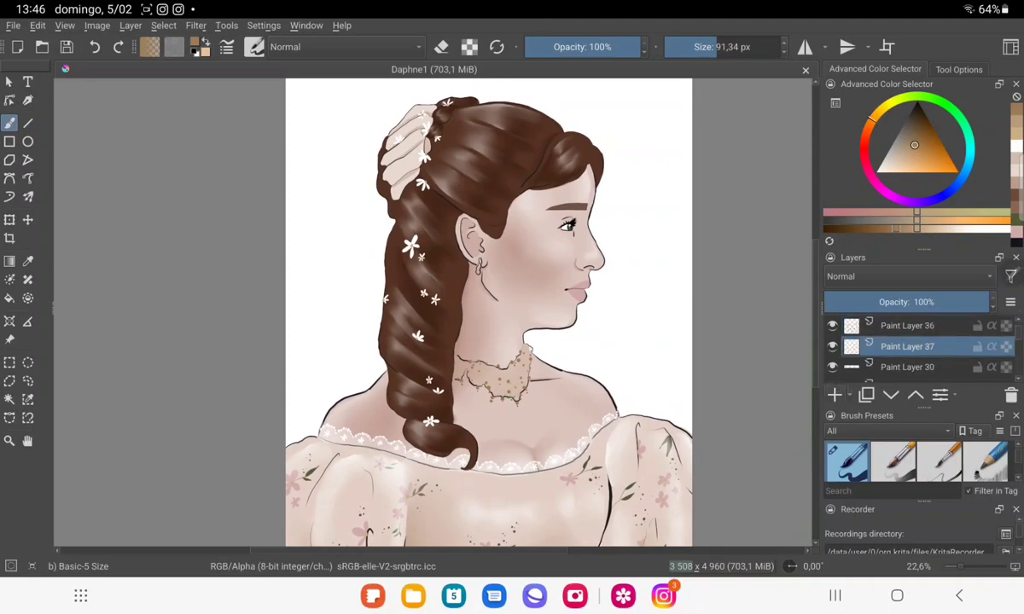
# Sample the dots' tan colour and fill gaps at the choker's bottom, left side and upper right.
pyautogui.click(742, 286)
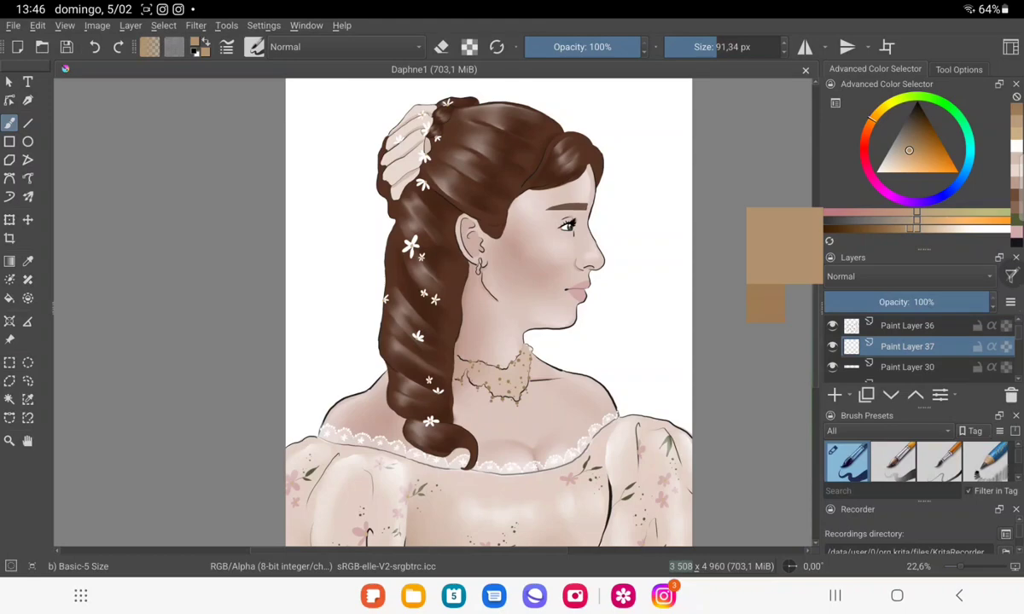
pyautogui.scroll(2, 520, 360)
pyautogui.scroll(2, 521, 361)
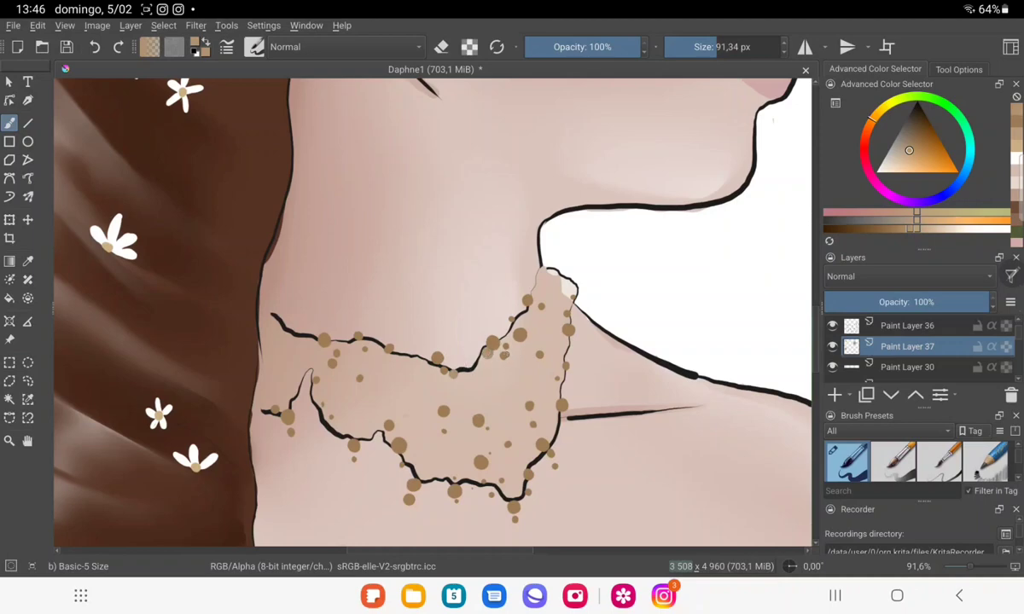
pyautogui.click(488, 410)
pyautogui.click(484, 464)
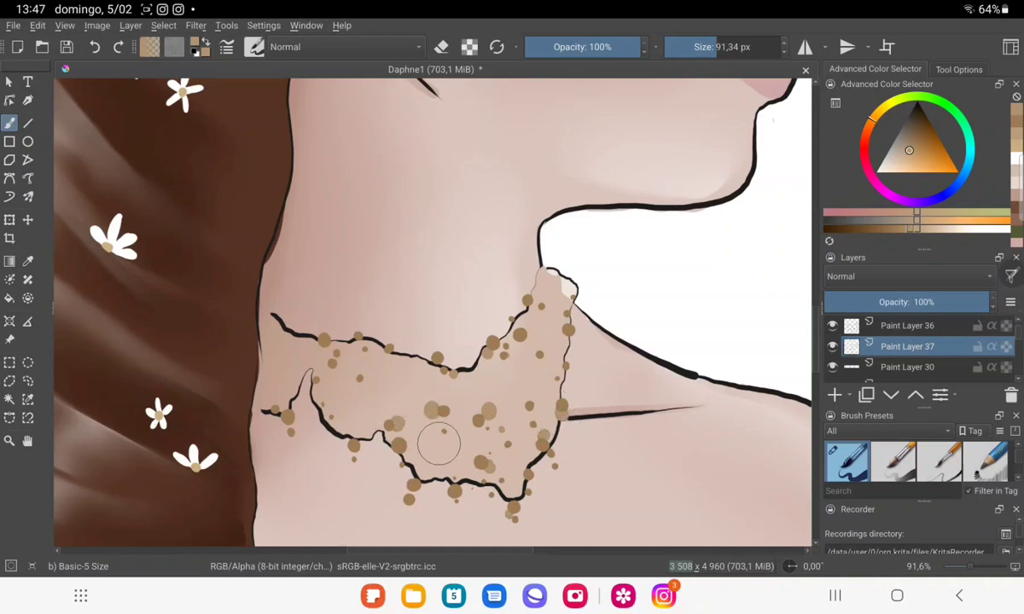
pyautogui.click(331, 424)
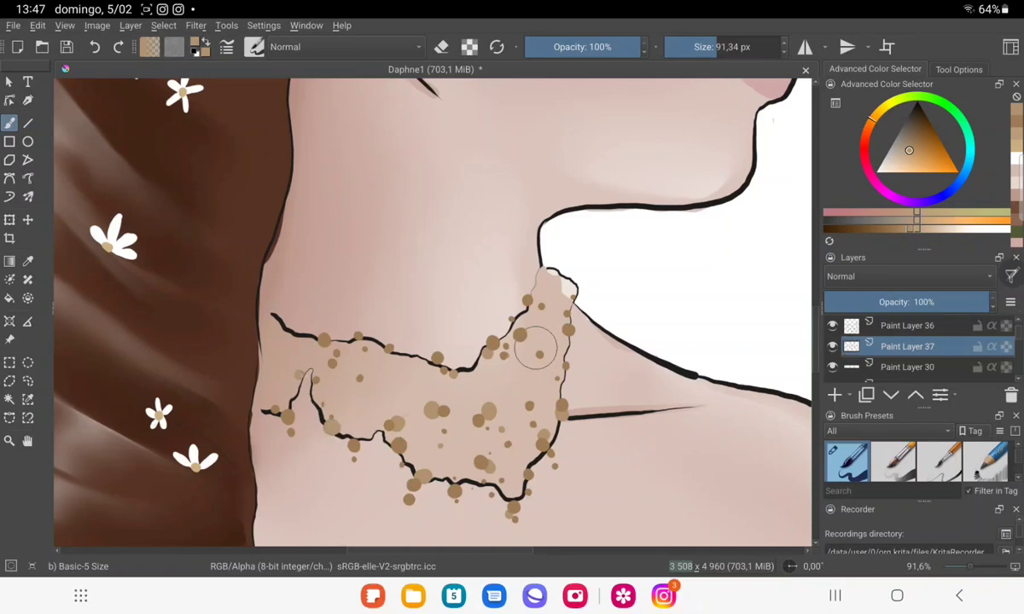
pyautogui.click(522, 312)
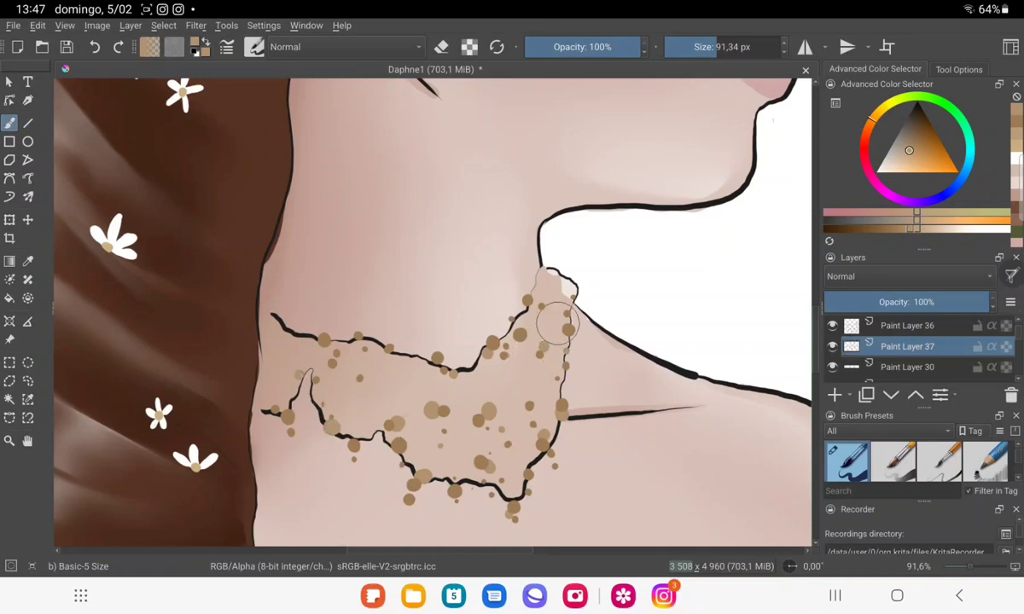
pyautogui.click(564, 288)
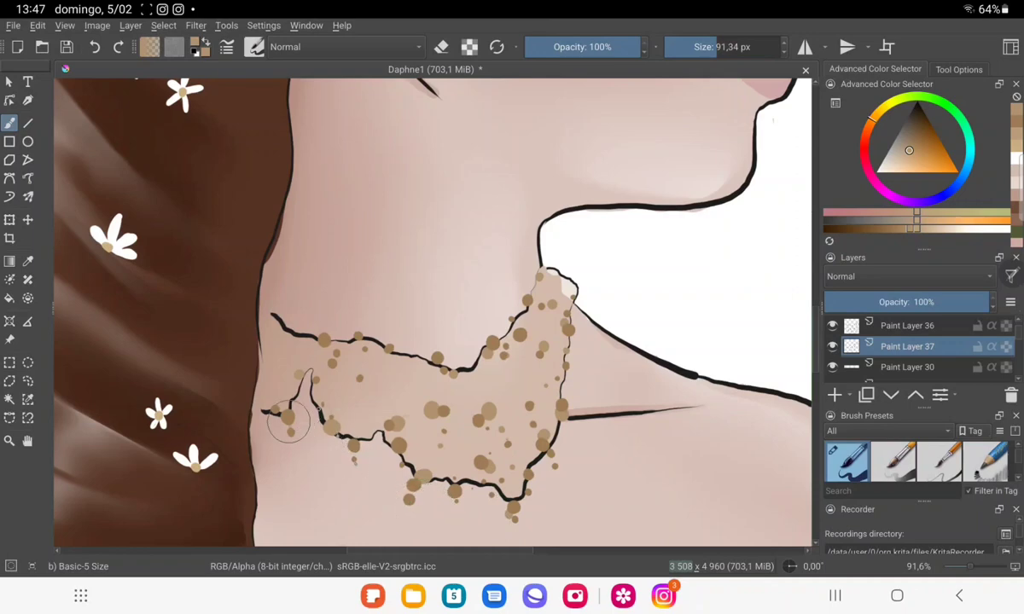
# Zoom out and tilt the view to review the portrait, reselecting Paint Layer 36.
pyautogui.scroll(-5, 433, 311)
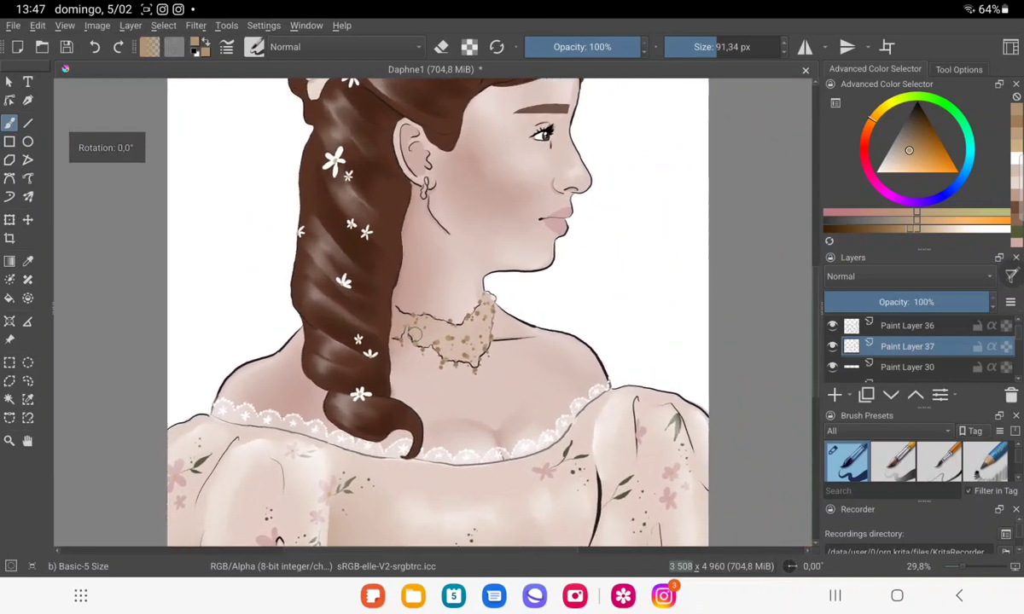
pyautogui.moveTo(432, 311); pyautogui.dragTo(418, 324)
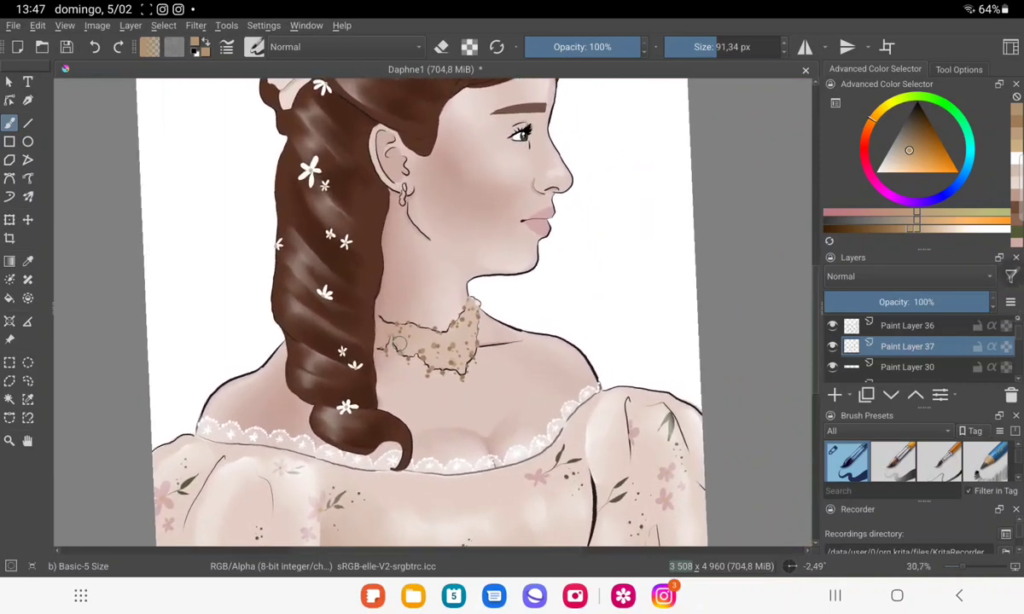
pyautogui.click(907, 325)
pyautogui.scroll(1, 906, 346)
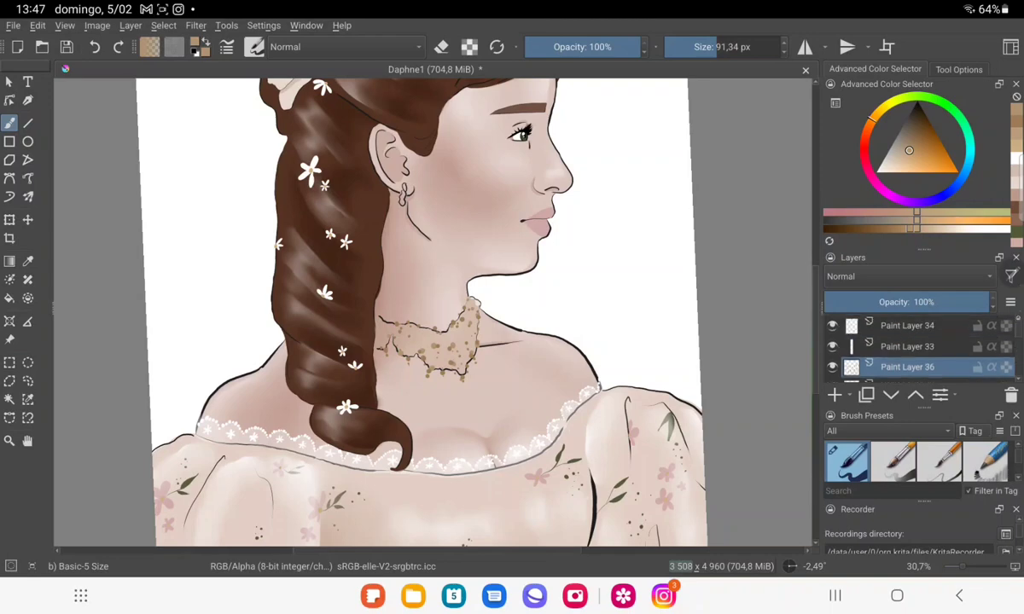
# Add a new top layer and set up a near-white sparkles stamp brush at about 376 px.
pyautogui.scroll(1, 907, 346)
pyautogui.click(906, 325)
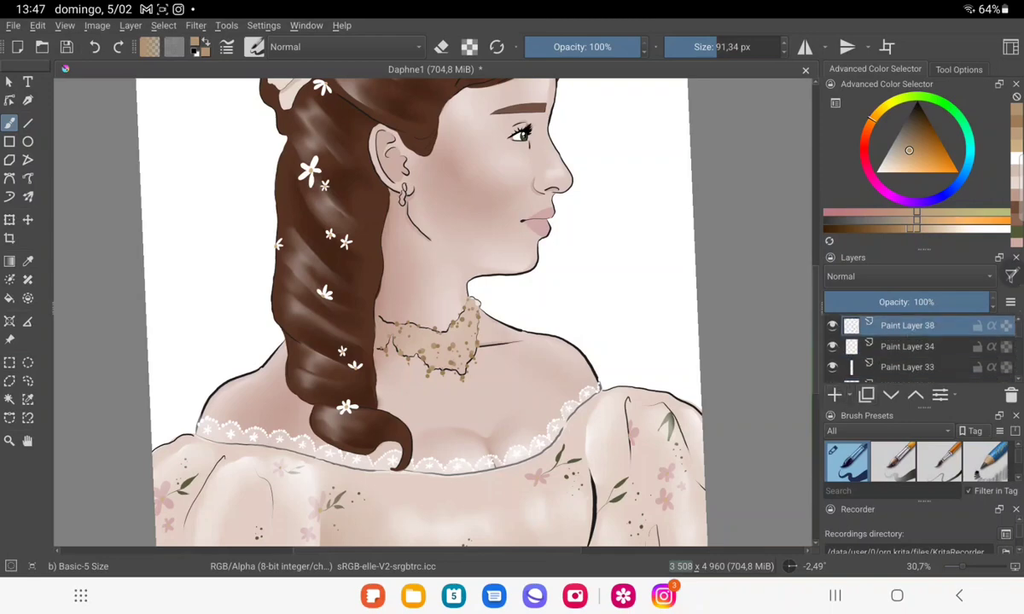
pyautogui.click(873, 173)
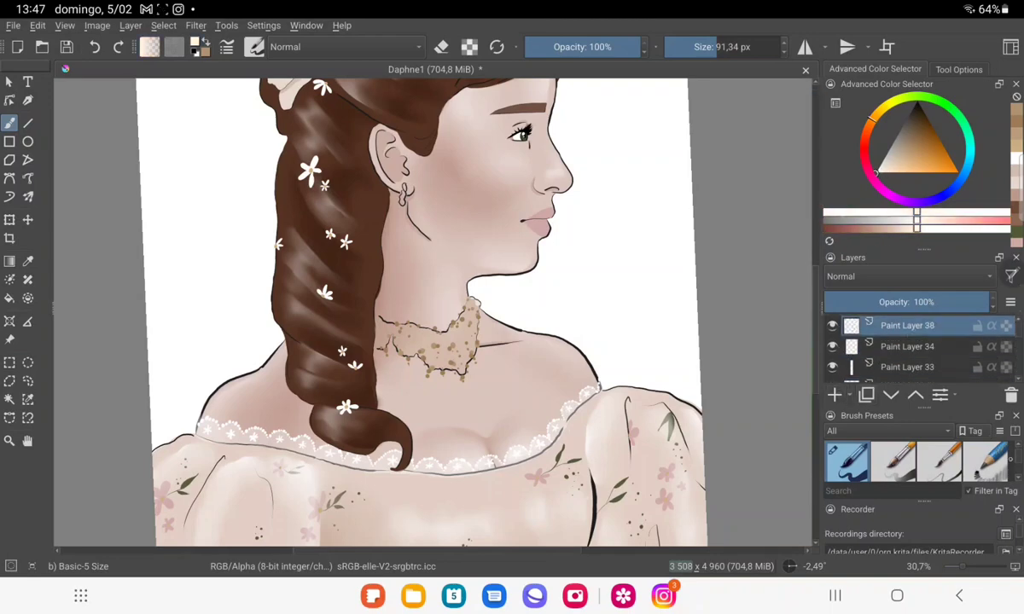
pyautogui.scroll(-3, 917, 461)
pyautogui.click(846, 460)
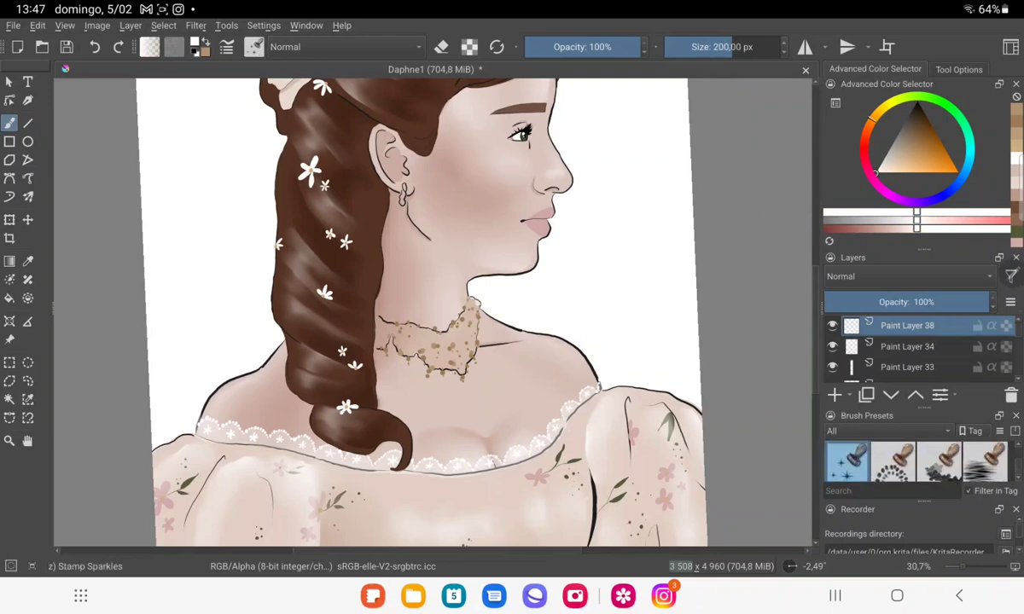
pyautogui.click(739, 46)
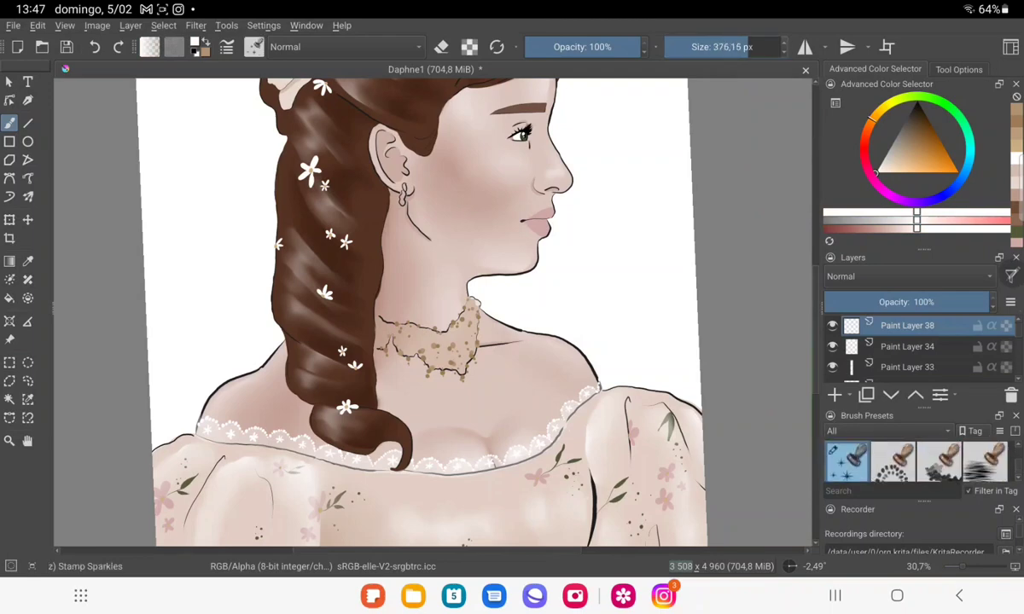
pyautogui.moveTo(426, 256)
pyautogui.mouseDown()
pyautogui.moveTo(478, 281)
pyautogui.moveTo(444, 341)
pyautogui.mouseUp()
# Stamp sparkles along the choker's right and lower edges, then reduce the brush to about 185 px.
pyautogui.moveTo(392, 367); pyautogui.dragTo(465, 316)
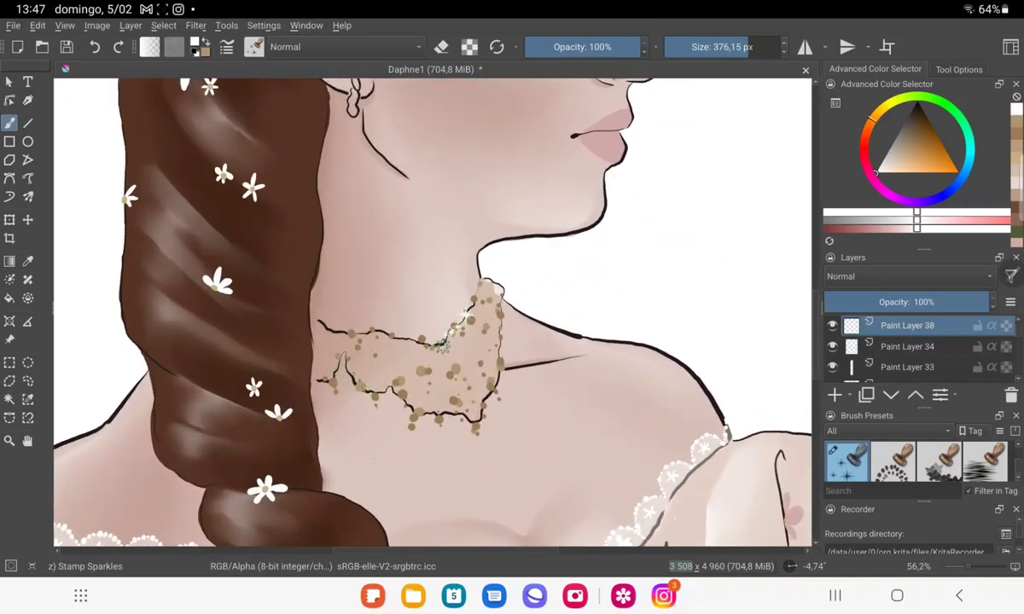
pyautogui.click(444, 348)
pyautogui.click(460, 388)
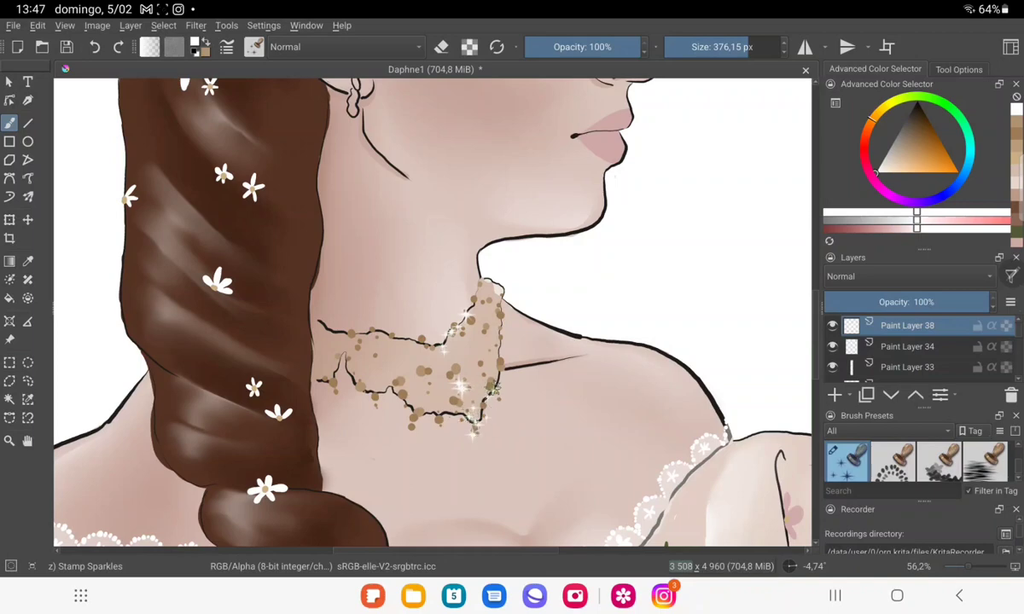
pyautogui.moveTo(480, 427); pyautogui.dragTo(495, 312)
pyautogui.moveTo(474, 390)
pyautogui.mouseDown()
pyautogui.moveTo(397, 391)
pyautogui.moveTo(430, 379)
pyautogui.mouseUp()
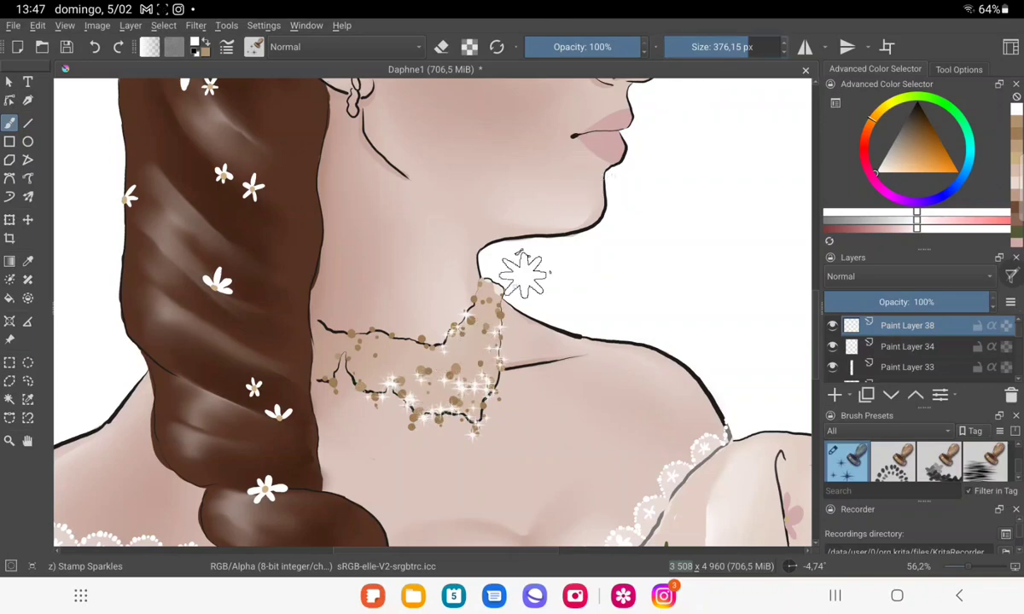
pyautogui.click(687, 46)
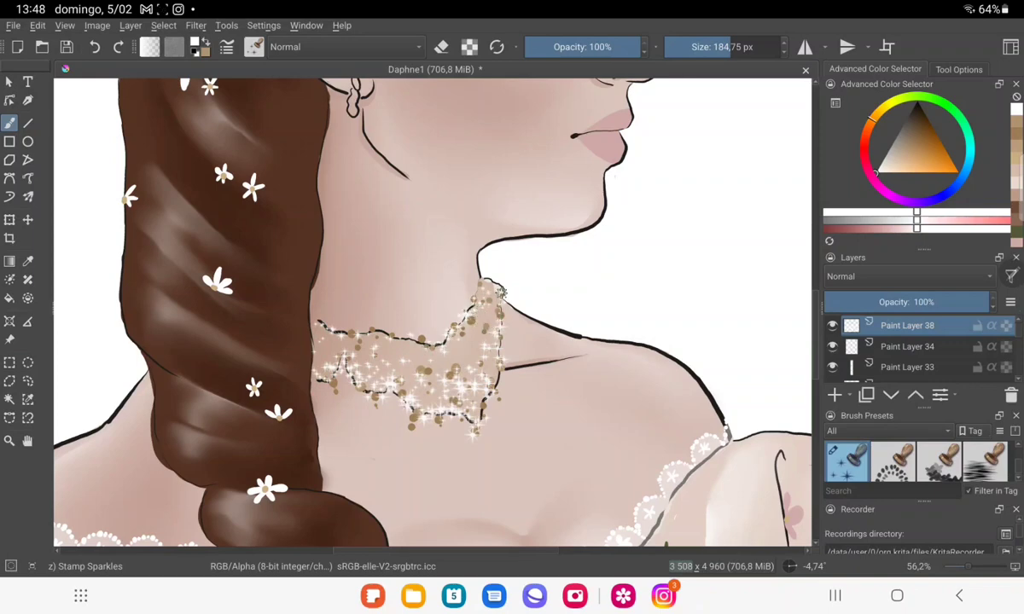
pyautogui.scroll(-5, 499, 340)
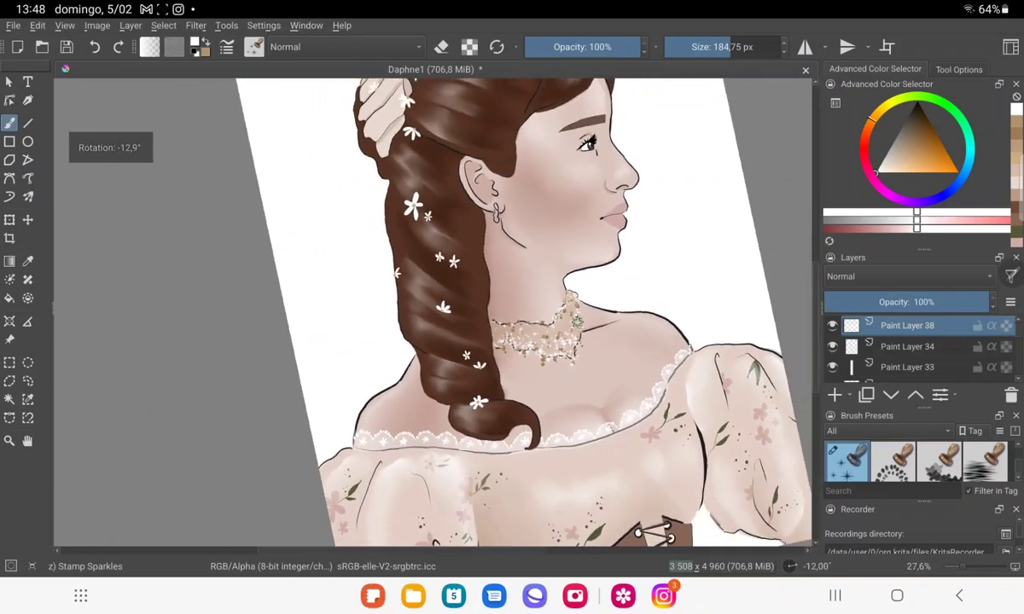
pyautogui.scroll(1, 599, 363)
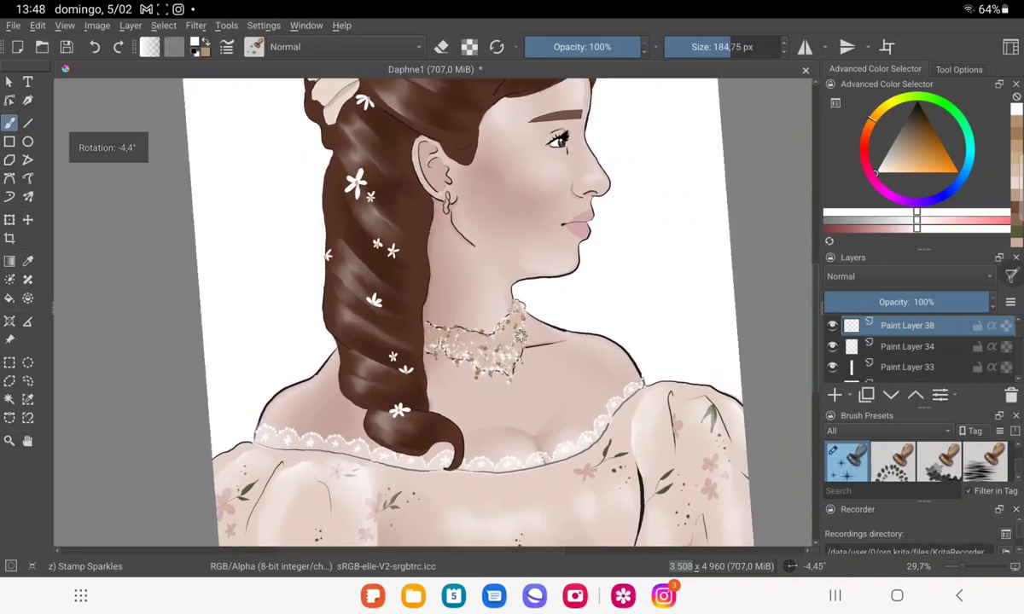
pyautogui.scroll(2, 481, 294)
# Enlarge the sparkle brush to about 638 px and add sparkles over the choker's edges and just below it.
pyautogui.scroll(3, 450, 341)
pyautogui.moveTo(683, 47); pyautogui.dragTo(702, 52)
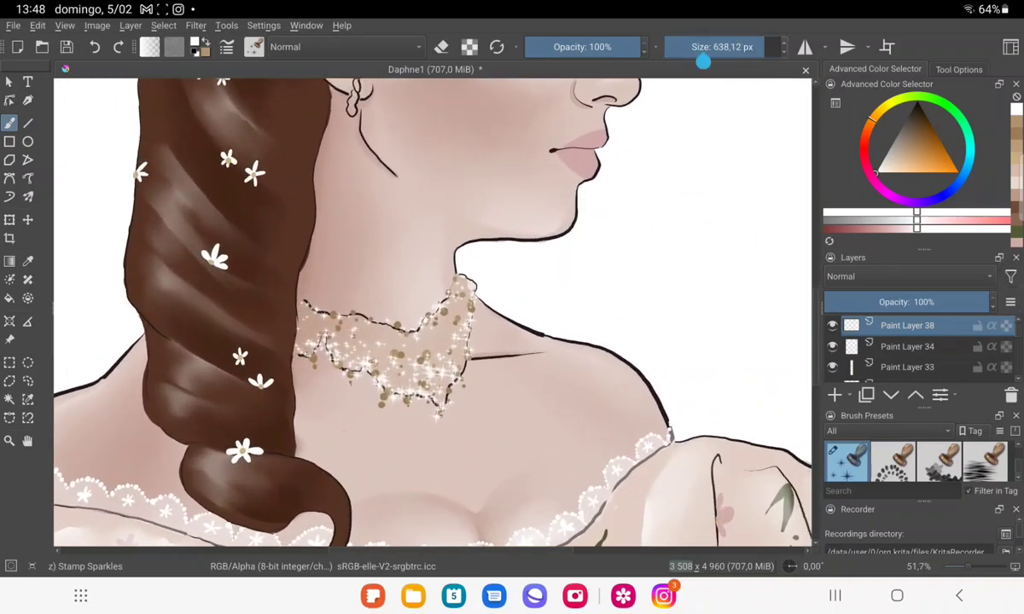
pyautogui.moveTo(450, 403); pyautogui.dragTo(470, 339)
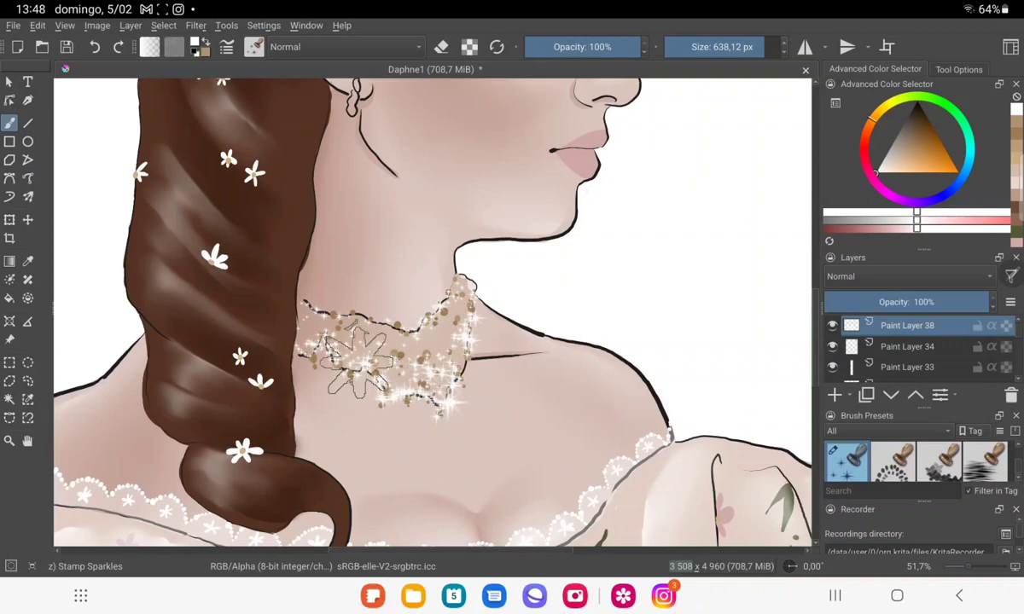
pyautogui.scroll(-3, 365, 297)
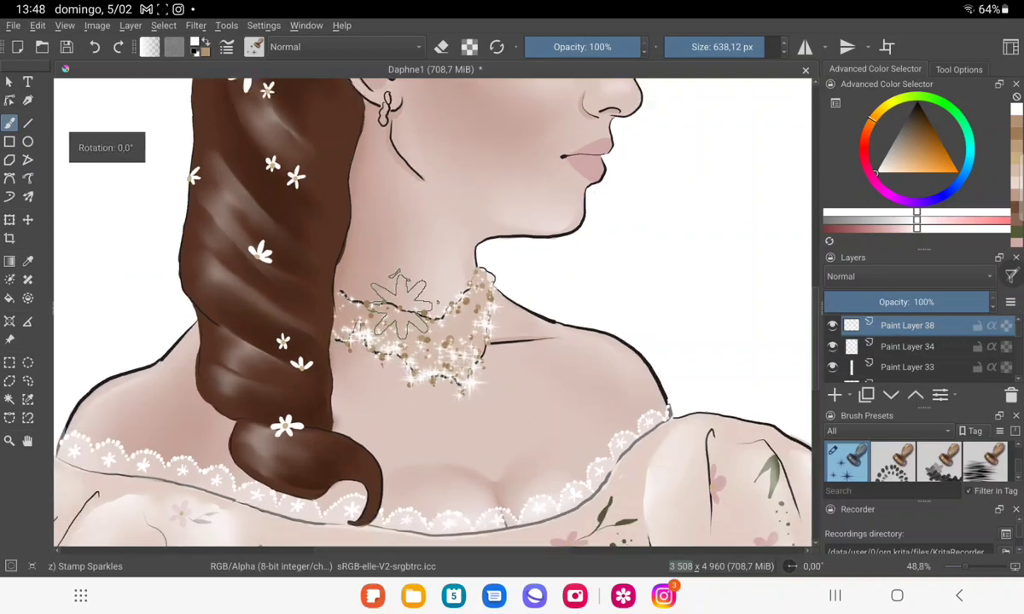
pyautogui.scroll(2, 478, 324)
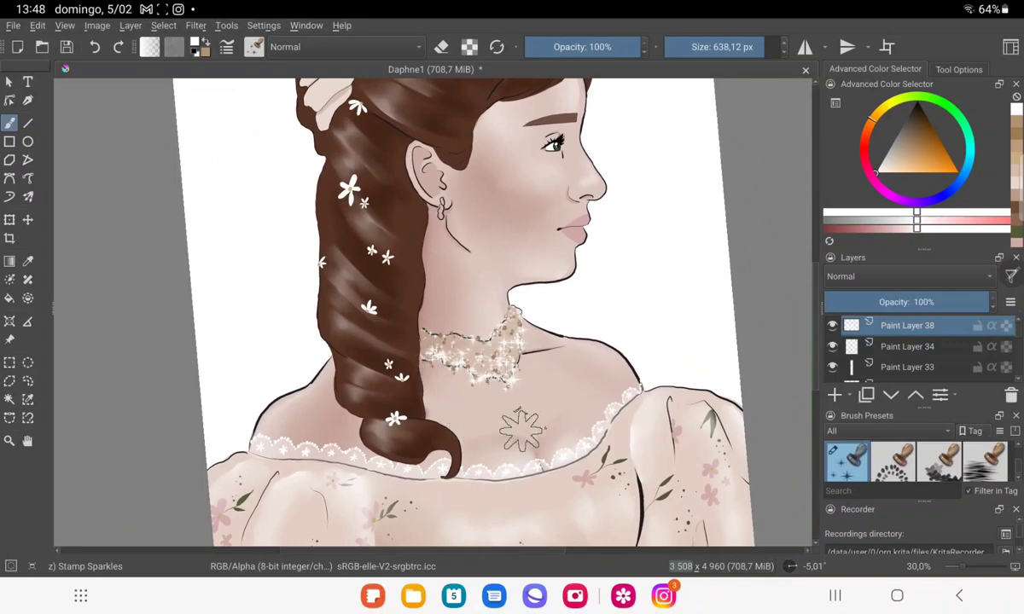
pyautogui.scroll(1, 478, 324)
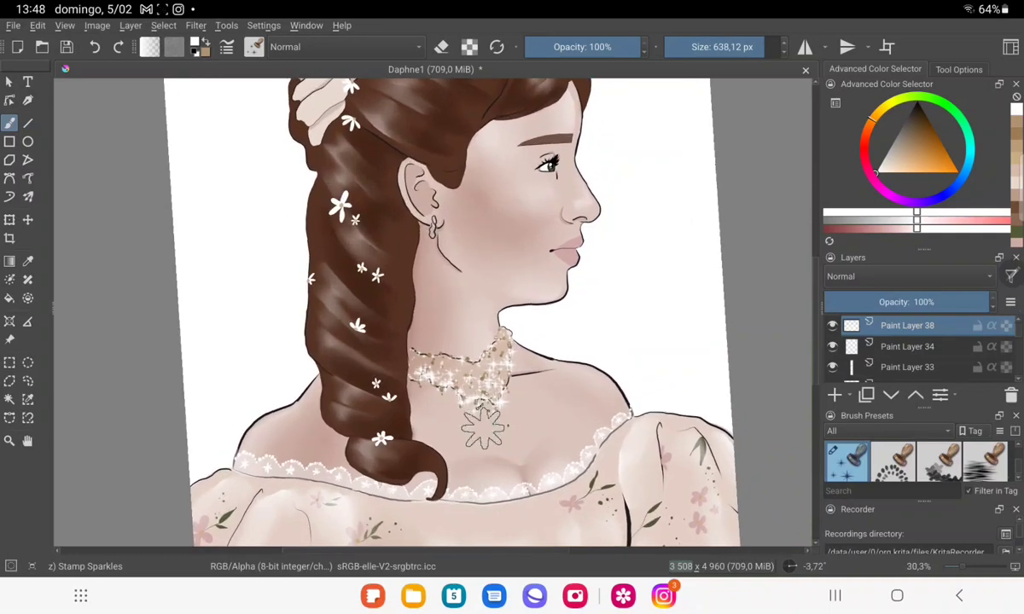
pyautogui.moveTo(497, 418); pyautogui.dragTo(487, 427)
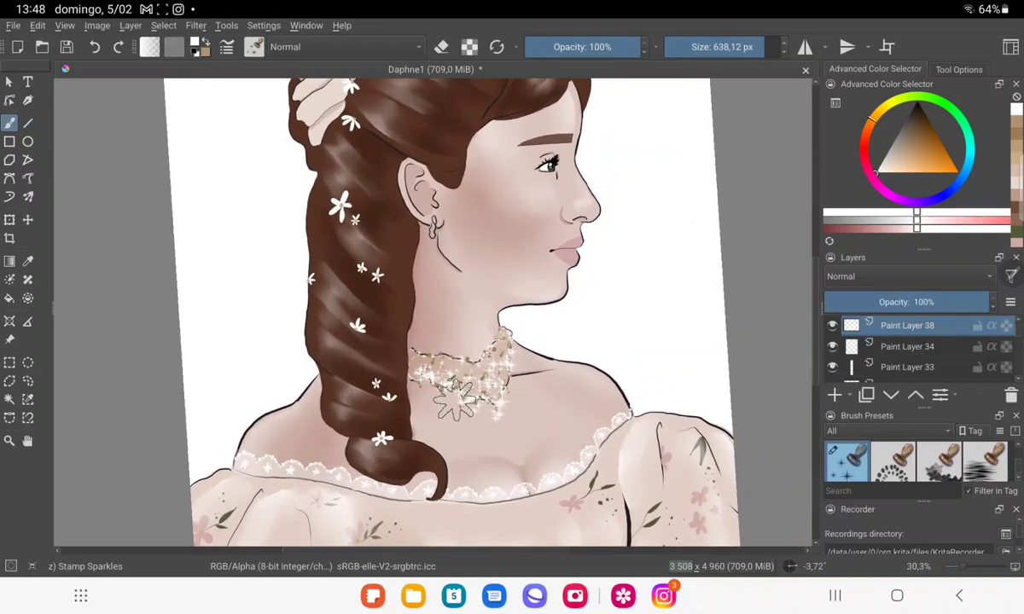
pyautogui.scroll(-3, 514, 476)
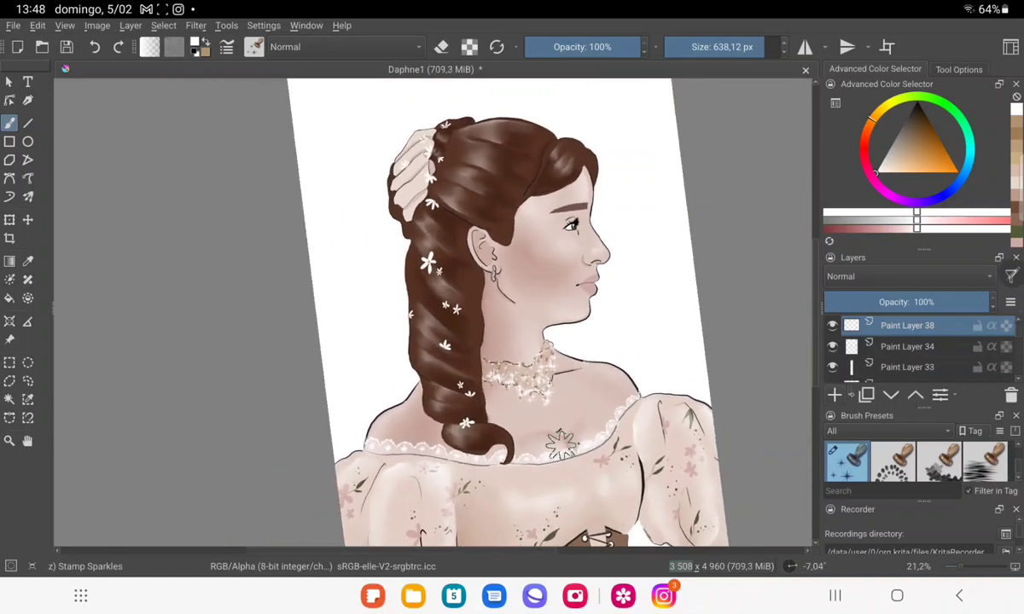
pyautogui.scroll(2, 560, 443)
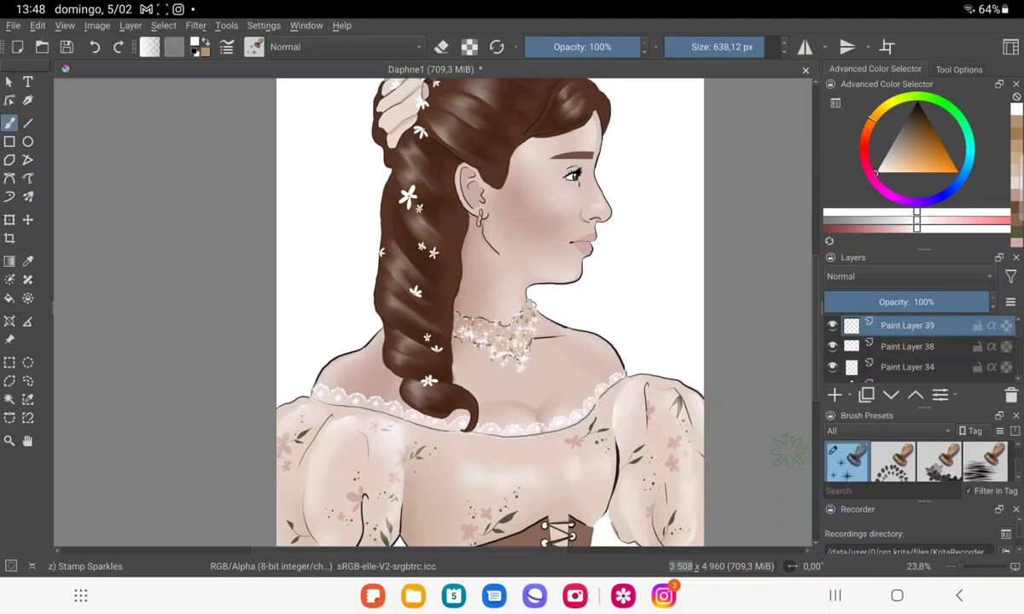
# Stamp sparkles onto the flowers along the braid and upper hair.
pyautogui.click(417, 293)
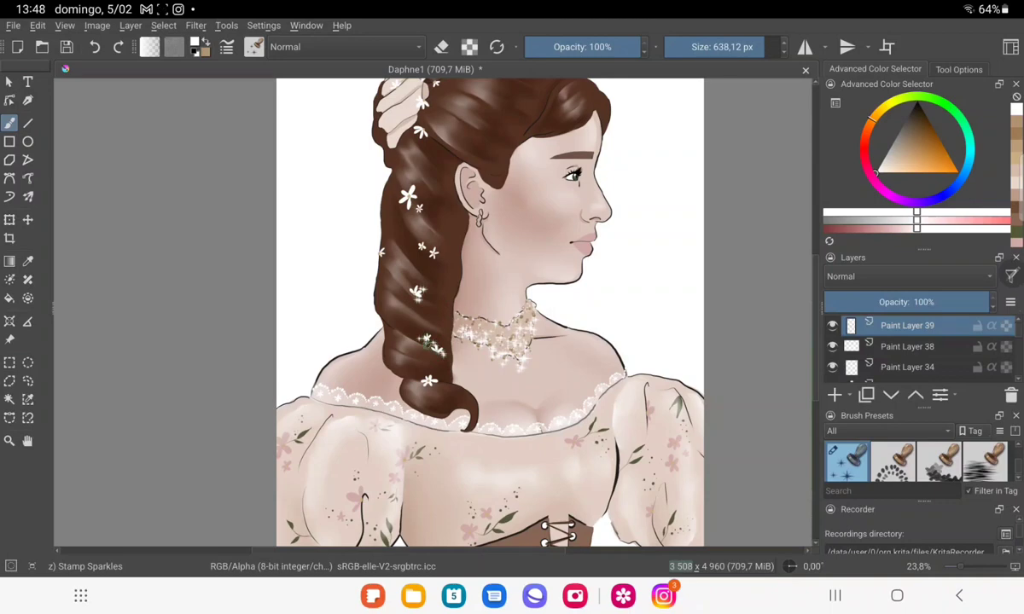
pyautogui.click(428, 381)
pyautogui.scroll(3, 491, 311)
pyautogui.scroll(2, 354, 256)
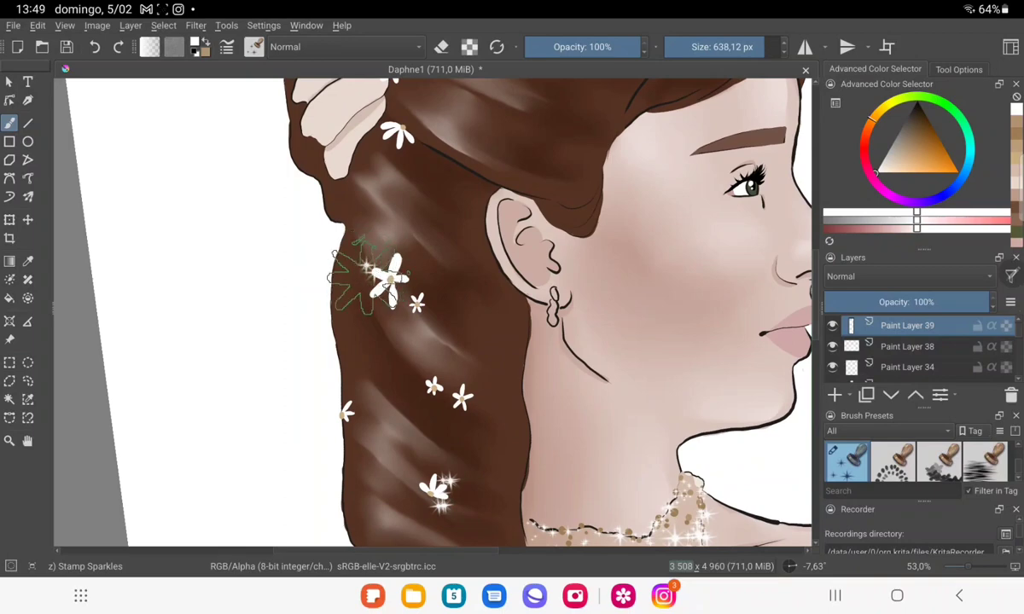
pyautogui.click(367, 269)
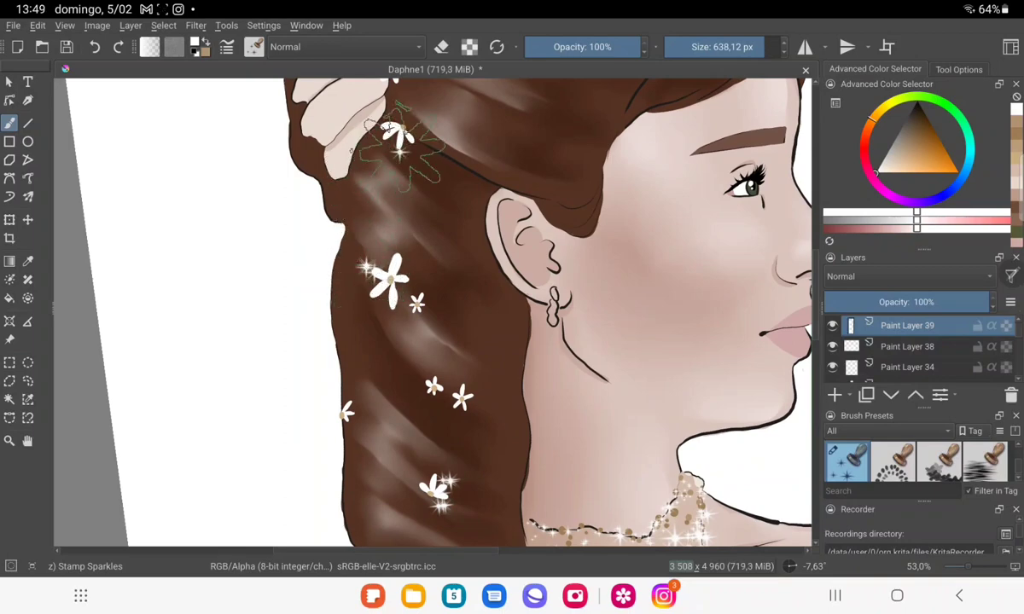
pyautogui.click(402, 152)
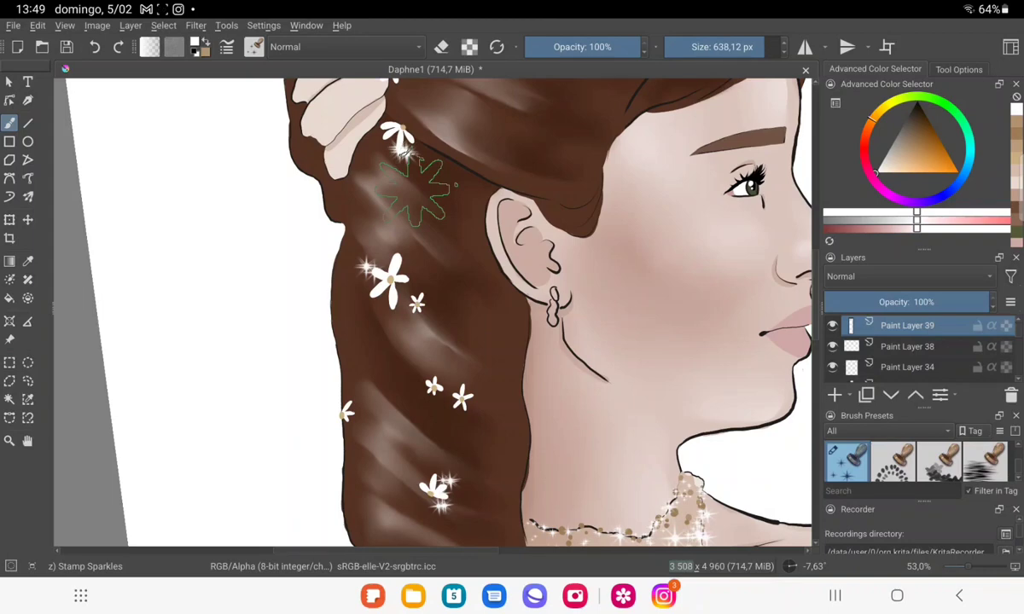
# With a smaller brush, trail sparkles down the braid, then along the lower and upper braid.
pyautogui.scroll(-5, 435, 307)
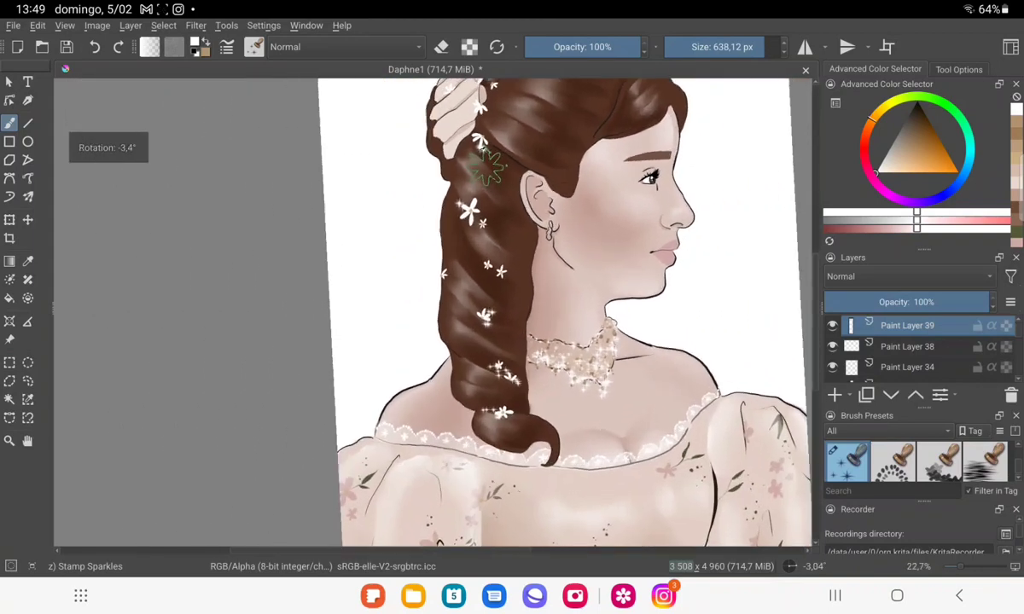
pyautogui.scroll(1, 472, 143)
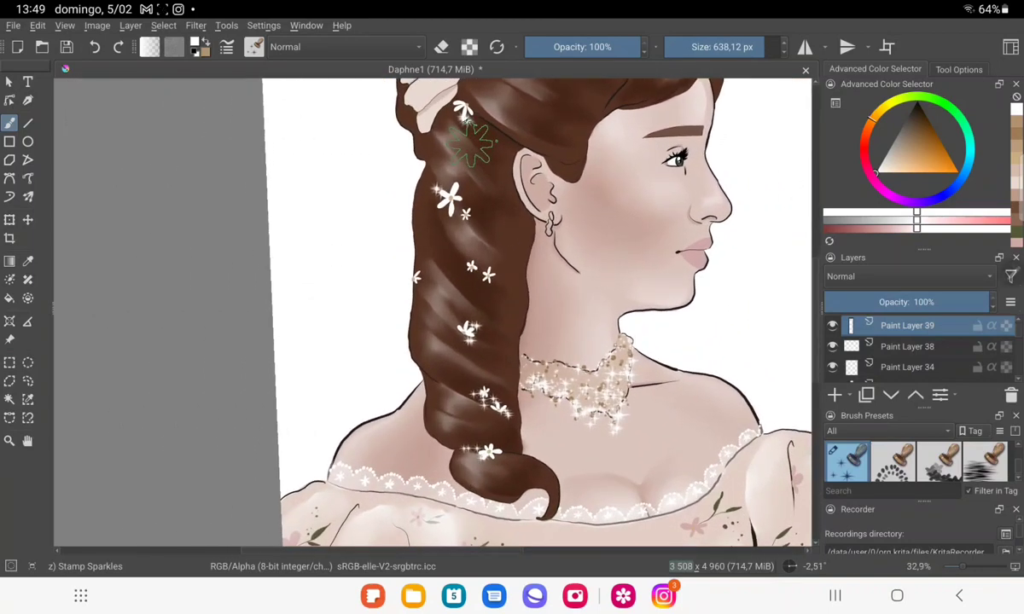
pyautogui.press('[')
pyautogui.press('[')
pyautogui.press('[')
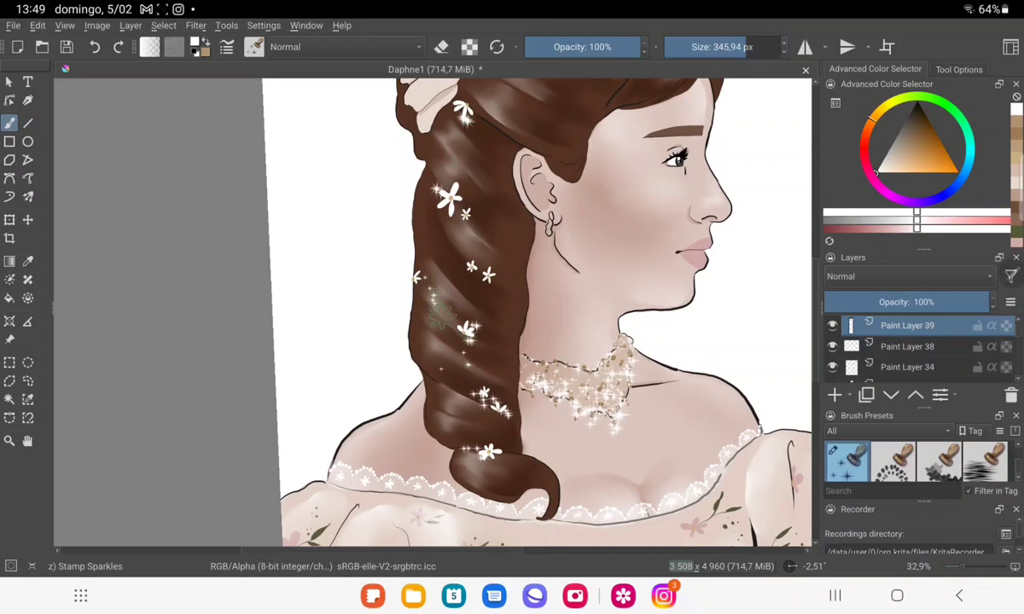
pyautogui.moveTo(425, 263); pyautogui.dragTo(480, 442)
pyautogui.moveTo(481, 442); pyautogui.dragTo(541, 469)
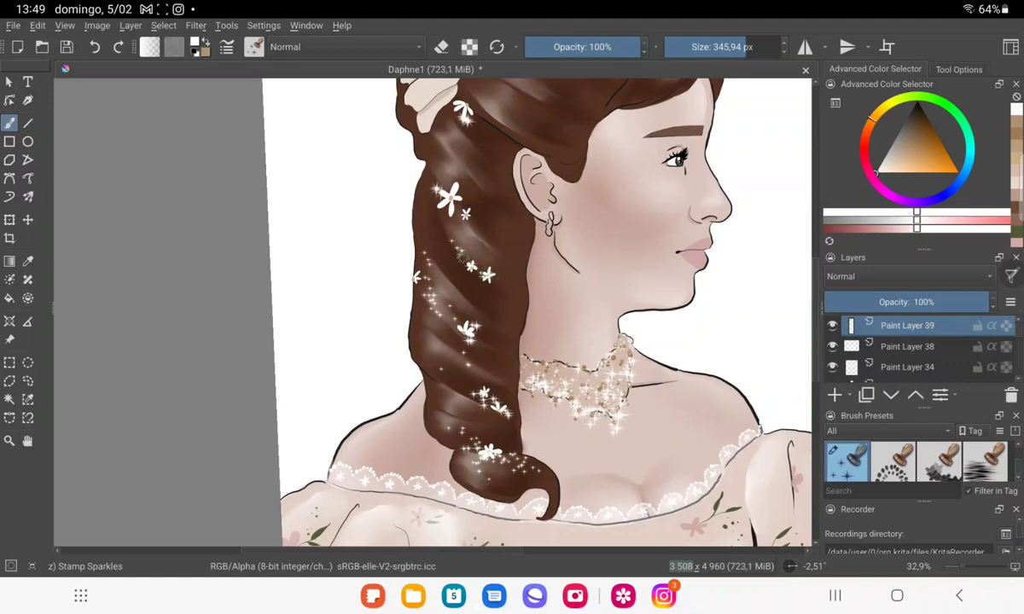
pyautogui.moveTo(452, 249)
pyautogui.mouseDown()
pyautogui.moveTo(495, 280)
pyautogui.moveTo(558, 291)
pyautogui.moveTo(424, 151)
pyautogui.mouseUp()
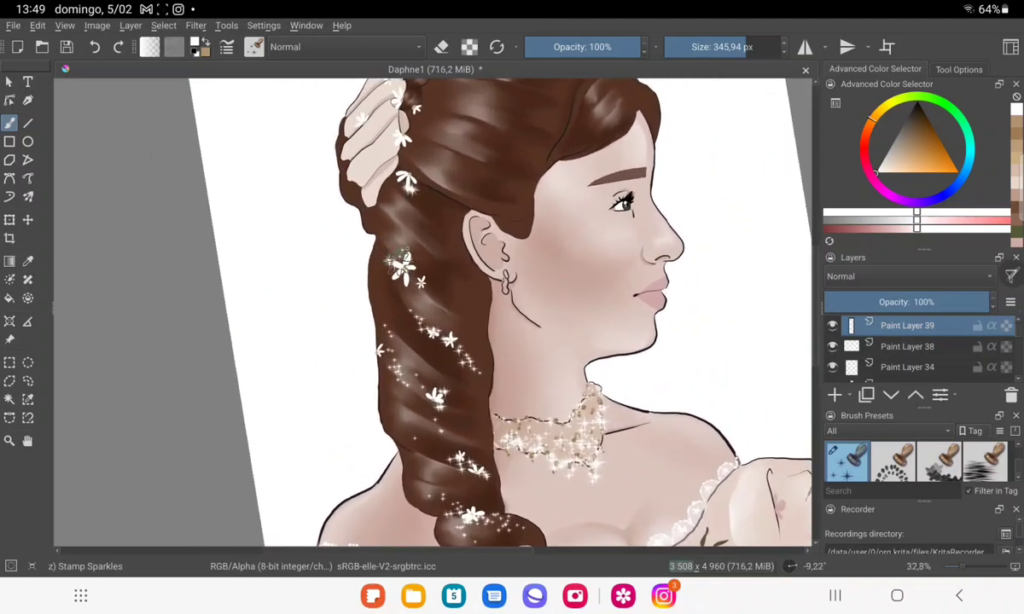
pyautogui.click(751, 46)
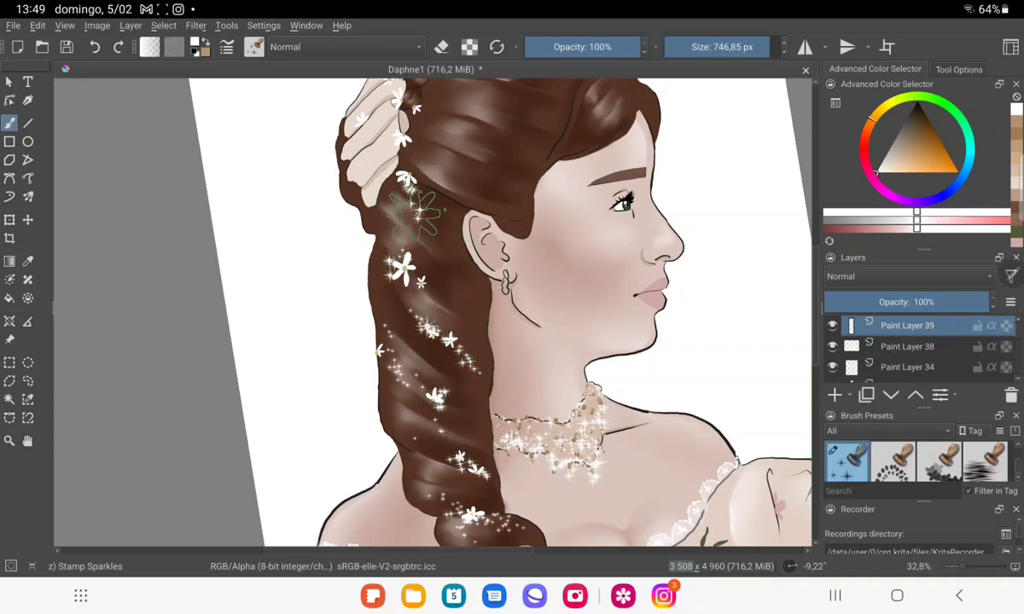
pyautogui.moveTo(416, 208)
pyautogui.mouseDown()
pyautogui.moveTo(503, 333)
pyautogui.moveTo(440, 277)
pyautogui.mouseUp()
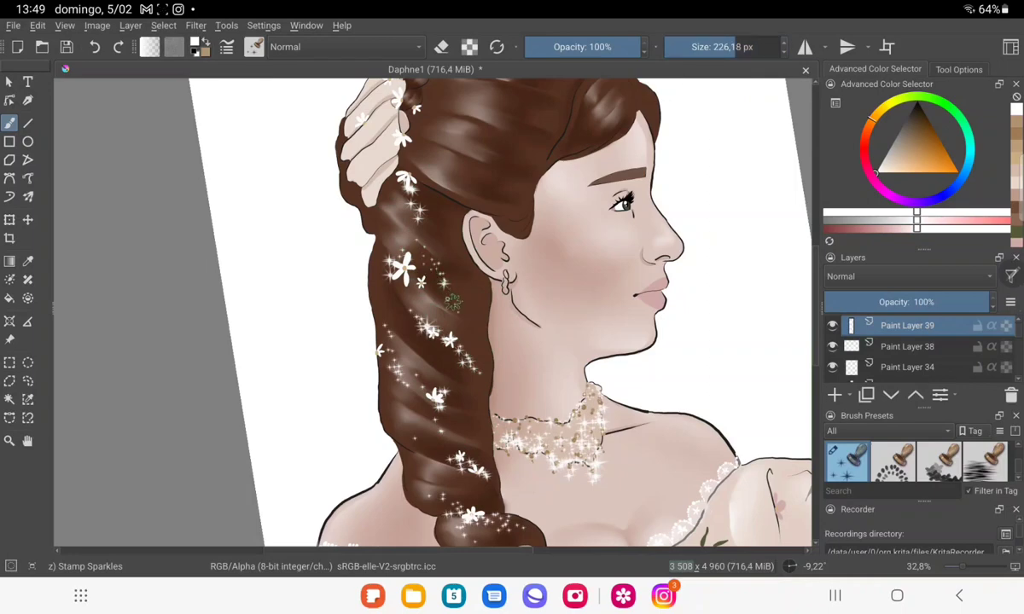
# Stamp sparkles across the top of the hair and a white flower onto the bun.
pyautogui.moveTo(468, 276)
pyautogui.mouseDown()
pyautogui.moveTo(512, 293)
pyautogui.moveTo(479, 274)
pyautogui.mouseUp()
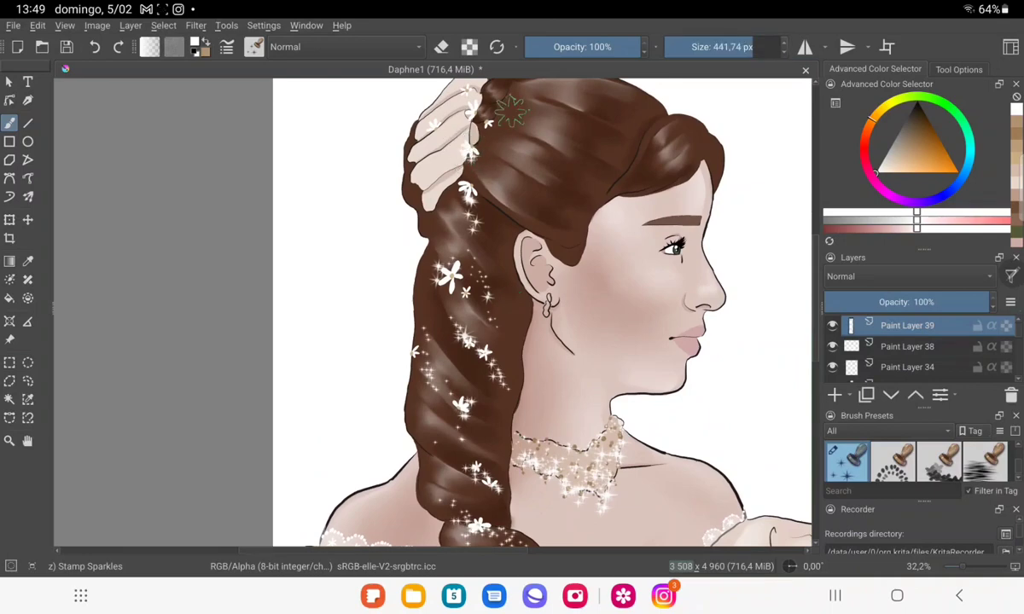
pyautogui.moveTo(469, 158)
pyautogui.mouseDown()
pyautogui.moveTo(520, 171)
pyautogui.moveTo(475, 154)
pyautogui.mouseUp()
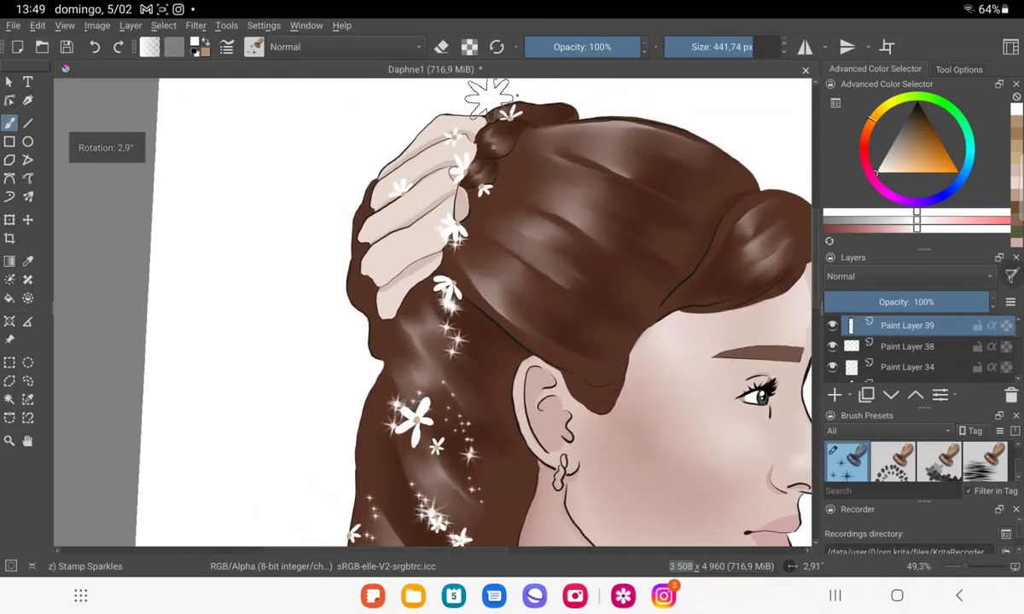
pyautogui.click(475, 153)
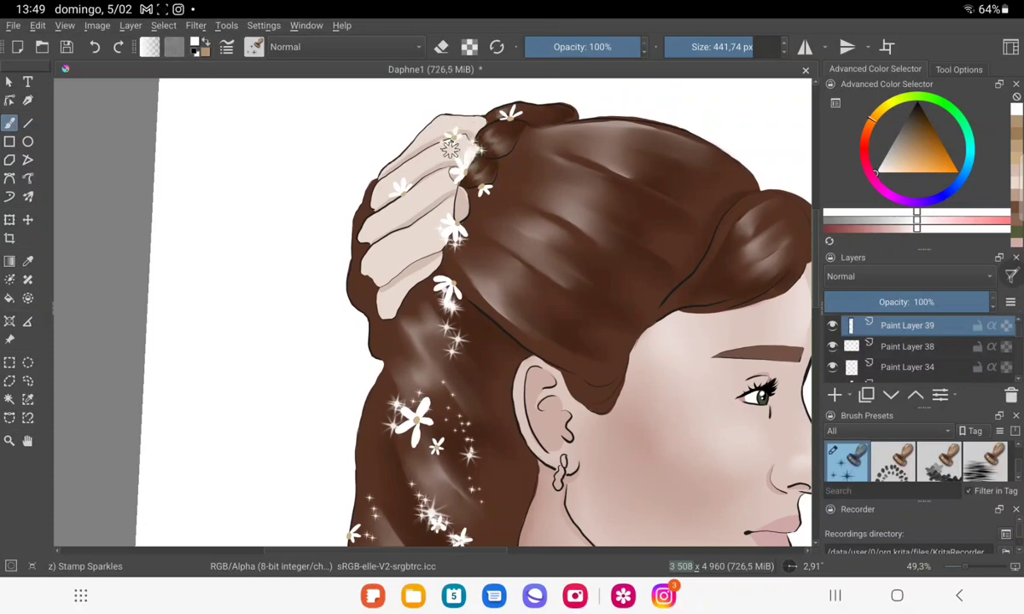
pyautogui.click(401, 183)
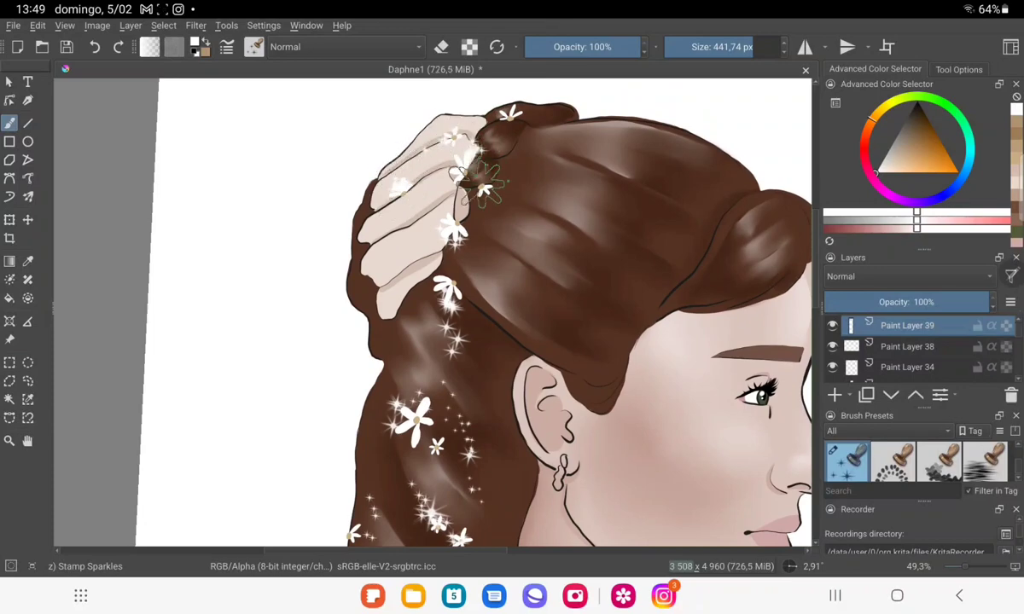
pyautogui.click(483, 192)
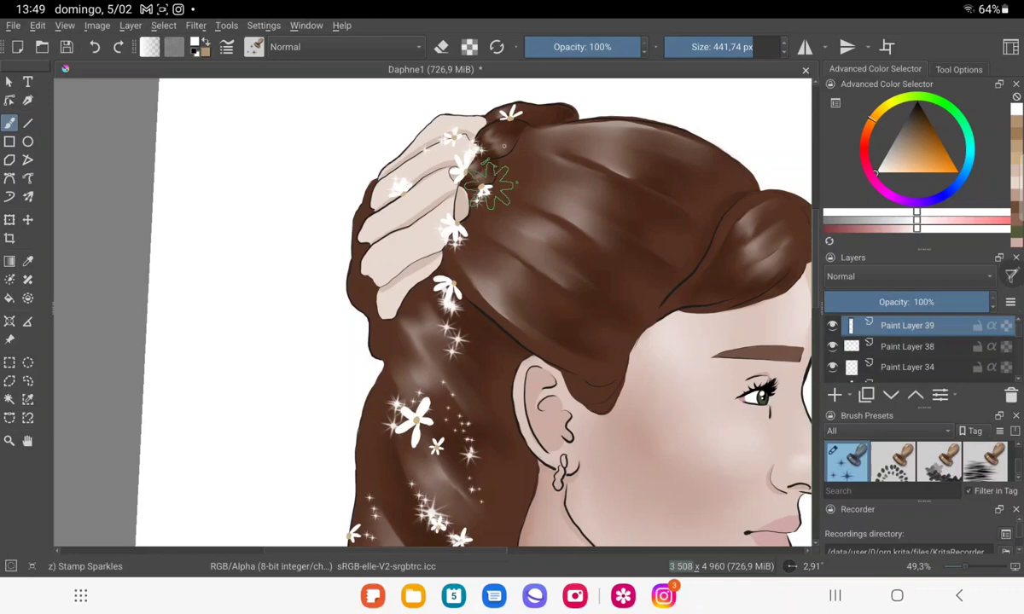
pyautogui.click(506, 111)
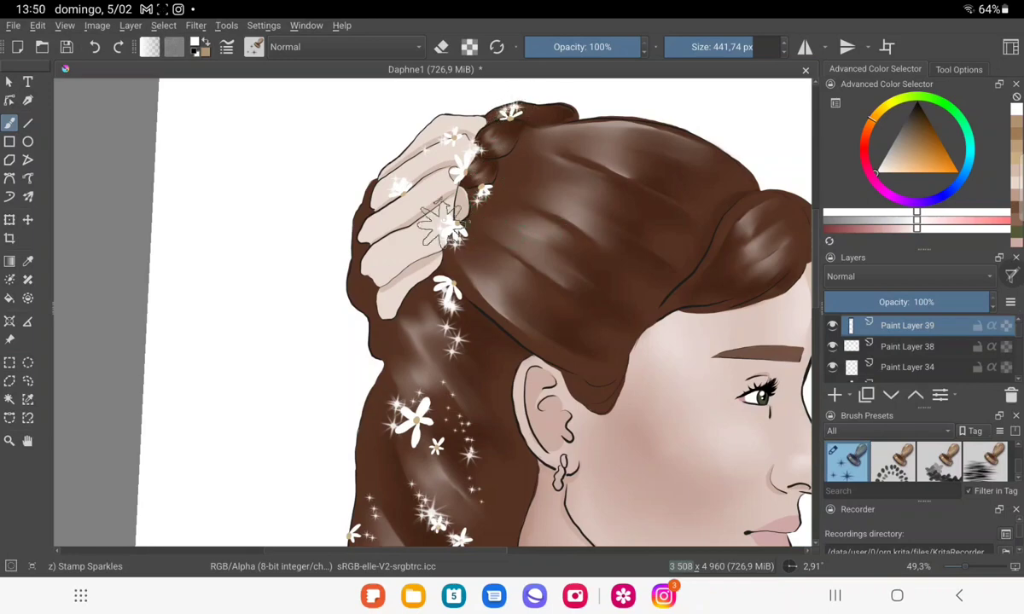
# Brush pale sparkle texture over the hair ornament and bun top, then zoom out.
pyautogui.scroll(-3, 465, 217)
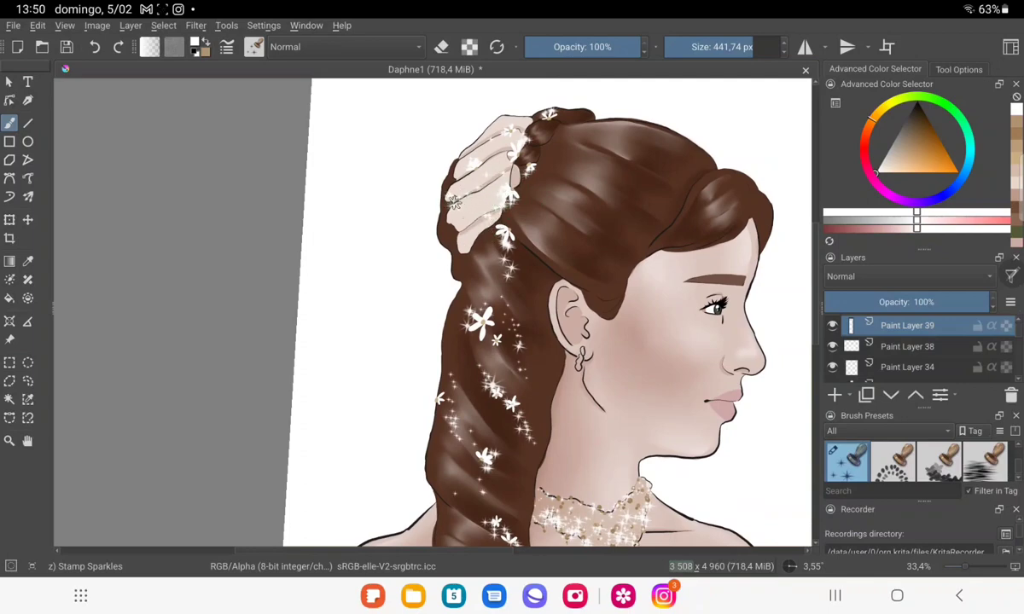
pyautogui.moveTo(456, 202); pyautogui.dragTo(479, 216)
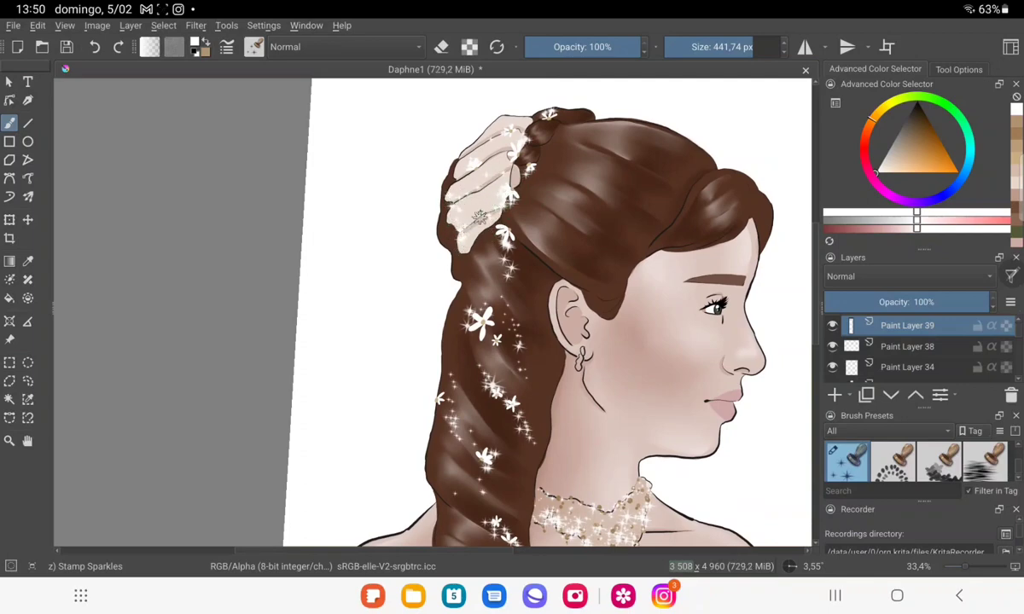
pyautogui.moveTo(452, 136); pyautogui.dragTo(497, 123)
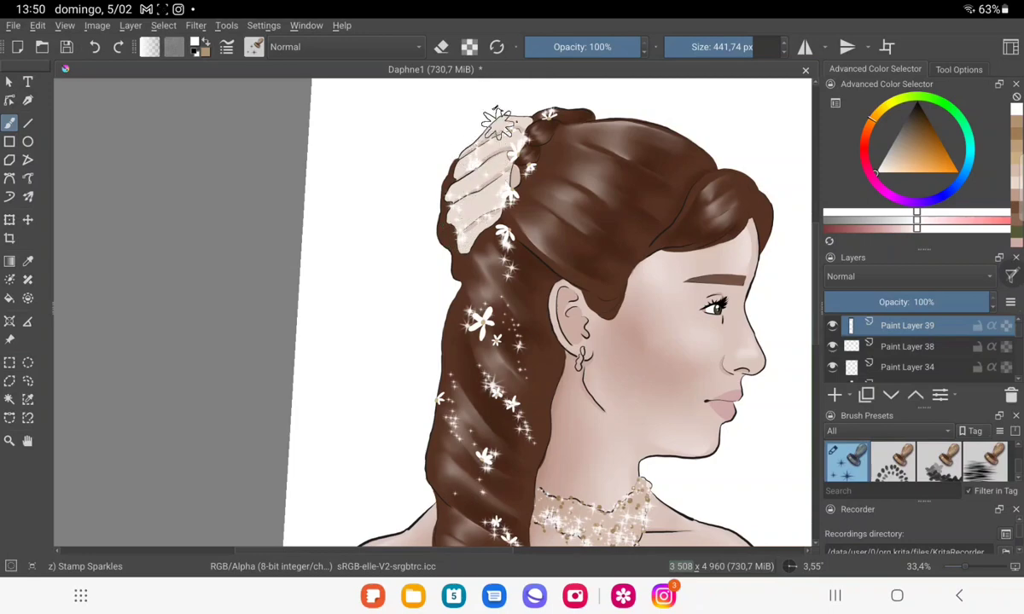
pyautogui.scroll(-5, 497, 122)
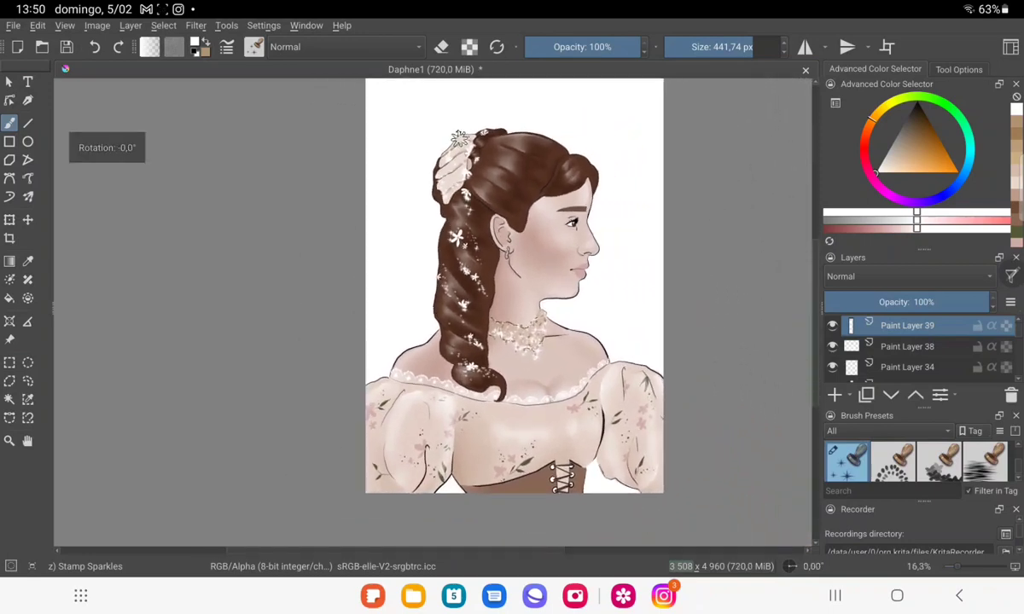
# Save the Daphne1 portrait file.
pyautogui.scroll(1, 458, 137)
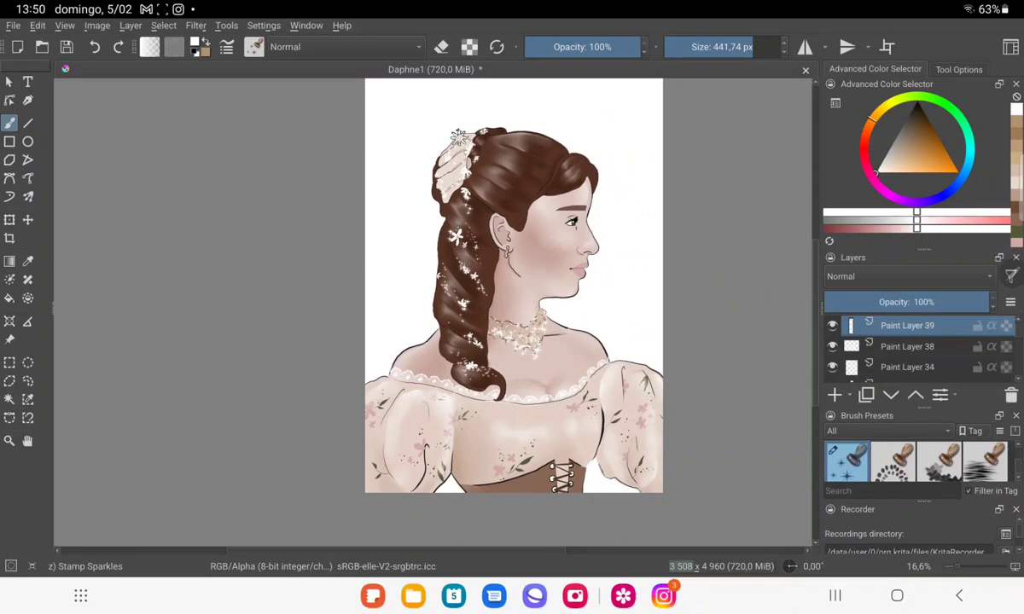
pyautogui.scroll(3, 458, 136)
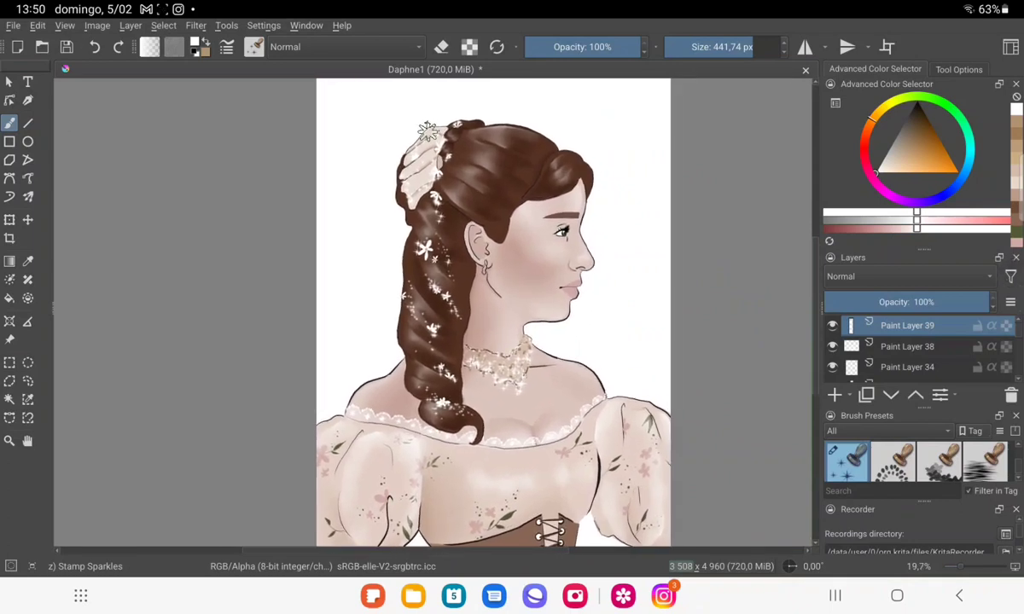
pyautogui.click(66, 46)
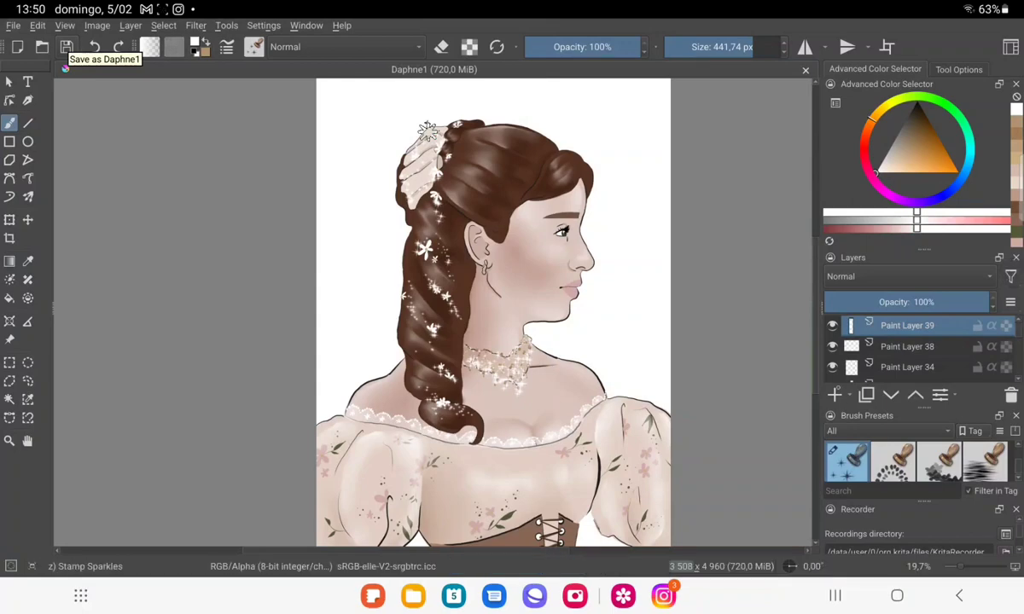
# Add empty Paint Layer 40 on top and Paint Layer 41 above Paint Layer 35.
pyautogui.press('Insert')
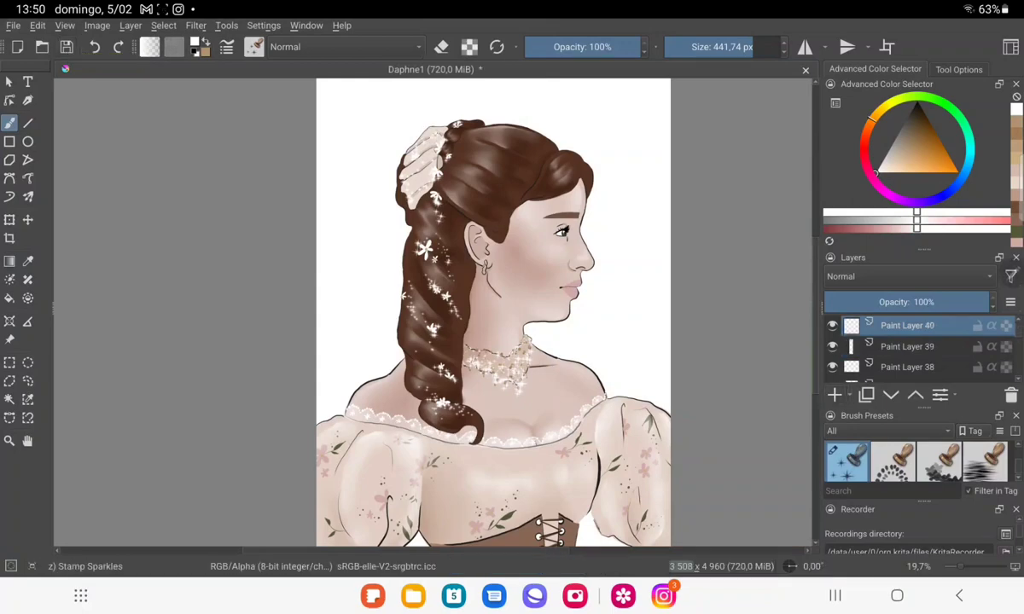
pyautogui.scroll(-1, 906, 350)
pyautogui.scroll(-1, 907, 350)
pyautogui.scroll(-2, 907, 350)
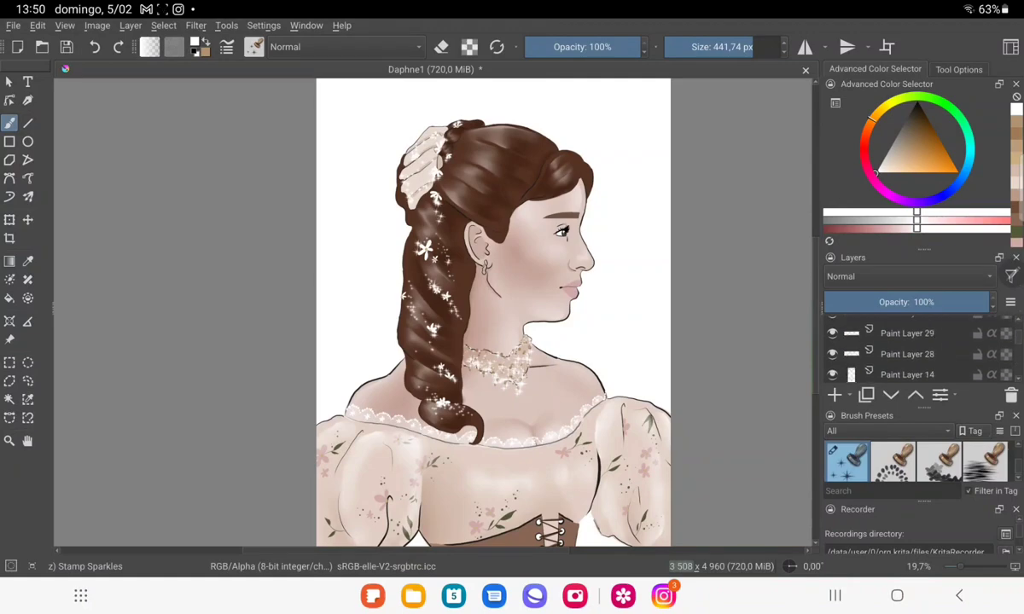
pyautogui.scroll(1, 907, 350)
pyautogui.scroll(2, 906, 350)
pyautogui.scroll(-2, 907, 349)
pyautogui.scroll(-2, 907, 350)
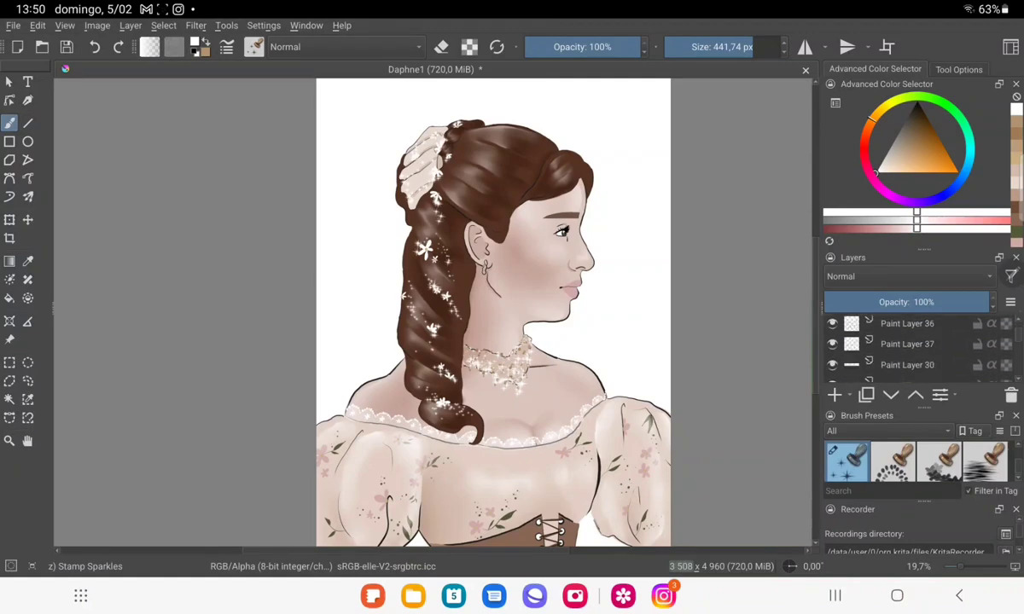
pyautogui.scroll(-2, 907, 350)
pyautogui.scroll(-2, 906, 349)
pyautogui.click(906, 366)
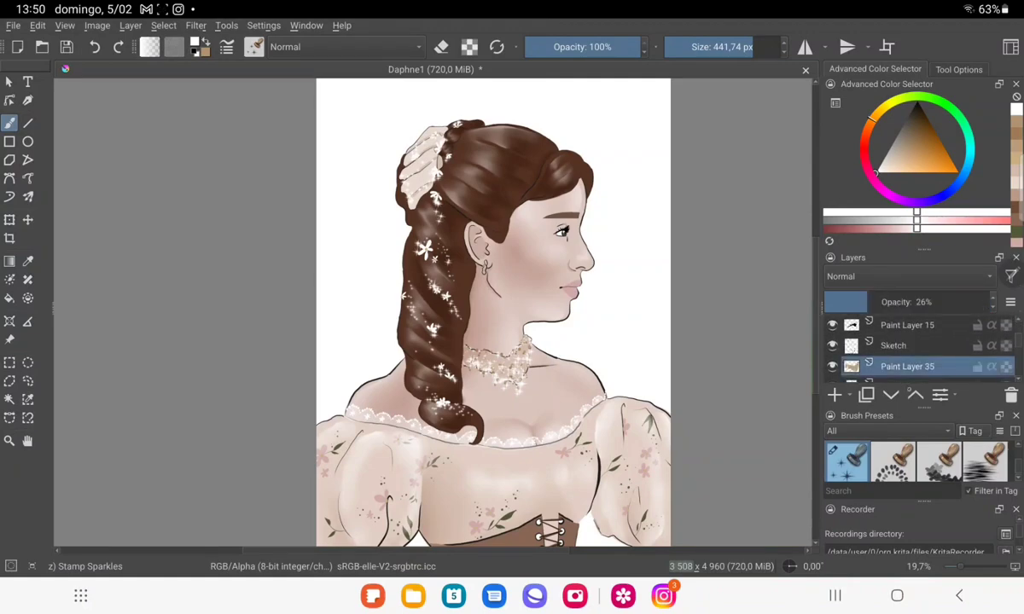
pyautogui.press('Insert')
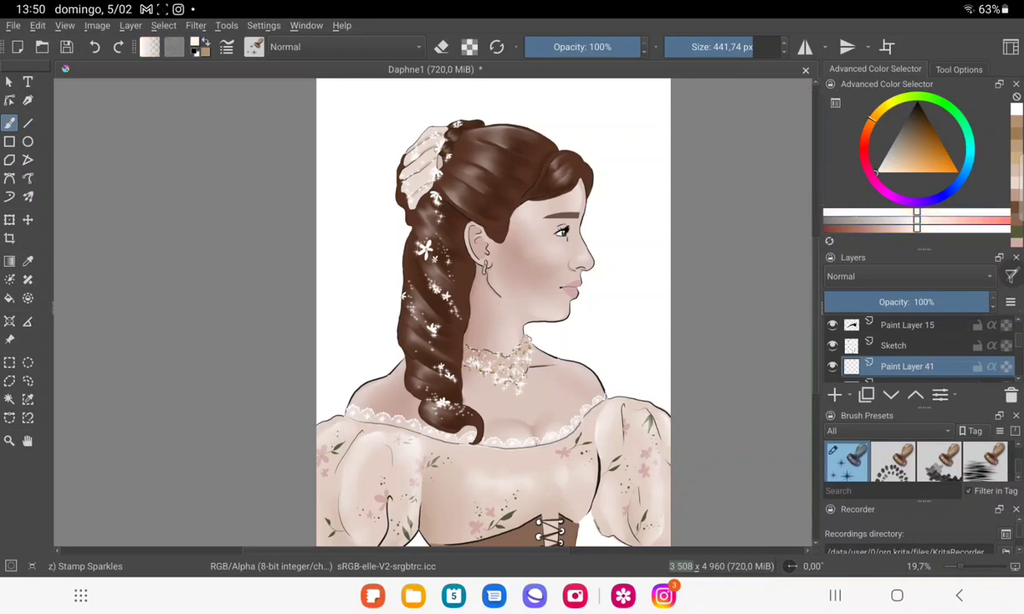
pyautogui.scroll(2, 917, 460)
pyautogui.scroll(2, 917, 461)
pyautogui.scroll(2, 917, 460)
pyautogui.scroll(2, 917, 460)
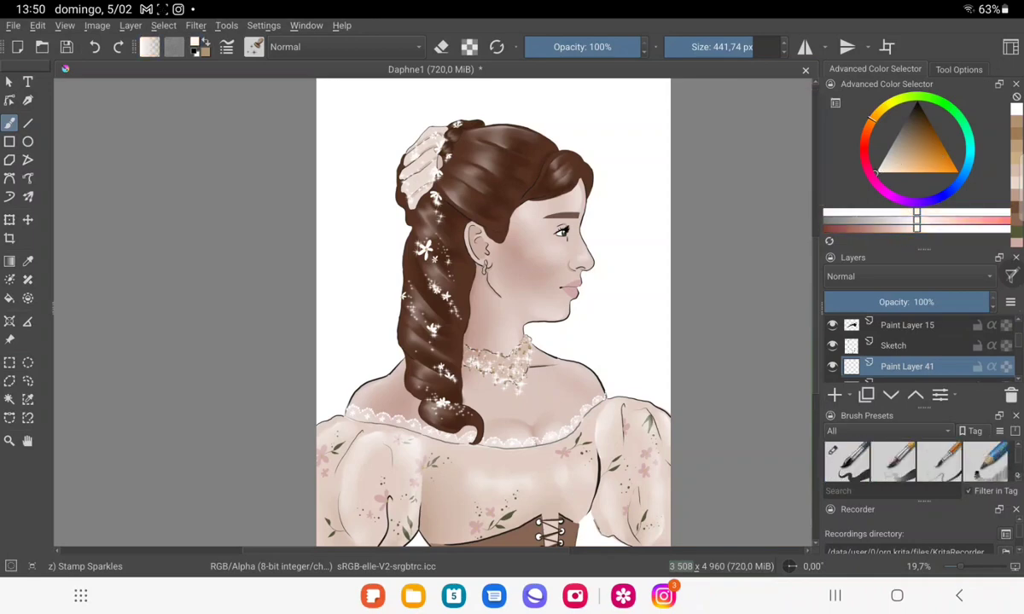
# Paint the earring solid white with the Basic-5 Size brush, then reselect Paint Layer 40.
pyautogui.click(847, 461)
pyautogui.scroll(2, 512, 248)
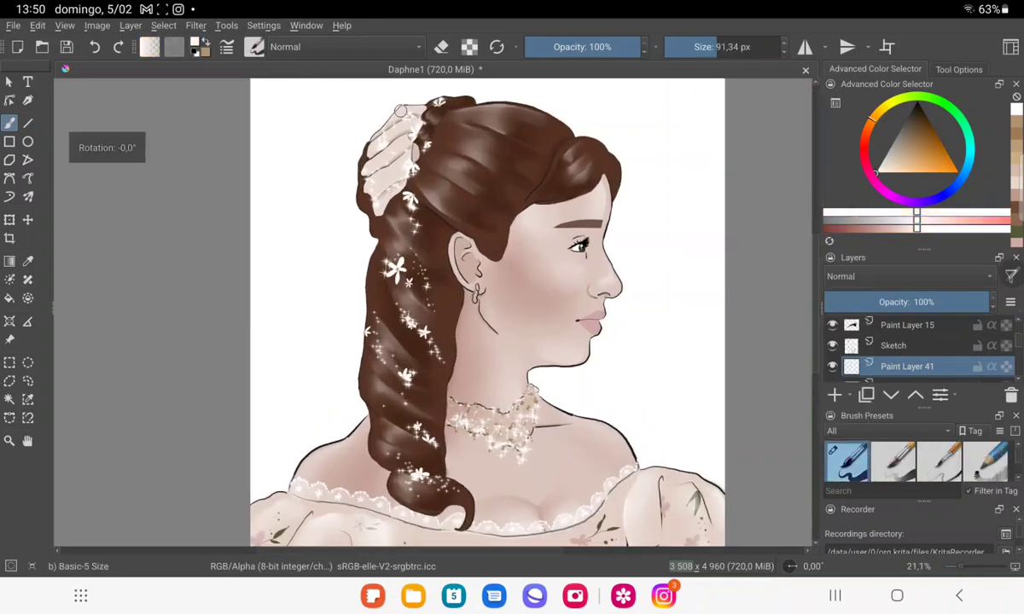
pyautogui.scroll(2, 511, 247)
pyautogui.scroll(2, 512, 248)
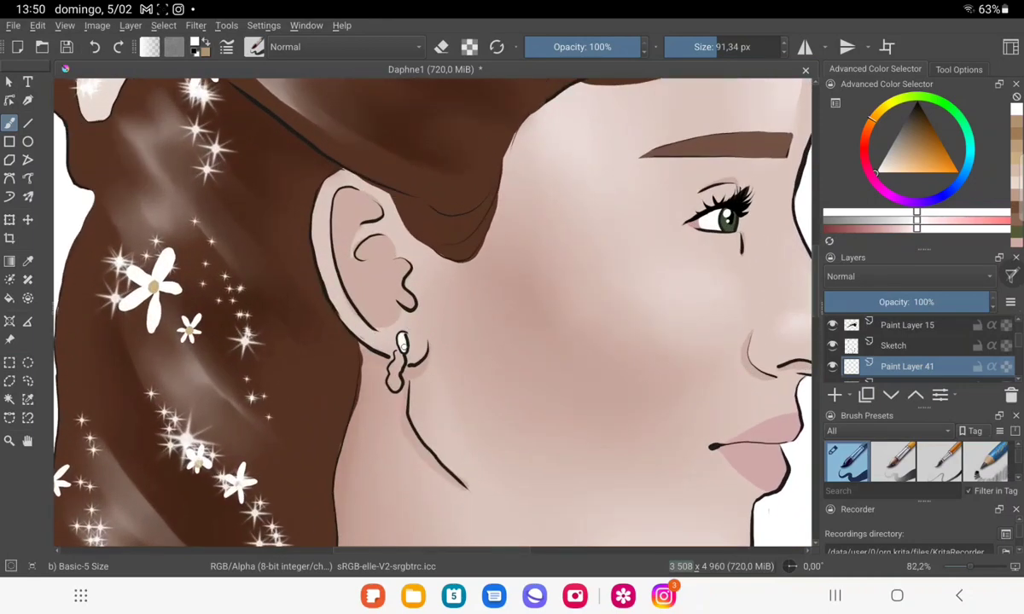
pyautogui.moveTo(401, 345); pyautogui.dragTo(397, 354)
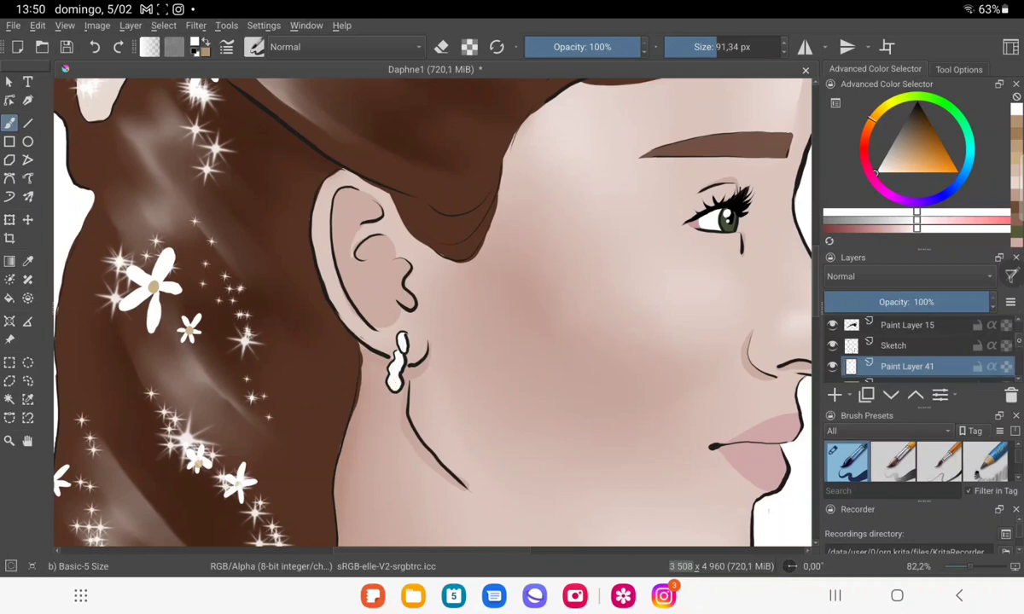
pyautogui.scroll(-3, 906, 345)
pyautogui.click(913, 333)
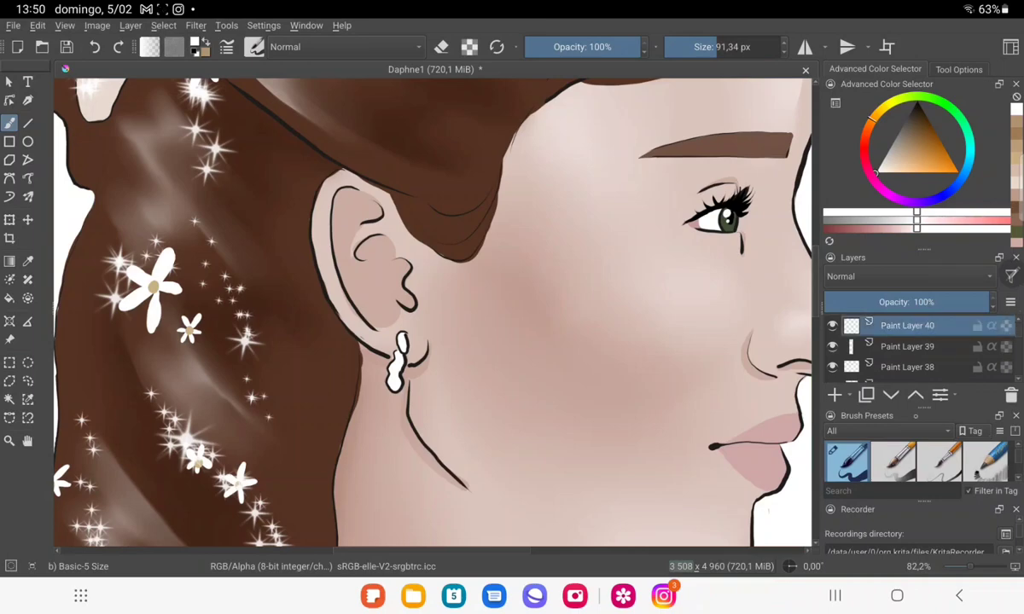
pyautogui.scroll(-3, 917, 461)
# Stamp sparkles over the white earring with the Stamp Sparkles brush at about 226 px.
pyautogui.click(846, 460)
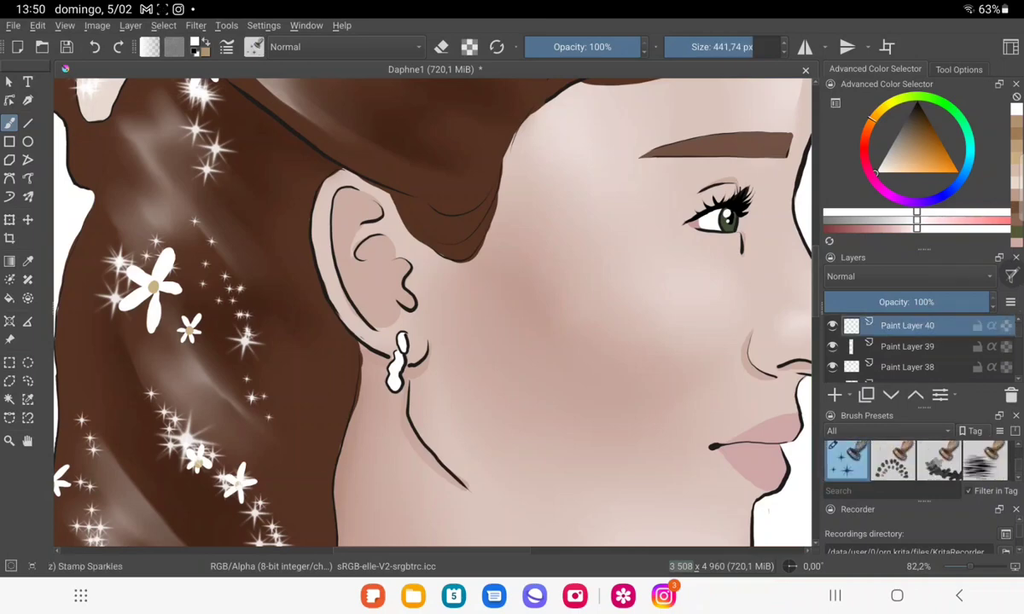
pyautogui.moveTo(403, 367); pyautogui.dragTo(394, 388)
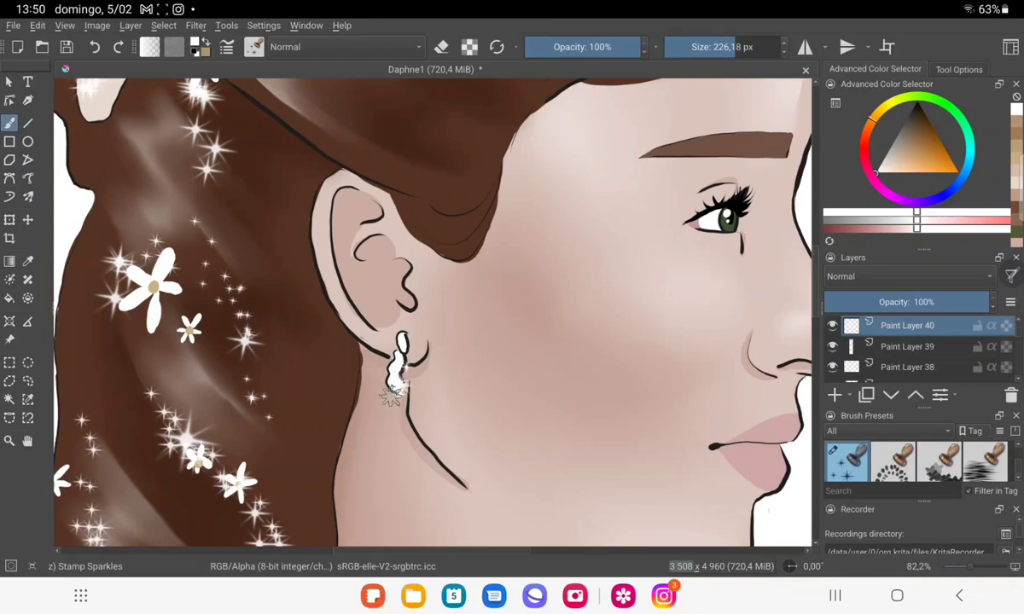
pyautogui.moveTo(395, 388); pyautogui.dragTo(398, 375)
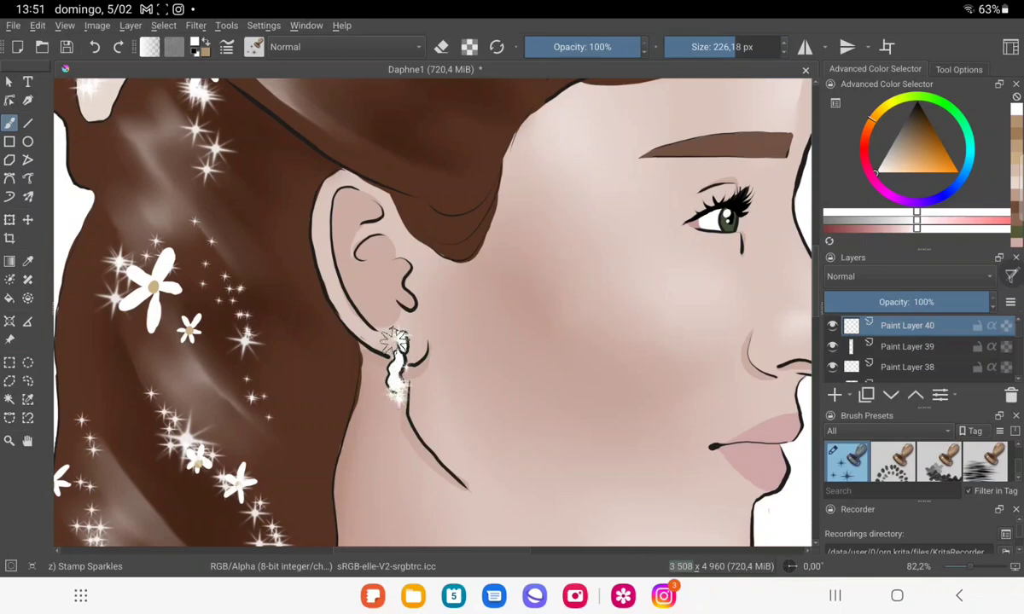
pyautogui.scroll(-5, 433, 303)
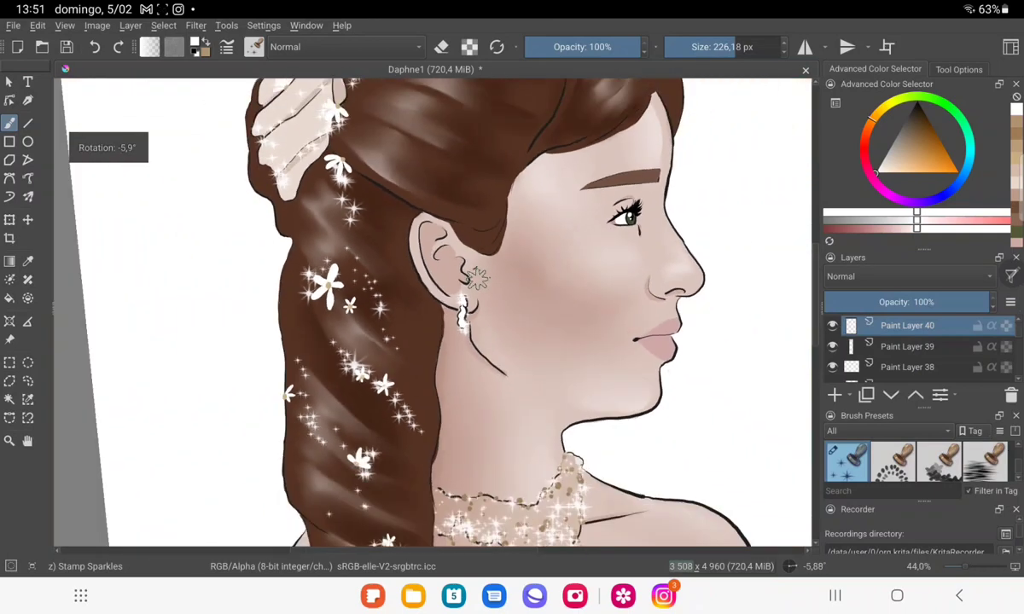
pyautogui.scroll(-3, 433, 303)
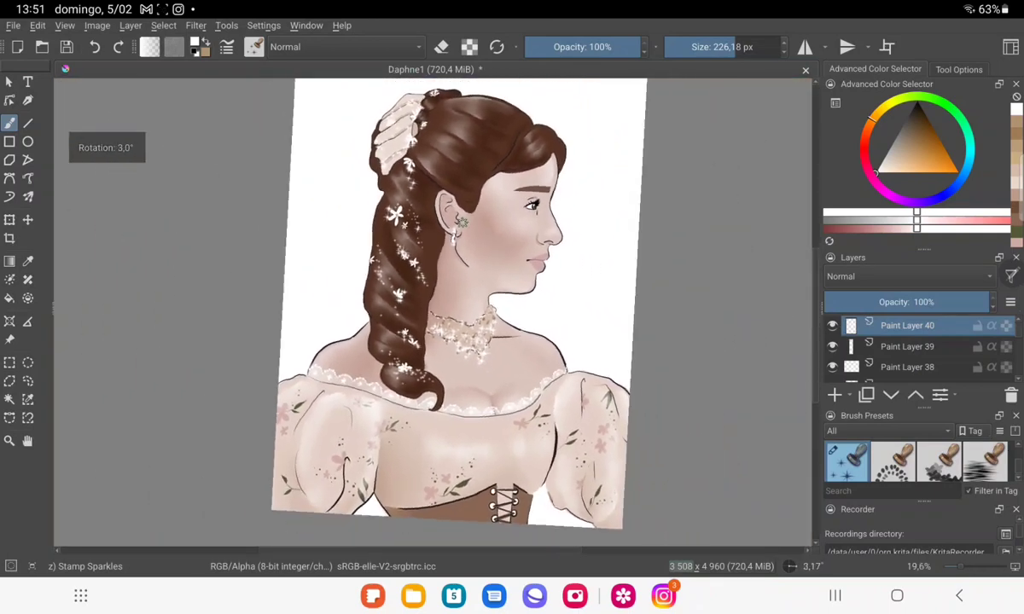
pyautogui.scroll(-1, 469, 299)
pyautogui.scroll(1, 469, 299)
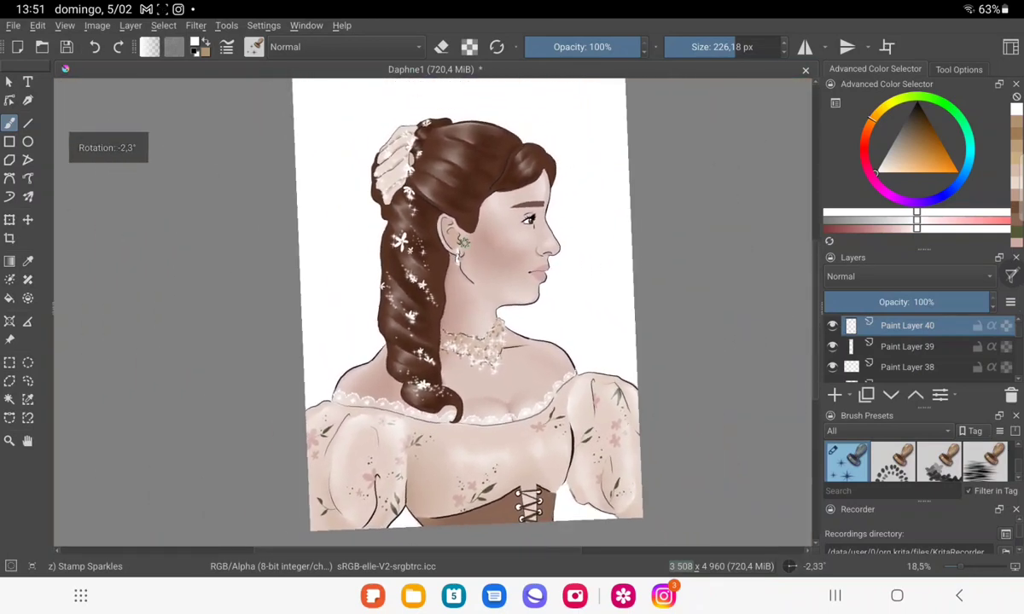
pyautogui.scroll(1, 461, 303)
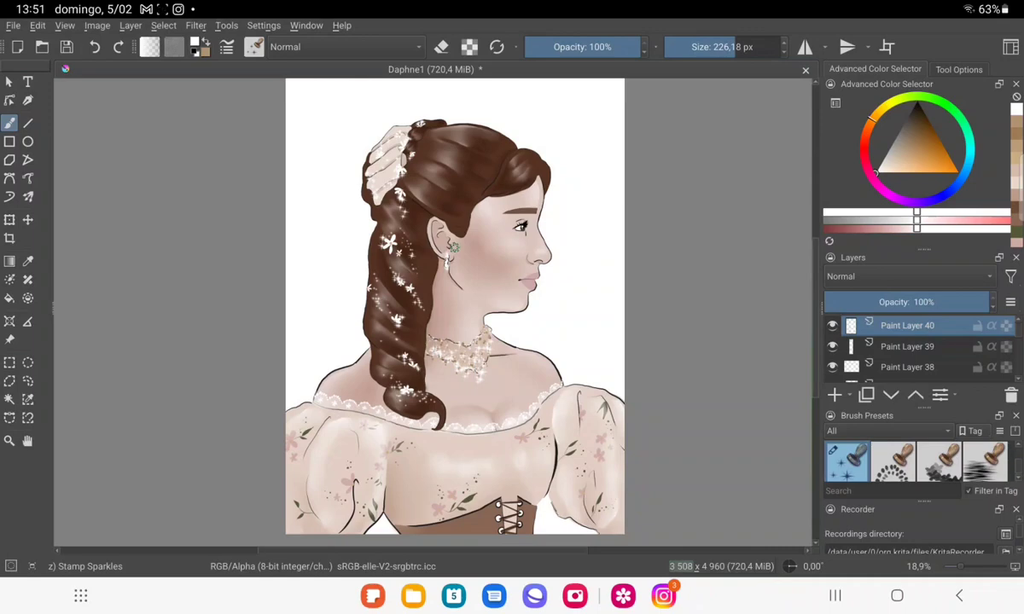
# Add a new empty layer above Paint Layer 1.
pyautogui.scroll(-10, 904, 349)
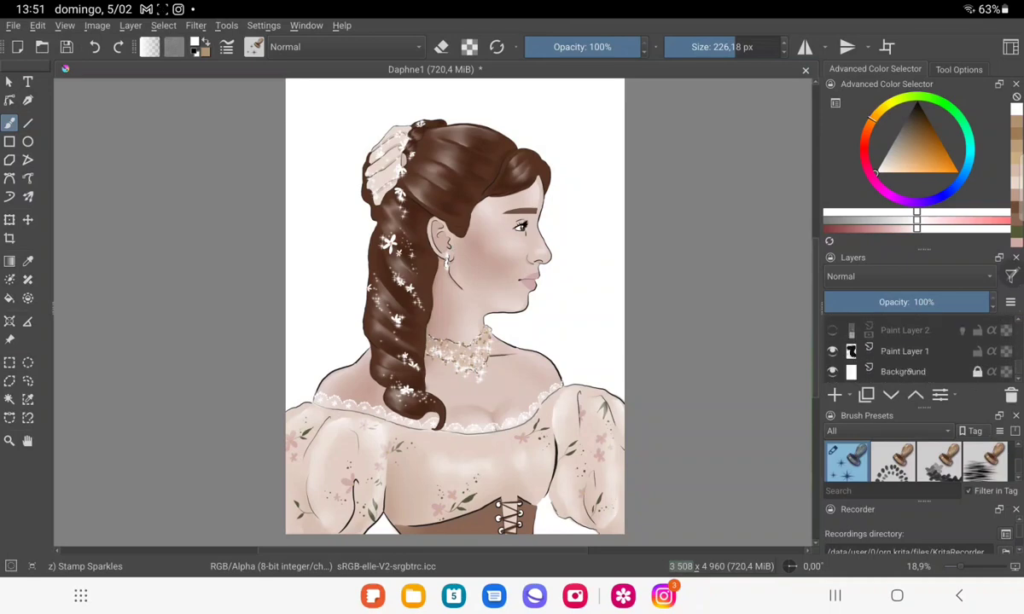
pyautogui.click(909, 372)
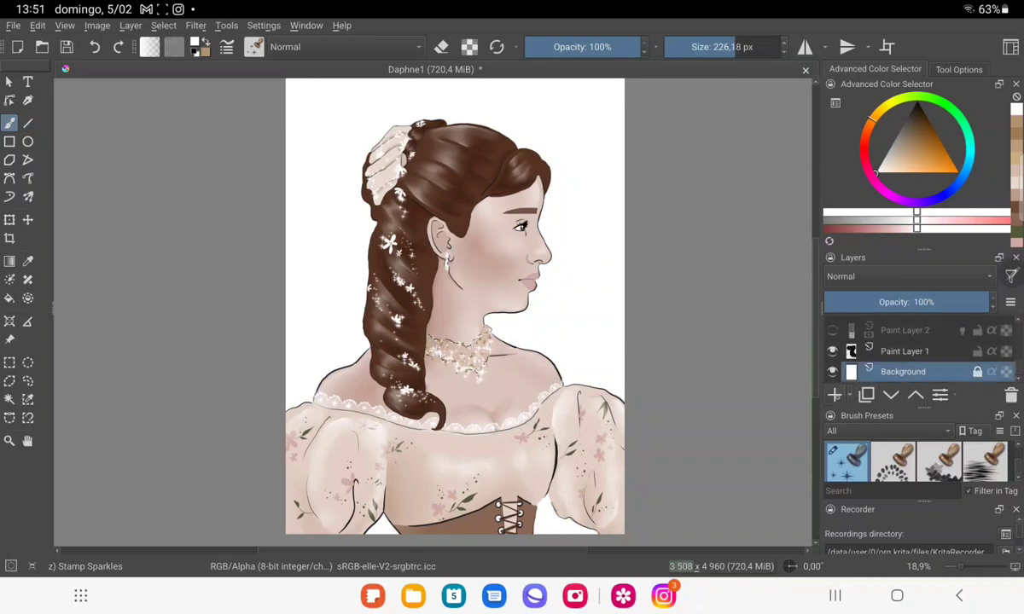
pyautogui.click(896, 350)
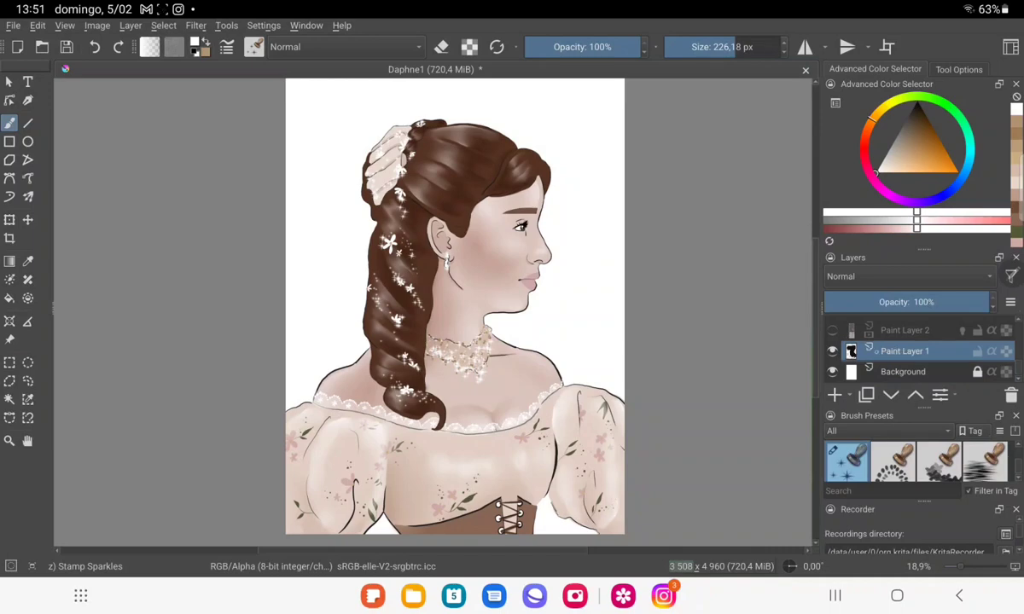
pyautogui.press('Insert')
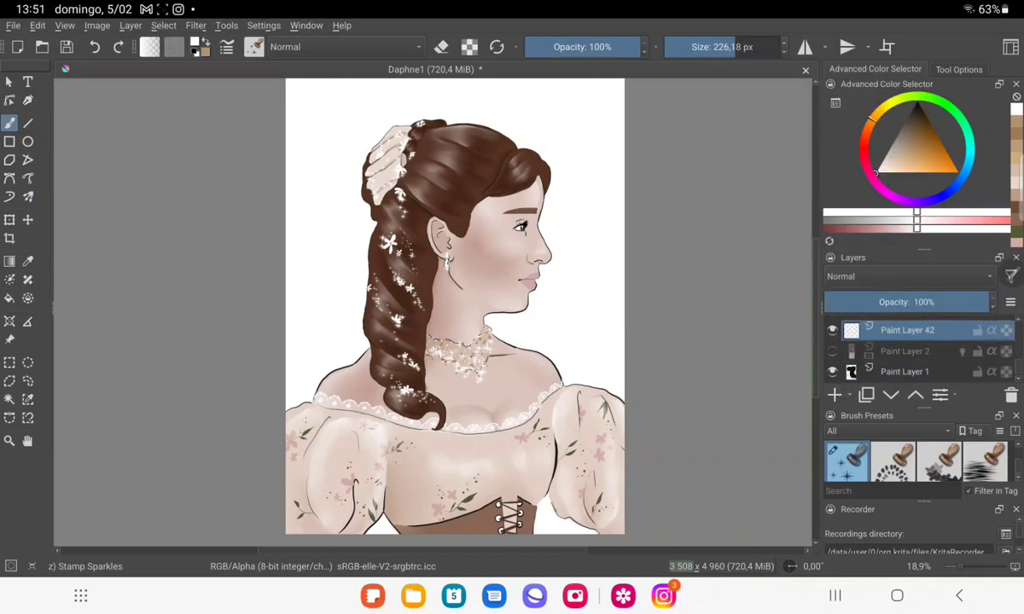
pyautogui.scroll(5, 542, 170)
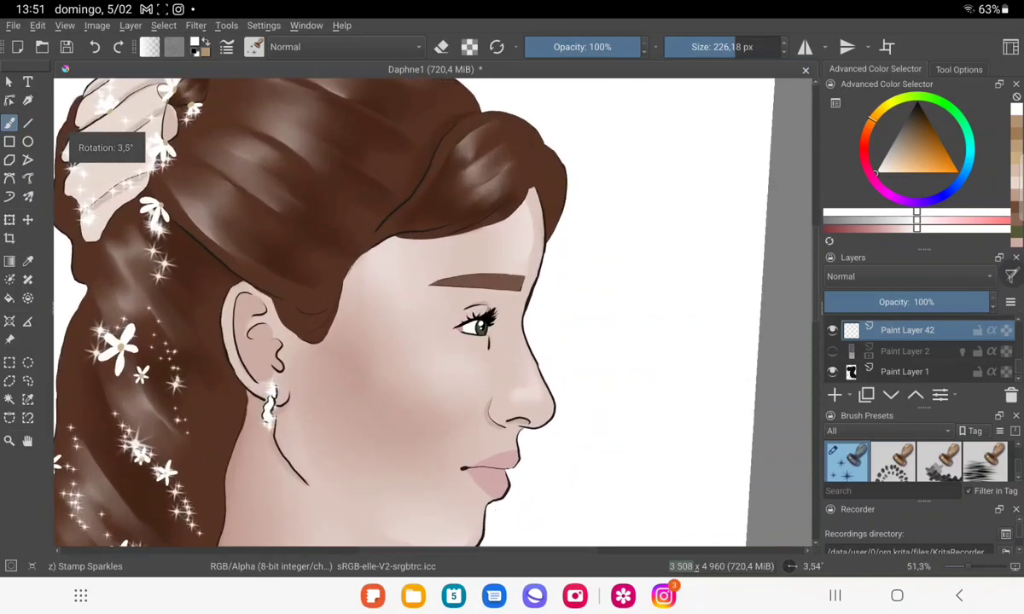
# Sample the cheek skin colour and load the Basic-5 Size brush preset.
pyautogui.press('p')
pyautogui.click(282, 422)
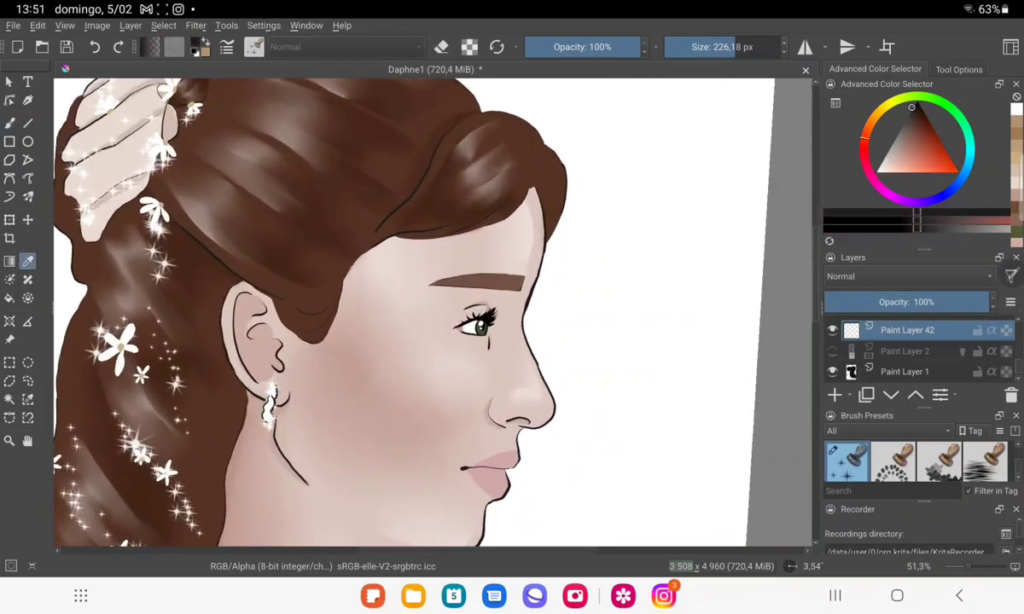
pyautogui.click(490, 298)
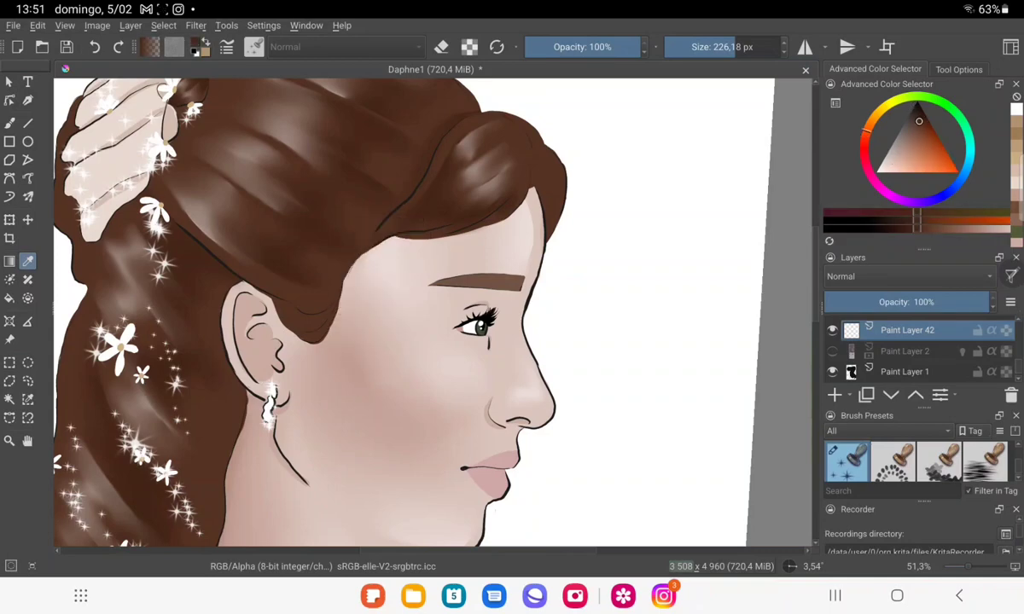
pyautogui.scroll(5, 427, 307)
pyautogui.click(229, 405)
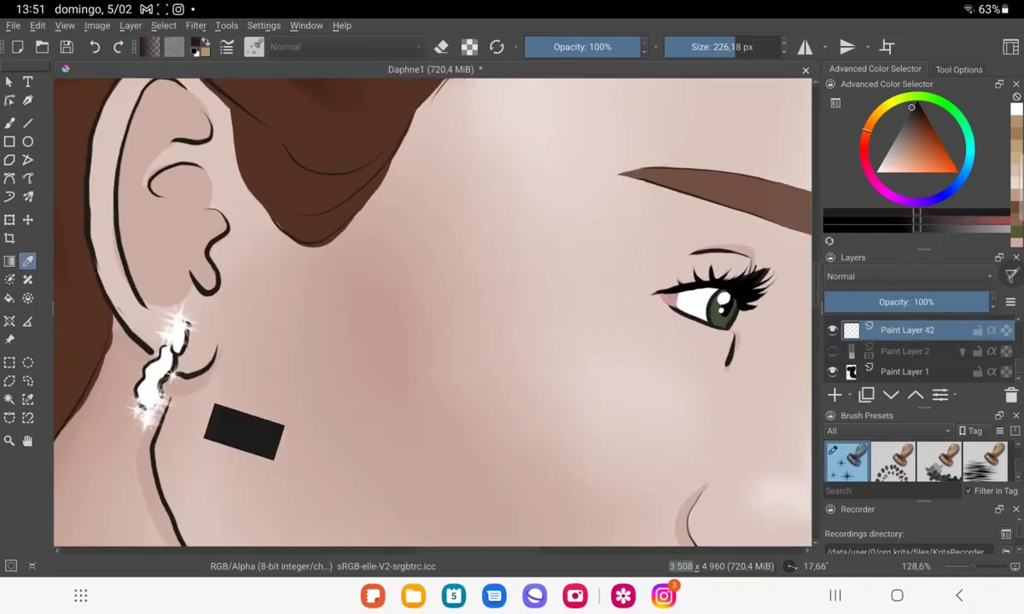
pyautogui.scroll(-3, 427, 307)
pyautogui.scroll(-2, 426, 307)
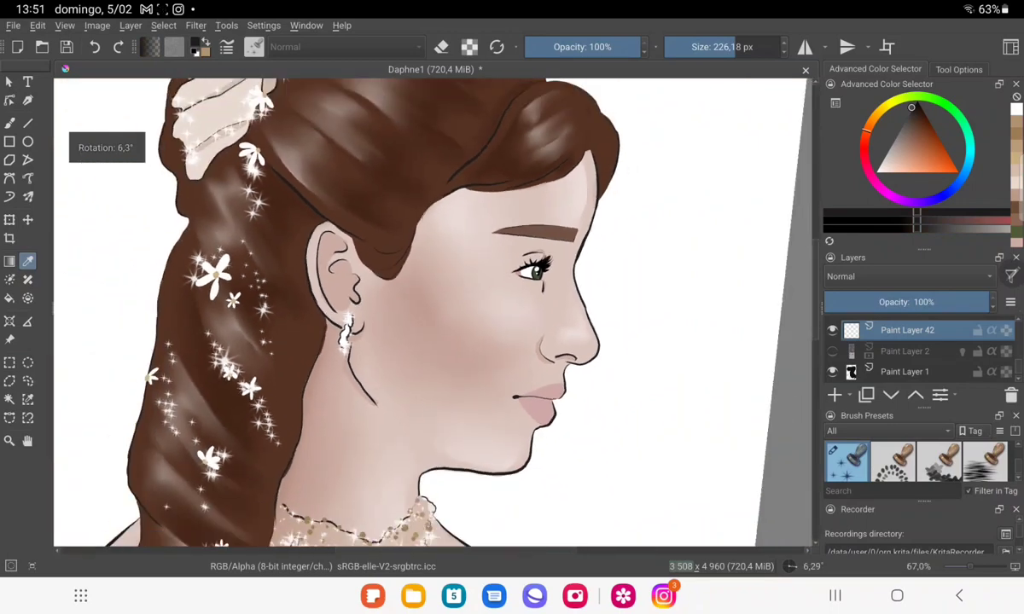
pyautogui.scroll(-1, 426, 308)
pyautogui.scroll(-2, 426, 307)
pyautogui.press('b')
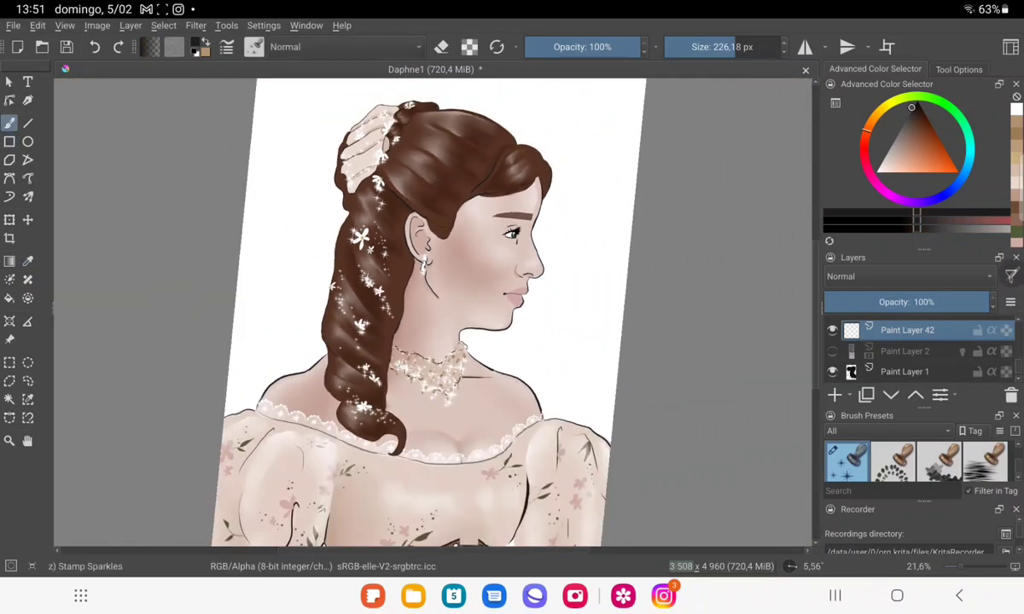
pyautogui.scroll(5, 904, 460)
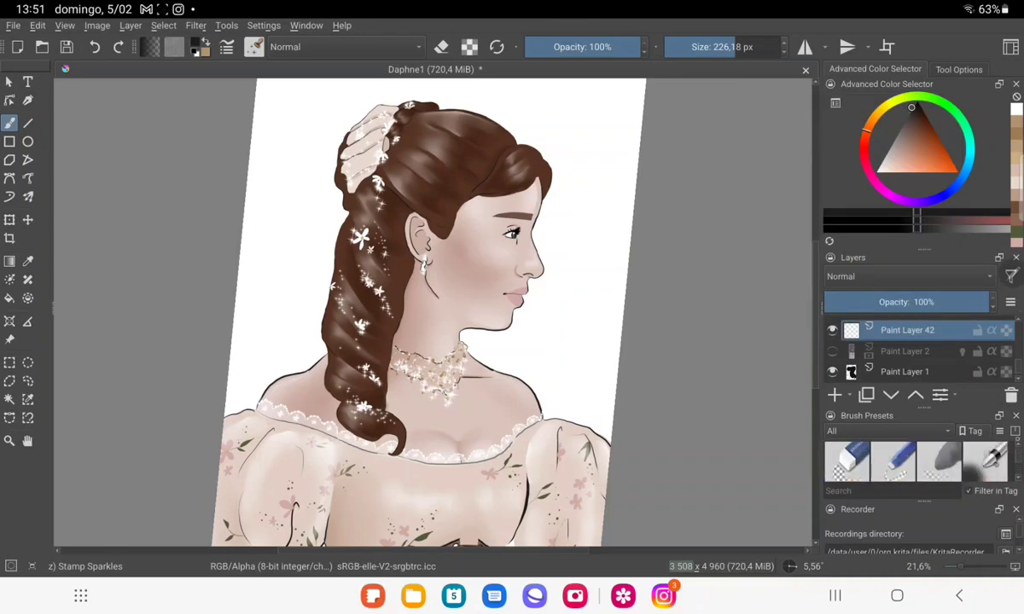
pyautogui.scroll(-2, 917, 461)
pyautogui.click(847, 461)
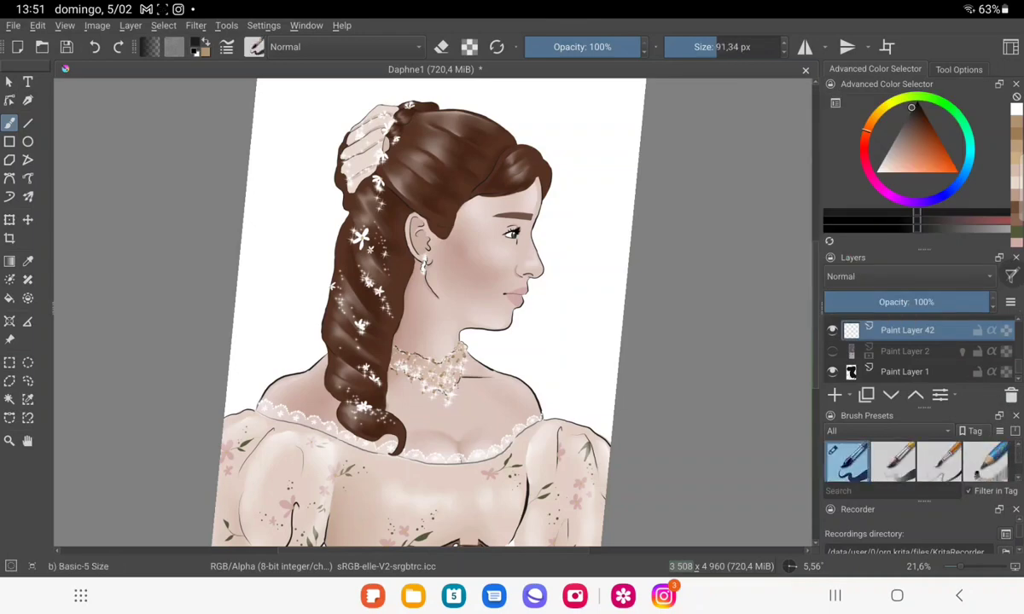
# Rename Paint Layer 42 to 'Backgsketch'.
pyautogui.doubleClick(920, 329)
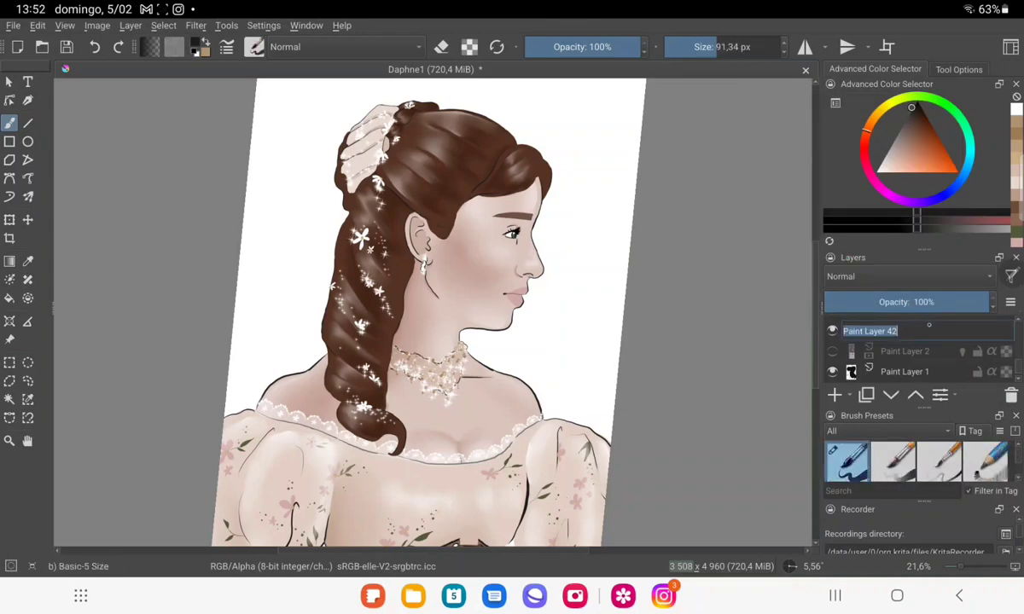
pyautogui.click(895, 331)
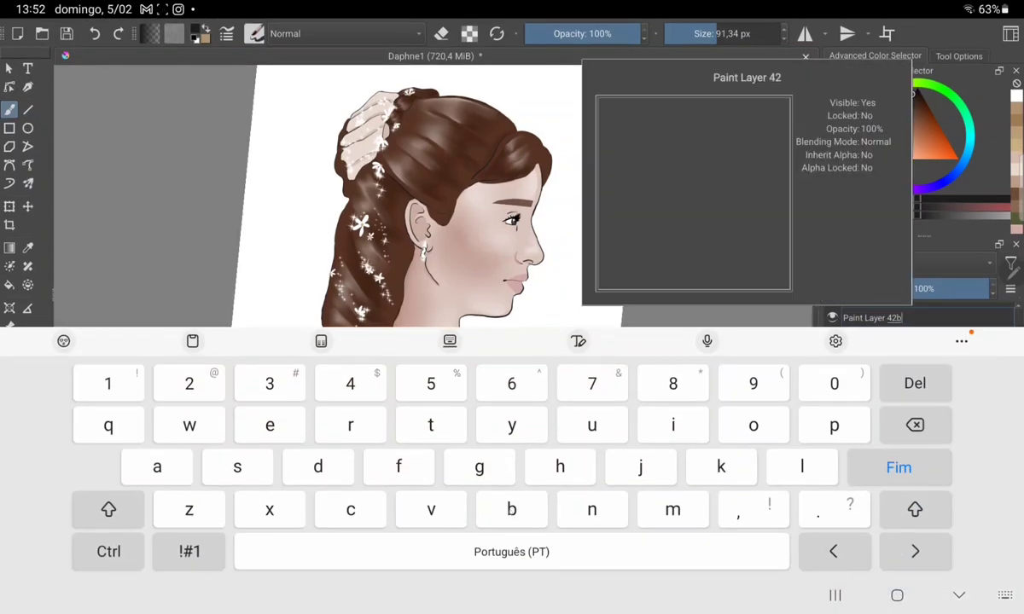
pyautogui.write('b')
pyautogui.press('BackSpace')
pyautogui.press('BackSpace')
pyautogui.press('BackSpace')
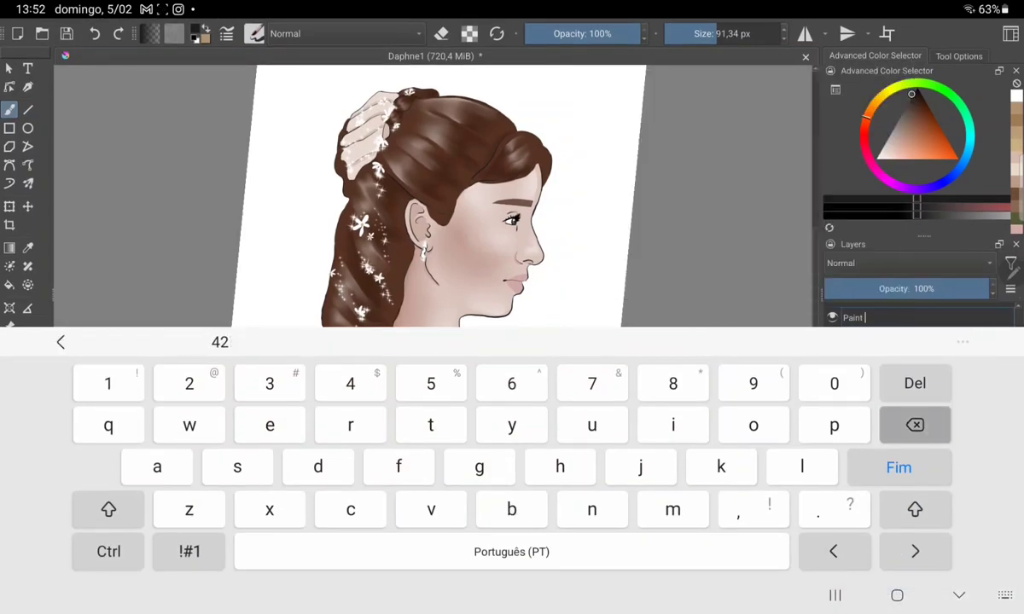
pyautogui.write('Bac')
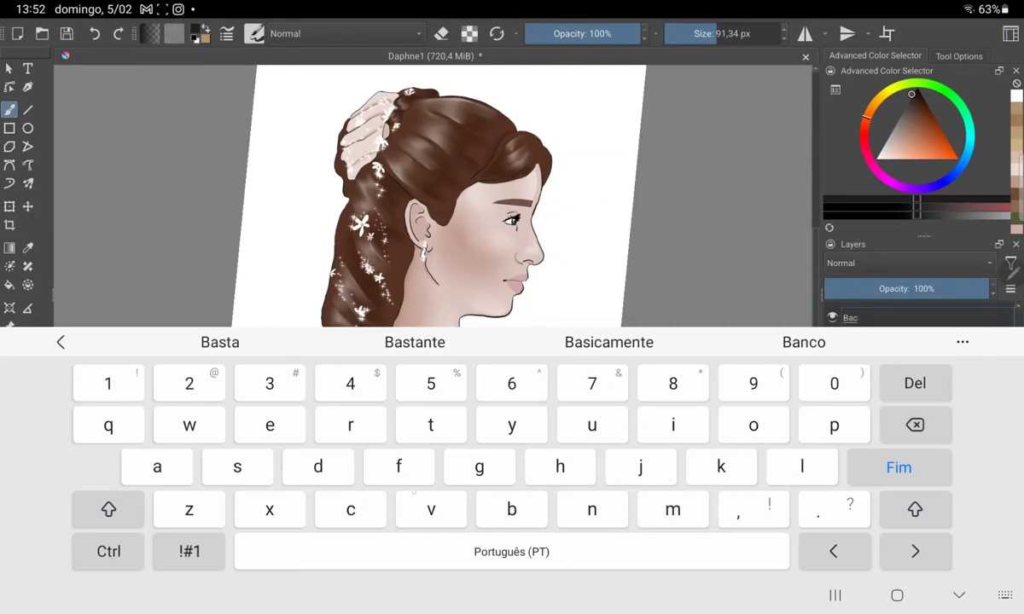
pyautogui.write('kg')
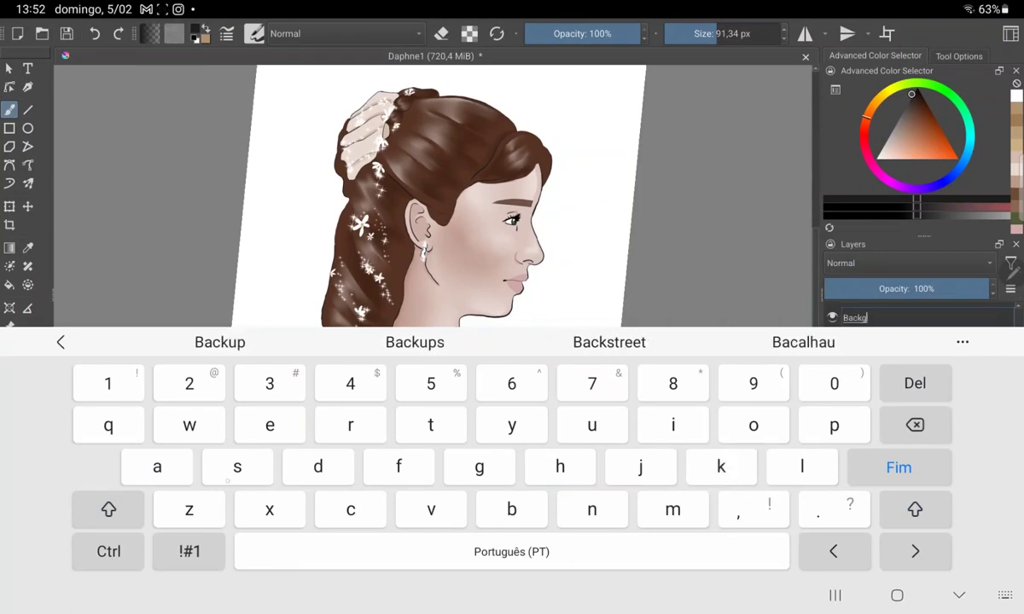
pyautogui.write('s')
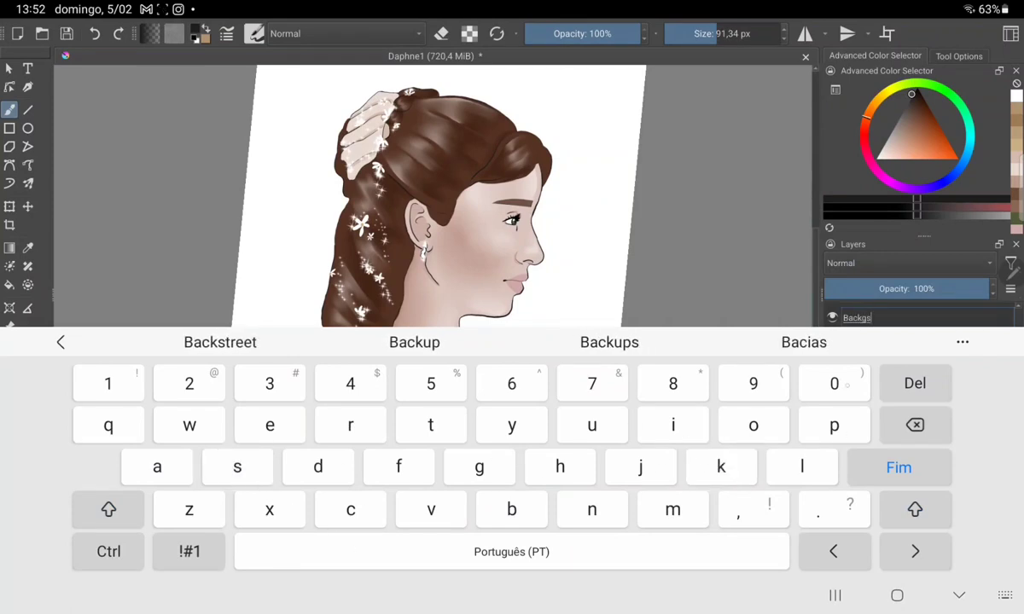
pyautogui.write('ketc')
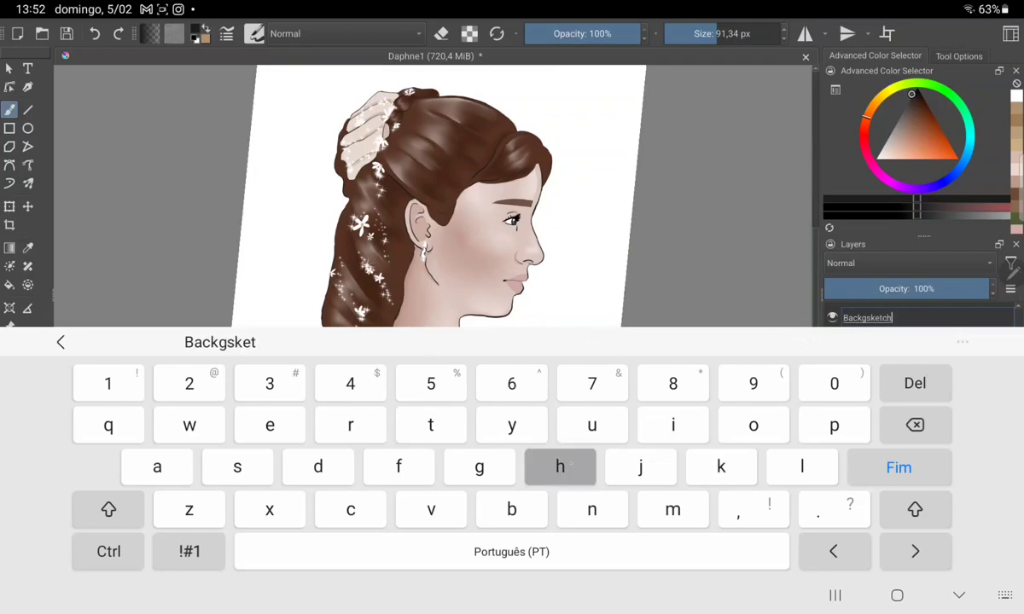
pyautogui.write('h')
pyautogui.press('Return')
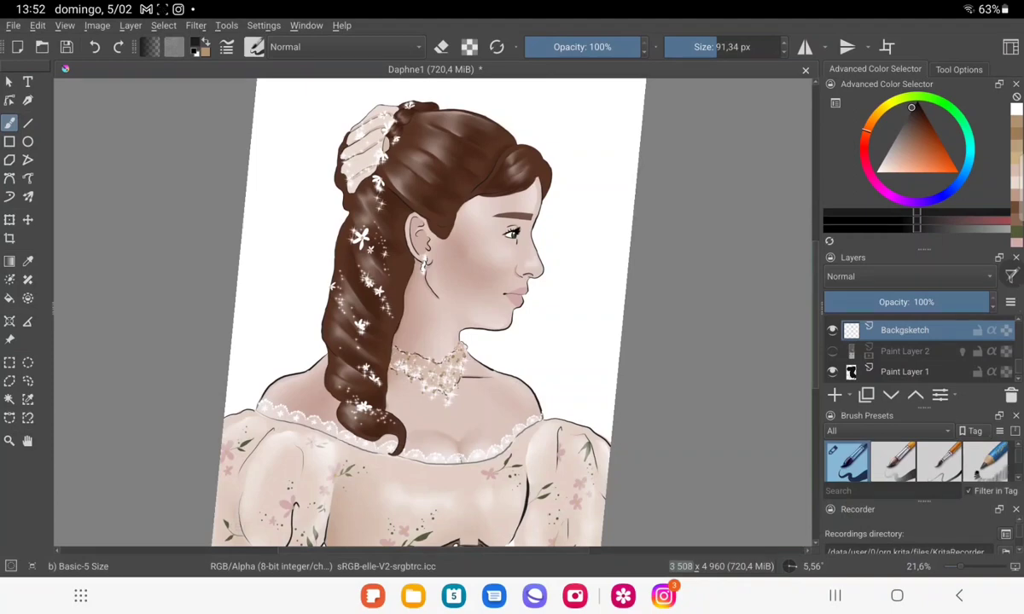
# Level the canvas and set the Line Tool brush to about 38 px.
pyautogui.moveTo(426, 316); pyautogui.dragTo(453, 315)
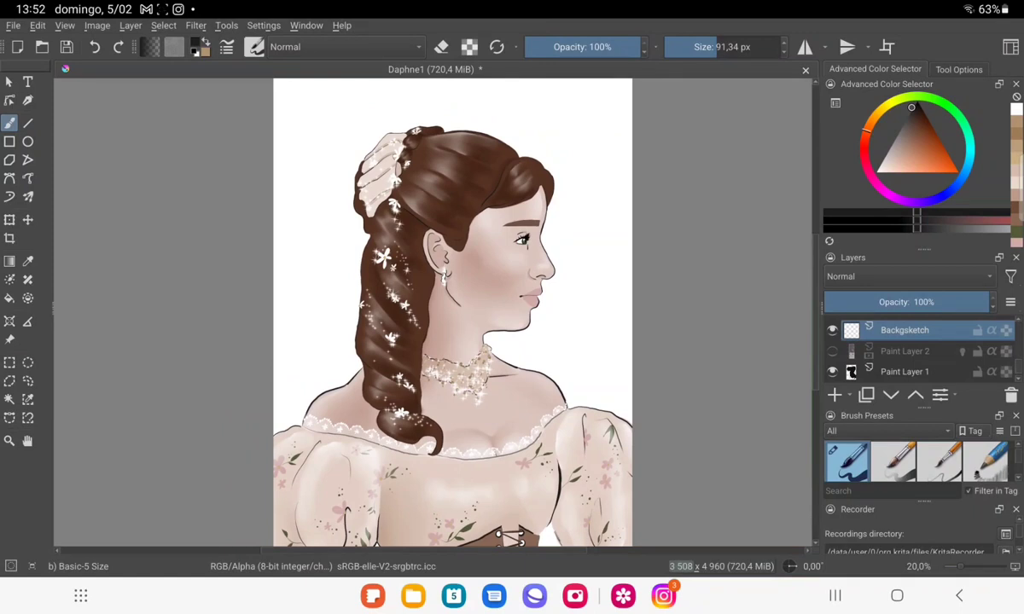
pyautogui.press('p')
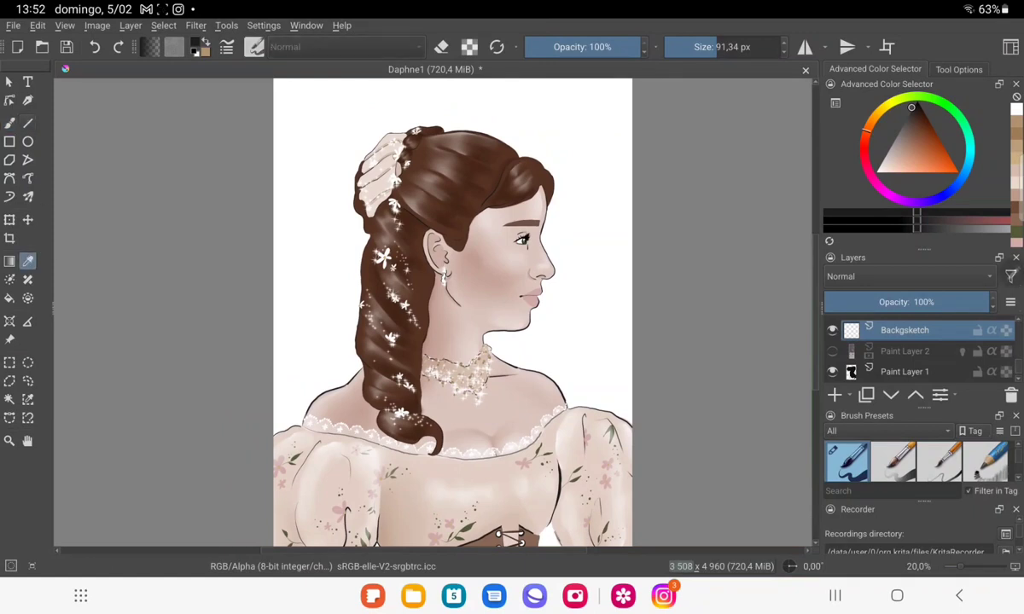
pyautogui.click(28, 123)
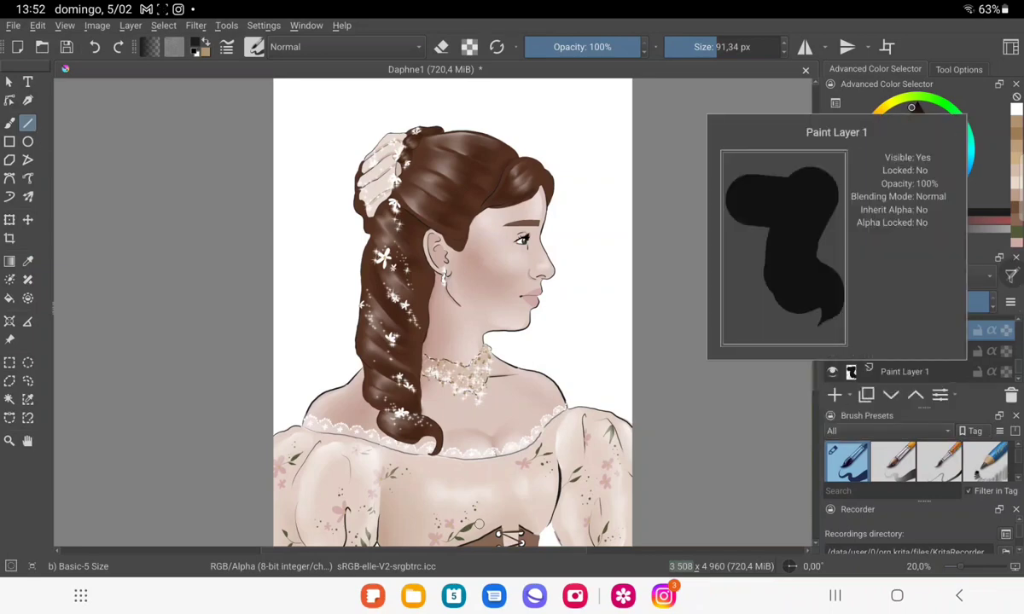
pyautogui.moveTo(738, 46); pyautogui.dragTo(710, 46)
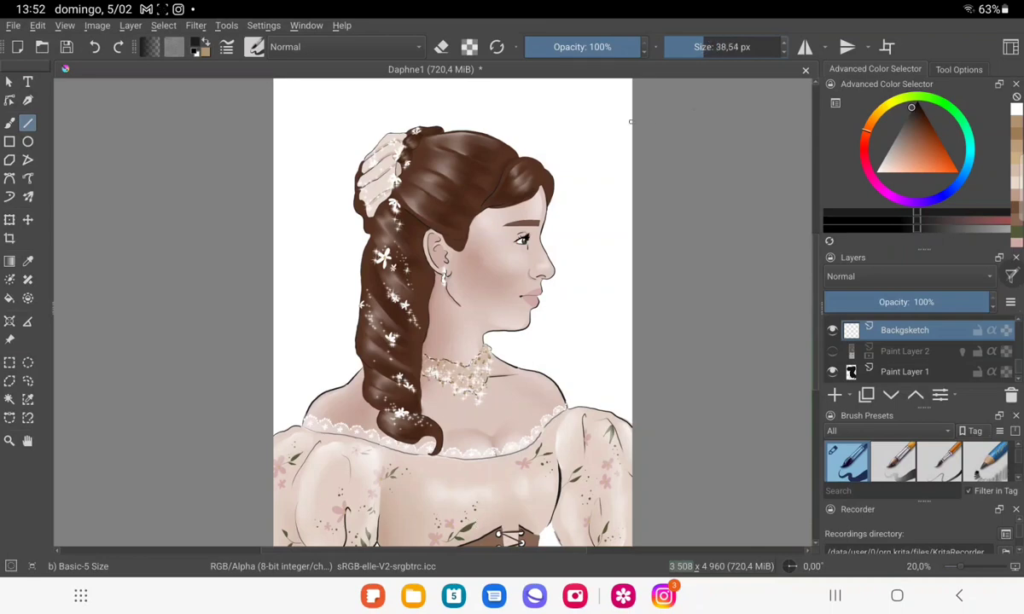
# Draw long slanted sill lines across the background and a vertical window edge.
pyautogui.moveTo(274, 309); pyautogui.dragTo(659, 236)
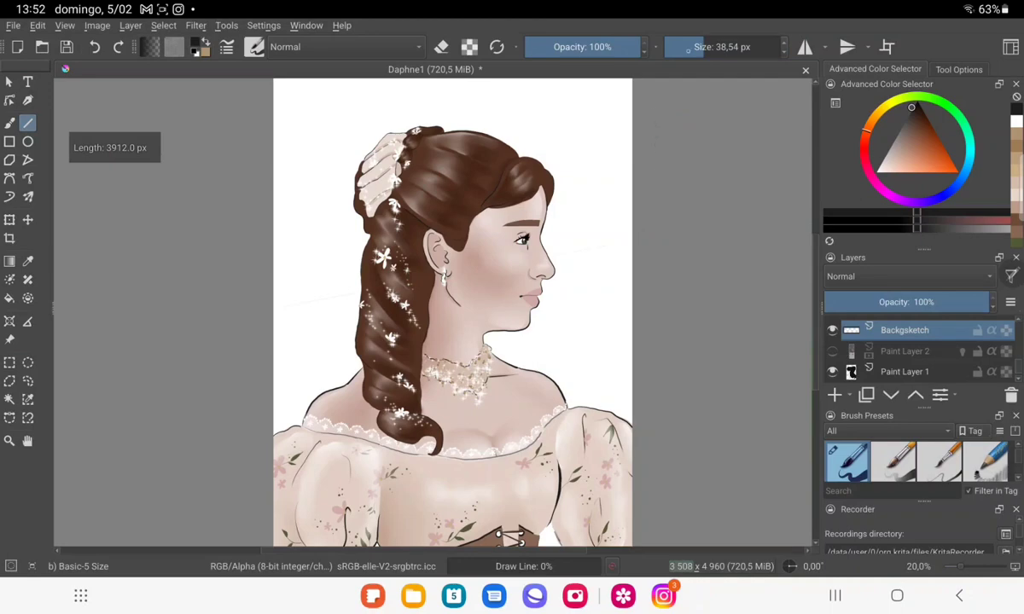
pyautogui.click(687, 47)
pyautogui.moveTo(276, 310); pyautogui.dragTo(671, 230)
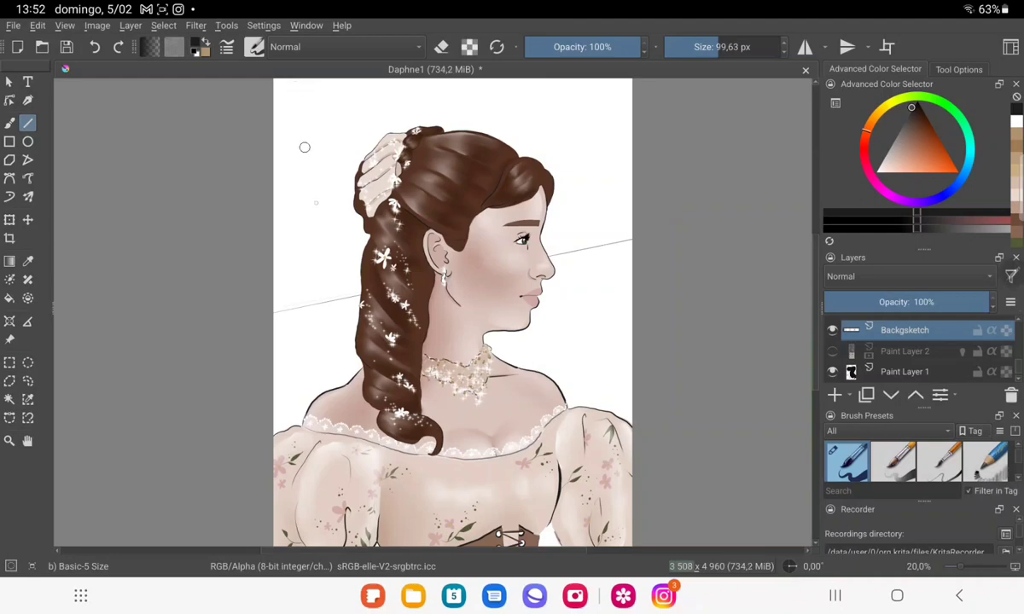
pyautogui.moveTo(325, 287)
pyautogui.mouseDown()
pyautogui.moveTo(591, 233)
pyautogui.moveTo(591, 64)
pyautogui.mouseUp()
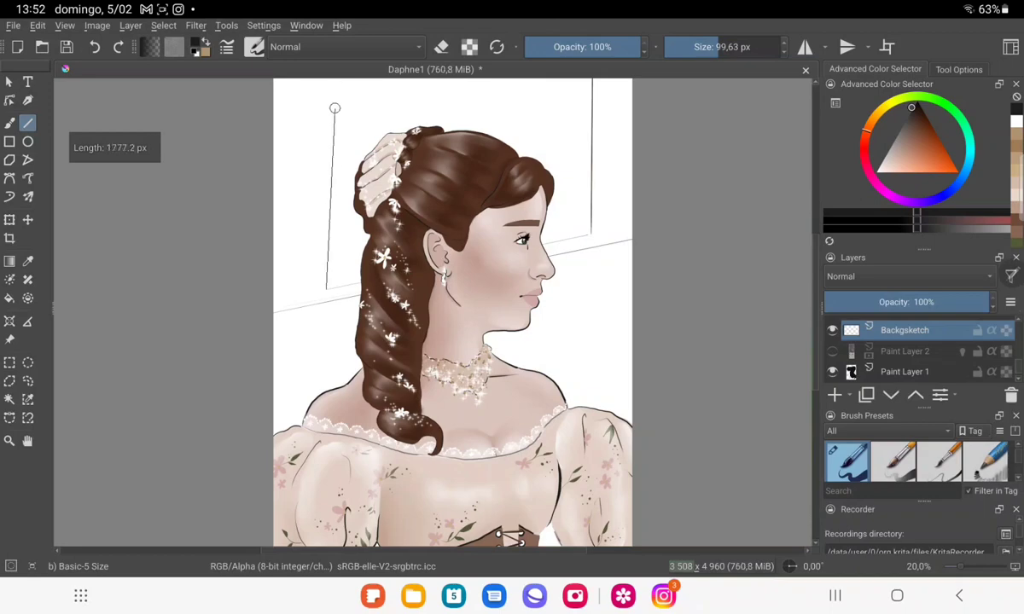
pyautogui.moveTo(331, 271); pyautogui.dragTo(324, 79)
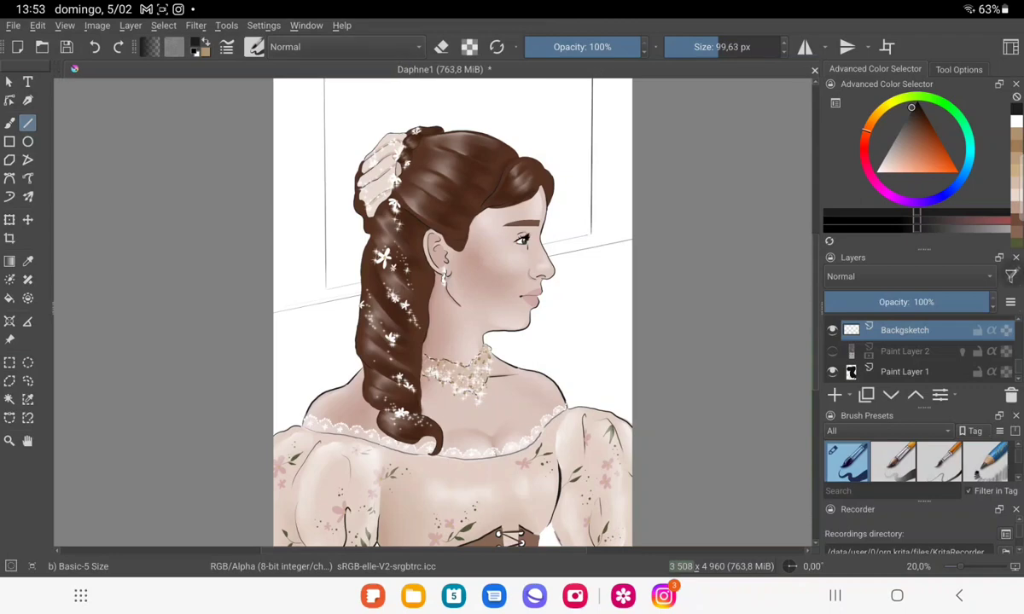
# Draw vertical window edges on both sides with short ledge lines at the left bottom.
pyautogui.moveTo(597, 82)
pyautogui.mouseDown()
pyautogui.moveTo(596, 231)
pyautogui.moveTo(646, 223)
pyautogui.mouseUp()
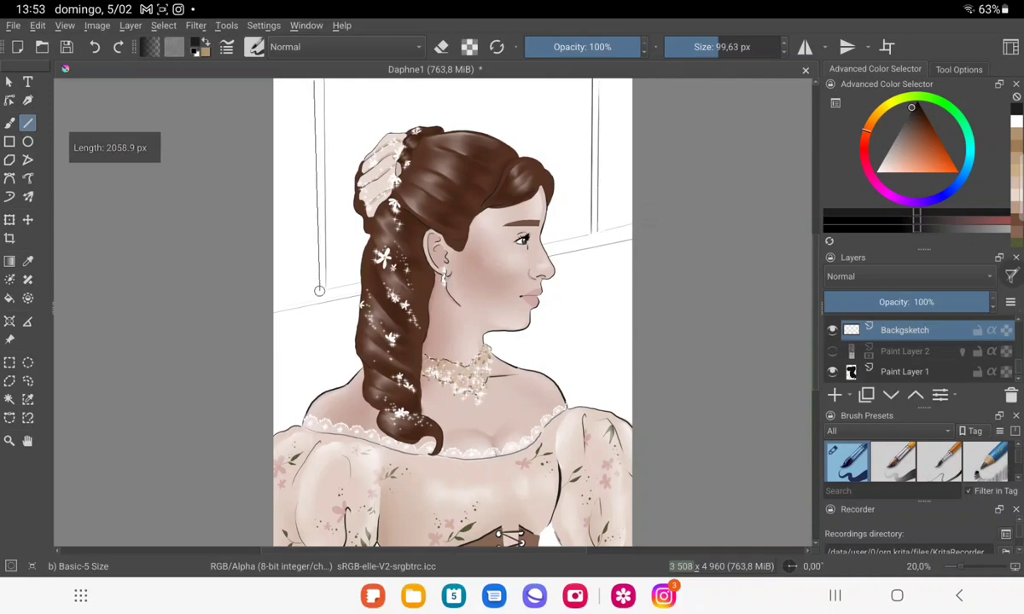
pyautogui.moveTo(315, 78)
pyautogui.mouseDown()
pyautogui.moveTo(313, 292)
pyautogui.moveTo(255, 305)
pyautogui.mouseUp()
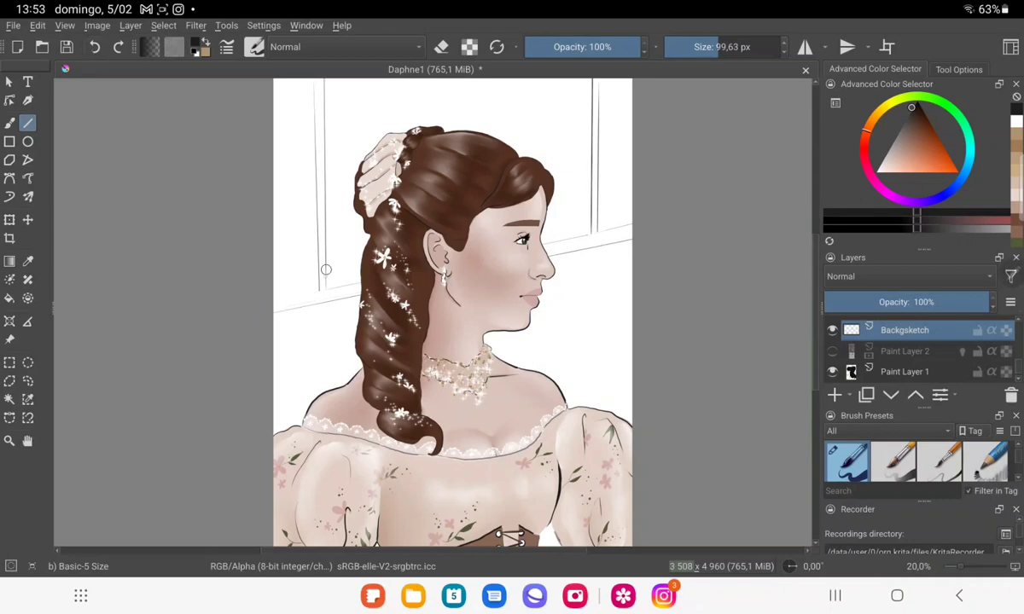
pyautogui.moveTo(321, 289); pyautogui.dragTo(273, 300)
pyautogui.moveTo(318, 289); pyautogui.dragTo(248, 284)
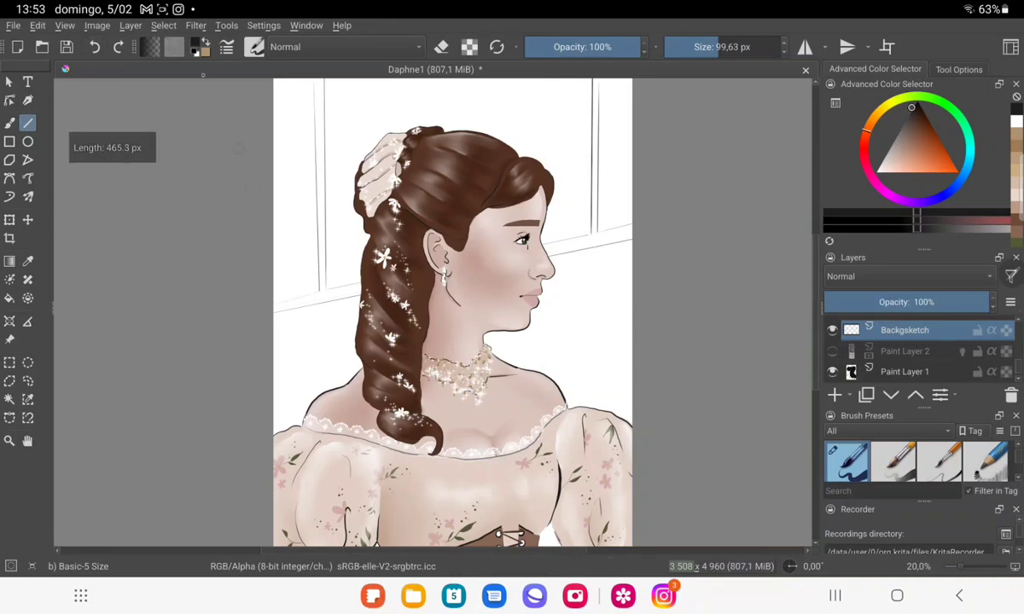
pyautogui.moveTo(257, 280)
pyautogui.mouseDown()
pyautogui.moveTo(317, 290)
pyautogui.moveTo(274, 324)
pyautogui.moveTo(331, 313)
pyautogui.moveTo(306, 320)
pyautogui.mouseUp()
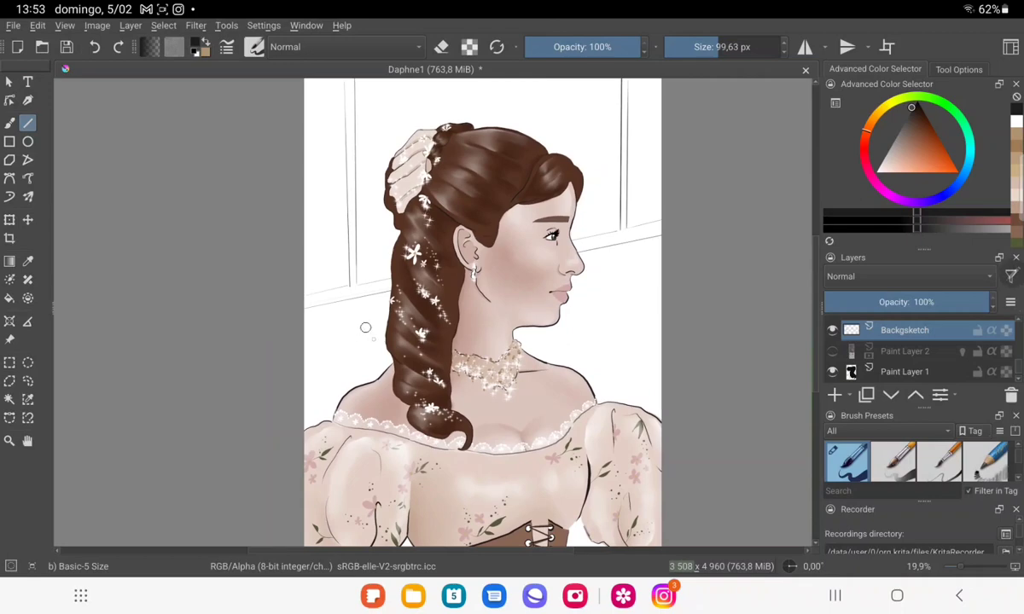
# Add a second long slanted sill line and pane edges beside the shoulder.
pyautogui.moveTo(305, 323); pyautogui.dragTo(674, 276)
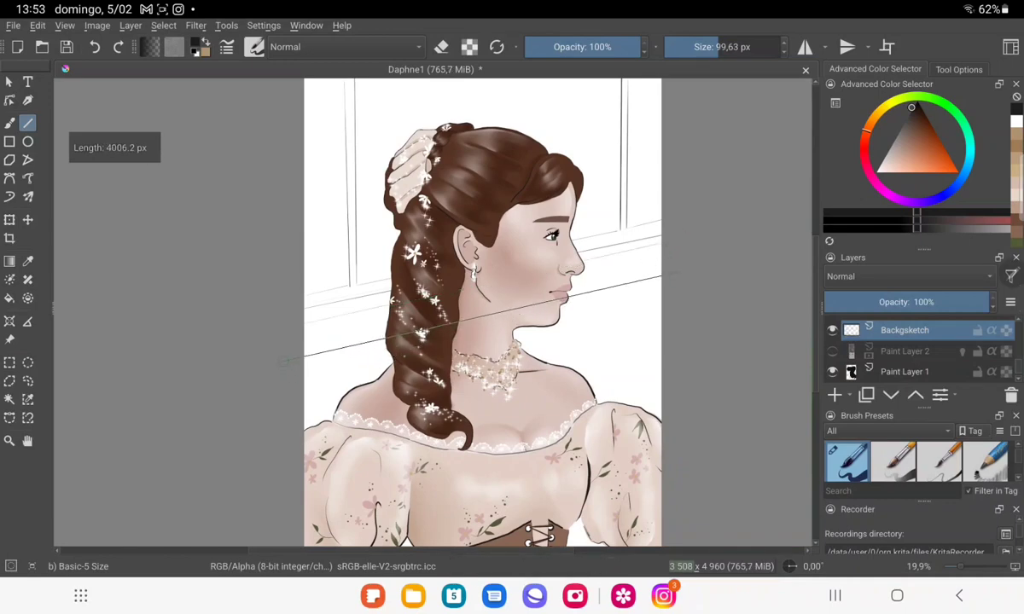
pyautogui.moveTo(661, 277); pyautogui.dragTo(283, 335)
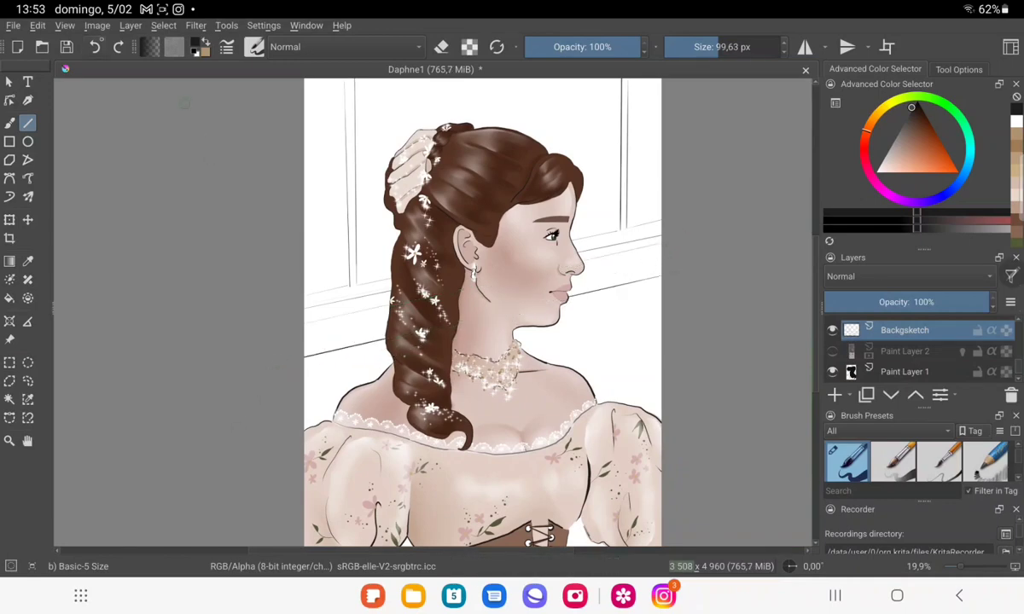
pyautogui.click(94, 46)
pyautogui.moveTo(674, 280)
pyautogui.mouseDown()
pyautogui.moveTo(282, 360)
pyautogui.moveTo(219, 388)
pyautogui.mouseUp()
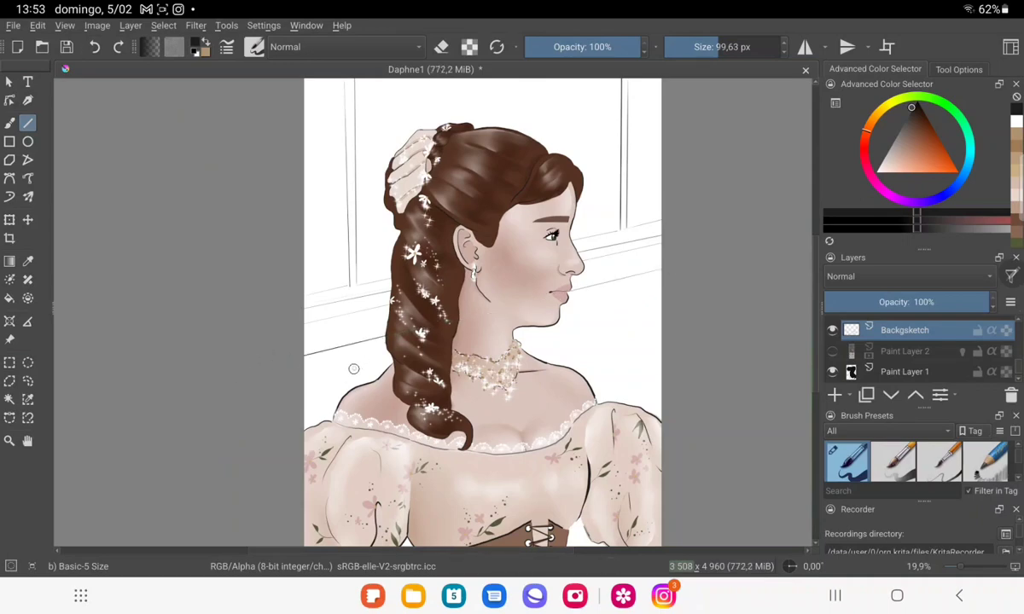
pyautogui.moveTo(362, 356); pyautogui.dragTo(355, 416)
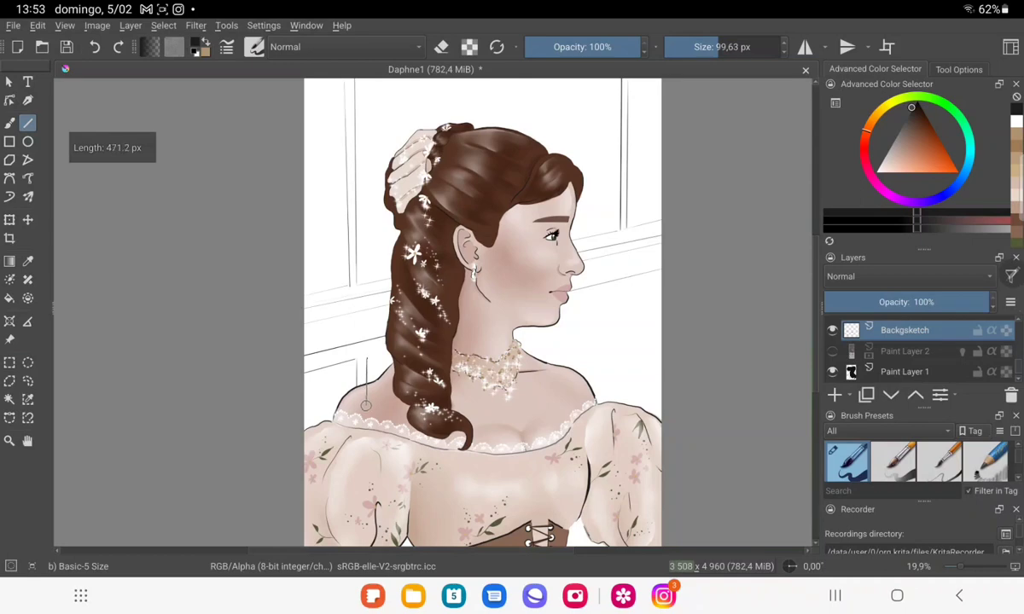
pyautogui.moveTo(366, 358)
pyautogui.mouseDown()
pyautogui.moveTo(621, 295)
pyautogui.moveTo(623, 543)
pyautogui.moveTo(648, 290)
pyautogui.mouseUp()
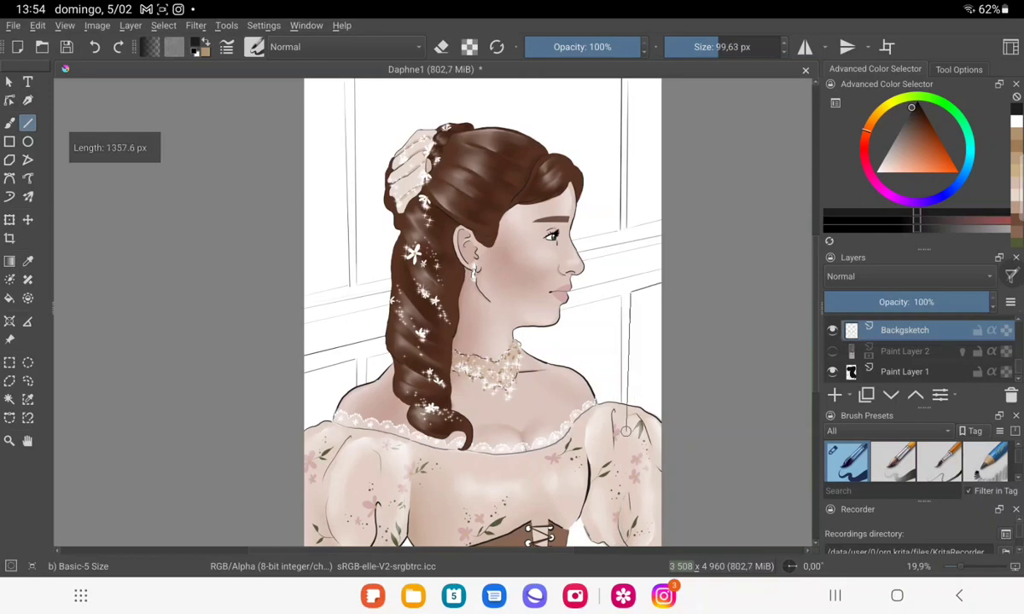
pyautogui.moveTo(648, 290)
pyautogui.mouseDown()
pyautogui.moveTo(627, 438)
pyautogui.moveTo(637, 396)
pyautogui.mouseUp()
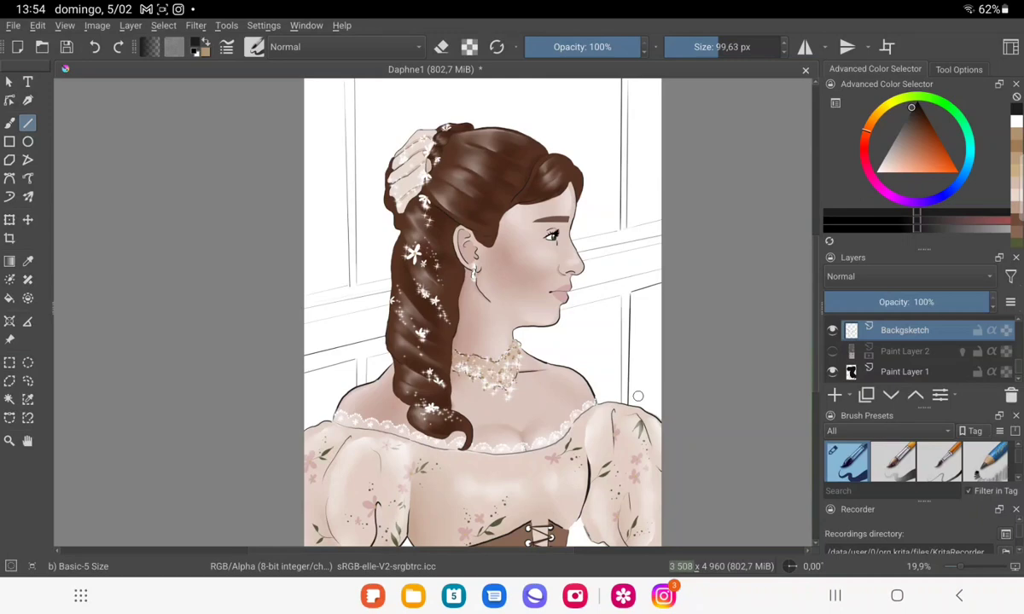
# Freehand-sketch a looping scroll ornament on the left window frame.
pyautogui.press('b')
pyautogui.scroll(1, 426, 307)
pyautogui.scroll(2, 427, 307)
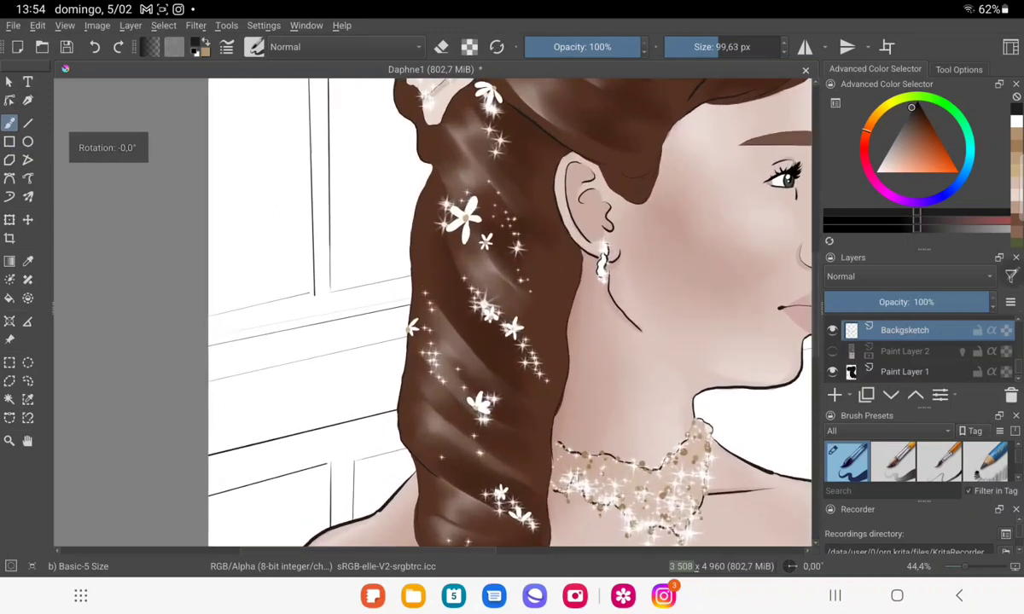
pyautogui.scroll(1, 427, 307)
pyautogui.scroll(1, 427, 307)
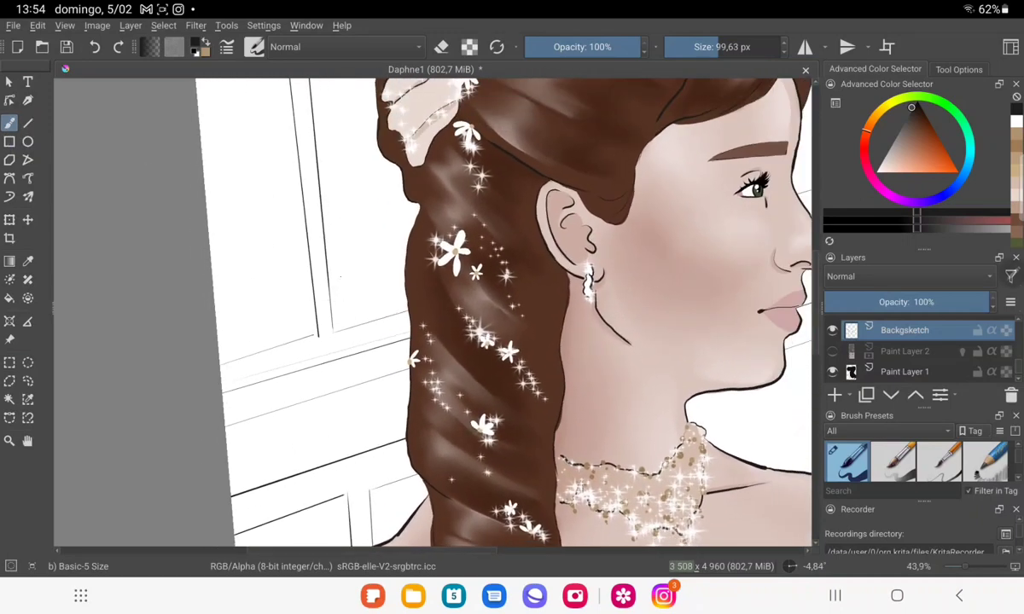
pyautogui.moveTo(348, 290); pyautogui.dragTo(345, 321)
pyautogui.moveTo(330, 275)
pyautogui.mouseDown()
pyautogui.moveTo(350, 288)
pyautogui.moveTo(326, 288)
pyautogui.moveTo(371, 319)
pyautogui.moveTo(356, 288)
pyautogui.mouseUp()
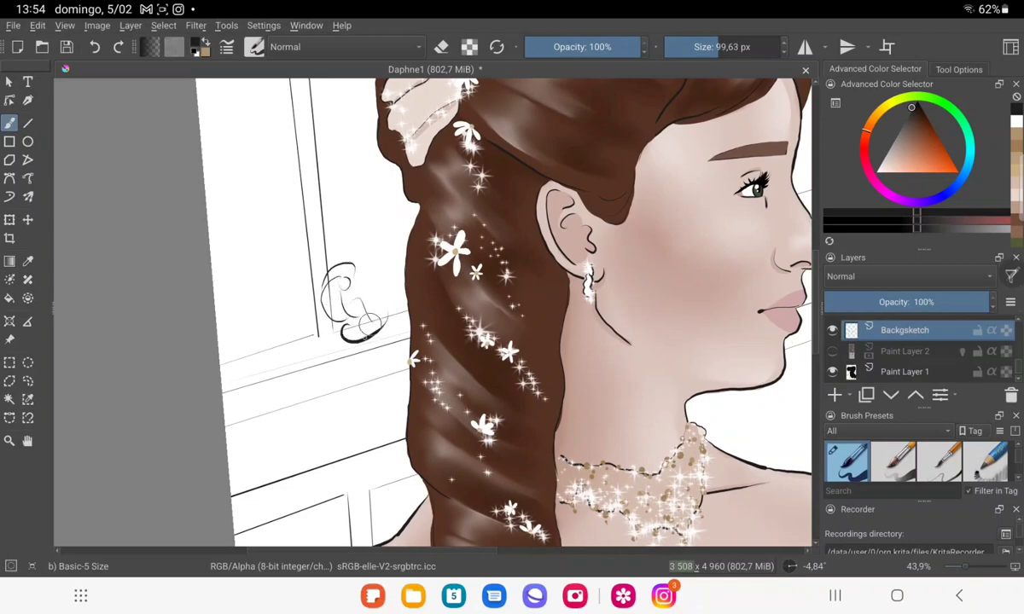
pyautogui.moveTo(318, 329); pyautogui.dragTo(388, 315)
pyautogui.moveTo(345, 277); pyautogui.dragTo(376, 294)
pyautogui.moveTo(365, 256)
pyautogui.mouseDown()
pyautogui.moveTo(328, 220)
pyautogui.moveTo(309, 160)
pyautogui.mouseUp()
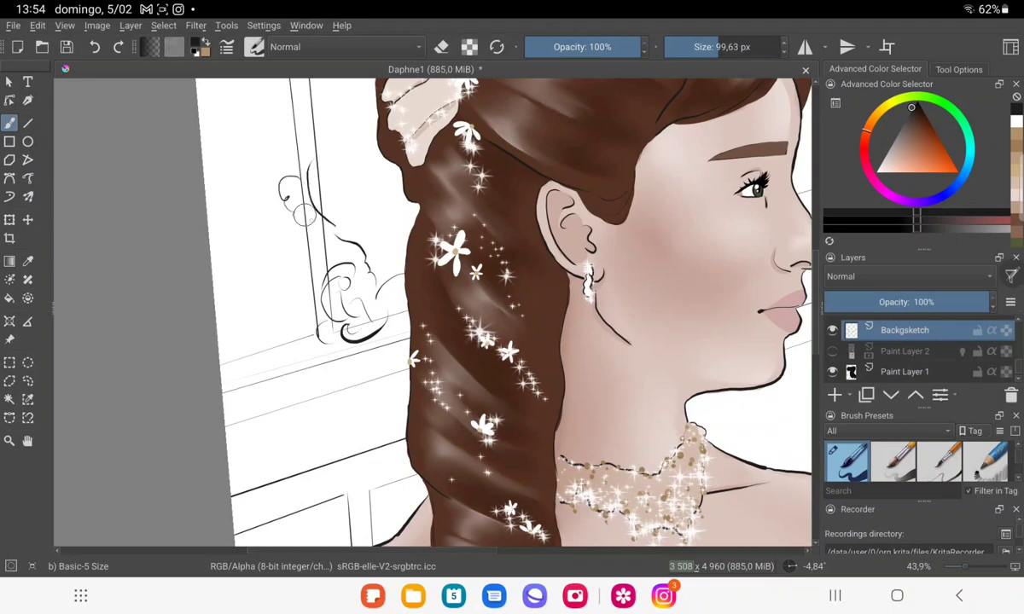
# Sketch a looped scroll ornament on the right window frame.
pyautogui.moveTo(307, 213); pyautogui.dragTo(409, 256)
pyautogui.moveTo(512, 299); pyautogui.dragTo(597, 384)
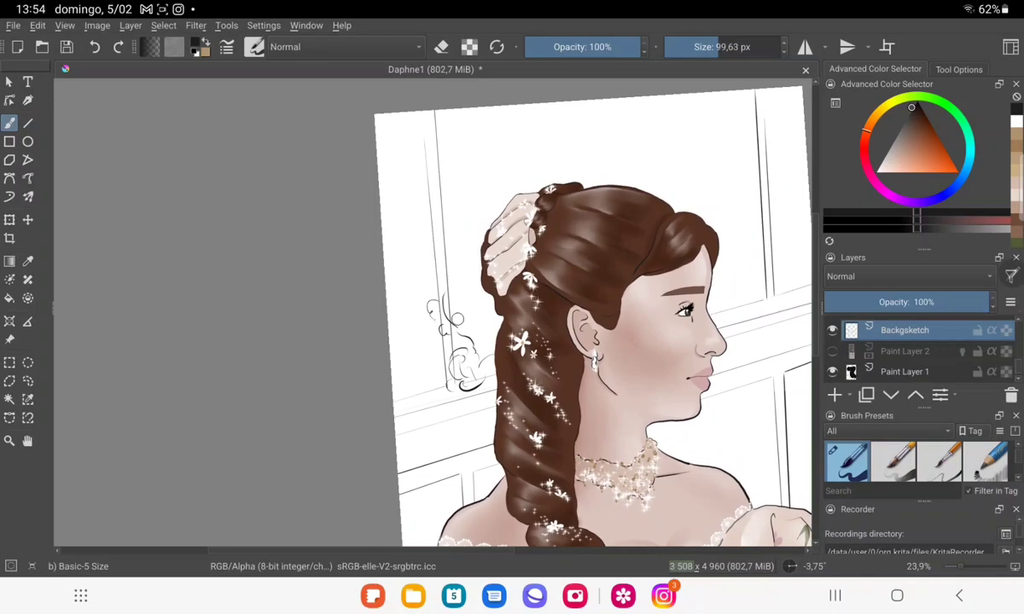
pyautogui.moveTo(682, 311)
pyautogui.mouseDown()
pyautogui.moveTo(667, 247)
pyautogui.moveTo(468, 320)
pyautogui.moveTo(393, 315)
pyautogui.moveTo(286, 440)
pyautogui.moveTo(277, 431)
pyautogui.mouseUp()
pyautogui.moveTo(498, 423)
pyautogui.mouseDown()
pyautogui.moveTo(525, 380)
pyautogui.moveTo(505, 363)
pyautogui.moveTo(469, 376)
pyautogui.moveTo(491, 397)
pyautogui.moveTo(482, 333)
pyautogui.moveTo(493, 345)
pyautogui.moveTo(491, 375)
pyautogui.moveTo(413, 399)
pyautogui.moveTo(493, 406)
pyautogui.moveTo(444, 260)
pyautogui.moveTo(473, 320)
pyautogui.moveTo(529, 162)
pyautogui.moveTo(537, 192)
pyautogui.moveTo(505, 329)
pyautogui.mouseUp()
pyautogui.scroll(-3, 431, 311)
pyautogui.scroll(-3, 431, 311)
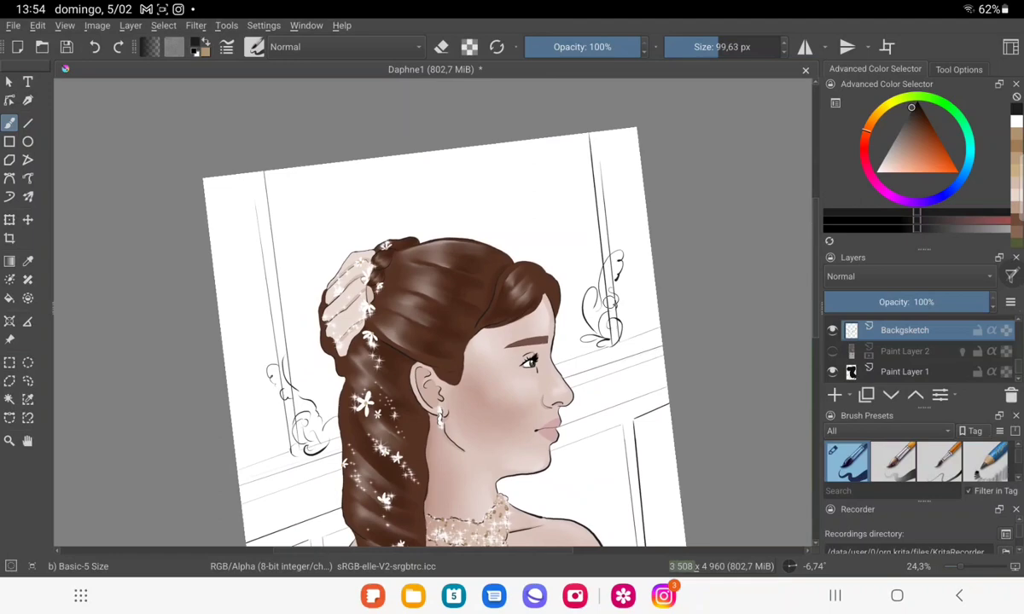
pyautogui.scroll(2, 431, 333)
pyautogui.scroll(1, 431, 332)
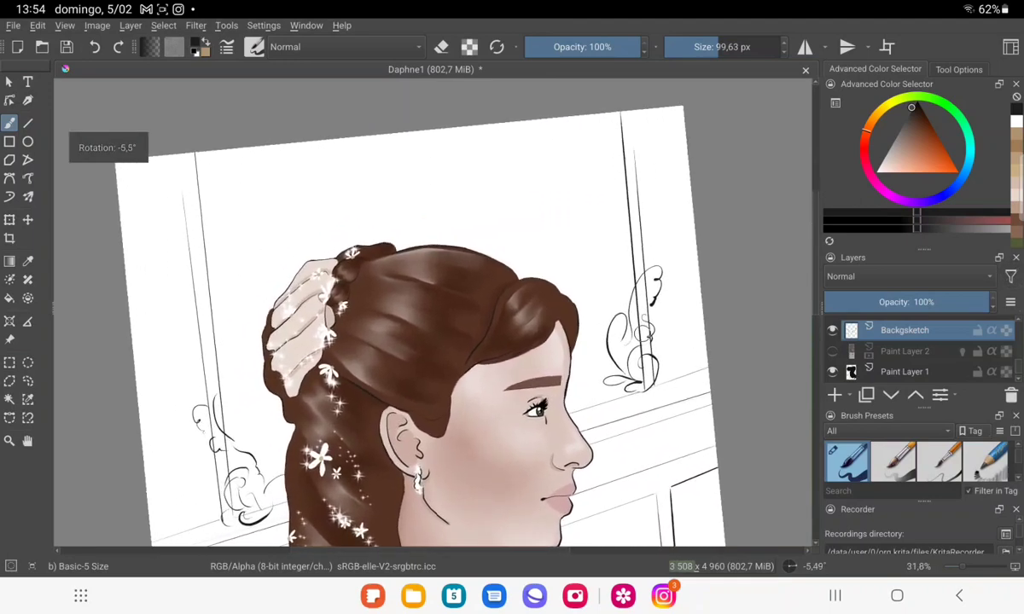
# Draw parallel straight lines down the left and right window frames with the Line tool.
pyautogui.click(28, 123)
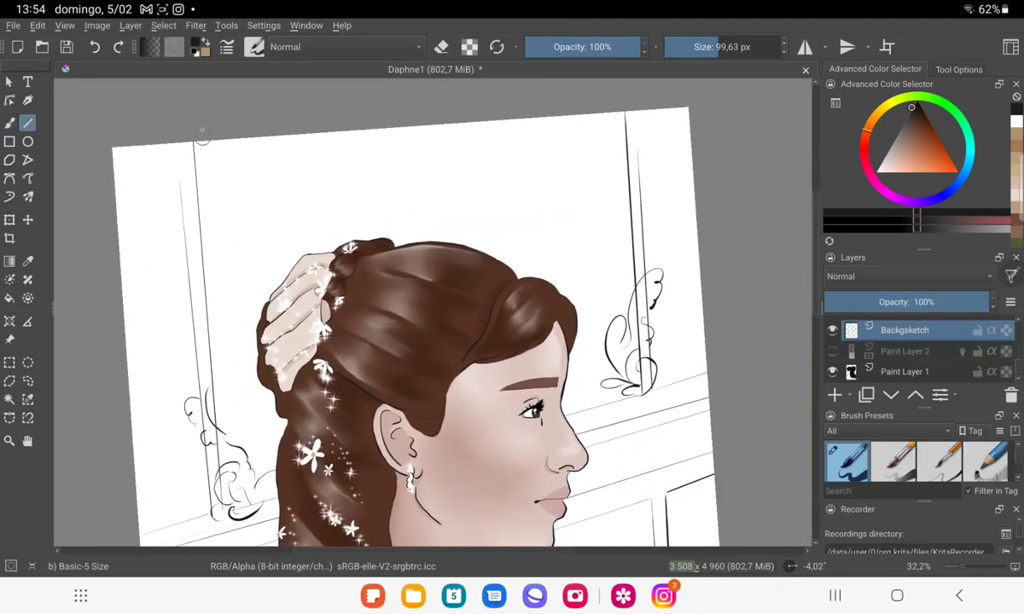
pyautogui.moveTo(194, 135); pyautogui.dragTo(227, 422)
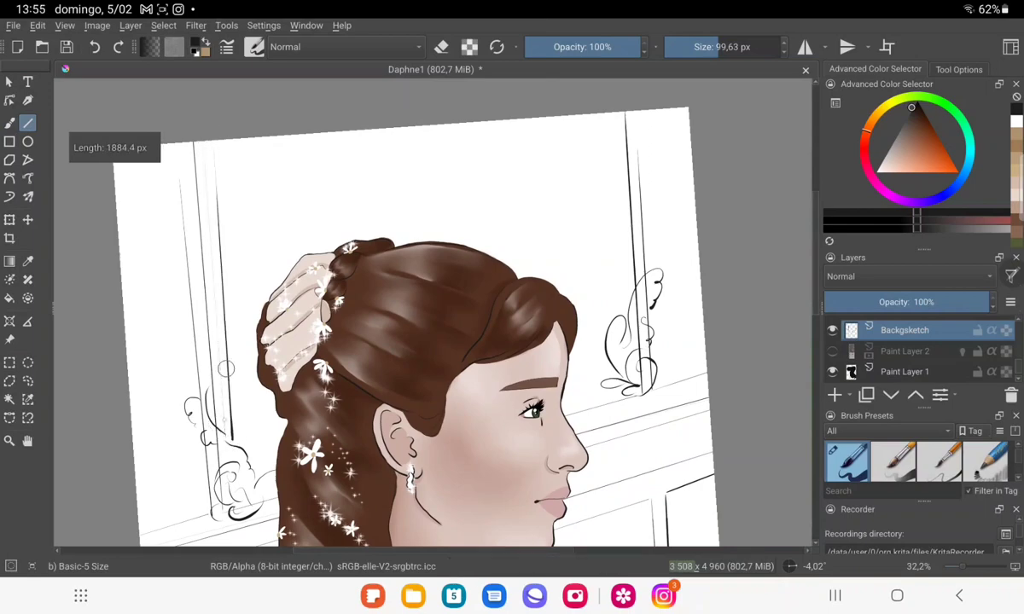
pyautogui.moveTo(226, 139); pyautogui.dragTo(229, 421)
pyautogui.moveTo(621, 321)
pyautogui.mouseDown()
pyautogui.moveTo(604, 111)
pyautogui.moveTo(584, 137)
pyautogui.moveTo(581, 307)
pyautogui.mouseUp()
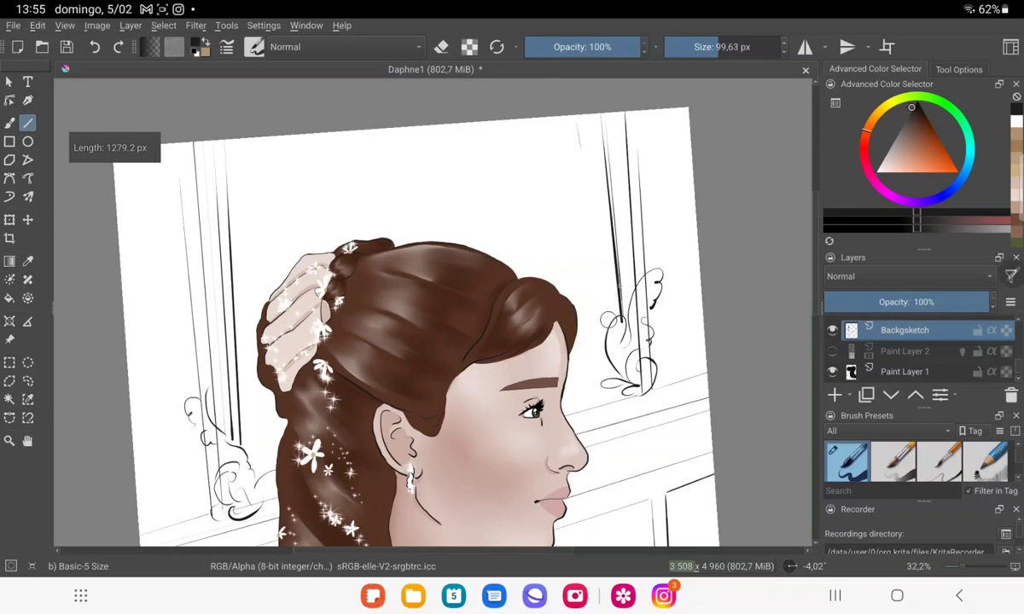
pyautogui.scroll(-1, 427, 324)
pyautogui.scroll(1, 426, 341)
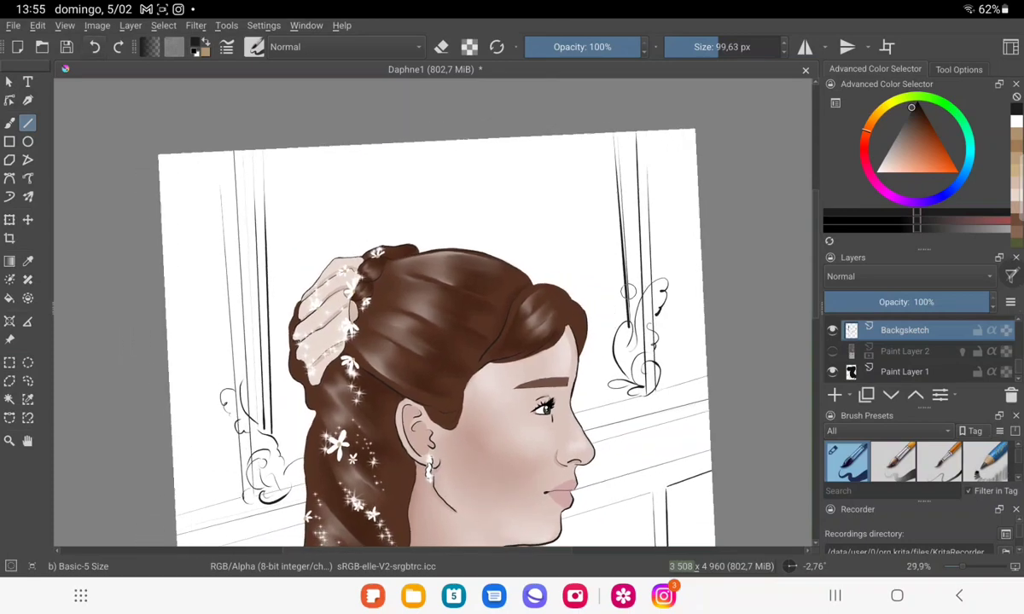
pyautogui.moveTo(632, 126); pyautogui.dragTo(614, 320)
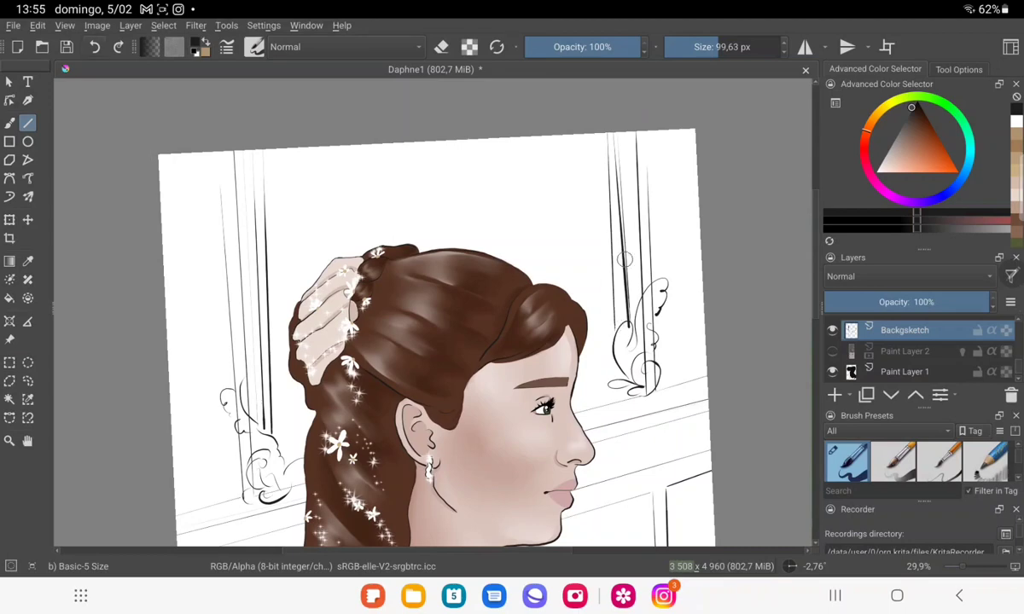
pyautogui.moveTo(599, 141); pyautogui.dragTo(615, 324)
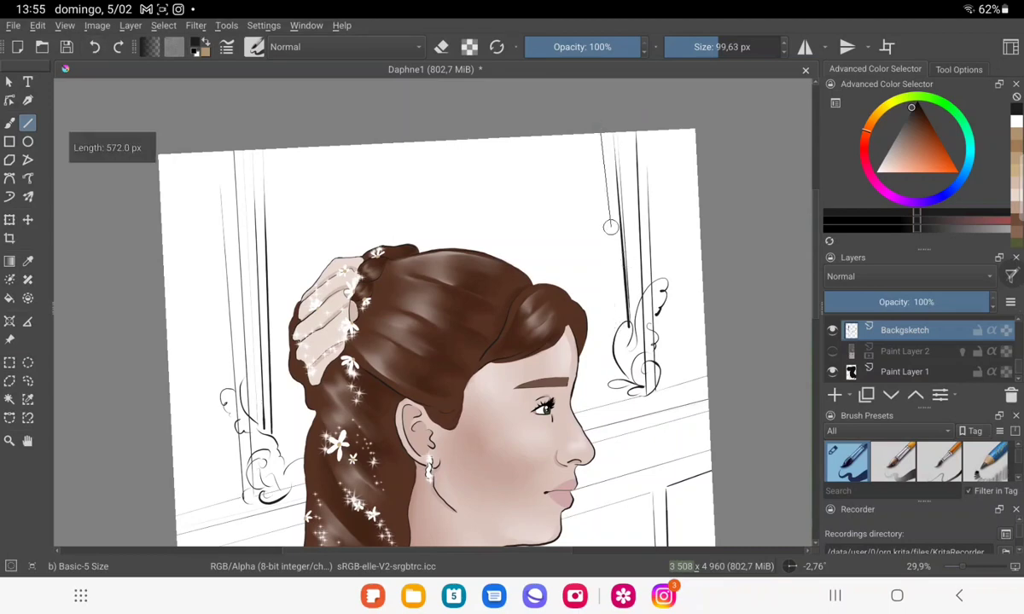
pyautogui.scroll(-3, 433, 311)
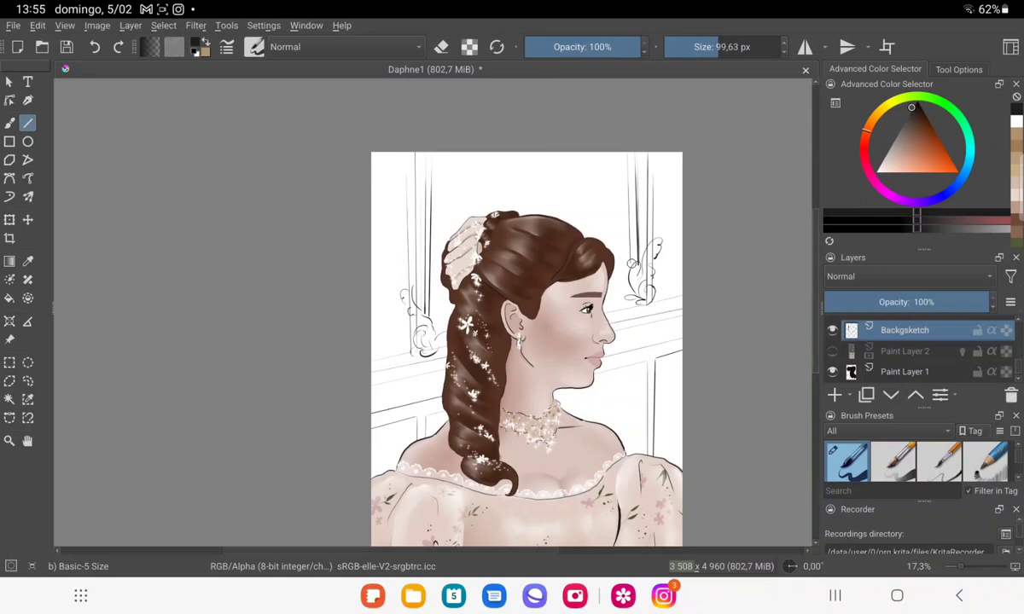
# With the freehand brush, draw scroll curls beside the left swirl and along the sill.
pyautogui.press('b')
pyautogui.scroll(1, 526, 348)
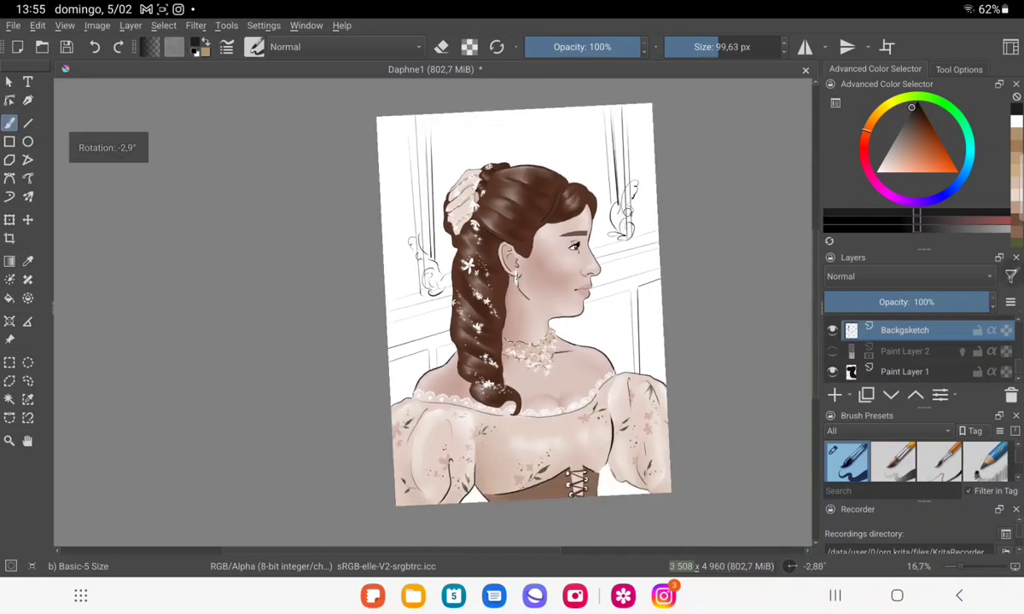
pyautogui.scroll(1, 526, 349)
pyautogui.scroll(1, 526, 349)
pyautogui.scroll(1, 527, 349)
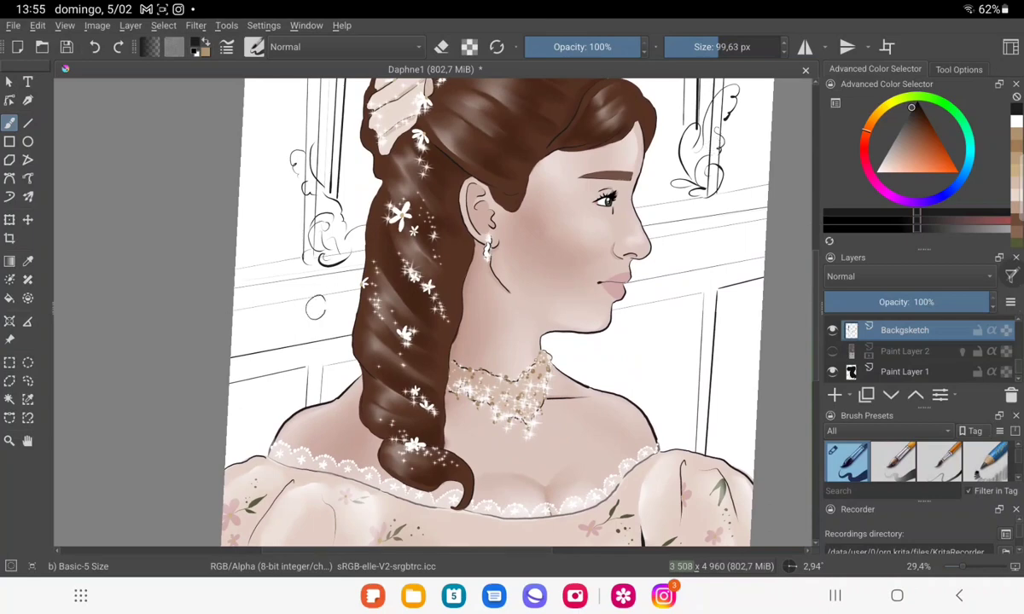
pyautogui.moveTo(314, 294)
pyautogui.mouseDown()
pyautogui.moveTo(343, 299)
pyautogui.moveTo(233, 321)
pyautogui.mouseUp()
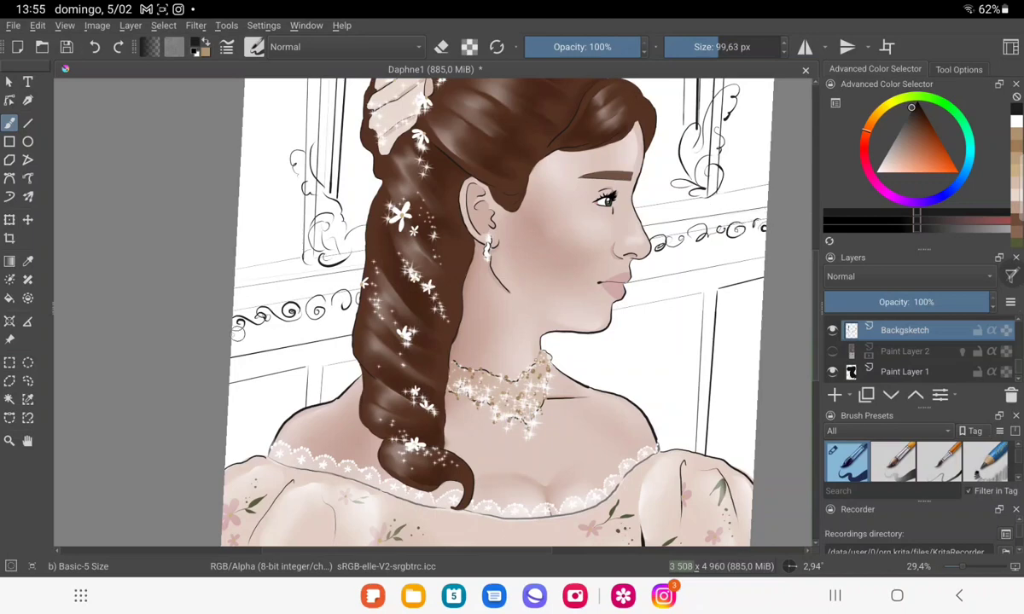
pyautogui.moveTo(261, 328); pyautogui.dragTo(235, 334)
pyautogui.moveTo(614, 244); pyautogui.dragTo(706, 213)
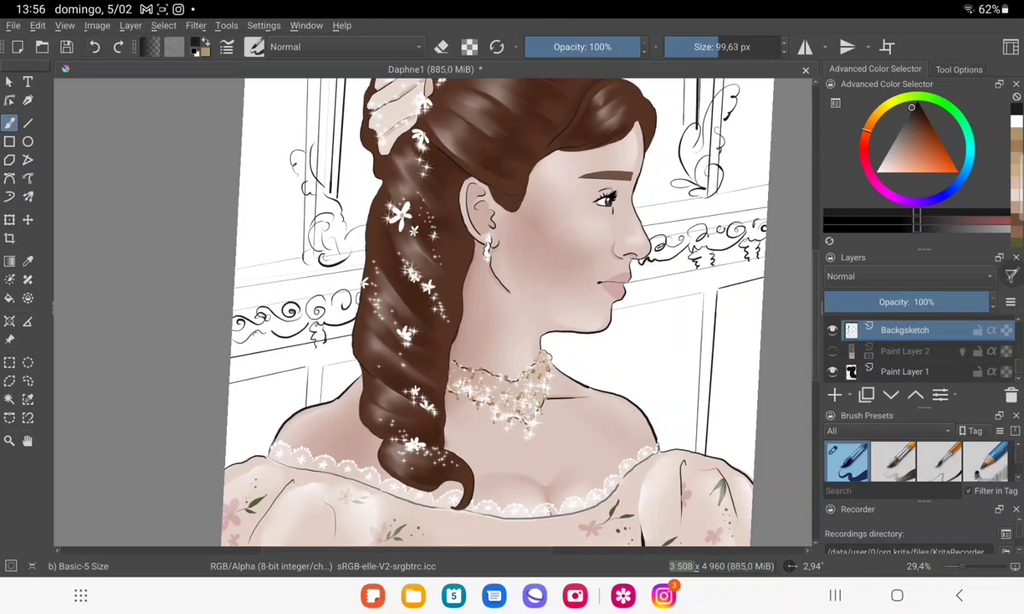
pyautogui.moveTo(478, 324)
pyautogui.mouseDown()
pyautogui.moveTo(512, 307)
pyautogui.moveTo(495, 307)
pyautogui.mouseUp()
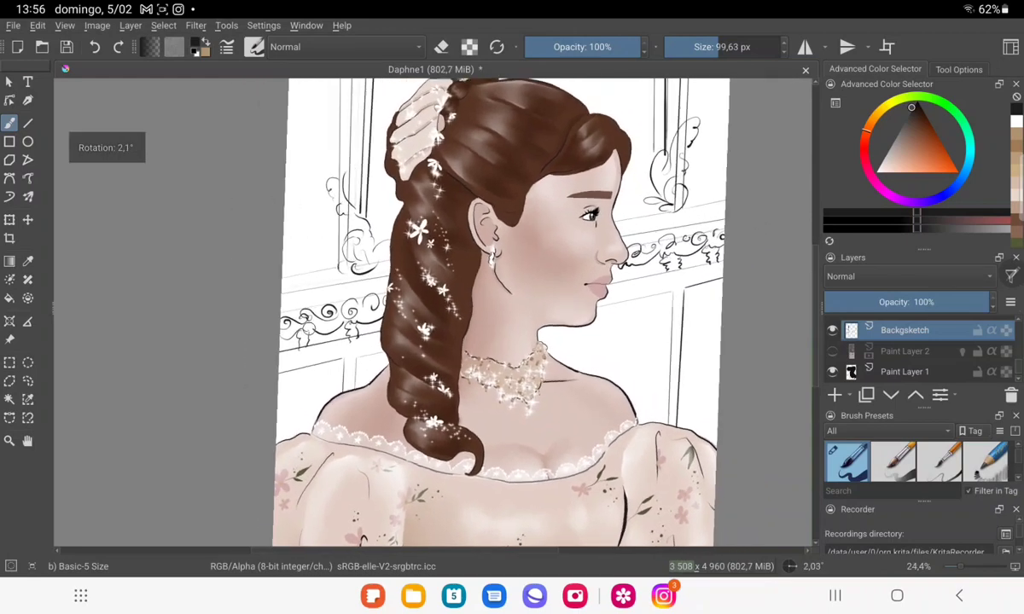
# Draw one long straight line across the canvas with the Line tool.
pyautogui.press('v')
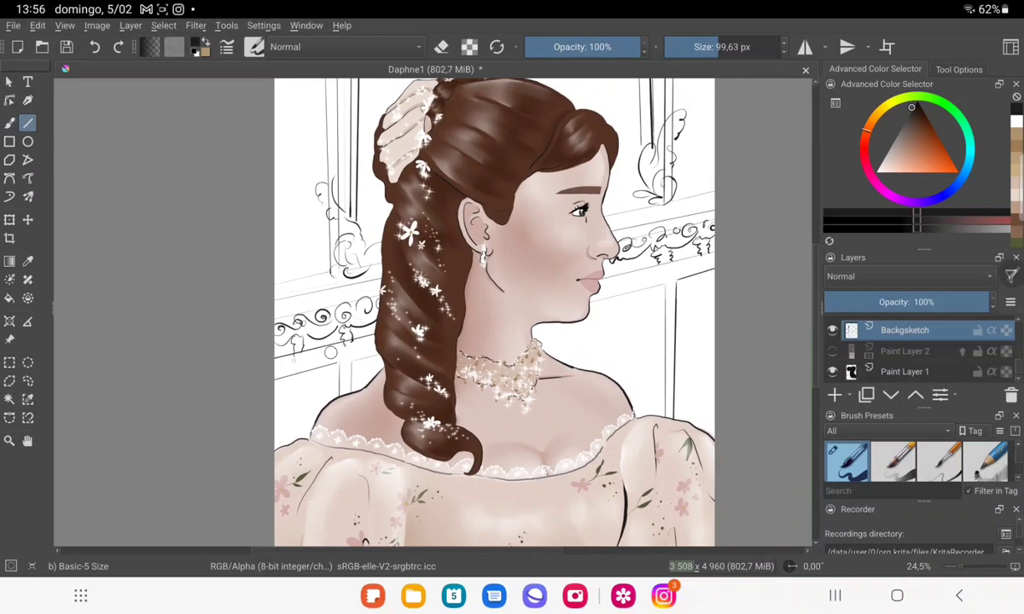
pyautogui.moveTo(282, 354)
pyautogui.mouseDown()
pyautogui.moveTo(751, 256)
pyautogui.moveTo(473, 330)
pyautogui.mouseUp()
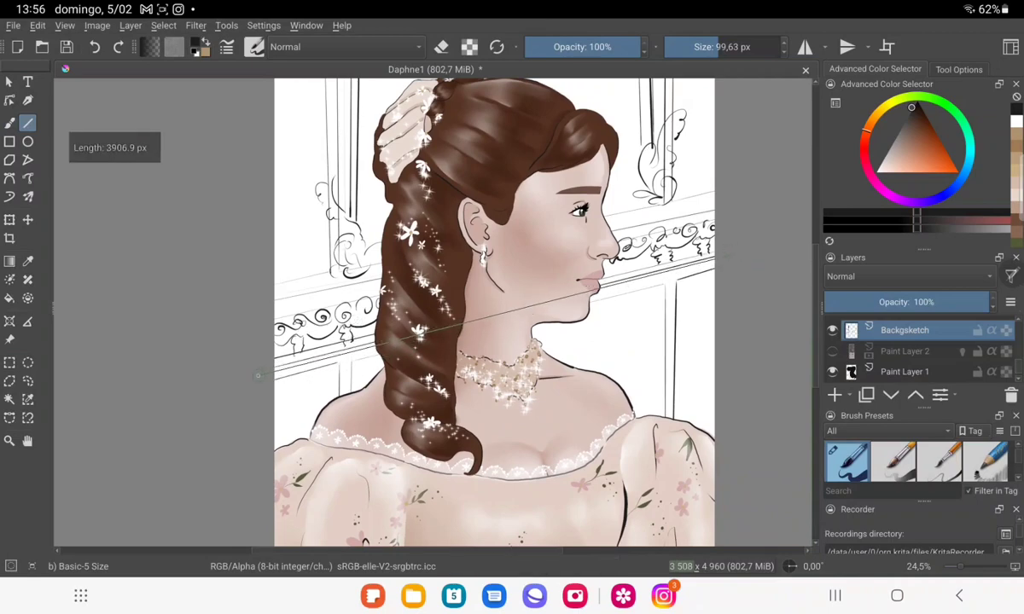
pyautogui.moveTo(473, 330); pyautogui.dragTo(674, 242)
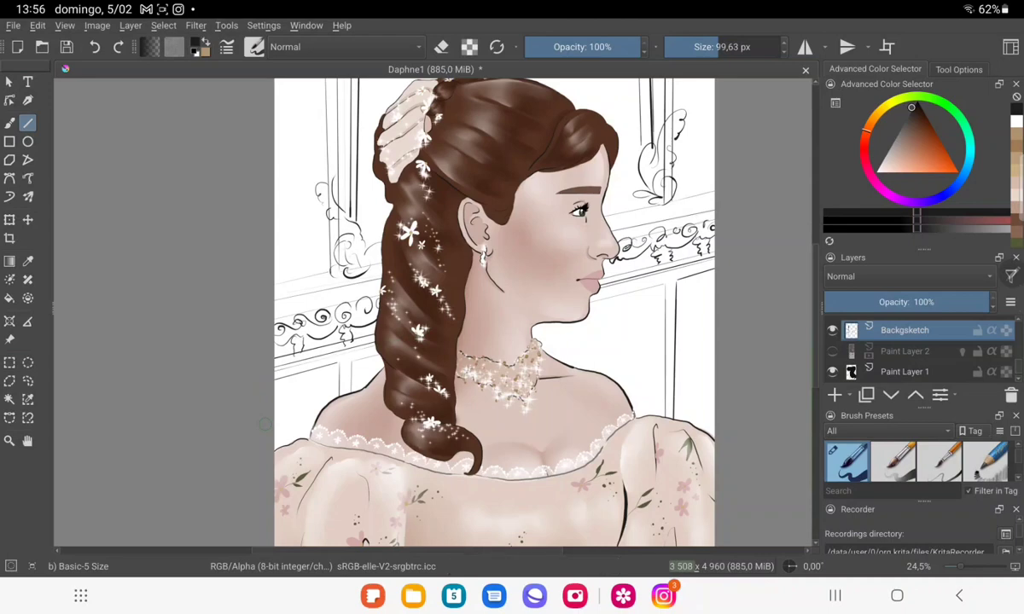
# Brush small curls beside the right window frame and left of the braid.
pyautogui.press('b')
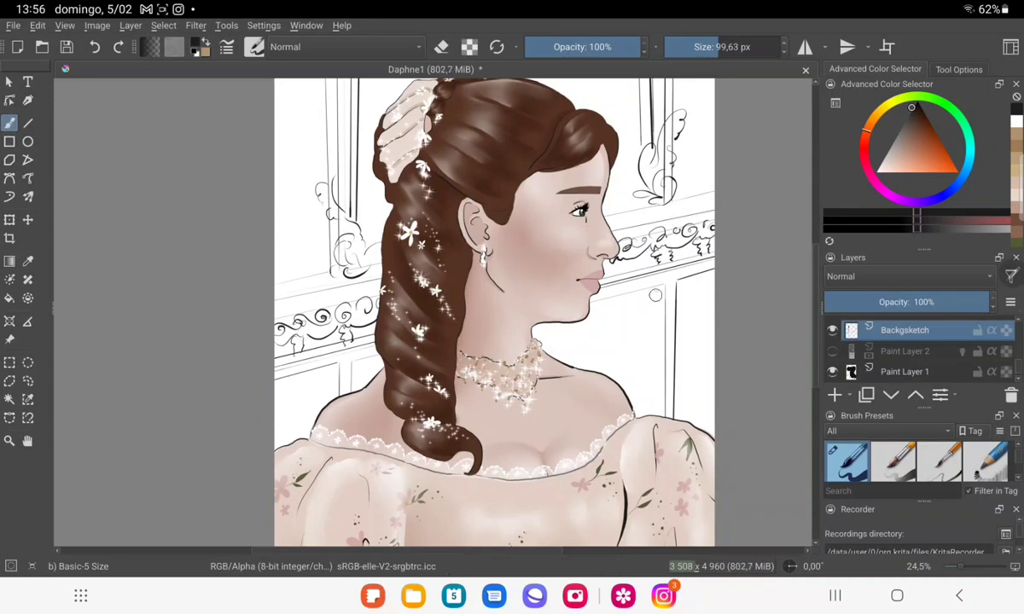
pyautogui.moveTo(652, 297)
pyautogui.mouseDown()
pyautogui.moveTo(632, 312)
pyautogui.moveTo(647, 341)
pyautogui.mouseUp()
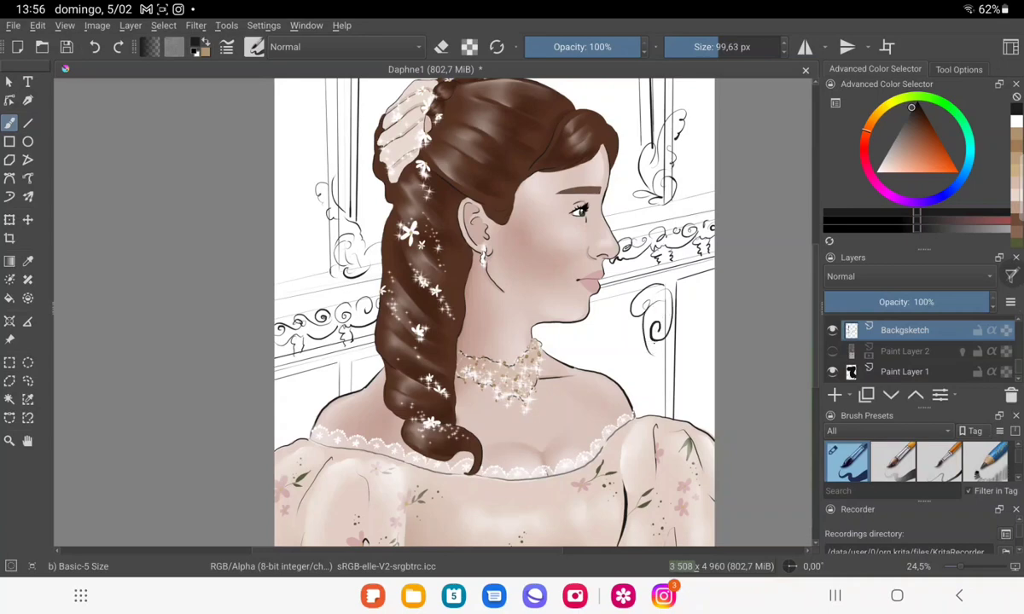
pyautogui.moveTo(609, 296); pyautogui.dragTo(602, 302)
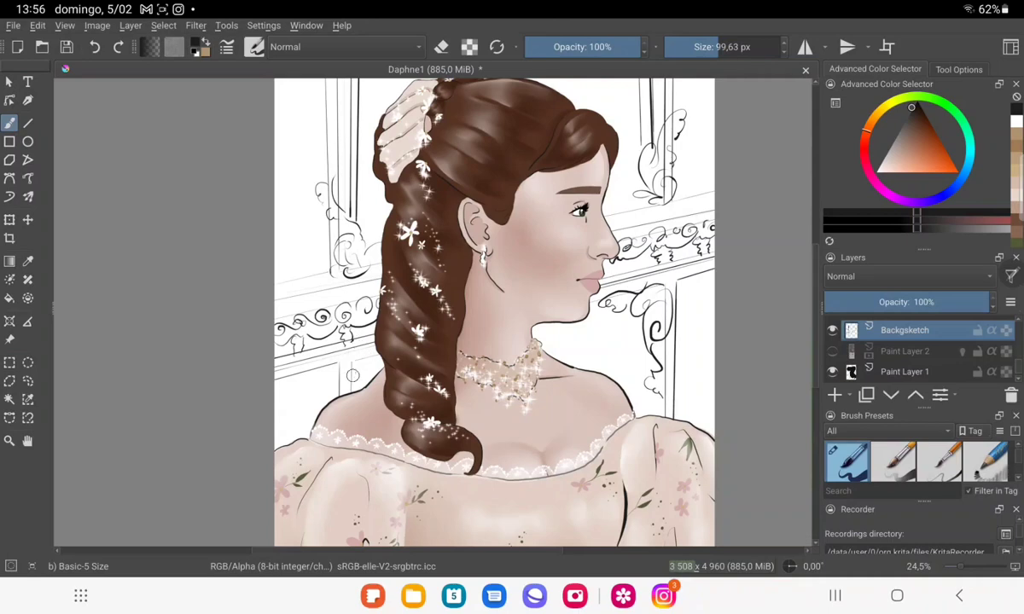
pyautogui.moveTo(367, 362); pyautogui.dragTo(356, 377)
pyautogui.scroll(-3, 512, 307)
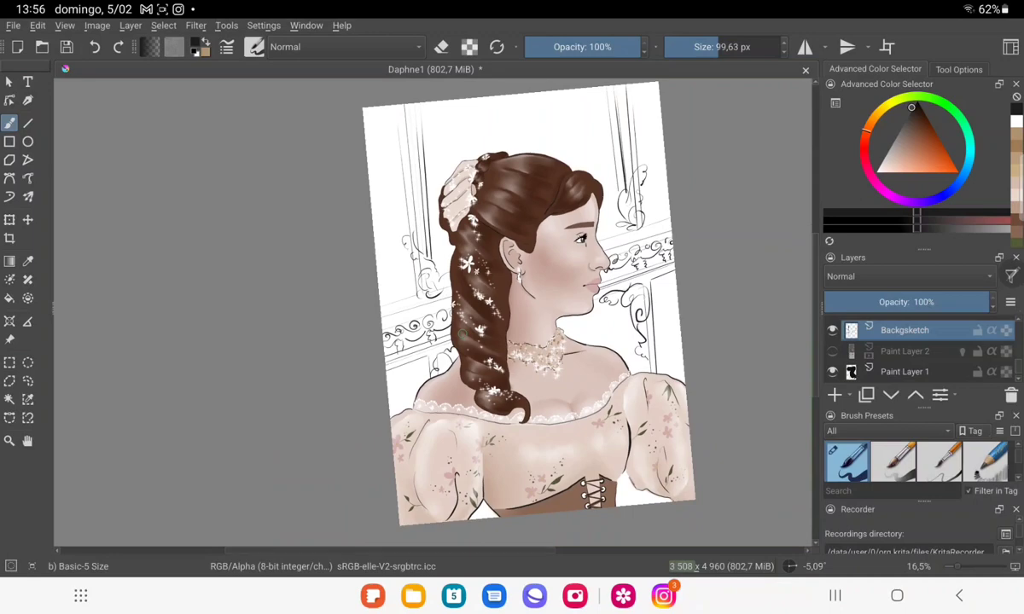
pyautogui.scroll(3, 512, 307)
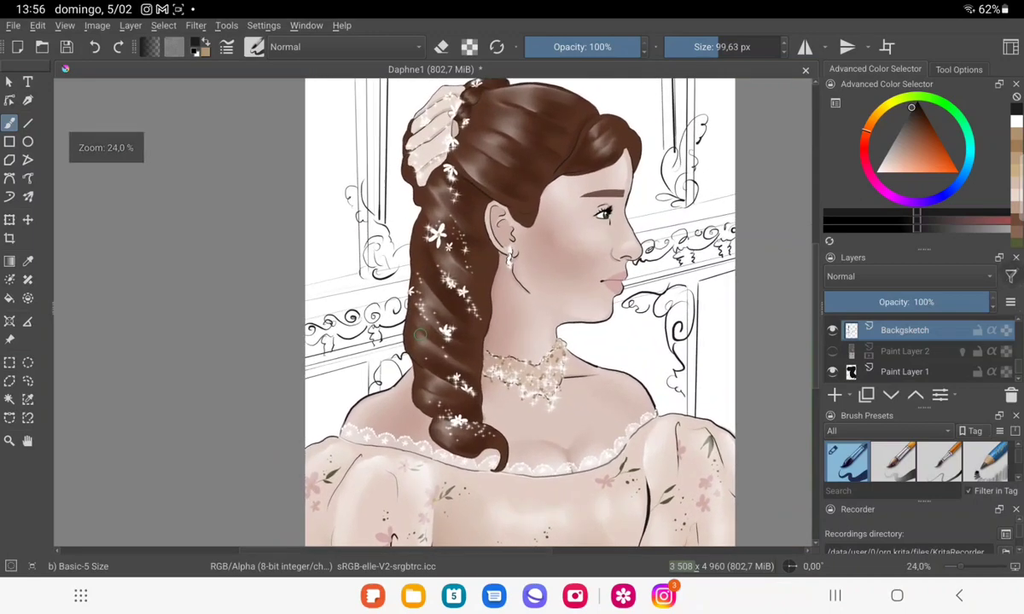
pyautogui.click(28, 123)
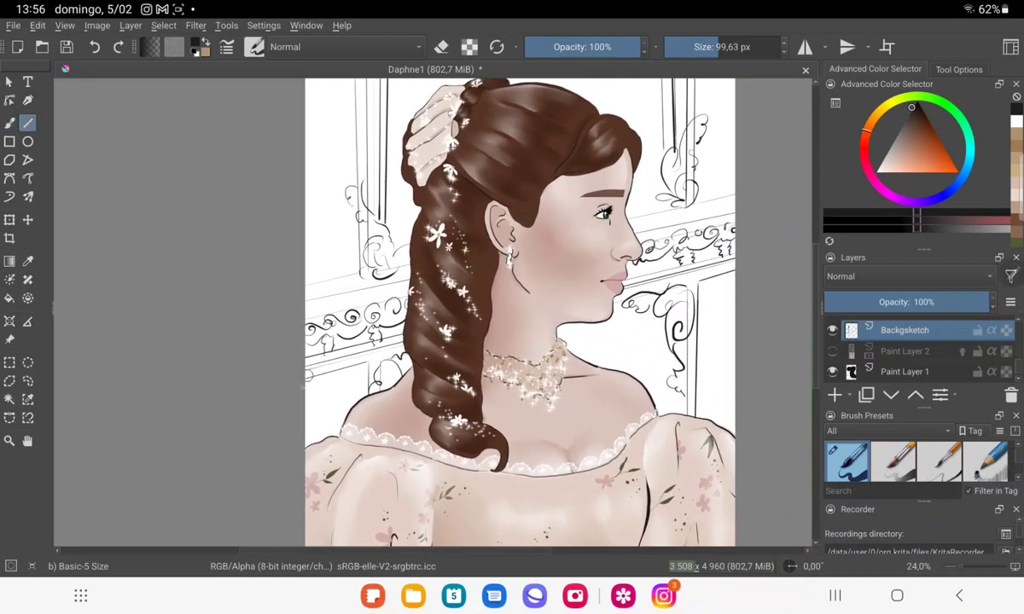
# Draw straight lines near the left edge, down the right side and at the top-left.
pyautogui.moveTo(290, 358)
pyautogui.mouseDown()
pyautogui.moveTo(355, 380)
pyautogui.moveTo(355, 415)
pyautogui.mouseUp()
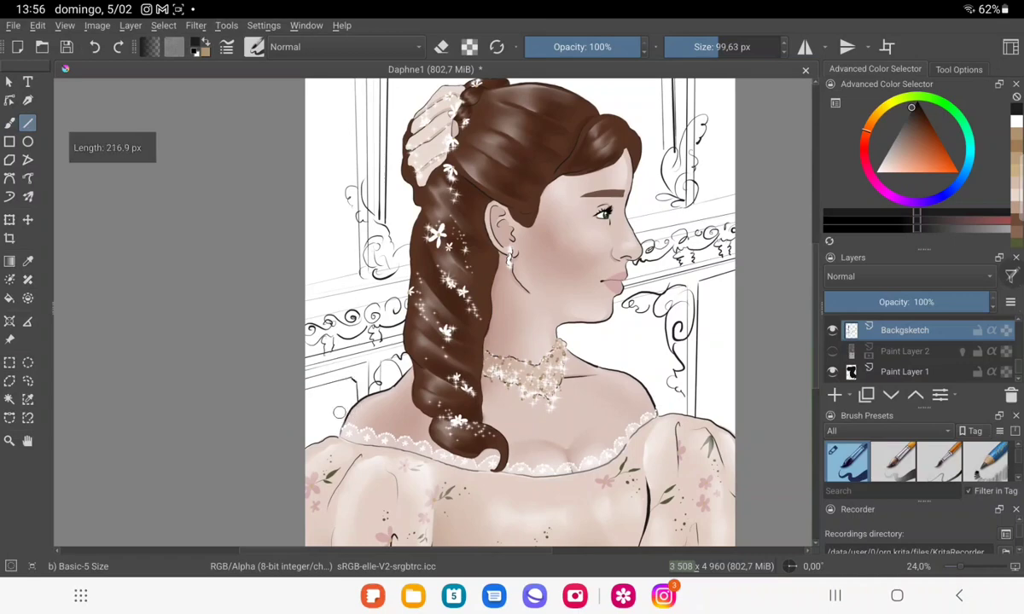
pyautogui.moveTo(711, 284); pyautogui.dragTo(716, 286)
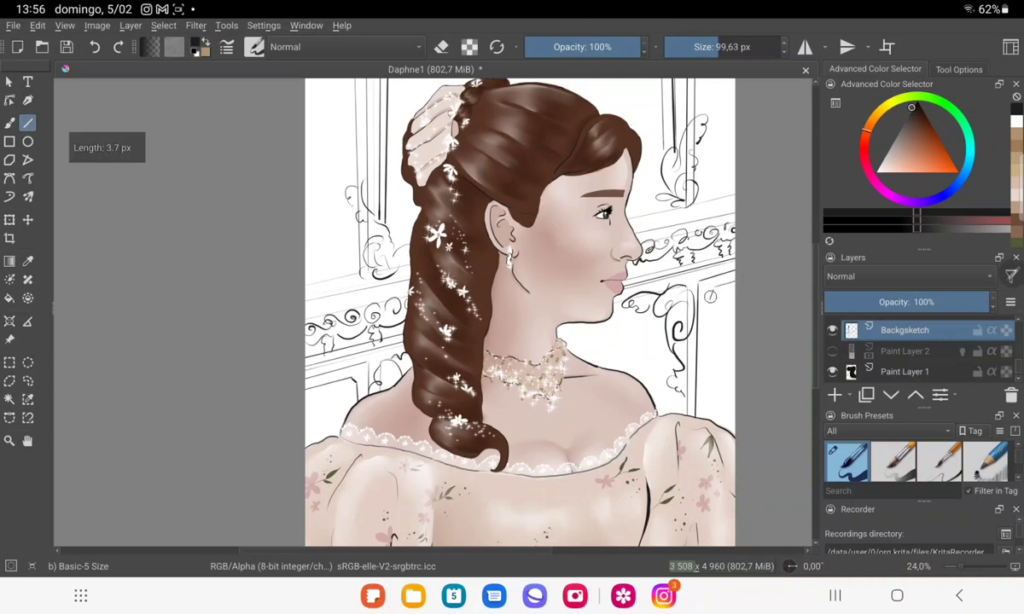
pyautogui.moveTo(716, 286)
pyautogui.mouseDown()
pyautogui.moveTo(708, 414)
pyautogui.moveTo(735, 377)
pyautogui.mouseUp()
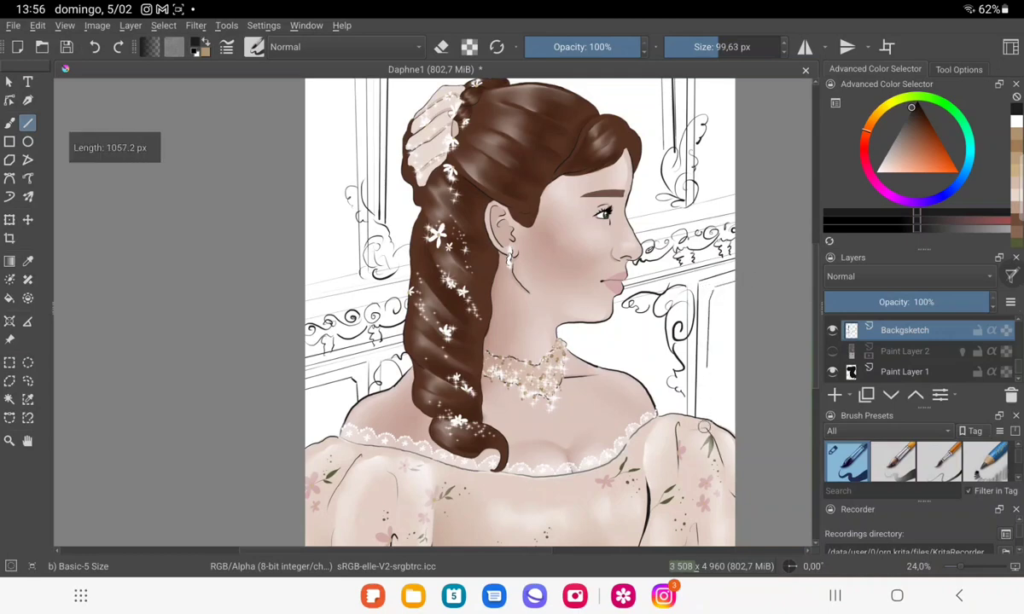
pyautogui.scroll(-2, 735, 377)
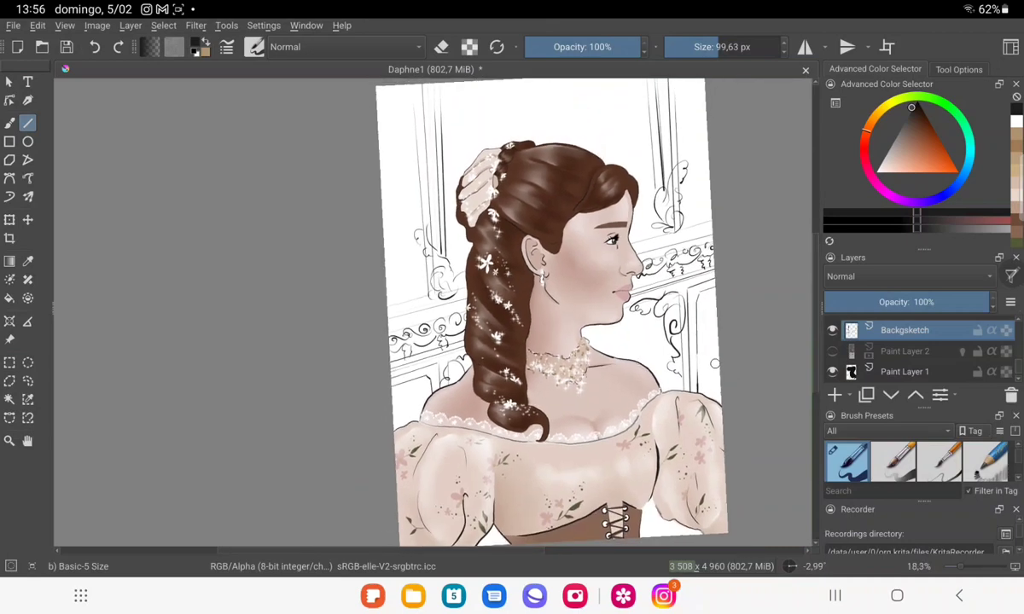
pyautogui.scroll(1, 704, 448)
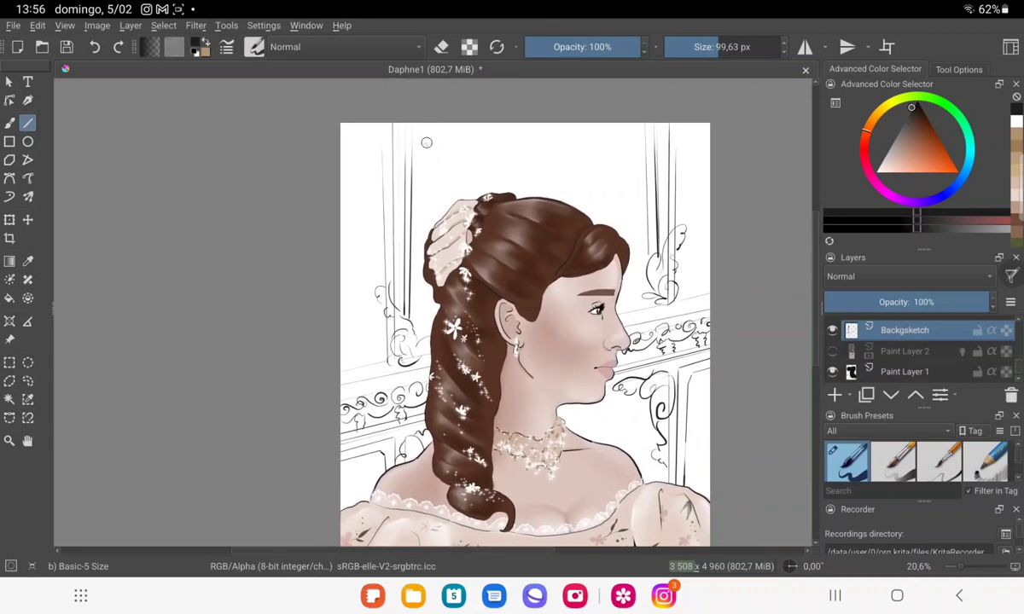
pyautogui.moveTo(327, 135)
pyautogui.mouseDown()
pyautogui.moveTo(370, 143)
pyautogui.moveTo(371, 325)
pyautogui.mouseUp()
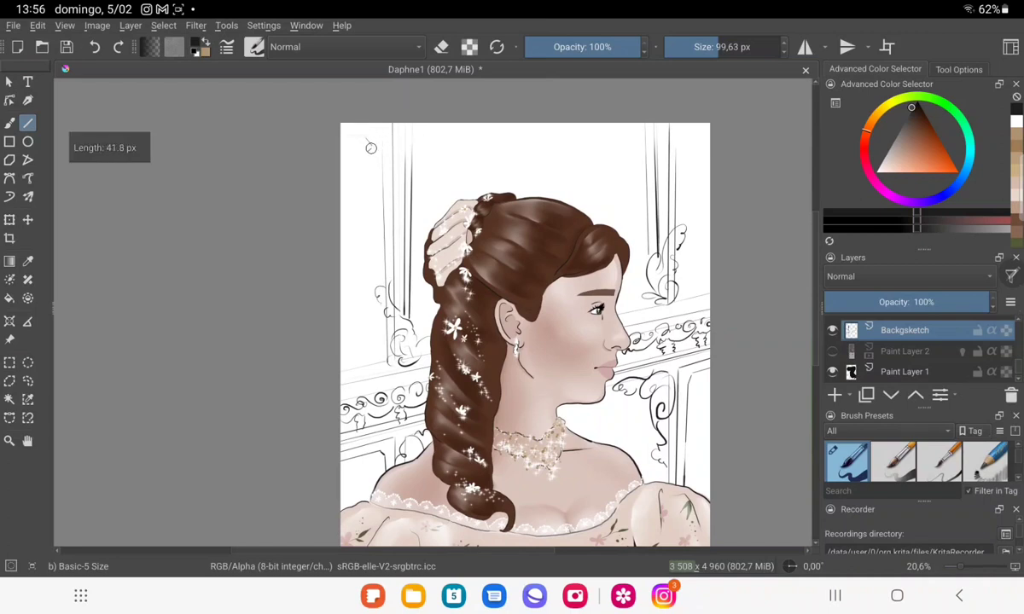
# Undo the stray line, then draw the window frame's top edge and vertical sides.
pyautogui.click(95, 46)
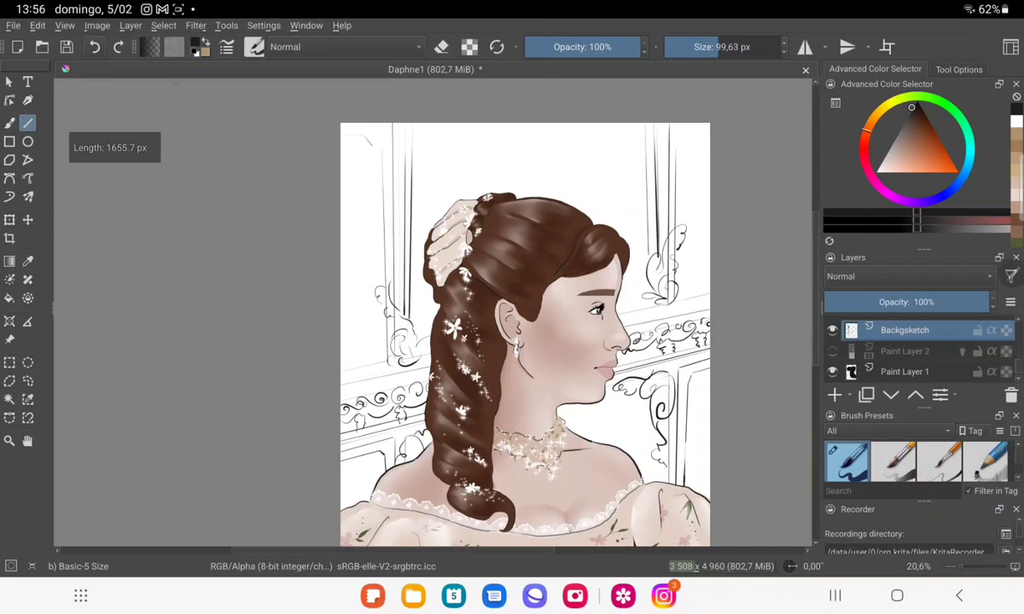
pyautogui.moveTo(372, 143); pyautogui.dragTo(371, 285)
pyautogui.moveTo(424, 140); pyautogui.dragTo(636, 131)
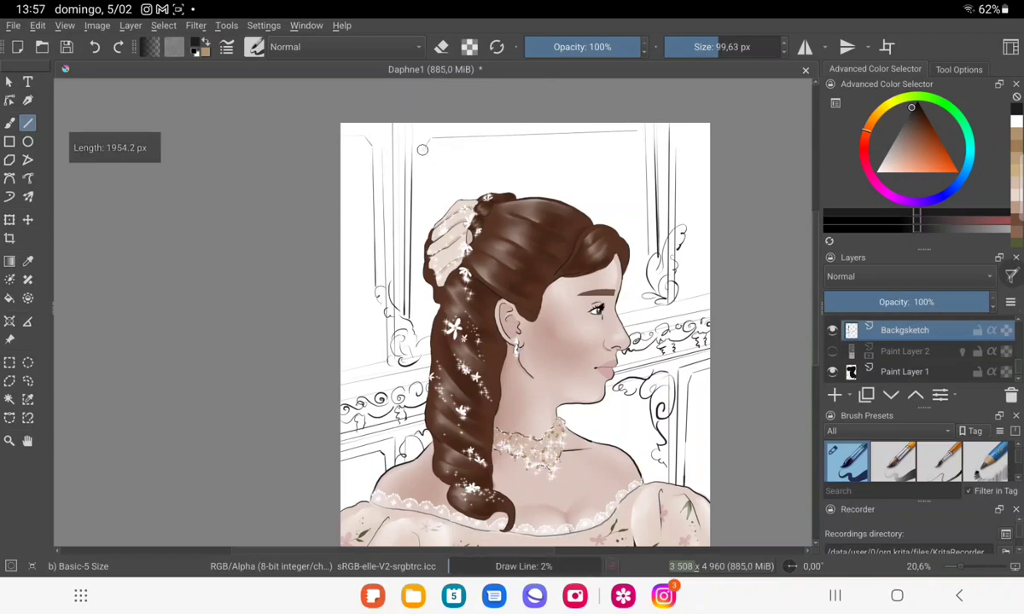
pyautogui.moveTo(425, 141); pyautogui.dragTo(430, 223)
pyautogui.moveTo(405, 278); pyautogui.dragTo(394, 335)
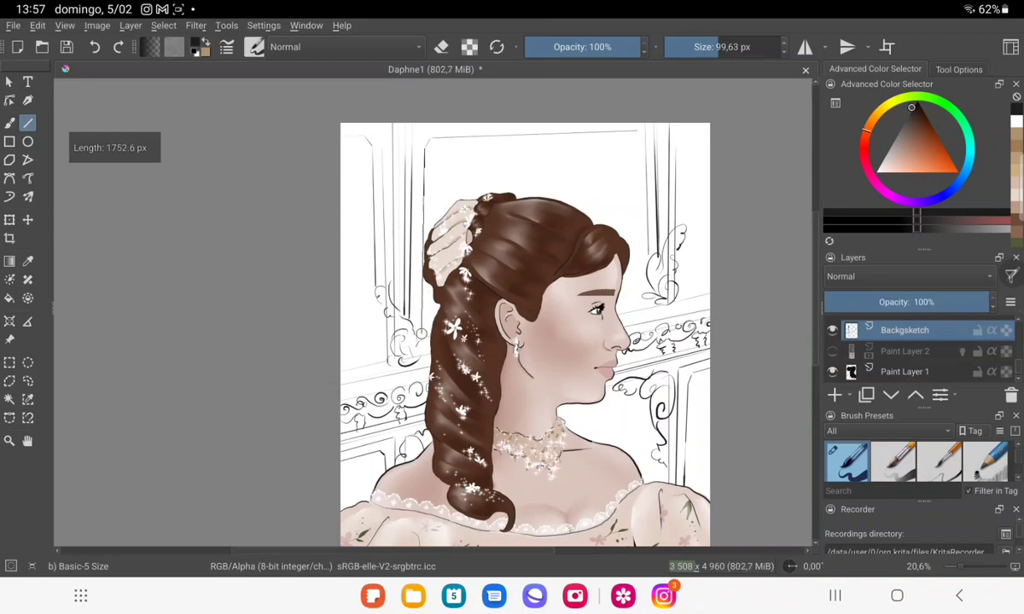
pyautogui.moveTo(635, 132); pyautogui.dragTo(624, 185)
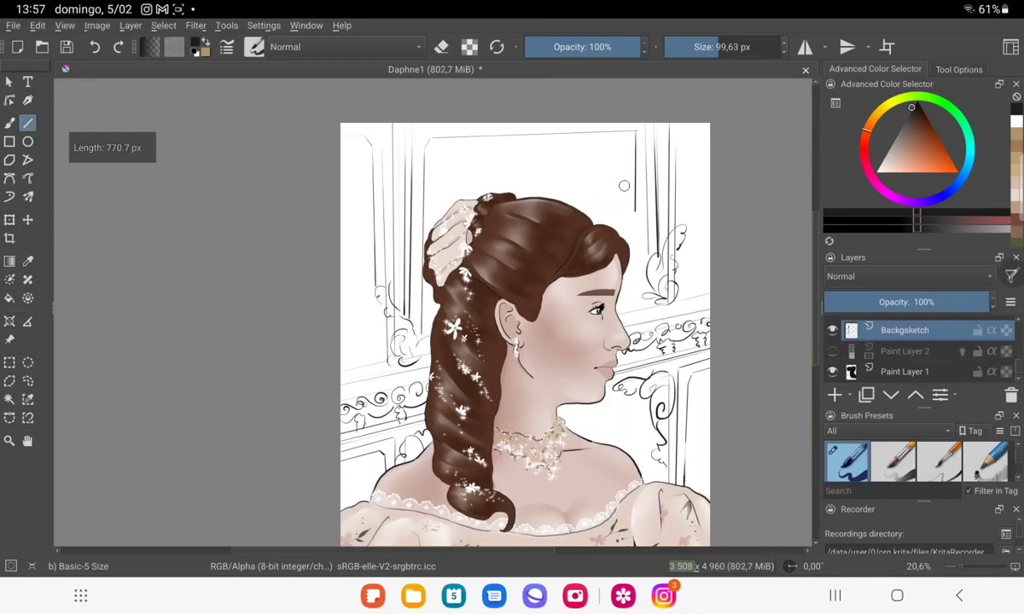
pyautogui.moveTo(629, 134)
pyautogui.mouseDown()
pyautogui.moveTo(638, 143)
pyautogui.moveTo(627, 198)
pyautogui.mouseUp()
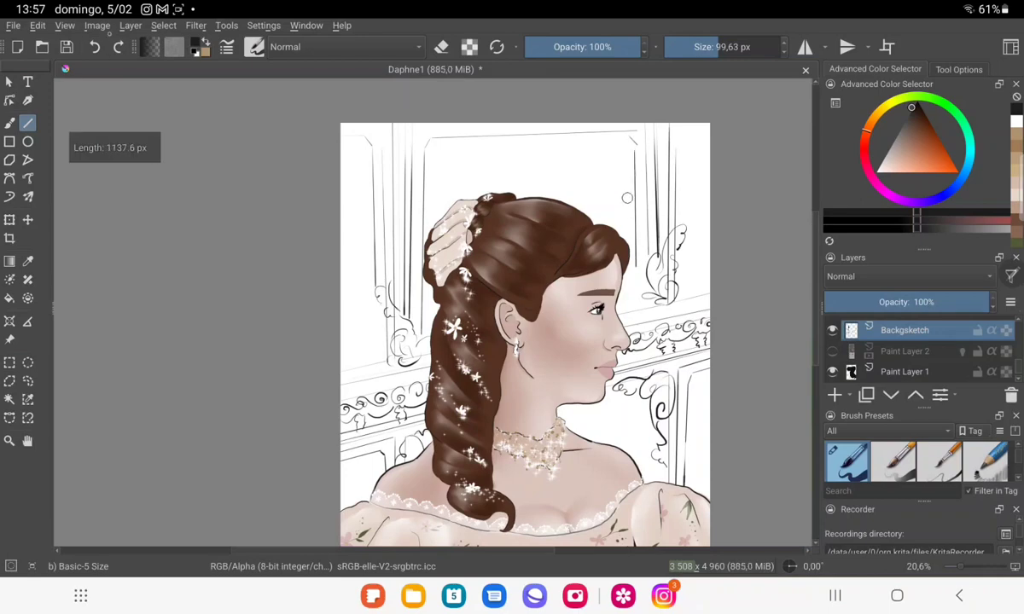
pyautogui.scroll(1, 584, 294)
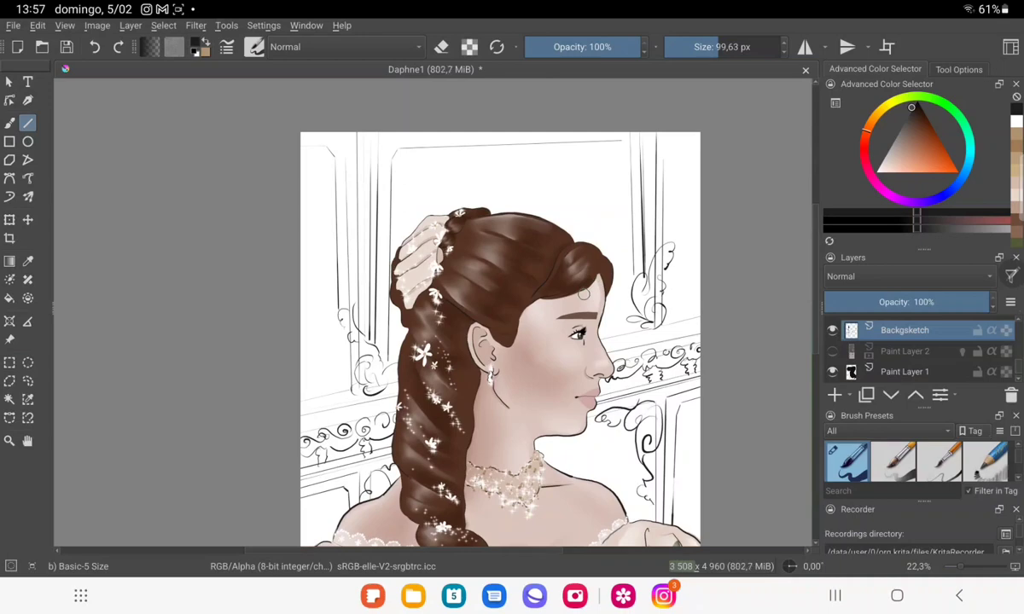
pyautogui.scroll(5, 583, 293)
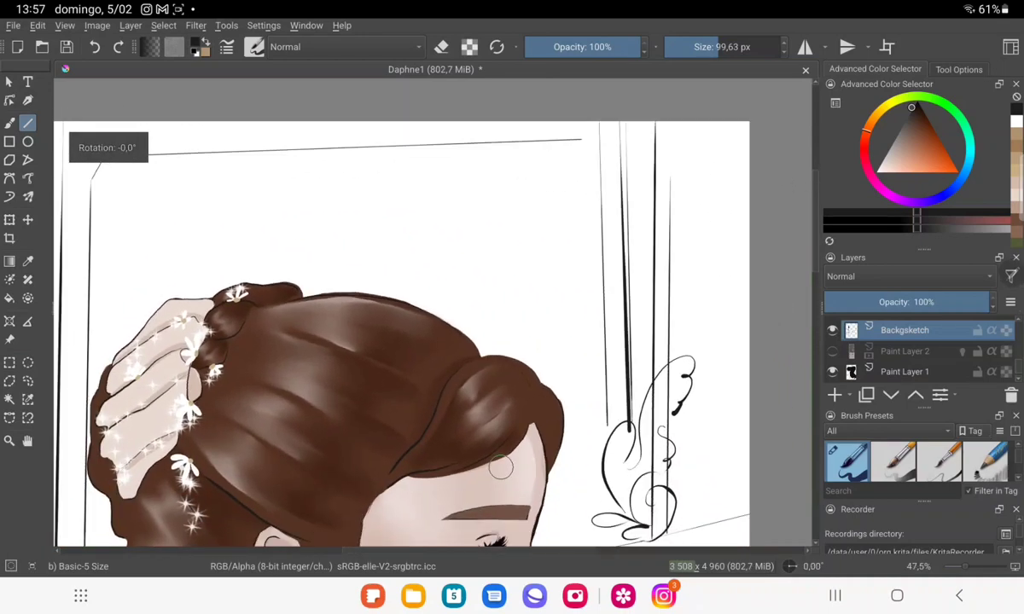
# Zoom in and draw the frame's top horizontal edge and angled top-right corner.
pyautogui.press('e')
pyautogui.moveTo(592, 130)
pyautogui.mouseDown()
pyautogui.moveTo(560, 147)
pyautogui.moveTo(570, 153)
pyautogui.moveTo(577, 132)
pyautogui.moveTo(562, 140)
pyautogui.mouseUp()
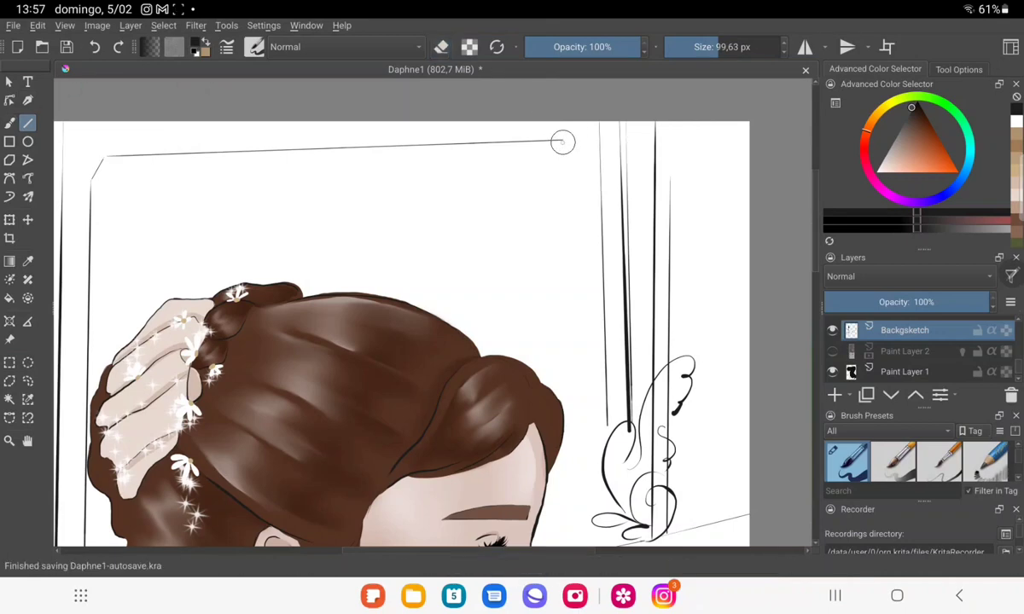
pyautogui.moveTo(562, 139)
pyautogui.mouseDown()
pyautogui.moveTo(582, 296)
pyautogui.moveTo(574, 506)
pyautogui.mouseUp()
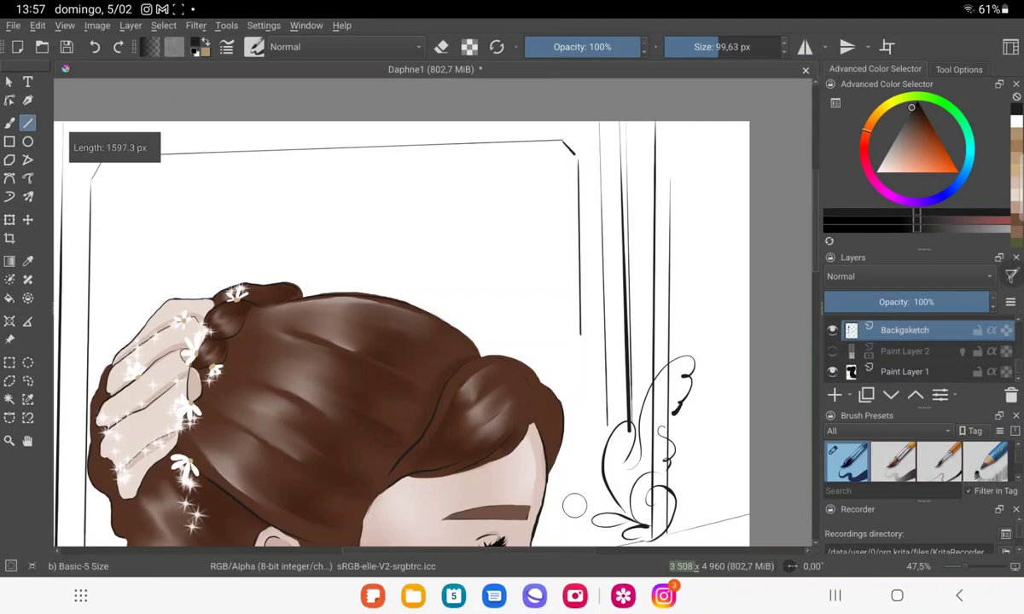
pyautogui.scroll(-2, 574, 506)
pyautogui.scroll(-1, 574, 505)
pyautogui.scroll(-1, 574, 505)
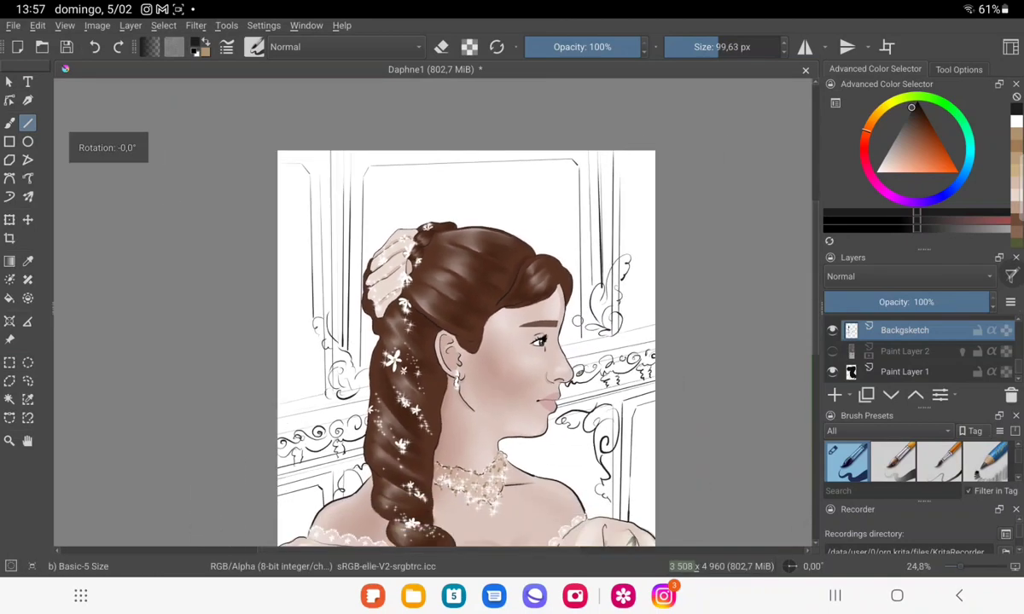
pyautogui.scroll(-1, 574, 506)
pyautogui.scroll(4, 433, 349)
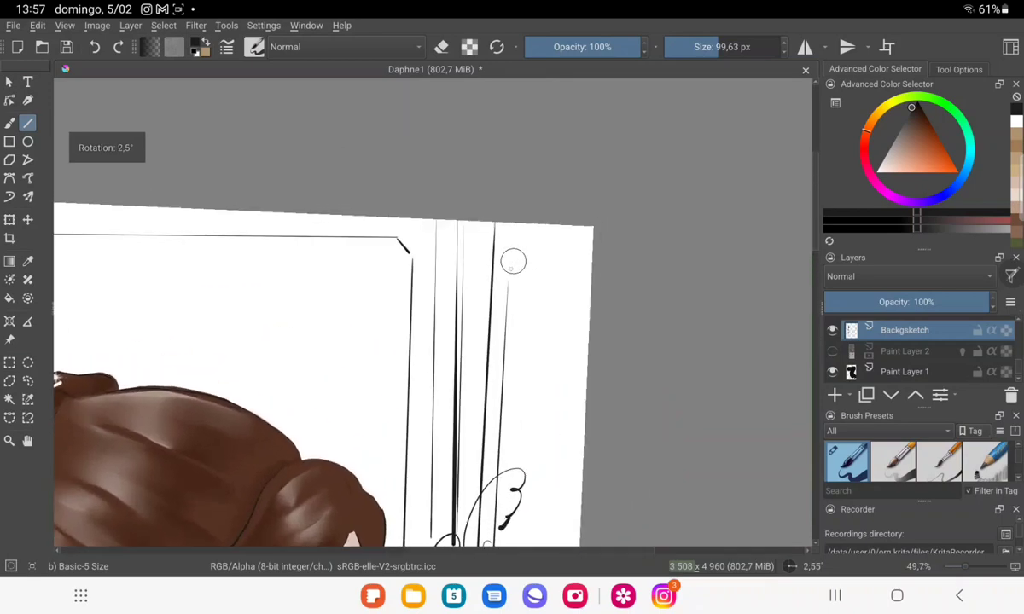
# Tilt the view onto the right pane and draw its top edge.
pyautogui.moveTo(510, 269)
pyautogui.mouseDown()
pyautogui.moveTo(528, 242)
pyautogui.moveTo(613, 244)
pyautogui.mouseUp()
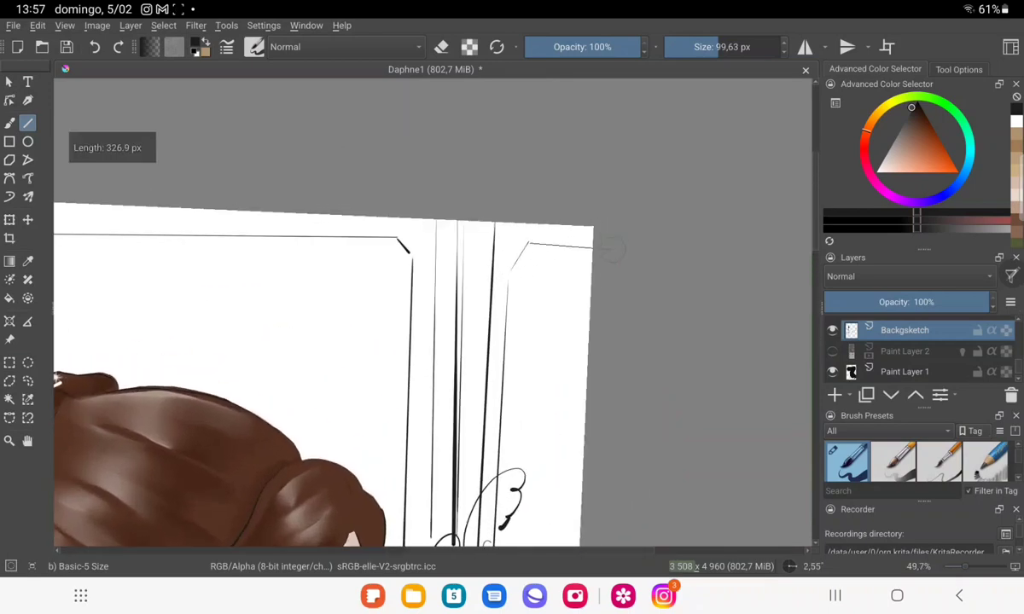
pyautogui.moveTo(530, 236); pyautogui.dragTo(514, 255)
pyautogui.scroll(-3, 515, 256)
pyautogui.scroll(-3, 514, 256)
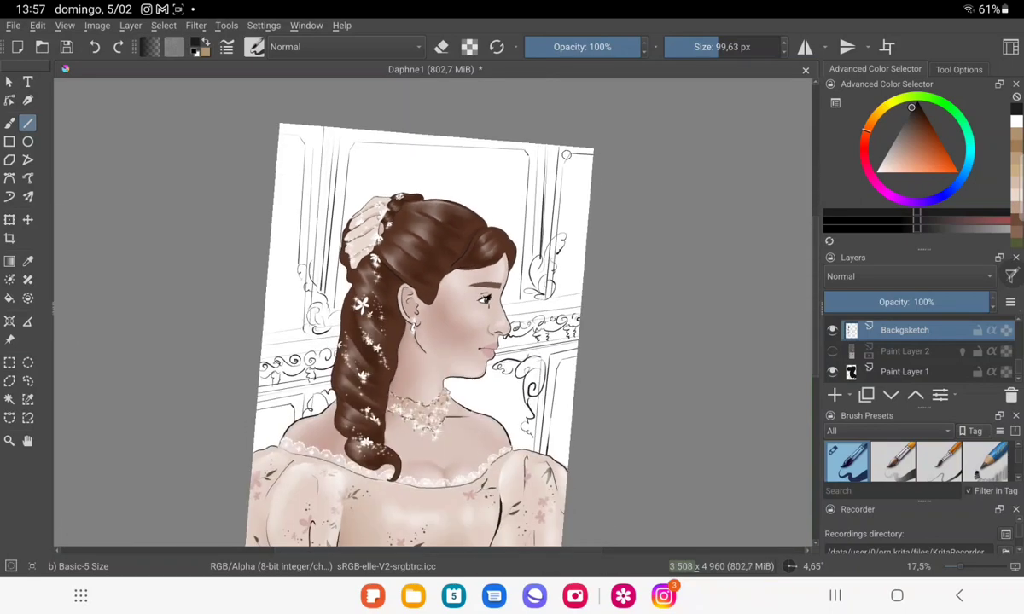
pyautogui.scroll(-1, 558, 147)
pyautogui.scroll(2, 541, 260)
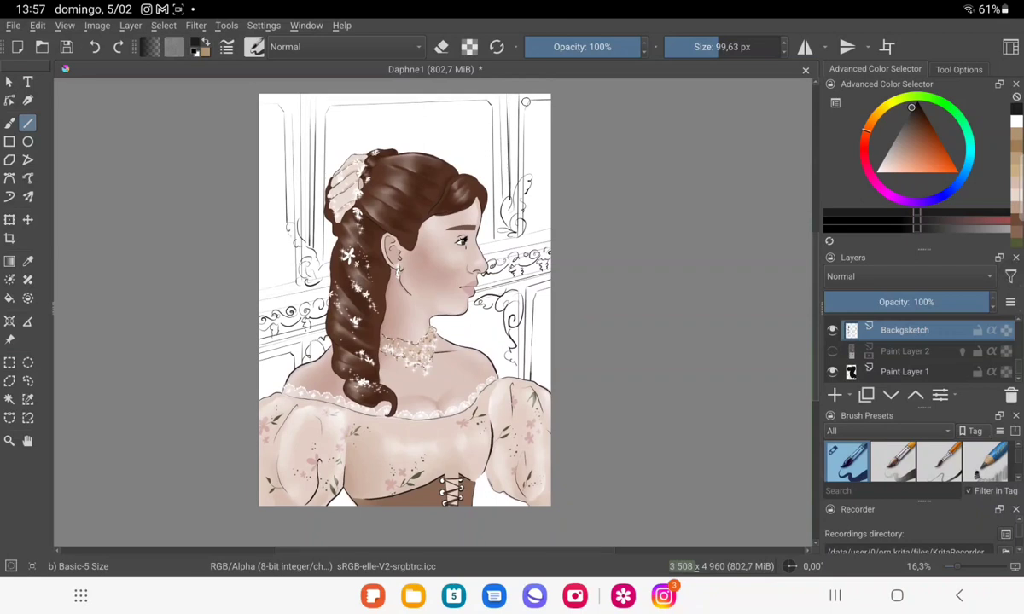
# Add a new layer above Paint Layer 2 and pick a pale pink colour.
pyautogui.click(904, 351)
pyautogui.press('Insert')
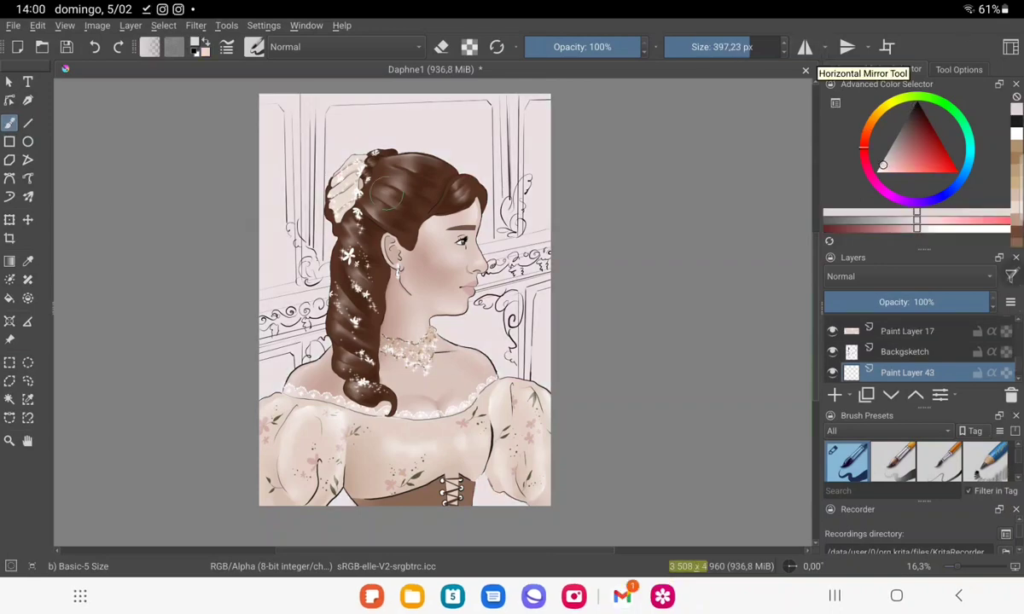
pyautogui.press('p')
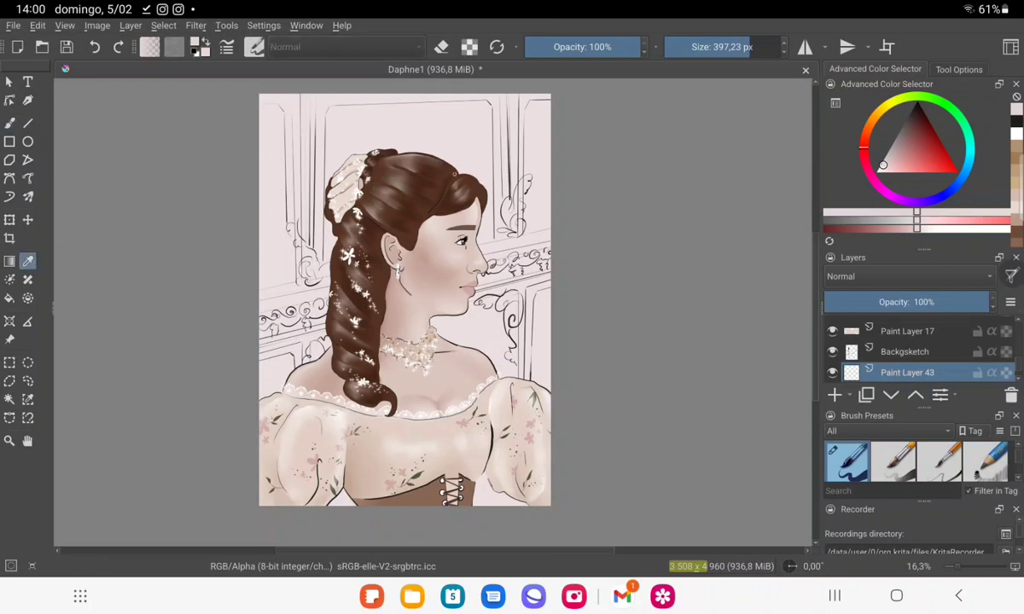
pyautogui.press('b')
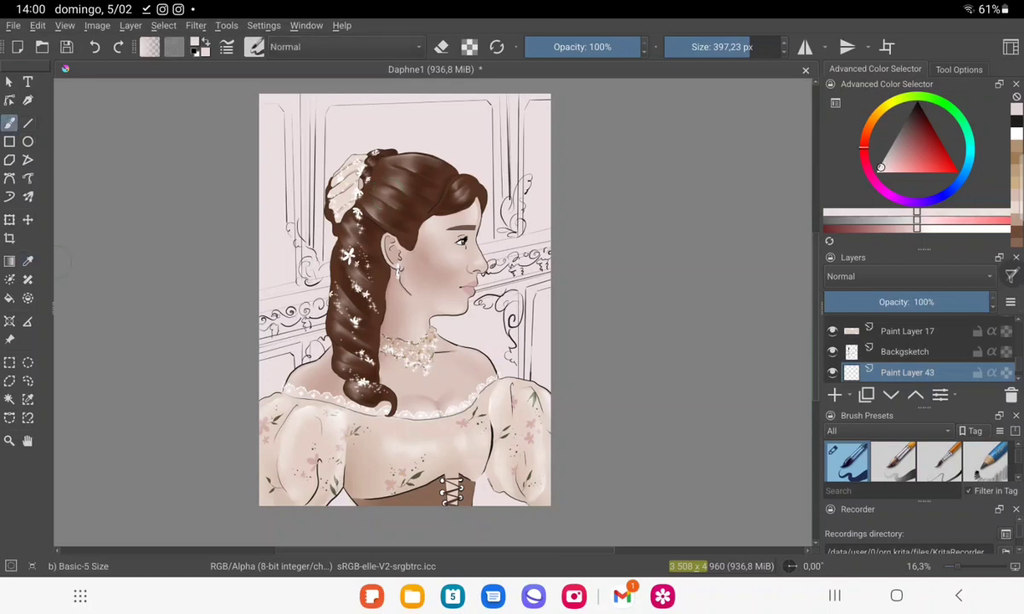
pyautogui.click(909, 227)
pyautogui.click(27, 123)
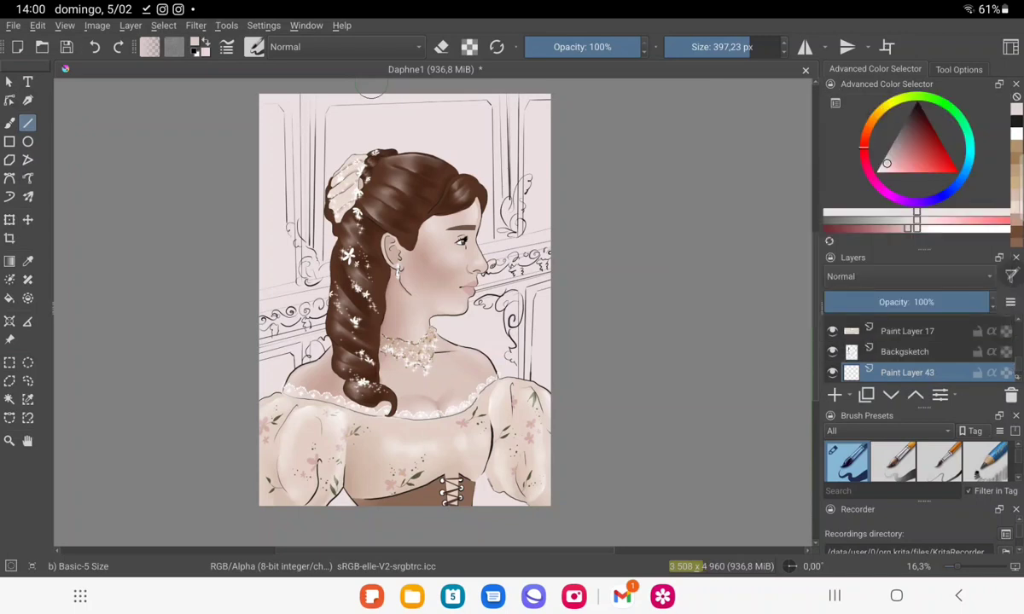
pyautogui.scroll(-2, 907, 352)
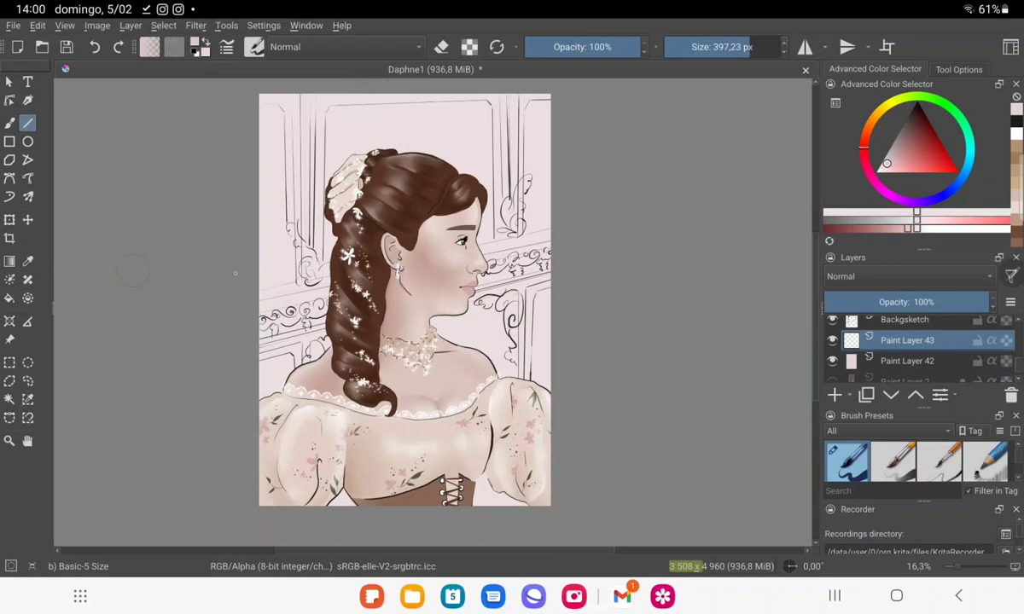
# Draw pale pink straight highlight lines along the window frame on Paint Layer 43.
pyautogui.moveTo(132, 271); pyautogui.dragTo(563, 231)
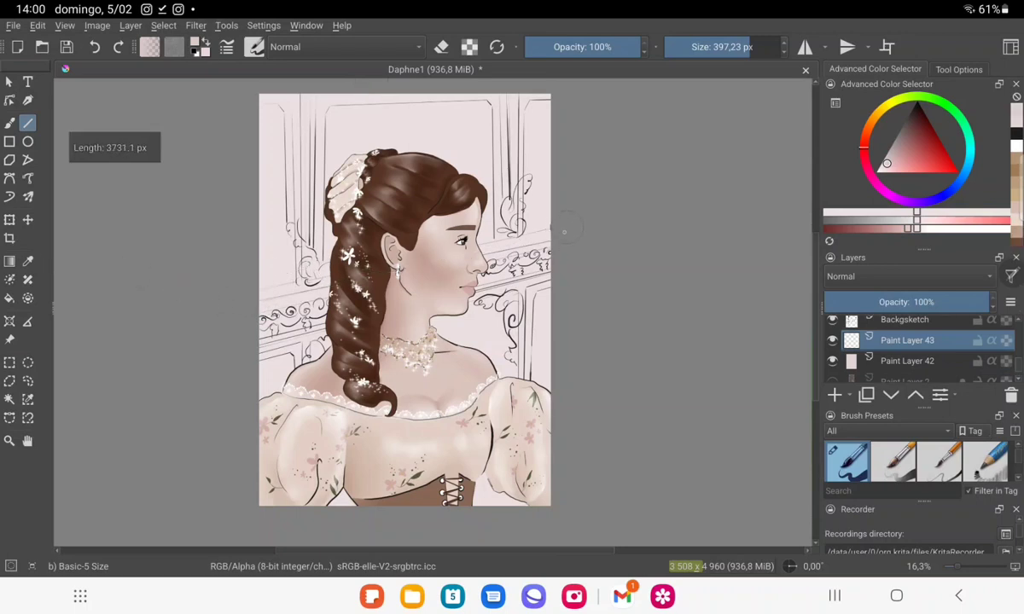
pyautogui.moveTo(564, 232)
pyautogui.mouseDown()
pyautogui.moveTo(257, 301)
pyautogui.moveTo(466, 259)
pyautogui.moveTo(241, 290)
pyautogui.mouseUp()
pyautogui.scroll(1, 205, 304)
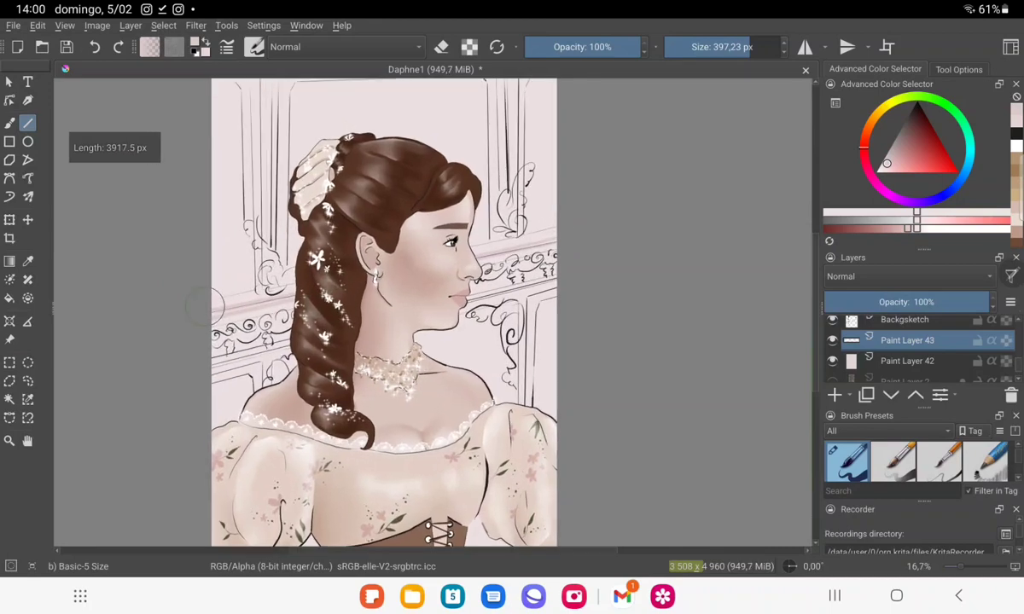
pyautogui.moveTo(515, 228); pyautogui.dragTo(563, 278)
pyautogui.moveTo(376, 324)
pyautogui.mouseDown()
pyautogui.moveTo(543, 282)
pyautogui.moveTo(195, 352)
pyautogui.moveTo(219, 375)
pyautogui.mouseUp()
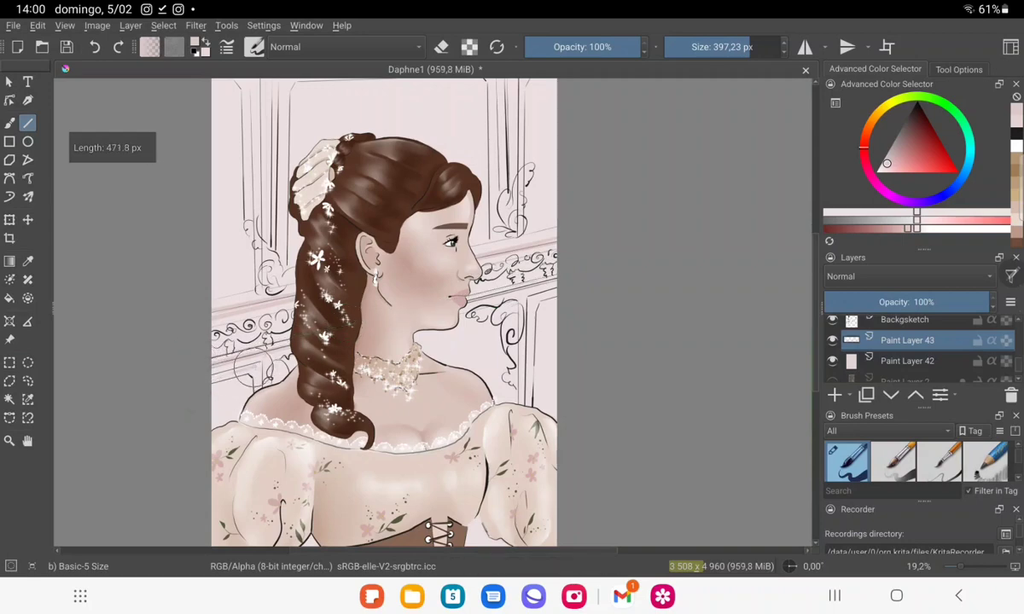
pyautogui.moveTo(218, 367)
pyautogui.mouseDown()
pyautogui.moveTo(243, 341)
pyautogui.moveTo(203, 376)
pyautogui.moveTo(256, 385)
pyautogui.mouseUp()
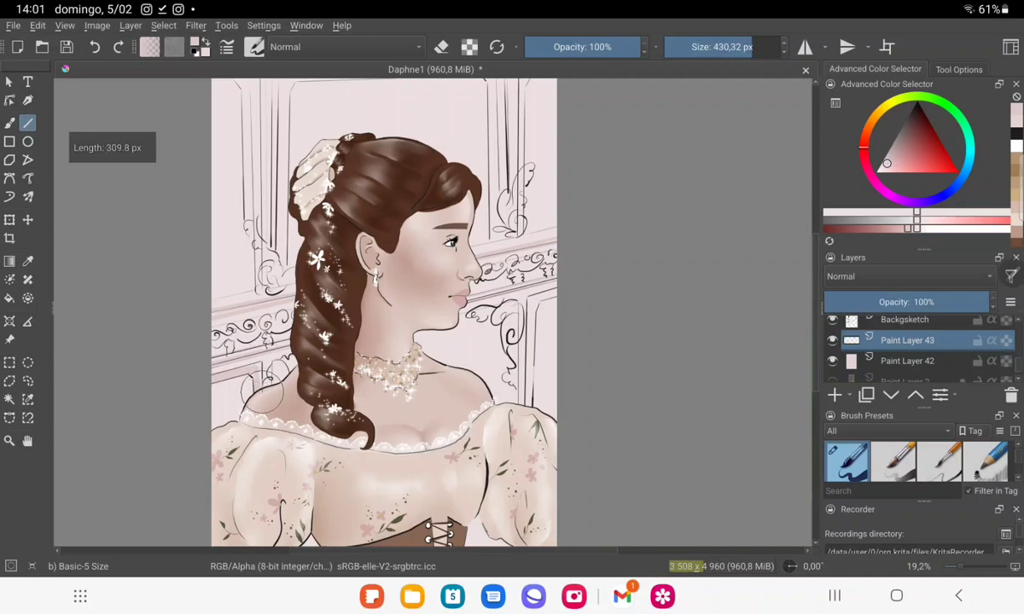
pyautogui.moveTo(256, 388)
pyautogui.mouseDown()
pyautogui.moveTo(249, 369)
pyautogui.moveTo(512, 299)
pyautogui.moveTo(530, 303)
pyautogui.mouseUp()
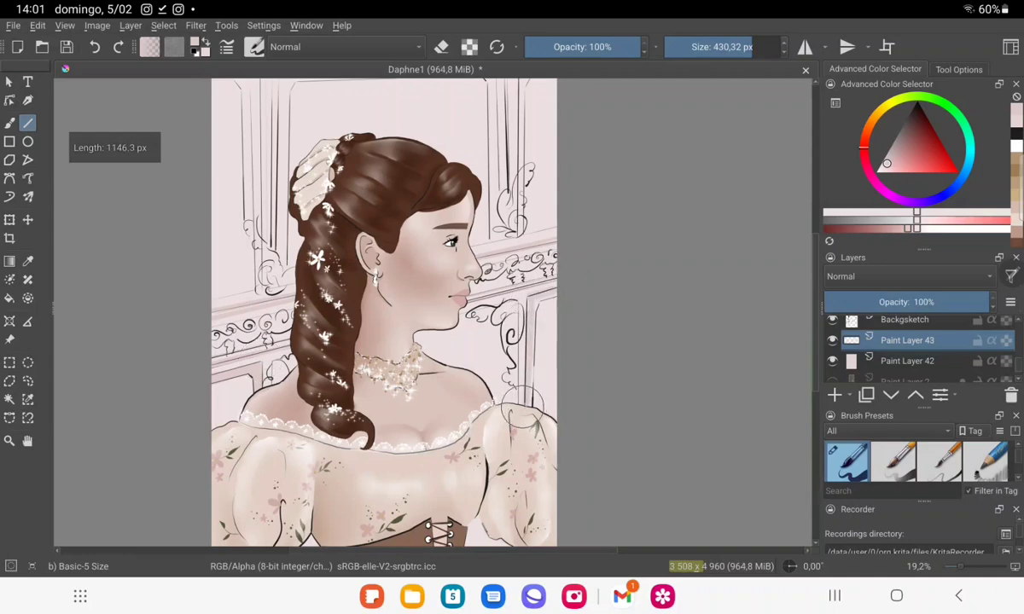
pyautogui.moveTo(530, 302); pyautogui.dragTo(540, 310)
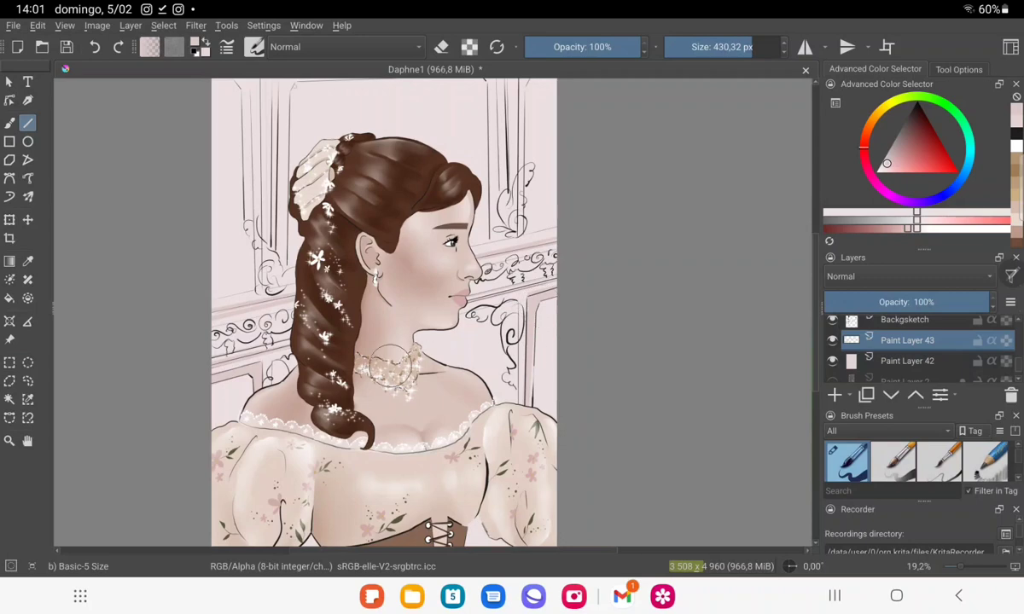
# Tilt the view and draw pale vertical highlights on the left window post and top-left corner.
pyautogui.moveTo(716, 268); pyautogui.dragTo(798, 350)
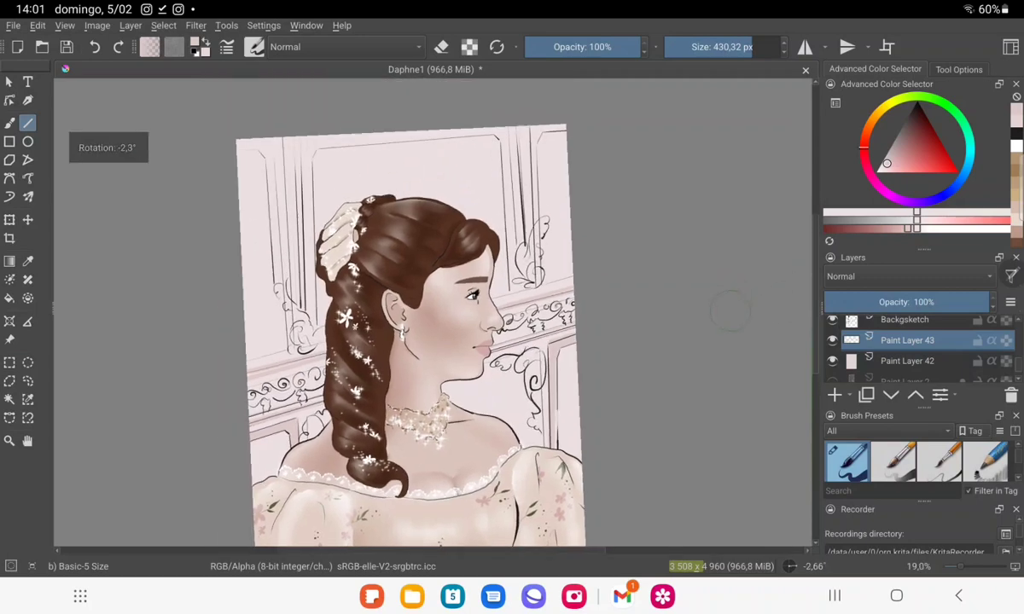
pyautogui.moveTo(307, 141)
pyautogui.mouseDown()
pyautogui.moveTo(308, 369)
pyautogui.moveTo(533, 152)
pyautogui.moveTo(314, 168)
pyautogui.moveTo(515, 137)
pyautogui.moveTo(319, 168)
pyautogui.moveTo(331, 162)
pyautogui.mouseUp()
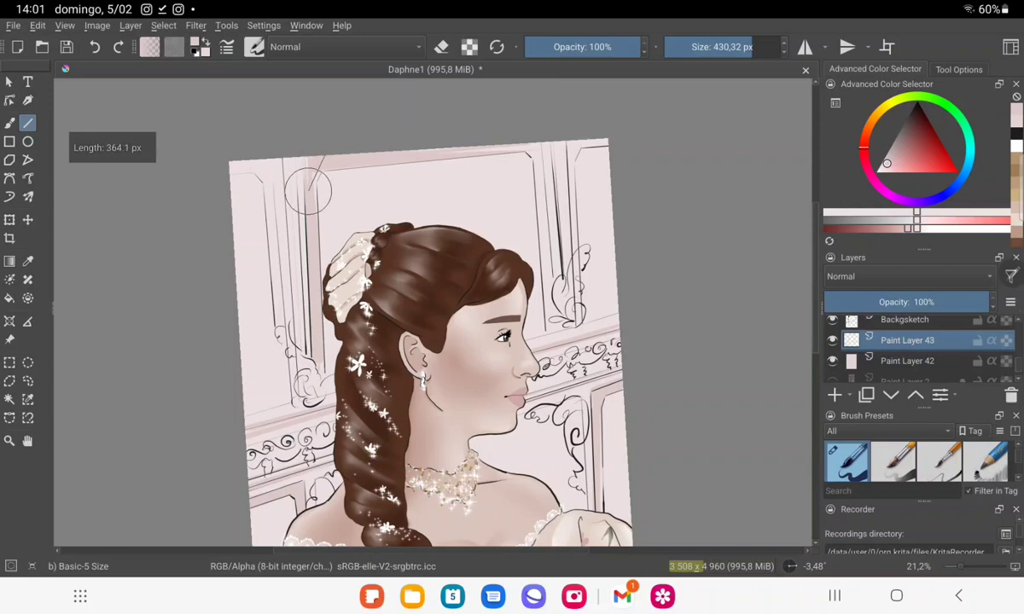
pyautogui.moveTo(309, 190); pyautogui.dragTo(305, 162)
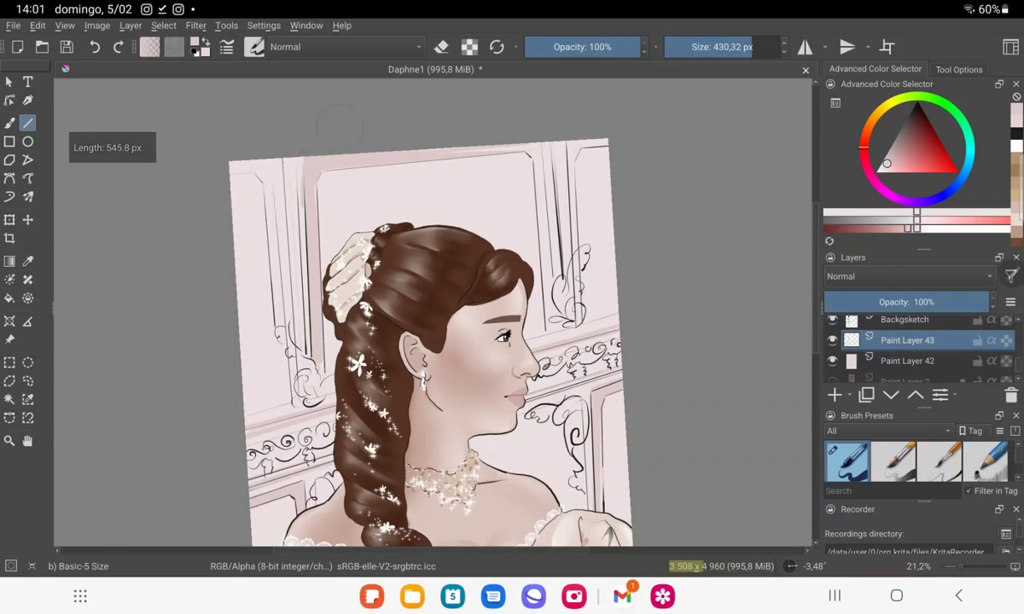
pyautogui.moveTo(339, 126); pyautogui.dragTo(340, 126)
pyautogui.moveTo(309, 173)
pyautogui.mouseDown()
pyautogui.moveTo(318, 244)
pyautogui.moveTo(295, 230)
pyautogui.moveTo(314, 230)
pyautogui.moveTo(355, 112)
pyautogui.moveTo(551, 152)
pyautogui.moveTo(512, 256)
pyautogui.moveTo(521, 299)
pyautogui.moveTo(554, 240)
pyautogui.moveTo(516, 152)
pyautogui.moveTo(499, 145)
pyautogui.moveTo(520, 154)
pyautogui.moveTo(559, 317)
pyautogui.moveTo(524, 171)
pyautogui.moveTo(533, 305)
pyautogui.moveTo(529, 187)
pyautogui.moveTo(563, 247)
pyautogui.moveTo(537, 152)
pyautogui.moveTo(546, 304)
pyautogui.moveTo(587, 209)
pyautogui.moveTo(563, 144)
pyautogui.mouseUp()
pyautogui.moveTo(281, 141)
pyautogui.mouseDown()
pyautogui.moveTo(290, 350)
pyautogui.moveTo(297, 182)
pyautogui.moveTo(295, 375)
pyautogui.moveTo(292, 137)
pyautogui.moveTo(271, 179)
pyautogui.moveTo(274, 375)
pyautogui.moveTo(281, 198)
pyautogui.moveTo(274, 221)
pyautogui.moveTo(266, 212)
pyautogui.moveTo(265, 323)
pyautogui.moveTo(281, 267)
pyautogui.moveTo(267, 201)
pyautogui.moveTo(274, 338)
pyautogui.moveTo(259, 171)
pyautogui.moveTo(224, 165)
pyautogui.moveTo(272, 171)
pyautogui.mouseUp()
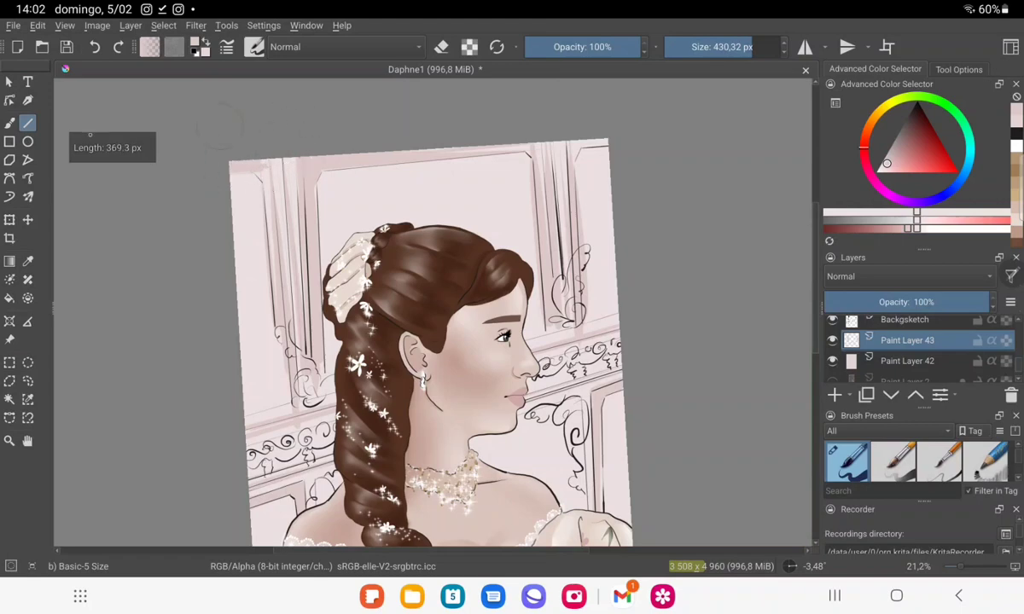
pyautogui.press('b')
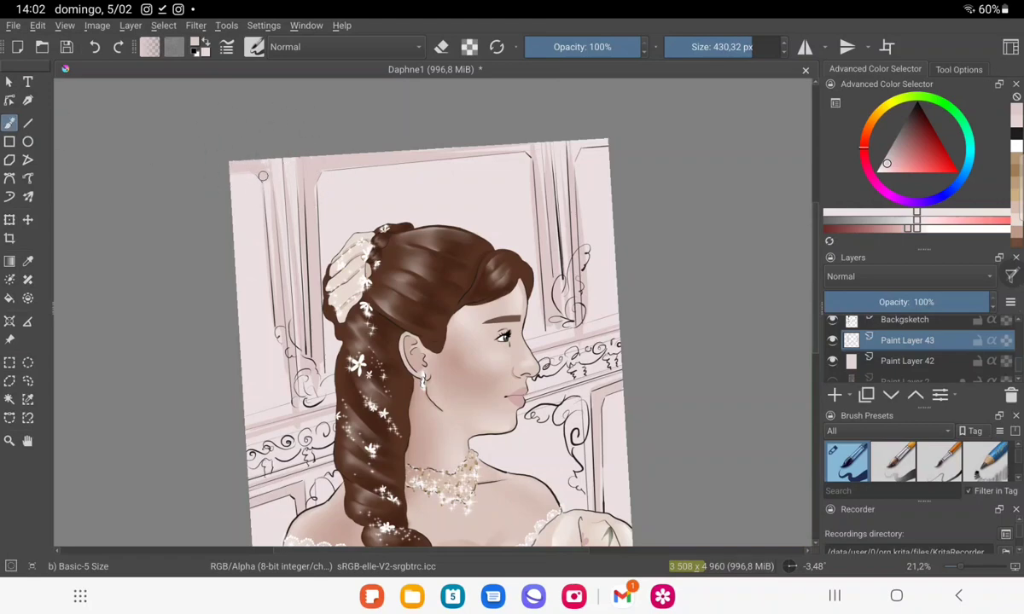
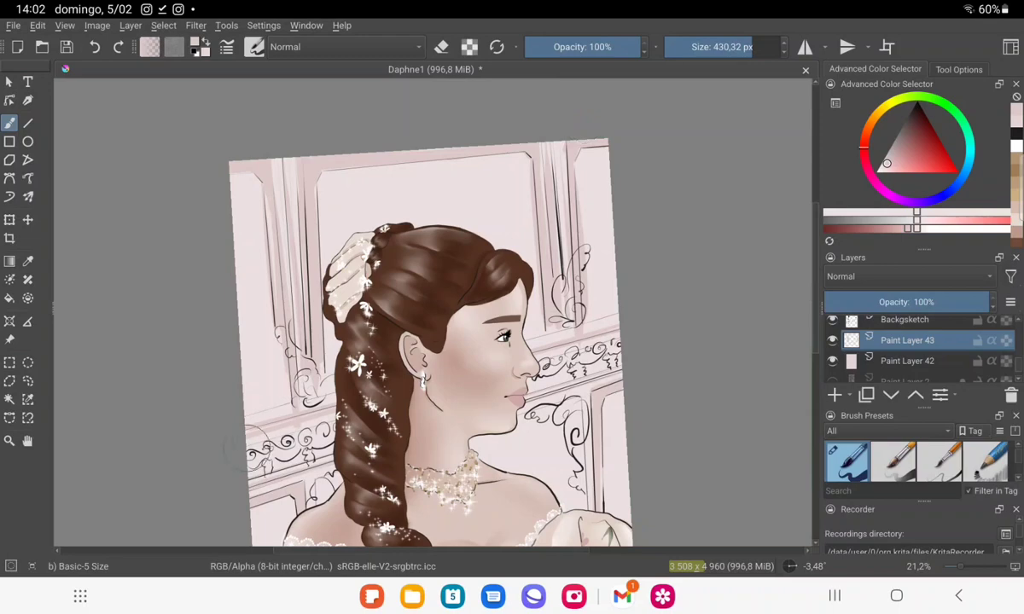
# Undo a light test stroke near the right ornament and straighten the canvas view.
pyautogui.moveTo(558, 285); pyautogui.dragTo(573, 325)
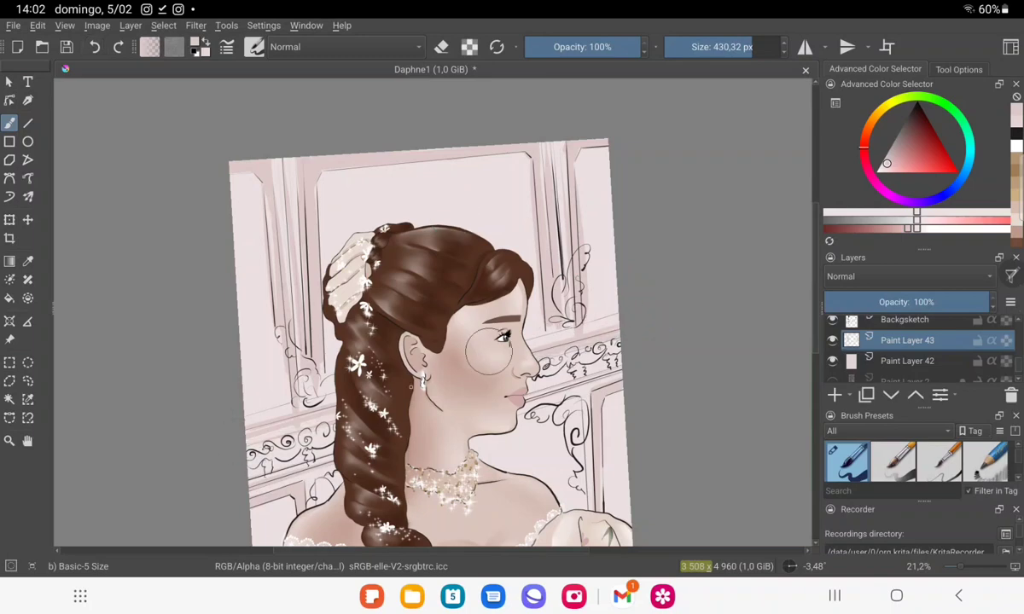
pyautogui.hotkey('ctrl', 'z')
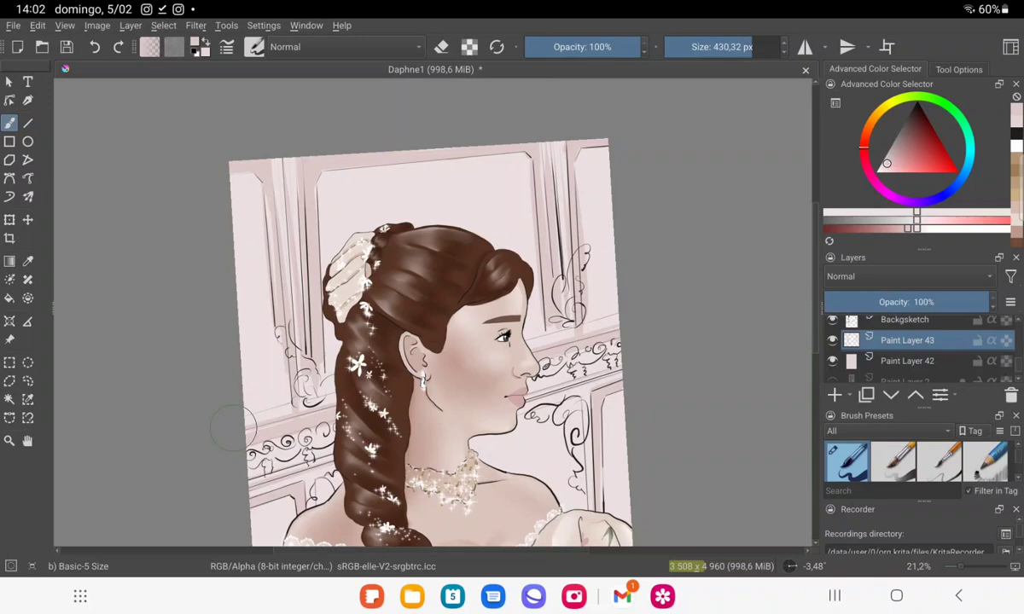
pyautogui.moveTo(233, 431); pyautogui.dragTo(335, 268)
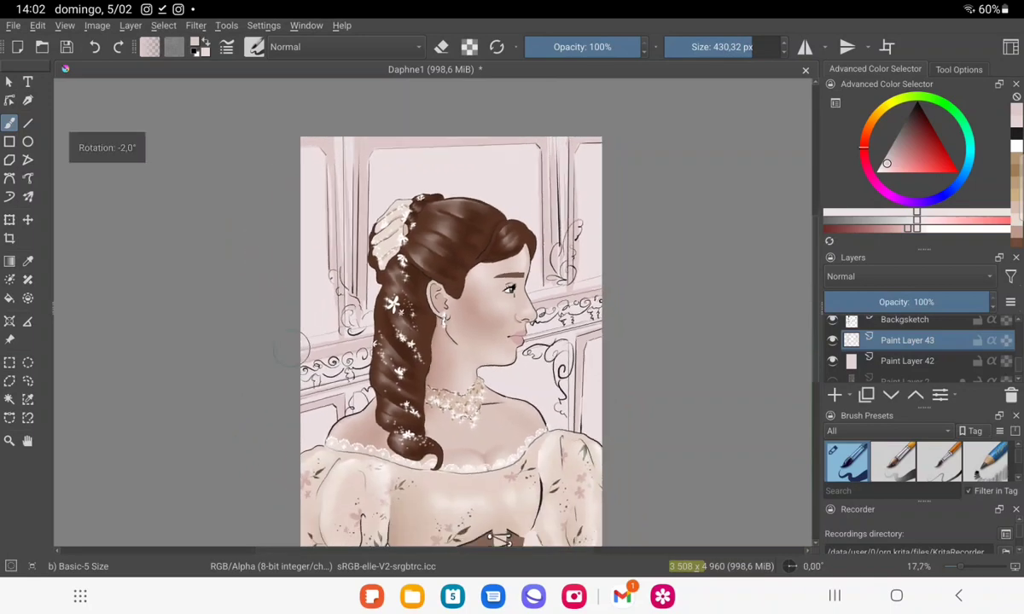
pyautogui.scroll(3, 334, 268)
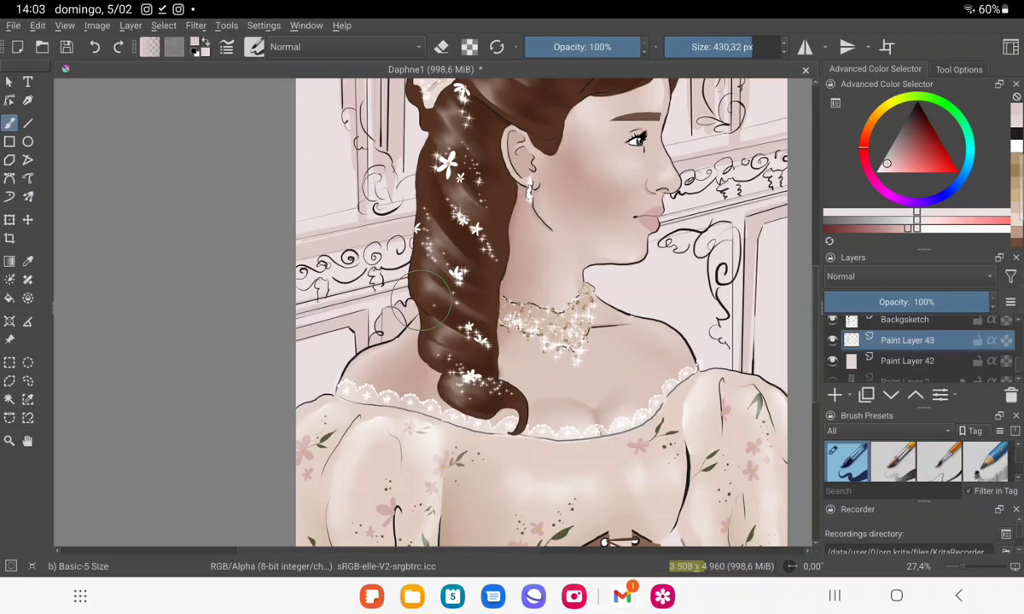
pyautogui.scroll(2, 424, 299)
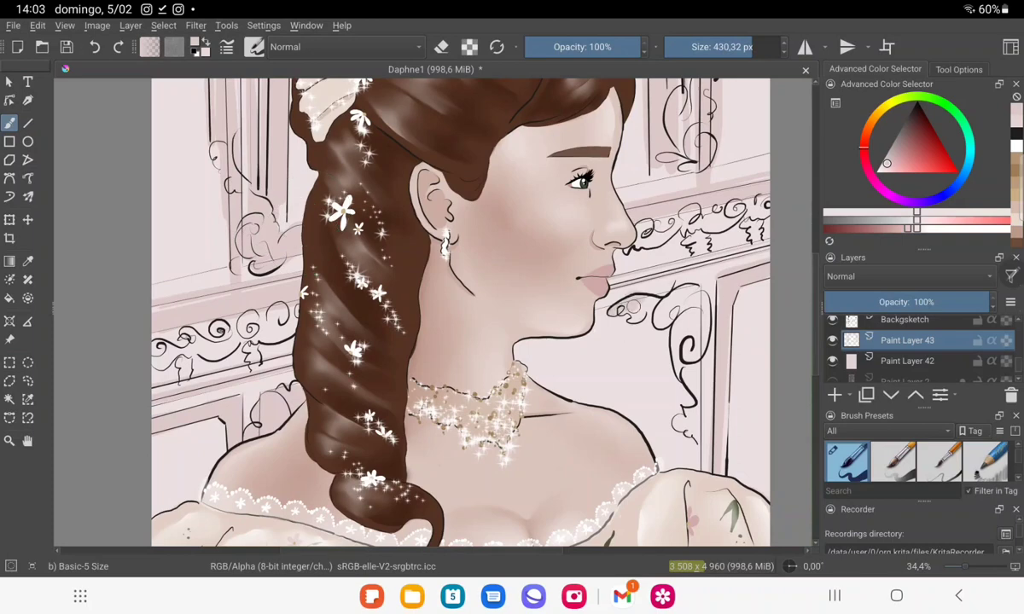
# Ink the lip-side scroll curl in bold black with a small curl below, then level the canvas.
pyautogui.moveTo(607, 290)
pyautogui.mouseDown()
pyautogui.moveTo(647, 281)
pyautogui.moveTo(655, 305)
pyautogui.mouseUp()
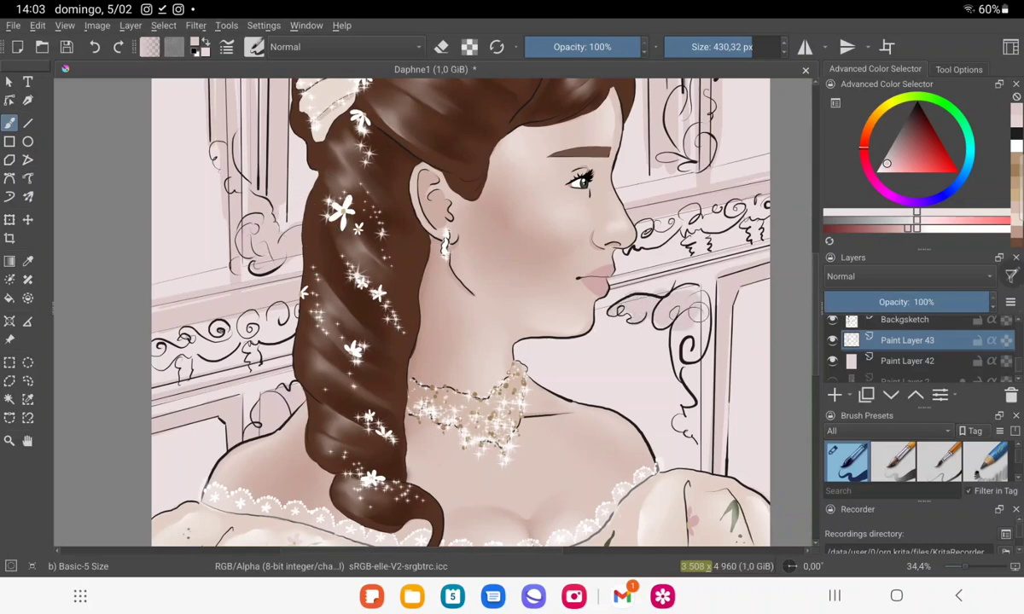
pyautogui.moveTo(631, 271)
pyautogui.mouseDown()
pyautogui.moveTo(666, 314)
pyautogui.moveTo(662, 329)
pyautogui.mouseUp()
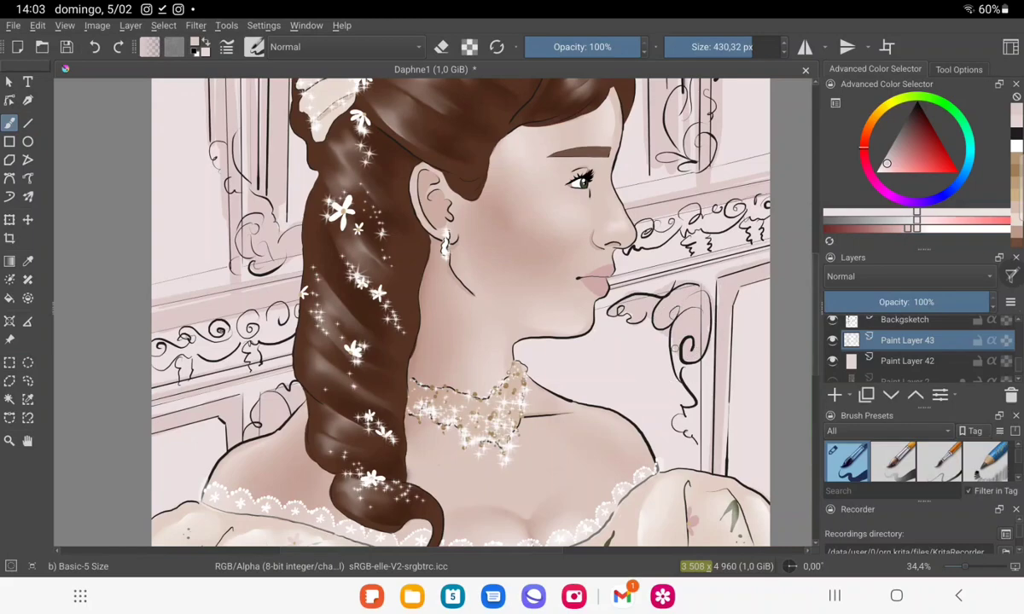
pyautogui.moveTo(686, 394); pyautogui.dragTo(680, 406)
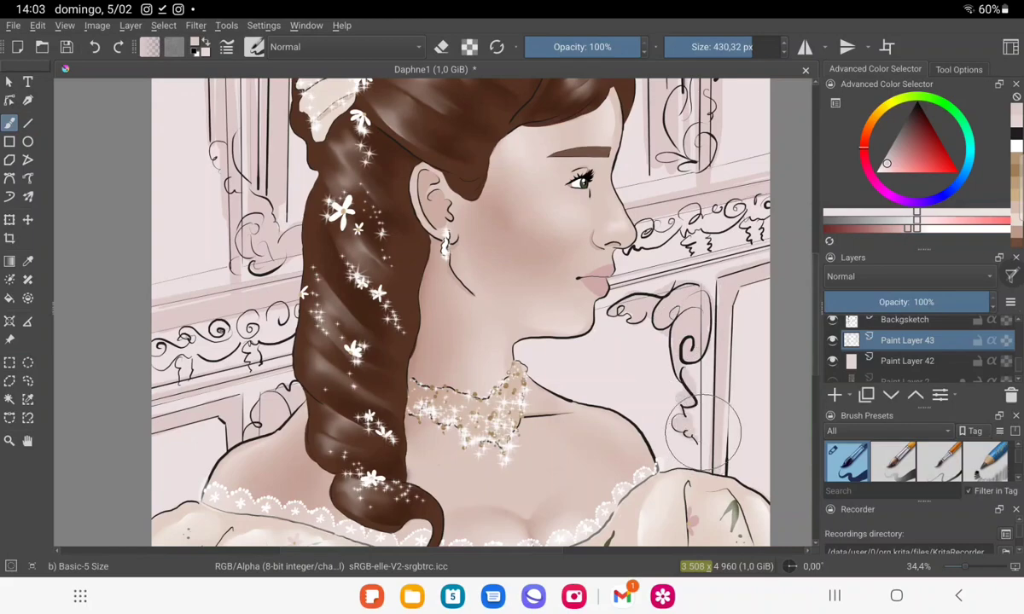
pyautogui.scroll(-2, 460, 311)
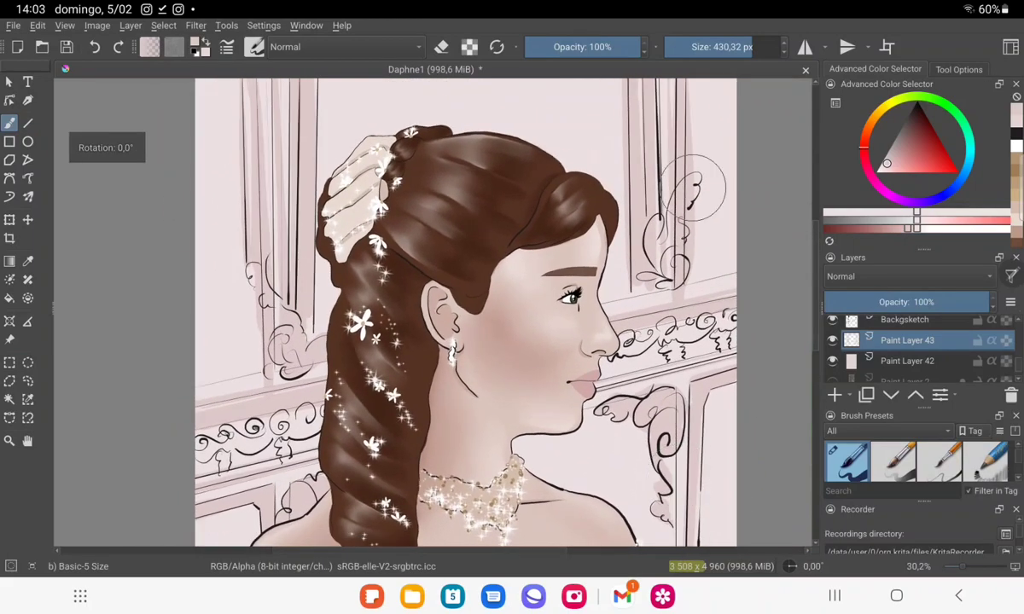
pyautogui.moveTo(691, 235); pyautogui.dragTo(695, 273)
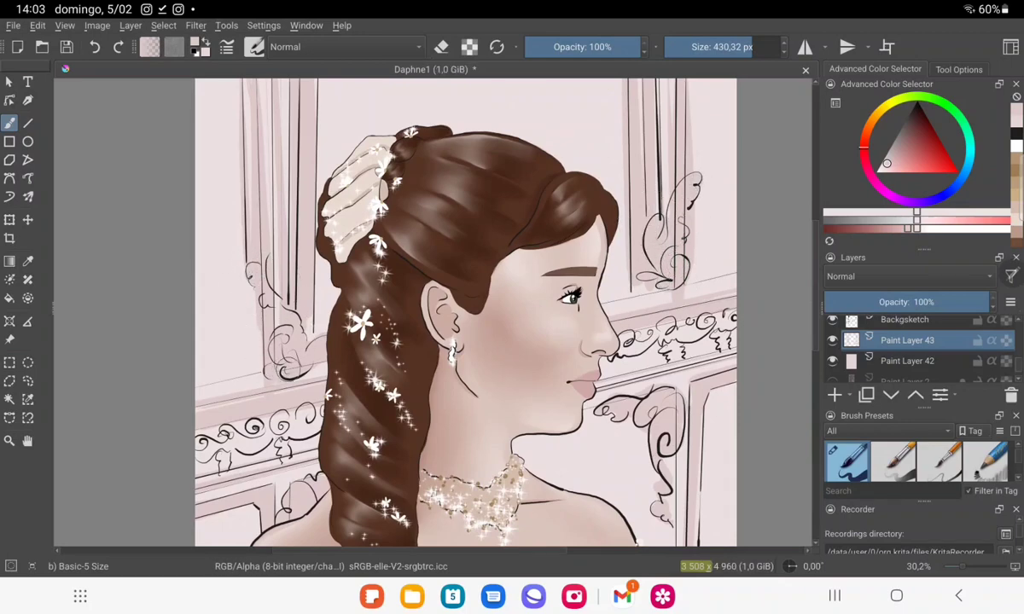
pyautogui.scroll(-5, 435, 324)
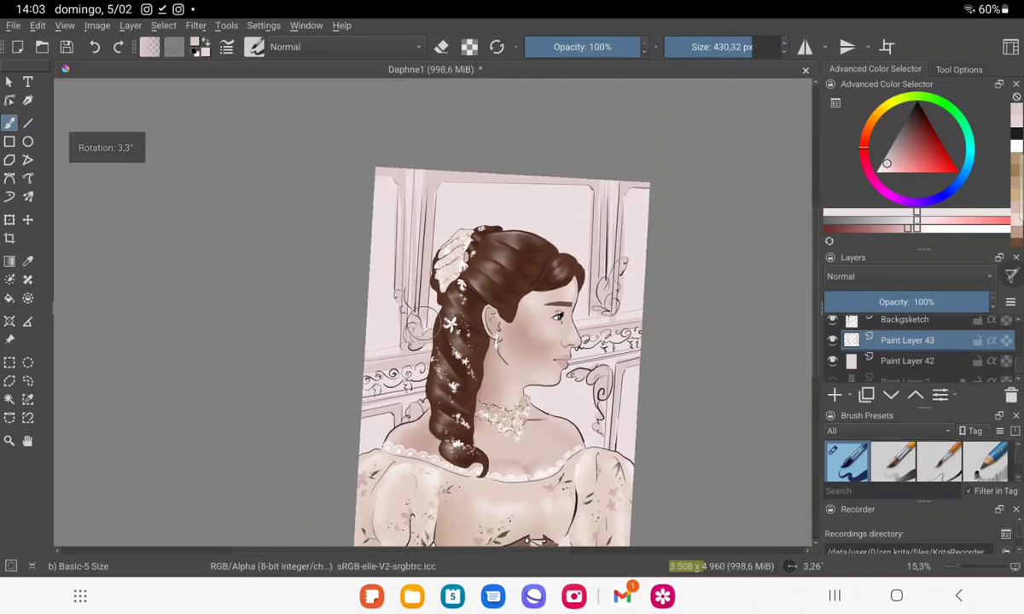
pyautogui.moveTo(512, 341); pyautogui.dragTo(478, 341)
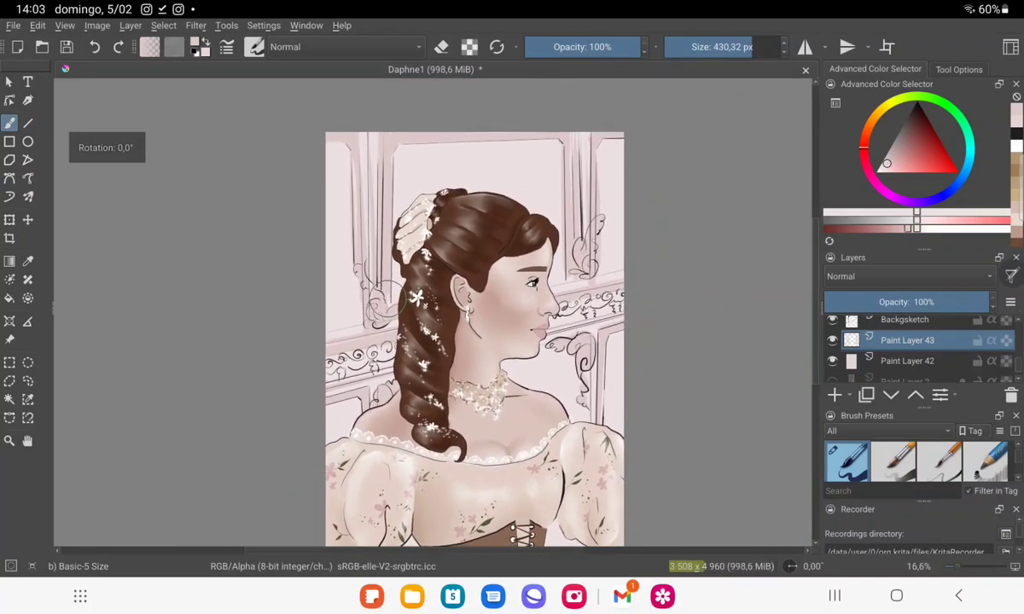
# Pick a new colour and add Paint Layer 44 with the Line tool at about 205 px.
pyautogui.click(892, 158)
pyautogui.click(835, 394)
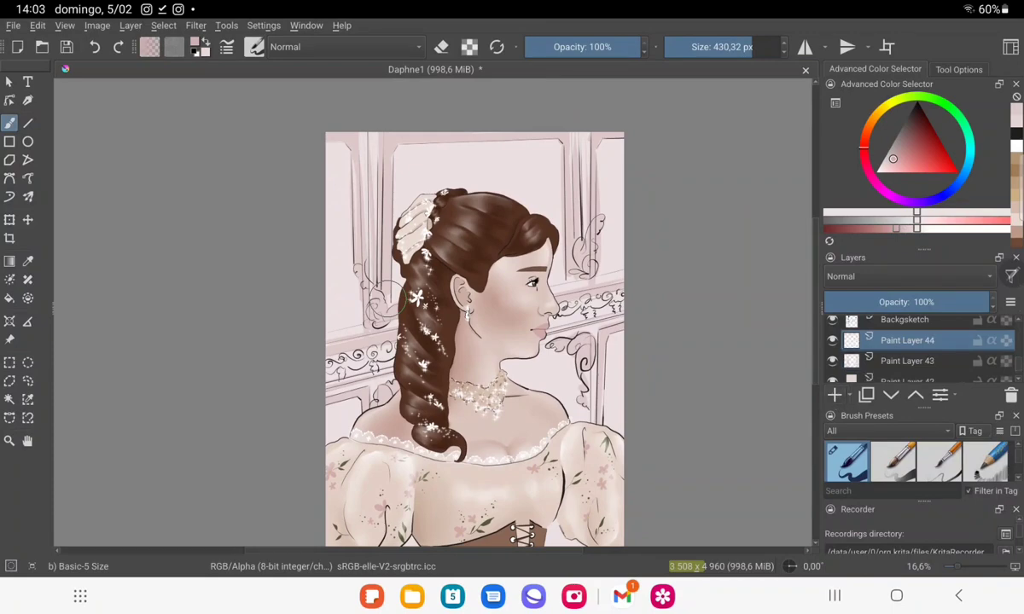
pyautogui.click(27, 123)
pyautogui.moveTo(753, 46); pyautogui.dragTo(732, 46)
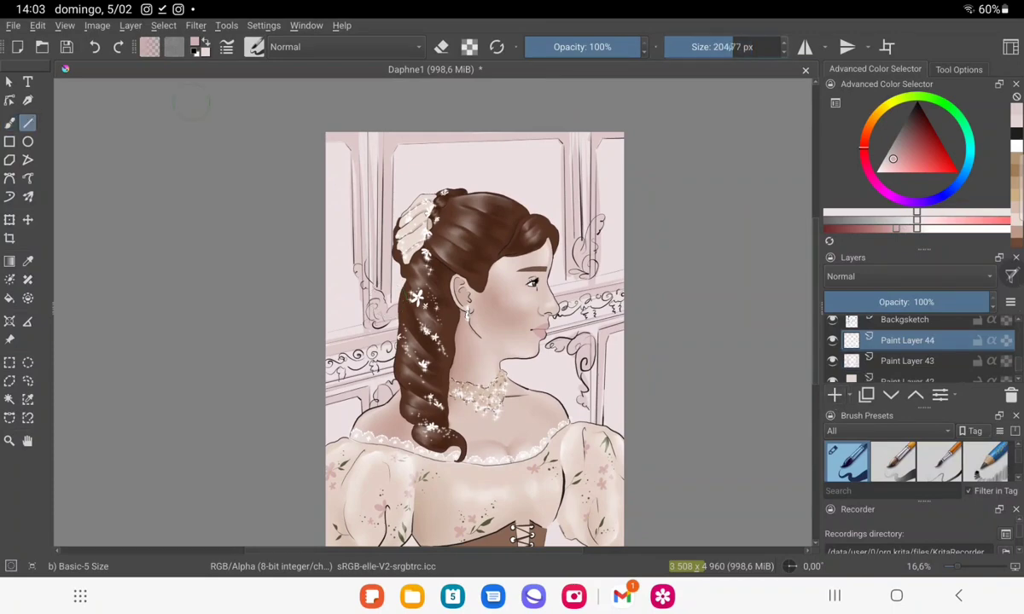
# Draw straight lines down the left and right window frames, cancelling a stray line across the face.
pyautogui.moveTo(374, 157)
pyautogui.mouseDown()
pyautogui.moveTo(382, 253)
pyautogui.moveTo(358, 273)
pyautogui.mouseUp()
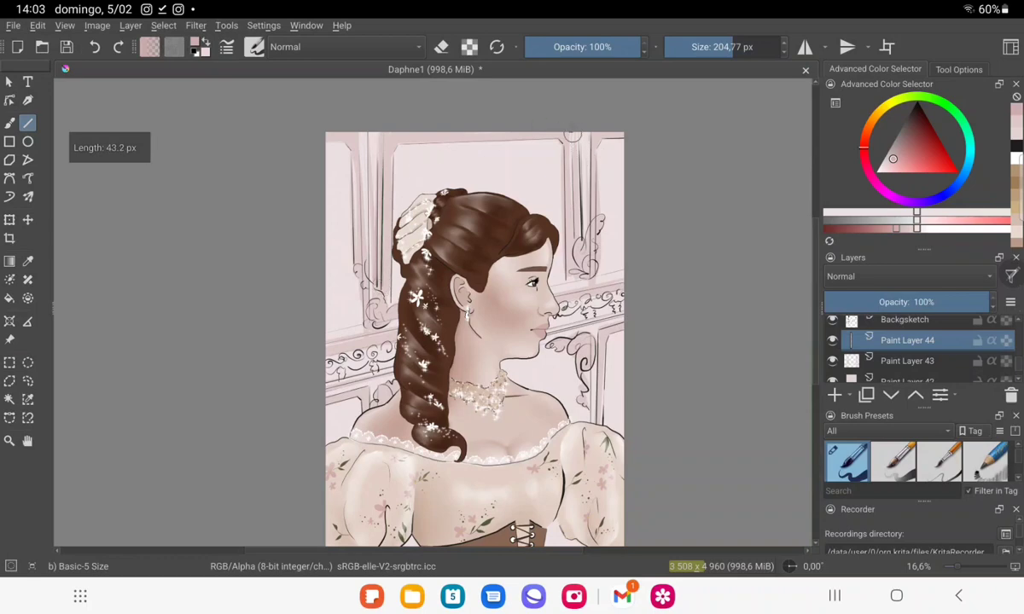
pyautogui.moveTo(551, 150); pyautogui.dragTo(539, 228)
pyautogui.moveTo(555, 155); pyautogui.dragTo(546, 229)
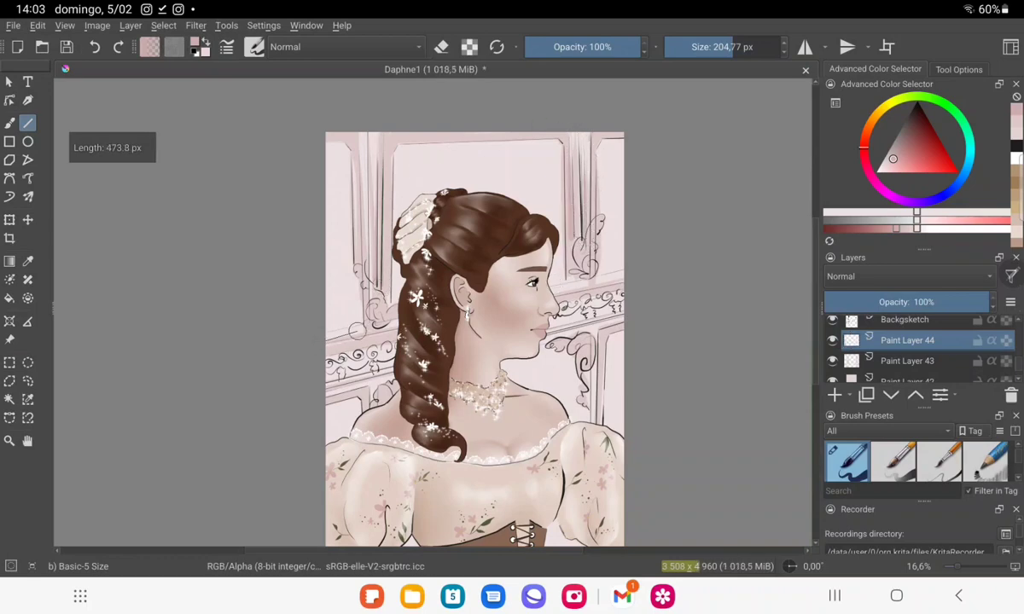
pyautogui.moveTo(337, 341); pyautogui.dragTo(406, 321)
pyautogui.moveTo(406, 321)
pyautogui.mouseDown()
pyautogui.moveTo(415, 325)
pyautogui.moveTo(327, 338)
pyautogui.moveTo(635, 265)
pyautogui.moveTo(300, 335)
pyautogui.mouseUp()
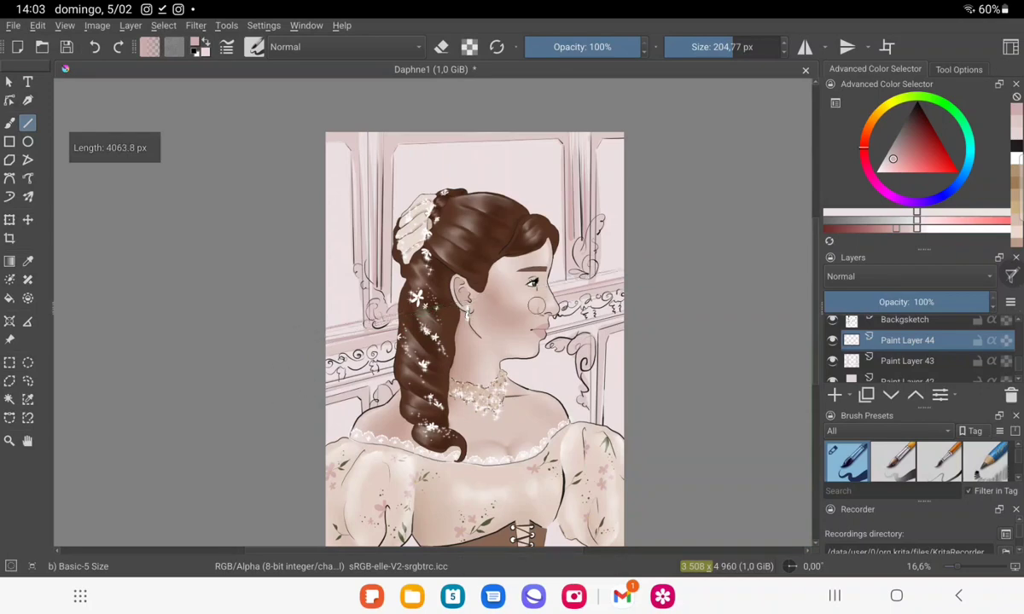
pyautogui.moveTo(607, 266)
pyautogui.mouseDown()
pyautogui.moveTo(616, 267)
pyautogui.moveTo(309, 334)
pyautogui.moveTo(635, 308)
pyautogui.moveTo(627, 309)
pyautogui.mouseUp()
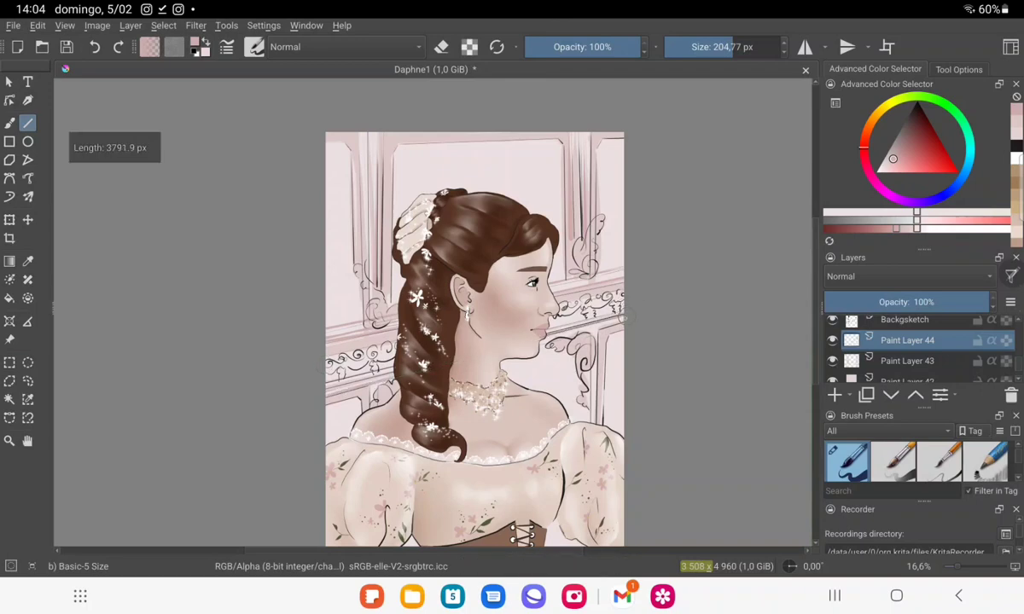
pyautogui.scroll(3, 638, 272)
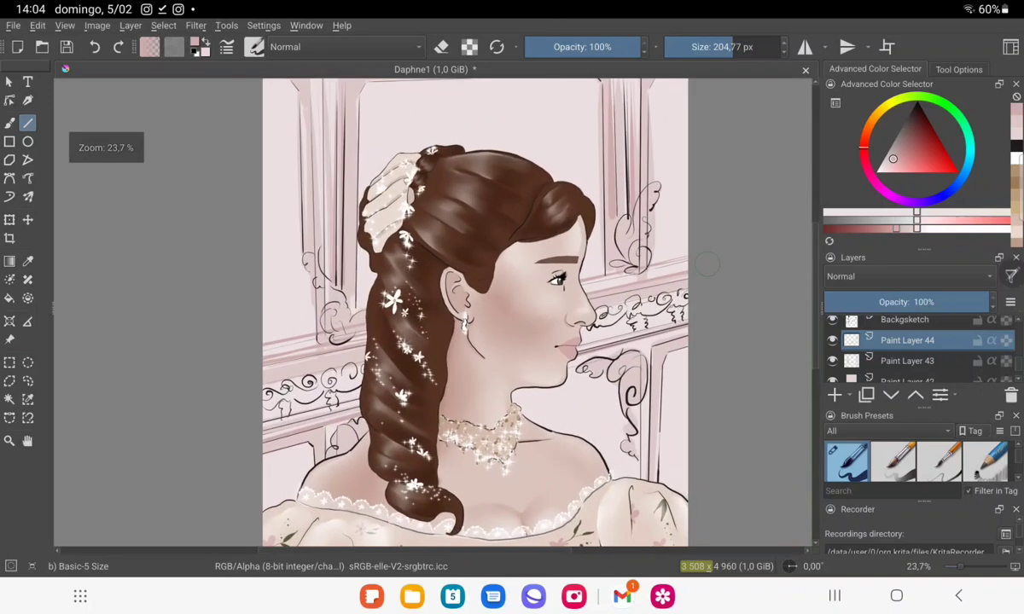
# Add Paint Layer 45 and brush soft pink over the left, right, upper and lower window ornaments.
pyautogui.press('Insert')
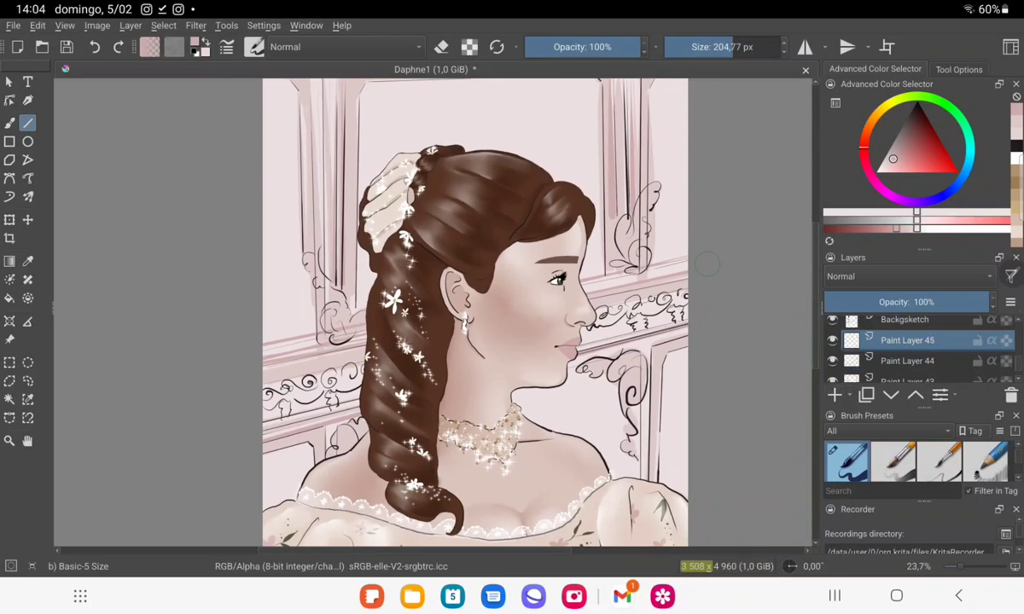
pyautogui.press('b')
pyautogui.moveTo(312, 309)
pyautogui.mouseDown()
pyautogui.moveTo(324, 317)
pyautogui.moveTo(317, 295)
pyautogui.moveTo(315, 314)
pyautogui.mouseUp()
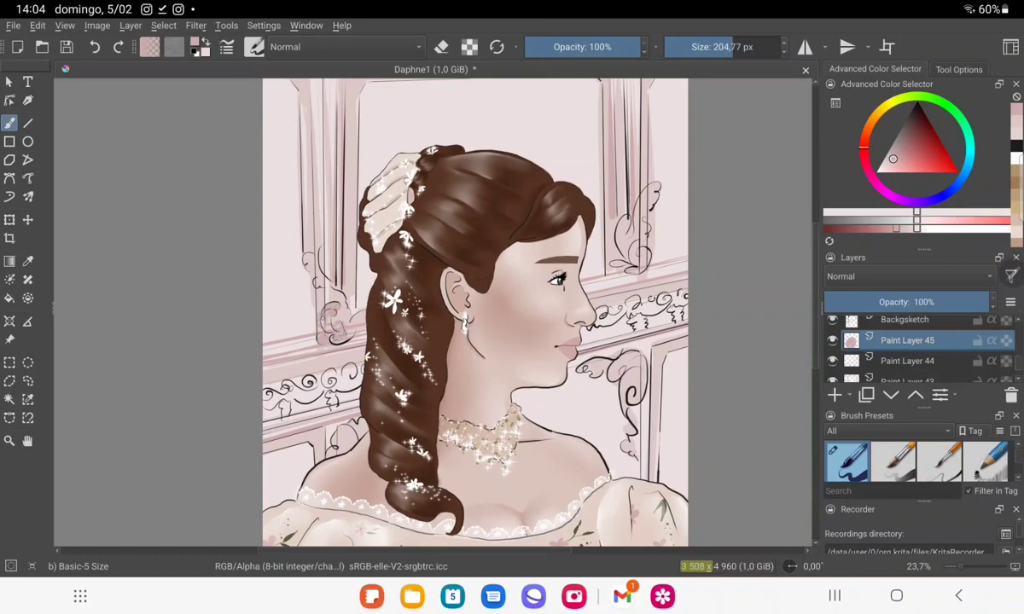
pyautogui.moveTo(320, 260)
pyautogui.mouseDown()
pyautogui.moveTo(350, 307)
pyautogui.moveTo(296, 262)
pyautogui.mouseUp()
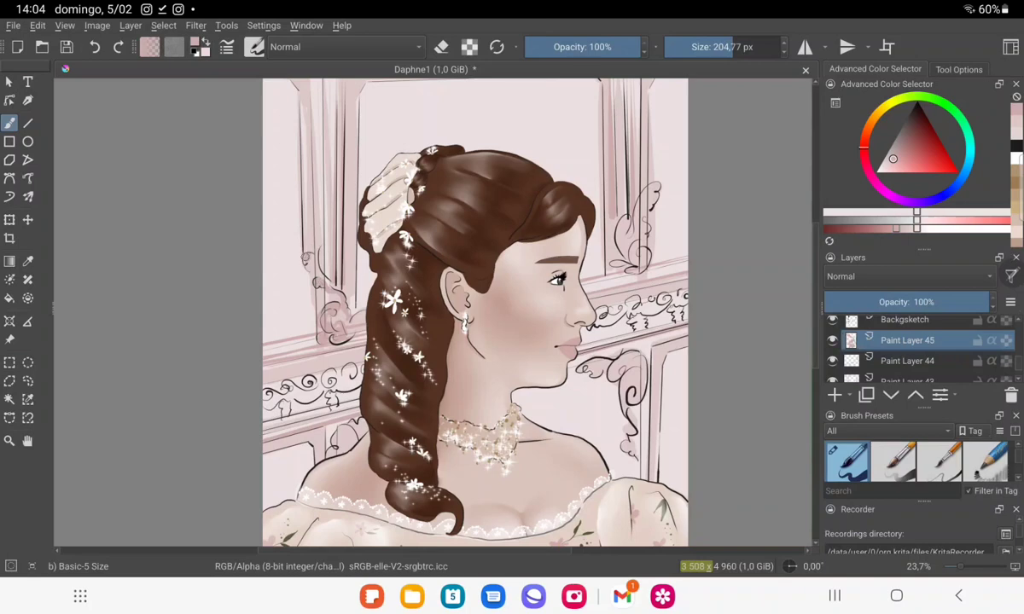
pyautogui.moveTo(653, 249); pyautogui.dragTo(667, 269)
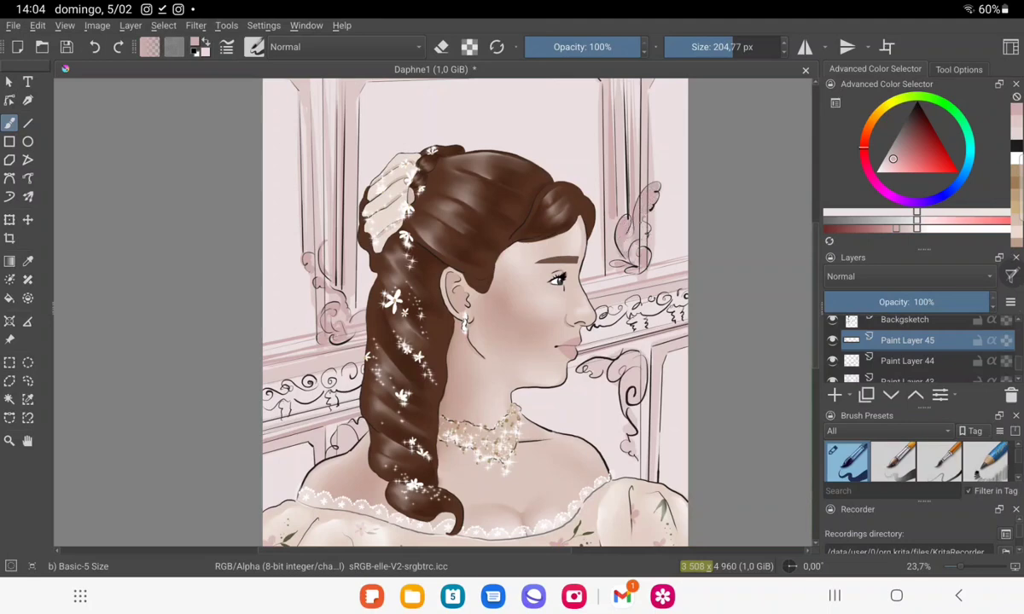
pyautogui.moveTo(633, 209)
pyautogui.mouseDown()
pyautogui.moveTo(641, 223)
pyautogui.moveTo(642, 193)
pyautogui.mouseUp()
pyautogui.moveTo(612, 362); pyautogui.dragTo(631, 377)
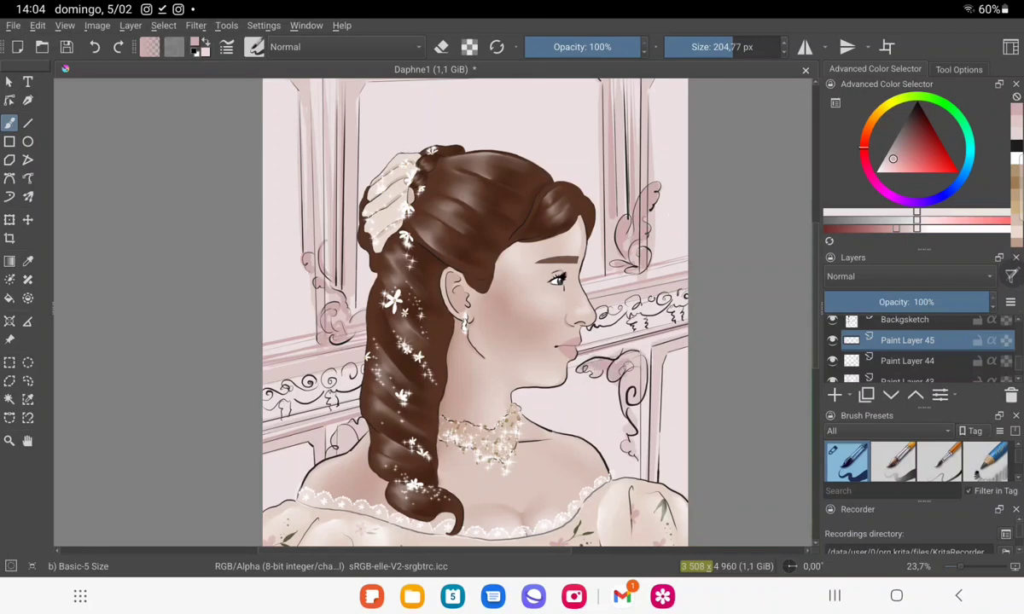
pyautogui.moveTo(596, 333)
pyautogui.mouseDown()
pyautogui.moveTo(604, 380)
pyautogui.moveTo(596, 379)
pyautogui.moveTo(650, 396)
pyautogui.moveTo(631, 450)
pyautogui.mouseUp()
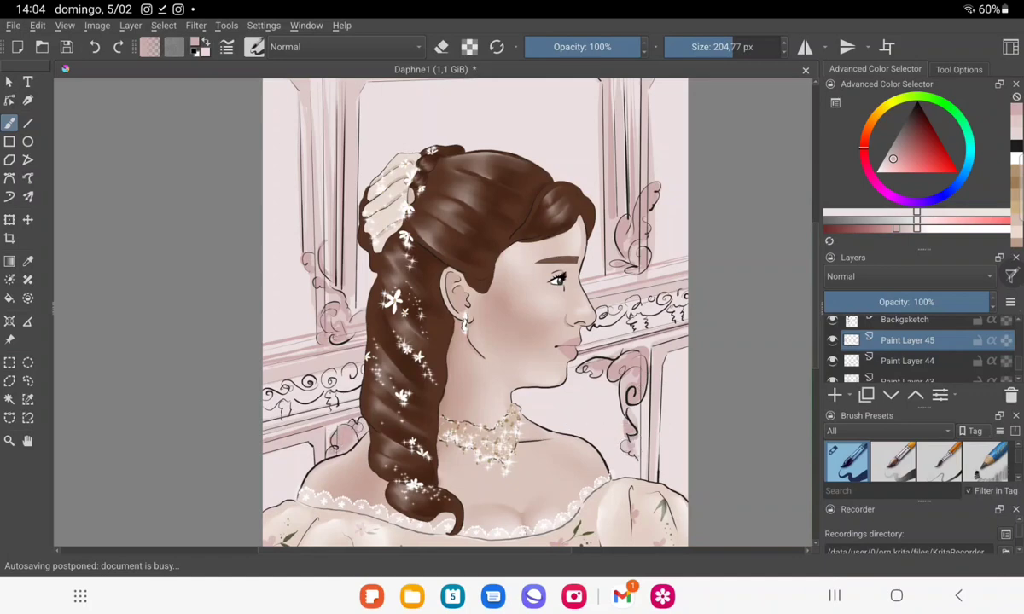
# Lower Paint Layer 45's opacity to 87%.
pyautogui.scroll(-5, 458, 303)
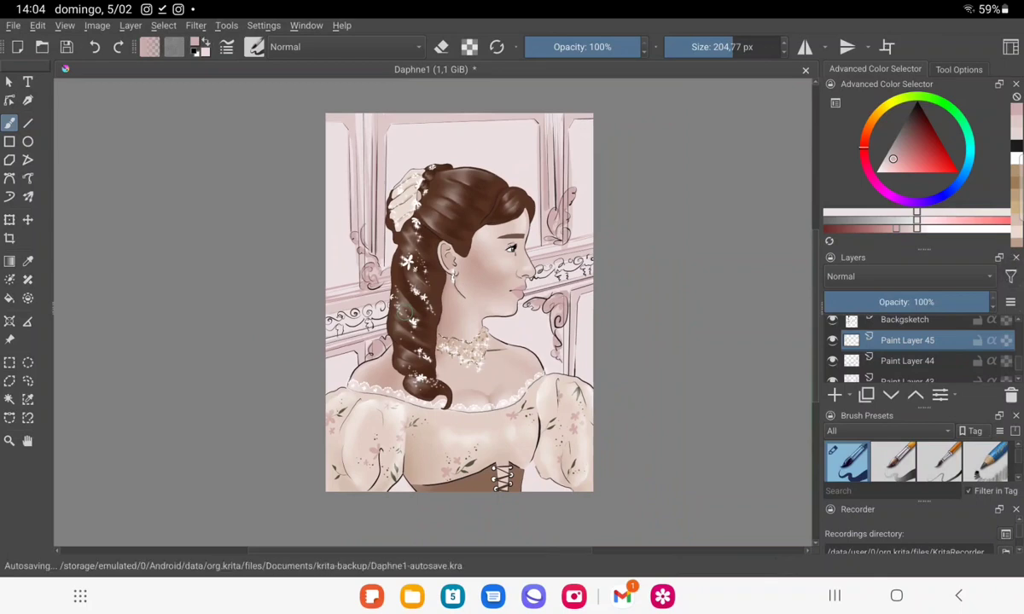
pyautogui.click(970, 301)
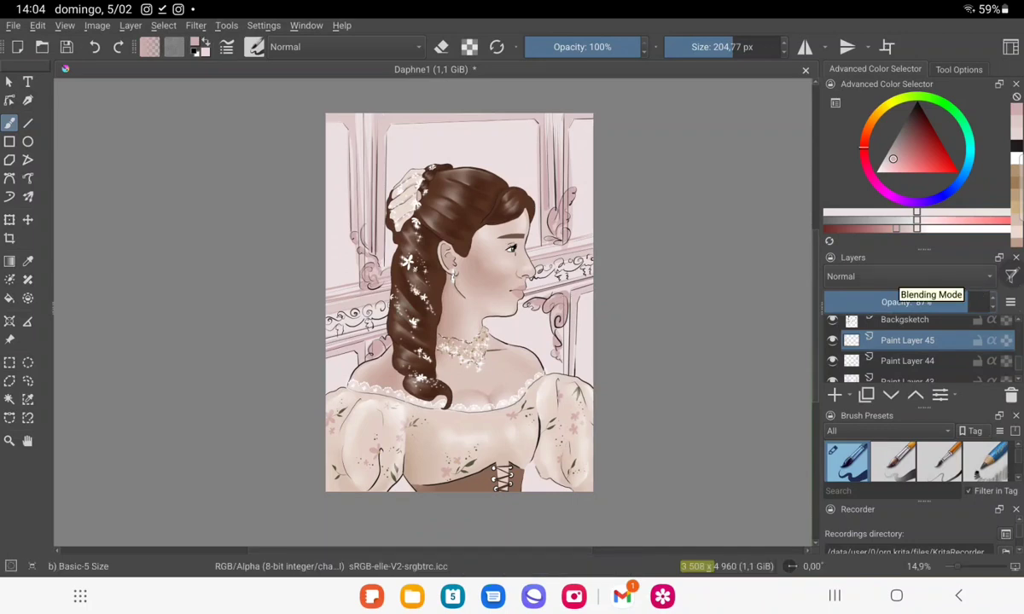
pyautogui.scroll(1, 464, 324)
pyautogui.scroll(2, 447, 298)
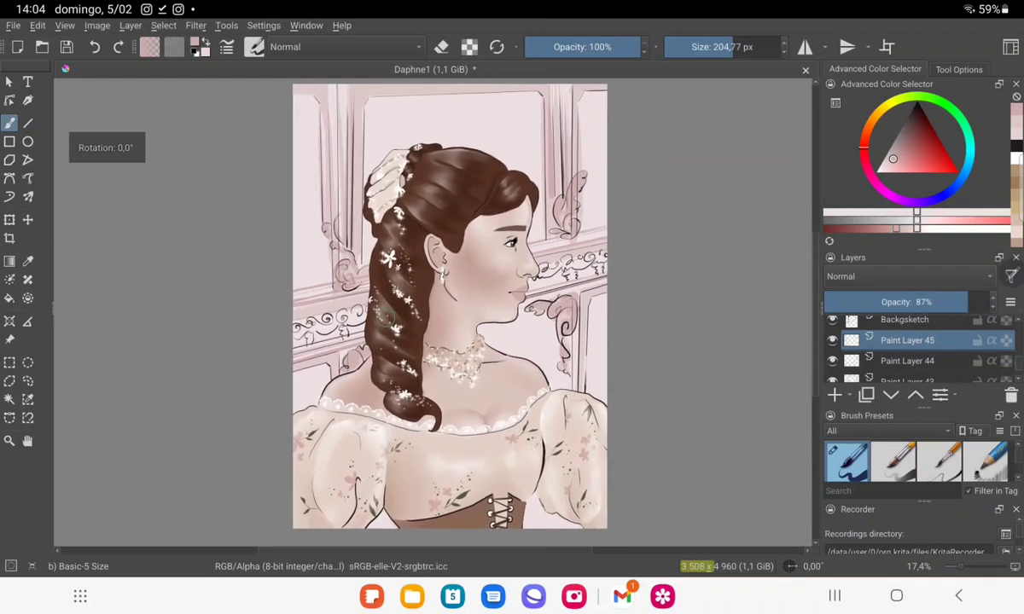
pyautogui.click(27, 261)
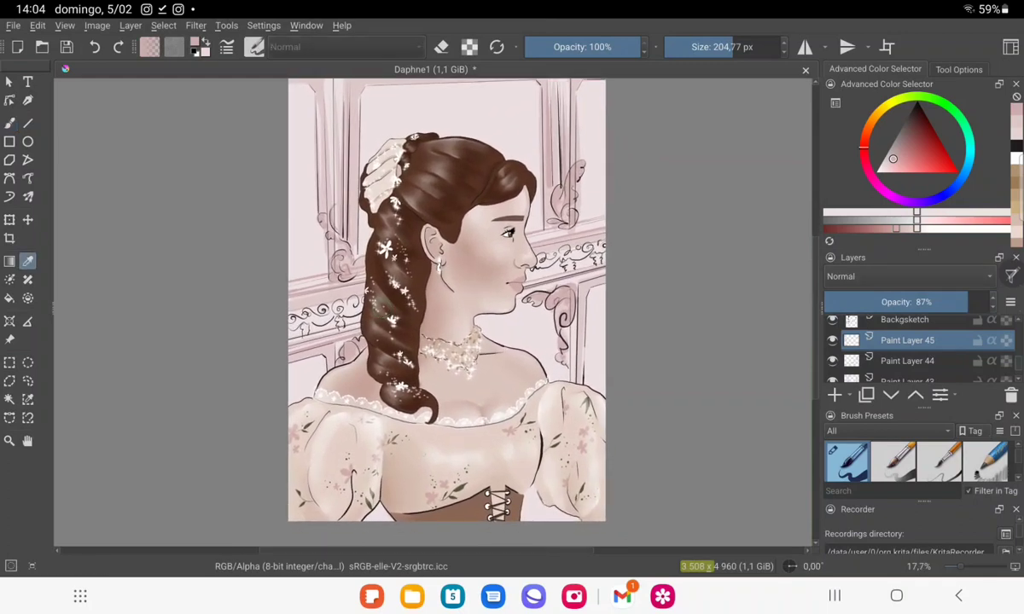
# Sample a deeper tan from the painting and add a new layer above Paint Layer 45.
pyautogui.click(477, 282)
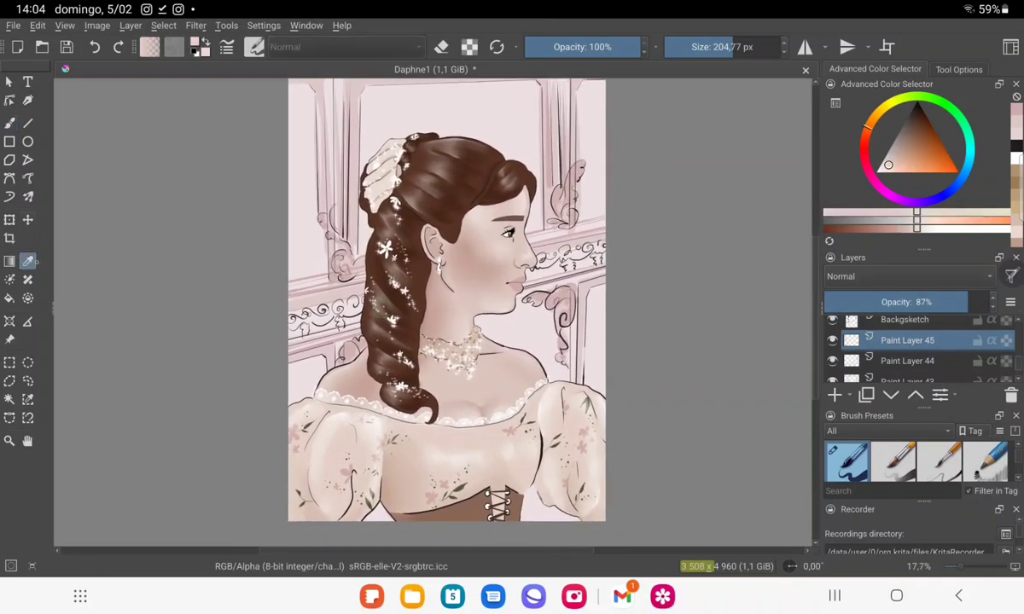
pyautogui.scroll(4, 435, 324)
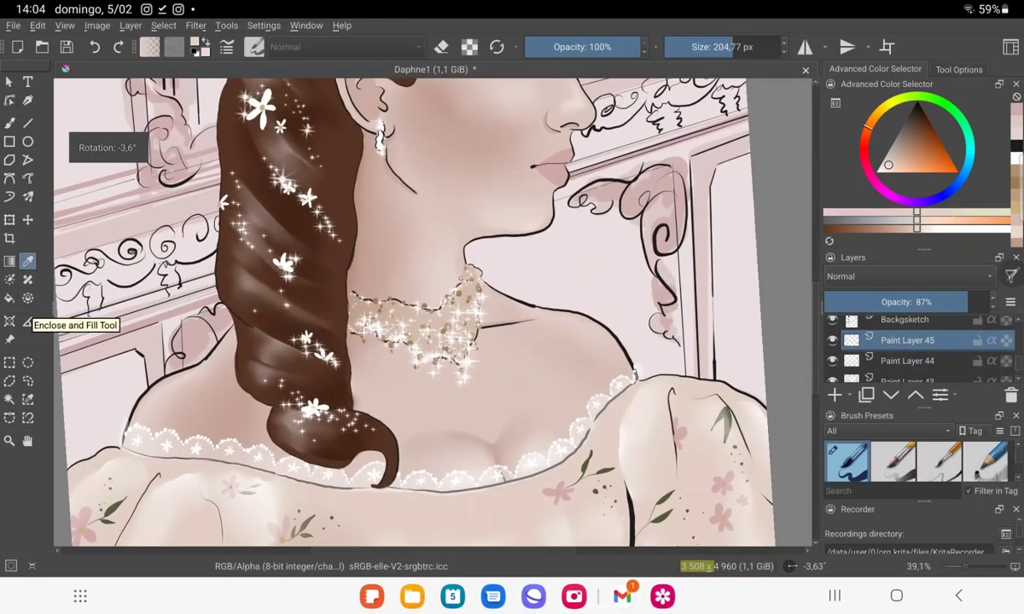
pyautogui.click(458, 324)
pyautogui.press('b')
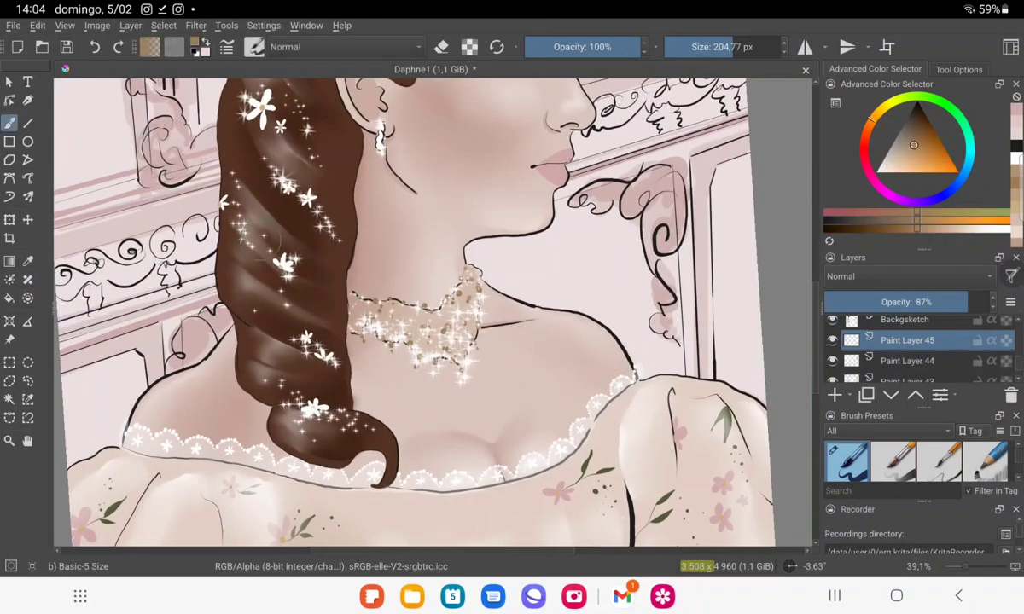
pyautogui.click(835, 395)
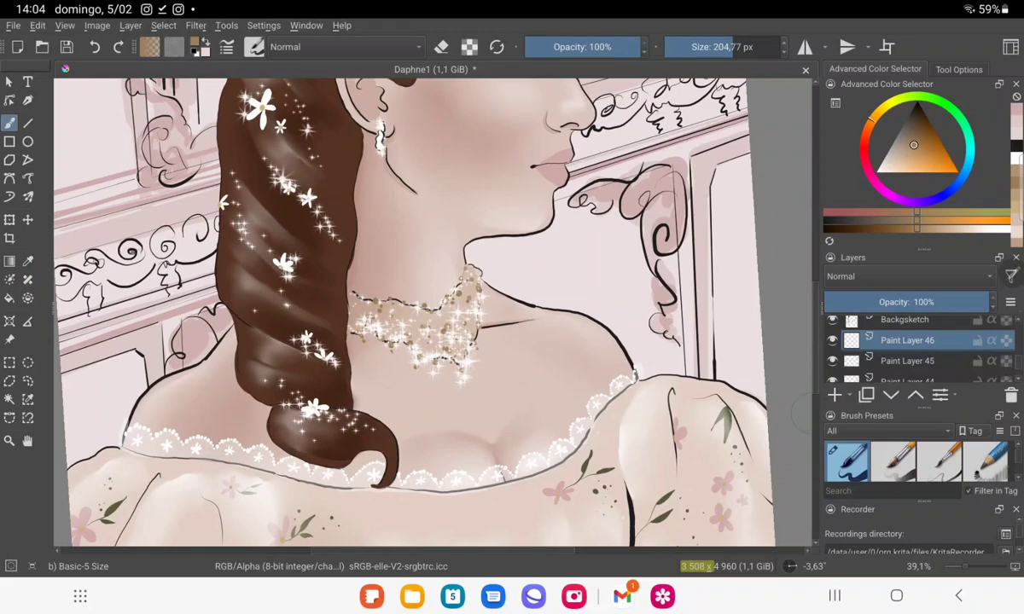
pyautogui.scroll(-3, 427, 307)
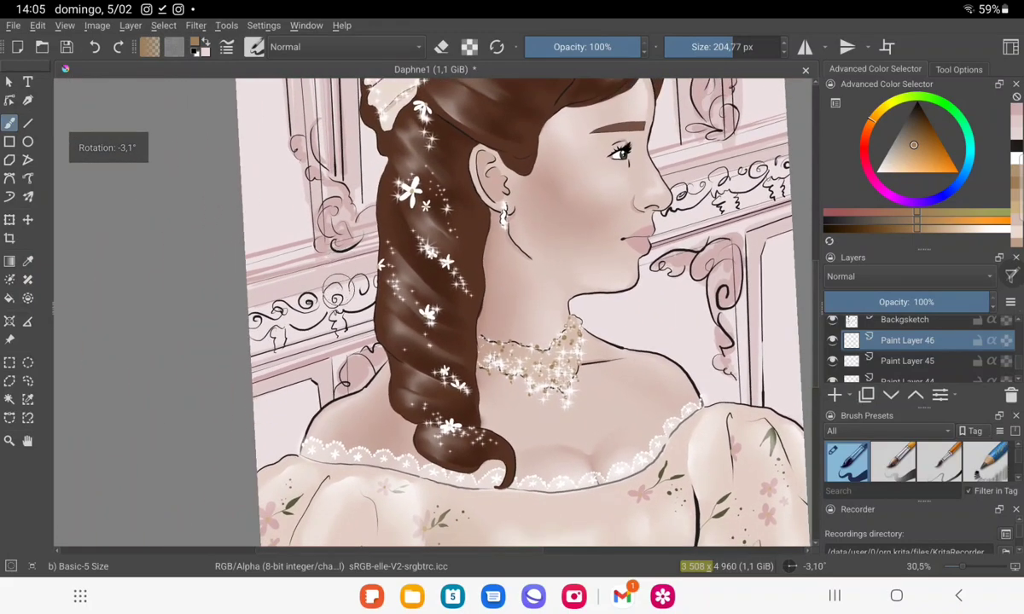
# Paint golden-brown swirls on the braid-side ornament and set the layer opacity to 74%.
pyautogui.moveTo(317, 277)
pyautogui.mouseDown()
pyautogui.moveTo(334, 296)
pyautogui.moveTo(365, 277)
pyautogui.mouseUp()
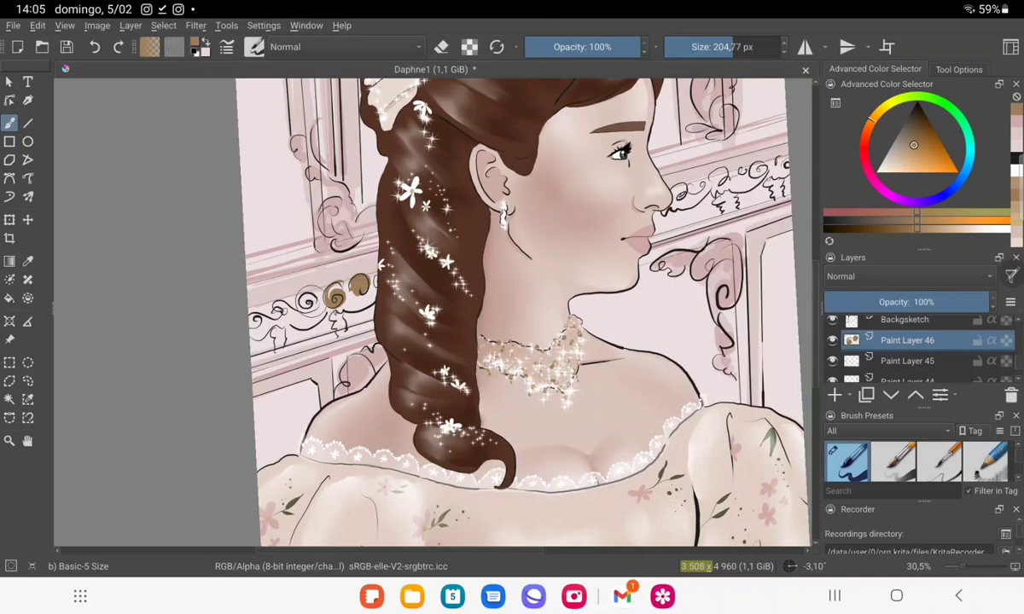
pyautogui.moveTo(294, 281)
pyautogui.mouseDown()
pyautogui.moveTo(307, 298)
pyautogui.moveTo(281, 302)
pyautogui.mouseUp()
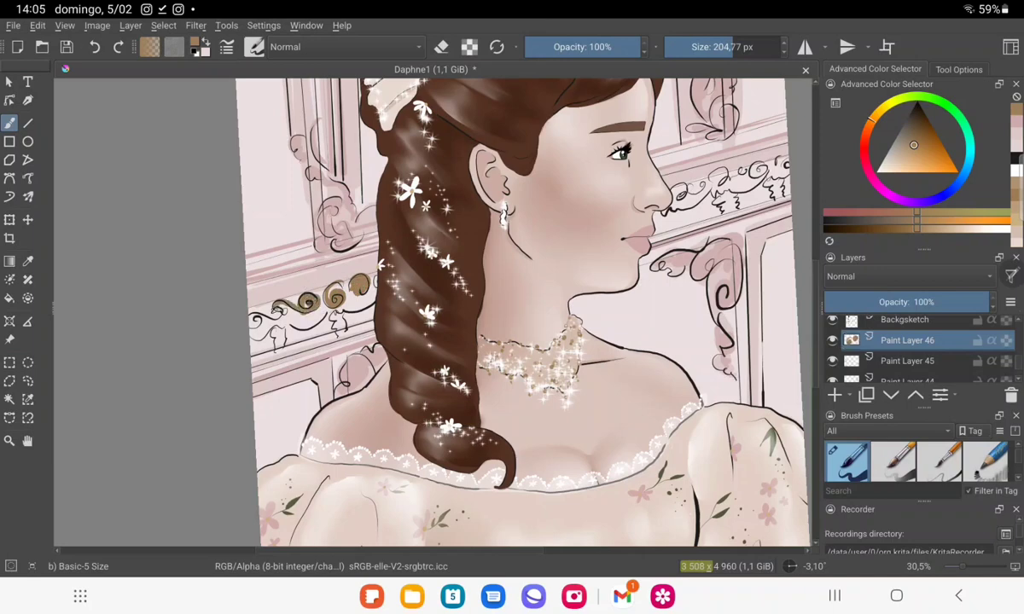
pyautogui.press('5')
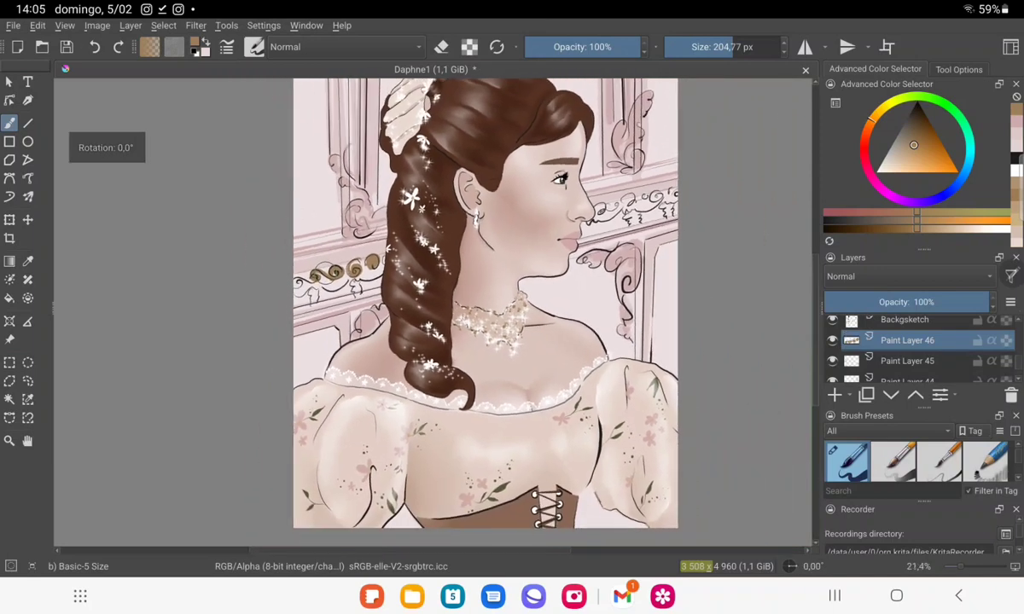
pyautogui.scroll(-2, 486, 303)
pyautogui.moveTo(939, 301)
pyautogui.mouseDown()
pyautogui.moveTo(963, 298)
pyautogui.moveTo(945, 300)
pyautogui.mouseUp()
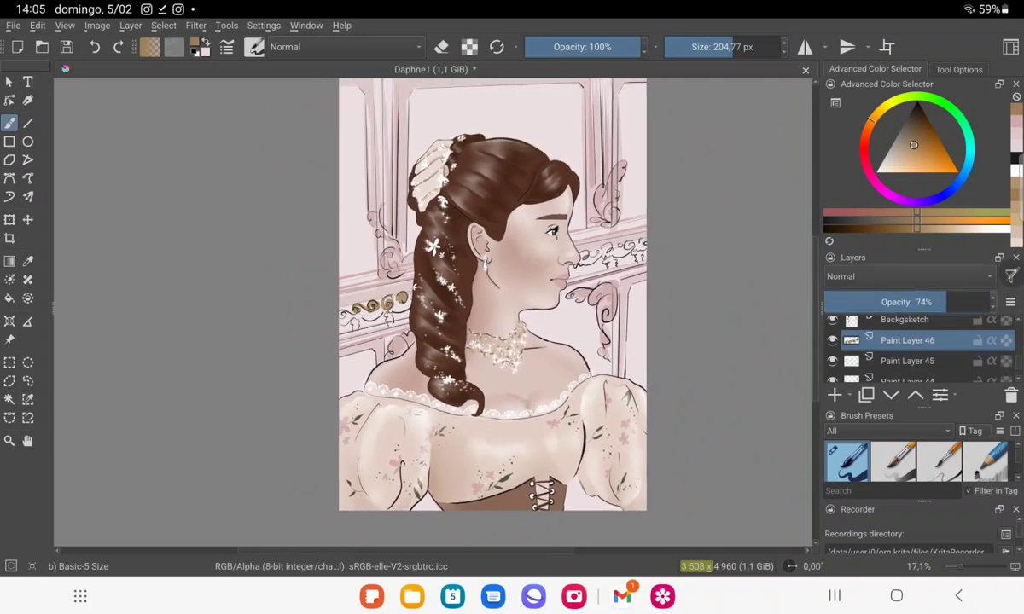
pyautogui.scroll(2, 486, 303)
pyautogui.scroll(3, 486, 302)
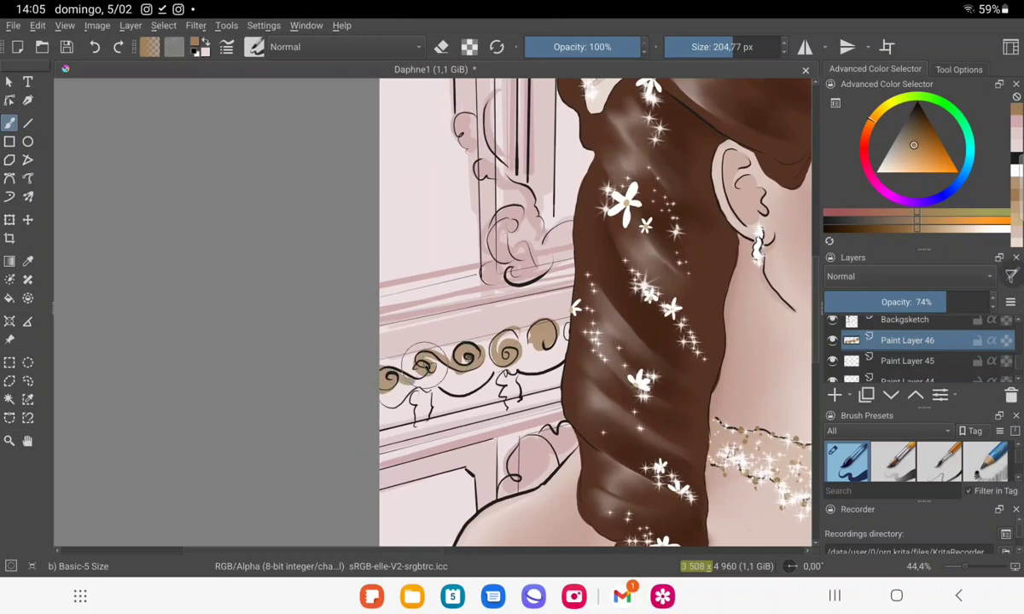
# Tint the leftmost scroll curls and the small hanging ornaments tan.
pyautogui.moveTo(384, 380)
pyautogui.mouseDown()
pyautogui.moveTo(447, 375)
pyautogui.moveTo(478, 385)
pyautogui.mouseUp()
pyautogui.moveTo(453, 331)
pyautogui.mouseDown()
pyautogui.moveTo(461, 342)
pyautogui.moveTo(439, 370)
pyautogui.mouseUp()
pyautogui.moveTo(401, 326)
pyautogui.mouseDown()
pyautogui.moveTo(414, 367)
pyautogui.moveTo(450, 389)
pyautogui.mouseUp()
pyautogui.moveTo(391, 374)
pyautogui.mouseDown()
pyautogui.moveTo(403, 392)
pyautogui.moveTo(394, 399)
pyautogui.moveTo(401, 351)
pyautogui.mouseUp()
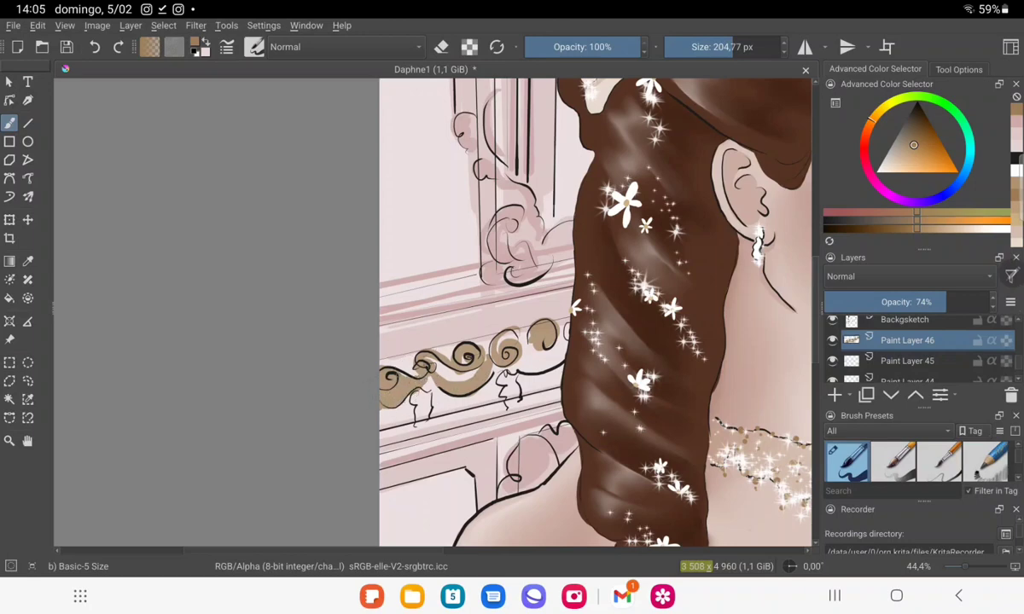
pyautogui.moveTo(414, 399); pyautogui.dragTo(424, 419)
pyautogui.moveTo(478, 363); pyautogui.dragTo(509, 393)
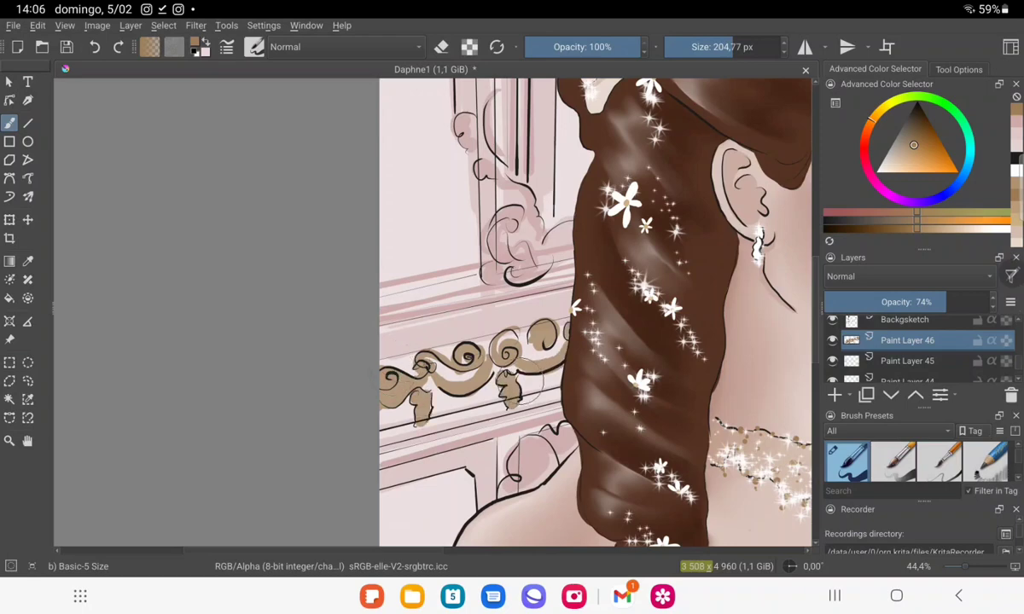
# Tint the ornament in front of the face tan and add Paint Layer 47.
pyautogui.moveTo(597, 324); pyautogui.dragTo(153, 299)
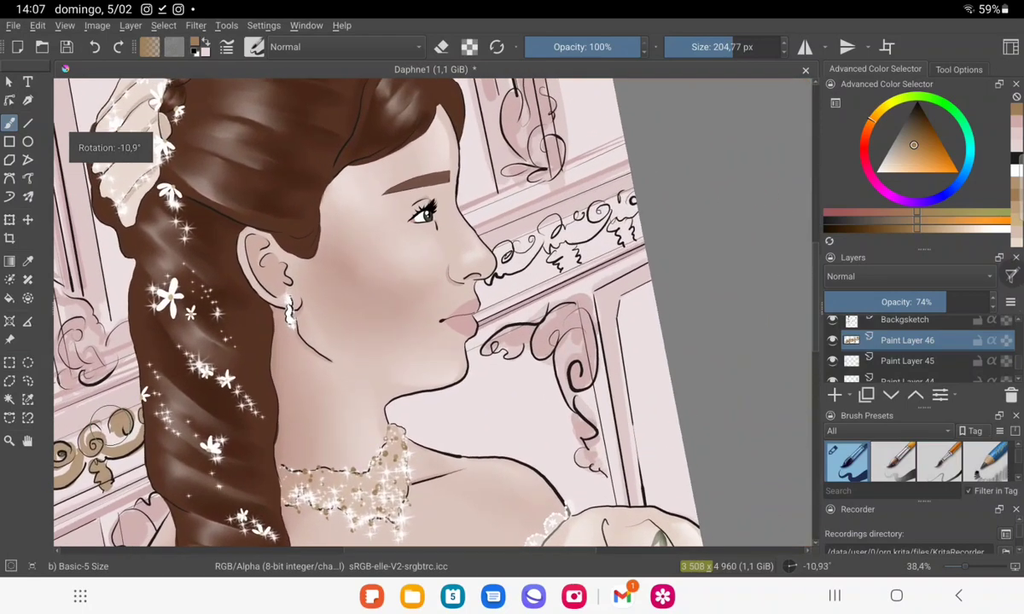
pyautogui.moveTo(496, 247)
pyautogui.mouseDown()
pyautogui.moveTo(507, 266)
pyautogui.moveTo(509, 243)
pyautogui.moveTo(550, 220)
pyautogui.moveTo(522, 249)
pyautogui.moveTo(540, 231)
pyautogui.moveTo(537, 214)
pyautogui.moveTo(568, 193)
pyautogui.moveTo(595, 232)
pyautogui.mouseUp()
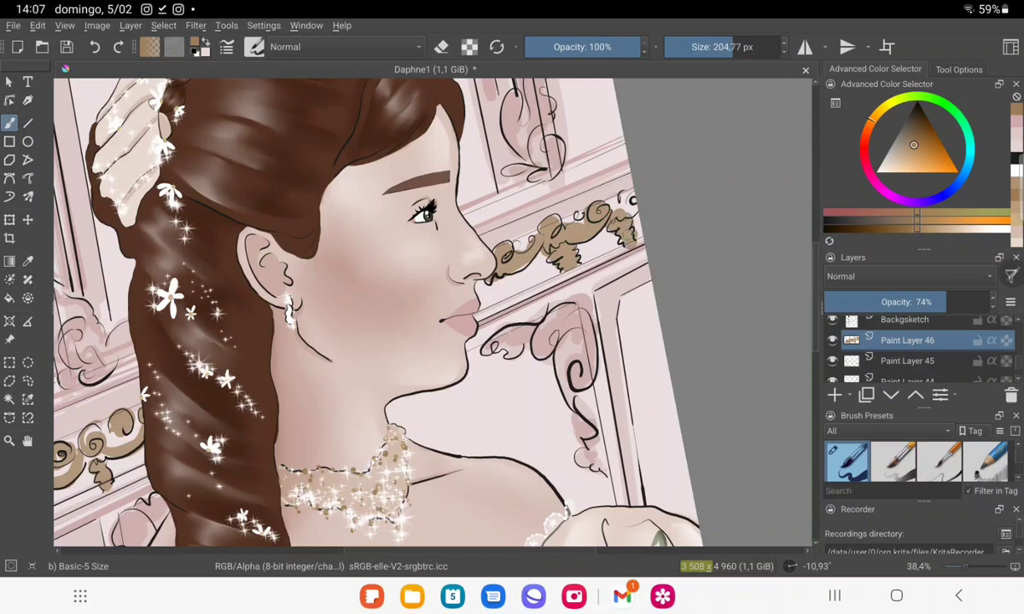
pyautogui.moveTo(574, 196); pyautogui.dragTo(597, 186)
pyautogui.scroll(-5, 426, 307)
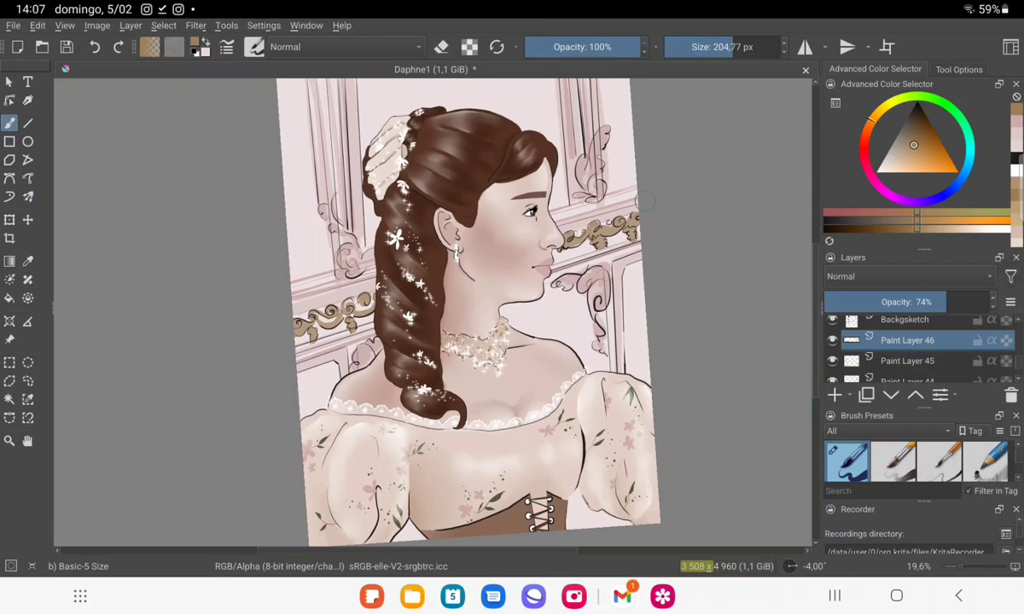
pyautogui.click(834, 394)
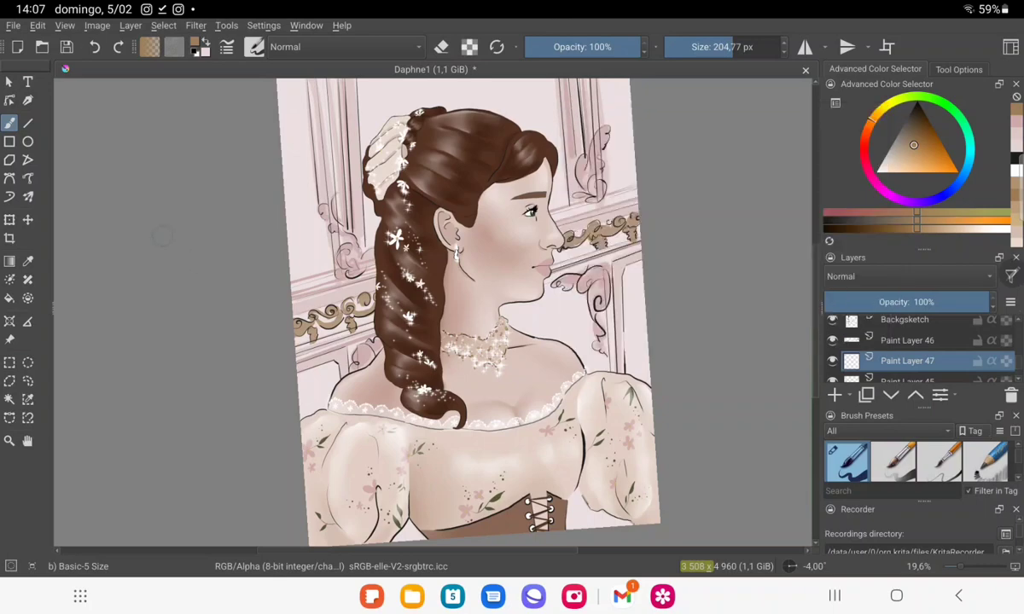
# Set Paint Layer 47 to 44% opacity and paint a soft 501.90 px shading stroke over the lips and ornament.
pyautogui.moveTo(988, 302); pyautogui.dragTo(953, 302)
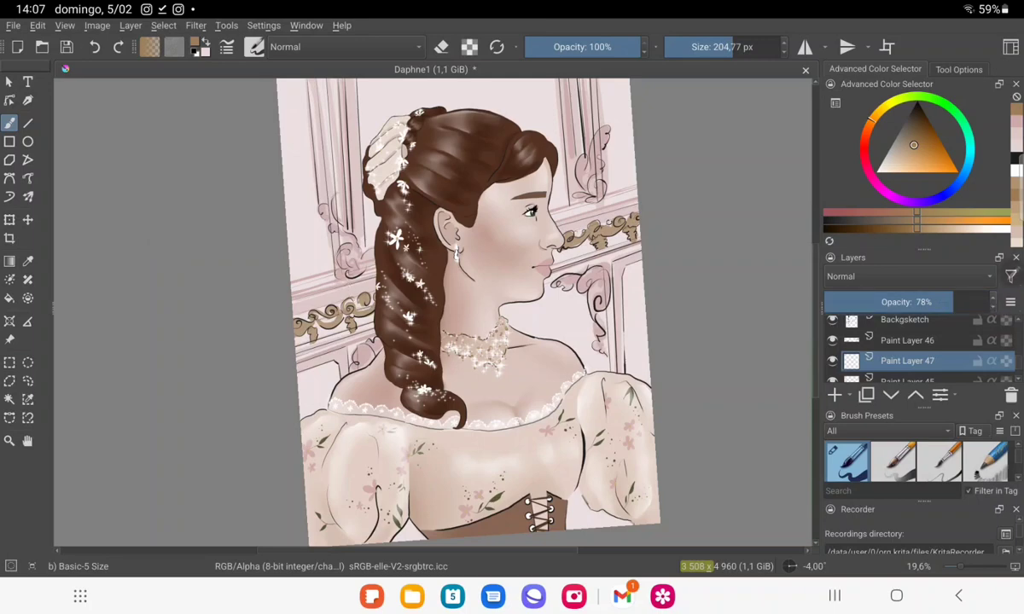
pyautogui.moveTo(324, 290); pyautogui.dragTo(350, 255)
pyautogui.moveTo(721, 46); pyautogui.dragTo(750, 46)
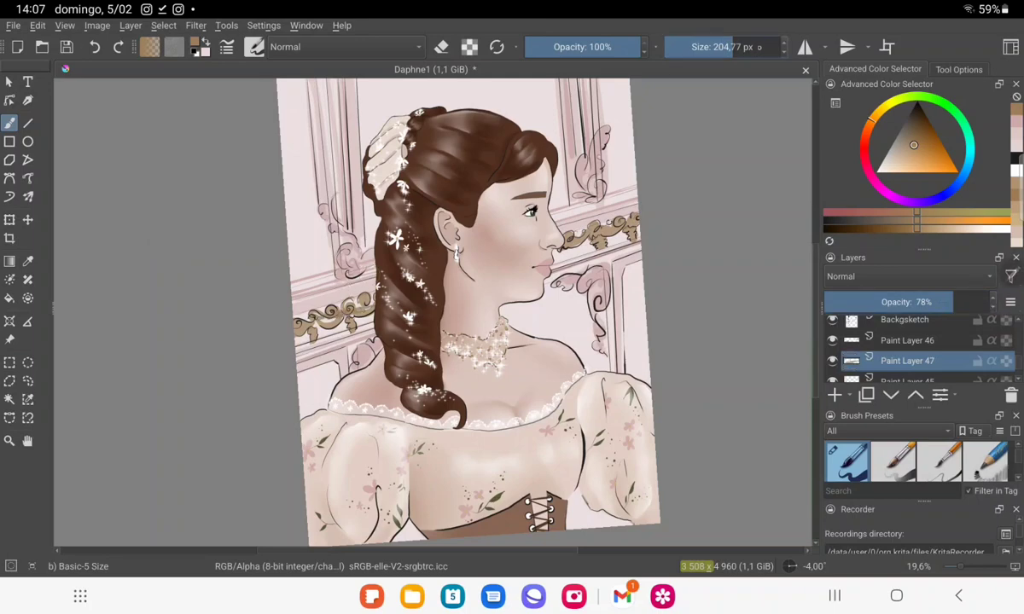
pyautogui.click(897, 303)
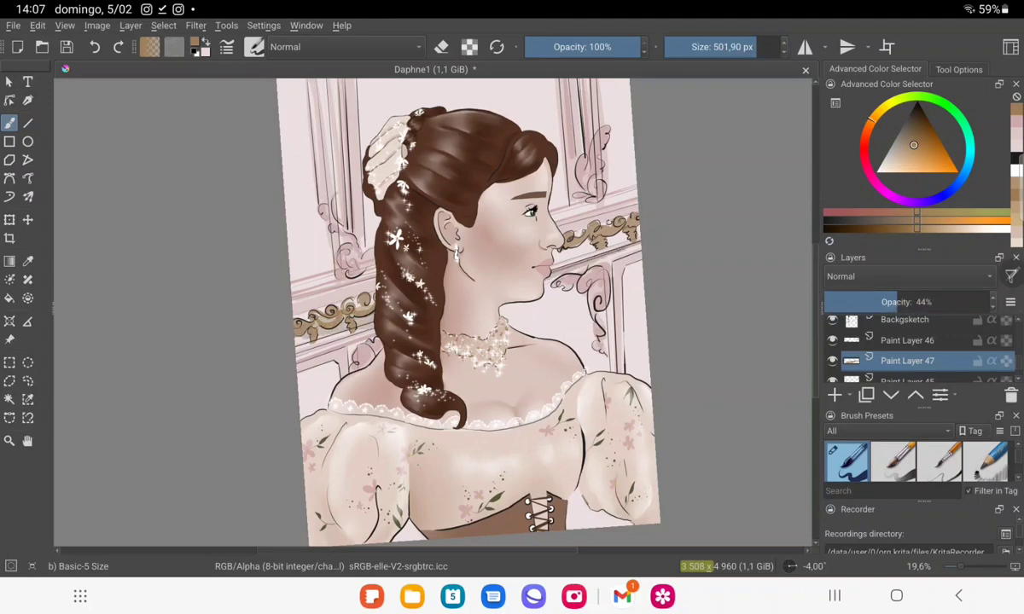
pyautogui.moveTo(511, 261); pyautogui.dragTo(575, 224)
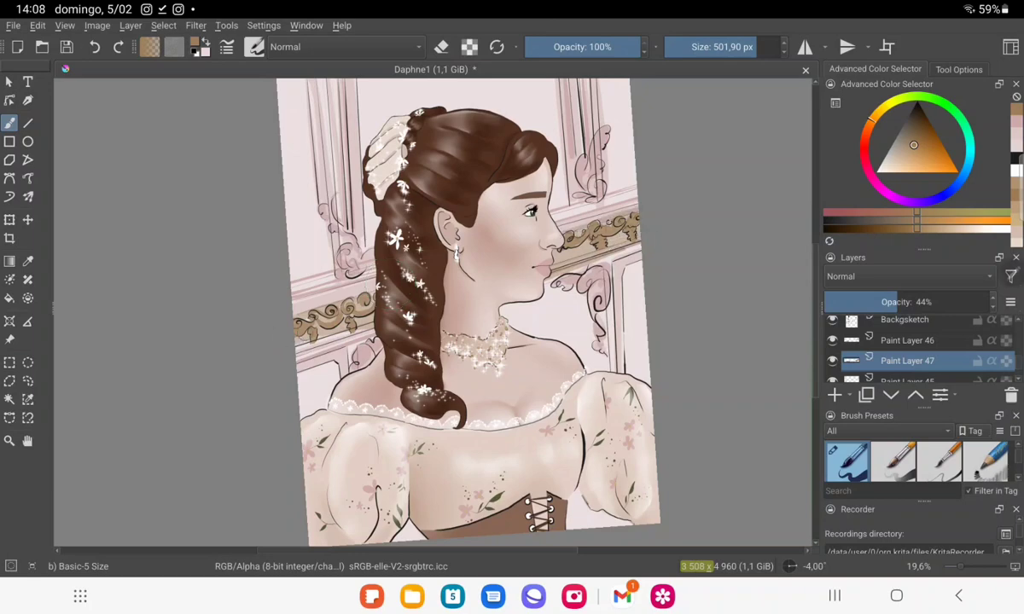
pyautogui.press('e')
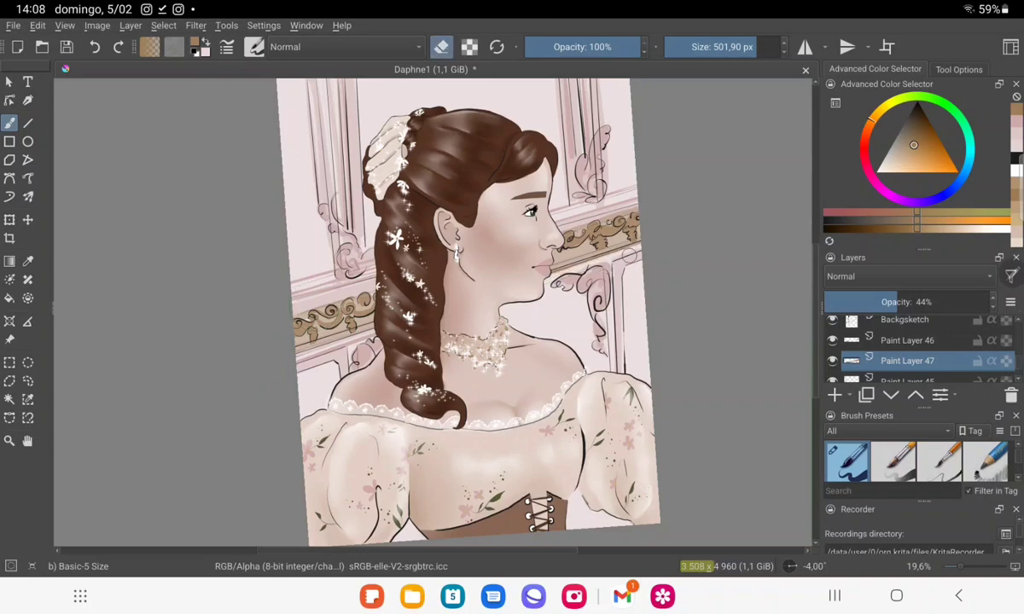
pyautogui.moveTo(467, 311); pyautogui.dragTo(488, 303)
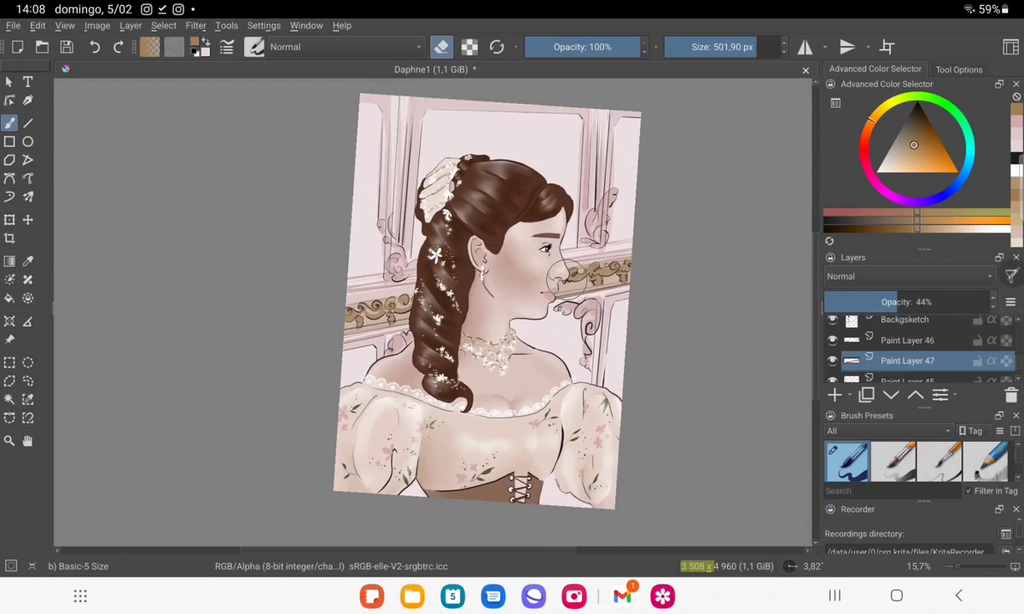
# Add a new layer above Paint Layer 40 and shrink the painting brush to about 143 px.
pyautogui.press('Insert')
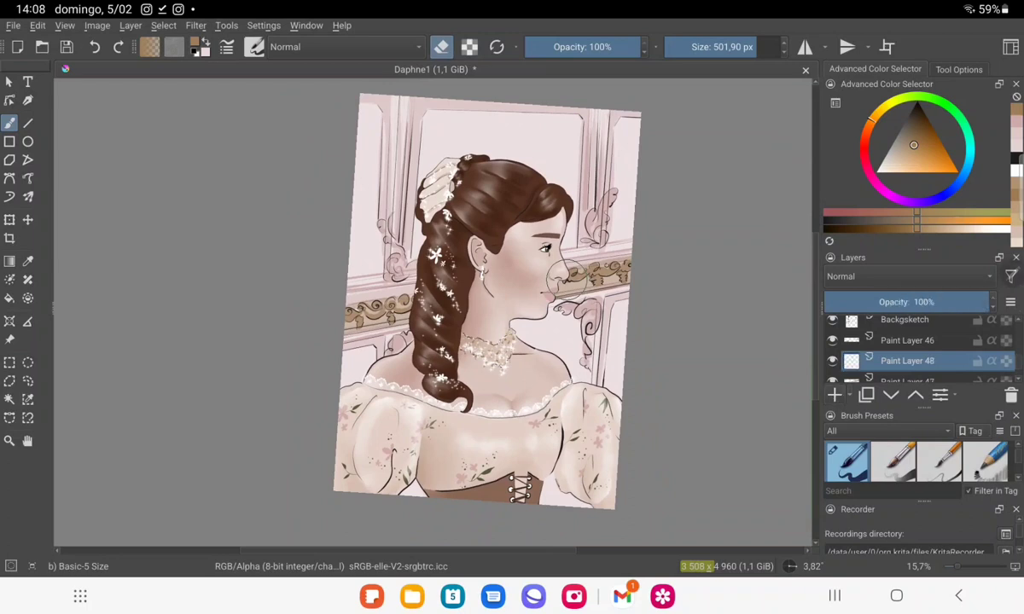
pyautogui.moveTo(563, 277); pyautogui.dragTo(529, 345)
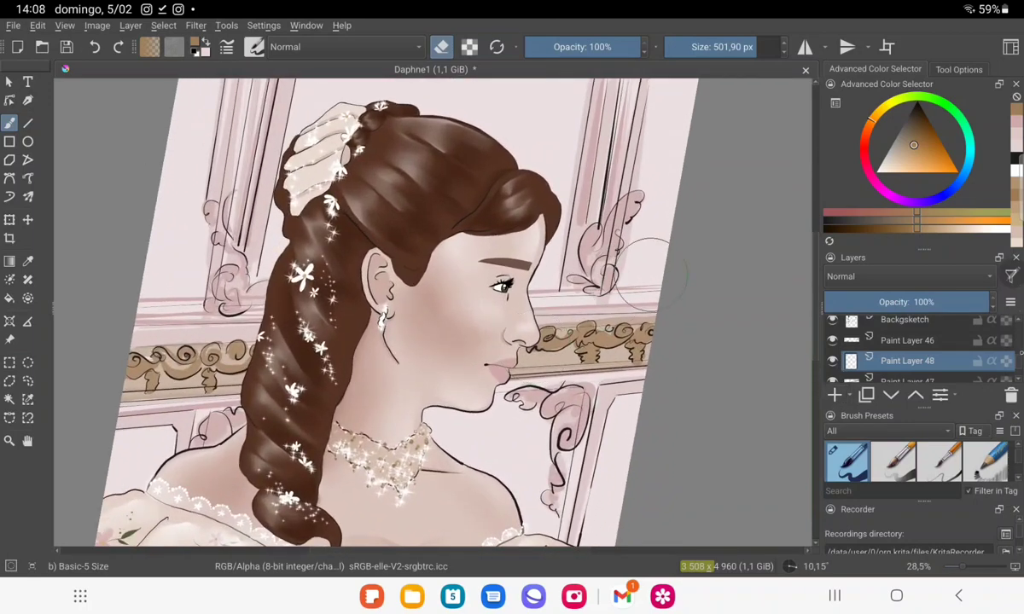
pyautogui.press('e')
pyautogui.scroll(-3, 907, 350)
pyautogui.click(907, 324)
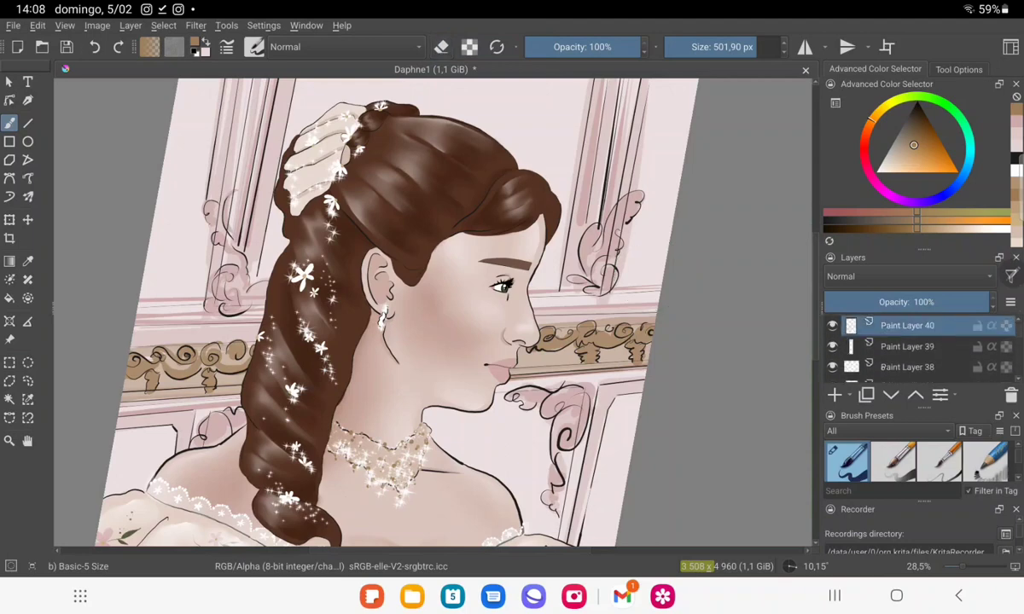
pyautogui.press('Insert')
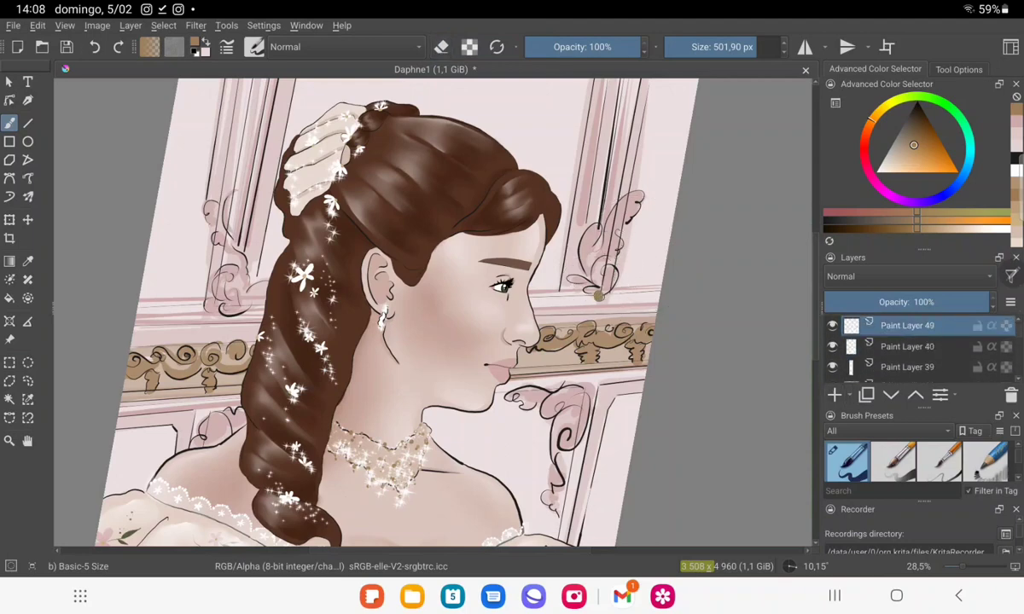
pyautogui.press('[')
pyautogui.press('[')
pyautogui.press('[')
# Dab a brown stroke and six small brown dots onto the right curl ornament.
pyautogui.moveTo(607, 229)
pyautogui.mouseDown()
pyautogui.moveTo(598, 247)
pyautogui.moveTo(559, 263)
pyautogui.mouseUp()
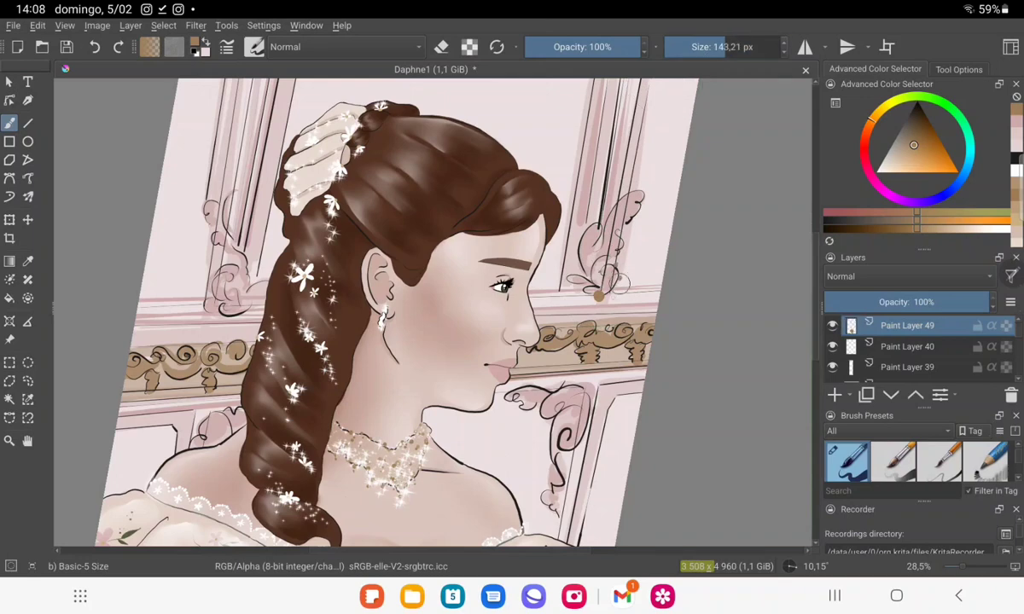
pyautogui.click(612, 292)
pyautogui.click(625, 228)
pyautogui.click(573, 263)
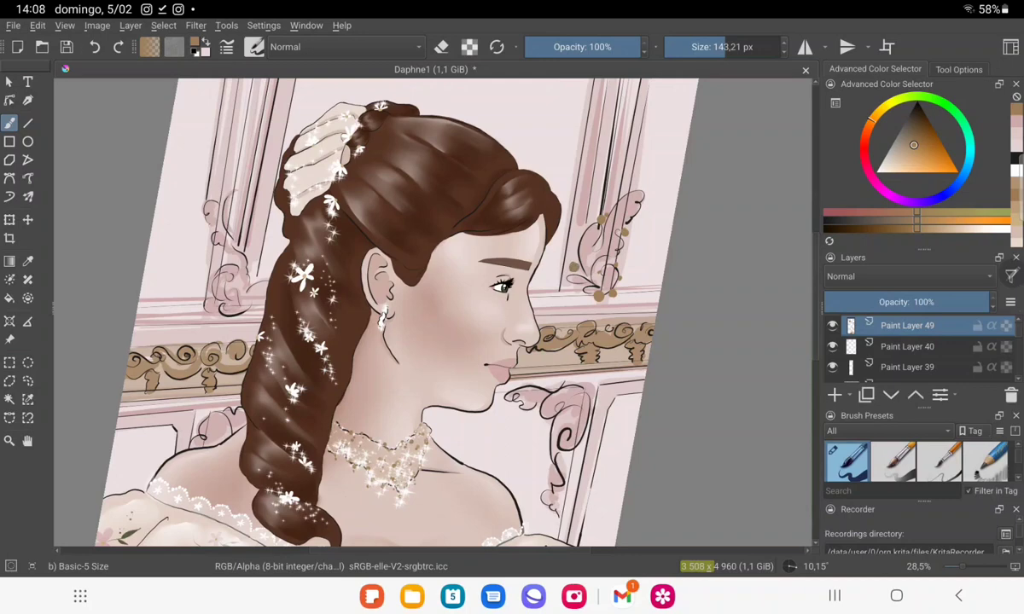
pyautogui.click(651, 309)
pyautogui.click(599, 284)
pyautogui.click(610, 313)
# Scatter tan dots onto the left window ornament and touch up its curl strokes.
pyautogui.moveTo(426, 308)
pyautogui.mouseDown()
pyautogui.moveTo(512, 324)
pyautogui.moveTo(460, 341)
pyautogui.mouseUp()
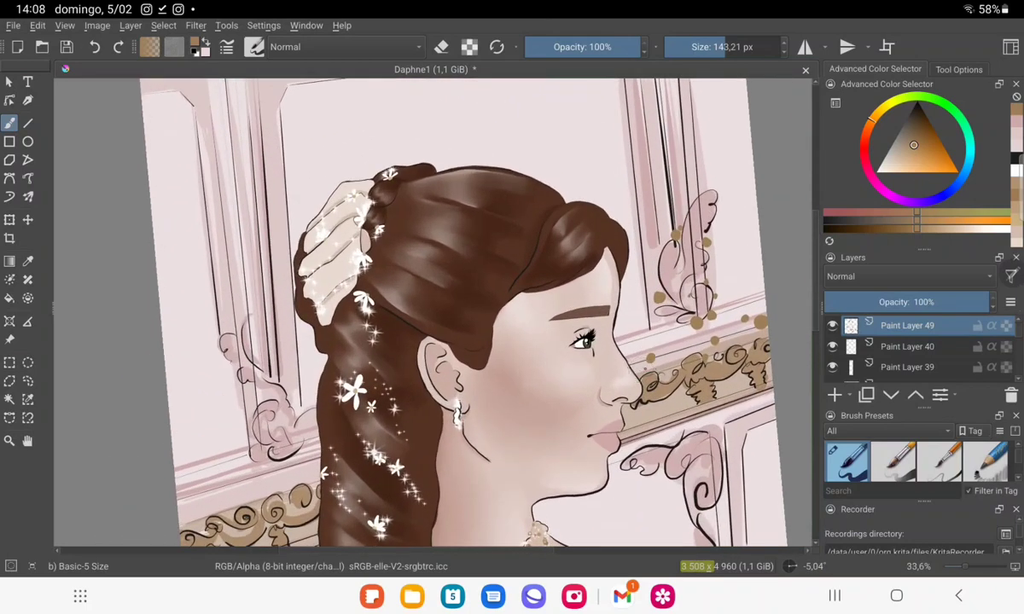
pyautogui.moveTo(512, 324)
pyautogui.mouseDown()
pyautogui.moveTo(589, 307)
pyautogui.moveTo(571, 315)
pyautogui.mouseUp()
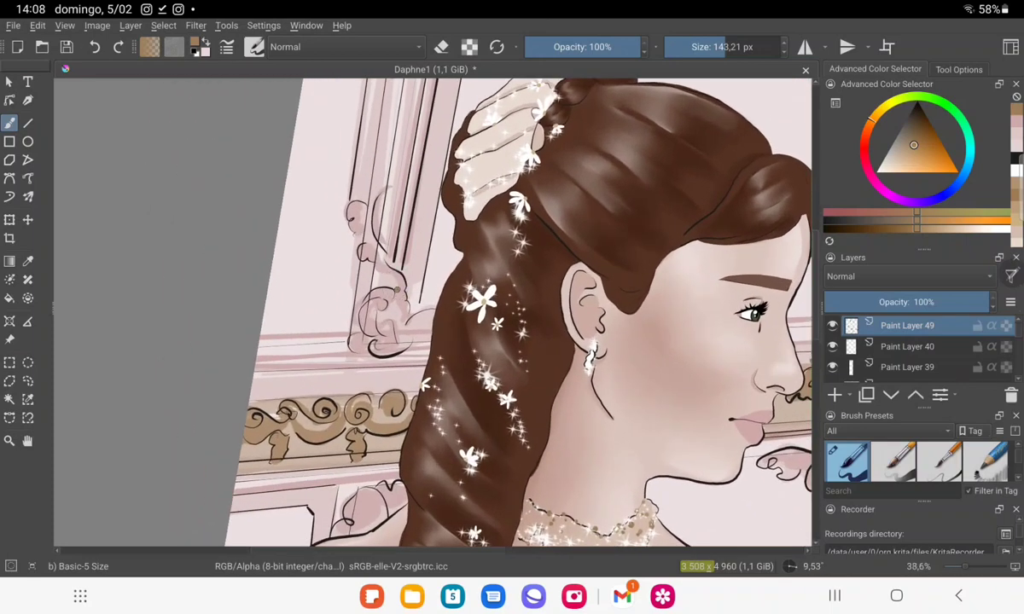
pyautogui.click(384, 284)
pyautogui.click(389, 280)
pyautogui.click(412, 298)
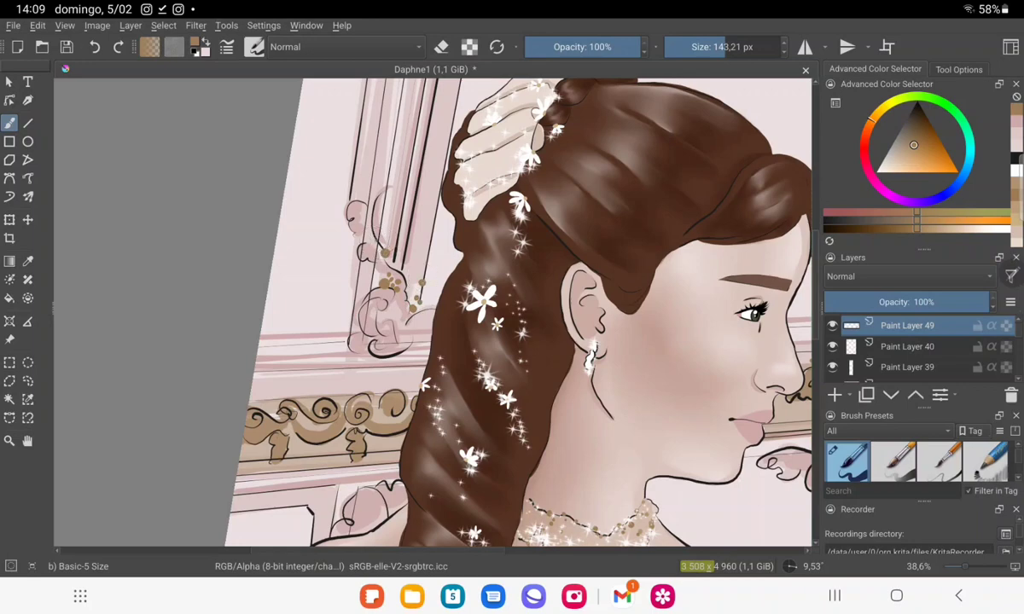
pyautogui.moveTo(341, 213)
pyautogui.mouseDown()
pyautogui.moveTo(375, 252)
pyautogui.moveTo(365, 311)
pyautogui.moveTo(333, 312)
pyautogui.mouseUp()
# Draw a thin black curl beside the right ornament.
pyautogui.scroll(-3, 433, 312)
pyautogui.scroll(-2, 433, 312)
pyautogui.scroll(1, 433, 311)
pyautogui.scroll(1, 432, 311)
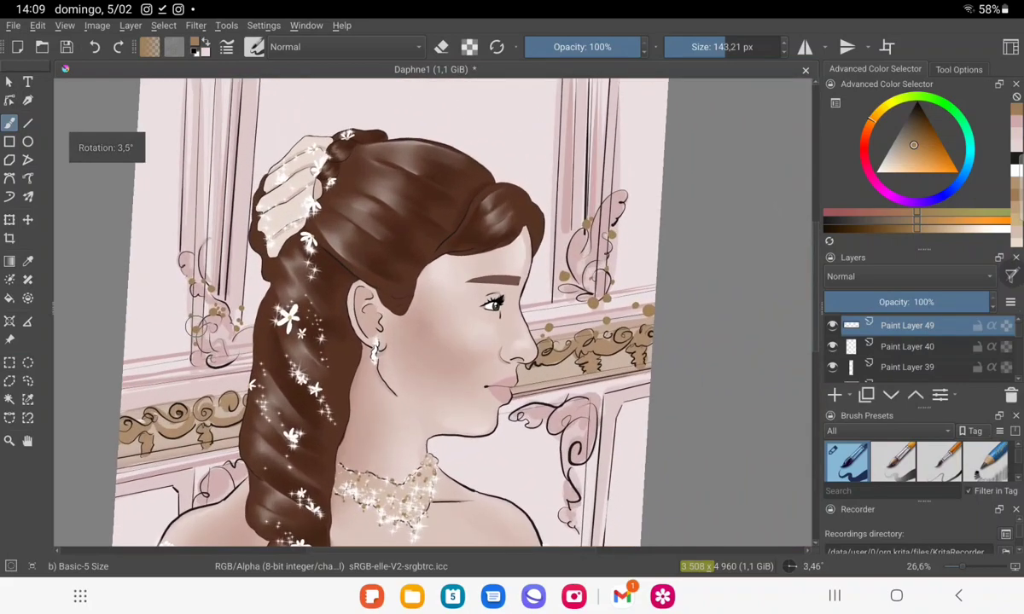
pyautogui.scroll(3, 512, 282)
pyautogui.scroll(2, 512, 282)
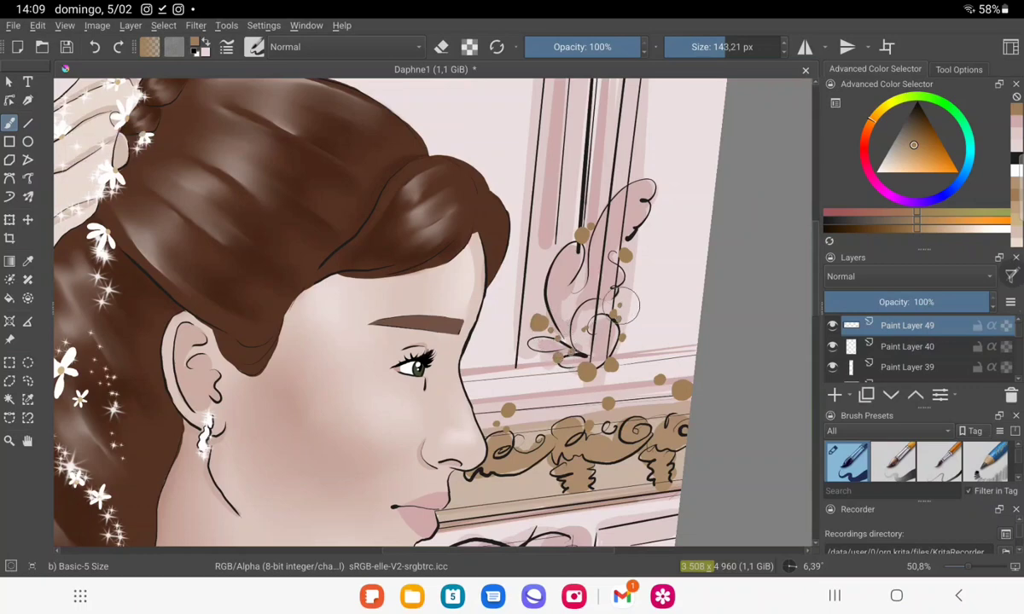
pyautogui.moveTo(629, 335); pyautogui.dragTo(615, 371)
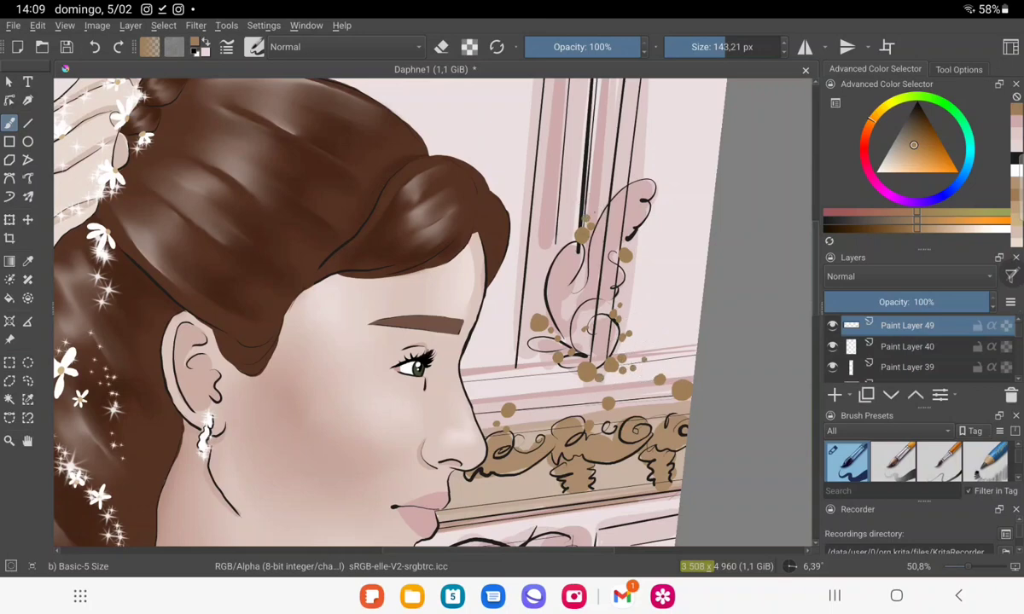
pyautogui.scroll(-3, 427, 307)
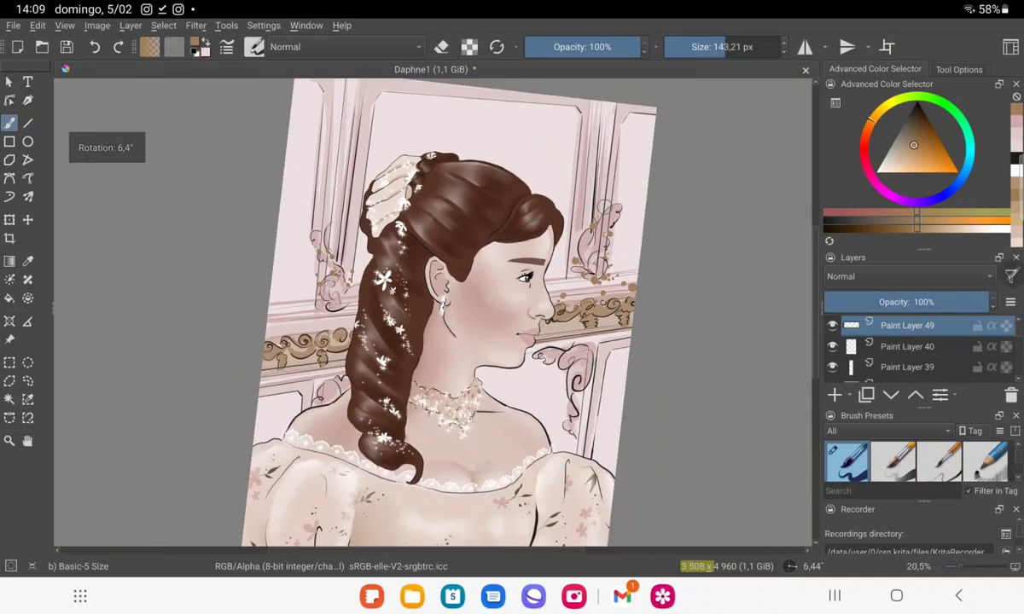
# Tap five tan dots along the ornament curl near the braid, ending at its left end.
pyautogui.scroll(1, 426, 307)
pyautogui.scroll(3, 426, 307)
pyautogui.scroll(2, 427, 307)
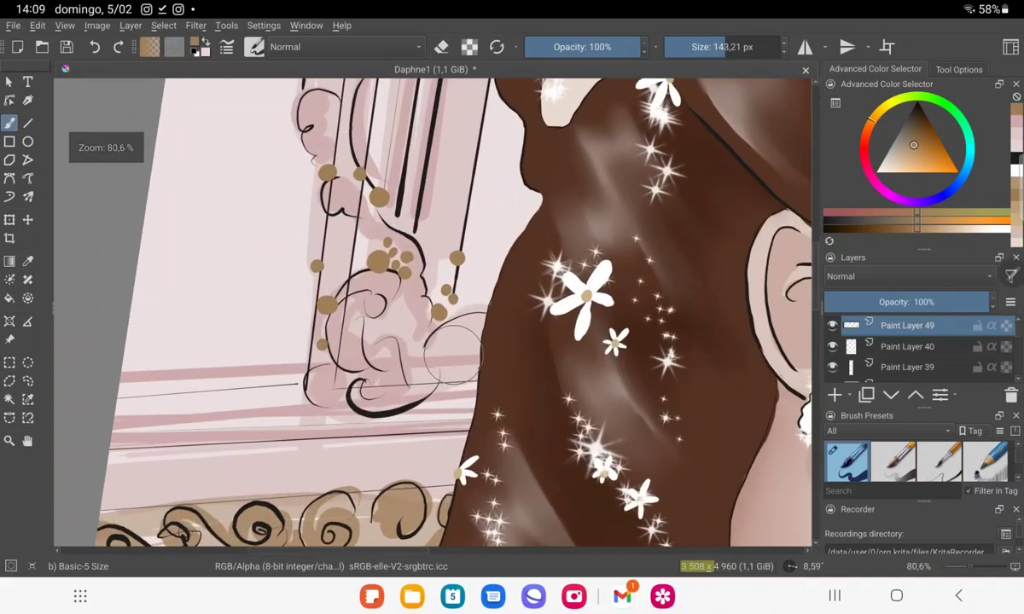
pyautogui.click(445, 387)
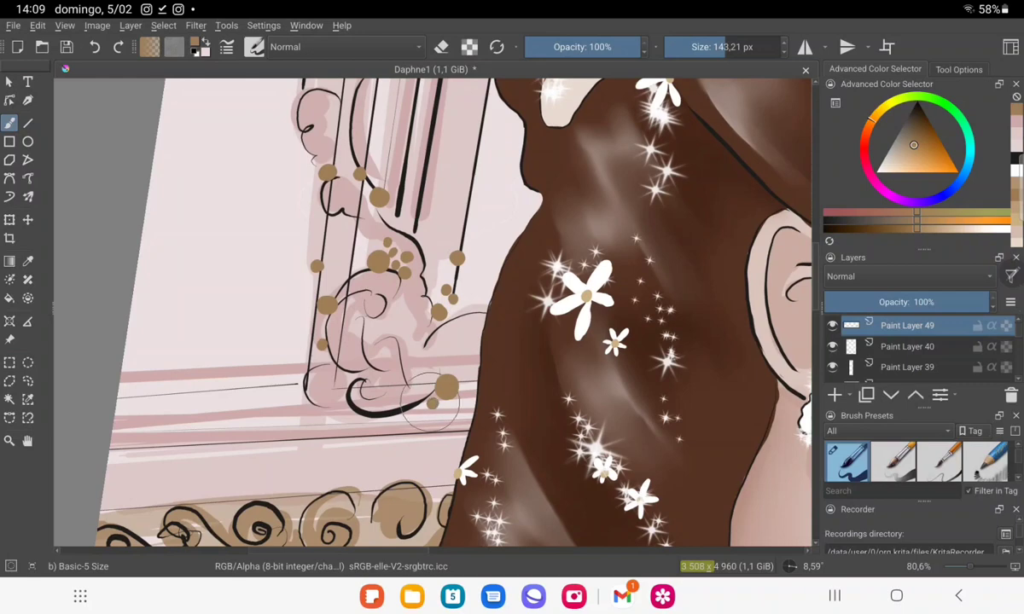
pyautogui.click(443, 408)
pyautogui.click(336, 406)
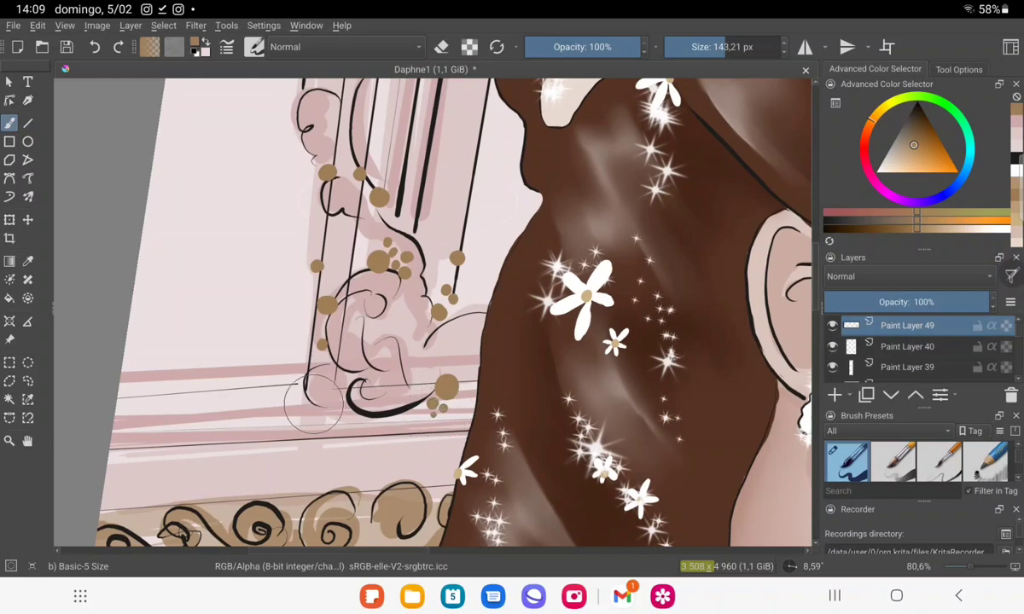
pyautogui.click(316, 416)
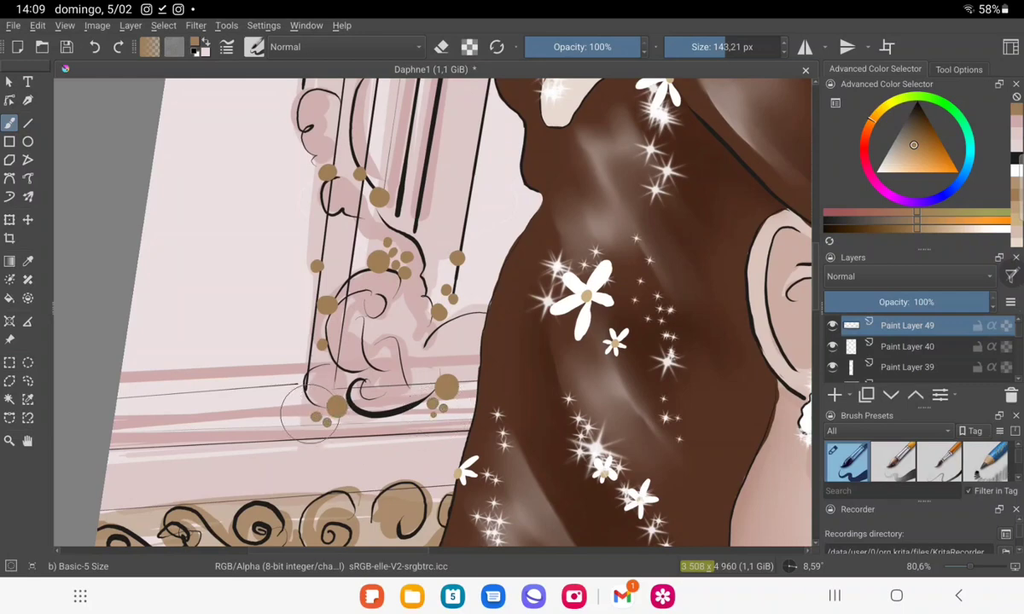
pyautogui.click(300, 416)
# Dot brown paint onto the frame edge and the scrollwork below the lips.
pyautogui.scroll(-2, 433, 312)
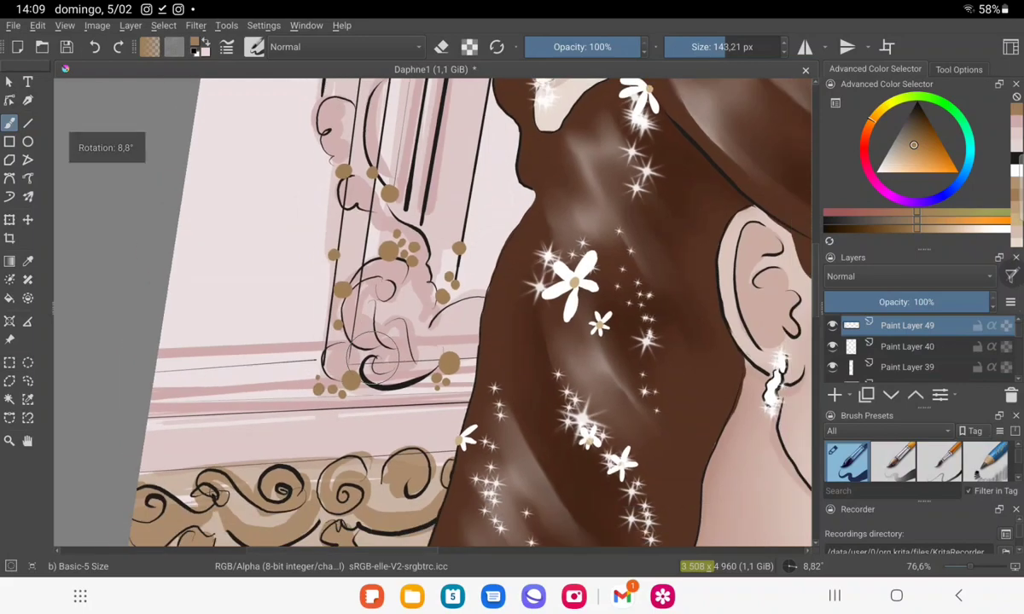
pyautogui.scroll(-2, 432, 311)
pyautogui.scroll(-2, 432, 312)
pyautogui.scroll(-1, 432, 312)
pyautogui.moveTo(477, 307)
pyautogui.mouseDown()
pyautogui.moveTo(400, 324)
pyautogui.moveTo(375, 316)
pyautogui.mouseUp()
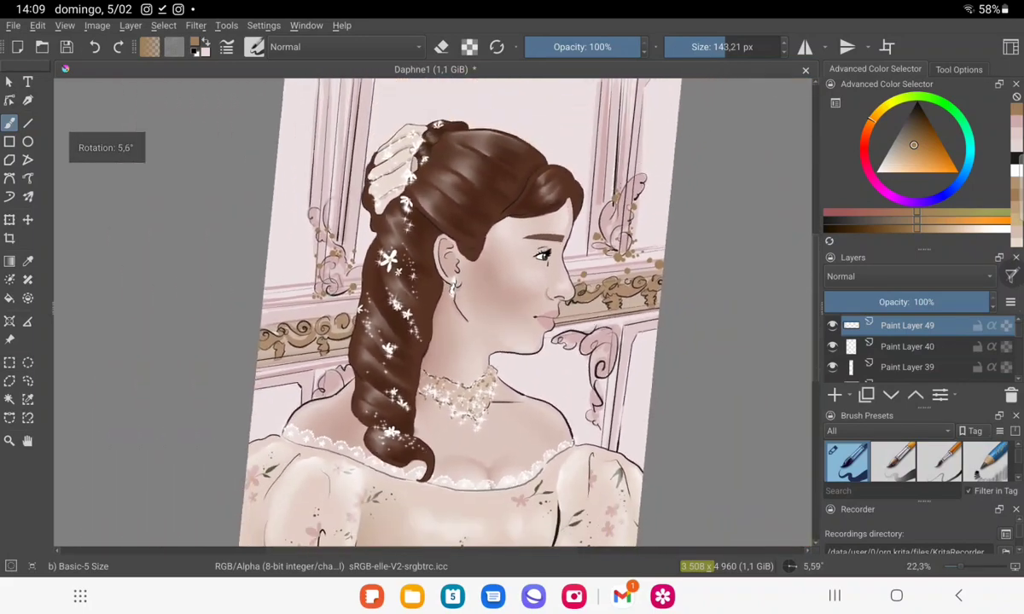
pyautogui.scroll(3, 358, 311)
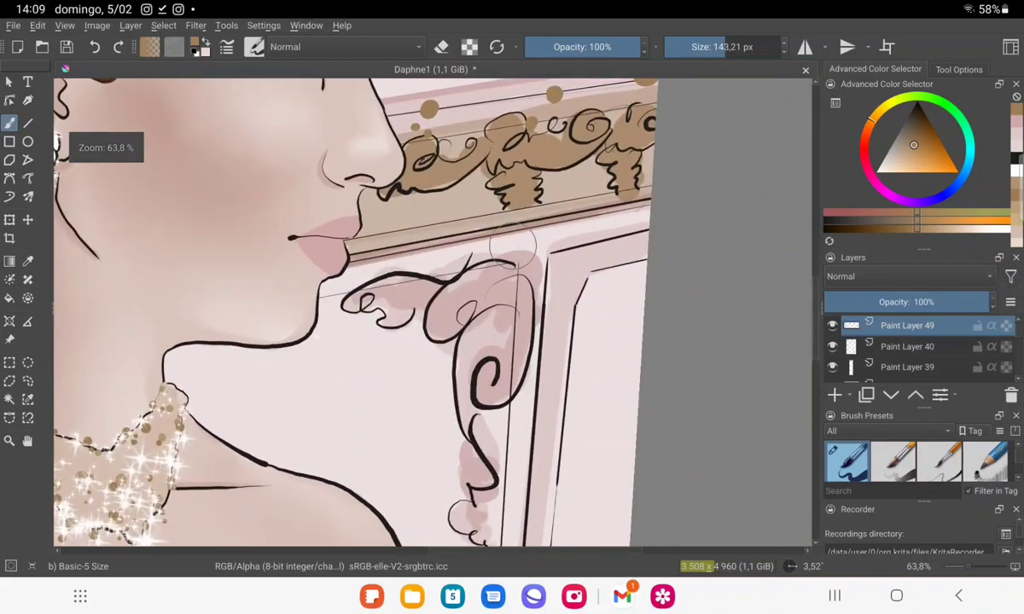
pyautogui.click(524, 252)
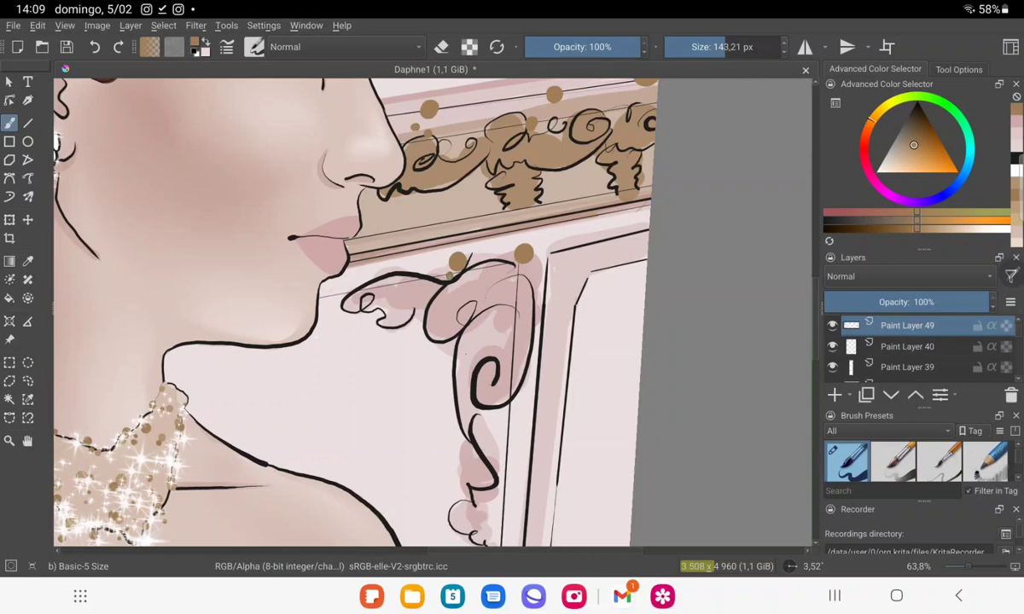
pyautogui.click(446, 350)
pyautogui.click(450, 368)
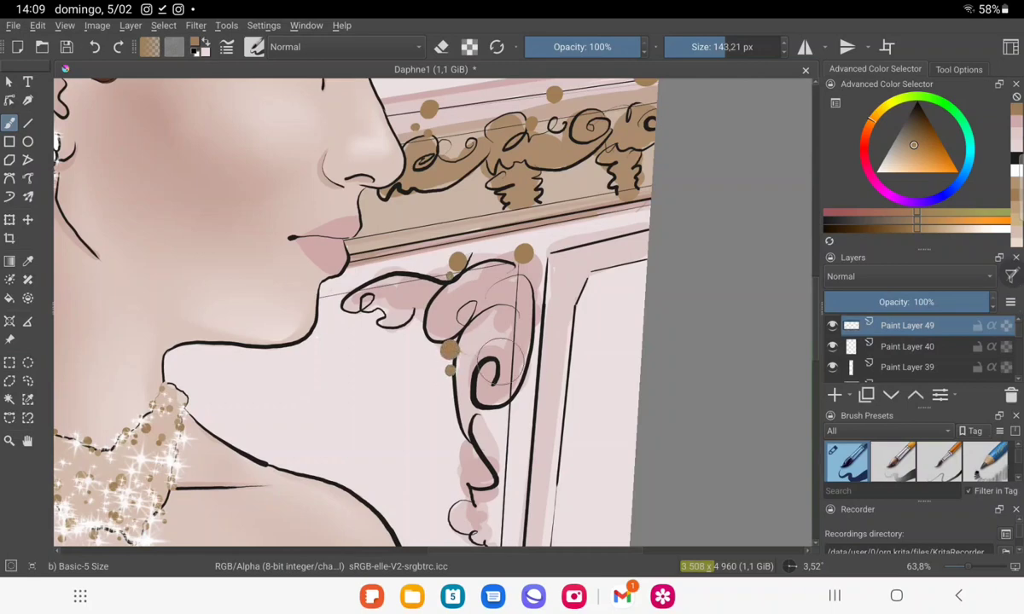
pyautogui.click(428, 339)
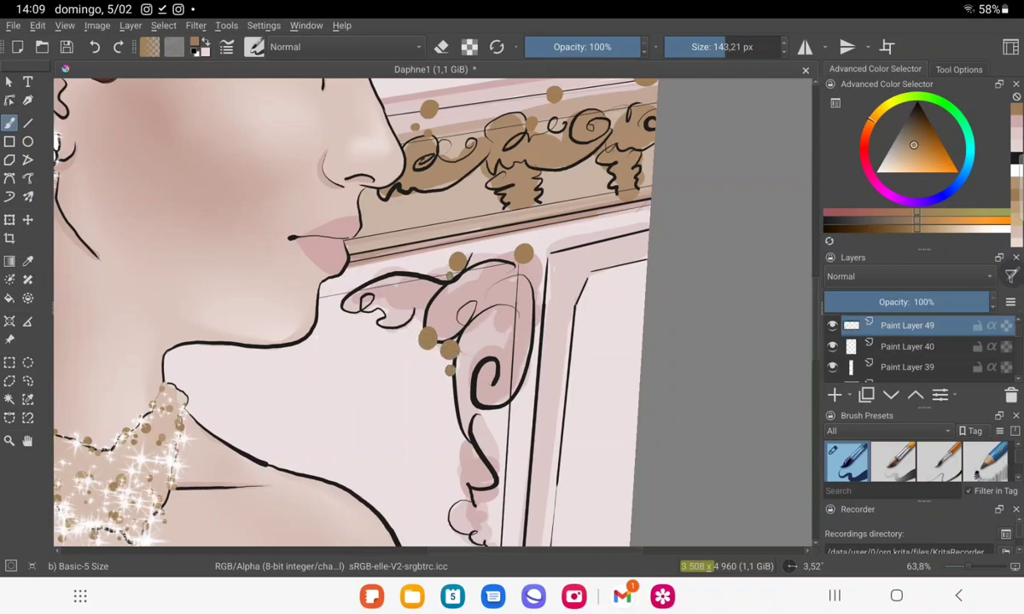
pyautogui.click(428, 354)
# Run a trail of small brown dabs down the scroll's right side to its bottom.
pyautogui.click(509, 247)
pyautogui.click(518, 312)
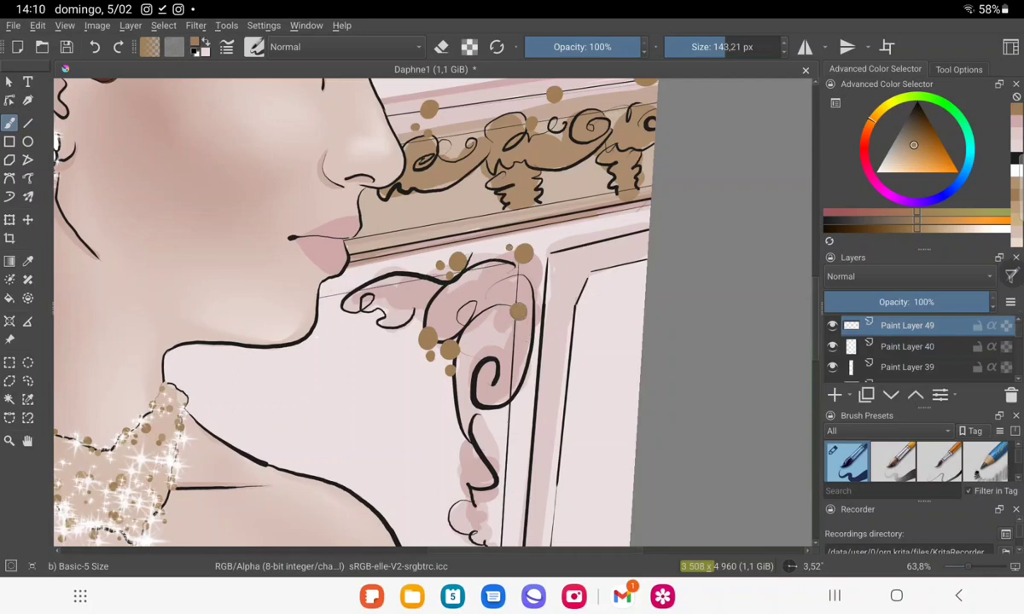
pyautogui.click(507, 317)
pyautogui.click(513, 327)
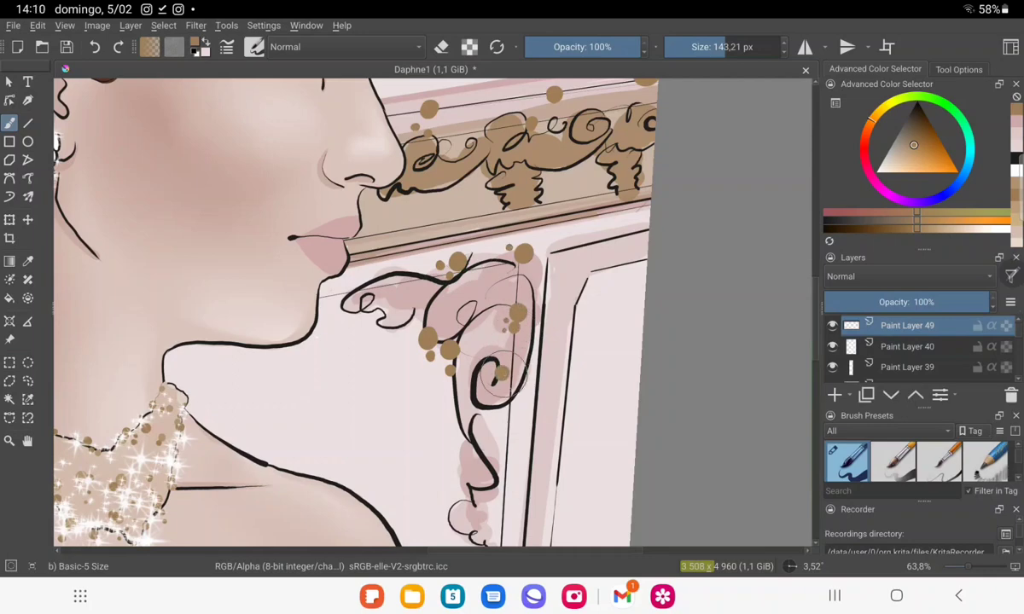
pyautogui.click(500, 372)
pyautogui.click(500, 389)
pyautogui.click(511, 398)
pyautogui.click(493, 383)
pyautogui.click(500, 421)
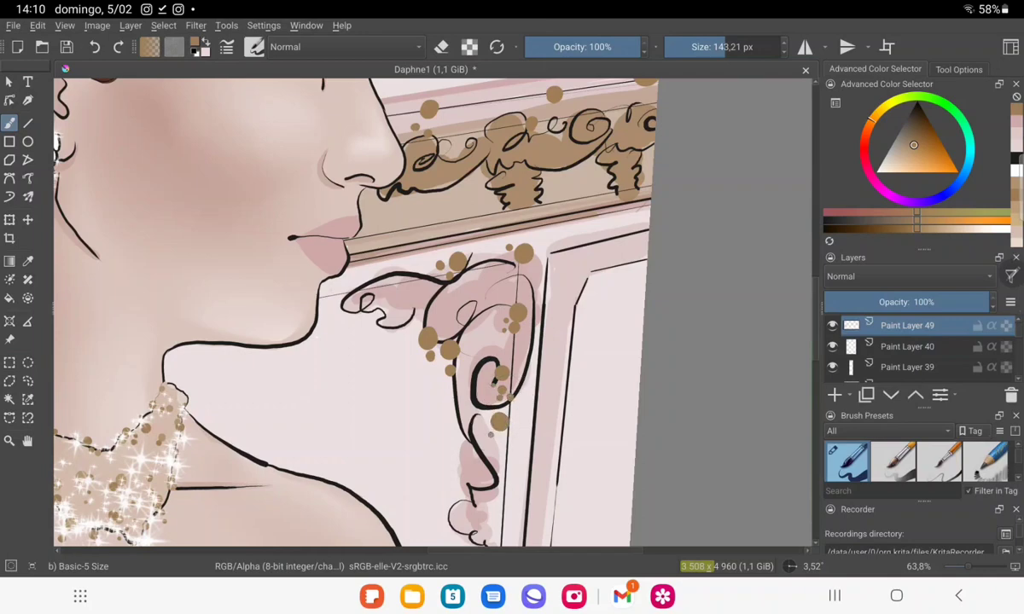
pyautogui.click(491, 434)
pyautogui.click(492, 441)
# Add brown dabs inside the ornament curl and one beside the braid.
pyautogui.scroll(-5, 427, 307)
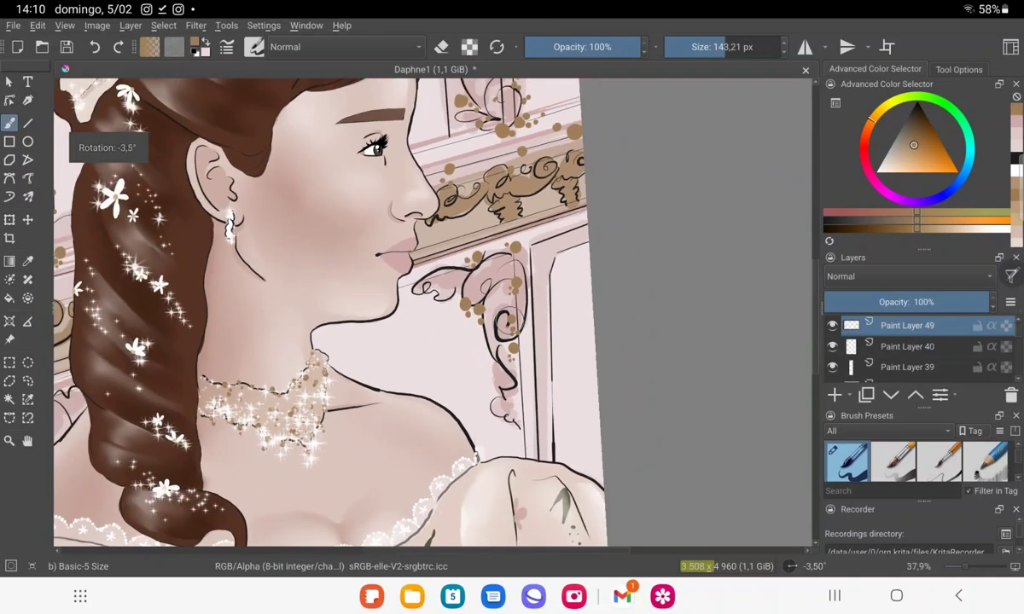
pyautogui.scroll(6, 426, 267)
pyautogui.click(422, 274)
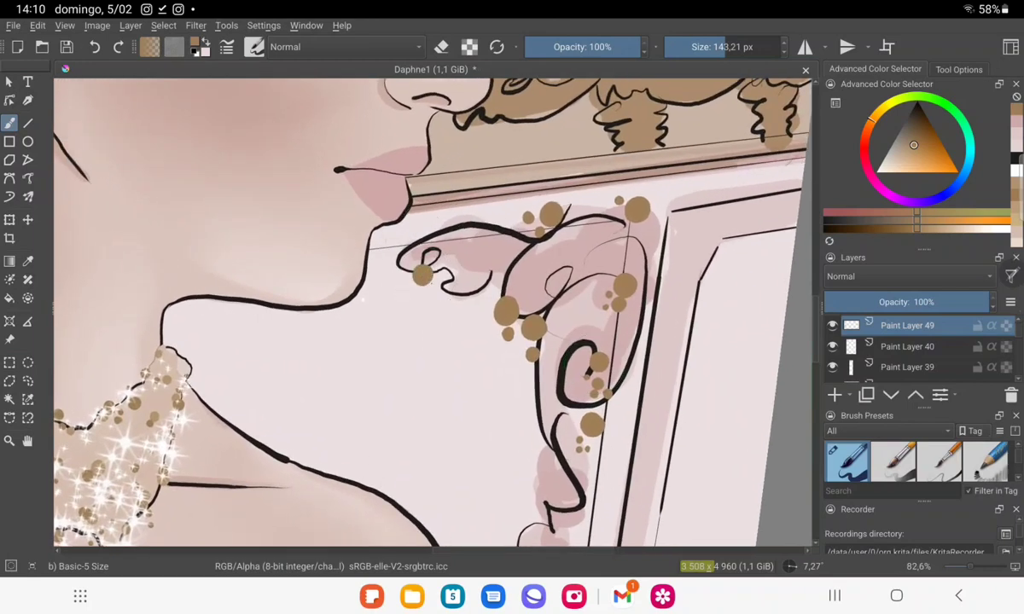
pyautogui.click(429, 291)
pyautogui.click(417, 295)
pyautogui.scroll(-1, 522, 275)
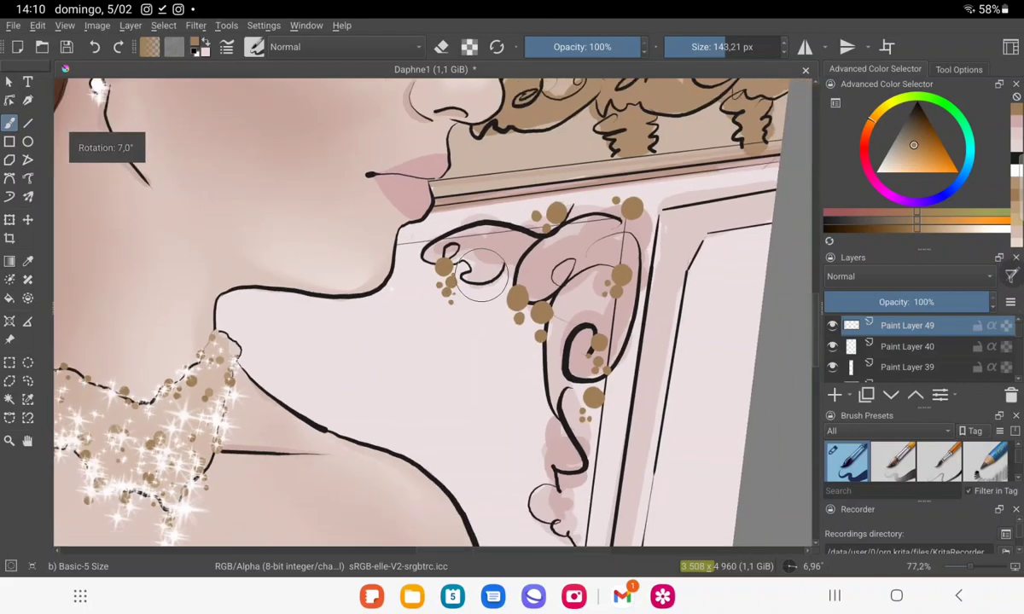
pyautogui.scroll(-3, 522, 275)
pyautogui.scroll(-2, 522, 274)
pyautogui.scroll(3, 522, 274)
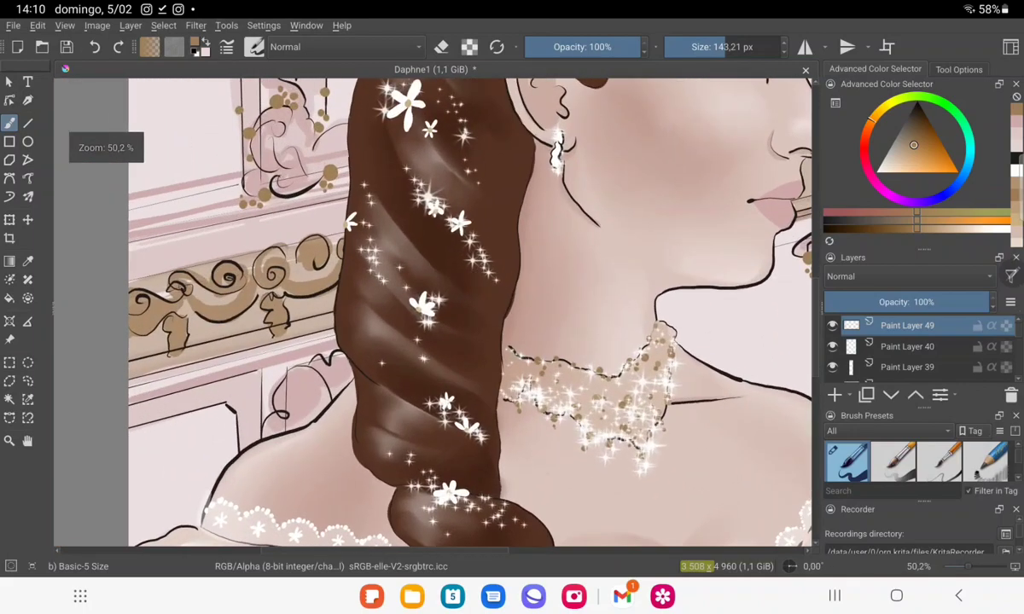
pyautogui.click(273, 394)
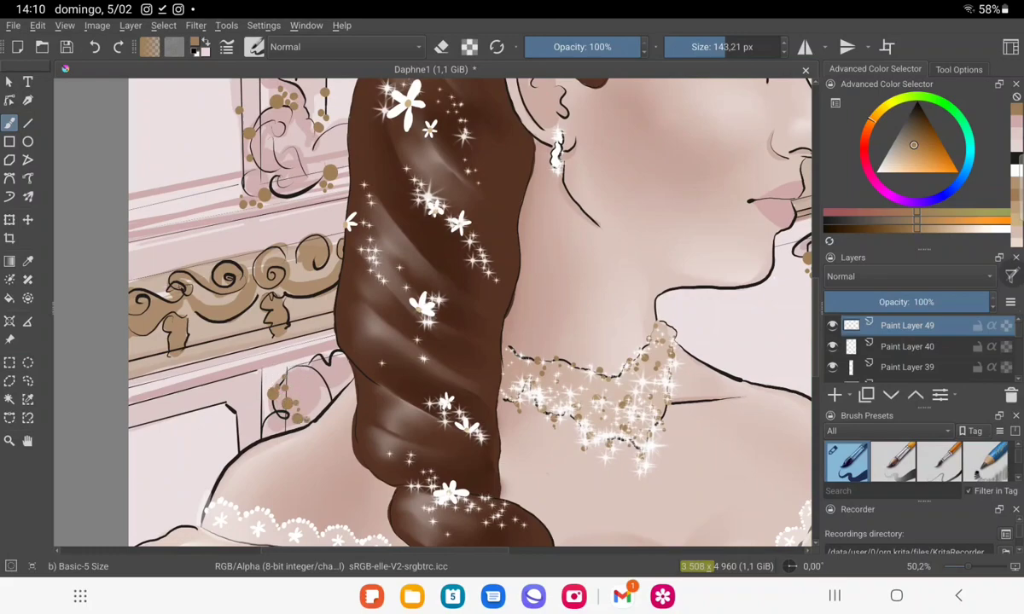
# Sample a near-white from the canvas and add empty Paint Layer 50 above Paint Layer 49.
pyautogui.scroll(-5, 469, 307)
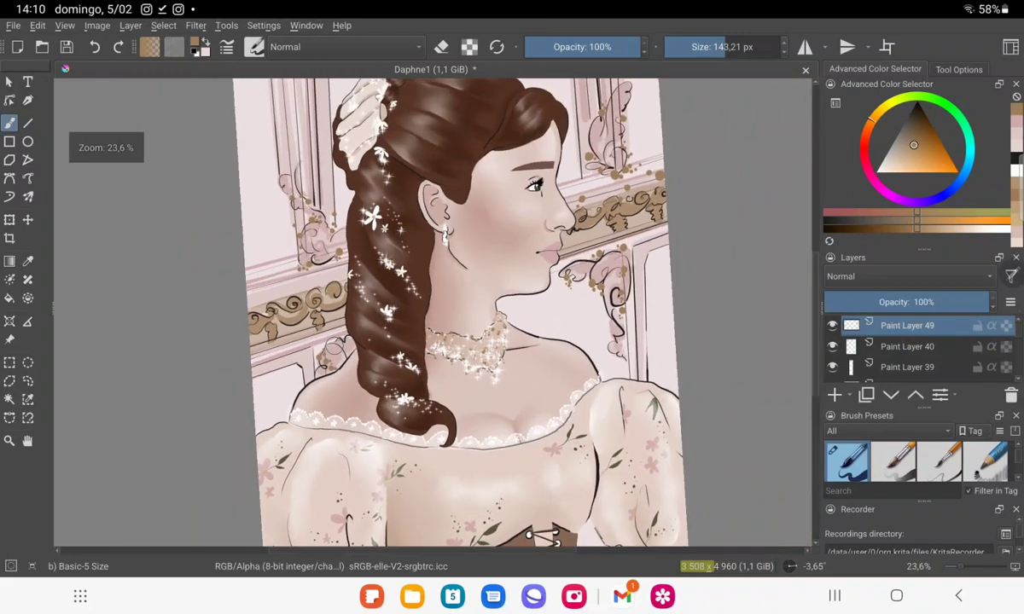
pyautogui.scroll(2, 427, 307)
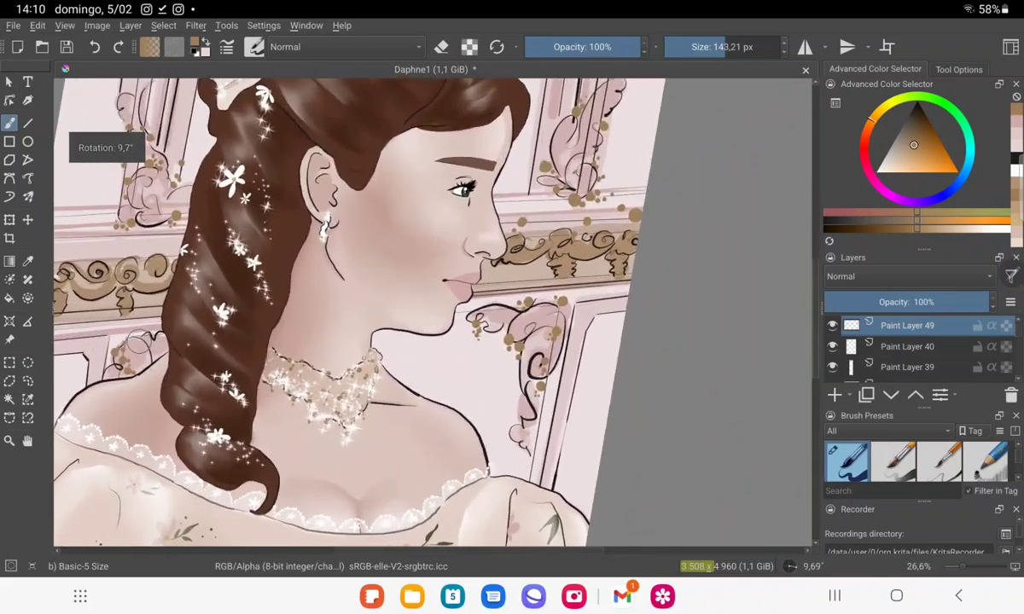
pyautogui.scroll(-2, 427, 307)
pyautogui.scroll(-1, 426, 307)
pyautogui.scroll(-1, 426, 308)
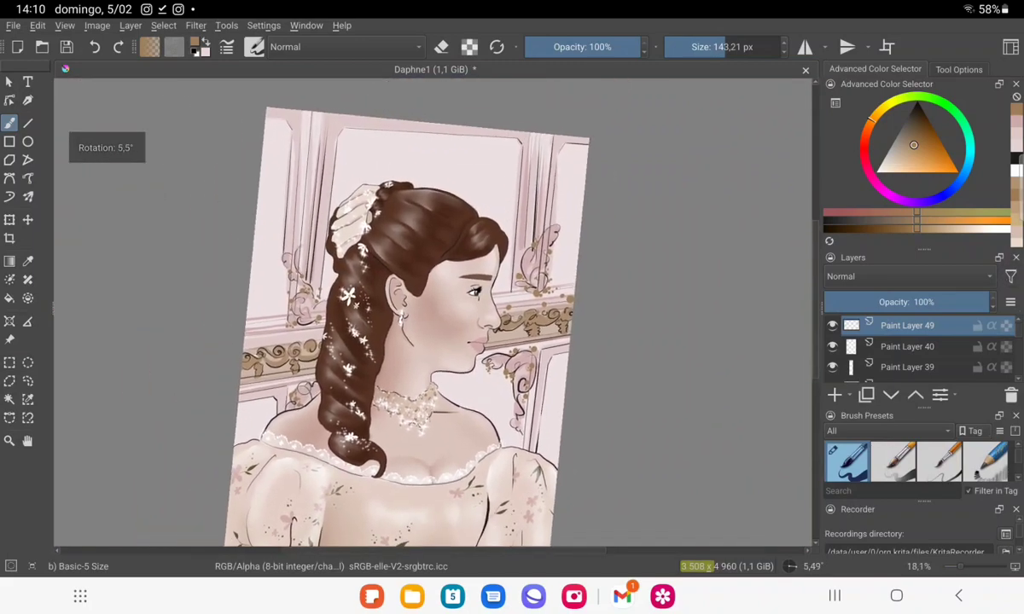
pyautogui.scroll(-1, 410, 324)
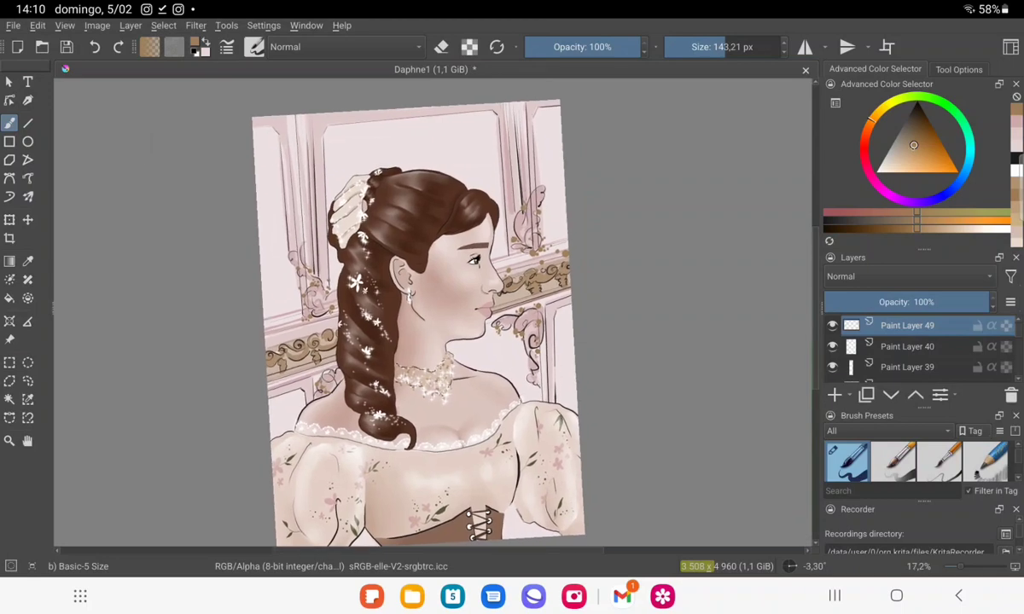
pyautogui.click(742, 170)
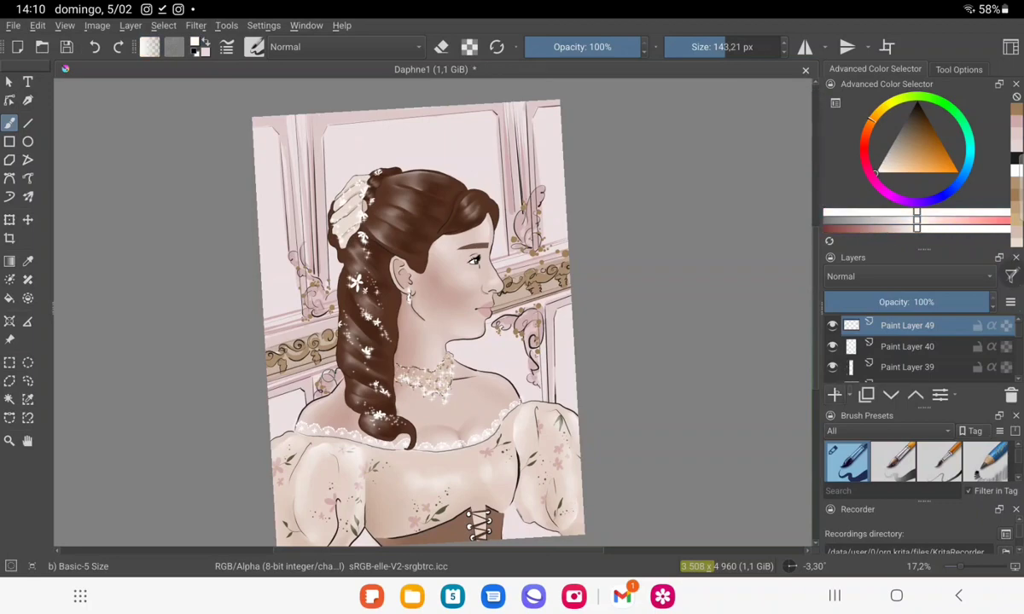
pyautogui.click(835, 394)
pyautogui.scroll(5, 516, 307)
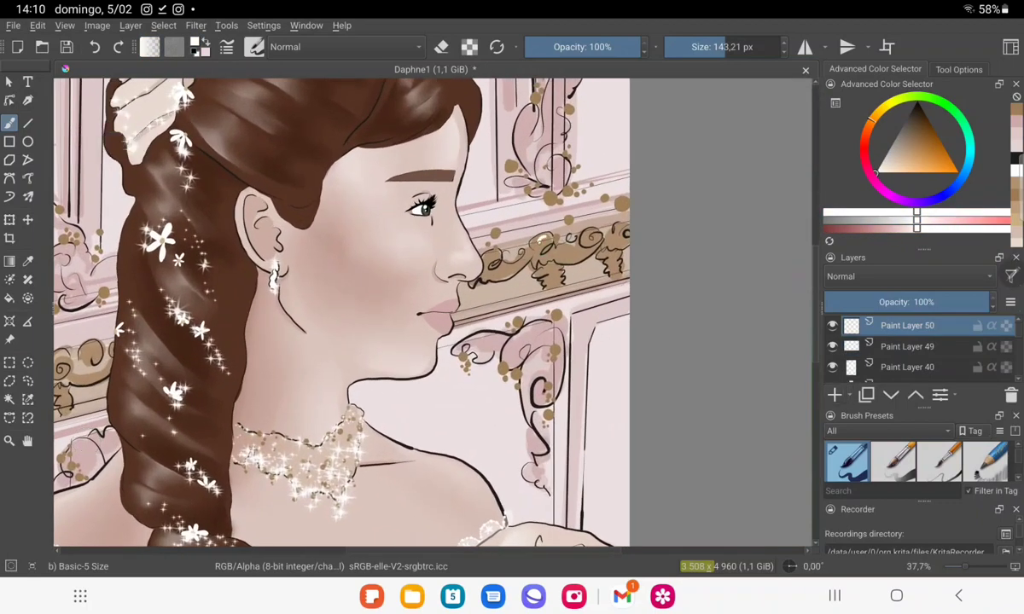
# Paint white highlights on the right and left gold wall ornaments.
pyautogui.click(499, 223)
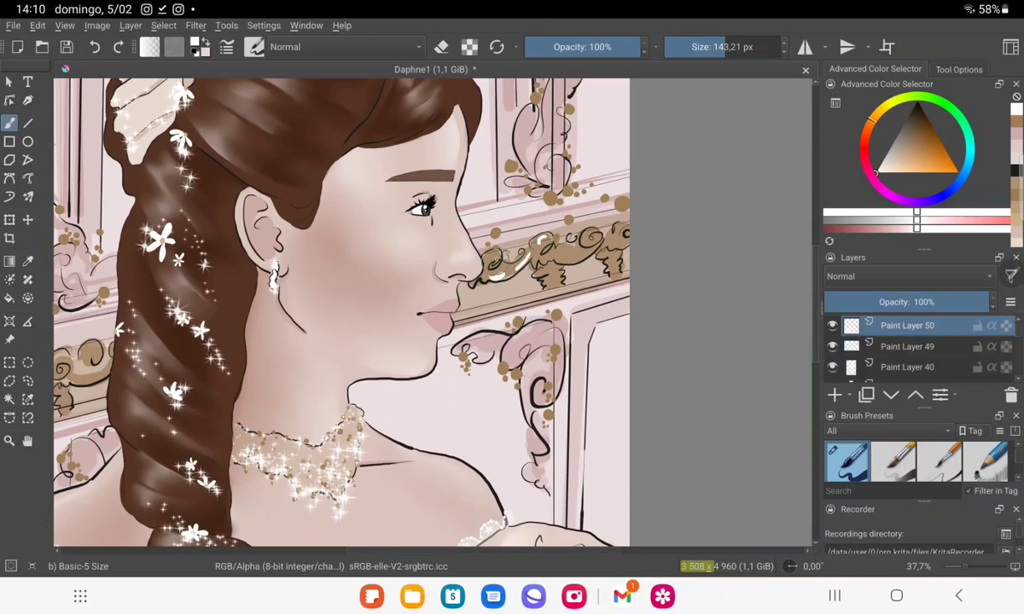
pyautogui.moveTo(569, 261)
pyautogui.mouseDown()
pyautogui.moveTo(595, 249)
pyautogui.moveTo(607, 275)
pyautogui.mouseUp()
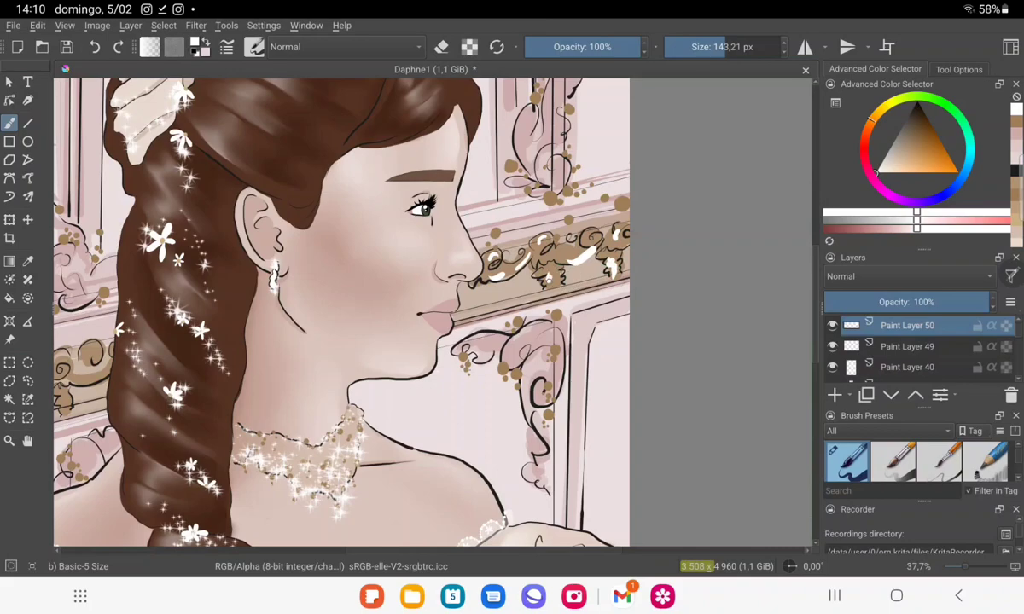
pyautogui.moveTo(426, 307); pyautogui.dragTo(460, 290)
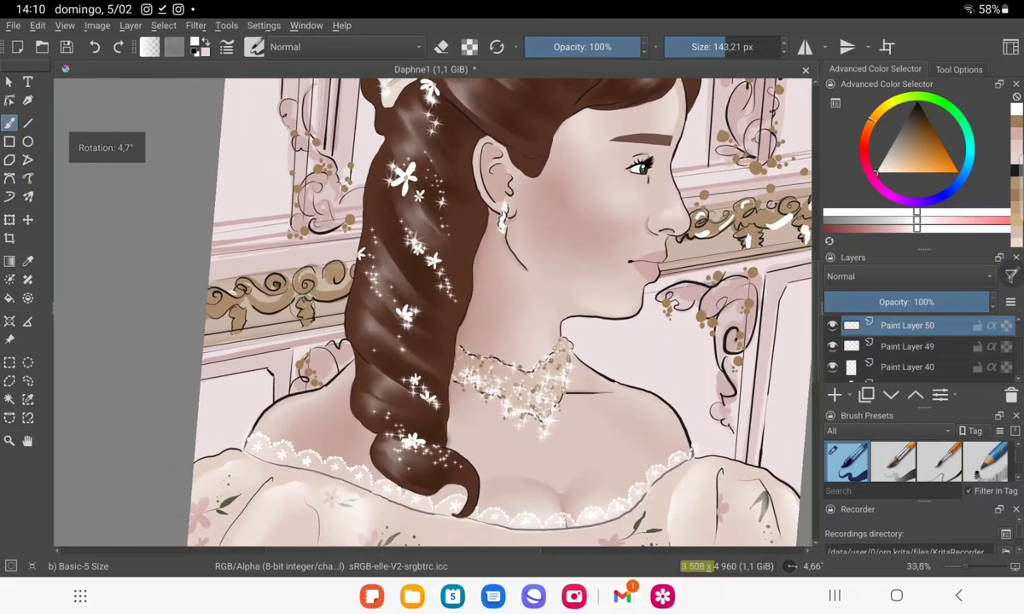
pyautogui.click(301, 312)
pyautogui.moveTo(296, 286); pyautogui.dragTo(320, 277)
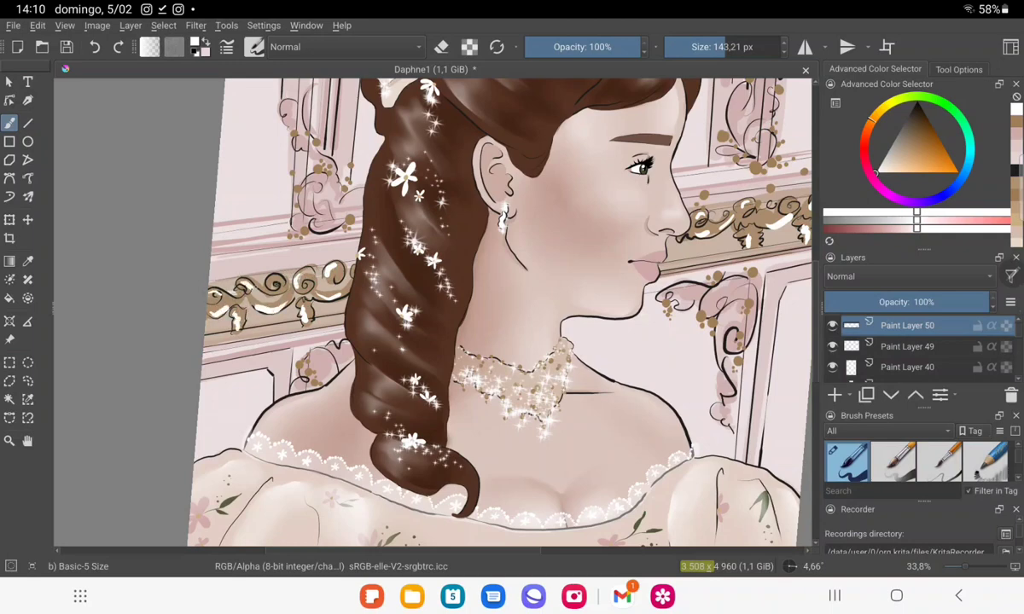
pyautogui.moveTo(264, 256); pyautogui.dragTo(143, 452)
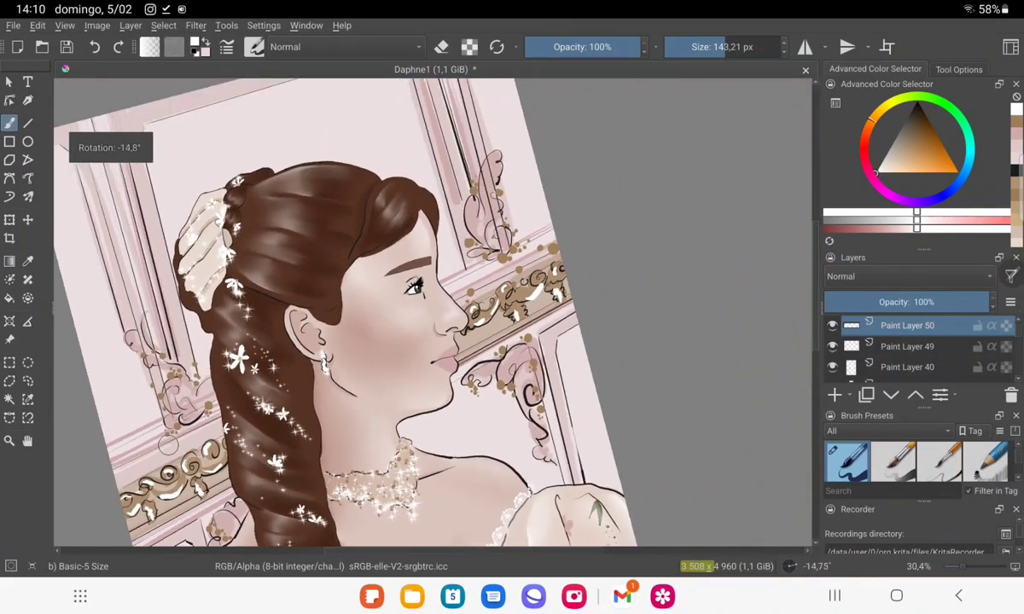
# Lower Paint Layer 50 opacity to 59% and add empty Paint Layer 51.
pyautogui.click(956, 302)
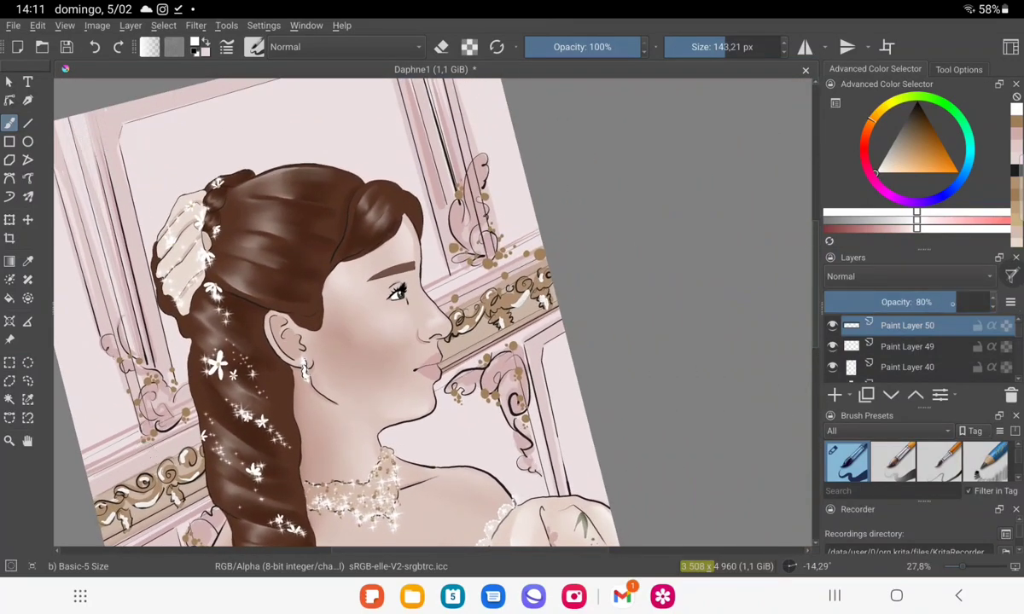
pyautogui.click(930, 302)
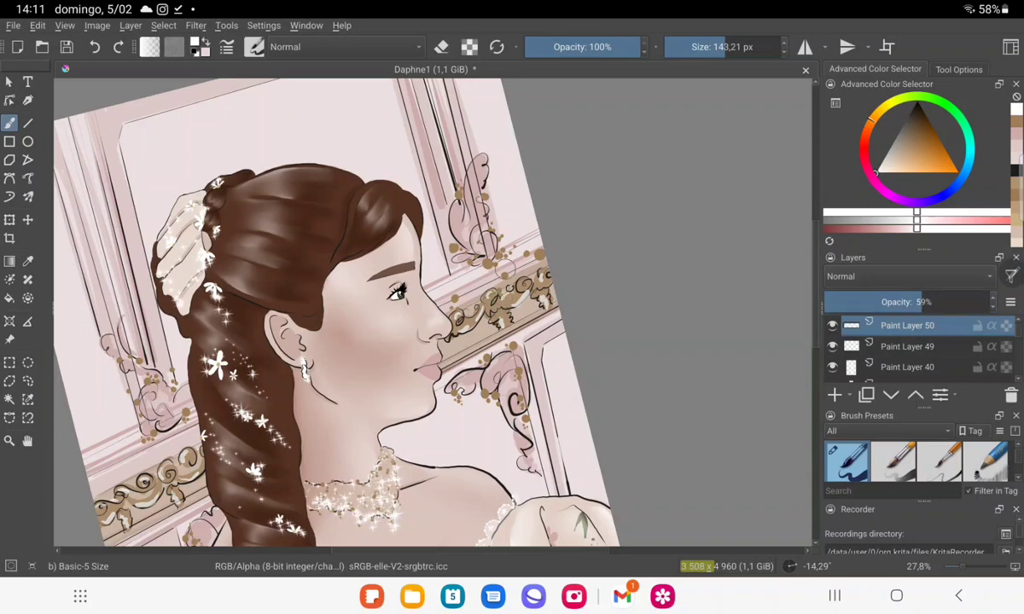
pyautogui.moveTo(506, 189)
pyautogui.mouseDown()
pyautogui.moveTo(509, 89)
pyautogui.moveTo(530, 224)
pyautogui.mouseUp()
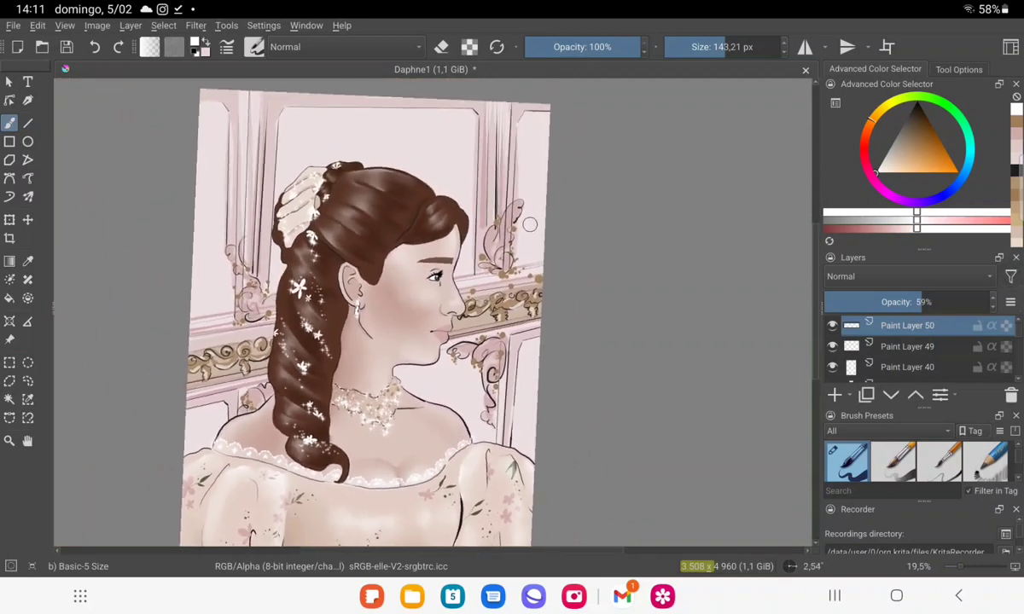
pyautogui.press('Insert')
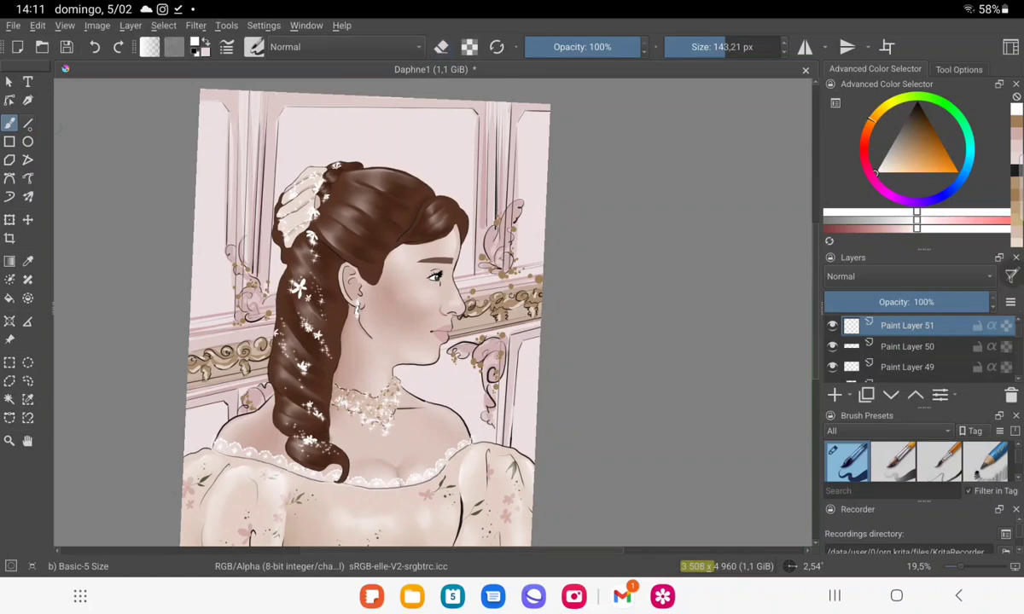
# Draw straight white highlight lines down the left and right window pillars with the Line tool.
pyautogui.press('v')
pyautogui.moveTo(256, 94)
pyautogui.mouseDown()
pyautogui.moveTo(228, 271)
pyautogui.moveTo(278, 162)
pyautogui.moveTo(275, 241)
pyautogui.mouseUp()
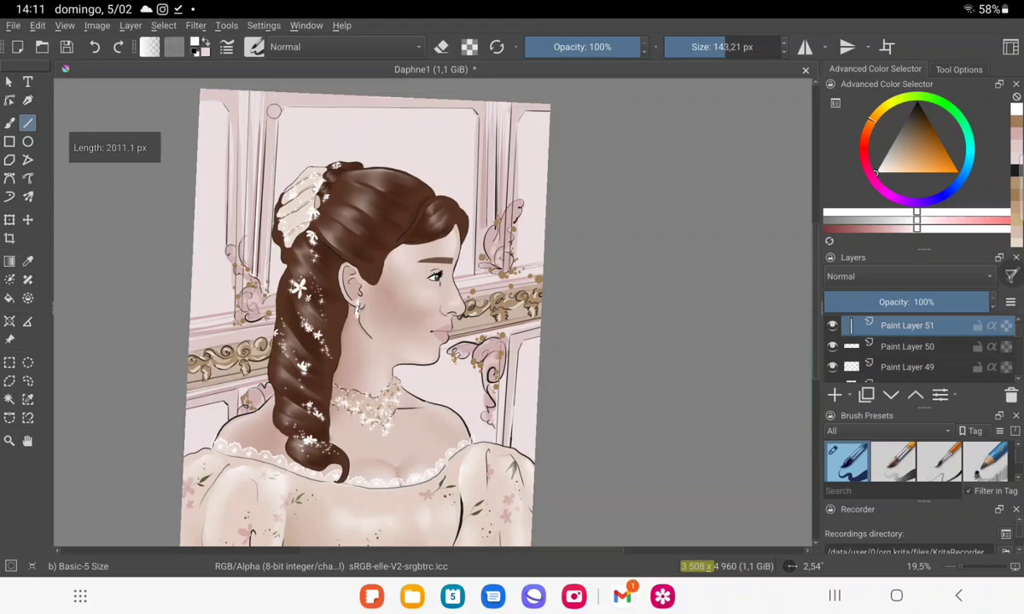
pyautogui.moveTo(273, 111)
pyautogui.mouseDown()
pyautogui.moveTo(256, 89)
pyautogui.moveTo(226, 237)
pyautogui.mouseUp()
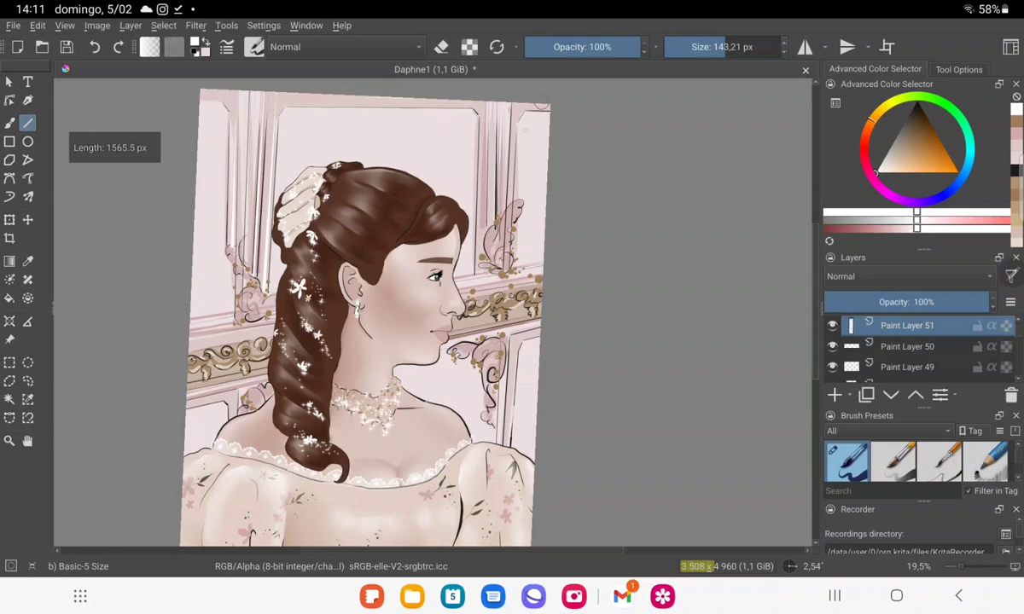
pyautogui.moveTo(463, 95); pyautogui.dragTo(445, 223)
pyautogui.moveTo(518, 103); pyautogui.dragTo(512, 192)
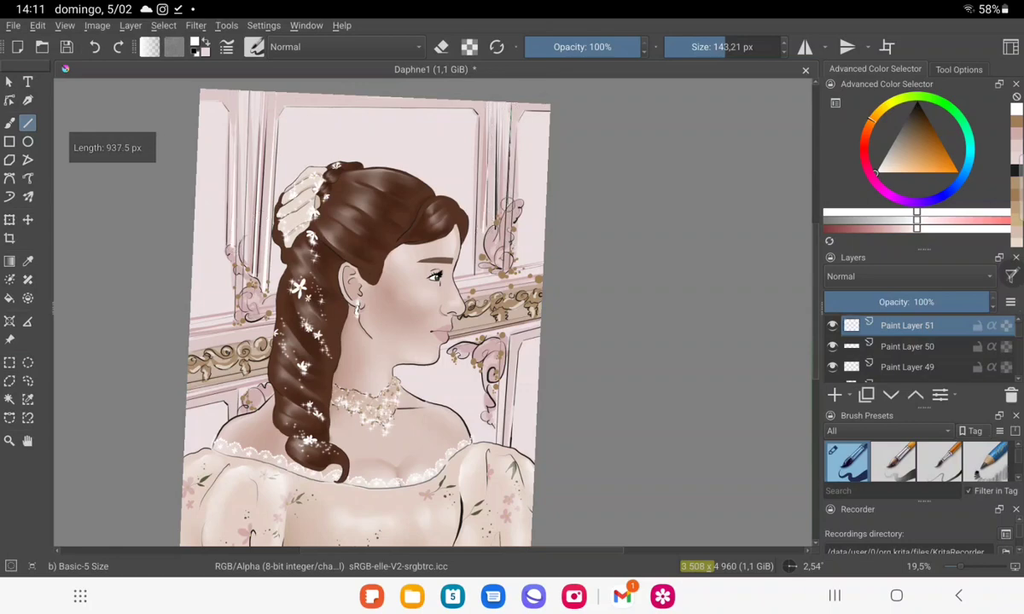
pyautogui.moveTo(512, 136)
pyautogui.mouseDown()
pyautogui.moveTo(548, 173)
pyautogui.moveTo(555, 206)
pyautogui.moveTo(569, 201)
pyautogui.moveTo(584, 100)
pyautogui.mouseUp()
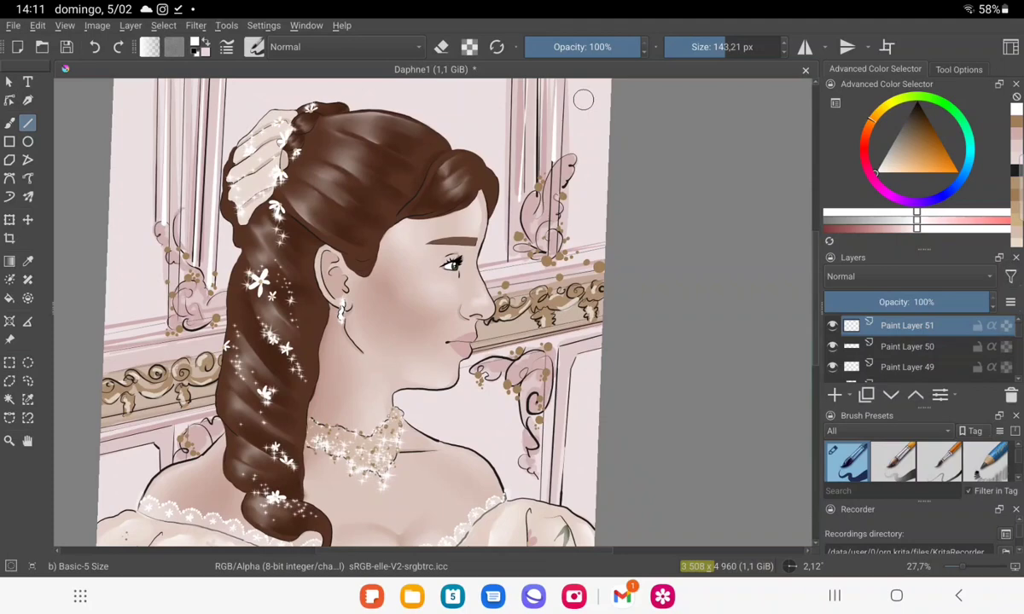
pyautogui.click(28, 261)
# Sample light greyish pink from the wall and add Paint Layer 52 with the freehand brush.
pyautogui.click(137, 137)
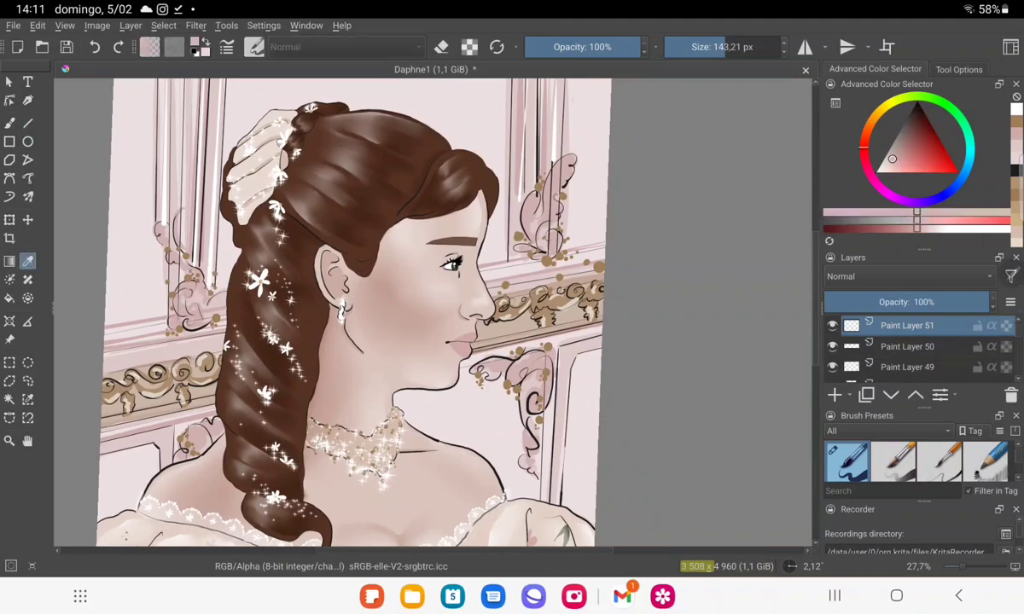
pyautogui.click(9, 122)
pyautogui.click(834, 395)
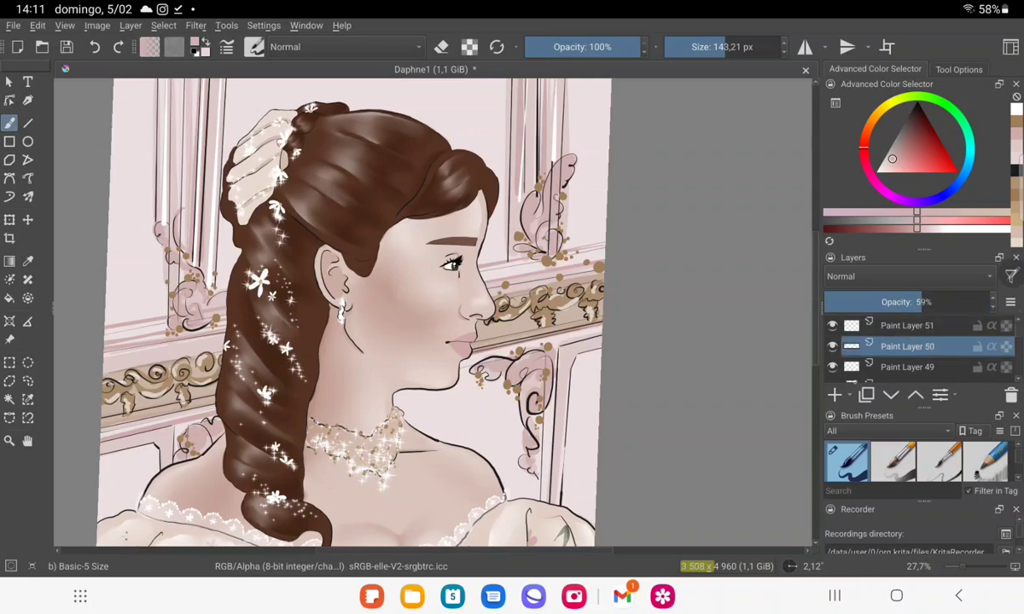
# Brush light pink strokes onto the feather flourish ornament.
pyautogui.moveTo(520, 184)
pyautogui.mouseDown()
pyautogui.moveTo(521, 202)
pyautogui.moveTo(508, 191)
pyautogui.mouseUp()
pyautogui.moveTo(521, 161)
pyautogui.mouseDown()
pyautogui.moveTo(522, 179)
pyautogui.moveTo(524, 150)
pyautogui.mouseUp()
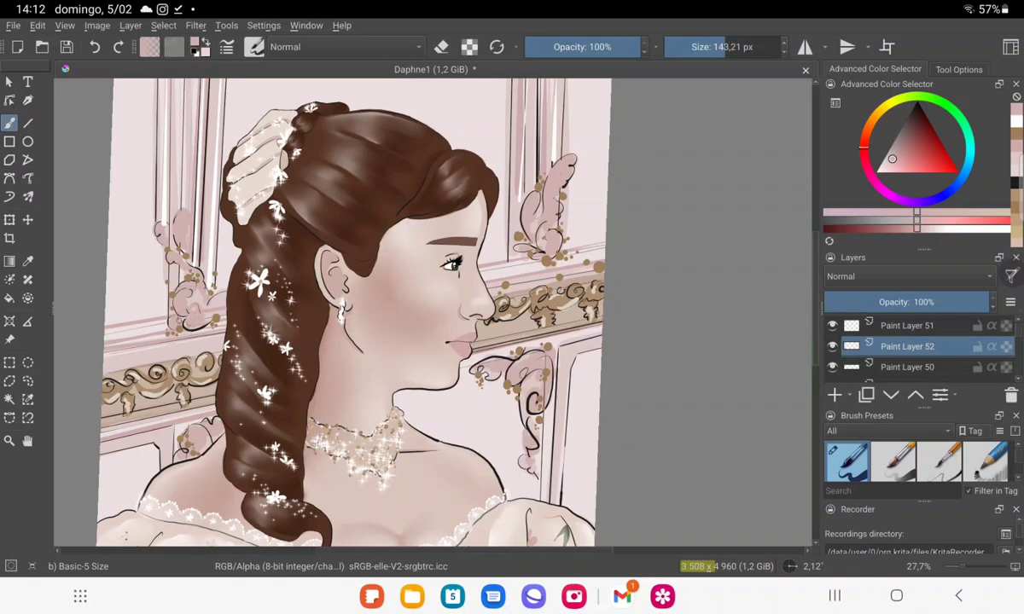
pyautogui.scroll(-3, 201, 247)
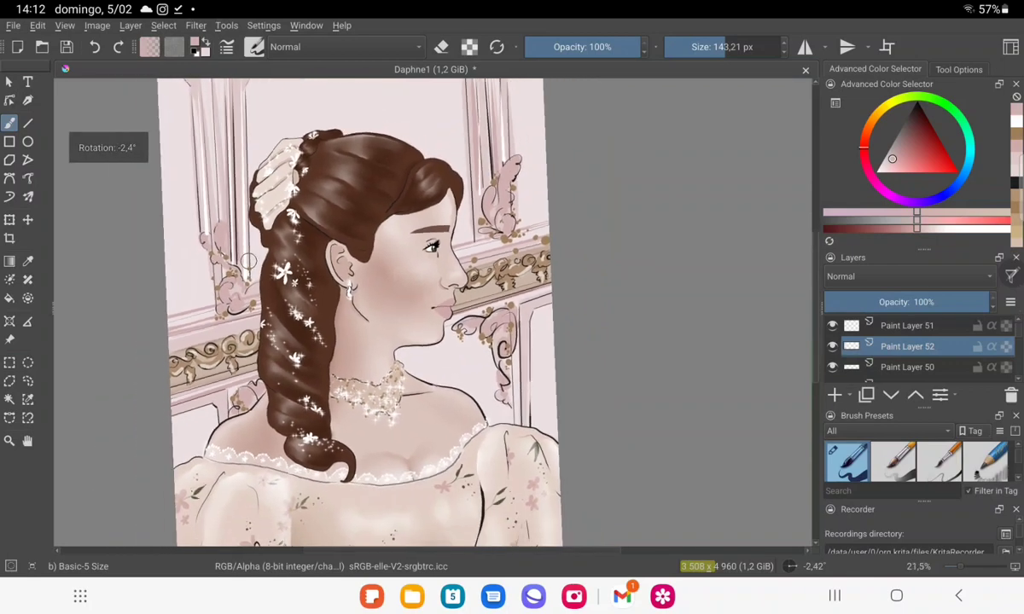
pyautogui.scroll(2, 248, 260)
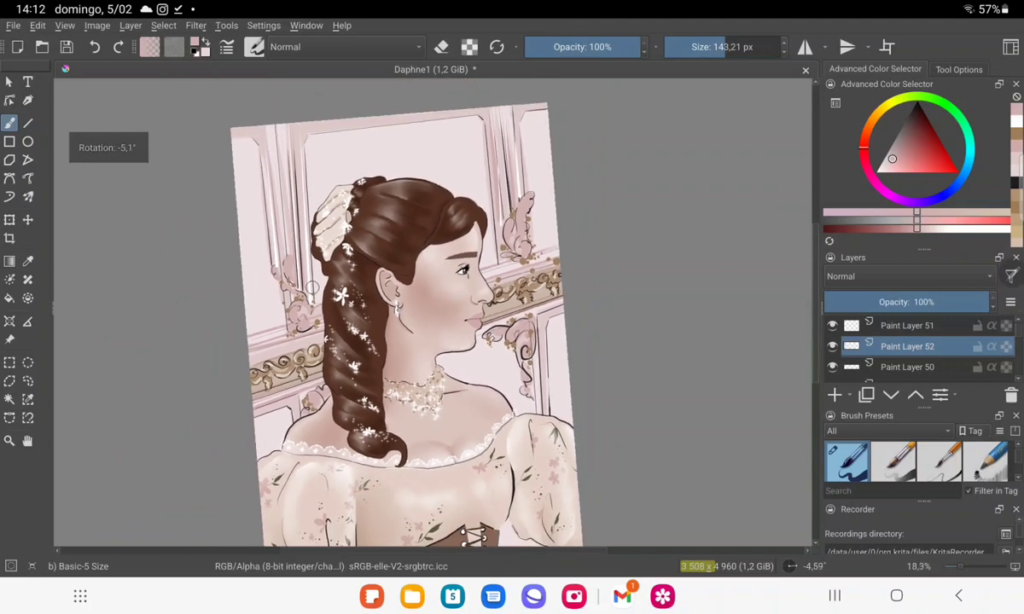
pyautogui.scroll(3, 248, 260)
pyautogui.scroll(3, 249, 260)
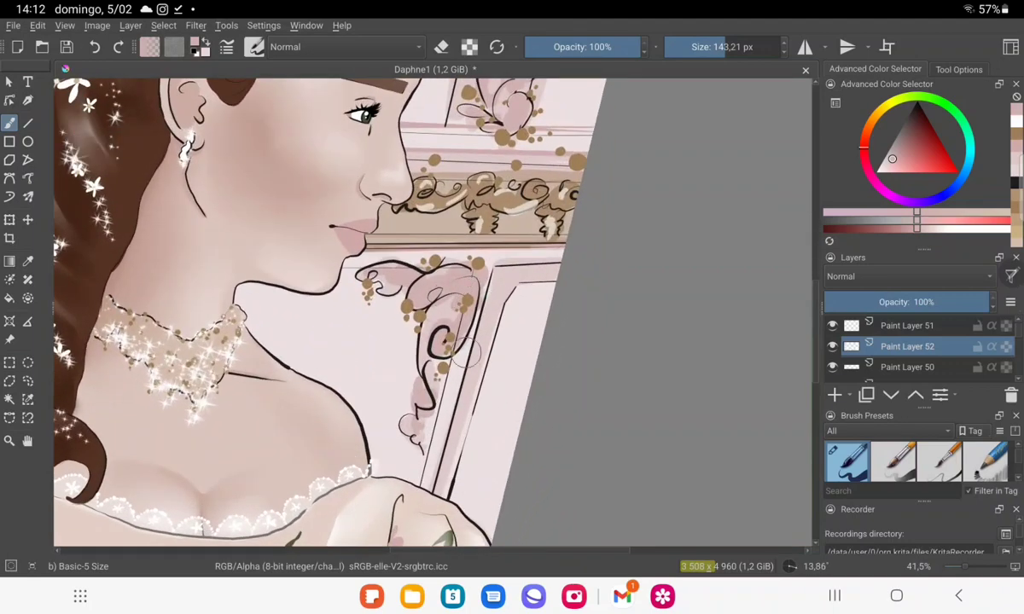
pyautogui.scroll(-2, 468, 280)
pyautogui.scroll(-2, 467, 280)
pyautogui.scroll(-1, 468, 279)
pyautogui.scroll(1, 392, 324)
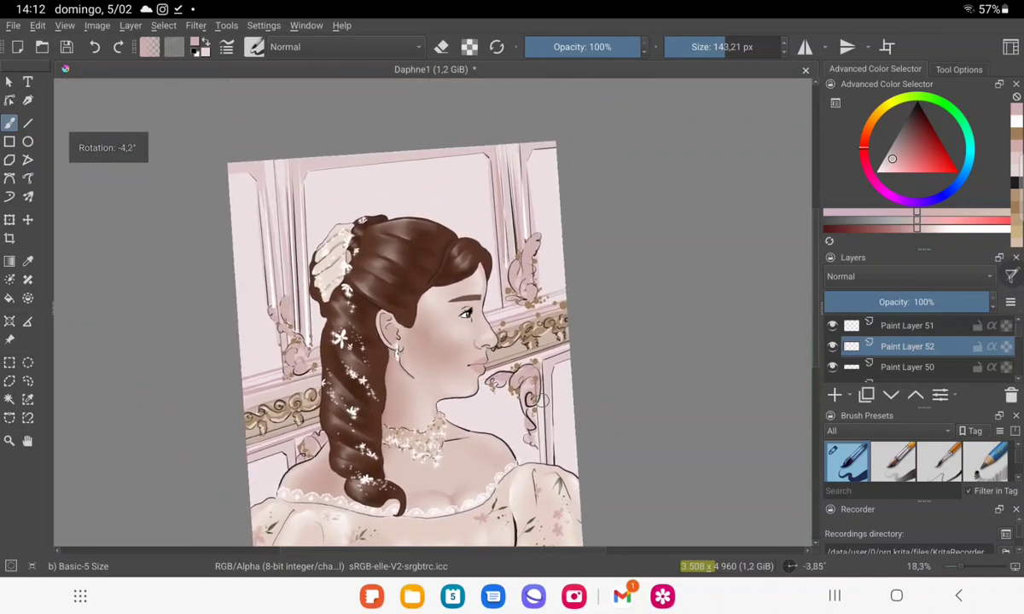
# Paint a near-white highlight down the flourish petal and set Paint Layer 53 to 52% opacity.
pyautogui.keyDown('ctrl'); pyautogui.click(516, 373); pyautogui.keyUp('ctrl')
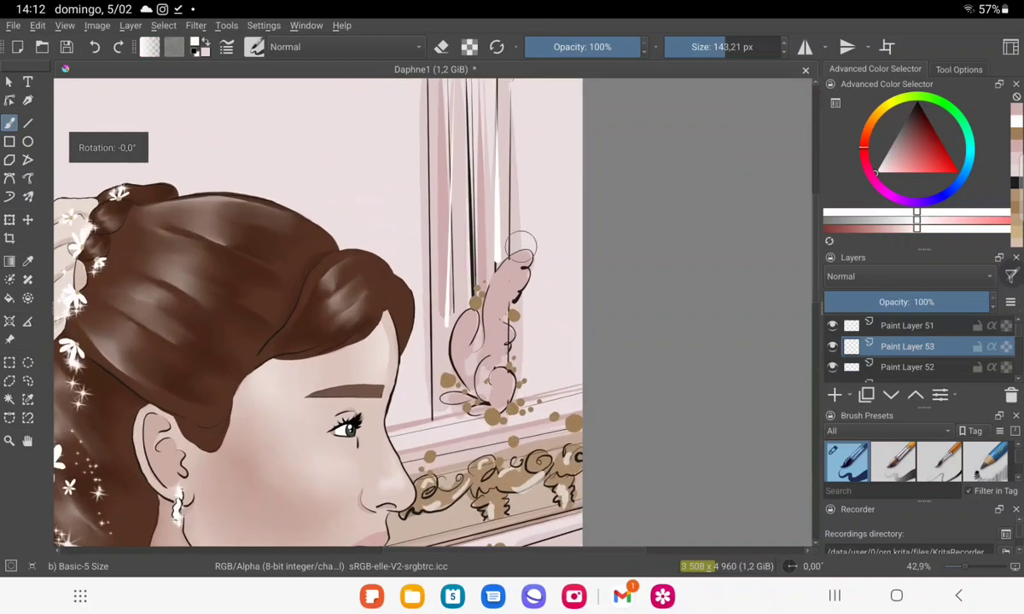
pyautogui.moveTo(522, 247)
pyautogui.mouseDown()
pyautogui.moveTo(458, 357)
pyautogui.moveTo(509, 385)
pyautogui.mouseUp()
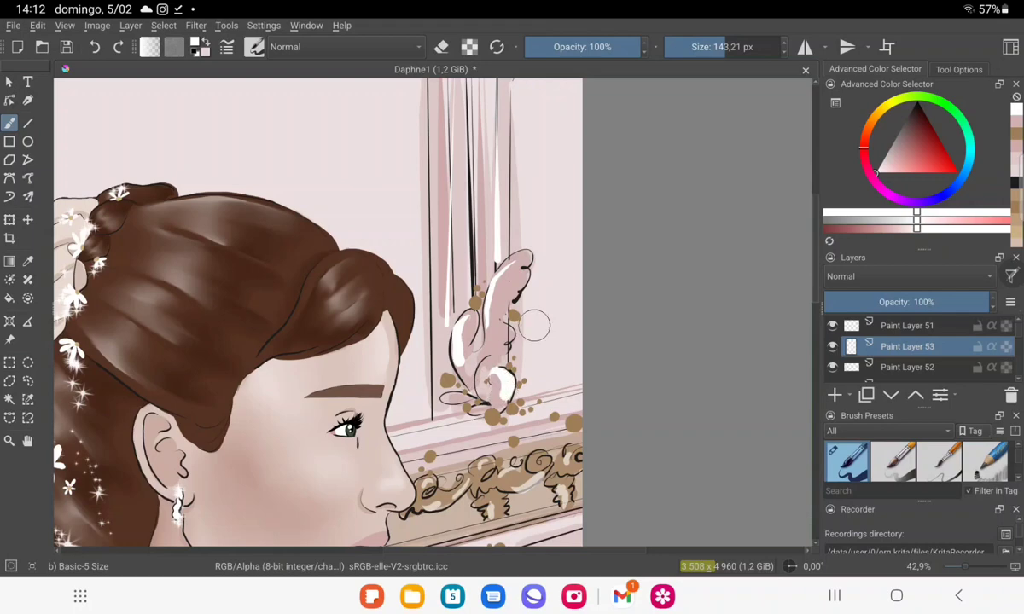
pyautogui.click(910, 302)
# Highlight and shade the left wall flourish.
pyautogui.moveTo(348, 429); pyautogui.dragTo(559, 357)
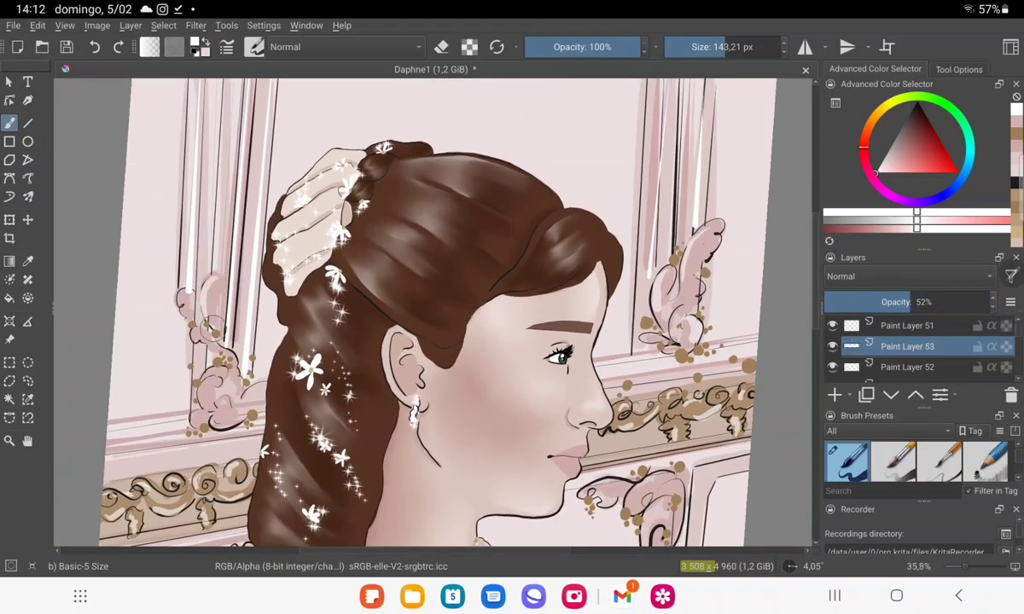
pyautogui.moveTo(198, 354)
pyautogui.mouseDown()
pyautogui.moveTo(205, 399)
pyautogui.moveTo(227, 406)
pyautogui.mouseUp()
pyautogui.moveTo(181, 380); pyautogui.dragTo(205, 401)
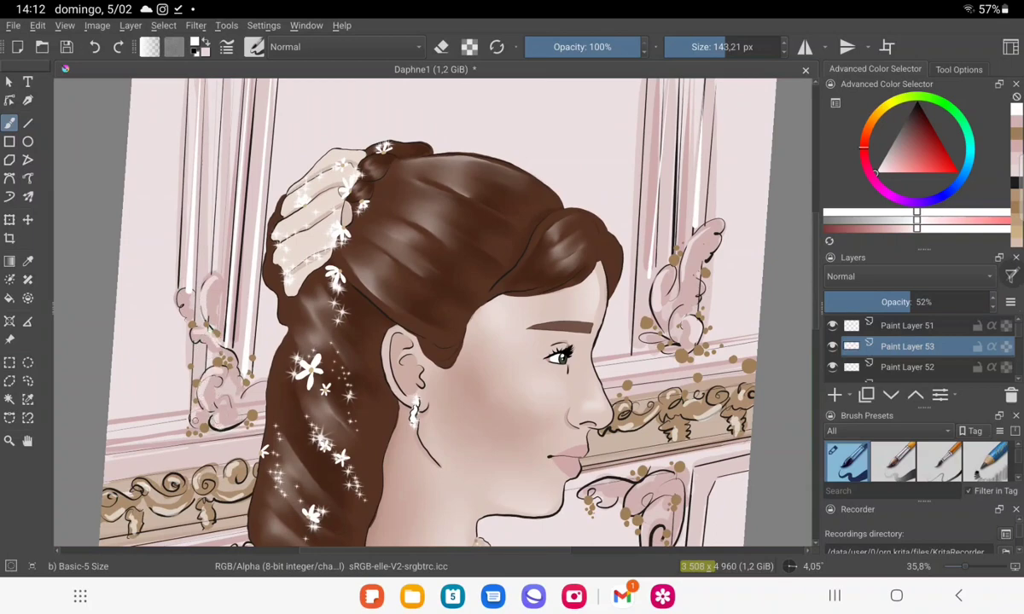
pyautogui.moveTo(204, 350); pyautogui.dragTo(220, 383)
pyautogui.scroll(-5, 434, 311)
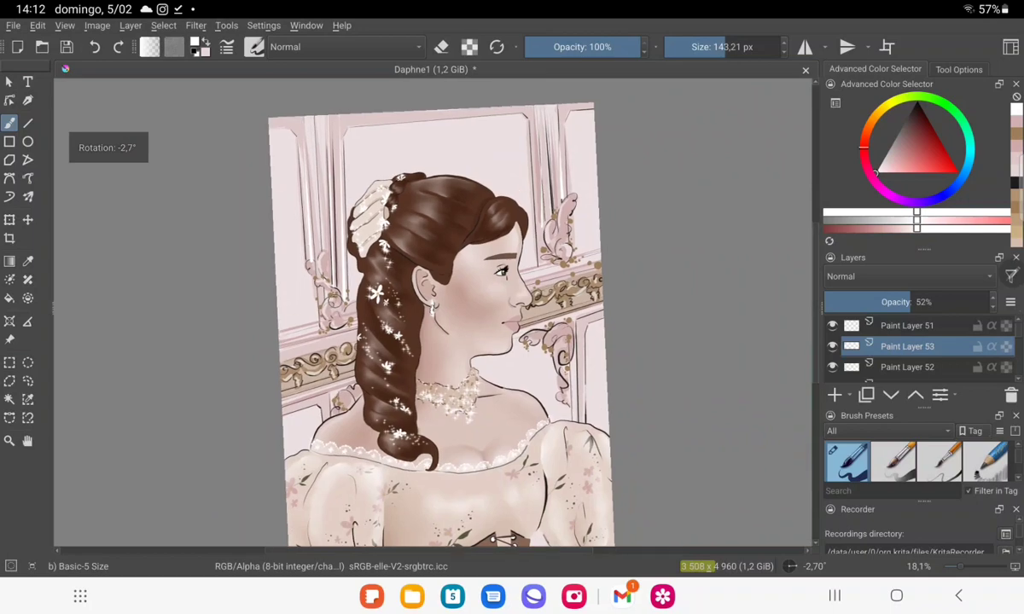
pyautogui.scroll(3, 433, 312)
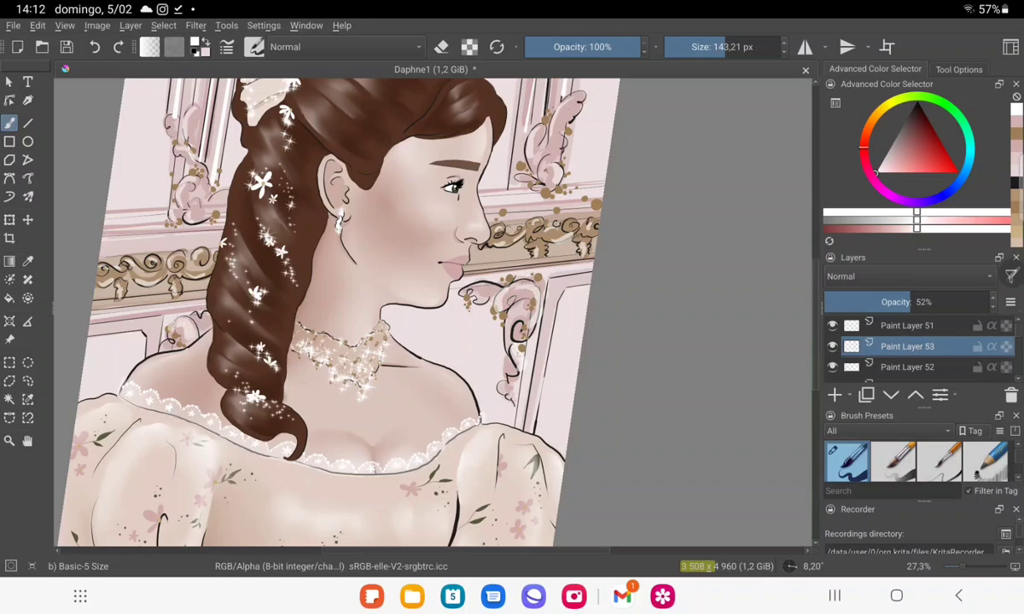
# Straighten the canvas view, switch the brush to eraser mode, and choose an item from a right-click menu.
pyautogui.press('5')
pyautogui.scroll(-3, 432, 290)
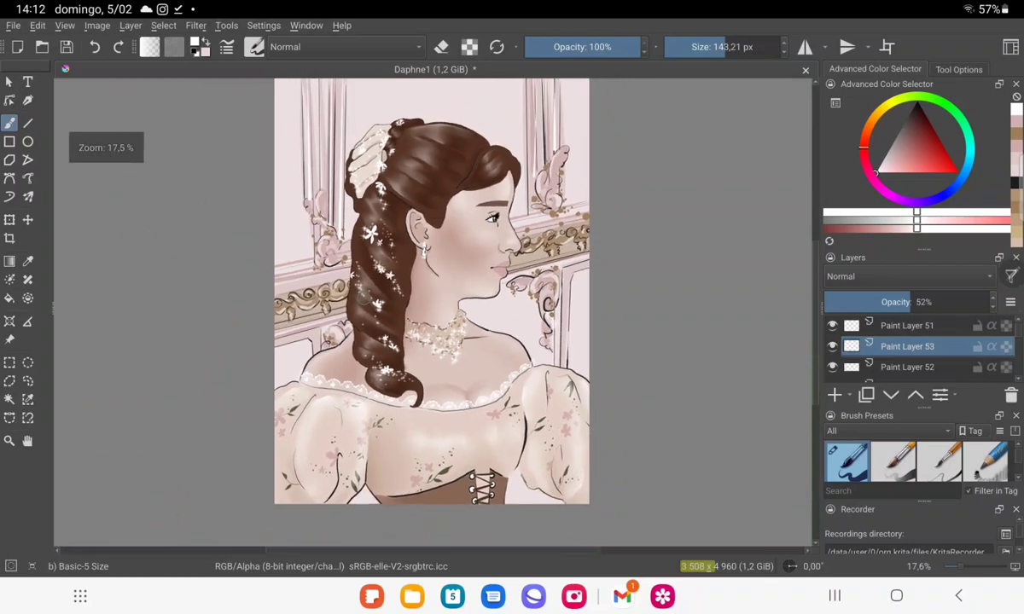
pyautogui.press('e')
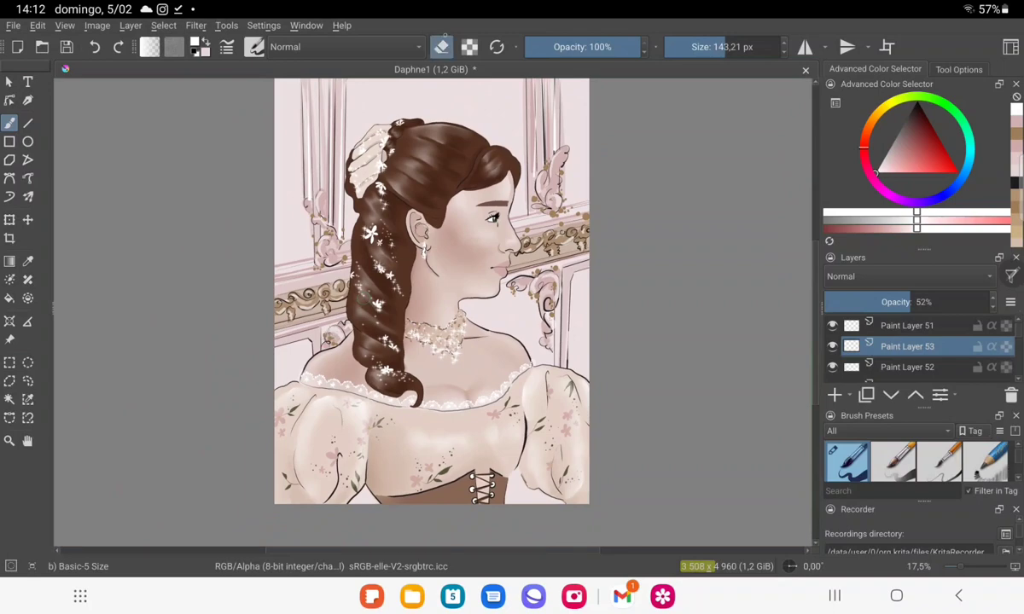
pyautogui.moveTo(432, 290); pyautogui.dragTo(444, 298)
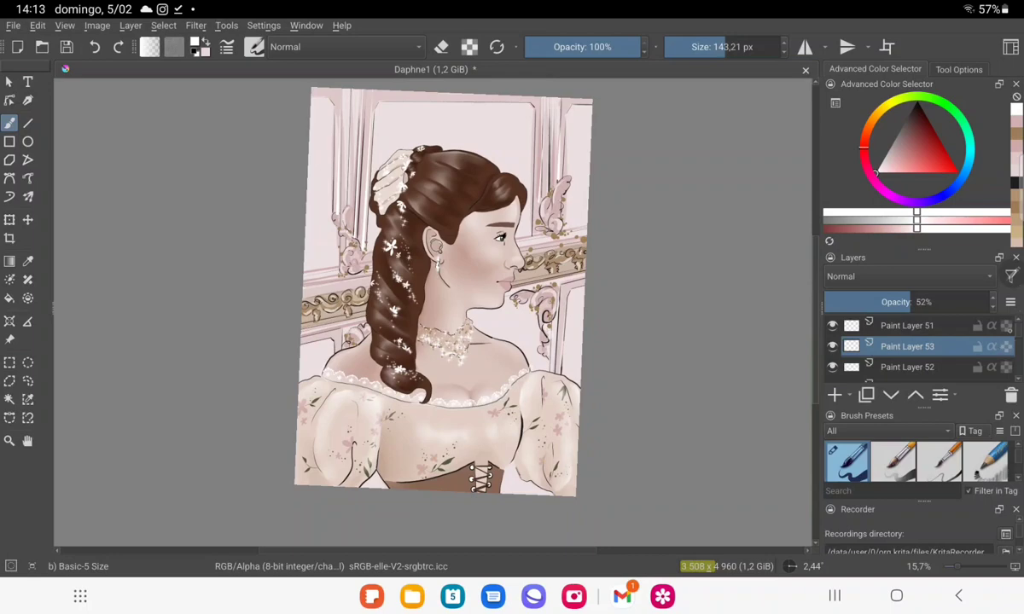
pyautogui.rightClick(1016, 358)
pyautogui.click(964, 433)
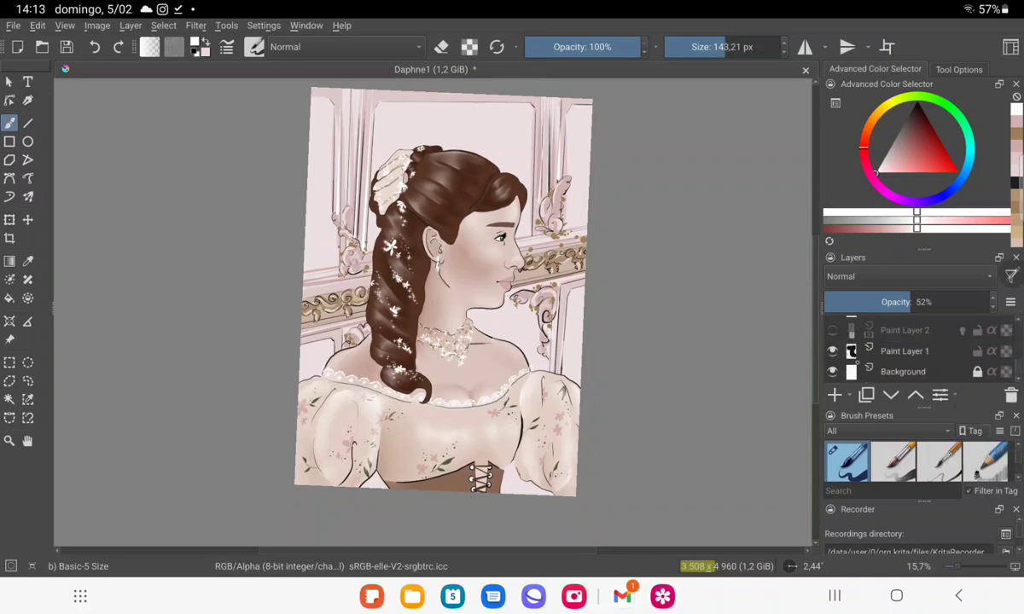
# Select the Backgsketch layer and add Paint Layer 54 directly above it.
pyautogui.scroll(5, 912, 352)
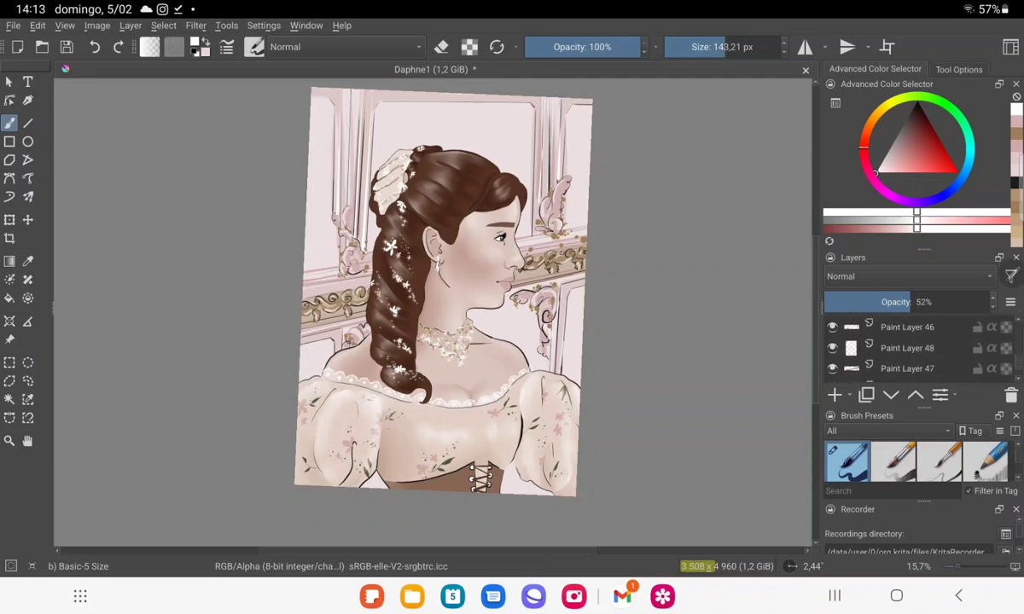
pyautogui.scroll(-5, 912, 351)
pyautogui.scroll(5, 912, 351)
pyautogui.scroll(-5, 913, 352)
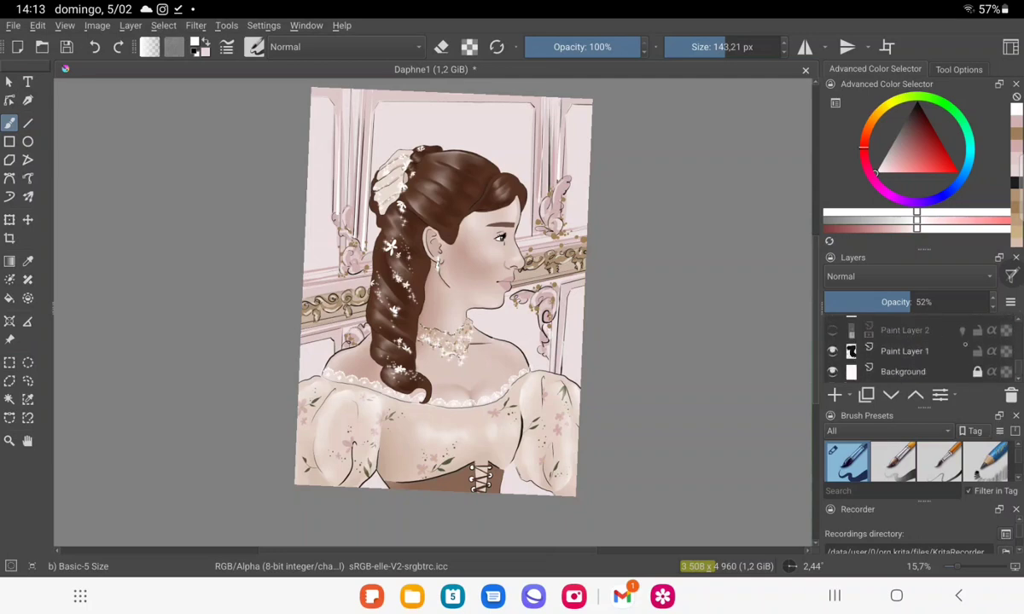
pyautogui.scroll(5, 912, 352)
pyautogui.scroll(3, 912, 351)
pyautogui.scroll(-5, 913, 351)
pyautogui.scroll(1, 913, 352)
pyautogui.scroll(2, 913, 352)
pyautogui.scroll(1, 913, 351)
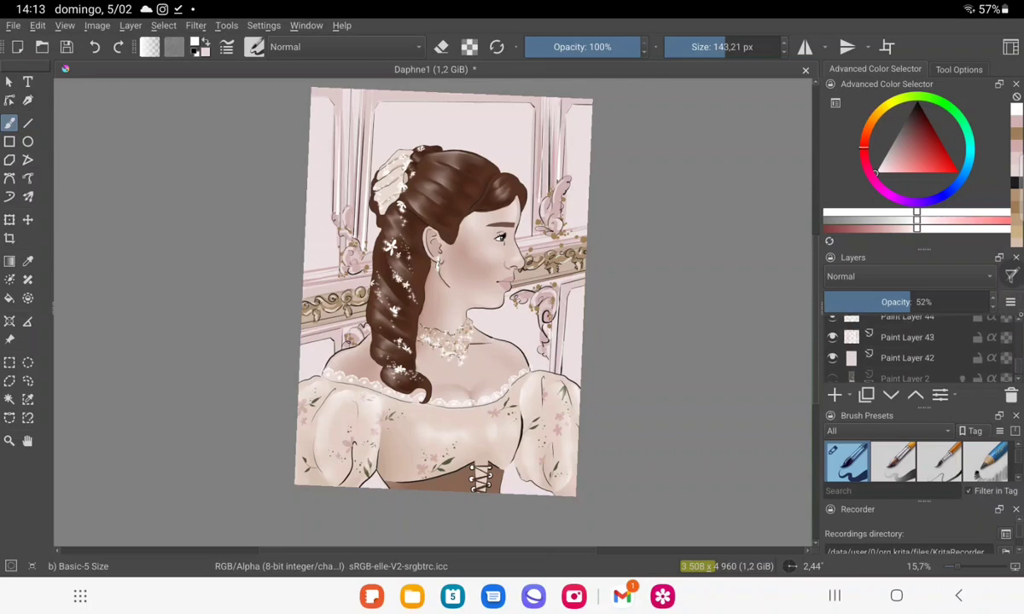
pyautogui.scroll(1, 912, 351)
pyautogui.scroll(2, 912, 351)
pyautogui.scroll(1, 912, 352)
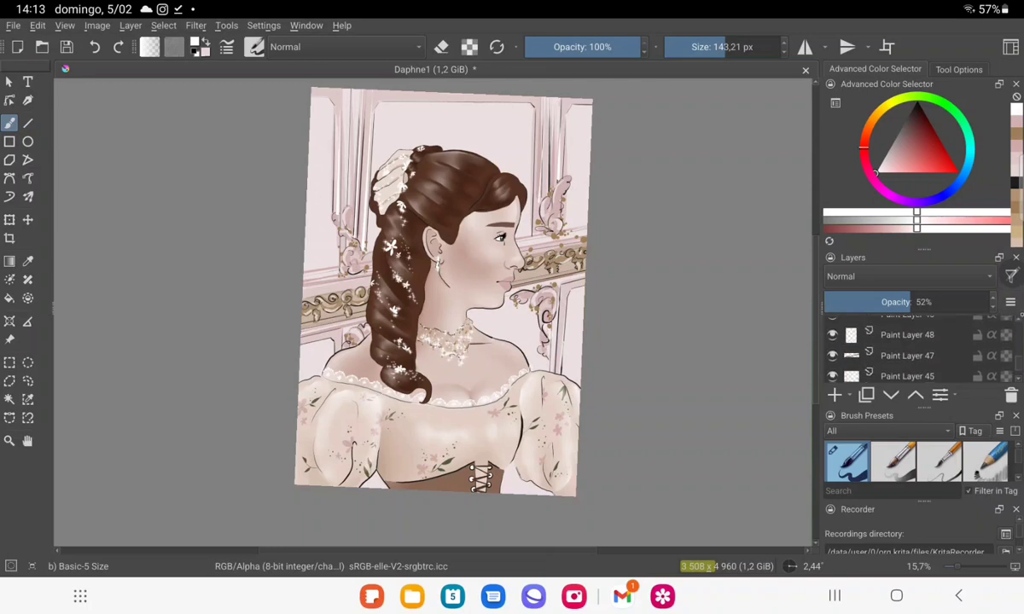
pyautogui.scroll(1, 913, 352)
pyautogui.scroll(1, 913, 352)
pyautogui.scroll(1, 913, 351)
pyautogui.scroll(1, 913, 351)
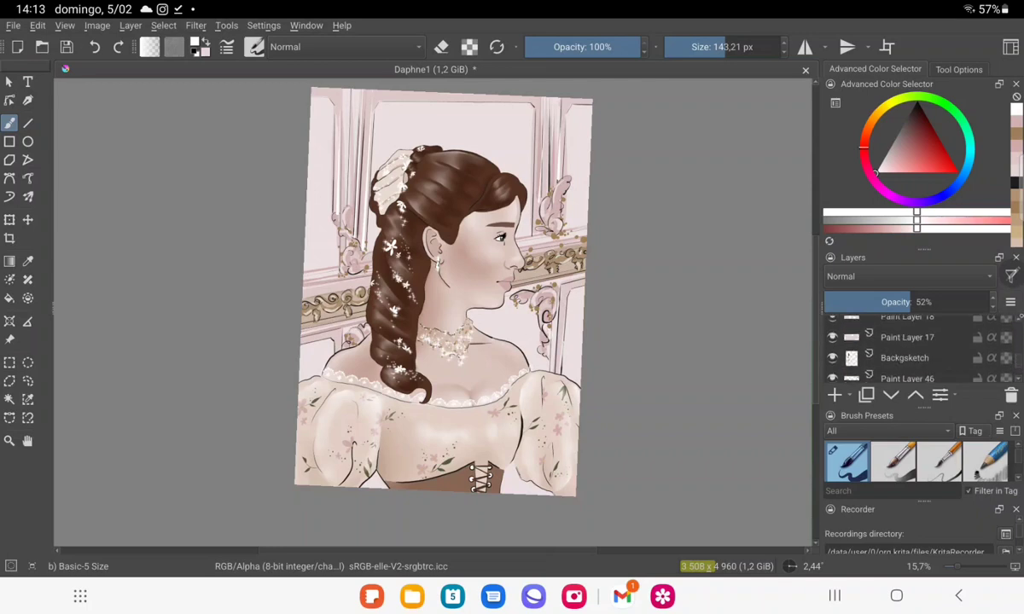
pyautogui.scroll(-2, 912, 352)
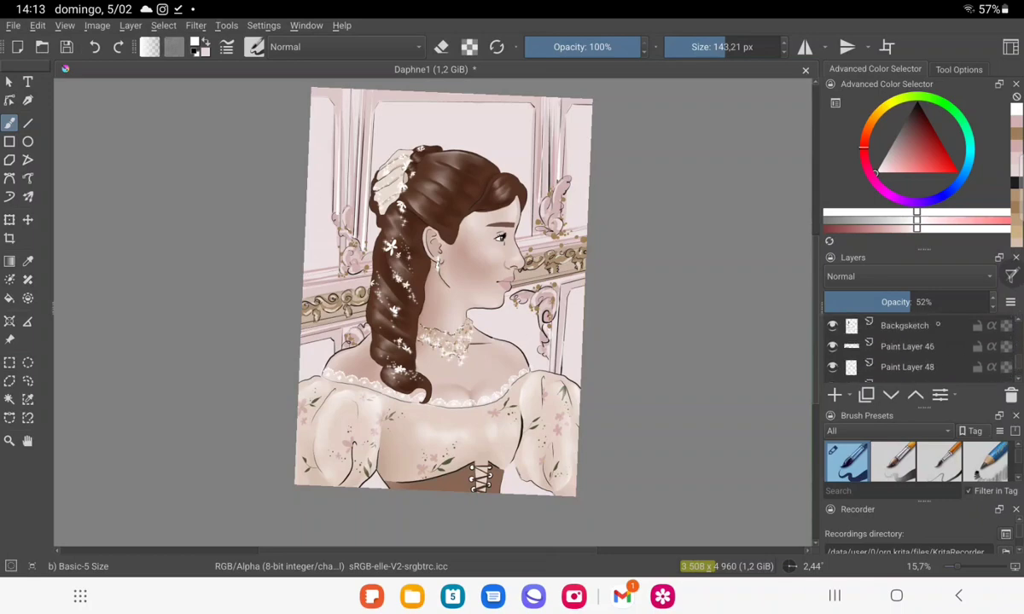
pyautogui.click(904, 325)
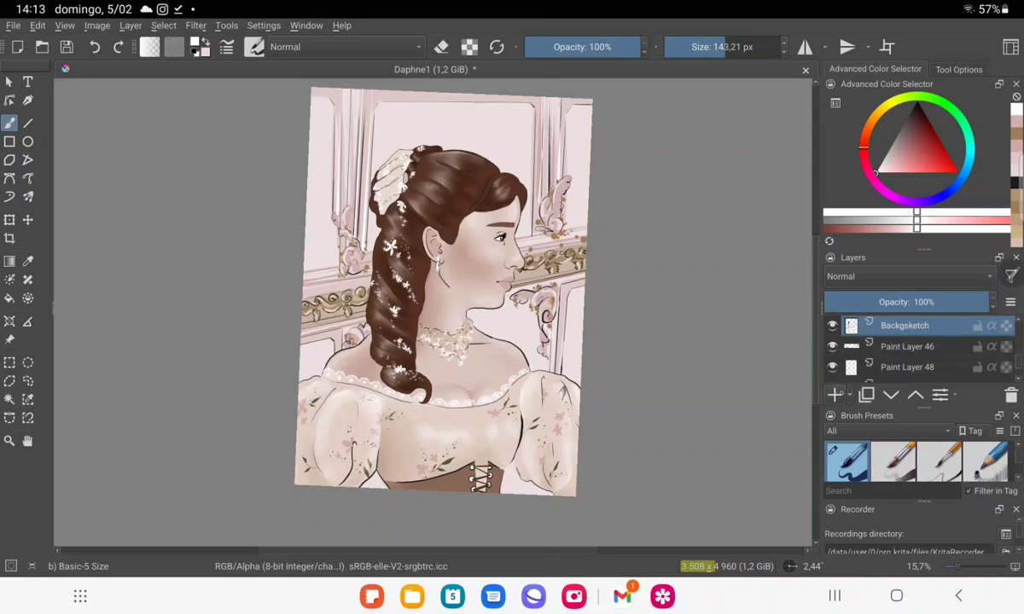
pyautogui.click(835, 395)
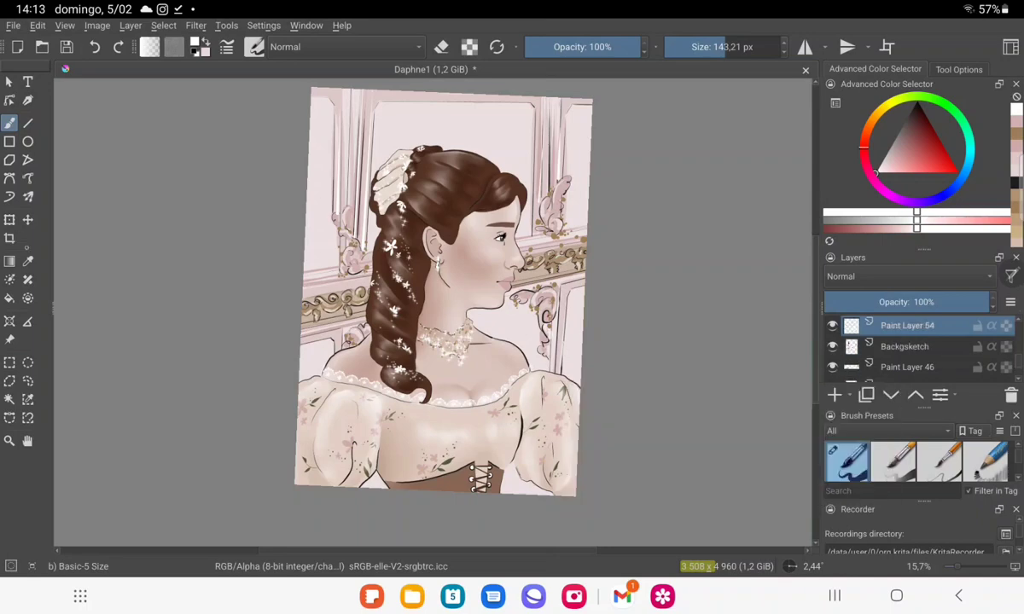
# With a light pink 1000 px brush, paint a pale band along the top and left edges.
pyautogui.press('p')
pyautogui.press('v')
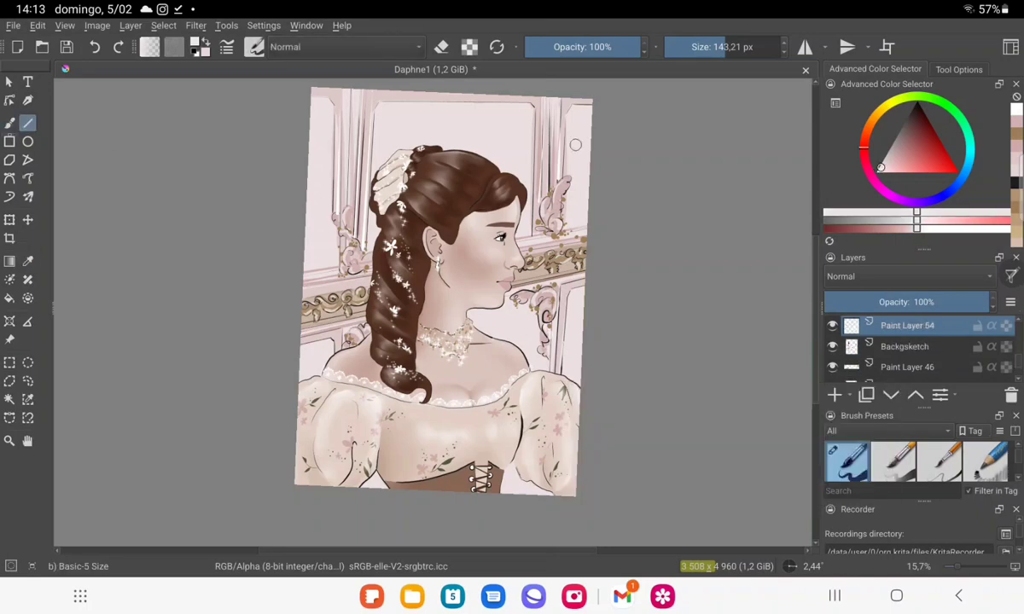
pyautogui.press('b')
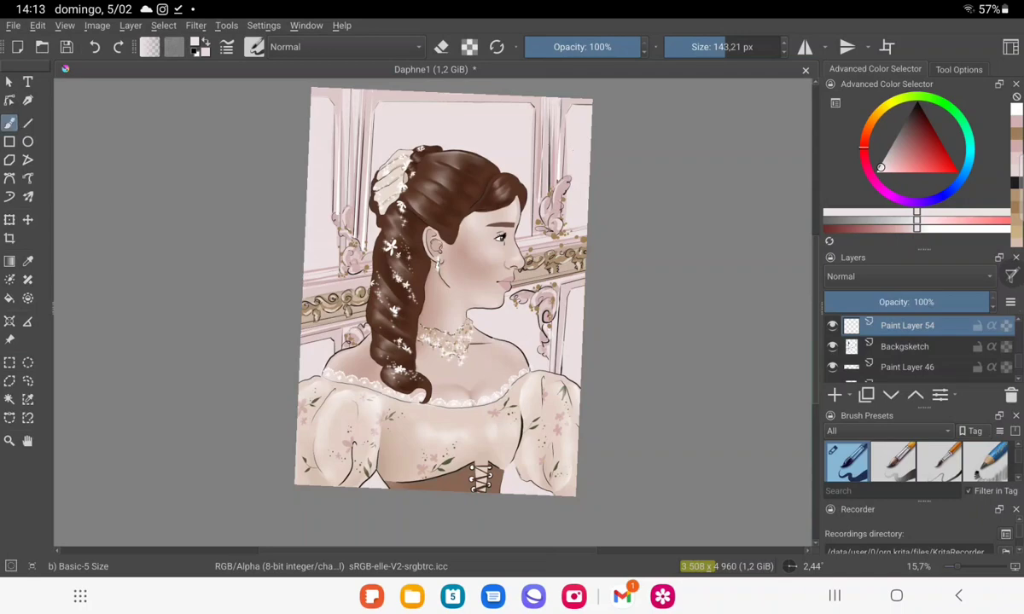
pyautogui.keyDown('ctrl'); pyautogui.click(409, 230); pyautogui.keyUp('ctrl')
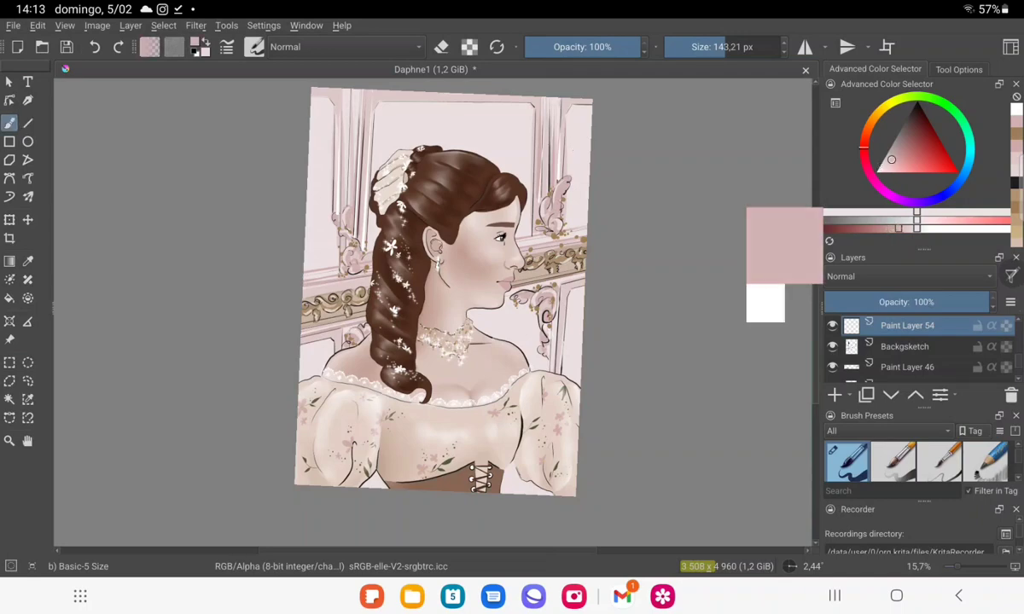
pyautogui.moveTo(742, 40); pyautogui.dragTo(778, 46)
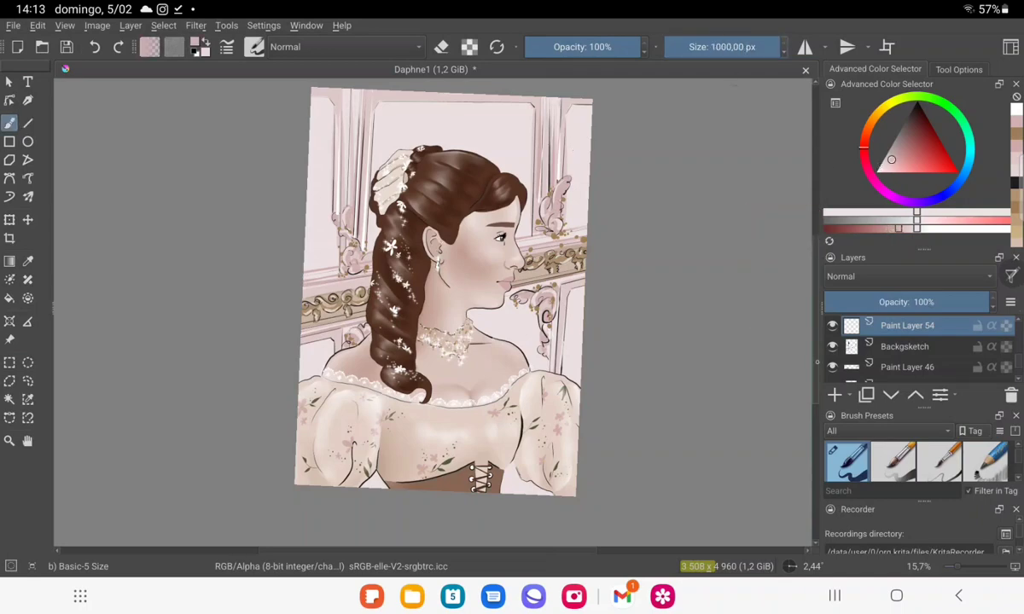
pyautogui.moveTo(443, 290); pyautogui.dragTo(443, 339)
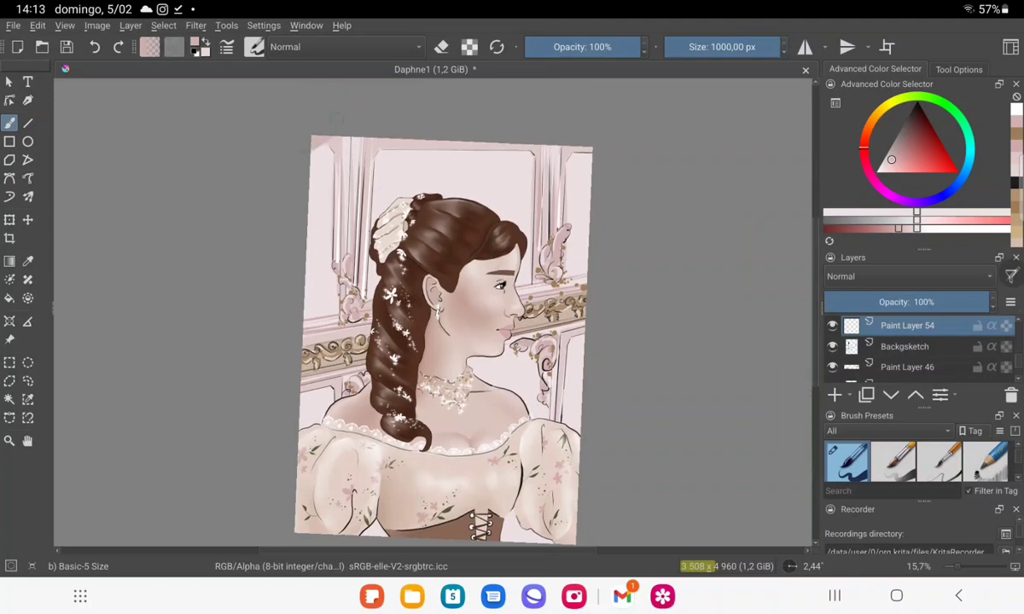
pyautogui.moveTo(336, 119)
pyautogui.mouseDown()
pyautogui.moveTo(324, 150)
pyautogui.moveTo(341, 157)
pyautogui.moveTo(409, 141)
pyautogui.moveTo(601, 192)
pyautogui.moveTo(486, 149)
pyautogui.moveTo(316, 196)
pyautogui.moveTo(426, 145)
pyautogui.moveTo(537, 196)
pyautogui.moveTo(294, 196)
pyautogui.moveTo(309, 260)
pyautogui.mouseUp()
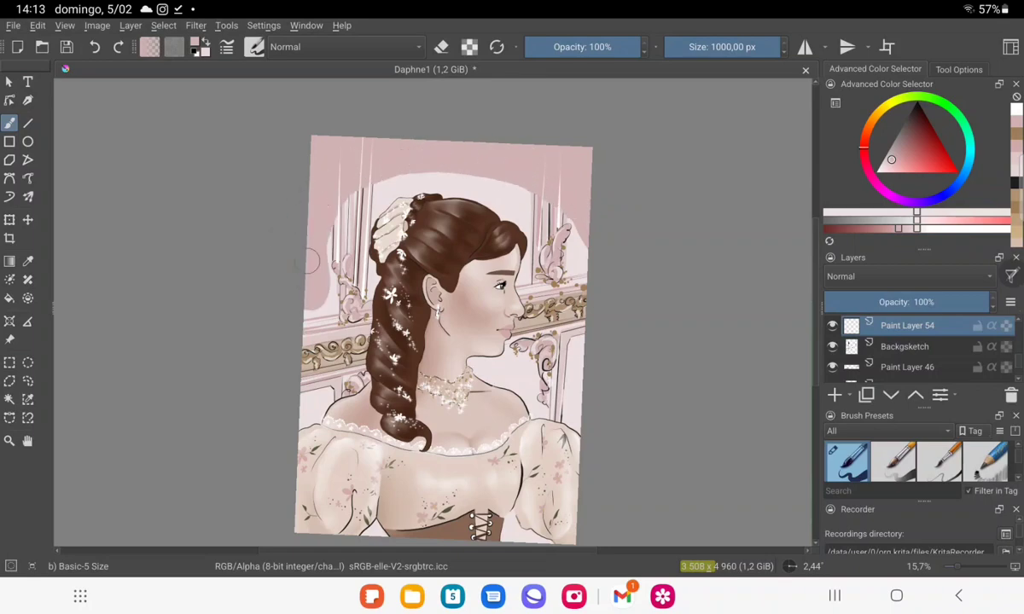
pyautogui.moveTo(292, 318)
pyautogui.mouseDown()
pyautogui.moveTo(286, 360)
pyautogui.moveTo(320, 281)
pyautogui.moveTo(430, 156)
pyautogui.moveTo(584, 337)
pyautogui.moveTo(591, 376)
pyautogui.mouseUp()
# Lower Paint Layer 54 to 75% opacity and add a translucent pink band across the top.
pyautogui.click(747, 46)
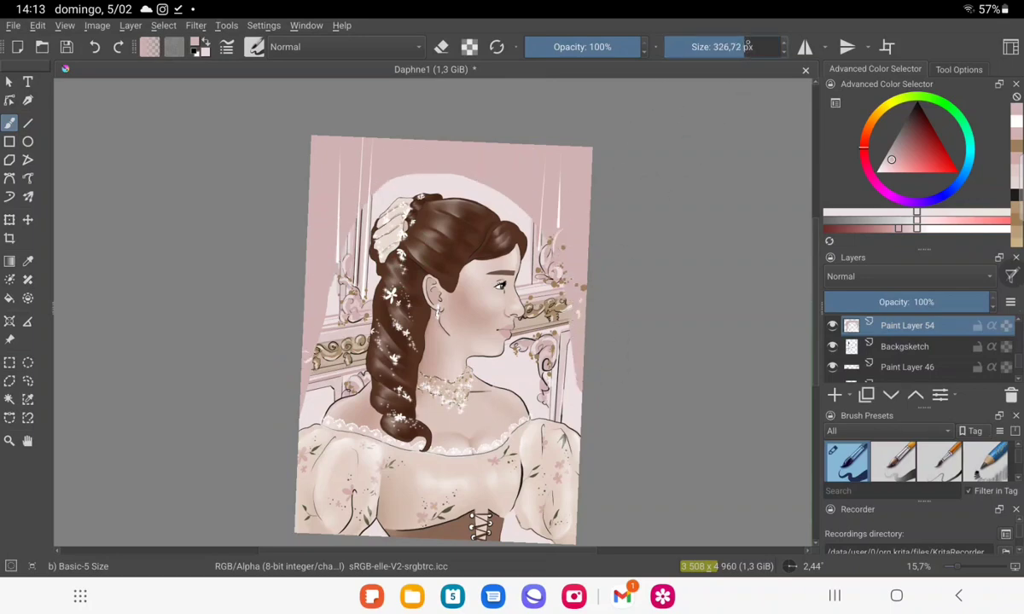
pyautogui.moveTo(747, 46); pyautogui.dragTo(780, 46)
pyautogui.click(947, 304)
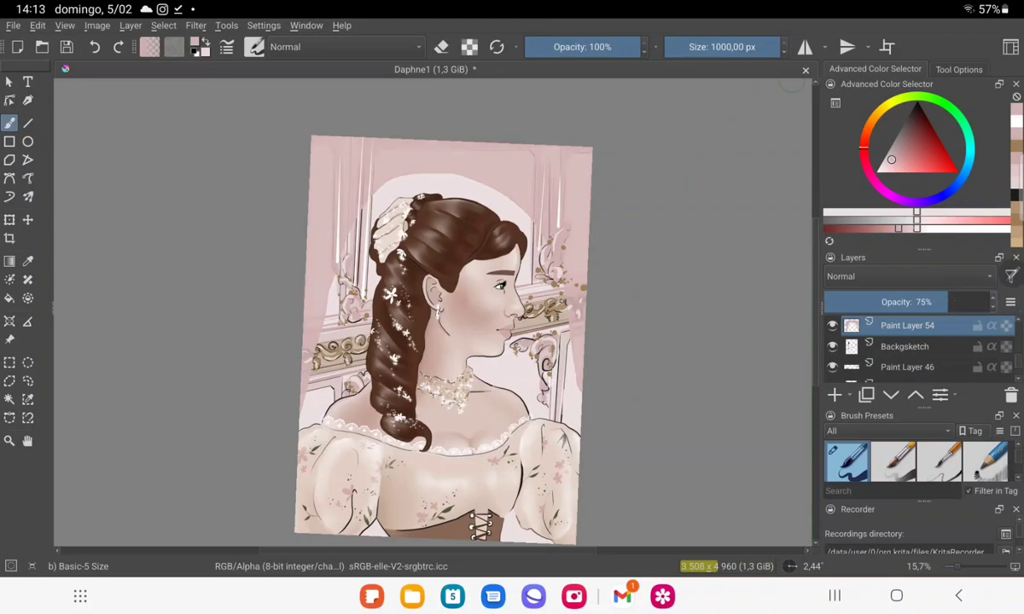
pyautogui.keyDown('ctrl'); pyautogui.click(580, 256); pyautogui.keyUp('ctrl')
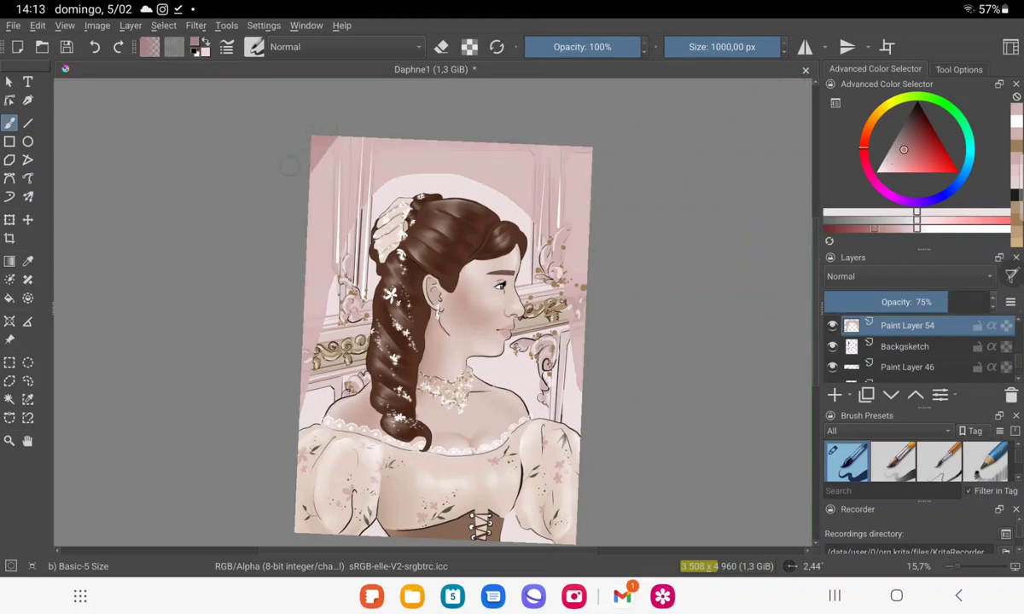
pyautogui.moveTo(290, 166)
pyautogui.mouseDown()
pyautogui.moveTo(606, 168)
pyautogui.moveTo(316, 171)
pyautogui.mouseUp()
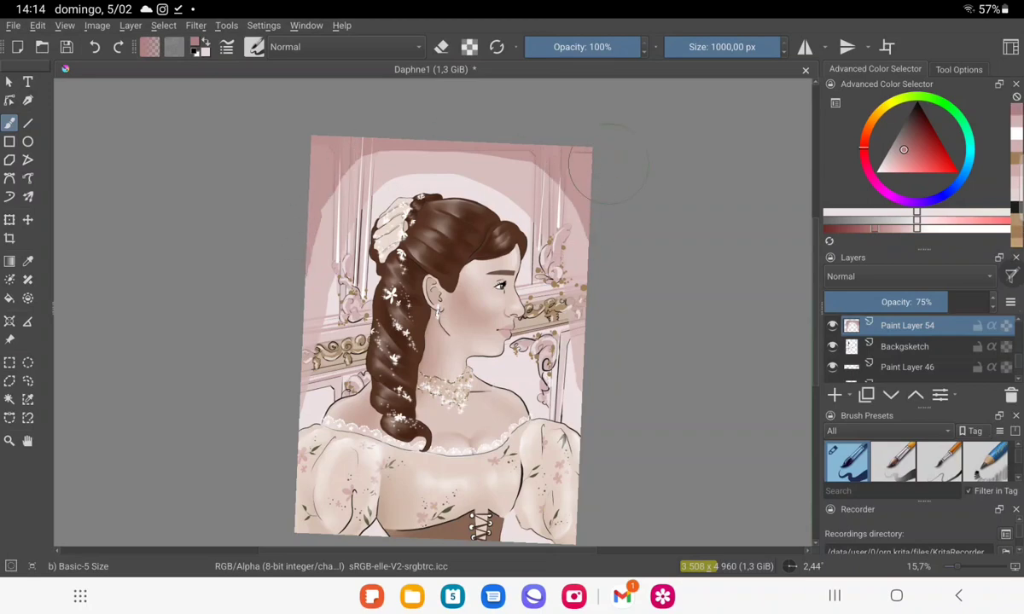
pyautogui.moveTo(296, 256)
pyautogui.mouseDown()
pyautogui.moveTo(607, 129)
pyautogui.moveTo(586, 126)
pyautogui.mouseUp()
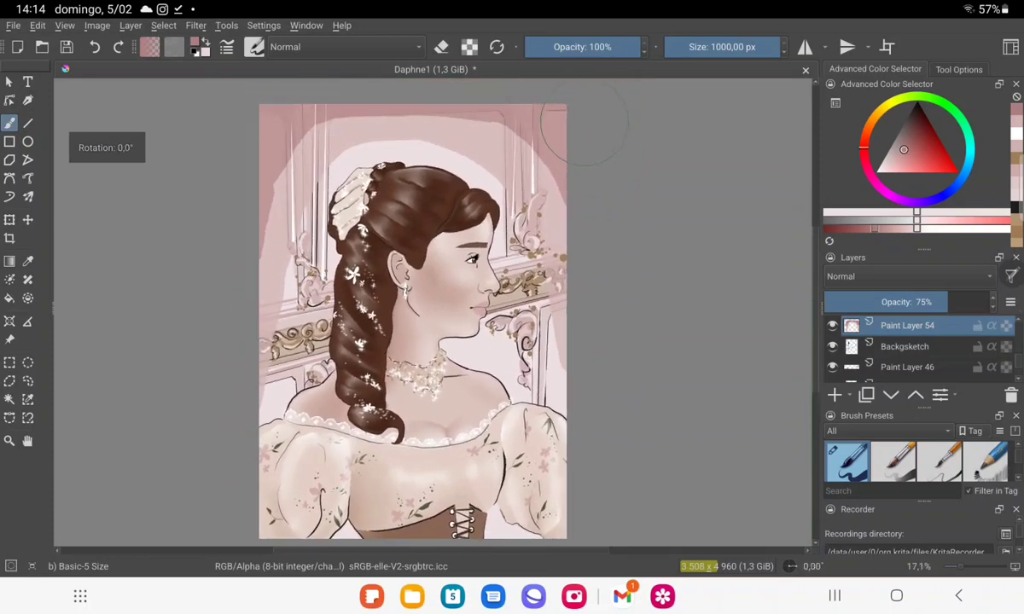
# Set Paint Layer 54 to 63% opacity and blend the vignette edge with a 567 px Blender Blur brush.
pyautogui.scroll(-5, 917, 460)
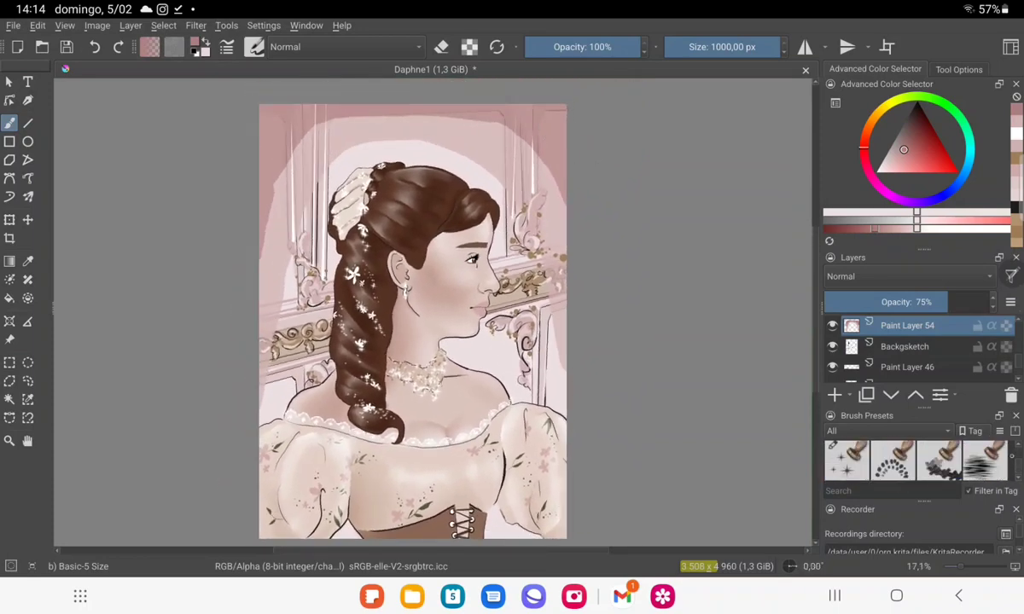
pyautogui.scroll(-1, 917, 460)
pyautogui.scroll(-1, 916, 461)
pyautogui.scroll(-2, 917, 461)
pyautogui.scroll(-1, 916, 461)
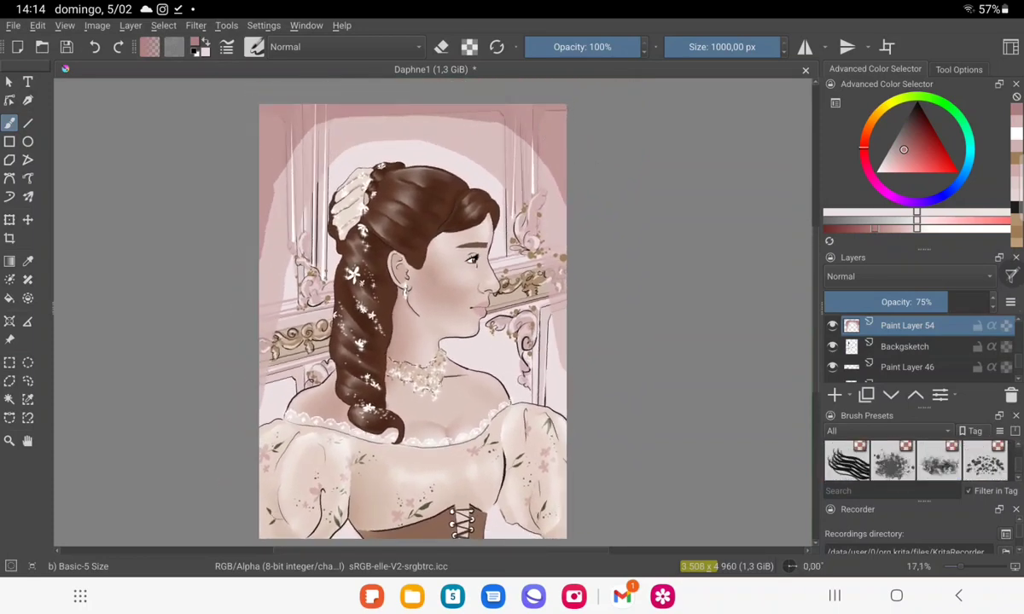
pyautogui.scroll(-2, 917, 460)
pyautogui.scroll(-1, 916, 461)
pyautogui.scroll(-1, 917, 460)
pyautogui.scroll(-2, 917, 461)
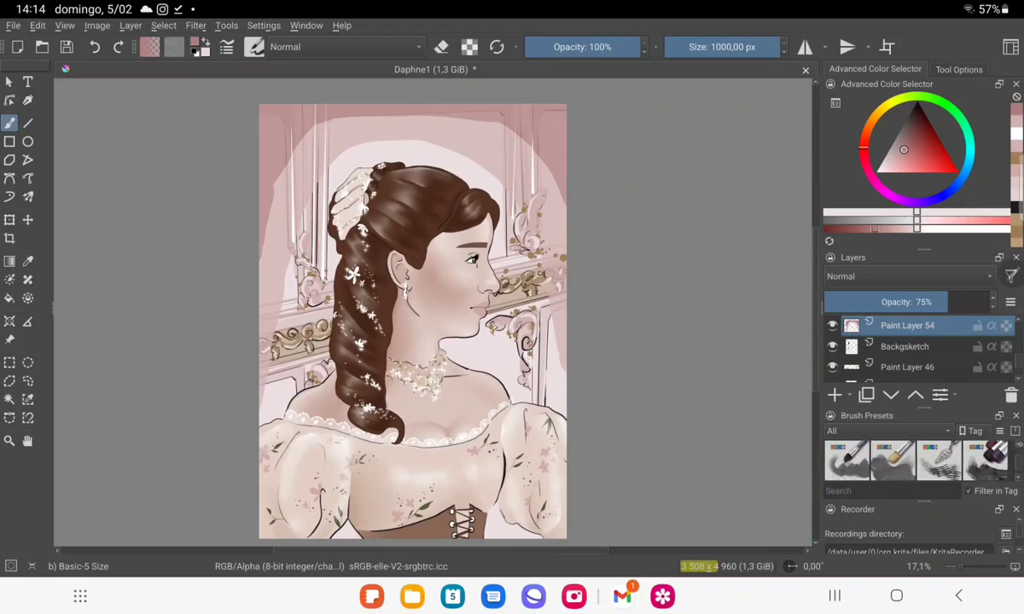
pyautogui.scroll(-2, 917, 460)
pyautogui.scroll(-2, 917, 460)
pyautogui.scroll(-1, 917, 461)
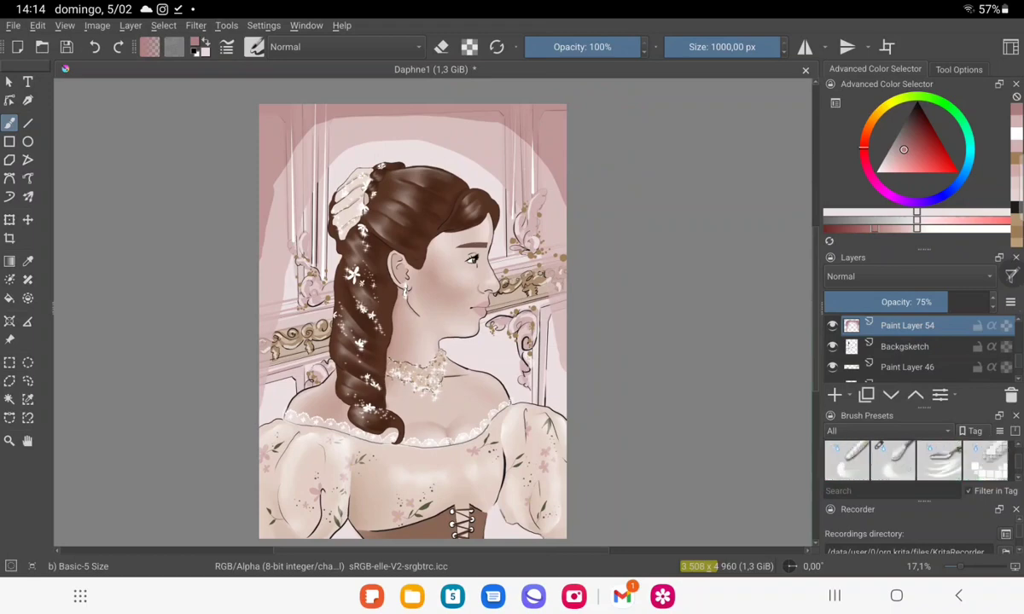
pyautogui.click(892, 461)
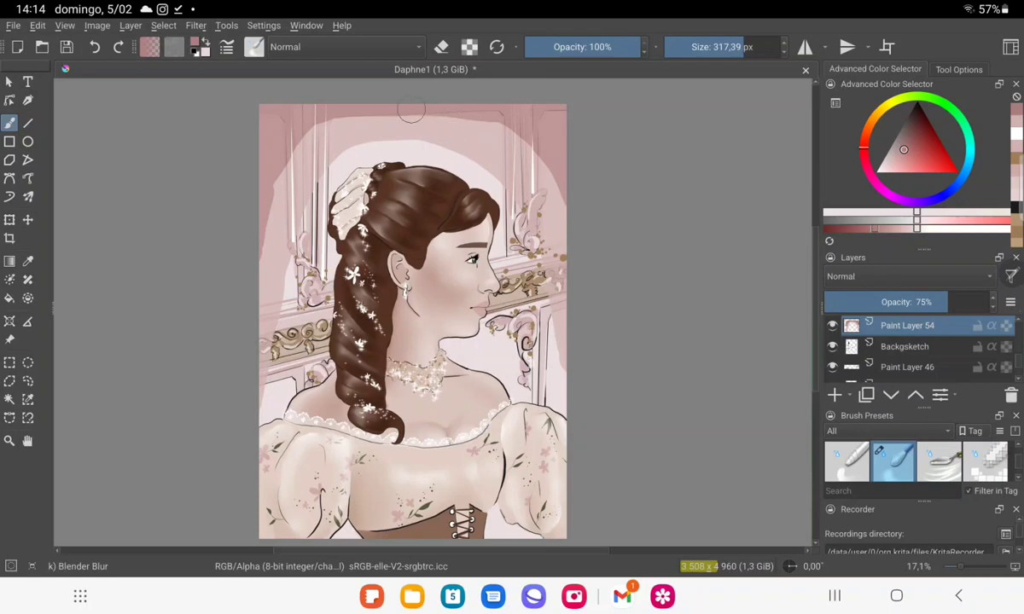
pyautogui.click(669, 47)
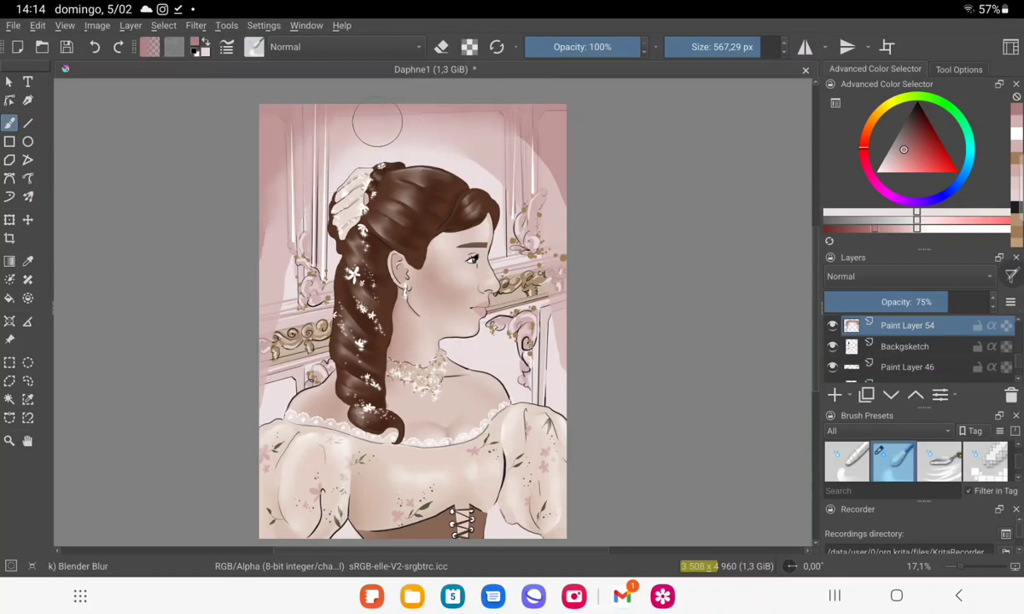
pyautogui.moveTo(947, 302); pyautogui.dragTo(928, 302)
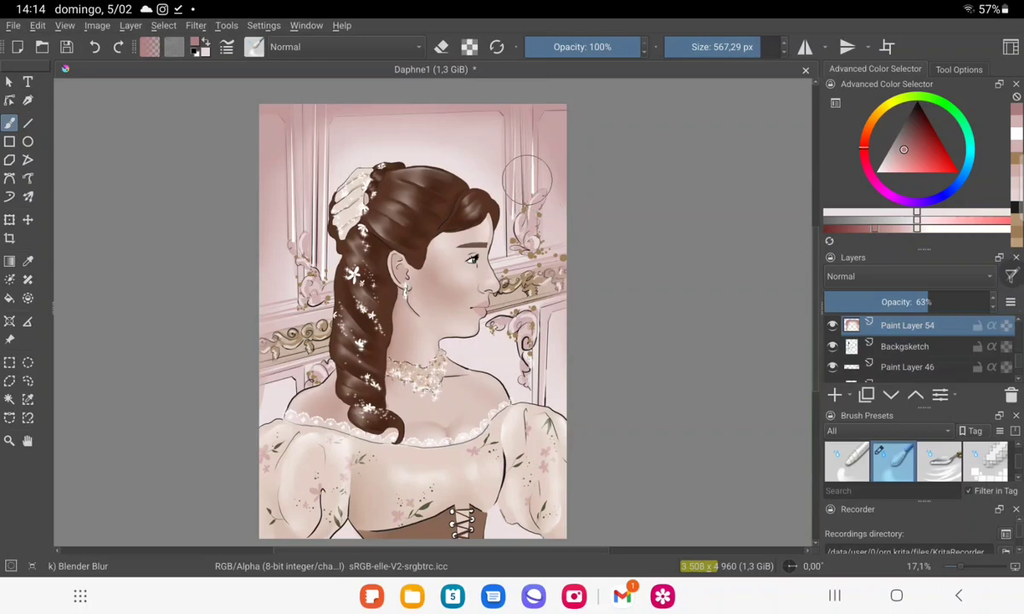
pyautogui.click(441, 134)
# Choose a basic round brush and pale pink colour, test a stroke, and select Backgsketch.
pyautogui.scroll(-2, 892, 461)
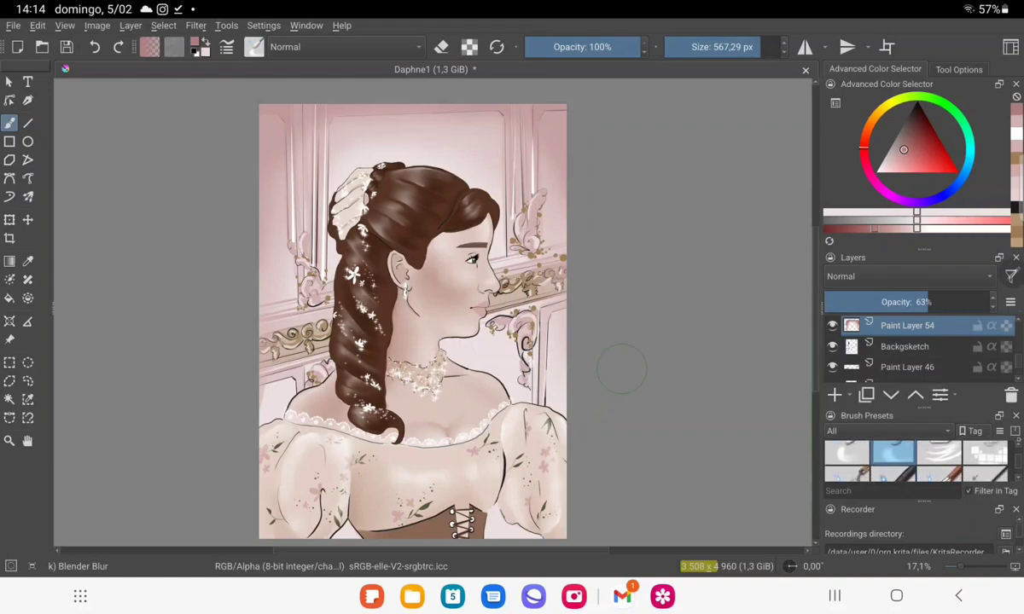
pyautogui.scroll(-2, 892, 461)
pyautogui.scroll(-2, 893, 461)
pyautogui.scroll(-2, 892, 461)
pyautogui.scroll(-2, 892, 461)
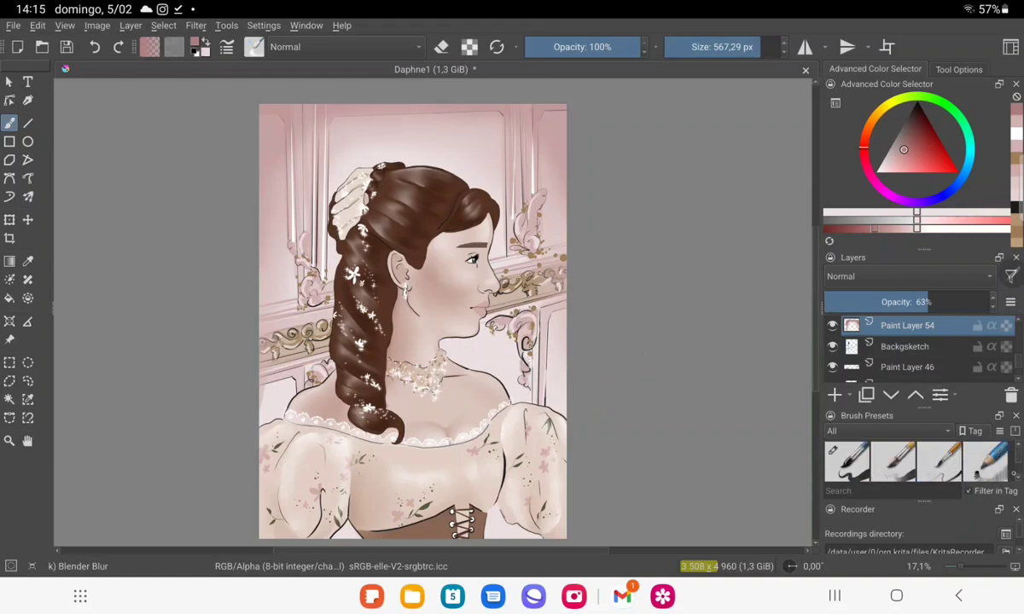
pyautogui.click(832, 450)
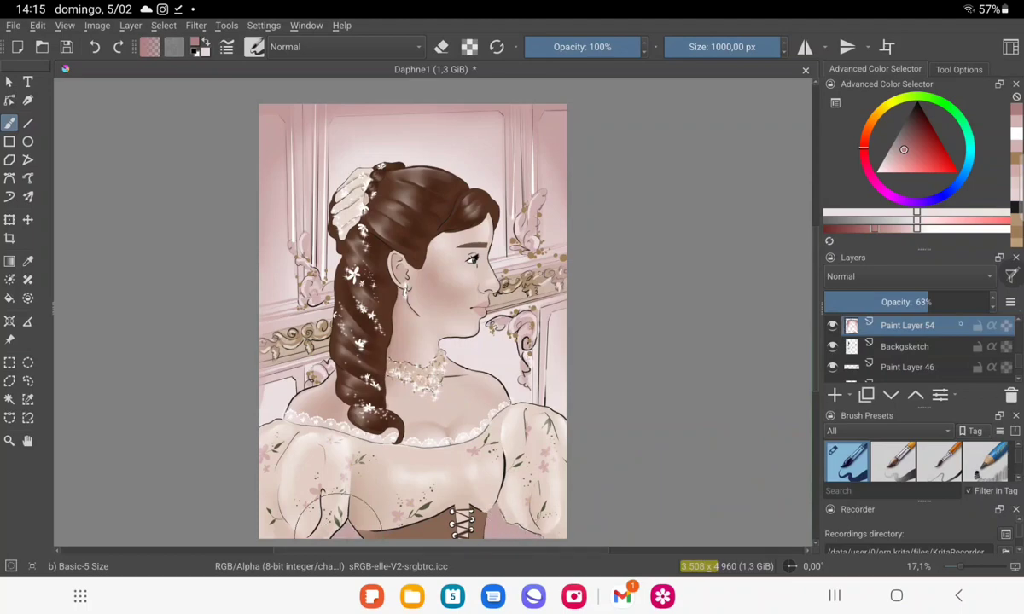
pyautogui.scroll(-2, 917, 461)
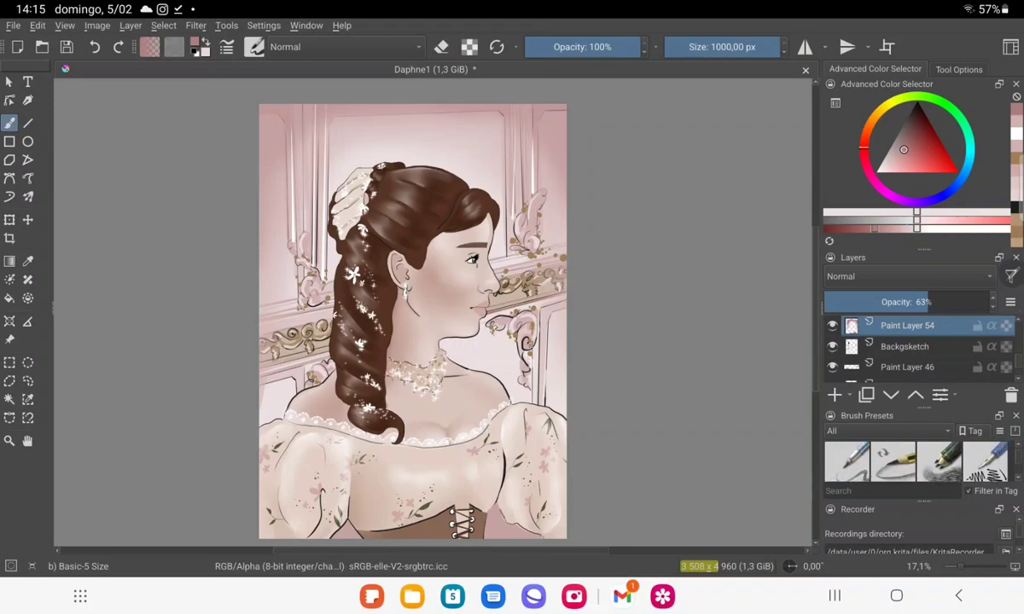
pyautogui.click(897, 154)
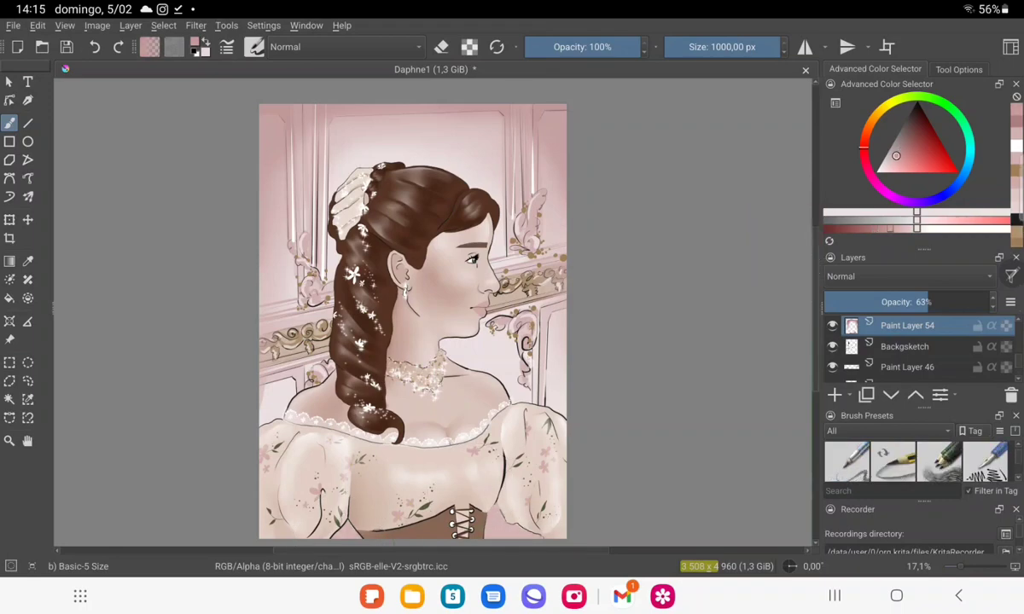
pyautogui.click(890, 160)
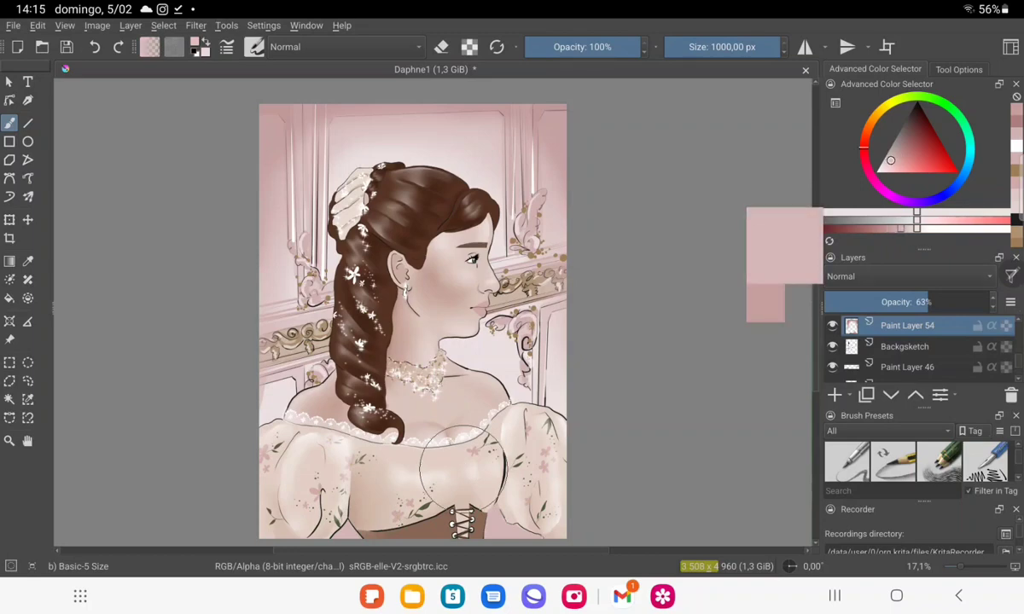
pyautogui.moveTo(497, 503); pyautogui.dragTo(465, 494)
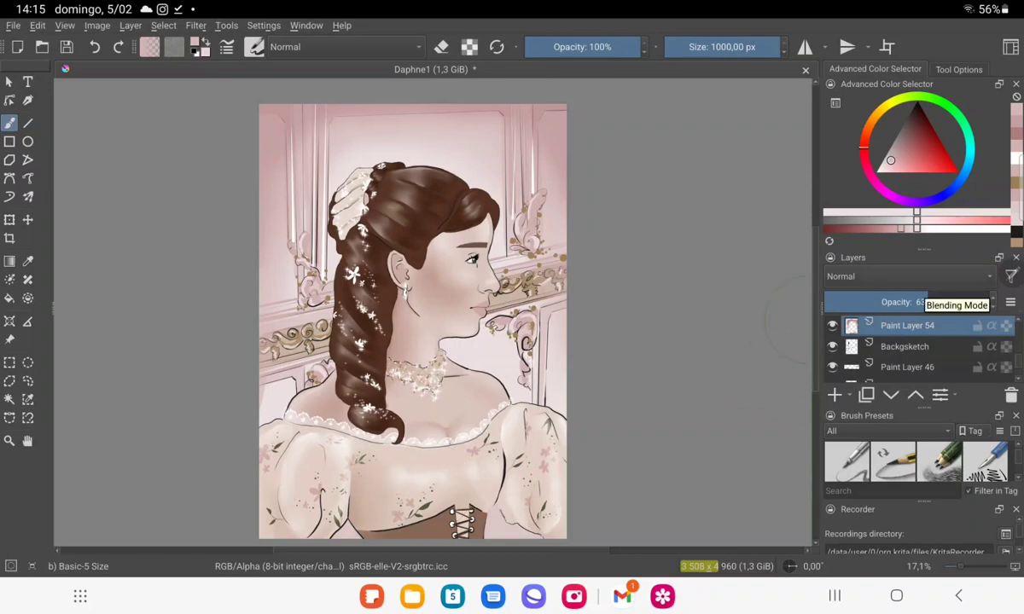
pyautogui.click(906, 346)
# Add a paint layer and pick the Stamp Sparkles brush at about 609 px, undoing a test stamp.
pyautogui.press('Insert')
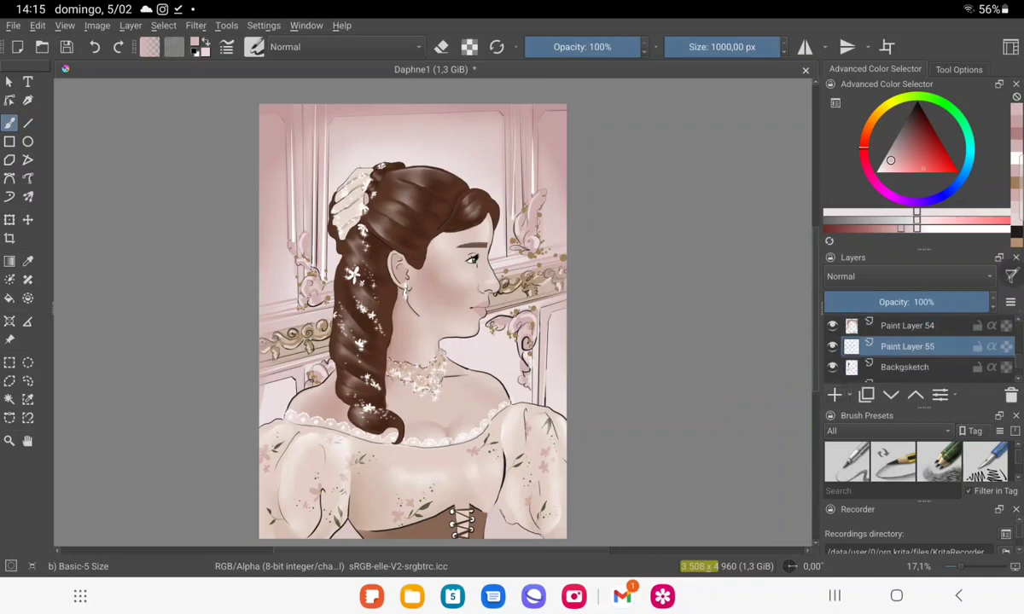
pyautogui.click(875, 171)
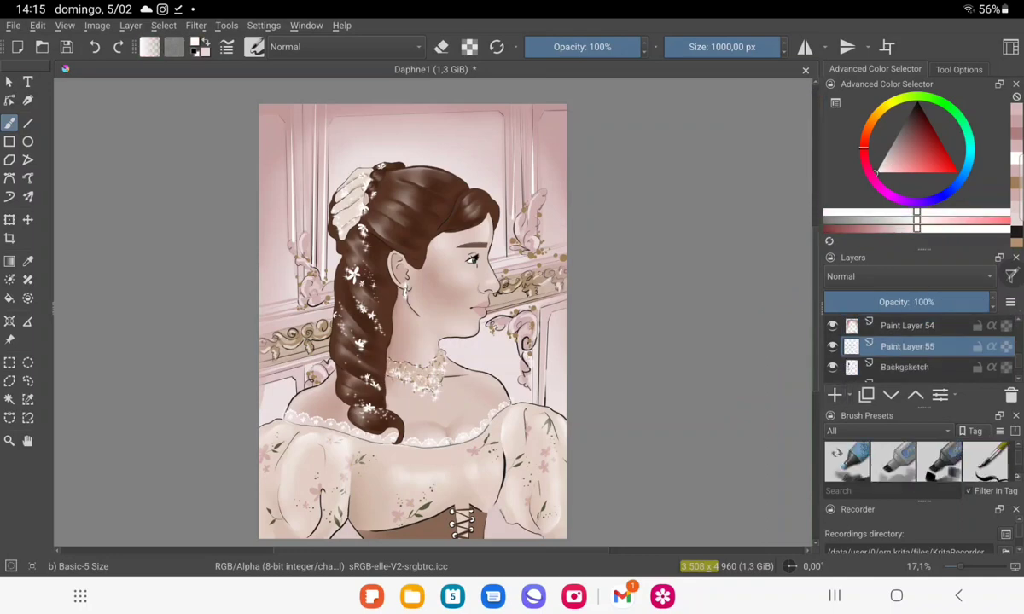
pyautogui.scroll(-10, 917, 461)
pyautogui.click(846, 461)
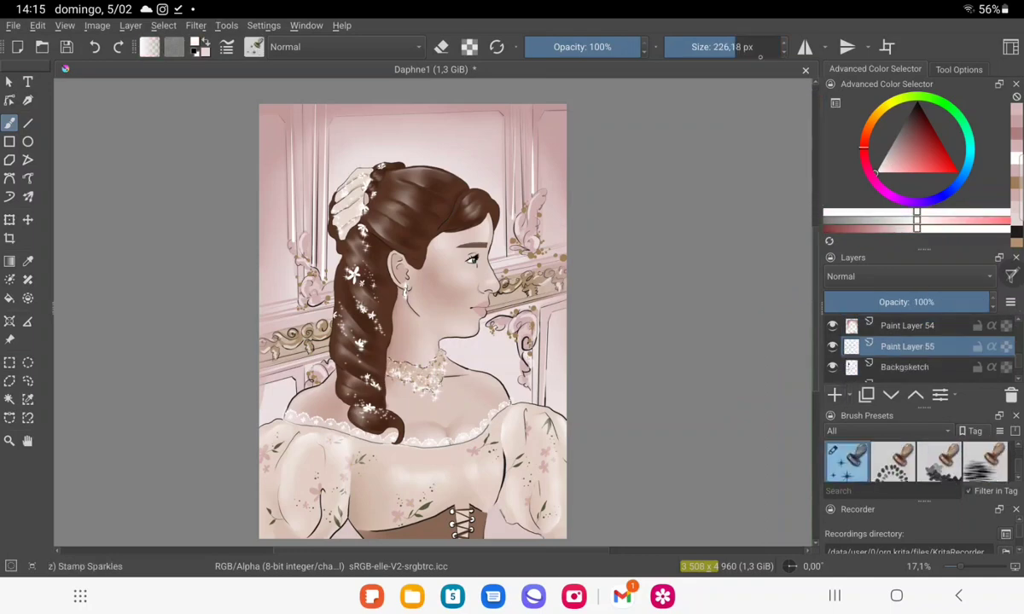
pyautogui.click(739, 46)
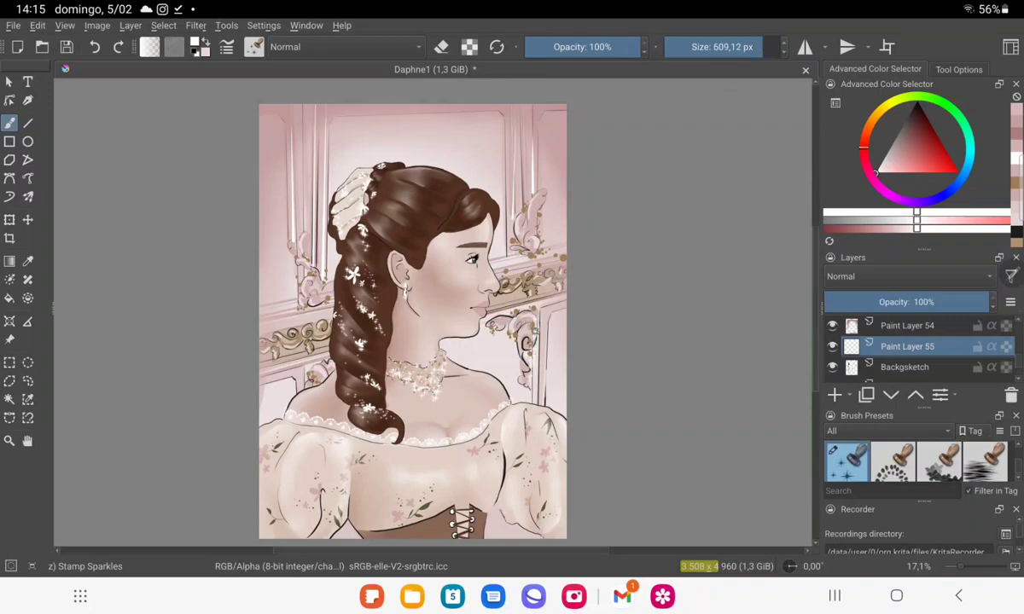
pyautogui.moveTo(497, 297)
pyautogui.mouseDown()
pyautogui.moveTo(520, 275)
pyautogui.moveTo(493, 249)
pyautogui.moveTo(499, 274)
pyautogui.moveTo(524, 286)
pyautogui.mouseUp()
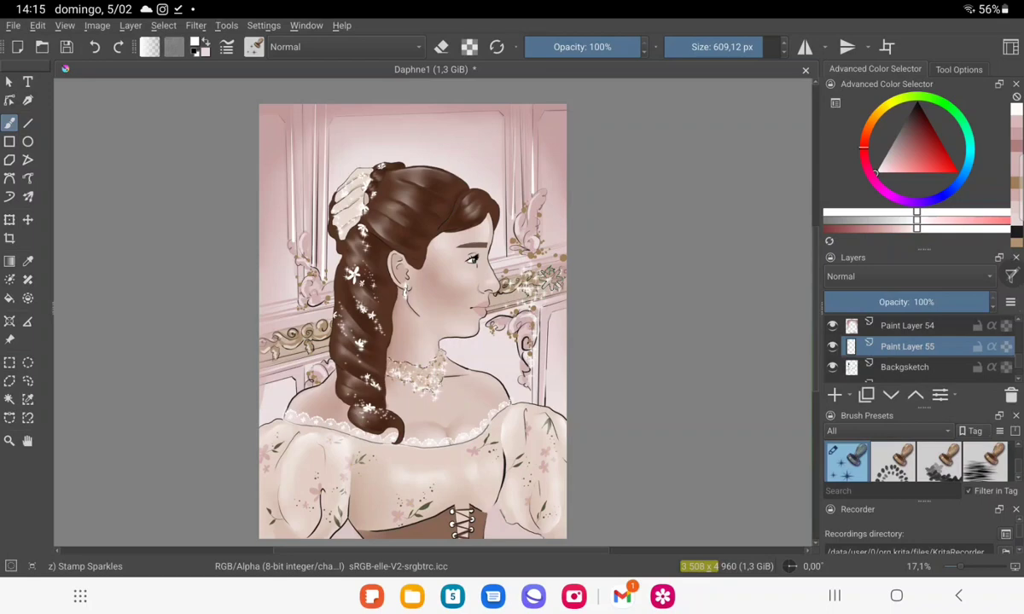
pyautogui.click(95, 46)
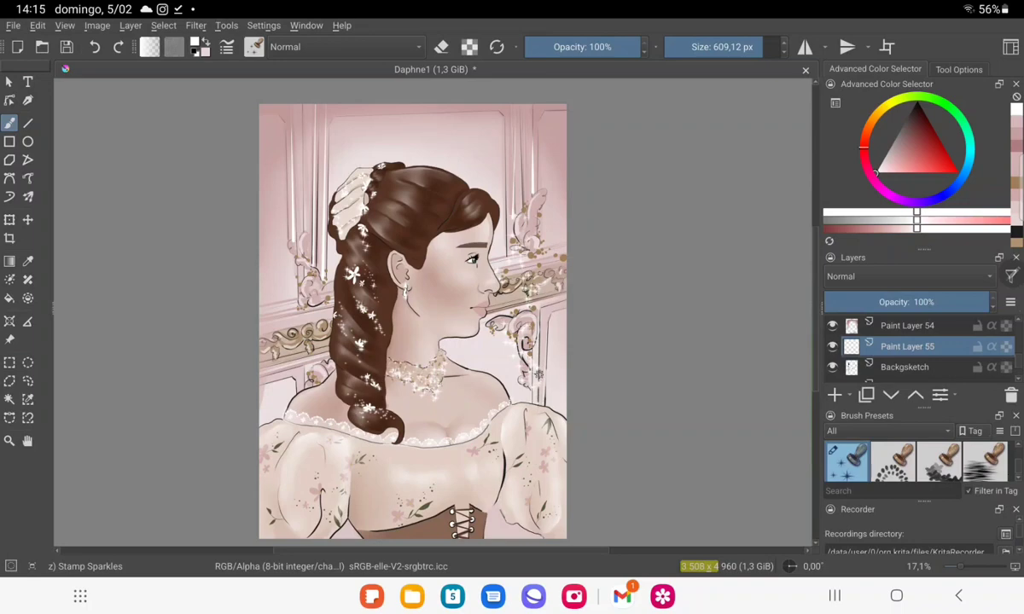
# Stamp sparkle clusters on the gold ornaments beside the face and near the mouth.
pyautogui.click(540, 284)
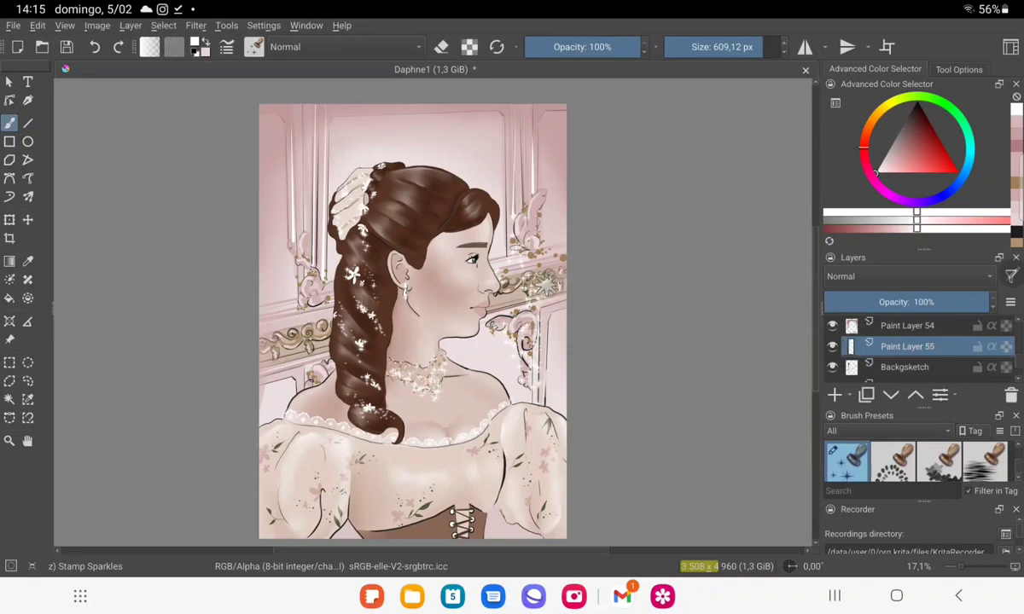
pyautogui.click(546, 287)
pyautogui.click(552, 284)
pyautogui.click(502, 307)
pyautogui.click(516, 294)
pyautogui.click(304, 313)
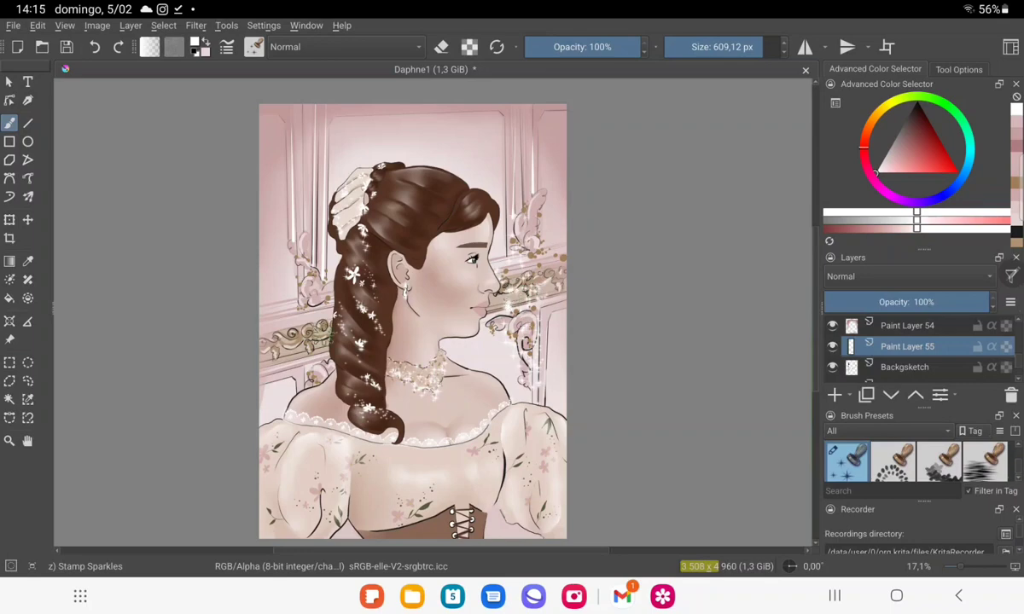
# Scatter sparkles down the left wall and its lower-left ornament.
pyautogui.click(275, 329)
pyautogui.click(290, 333)
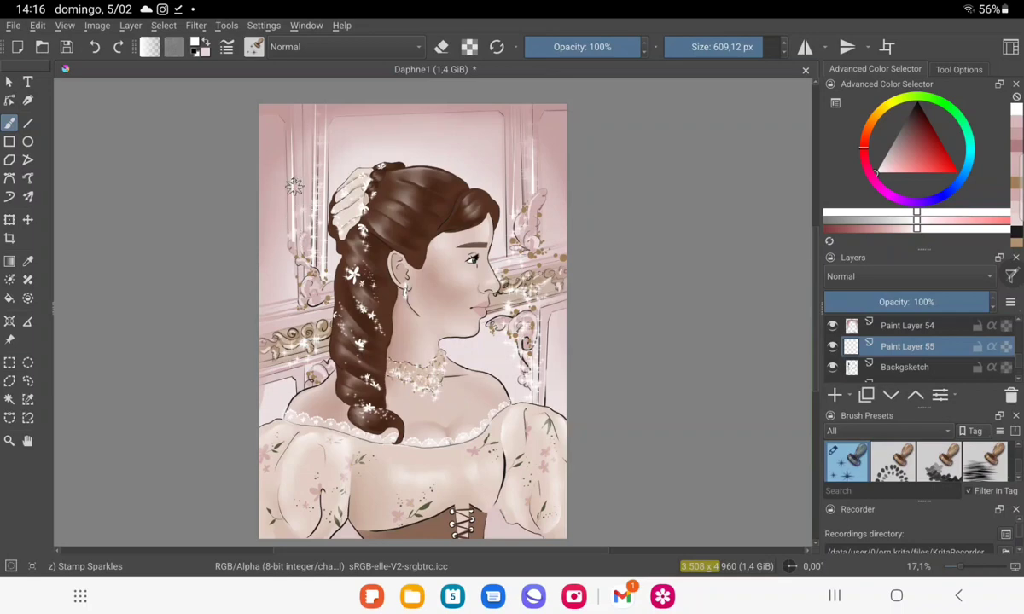
pyautogui.moveTo(290, 203); pyautogui.dragTo(273, 318)
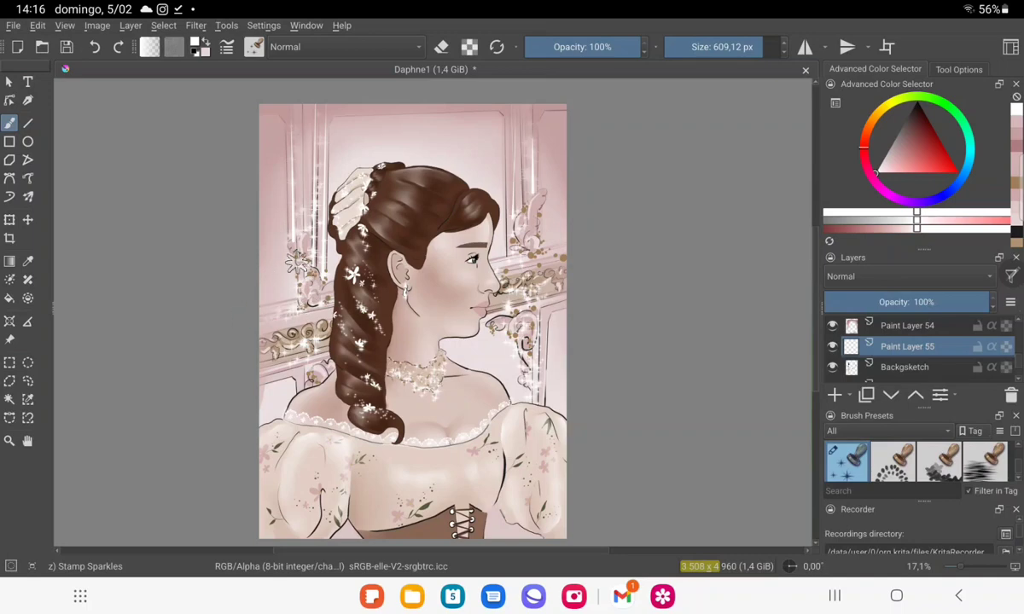
pyautogui.moveTo(280, 245); pyautogui.dragTo(256, 333)
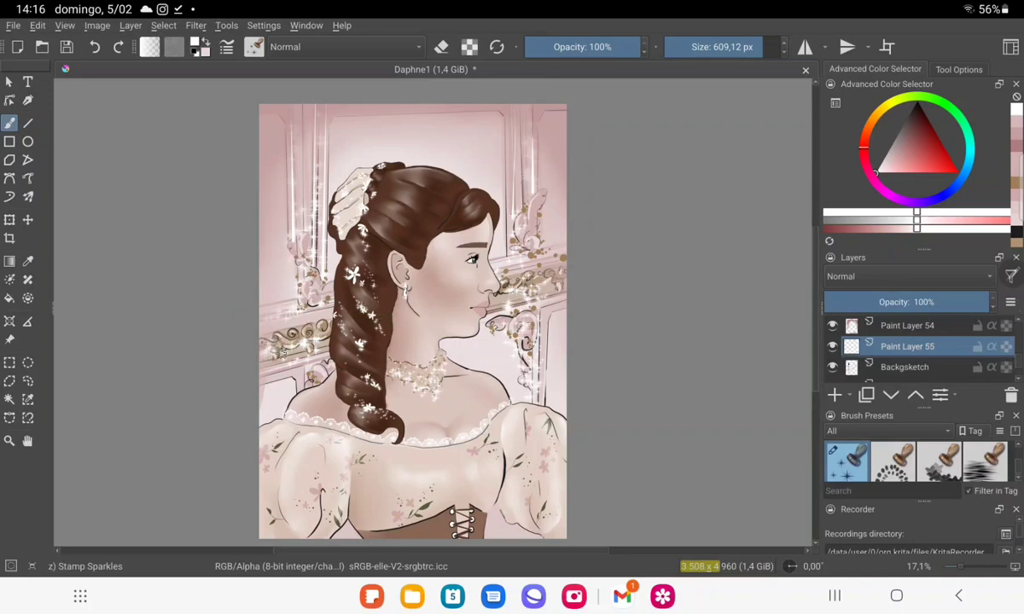
pyautogui.moveTo(303, 312); pyautogui.dragTo(307, 373)
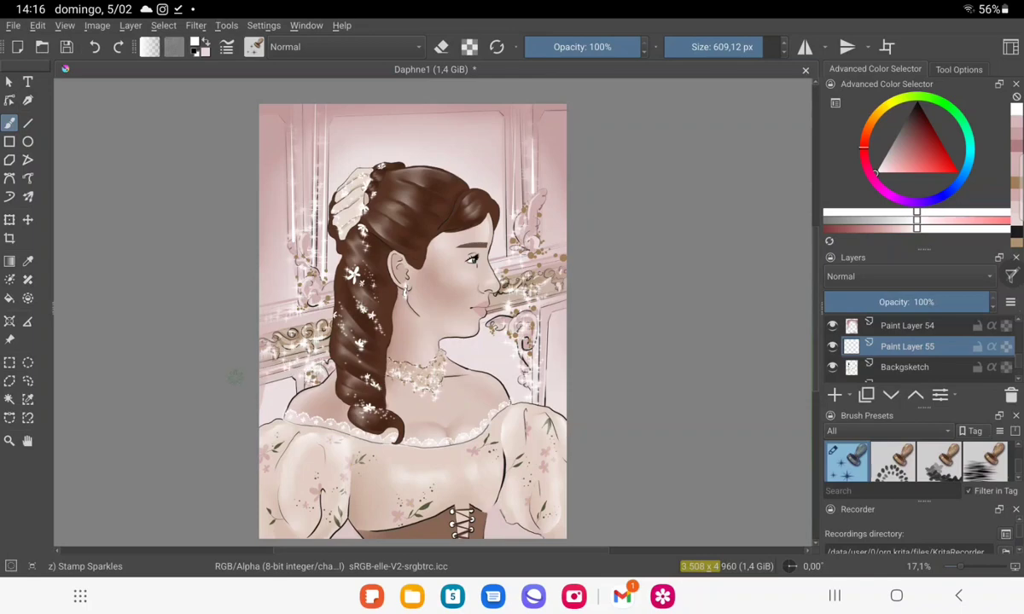
pyautogui.click(273, 371)
# Add Paint Layer 56 above Paint Layer 54 and stamp large 1000 px stars top right and atop the left pillar.
pyautogui.click(834, 394)
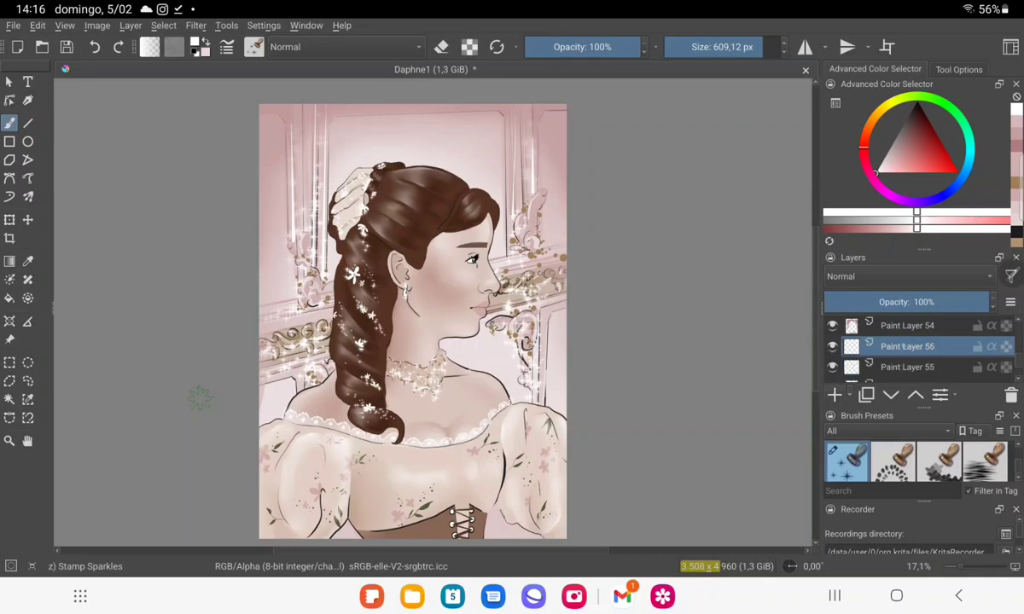
pyautogui.click(914, 394)
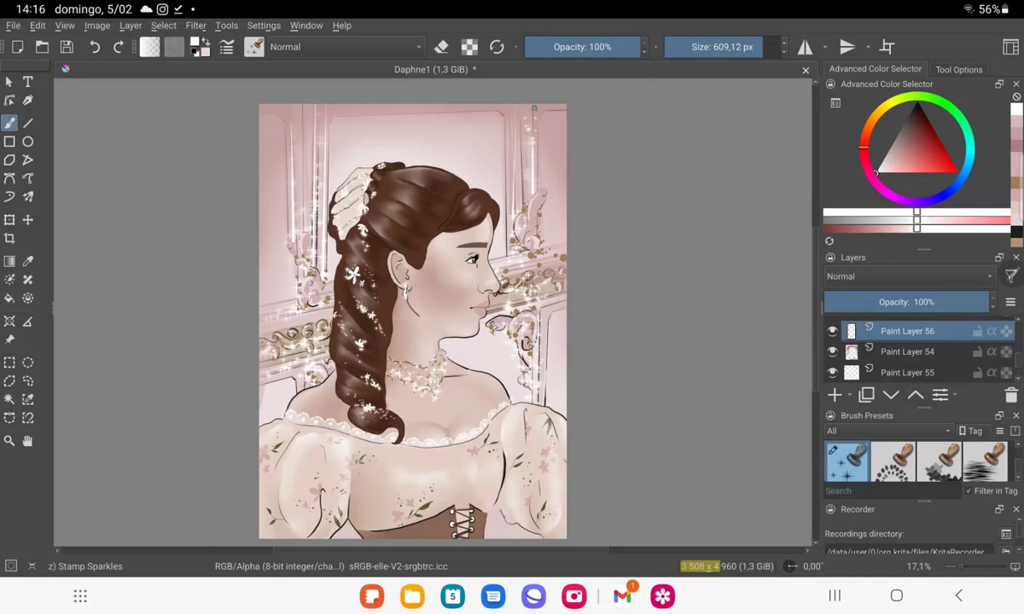
pyautogui.moveTo(716, 47); pyautogui.dragTo(780, 46)
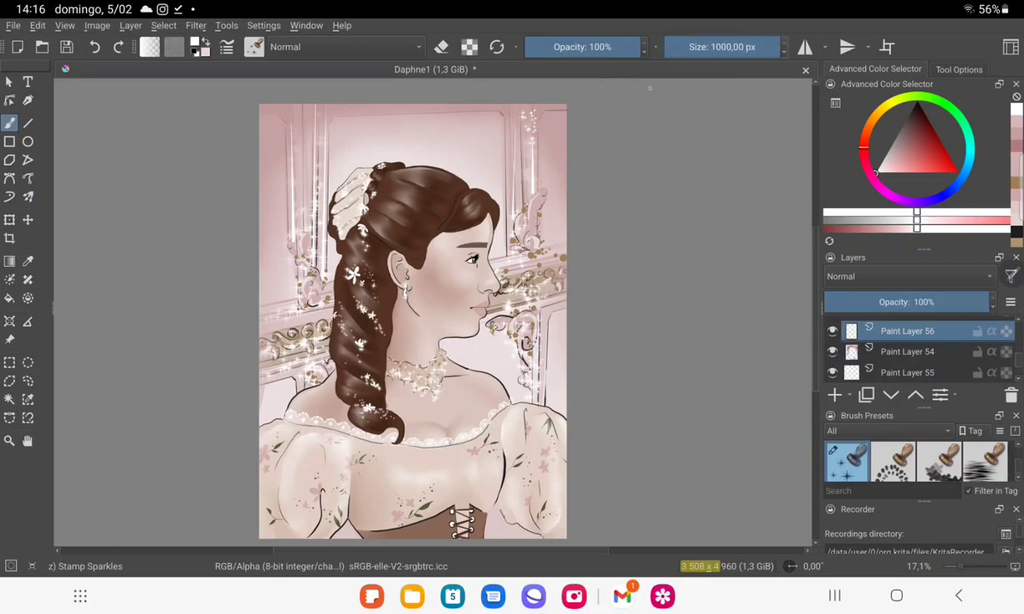
pyautogui.click(530, 139)
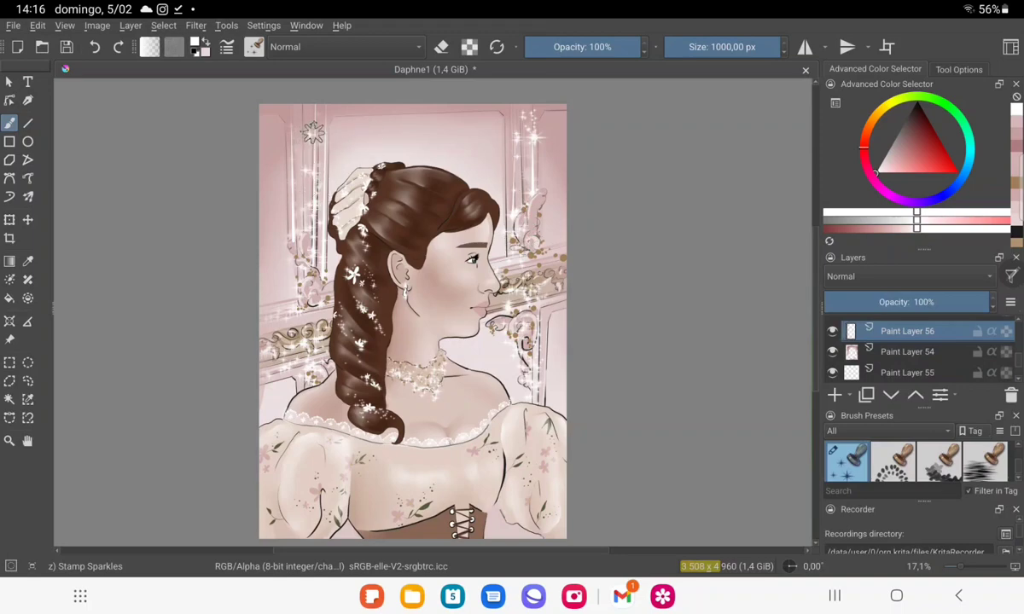
pyautogui.click(314, 121)
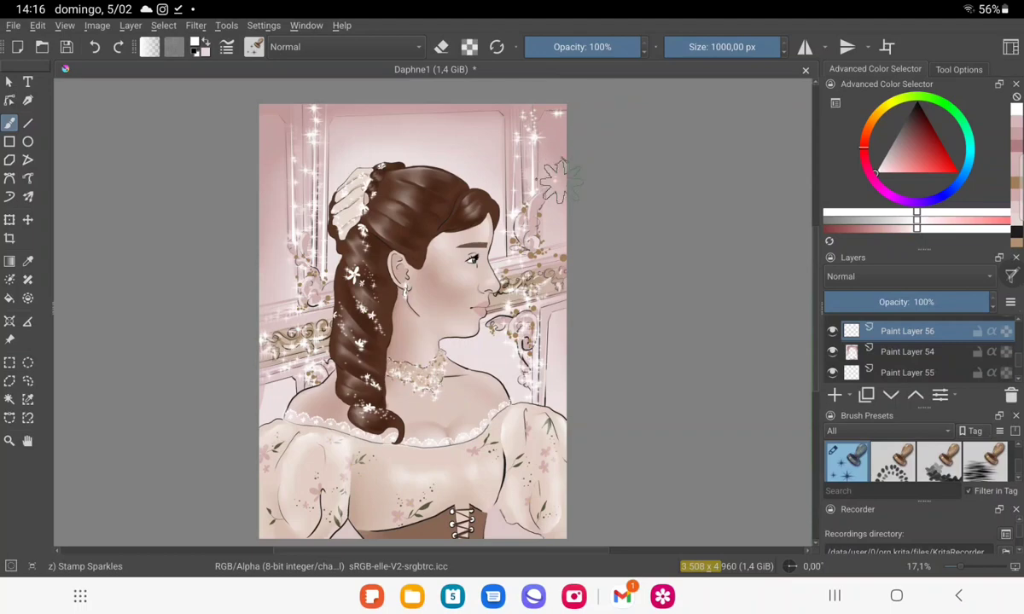
pyautogui.press('[')
pyautogui.press('[')
pyautogui.press('[')
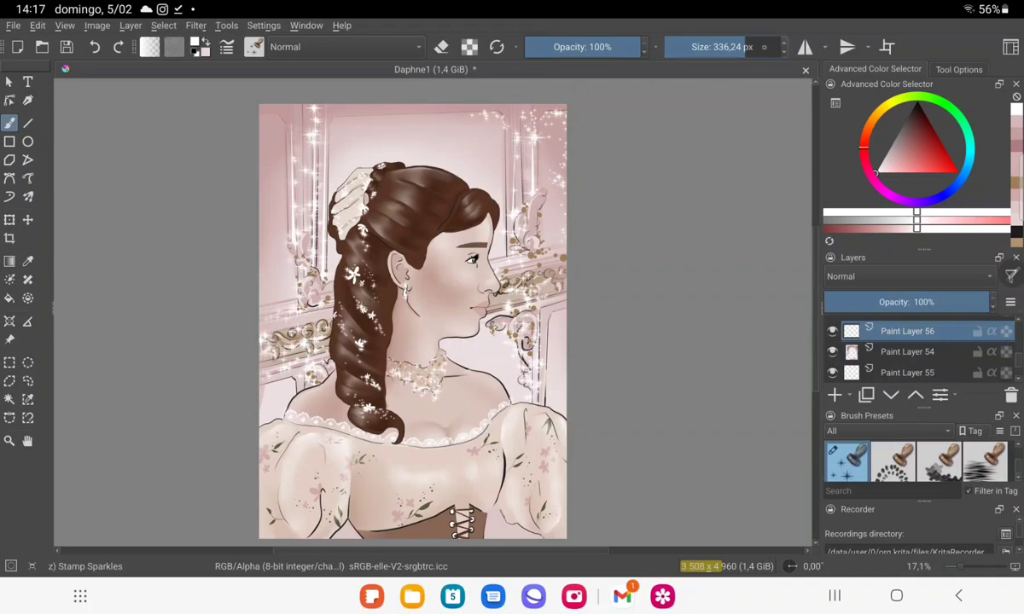
pyautogui.press(']')
pyautogui.press(']')
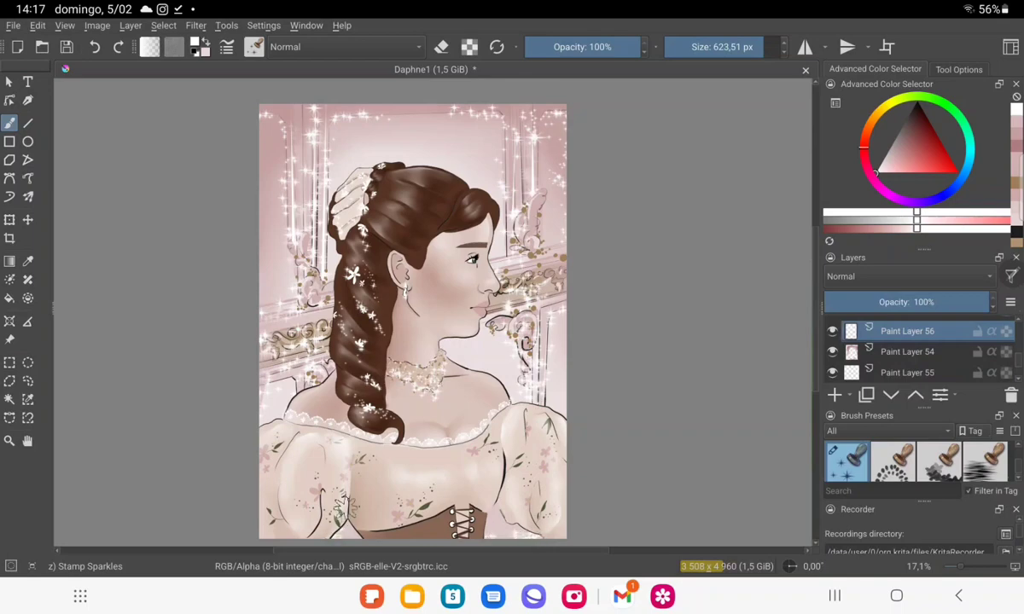
pyautogui.scroll(-3, 907, 350)
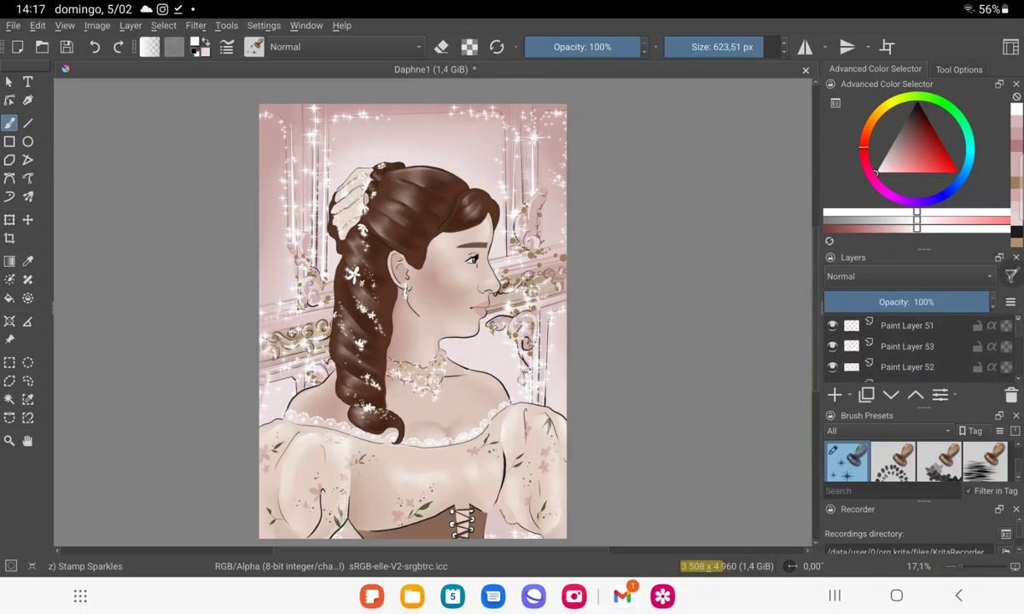
# Add Paint Layer 57 and set up the Basic-5 Size brush at about 84-87 px, undoing test strokes.
pyautogui.click(834, 394)
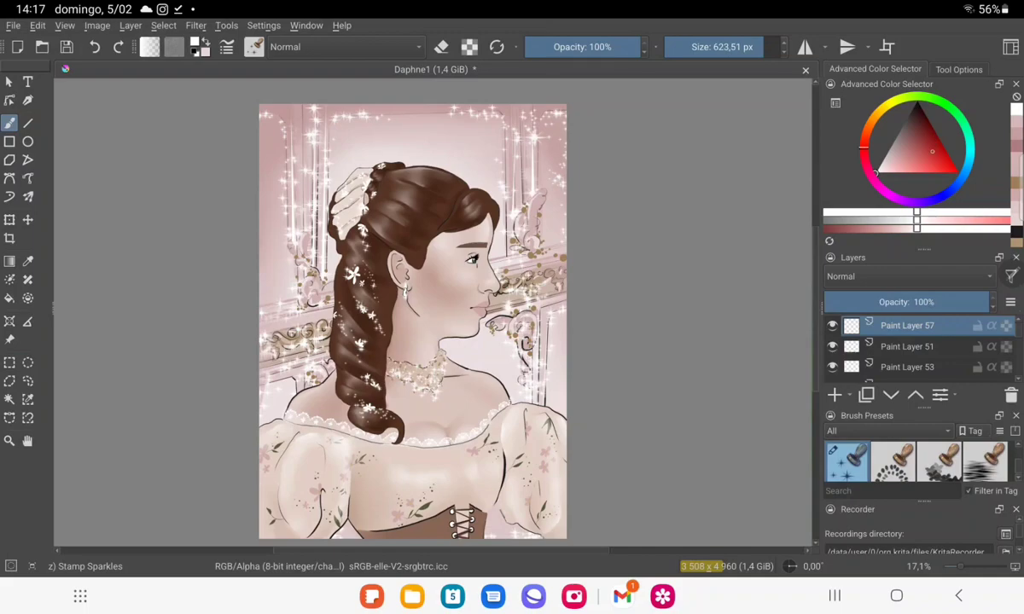
pyautogui.scroll(3, 413, 322)
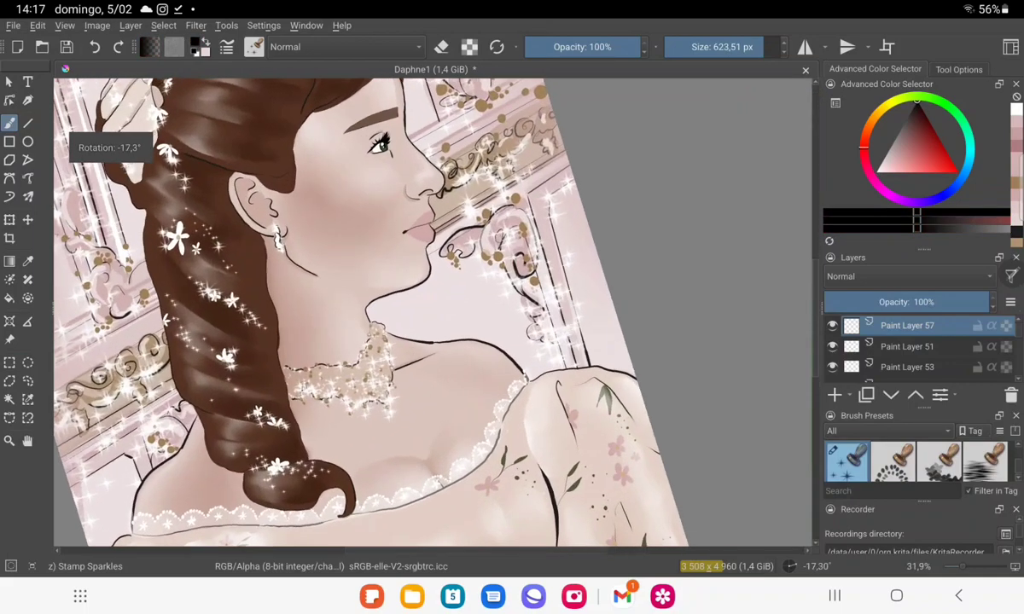
pyautogui.scroll(2, 432, 311)
pyautogui.scroll(3, 433, 311)
pyautogui.scroll(3, 433, 312)
pyautogui.scroll(2, 432, 311)
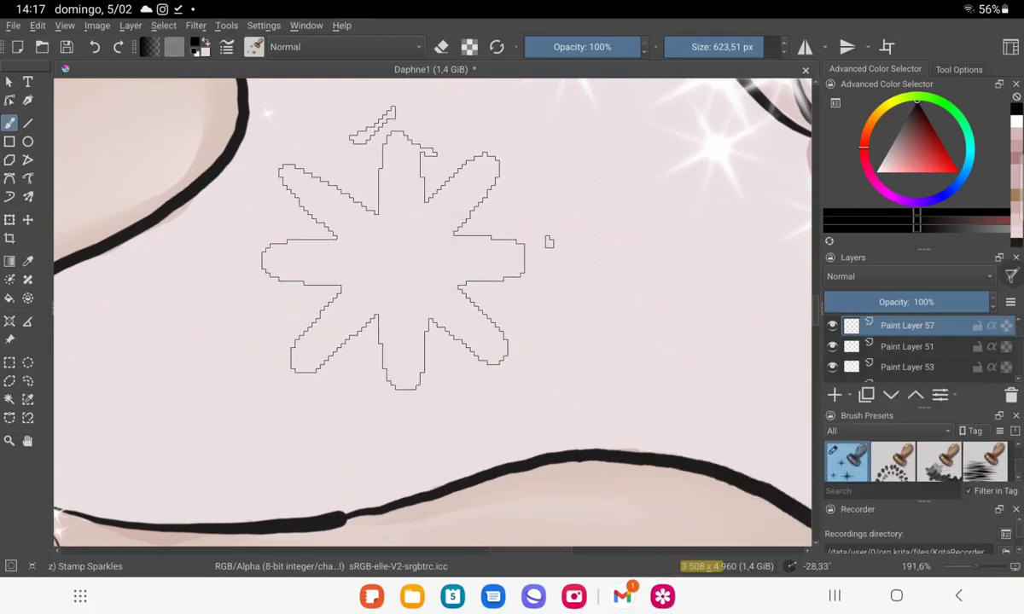
pyautogui.scroll(-3, 917, 460)
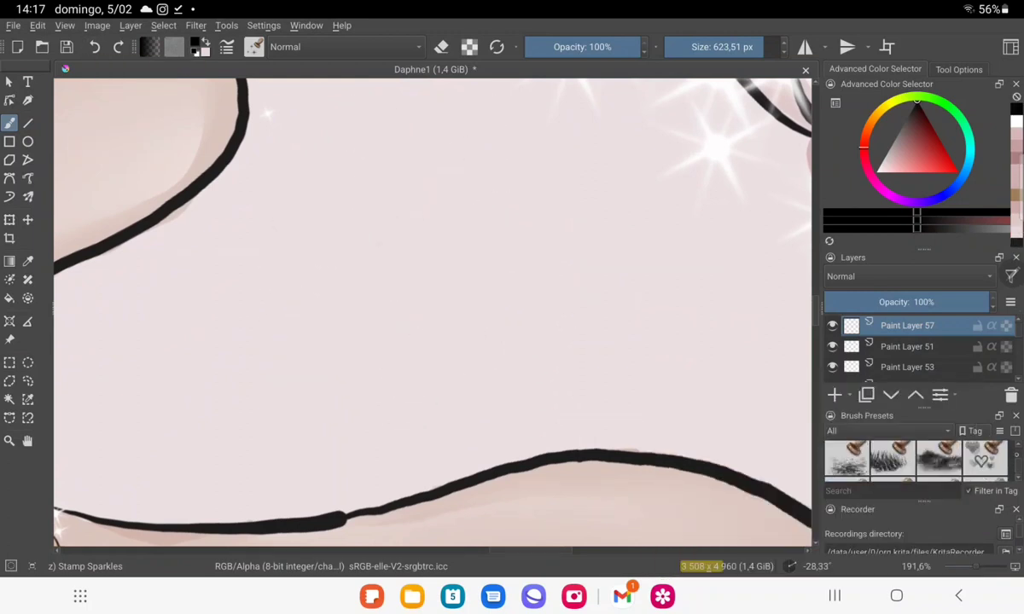
pyautogui.scroll(-2, 917, 461)
pyautogui.scroll(-1, 917, 460)
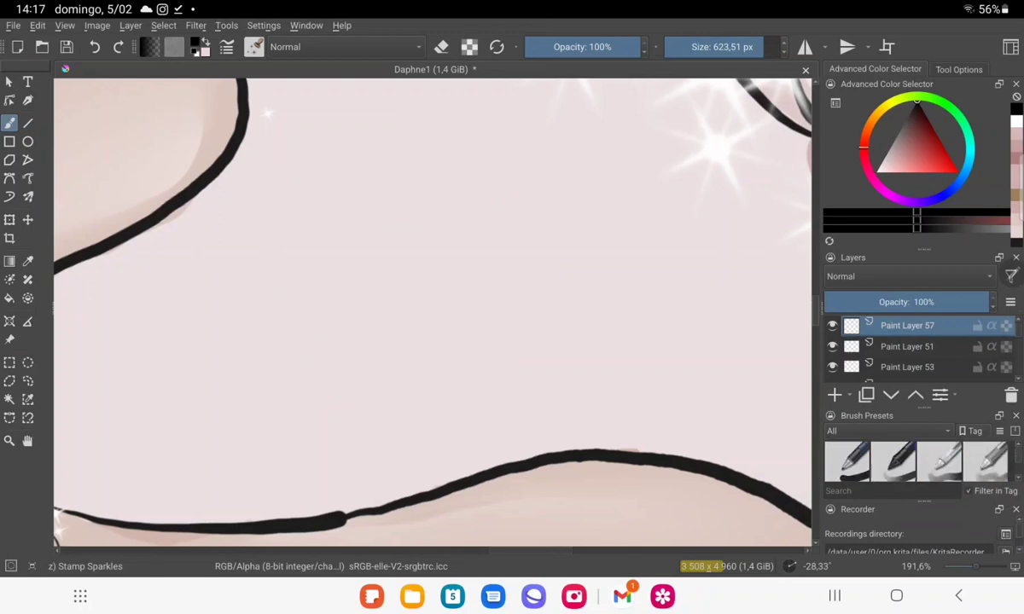
pyautogui.scroll(-1, 917, 461)
pyautogui.click(847, 461)
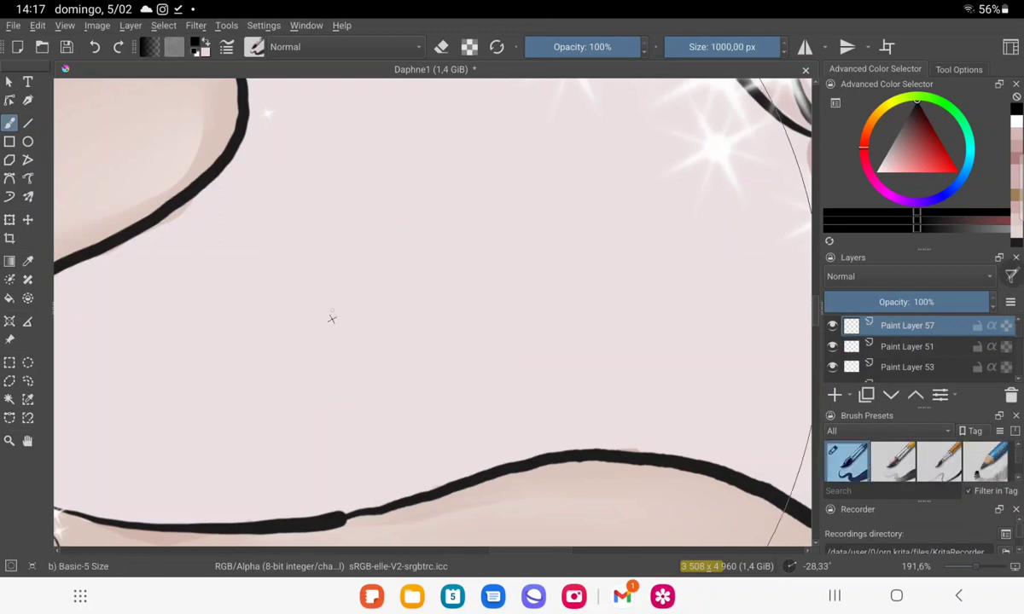
pyautogui.moveTo(338, 256); pyautogui.dragTo(345, 240)
pyautogui.click(94, 46)
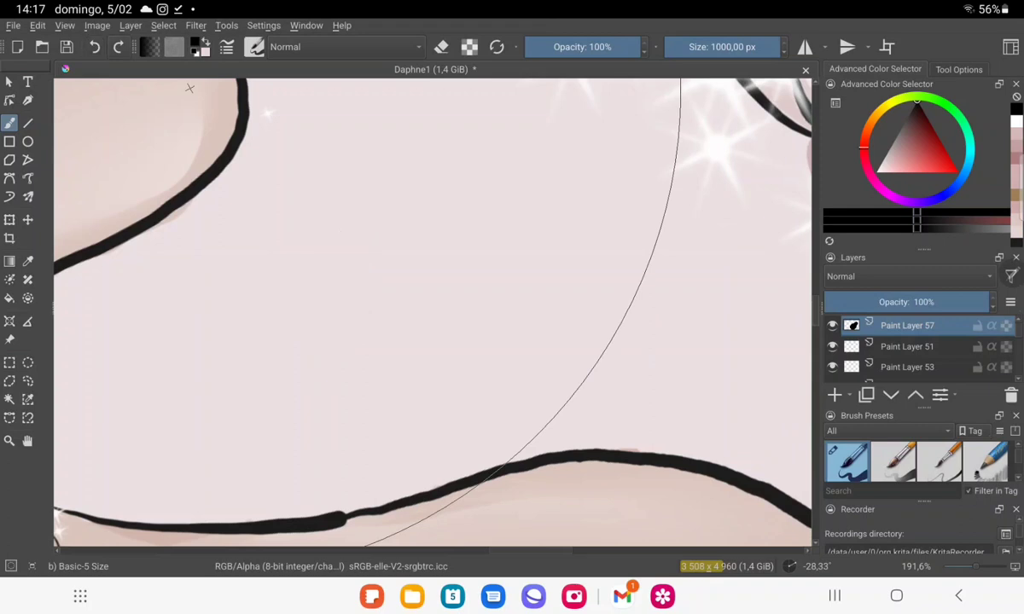
pyautogui.moveTo(750, 46); pyautogui.dragTo(673, 46)
pyautogui.moveTo(373, 229); pyautogui.dragTo(312, 346)
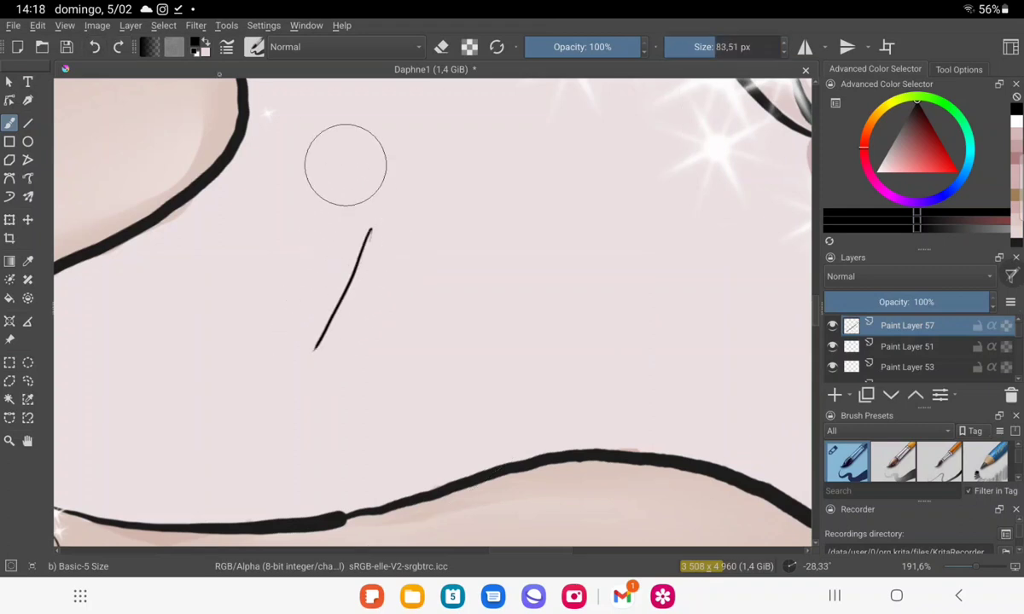
pyautogui.hotkey('ctrl', 'z')
pyautogui.click(682, 47)
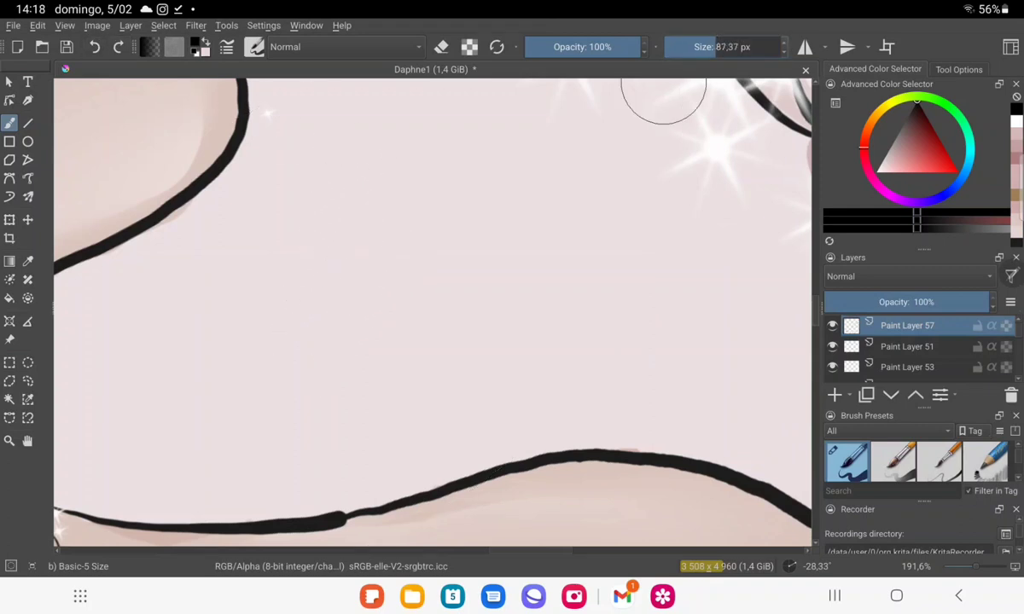
# Write the cursive first name below the chin, with a dot, accent and long looping swash.
pyautogui.moveTo(391, 245); pyautogui.dragTo(358, 305)
pyautogui.moveTo(334, 234); pyautogui.dragTo(437, 220)
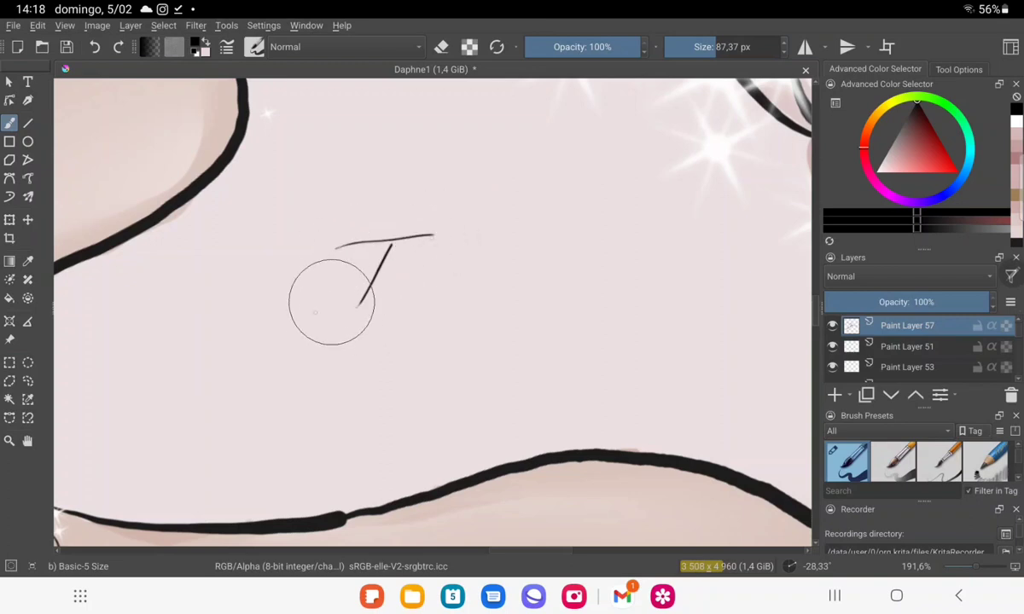
pyautogui.moveTo(311, 302)
pyautogui.mouseDown()
pyautogui.moveTo(409, 299)
pyautogui.moveTo(449, 281)
pyautogui.mouseUp()
pyautogui.moveTo(380, 268)
pyautogui.mouseDown()
pyautogui.moveTo(410, 229)
pyautogui.moveTo(461, 229)
pyautogui.moveTo(497, 271)
pyautogui.mouseUp()
pyautogui.click(446, 206)
pyautogui.moveTo(467, 212)
pyautogui.mouseDown()
pyautogui.moveTo(543, 204)
pyautogui.moveTo(640, 219)
pyautogui.moveTo(295, 330)
pyautogui.mouseUp()
pyautogui.moveTo(273, 295); pyautogui.dragTo(597, 297)
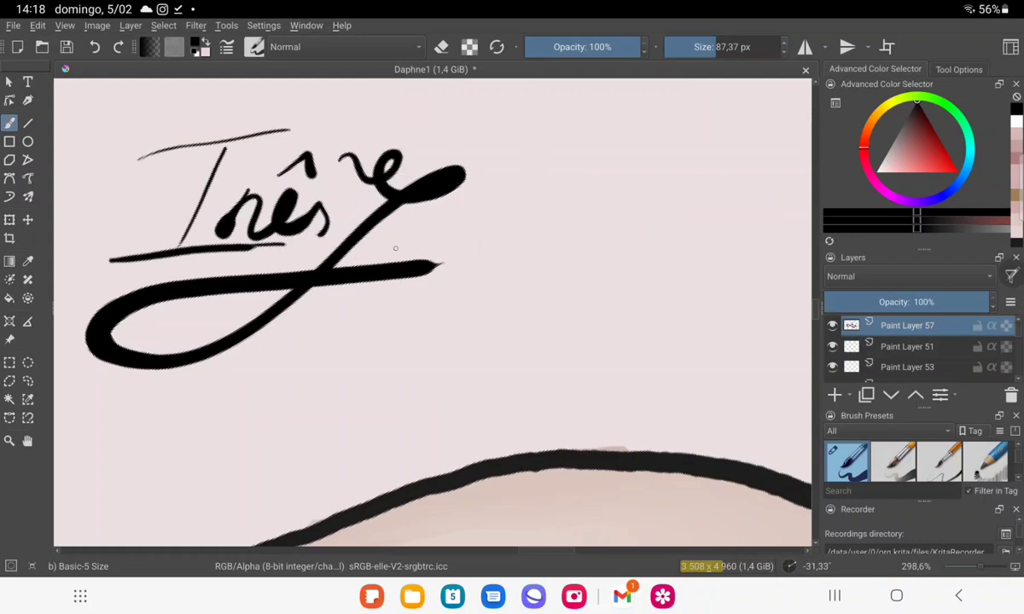
# Write the cursive surname to the right of the swash, ending in a long trailing tail.
pyautogui.moveTo(392, 247)
pyautogui.mouseDown()
pyautogui.moveTo(418, 220)
pyautogui.moveTo(465, 229)
pyautogui.moveTo(483, 220)
pyautogui.moveTo(520, 160)
pyautogui.mouseUp()
pyautogui.moveTo(494, 260); pyautogui.dragTo(544, 175)
pyautogui.moveTo(471, 243)
pyautogui.mouseDown()
pyautogui.moveTo(516, 155)
pyautogui.moveTo(530, 248)
pyautogui.mouseUp()
pyautogui.moveTo(541, 247); pyautogui.dragTo(565, 230)
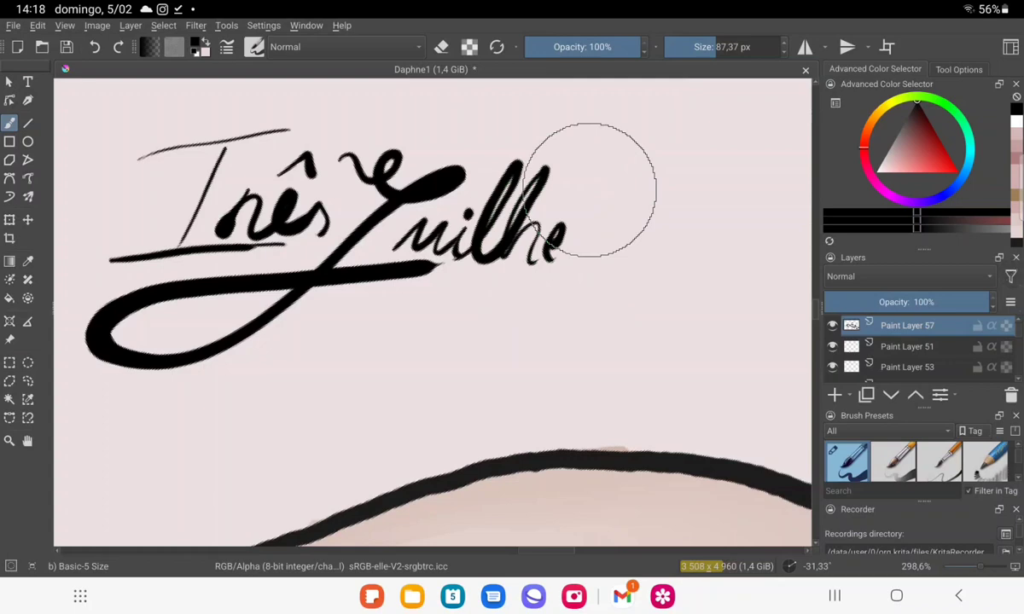
pyautogui.moveTo(546, 248)
pyautogui.mouseDown()
pyautogui.moveTo(585, 234)
pyautogui.moveTo(672, 242)
pyautogui.mouseUp()
pyautogui.moveTo(606, 247)
pyautogui.mouseDown()
pyautogui.moveTo(674, 271)
pyautogui.moveTo(794, 276)
pyautogui.mouseUp()
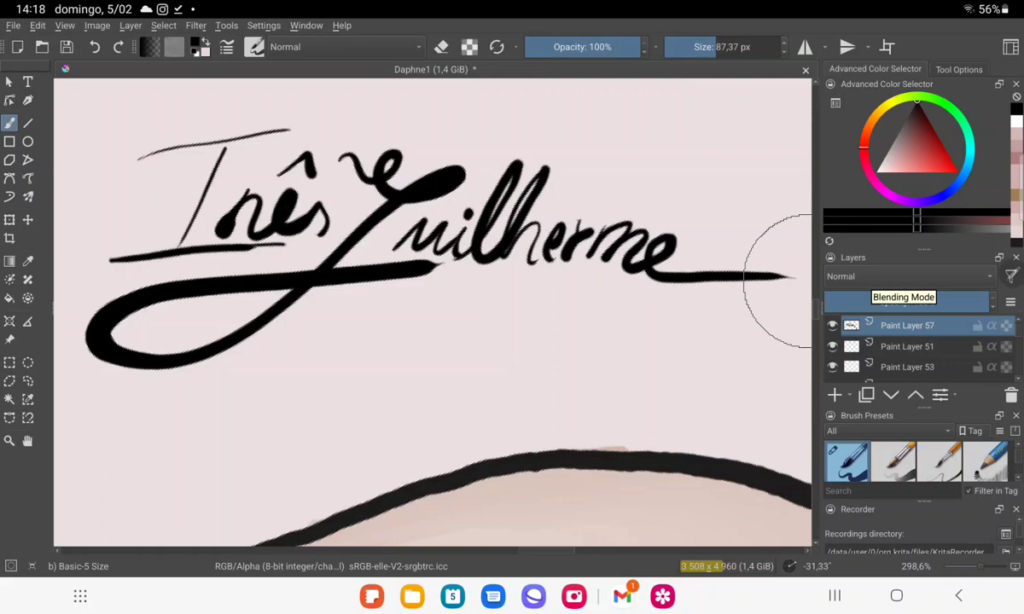
pyautogui.scroll(-10, 793, 282)
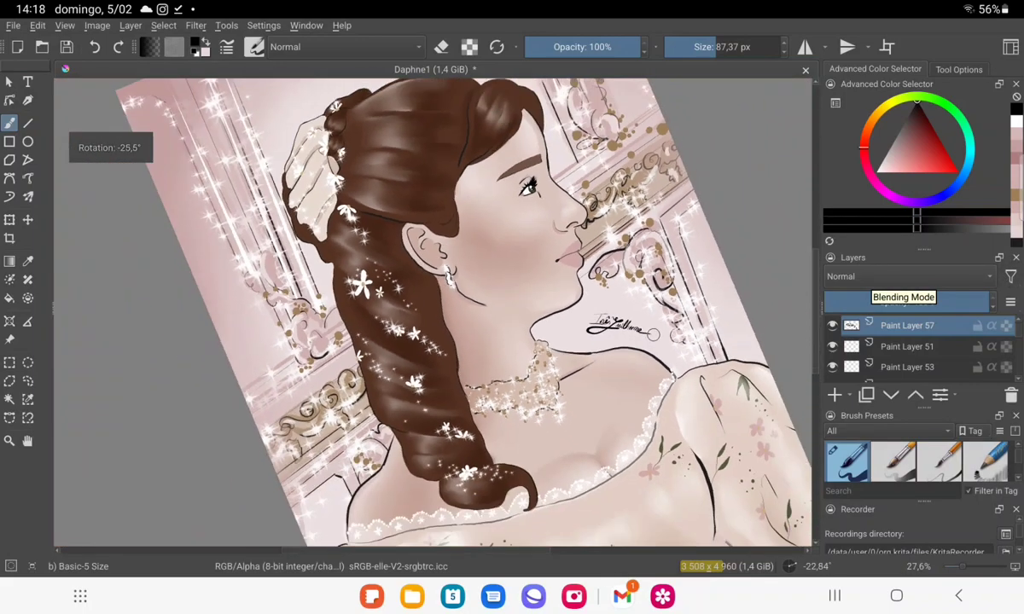
# Fade the signature layer and rotate the signature about 23° counterclockwise.
pyautogui.moveTo(427, 307)
pyautogui.mouseDown()
pyautogui.moveTo(401, 282)
pyautogui.moveTo(384, 230)
pyautogui.mouseUp()
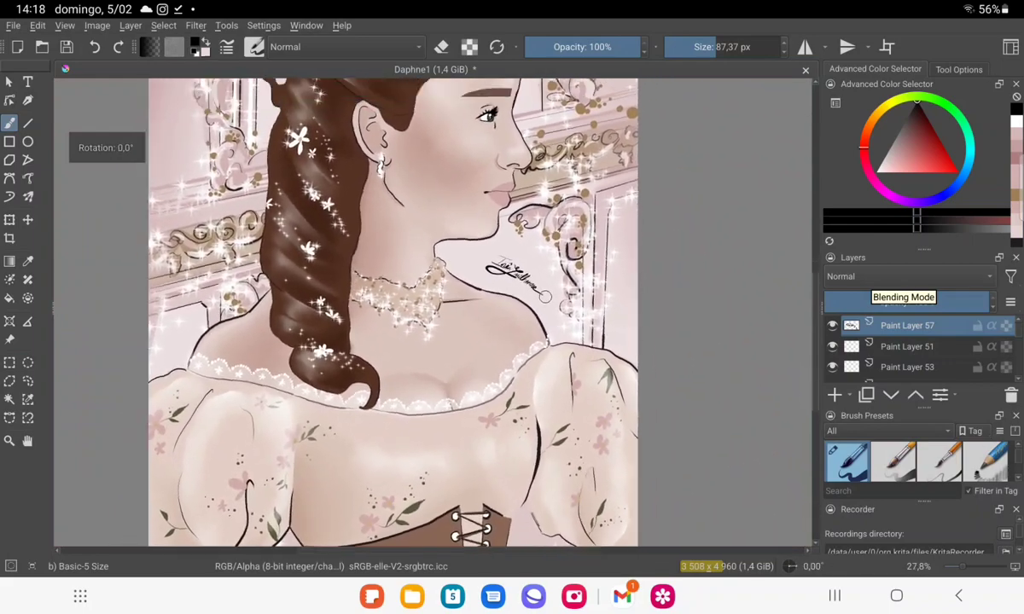
pyautogui.moveTo(981, 302); pyautogui.dragTo(929, 302)
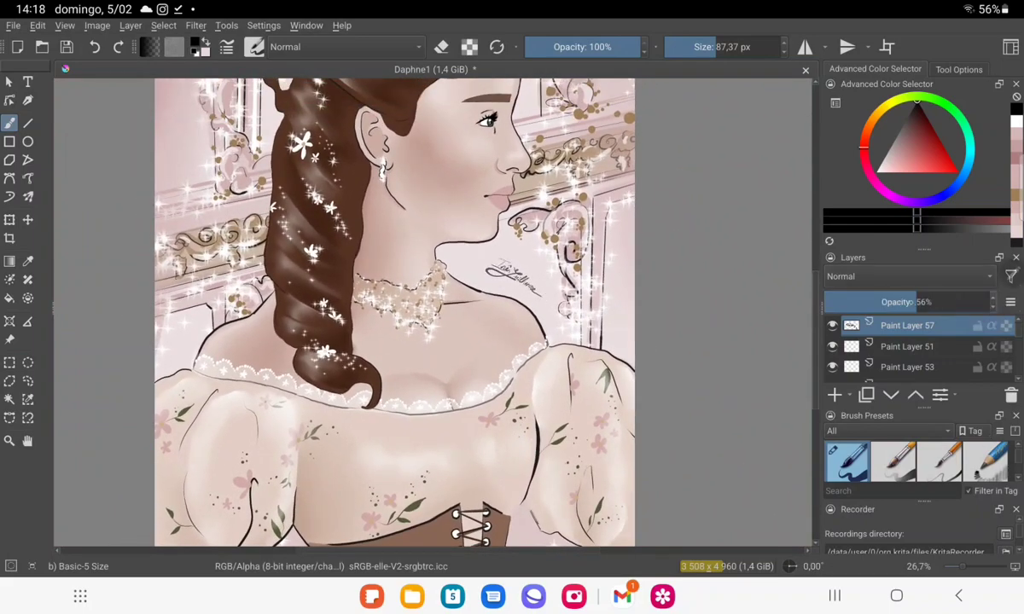
pyautogui.hotkey('ctrl', 't')
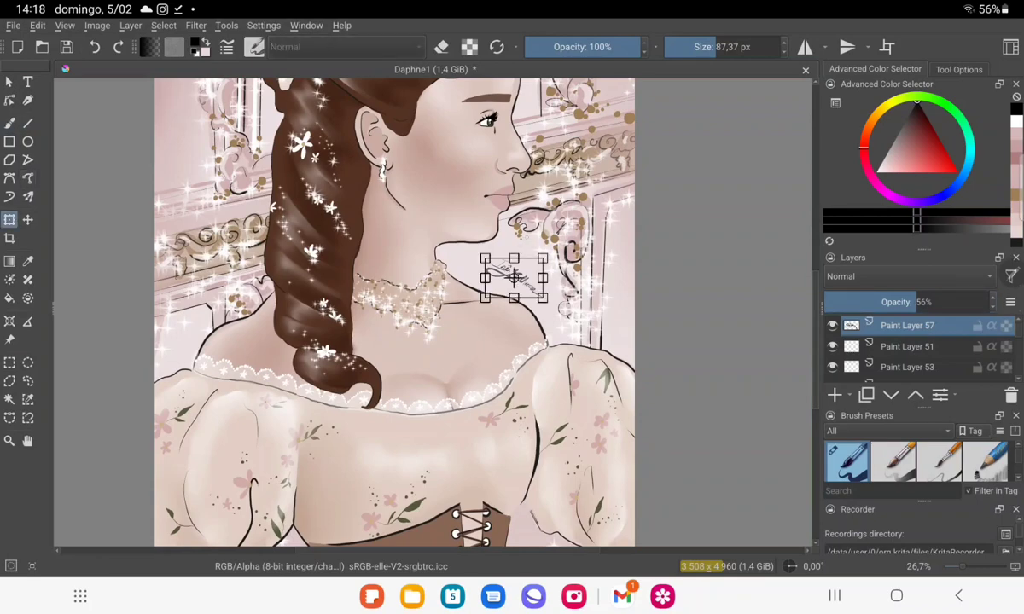
pyautogui.moveTo(559, 298)
pyautogui.mouseDown()
pyautogui.moveTo(563, 279)
pyautogui.moveTo(545, 263)
pyautogui.mouseUp()
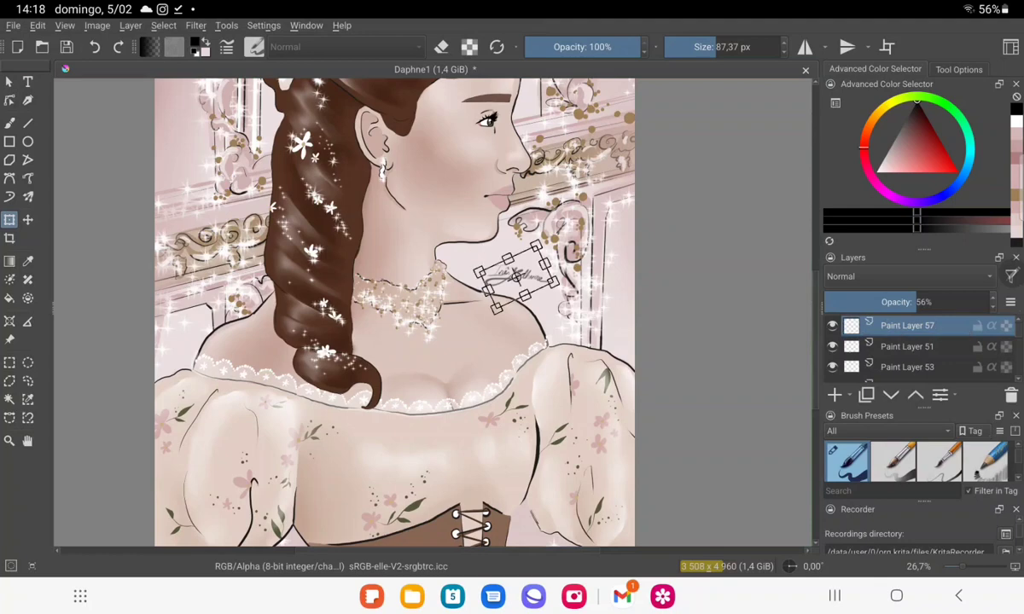
pyautogui.press('b')
# Set Paint Layer 57 opacity to 38% and commit another transform of the signature.
pyautogui.scroll(-2, 409, 307)
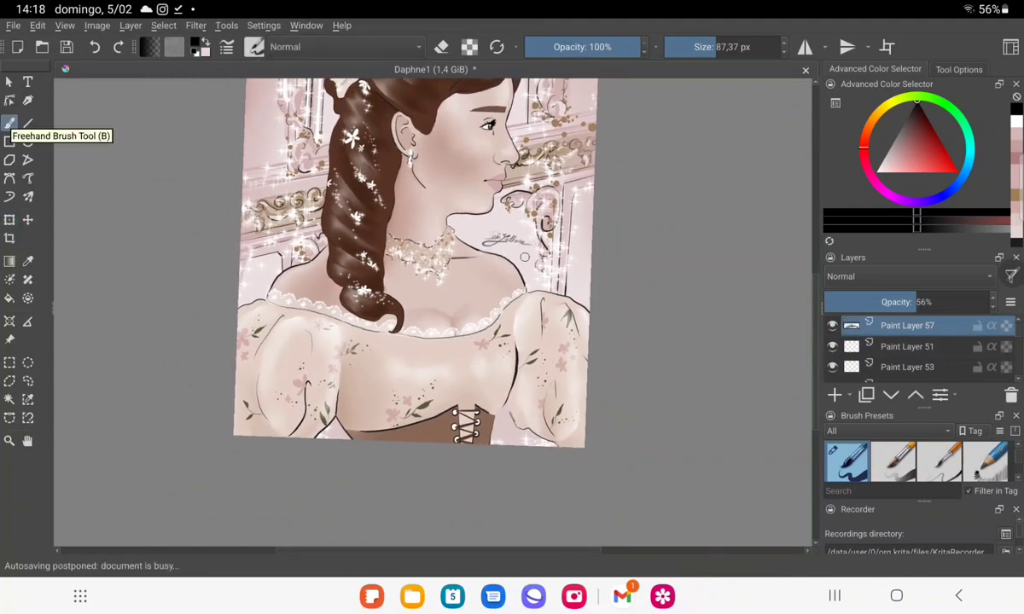
pyautogui.click(887, 302)
pyautogui.moveTo(873, 302); pyautogui.dragTo(884, 302)
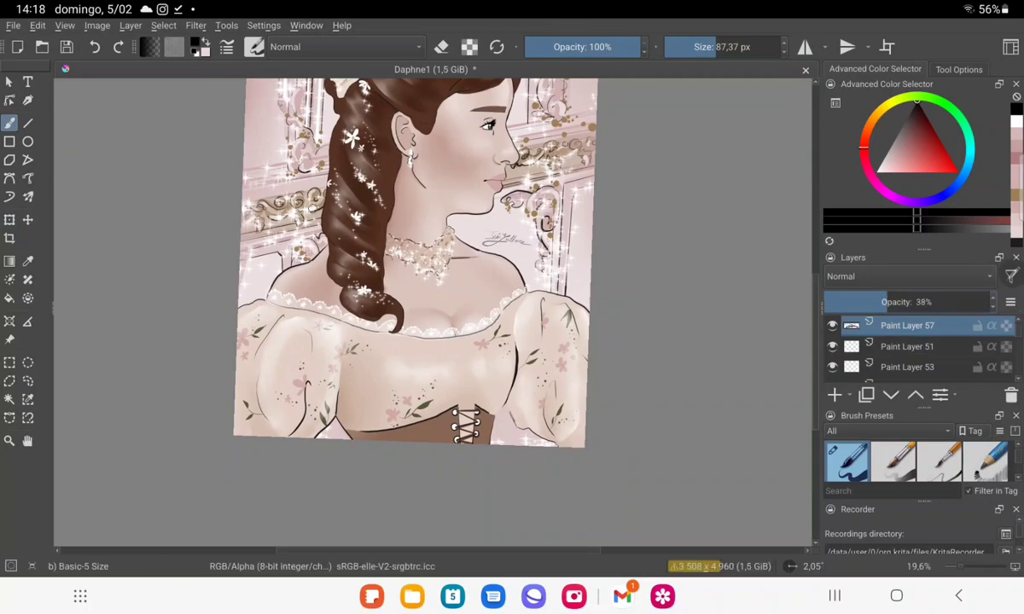
pyautogui.hotkey('ctrl', 't')
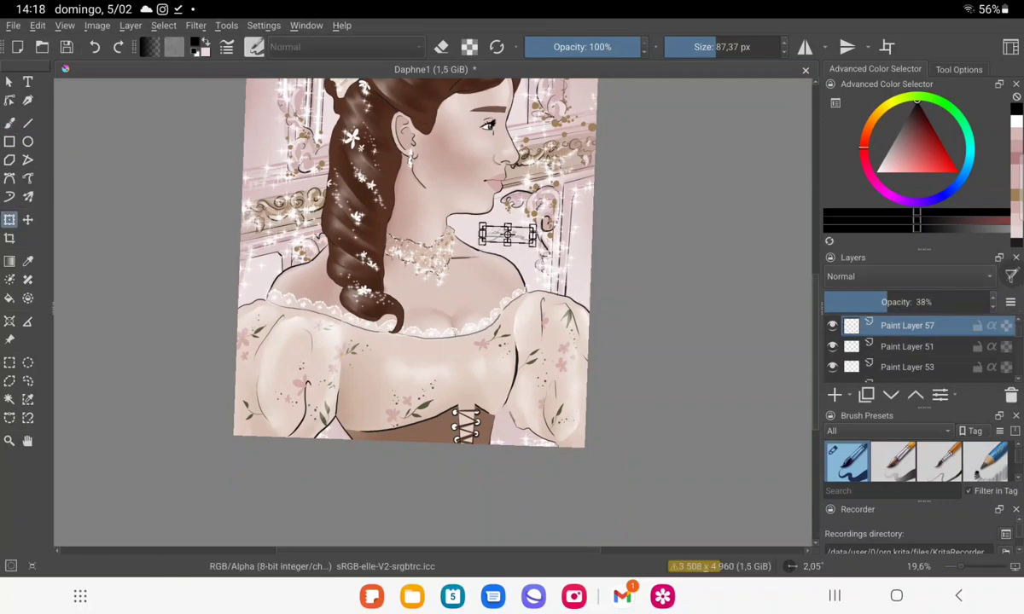
pyautogui.click(9, 123)
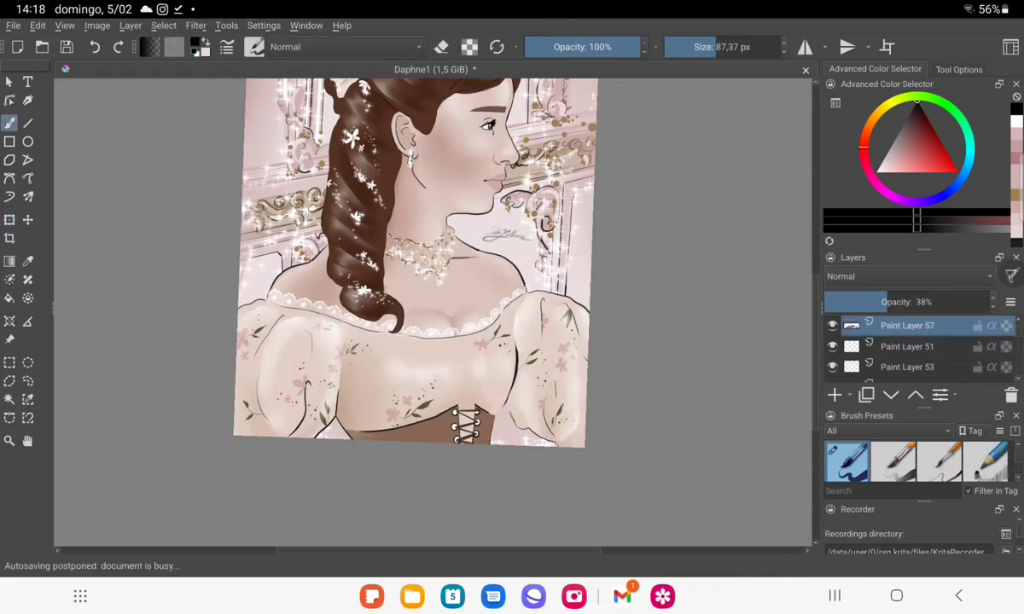
# Repaint the top bar of the signature's first letter thicker.
pyautogui.scroll(3, 535, 165)
pyautogui.scroll(2, 486, 271)
pyautogui.scroll(2, 486, 272)
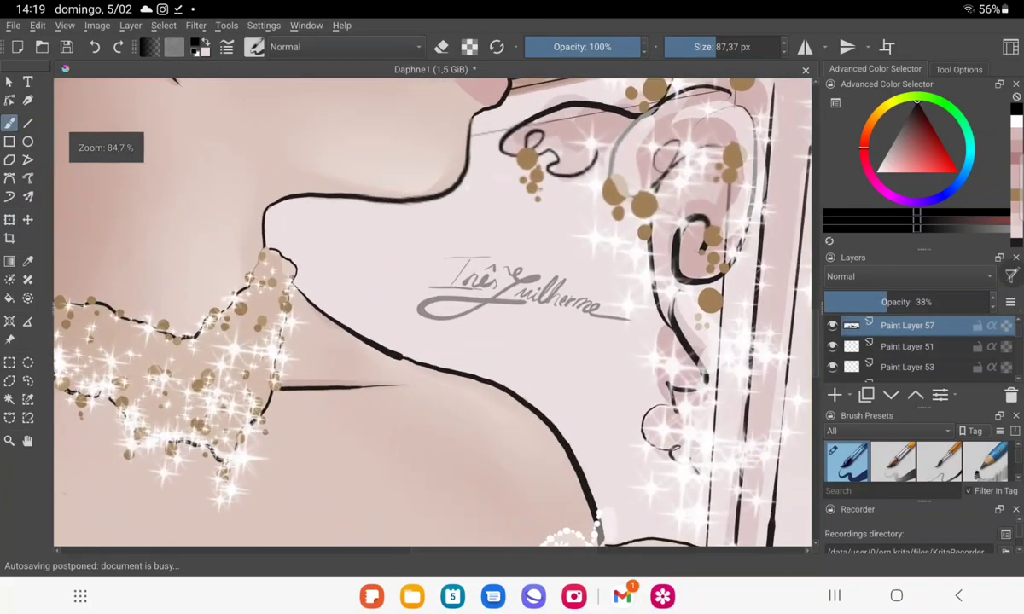
pyautogui.scroll(2, 486, 271)
pyautogui.scroll(1, 486, 271)
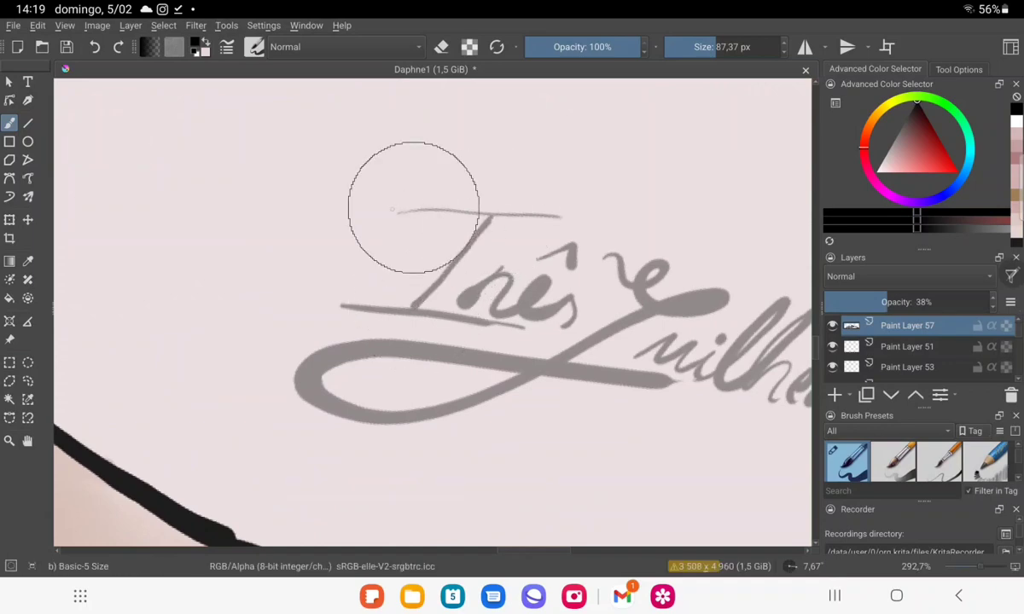
pyautogui.moveTo(385, 209)
pyautogui.mouseDown()
pyautogui.moveTo(566, 216)
pyautogui.moveTo(519, 249)
pyautogui.moveTo(512, 335)
pyautogui.mouseUp()
pyautogui.scroll(-5, 591, 193)
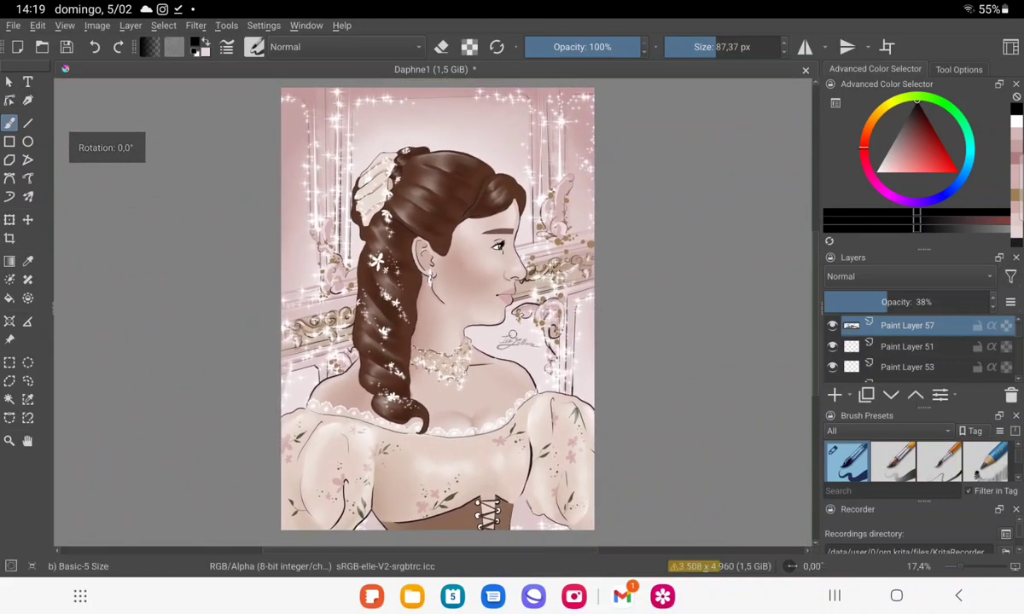
# Save Daphne1, then choose 'imagem JPEG (*.jpg *.jpeg *.jpe)' as the Save As format.
pyautogui.click(67, 46)
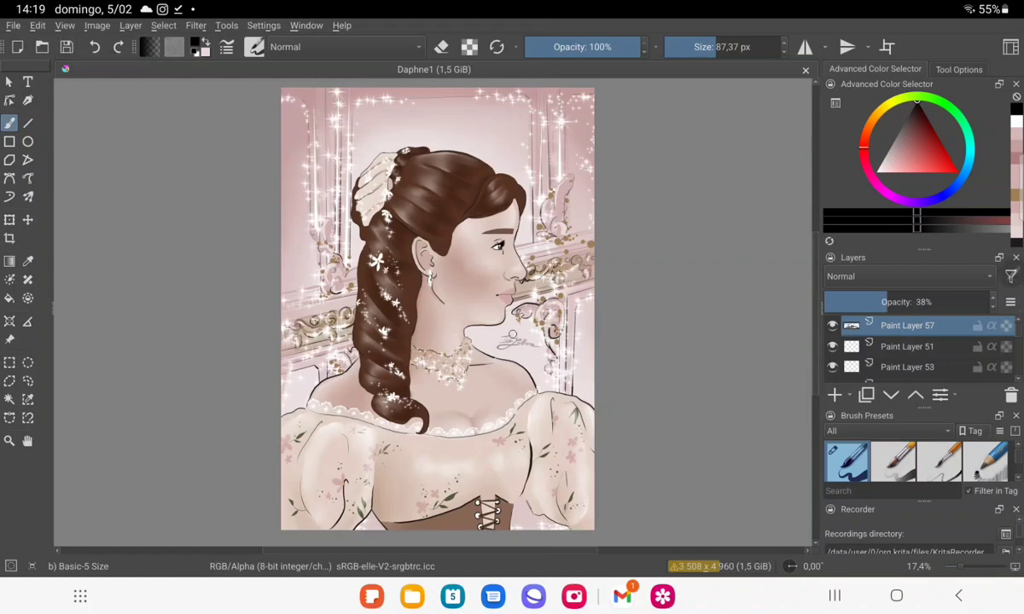
pyautogui.click(13, 25)
pyautogui.click(41, 114)
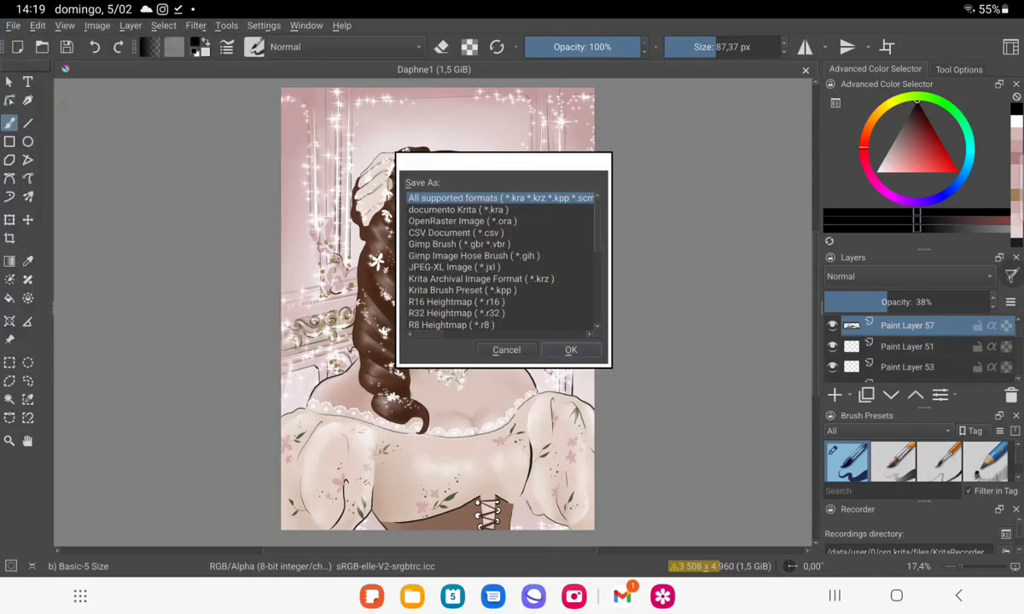
pyautogui.scroll(-2, 558, 220)
pyautogui.scroll(-2, 481, 255)
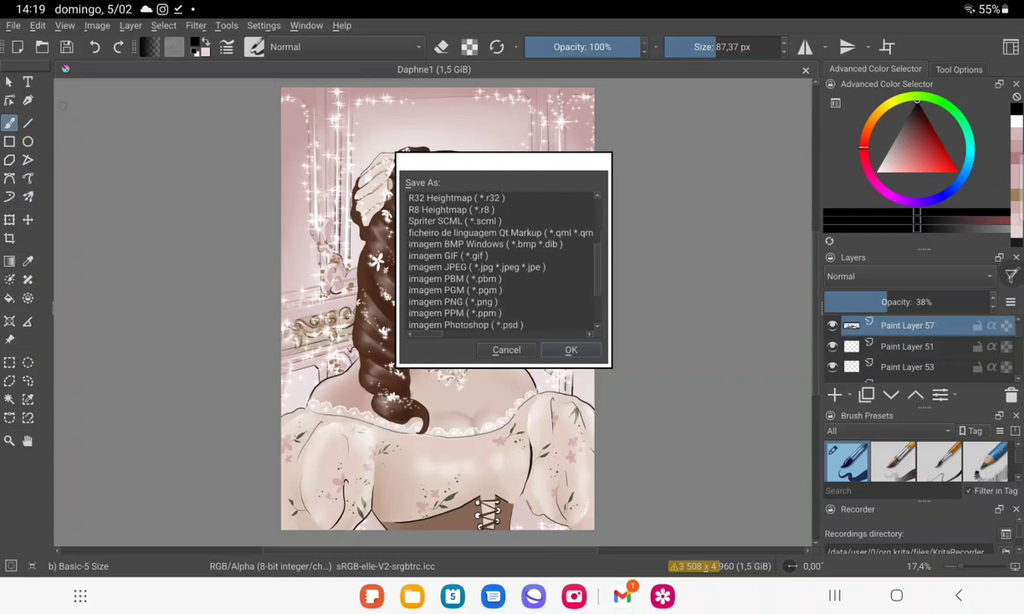
pyautogui.click(477, 279)
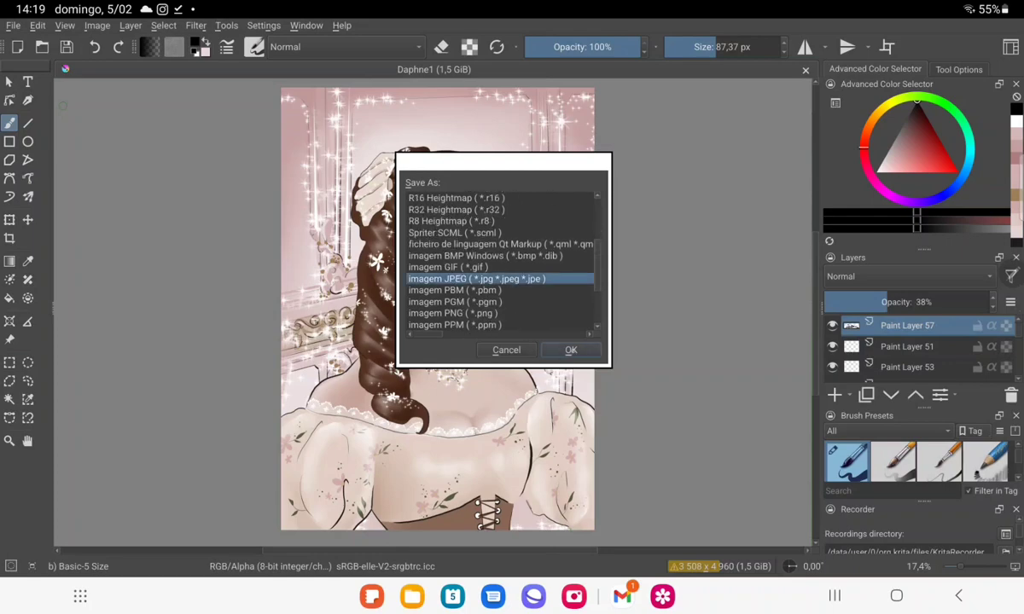